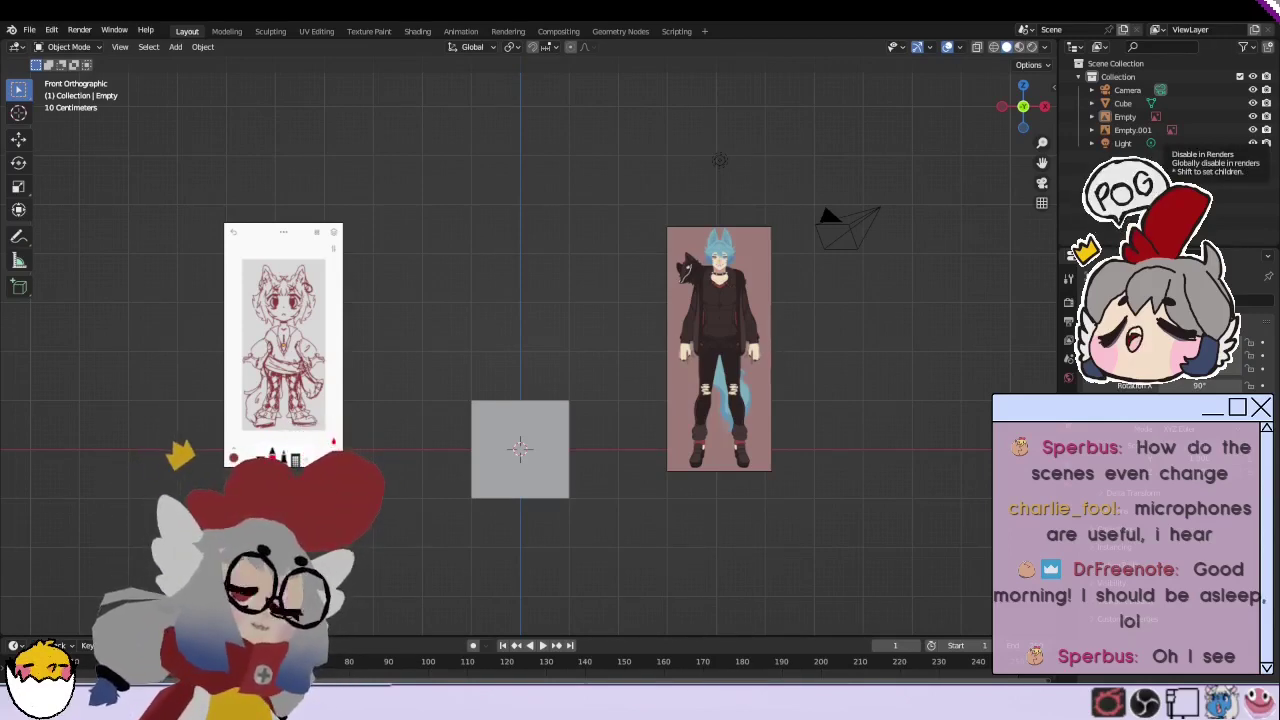
# Step: Raise the cube straight up along the Z axis
pyautogui.click(548, 463)
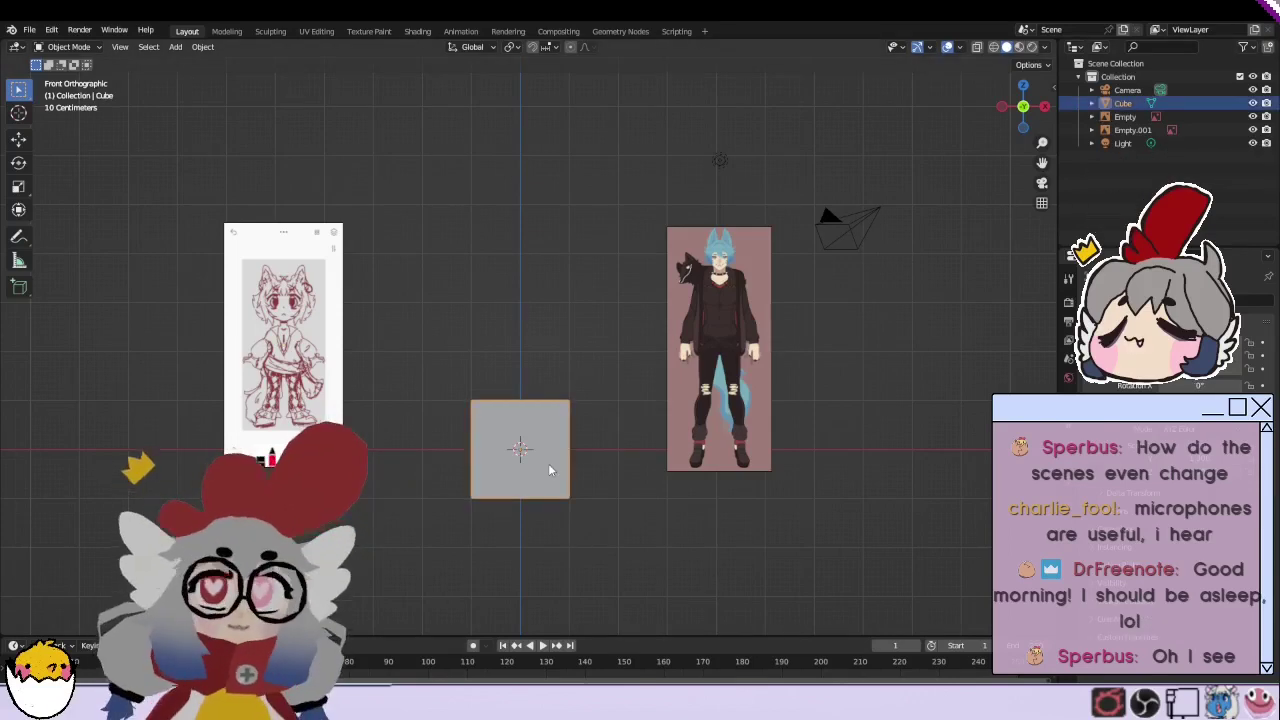
pyautogui.press('g')
pyautogui.press('z')
pyautogui.click(535, 295)
# Step: Return to front view and delete the Light object from the Outliner
pyautogui.scroll(3, 547, 315)
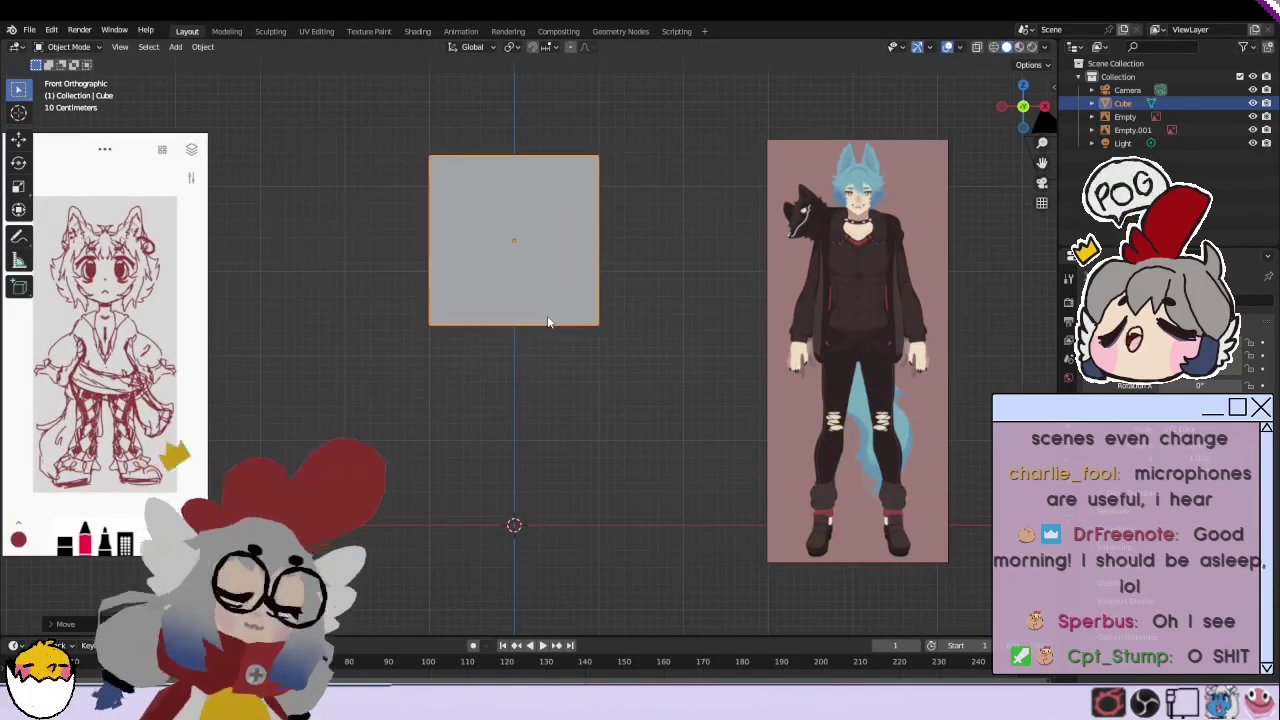
pyautogui.moveTo(547, 321); pyautogui.dragTo(480, 371, button='middle')
pyautogui.press('KP_1')
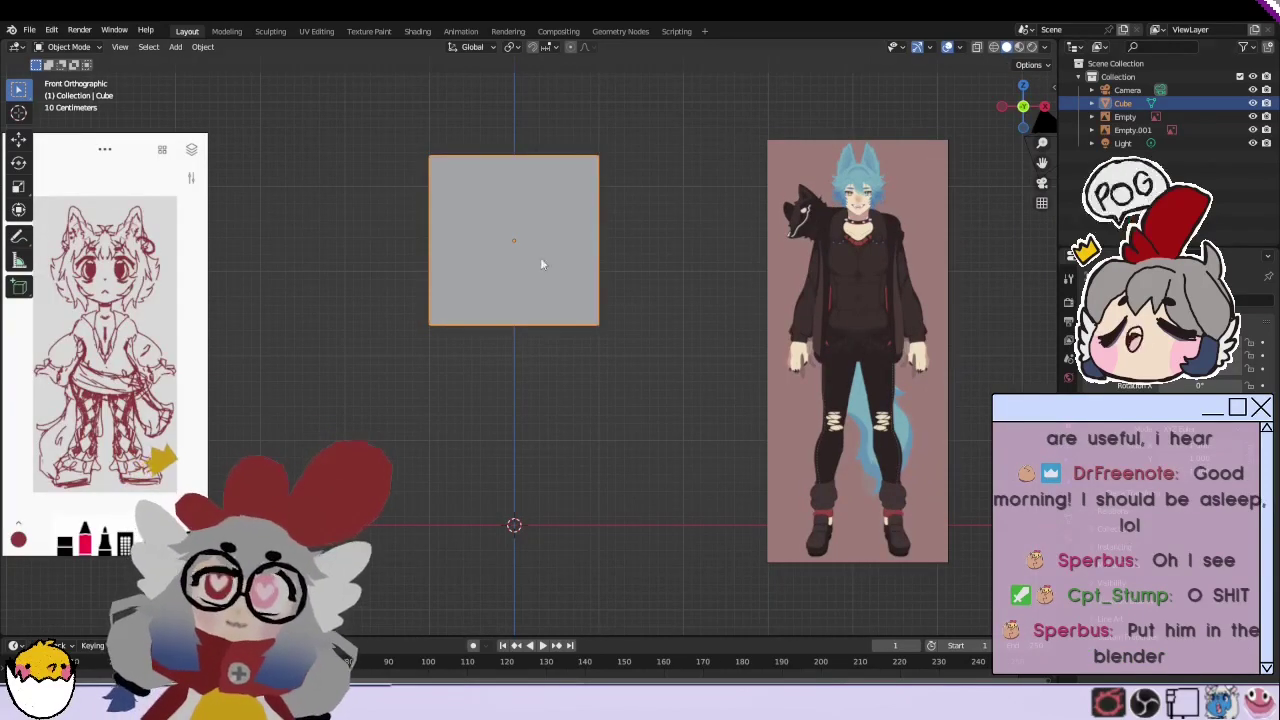
pyautogui.rightClick(1125, 143)
pyautogui.click(1147, 141)
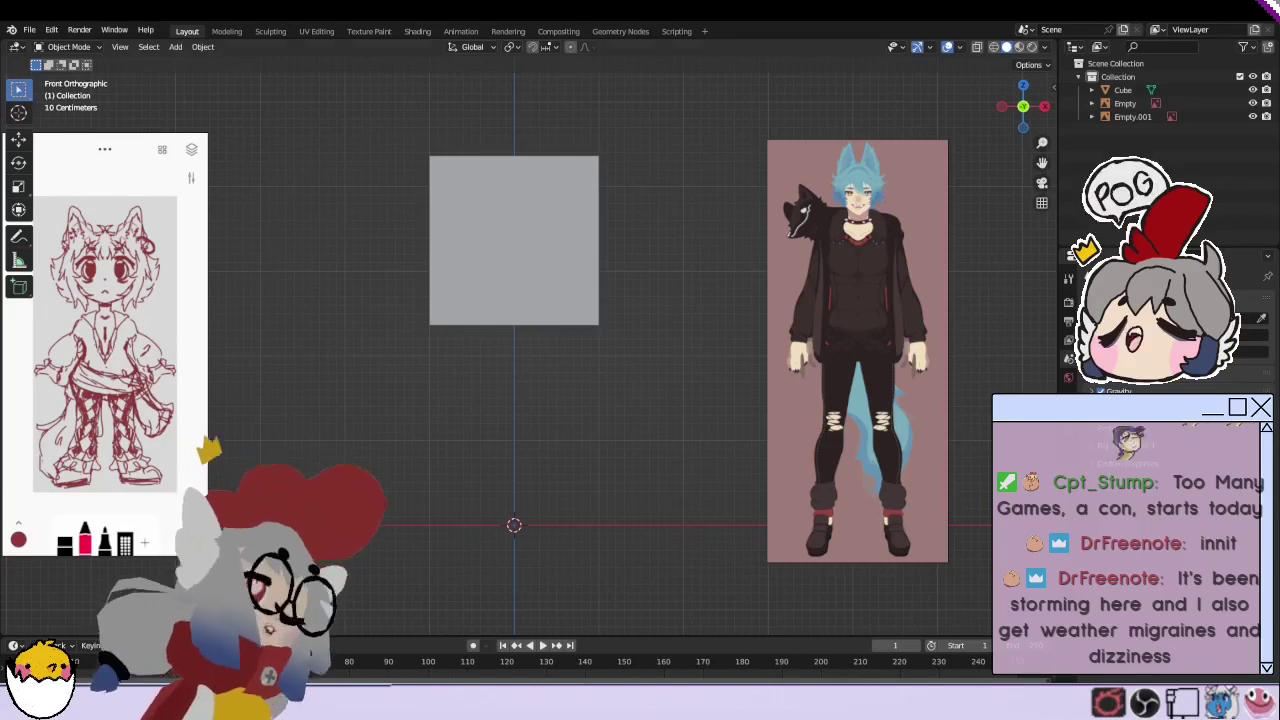
pyautogui.scroll(1, 534, 257)
# Step: In Edit Mode, subdivide the cube with 3 cuts and raised smoothness into a ball
pyautogui.click(534, 257)
pyautogui.click(68, 47)
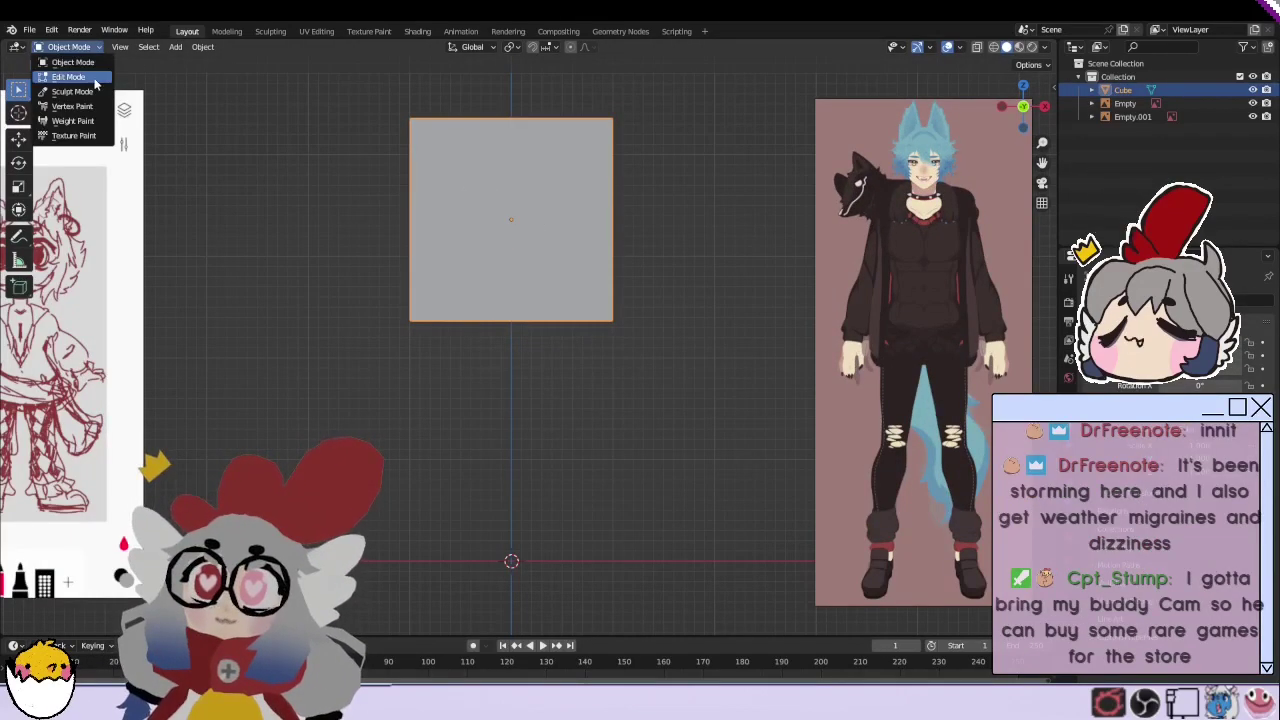
pyautogui.click(62, 78)
pyautogui.rightClick(514, 190)
pyautogui.click(514, 194)
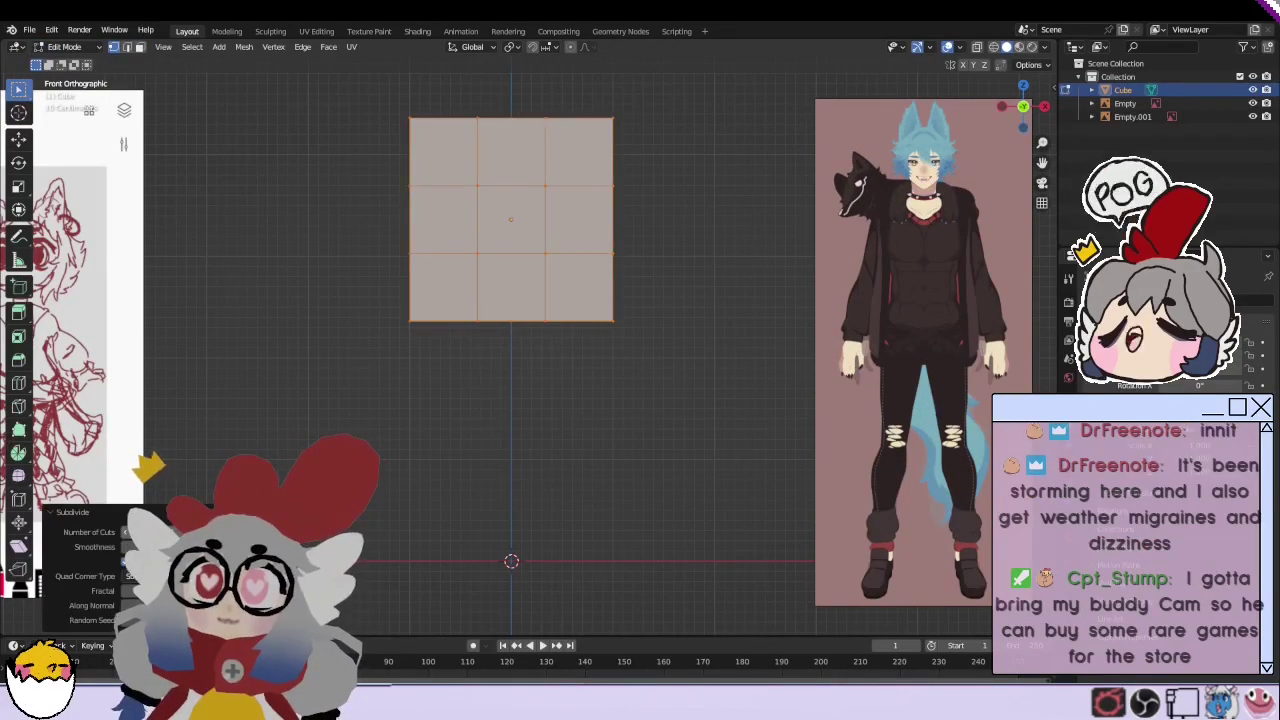
pyautogui.click(250, 532)
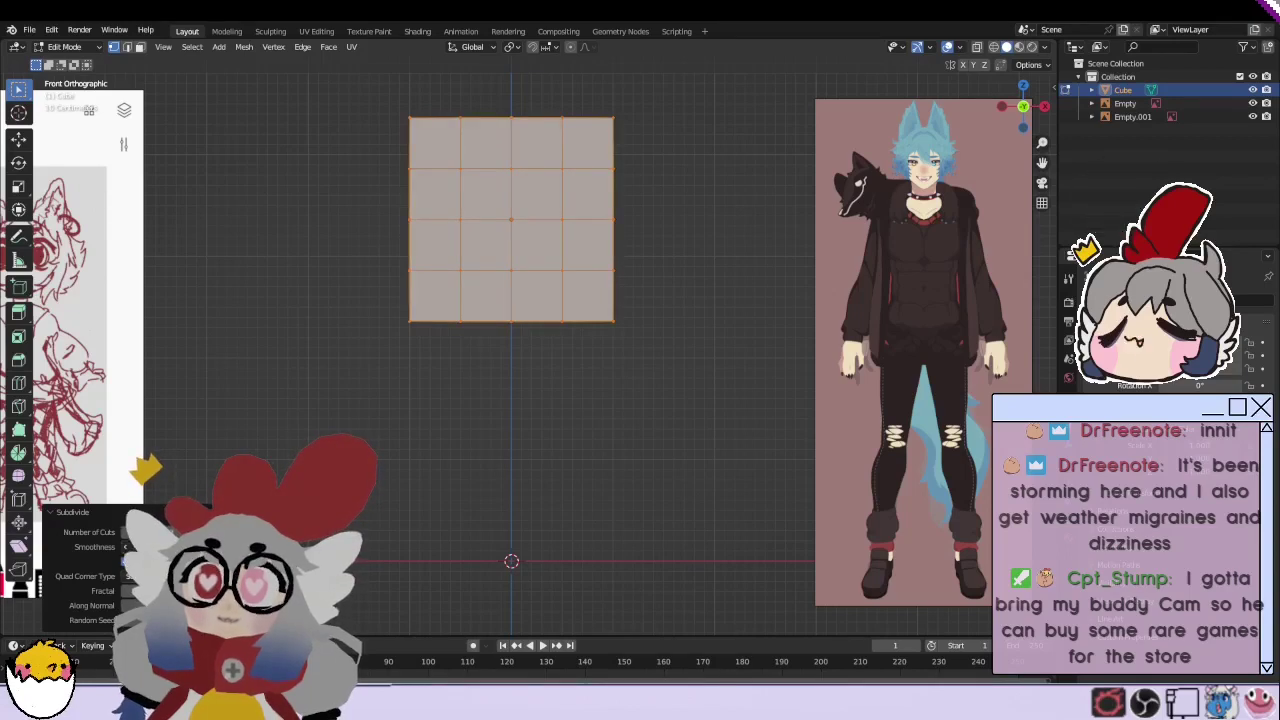
pyautogui.moveTo(130, 547); pyautogui.dragTo(200, 547)
# Step: Add a horizontal centre loop cut and pull the bottom vertex down into a chin
pyautogui.hotkey('alt', 'a')
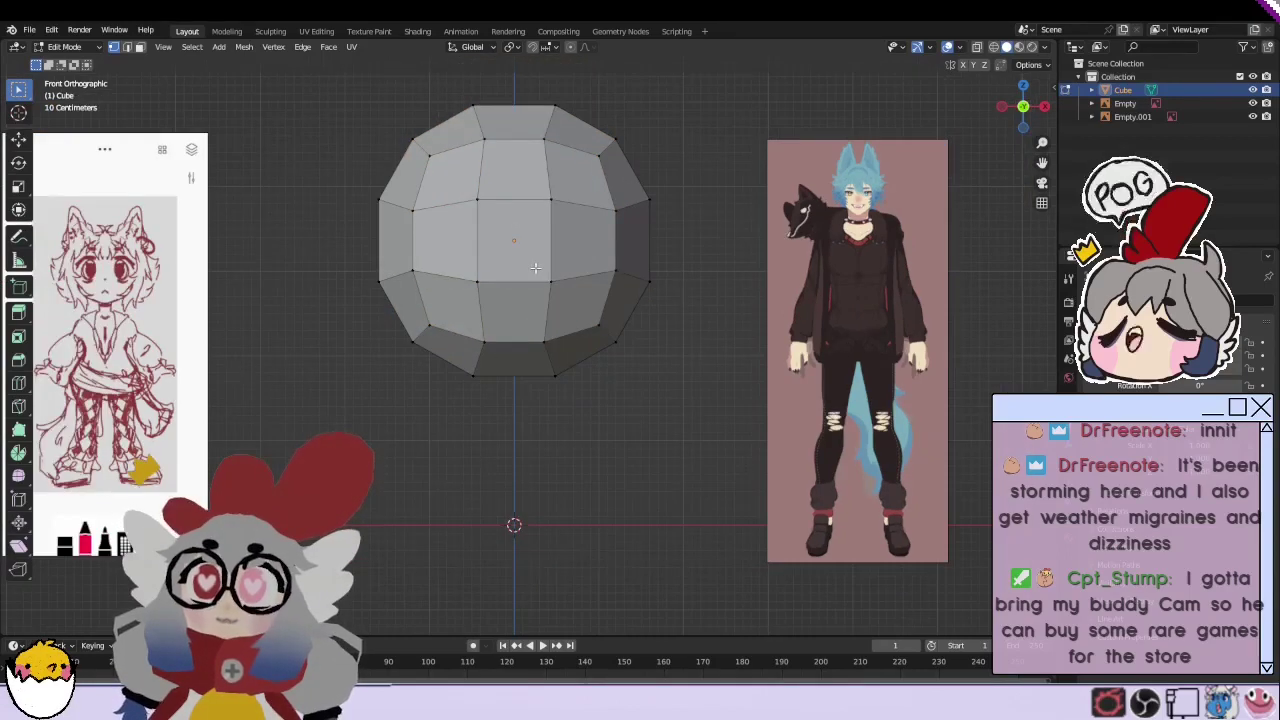
pyautogui.hotkey('ctrl', 'r')
pyautogui.click(590, 241)
pyautogui.click(590, 248)
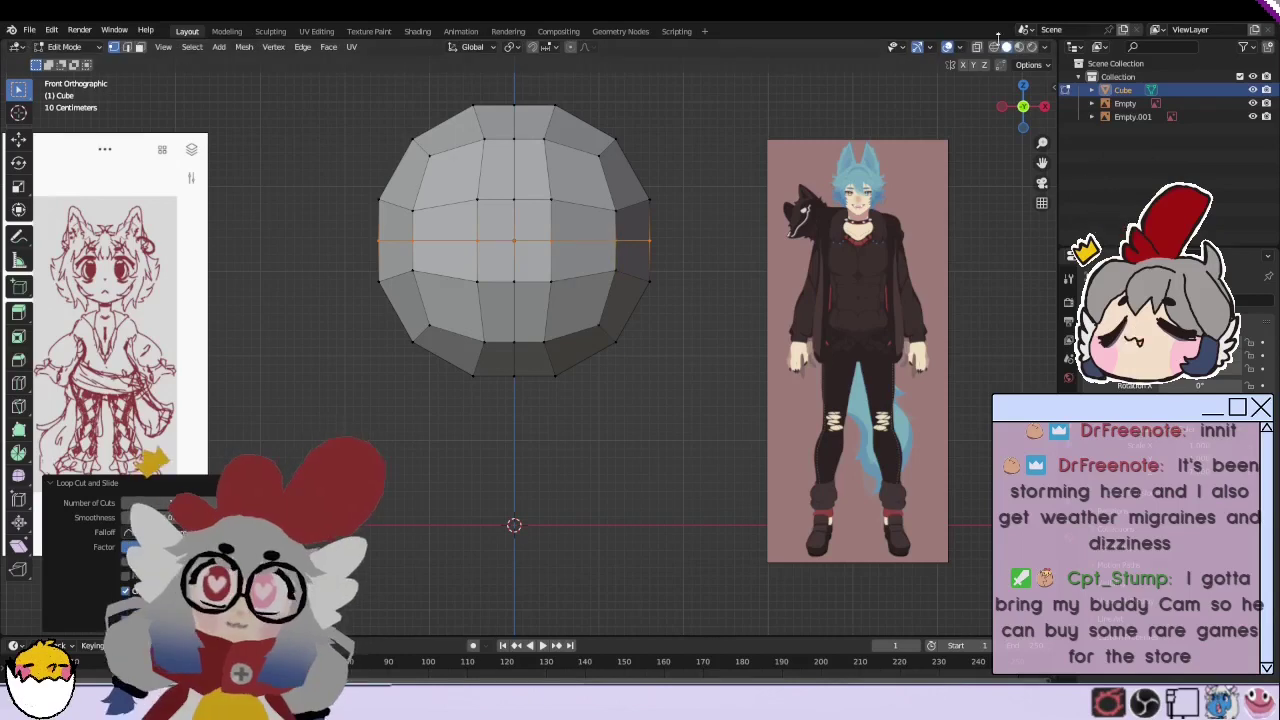
pyautogui.click(514, 376)
pyautogui.press('g')
pyautogui.press('z')
pyautogui.click(502, 407)
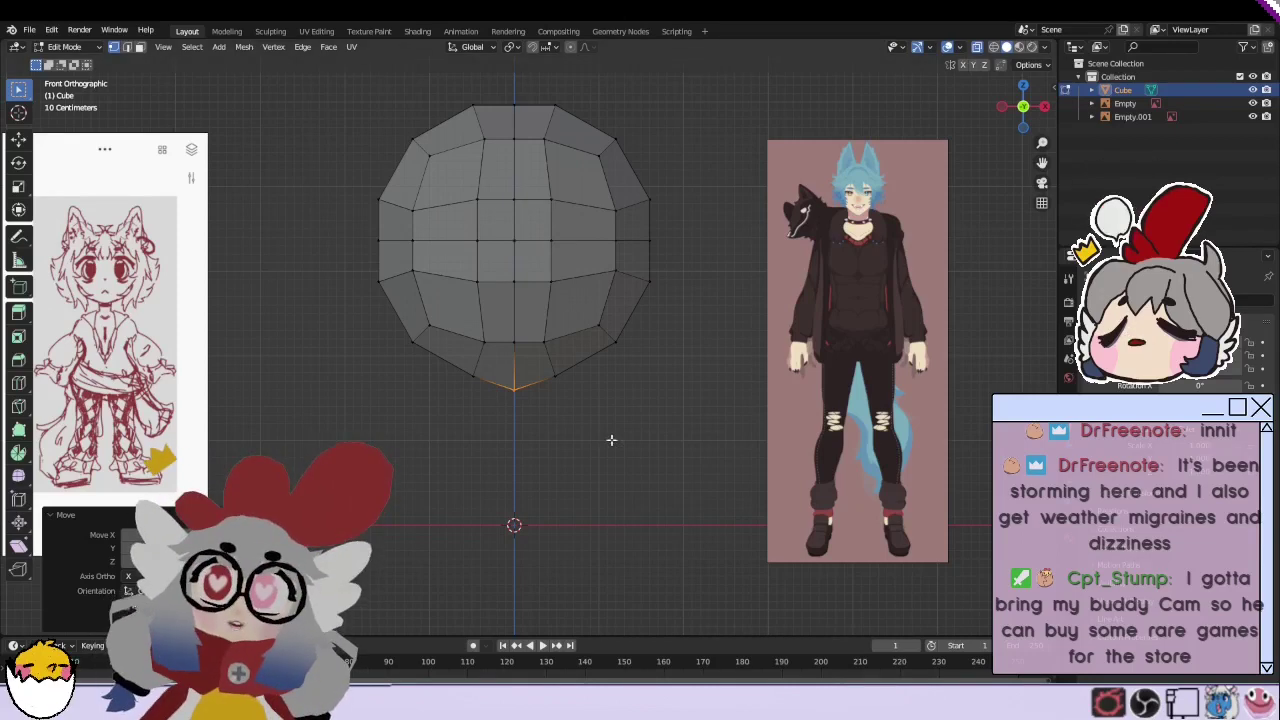
# Step: Delete the right half's vertices and apply the half ball's transforms in Object Mode
pyautogui.moveTo(677, 91); pyautogui.dragTo(529, 434)
pyautogui.press('x')
pyautogui.click(529, 432)
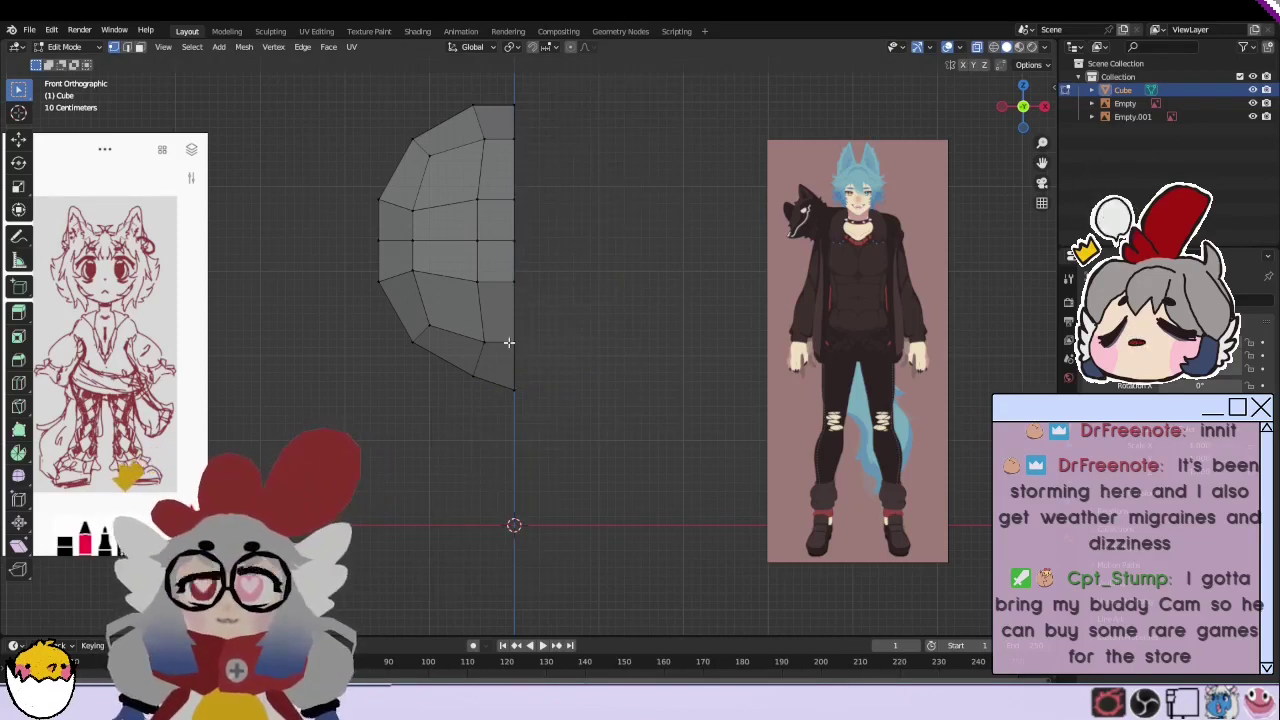
pyautogui.press('a')
pyautogui.press('Tab')
pyautogui.hotkey('ctrl', 'a')
pyautogui.click(257, 108)
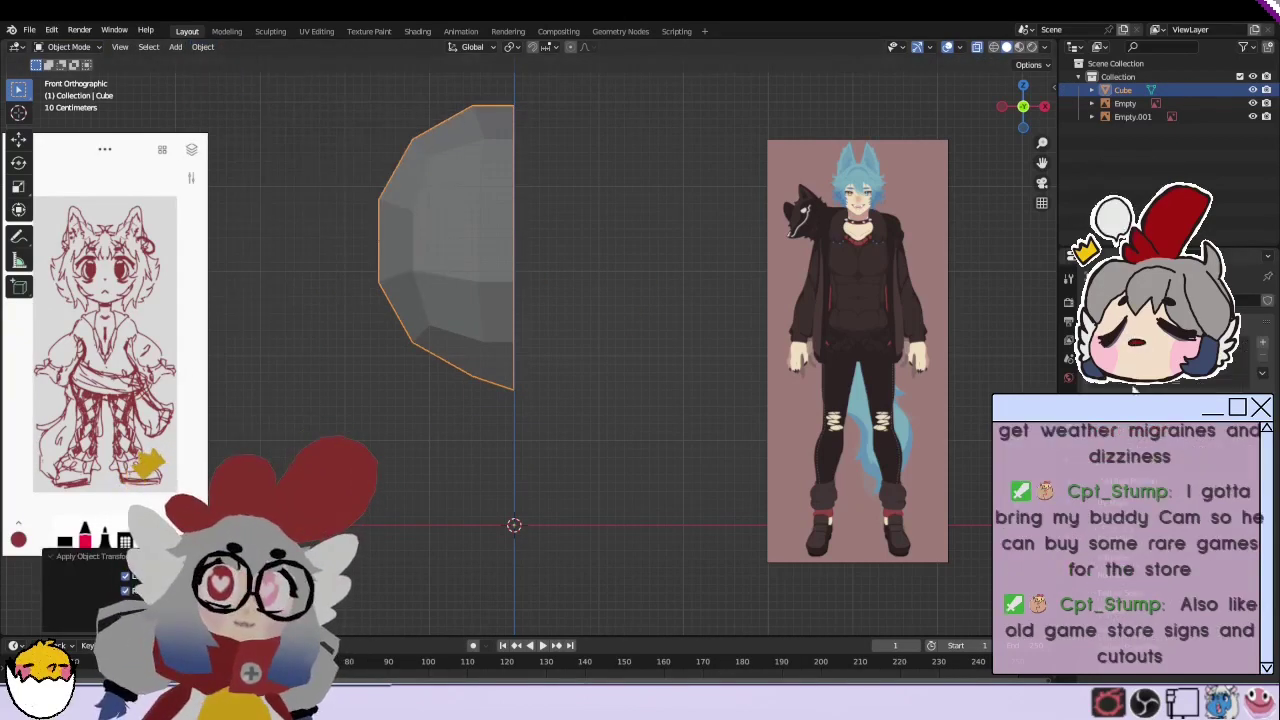
# Step: Add a Mirror modifier to restore the full head and return to Edit Mode
pyautogui.click(1135, 390)
pyautogui.click(1018, 458)
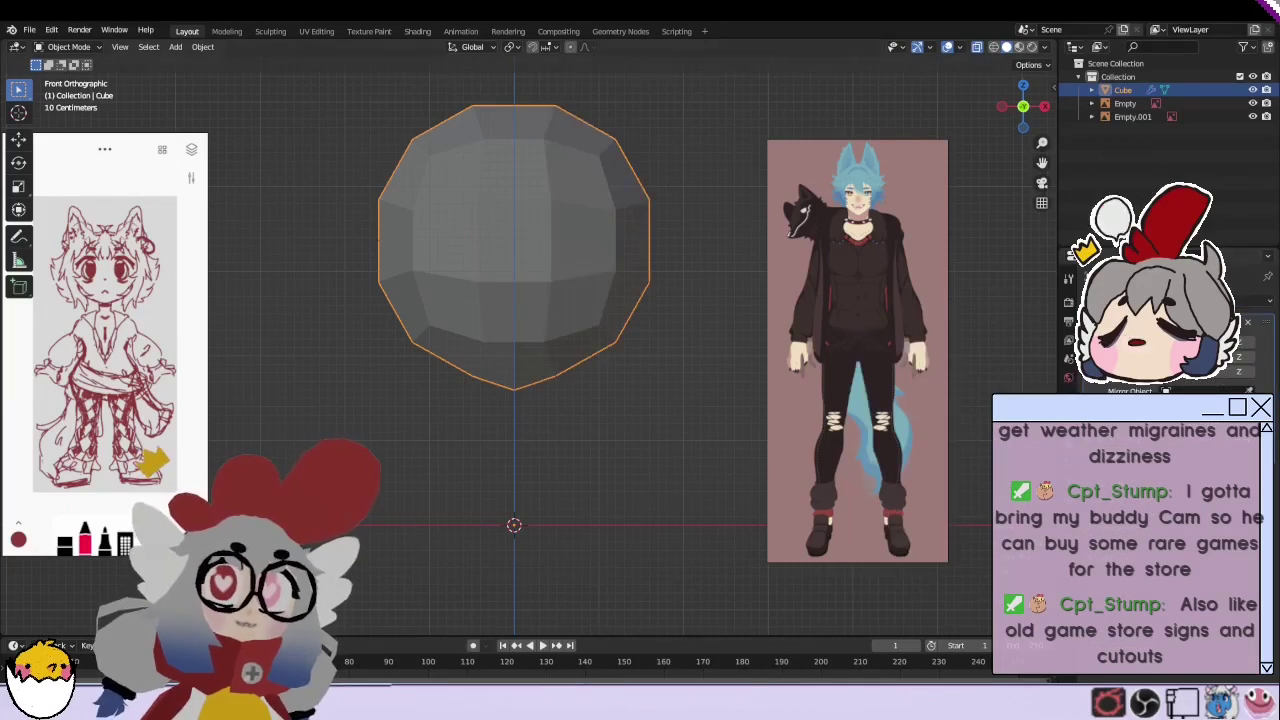
pyautogui.click(68, 47)
pyautogui.click(68, 72)
pyautogui.scroll(3, 503, 318)
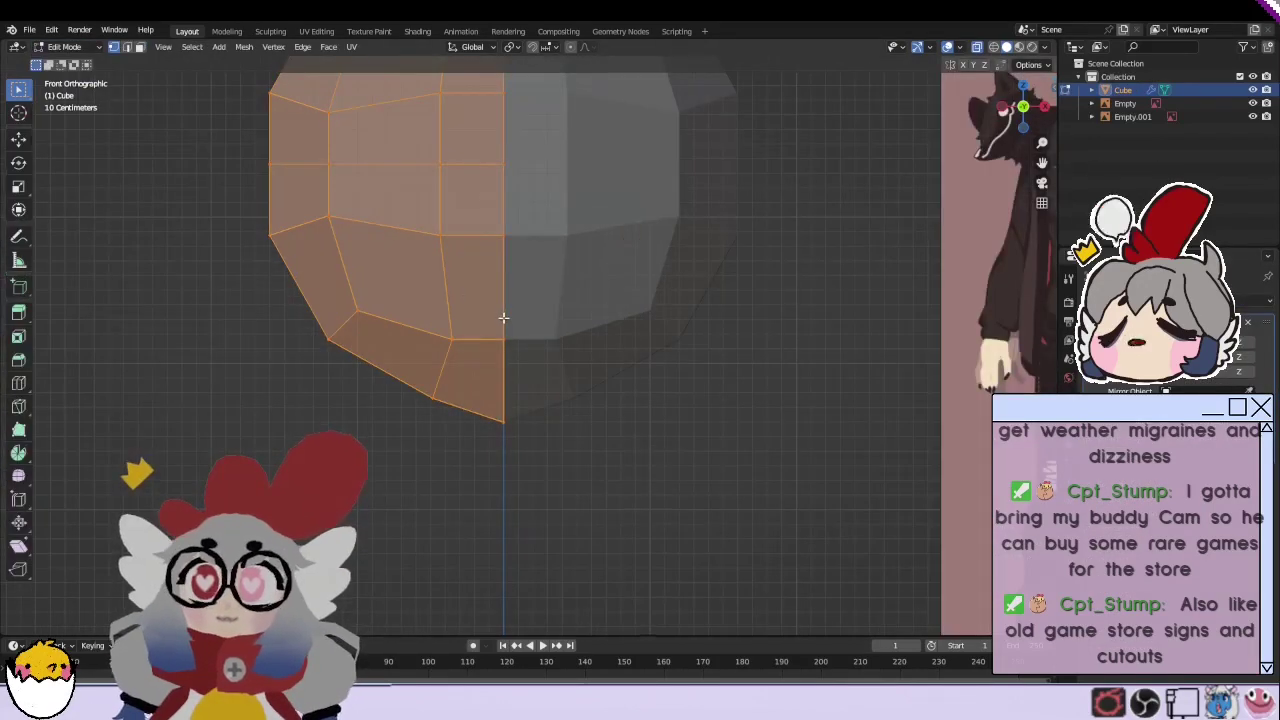
pyautogui.scroll(-2, 503, 318)
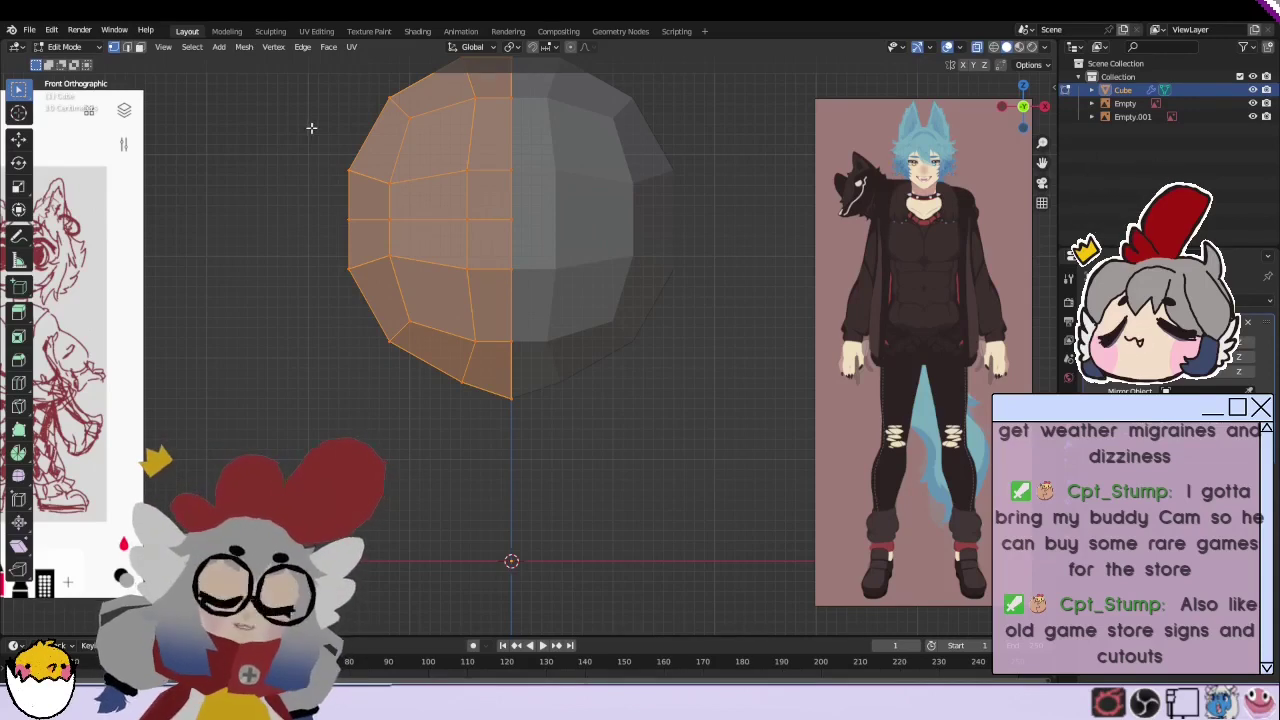
pyautogui.keyDown('shift'); pyautogui.moveTo(520, 330); pyautogui.dragTo(542, 385, button='middle'); pyautogui.keyUp('shift')
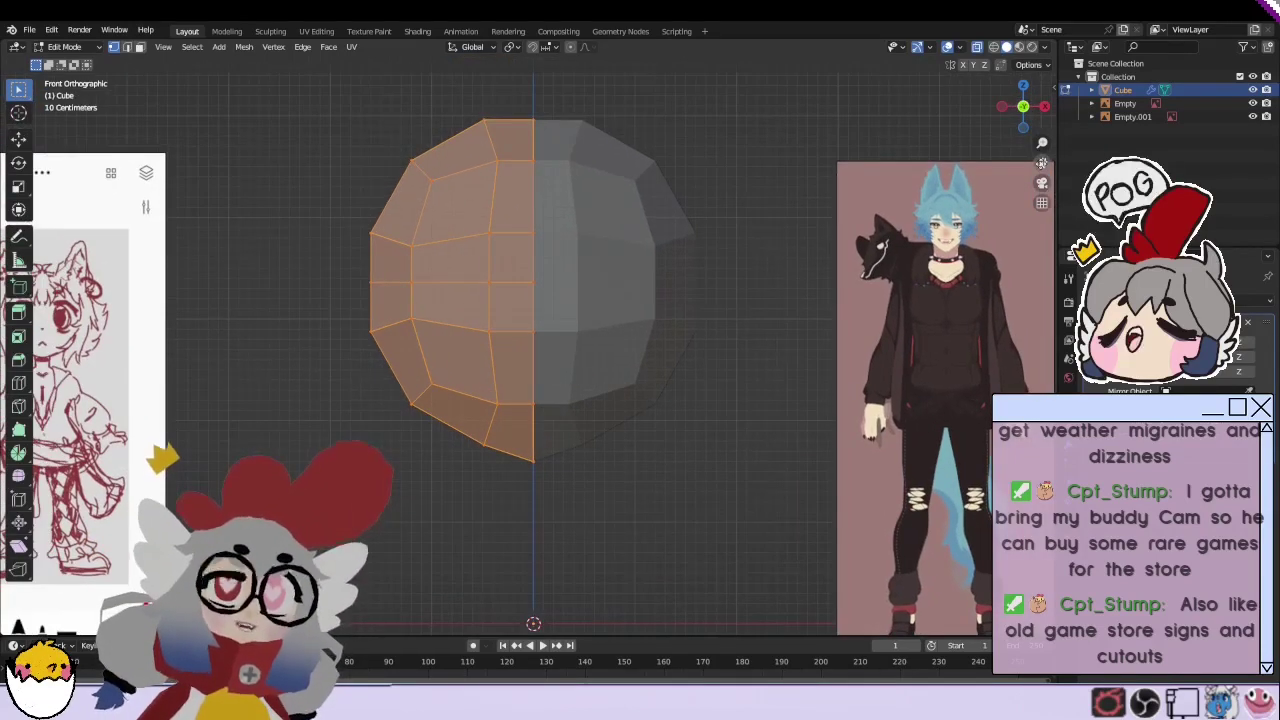
# Step: Move an upper-left and a lower-left vertex to reshape the head's left side
pyautogui.moveTo(503, 426); pyautogui.dragTo(468, 449)
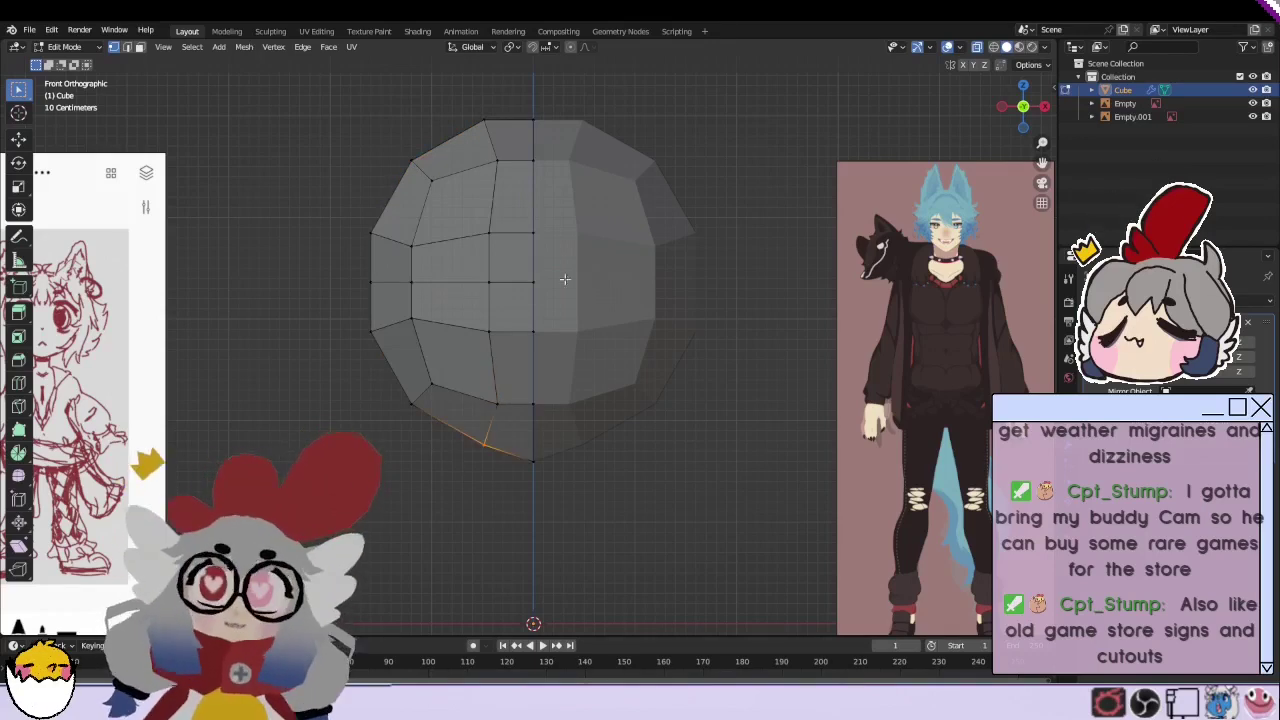
pyautogui.click(411, 245)
pyautogui.press('g')
pyautogui.click(392, 252)
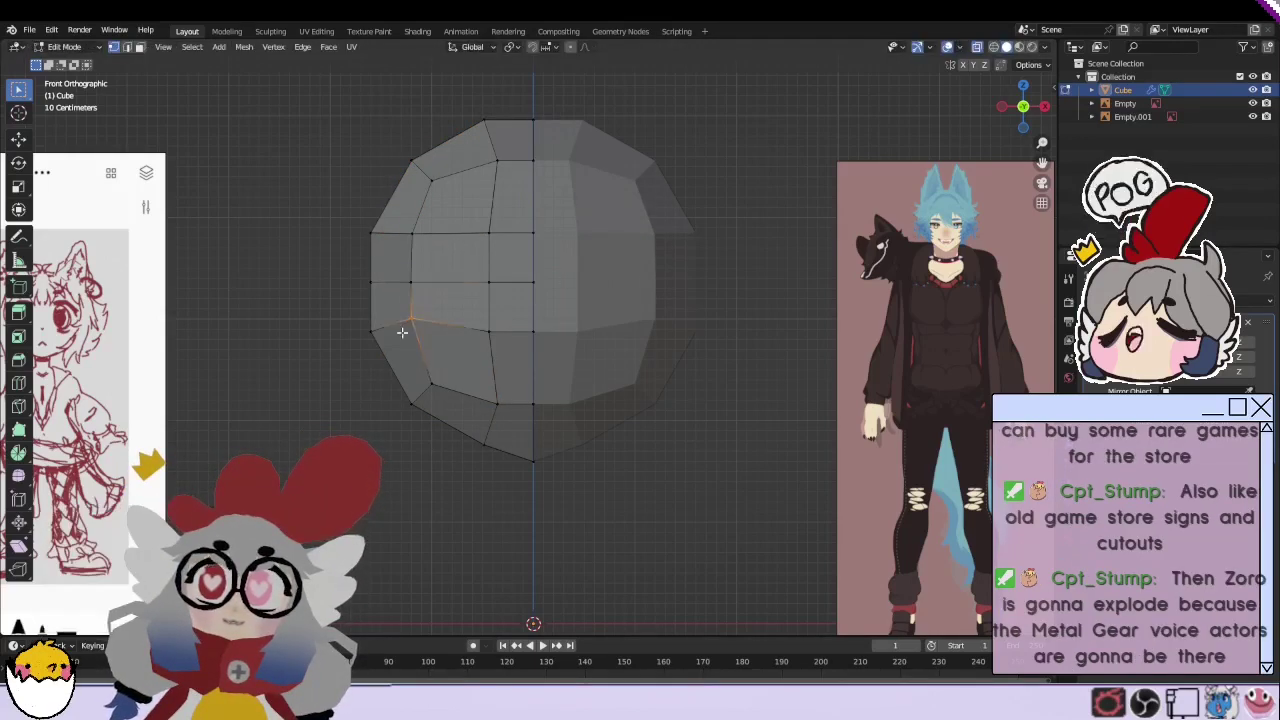
pyautogui.click(408, 320)
pyautogui.press('g')
pyautogui.click(405, 344)
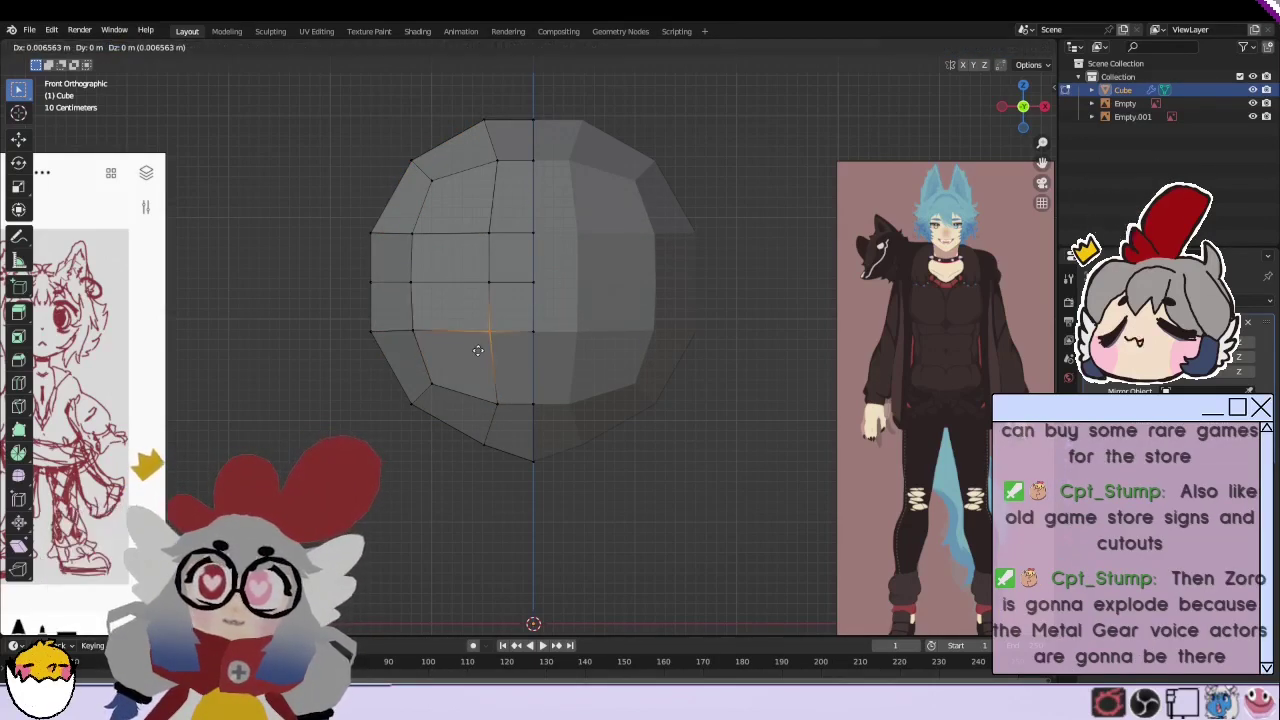
# Step: Flatten a vertical edge loop left of centre to zero width on X
pyautogui.keyDown('alt'); pyautogui.click(492, 365); pyautogui.keyUp('alt')
pyautogui.press('s')
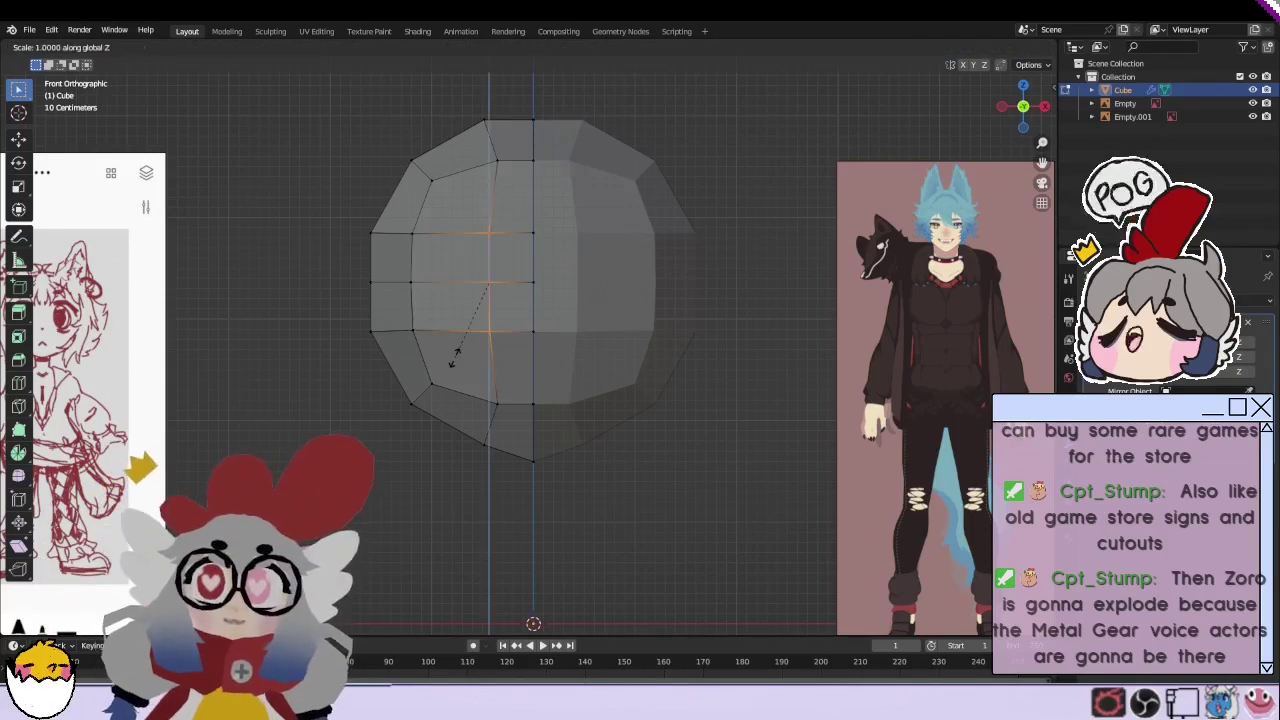
pyautogui.press('0')
pyautogui.press('x')
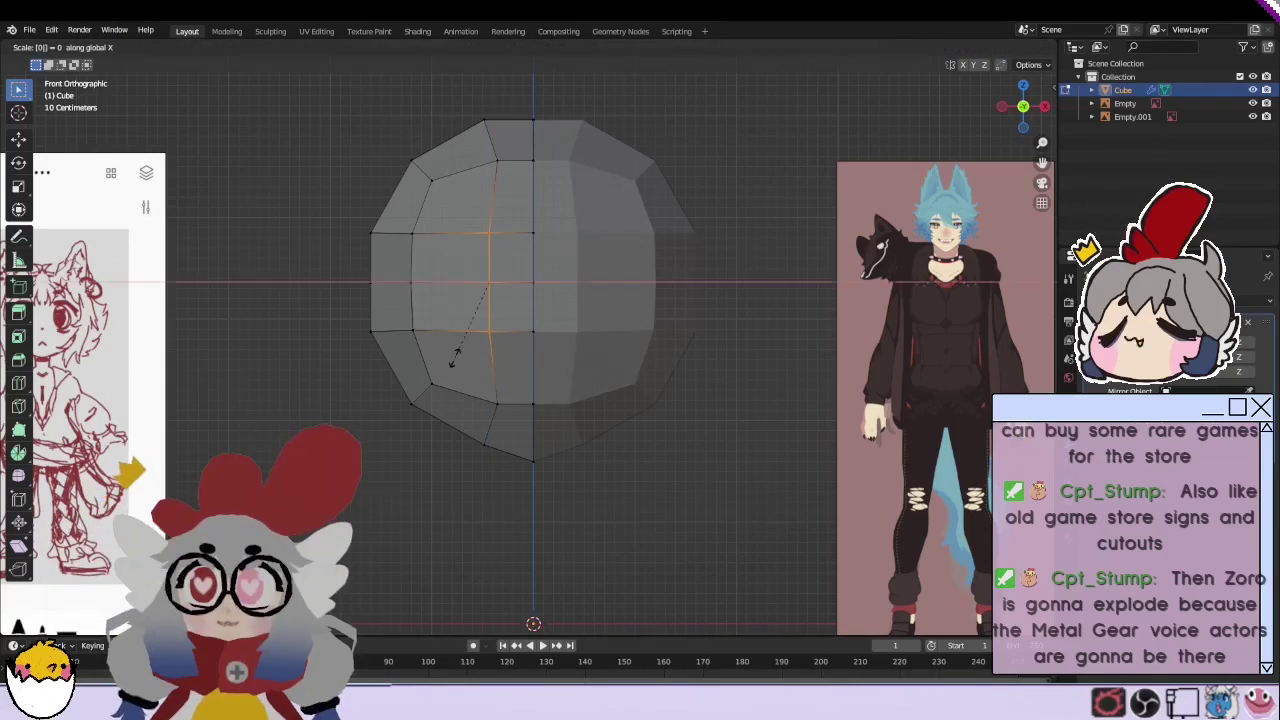
pyautogui.press('Return')
pyautogui.moveTo(455, 357)
pyautogui.mouseDown(button='middle')
pyautogui.moveTo(491, 306)
pyautogui.moveTo(620, 303)
pyautogui.moveTo(474, 306)
pyautogui.moveTo(765, 314)
pyautogui.moveTo(494, 291)
pyautogui.moveTo(551, 301)
pyautogui.moveTo(521, 354)
pyautogui.moveTo(480, 260)
pyautogui.mouseUp(button='middle')
# Step: Extrude the top faces twice to form long ears
pyautogui.press('e')
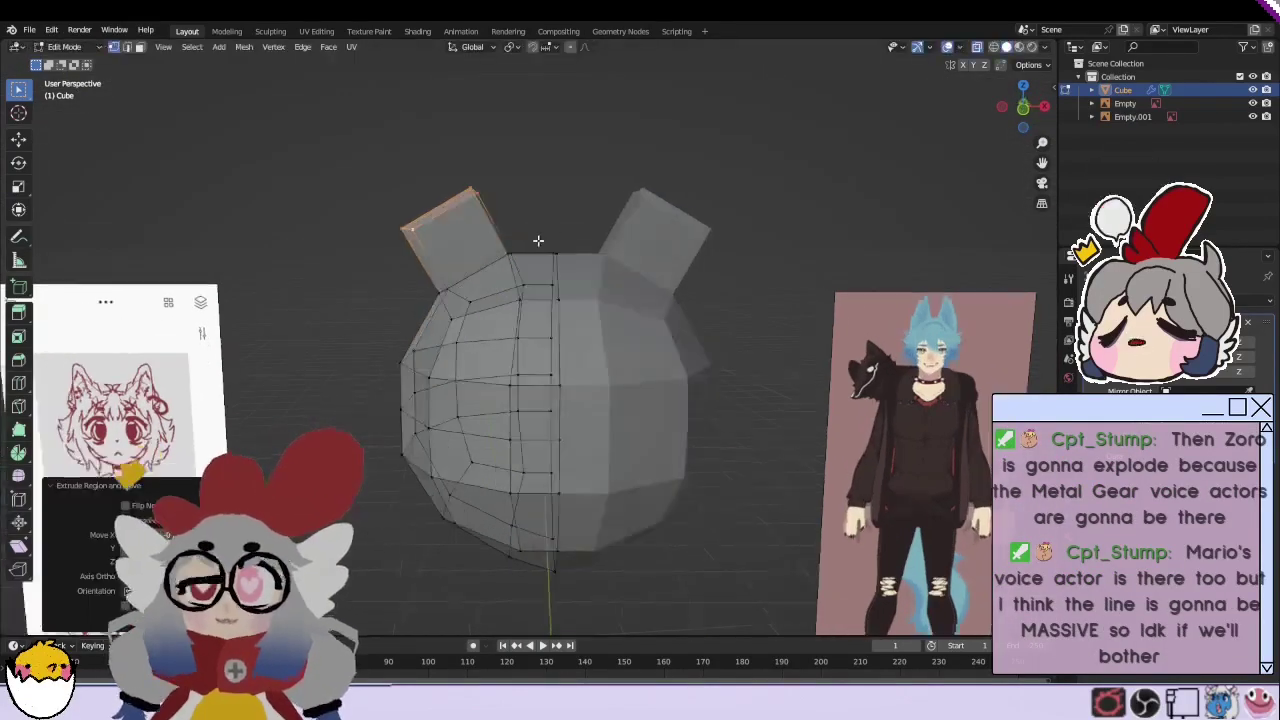
pyautogui.click(507, 272)
pyautogui.press('g')
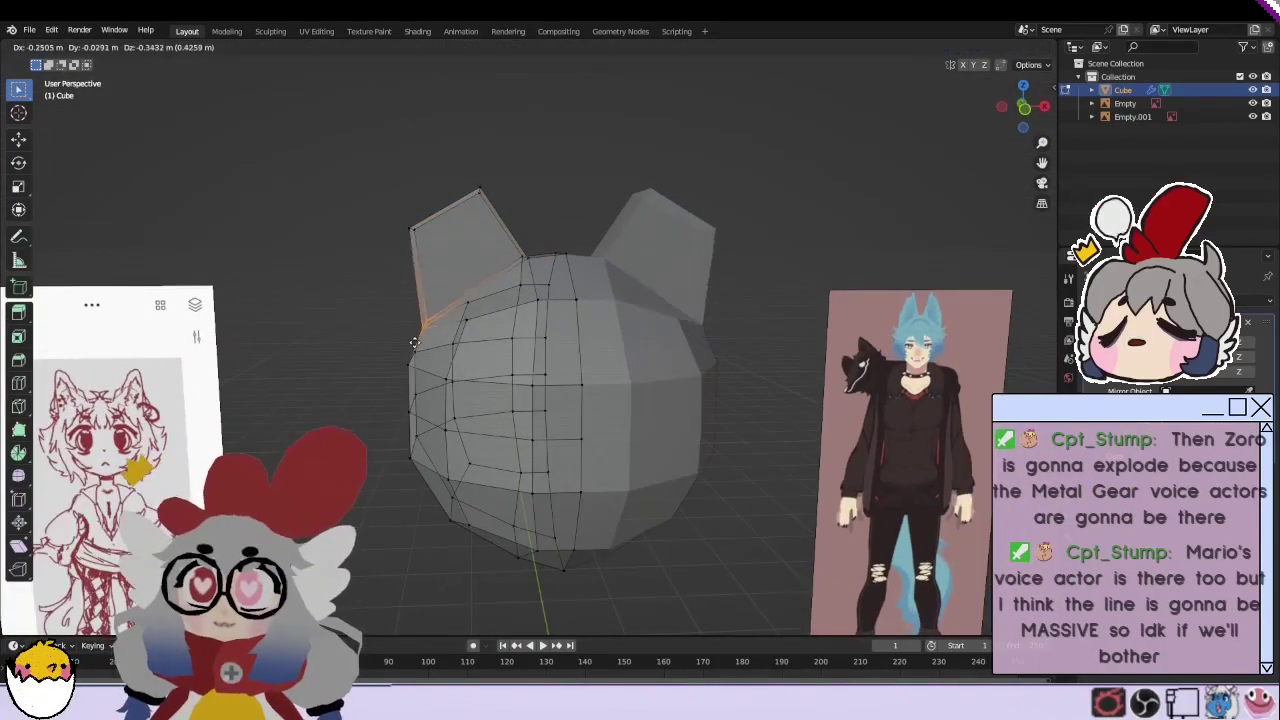
pyautogui.press('Escape')
pyautogui.press('e')
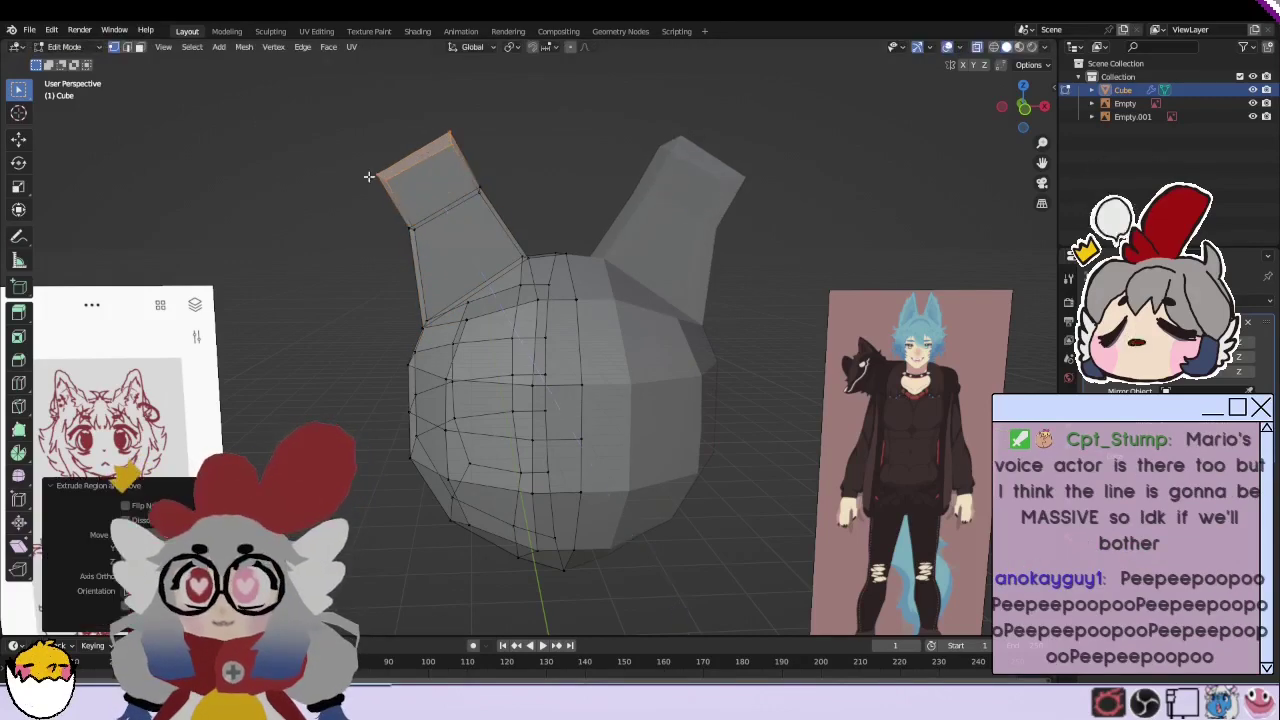
pyautogui.click(370, 190)
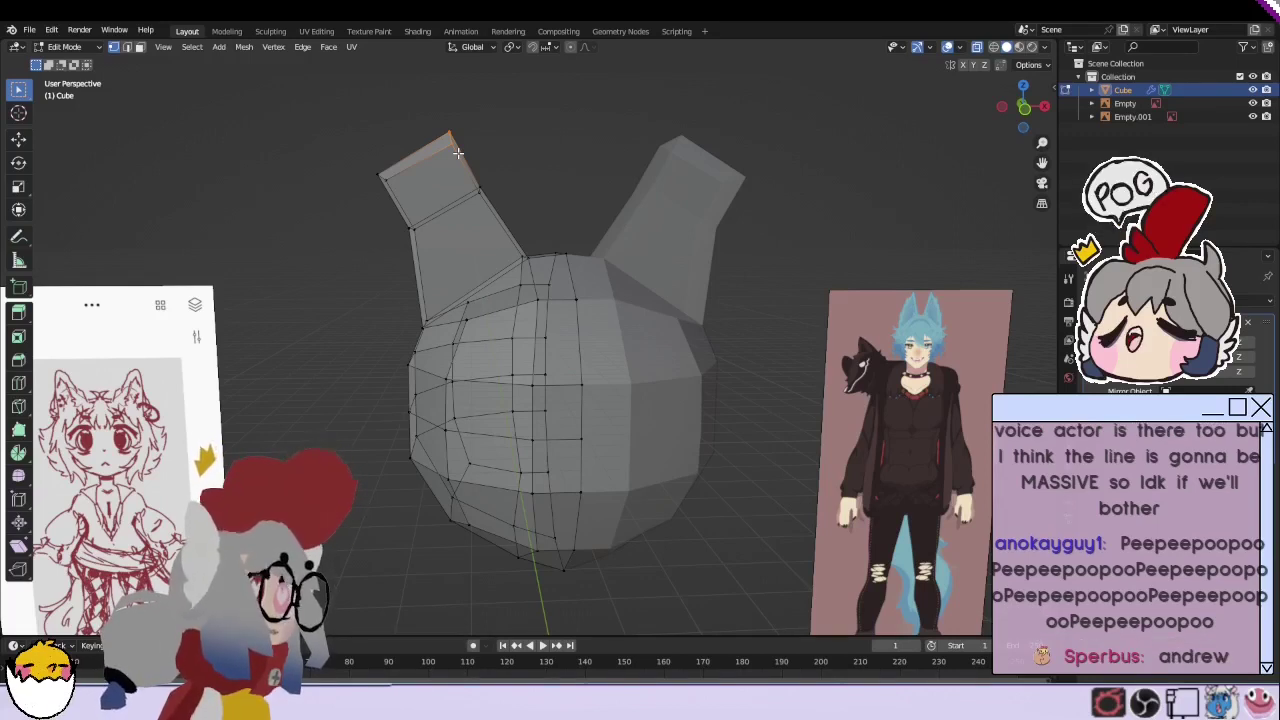
# Step: Scale the left ear's top face into a point and reposition the tip
pyautogui.click(468, 150)
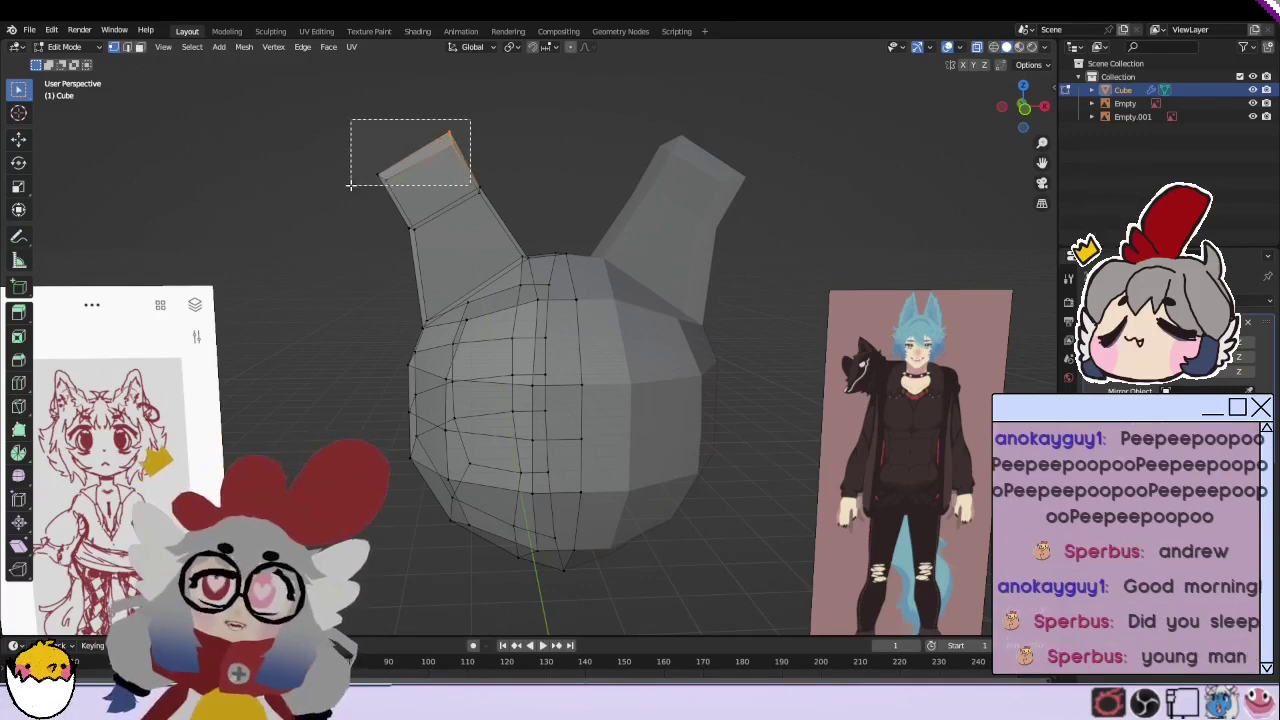
pyautogui.press('s')
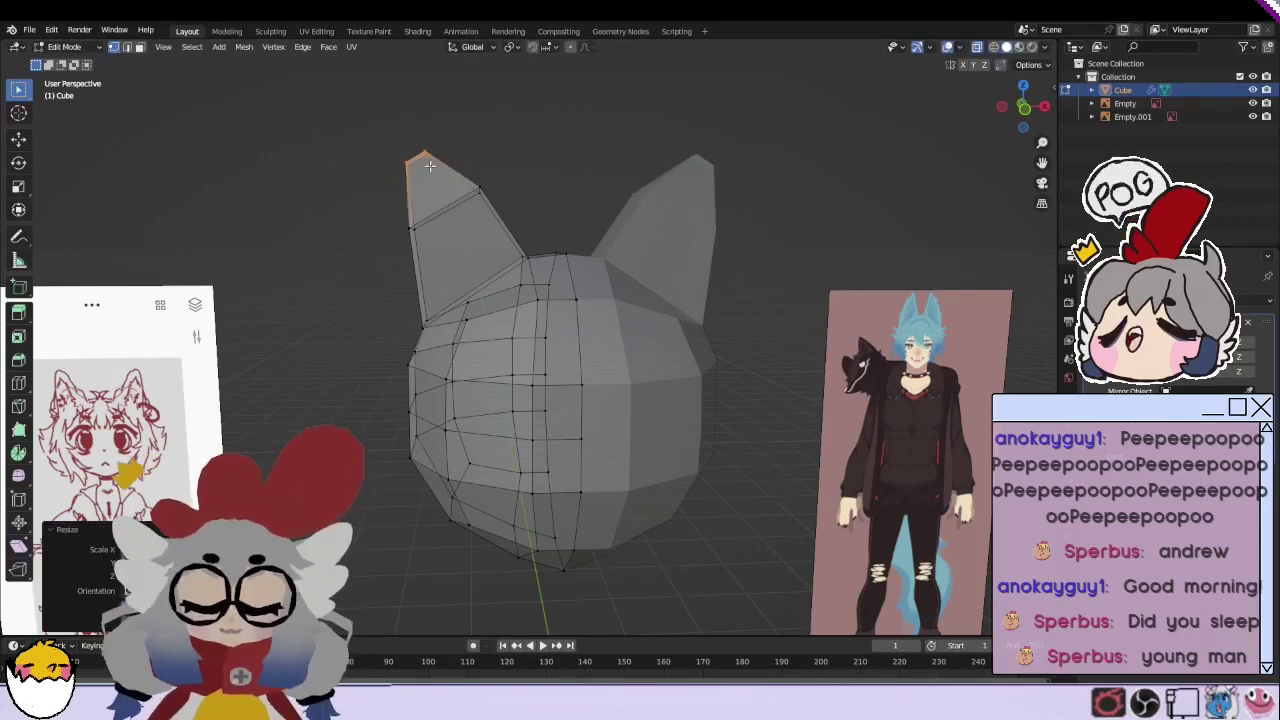
pyautogui.click(430, 165)
pyautogui.press('g')
pyautogui.click(456, 238)
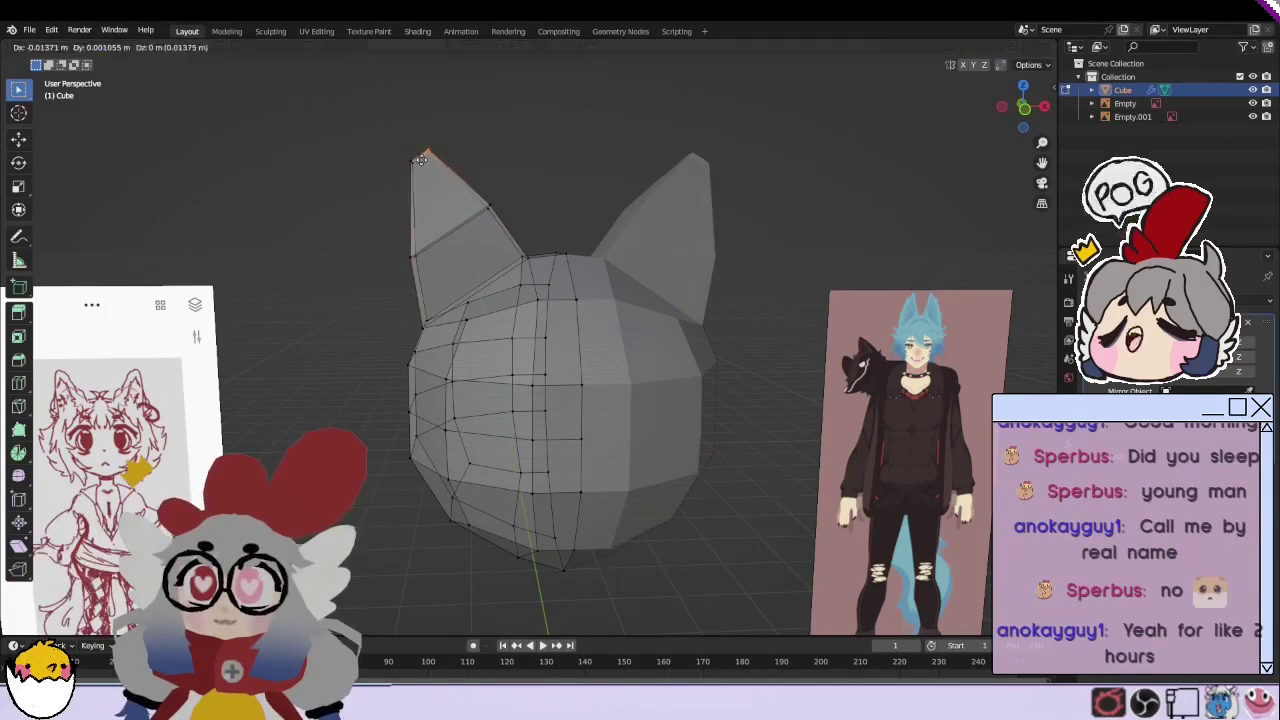
# Step: In front view, move the left ear-base vertex and a left-side head vertex
pyautogui.press('KP_1')
pyautogui.click(431, 310)
pyautogui.press('g')
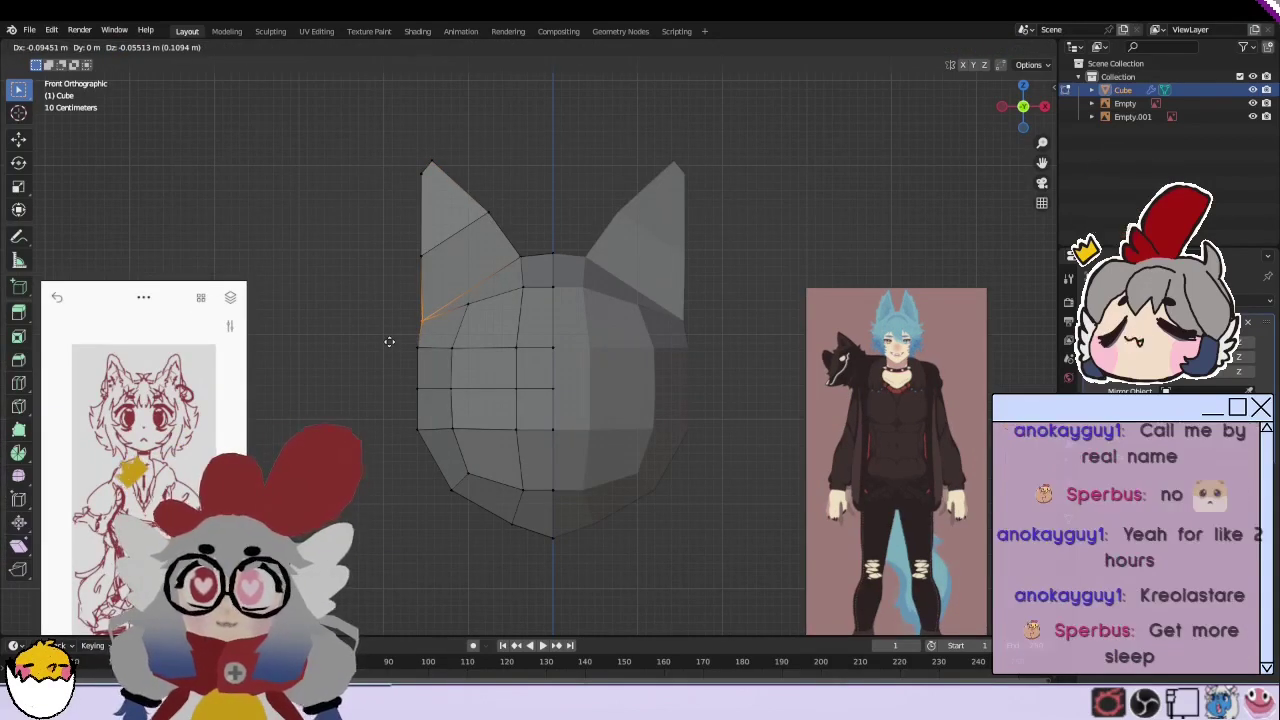
pyautogui.click(373, 370)
pyautogui.moveTo(387, 404); pyautogui.dragTo(387, 404)
pyautogui.press('g')
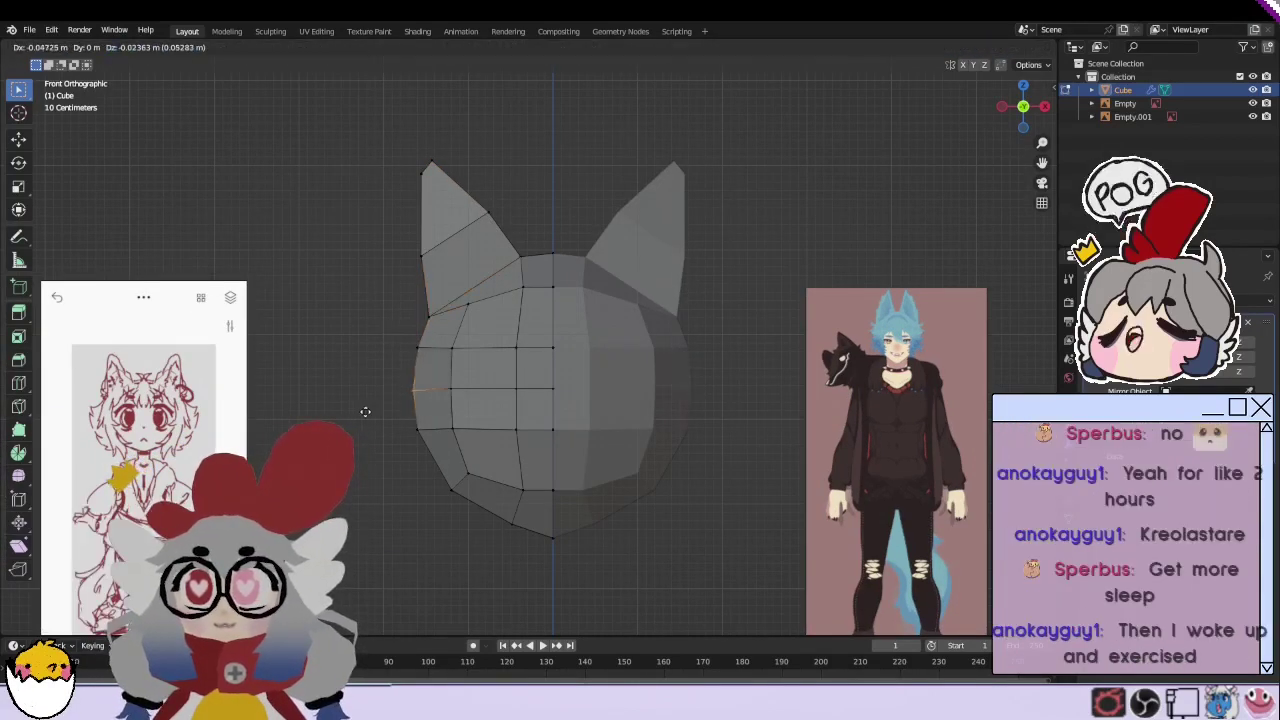
pyautogui.click(367, 412)
pyautogui.moveTo(367, 412)
pyautogui.mouseDown(button='middle')
pyautogui.moveTo(642, 187)
pyautogui.moveTo(537, 293)
pyautogui.mouseUp(button='middle')
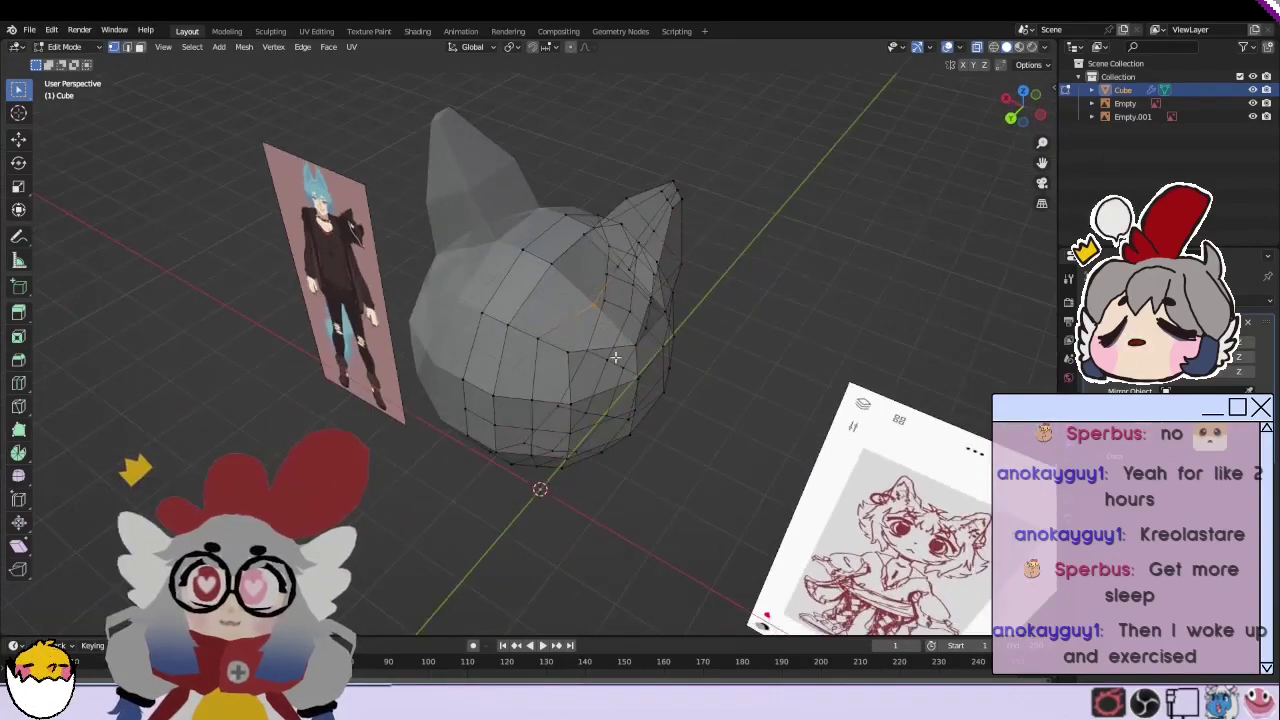
# Step: Move the selected left-ear vertex, then check the head from front and side angles
pyautogui.press('g')
pyautogui.click(537, 293)
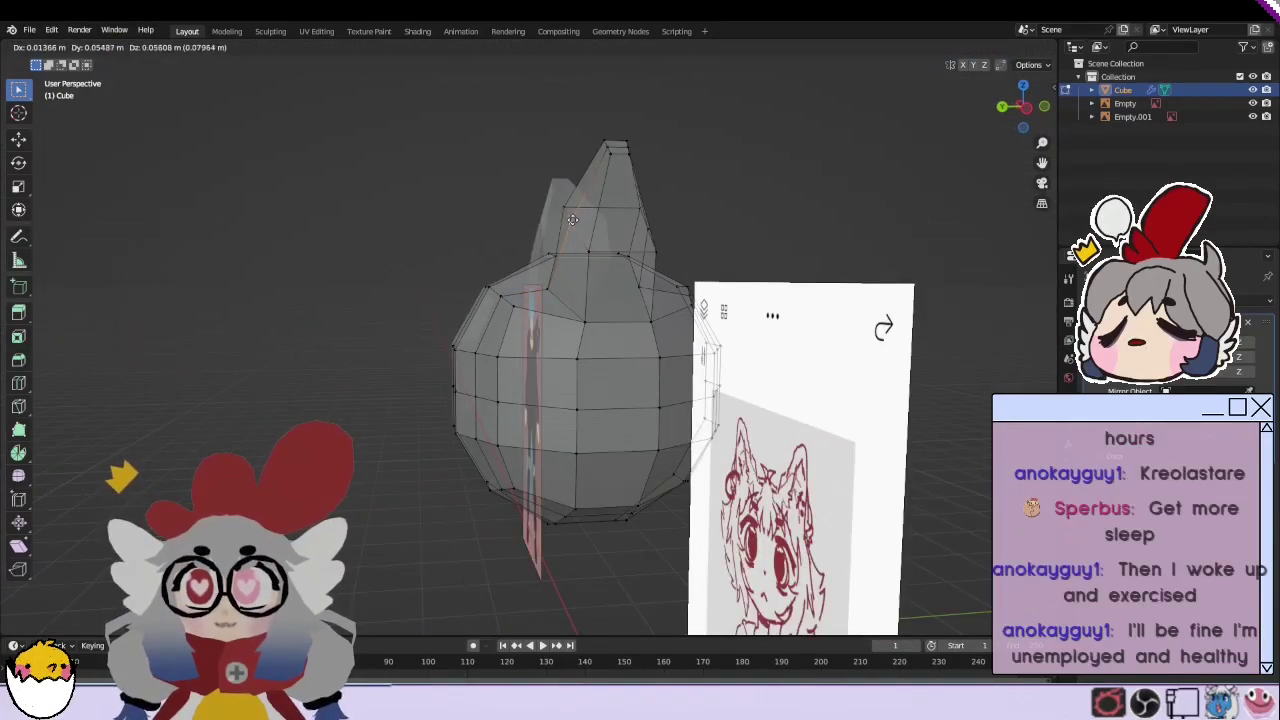
pyautogui.moveTo(537, 293)
pyautogui.mouseDown(button='middle')
pyautogui.moveTo(653, 283)
pyautogui.moveTo(700, 349)
pyautogui.moveTo(694, 266)
pyautogui.moveTo(411, 263)
pyautogui.mouseUp(button='middle')
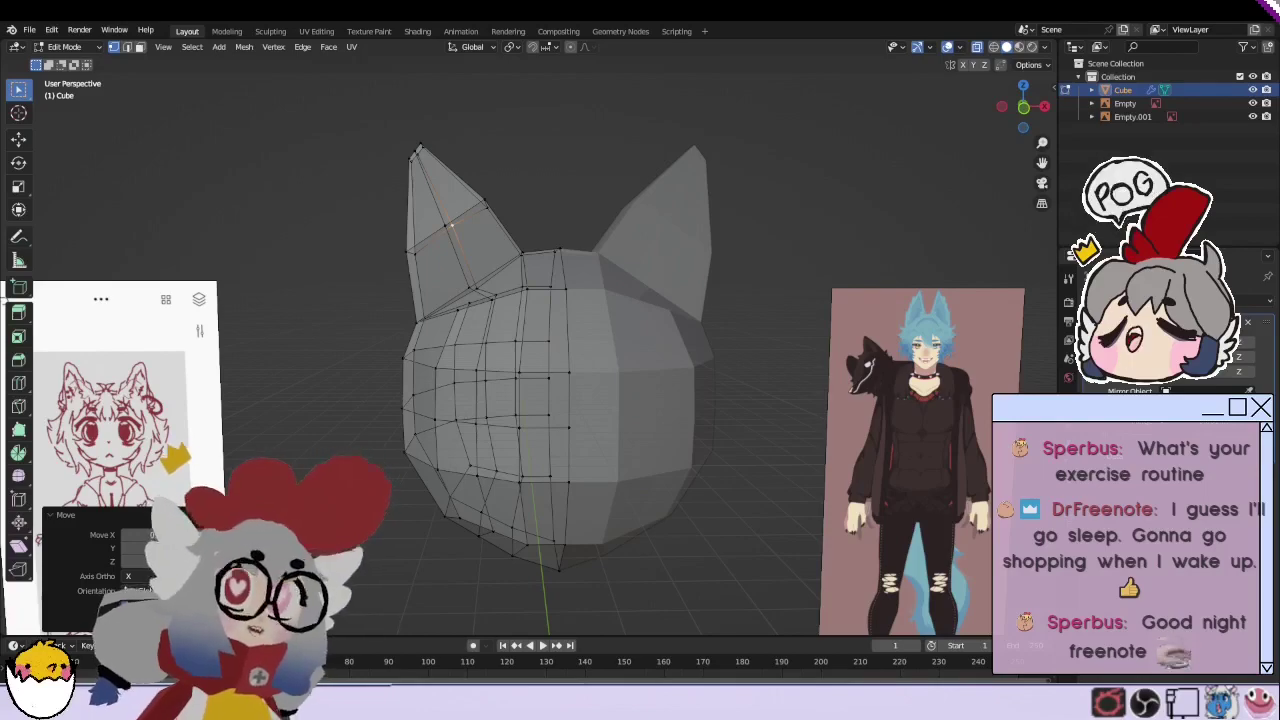
pyautogui.moveTo(620, 345); pyautogui.dragTo(643, 347, button='middle')
pyautogui.press('KP_1')
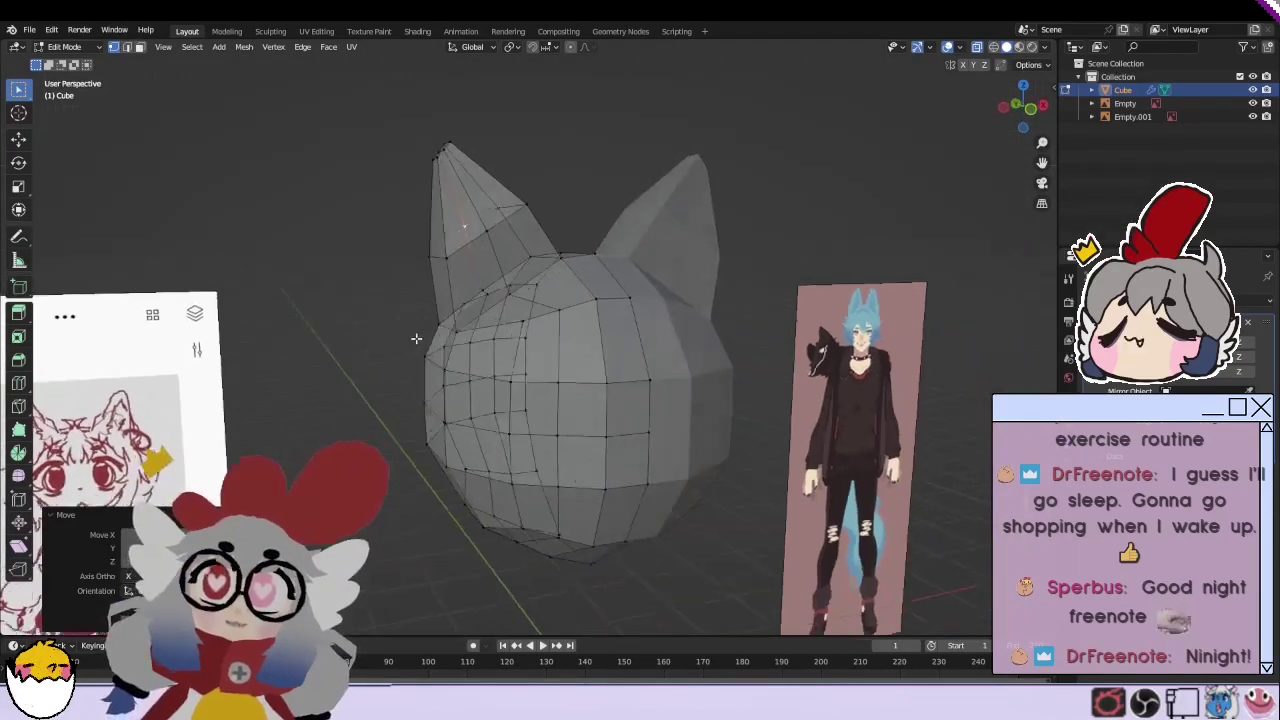
pyautogui.moveTo(271, 206); pyautogui.dragTo(594, 314, button='middle')
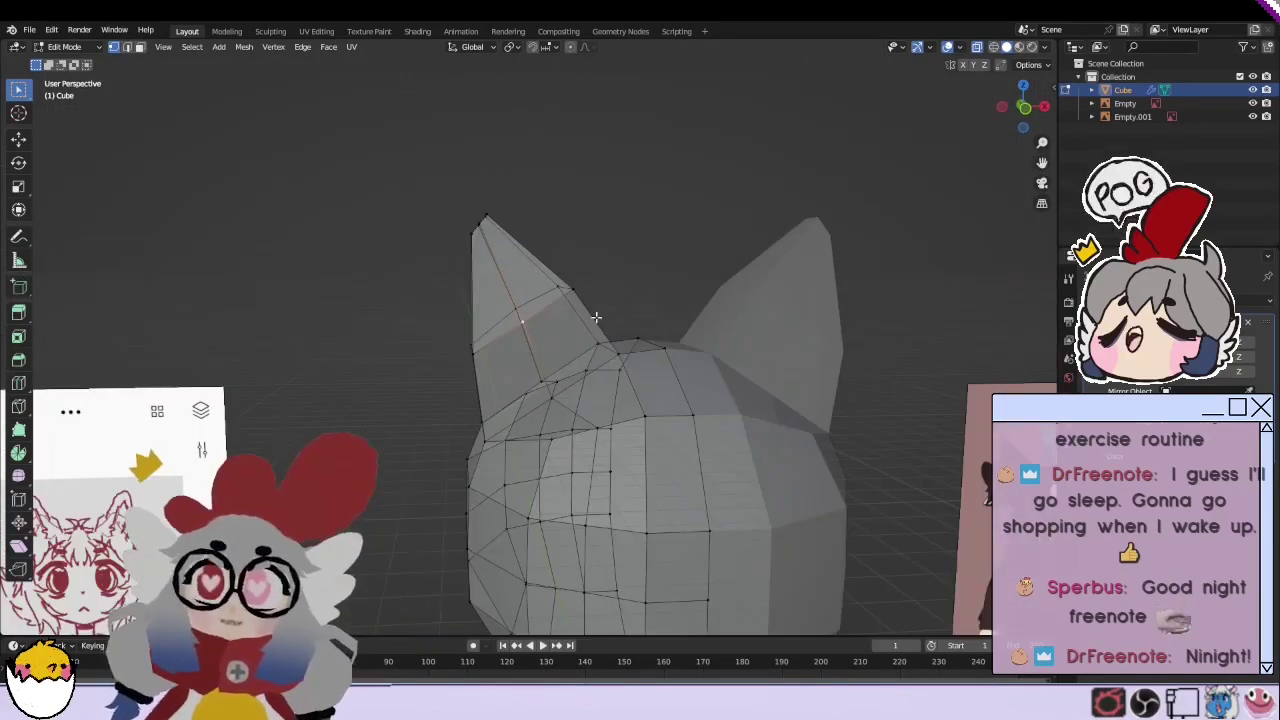
# Step: Switch to solid shading and try subdividing the left ear, then undo it
pyautogui.click(955, 50)
pyautogui.press('l')
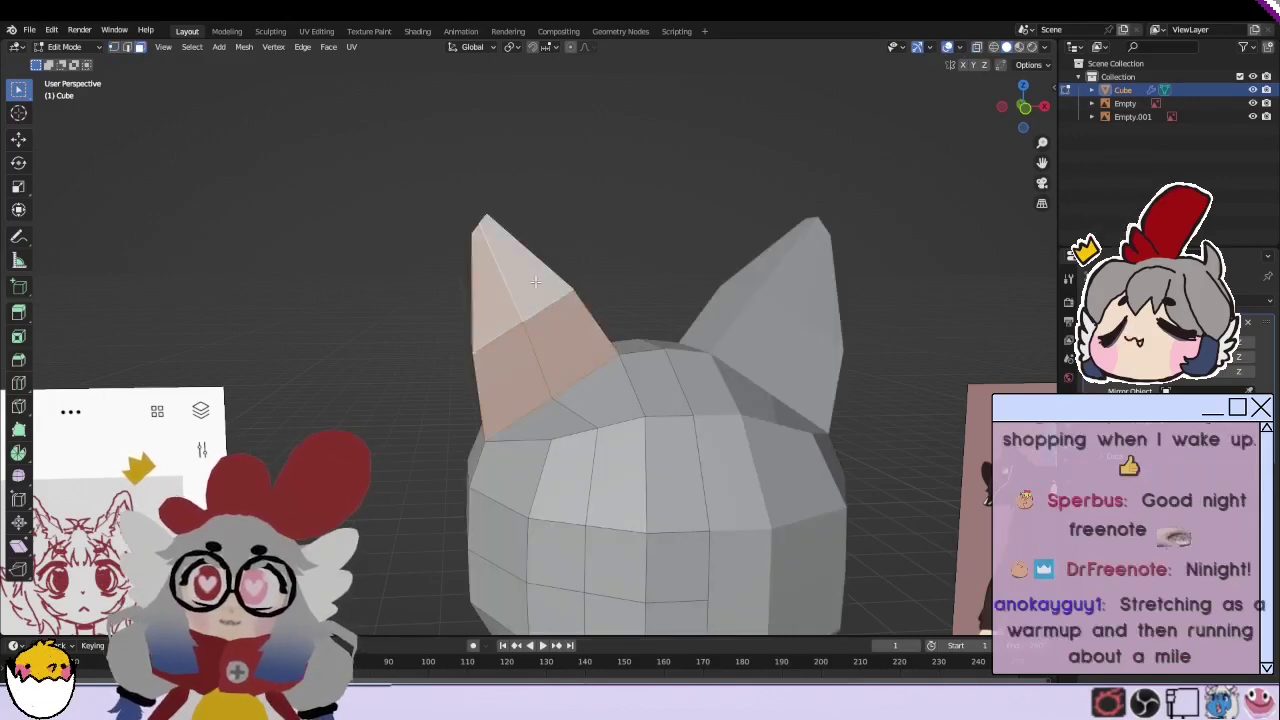
pyautogui.rightClick(529, 287)
pyautogui.click(529, 287)
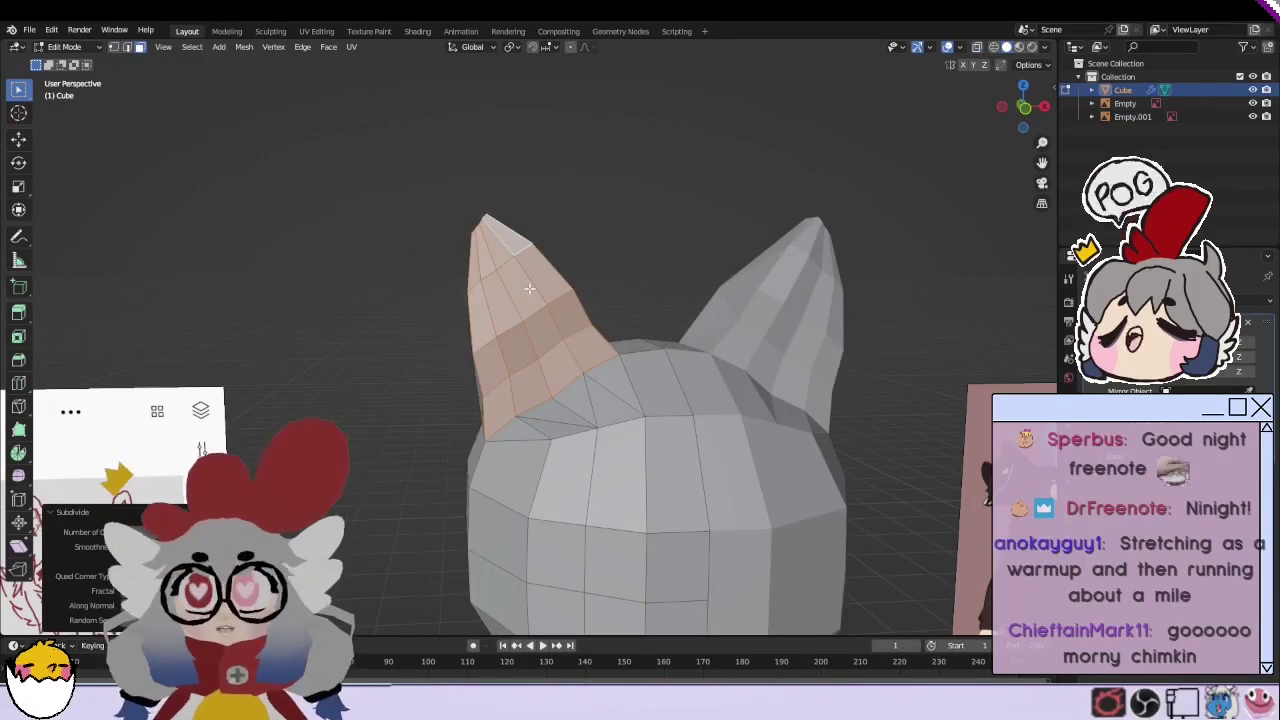
pyautogui.hotkey('ctrl', 'z')
pyautogui.hotkey('ctrl', 'z')
pyautogui.click(565, 331)
pyautogui.click(648, 251)
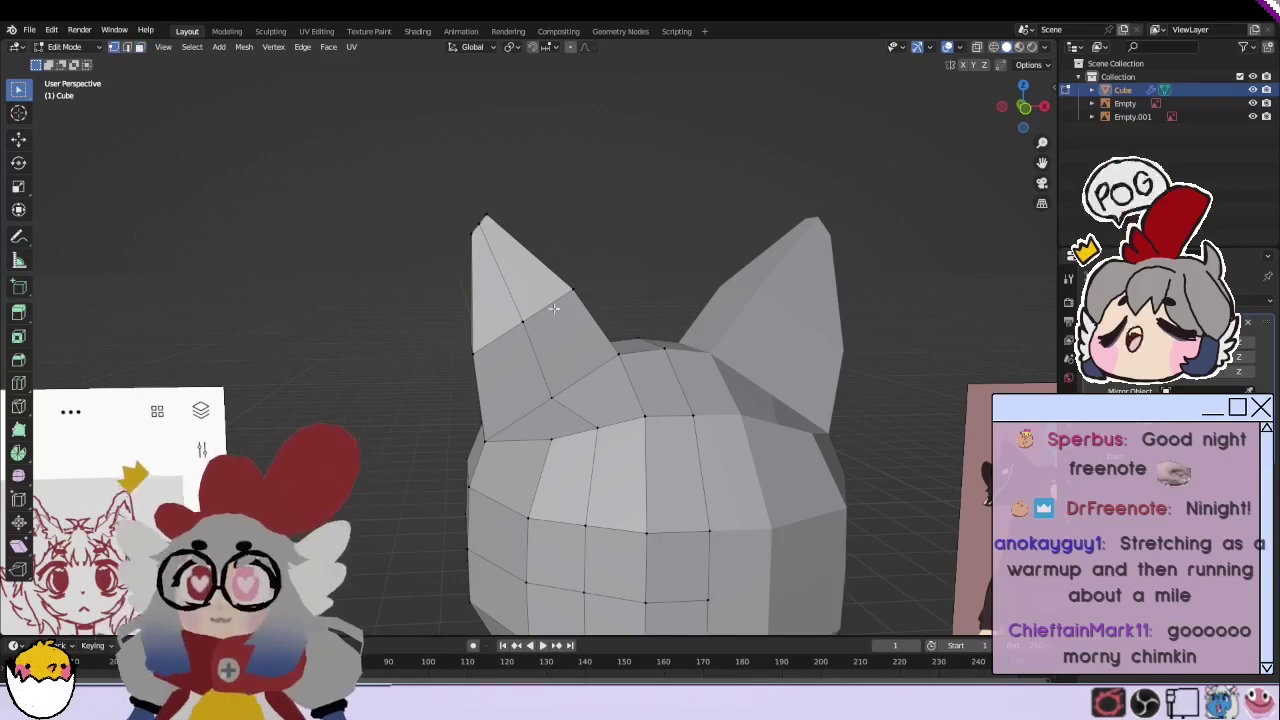
# Step: Loop-cut the left ear near its tip and flatten its selected side faces with S 0 X
pyautogui.hotkey('ctrl', 'r')
pyautogui.click(567, 357)
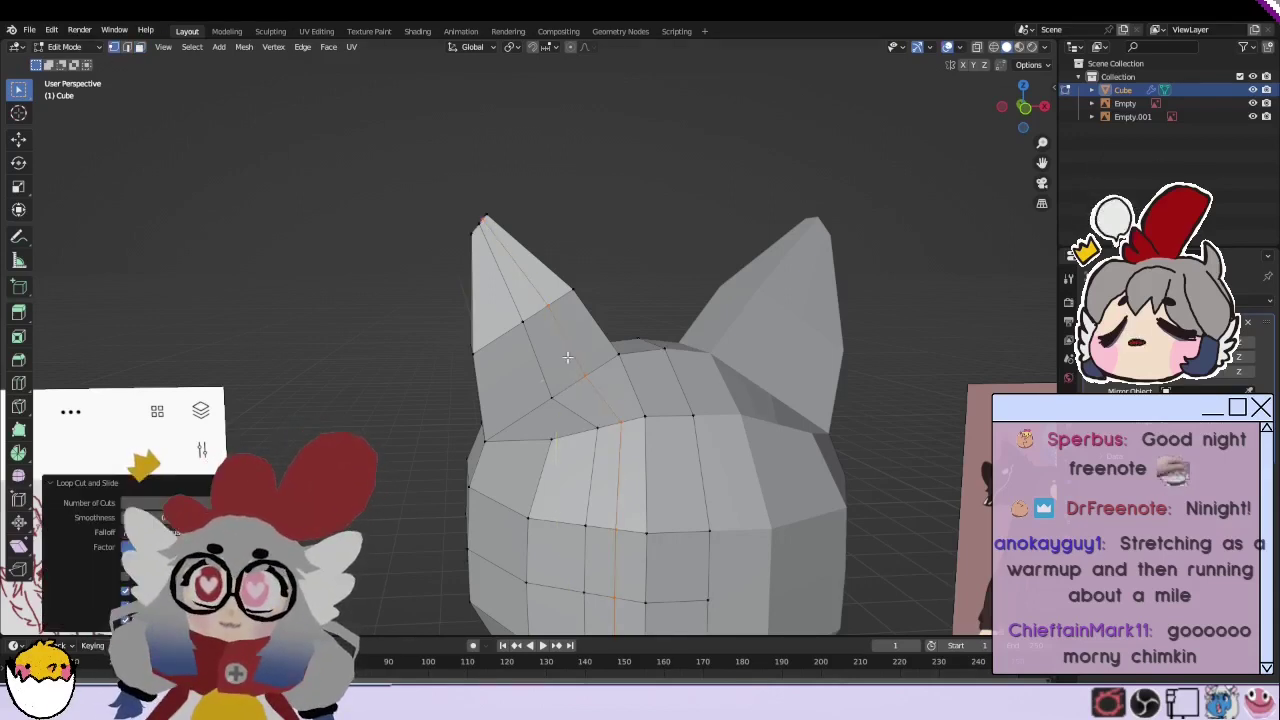
pyautogui.click(483, 242)
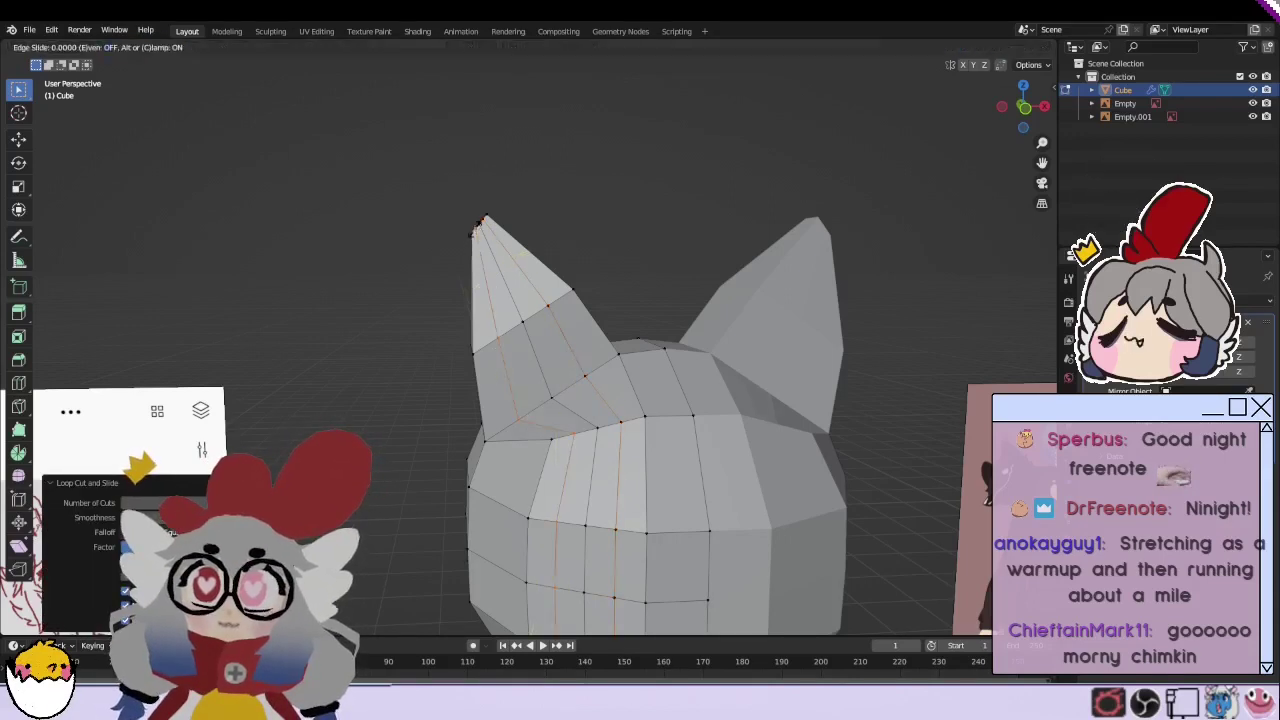
pyautogui.keyDown('shift'); pyautogui.click(540, 357); pyautogui.keyUp('shift')
pyautogui.moveTo(540, 357)
pyautogui.mouseDown(button='middle')
pyautogui.moveTo(558, 297)
pyautogui.moveTo(730, 271)
pyautogui.mouseUp(button='middle')
pyautogui.keyDown('shift'); pyautogui.click(558, 297); pyautogui.keyUp('shift')
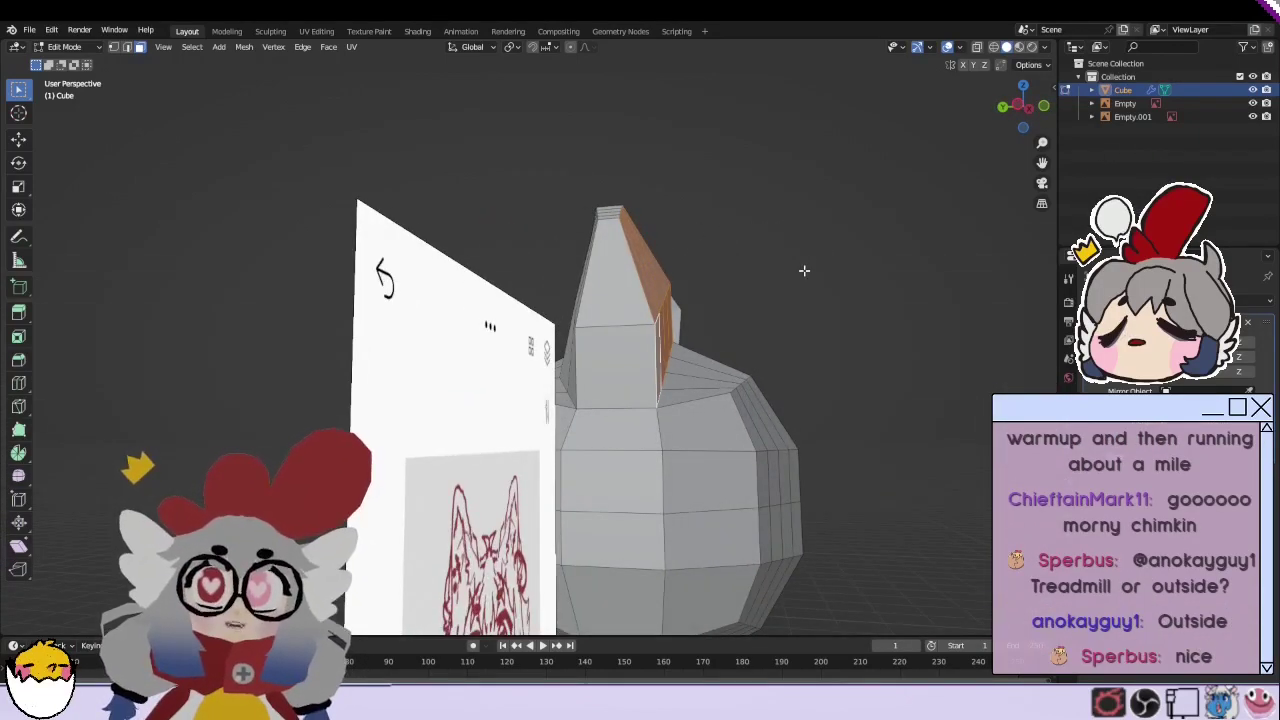
pyautogui.press('g')
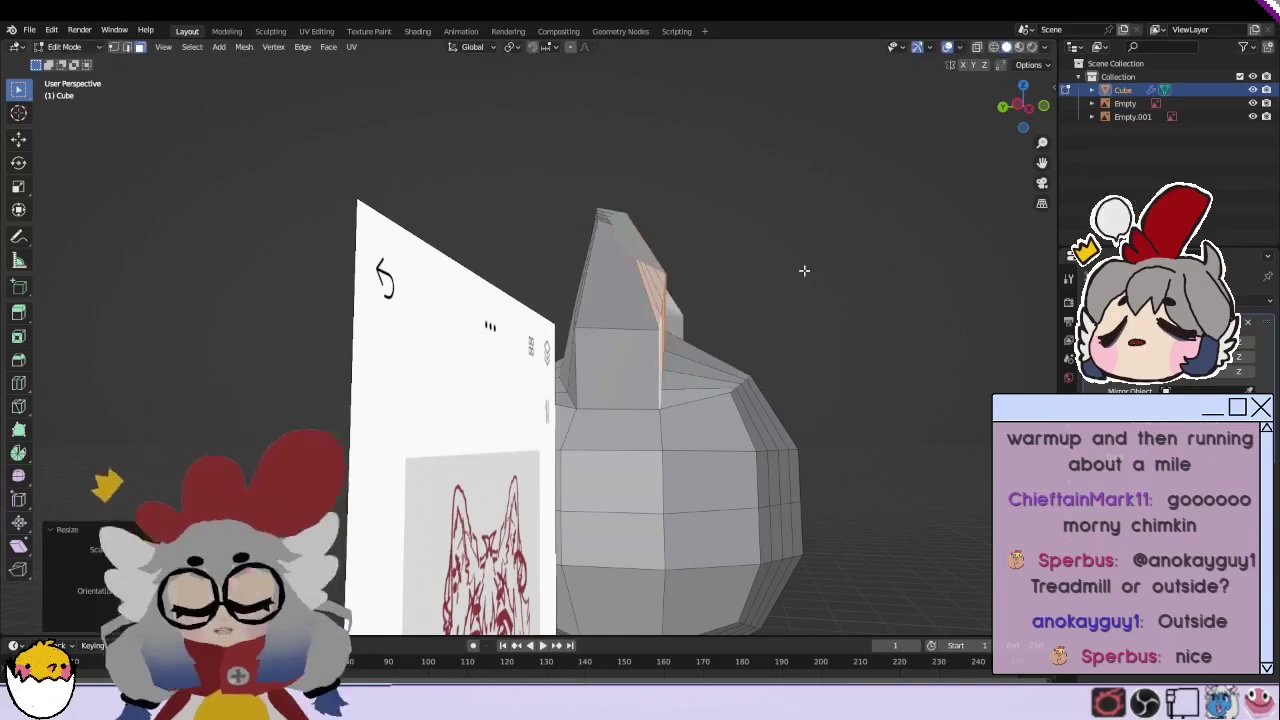
pyautogui.press('Escape')
pyautogui.write('s0x')
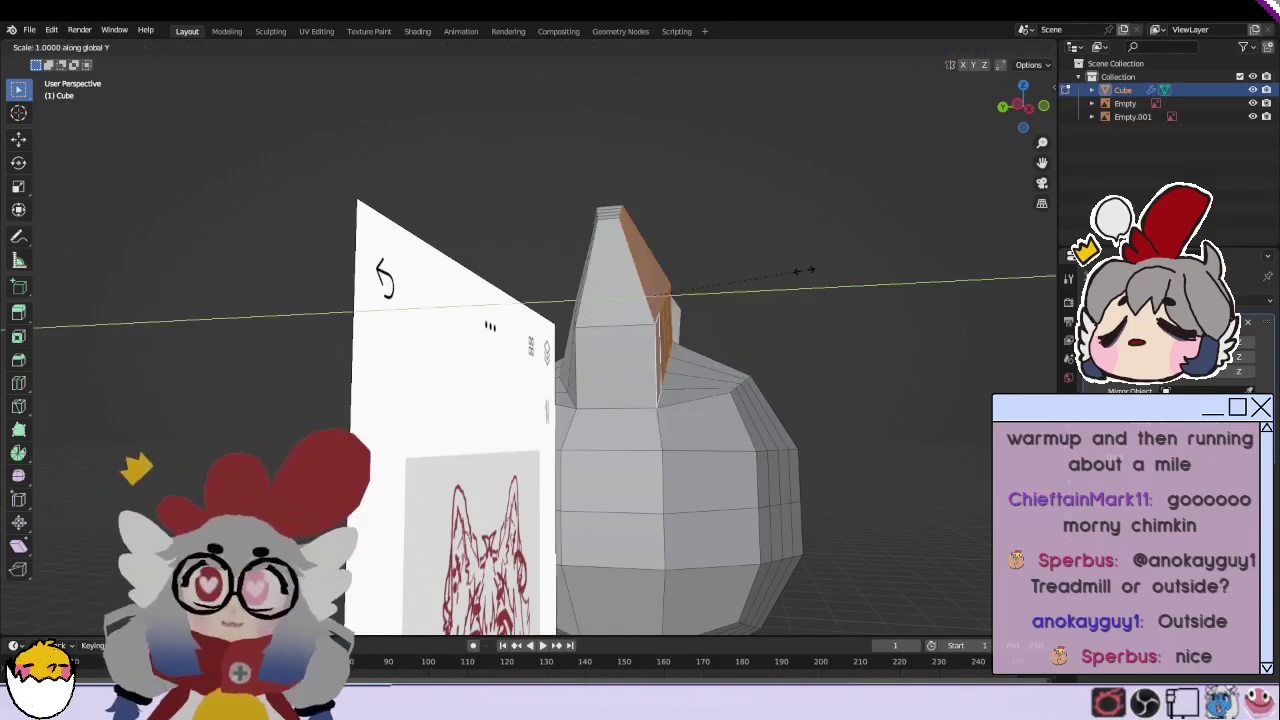
pyautogui.press('Return')
# Step: Check both ears from the front, then select faces on the head front
pyautogui.moveTo(804, 270); pyautogui.dragTo(669, 265, button='middle')
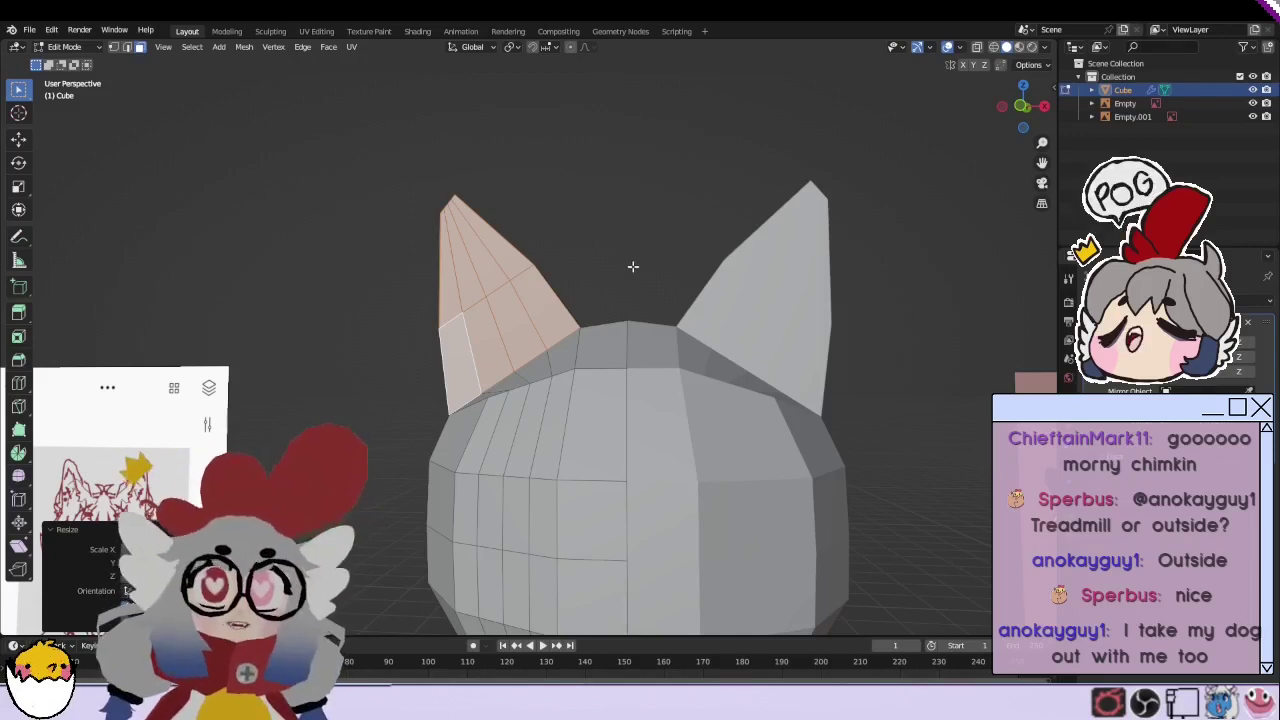
pyautogui.hotkey('ctrl', 'z')
pyautogui.hotkey('ctrl', 'shift', 'z')
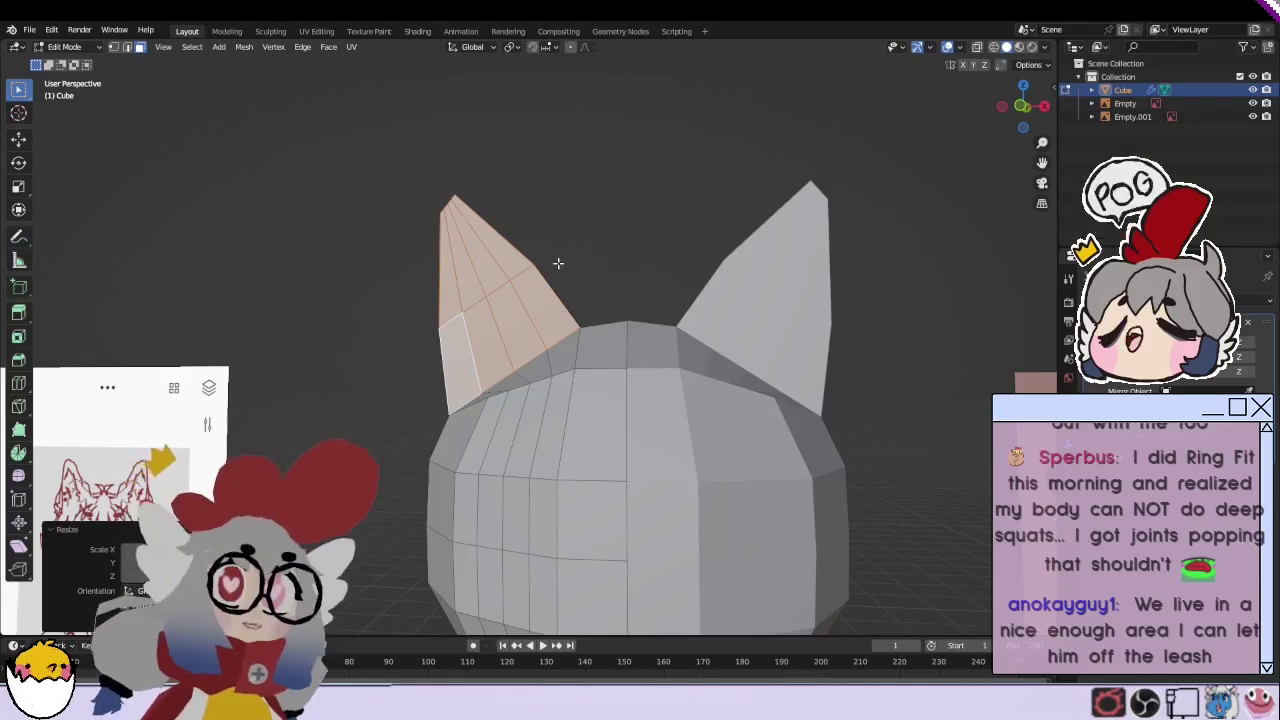
pyautogui.click(409, 206)
pyautogui.scroll(-4, 409, 206)
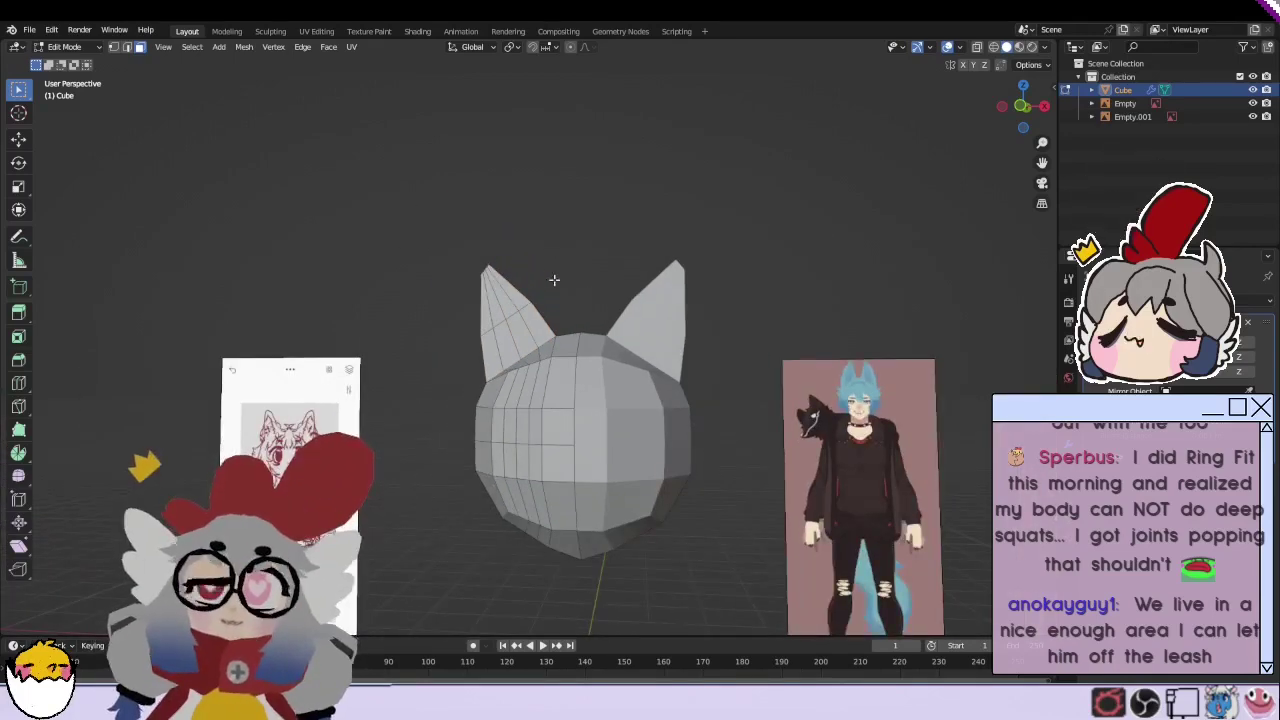
pyautogui.moveTo(420, 300)
pyautogui.mouseDown(button='middle')
pyautogui.moveTo(457, 363)
pyautogui.moveTo(461, 341)
pyautogui.moveTo(500, 345)
pyautogui.moveTo(446, 400)
pyautogui.mouseUp(button='middle')
pyautogui.scroll(3, 446, 403)
pyautogui.click(141, 47)
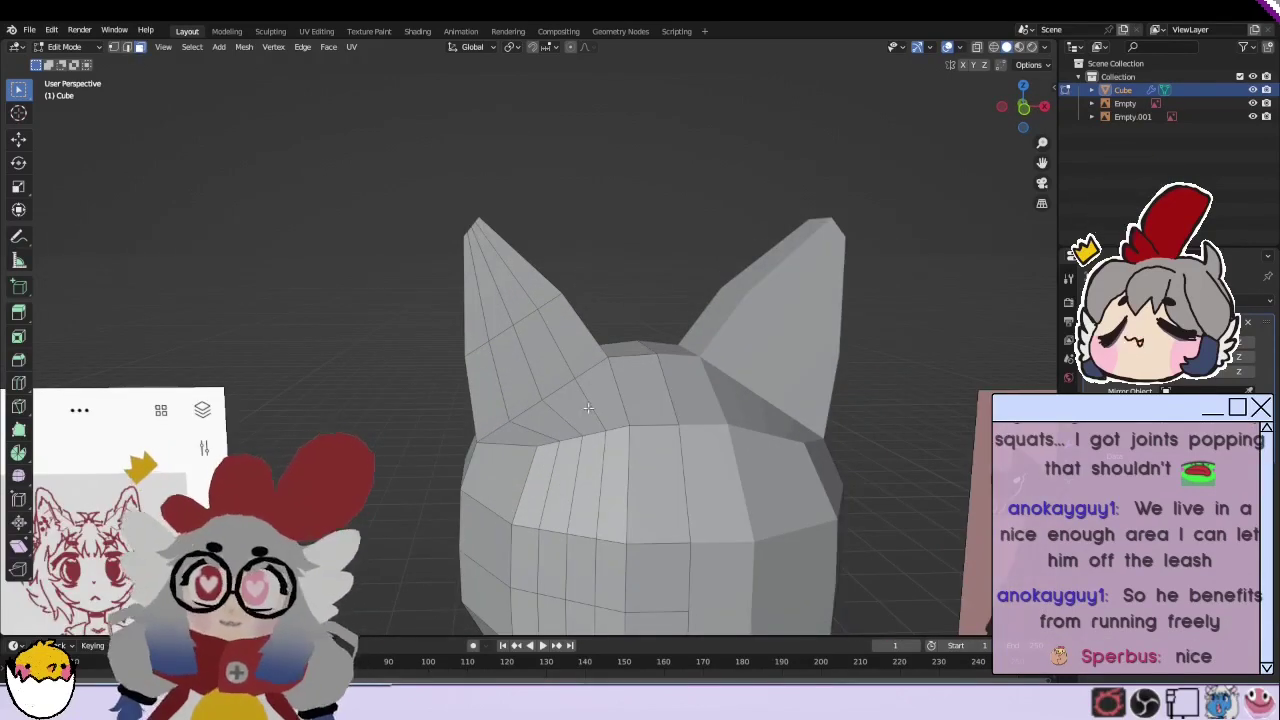
pyautogui.click(585, 385)
pyautogui.rightClick(598, 400)
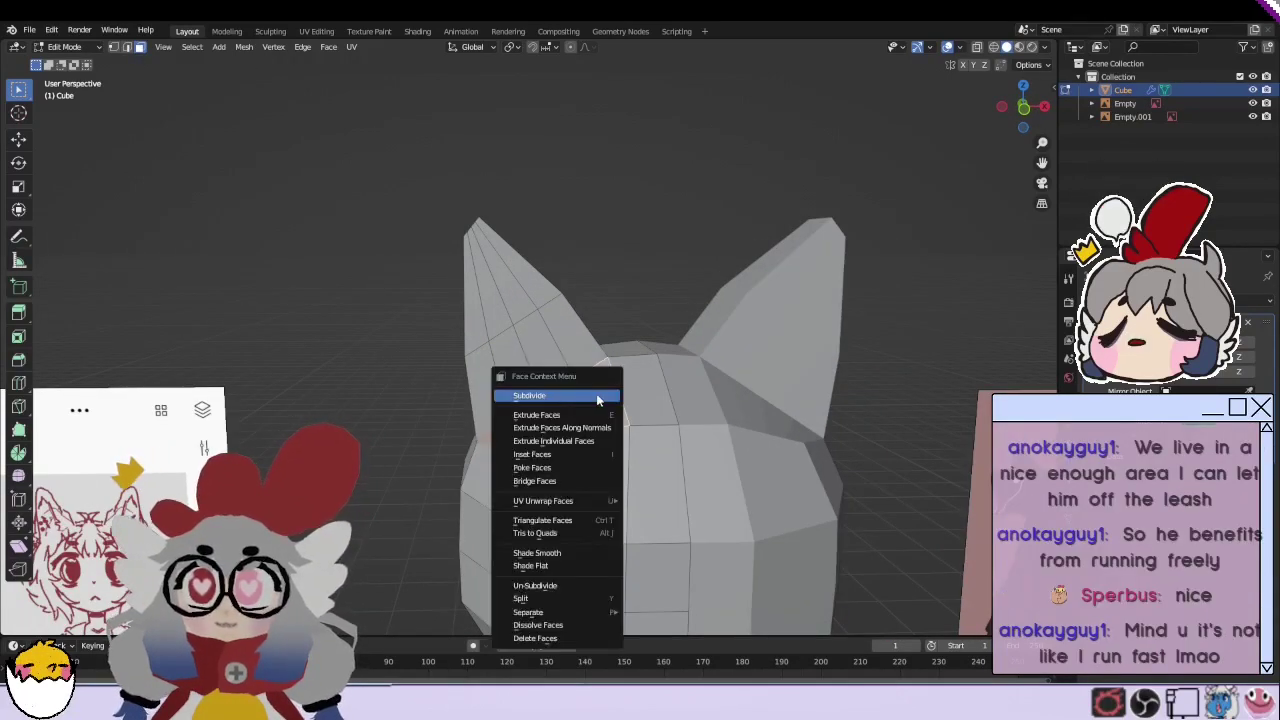
# Step: Dissolve a column of faces running down the front of the cat head
pyautogui.click(598, 396)
pyautogui.scroll(-2, 598, 400)
pyautogui.moveTo(598, 400); pyautogui.dragTo(543, 540, button='middle')
pyautogui.click(543, 540)
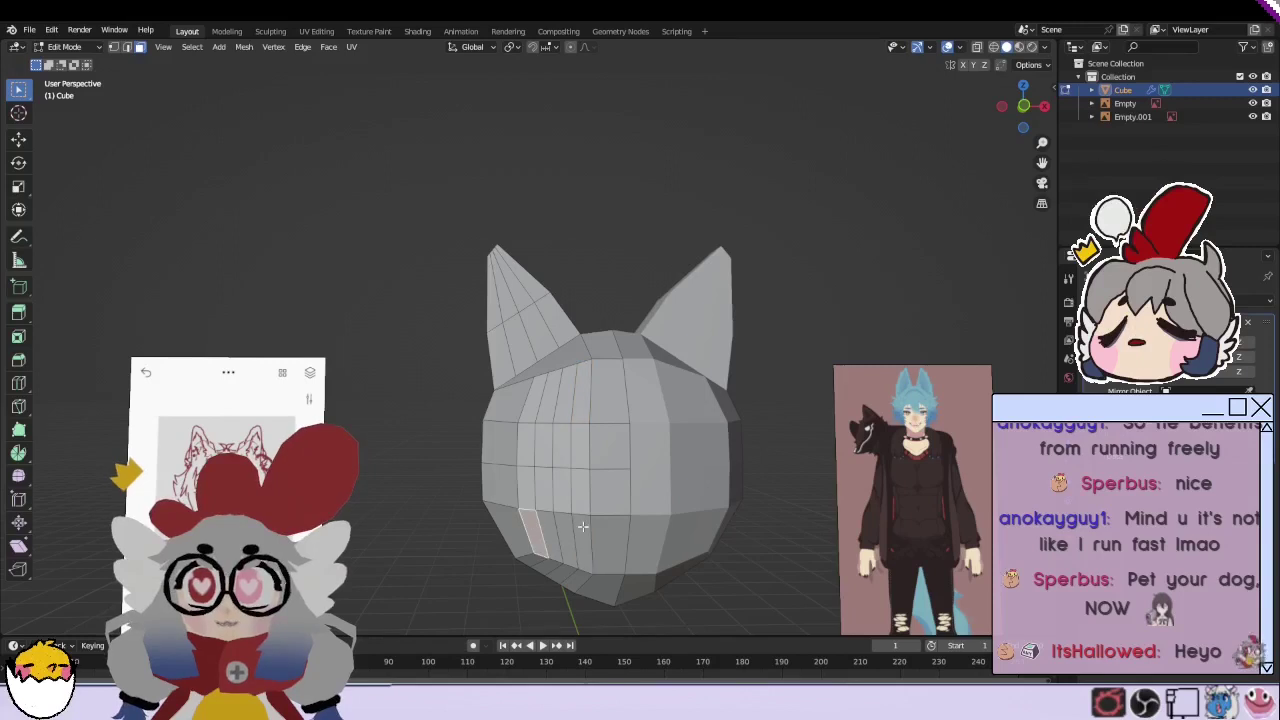
pyautogui.keyDown('ctrl'); pyautogui.click(582, 527); pyautogui.keyUp('ctrl')
pyautogui.keyDown('ctrl'); pyautogui.click(560, 445); pyautogui.keyUp('ctrl')
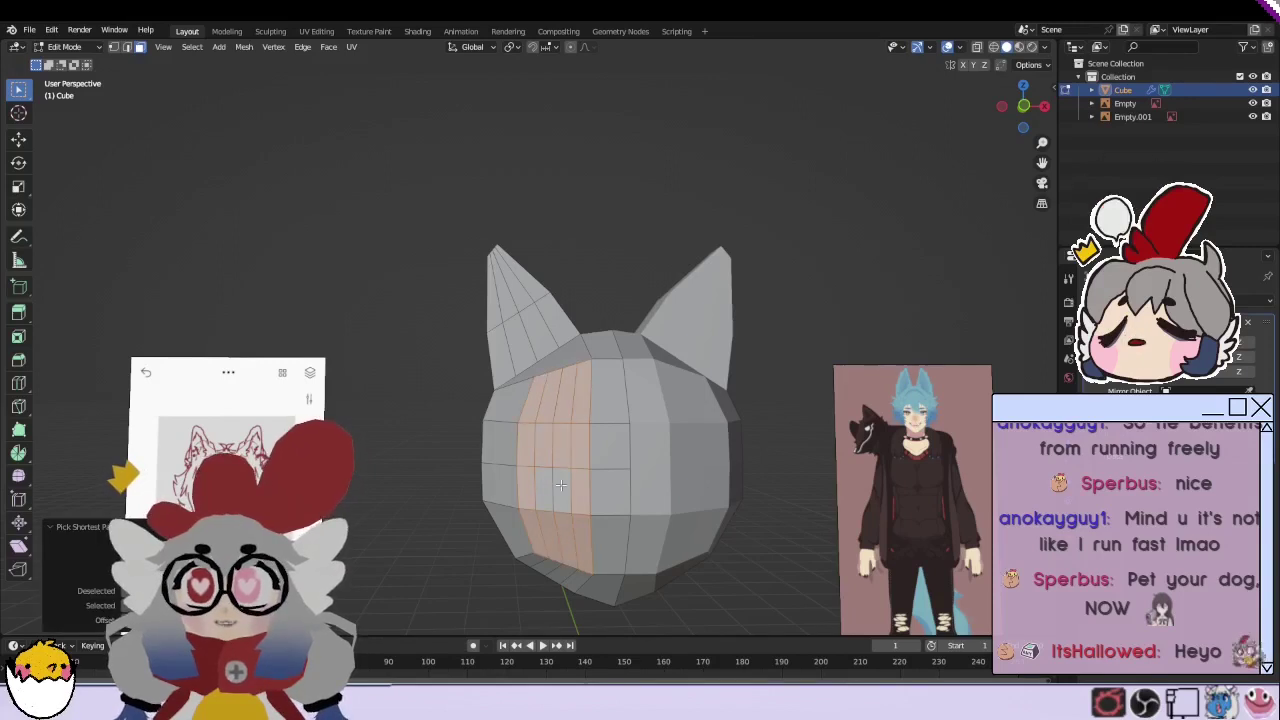
pyautogui.rightClick(561, 485)
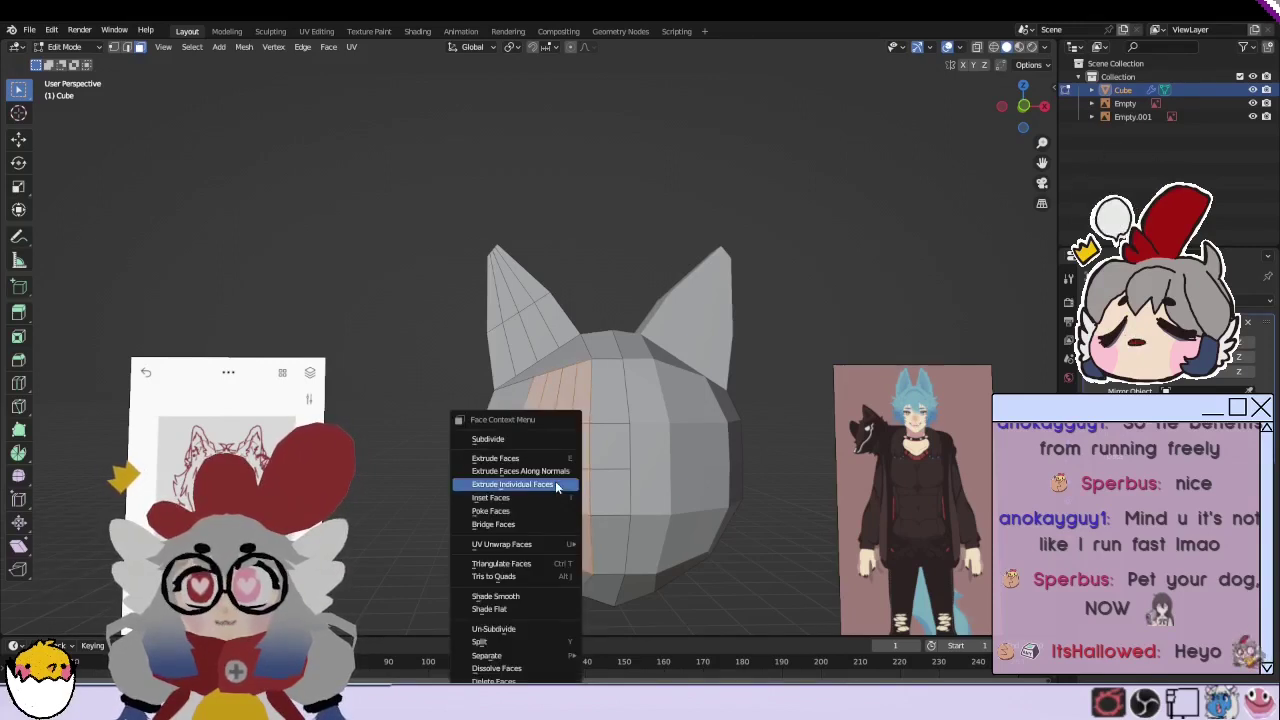
pyautogui.click(515, 668)
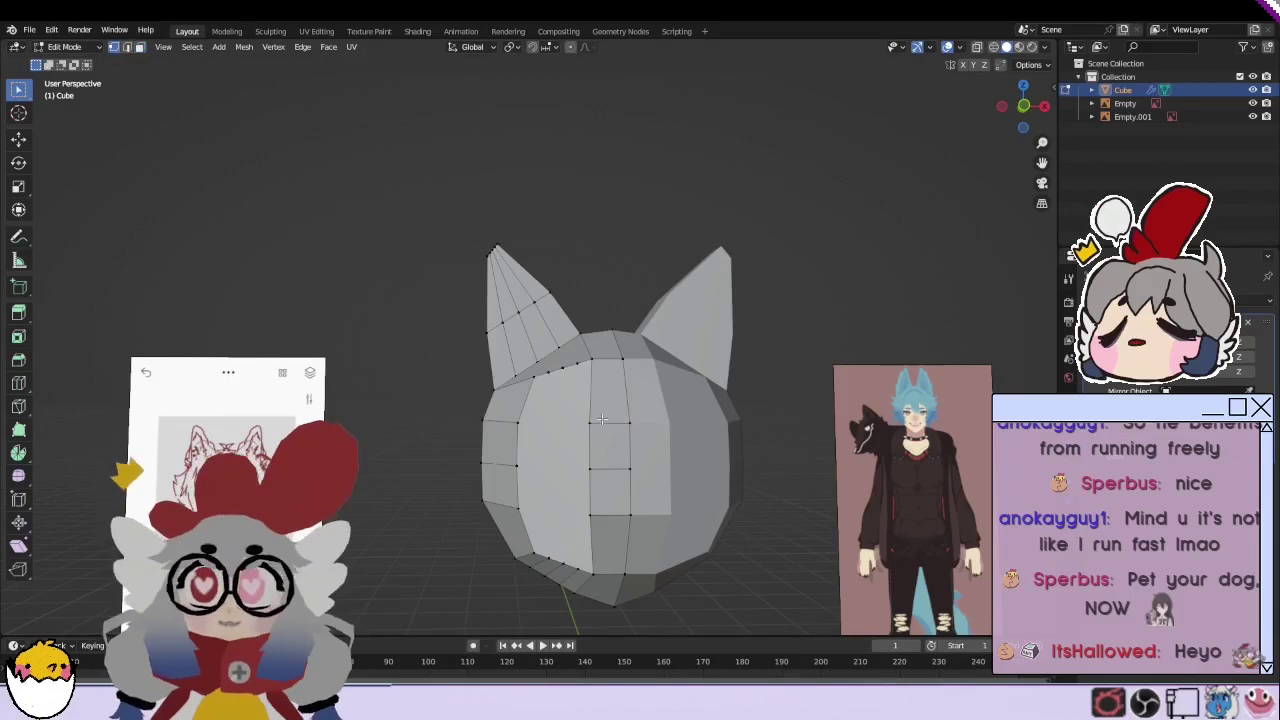
# Step: Dissolve selected vertices on the front of the head
pyautogui.click(590, 468)
pyautogui.rightClick(500, 560)
pyautogui.rightClick(493, 512)
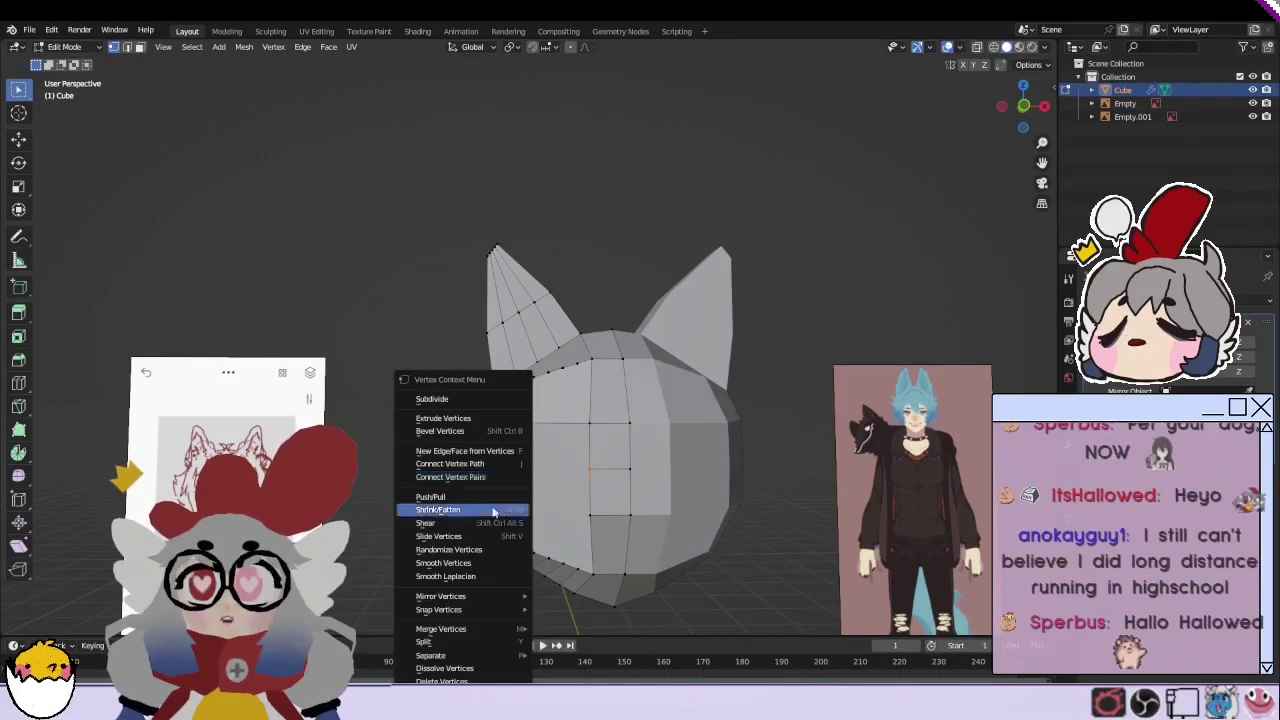
pyautogui.press('Escape')
pyautogui.rightClick(500, 520)
pyautogui.press('Escape')
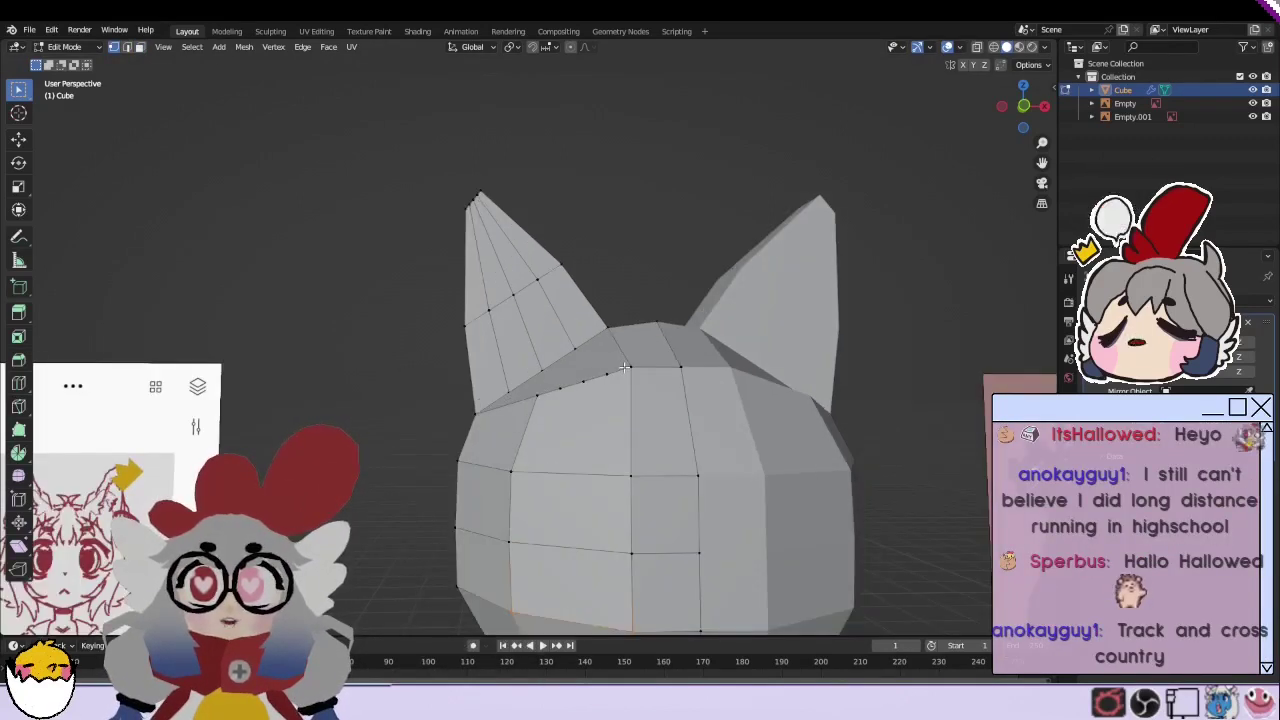
pyautogui.rightClick(554, 400)
pyautogui.click(500, 660)
# Step: In face select mode, dissolve a strip of faces under the head
pyautogui.moveTo(500, 660); pyautogui.dragTo(621, 395, button='middle')
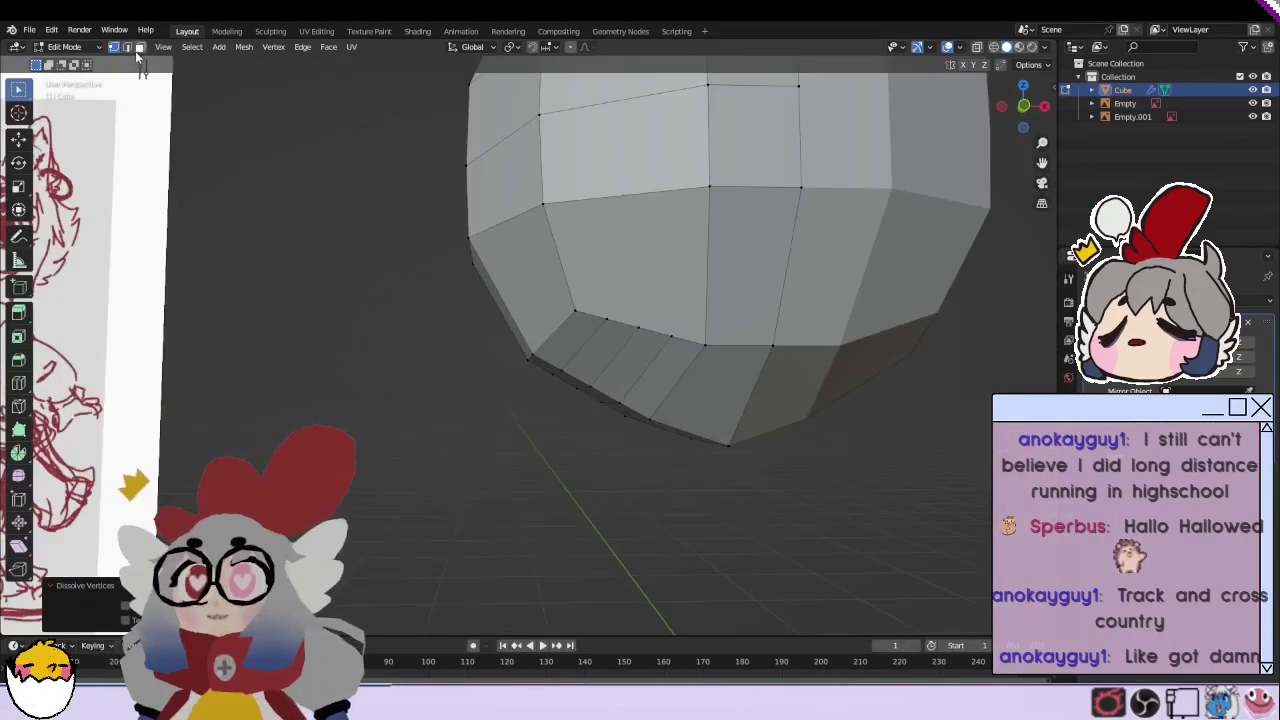
pyautogui.click(140, 47)
pyautogui.click(662, 375)
pyautogui.keyDown('ctrl'); pyautogui.click(560, 345); pyautogui.keyUp('ctrl')
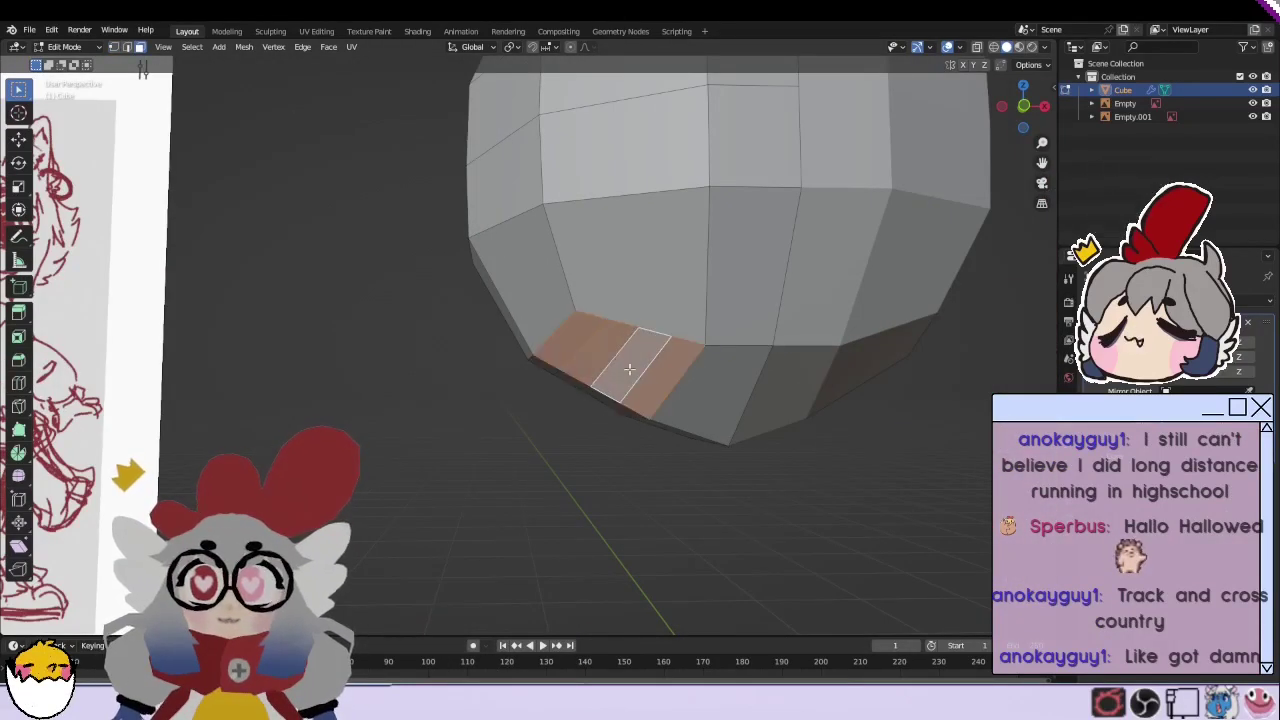
pyautogui.rightClick(534, 343)
pyautogui.click(571, 586)
# Step: Merge further underside face strips into single faces with Dissolve Faces
pyautogui.moveTo(571, 586); pyautogui.dragTo(655, 380, button='middle')
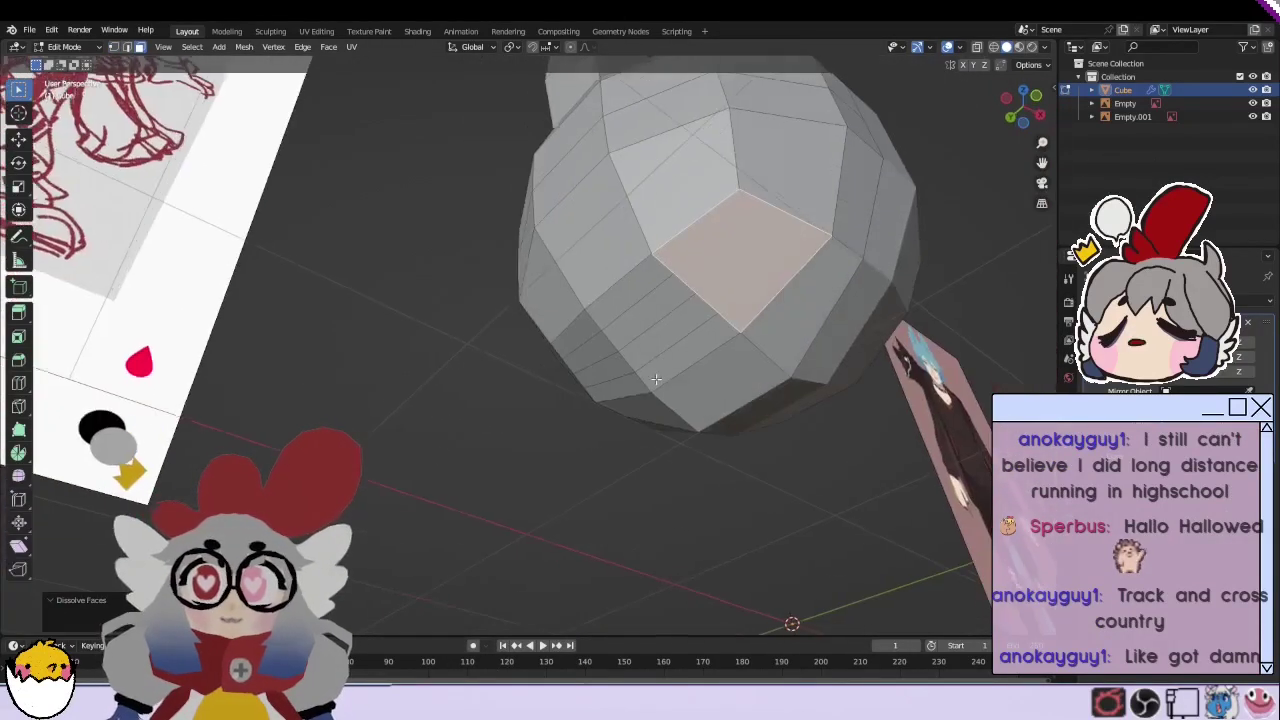
pyautogui.keyDown('alt'); pyautogui.click(655, 380); pyautogui.keyUp('alt')
pyautogui.rightClick(623, 418)
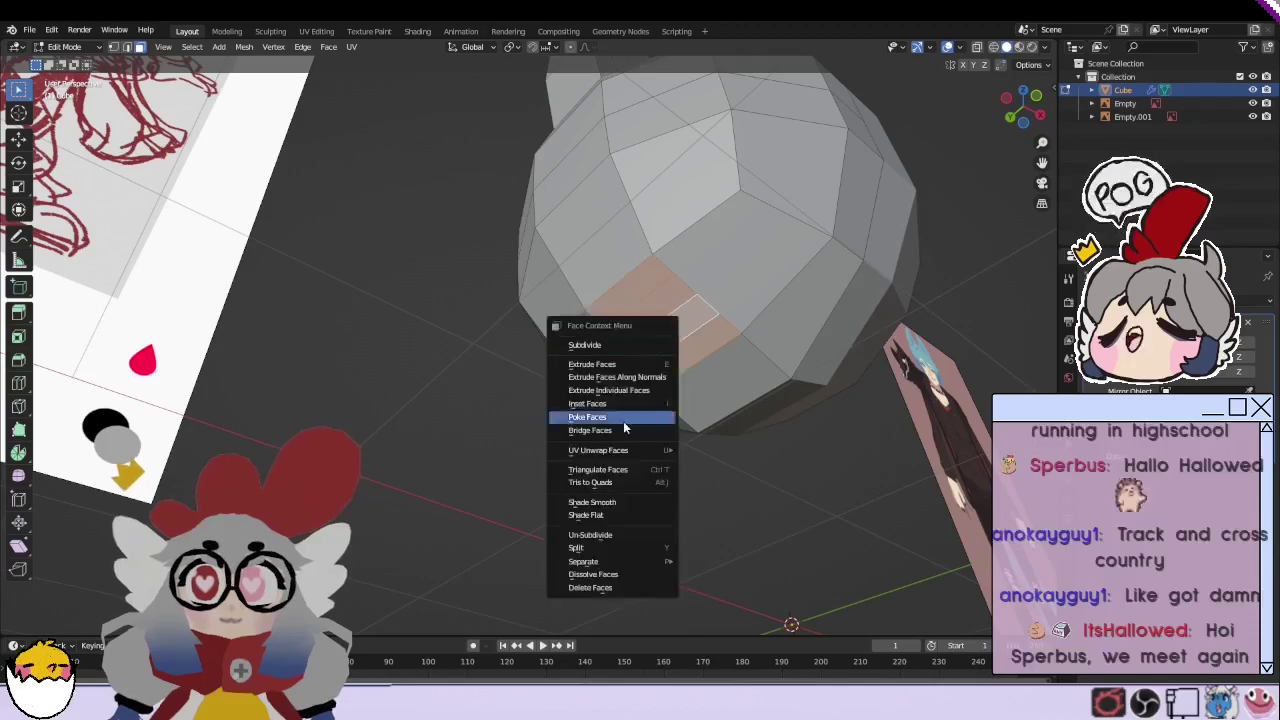
pyautogui.click(610, 575)
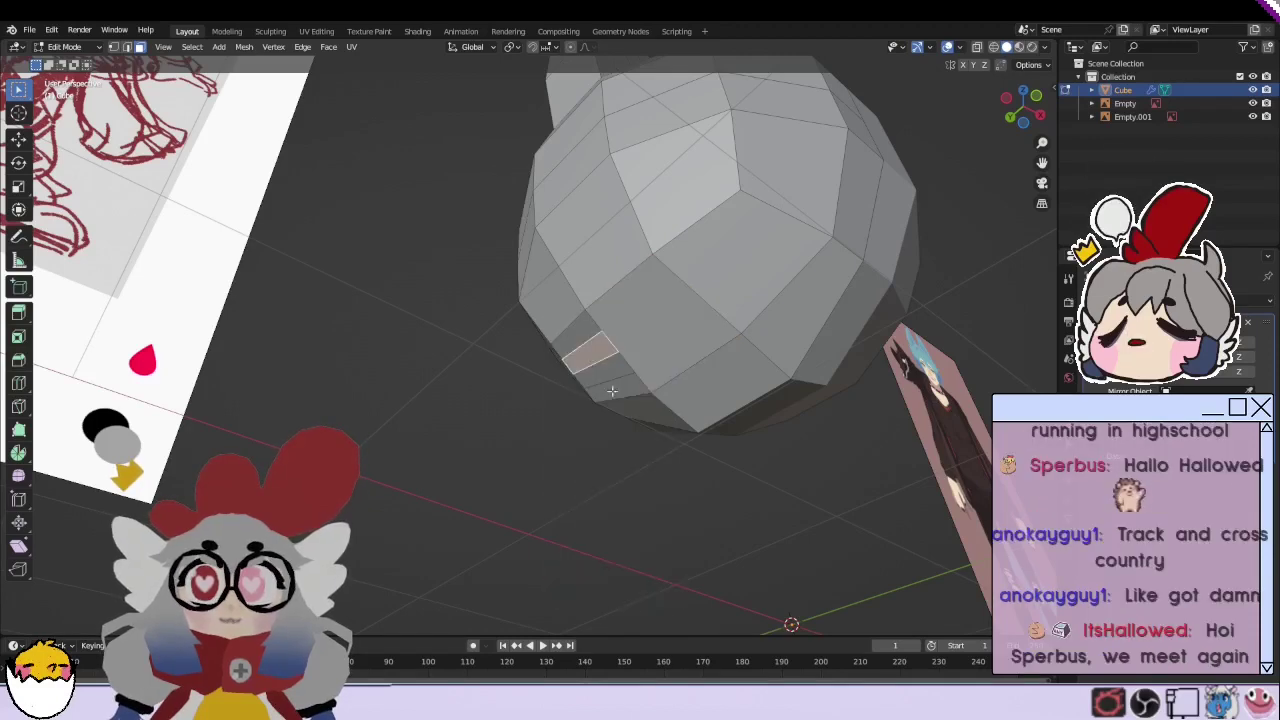
pyautogui.keyDown('shift'); pyautogui.click(612, 391); pyautogui.keyUp('shift')
pyautogui.rightClick(578, 596)
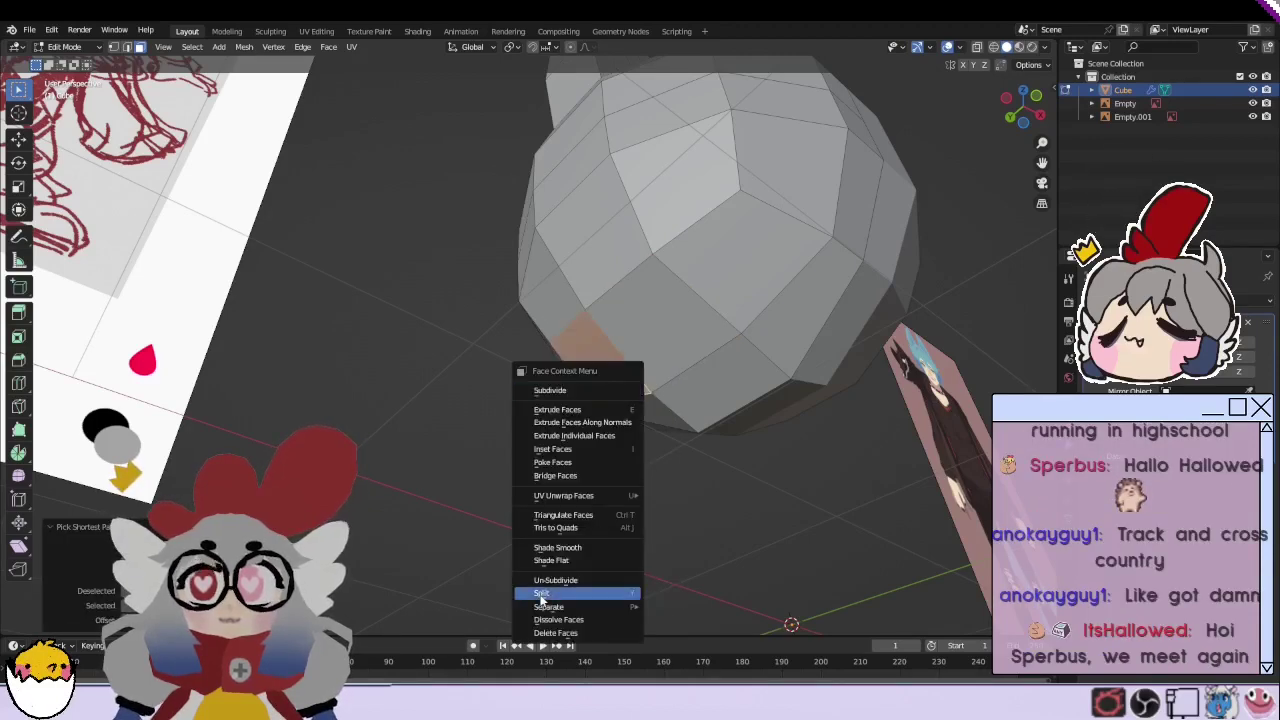
pyautogui.click(578, 596)
# Step: Dissolve another group of faces on the head's underside
pyautogui.moveTo(578, 596); pyautogui.dragTo(441, 318, button='middle')
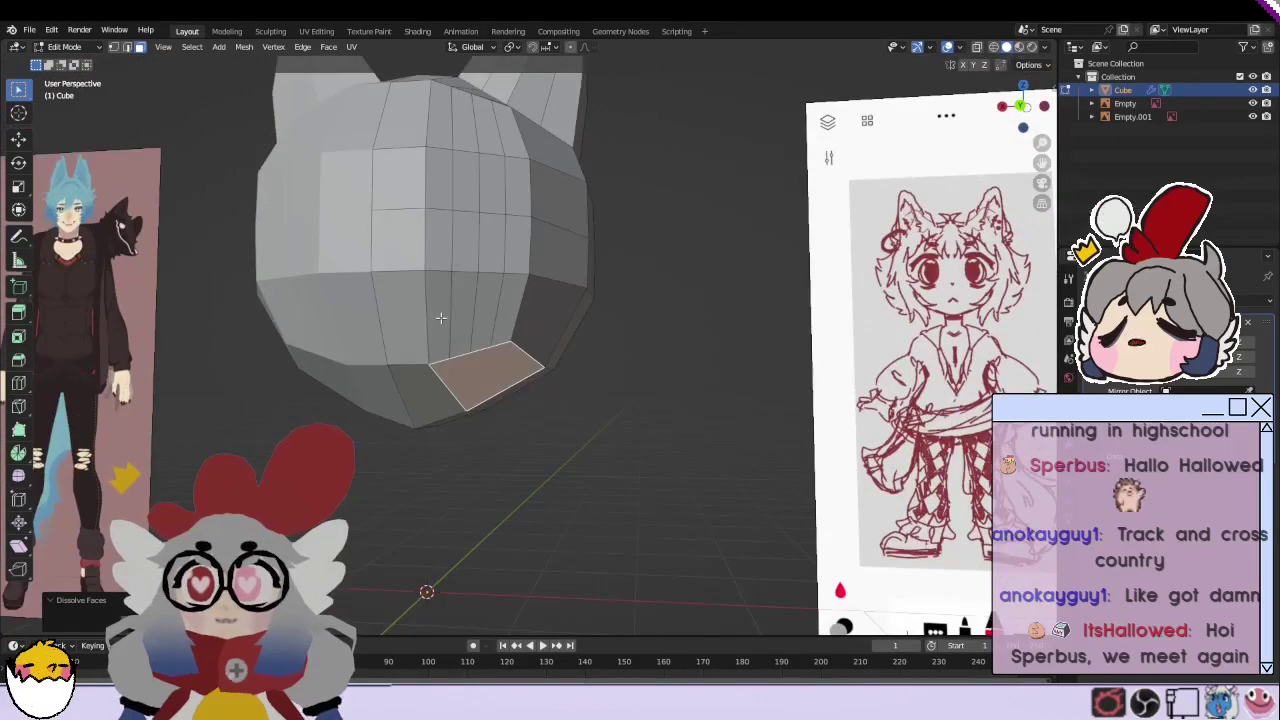
pyautogui.keyDown('ctrl'); pyautogui.click(441, 318); pyautogui.keyUp('ctrl')
pyautogui.rightClick(430, 305)
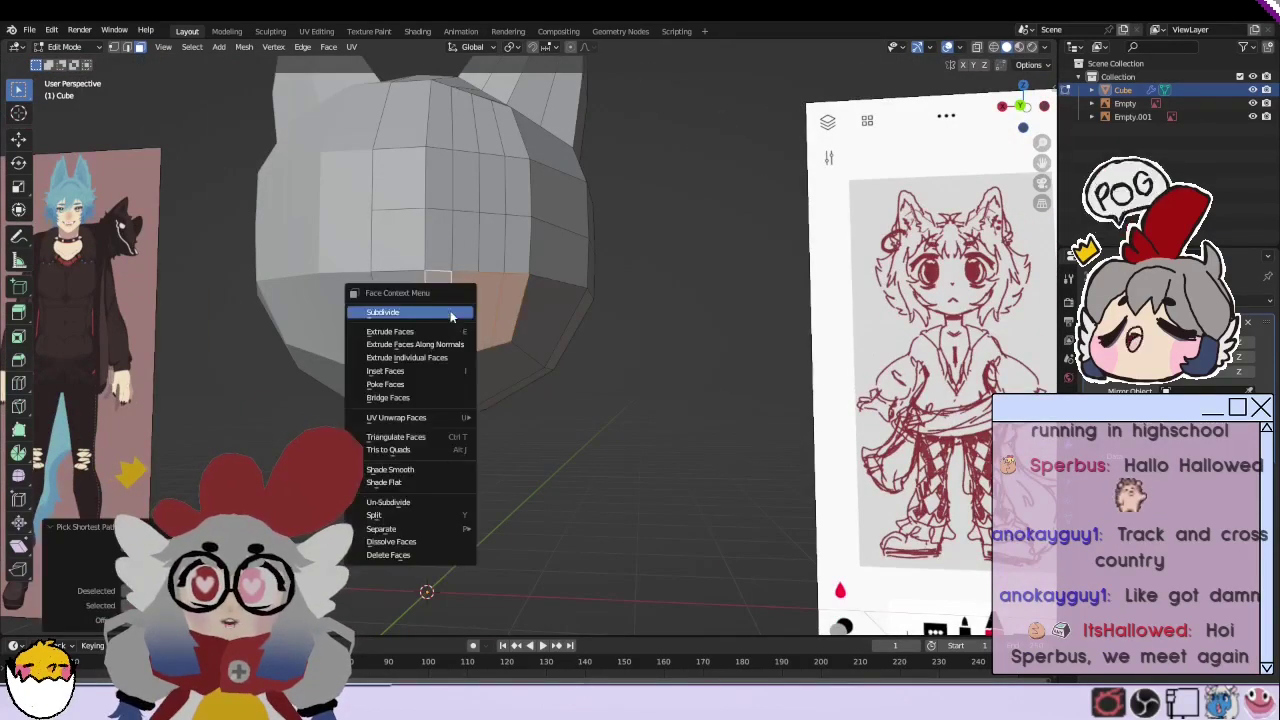
pyautogui.press('Escape')
pyautogui.rightClick(517, 240)
pyautogui.press('Escape')
pyautogui.rightClick(514, 186)
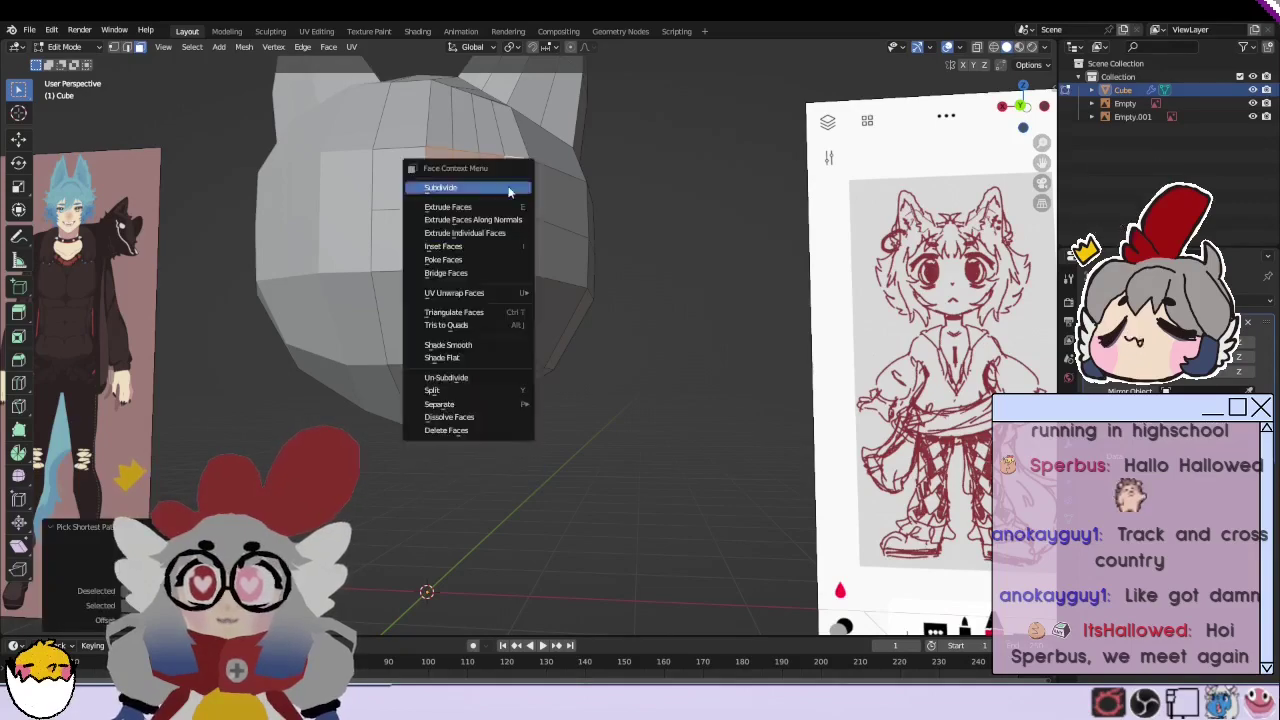
pyautogui.click(457, 406)
# Step: Dissolve one last set of faces and inspect the simplified head
pyautogui.moveTo(457, 406)
pyautogui.mouseDown(button='middle')
pyautogui.moveTo(452, 213)
pyautogui.moveTo(556, 170)
pyautogui.mouseUp(button='middle')
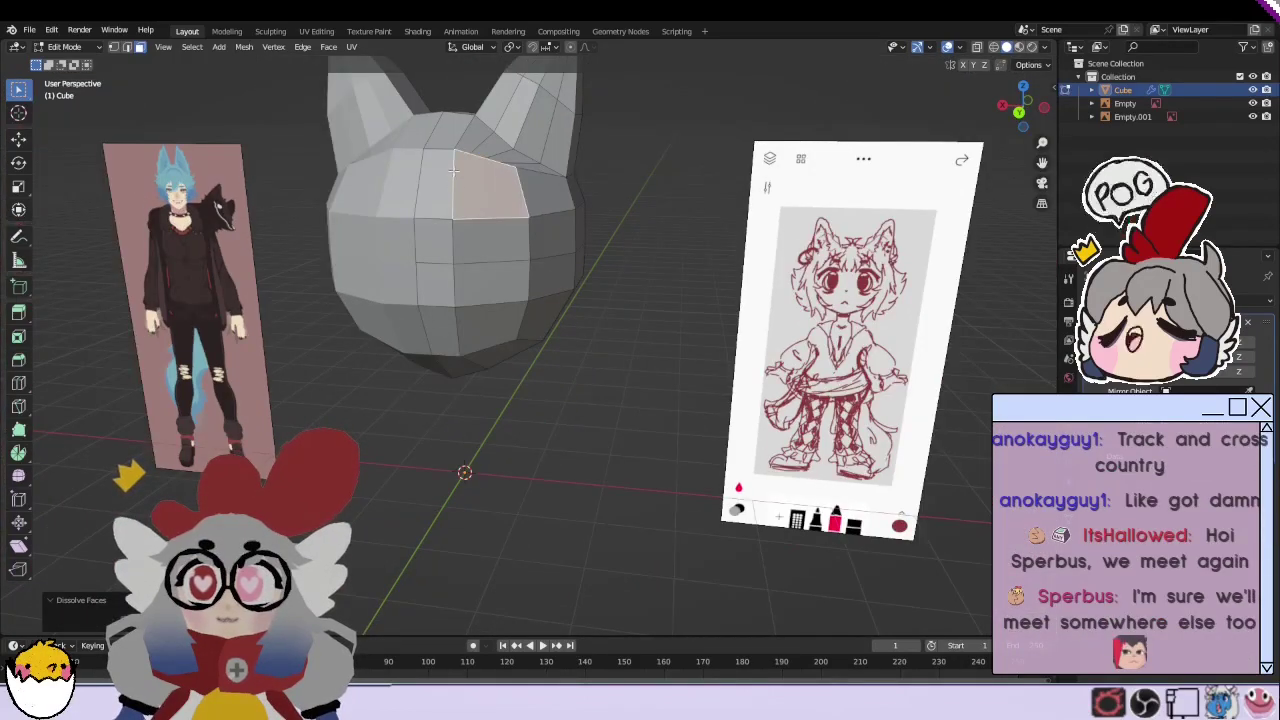
pyautogui.rightClick(556, 170)
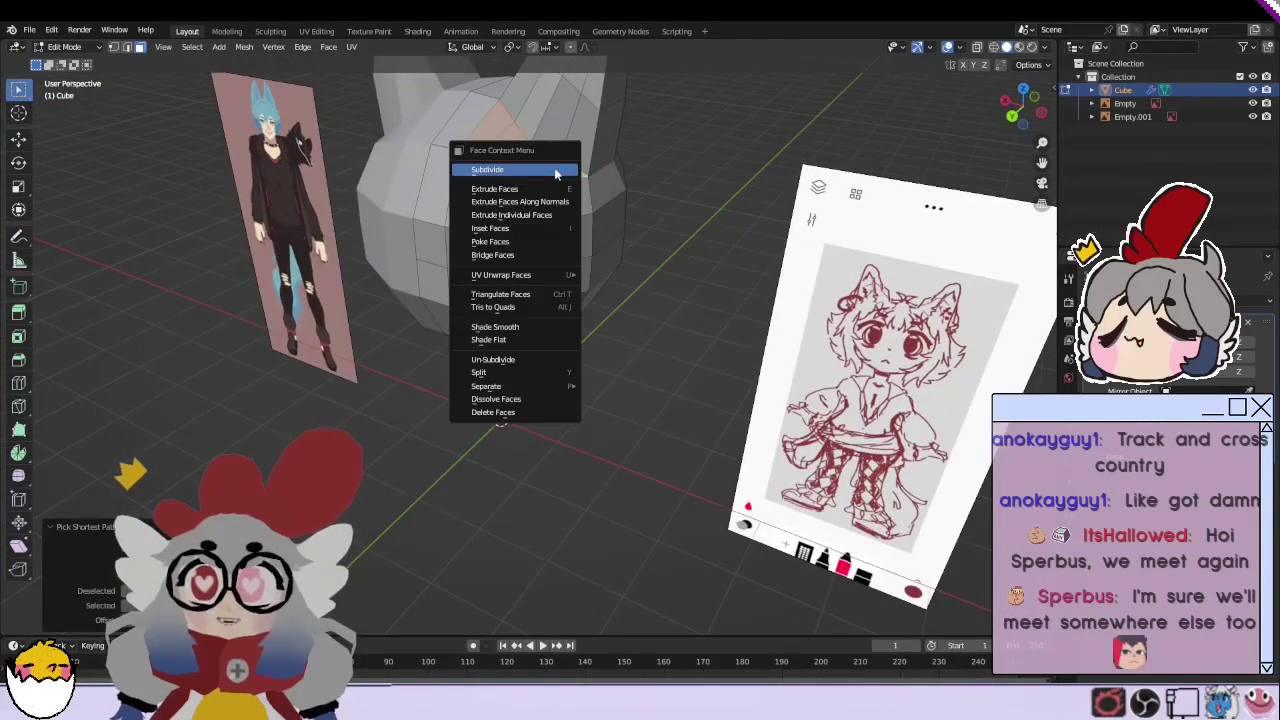
pyautogui.click(520, 402)
pyautogui.moveTo(520, 402)
pyautogui.mouseDown(button='middle')
pyautogui.moveTo(530, 294)
pyautogui.moveTo(337, 271)
pyautogui.moveTo(240, 278)
pyautogui.mouseUp(button='middle')
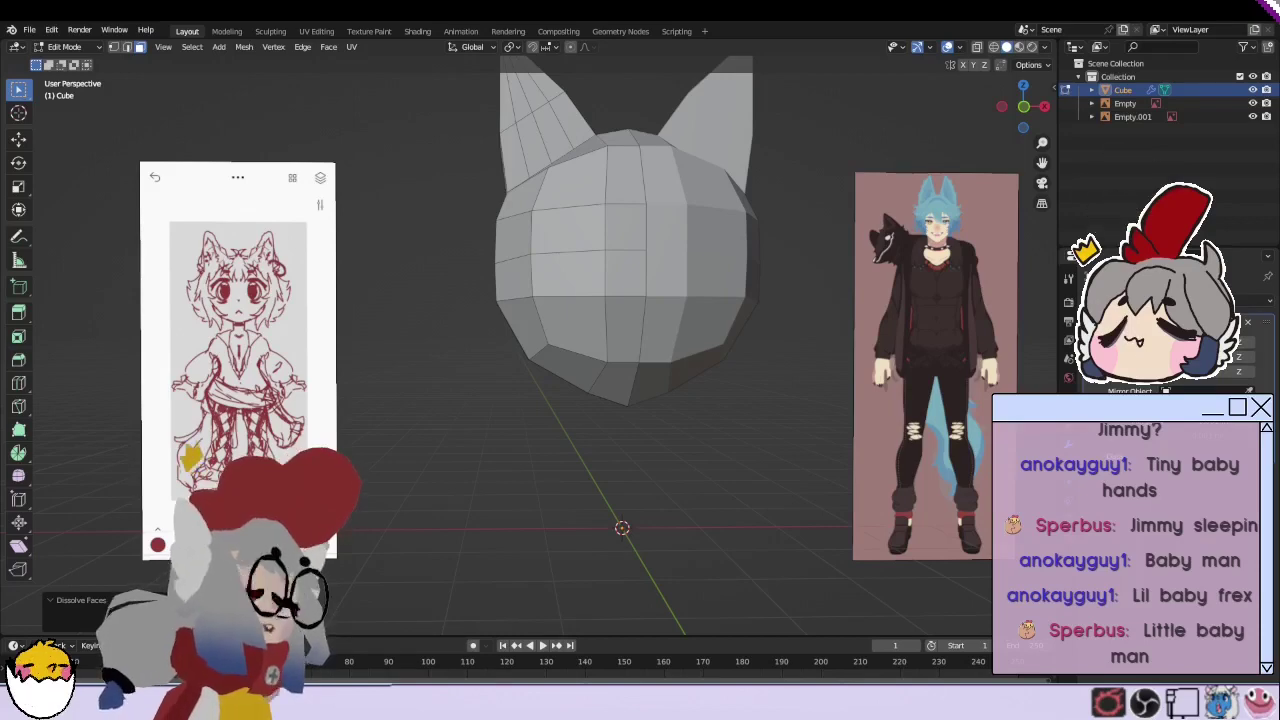
# Step: Orbit around the head and make a first scale attempt on the front faces
pyautogui.moveTo(700, 460)
pyautogui.mouseDown(button='middle')
pyautogui.moveTo(731, 457)
pyautogui.moveTo(737, 471)
pyautogui.mouseUp(button='middle')
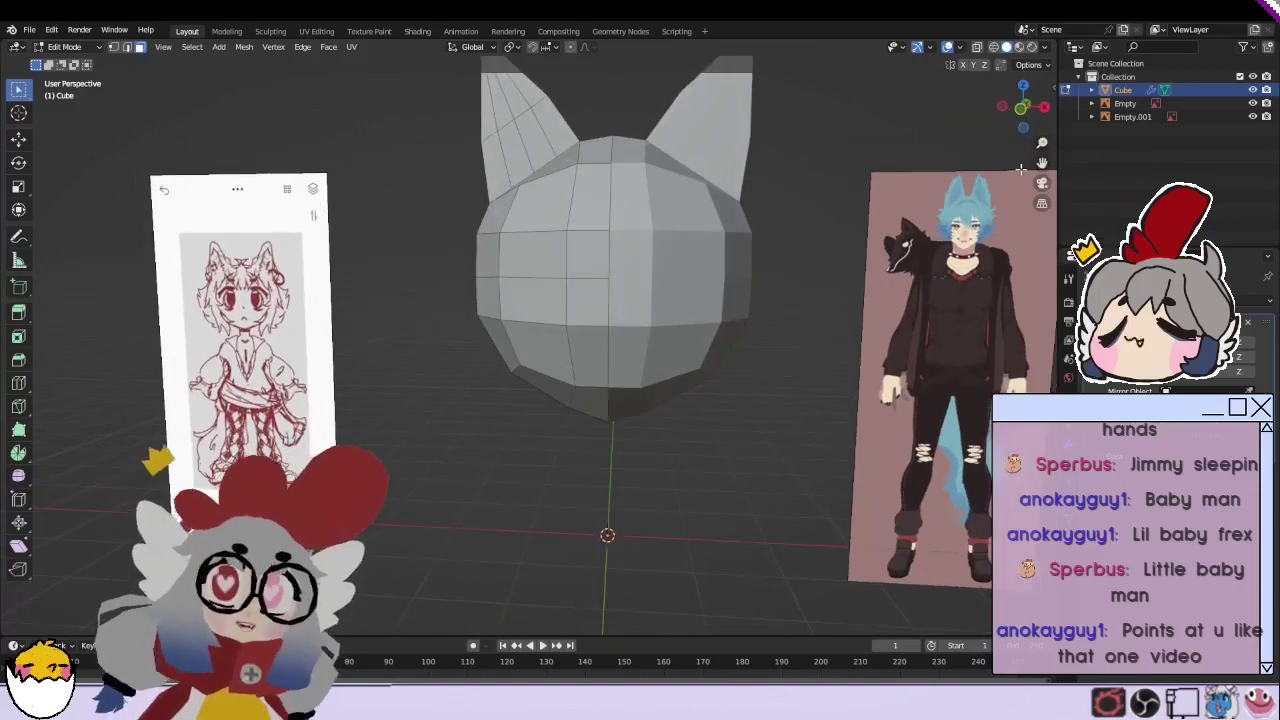
pyautogui.scroll(3, 639, 228)
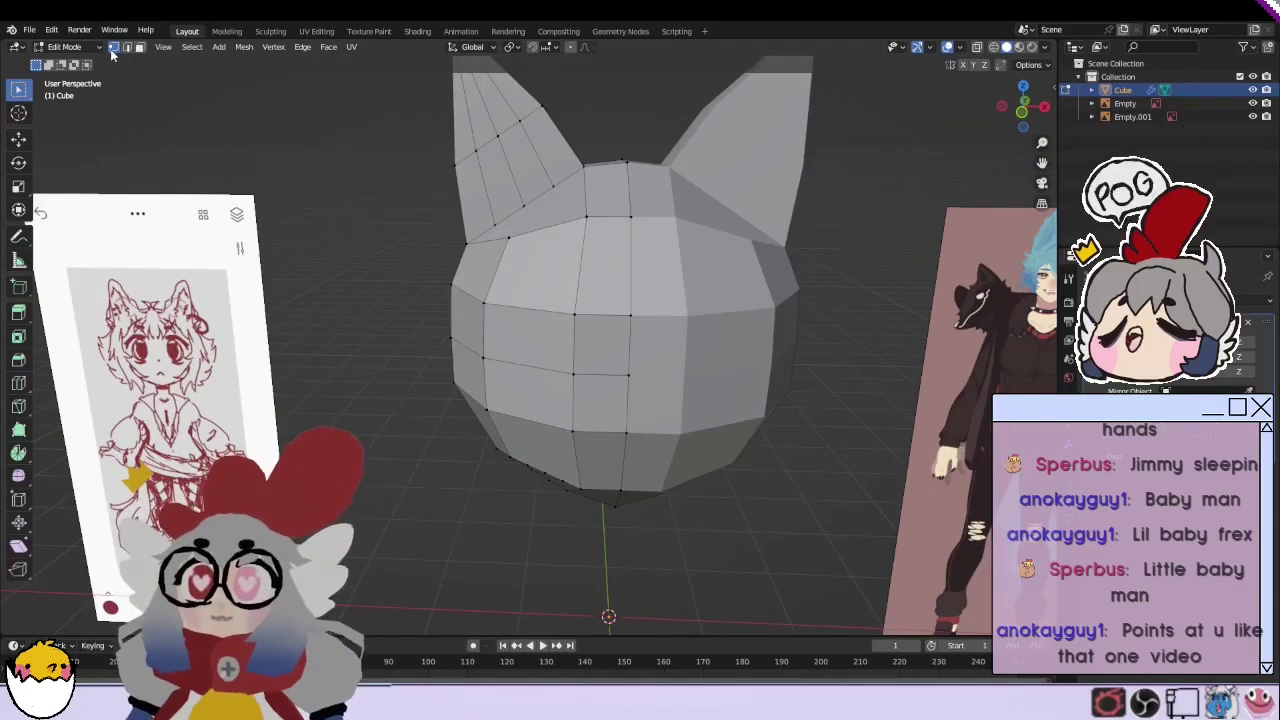
pyautogui.moveTo(575, 266); pyautogui.dragTo(650, 185, button='middle')
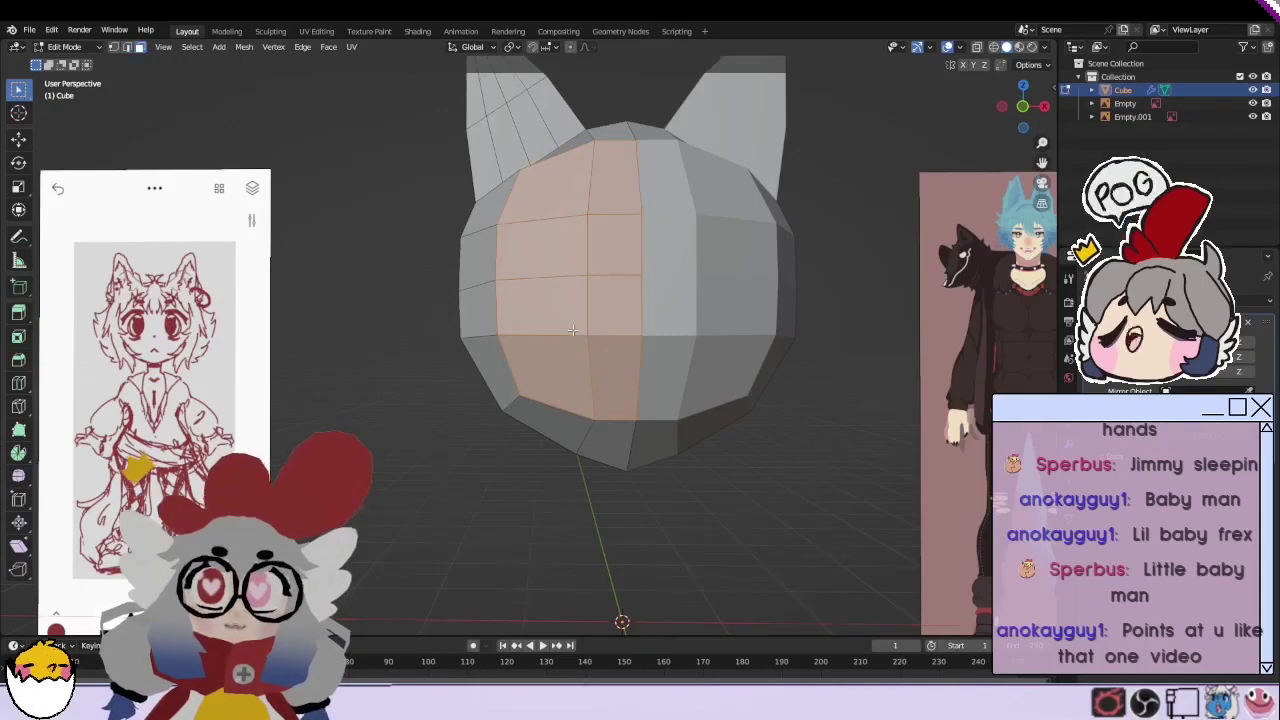
pyautogui.moveTo(573, 330); pyautogui.dragTo(705, 328, button='middle')
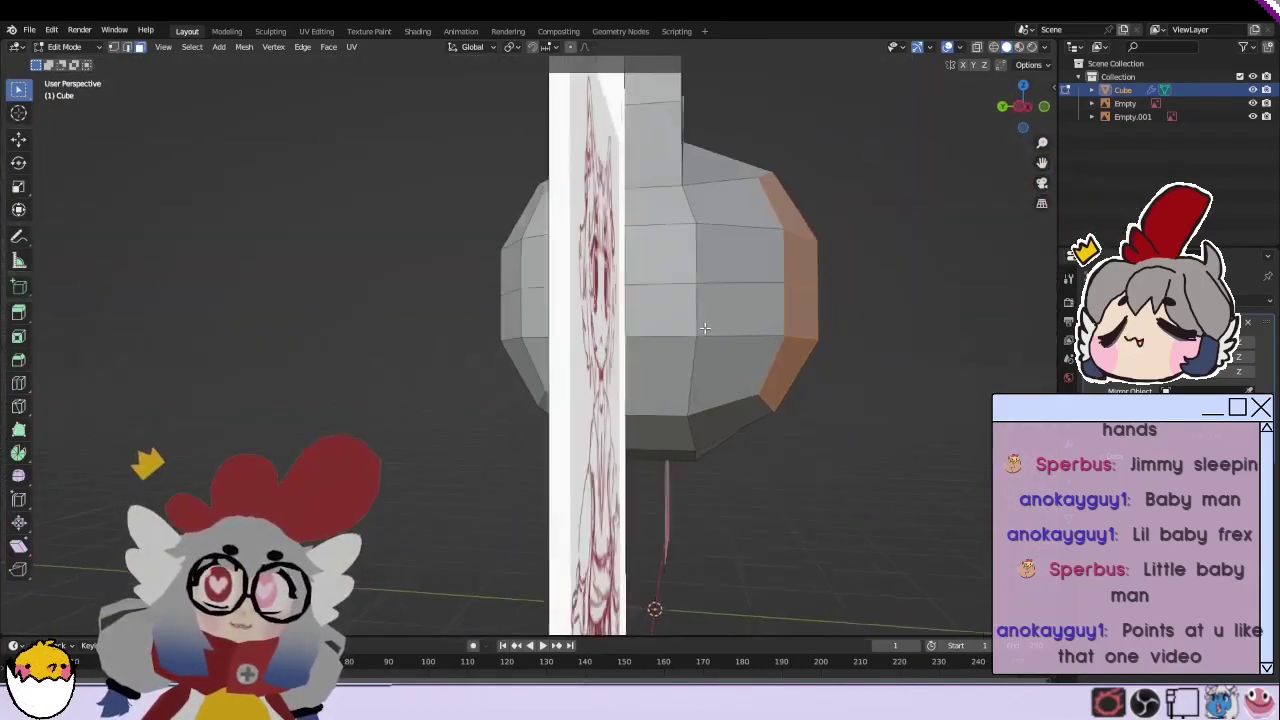
pyautogui.press('s')
pyautogui.click(780, 343)
pyautogui.moveTo(780, 343)
pyautogui.mouseDown(button='middle')
pyautogui.moveTo(650, 357)
pyautogui.moveTo(771, 357)
pyautogui.mouseUp(button='middle')
# Step: Flatten the front faces with a zero Y-axis scale and shift them along X
pyautogui.press('s')
pyautogui.press('y')
pyautogui.press('0')
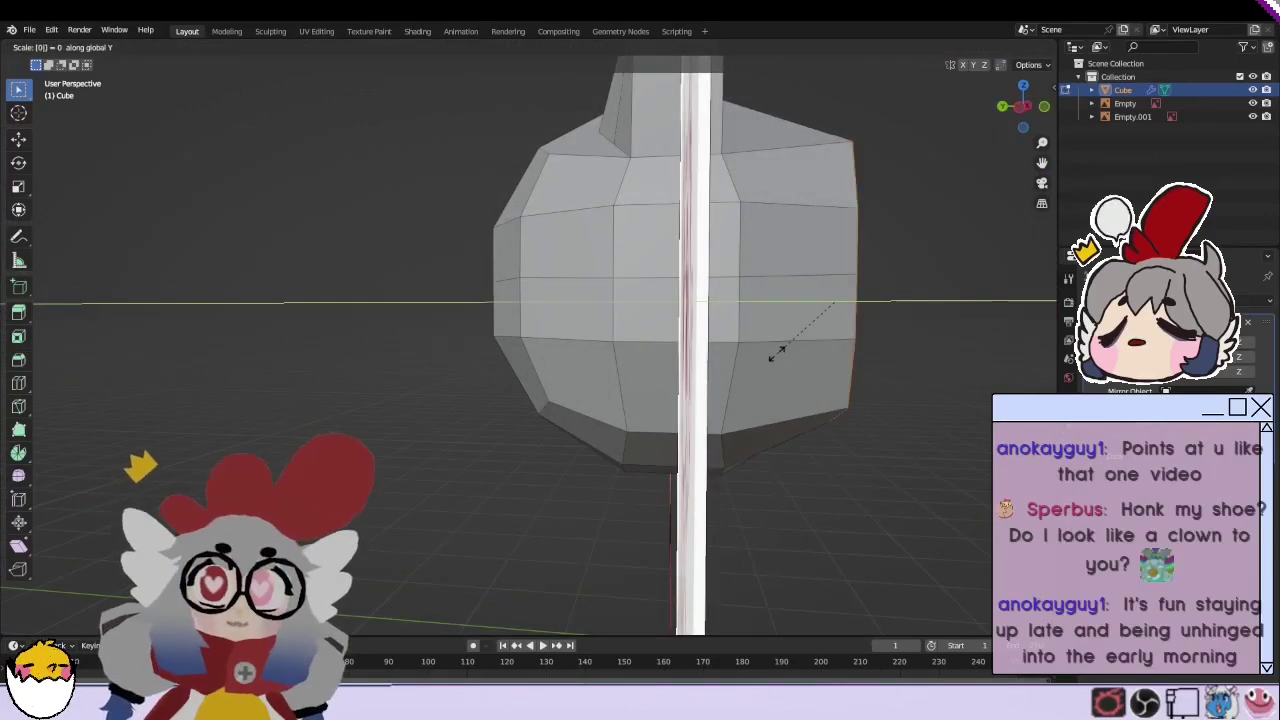
pyautogui.click(777, 352)
pyautogui.press('g')
pyautogui.press('x')
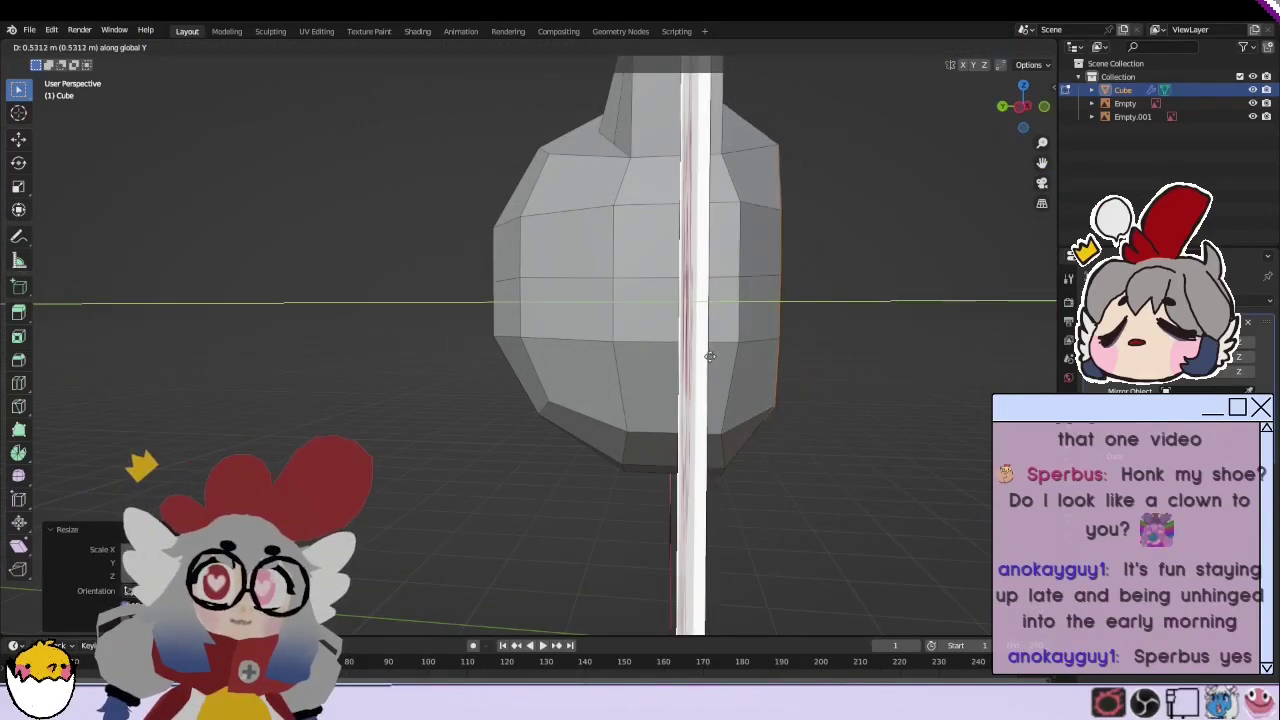
pyautogui.press('Return')
# Step: Fine-tune the flattened faces, then deselect all and switch to vertex select mode
pyautogui.scroll(3, 759, 360)
pyautogui.scroll(-5, 759, 360)
pyautogui.moveTo(740, 340)
pyautogui.mouseDown(button='middle')
pyautogui.moveTo(701, 314)
pyautogui.moveTo(668, 403)
pyautogui.moveTo(676, 310)
pyautogui.mouseUp(button='middle')
pyautogui.press('s')
pyautogui.press('Return')
pyautogui.press('g')
pyautogui.press('Return')
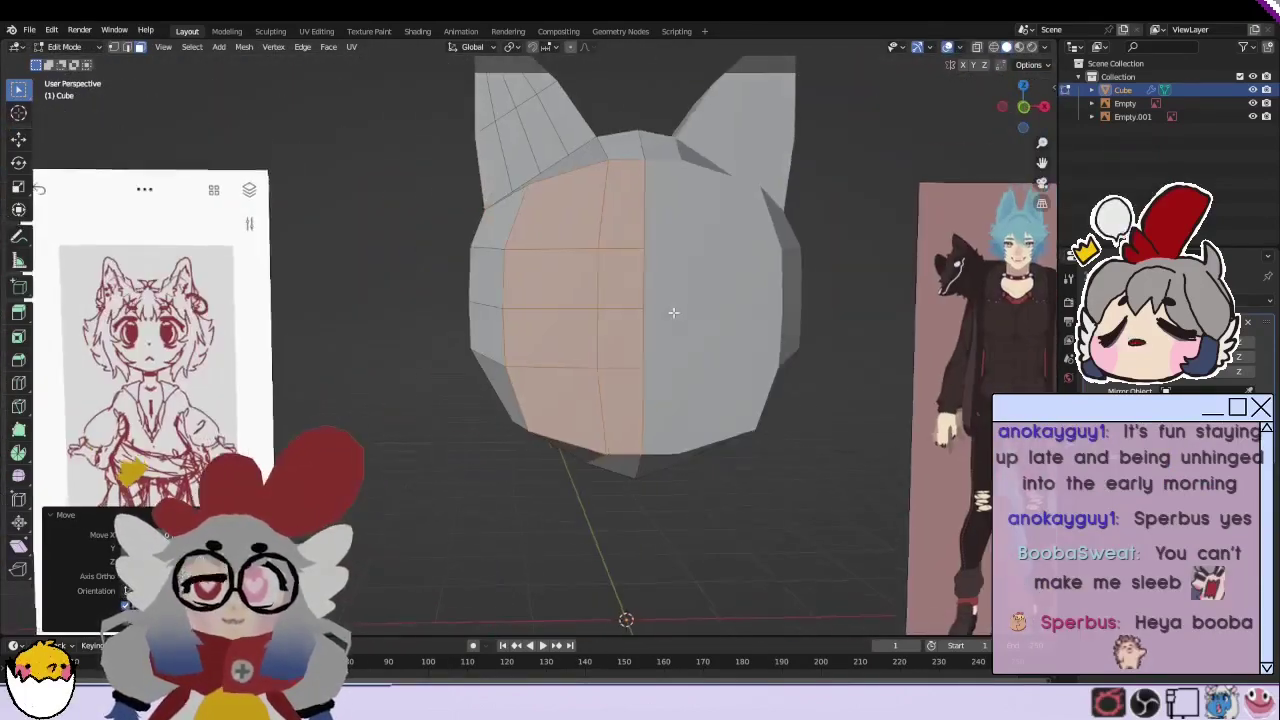
pyautogui.hotkey('alt', 'a')
pyautogui.click(116, 48)
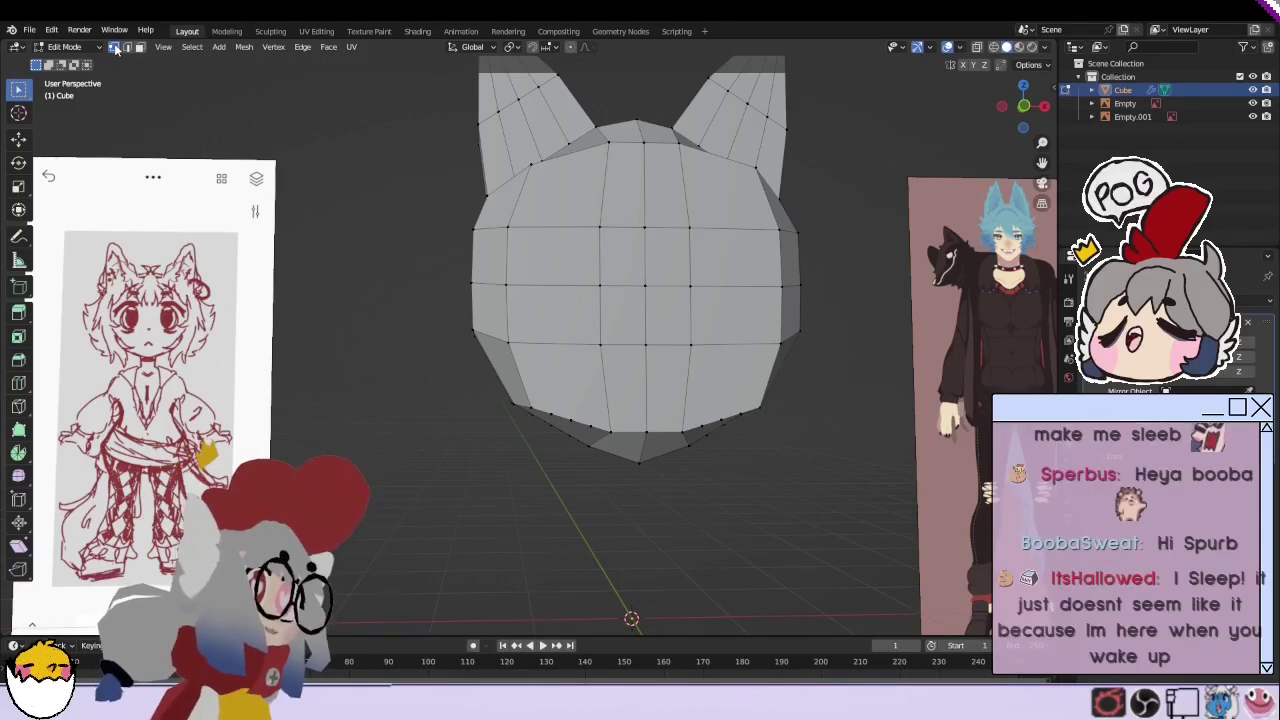
# Step: In front orthographic view, reposition a lower vertex and the bottom-centre chin vertex
pyautogui.scroll(3, 669, 414)
pyautogui.press('g')
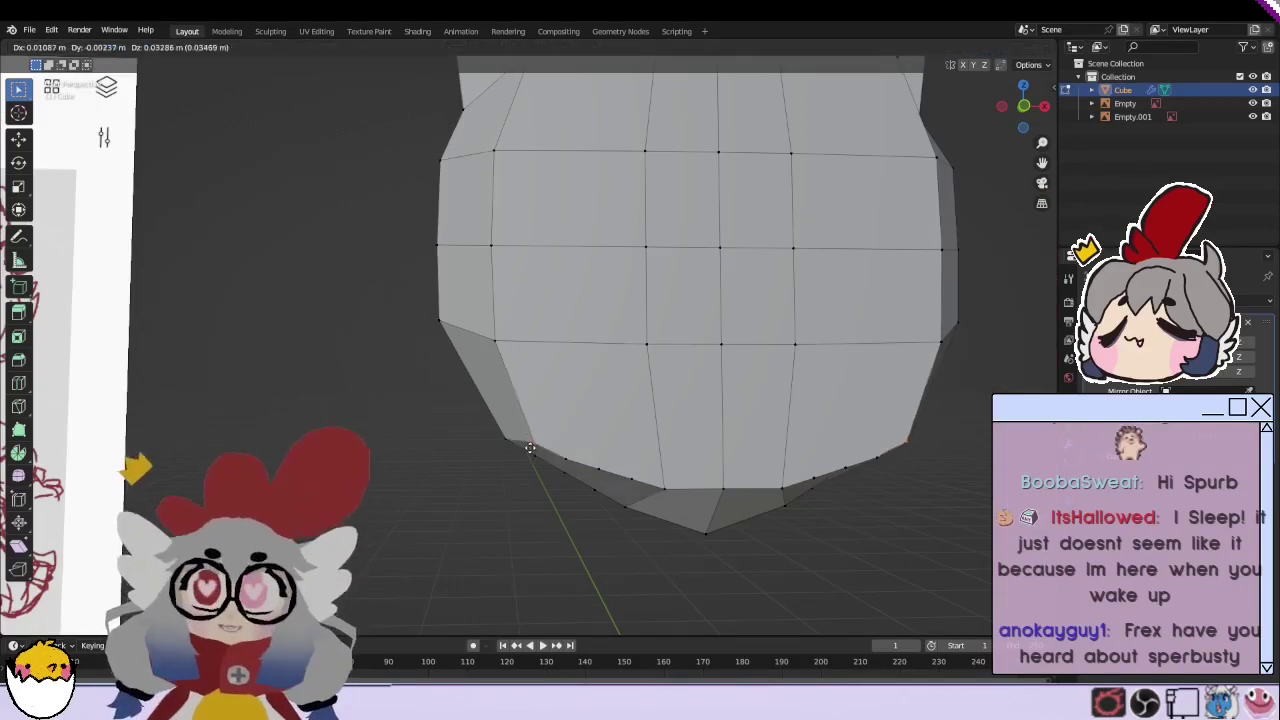
pyautogui.click(530, 448)
pyautogui.press('KP_1')
pyautogui.scroll(1, 529, 449)
pyautogui.press('g')
pyautogui.click(503, 401)
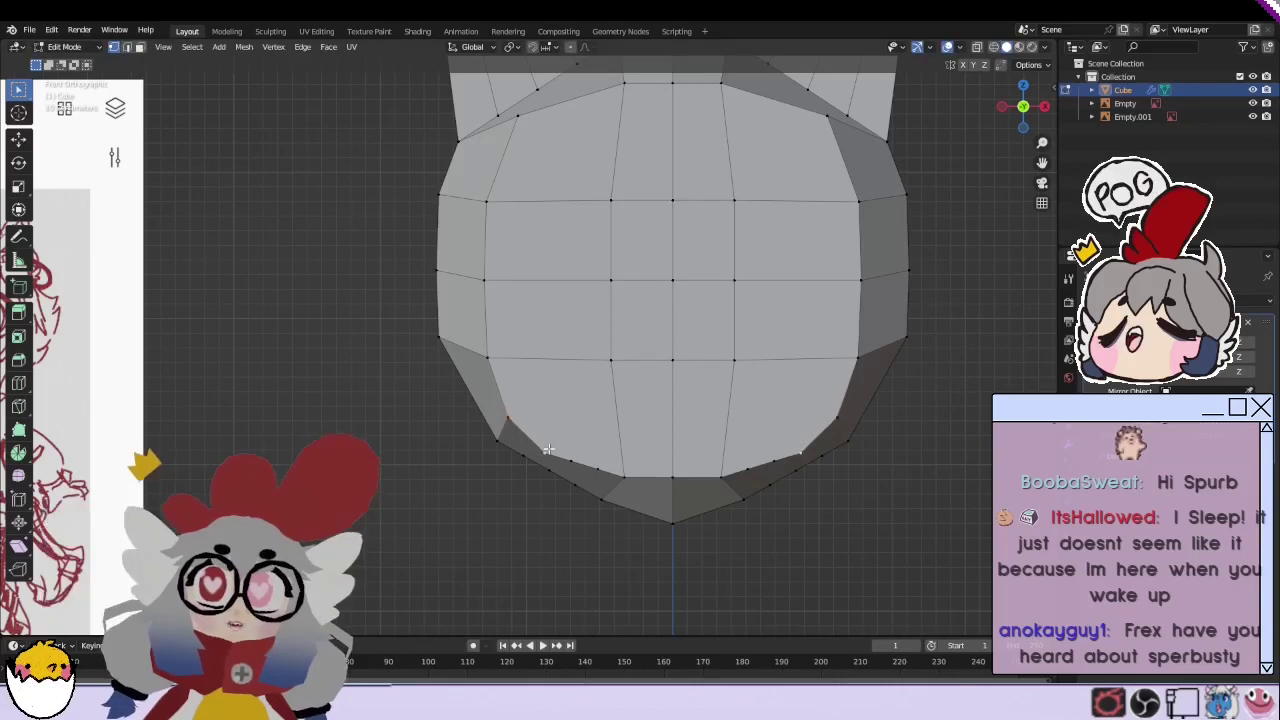
pyautogui.click(626, 476)
pyautogui.press('g')
pyautogui.click(626, 476)
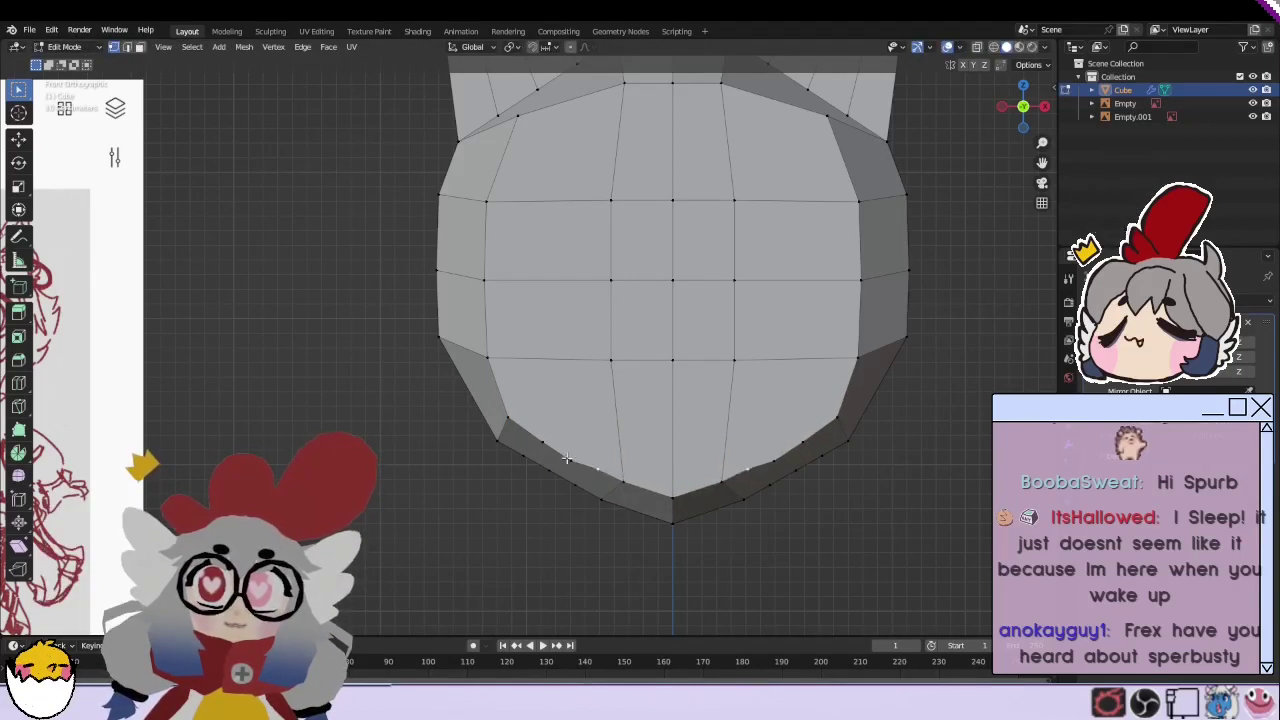
# Step: Dissolve the selected lower-edge vertices of the head
pyautogui.rightClick(569, 457)
pyautogui.click(530, 670)
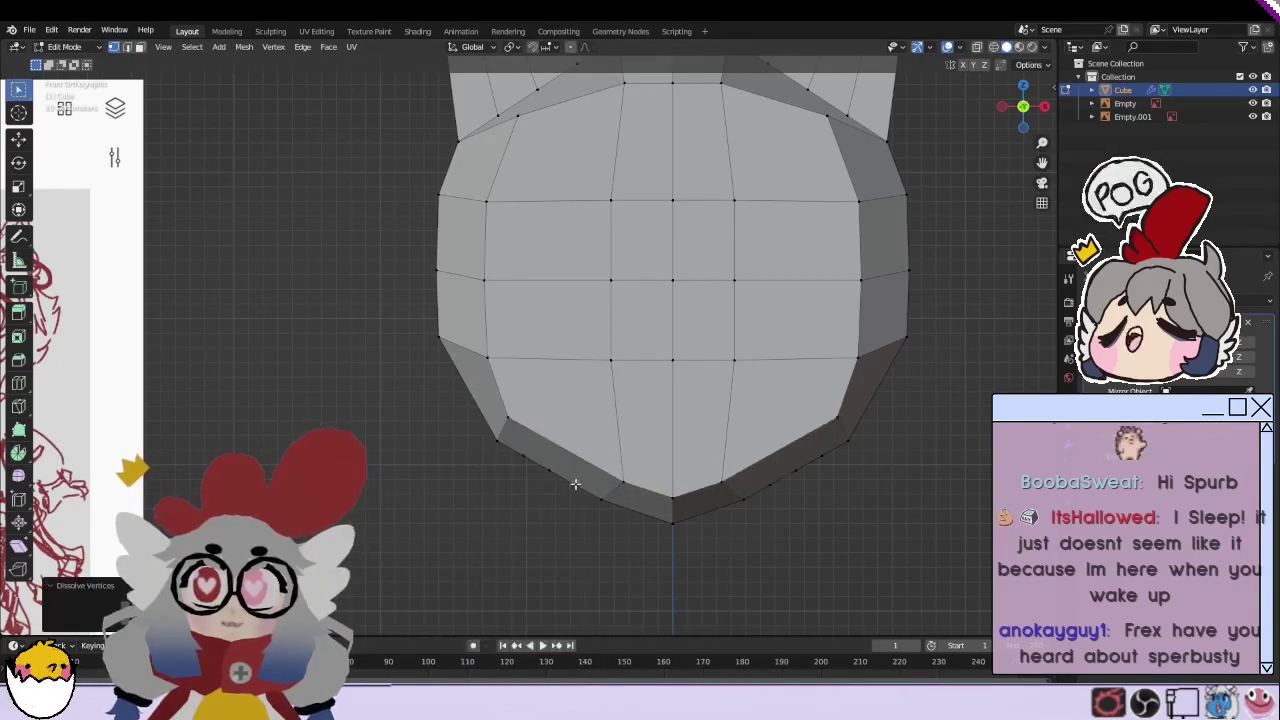
pyautogui.press('x')
pyautogui.click(544, 465)
# Step: Box-select another group of head vertices and dissolve them
pyautogui.moveTo(582, 455)
pyautogui.mouseDown(button='middle')
pyautogui.moveTo(666, 428)
pyautogui.moveTo(721, 350)
pyautogui.mouseUp(button='middle')
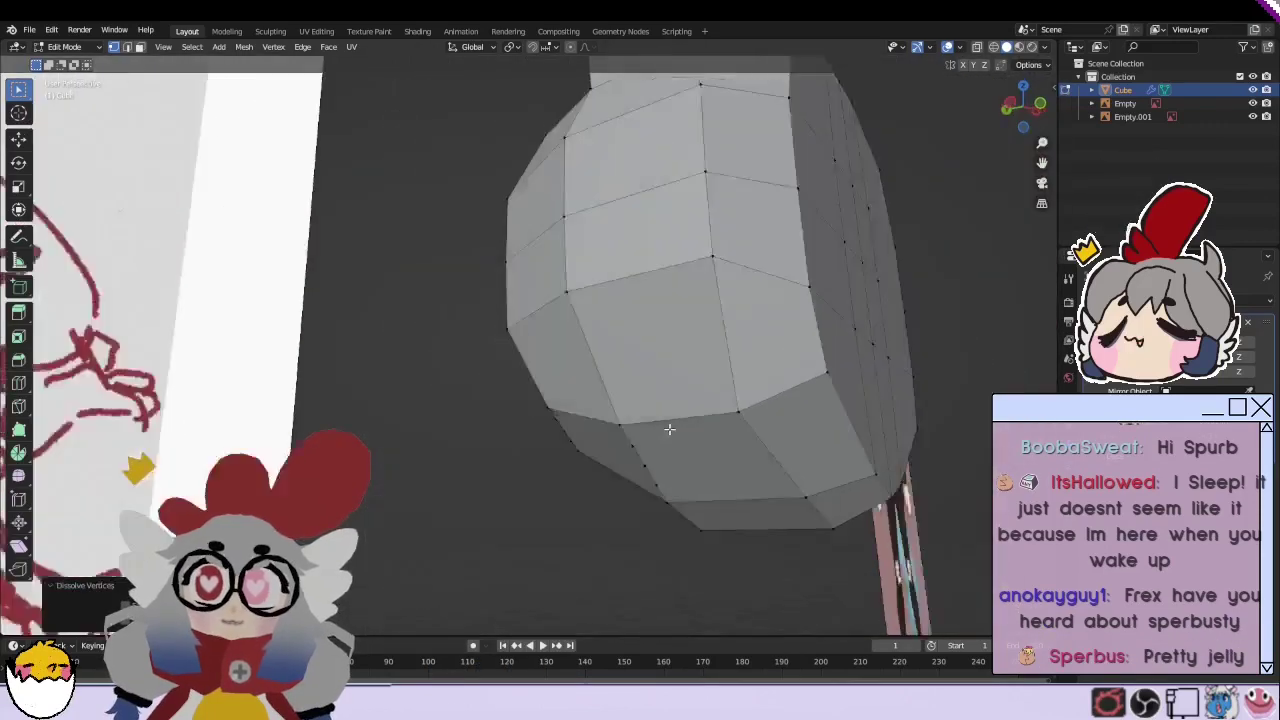
pyautogui.rightClick(630, 449)
pyautogui.moveTo(620, 655); pyautogui.dragTo(557, 395, button='middle')
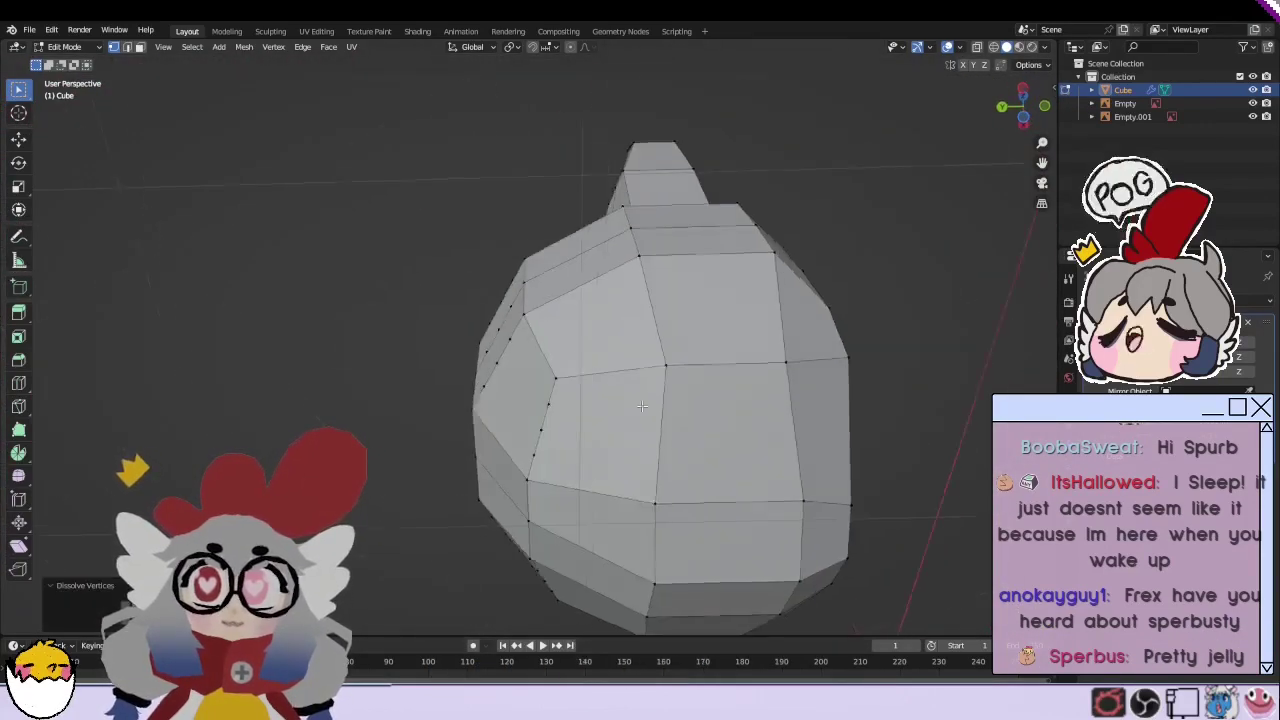
pyautogui.moveTo(557, 395); pyautogui.dragTo(523, 463)
pyautogui.rightClick(523, 463)
pyautogui.moveTo(523, 463)
pyautogui.mouseDown(button='middle')
pyautogui.moveTo(459, 326)
pyautogui.moveTo(459, 160)
pyautogui.mouseUp(button='middle')
pyautogui.rightClick(459, 326)
pyautogui.rightClick(459, 160)
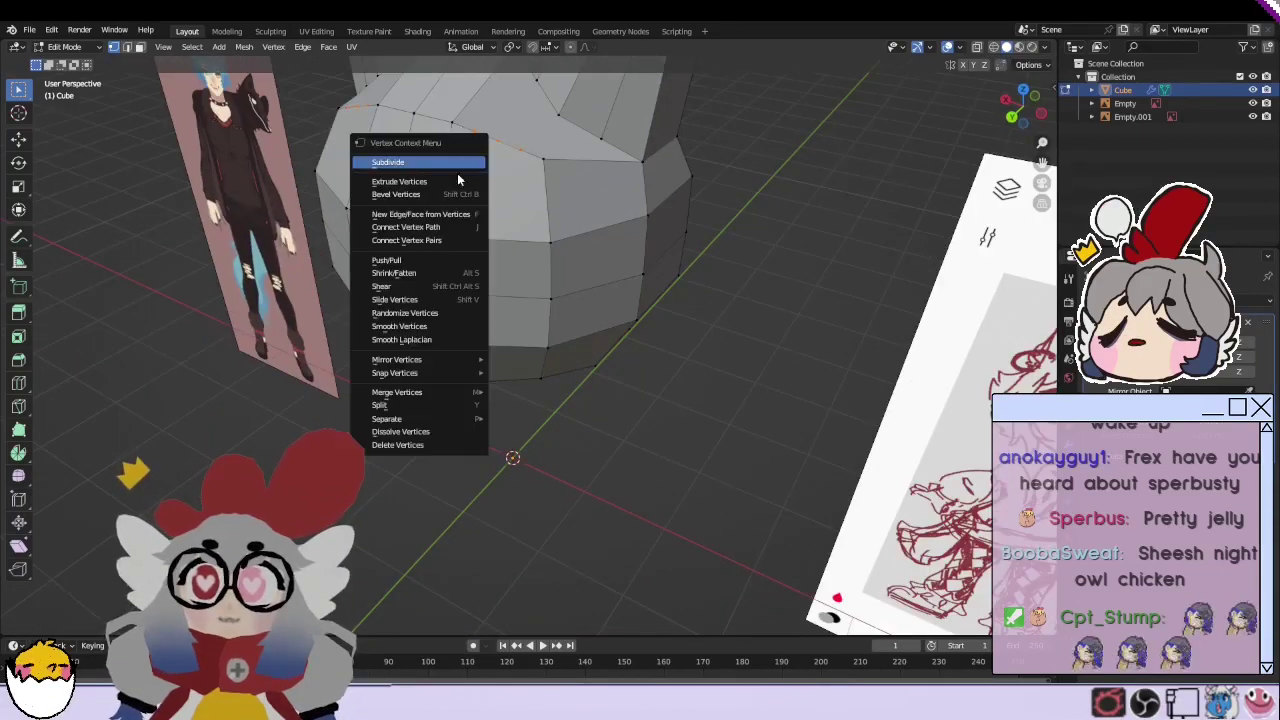
pyautogui.click(398, 433)
pyautogui.moveTo(398, 433)
pyautogui.mouseDown(button='middle')
pyautogui.moveTo(609, 276)
pyautogui.moveTo(368, 205)
pyautogui.mouseUp(button='middle')
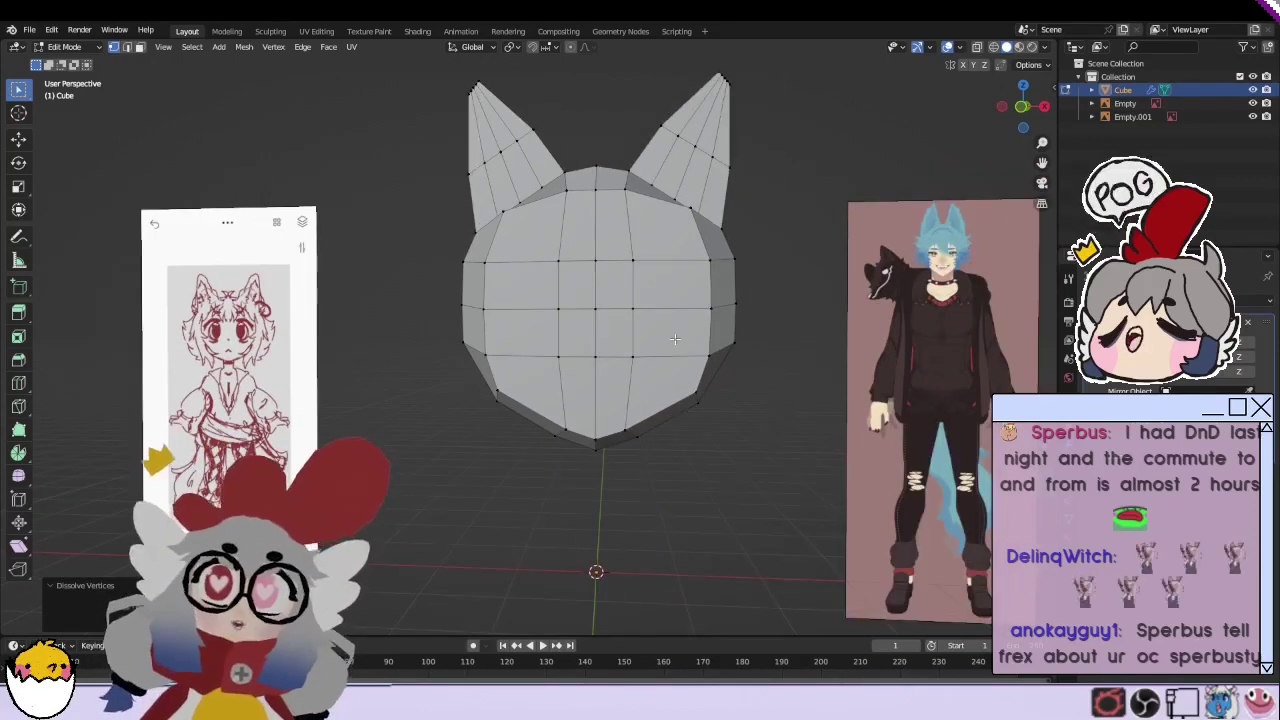
# Step: Lower the top vertex of the head and turn on X-ray view
pyautogui.scroll(2, 595, 179)
pyautogui.click(610, 127)
pyautogui.press('g')
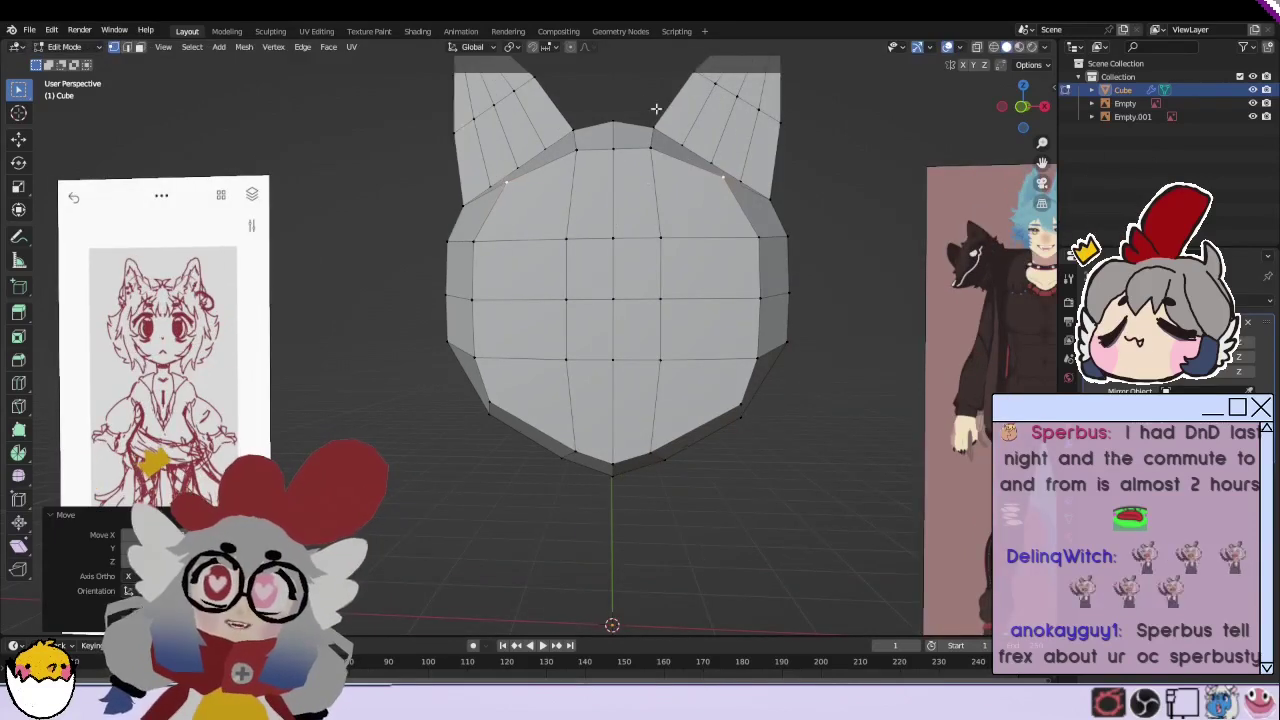
pyautogui.click(595, 136)
pyautogui.moveTo(769, 372); pyautogui.dragTo(806, 349)
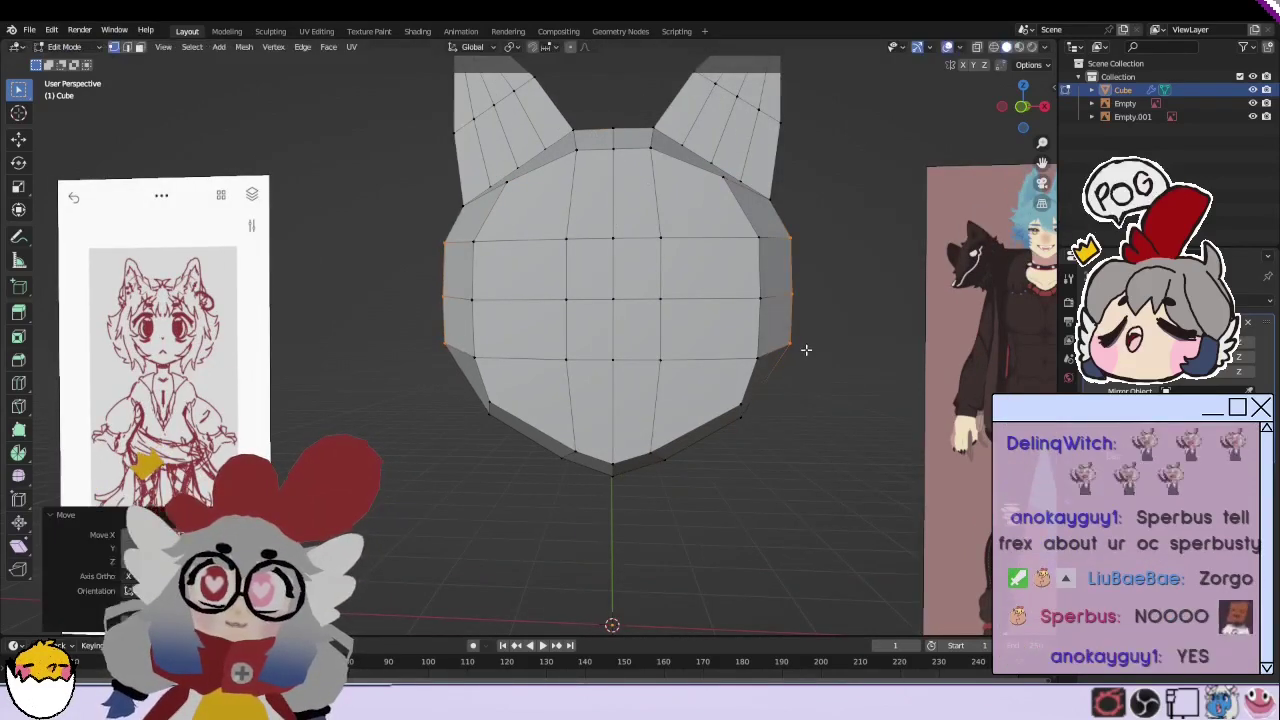
pyautogui.hotkey('ctrl', '1')
pyautogui.press('g')
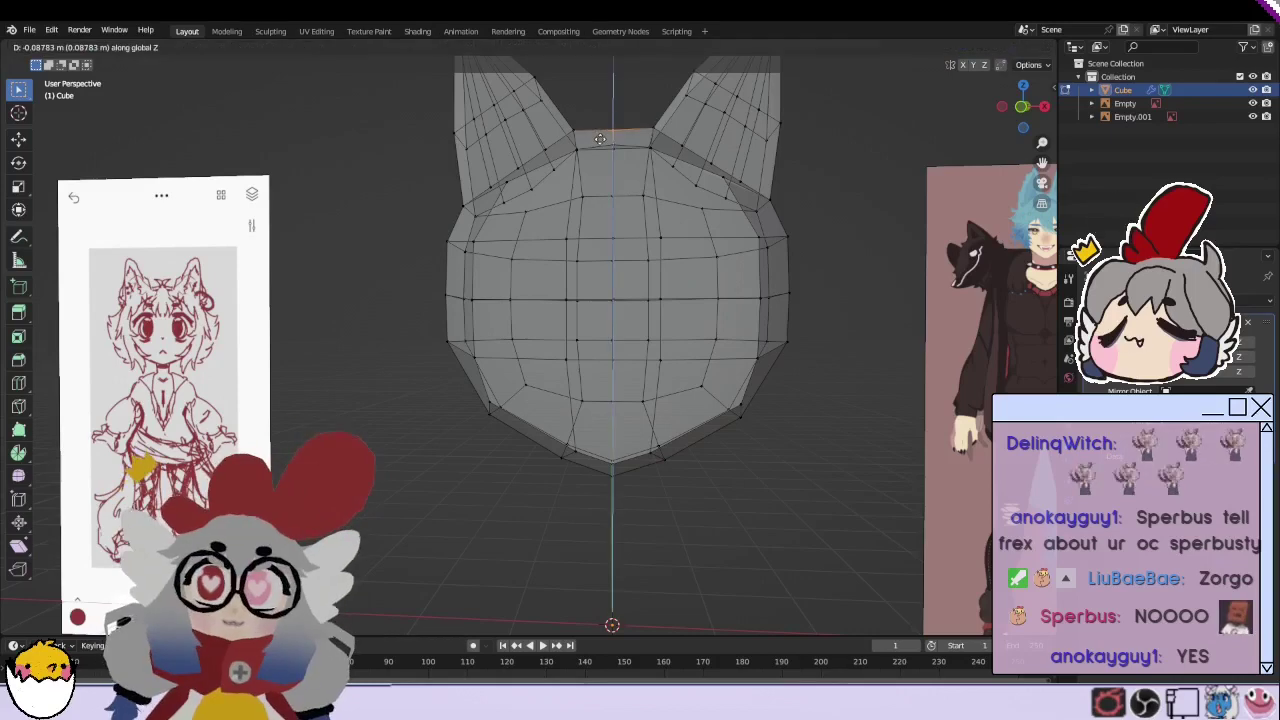
# Step: Box-select the side edges on both sides and move them lower
pyautogui.click(600, 134)
pyautogui.moveTo(815, 212); pyautogui.dragTo(771, 365)
pyautogui.press('g')
pyautogui.click(772, 401)
pyautogui.press('g')
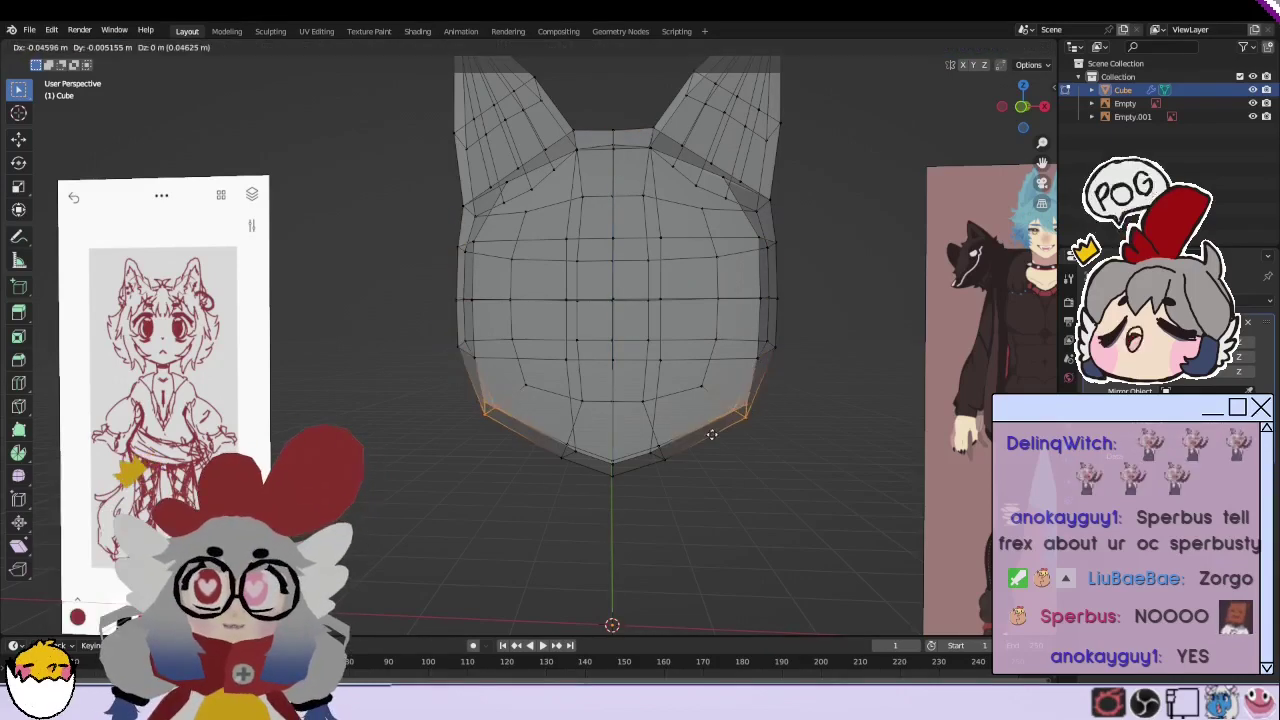
pyautogui.click(751, 414)
# Step: Pull the lower edge loop and the upper loop near the ears inward
pyautogui.keyDown('alt'); pyautogui.click(765, 355); pyautogui.keyUp('alt')
pyautogui.press('g')
pyautogui.click(750, 376)
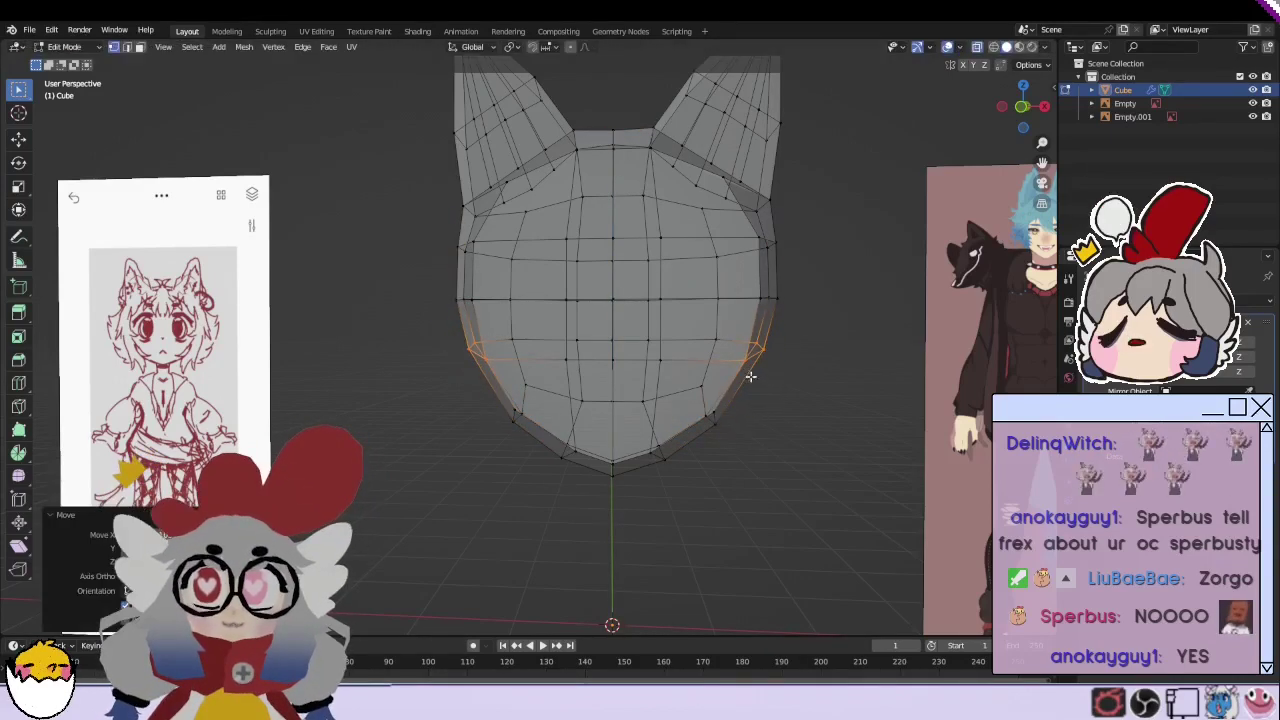
pyautogui.keyDown('alt'); pyautogui.click(772, 206); pyautogui.keyUp('alt')
pyautogui.press('g')
pyautogui.click(782, 208)
pyautogui.moveTo(568, 244)
pyautogui.mouseDown(button='middle')
pyautogui.moveTo(863, 92)
pyautogui.moveTo(647, 333)
pyautogui.mouseUp(button='middle')
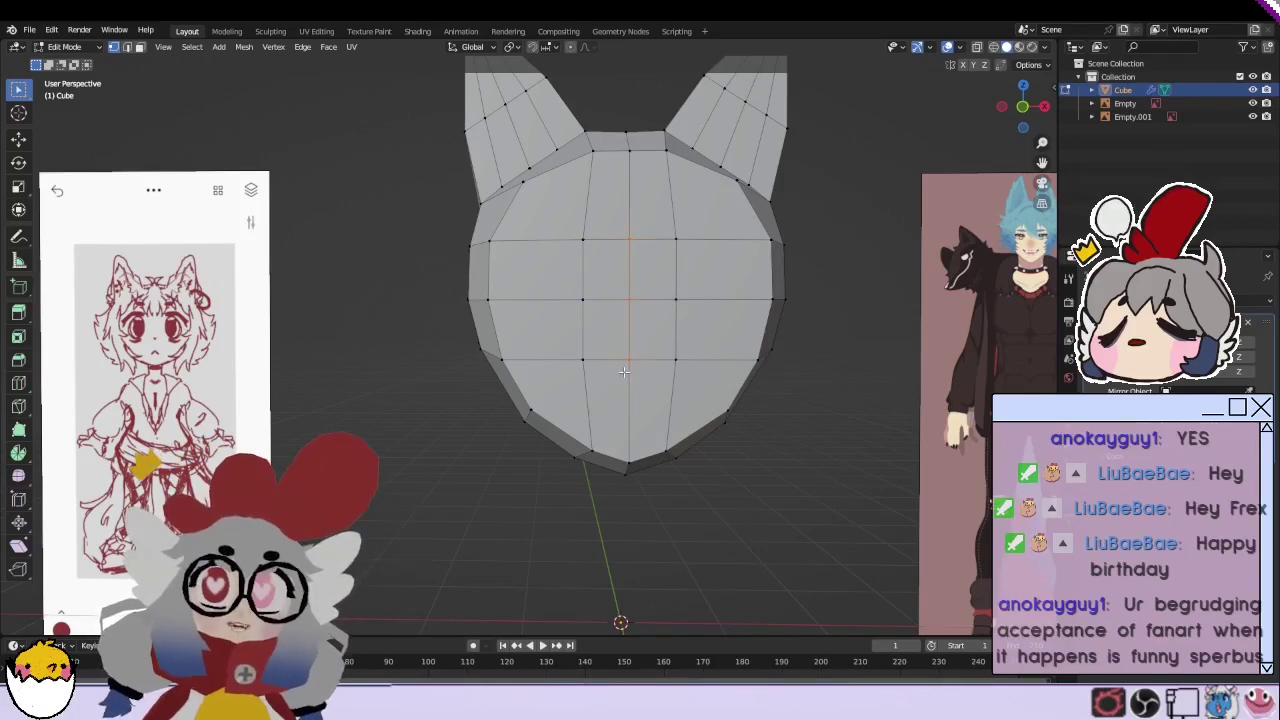
# Step: In right orthographic view, shift the head's front vertices to reshape the profile
pyautogui.moveTo(623, 371); pyautogui.dragTo(726, 315, button='middle')
pyautogui.press('KP_3')
pyautogui.press('g')
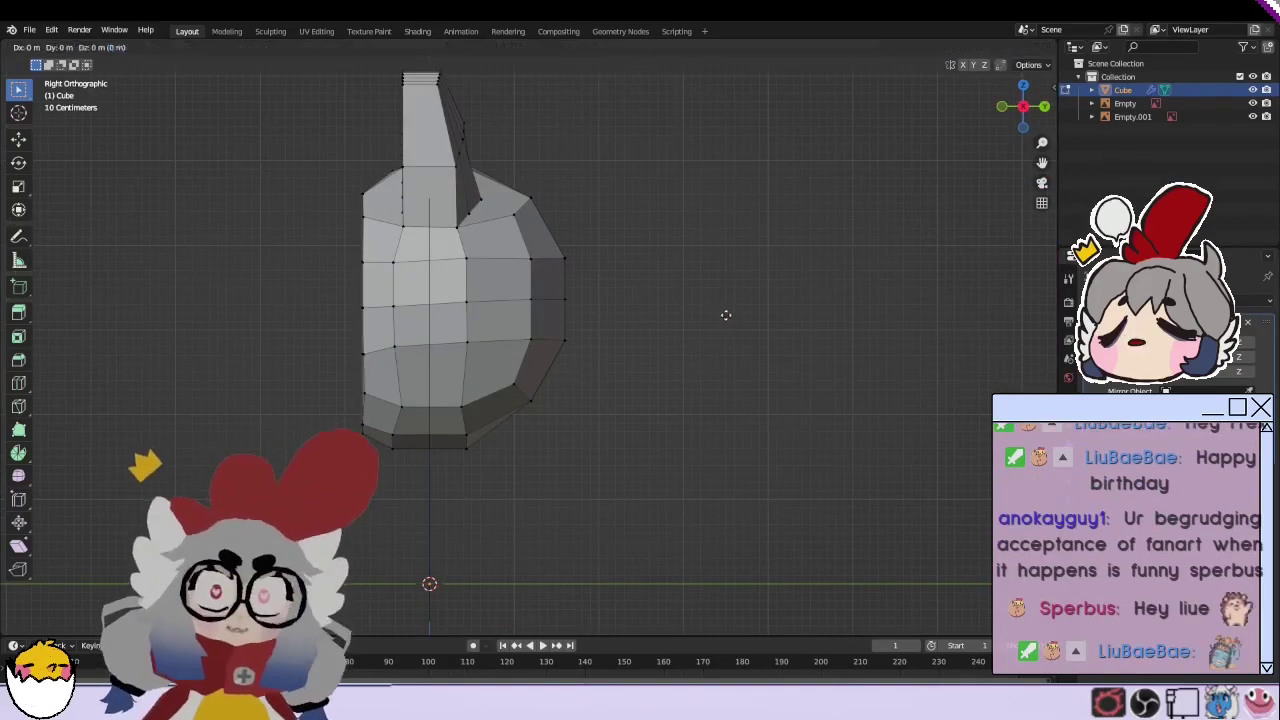
pyautogui.click(709, 314)
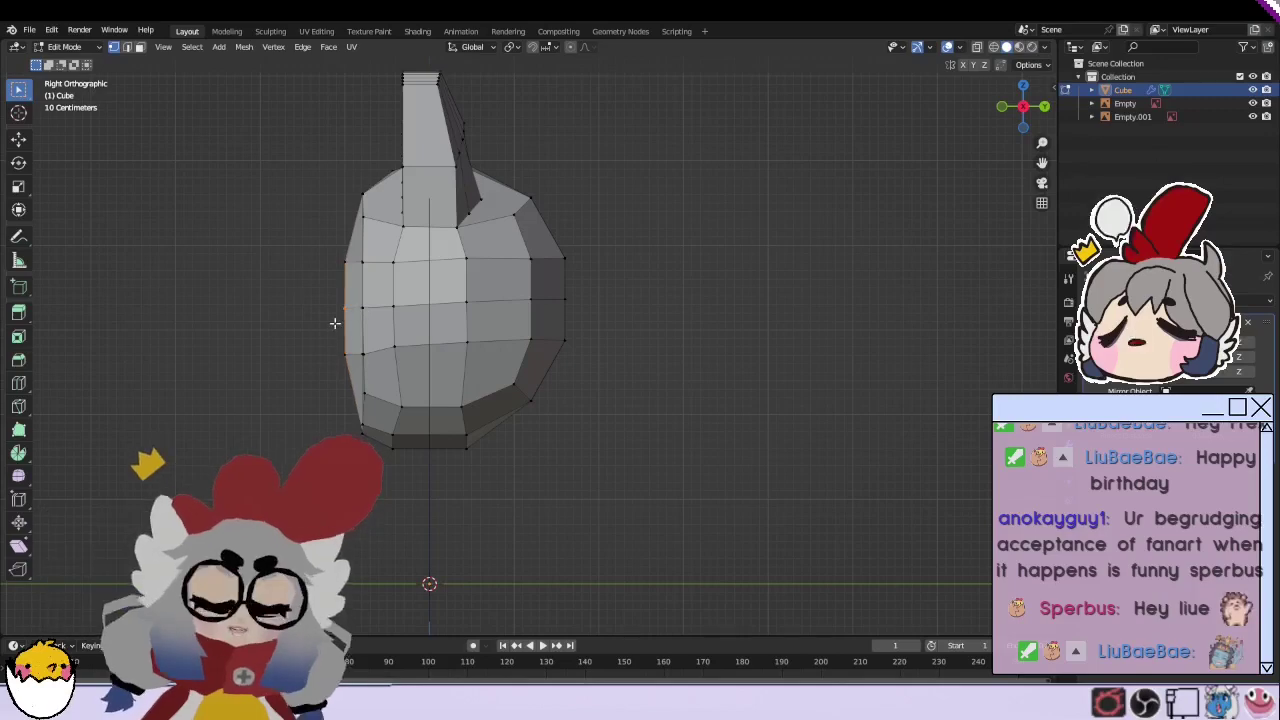
pyautogui.press('g')
pyautogui.click(334, 340)
pyautogui.press('g')
pyautogui.click(286, 445)
pyautogui.press('KP_5')
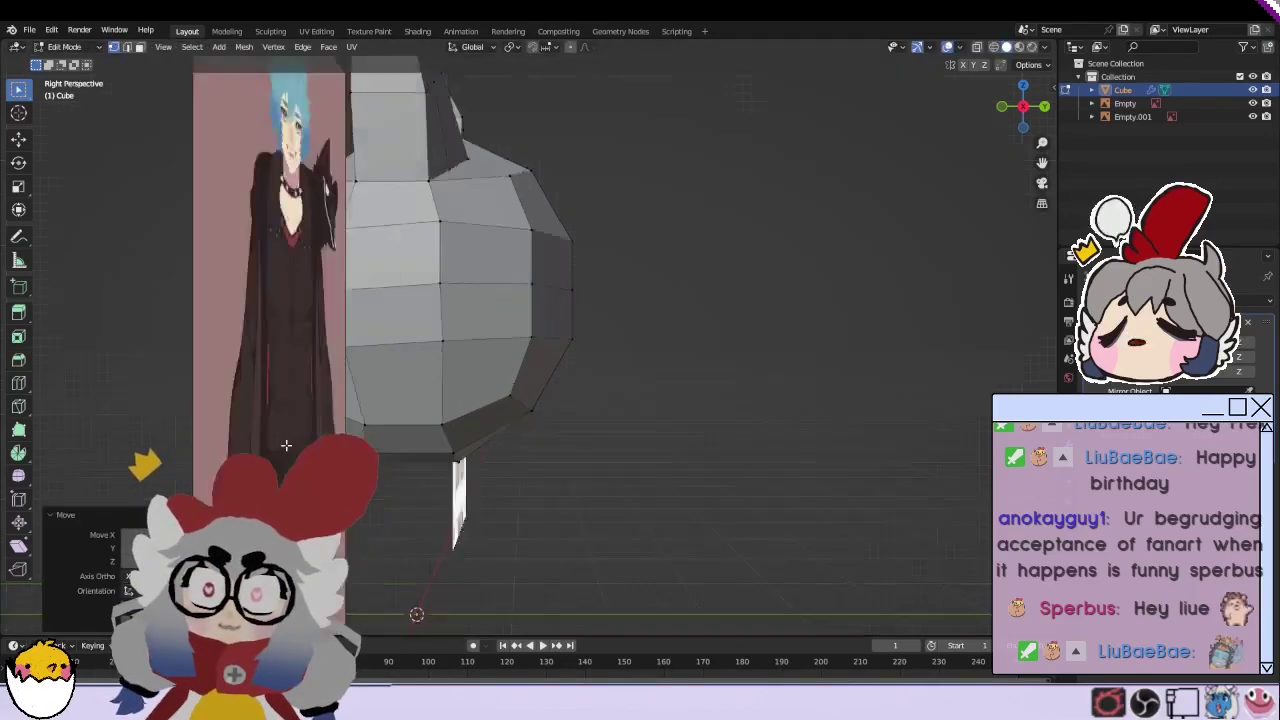
pyautogui.moveTo(286, 445); pyautogui.dragTo(425, 456, button='middle')
# Step: Move the bottom vertices of the head to angle the jaw
pyautogui.moveTo(647, 410)
pyautogui.mouseDown(button='middle')
pyautogui.moveTo(633, 570)
pyautogui.moveTo(646, 434)
pyautogui.moveTo(720, 446)
pyautogui.moveTo(593, 440)
pyautogui.moveTo(349, 350)
pyautogui.mouseUp(button='middle')
pyautogui.press('g')
pyautogui.click(646, 554)
pyautogui.press('g')
pyautogui.click(654, 533)
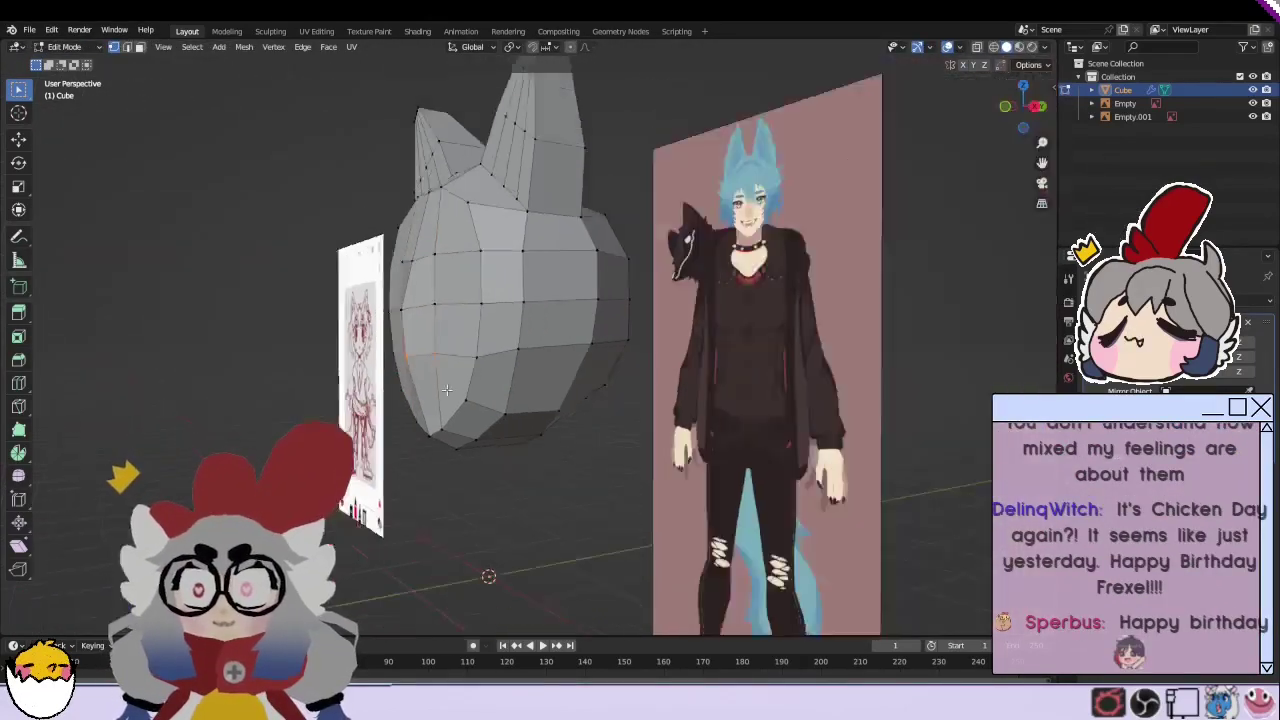
# Step: Adjust the leftmost head vertices to narrow the jaw toward the chin
pyautogui.click(361, 301)
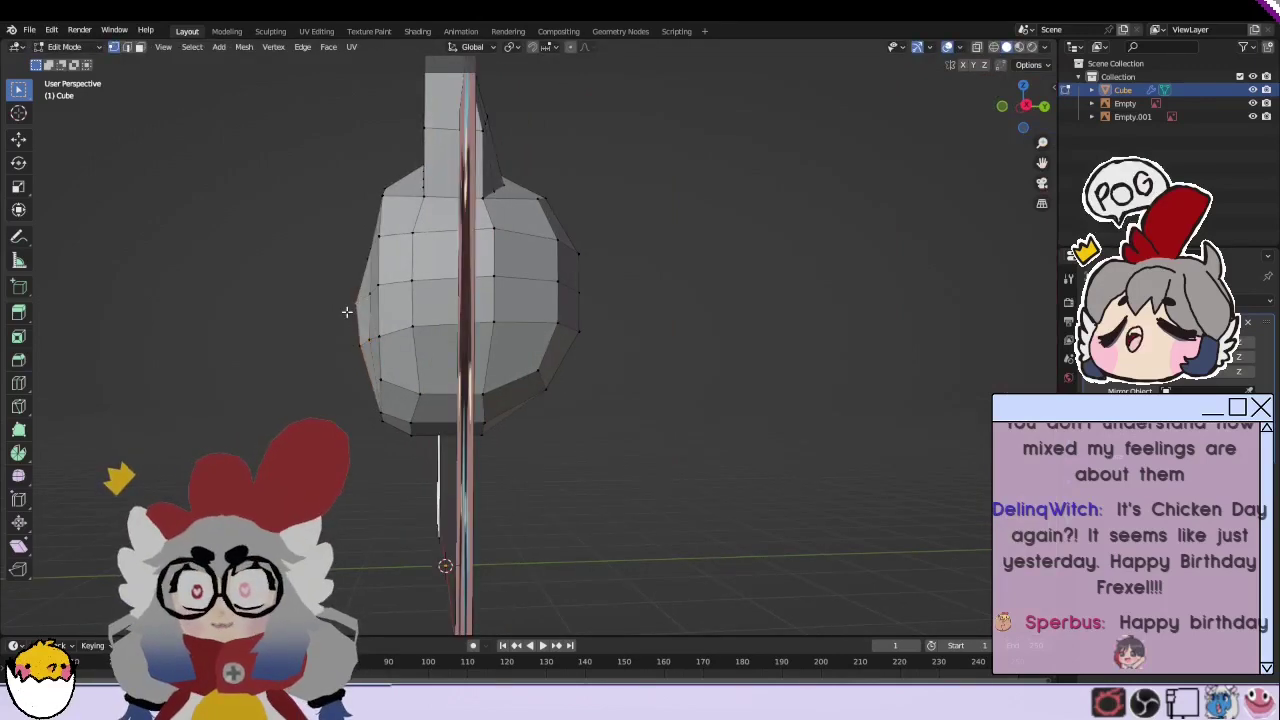
pyautogui.press('g')
pyautogui.click(354, 331)
pyautogui.press('g')
pyautogui.click(343, 355)
pyautogui.moveTo(343, 355); pyautogui.dragTo(500, 405, button='middle')
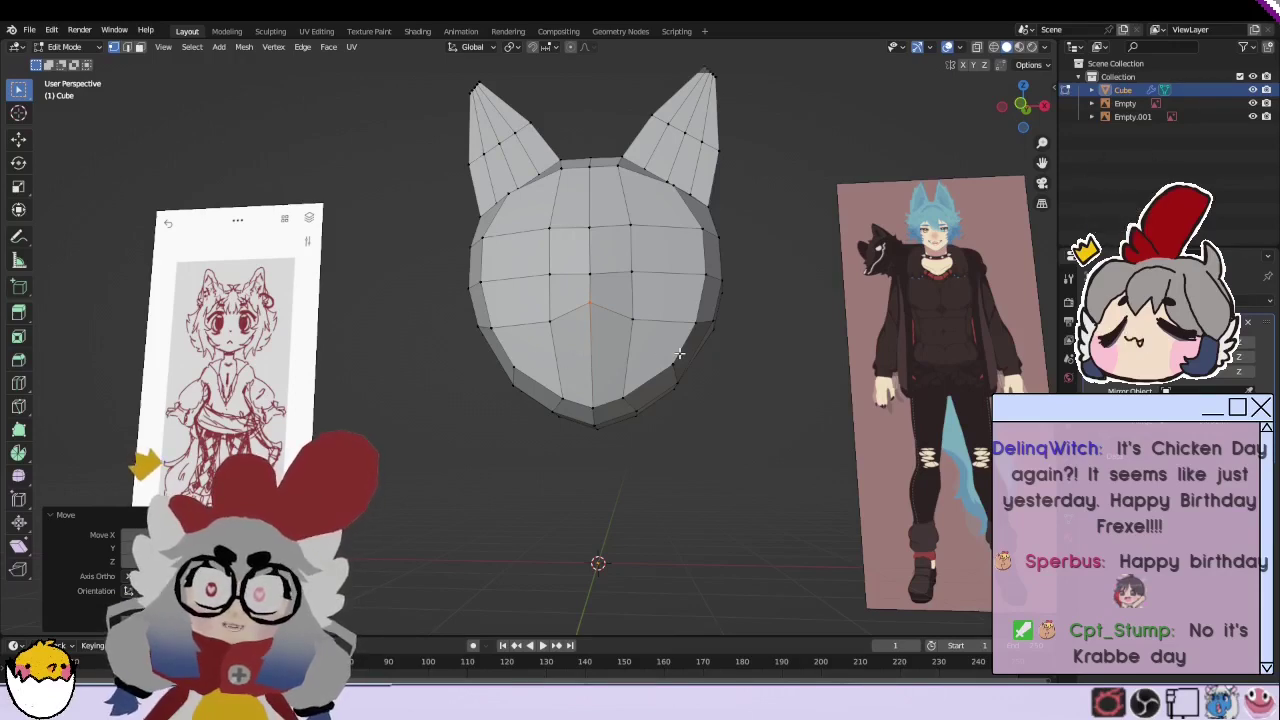
pyautogui.moveTo(679, 353); pyautogui.dragTo(619, 230, button='middle')
pyautogui.press('g')
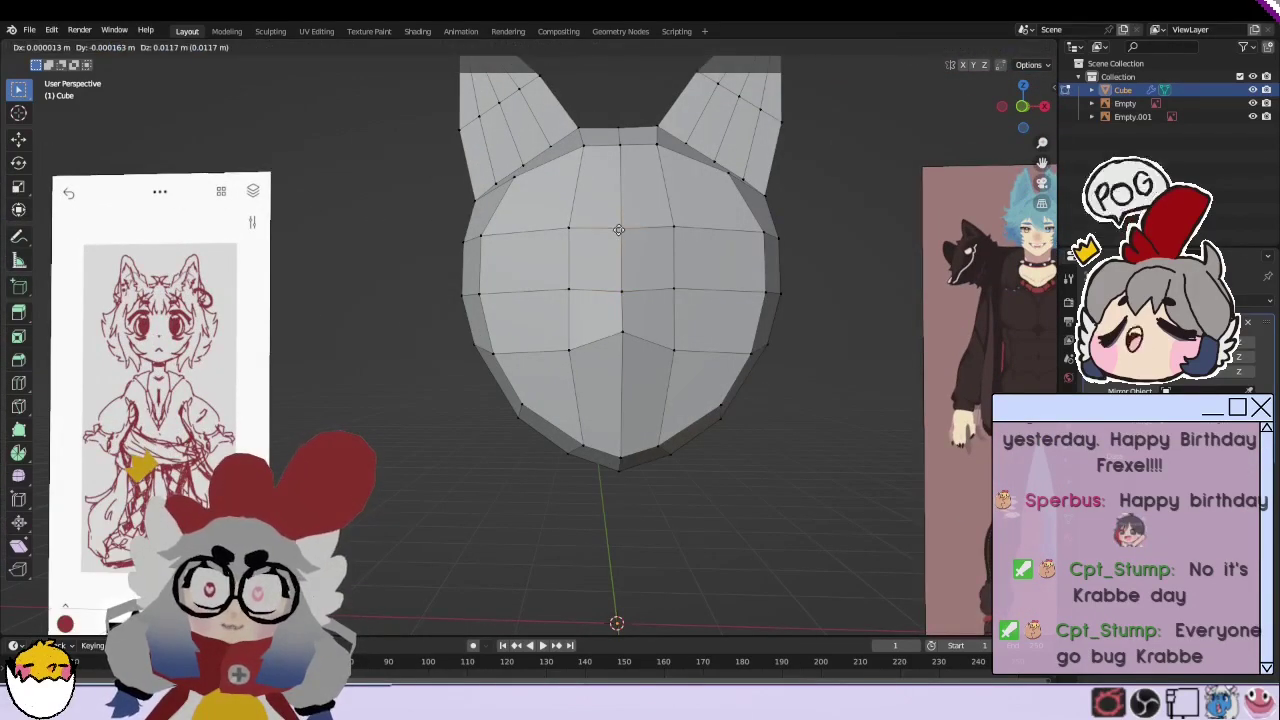
pyautogui.rightClick(619, 230)
pyautogui.rightClick(600, 415)
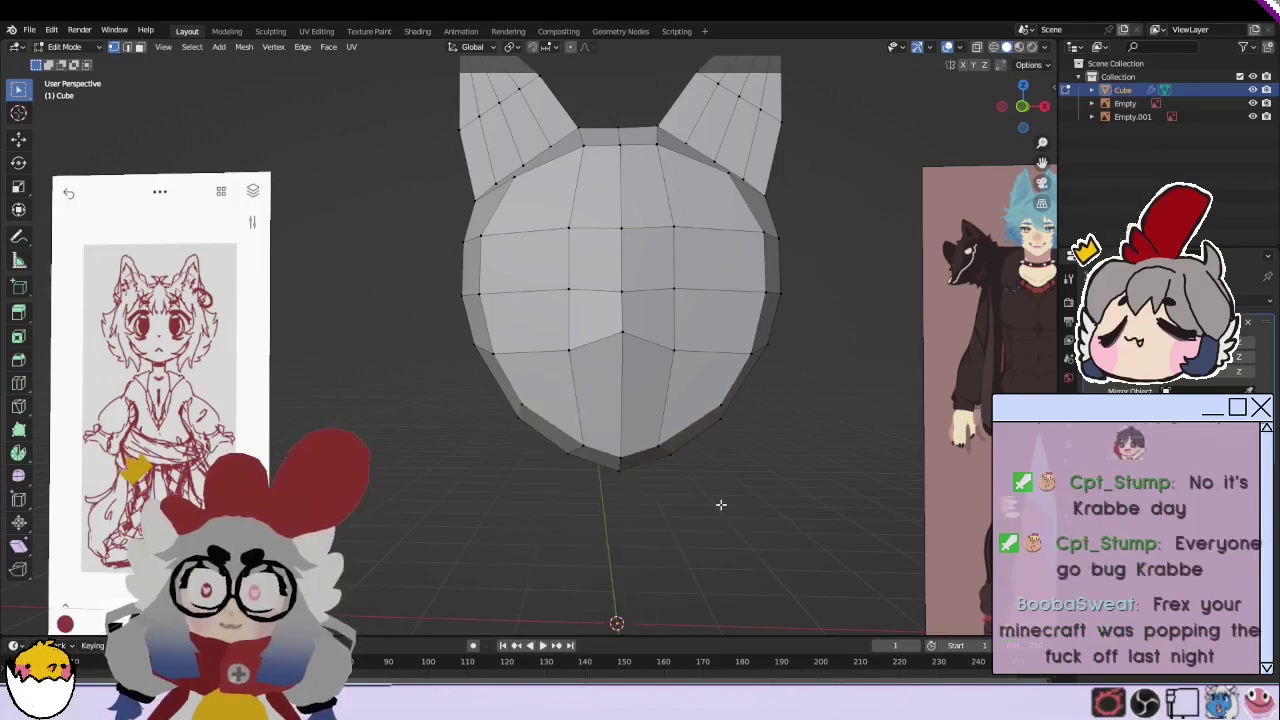
pyautogui.moveTo(545, 408)
pyautogui.mouseDown(button='middle')
pyautogui.moveTo(614, 414)
pyautogui.moveTo(567, 400)
pyautogui.mouseUp(button='middle')
pyautogui.rightClick(577, 385)
pyautogui.click(578, 383)
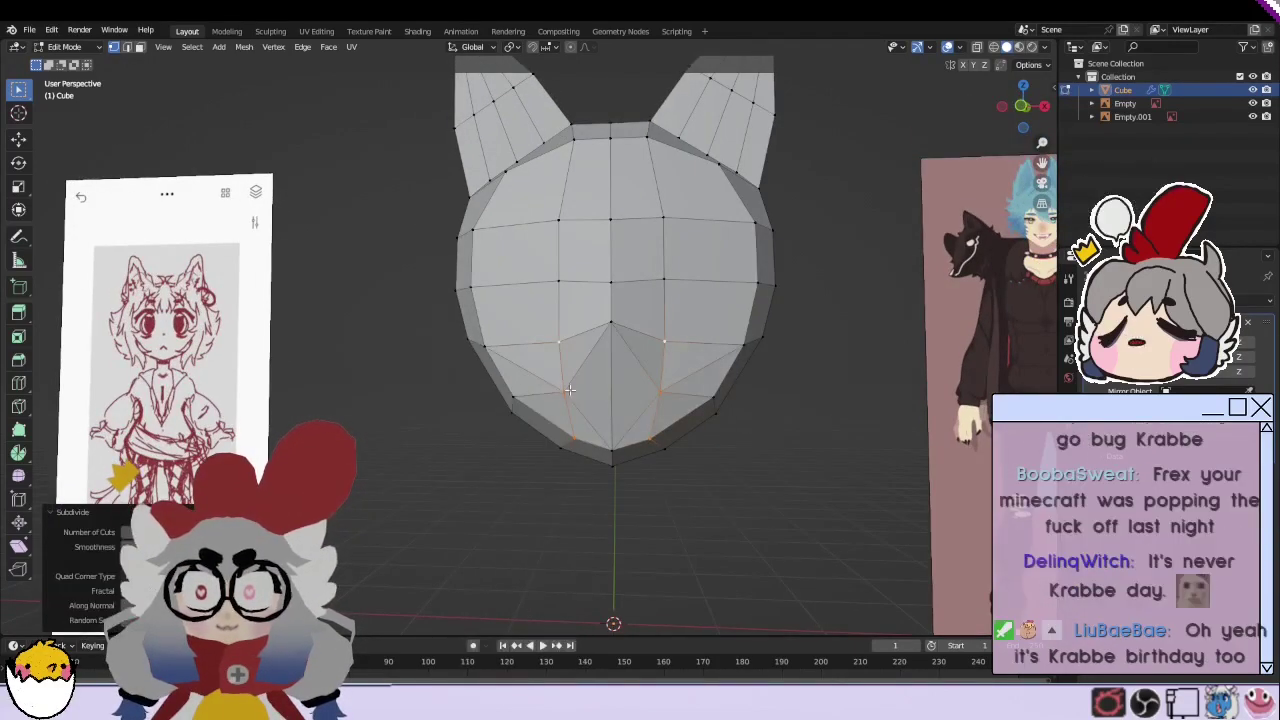
pyautogui.rightClick(564, 442)
pyautogui.moveTo(564, 442)
pyautogui.mouseDown(button='middle')
pyautogui.moveTo(724, 393)
pyautogui.moveTo(643, 398)
pyautogui.mouseUp(button='middle')
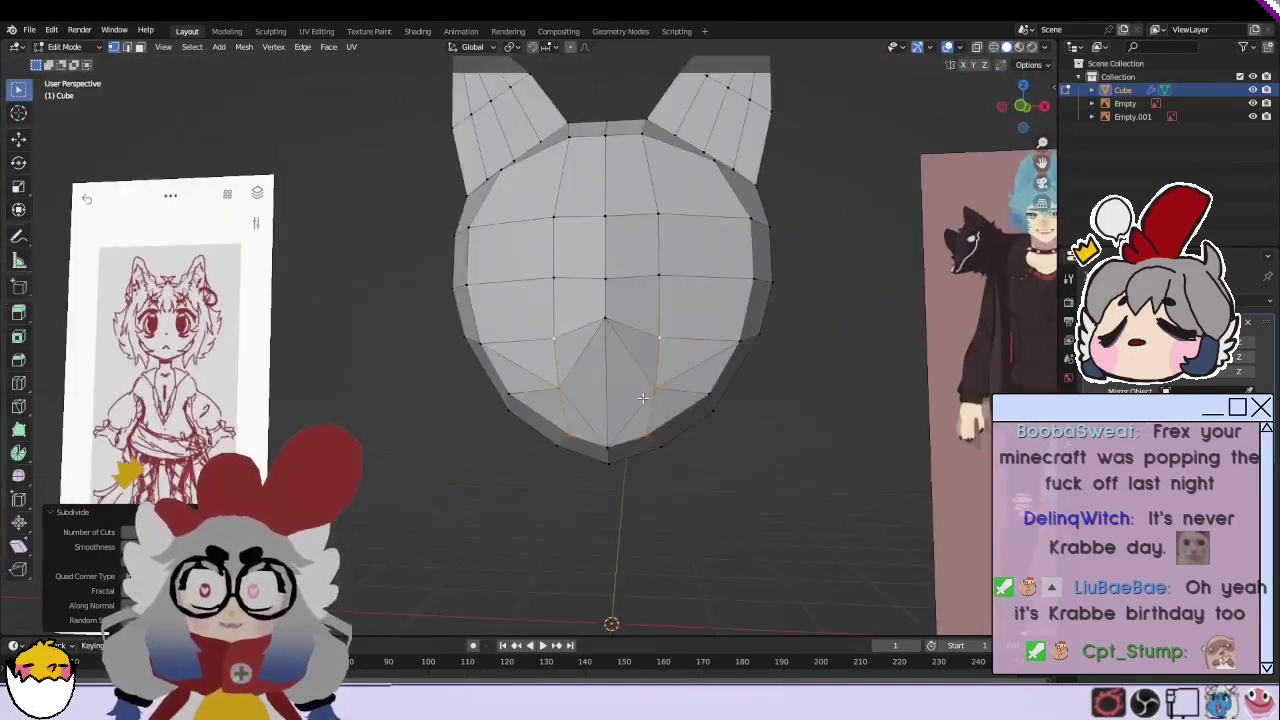
pyautogui.hotkey('ctrl', 'z')
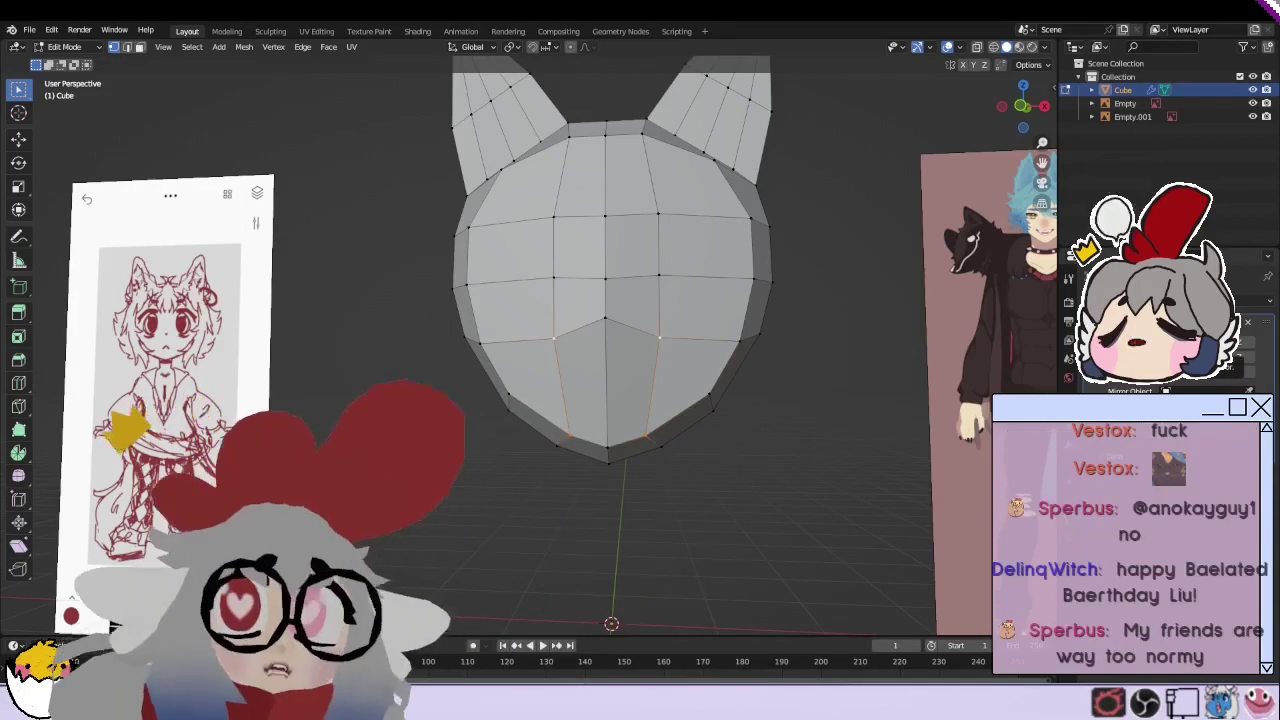
# Step: Delete the Mirror modifier from the cat head and zoom out the viewport
pyautogui.click(1230, 390)
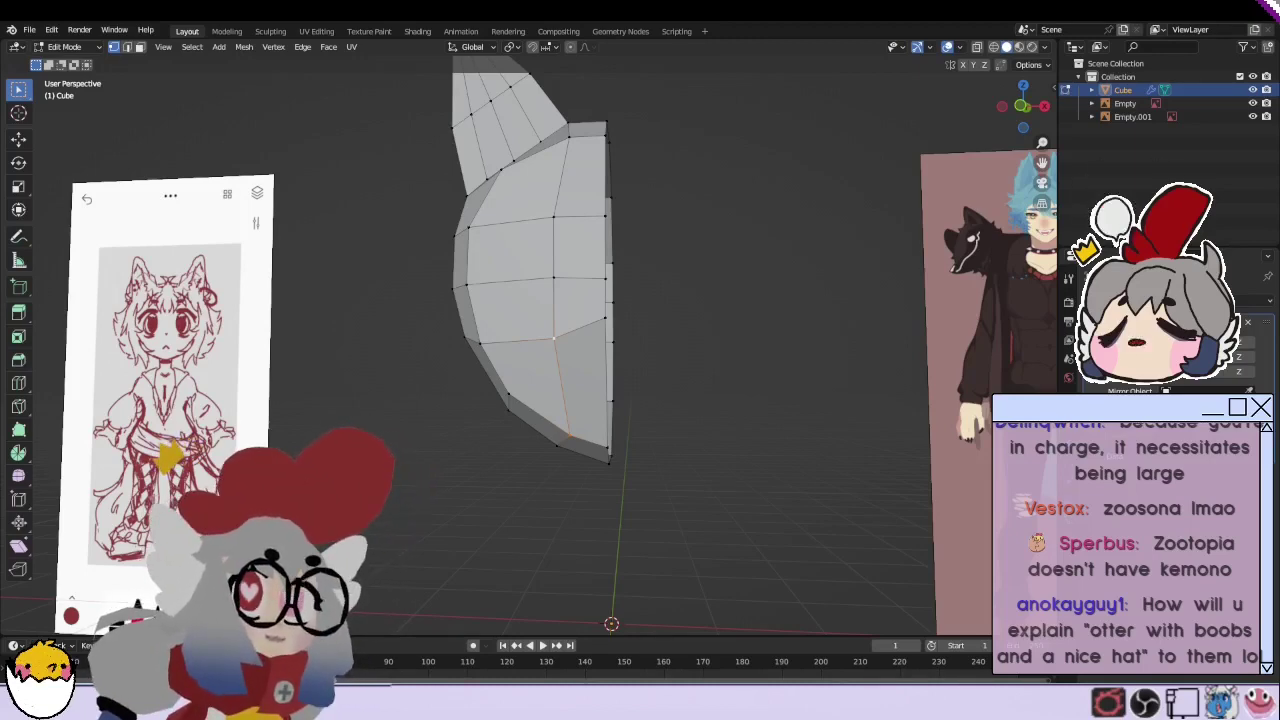
pyautogui.scroll(-1, 651, 360)
pyautogui.scroll(-1, 651, 360)
pyautogui.scroll(-1, 651, 360)
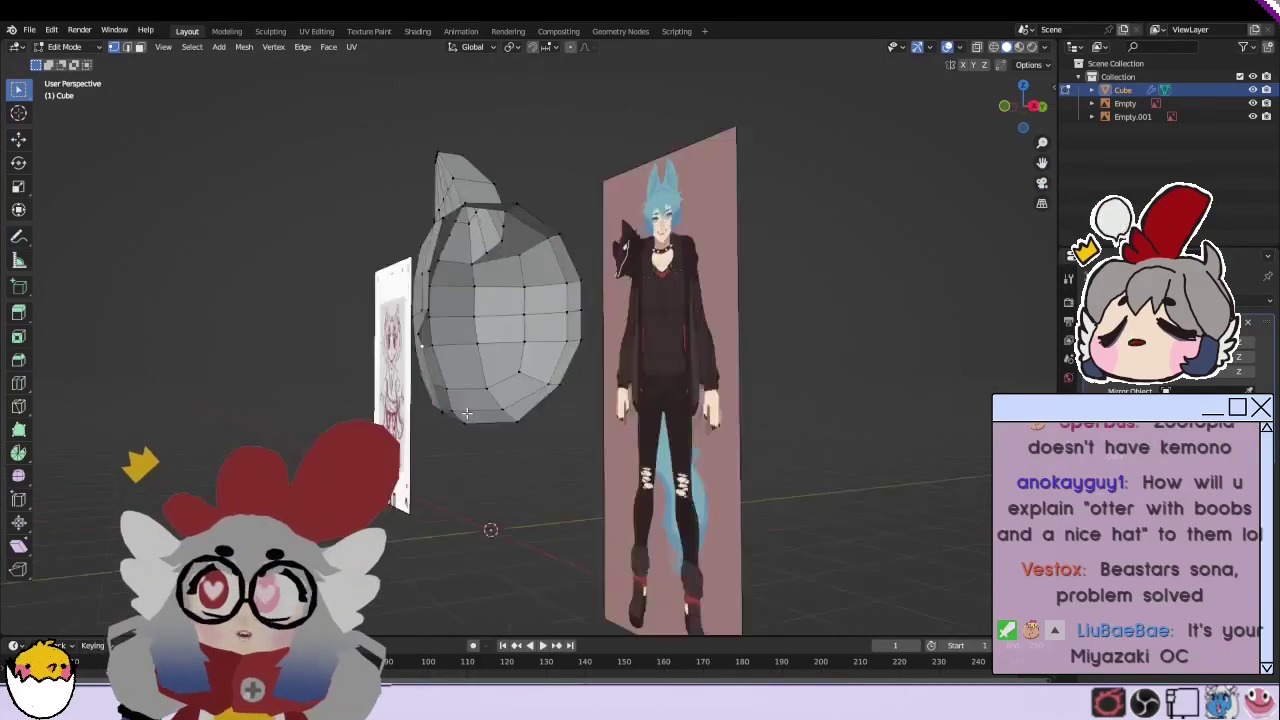
# Step: Select all vertices and add a Mirror modifier so the head shows both pointed ears again
pyautogui.moveTo(580, 400); pyautogui.dragTo(558, 414, button='middle')
pyautogui.scroll(1, 558, 412)
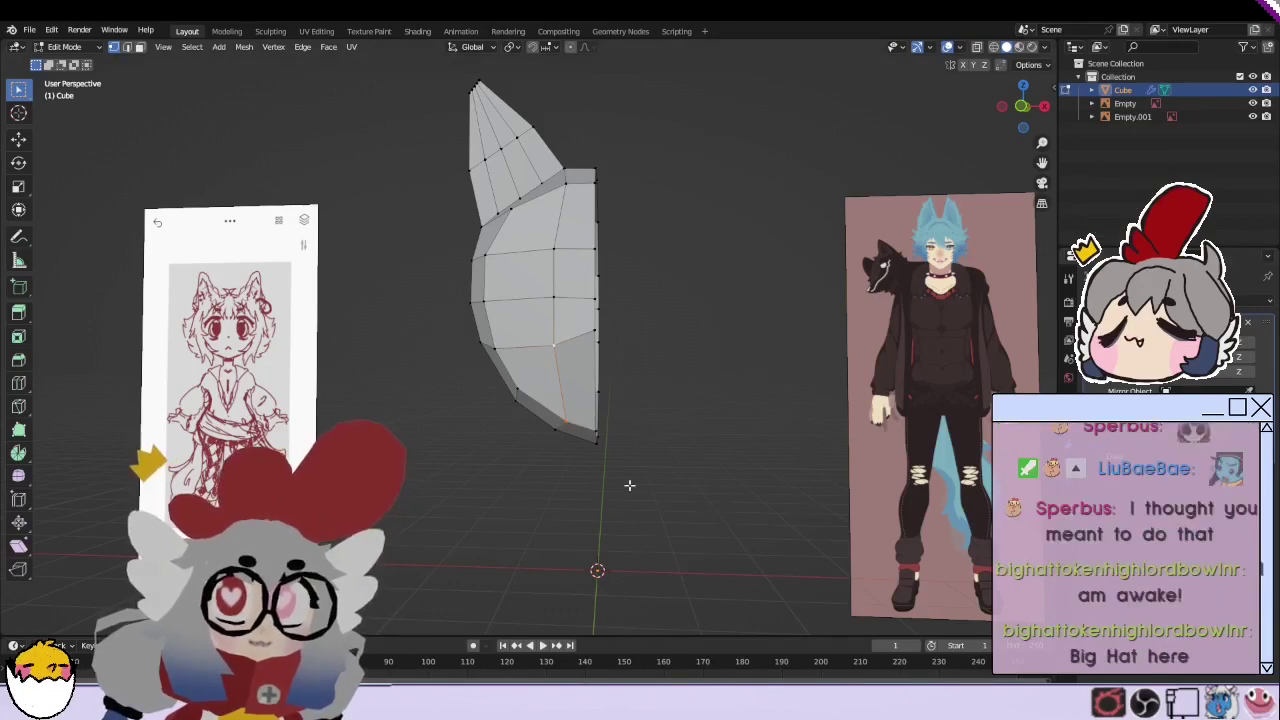
pyautogui.scroll(-3, 630, 486)
pyautogui.press('a')
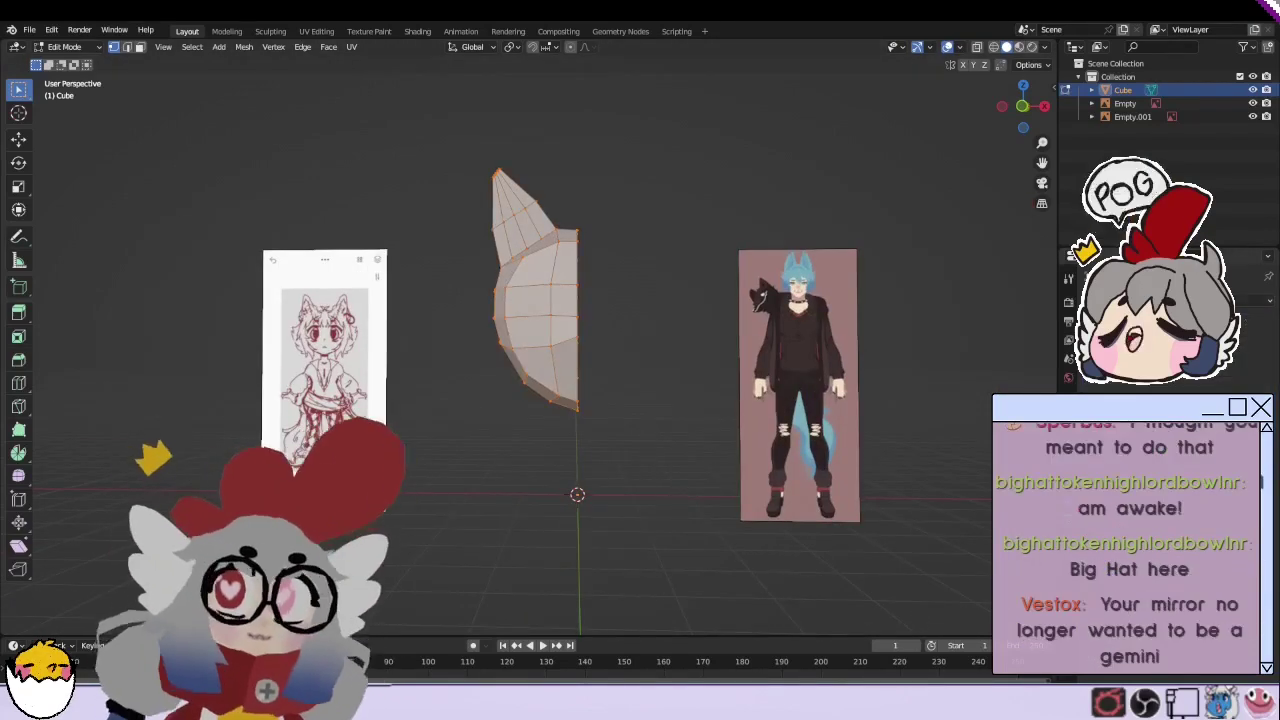
pyautogui.click(1170, 299)
pyautogui.click(1170, 299)
pyautogui.click(1015, 455)
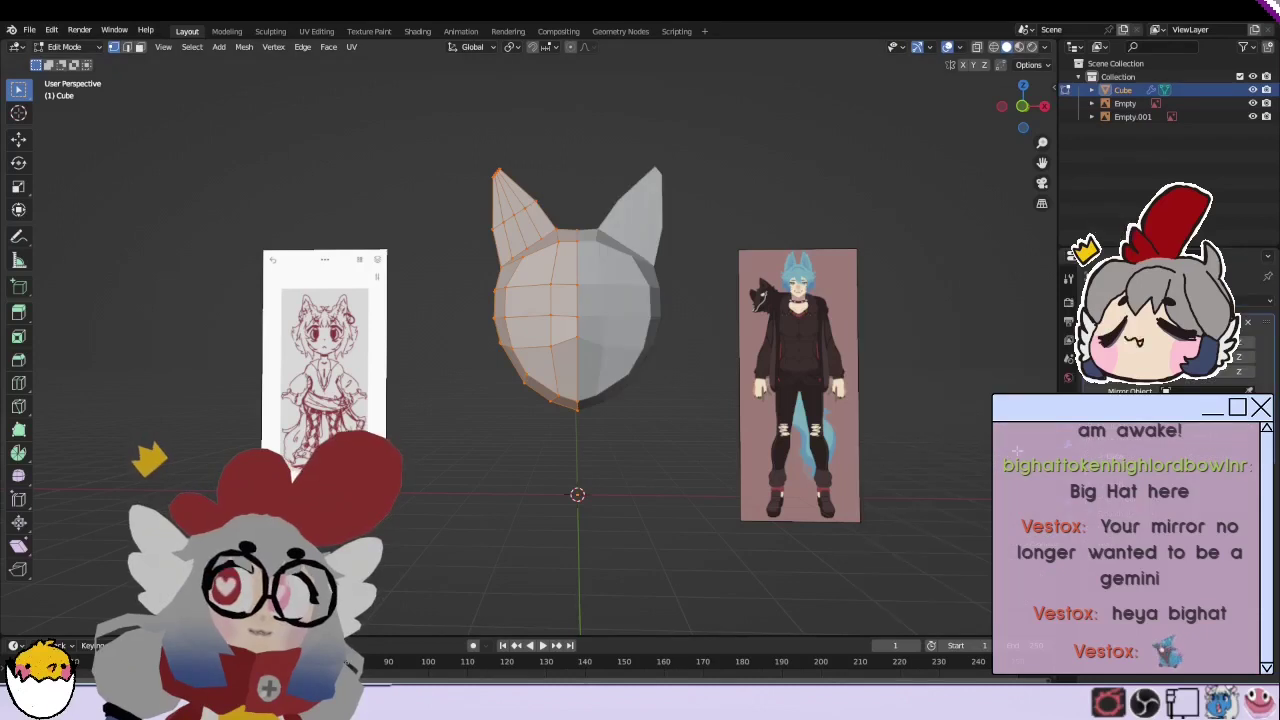
pyautogui.scroll(3, 754, 355)
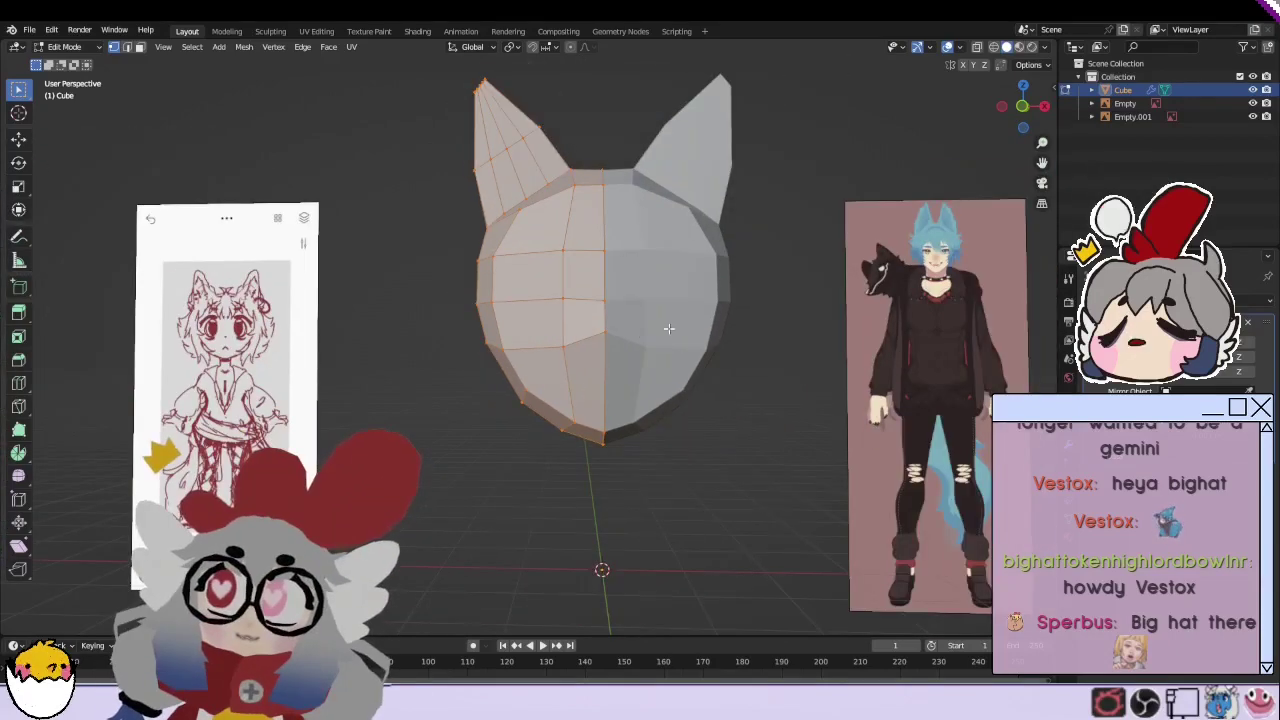
pyautogui.moveTo(669, 328); pyautogui.dragTo(663, 357, button='middle')
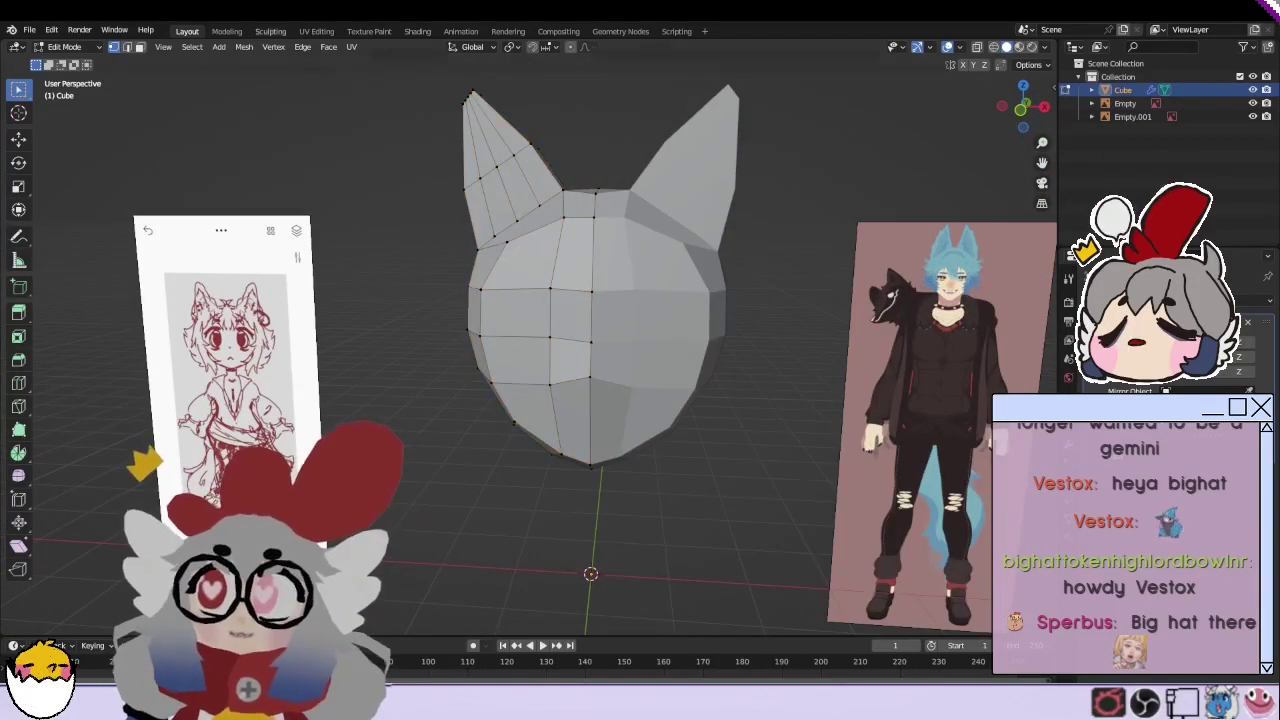
pyautogui.moveTo(357, 263); pyautogui.dragTo(363, 251, button='middle')
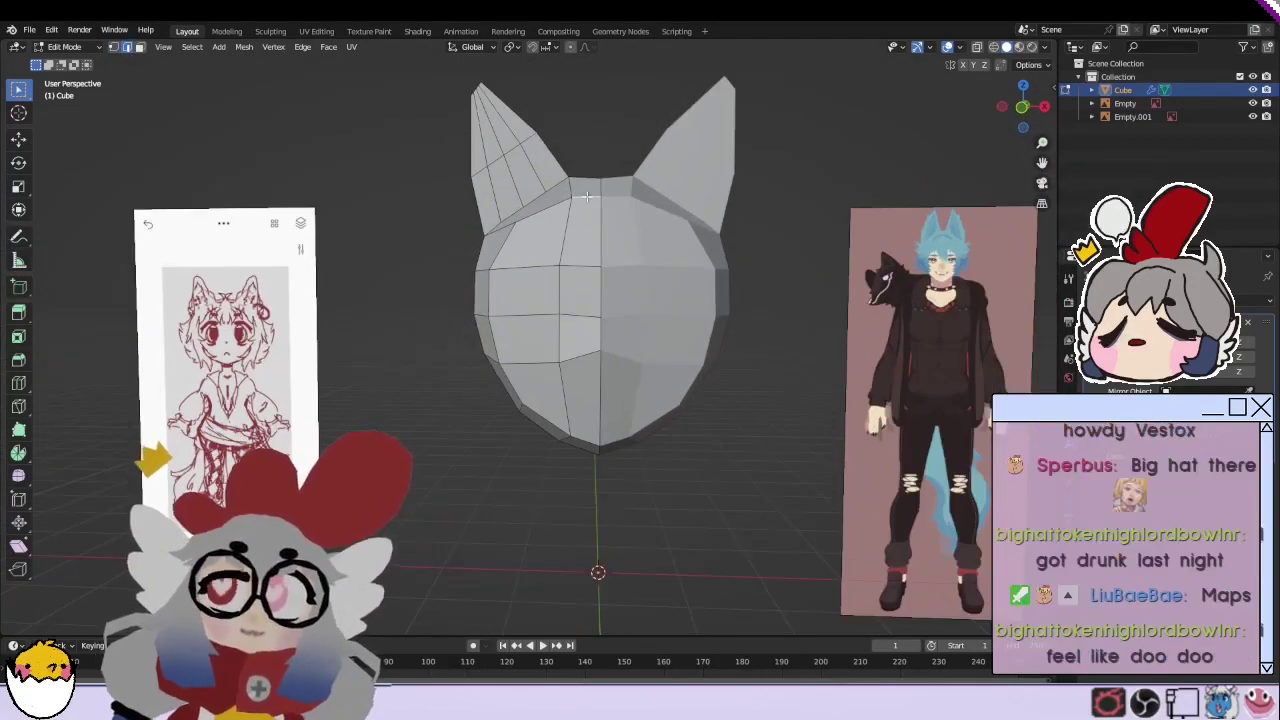
# Step: Extrude the selected edges in place without moving them
pyautogui.moveTo(587, 197); pyautogui.dragTo(726, 234, button='middle')
pyautogui.press('e')
pyautogui.rightClick(757, 286)
pyautogui.moveTo(757, 286); pyautogui.dragTo(623, 286, button='middle')
pyautogui.scroll(3, 657, 287)
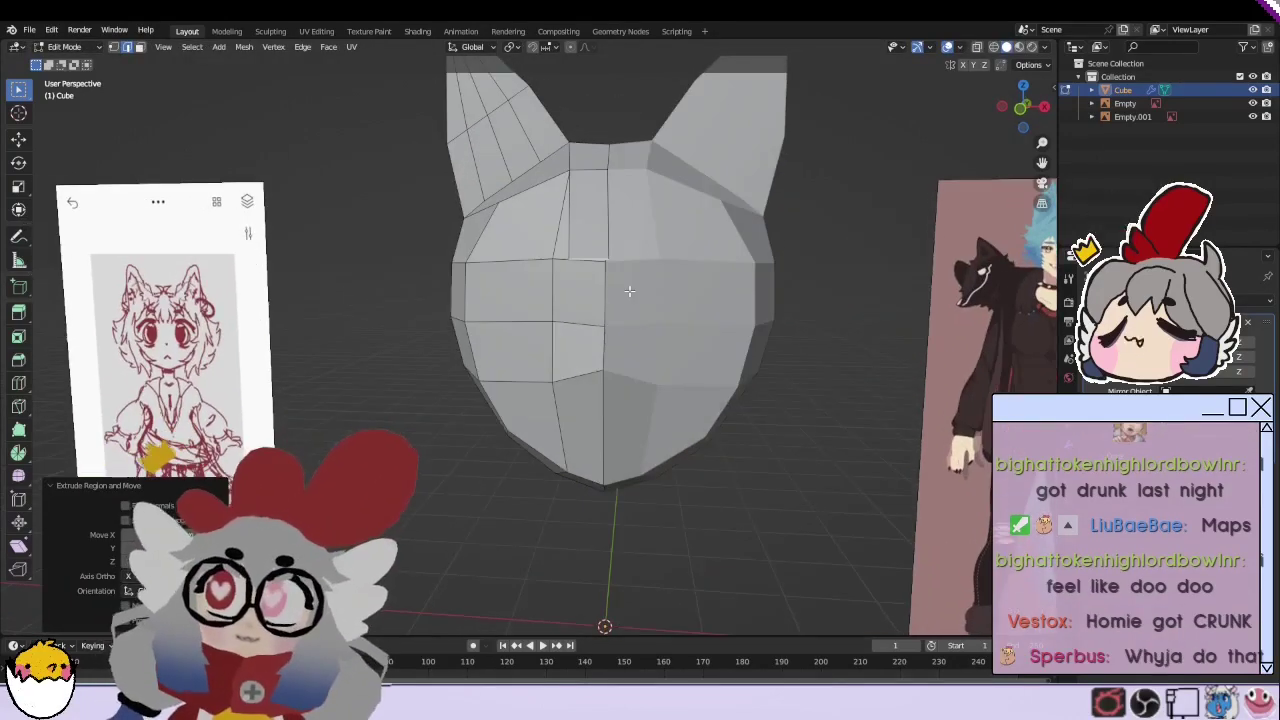
# Step: In vertex select mode, reposition two vertices on the upper face of the head
pyautogui.click(113, 47)
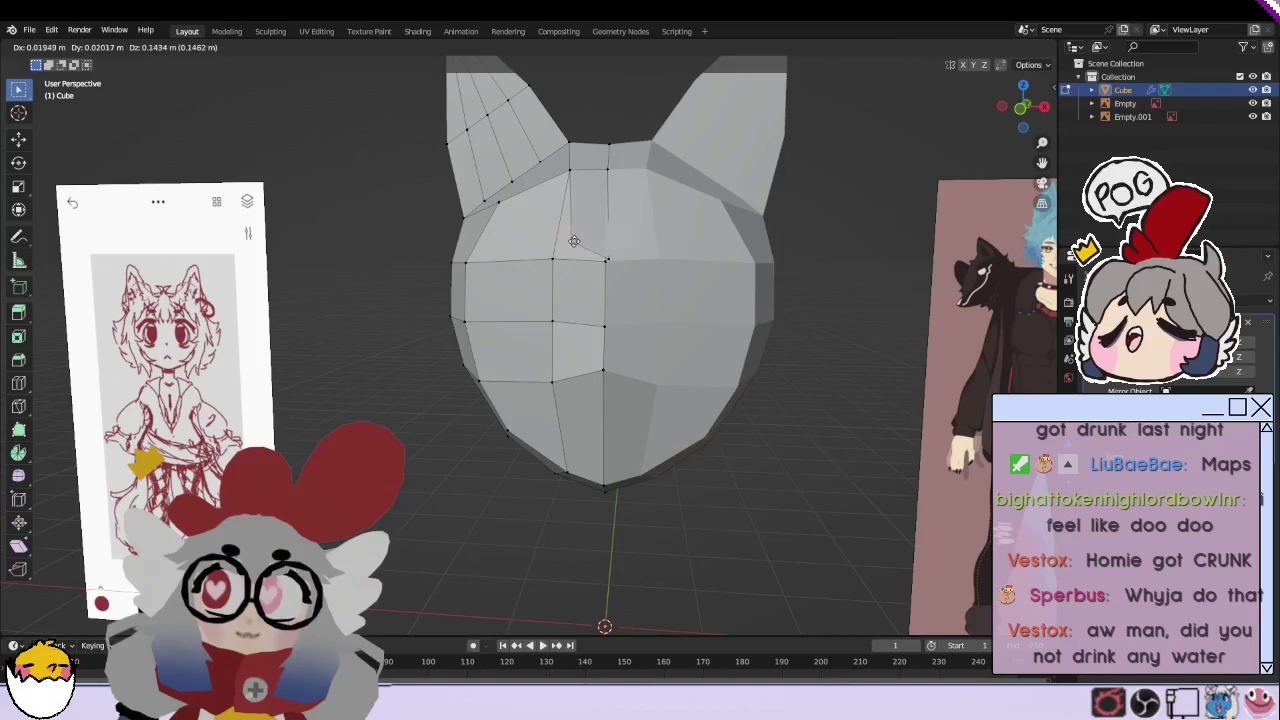
pyautogui.press('g')
pyautogui.click(609, 289)
pyautogui.moveTo(609, 289)
pyautogui.mouseDown(button='middle')
pyautogui.moveTo(535, 255)
pyautogui.moveTo(737, 286)
pyautogui.moveTo(618, 303)
pyautogui.mouseUp(button='middle')
pyautogui.press('g')
pyautogui.click(598, 258)
pyautogui.scroll(3, 618, 303)
# Step: Move another upper-face vertex and the left ear-base vertex to form the diagonal crease
pyautogui.press('g')
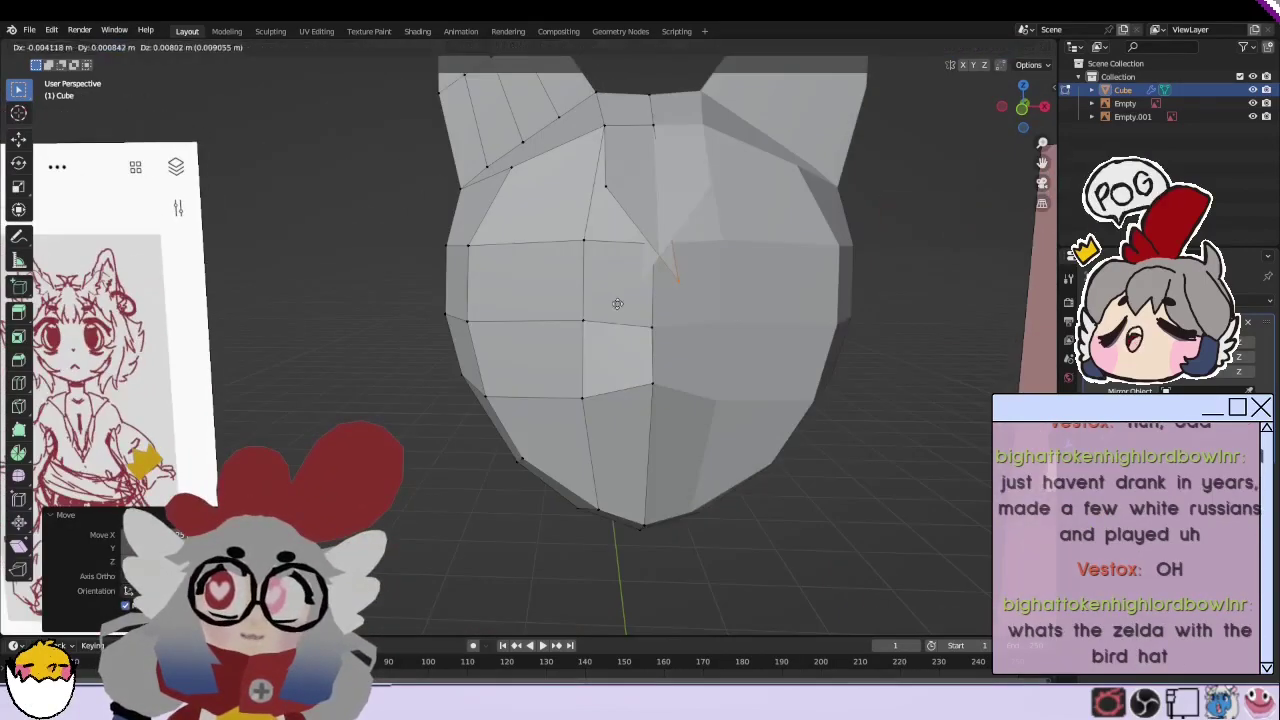
pyautogui.click(640, 280)
pyautogui.click(605, 186)
pyautogui.press('g')
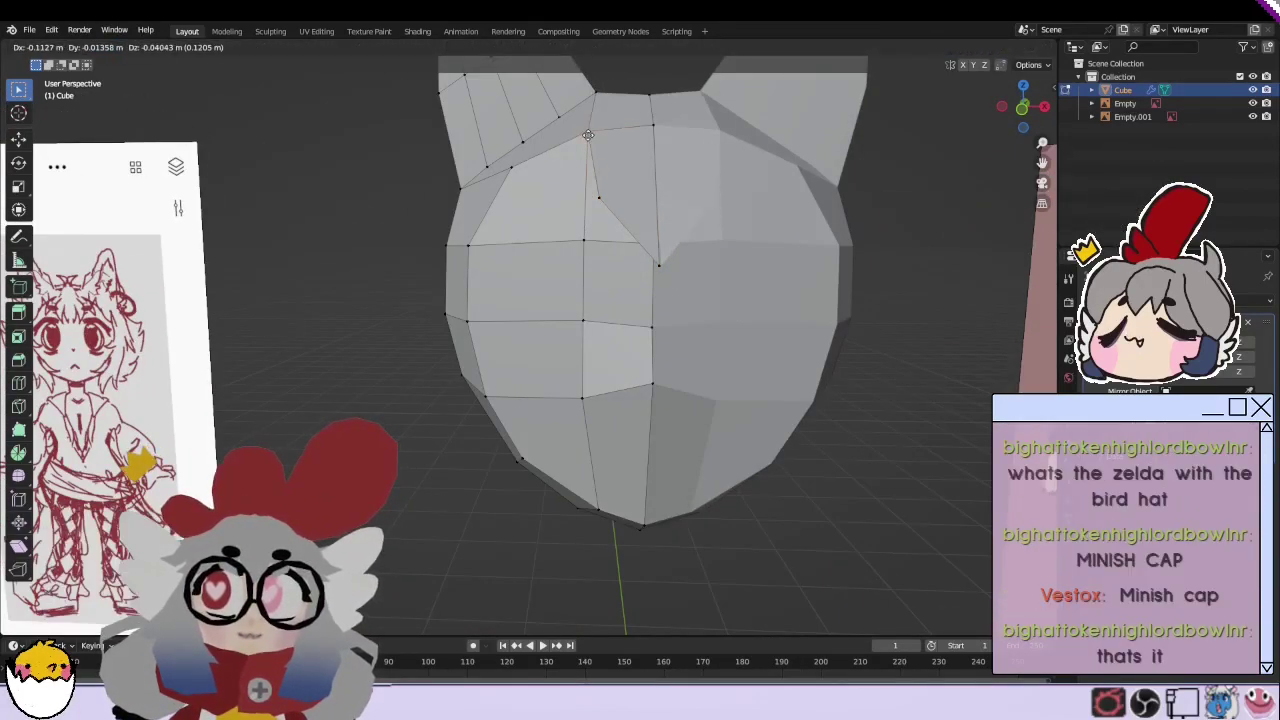
pyautogui.click(588, 135)
pyautogui.press('KP_1')
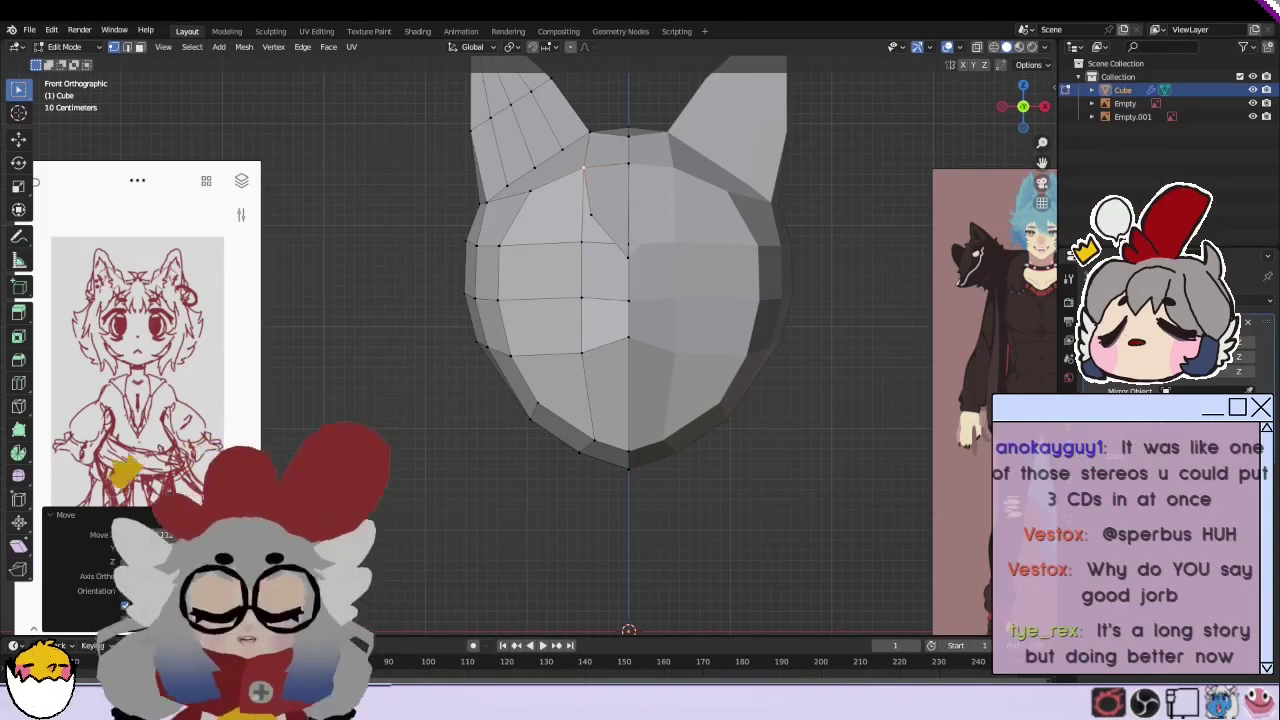
# Step: Box-select the vertices along the head's left side and push them outward about -0.27 m in X
pyautogui.moveTo(620, 260)
pyautogui.mouseDown(button='middle')
pyautogui.moveTo(584, 264)
pyautogui.moveTo(640, 300)
pyautogui.mouseUp(button='middle')
pyautogui.scroll(5, 787, 374)
pyautogui.scroll(2, 787, 374)
pyautogui.scroll(2, 787, 374)
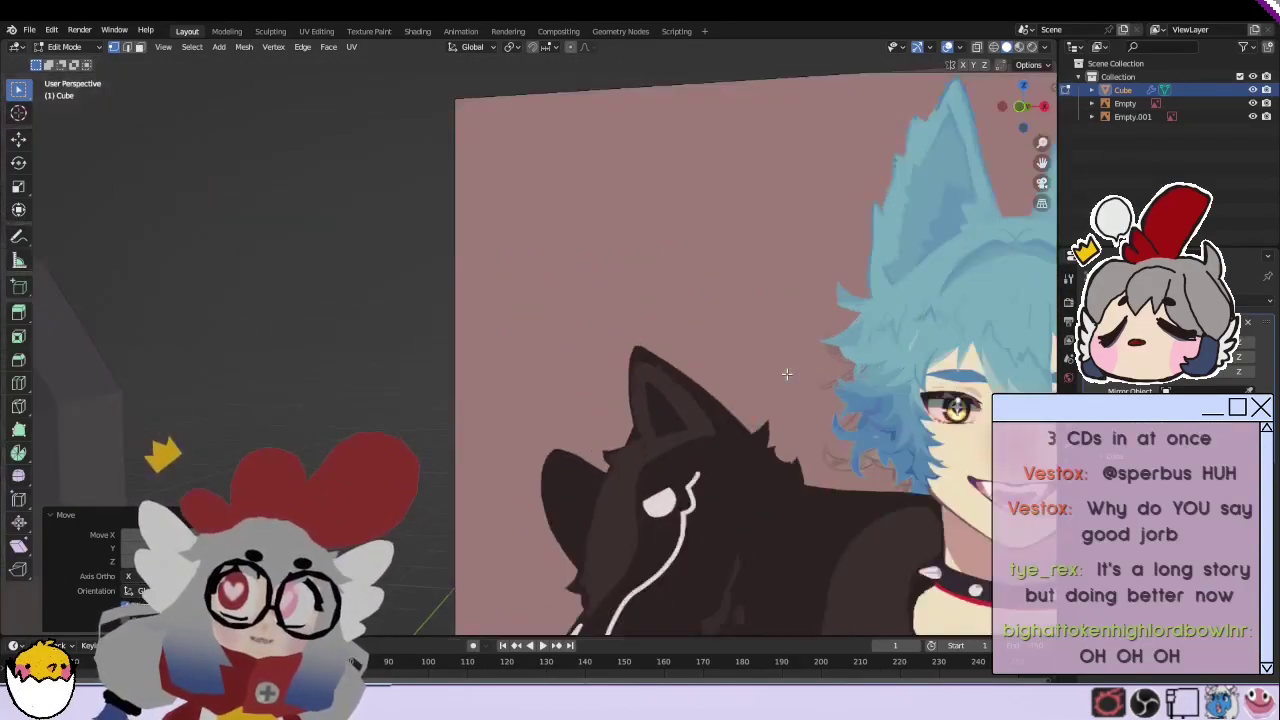
pyautogui.scroll(-2, 787, 374)
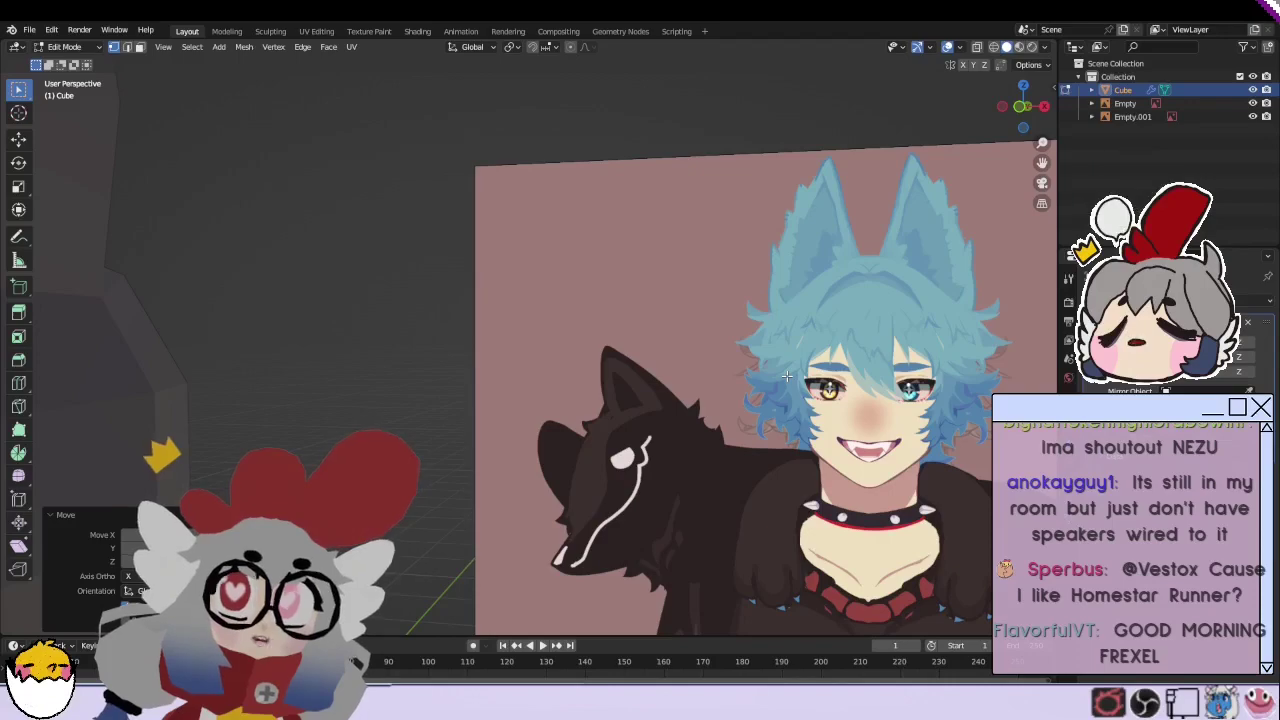
pyautogui.scroll(-5, 787, 374)
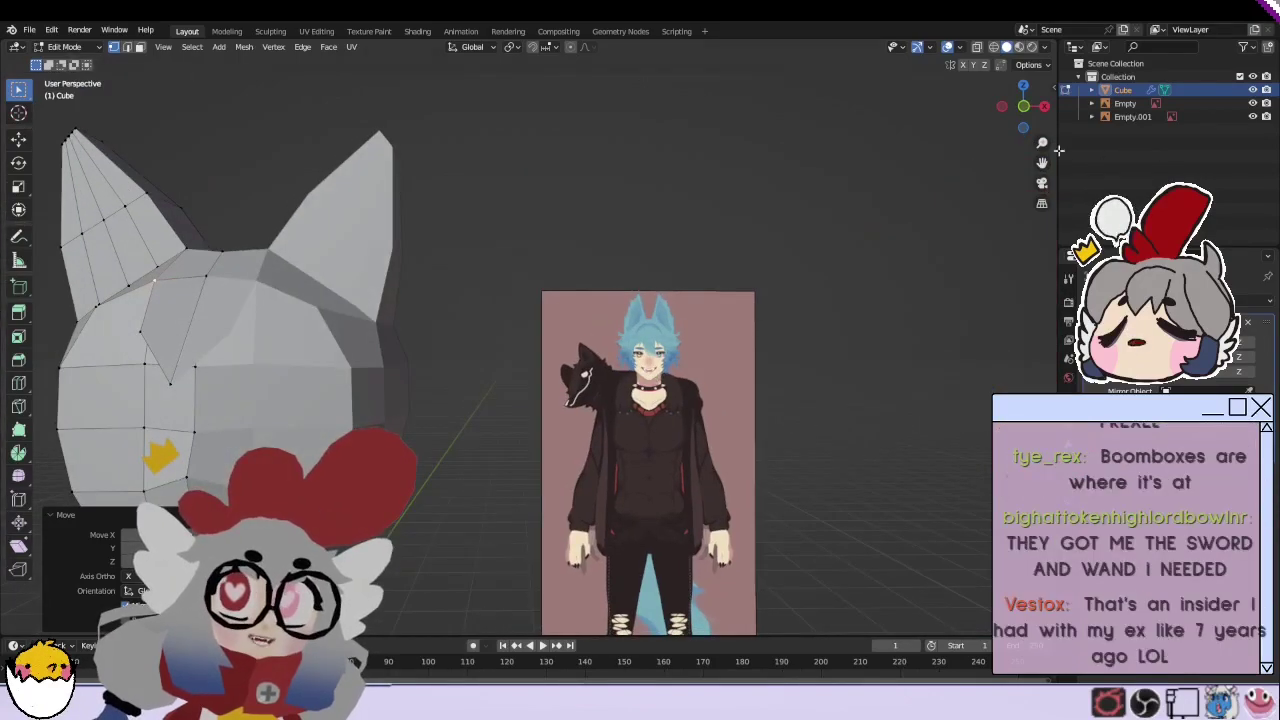
pyautogui.moveTo(787, 374)
pyautogui.mouseDown(button='middle')
pyautogui.moveTo(538, 285)
pyautogui.moveTo(700, 300)
pyautogui.mouseUp(button='middle')
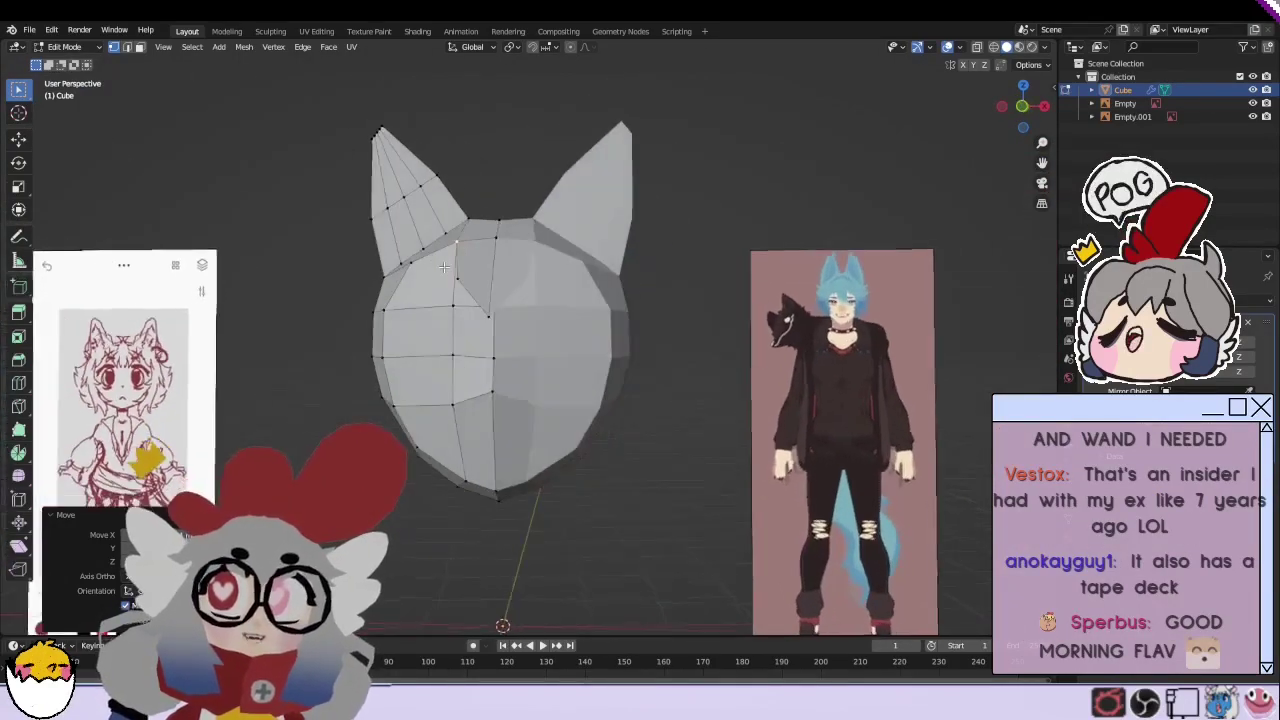
pyautogui.scroll(4, 801, 308)
pyautogui.scroll(-2, 801, 308)
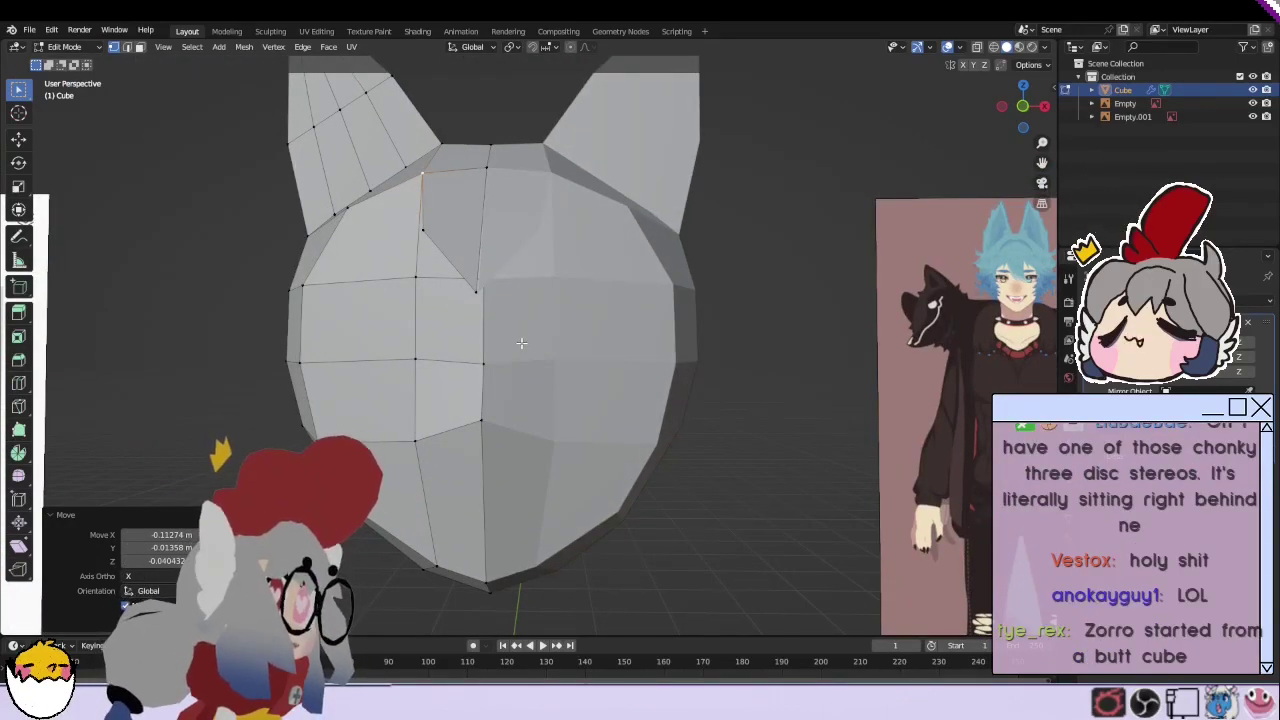
pyautogui.scroll(-3, 521, 343)
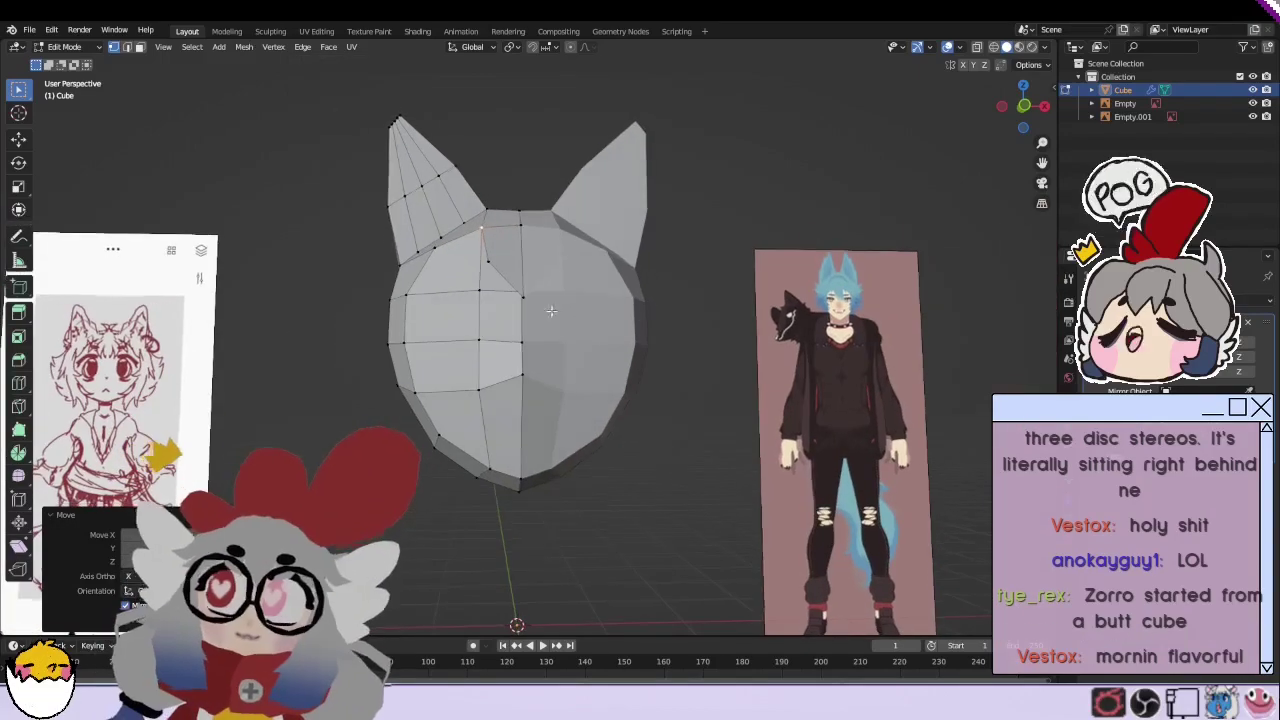
pyautogui.moveTo(398, 278)
pyautogui.mouseDown(button='middle')
pyautogui.moveTo(437, 350)
pyautogui.moveTo(615, 288)
pyautogui.mouseUp(button='middle')
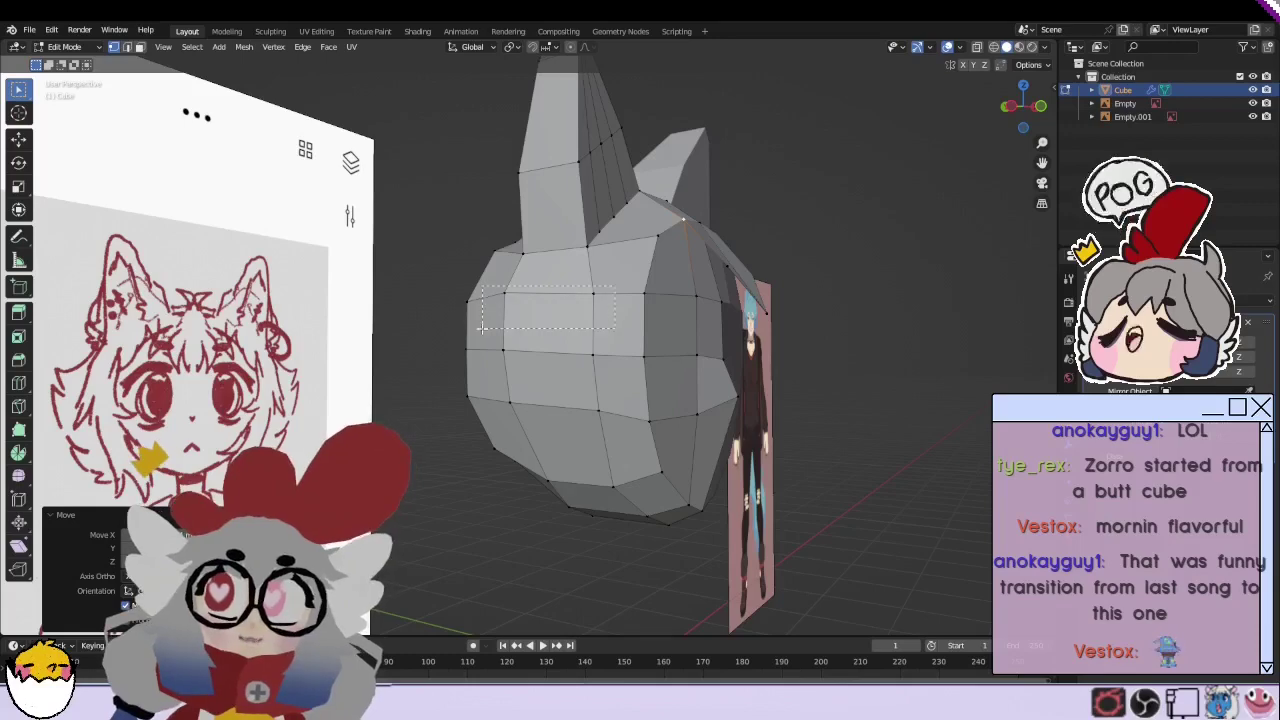
pyautogui.moveTo(615, 288); pyautogui.dragTo(490, 437)
pyautogui.moveTo(490, 437); pyautogui.dragTo(470, 472, button='middle')
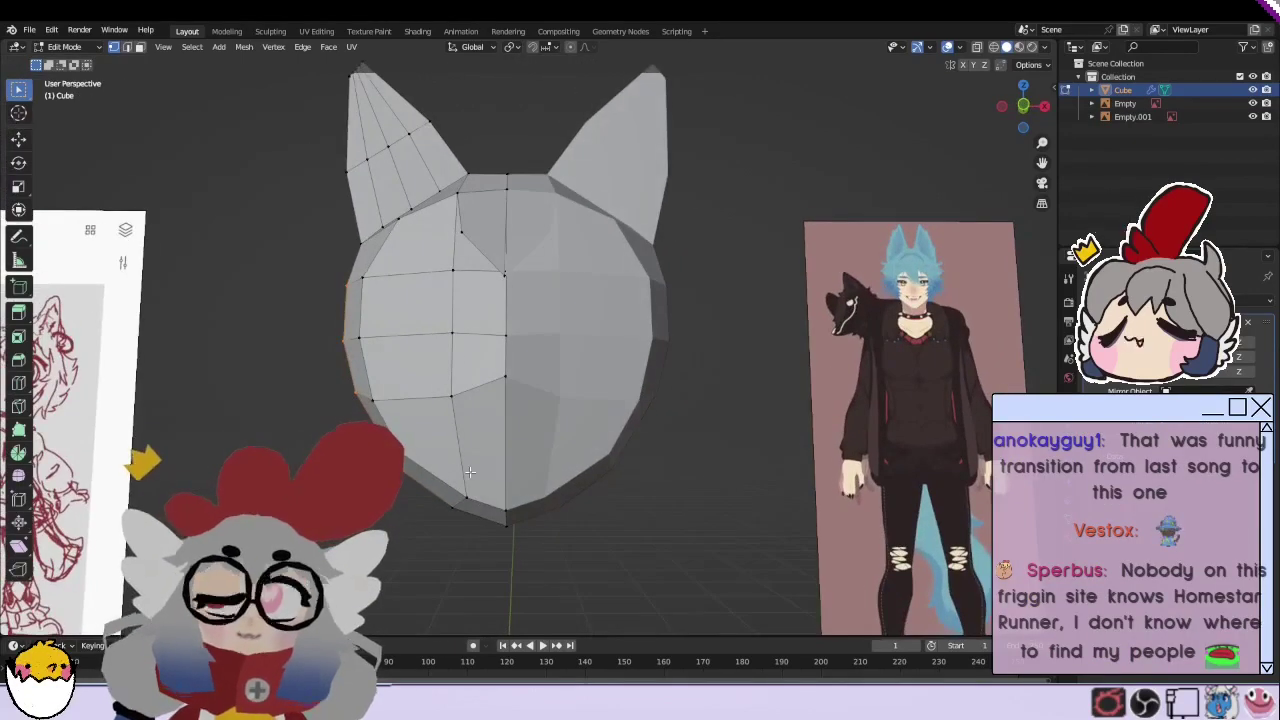
pyautogui.press('g')
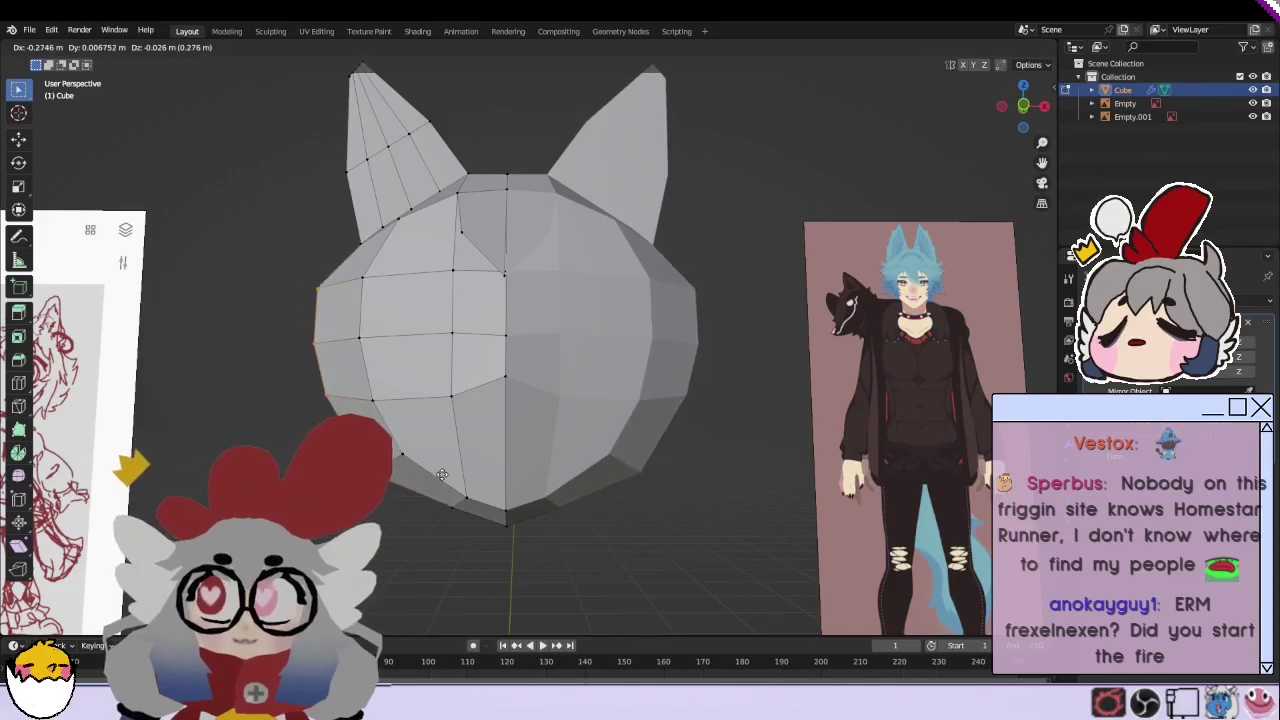
# Step: Confirm the widened cheek, merge the lower-face vertices from the vertex menu, and scale them
pyautogui.click(430, 474)
pyautogui.moveTo(430, 474); pyautogui.dragTo(593, 386, button='middle')
pyautogui.rightClick(593, 386)
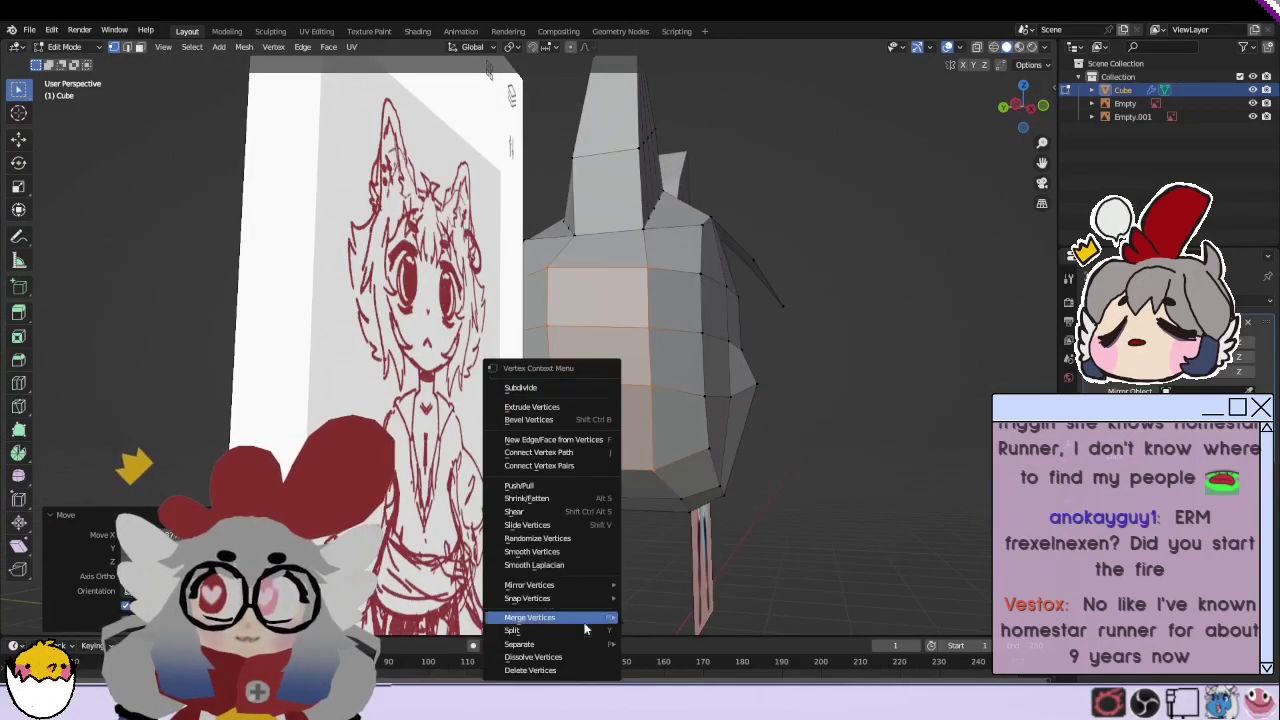
pyautogui.click(586, 620)
pyautogui.moveTo(631, 614)
pyautogui.mouseDown(button='middle')
pyautogui.moveTo(571, 462)
pyautogui.moveTo(590, 445)
pyautogui.mouseUp(button='middle')
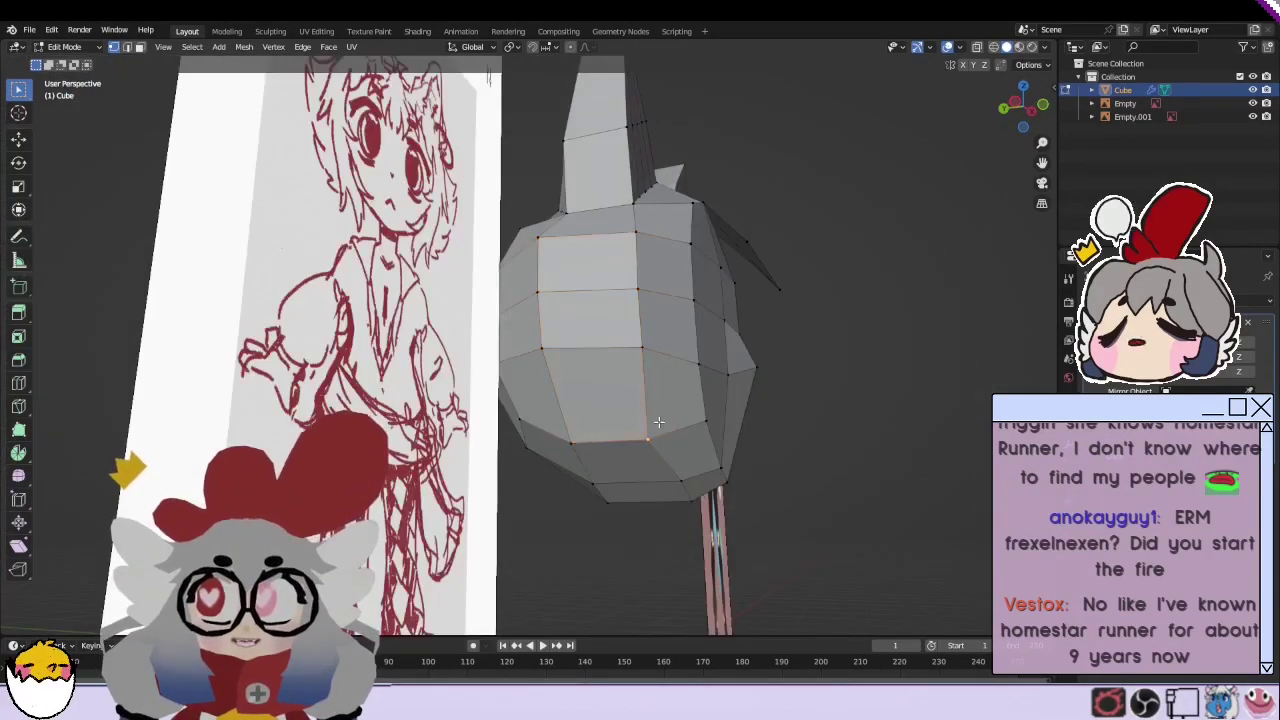
pyautogui.press('s')
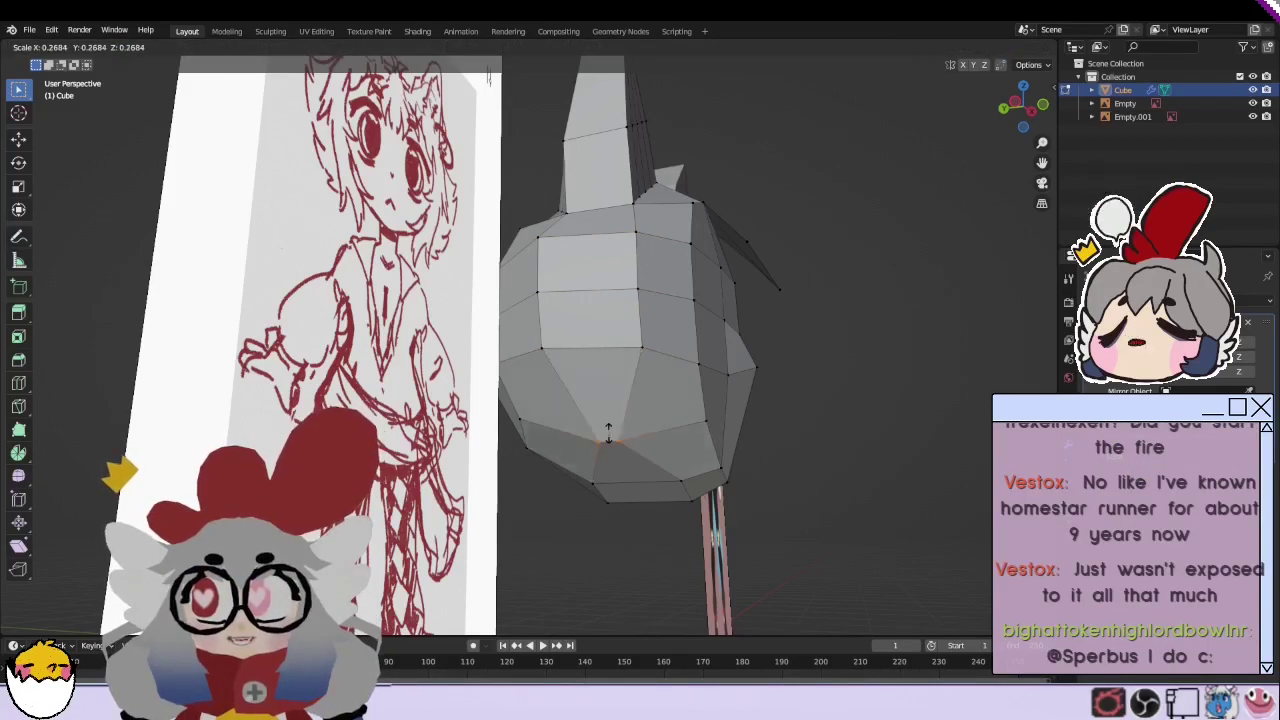
pyautogui.click(607, 432)
# Step: Box-select an edge loop across the head and scale it down to about 0.52
pyautogui.moveTo(646, 284); pyautogui.dragTo(522, 289)
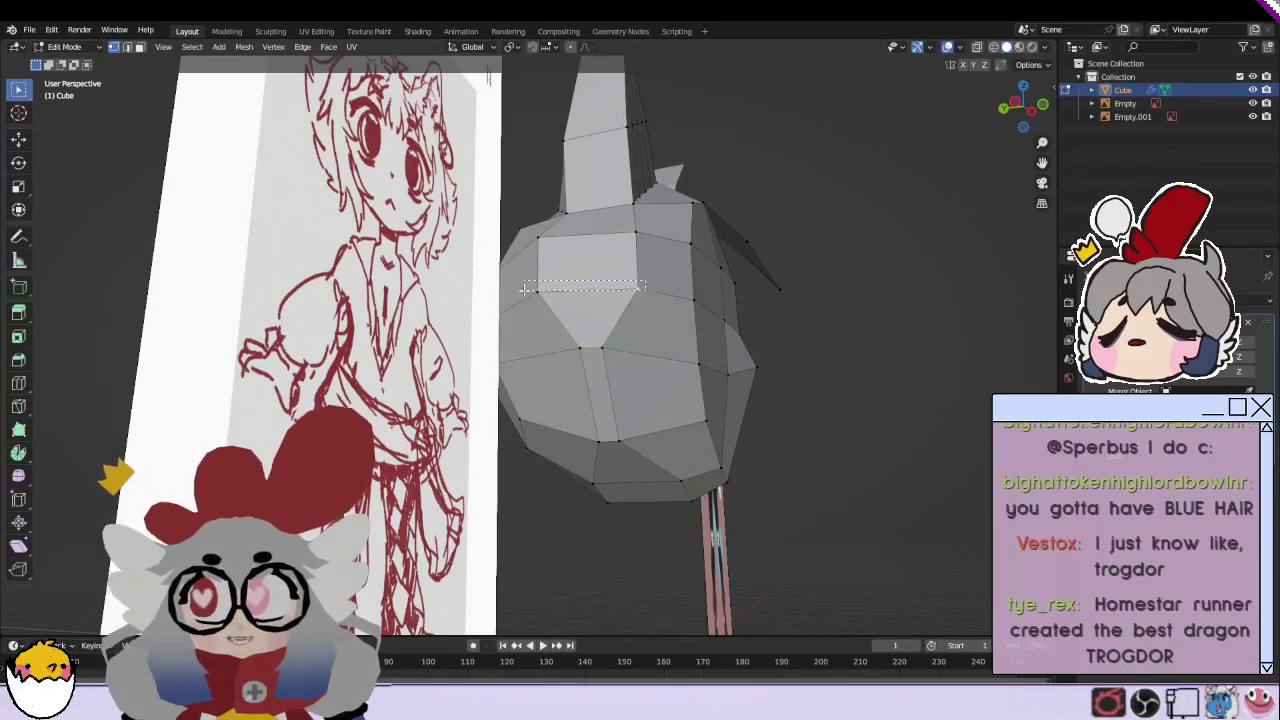
pyautogui.press('s')
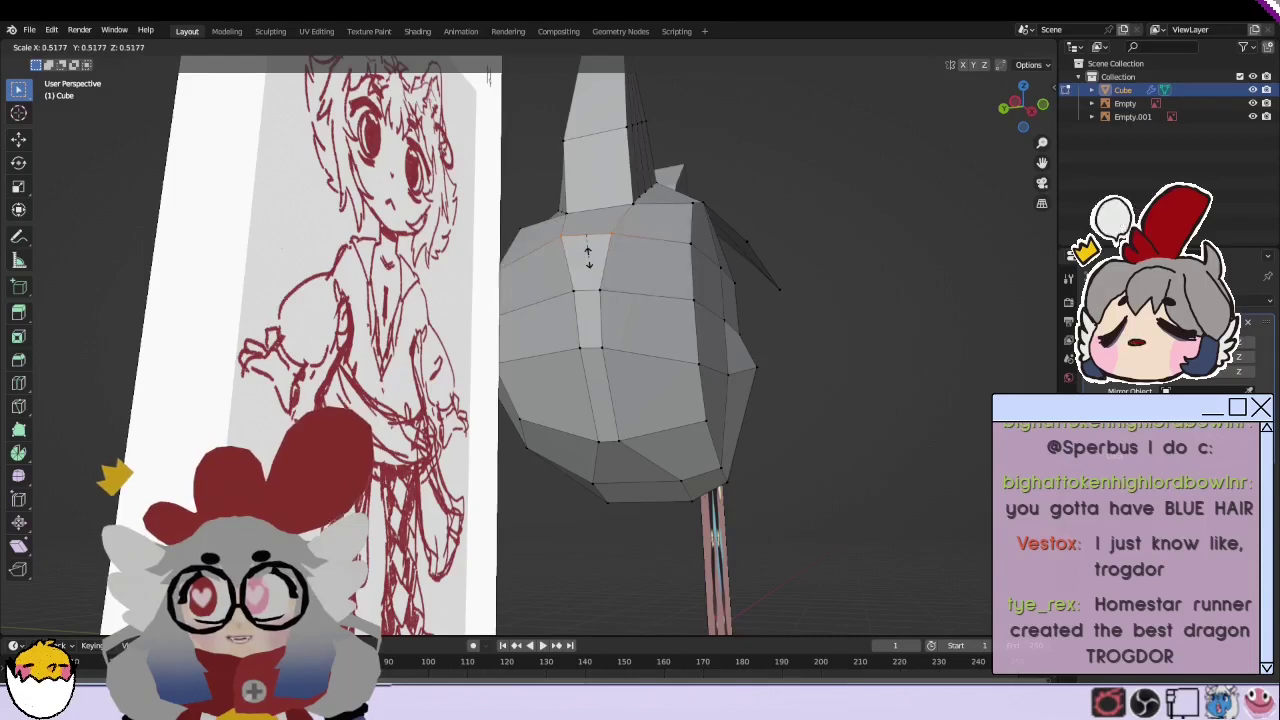
pyautogui.click(588, 255)
pyautogui.moveTo(588, 255); pyautogui.dragTo(441, 433, button='middle')
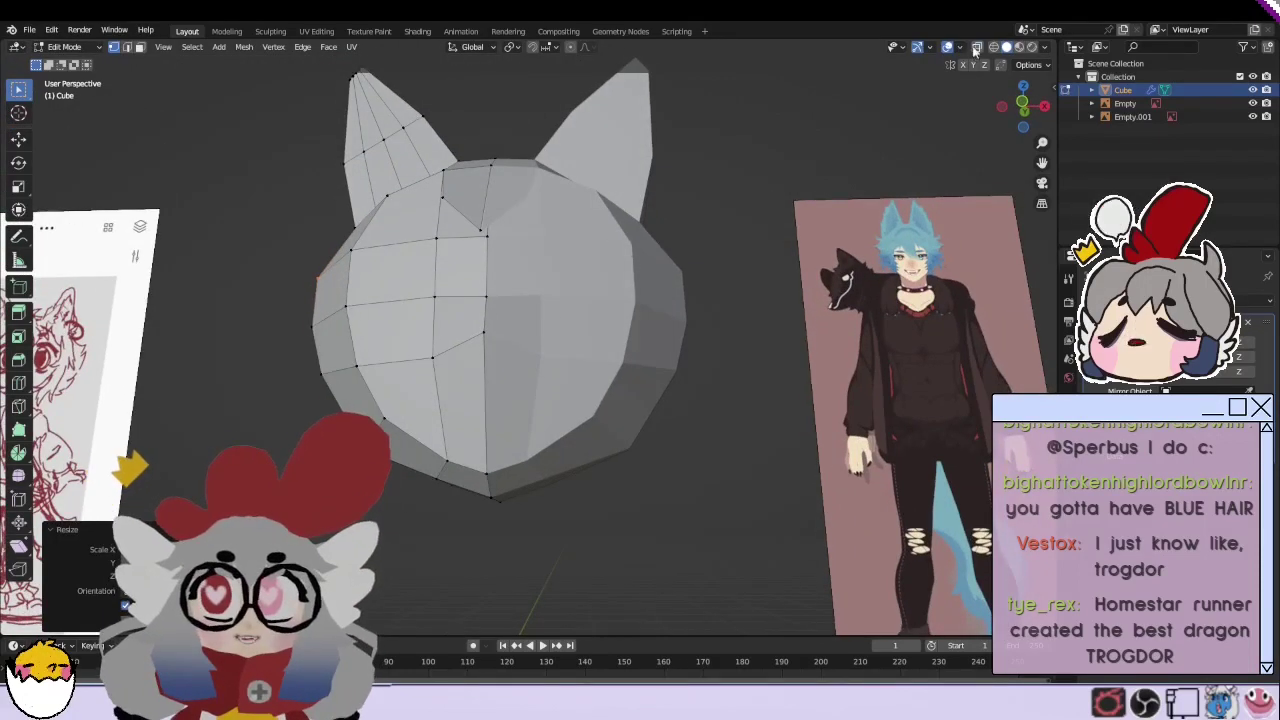
pyautogui.click(975, 48)
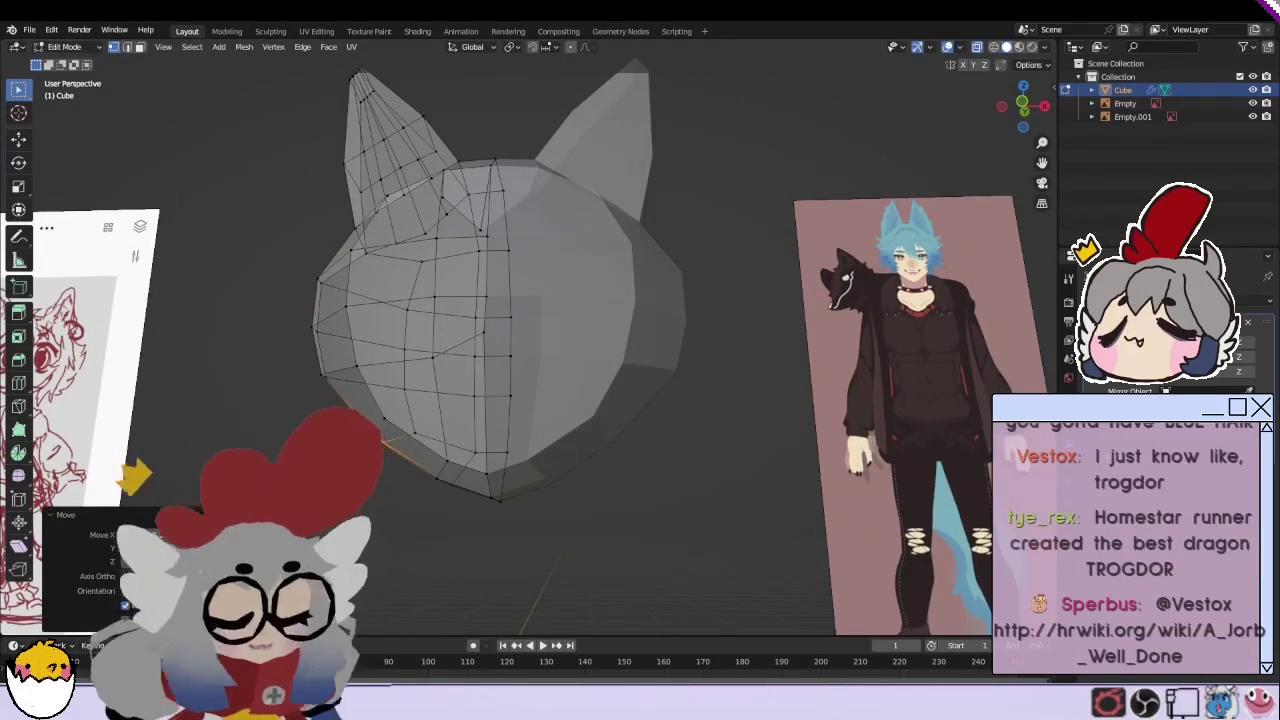
# Step: From the front X-ray view, select an edge on the head's left silhouette
pyautogui.press('KP_1')
pyautogui.scroll(3, 416, 497)
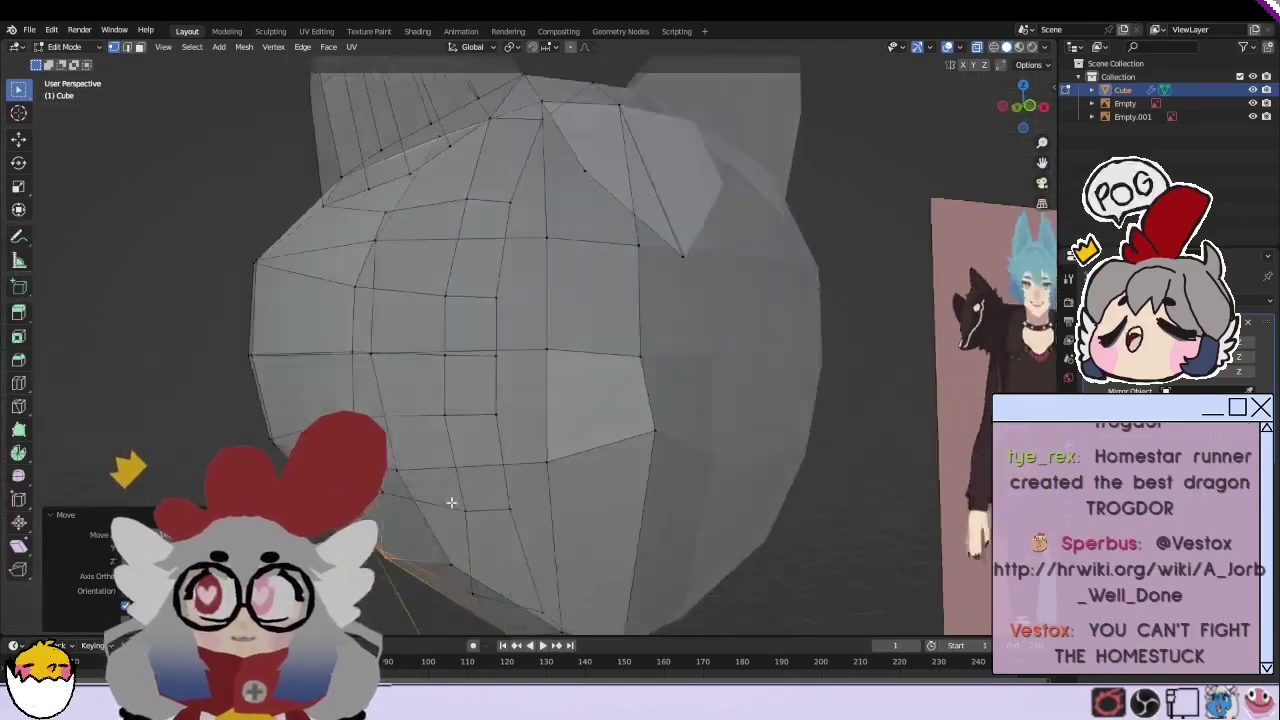
pyautogui.moveTo(400, 480); pyautogui.dragTo(416, 497, button='middle')
pyautogui.click(285, 322)
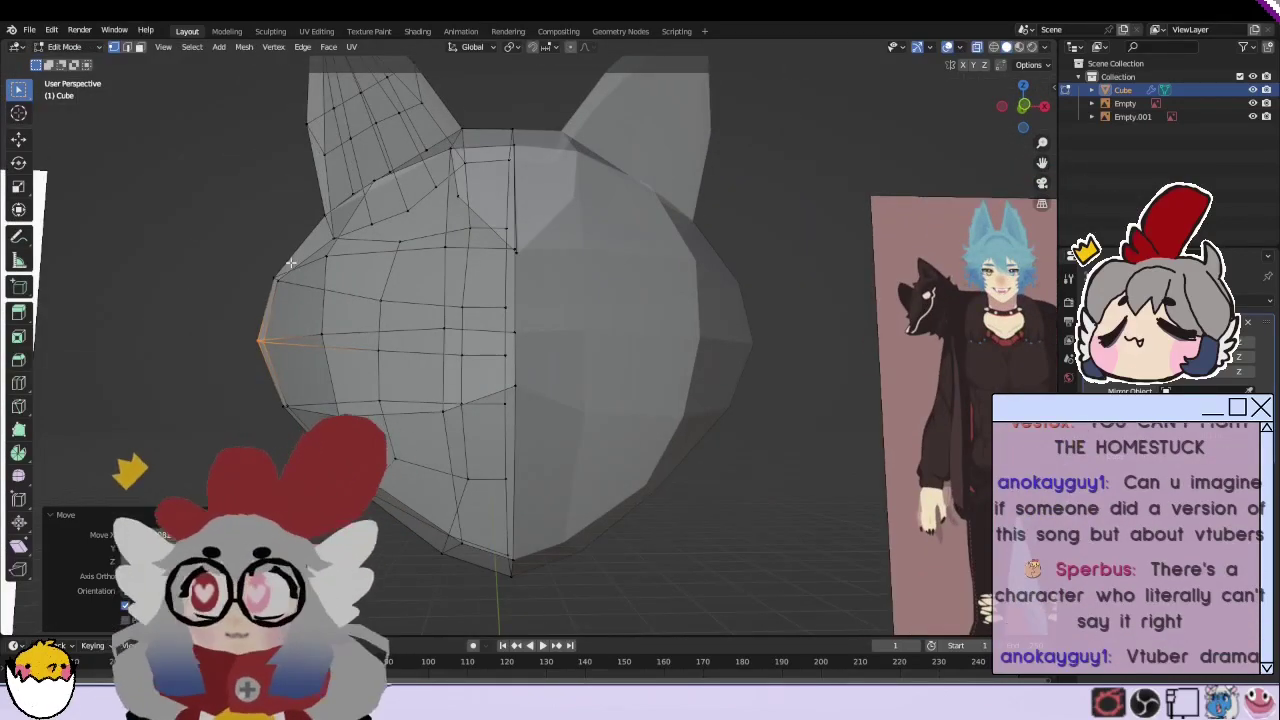
pyautogui.scroll(2, 300, 300)
pyautogui.scroll(-3, 303, 294)
pyautogui.moveTo(303, 294); pyautogui.dragTo(296, 301, button='middle')
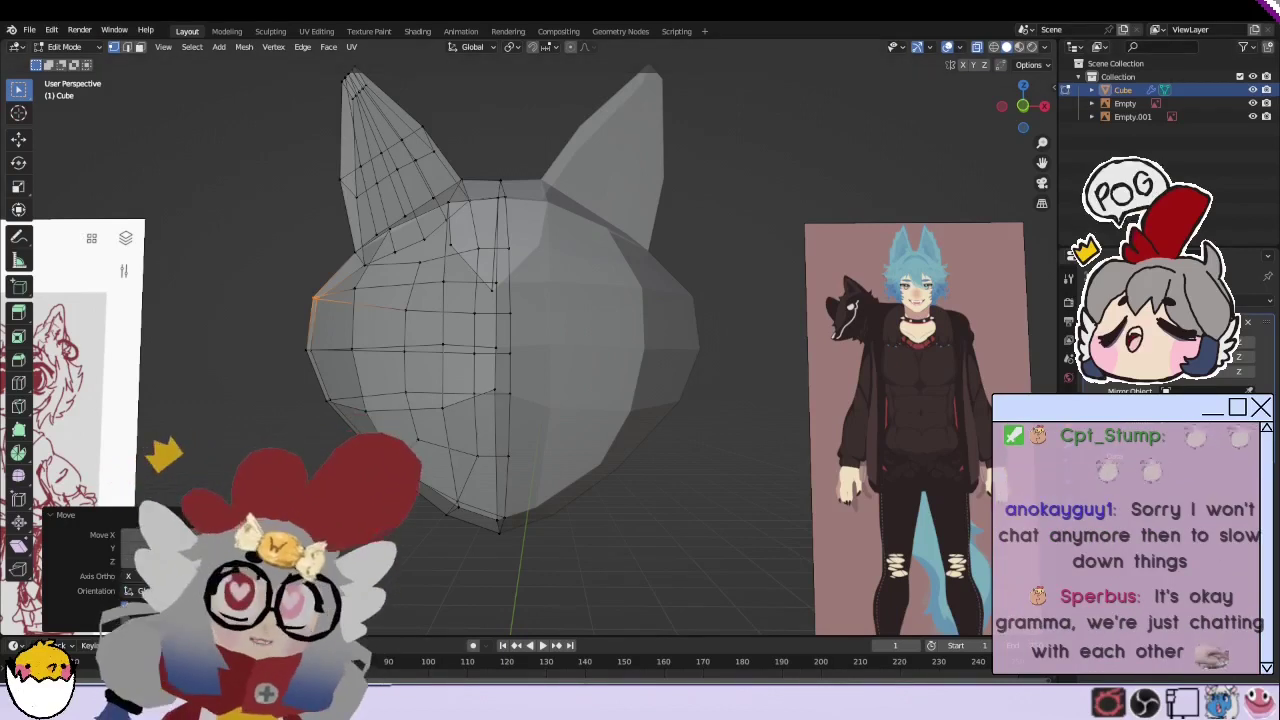
# Step: Move the selected vertices, then box-select side edges and shift them up and left
pyautogui.moveTo(450, 330); pyautogui.dragTo(586, 314, button='middle')
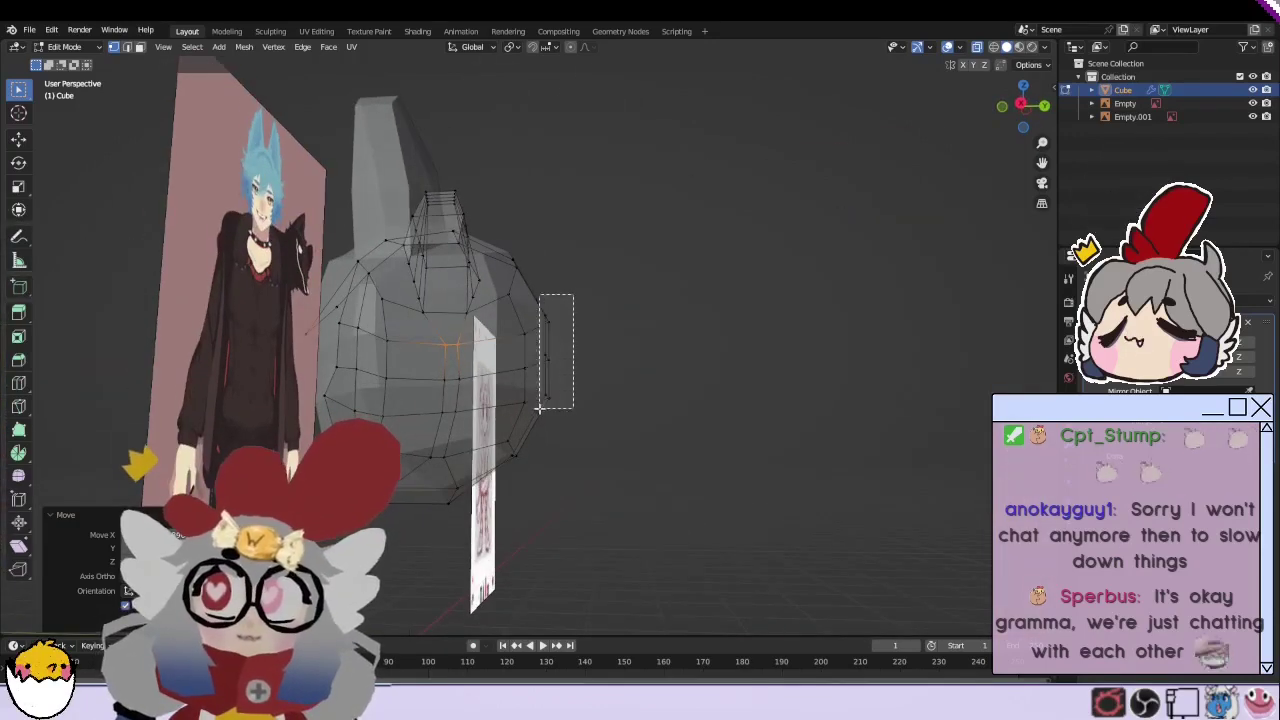
pyautogui.press('g')
pyautogui.click(560, 300)
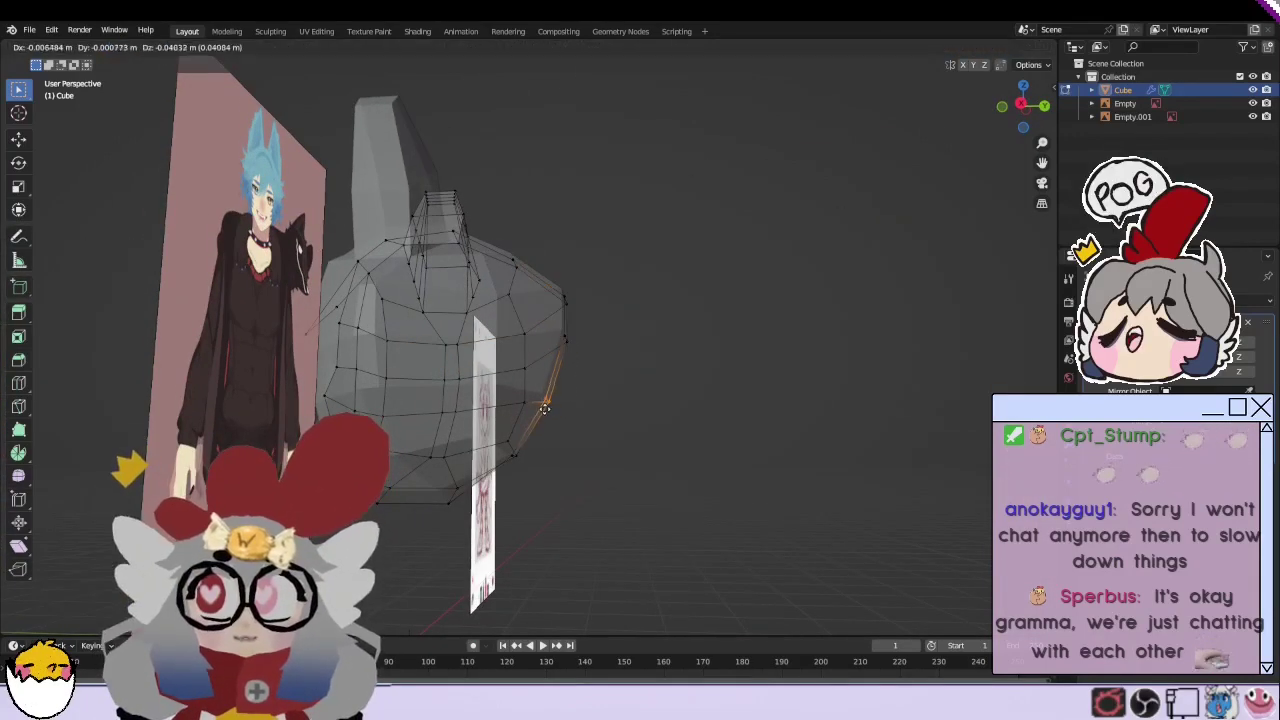
pyautogui.moveTo(578, 290); pyautogui.dragTo(547, 297)
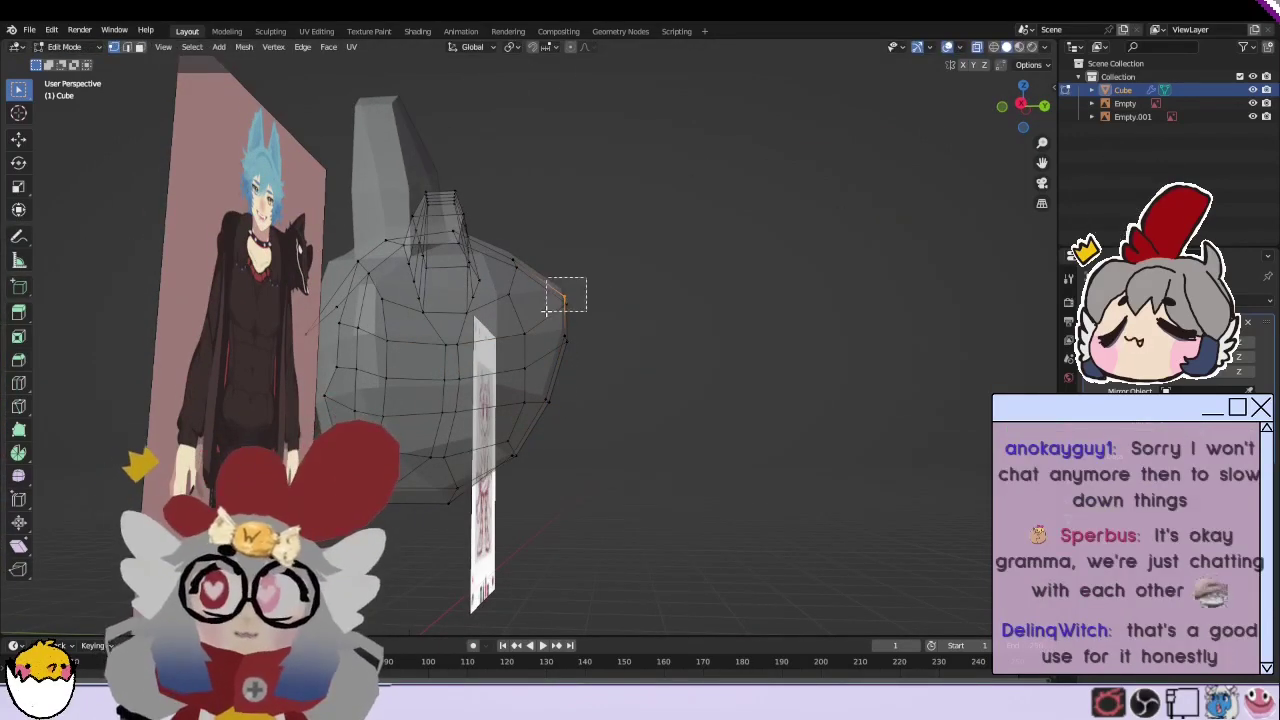
pyautogui.moveTo(563, 294)
pyautogui.mouseDown(button='middle')
pyautogui.moveTo(606, 306)
pyautogui.moveTo(588, 264)
pyautogui.mouseUp(button='middle')
pyautogui.press('g')
pyautogui.click(563, 382)
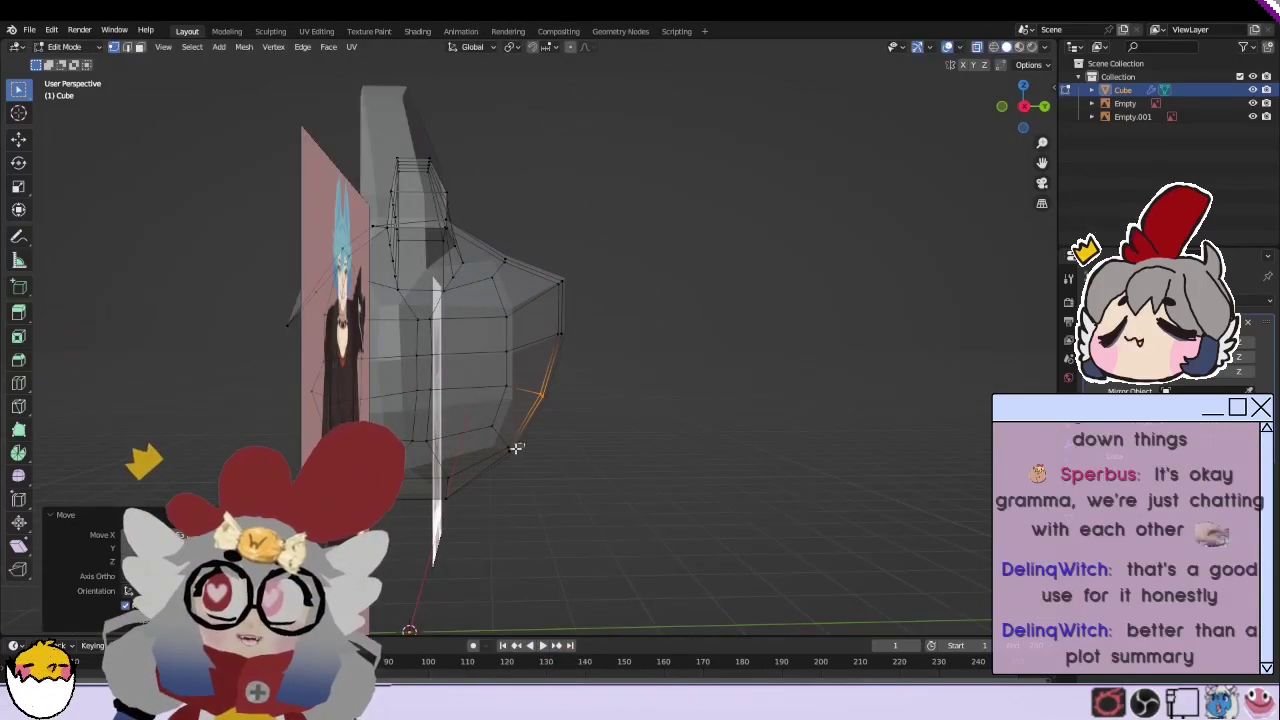
# Step: Select the top centre vertex and nudge it slightly in front orthographic view
pyautogui.moveTo(491, 463)
pyautogui.mouseDown(button='middle')
pyautogui.moveTo(566, 375)
pyautogui.moveTo(440, 443)
pyautogui.moveTo(560, 463)
pyautogui.mouseUp(button='middle')
pyautogui.moveTo(626, 423)
pyautogui.mouseDown(button='middle')
pyautogui.moveTo(543, 277)
pyautogui.moveTo(557, 391)
pyautogui.moveTo(556, 340)
pyautogui.moveTo(748, 423)
pyautogui.moveTo(747, 439)
pyautogui.mouseUp(button='middle')
pyautogui.moveTo(651, 519)
pyautogui.mouseDown(button='middle')
pyautogui.moveTo(883, 517)
pyautogui.moveTo(808, 531)
pyautogui.mouseUp(button='middle')
pyautogui.click(519, 155)
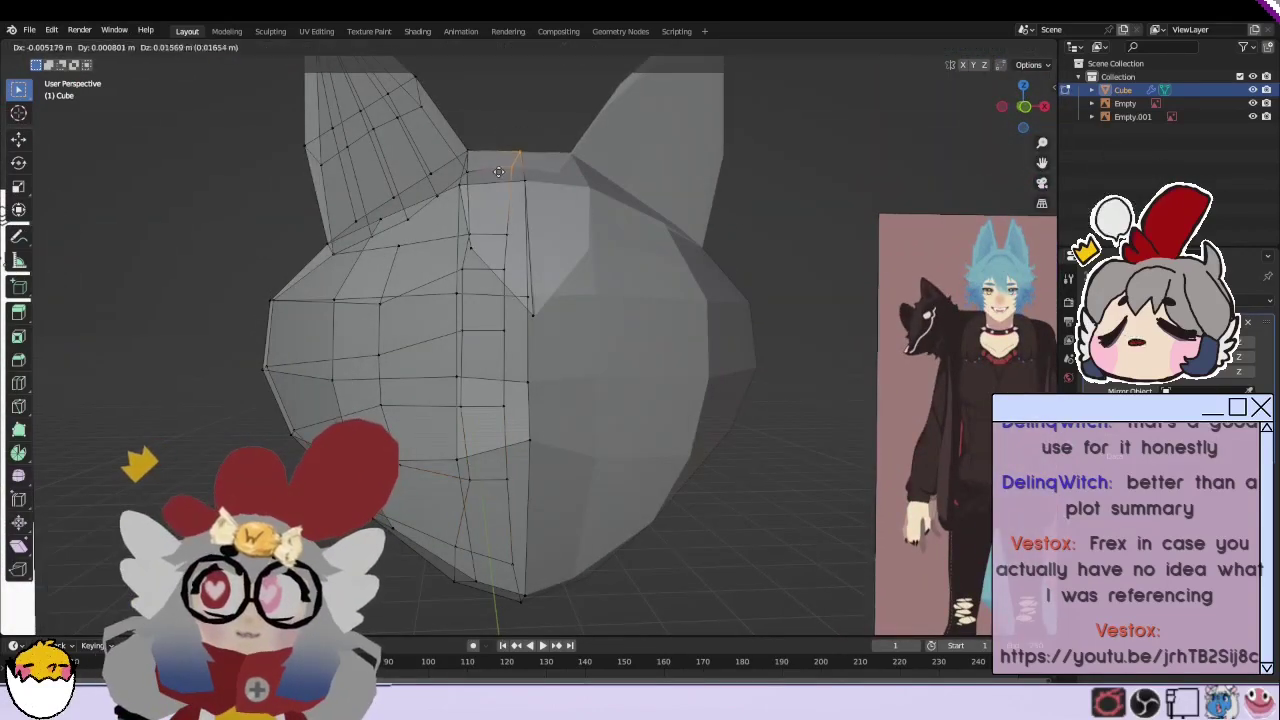
pyautogui.press('KP_1')
pyautogui.press('g')
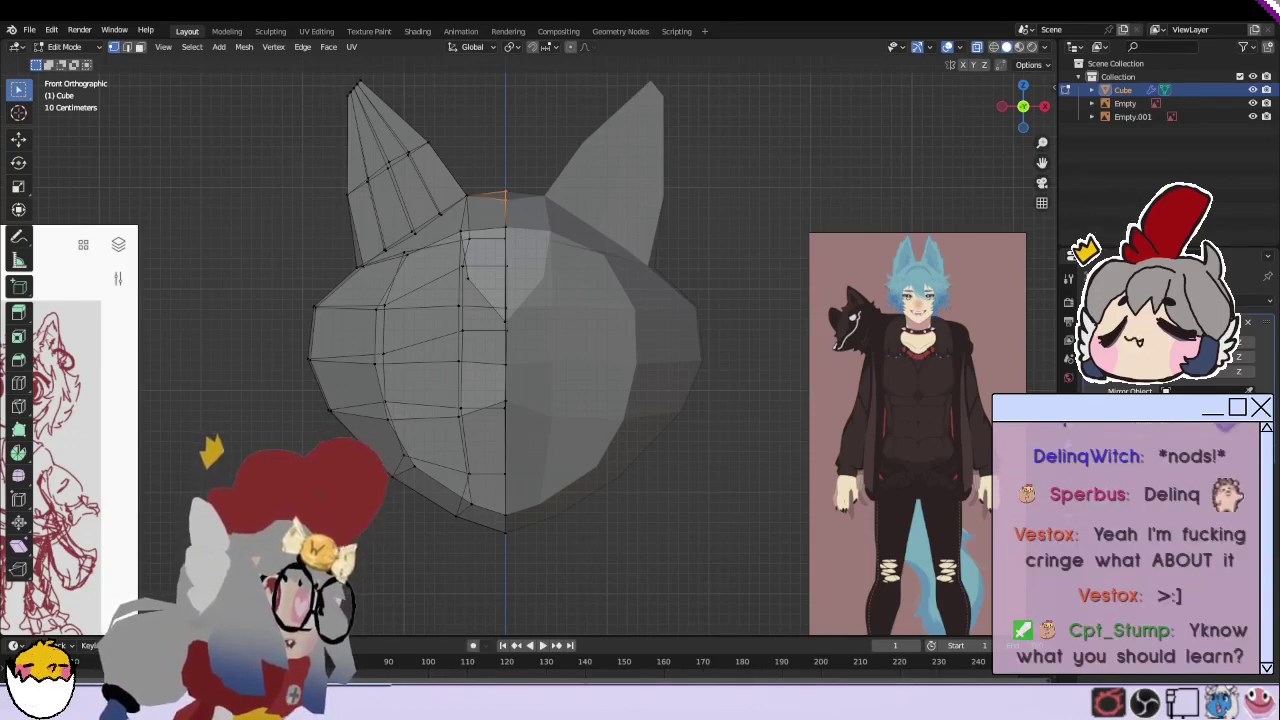
# Step: With X-ray on, shift the selected left-side cheek vertices up and outward
pyautogui.moveTo(586, 211)
pyautogui.mouseDown(button='middle')
pyautogui.moveTo(337, 349)
pyautogui.moveTo(370, 325)
pyautogui.mouseUp(button='middle')
pyautogui.hotkey('alt', 'z')
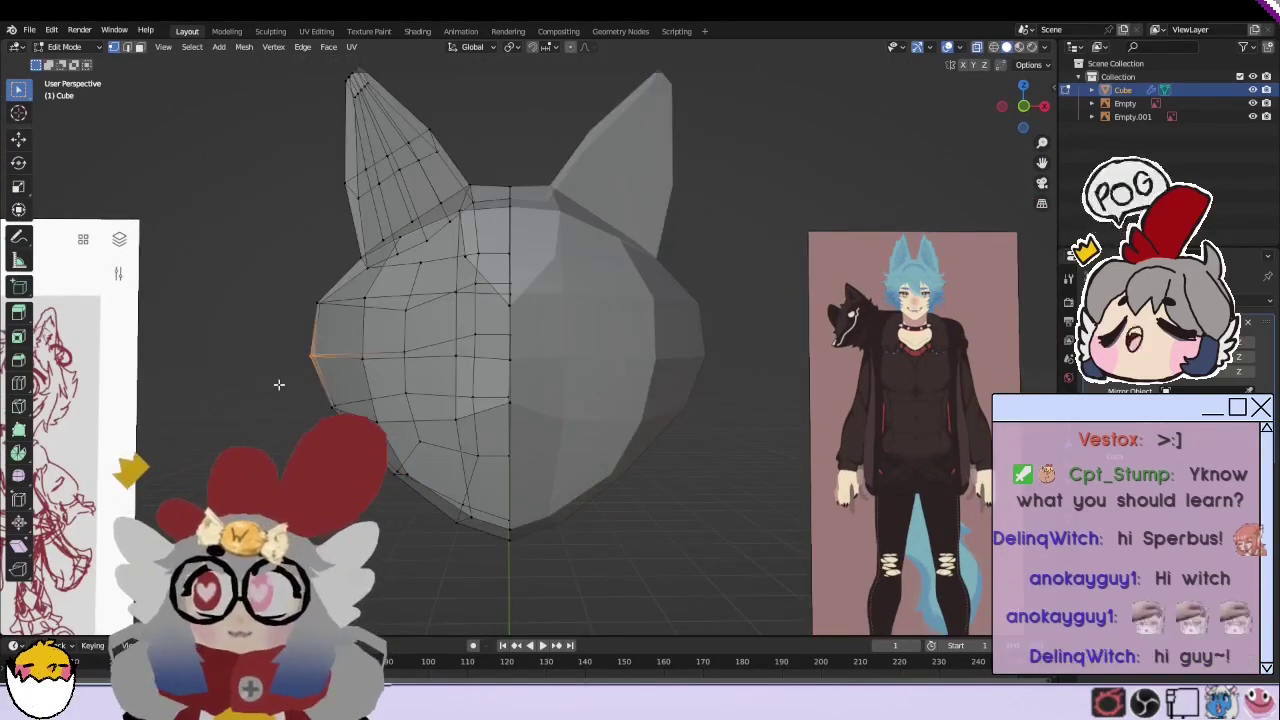
pyautogui.scroll(-3, 278, 384)
pyautogui.scroll(2, 278, 384)
pyautogui.press('g')
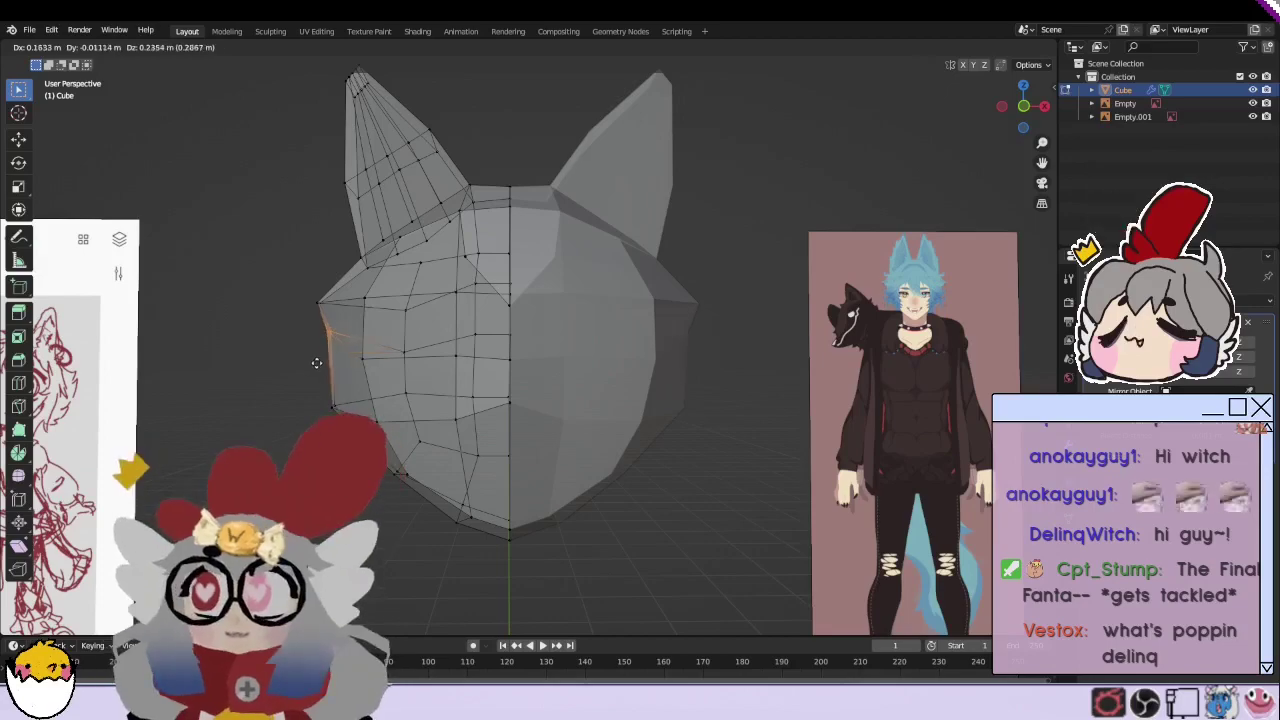
pyautogui.click(303, 407)
pyautogui.moveTo(303, 407)
pyautogui.mouseDown(button='middle')
pyautogui.moveTo(568, 427)
pyautogui.moveTo(630, 479)
pyautogui.mouseUp(button='middle')
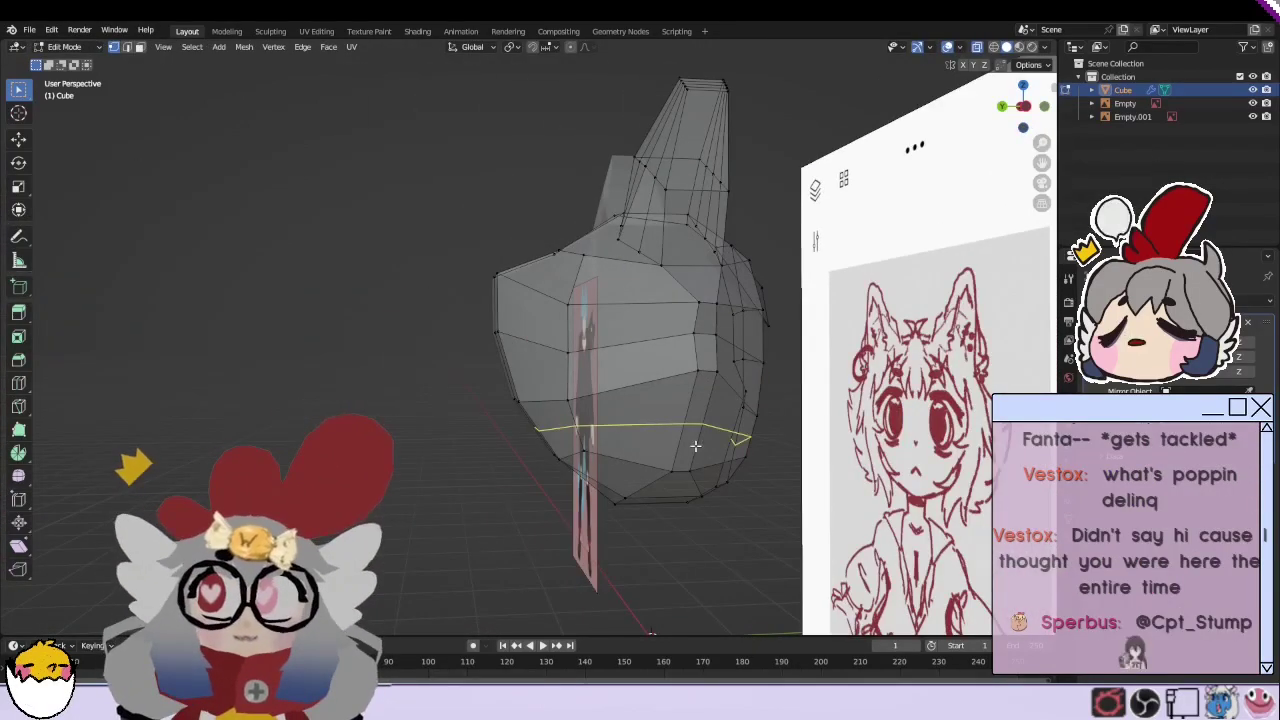
# Step: Adjust those cheek vertices again in front view and return the head to solid shading
pyautogui.press('KP_1')
pyautogui.press('g')
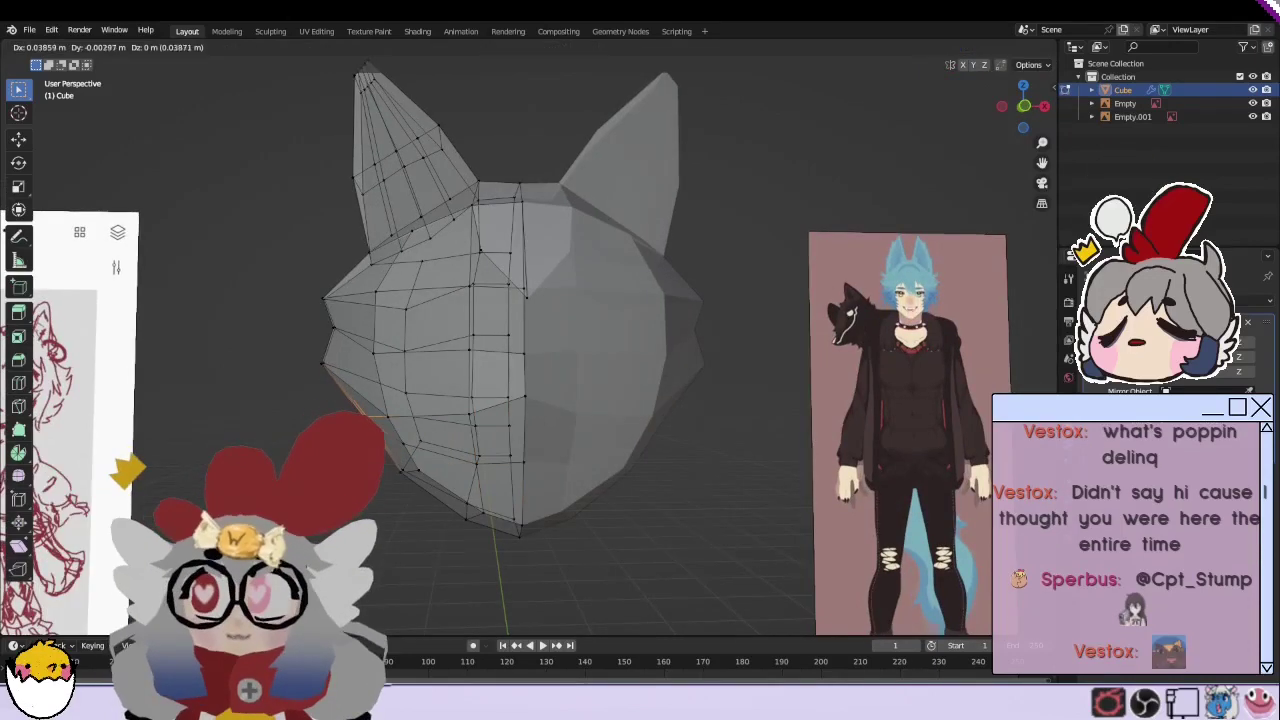
pyautogui.press('Return')
pyautogui.scroll(-2, 510, 330)
pyautogui.scroll(1, 520, 330)
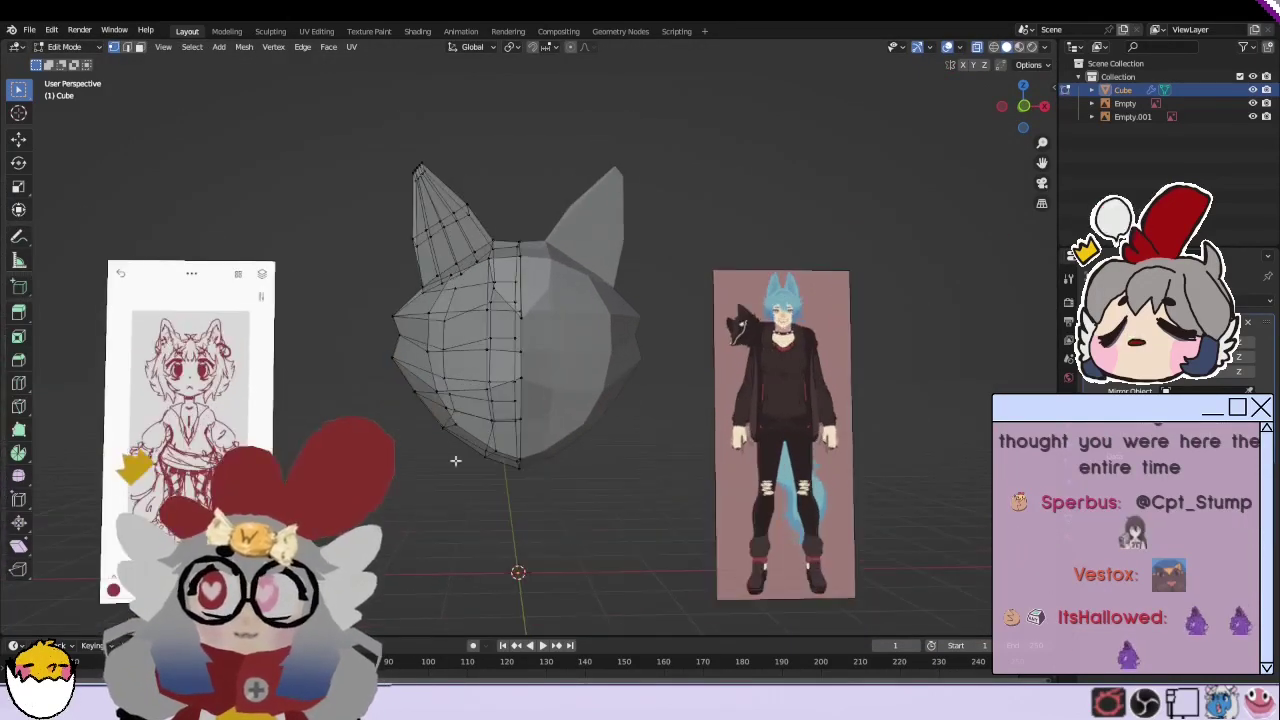
pyautogui.hotkey('alt', 'z')
# Step: In edge select mode, select edges near the left ear base and drag them to a new spot
pyautogui.press('2')
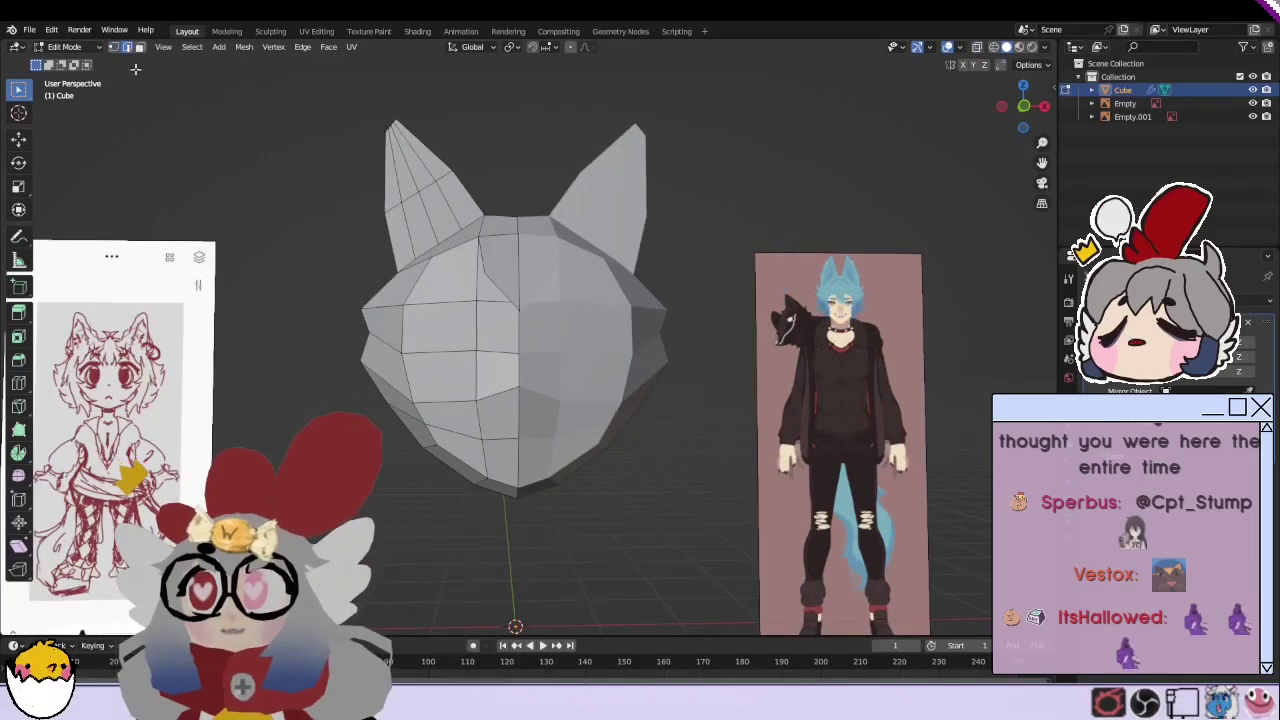
pyautogui.click(64, 47)
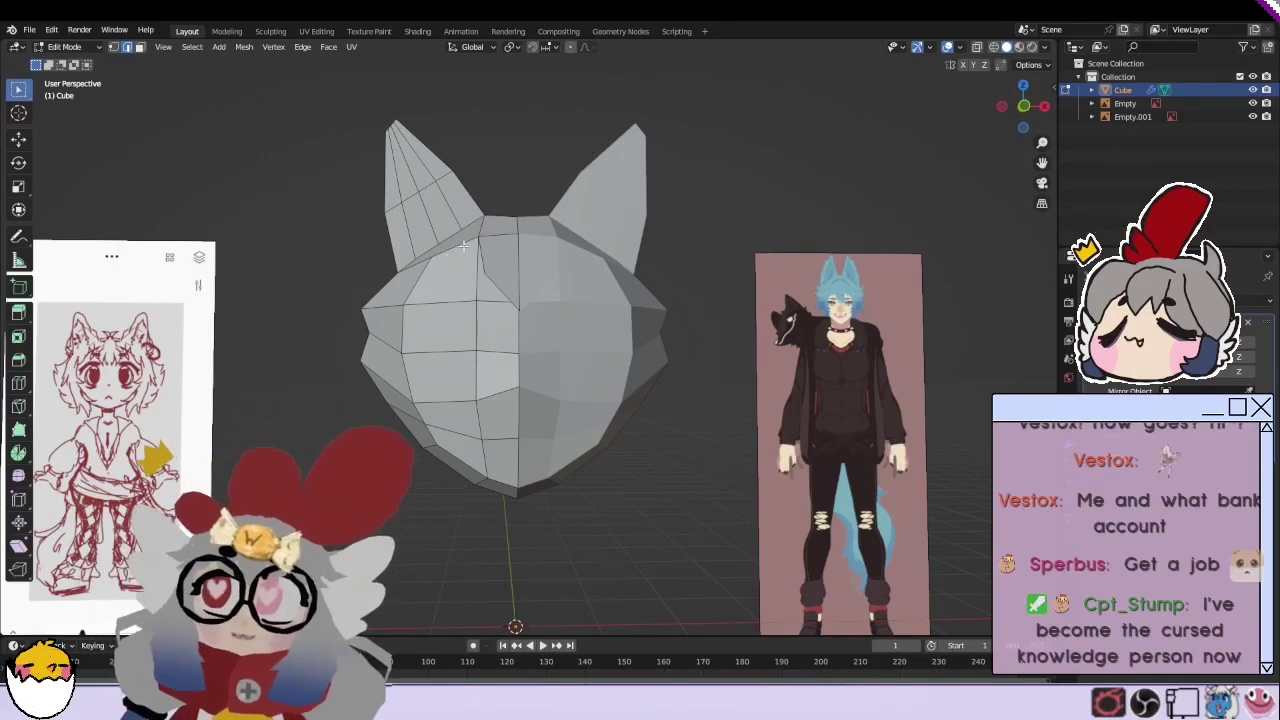
pyautogui.moveTo(447, 257); pyautogui.dragTo(437, 260)
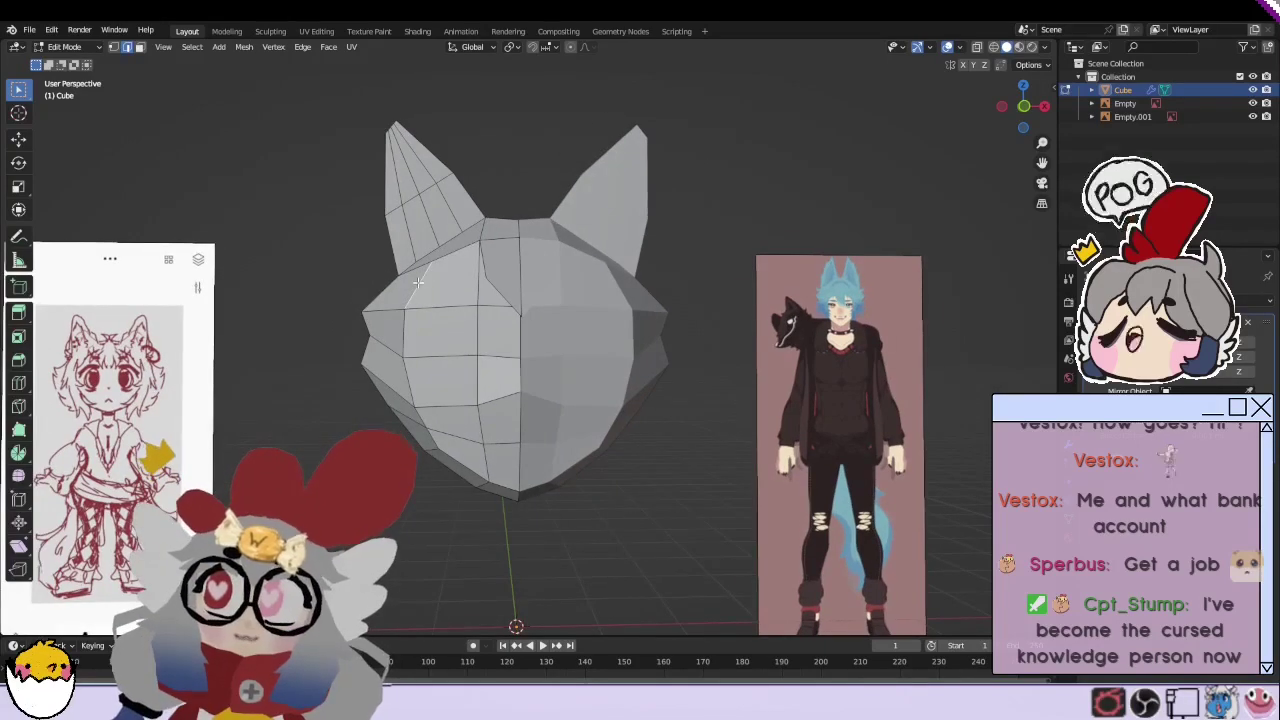
pyautogui.press('g')
pyautogui.moveTo(418, 283); pyautogui.dragTo(848, 364, button='middle')
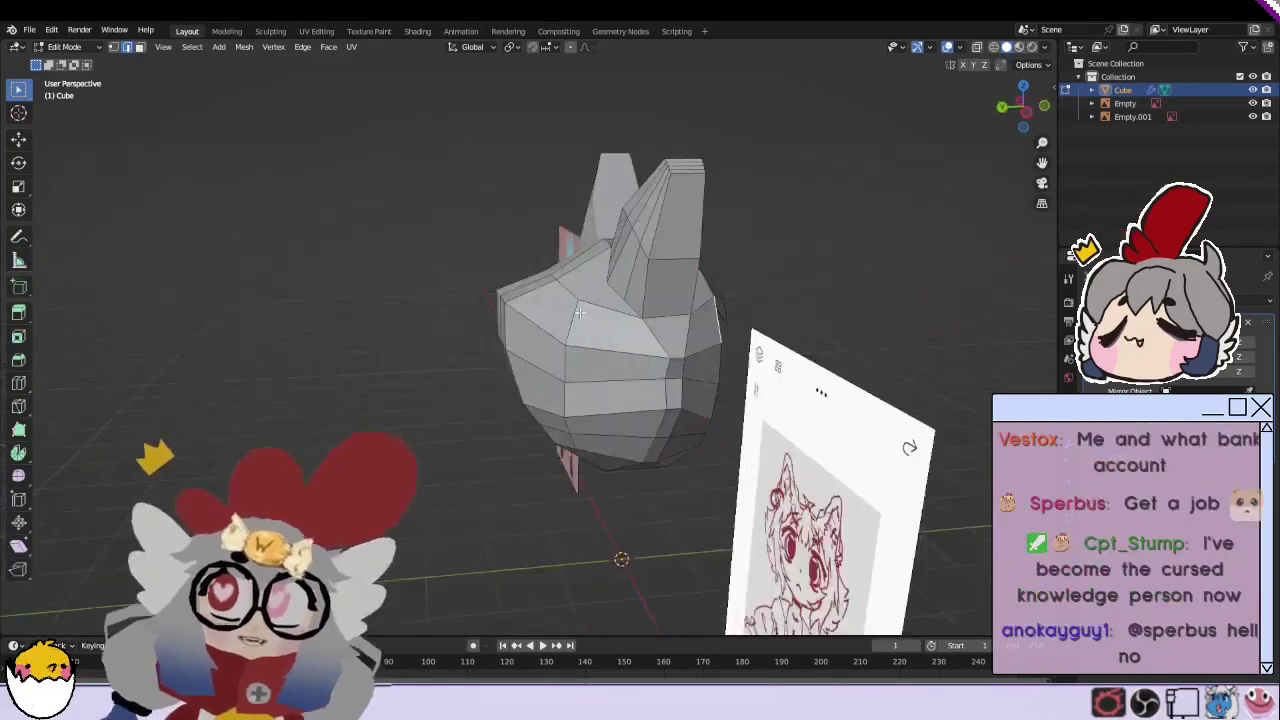
pyautogui.click(862, 400)
# Step: Pull the selected side edges down toward the lower cheek
pyautogui.moveTo(877, 440)
pyautogui.mouseDown(button='middle')
pyautogui.moveTo(871, 389)
pyautogui.moveTo(780, 480)
pyautogui.moveTo(629, 497)
pyautogui.mouseUp(button='middle')
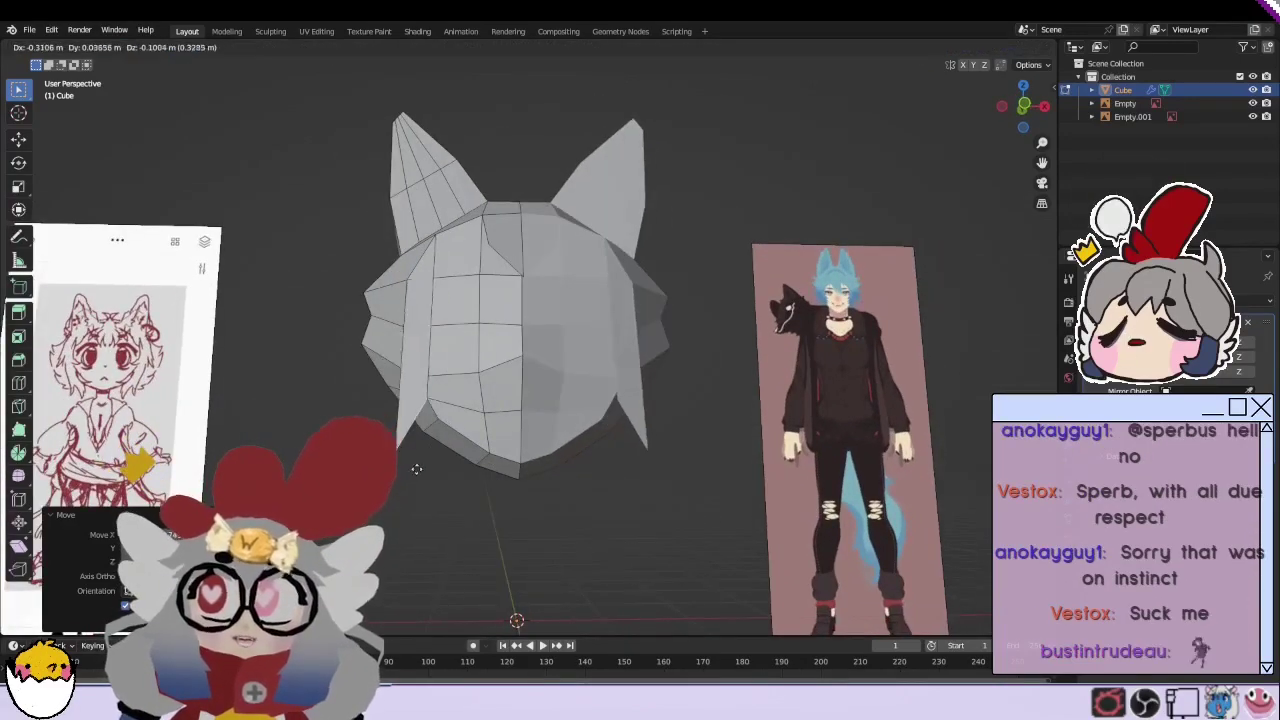
pyautogui.press('g')
pyautogui.click(404, 489)
pyautogui.moveTo(404, 489)
pyautogui.mouseDown(button='middle')
pyautogui.moveTo(420, 443)
pyautogui.moveTo(471, 443)
pyautogui.moveTo(520, 400)
pyautogui.mouseUp(button='middle')
pyautogui.moveTo(573, 345)
pyautogui.mouseDown(button='middle')
pyautogui.moveTo(500, 420)
pyautogui.moveTo(404, 487)
pyautogui.mouseUp(button='middle')
pyautogui.scroll(3, 404, 487)
# Step: Drag the left-side edge down and outward into a long pointed cheek tuft
pyautogui.press('g')
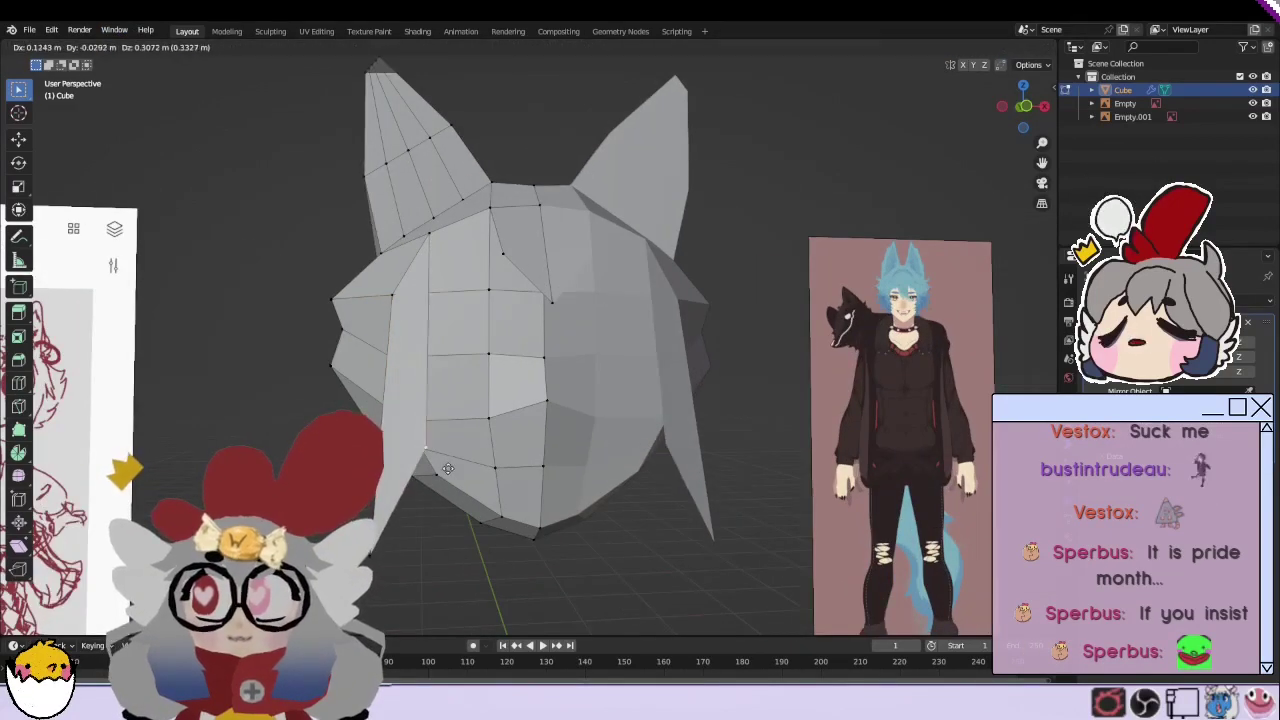
pyautogui.scroll(-1, 448, 469)
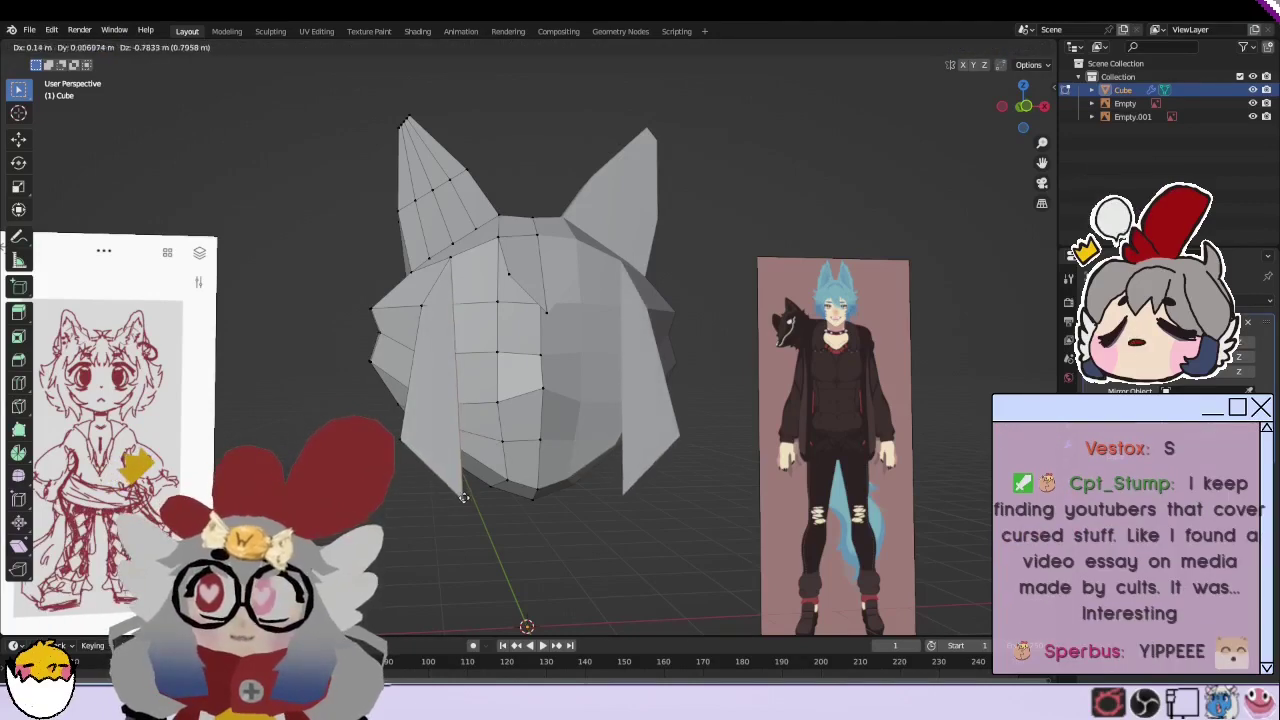
pyautogui.click(463, 497)
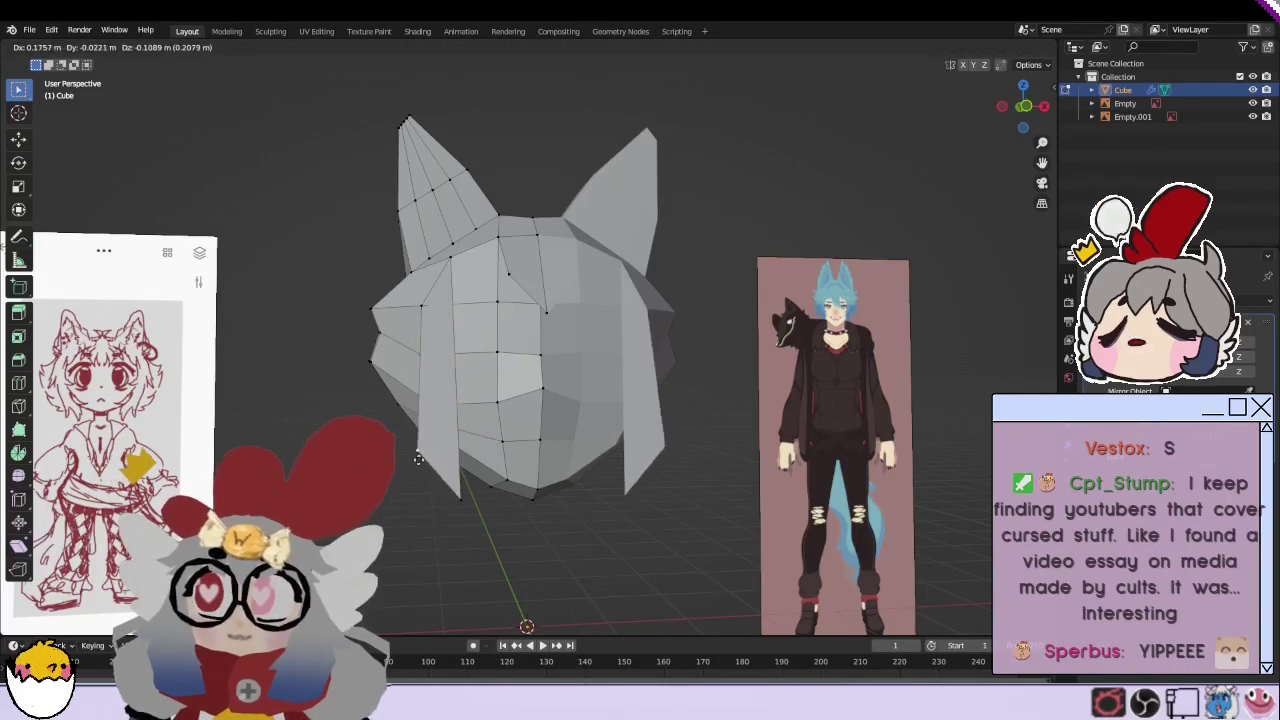
pyautogui.moveTo(401, 449)
pyautogui.mouseDown(button='middle')
pyautogui.moveTo(436, 304)
pyautogui.moveTo(445, 334)
pyautogui.mouseUp(button='middle')
pyautogui.press('g')
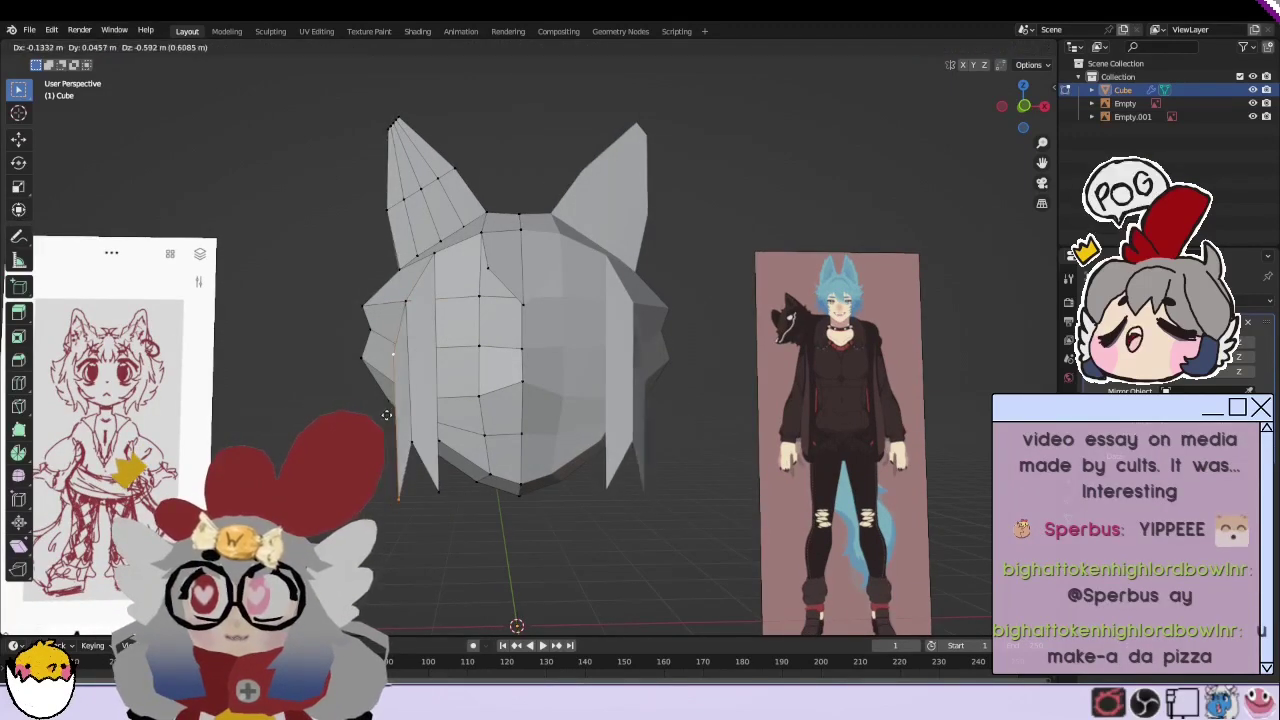
pyautogui.click(394, 349)
pyautogui.moveTo(394, 349)
pyautogui.mouseDown(button='middle')
pyautogui.moveTo(549, 397)
pyautogui.moveTo(427, 408)
pyautogui.moveTo(432, 485)
pyautogui.mouseUp(button='middle')
# Step: Select the vertical edge loop down the face and move the lower-left spike
pyautogui.rightClick(426, 255)
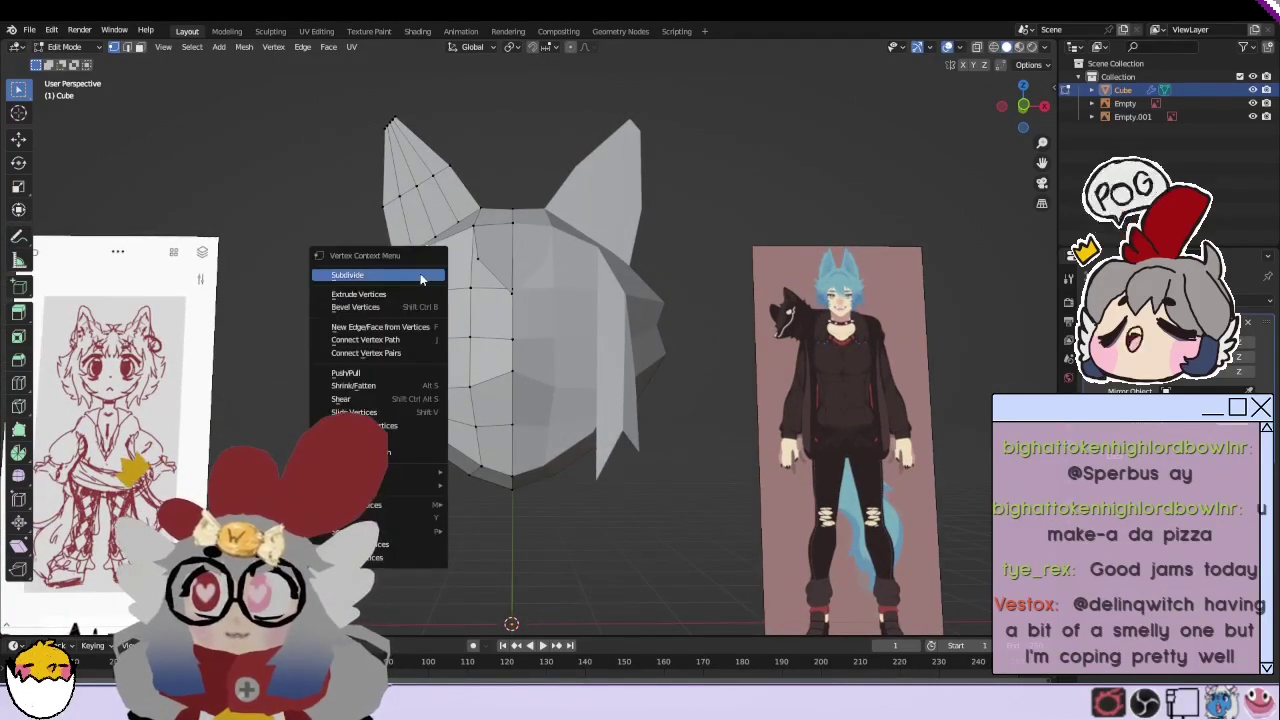
pyautogui.click(416, 366)
pyautogui.press('g')
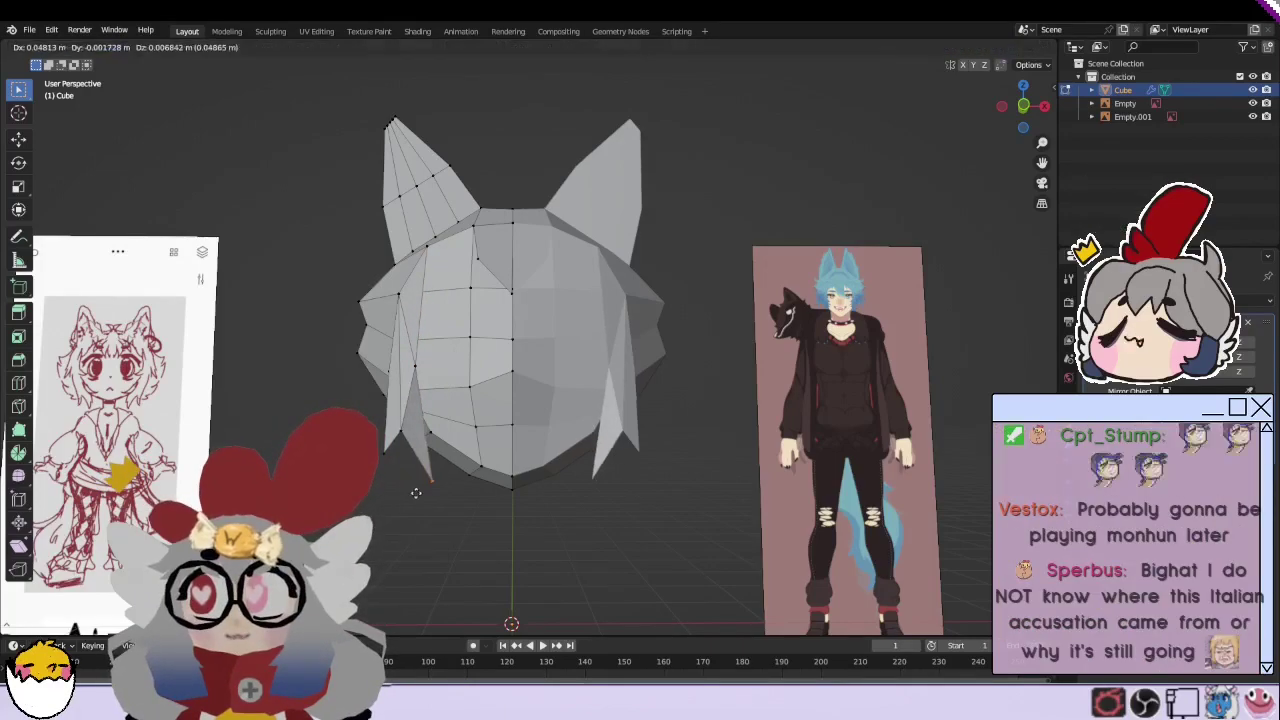
pyautogui.click(409, 387)
pyautogui.moveTo(409, 387)
pyautogui.mouseDown(button='middle')
pyautogui.moveTo(330, 400)
pyautogui.moveTo(456, 480)
pyautogui.moveTo(745, 378)
pyautogui.moveTo(475, 537)
pyautogui.mouseUp(button='middle')
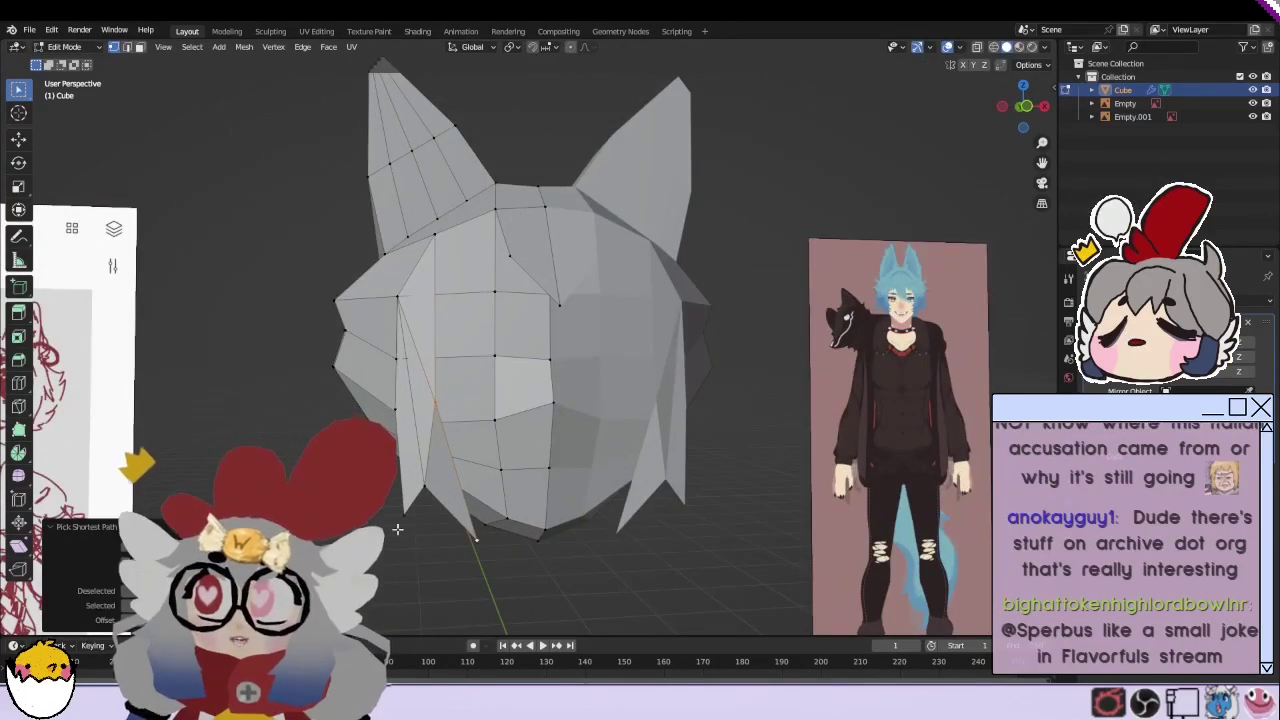
# Step: Resize the cheek flap and shift it to hang beside the left cheek past the chin
pyautogui.click(423, 413)
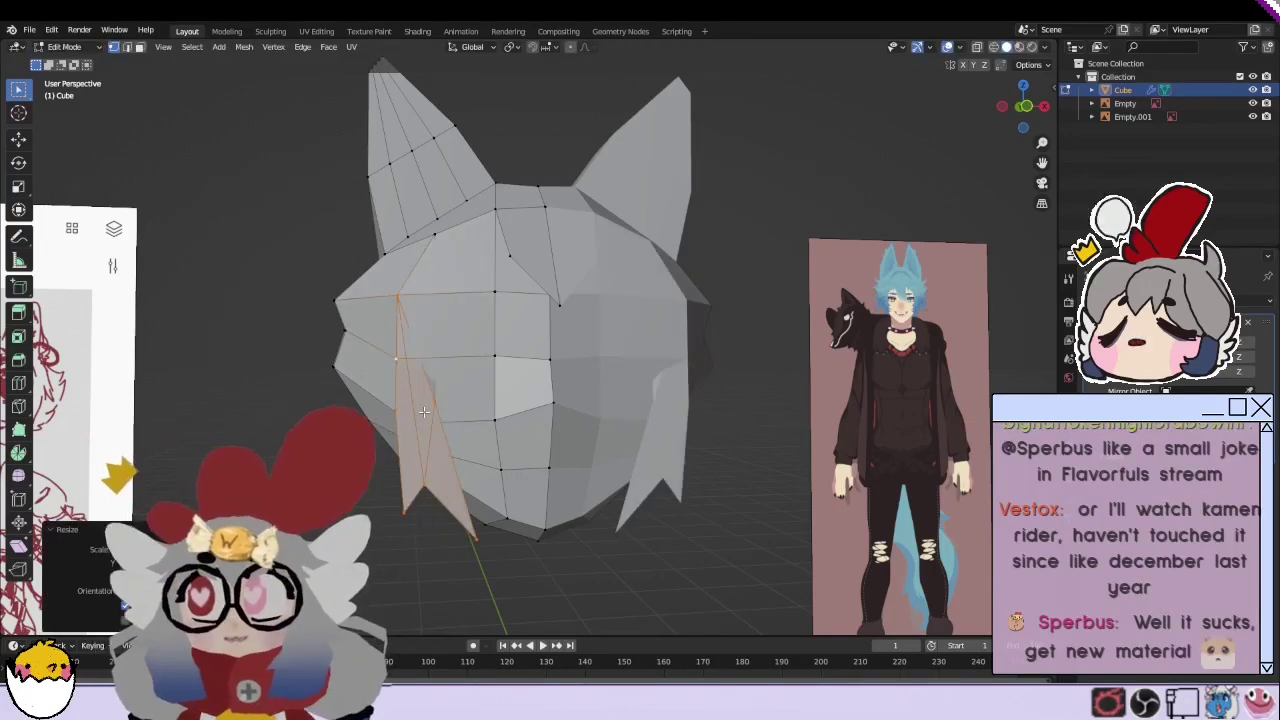
pyautogui.moveTo(423, 413)
pyautogui.mouseDown(button='middle')
pyautogui.moveTo(692, 396)
pyautogui.moveTo(652, 398)
pyautogui.moveTo(609, 435)
pyautogui.moveTo(533, 442)
pyautogui.mouseUp(button='middle')
pyautogui.press('g')
pyautogui.click(652, 398)
pyautogui.scroll(-4, 570, 438)
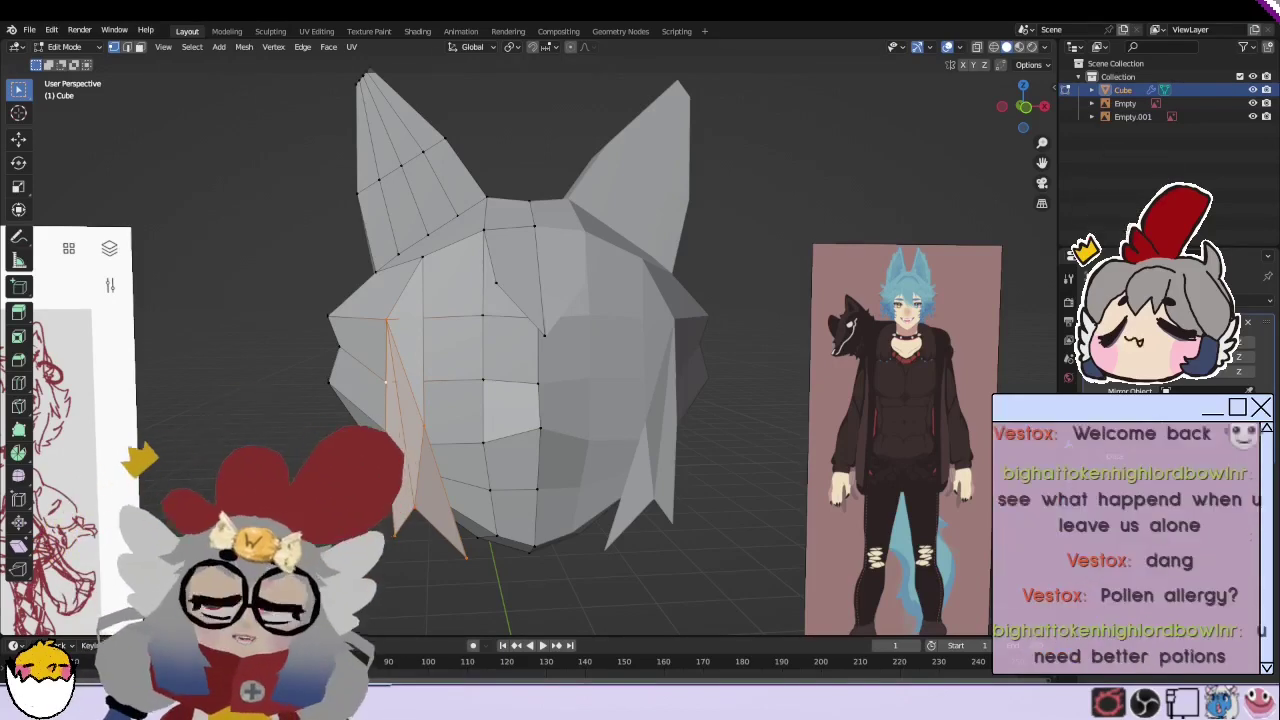
# Step: Switch the cat head back to Object Mode in front orthographic view
pyautogui.moveTo(560, 360)
pyautogui.mouseDown(button='middle')
pyautogui.moveTo(577, 362)
pyautogui.moveTo(560, 360)
pyautogui.mouseUp(button='middle')
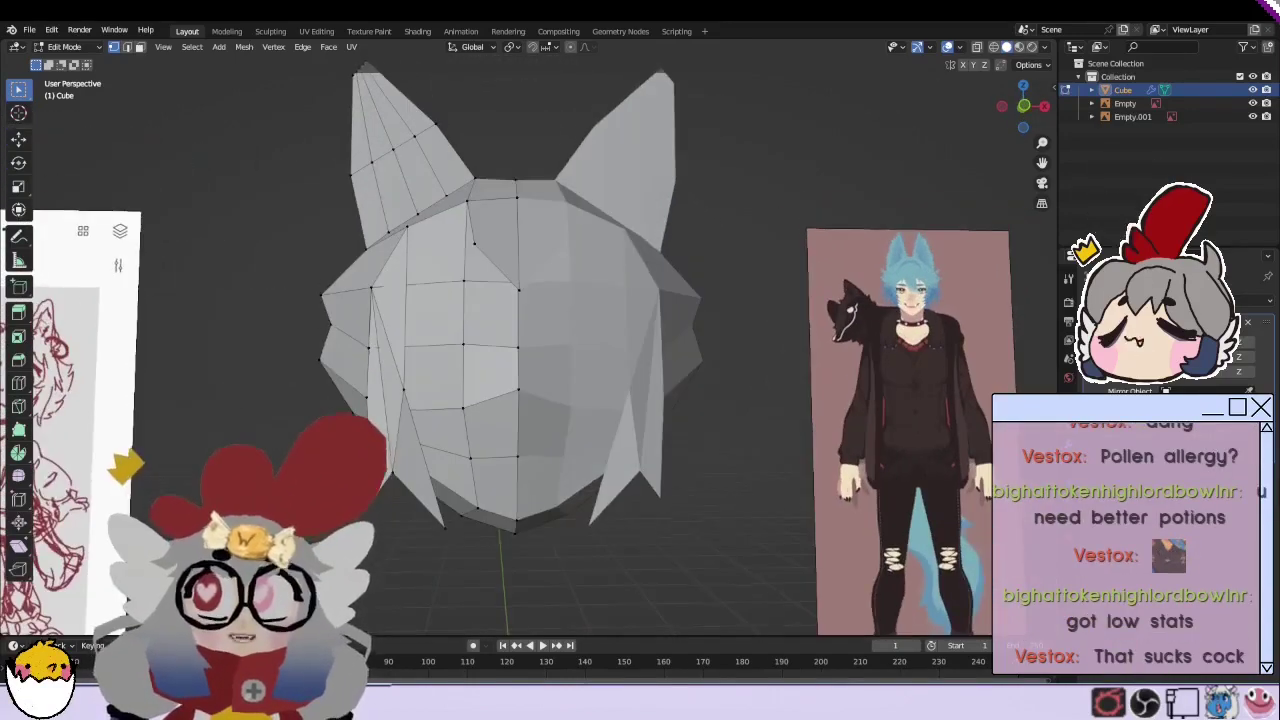
pyautogui.press('KP_1')
pyautogui.click(29, 30)
pyautogui.click(68, 47)
pyautogui.click(60, 60)
pyautogui.click(175, 47)
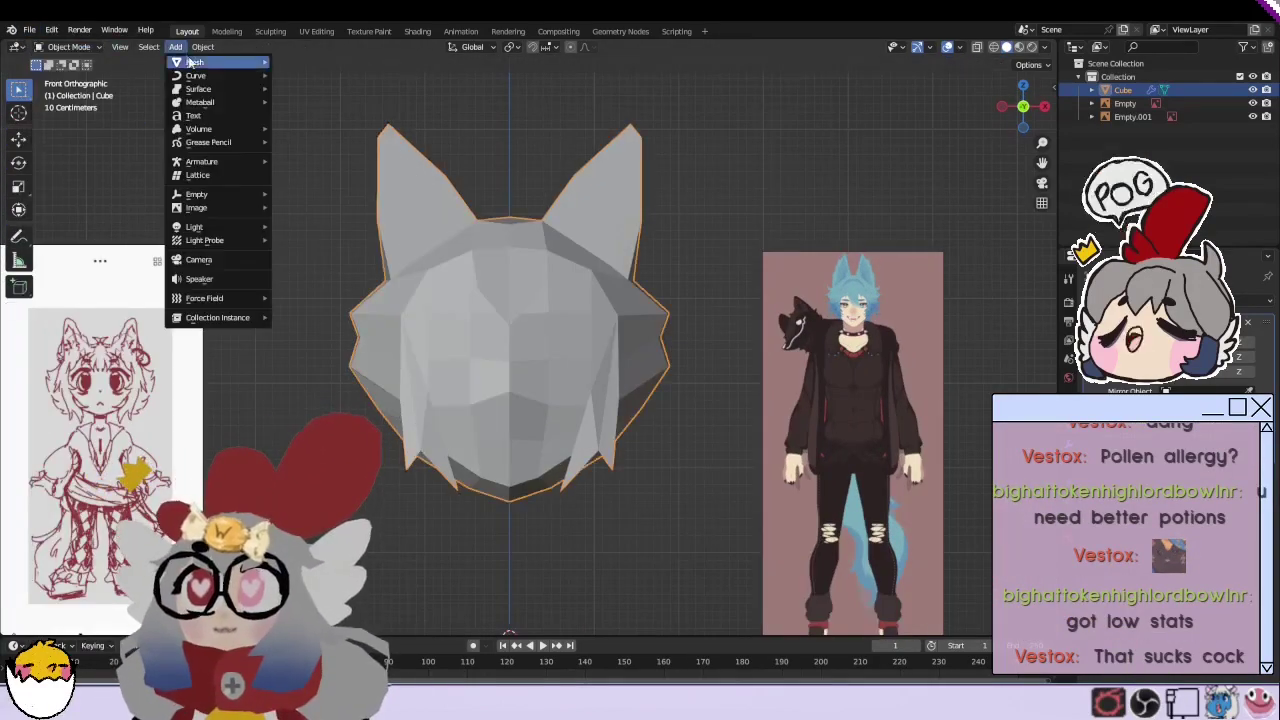
pyautogui.scroll(-3, 494, 562)
# Step: Add a new cube mesh to the scene
pyautogui.click(494, 561)
pyautogui.click(175, 47)
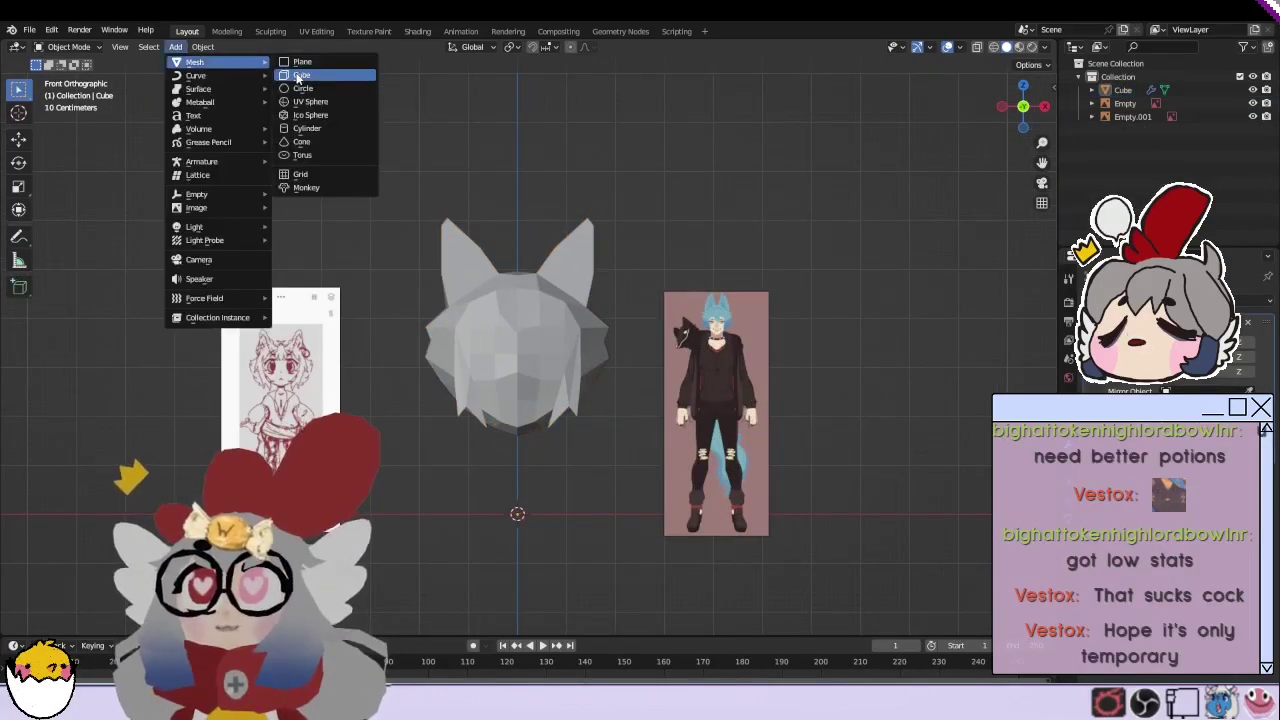
pyautogui.click(320, 76)
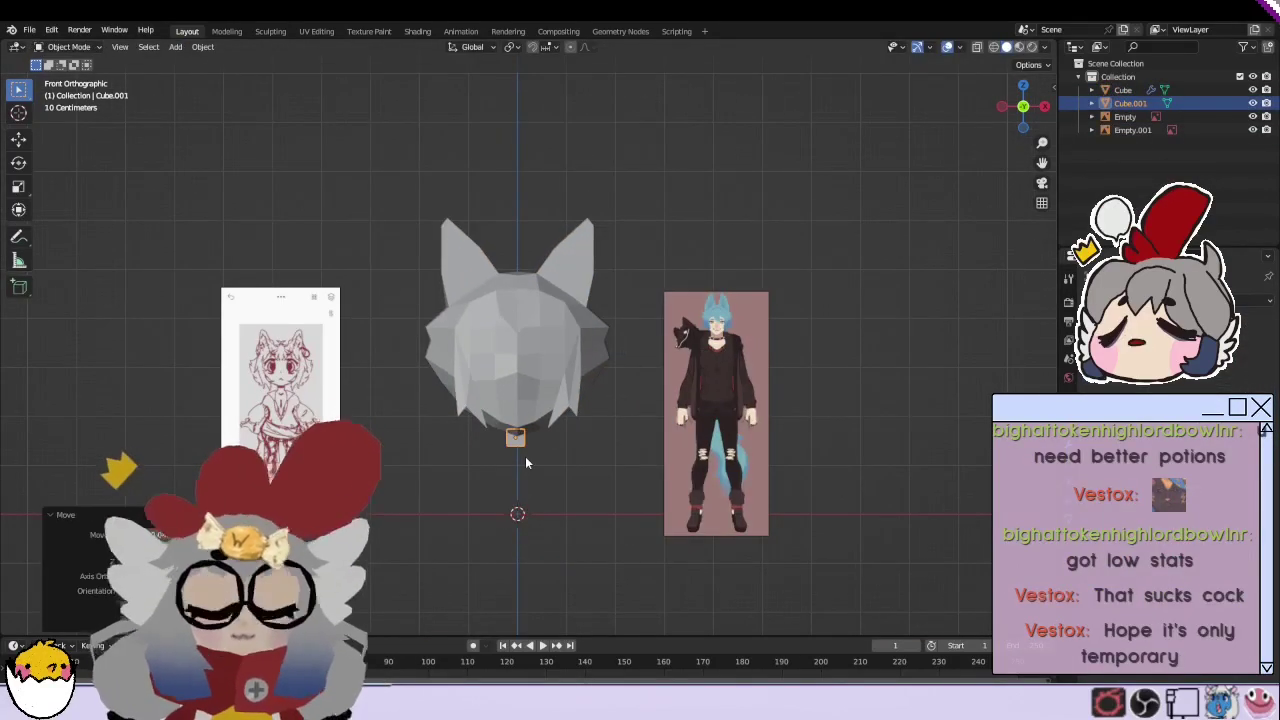
pyautogui.scroll(3, 598, 488)
pyautogui.scroll(2, 598, 488)
pyautogui.scroll(-2, 625, 434)
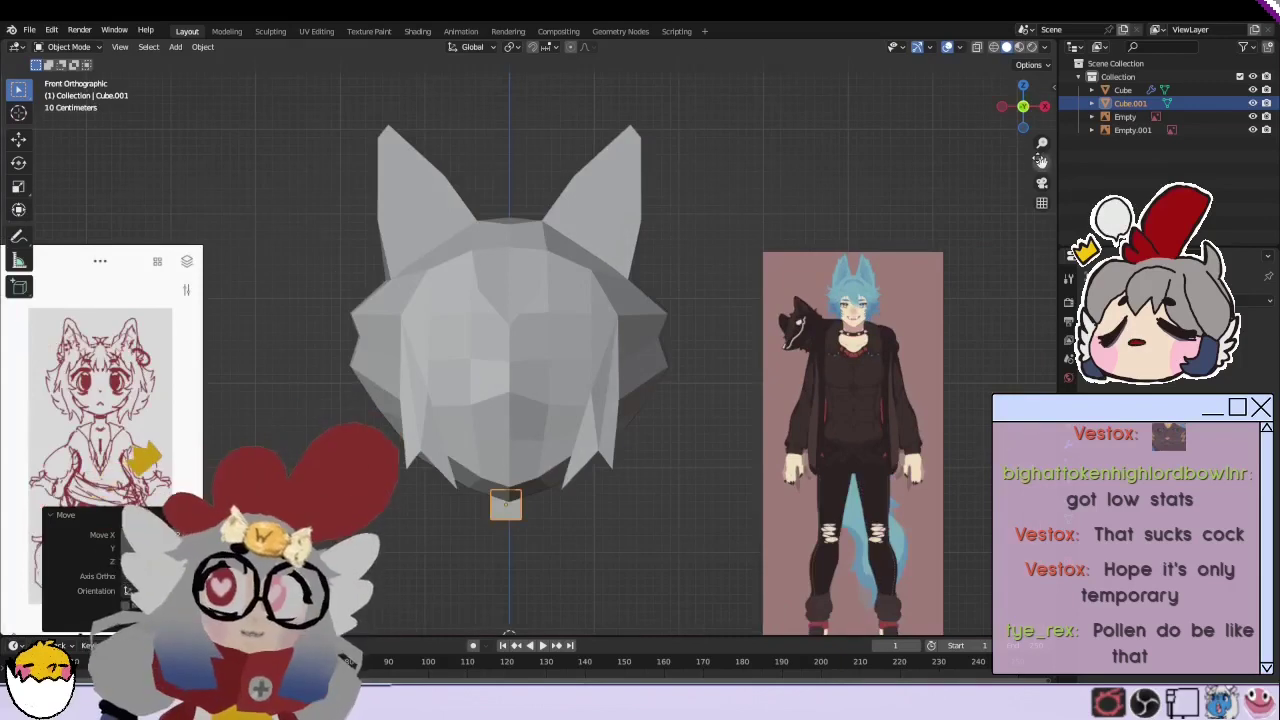
pyautogui.scroll(5, 549, 581)
# Step: In Edit Mode, move Cube.001 up just beneath the cat head's chin
pyautogui.press('Tab')
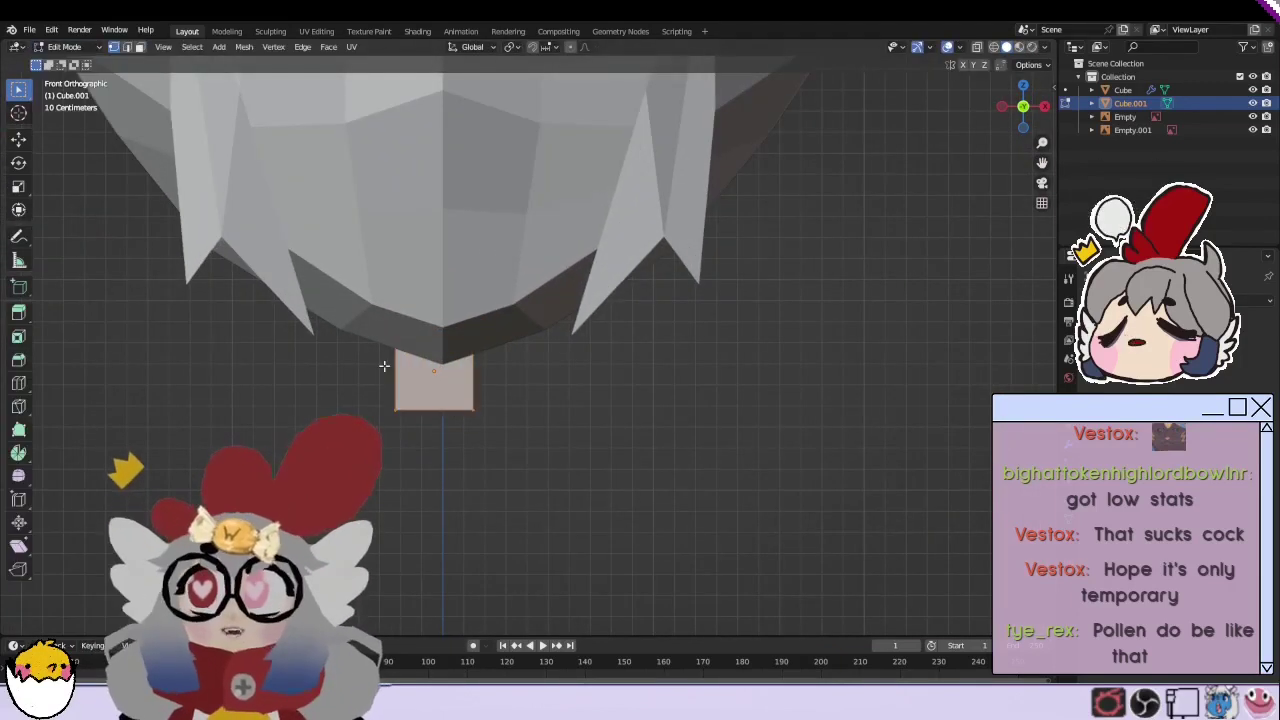
pyautogui.press('g')
pyautogui.click(394, 360)
pyautogui.scroll(3, 394, 363)
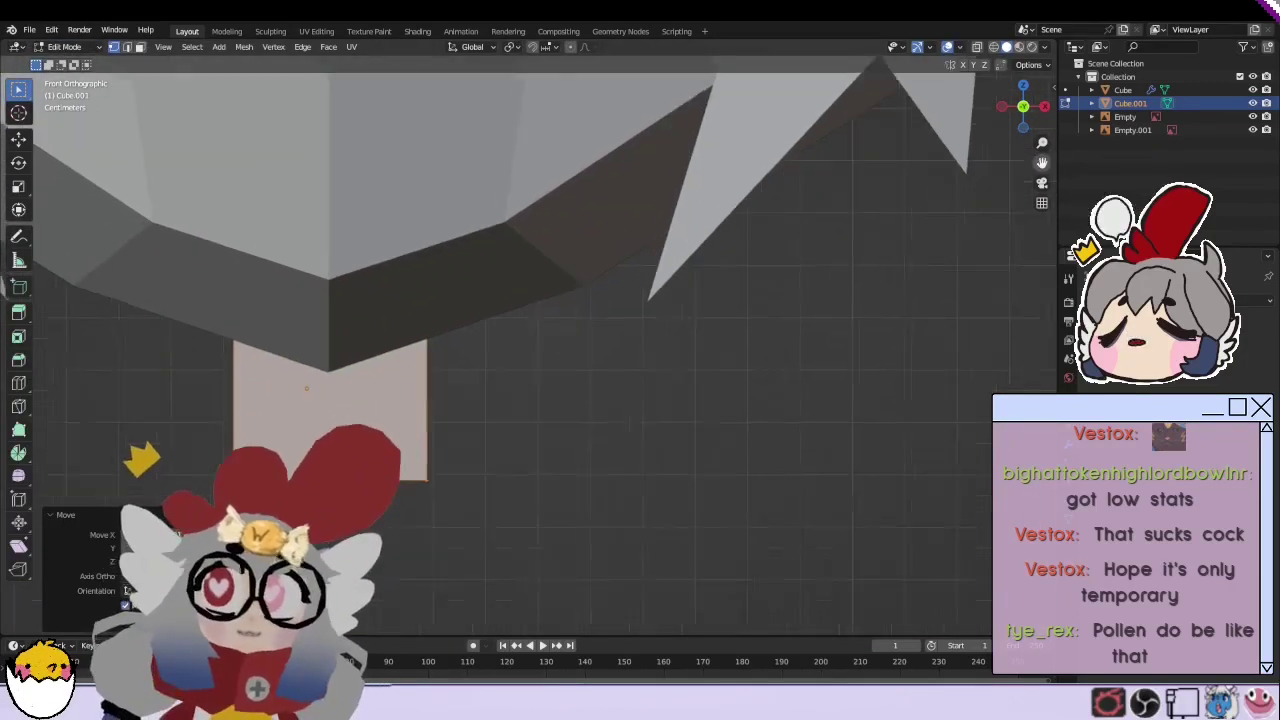
pyautogui.keyDown('shift'); pyautogui.moveTo(322, 472); pyautogui.dragTo(443, 410, button='middle'); pyautogui.keyUp('shift')
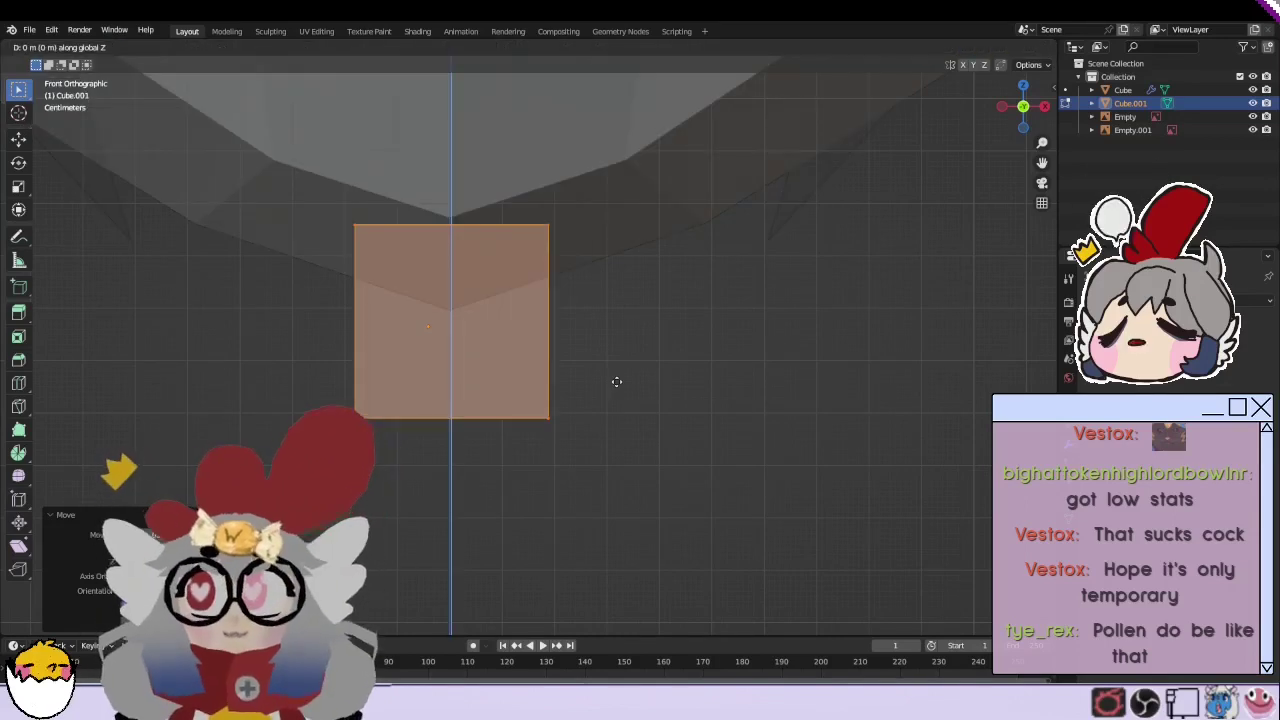
pyautogui.scroll(1, 600, 377)
pyautogui.scroll(-10, 600, 377)
pyautogui.scroll(5, 545, 385)
pyautogui.scroll(5, 516, 399)
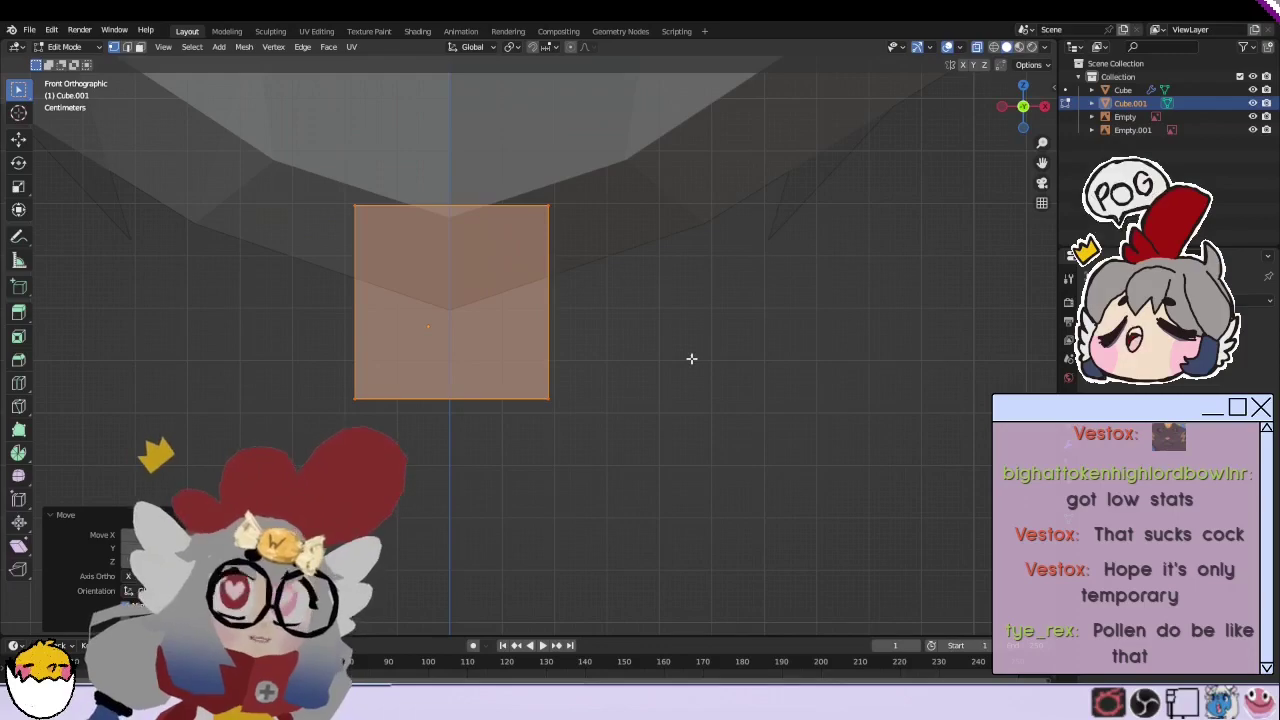
pyautogui.moveTo(563, 386)
pyautogui.mouseDown(button='middle')
pyautogui.moveTo(471, 386)
pyautogui.moveTo(651, 369)
pyautogui.moveTo(548, 380)
pyautogui.moveTo(520, 434)
pyautogui.moveTo(509, 529)
pyautogui.moveTo(509, 352)
pyautogui.mouseUp(button='middle')
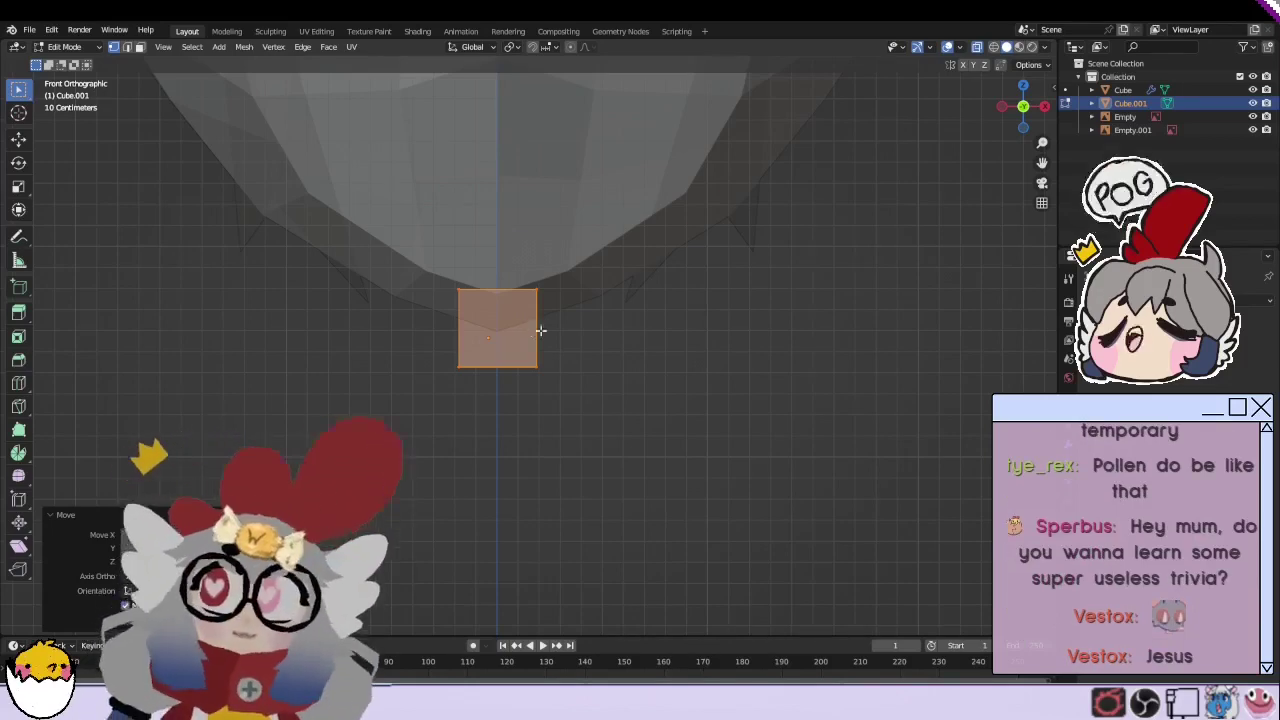
pyautogui.scroll(1, 560, 320)
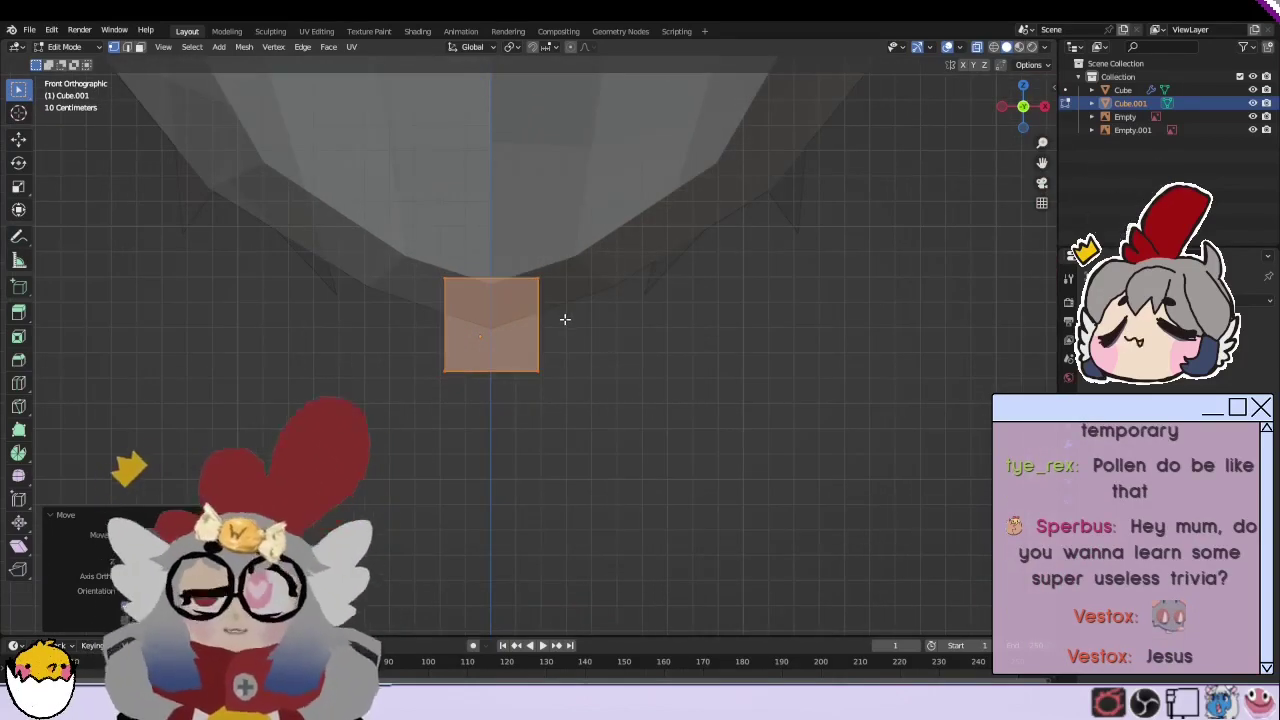
pyautogui.moveTo(543, 349); pyautogui.dragTo(567, 396, button='middle')
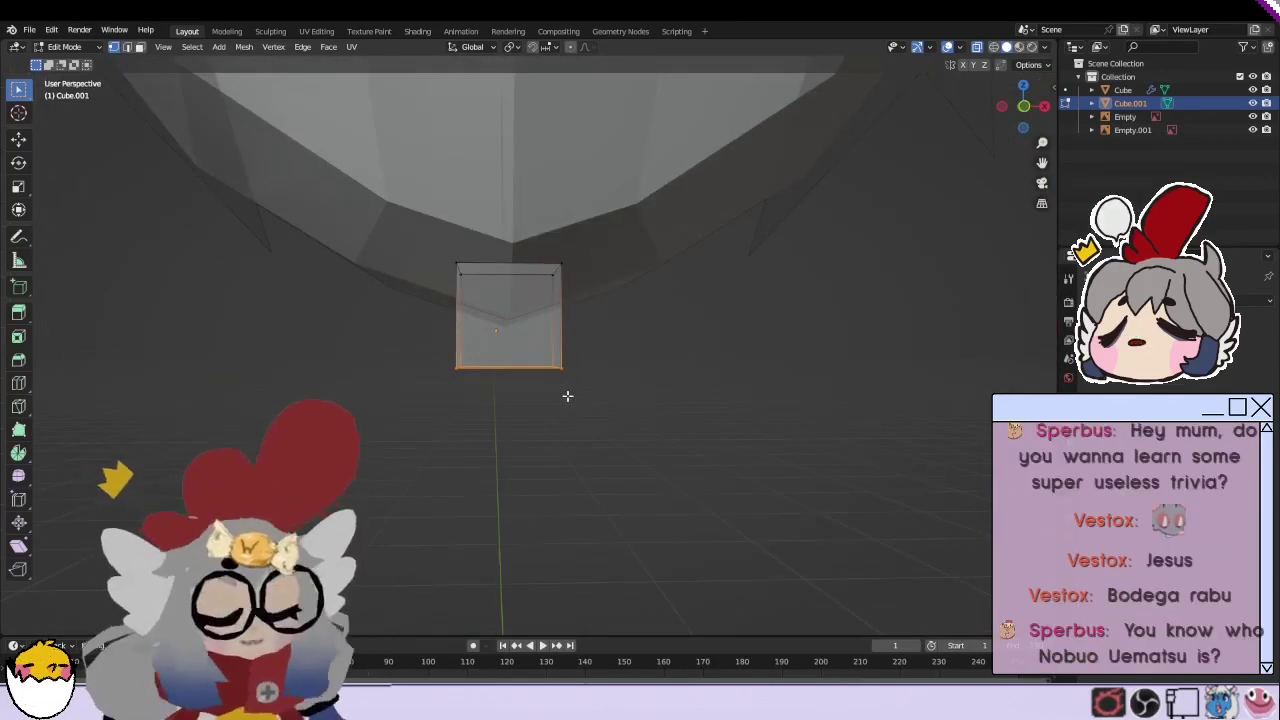
# Step: In front view, extrude the cube's bottom face down and widen it into a torso block
pyautogui.press('KP_1')
pyautogui.press('e')
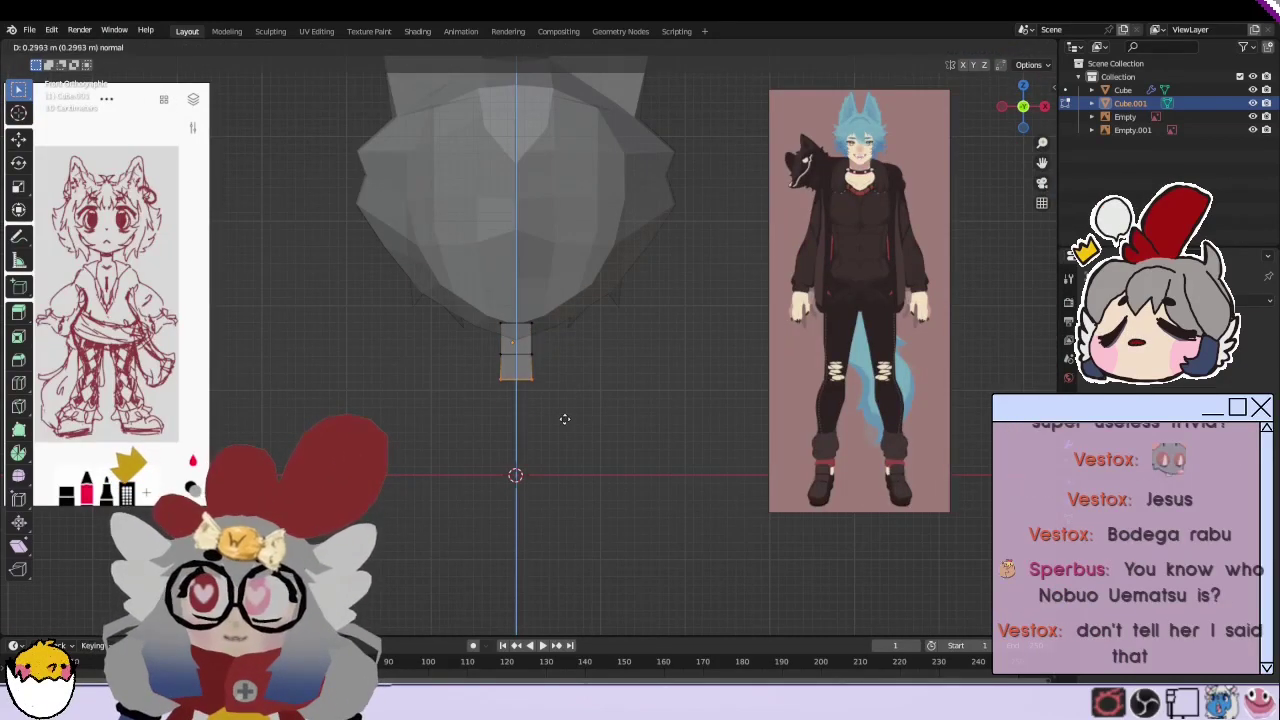
pyautogui.click(544, 520)
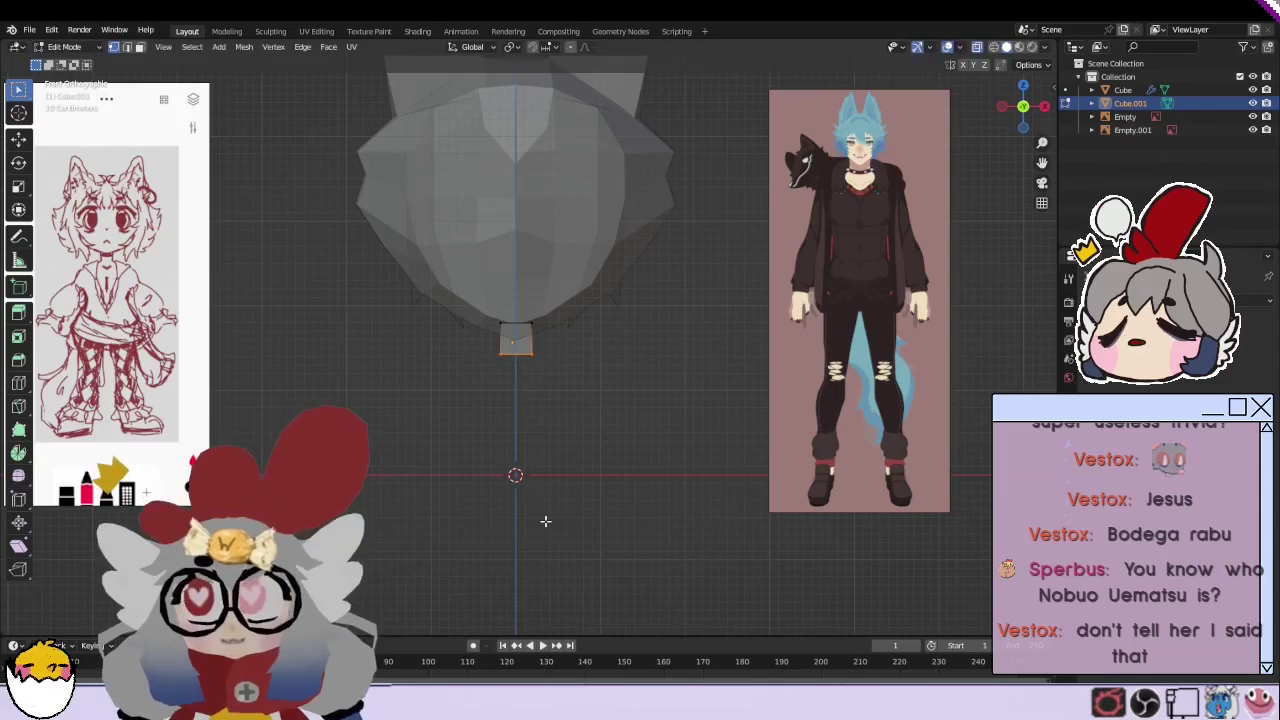
pyautogui.press('s')
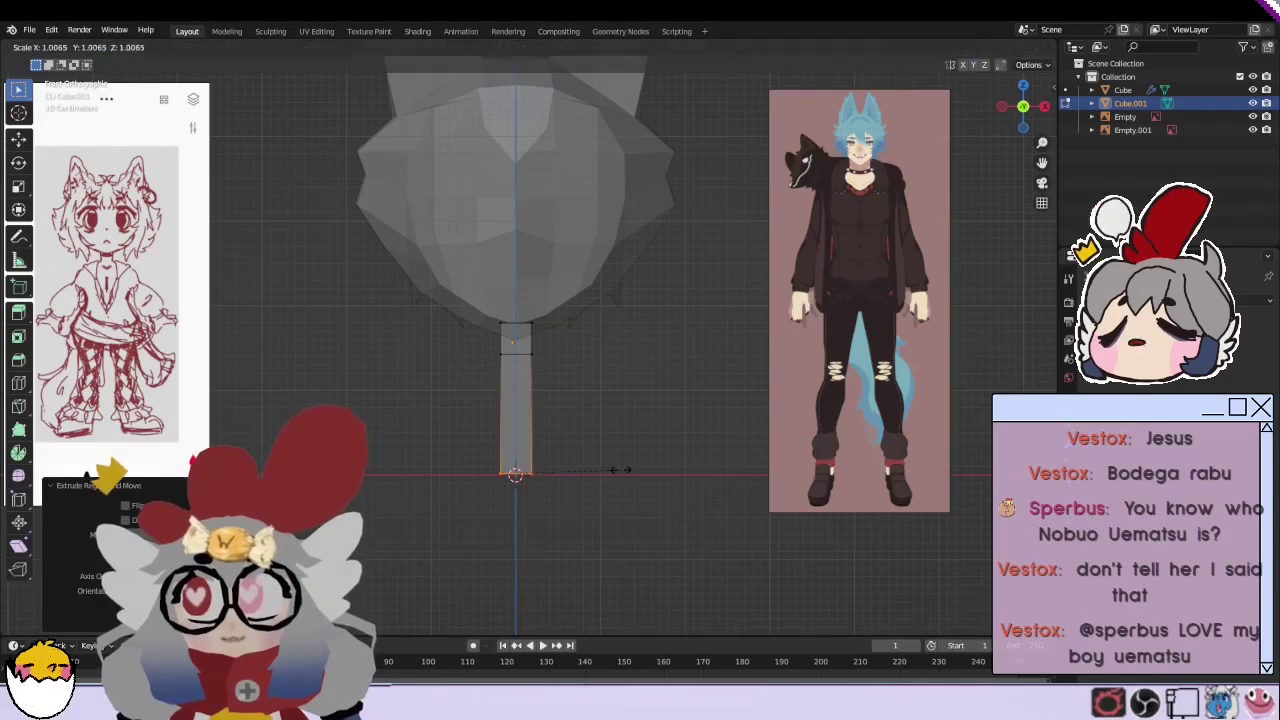
pyautogui.click(829, 500)
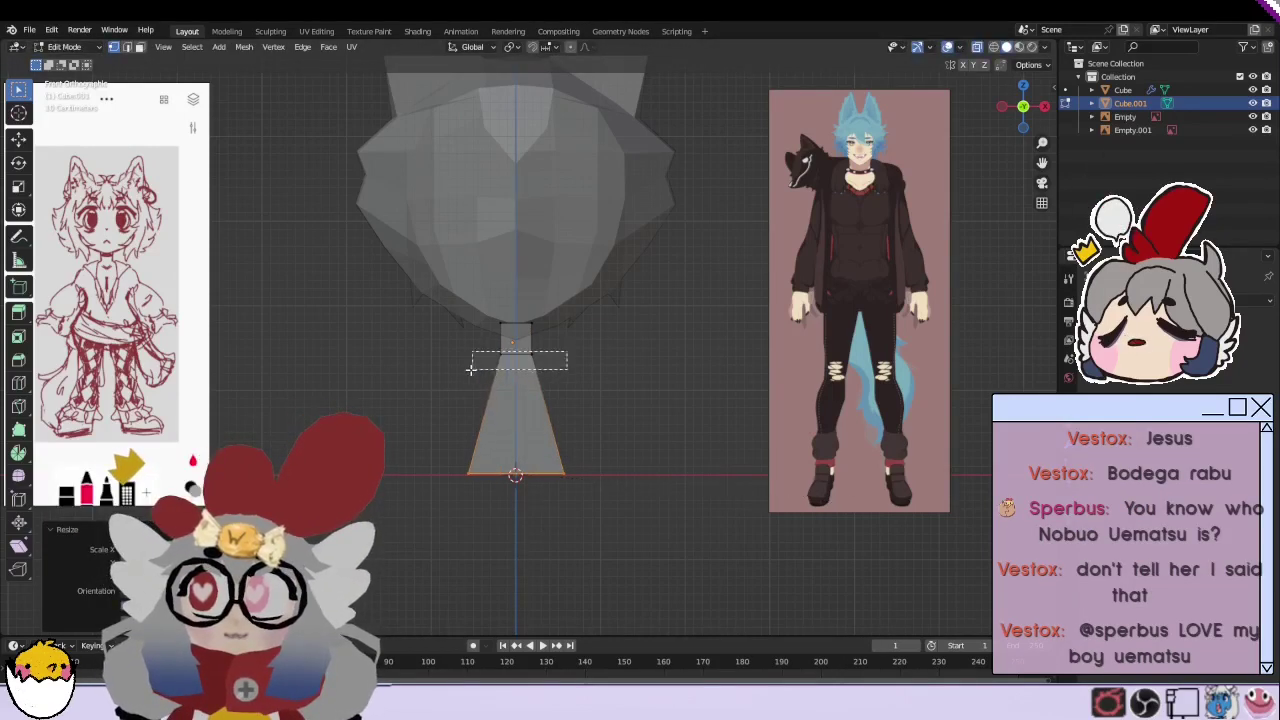
# Step: Lower the torso's top edge and widen it into shoulders
pyautogui.moveTo(470, 369); pyautogui.dragTo(471, 369)
pyautogui.press('s')
pyautogui.rightClick(666, 375)
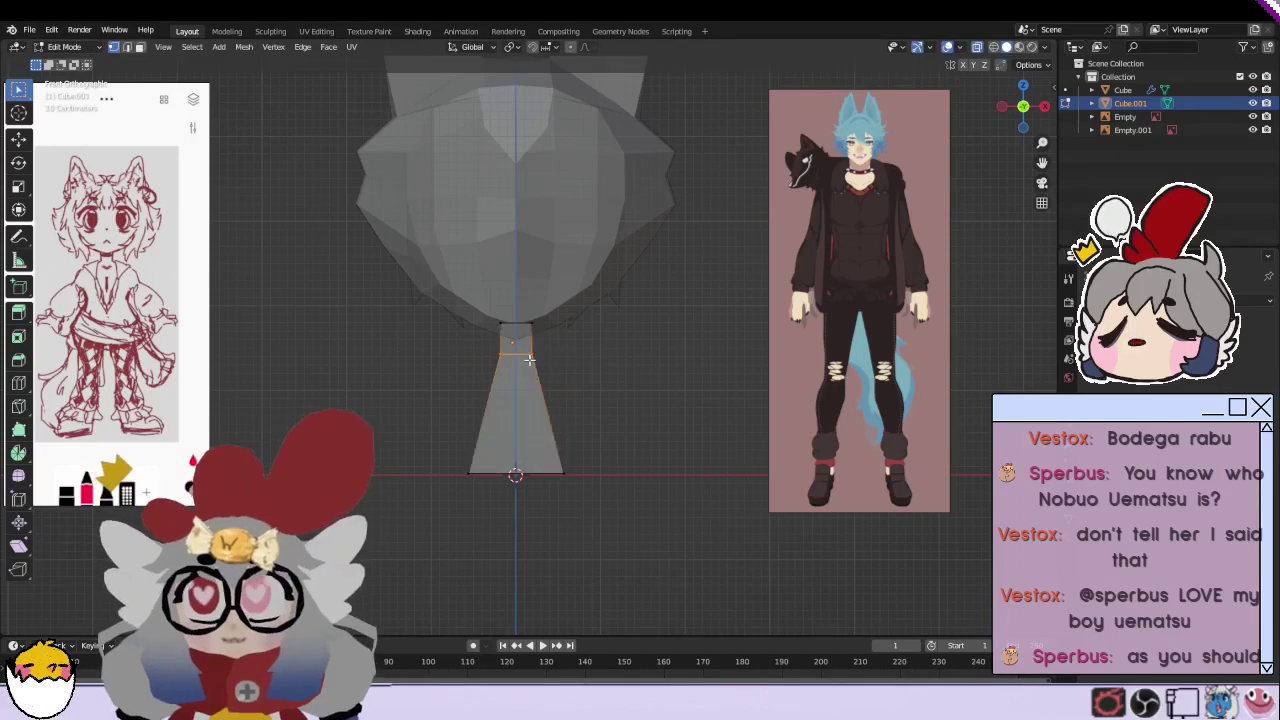
pyautogui.press('g')
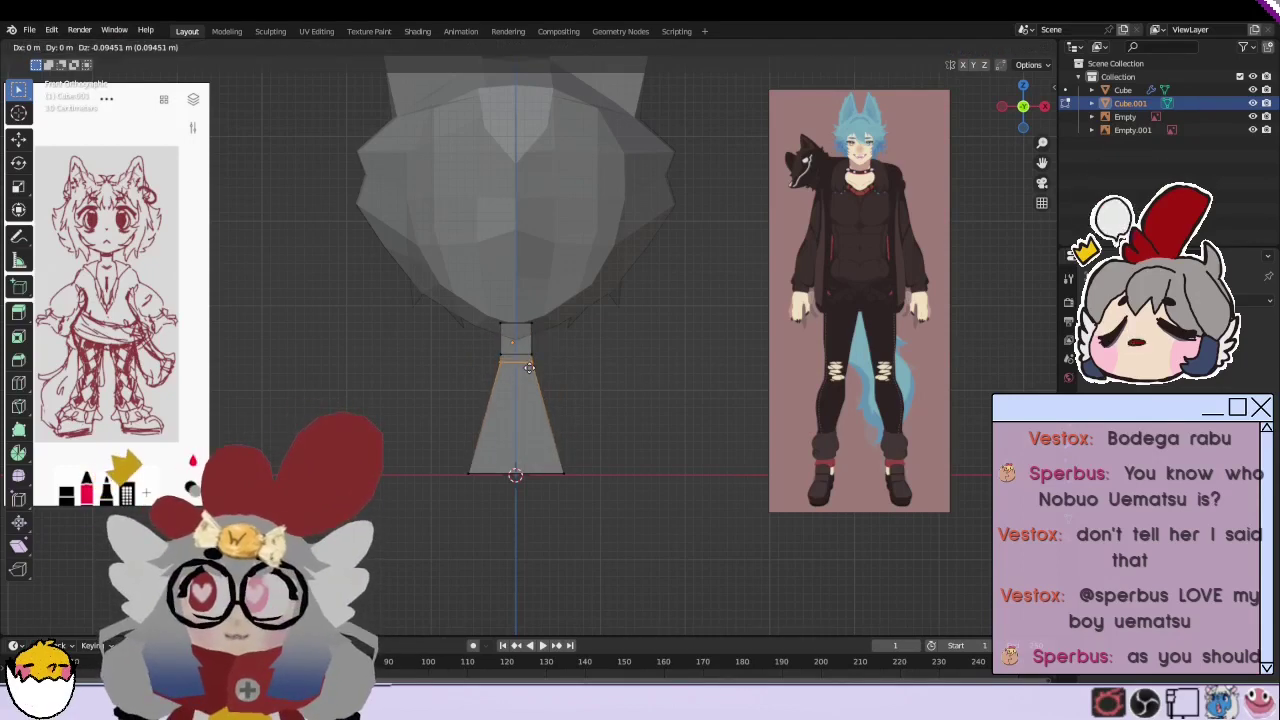
pyautogui.click(529, 368)
pyautogui.press('s')
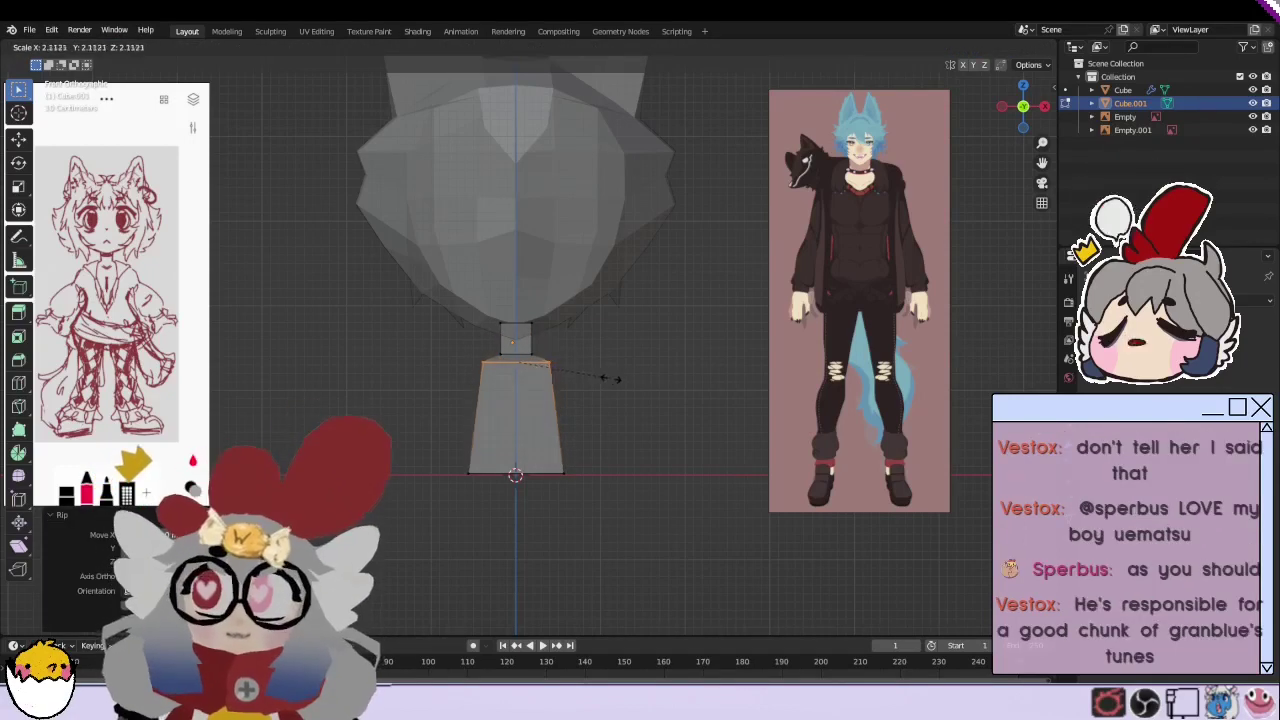
pyautogui.click(613, 380)
# Step: Widen the torso's bottom edge so the body flares downward
pyautogui.moveTo(594, 452); pyautogui.dragTo(421, 512)
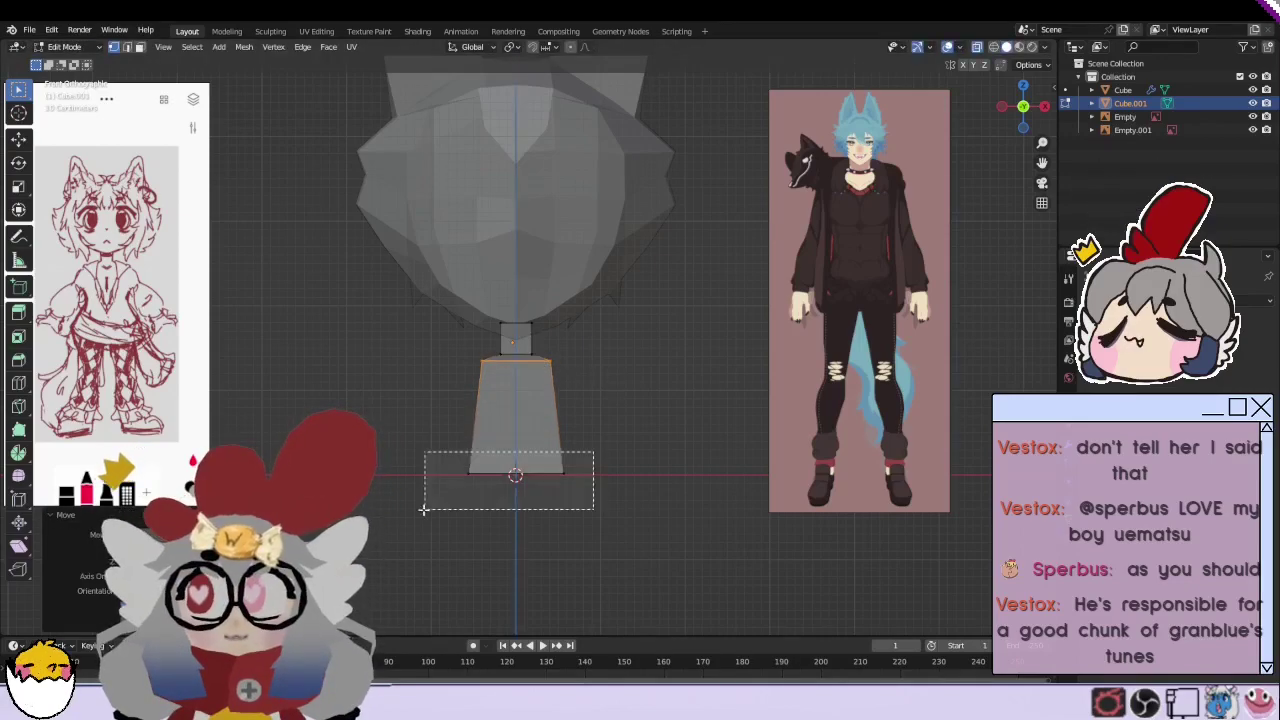
pyautogui.press('s')
pyautogui.click(561, 512)
pyautogui.moveTo(578, 378)
pyautogui.mouseDown(button='middle')
pyautogui.moveTo(531, 406)
pyautogui.moveTo(597, 412)
pyautogui.moveTo(614, 397)
pyautogui.mouseUp(button='middle')
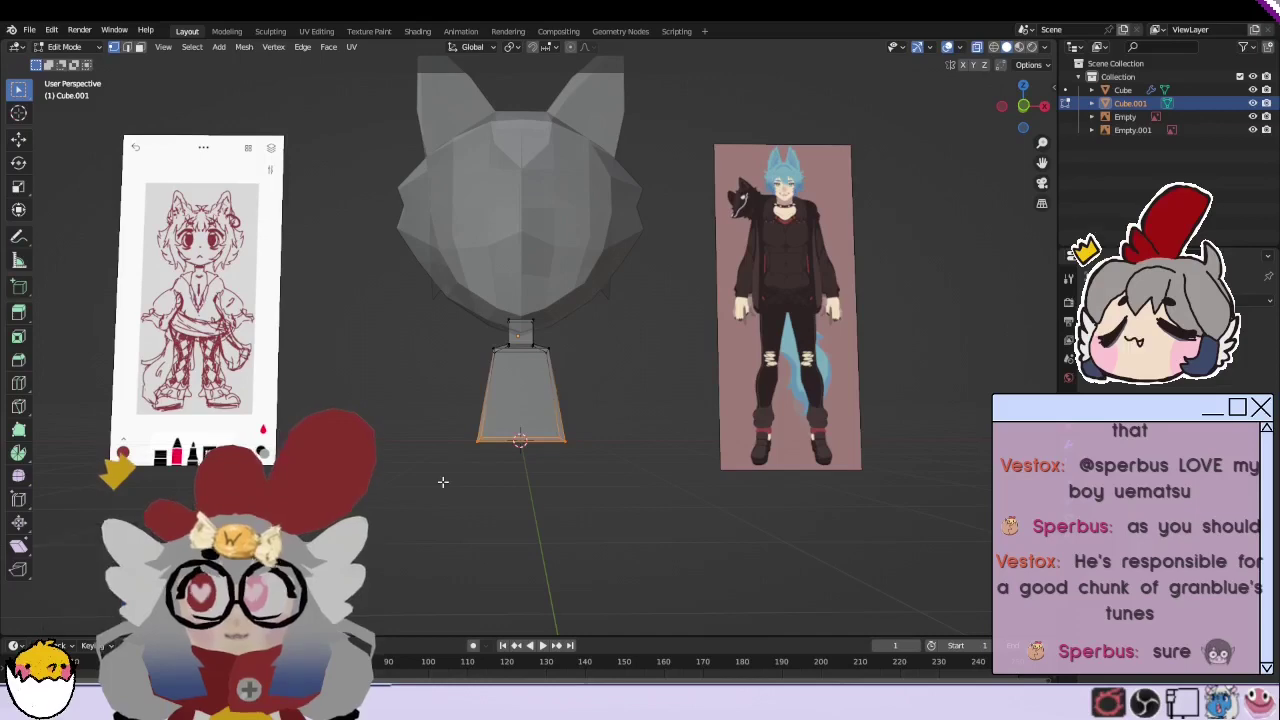
# Step: Add a loop cut down the centre of the torso
pyautogui.moveTo(633, 275); pyautogui.dragTo(540, 442, button='middle')
pyautogui.scroll(2, 540, 442)
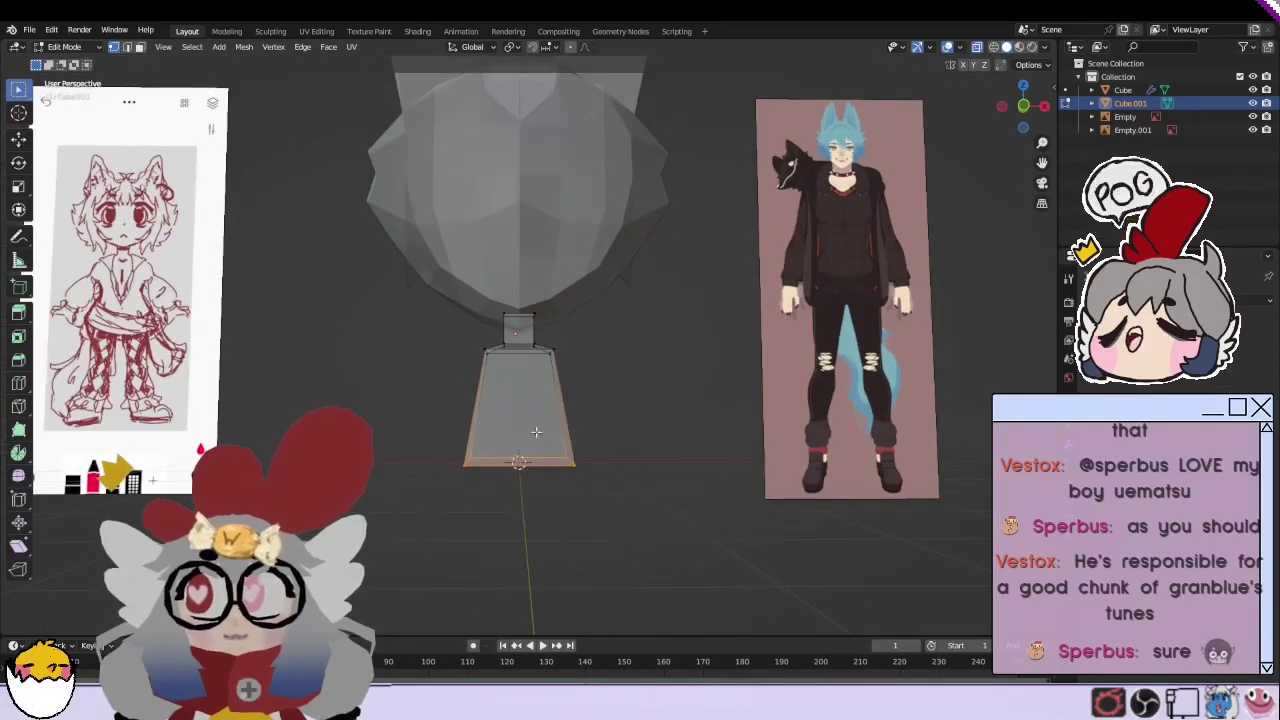
pyautogui.scroll(3, 540, 442)
pyautogui.hotkey('alt', 'a')
pyautogui.scroll(2, 540, 442)
pyautogui.scroll(4, 540, 442)
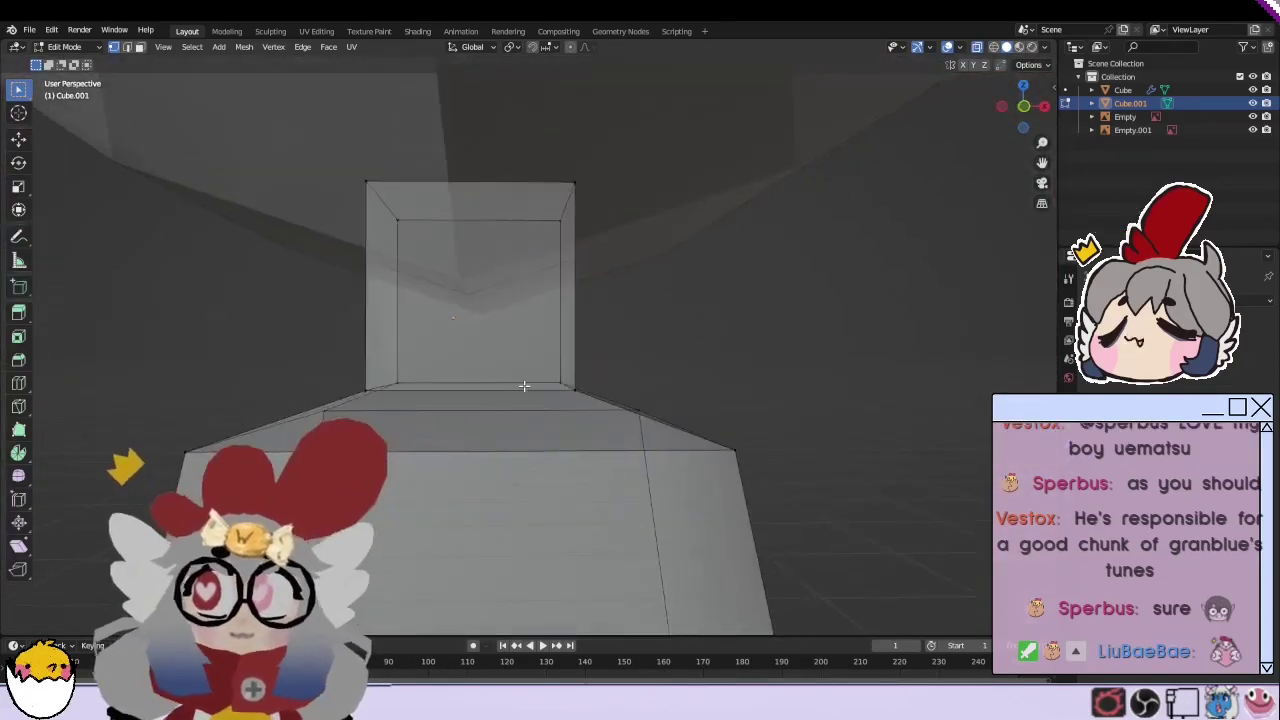
pyautogui.scroll(-3, 535, 443)
pyautogui.scroll(-3, 535, 443)
pyautogui.hotkey('ctrl', 'r')
pyautogui.click(523, 434)
# Step: Delete the vertices of the torso's right half
pyautogui.scroll(-2, 694, 374)
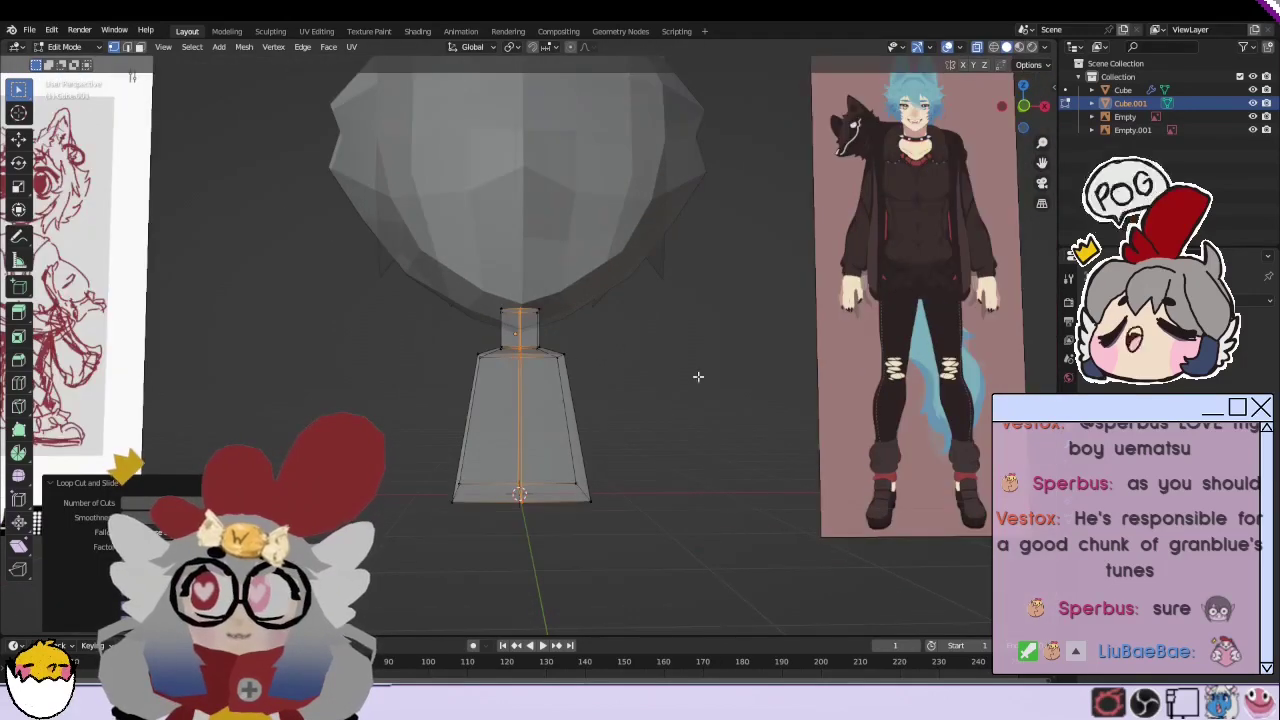
pyautogui.moveTo(621, 276); pyautogui.dragTo(520, 590)
pyautogui.press('x')
pyautogui.click(470, 520)
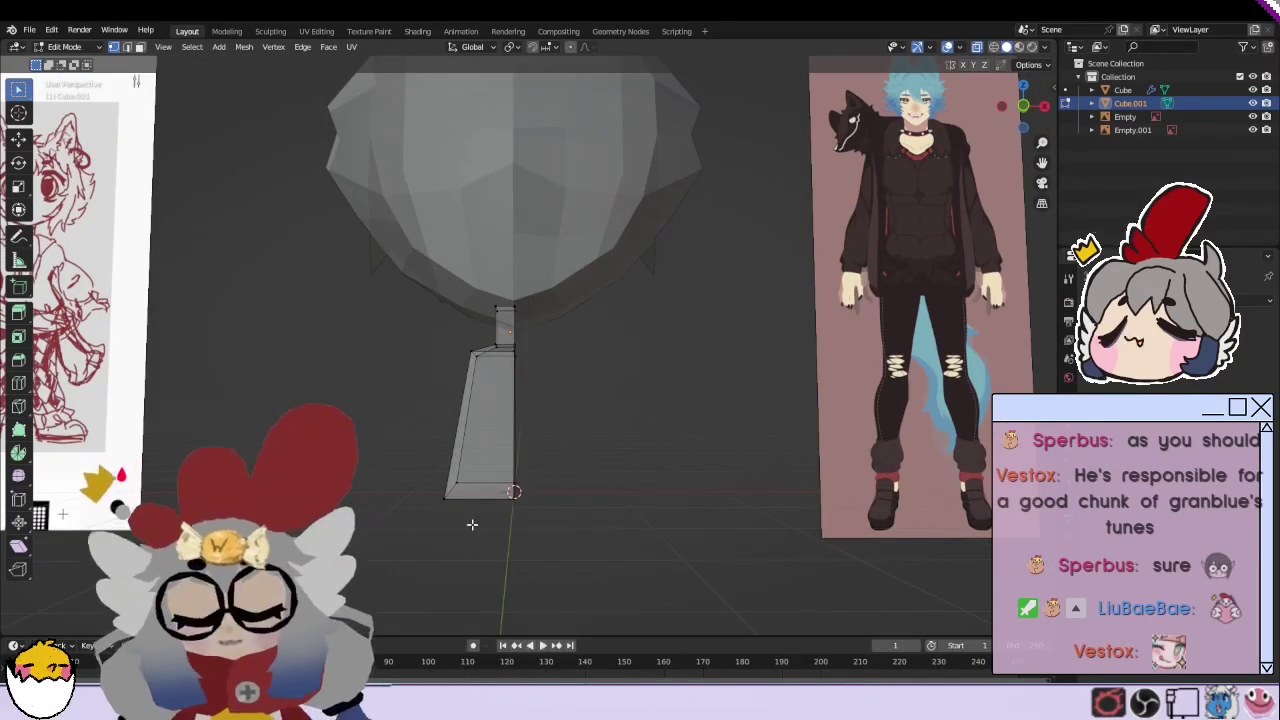
# Step: Apply the half torso's transforms, add a Mirror modifier, and return to Edit Mode
pyautogui.press('a')
pyautogui.press('Tab')
pyautogui.click(202, 47)
pyautogui.click(385, 150)
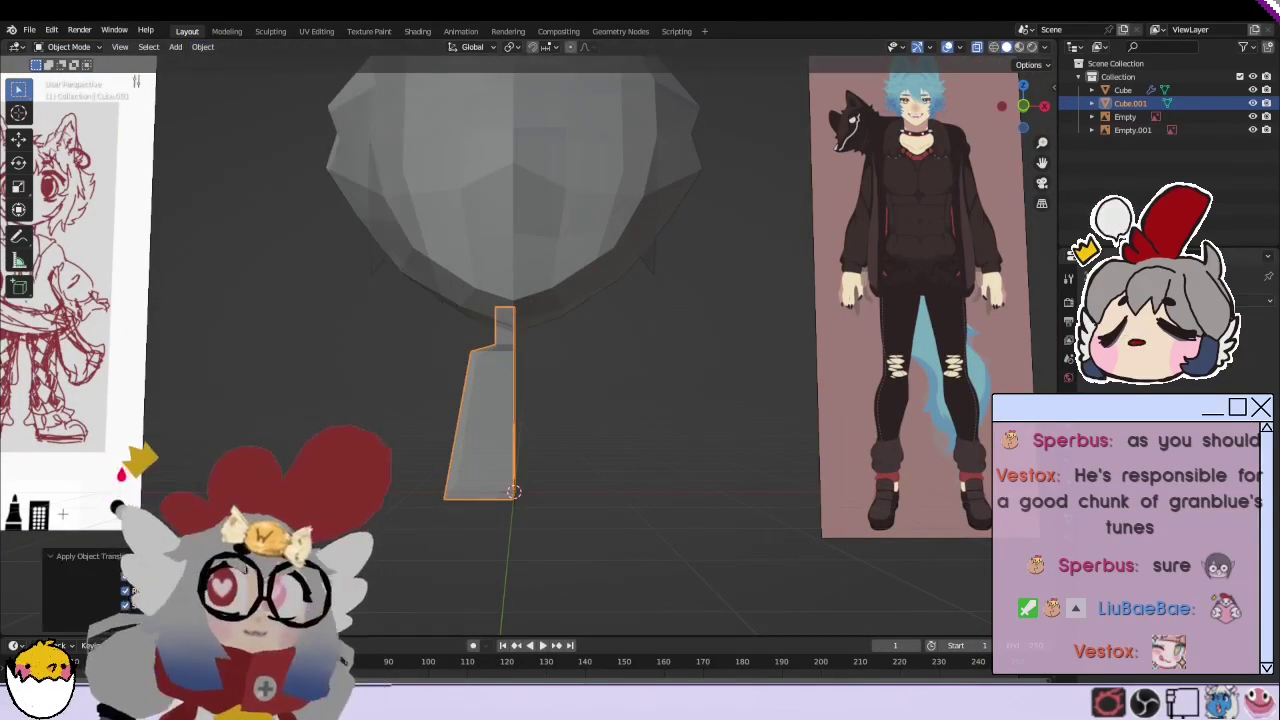
pyautogui.click(1160, 300)
pyautogui.click(1010, 455)
pyautogui.scroll(3, 577, 558)
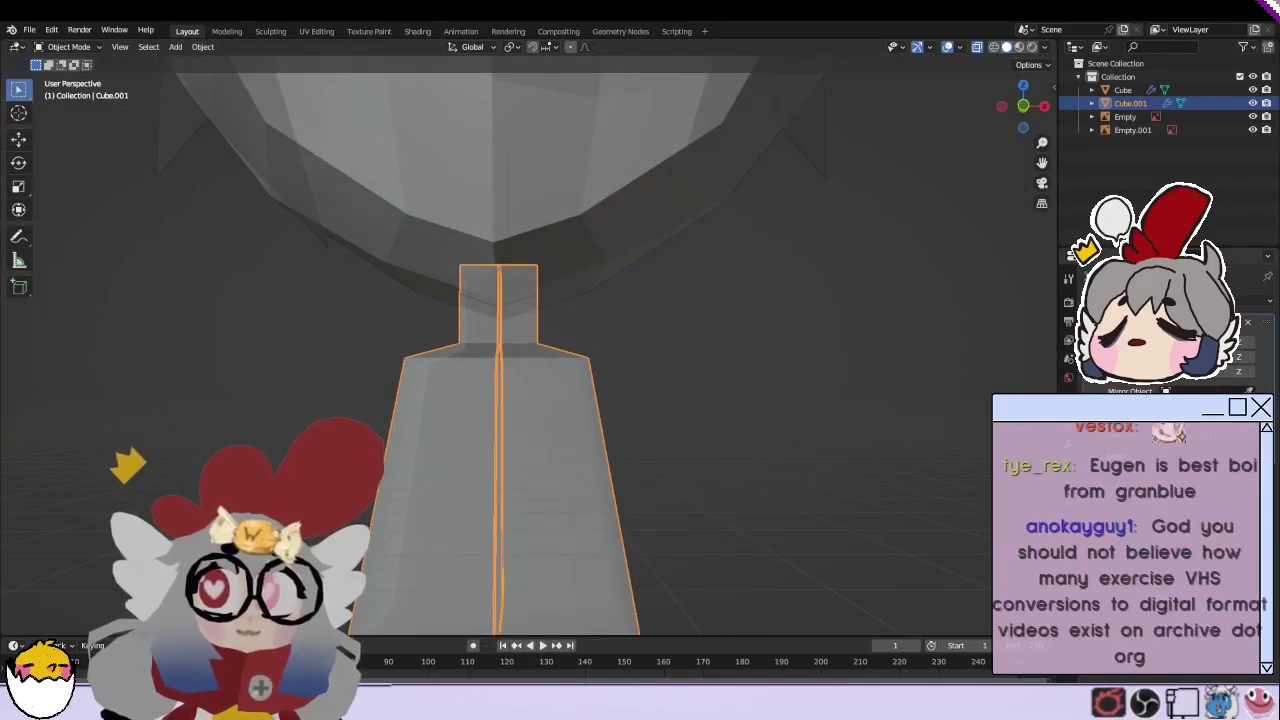
pyautogui.scroll(-4, 500, 350)
pyautogui.press('Tab')
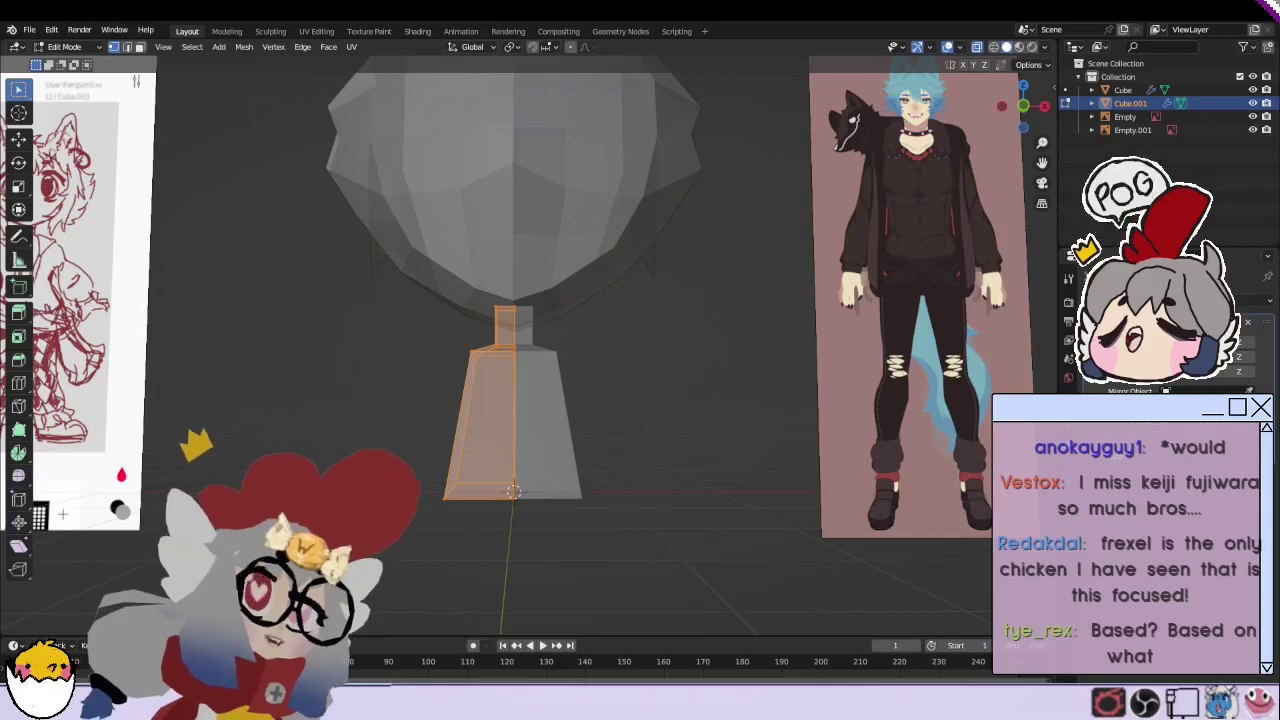
# Step: Scale the torso's right side face
pyautogui.press('KP_1')
pyautogui.scroll(3, 628, 409)
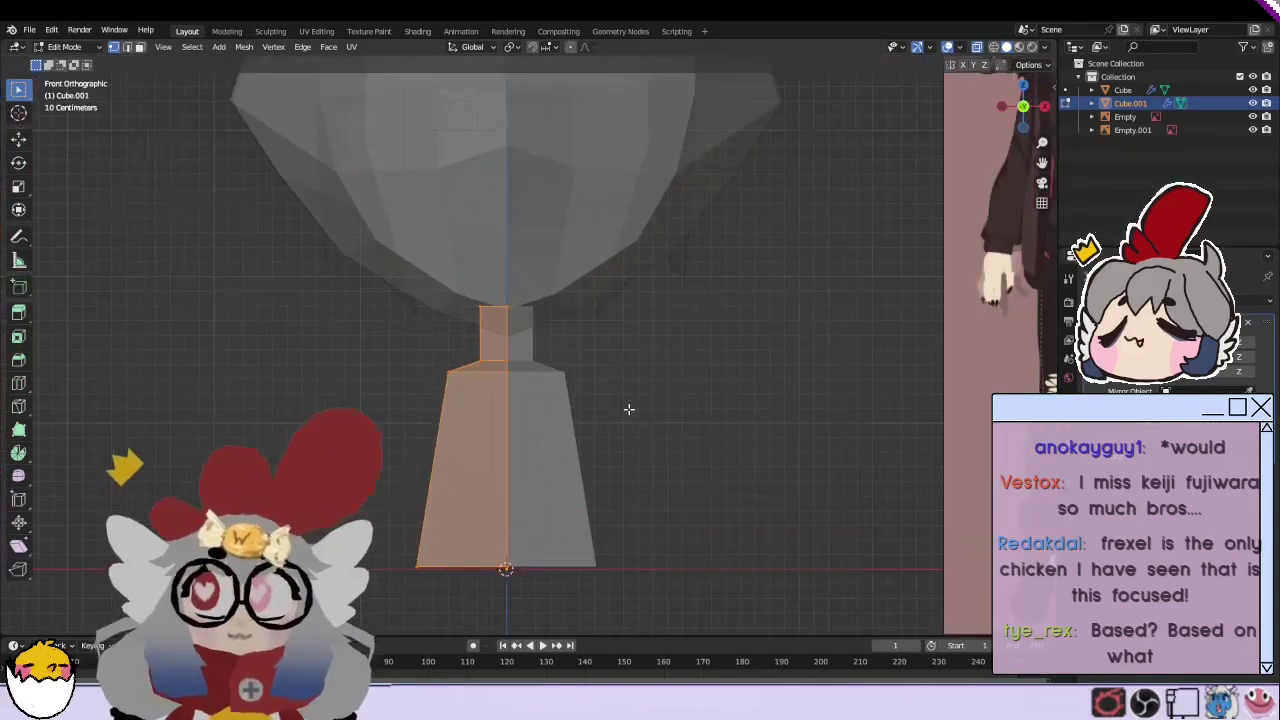
pyautogui.scroll(-1, 628, 409)
pyautogui.moveTo(535, 419); pyautogui.dragTo(821, 551, button='middle')
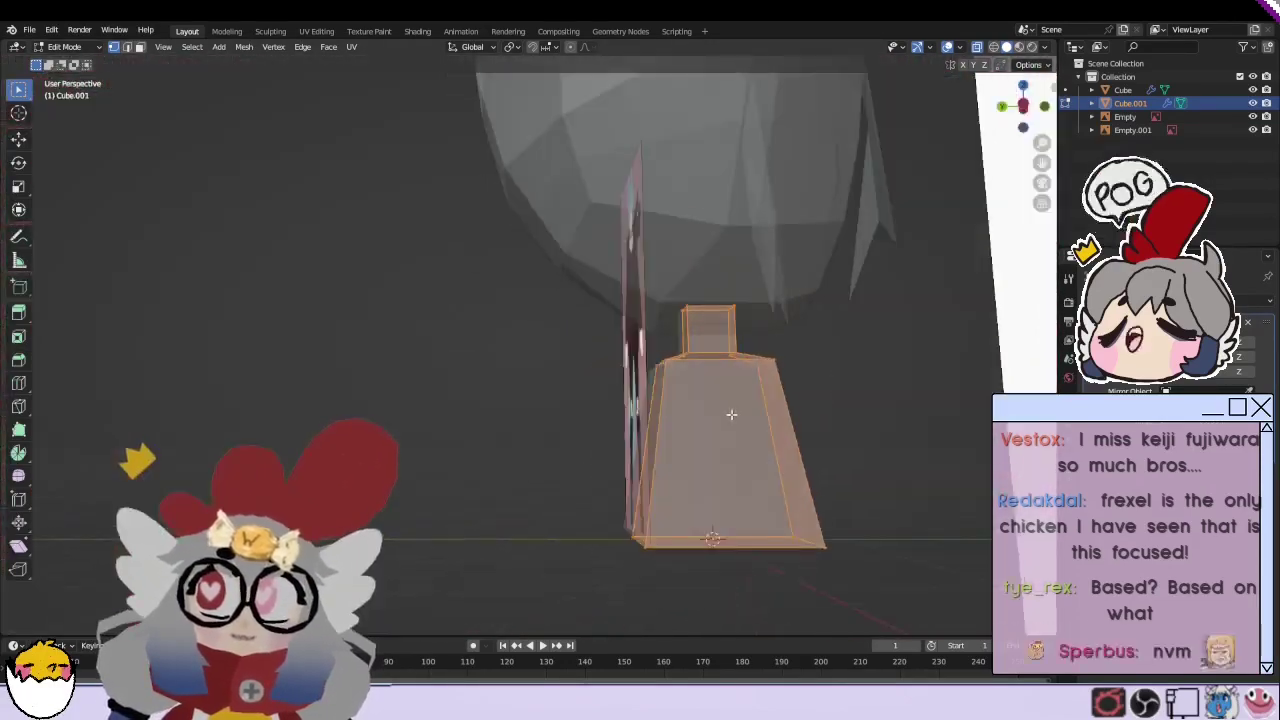
pyautogui.moveTo(667, 374); pyautogui.dragTo(647, 372, button='middle')
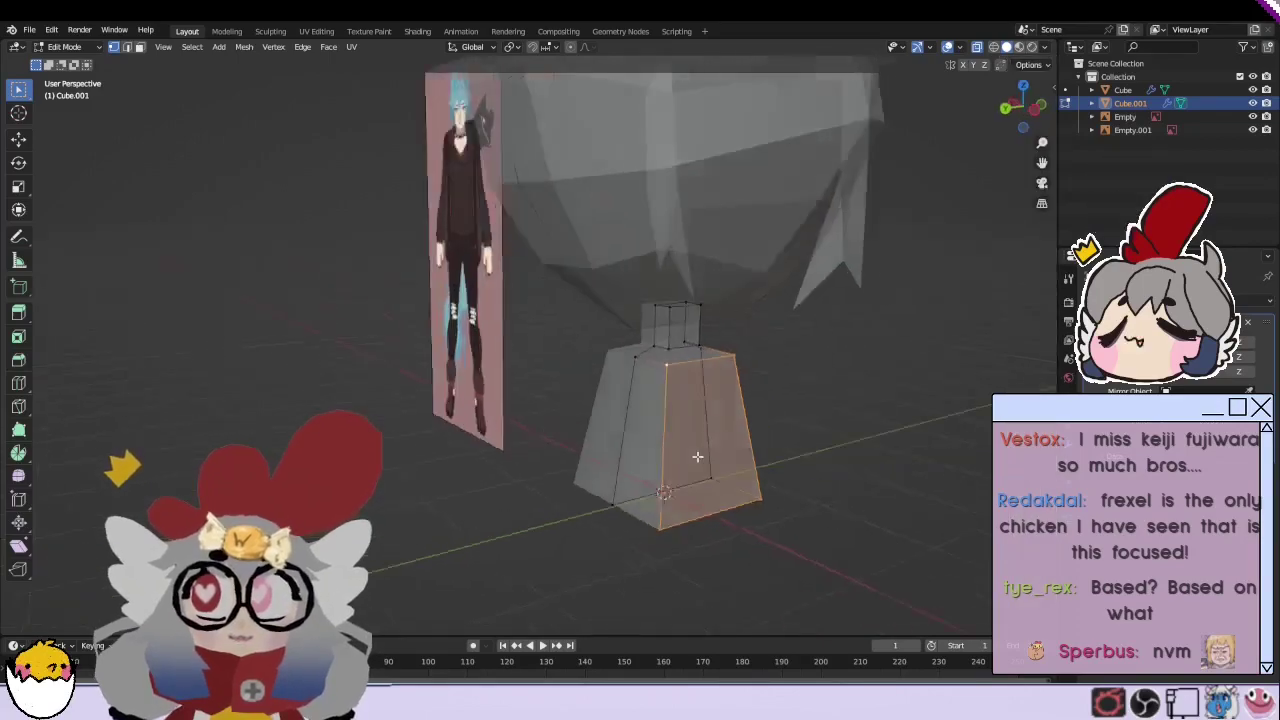
pyautogui.click(801, 533)
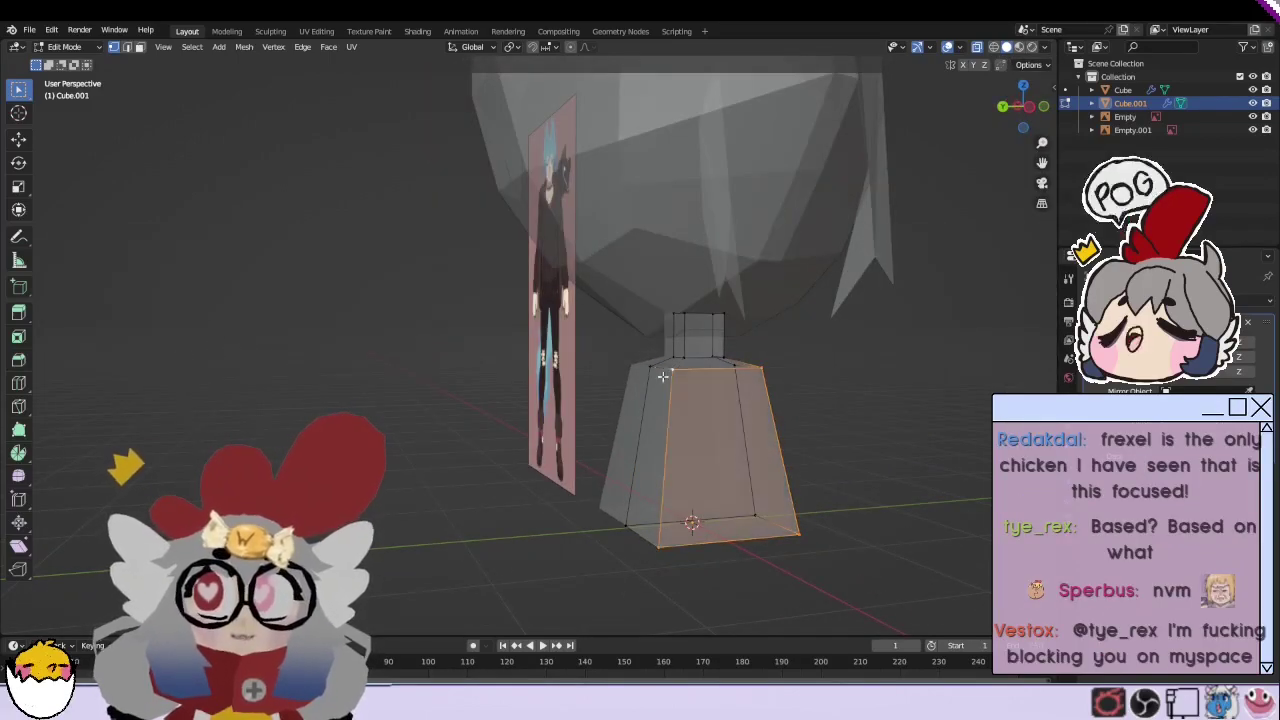
pyautogui.moveTo(906, 493); pyautogui.dragTo(723, 366, button='middle')
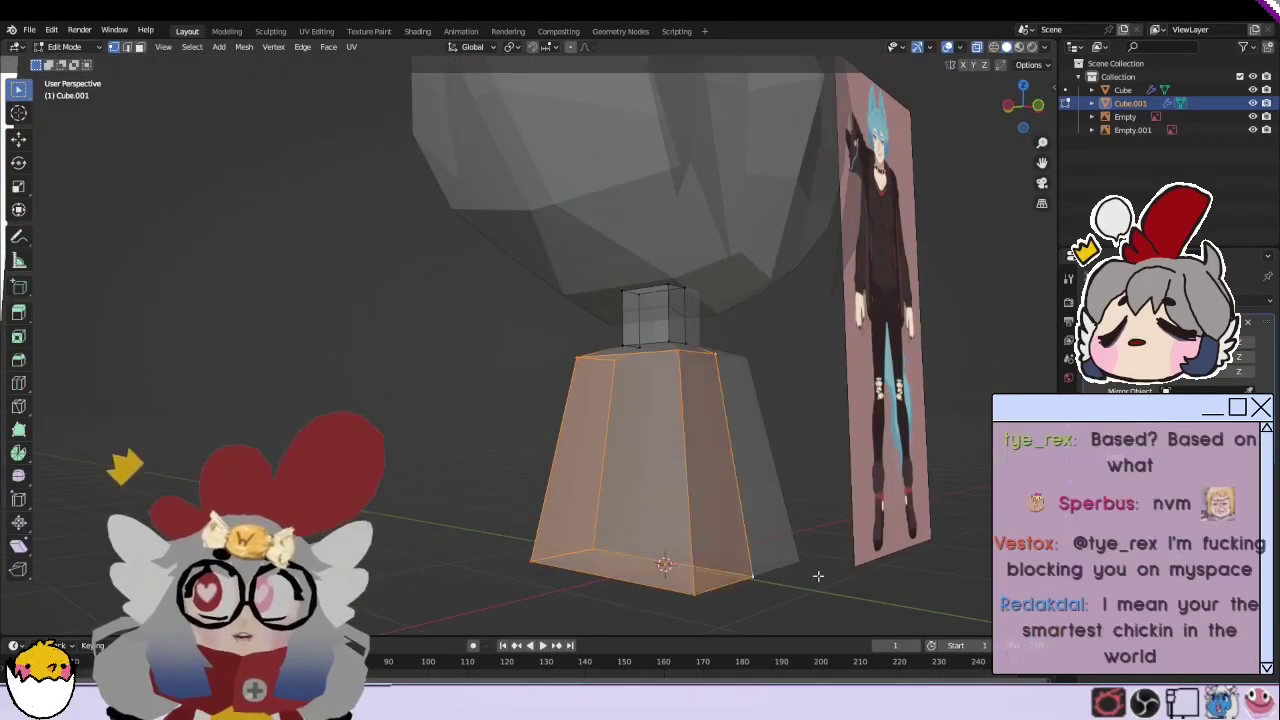
pyautogui.moveTo(820, 571); pyautogui.dragTo(896, 561, button='middle')
pyautogui.press('s')
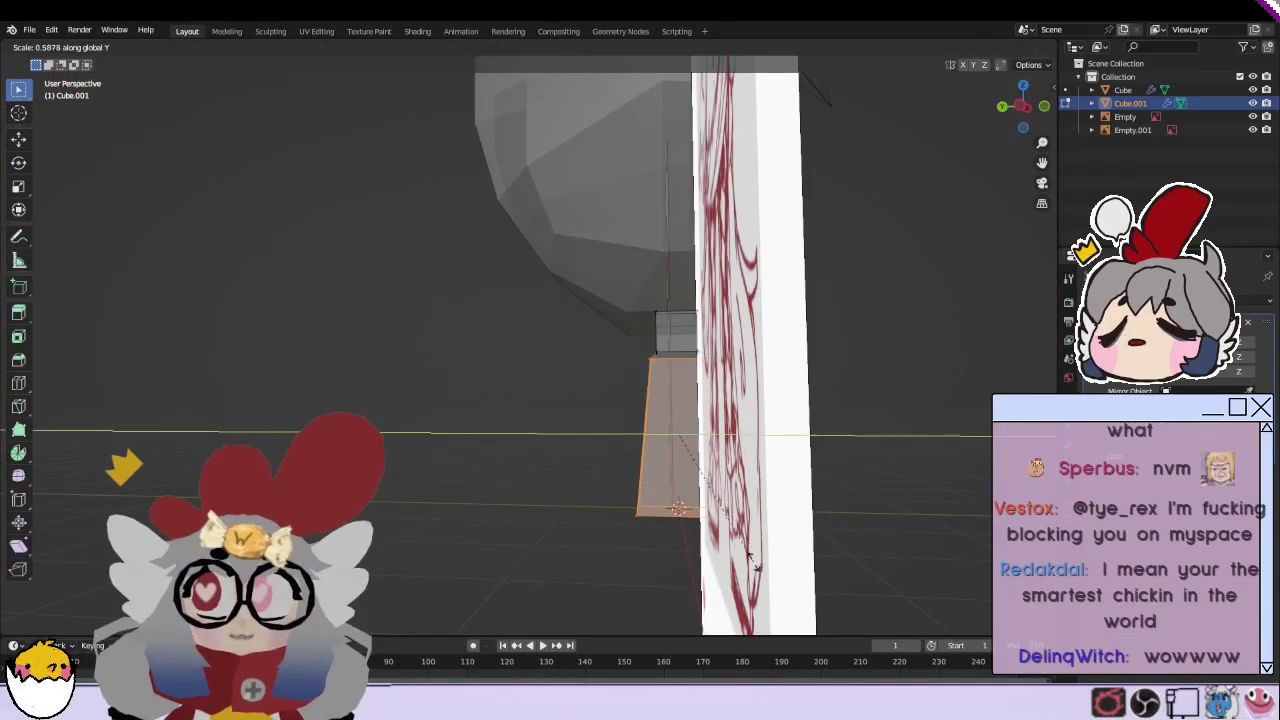
pyautogui.click(746, 549)
# Step: Add a two-cut horizontal loop cut across the torso
pyautogui.moveTo(746, 549)
pyautogui.mouseDown(button='middle')
pyautogui.moveTo(787, 538)
pyautogui.moveTo(663, 534)
pyautogui.moveTo(475, 423)
pyautogui.mouseUp(button='middle')
pyautogui.click(475, 423)
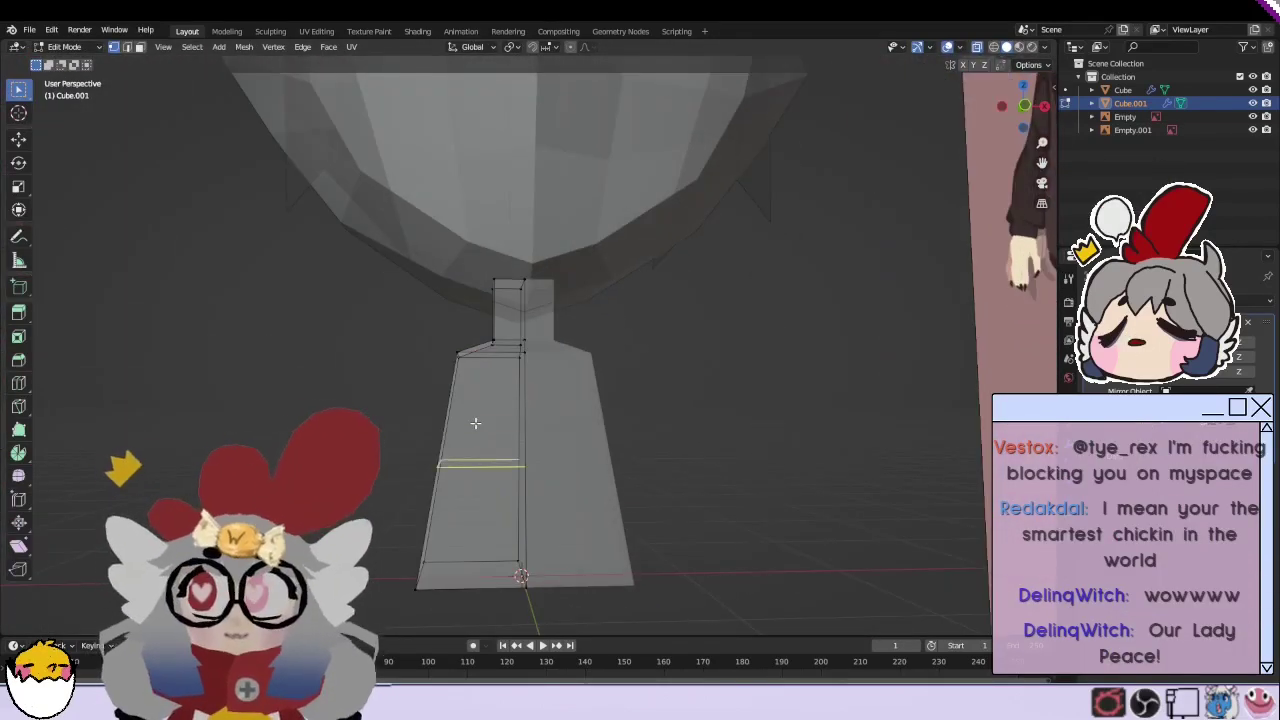
pyautogui.click(475, 423)
pyautogui.press('g')
pyautogui.press('z')
pyautogui.click(481, 385)
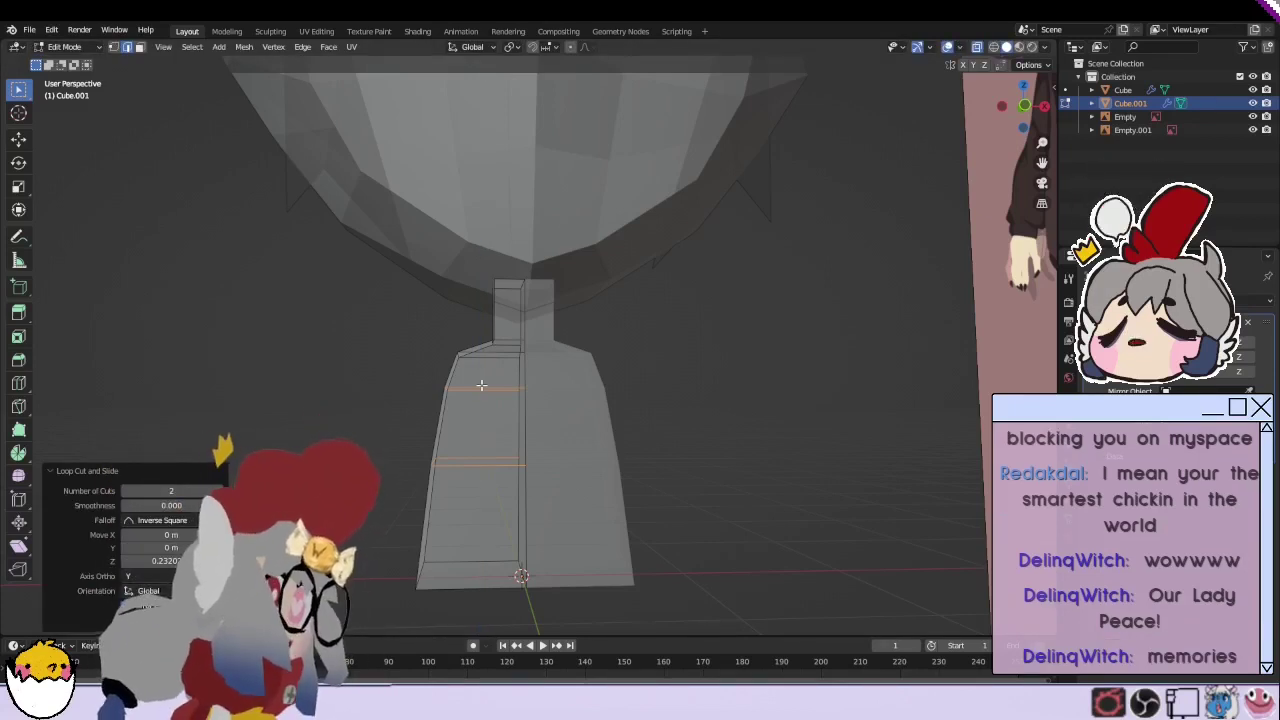
# Step: Raise the new edge loop and nudge the upper-left shoulder and lower-left torso vertices
pyautogui.click(113, 47)
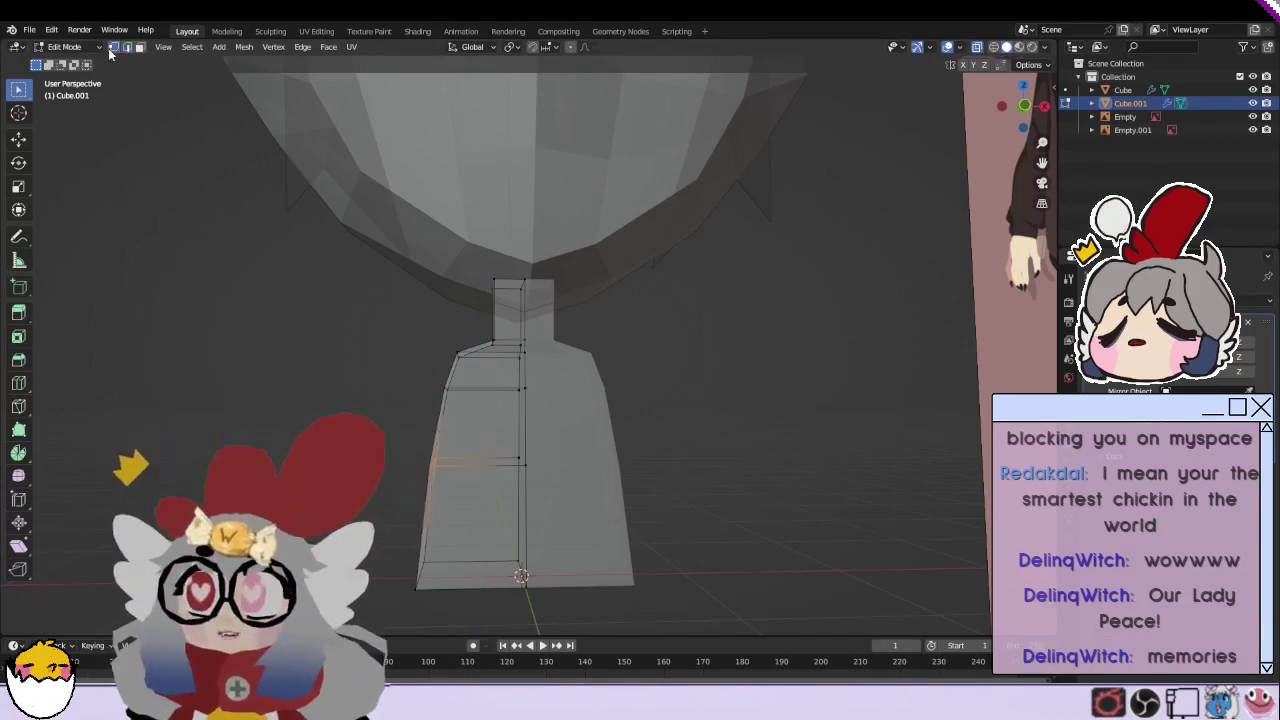
pyautogui.press('g')
pyautogui.click(425, 425)
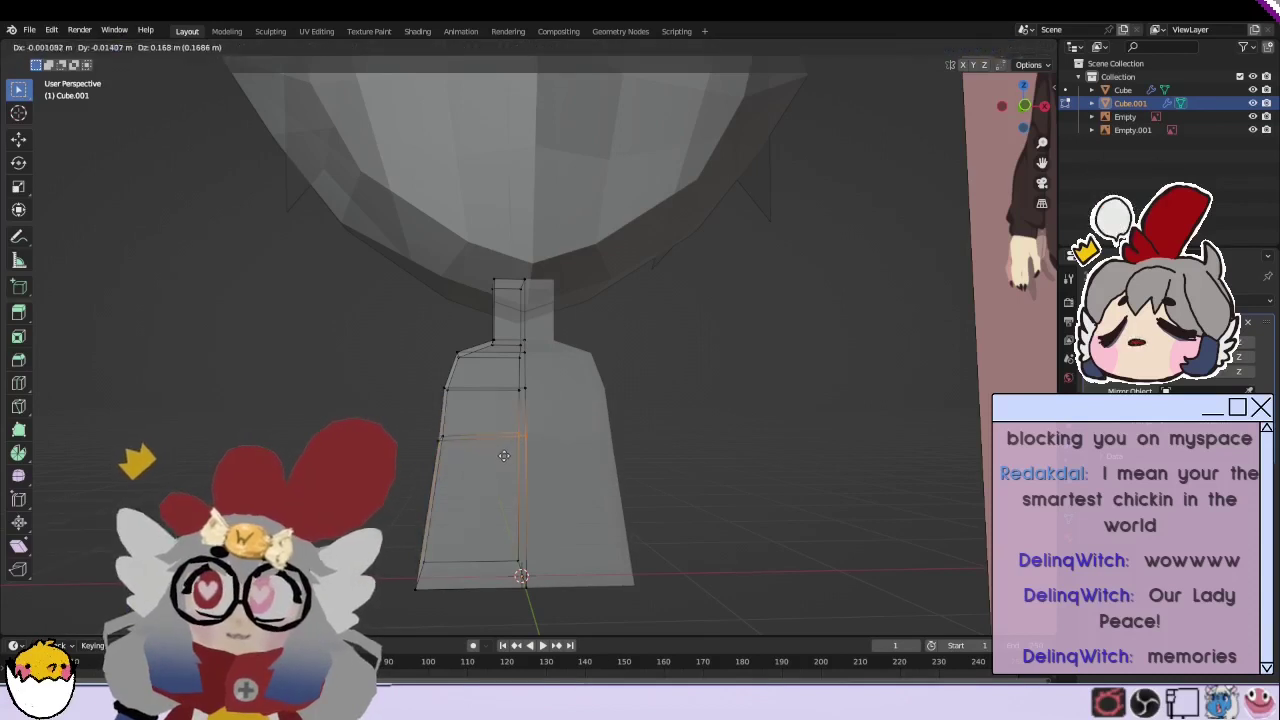
pyautogui.click(462, 354)
pyautogui.press('g')
pyautogui.click(458, 365)
pyautogui.press('g')
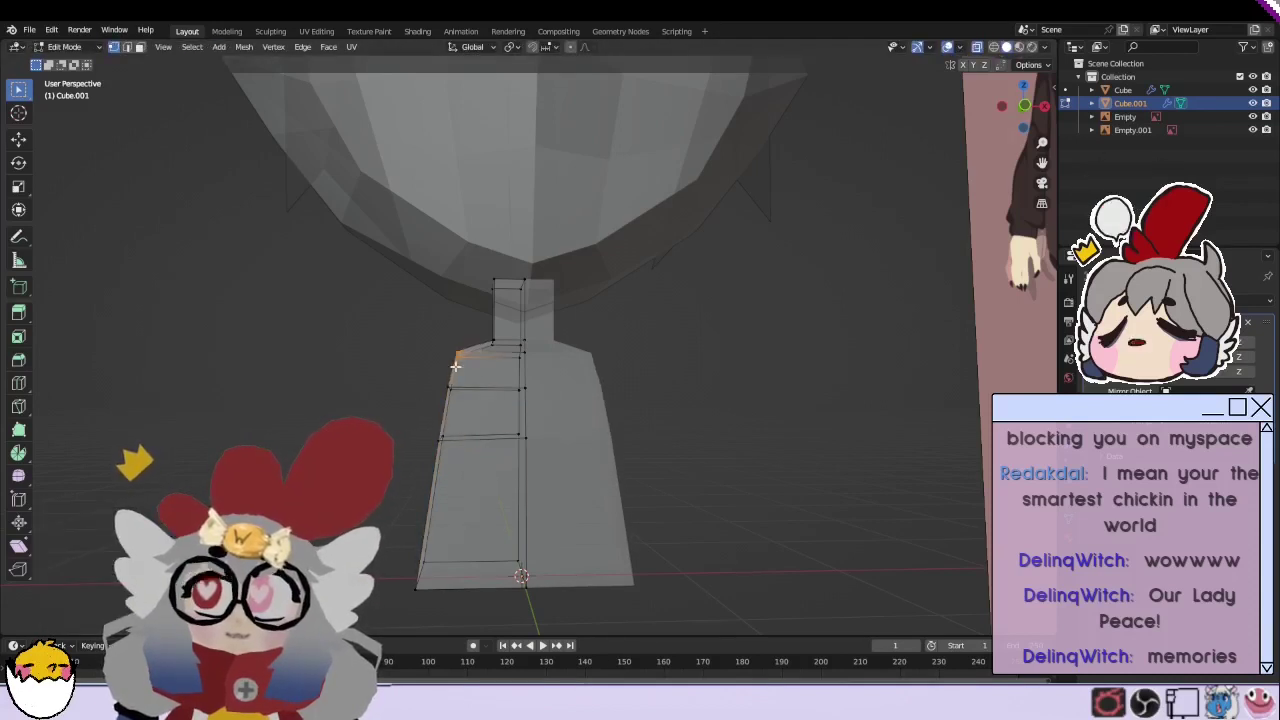
pyautogui.click(458, 368)
pyautogui.click(441, 437)
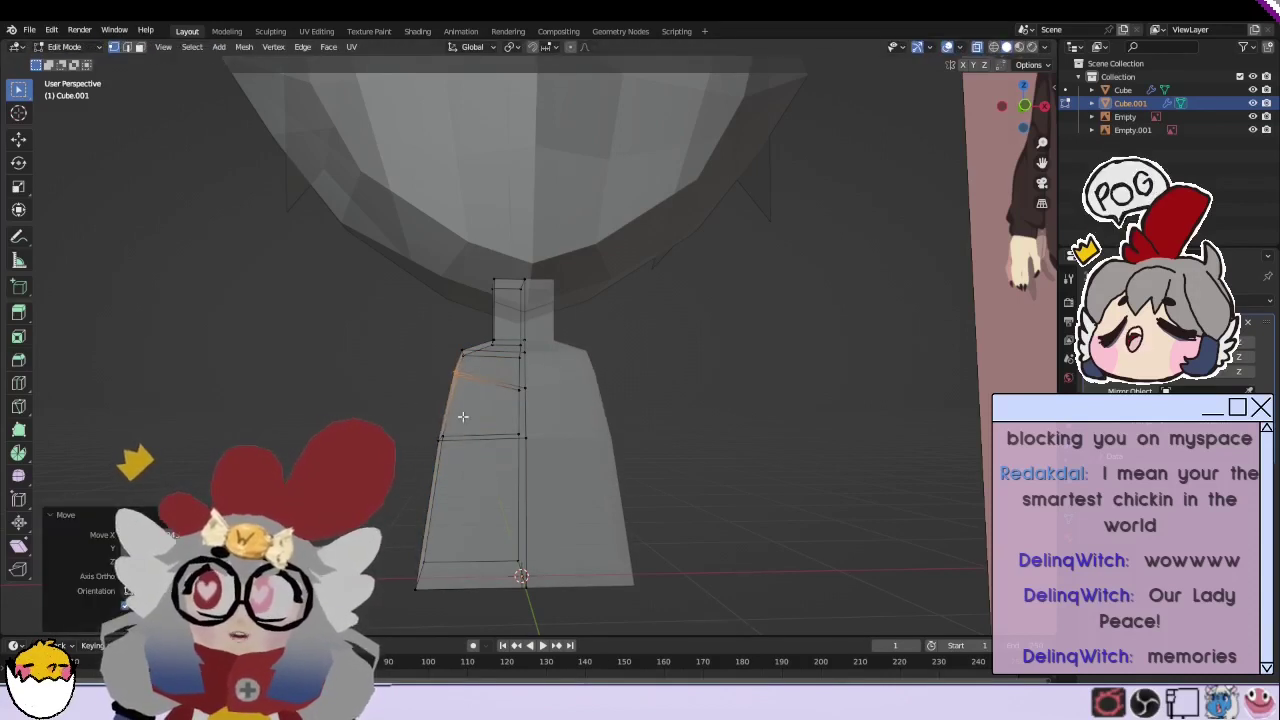
pyautogui.press('g')
pyautogui.click(433, 430)
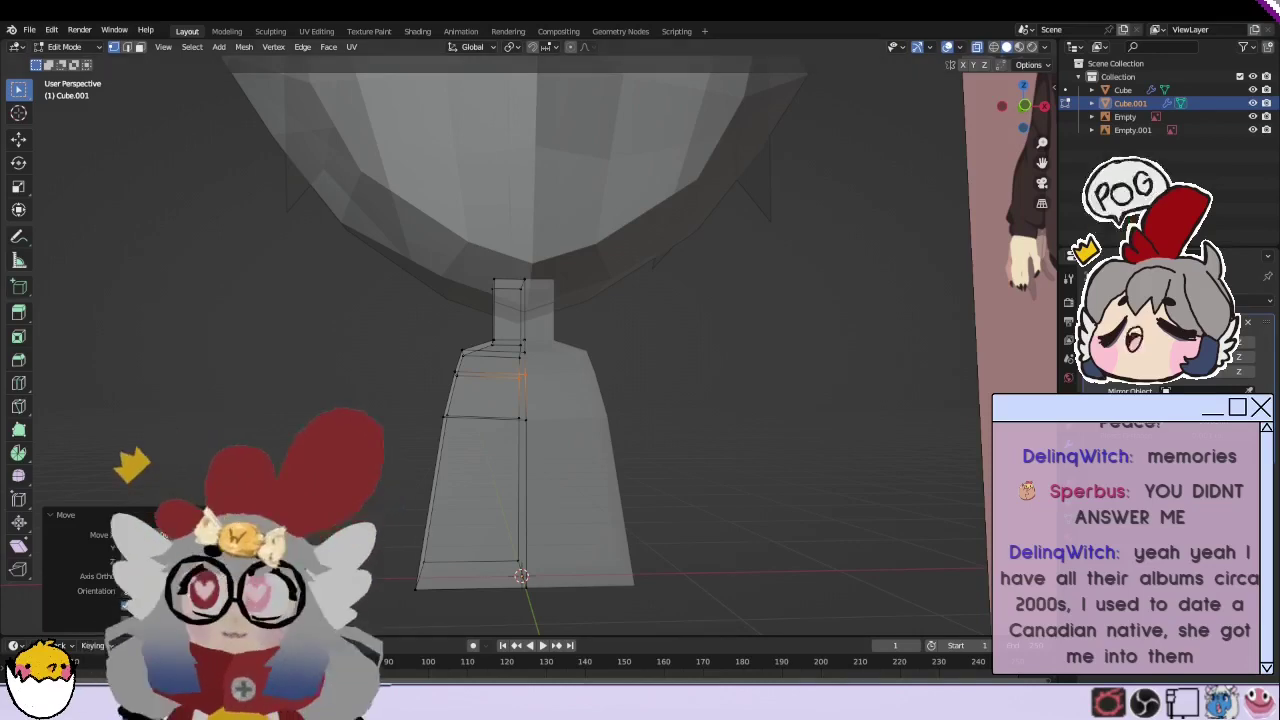
# Step: From the side view, move the chest's side edge to round the shoulder
pyautogui.moveTo(460, 423)
pyautogui.mouseDown(button='middle')
pyautogui.moveTo(745, 426)
pyautogui.moveTo(760, 455)
pyautogui.mouseUp(button='middle')
pyautogui.press('r')
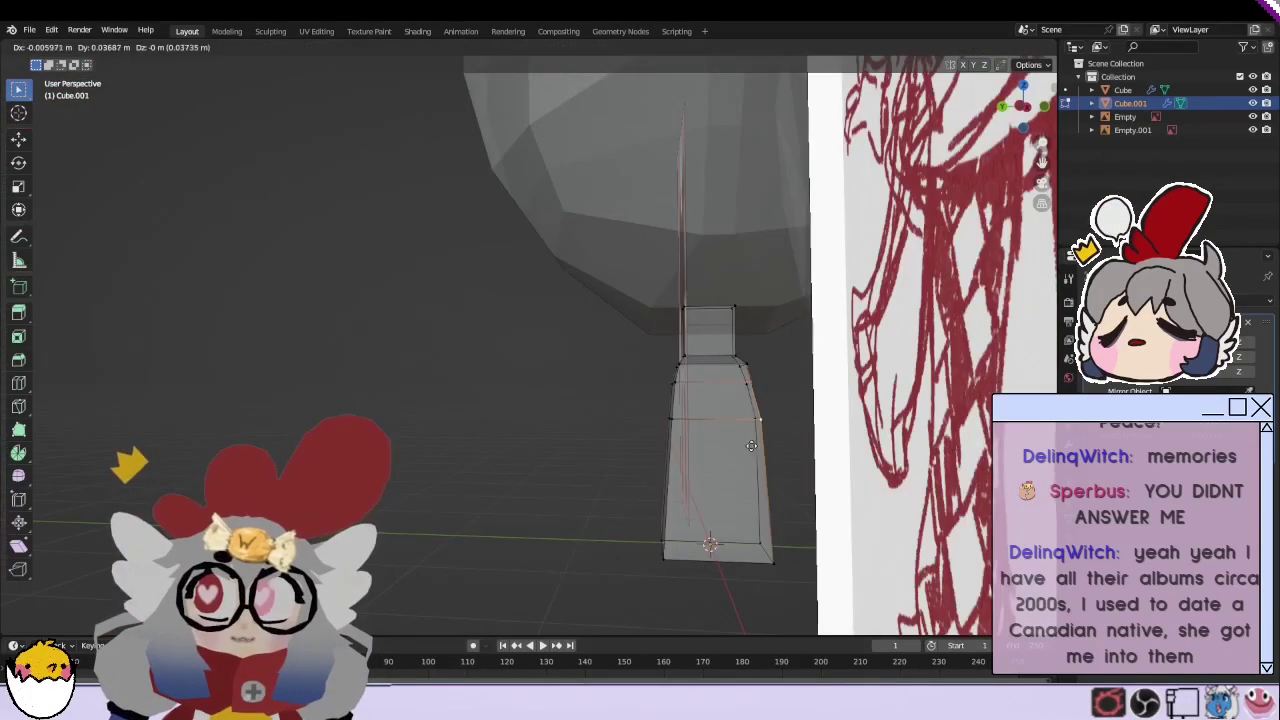
pyautogui.click(760, 460)
pyautogui.press('g')
pyautogui.rightClick(766, 467)
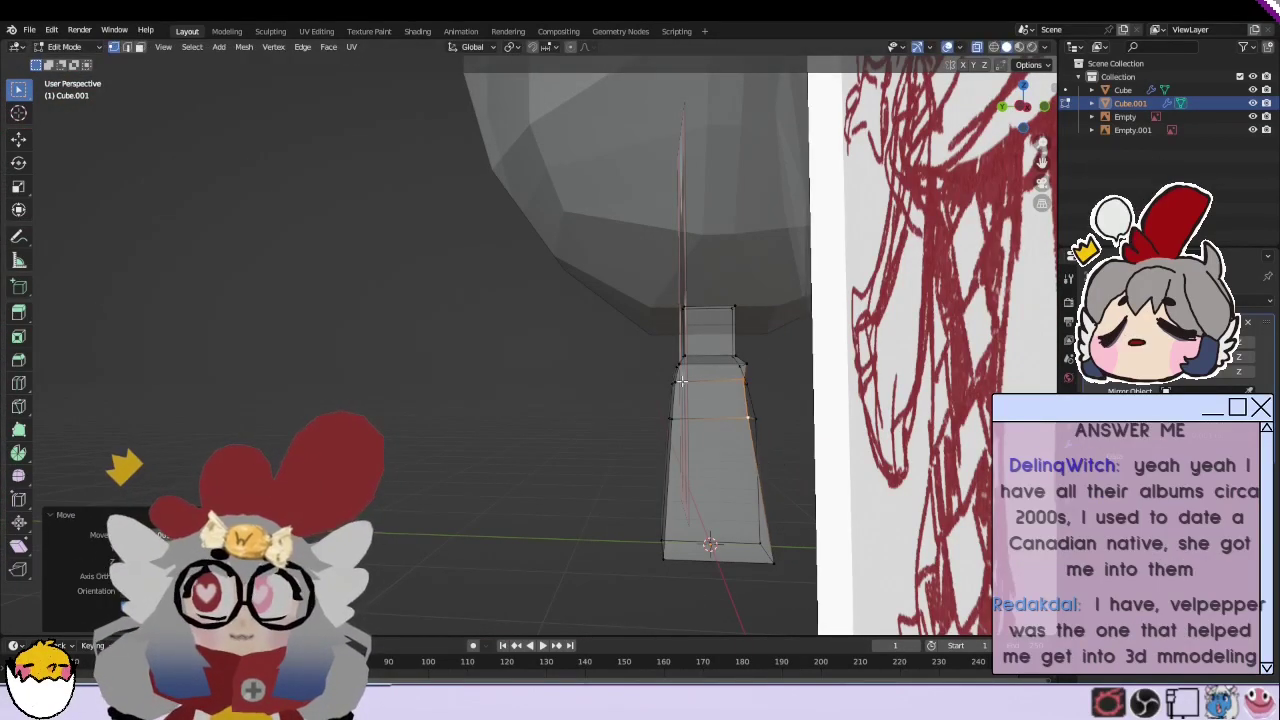
pyautogui.click(678, 408)
pyautogui.press('g')
pyautogui.click(690, 423)
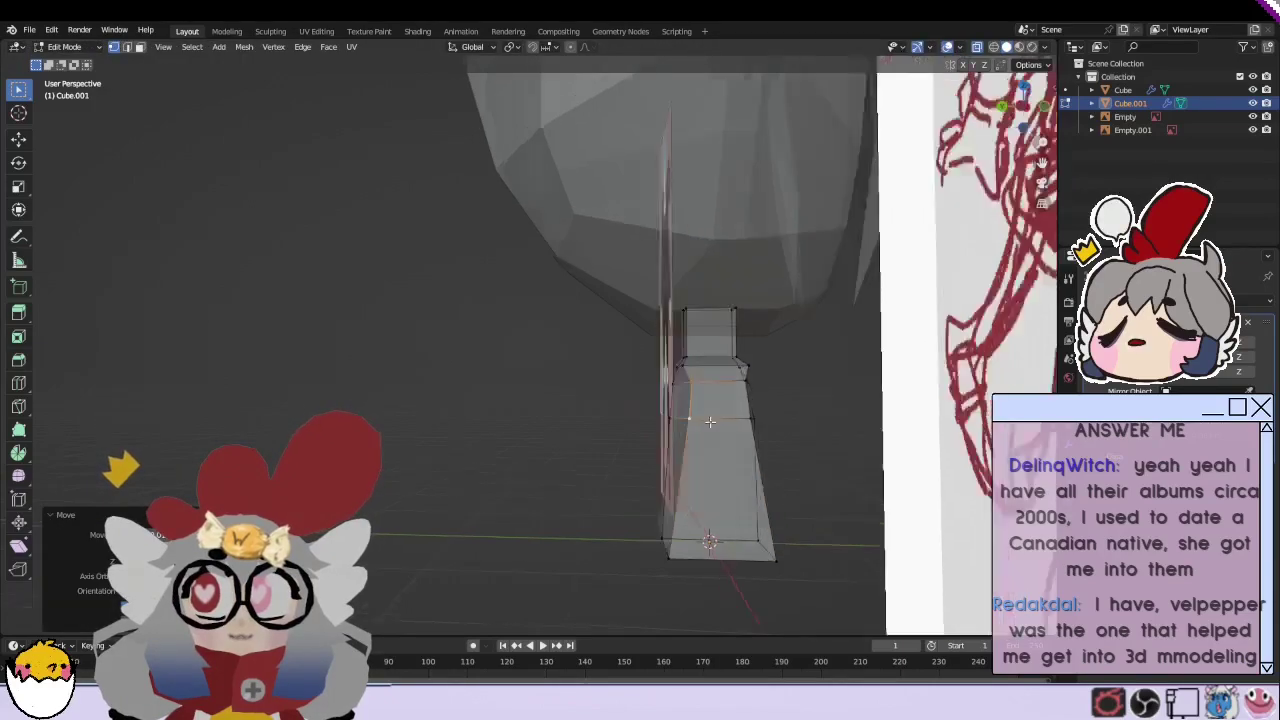
pyautogui.moveTo(690, 423)
pyautogui.mouseDown(button='middle')
pyautogui.moveTo(754, 415)
pyautogui.moveTo(522, 426)
pyautogui.moveTo(509, 449)
pyautogui.moveTo(707, 396)
pyautogui.moveTo(555, 407)
pyautogui.mouseUp(button='middle')
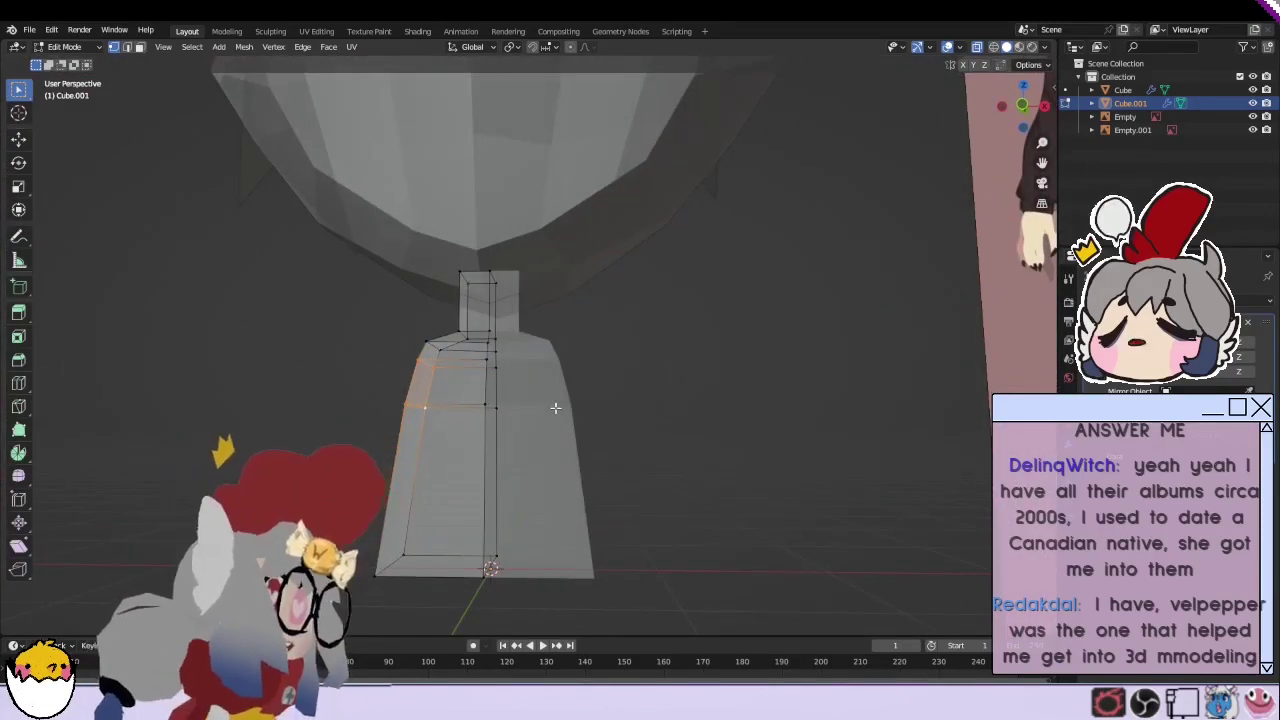
# Step: Extrude the side face into an arm, lengthening and tilting it downward
pyautogui.press('e')
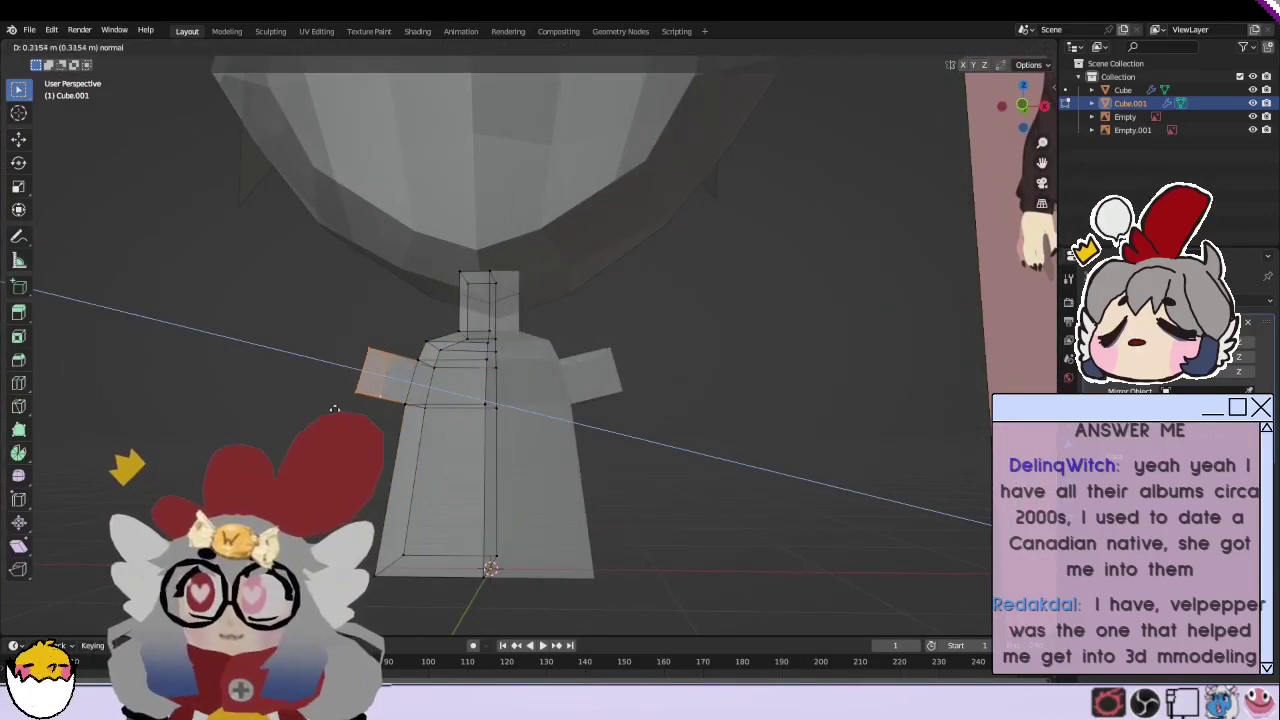
pyautogui.click(333, 408)
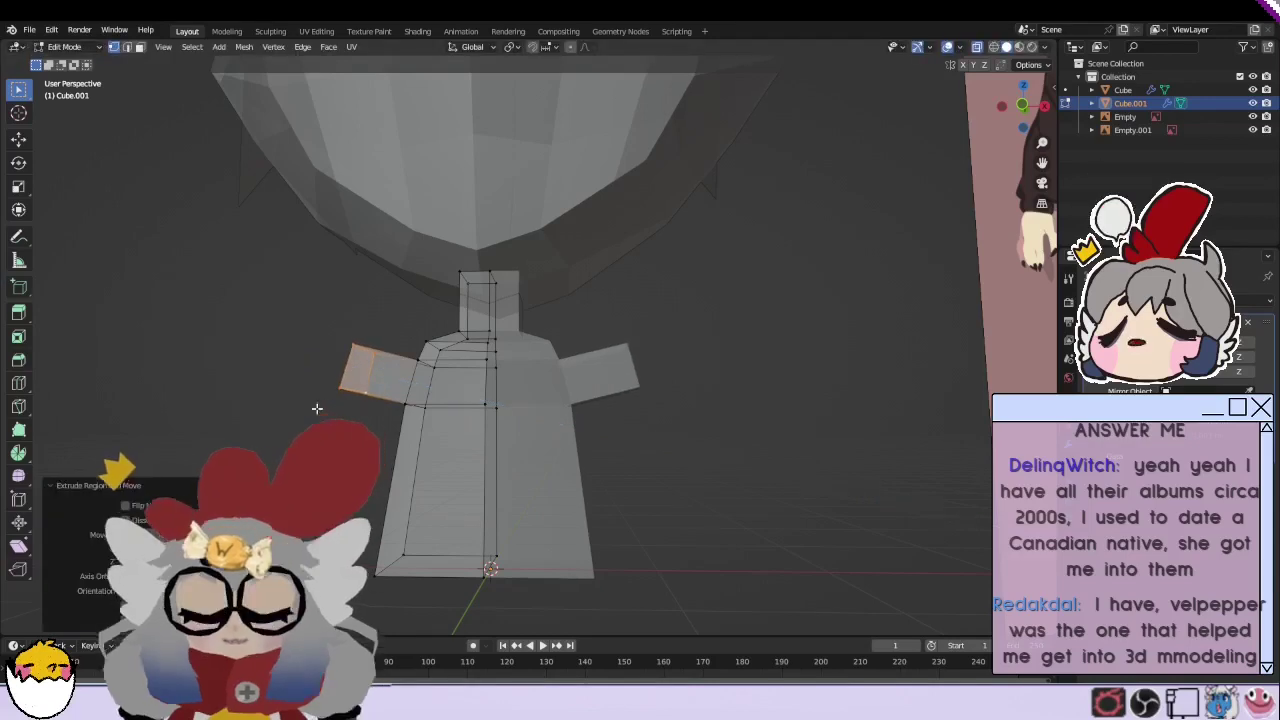
pyautogui.press('r')
pyautogui.press('Return')
pyautogui.press('g')
pyautogui.press('Return')
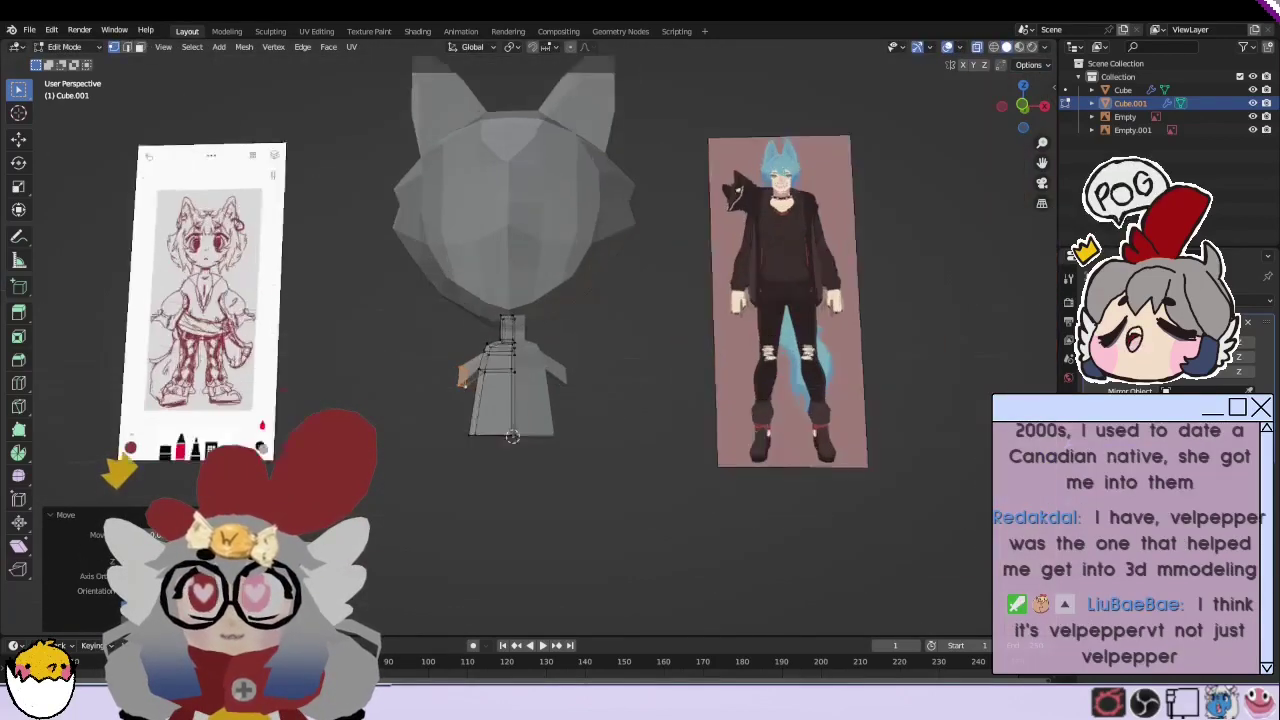
pyautogui.press('g')
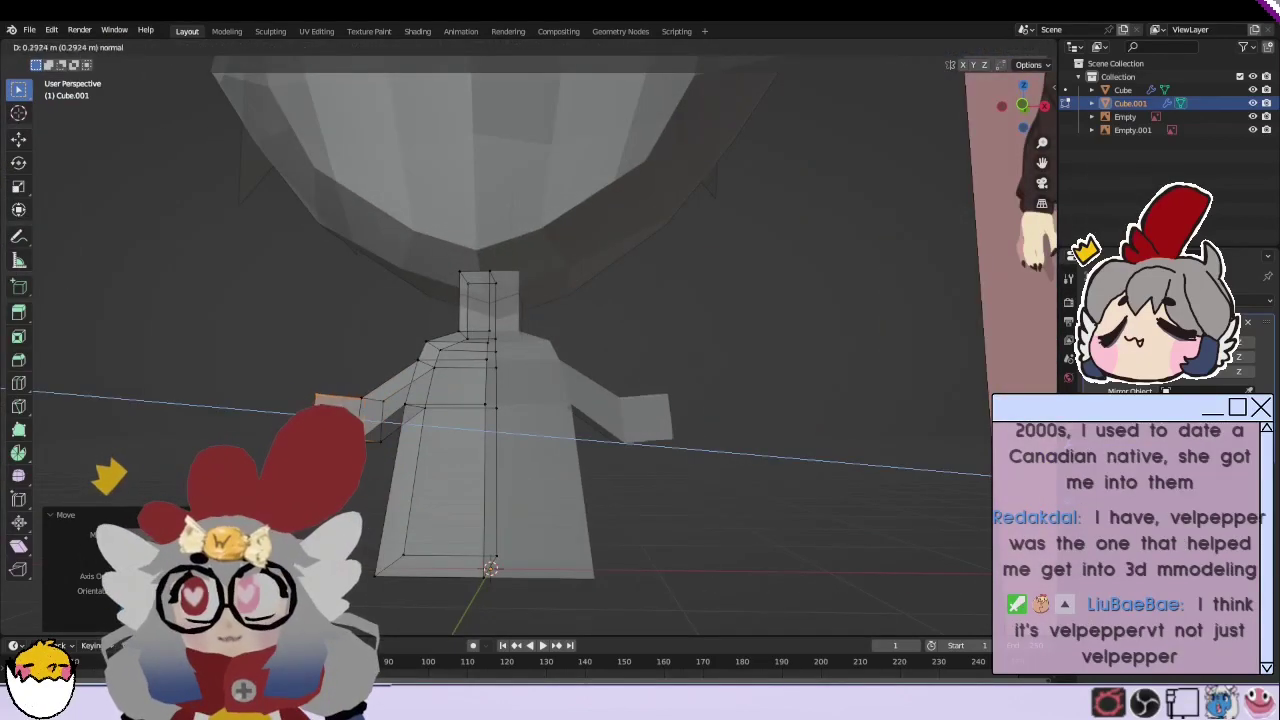
pyautogui.press('Return')
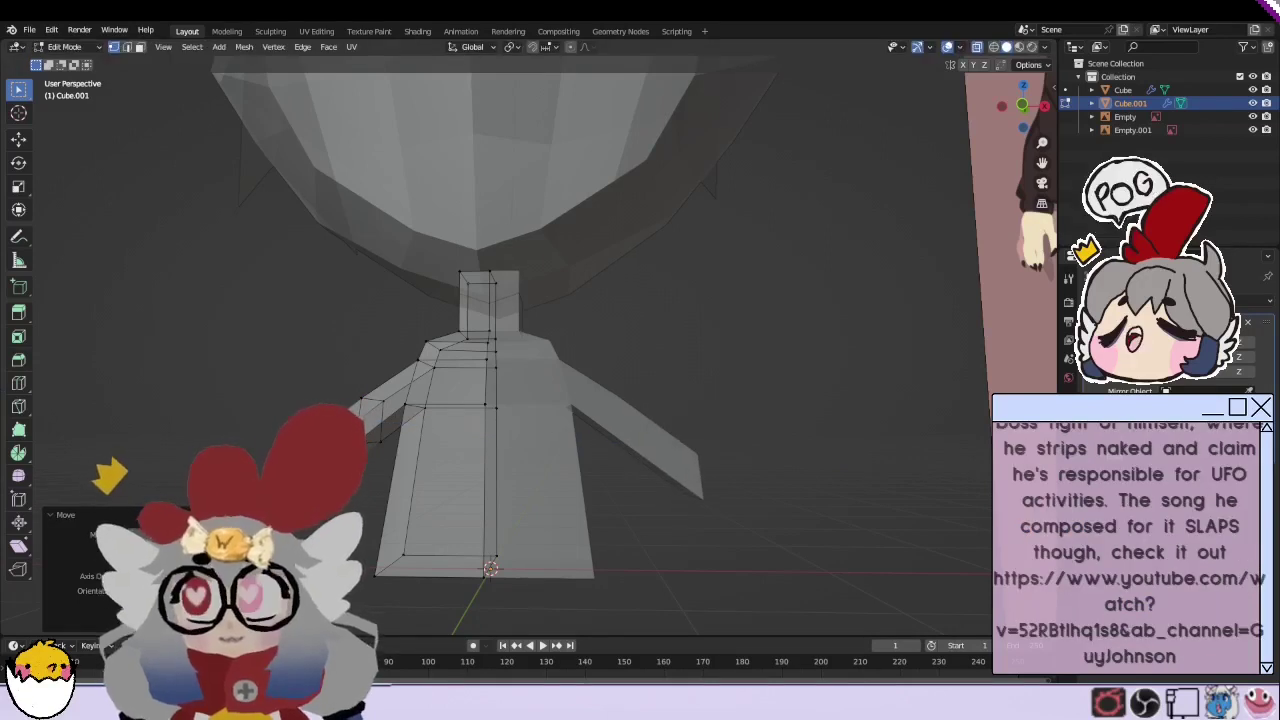
# Step: Enlarge and reposition the arm's end face
pyautogui.press('s')
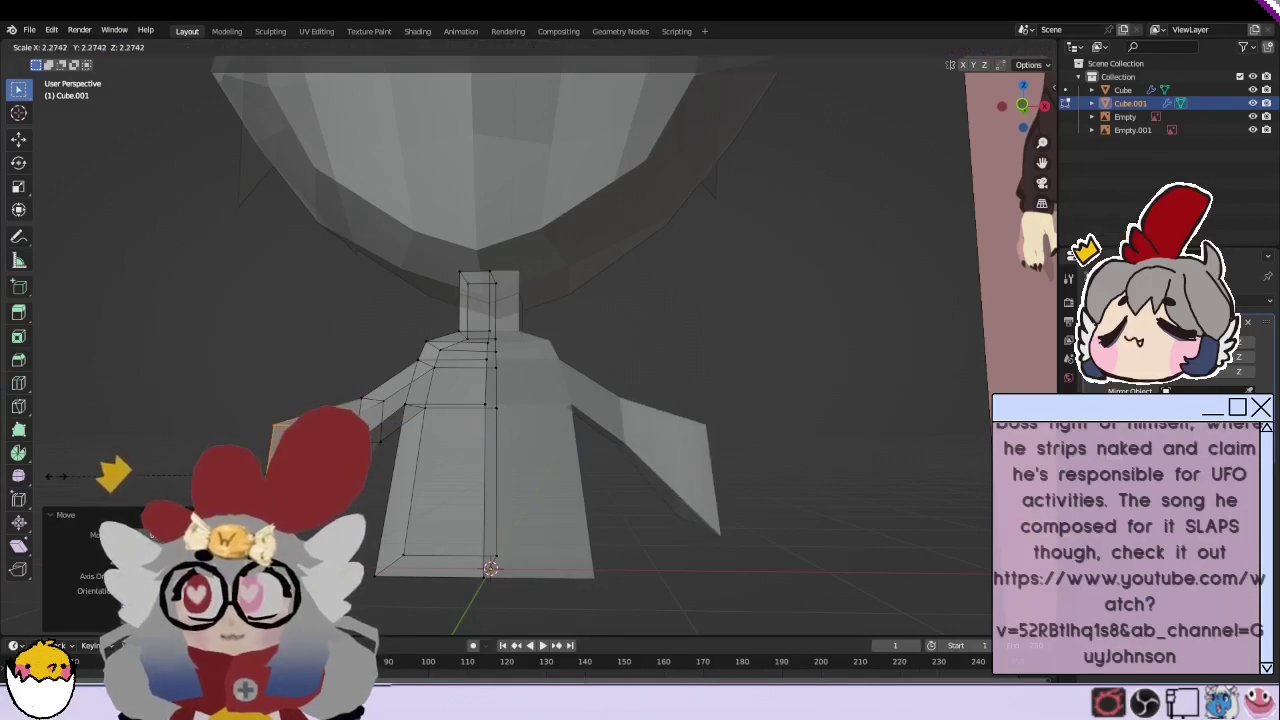
pyautogui.press('Return')
pyautogui.press('g')
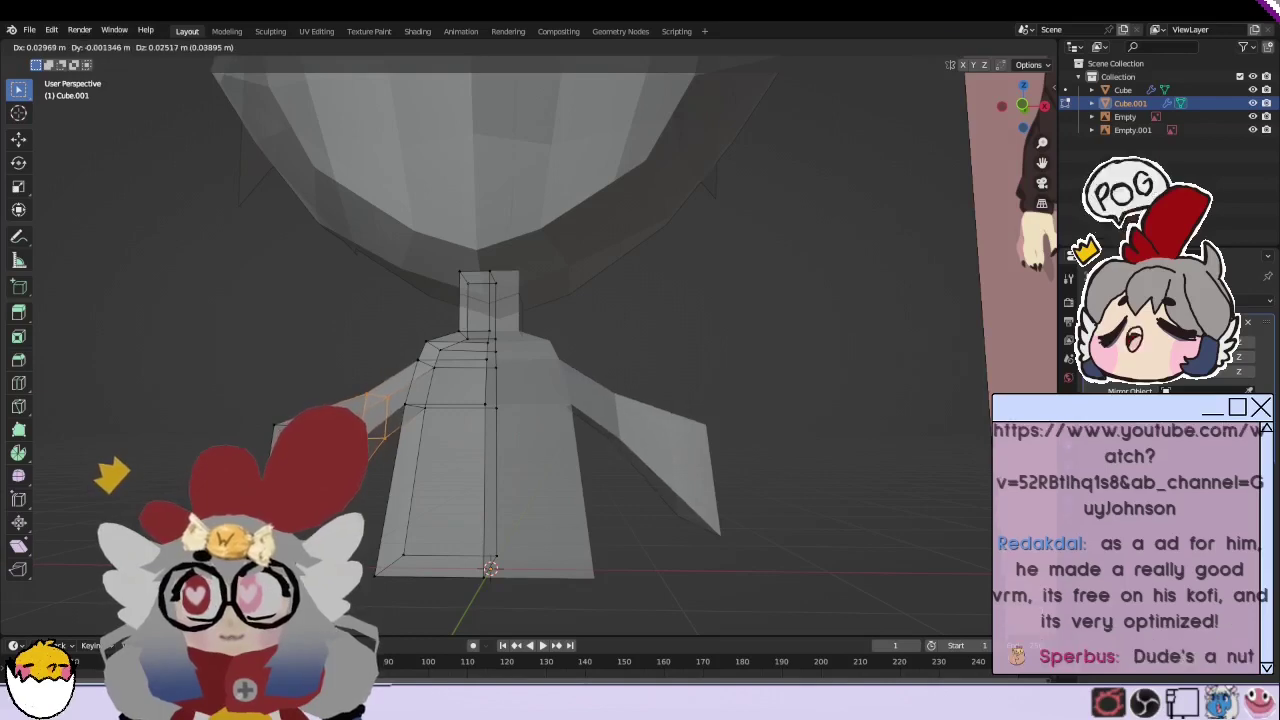
pyautogui.press('Return')
pyautogui.scroll(-3, 500, 350)
pyautogui.moveTo(400, 487); pyautogui.dragTo(402, 490, button='middle')
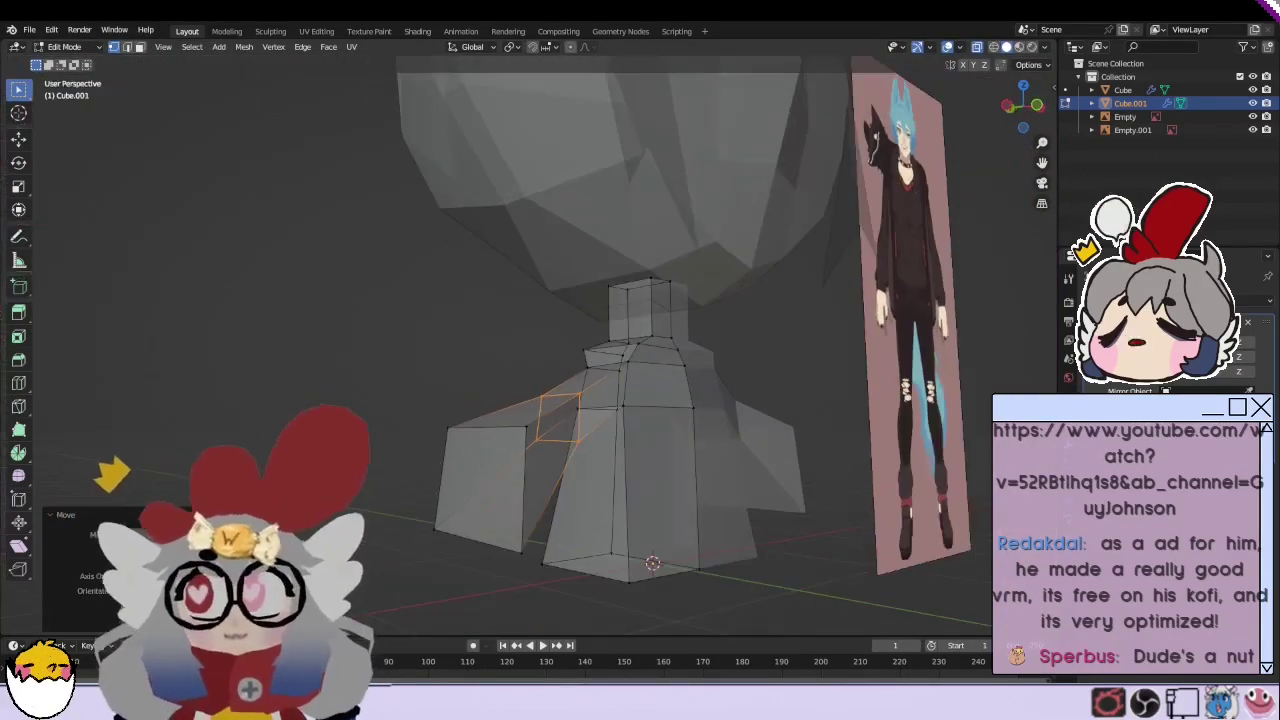
pyautogui.moveTo(455, 447); pyautogui.dragTo(473, 445, button='middle')
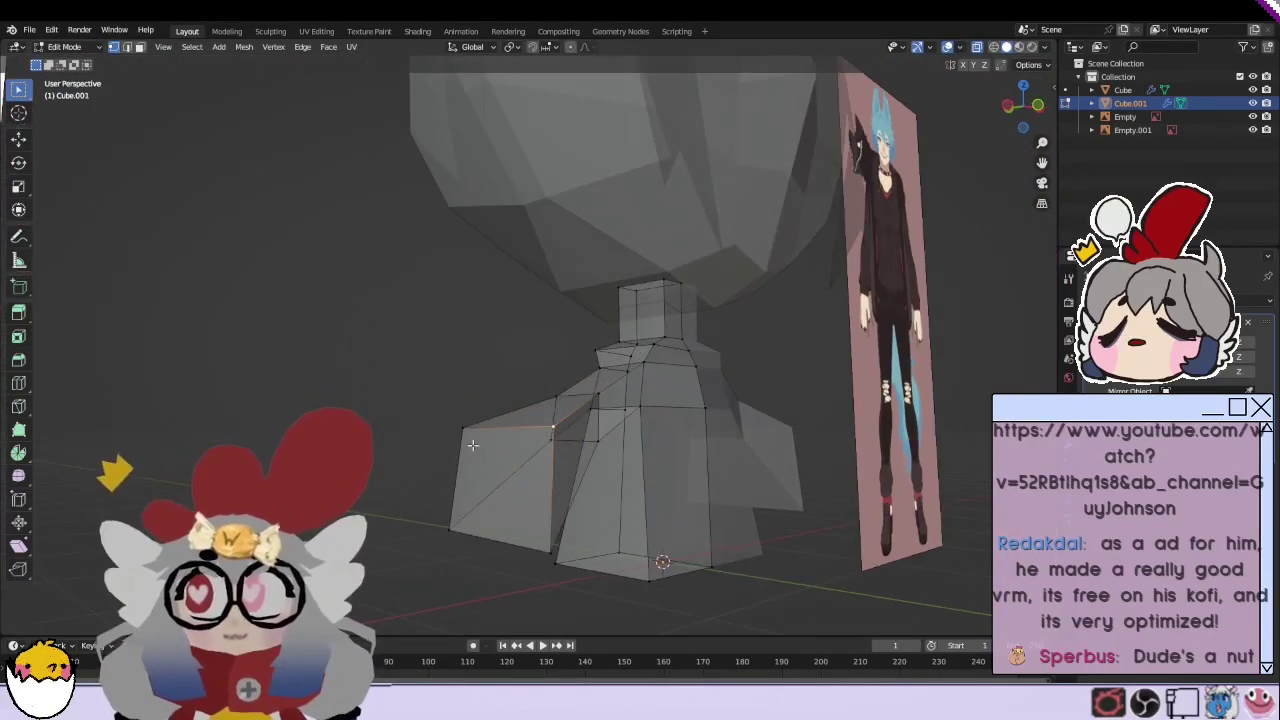
# Step: Grow the selection over the arm faces, then extrude a smaller face diagonally outward
pyautogui.rightClick(541, 540)
pyautogui.click(500, 511)
pyautogui.moveTo(468, 550)
pyautogui.mouseDown(button='middle')
pyautogui.moveTo(534, 534)
pyautogui.moveTo(694, 551)
pyautogui.moveTo(753, 537)
pyautogui.mouseUp(button='middle')
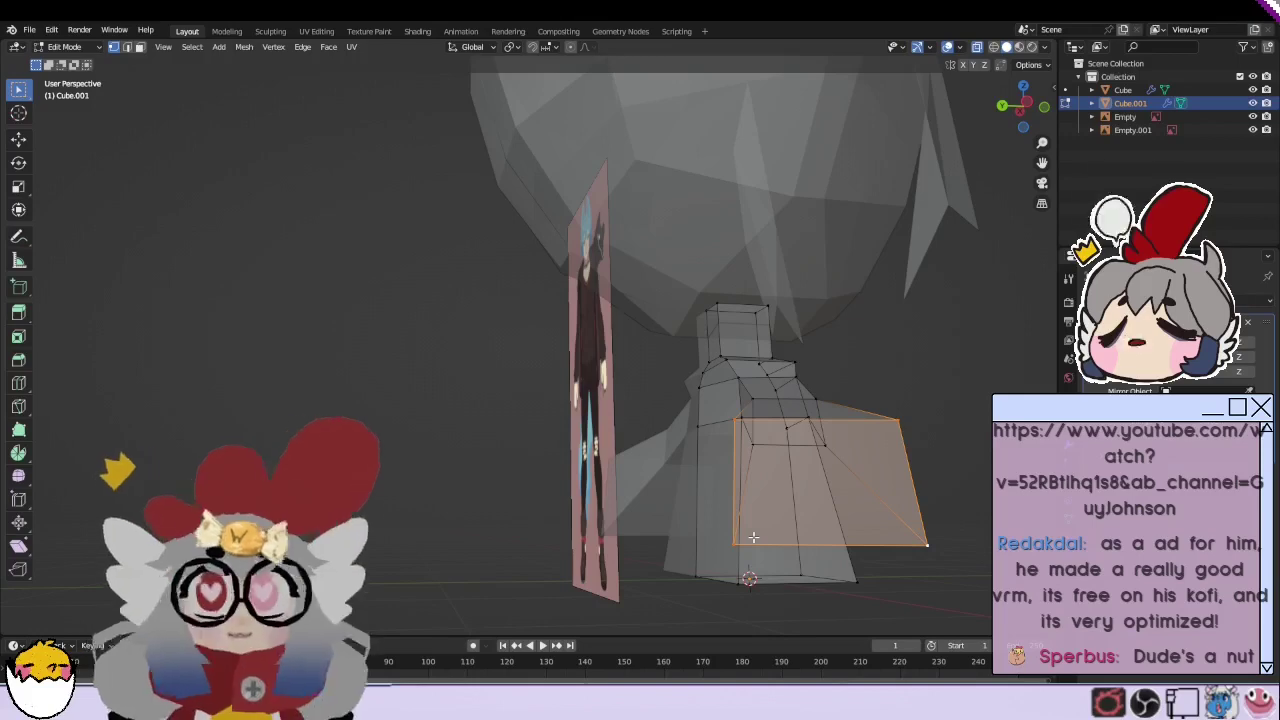
pyautogui.moveTo(851, 466); pyautogui.dragTo(668, 447, button='middle')
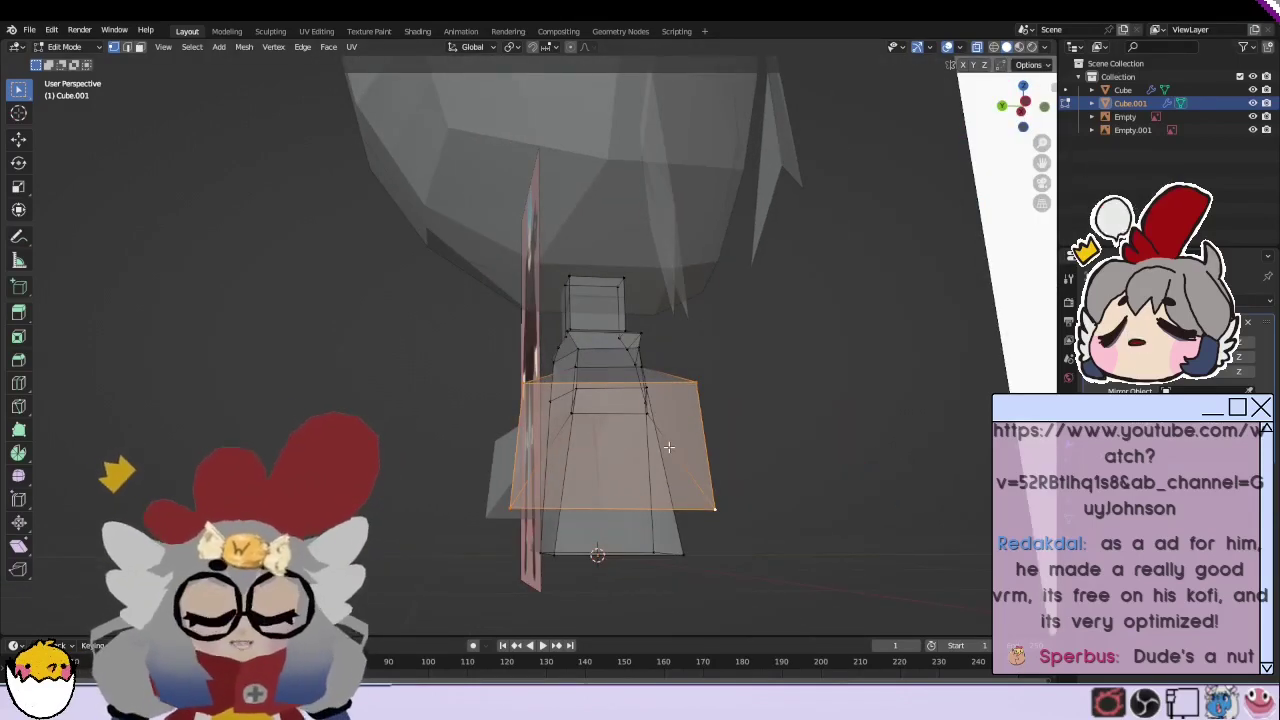
pyautogui.press('e')
pyautogui.click(668, 447)
pyautogui.press('s')
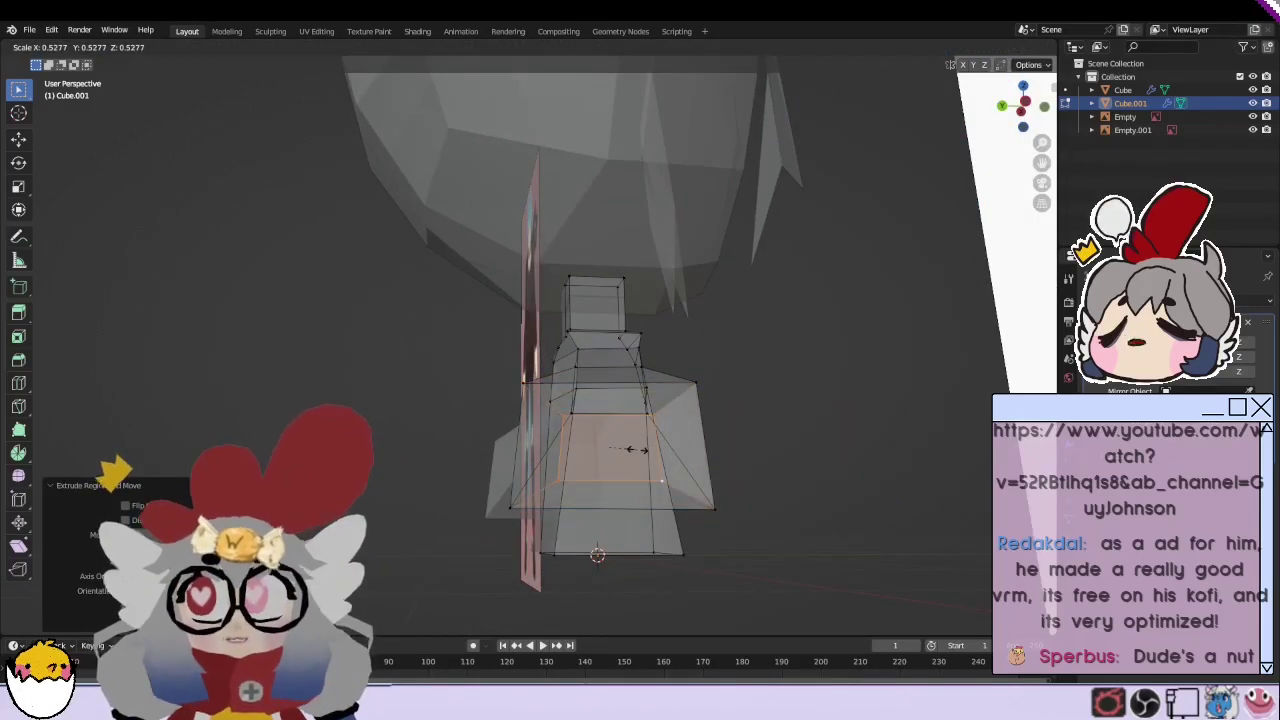
pyautogui.click(630, 449)
pyautogui.moveTo(630, 449)
pyautogui.mouseDown(button='middle')
pyautogui.moveTo(778, 493)
pyautogui.moveTo(755, 488)
pyautogui.mouseUp(button='middle')
pyautogui.press('g')
pyautogui.click(740, 480)
# Step: Extrude one more arm segment and rotate its end face downward
pyautogui.press('e')
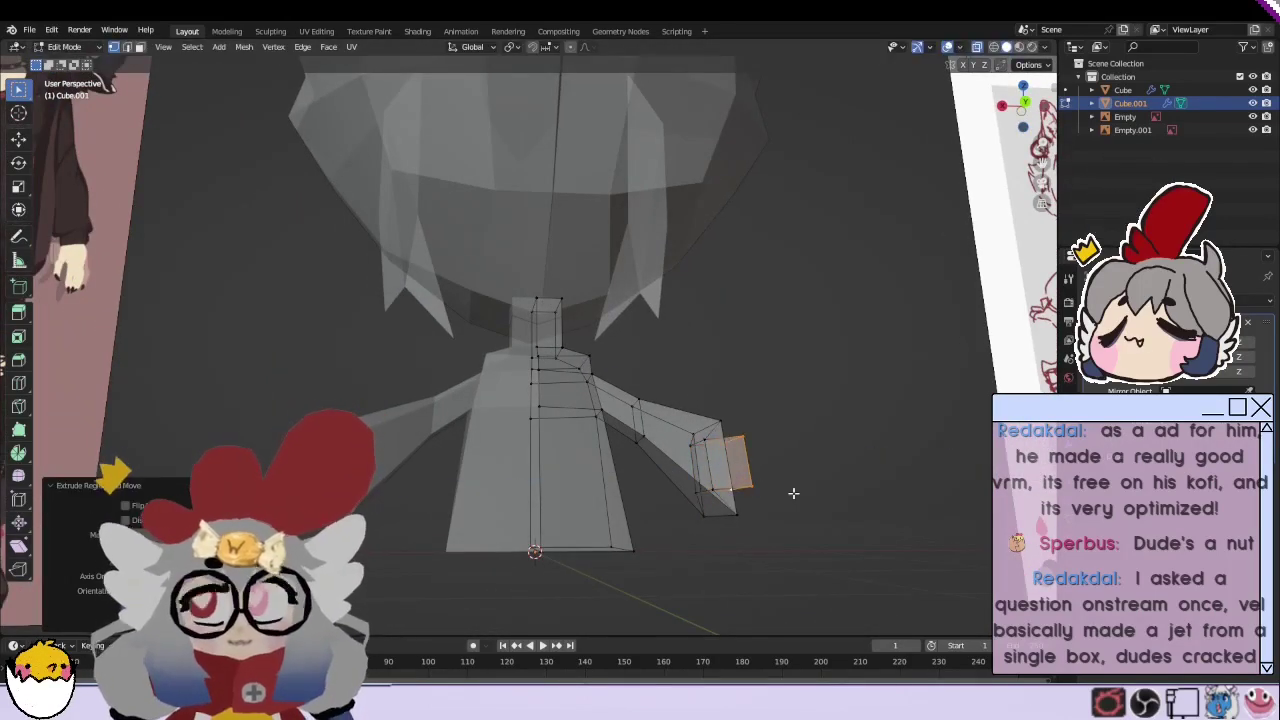
pyautogui.click(794, 513)
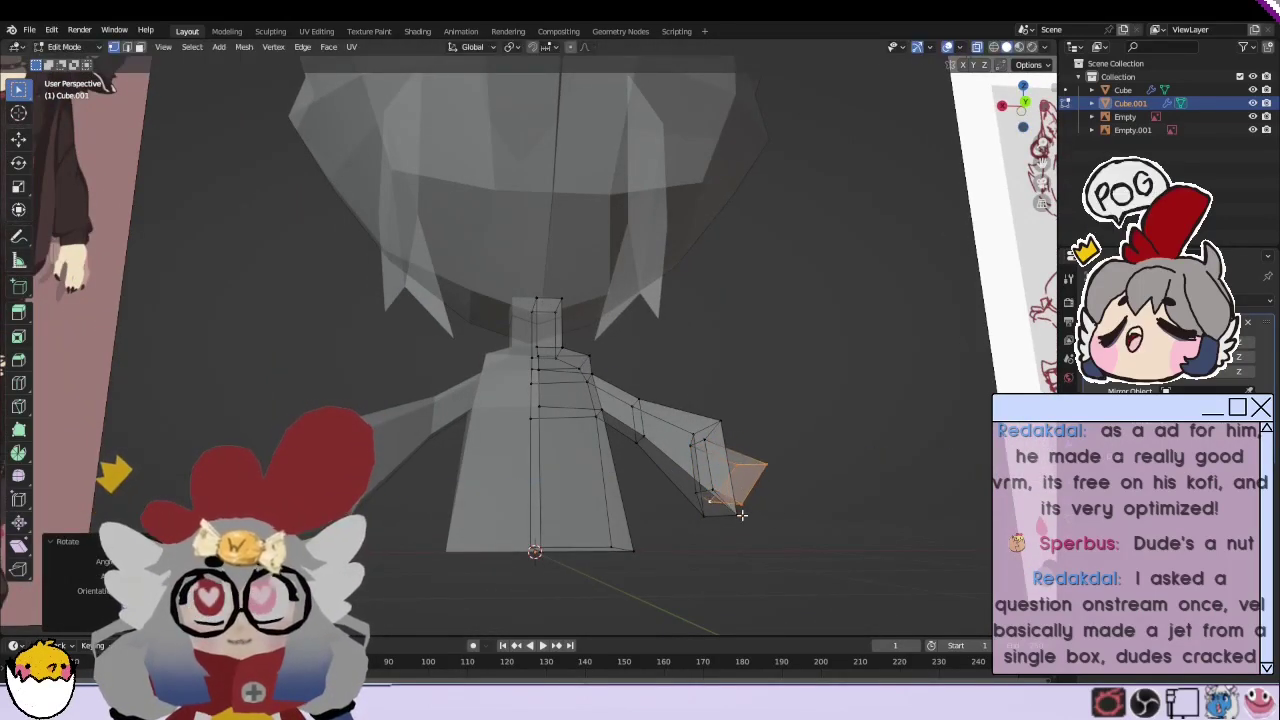
pyautogui.press('r')
pyautogui.click(736, 519)
pyautogui.moveTo(737, 519)
pyautogui.mouseDown(button='middle')
pyautogui.moveTo(408, 429)
pyautogui.moveTo(393, 483)
pyautogui.moveTo(1118, 172)
pyautogui.mouseUp(button='middle')
# Step: Turn X-ray off and scale down the arm's selected end face
pyautogui.hotkey('alt', 'z')
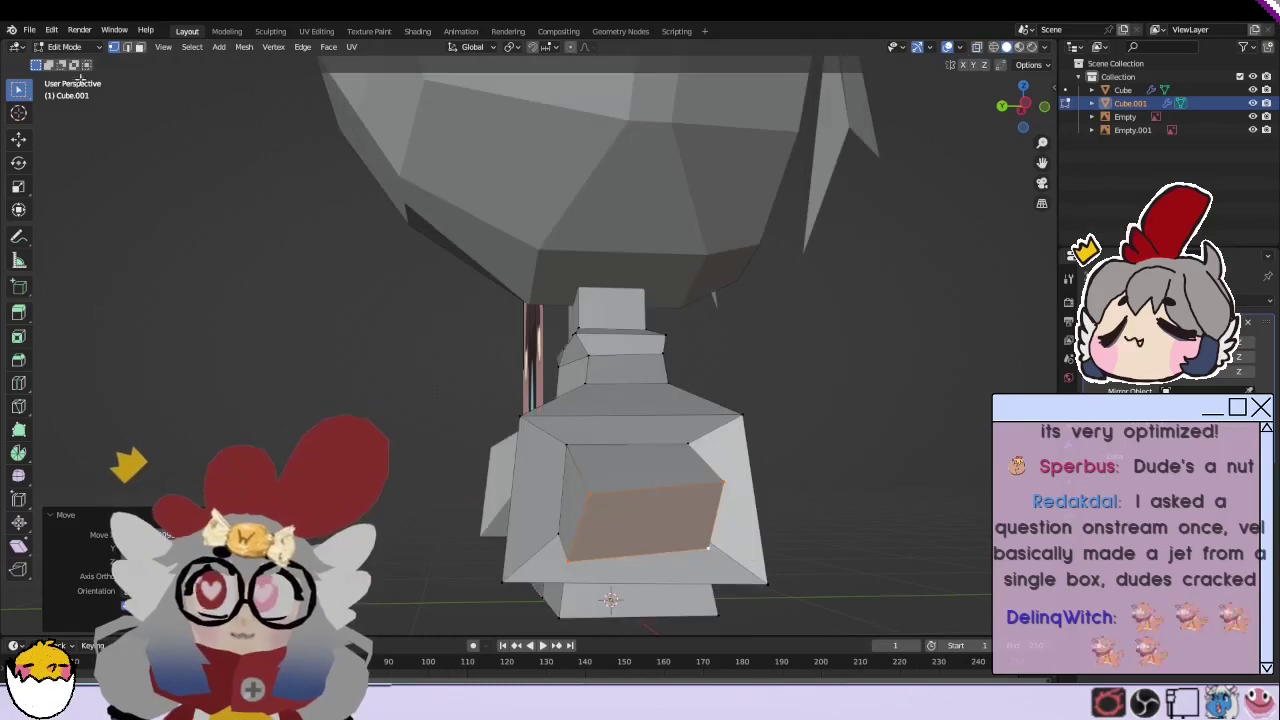
pyautogui.moveTo(865, 112)
pyautogui.mouseDown(button='middle')
pyautogui.moveTo(532, 447)
pyautogui.moveTo(790, 570)
pyautogui.mouseUp(button='middle')
pyautogui.press('s')
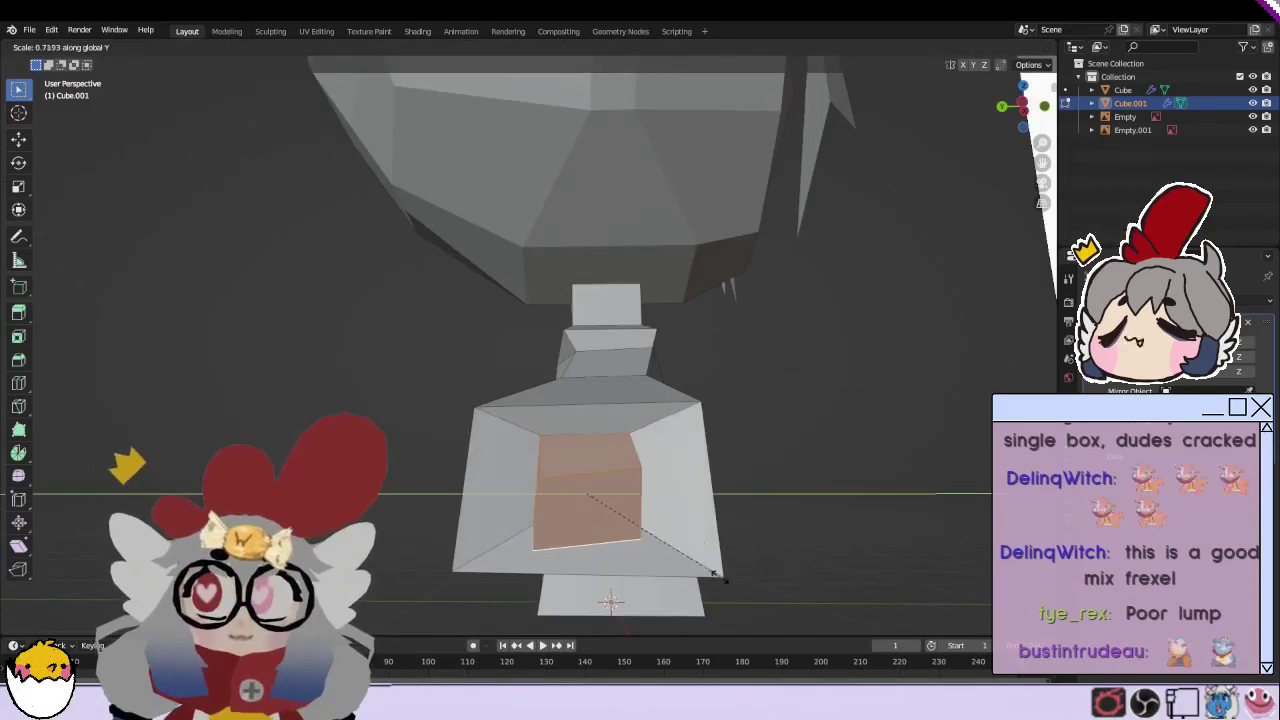
pyautogui.click(763, 537)
pyautogui.scroll(-3, 763, 537)
pyautogui.scroll(-3, 553, 516)
pyautogui.scroll(4, 553, 516)
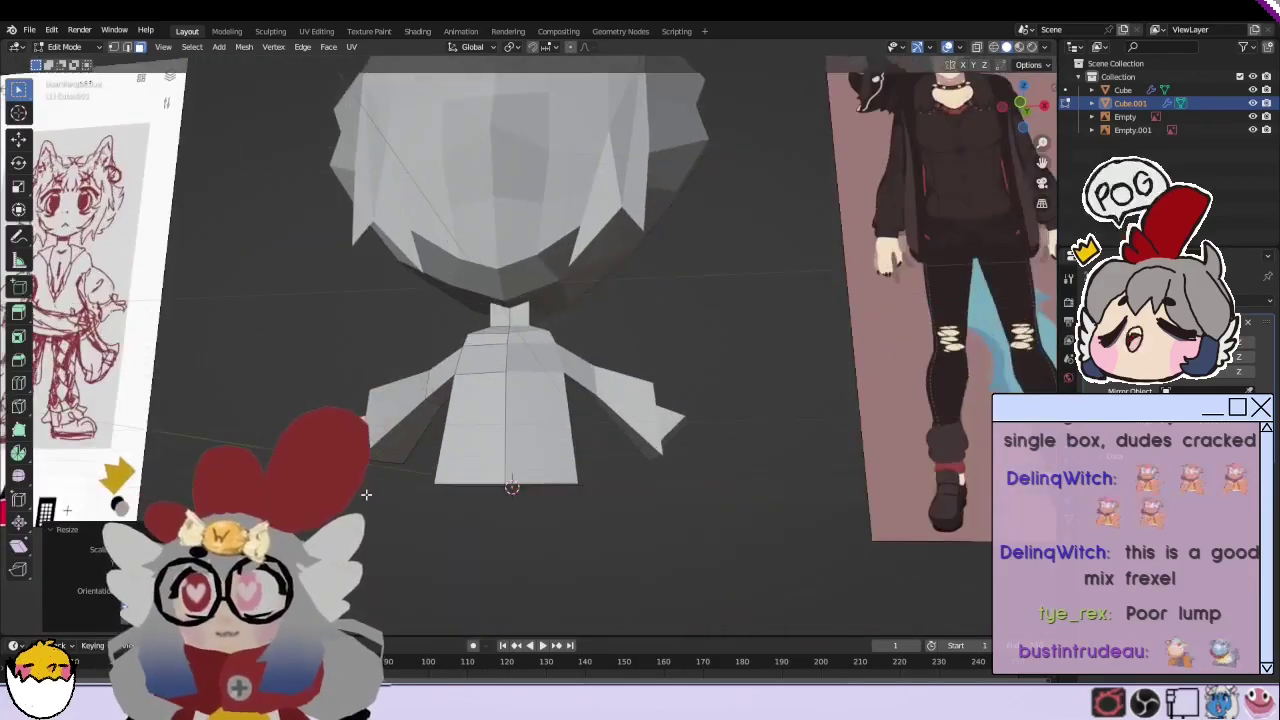
pyautogui.moveTo(553, 516)
pyautogui.mouseDown(button='middle')
pyautogui.moveTo(600, 430)
pyautogui.moveTo(1053, 180)
pyautogui.moveTo(526, 506)
pyautogui.moveTo(409, 534)
pyautogui.mouseUp(button='middle')
pyautogui.scroll(3, 600, 430)
# Step: In vertex mode with X-ray on, reposition a body vertex and the arm-end vertices
pyautogui.press('1')
pyautogui.hotkey('alt', 'z')
pyautogui.click(441, 545)
pyautogui.scroll(2, 422, 557)
pyautogui.press('g')
pyautogui.click(434, 509)
pyautogui.click(366, 340)
pyautogui.press('g')
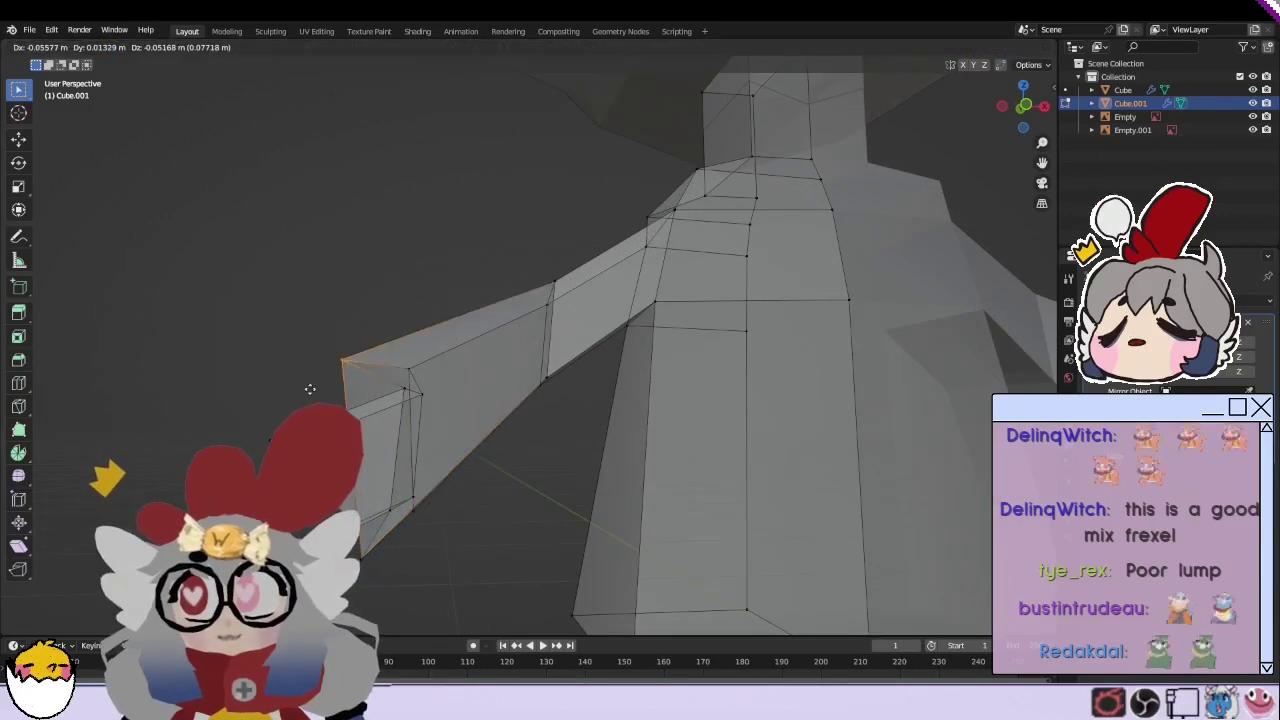
pyautogui.click(320, 396)
pyautogui.moveTo(320, 396); pyautogui.dragTo(866, 514, button='middle')
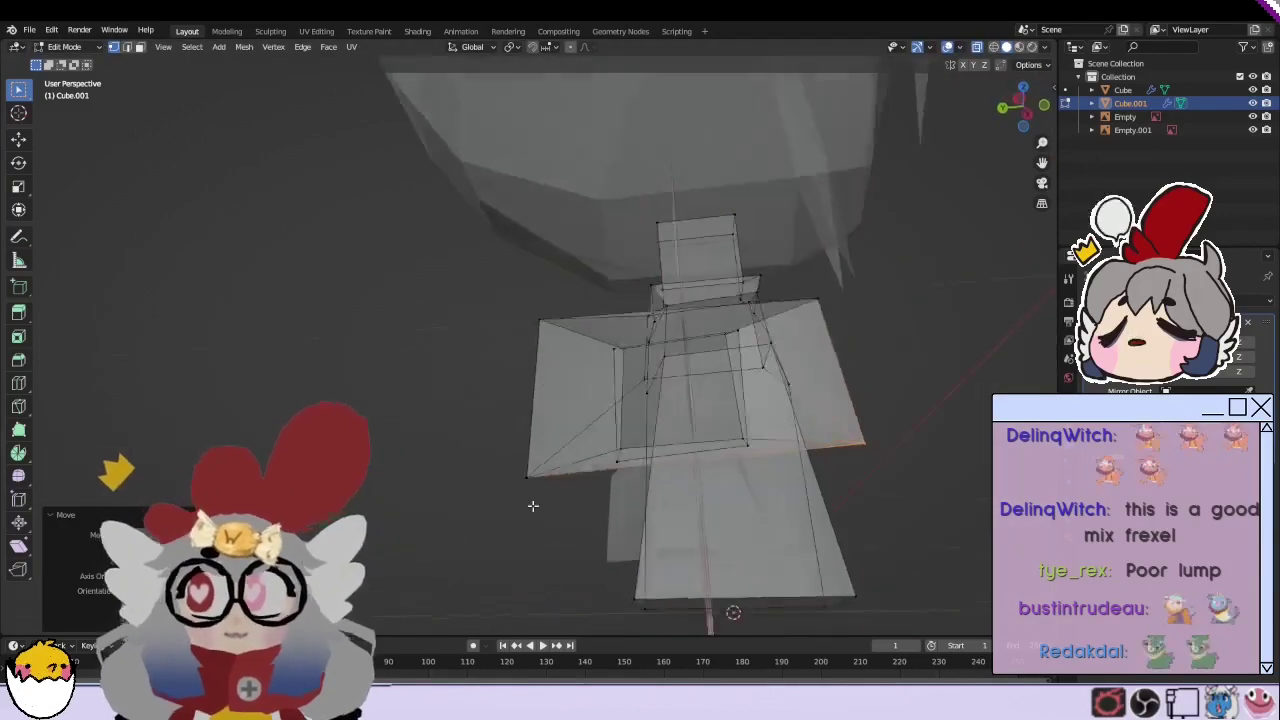
pyautogui.press('g')
pyautogui.click(534, 509)
pyautogui.moveTo(591, 442)
pyautogui.mouseDown(button='middle')
pyautogui.moveTo(551, 417)
pyautogui.moveTo(708, 393)
pyautogui.moveTo(546, 409)
pyautogui.moveTo(674, 403)
pyautogui.moveTo(560, 420)
pyautogui.moveTo(818, 481)
pyautogui.mouseUp(button='middle')
# Step: Move a side vertex and shift the edge loop around the torso into place
pyautogui.press('g')
pyautogui.click(604, 430)
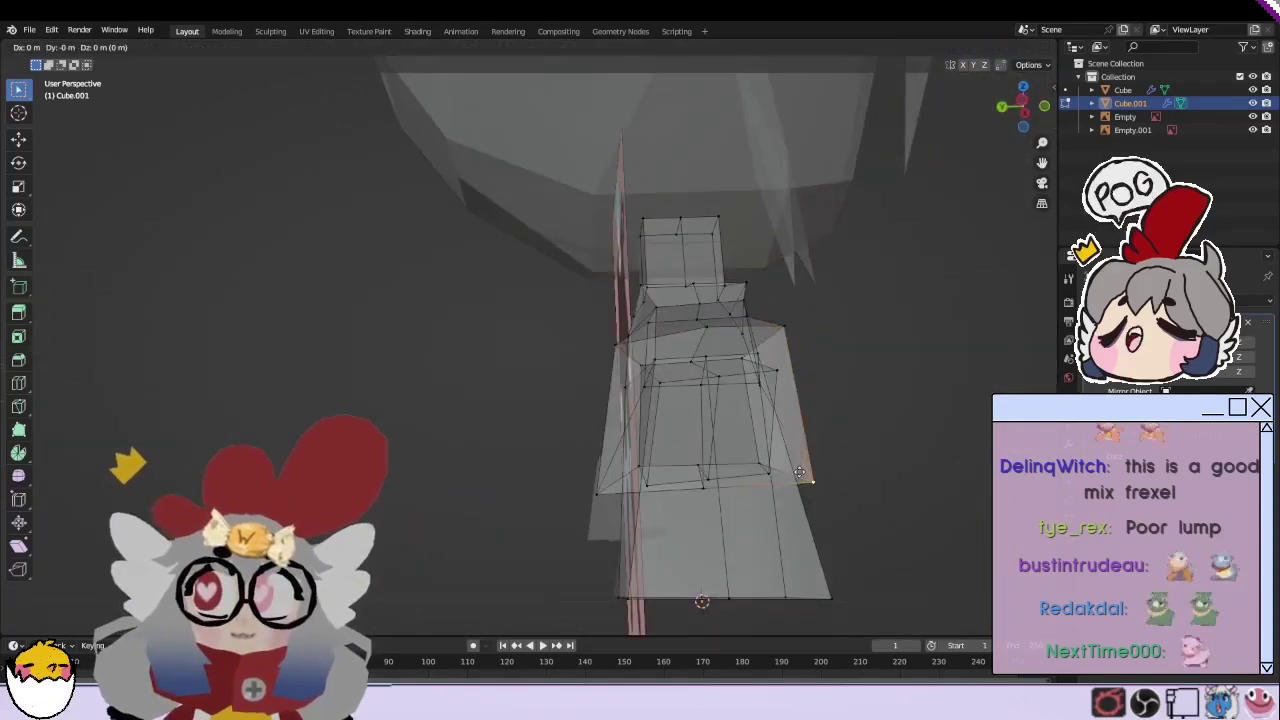
pyautogui.press('g')
pyautogui.click(779, 466)
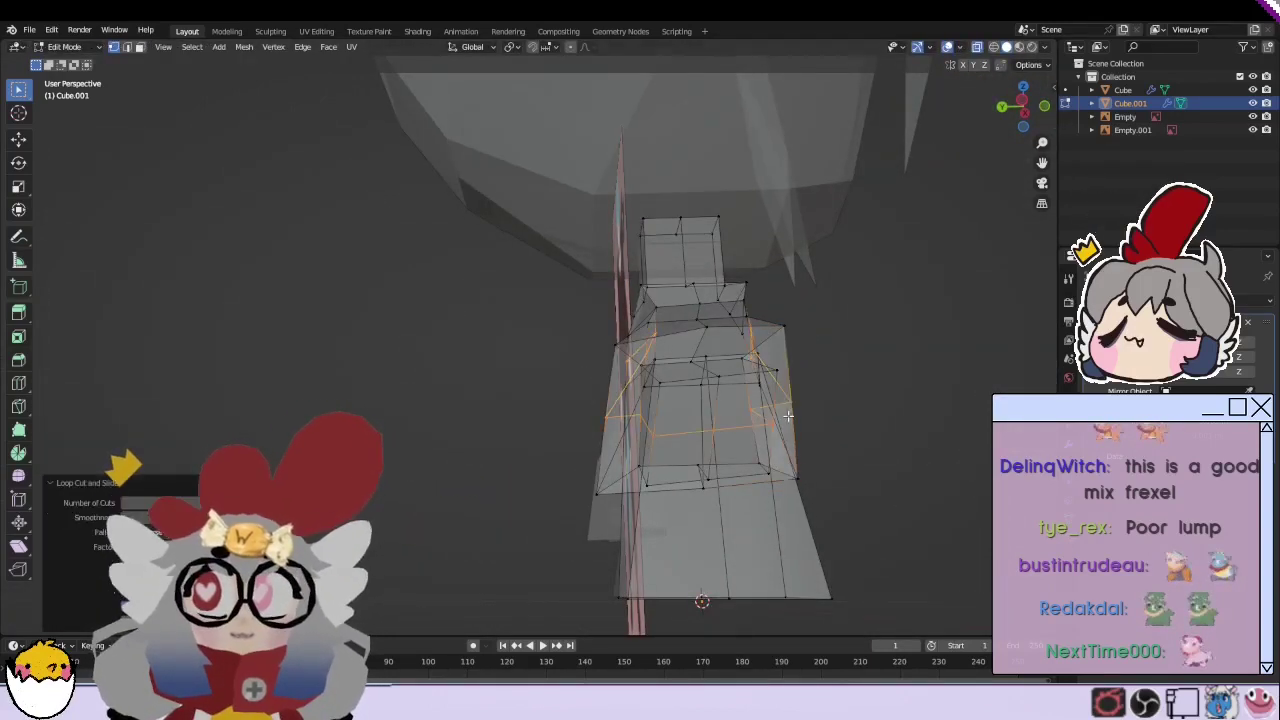
pyautogui.keyDown('alt'); pyautogui.click(590, 425); pyautogui.keyUp('alt')
pyautogui.press('g')
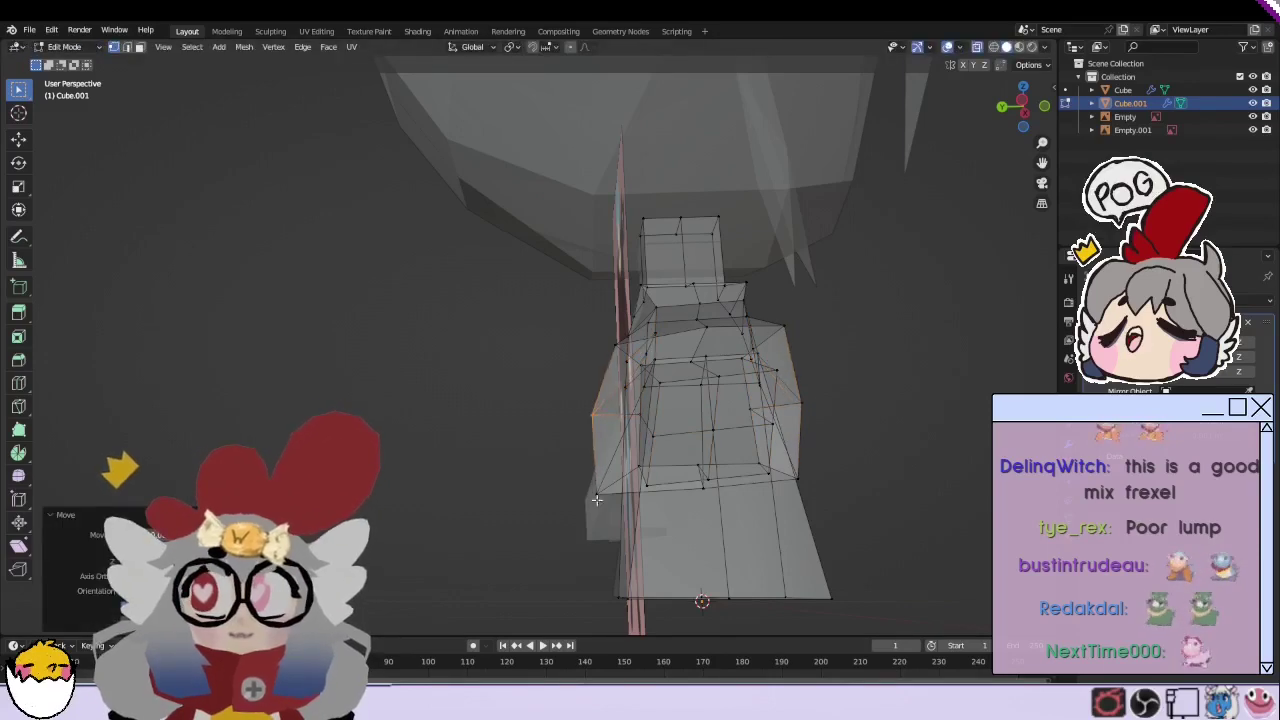
pyautogui.click(568, 450)
pyautogui.moveTo(568, 450)
pyautogui.mouseDown(button='middle')
pyautogui.moveTo(882, 408)
pyautogui.moveTo(447, 421)
pyautogui.moveTo(493, 437)
pyautogui.moveTo(425, 390)
pyautogui.moveTo(514, 523)
pyautogui.mouseUp(button='middle')
pyautogui.press('g')
pyautogui.click(447, 421)
# Step: Add an extra loop cut near the arm end and nudge its vertices down and outward
pyautogui.hotkey('ctrl', 'r')
pyautogui.click(493, 437)
pyautogui.press('g')
pyautogui.click(425, 390)
pyautogui.press('g')
pyautogui.click(496, 487)
pyautogui.scroll(-5, 475, 517)
pyautogui.scroll(5, 475, 517)
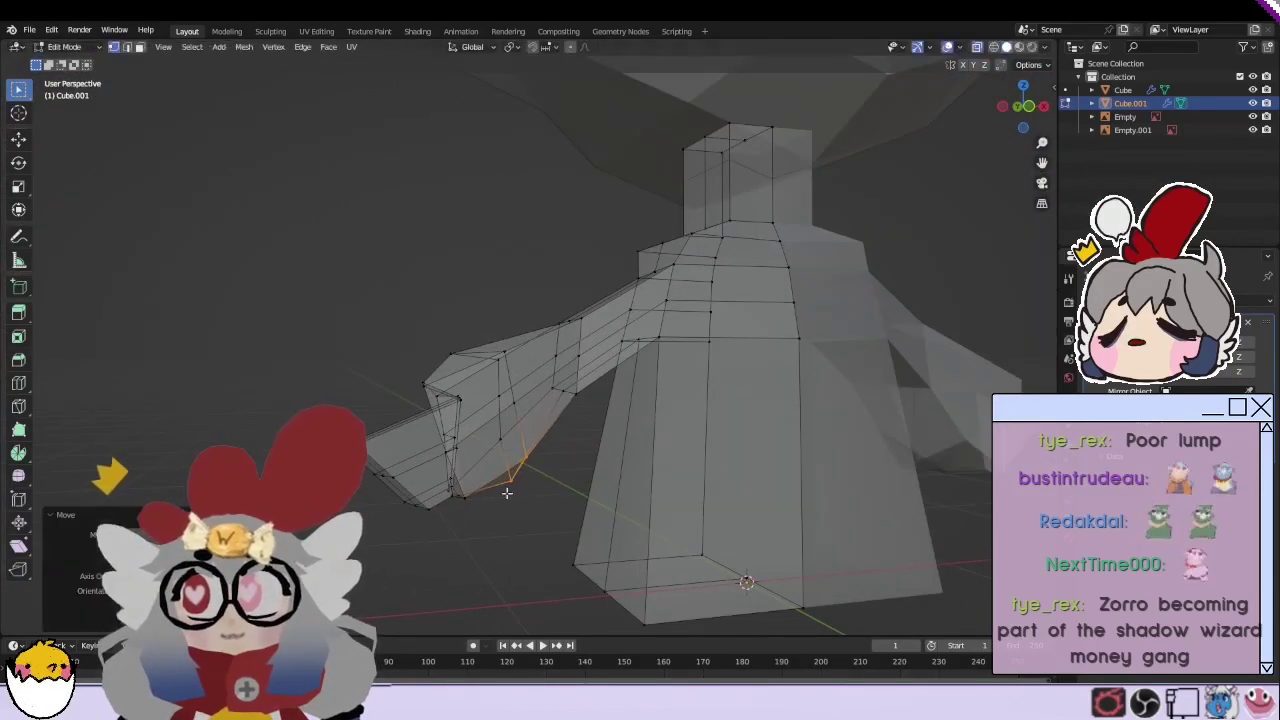
pyautogui.press('KP_1')
# Step: In front view with X-ray off, shift the arm-cuff tip vertices about -0.038 m in X
pyautogui.press('g')
pyautogui.click(382, 395)
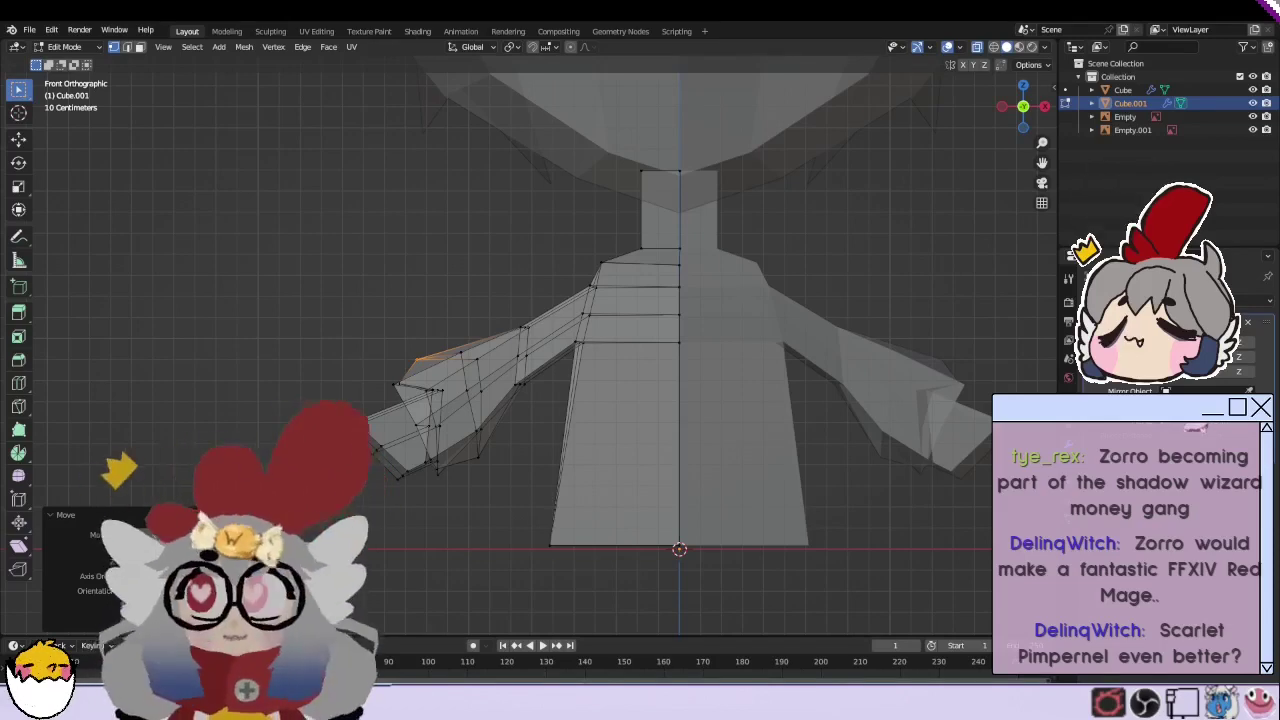
pyautogui.hotkey('alt', 'z')
pyautogui.scroll(-3, 414, 360)
pyautogui.scroll(3, 414, 370)
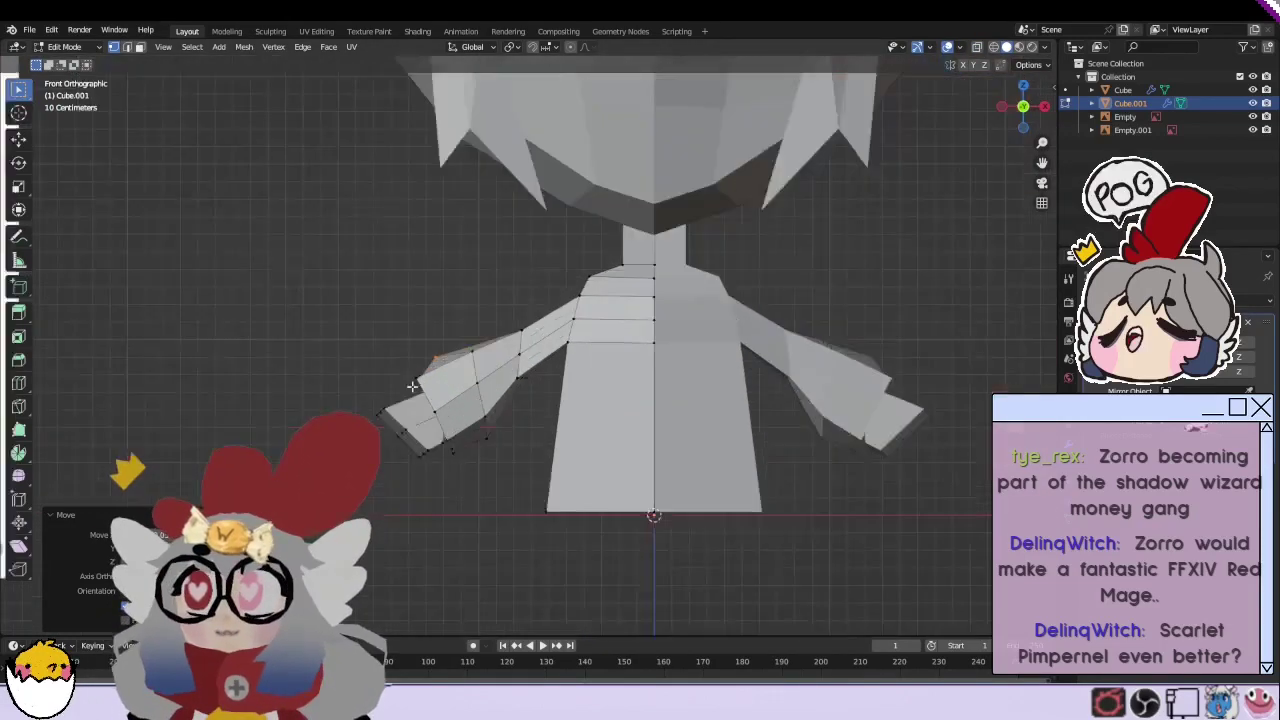
pyautogui.scroll(2, 414, 370)
pyautogui.moveTo(414, 370); pyautogui.dragTo(443, 443, button='middle')
pyautogui.press('KP_1')
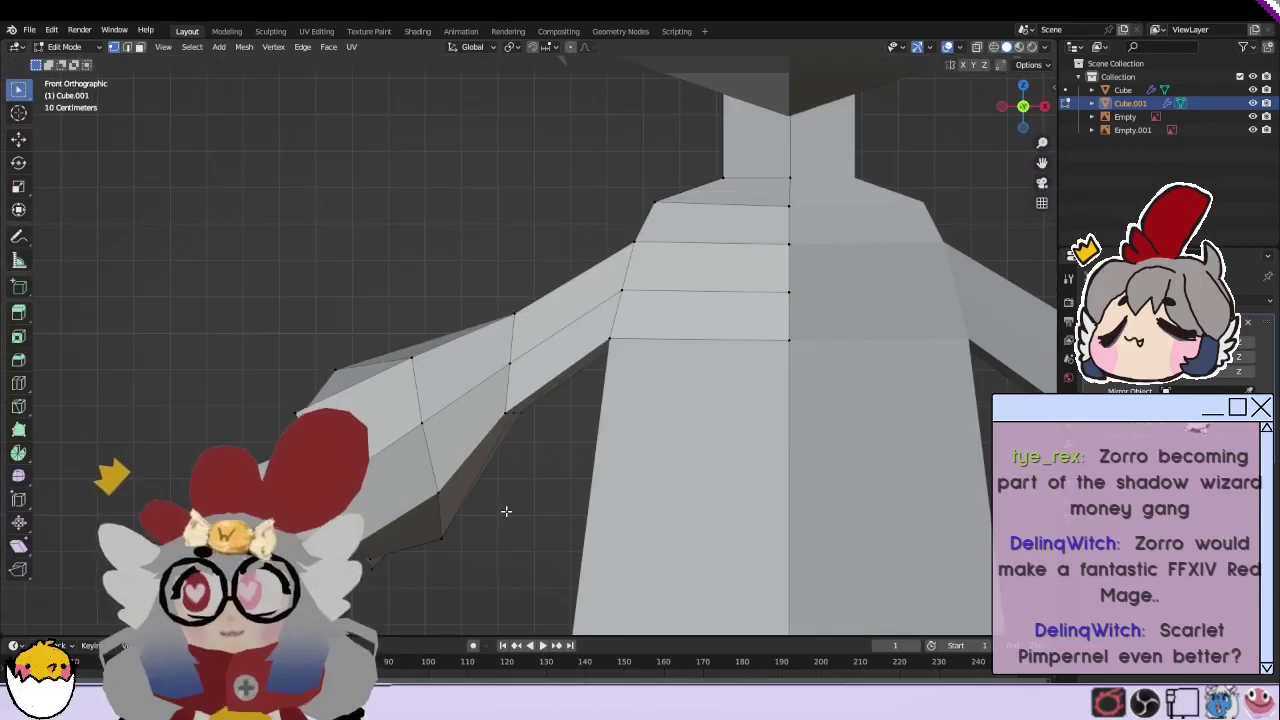
pyautogui.press('g')
pyautogui.click(386, 467)
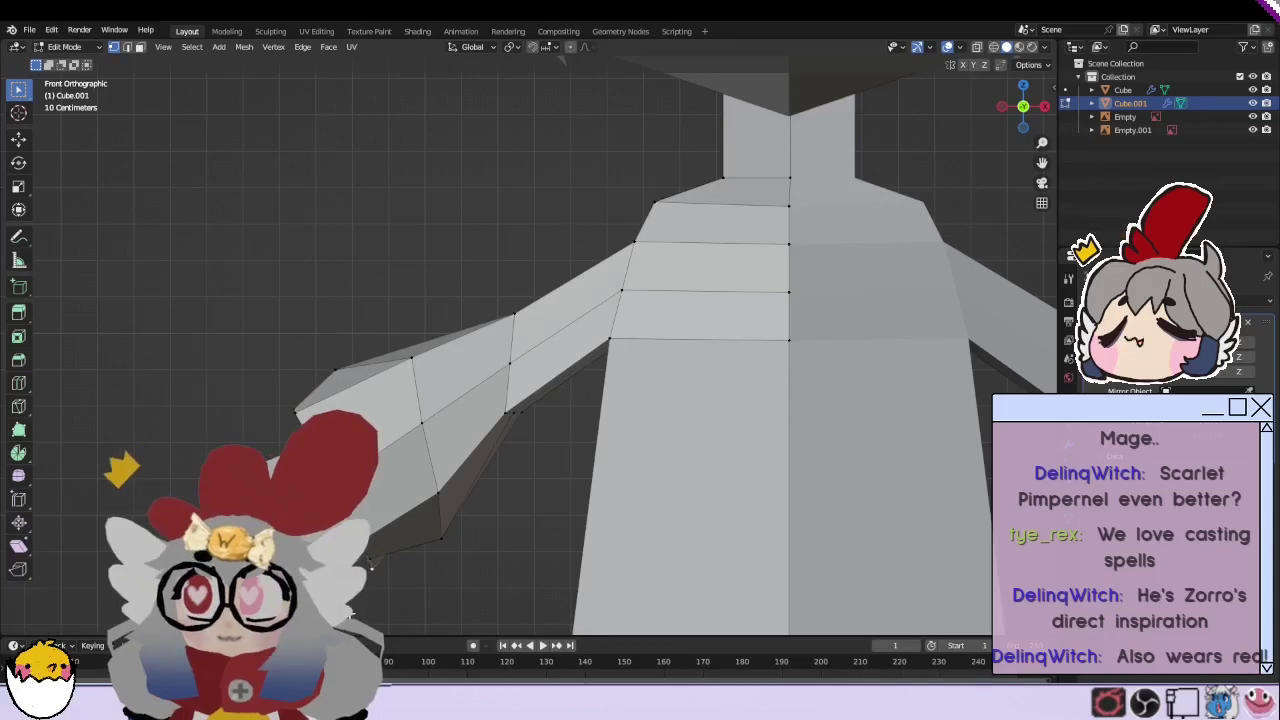
pyautogui.scroll(-1, 397, 522)
pyautogui.moveTo(397, 522); pyautogui.dragTo(690, 420, button='middle')
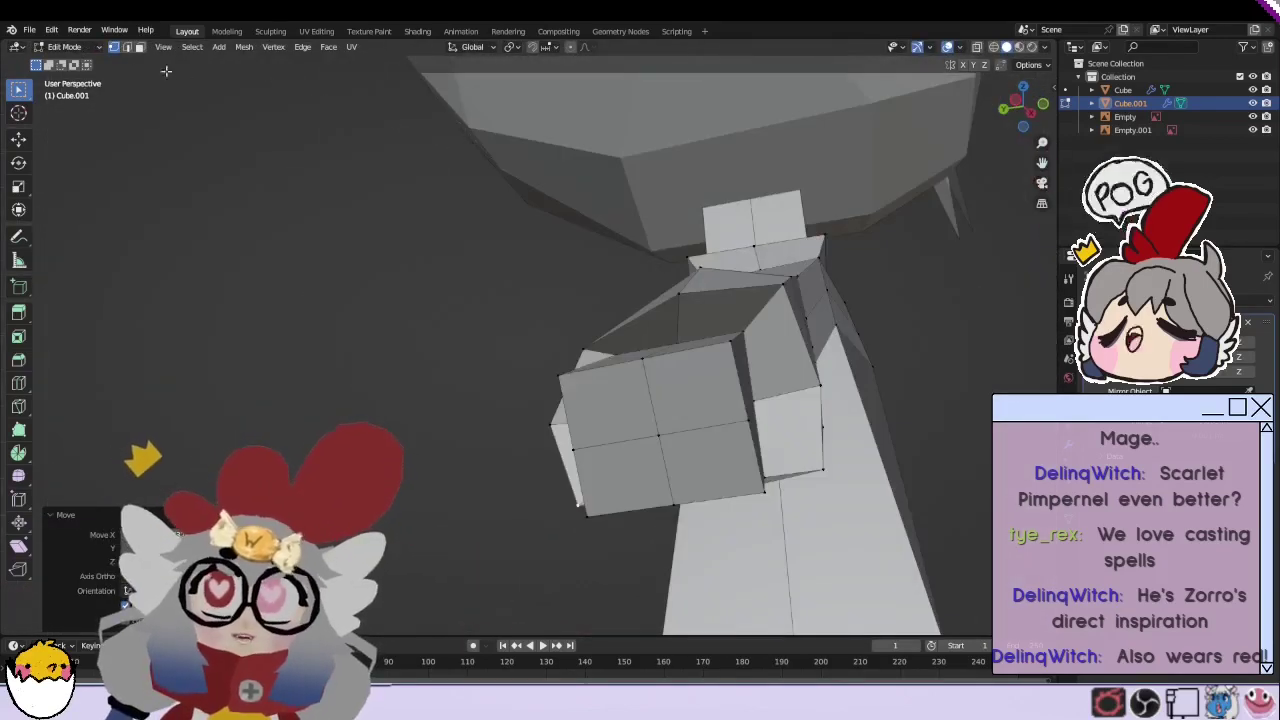
# Step: In face mode, select the four arm-end faces and subdivide them
pyautogui.press('3')
pyautogui.click(712, 460)
pyautogui.keyDown('shift'); pyautogui.click(608, 400); pyautogui.keyUp('shift')
pyautogui.keyDown('shift'); pyautogui.click(697, 412); pyautogui.keyUp('shift')
pyautogui.keyDown('shift'); pyautogui.click(612, 475); pyautogui.keyUp('shift')
pyautogui.rightClick(651, 440)
pyautogui.click(651, 440)
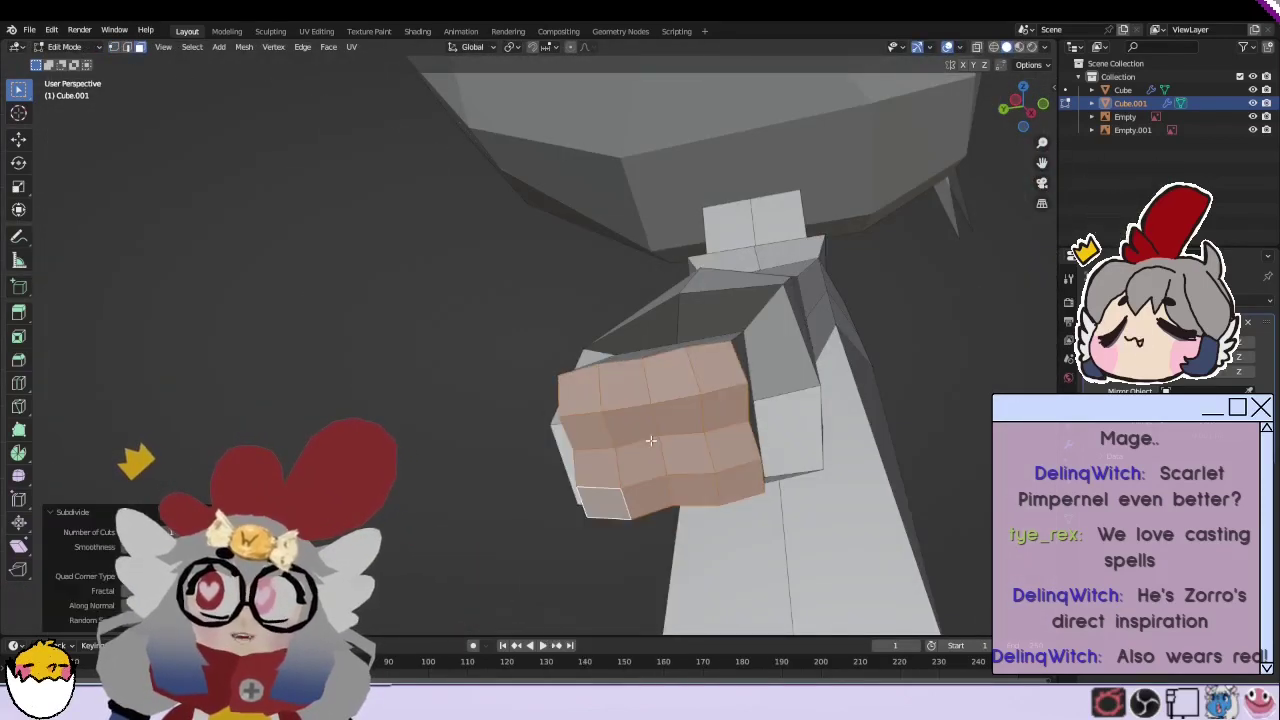
# Step: Select all twelve faces of the subdivided arm end
pyautogui.click(641, 462)
pyautogui.keyDown('shift'); pyautogui.click(716, 368); pyautogui.keyUp('shift')
pyautogui.keyDown('shift'); pyautogui.click(579, 390); pyautogui.keyUp('shift')
pyautogui.keyDown('shift'); pyautogui.click(741, 482); pyautogui.keyUp('shift')
pyautogui.keyDown('shift'); pyautogui.click(672, 376); pyautogui.keyUp('shift')
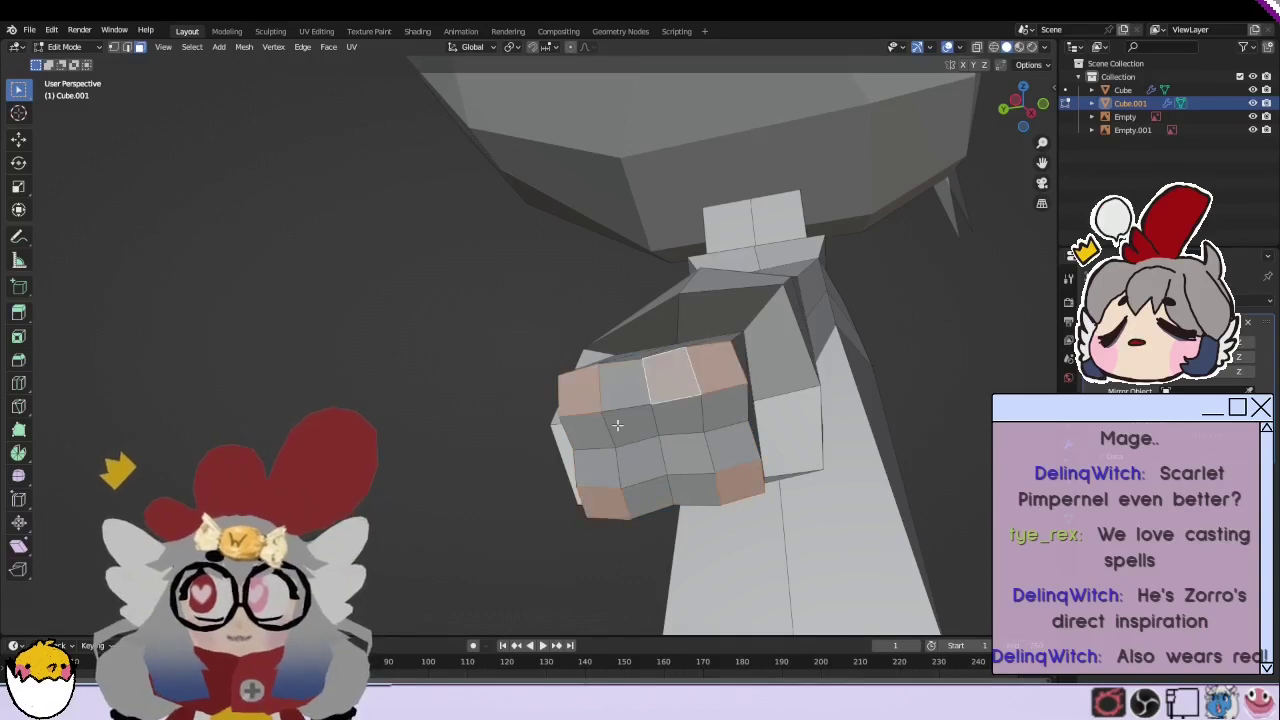
pyautogui.keyDown('shift'); pyautogui.click(590, 445); pyautogui.keyUp('shift')
pyautogui.keyDown('shift'); pyautogui.click(625, 385); pyautogui.keyUp('shift')
pyautogui.keyDown('shift'); pyautogui.click(722, 405); pyautogui.keyUp('shift')
pyautogui.keyDown('shift'); pyautogui.click(735, 445); pyautogui.keyUp('shift')
pyautogui.keyDown('shift'); pyautogui.click(700, 488); pyautogui.keyUp('shift')
pyautogui.keyDown('shift'); pyautogui.click(650, 490); pyautogui.keyUp('shift')
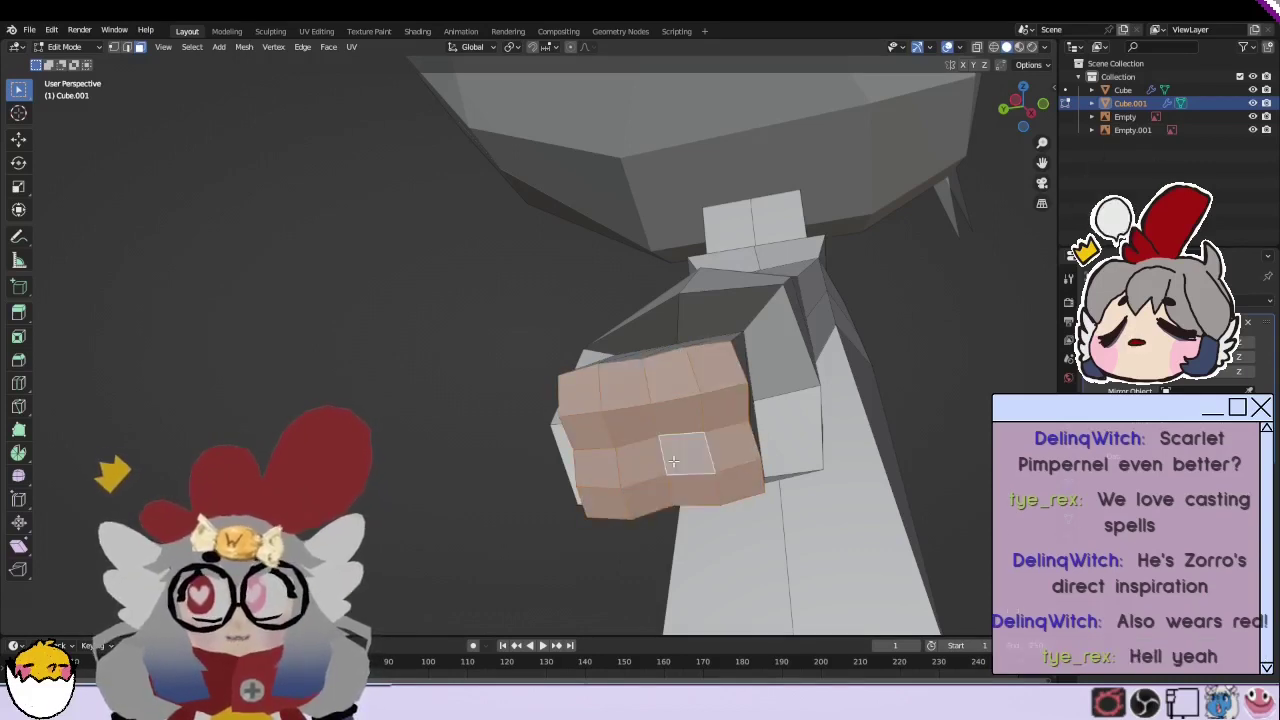
pyautogui.keyDown('shift'); pyautogui.click(673, 460); pyautogui.keyUp('shift')
# Step: From the front view, flatten the arm end by scaling along X, then rotate it
pyautogui.press('KP_1')
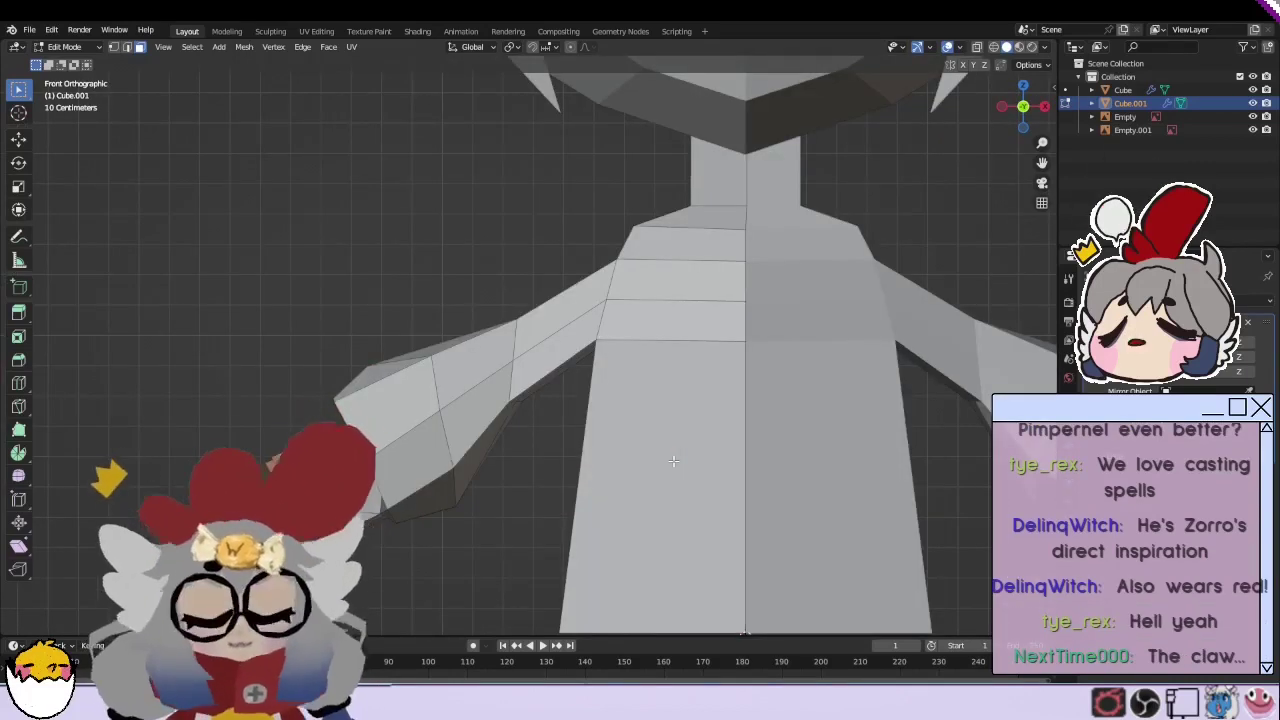
pyautogui.press('s')
pyautogui.press('x')
pyautogui.press('Return')
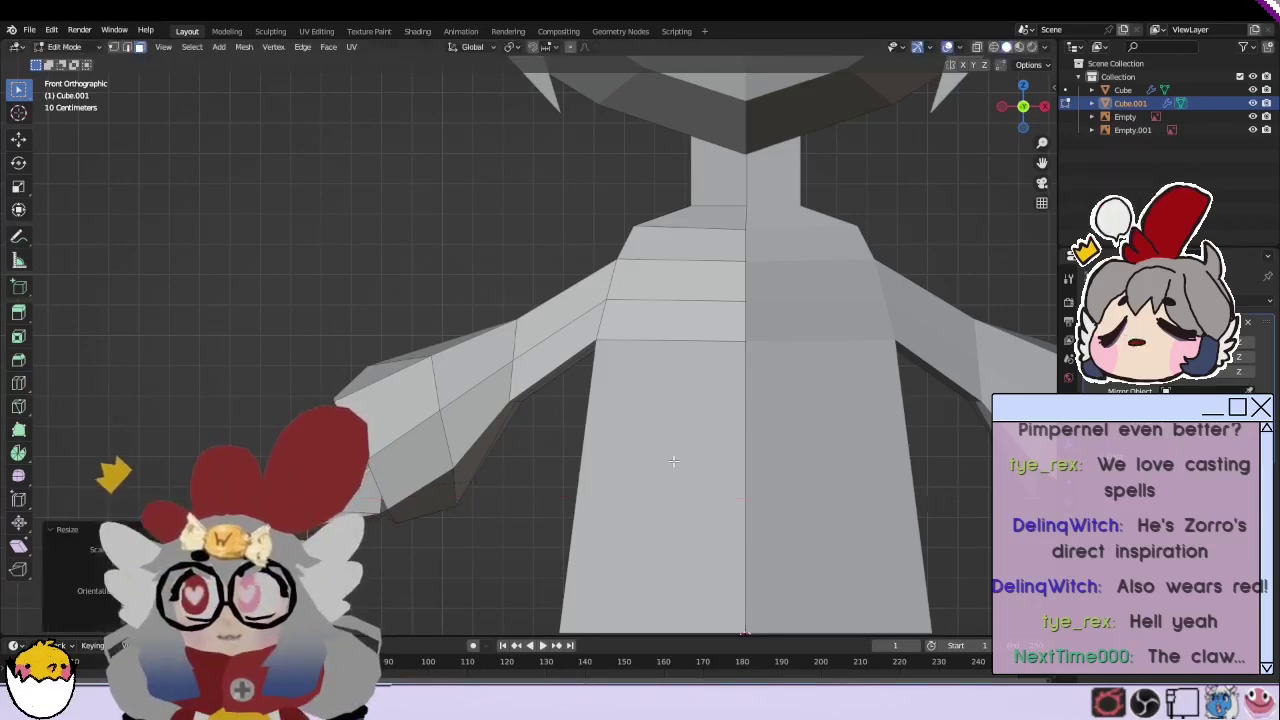
pyautogui.press('r')
pyautogui.click(407, 502)
pyautogui.moveTo(407, 502)
pyautogui.mouseDown(button='middle')
pyautogui.moveTo(462, 531)
pyautogui.moveTo(857, 537)
pyautogui.moveTo(594, 523)
pyautogui.moveTo(541, 462)
pyautogui.moveTo(580, 457)
pyautogui.mouseUp(button='middle')
# Step: Grow the selection over the whole hand block and subdivide it again
pyautogui.press('ctrl+KP_Add')
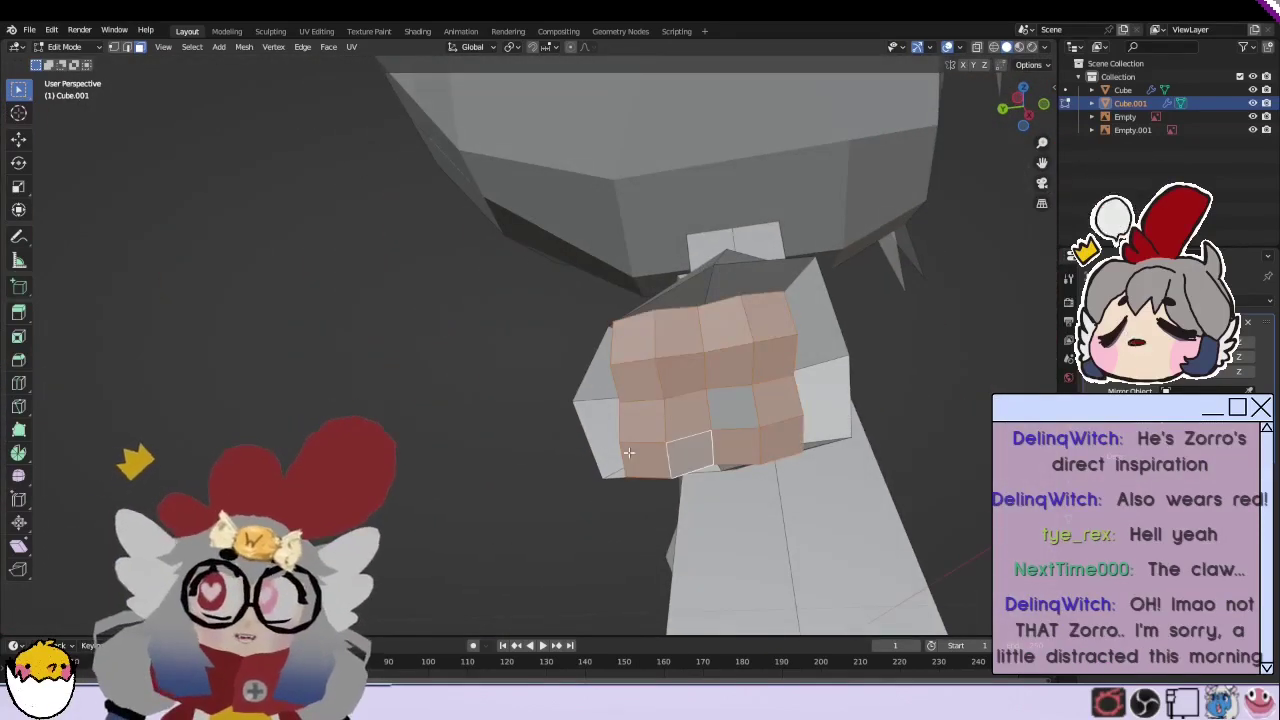
pyautogui.click(628, 453)
pyautogui.press('ctrl+KP_Add')
pyautogui.rightClick(740, 409)
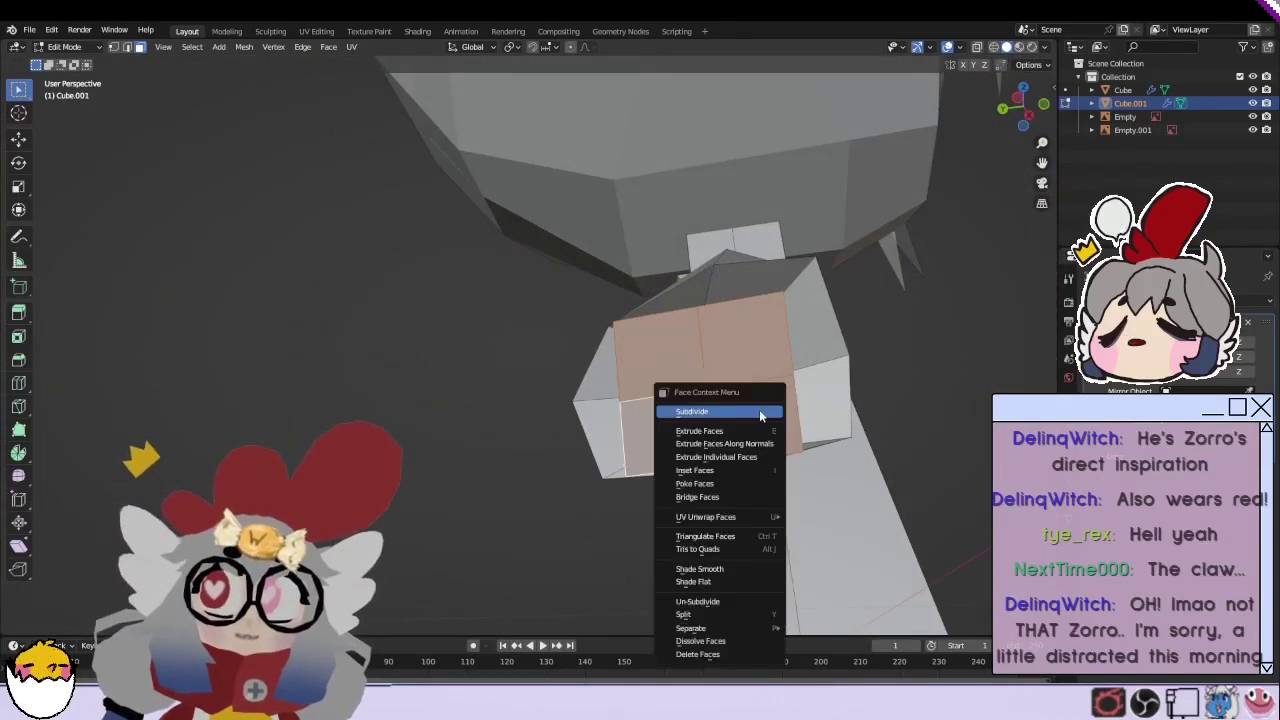
pyautogui.click(759, 409)
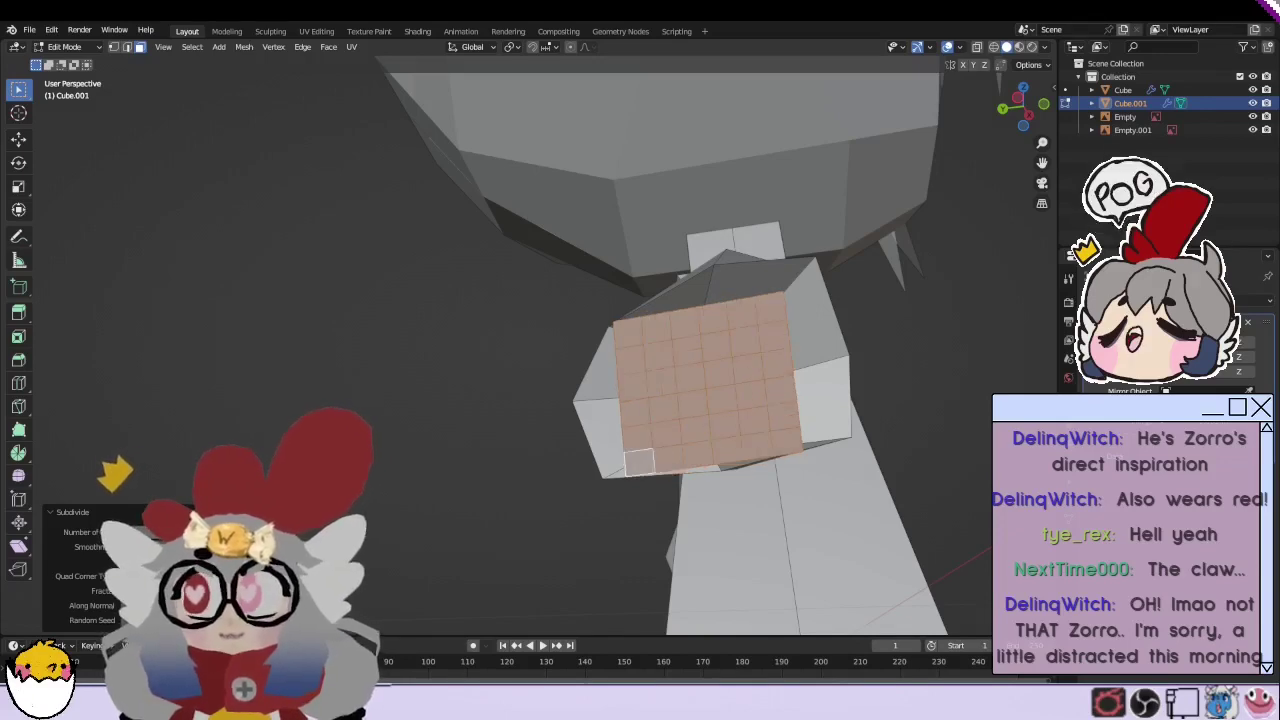
pyautogui.hotkey('alt', 'a')
# Step: Extrude two hand-block faces outward into a small thumb-like block
pyautogui.moveTo(760, 428)
pyautogui.mouseDown(button='middle')
pyautogui.moveTo(692, 493)
pyautogui.moveTo(652, 489)
pyautogui.mouseUp(button='middle')
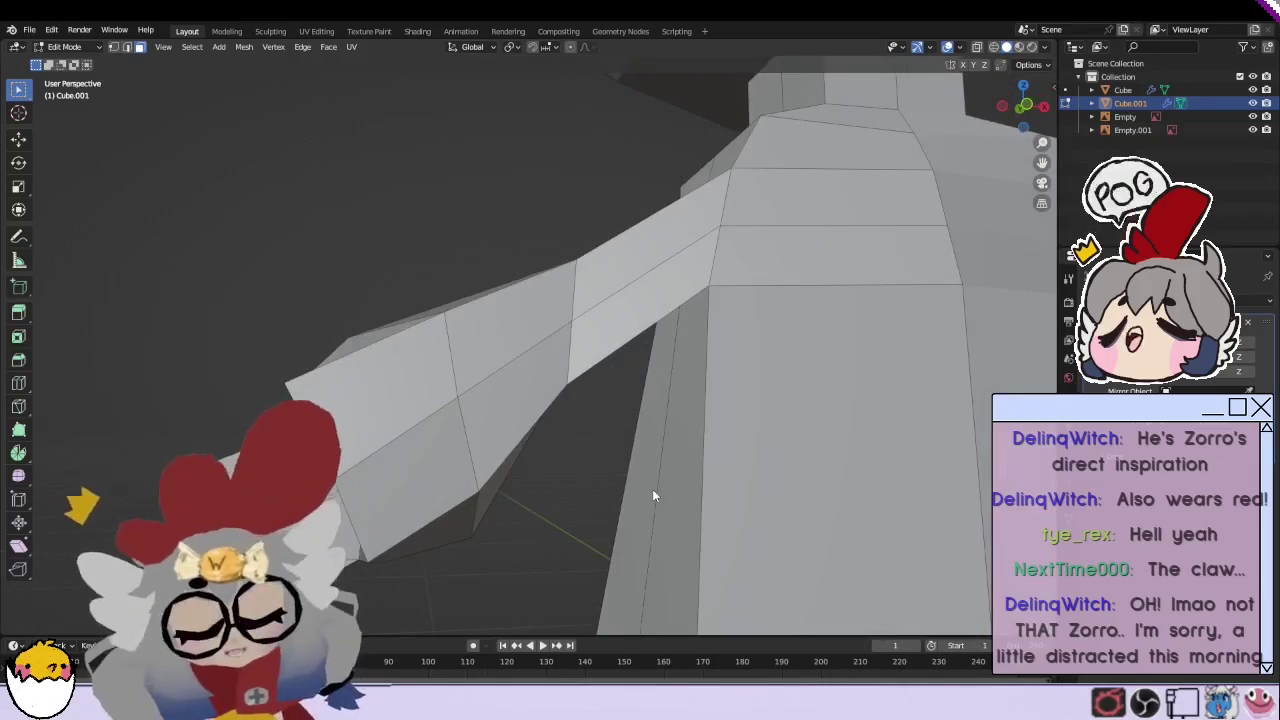
pyautogui.moveTo(487, 529); pyautogui.dragTo(400, 607, button='middle')
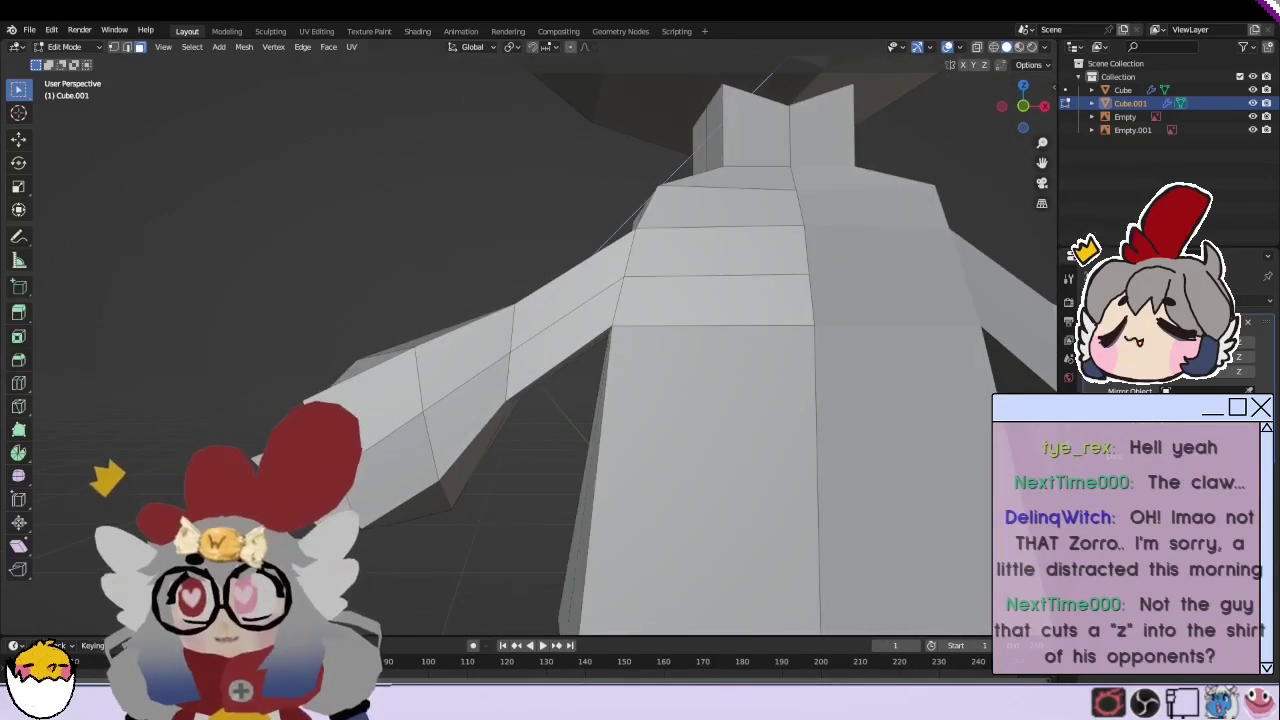
pyautogui.moveTo(600, 450)
pyautogui.mouseDown(button='middle')
pyautogui.moveTo(669, 417)
pyautogui.moveTo(563, 500)
pyautogui.mouseUp(button='middle')
pyautogui.click(718, 408)
pyautogui.keyDown('shift'); pyautogui.click(669, 417); pyautogui.keyUp('shift')
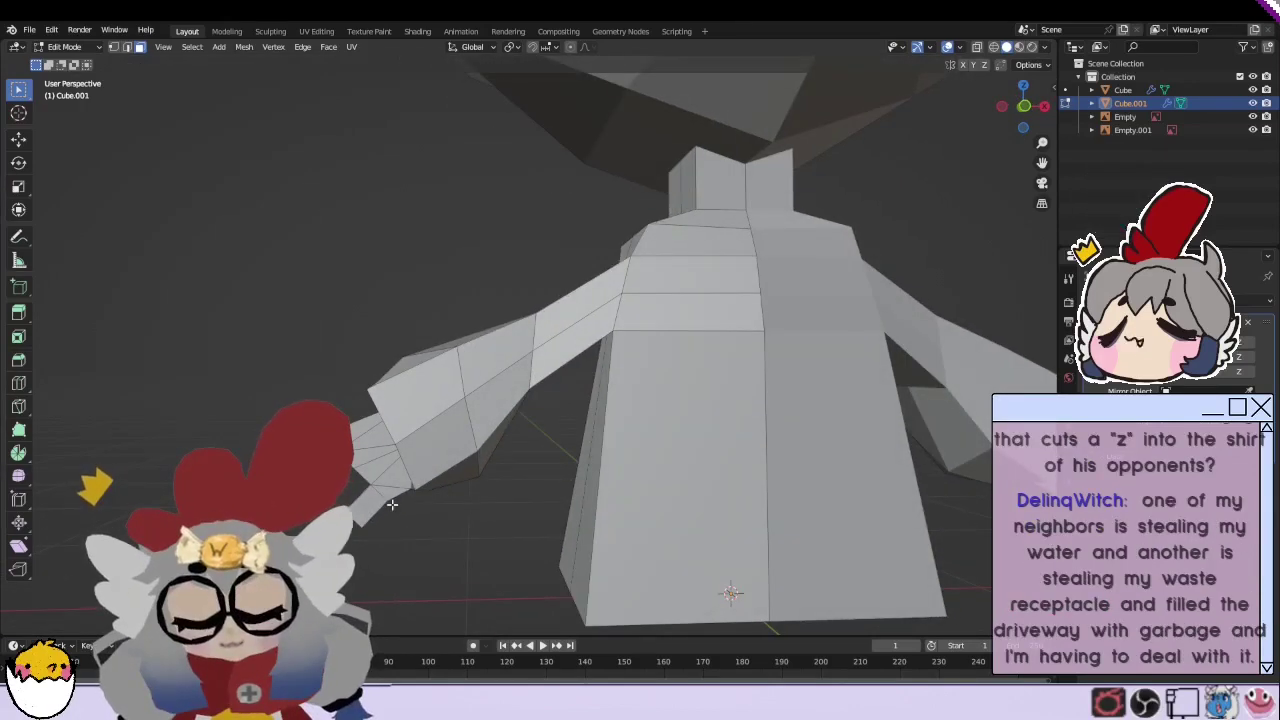
pyautogui.press('e')
pyautogui.press('Return')
pyautogui.moveTo(380, 490); pyautogui.dragTo(395, 584, button='middle')
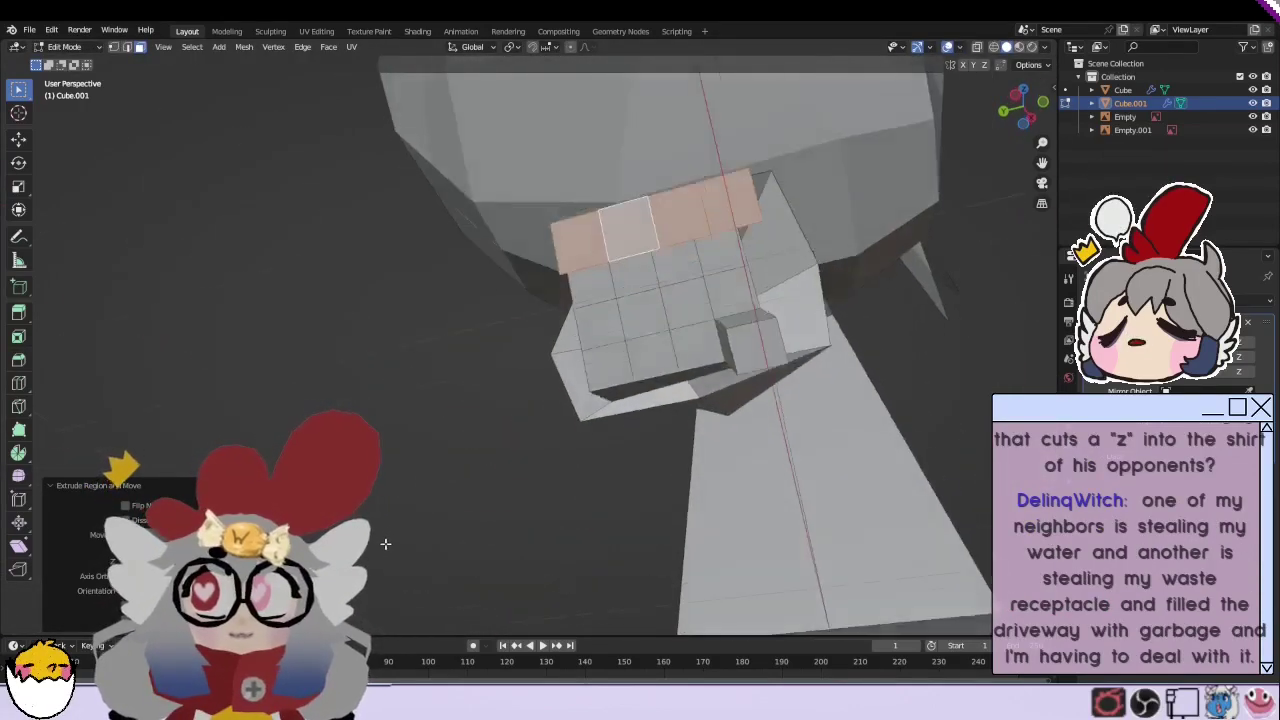
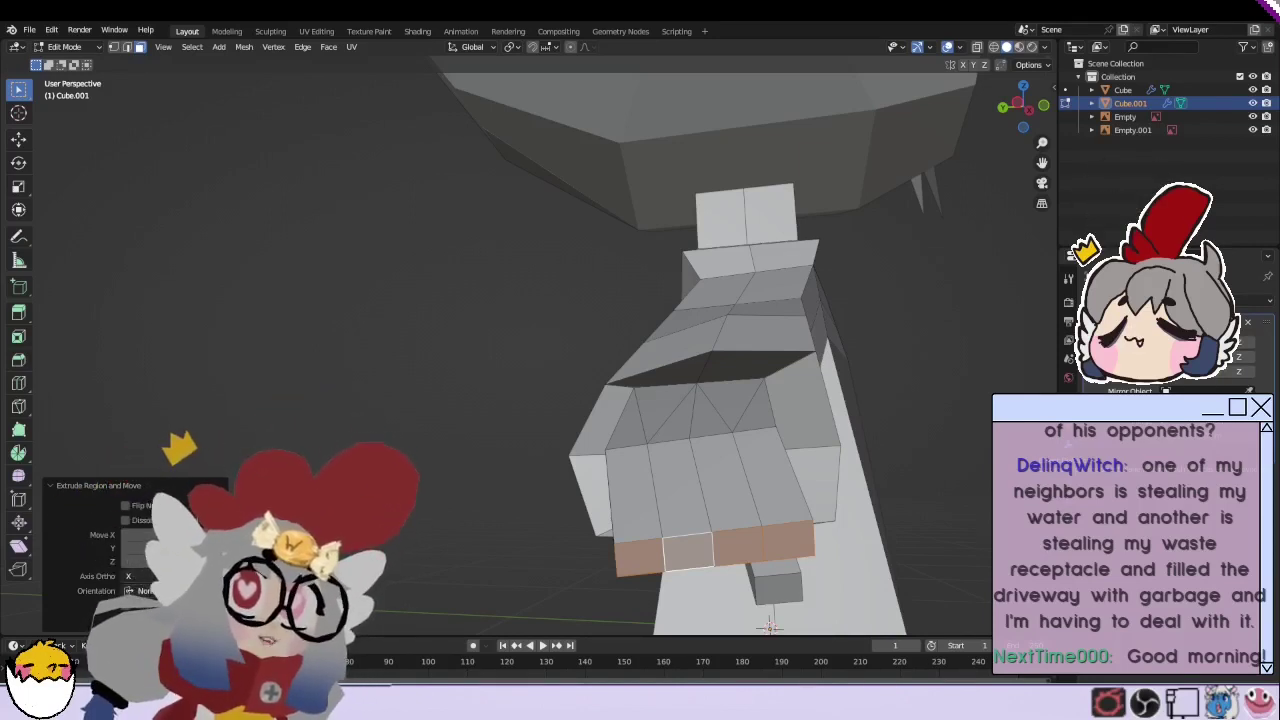
# Step: Raise the whole character and both reference images 0.3266 m along Z in front view
pyautogui.moveTo(960, 400)
pyautogui.mouseDown(button='middle')
pyautogui.moveTo(992, 385)
pyautogui.moveTo(903, 354)
pyautogui.moveTo(425, 485)
pyautogui.moveTo(570, 449)
pyautogui.mouseUp(button='middle')
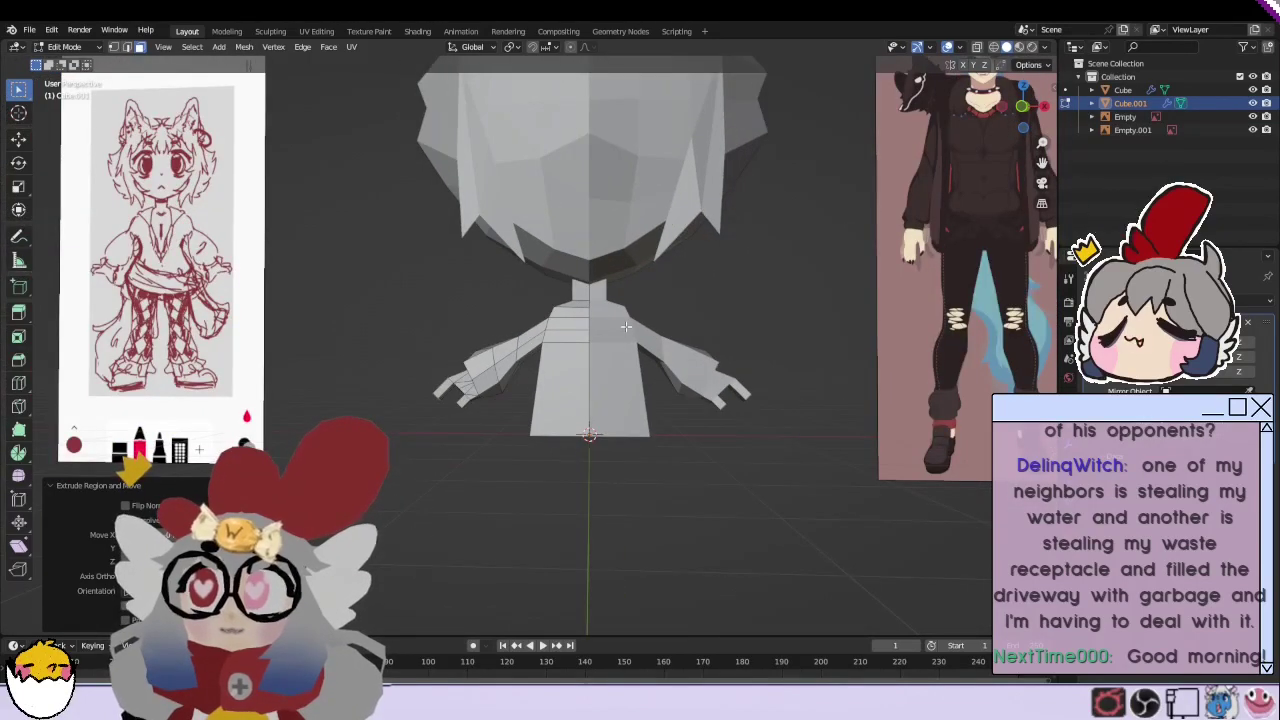
pyautogui.scroll(-3, 625, 326)
pyautogui.scroll(2, 625, 326)
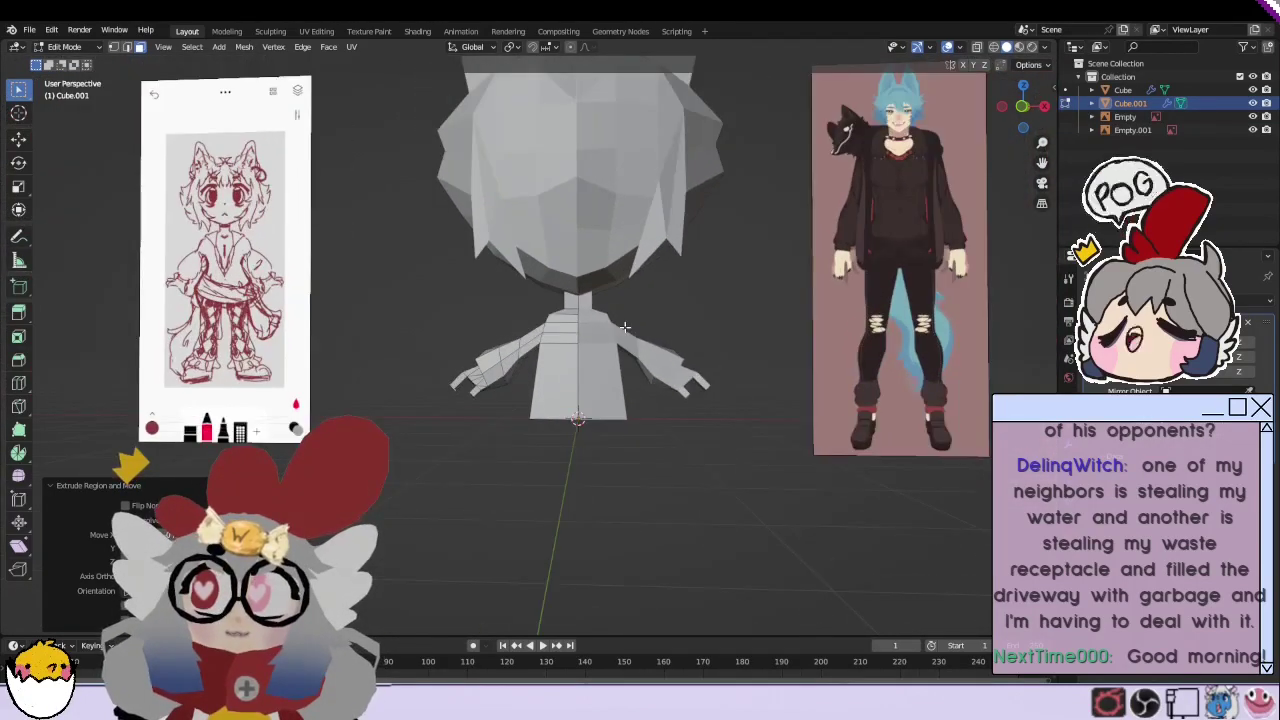
pyautogui.scroll(-2, 625, 326)
pyautogui.moveTo(620, 375); pyautogui.dragTo(595, 435, button='middle')
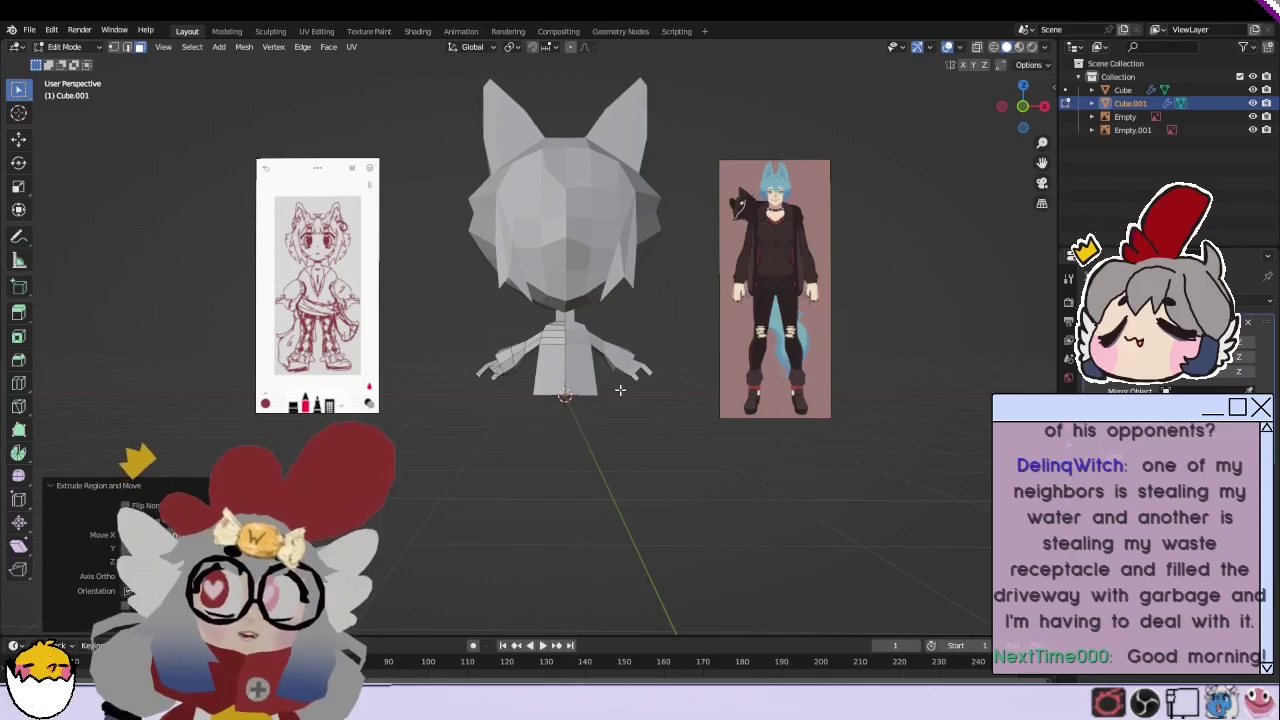
pyautogui.hotkey('ctrl', 'l')
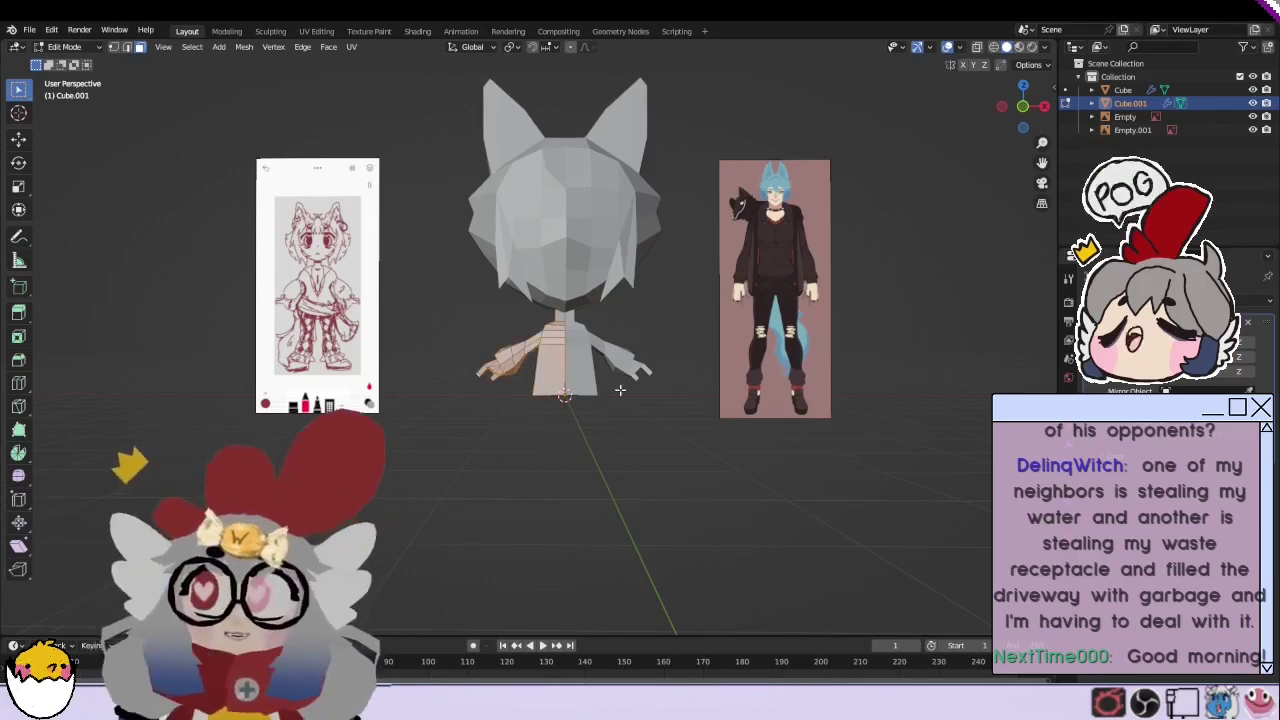
pyautogui.press('Tab')
pyautogui.press('KP_1')
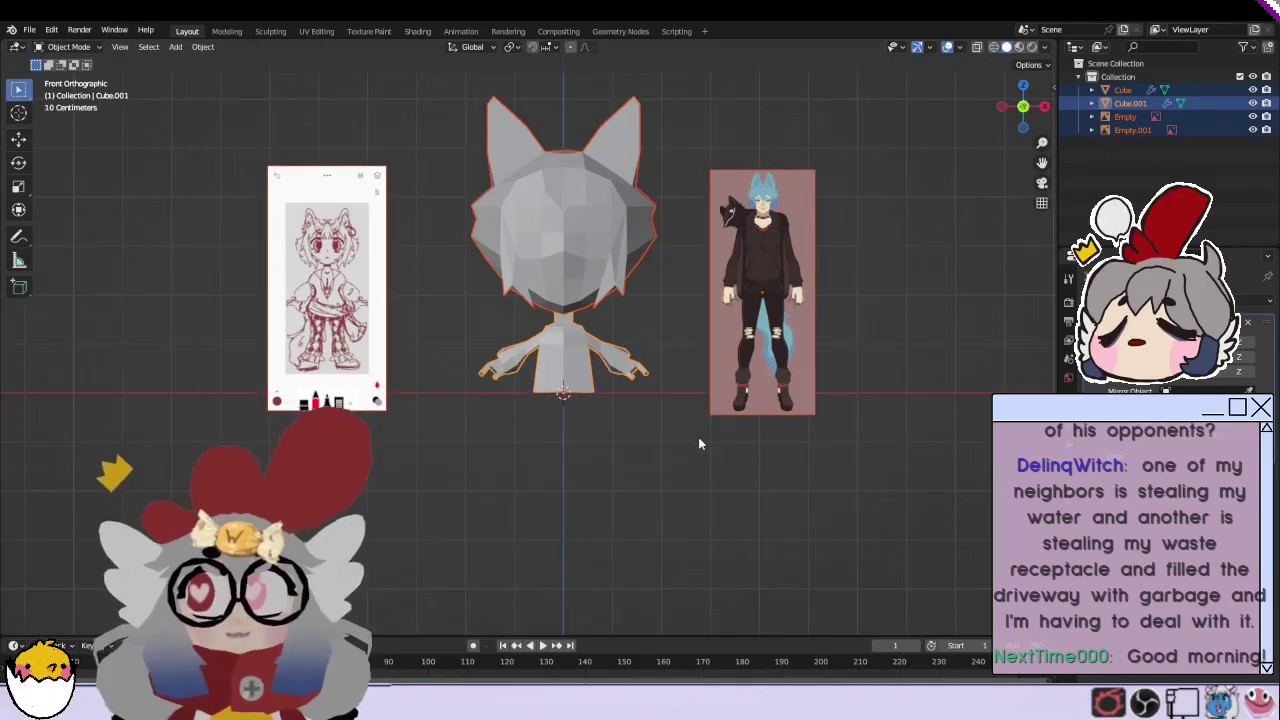
pyautogui.press('g')
pyautogui.press('z')
pyautogui.click(700, 346)
pyautogui.hotkey('ctrl', 'z')
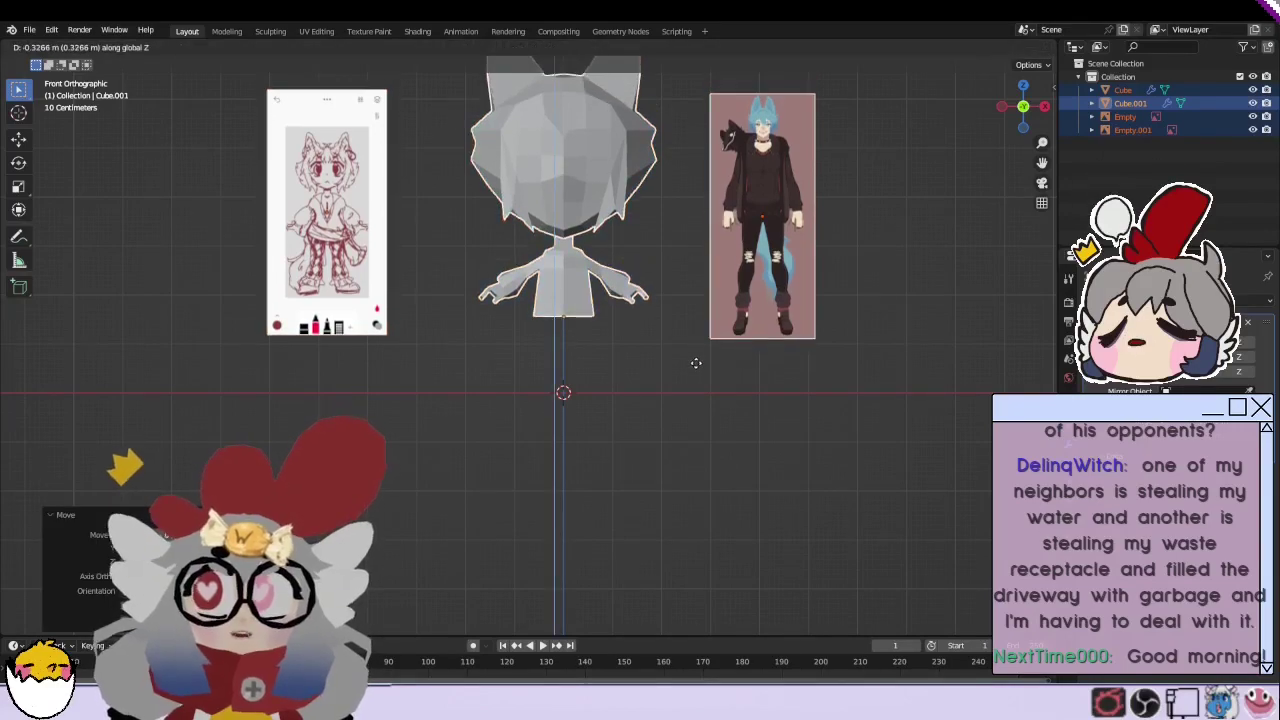
pyautogui.moveTo(546, 323); pyautogui.dragTo(542, 325, button='middle')
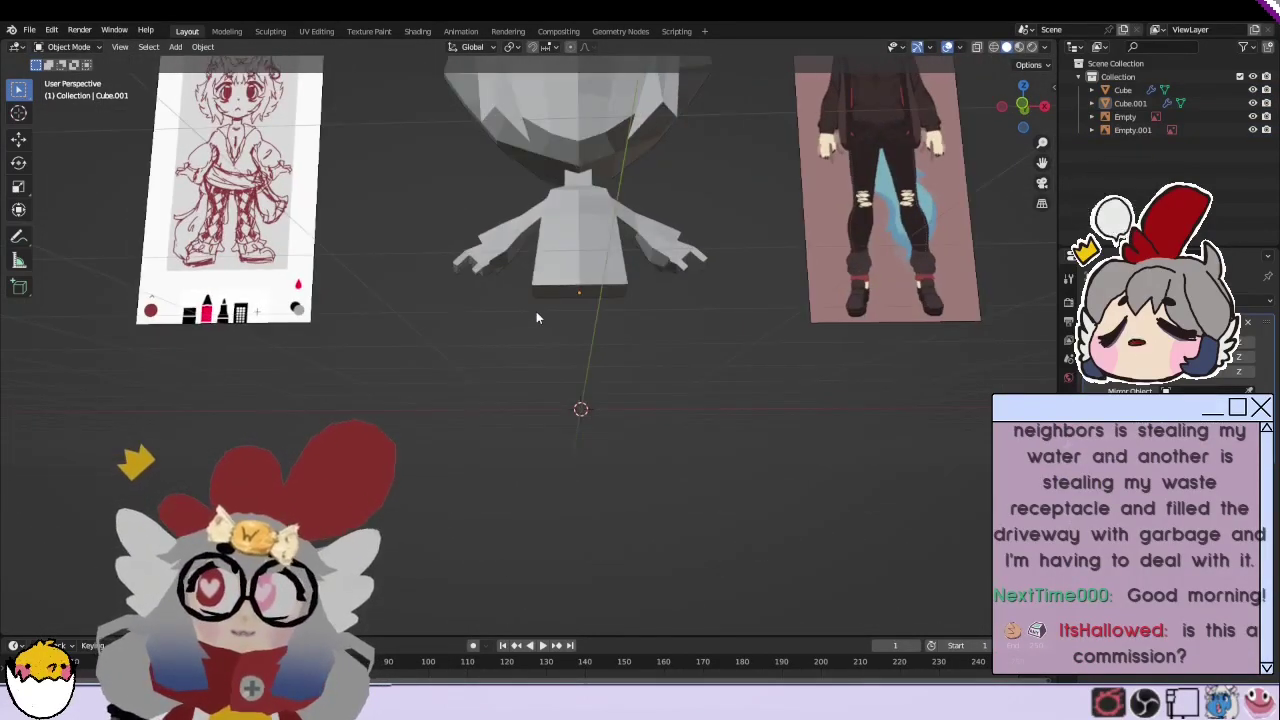
# Step: Enter Edit Mode on Cube.001 and turn on X-ray to work on the body's bottom face
pyautogui.click(68, 47)
pyautogui.click(66, 72)
pyautogui.moveTo(600, 300)
pyautogui.mouseDown(button='middle')
pyautogui.moveTo(617, 296)
pyautogui.moveTo(185, 67)
pyautogui.mouseUp(button='middle')
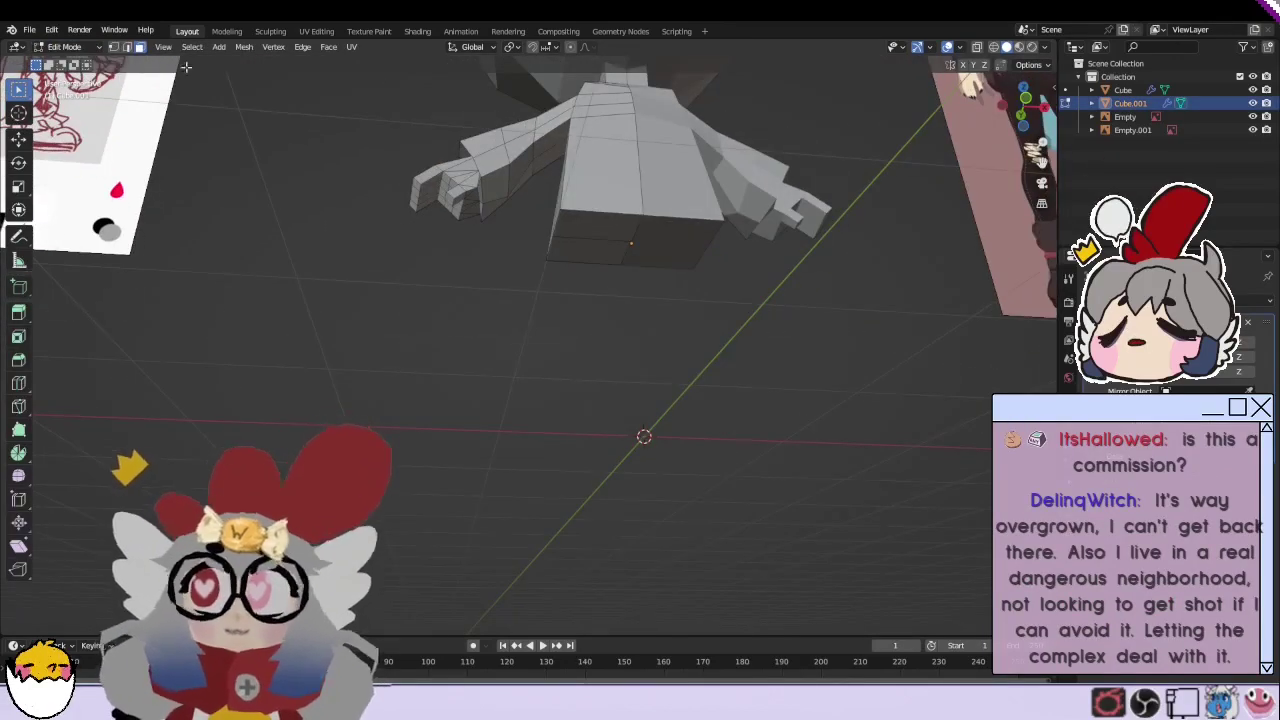
pyautogui.moveTo(584, 260)
pyautogui.mouseDown(button='middle')
pyautogui.moveTo(663, 329)
pyautogui.moveTo(576, 322)
pyautogui.moveTo(568, 408)
pyautogui.moveTo(569, 375)
pyautogui.mouseUp(button='middle')
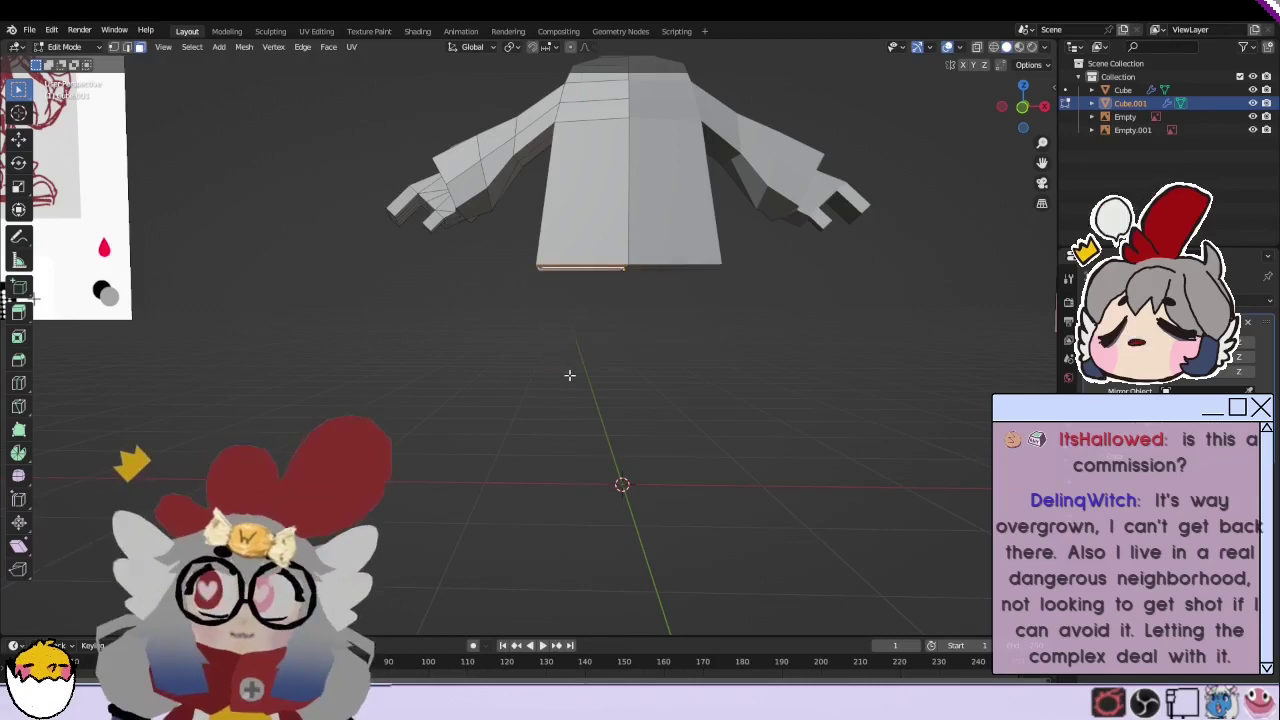
pyautogui.press('e')
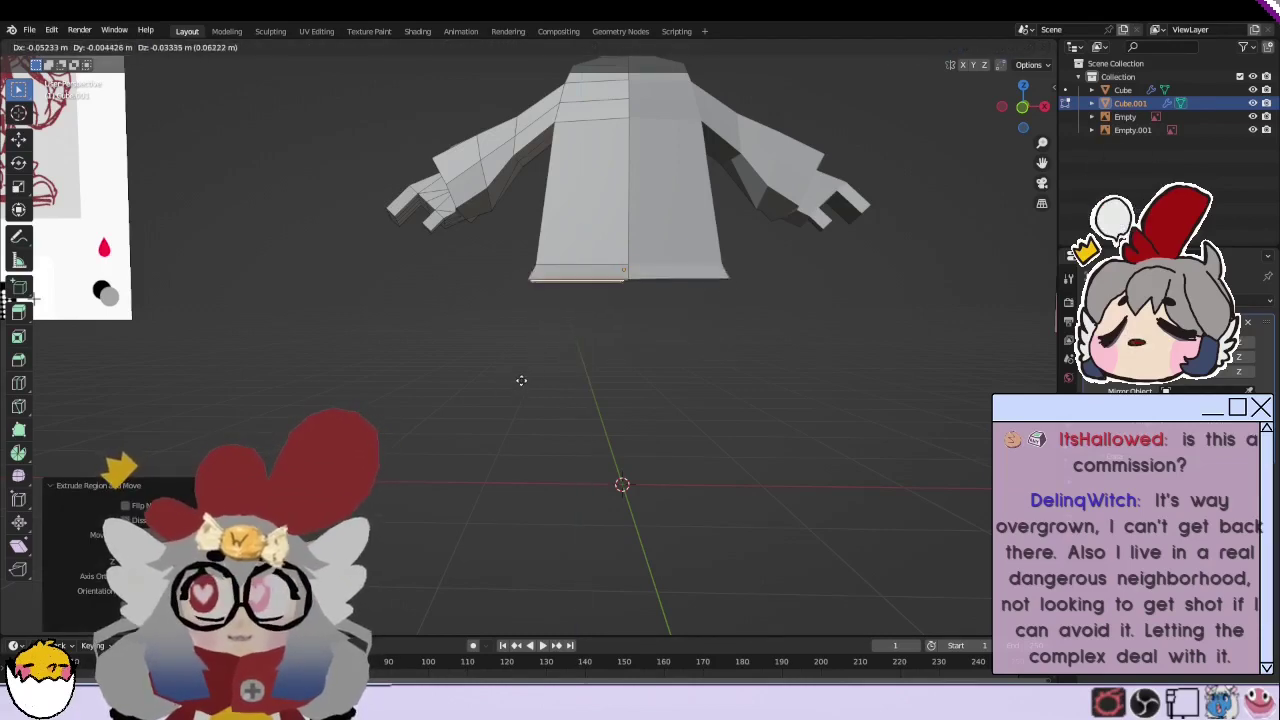
pyautogui.rightClick(525, 379)
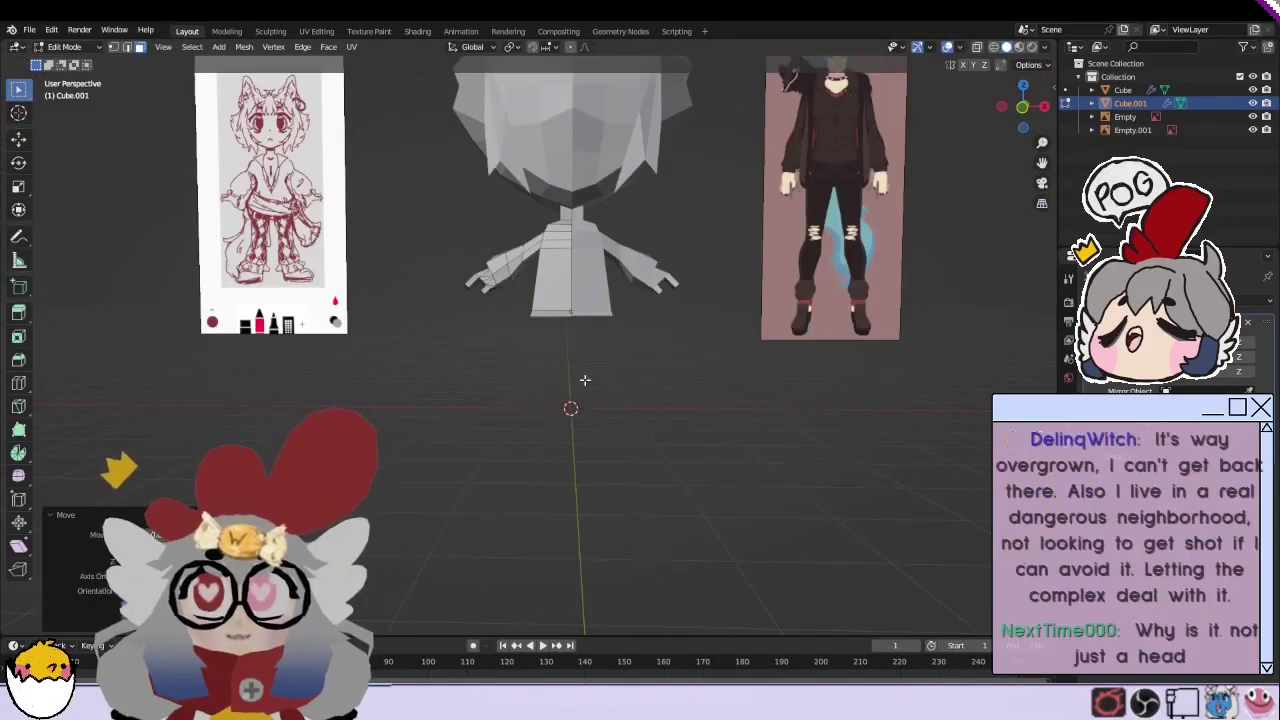
pyautogui.hotkey('alt', 'z')
pyautogui.moveTo(570, 271)
pyautogui.mouseDown(button='middle')
pyautogui.moveTo(600, 337)
pyautogui.moveTo(723, 217)
pyautogui.moveTo(610, 300)
pyautogui.mouseUp(button='middle')
# Step: Separate the selected bottom face into a new object, Cube.002, and edit it
pyautogui.press('p')
pyautogui.click(608, 306)
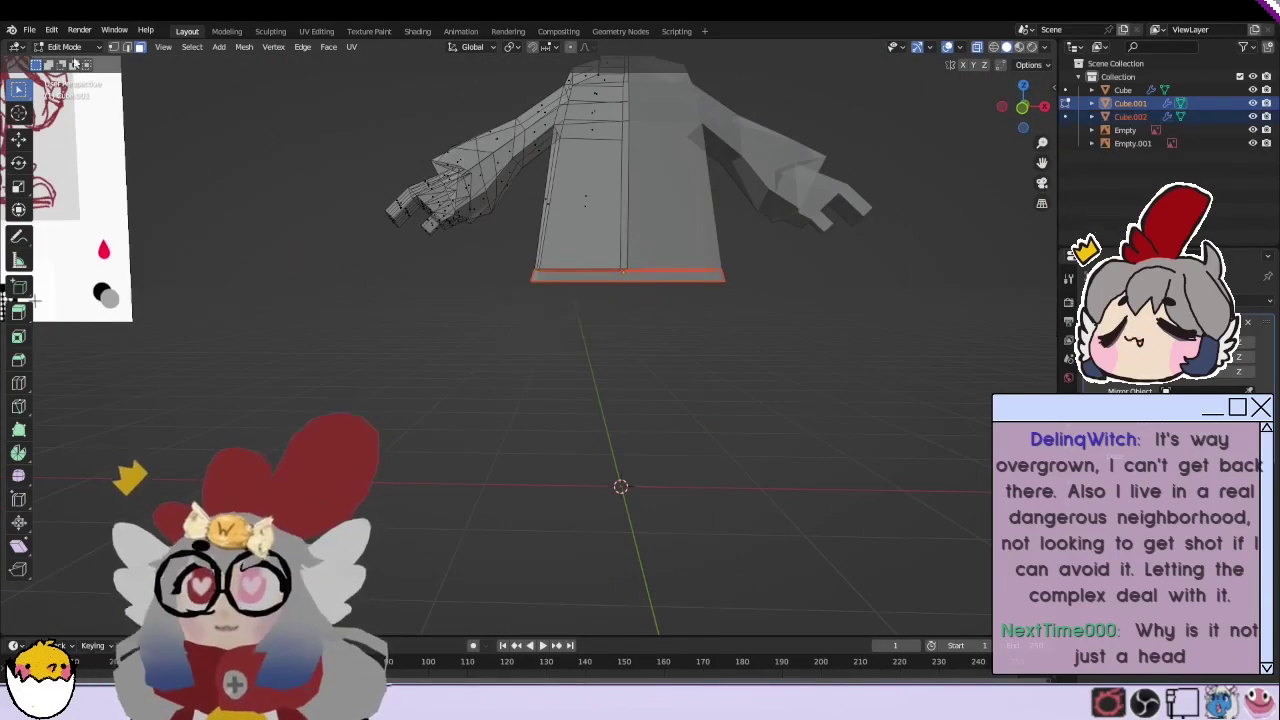
pyautogui.press('Tab')
pyautogui.click(1203, 119)
pyautogui.click(65, 47)
pyautogui.click(70, 77)
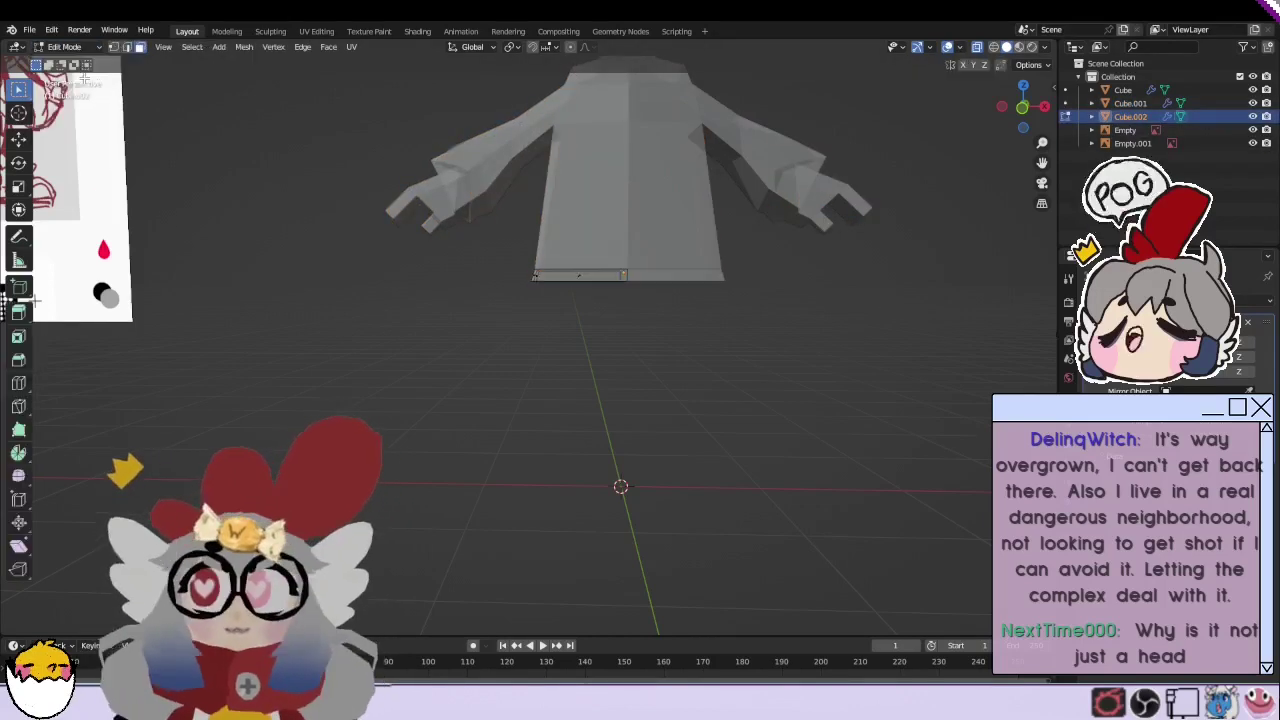
pyautogui.scroll(1, 584, 335)
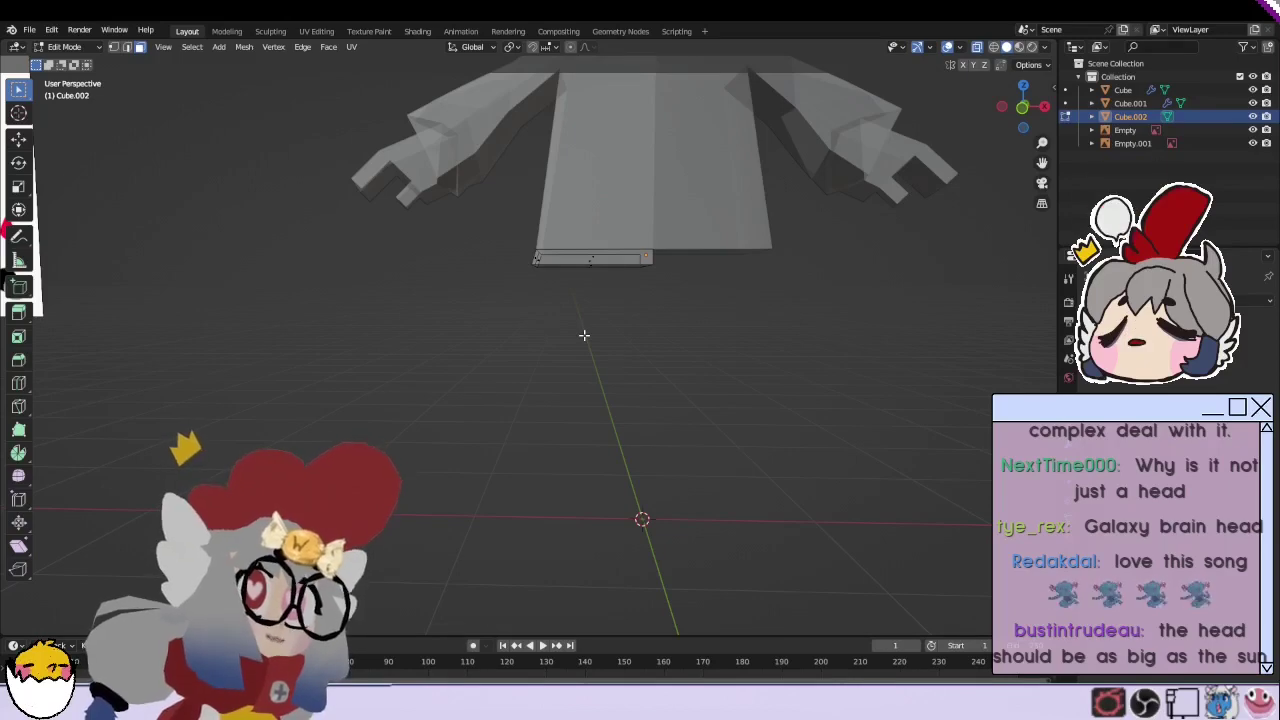
# Step: Loop-cut the small box and extrude its front face downward into a leg
pyautogui.moveTo(676, 253); pyautogui.dragTo(589, 269)
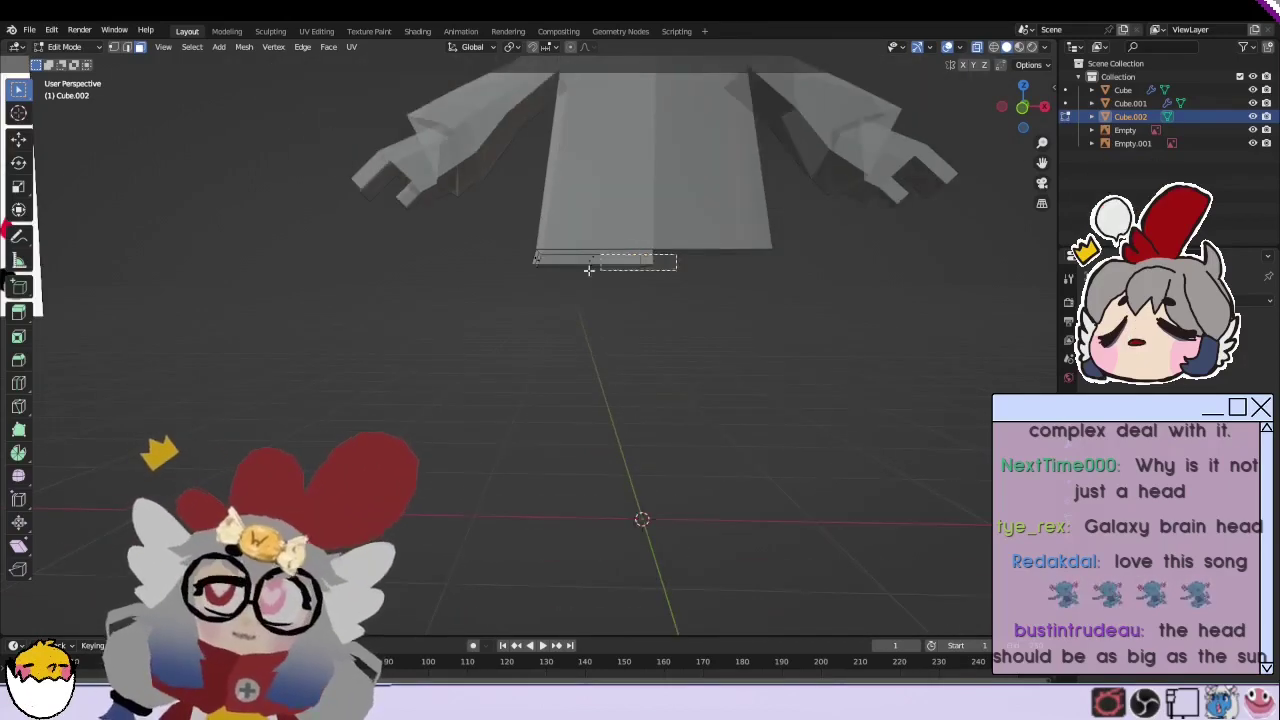
pyautogui.moveTo(682, 274); pyautogui.dragTo(603, 329, button='middle')
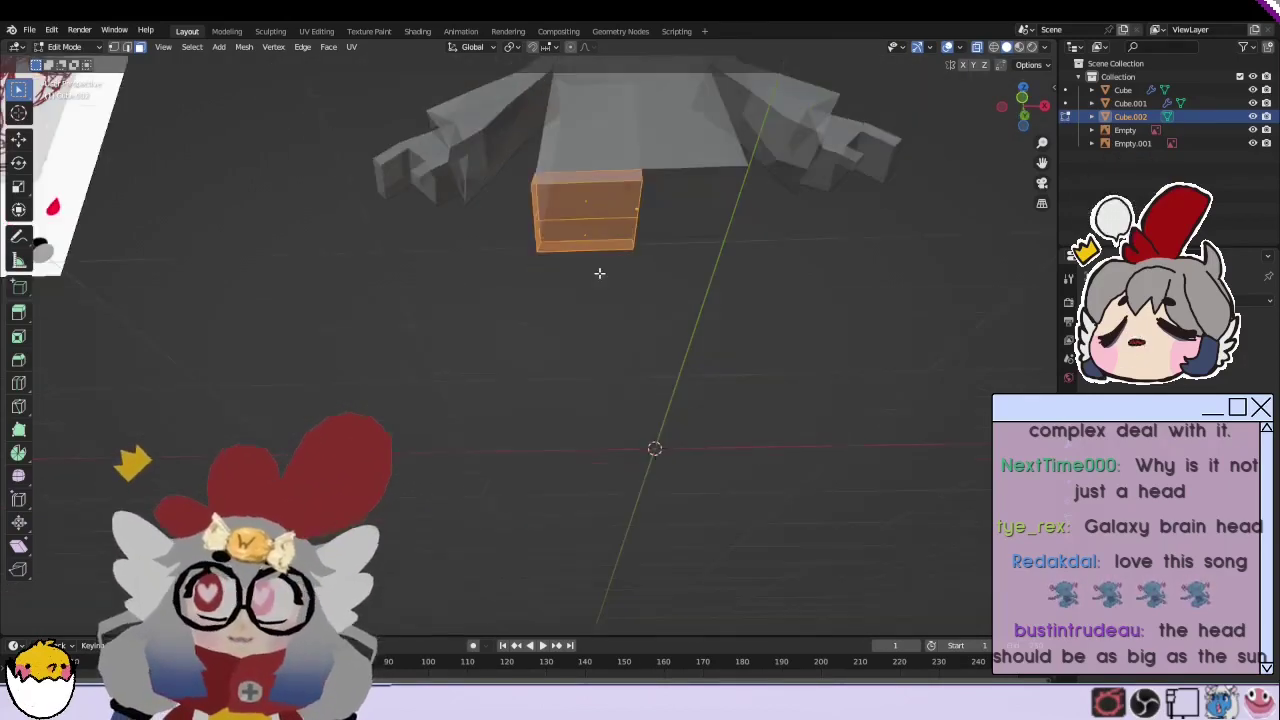
pyautogui.keyDown('shift'); pyautogui.click(603, 329); pyautogui.keyUp('shift')
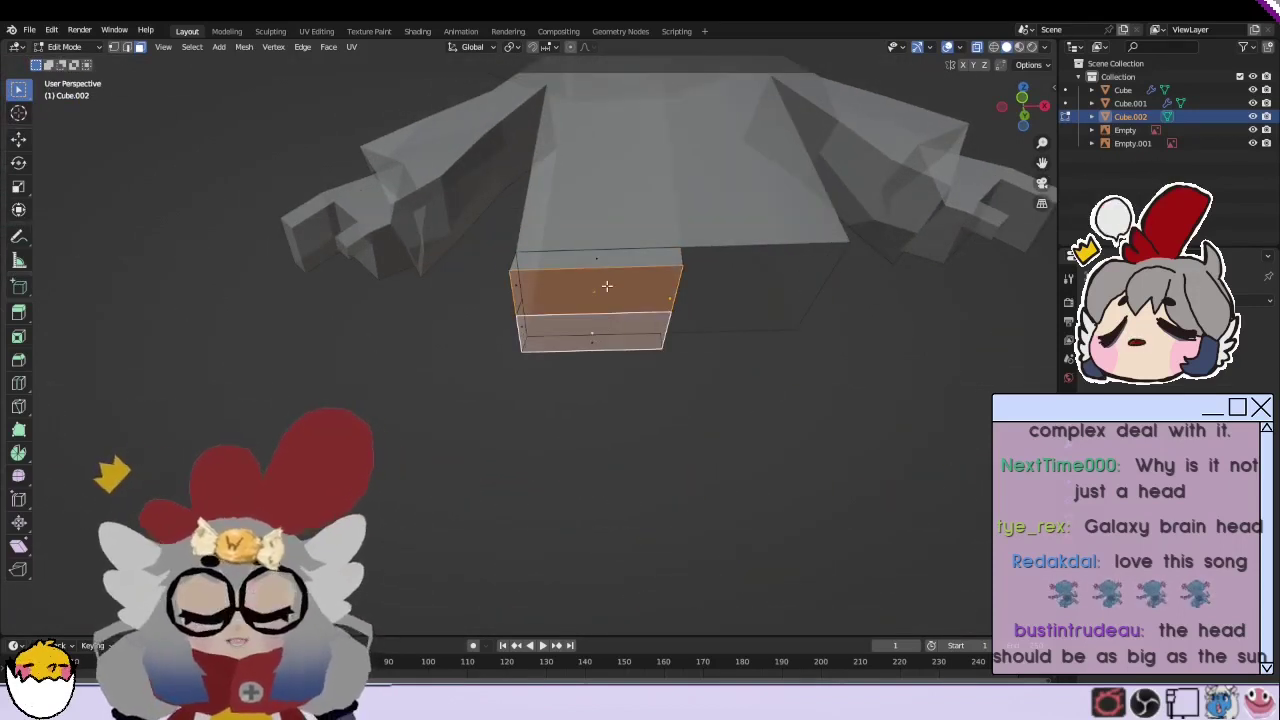
pyautogui.click(607, 286)
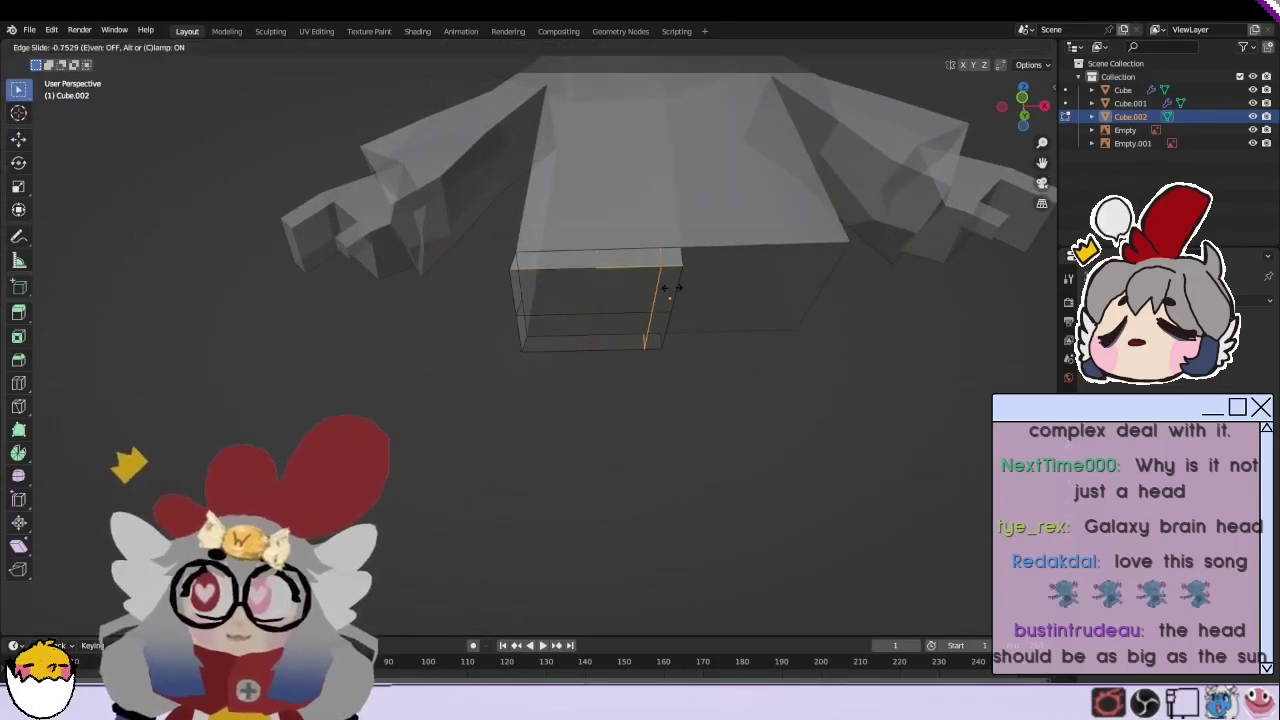
pyautogui.click(670, 287)
pyautogui.click(583, 320)
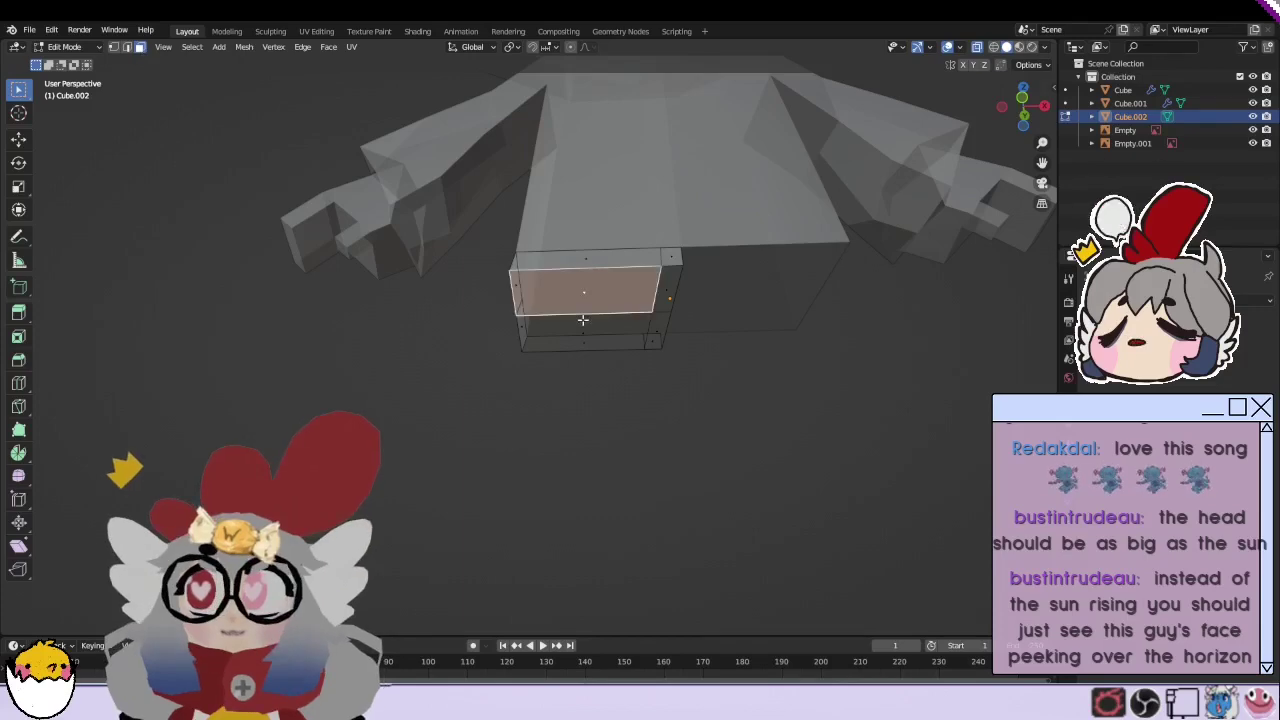
pyautogui.press('KP_1')
pyautogui.scroll(-2, 577, 420)
pyautogui.press('e')
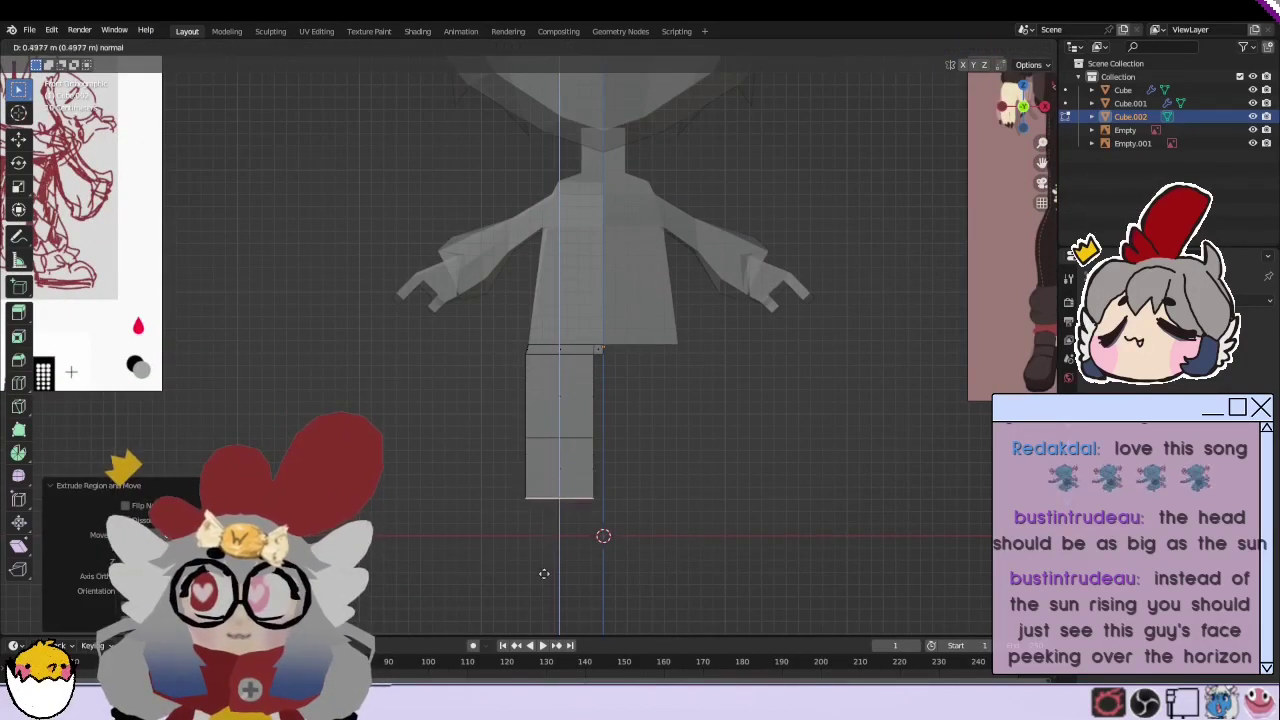
# Step: Extrude a second leg segment down to the ground line and rescale the leg
pyautogui.click(541, 585)
pyautogui.press('e')
pyautogui.click(539, 606)
pyautogui.moveTo(539, 606)
pyautogui.mouseDown(button='middle')
pyautogui.moveTo(531, 583)
pyautogui.moveTo(577, 582)
pyautogui.mouseUp(button='middle')
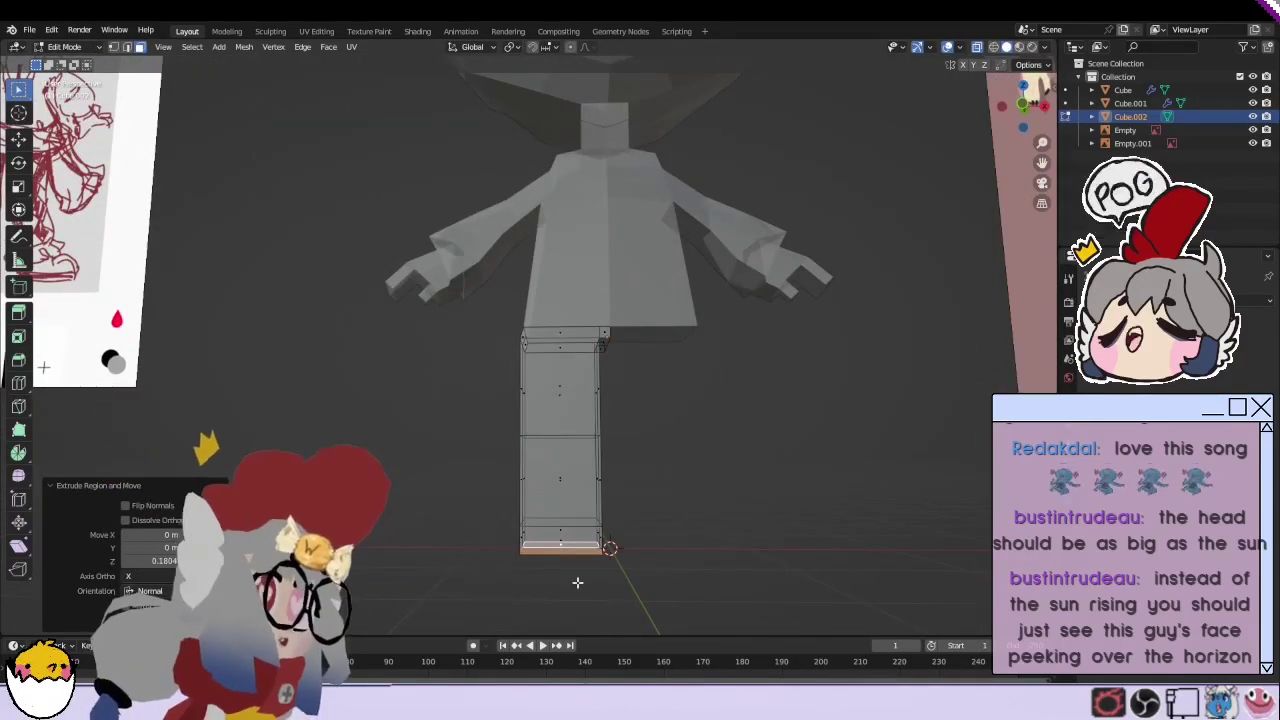
pyautogui.moveTo(577, 582)
pyautogui.mouseDown(button='middle')
pyautogui.moveTo(657, 566)
pyautogui.moveTo(528, 577)
pyautogui.moveTo(576, 566)
pyautogui.moveTo(817, 371)
pyautogui.moveTo(397, 517)
pyautogui.moveTo(523, 380)
pyautogui.mouseUp(button='middle')
pyautogui.moveTo(523, 380)
pyautogui.mouseDown()
pyautogui.moveTo(651, 443)
pyautogui.moveTo(629, 446)
pyautogui.mouseUp()
pyautogui.moveTo(629, 446)
pyautogui.mouseDown(button='middle')
pyautogui.moveTo(594, 449)
pyautogui.moveTo(769, 480)
pyautogui.mouseUp(button='middle')
pyautogui.press('s')
pyautogui.click(752, 479)
pyautogui.click(686, 508)
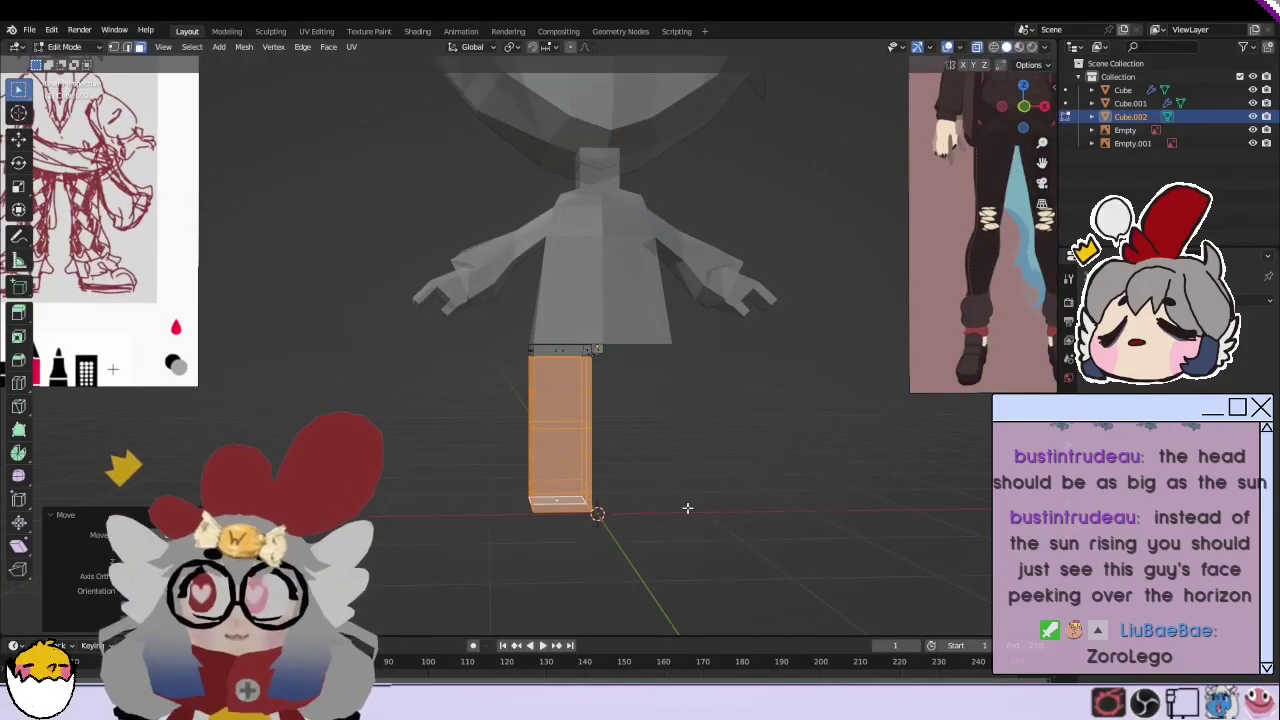
pyautogui.moveTo(686, 508)
pyautogui.mouseDown(button='middle')
pyautogui.moveTo(660, 534)
pyautogui.moveTo(697, 527)
pyautogui.moveTo(683, 494)
pyautogui.moveTo(623, 506)
pyautogui.mouseUp(button='middle')
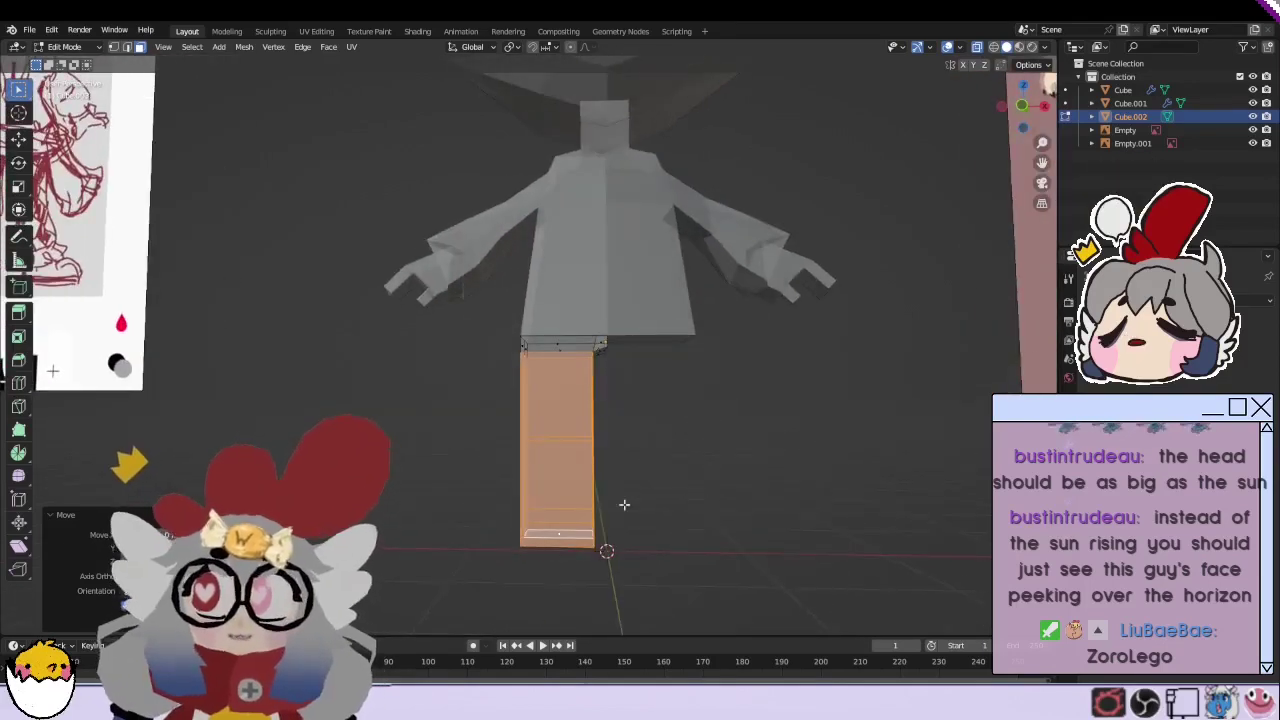
# Step: In vertex select, widen the leg's bottom and reposition its bottom edge vertices
pyautogui.click(640, 530)
pyautogui.press('1')
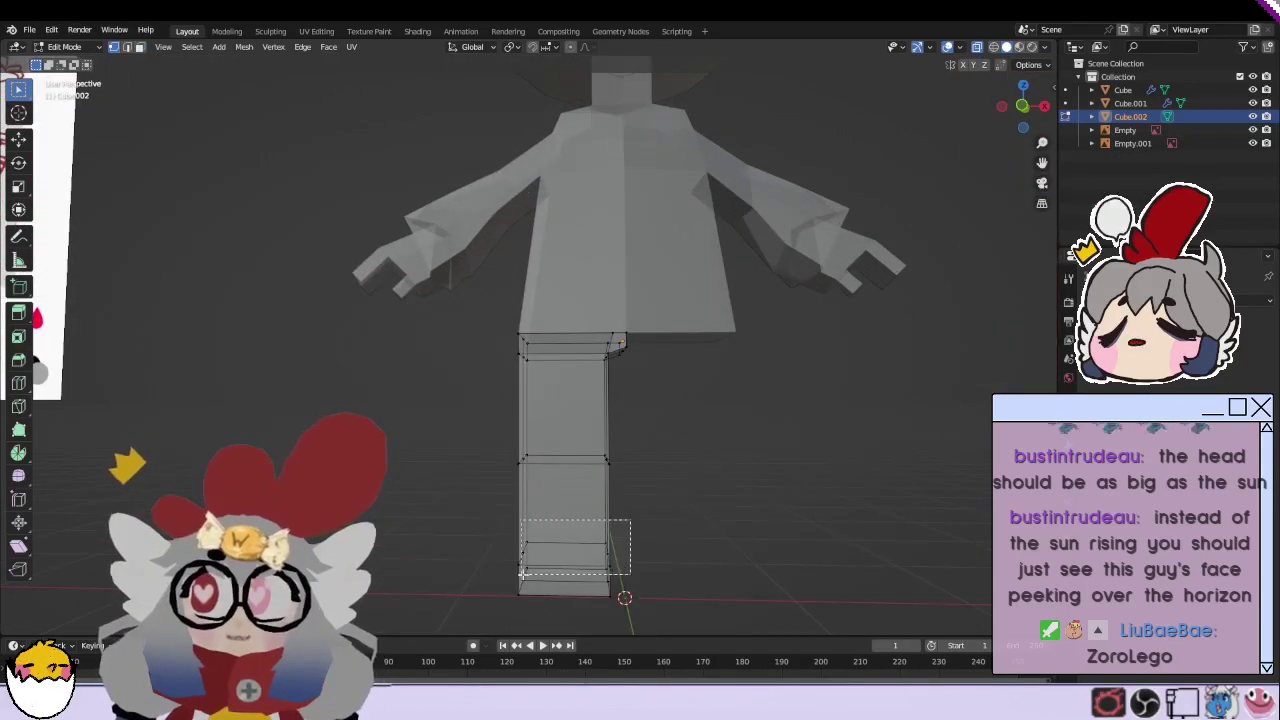
pyautogui.moveTo(521, 573); pyautogui.dragTo(520, 575)
pyautogui.press('s')
pyautogui.click(731, 540)
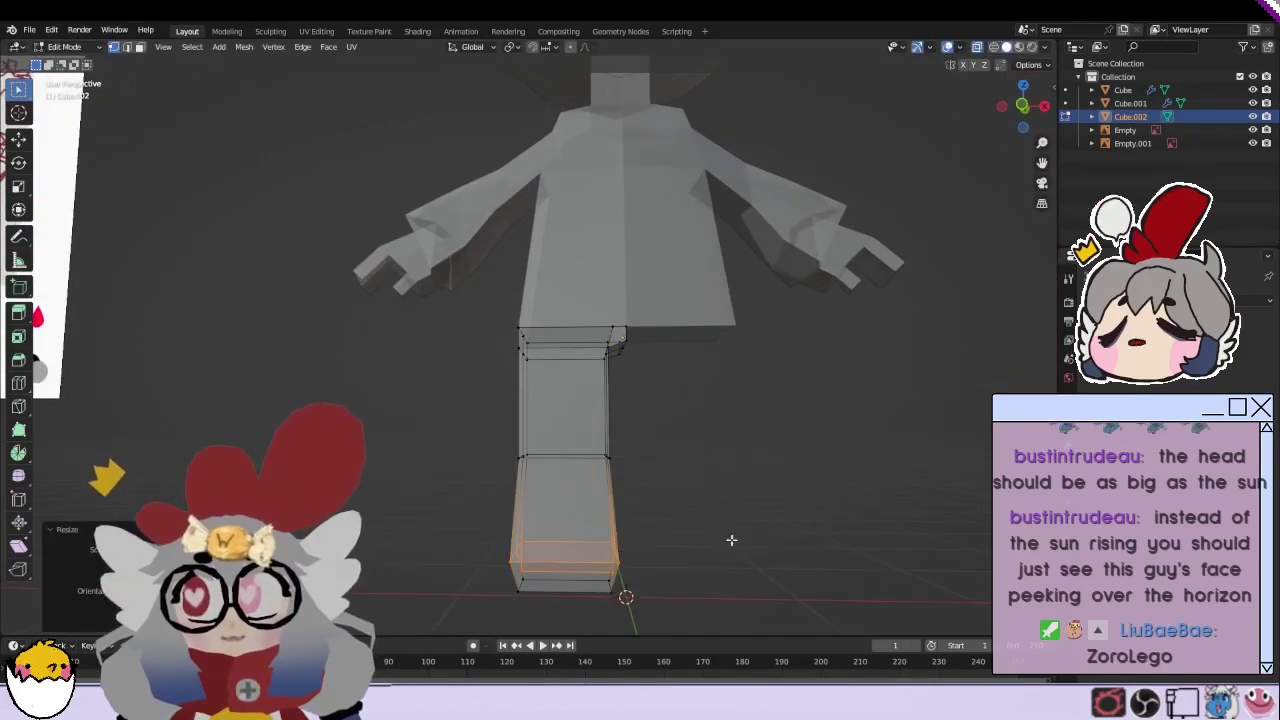
pyautogui.scroll(-2, 692, 482)
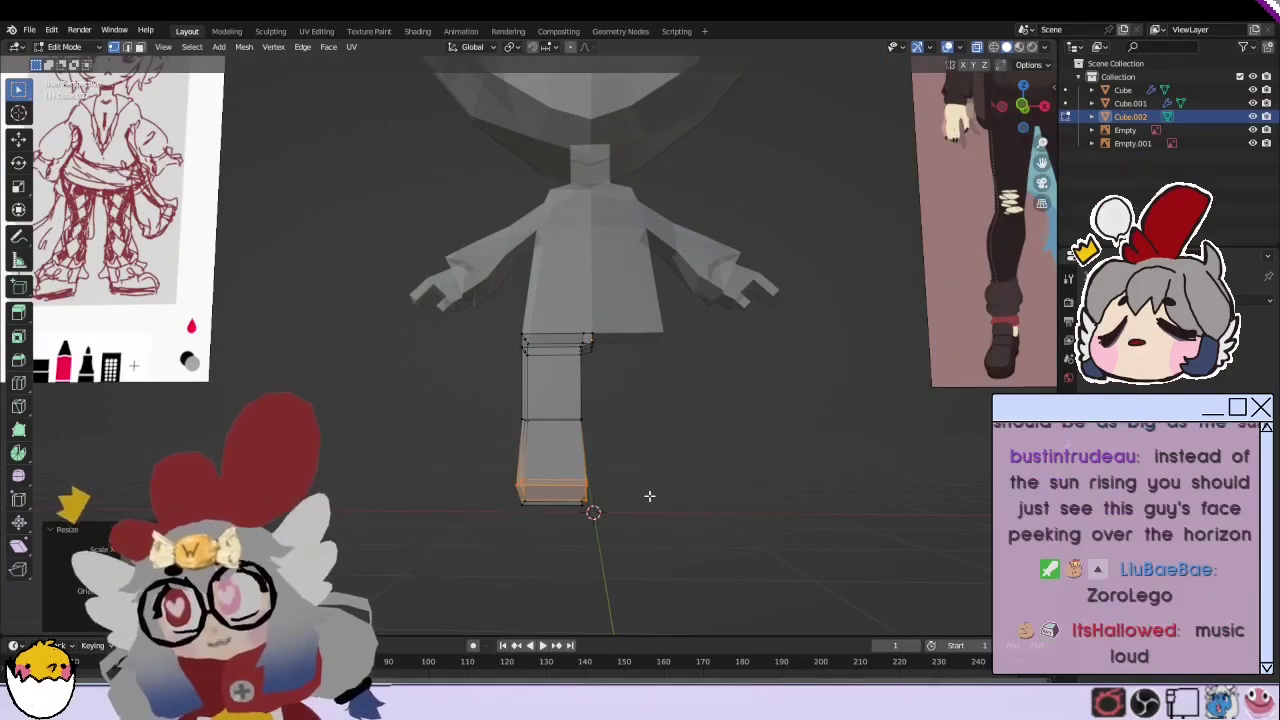
pyautogui.moveTo(649, 494)
pyautogui.mouseDown(button='middle')
pyautogui.moveTo(609, 551)
pyautogui.moveTo(623, 537)
pyautogui.moveTo(658, 569)
pyautogui.moveTo(425, 598)
pyautogui.mouseUp(button='middle')
pyautogui.moveTo(425, 598); pyautogui.dragTo(565, 548)
pyautogui.moveTo(572, 563); pyautogui.dragTo(560, 557, button='middle')
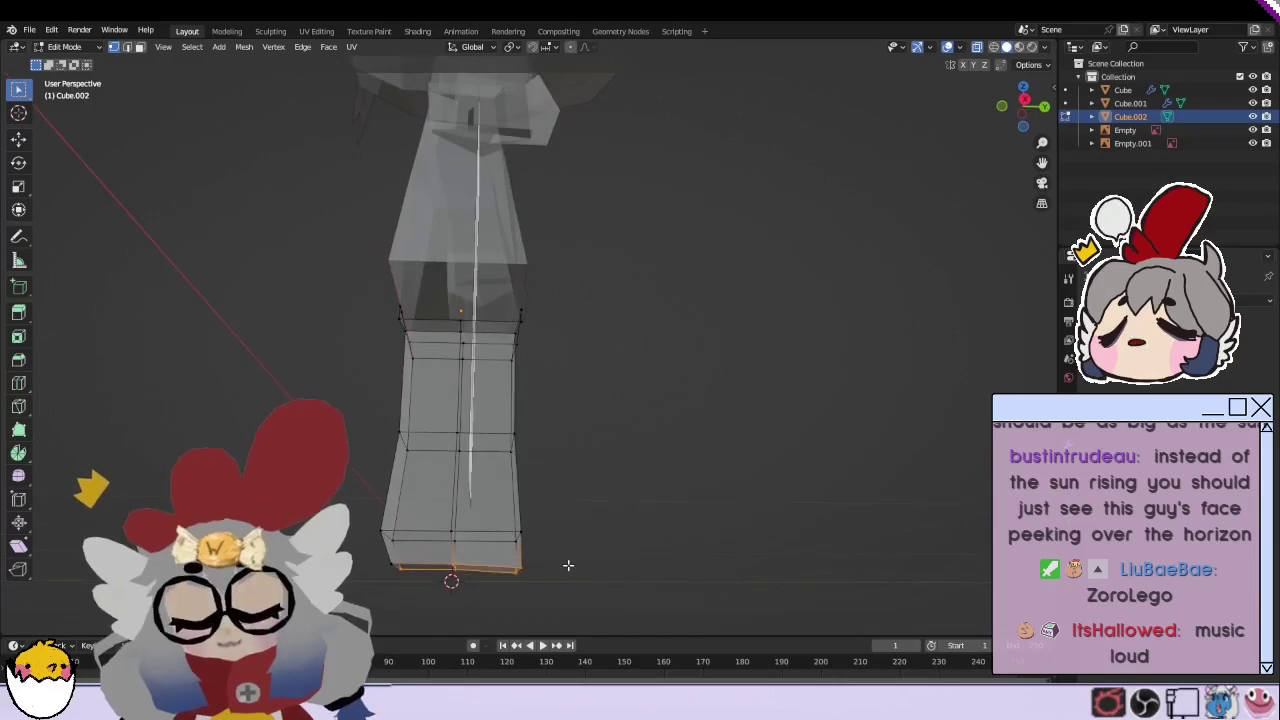
pyautogui.press('g')
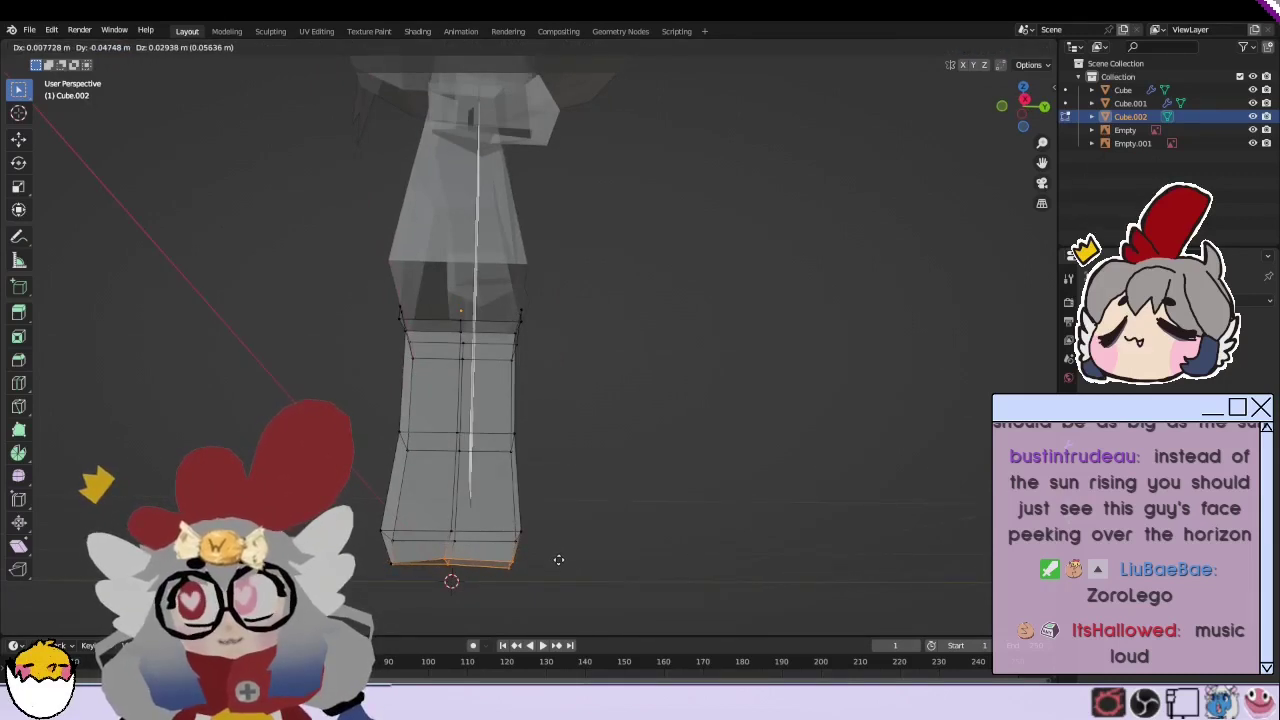
pyautogui.click(559, 560)
# Step: Scale the leg's bottom face to 0, then undo the collapse
pyautogui.moveTo(555, 566); pyautogui.dragTo(545, 558, button='middle')
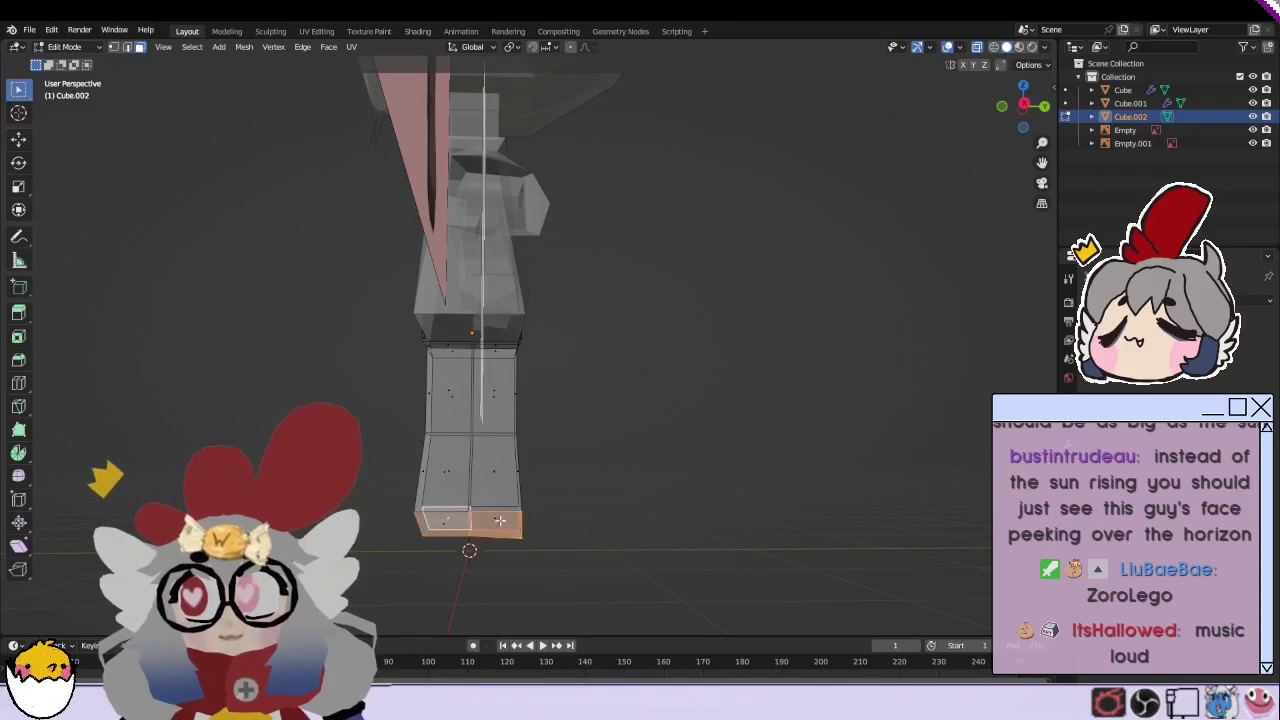
pyautogui.moveTo(402, 559)
pyautogui.mouseDown(button='middle')
pyautogui.moveTo(620, 543)
pyautogui.moveTo(609, 543)
pyautogui.mouseUp(button='middle')
pyautogui.write('s0')
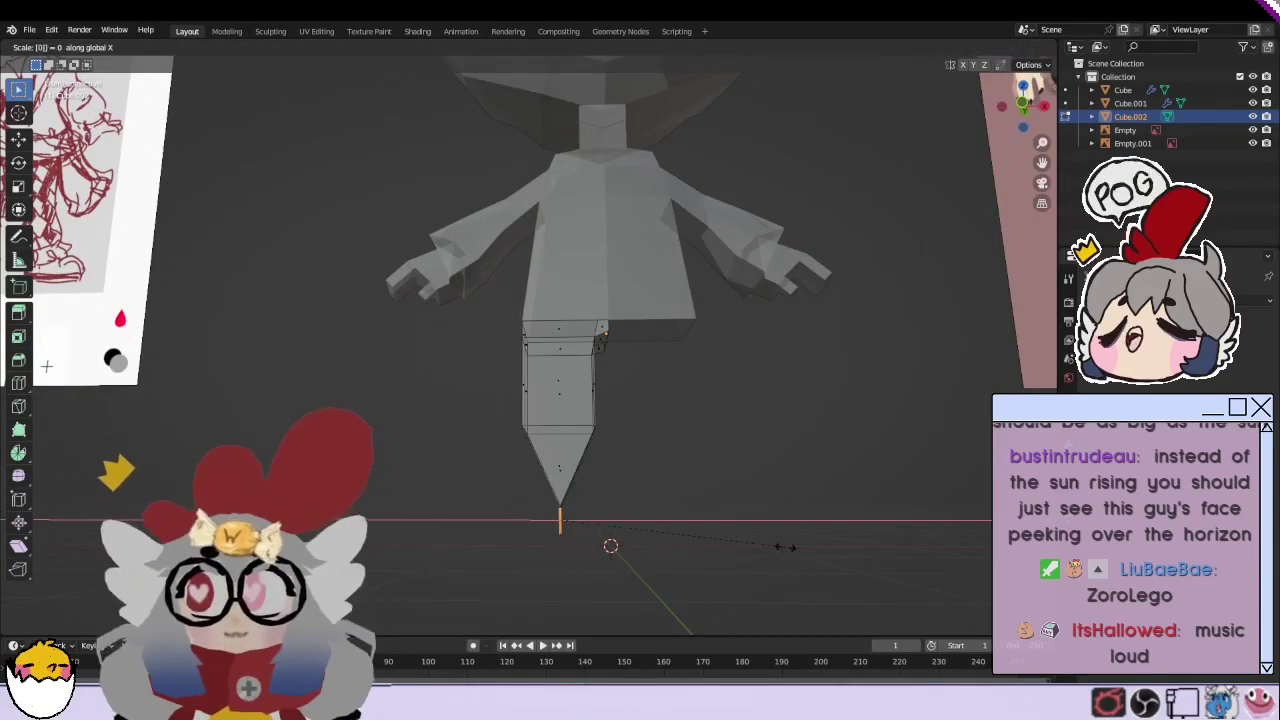
pyautogui.press('Return')
pyautogui.hotkey('ctrl', 'z')
# Step: Extrude the bottom face into a new section and adjust its vertices
pyautogui.moveTo(781, 548)
pyautogui.mouseDown(button='middle')
pyautogui.moveTo(648, 485)
pyautogui.moveTo(675, 526)
pyautogui.mouseUp(button='middle')
pyautogui.press('e')
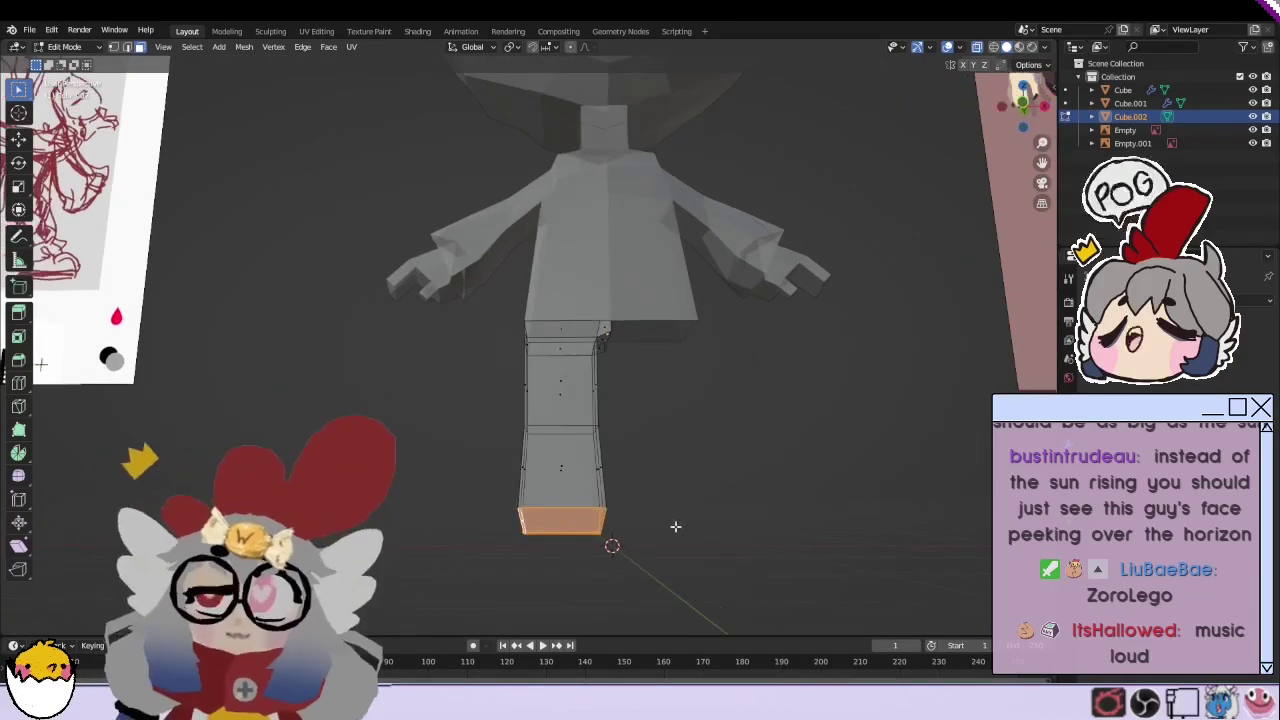
pyautogui.click(113, 48)
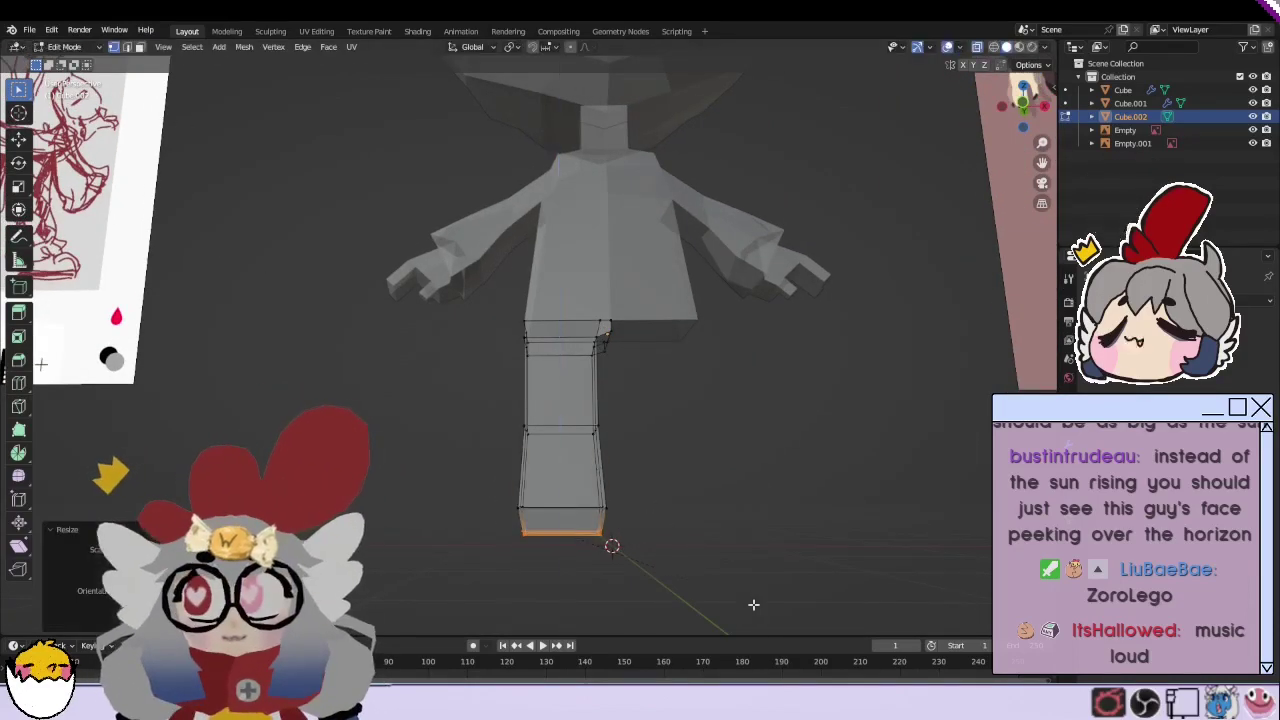
pyautogui.moveTo(753, 604); pyautogui.dragTo(527, 540, button='middle')
pyautogui.press('g')
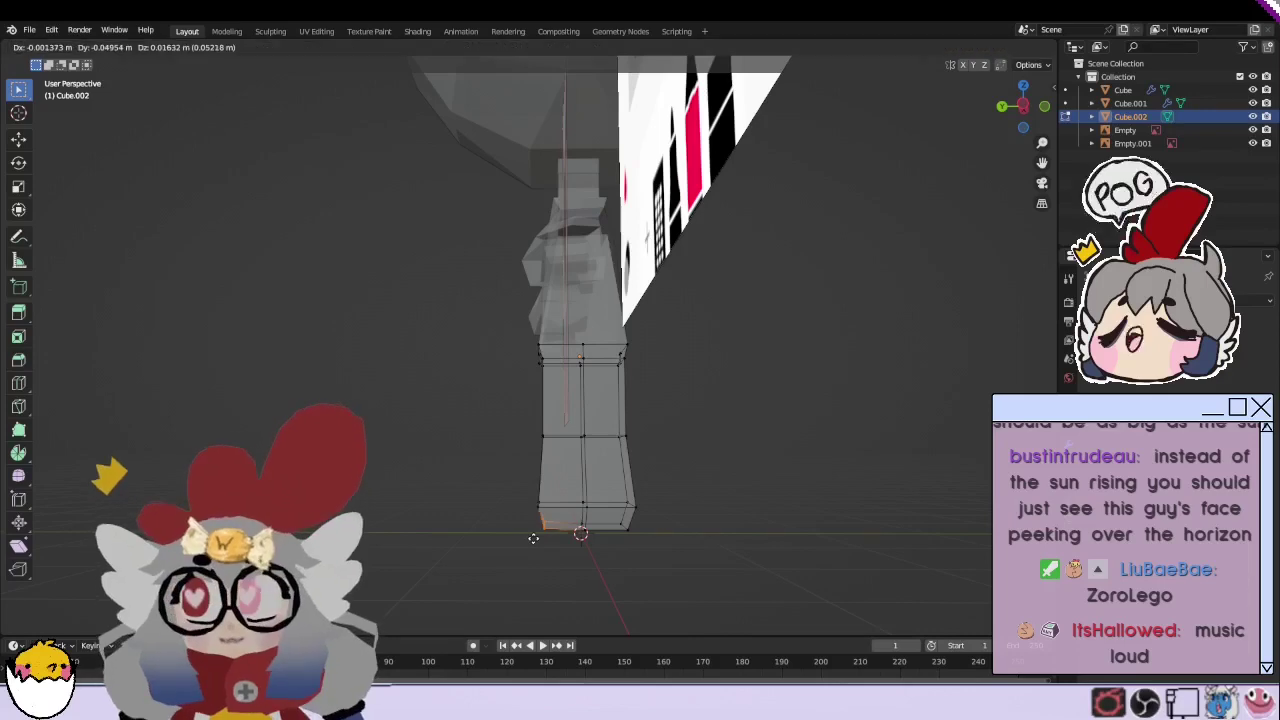
pyautogui.click(609, 532)
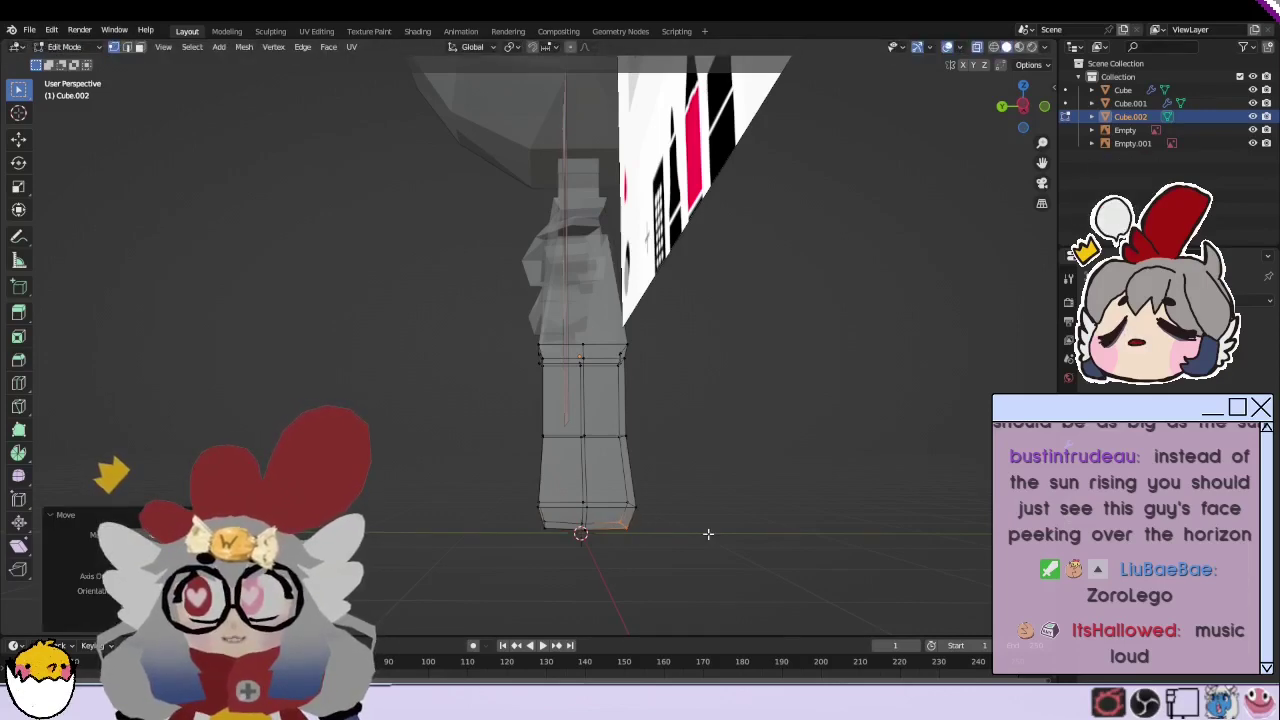
pyautogui.moveTo(609, 532)
pyautogui.mouseDown(button='middle')
pyautogui.moveTo(561, 530)
pyautogui.moveTo(623, 534)
pyautogui.moveTo(674, 511)
pyautogui.moveTo(625, 518)
pyautogui.moveTo(606, 471)
pyautogui.moveTo(608, 540)
pyautogui.moveTo(714, 523)
pyautogui.mouseUp(button='middle')
pyautogui.press('g')
pyautogui.click(565, 499)
# Step: Scale the leg's bottom vertices to about 0.895 for a slight taper
pyautogui.moveTo(673, 548); pyautogui.dragTo(535, 520)
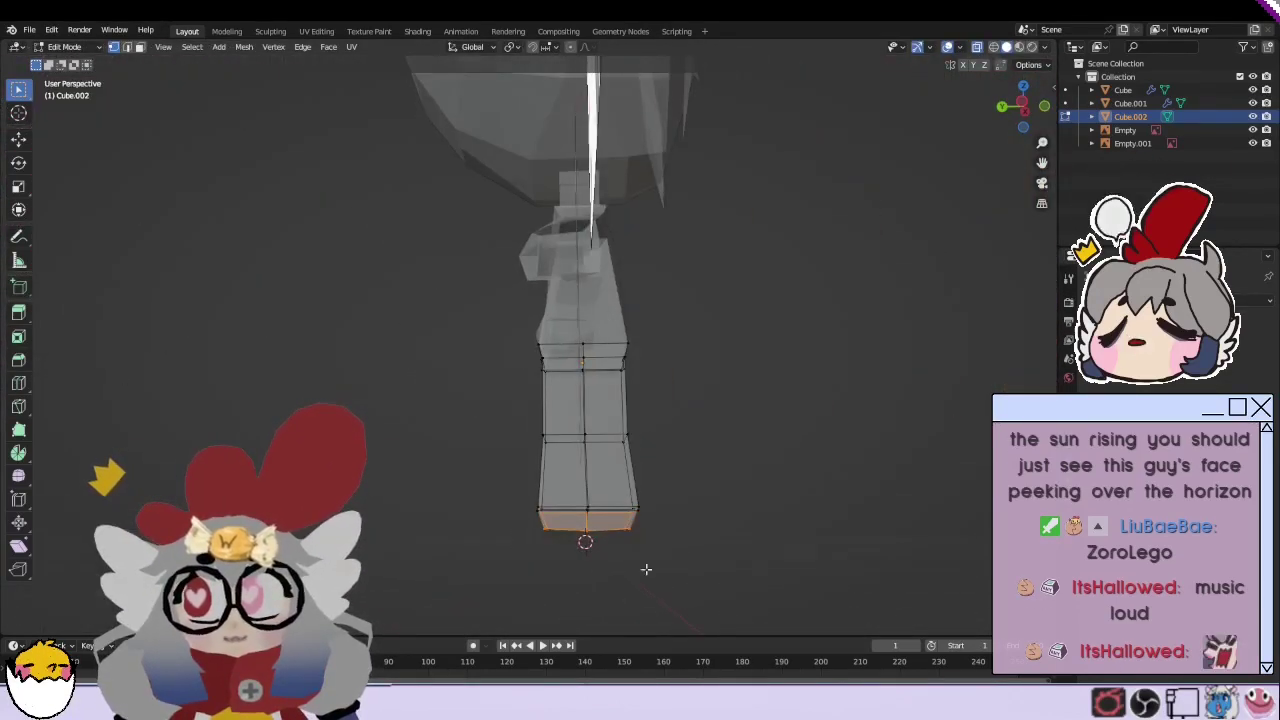
pyautogui.moveTo(646, 566); pyautogui.dragTo(676, 587, button='middle')
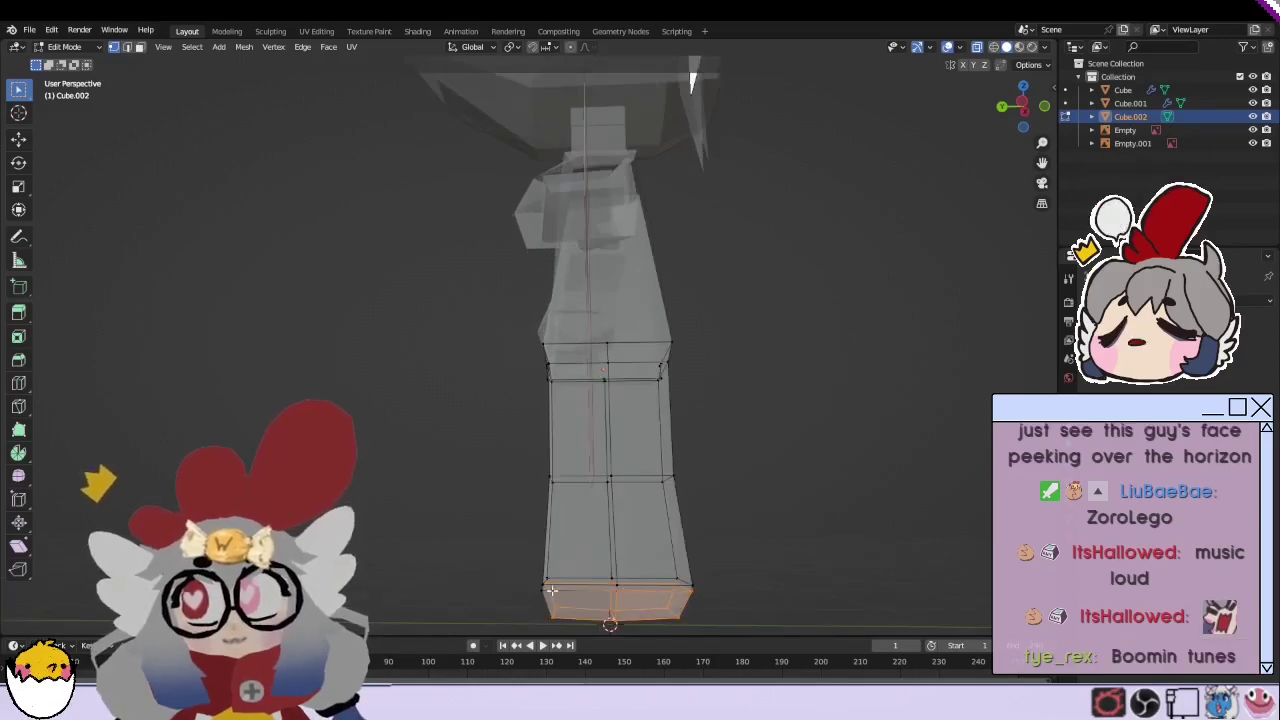
pyautogui.moveTo(537, 594); pyautogui.dragTo(749, 571, button='middle')
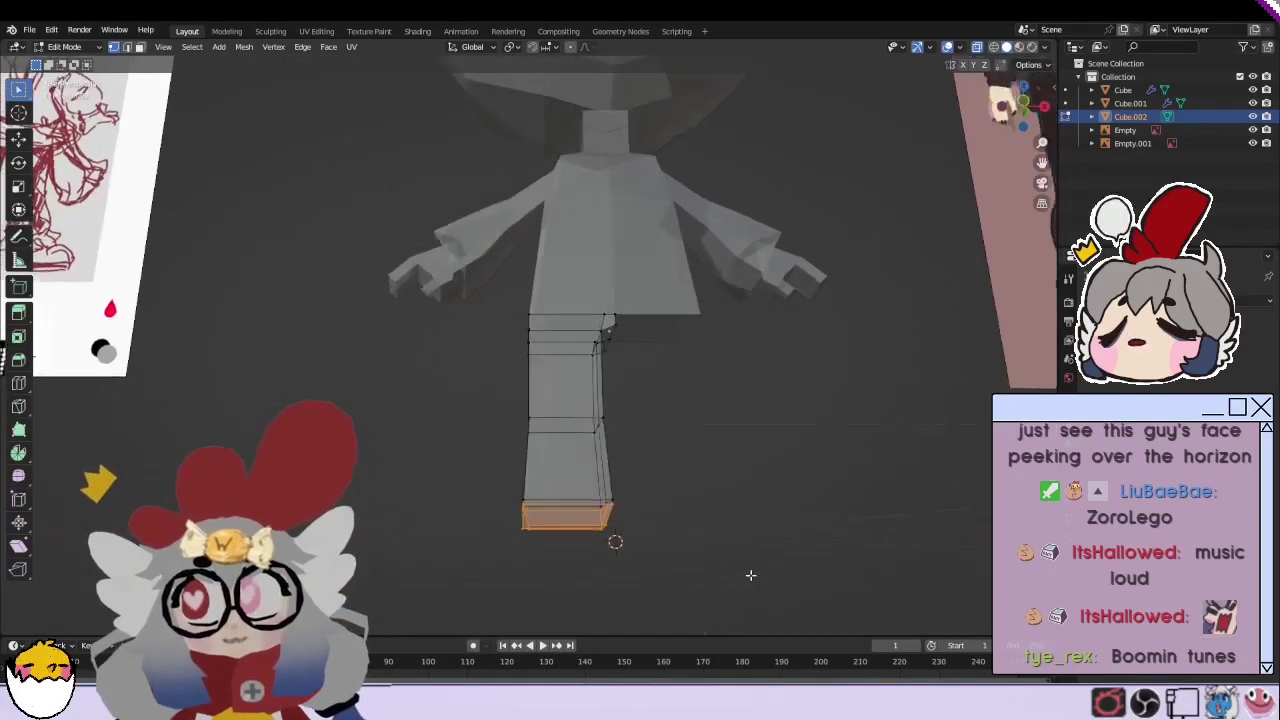
pyautogui.press('s')
pyautogui.click(730, 580)
pyautogui.scroll(1, 605, 592)
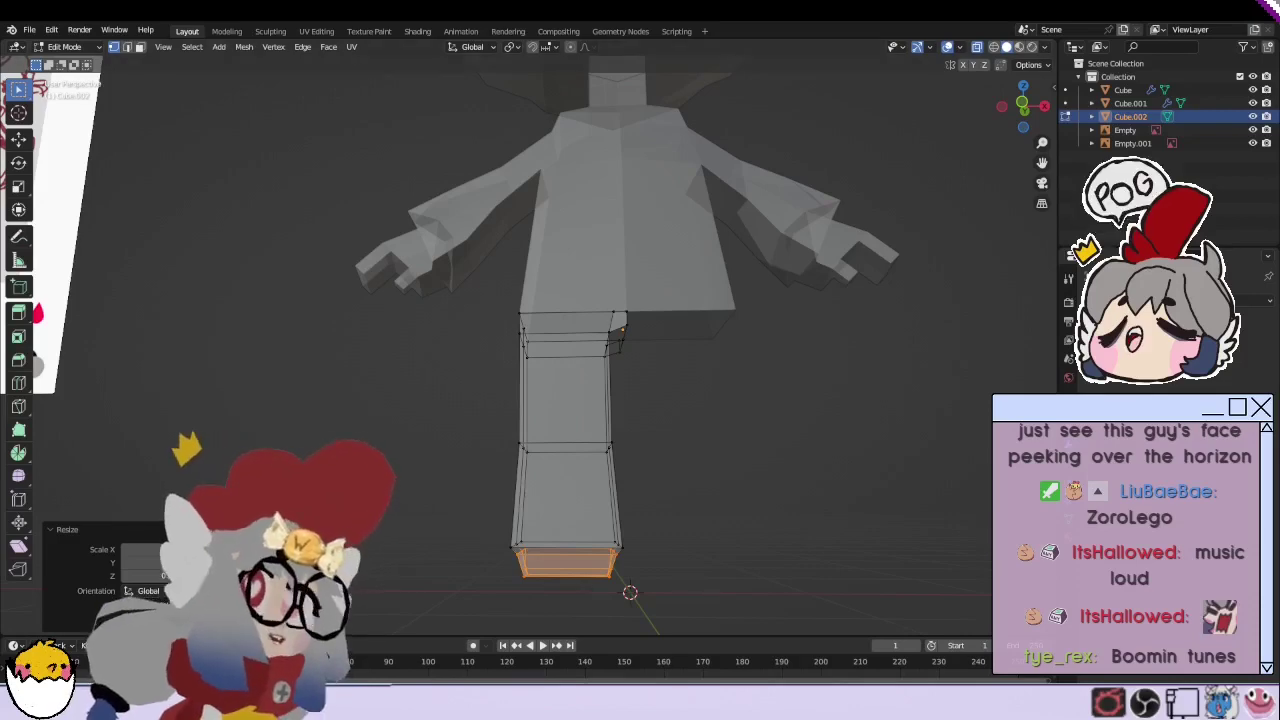
# Step: In face select, place a new extruded section at the leg's base and shift it vertically
pyautogui.moveTo(630, 592)
pyautogui.mouseDown(button='middle')
pyautogui.moveTo(734, 443)
pyautogui.moveTo(580, 563)
pyautogui.moveTo(520, 590)
pyautogui.moveTo(383, 614)
pyautogui.moveTo(181, 38)
pyautogui.mouseUp(button='middle')
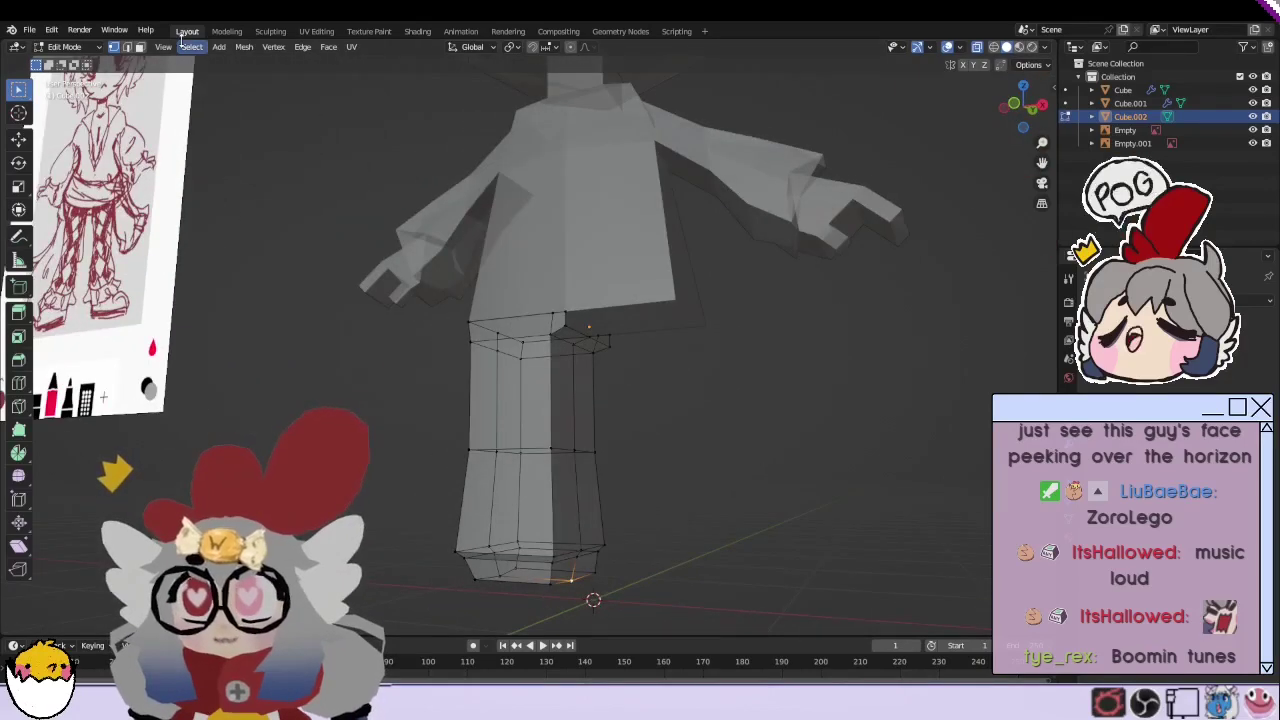
pyautogui.click(140, 48)
pyautogui.moveTo(520, 400); pyautogui.dragTo(561, 435, button='middle')
pyautogui.moveTo(948, 37); pyautogui.dragTo(390, 585, button='middle')
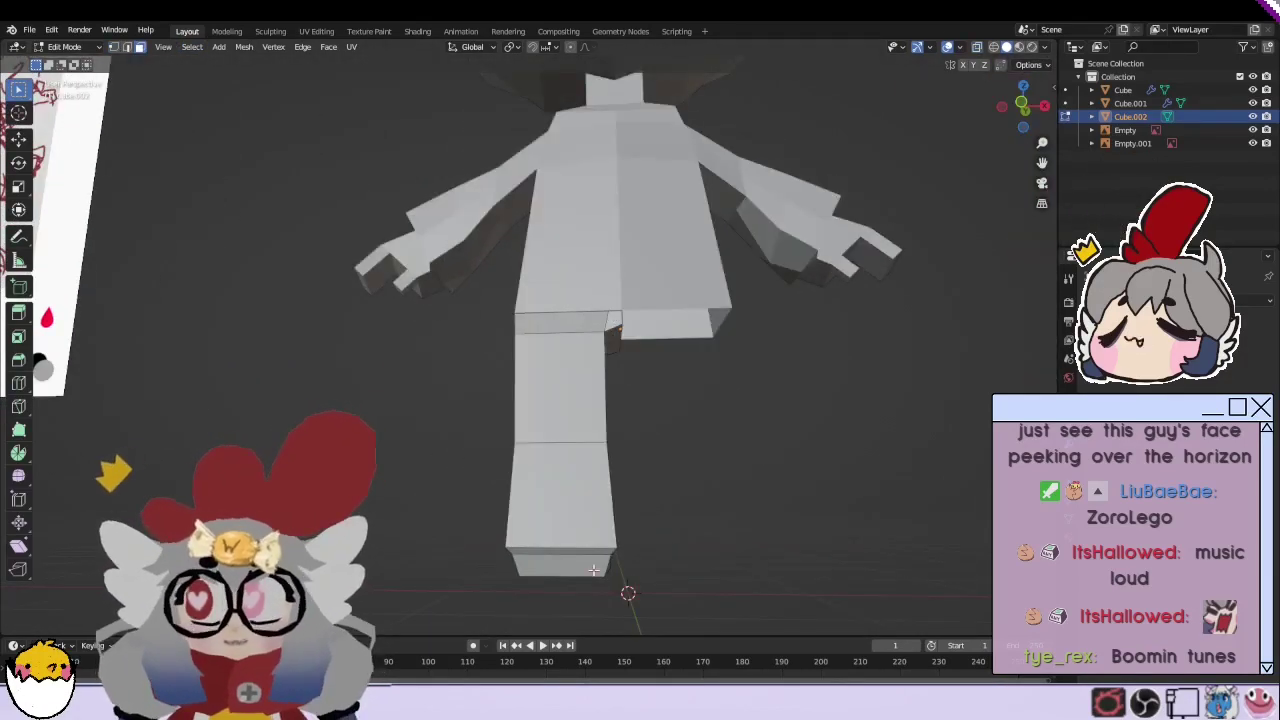
pyautogui.click(350, 590)
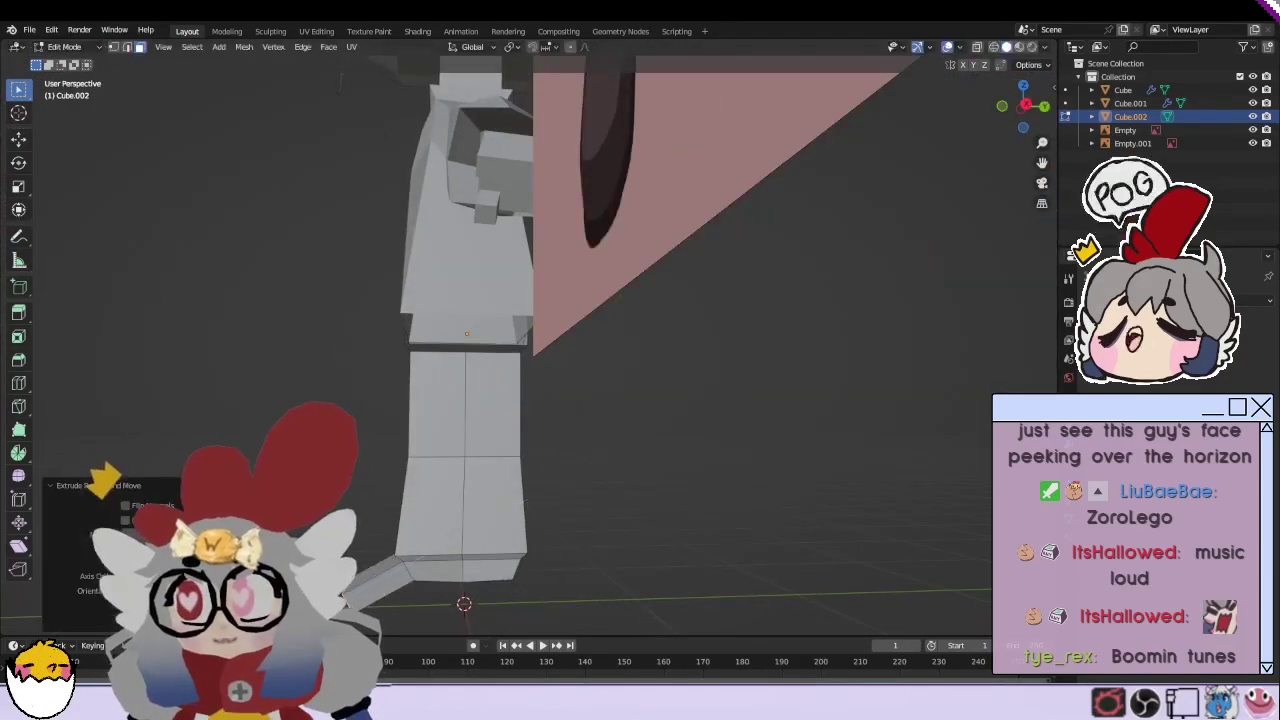
pyautogui.moveTo(555, 581); pyautogui.dragTo(445, 571, button='middle')
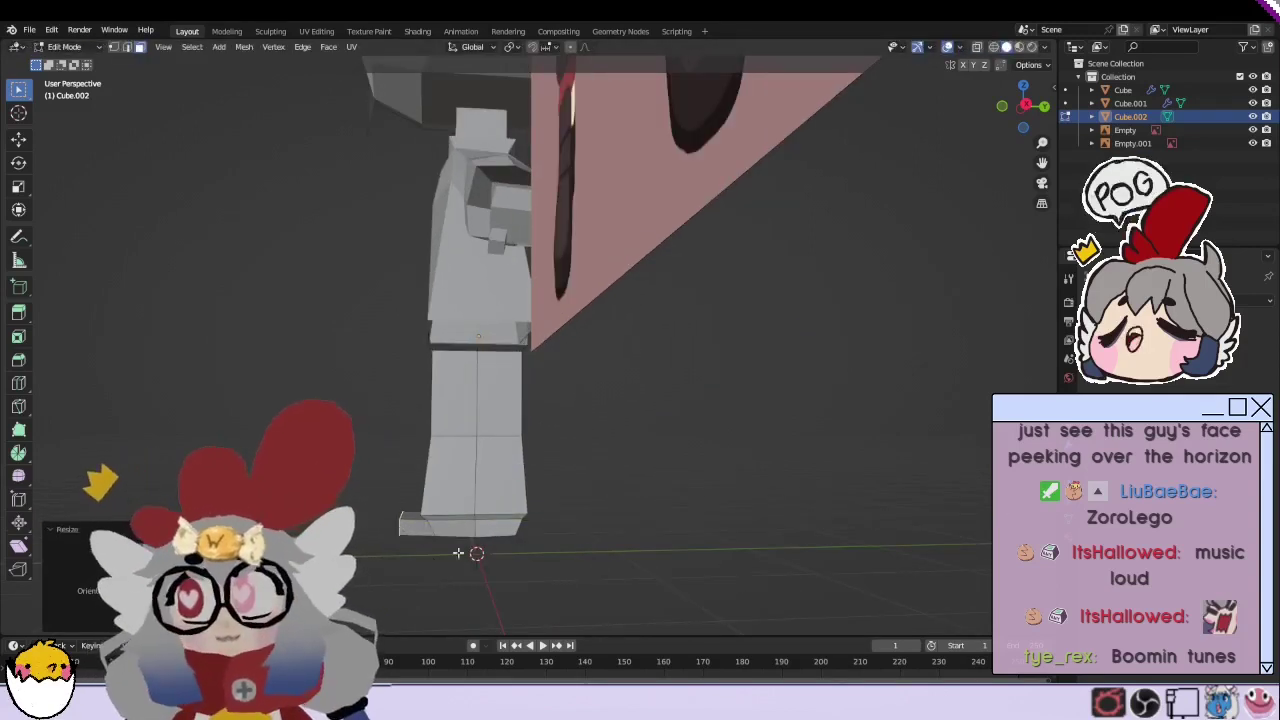
pyautogui.click(379, 567)
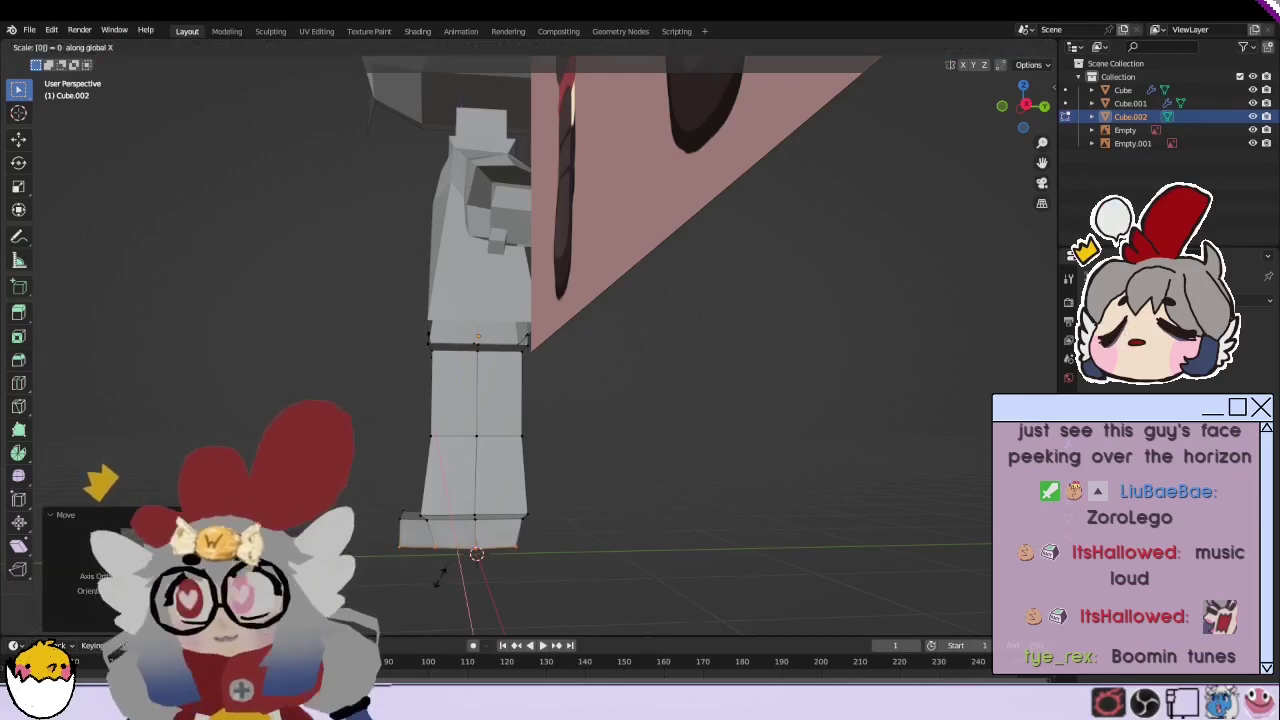
pyautogui.moveTo(440, 577)
pyautogui.mouseDown(button='middle')
pyautogui.moveTo(545, 577)
pyautogui.moveTo(657, 603)
pyautogui.moveTo(680, 591)
pyautogui.moveTo(583, 525)
pyautogui.moveTo(415, 546)
pyautogui.moveTo(450, 540)
pyautogui.mouseUp(button='middle')
# Step: In front view, scale the selected bottom edge and move it along Z
pyautogui.press('KP_1')
pyautogui.press('s')
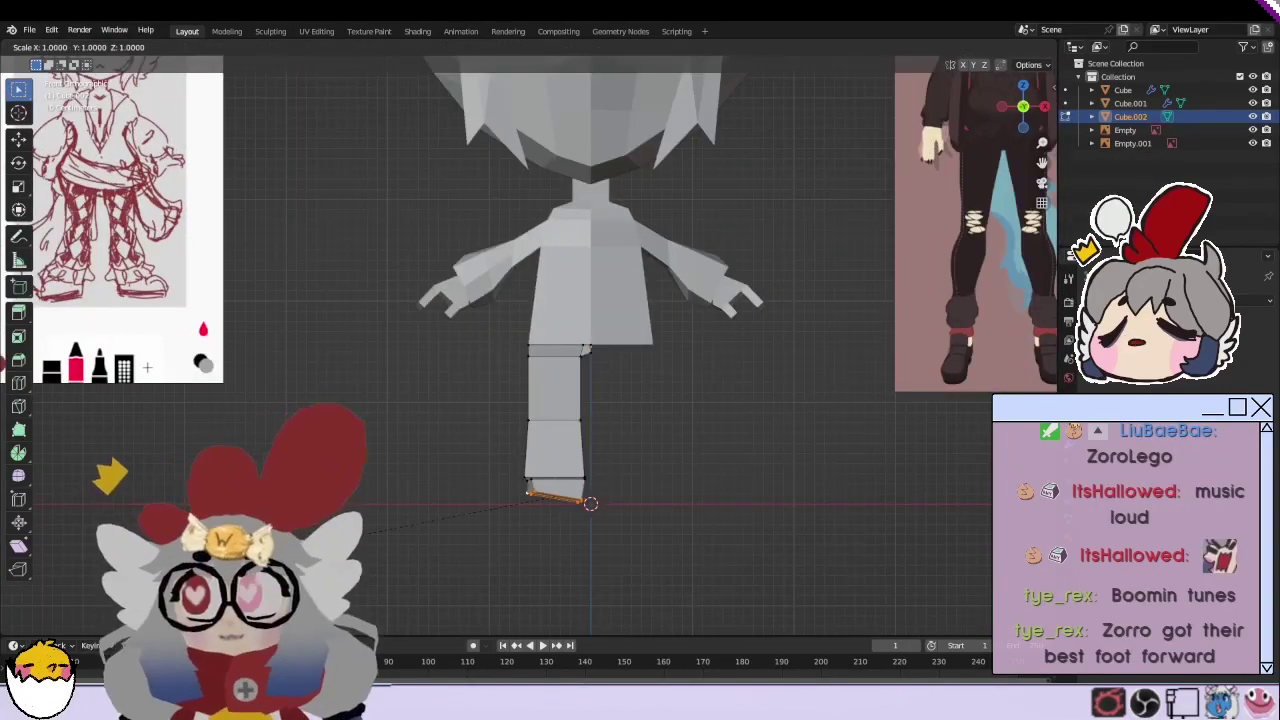
pyautogui.press('Return')
pyautogui.press('g')
pyautogui.press('z')
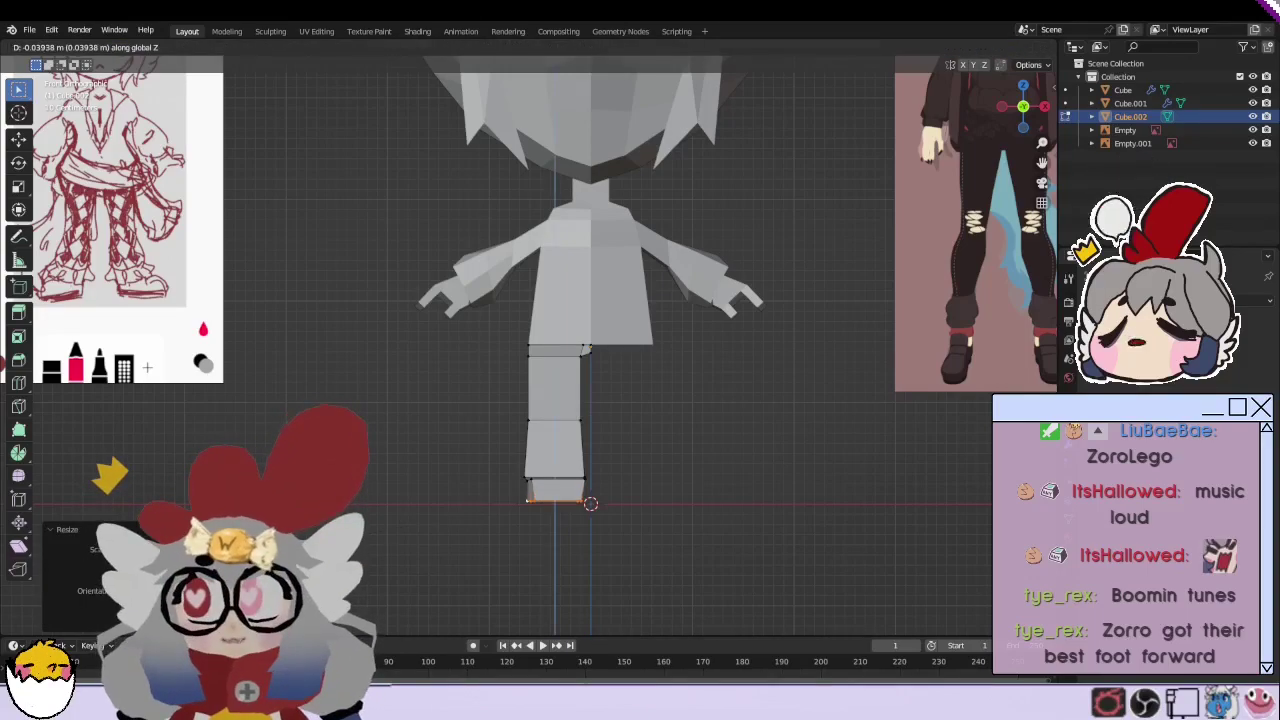
pyautogui.moveTo(478, 549)
pyautogui.mouseDown(button='middle')
pyautogui.moveTo(509, 600)
pyautogui.moveTo(574, 557)
pyautogui.moveTo(523, 563)
pyautogui.moveTo(654, 597)
pyautogui.moveTo(540, 580)
pyautogui.moveTo(610, 585)
pyautogui.mouseUp(button='middle')
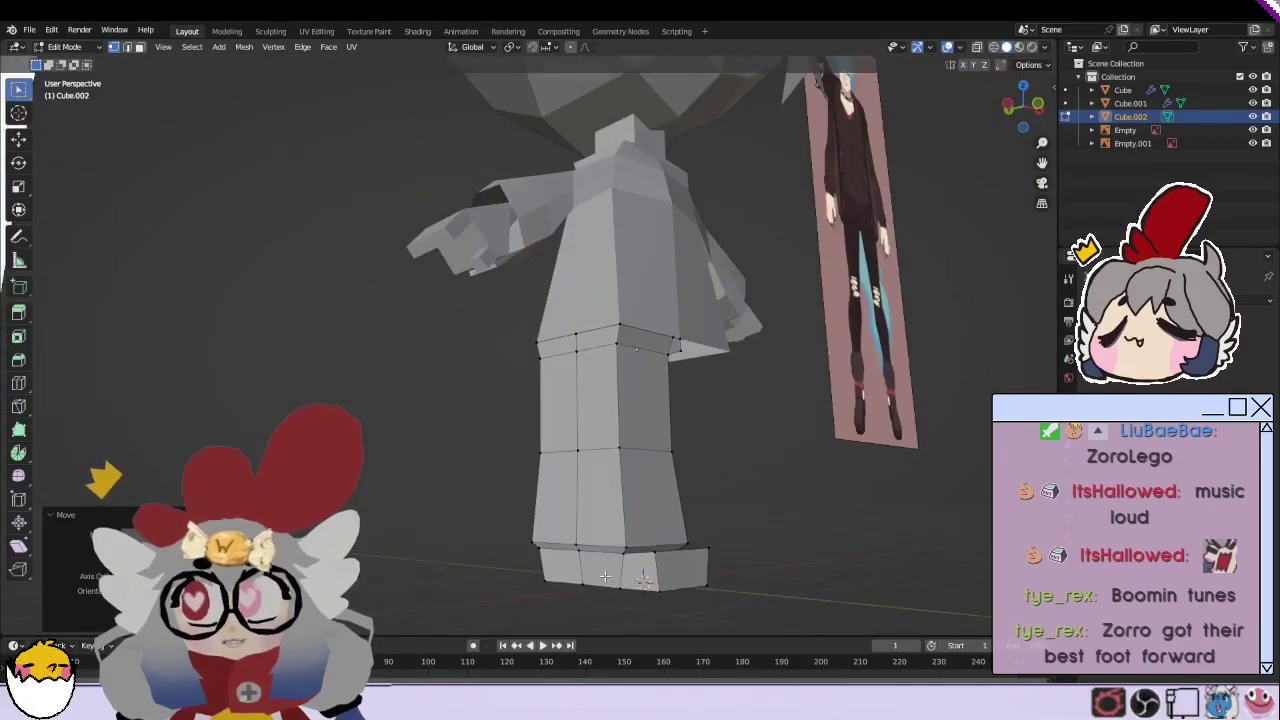
pyautogui.moveTo(656, 573); pyautogui.dragTo(604, 581)
pyautogui.moveTo(604, 581)
pyautogui.mouseDown(button='middle')
pyautogui.moveTo(534, 606)
pyautogui.moveTo(503, 600)
pyautogui.moveTo(621, 614)
pyautogui.moveTo(743, 500)
pyautogui.moveTo(734, 578)
pyautogui.moveTo(608, 586)
pyautogui.moveTo(571, 543)
pyautogui.moveTo(591, 418)
pyautogui.moveTo(528, 557)
pyautogui.mouseUp(button='middle')
# Step: Add an edge loop around the leg, framing it but leaving the loop unmoved
pyautogui.click(565, 543)
pyautogui.press('g')
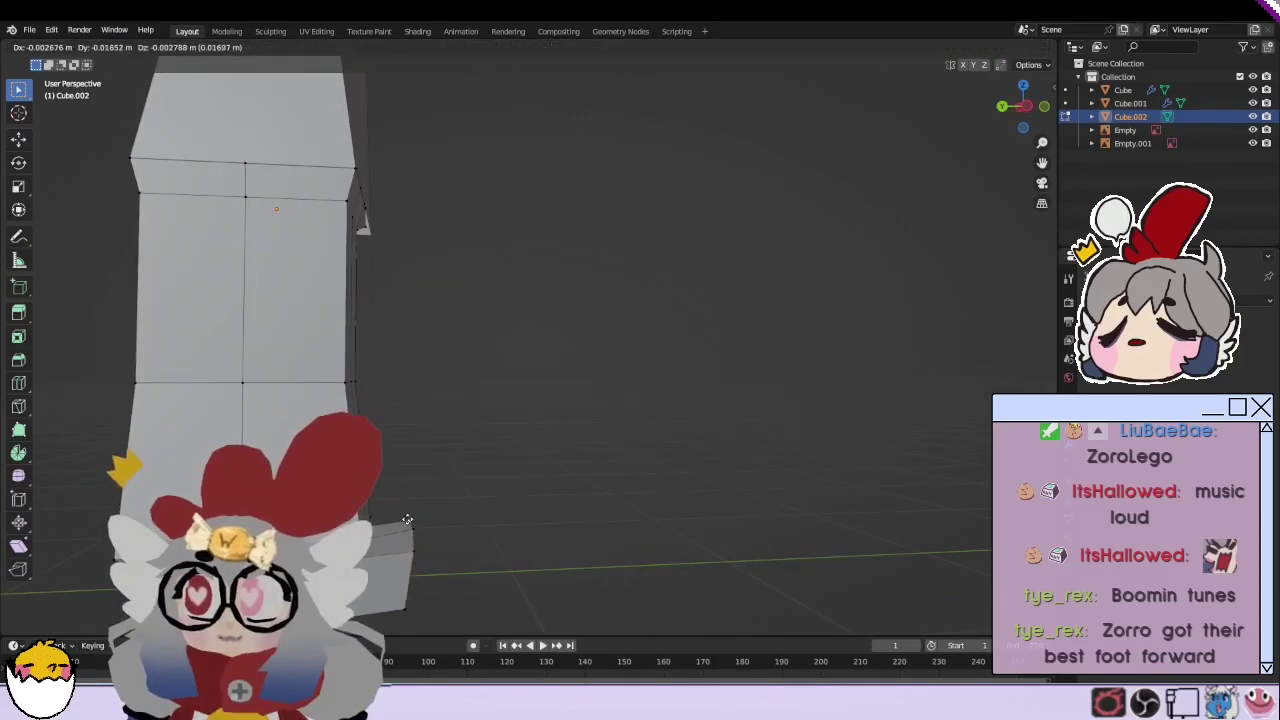
pyautogui.moveTo(411, 555); pyautogui.dragTo(543, 530, button='middle')
pyautogui.rightClick(543, 530)
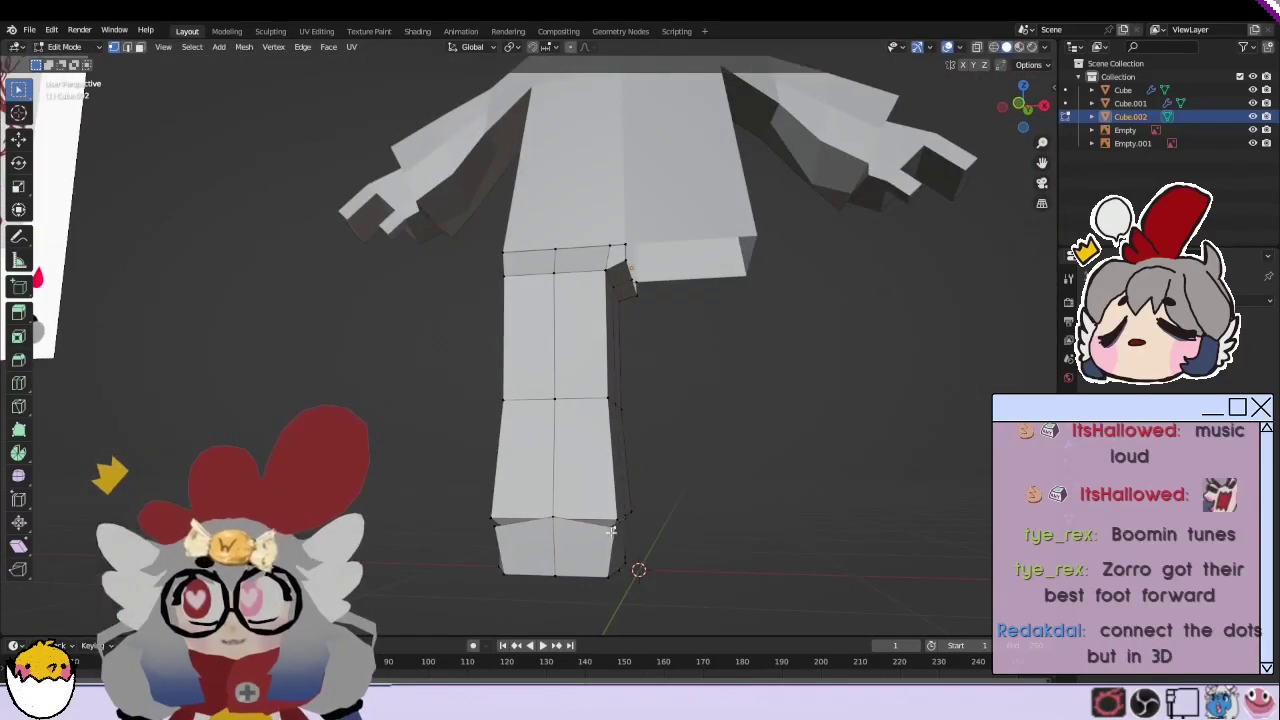
pyautogui.press('KP_Decimal')
pyautogui.moveTo(527, 549); pyautogui.dragTo(644, 557, button='middle')
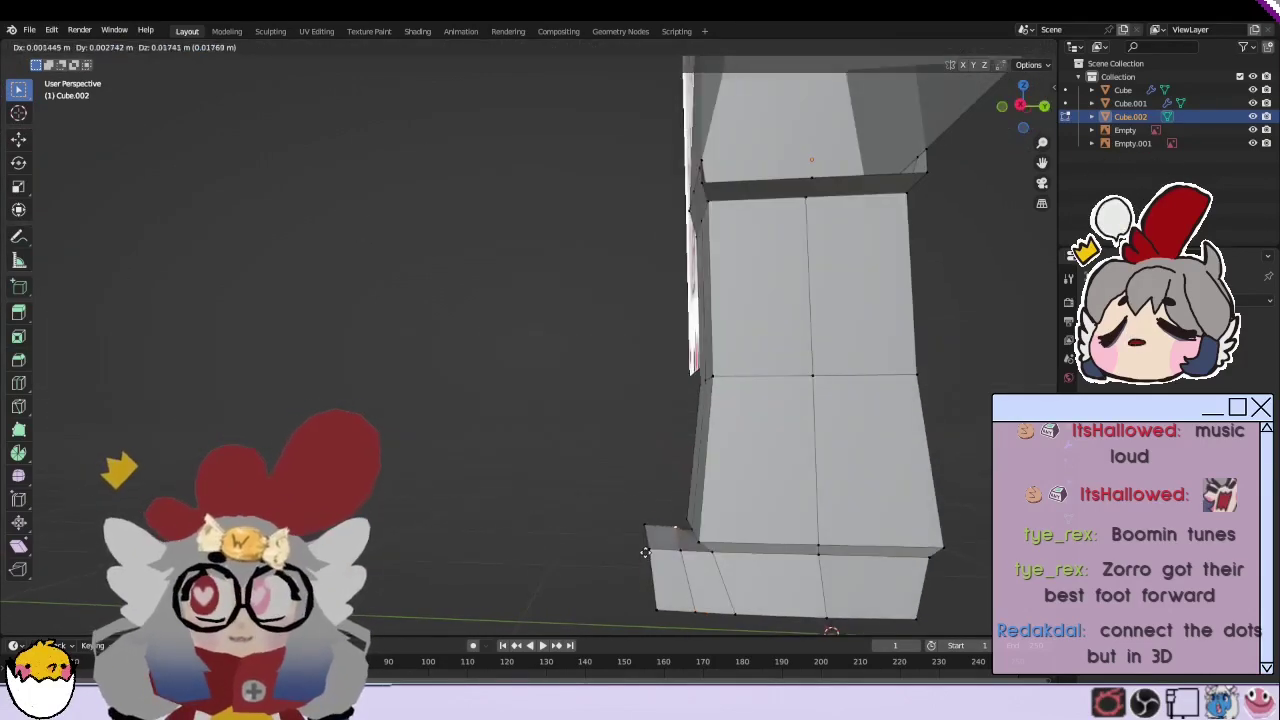
pyautogui.rightClick(645, 552)
pyautogui.moveTo(645, 552); pyautogui.dragTo(368, 597, button='middle')
# Step: Move and enlarge the foot faces, then deselect them and enable X-ray
pyautogui.press('g')
pyautogui.click(543, 557)
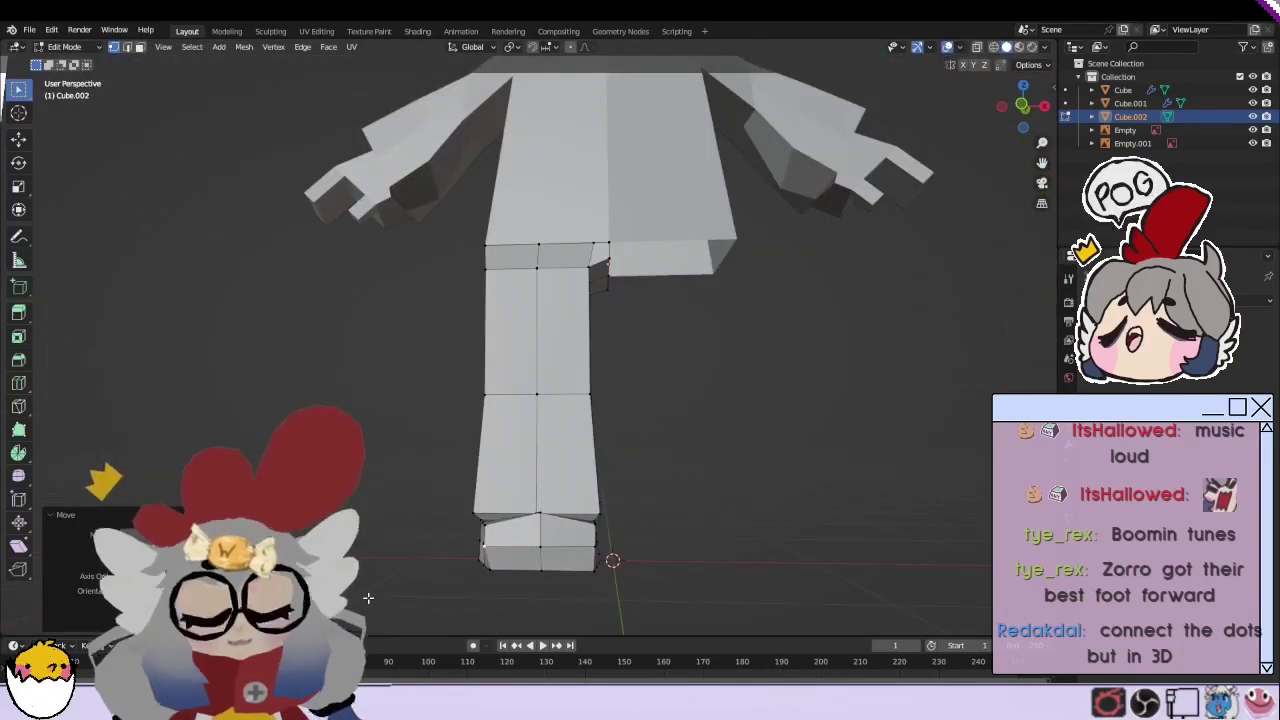
pyautogui.press('KP_1')
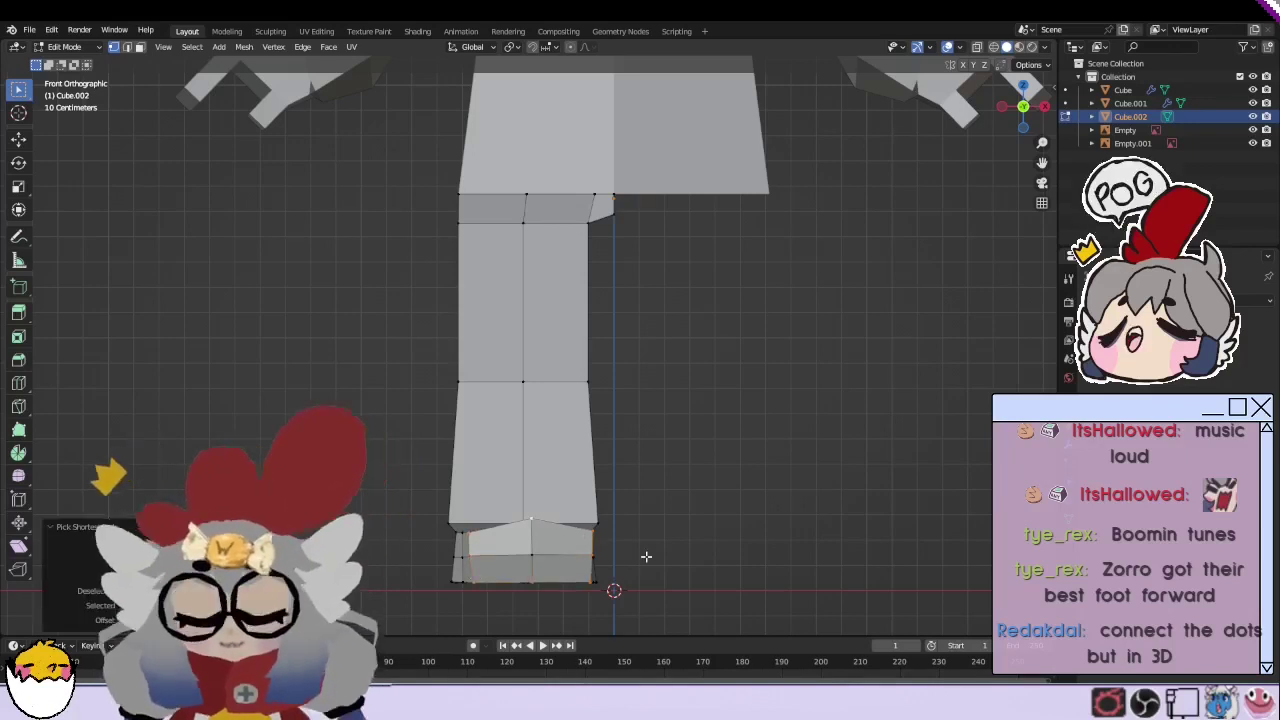
pyautogui.press('s')
pyautogui.press('KP_5')
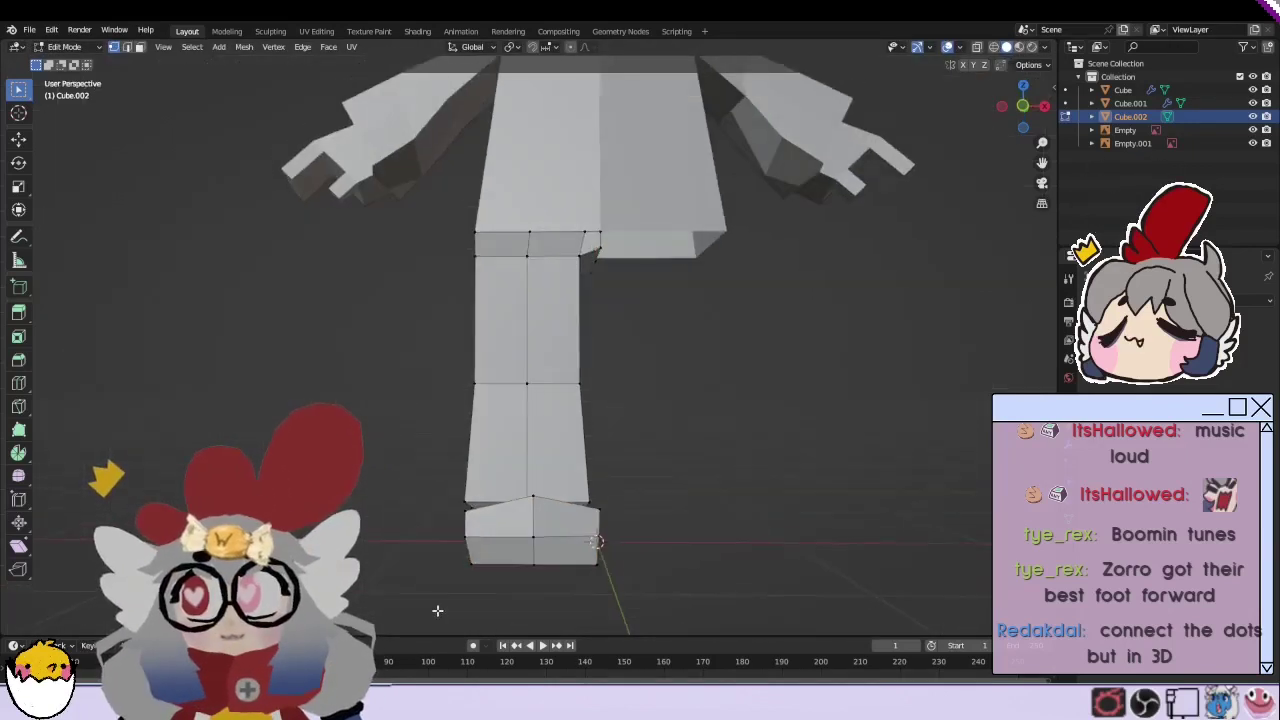
pyautogui.press('KP_5')
pyautogui.hotkey('alt', 'a')
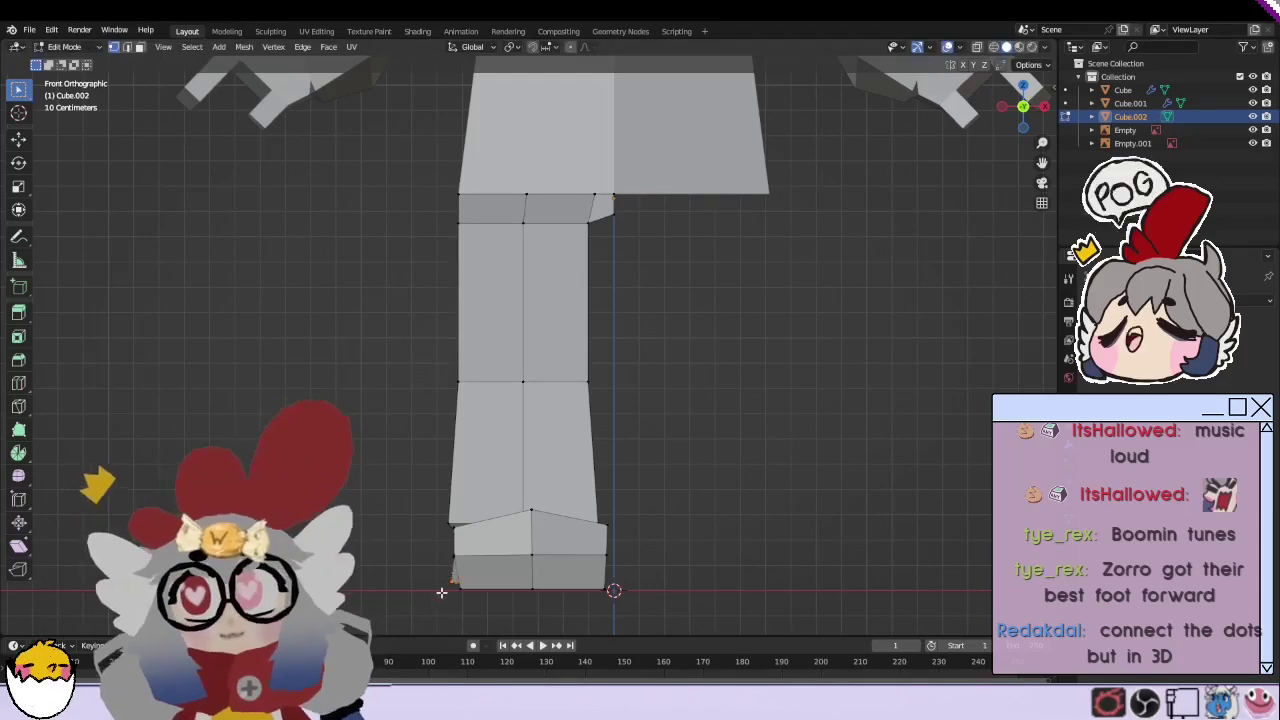
pyautogui.click(978, 48)
pyautogui.click(485, 580)
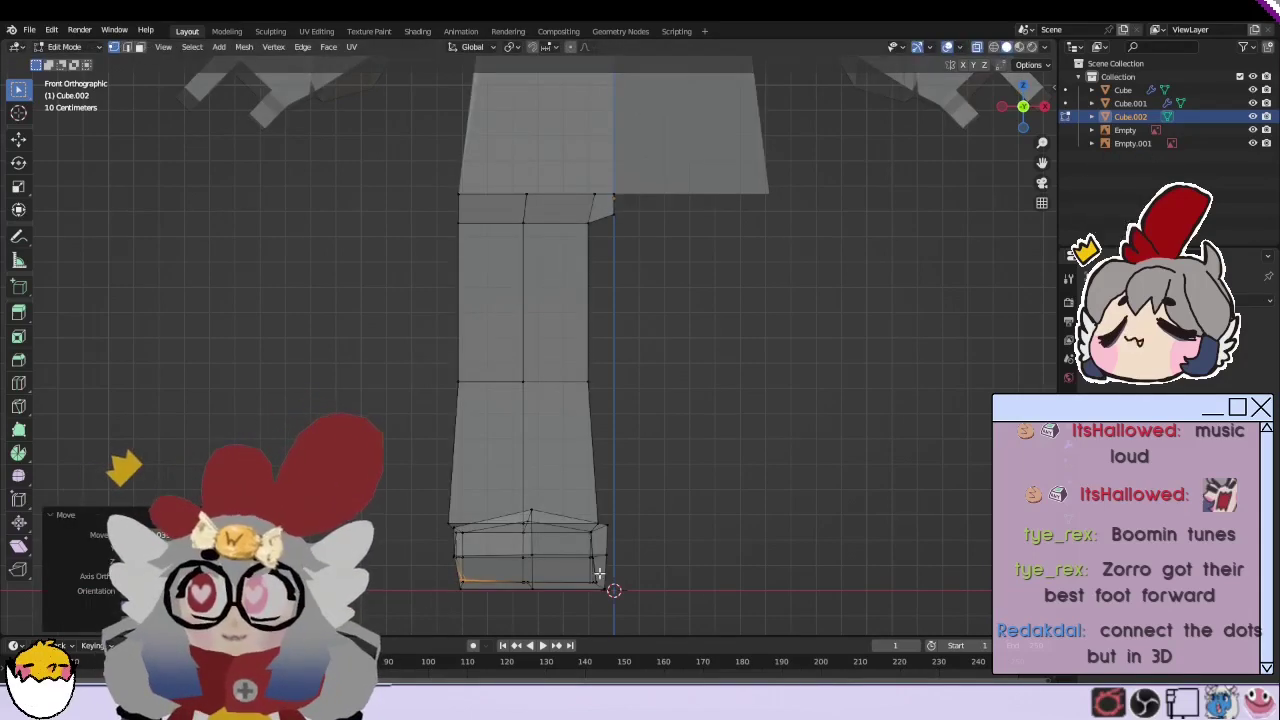
# Step: Nudge the foot's top vertices in front view into a shallow slope
pyautogui.moveTo(485, 580)
pyautogui.mouseDown(button='middle')
pyautogui.moveTo(708, 602)
pyautogui.moveTo(877, 546)
pyautogui.mouseUp(button='middle')
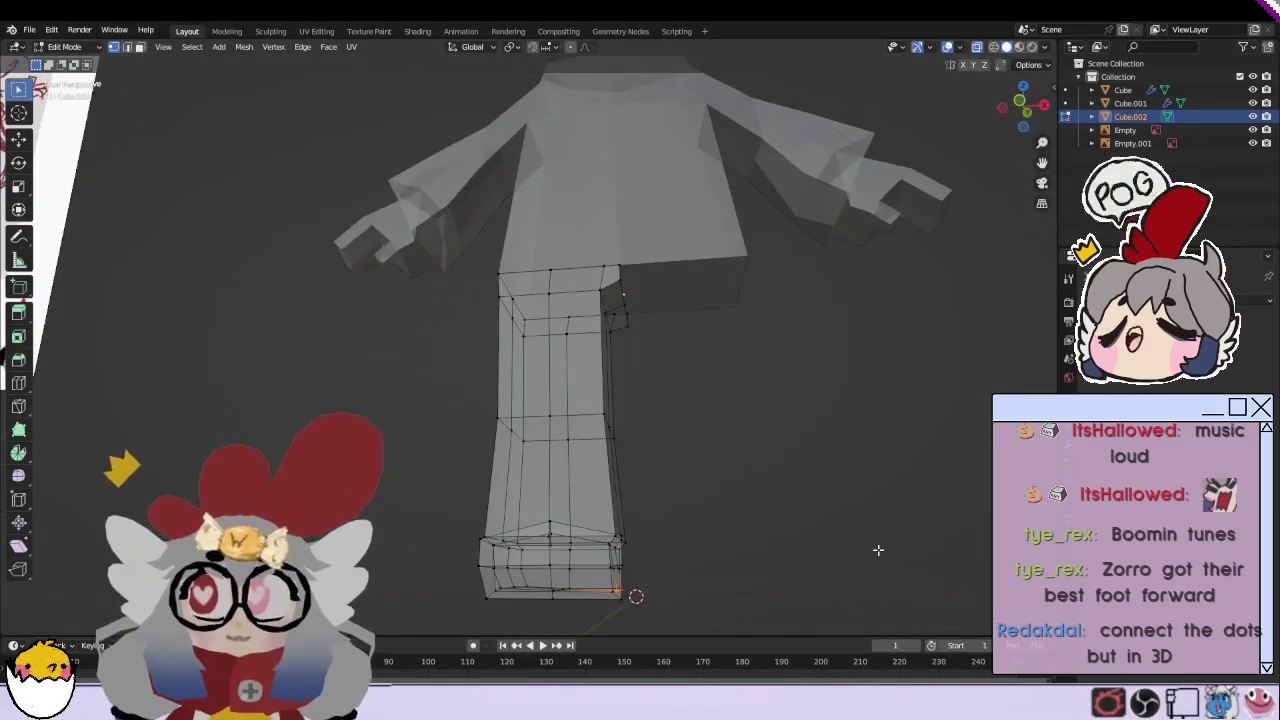
pyautogui.press('g')
pyautogui.click(877, 546)
pyautogui.scroll(-2, 690, 513)
pyautogui.press('KP_1')
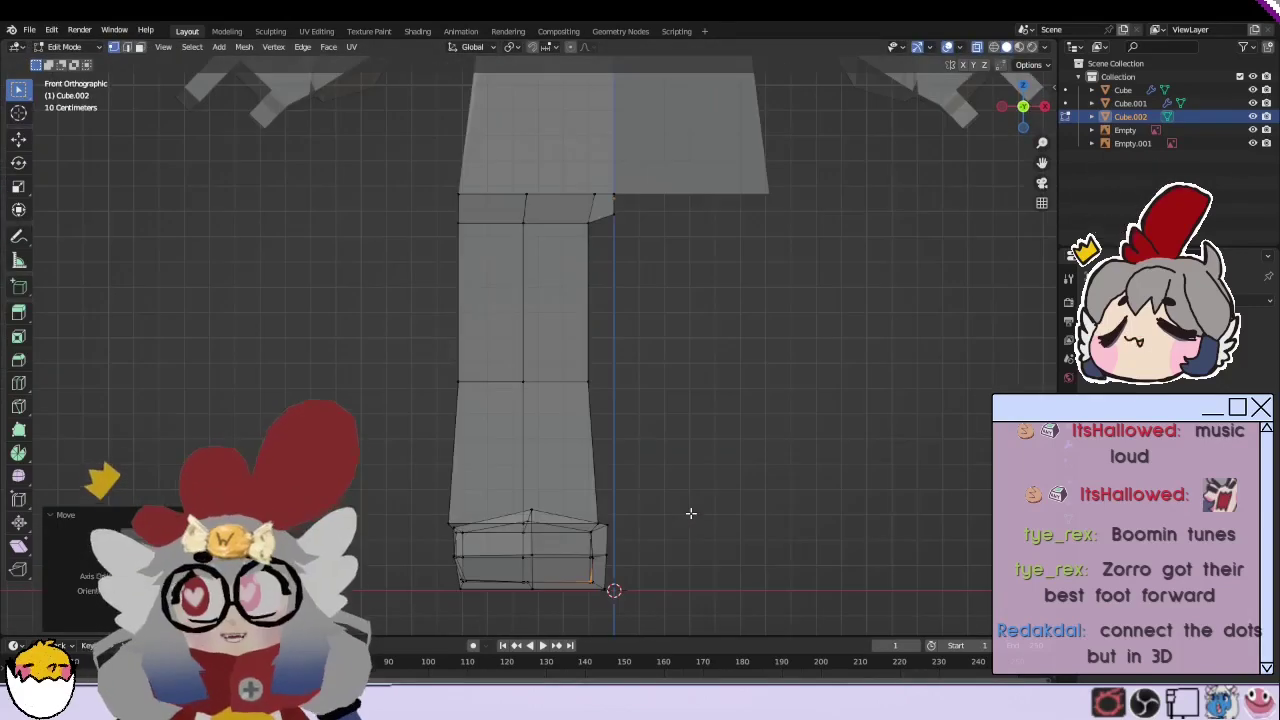
pyautogui.moveTo(640, 528)
pyautogui.mouseDown(button='middle')
pyautogui.moveTo(653, 630)
pyautogui.moveTo(485, 522)
pyautogui.moveTo(719, 568)
pyautogui.mouseUp(button='middle')
pyautogui.press('g')
pyautogui.click(473, 526)
pyautogui.press('g')
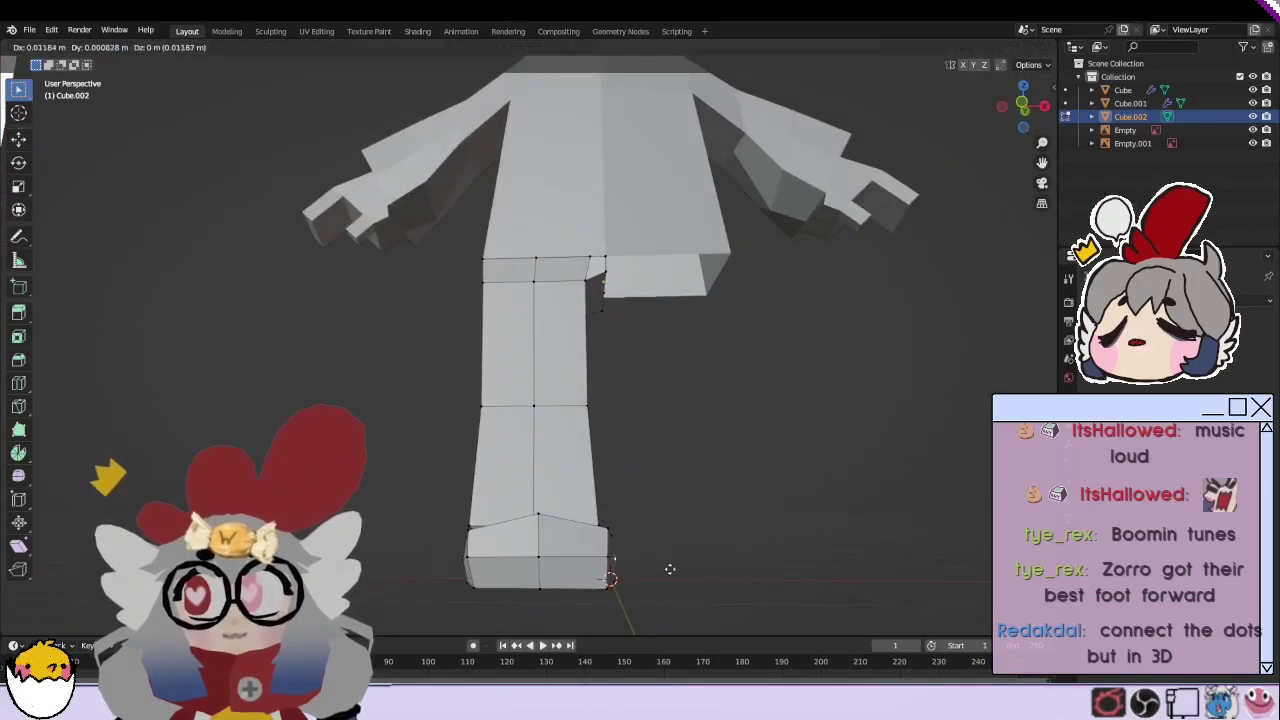
pyautogui.press('KP_1')
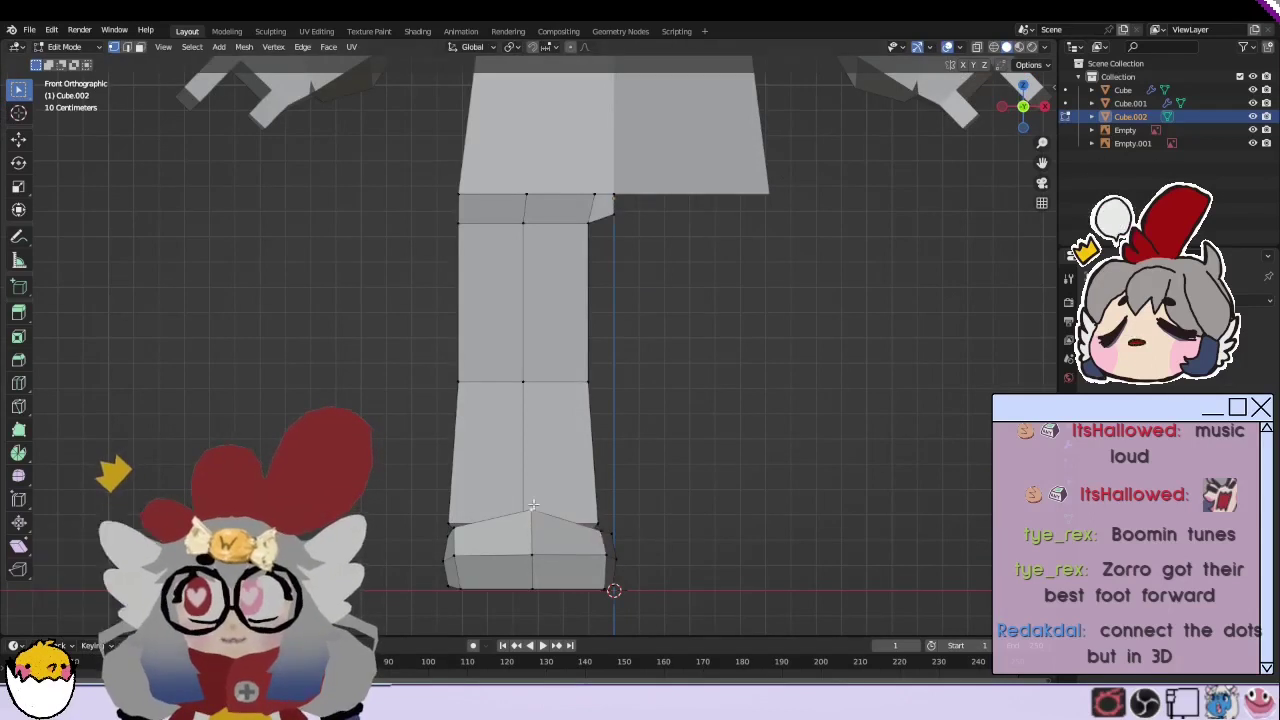
pyautogui.click(595, 531)
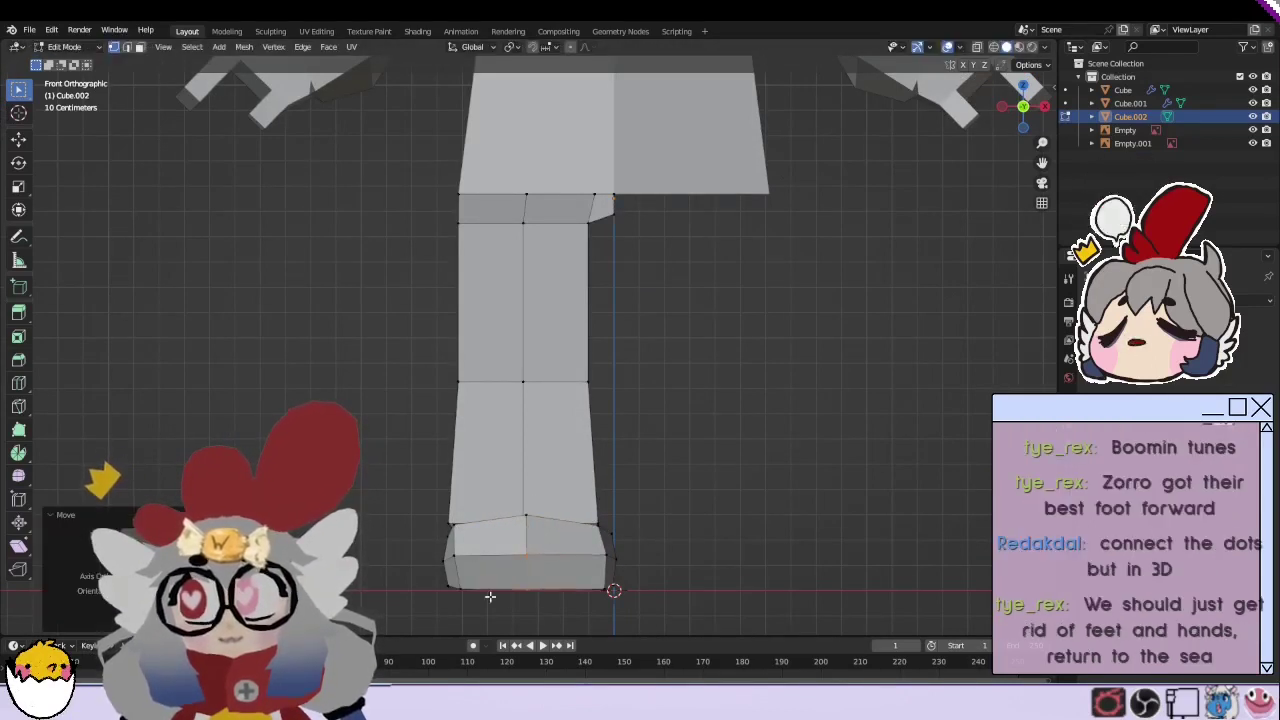
pyautogui.moveTo(512, 597); pyautogui.dragTo(476, 518, button='middle')
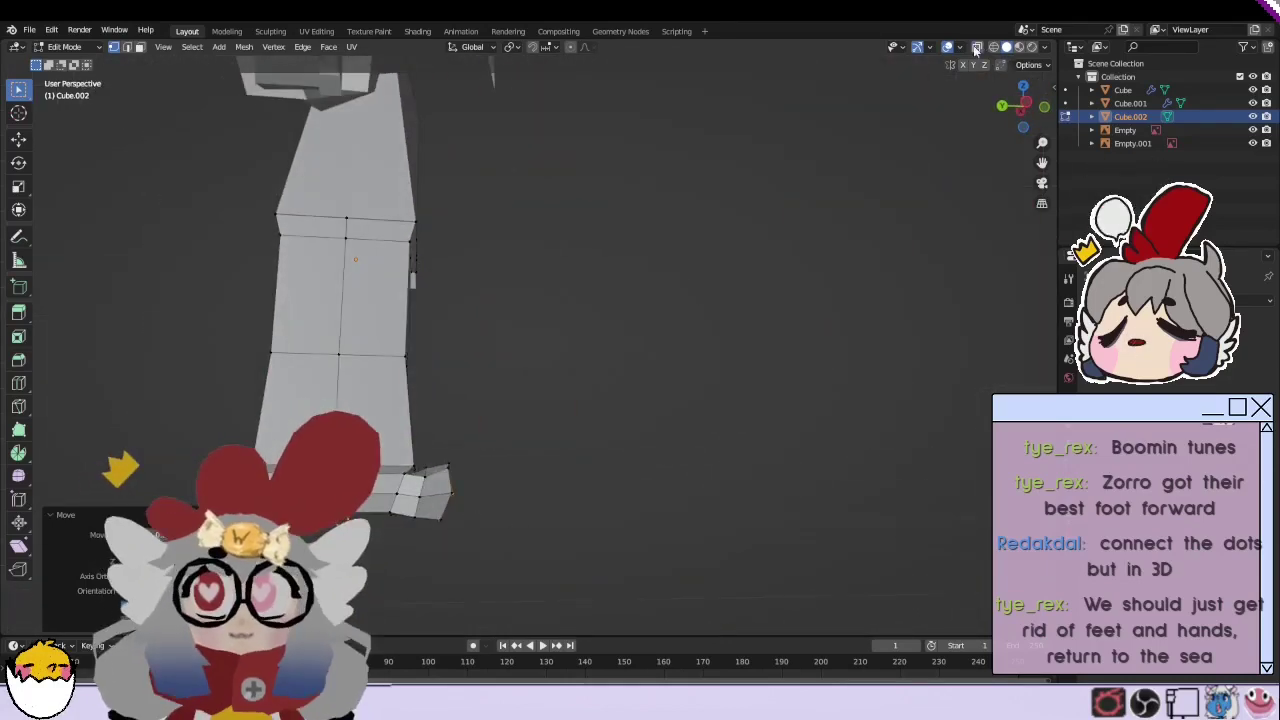
# Step: Select the foot's bottom edge loop in X-ray and rescale it vertically
pyautogui.hotkey('alt', 'z')
pyautogui.keyDown('alt'); pyautogui.click(440, 517); pyautogui.keyUp('alt')
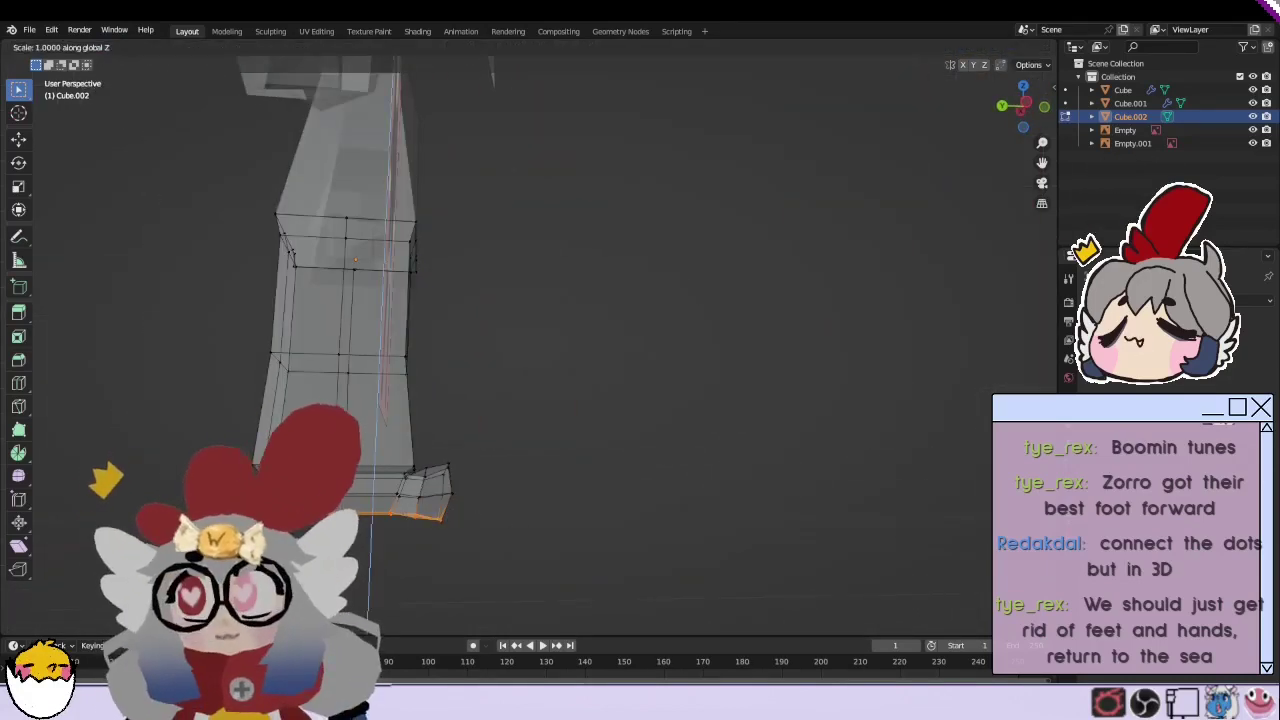
pyautogui.press('s')
pyautogui.press('Return')
pyautogui.moveTo(760, 290)
pyautogui.mouseDown(button='middle')
pyautogui.moveTo(771, 343)
pyautogui.moveTo(750, 420)
pyautogui.mouseUp(button='middle')
pyautogui.hotkey('alt', 'z')
# Step: Nudge the foot vertices twice, then orbit out to check the whole figure
pyautogui.scroll(3, 727, 491)
pyautogui.scroll(-3, 727, 491)
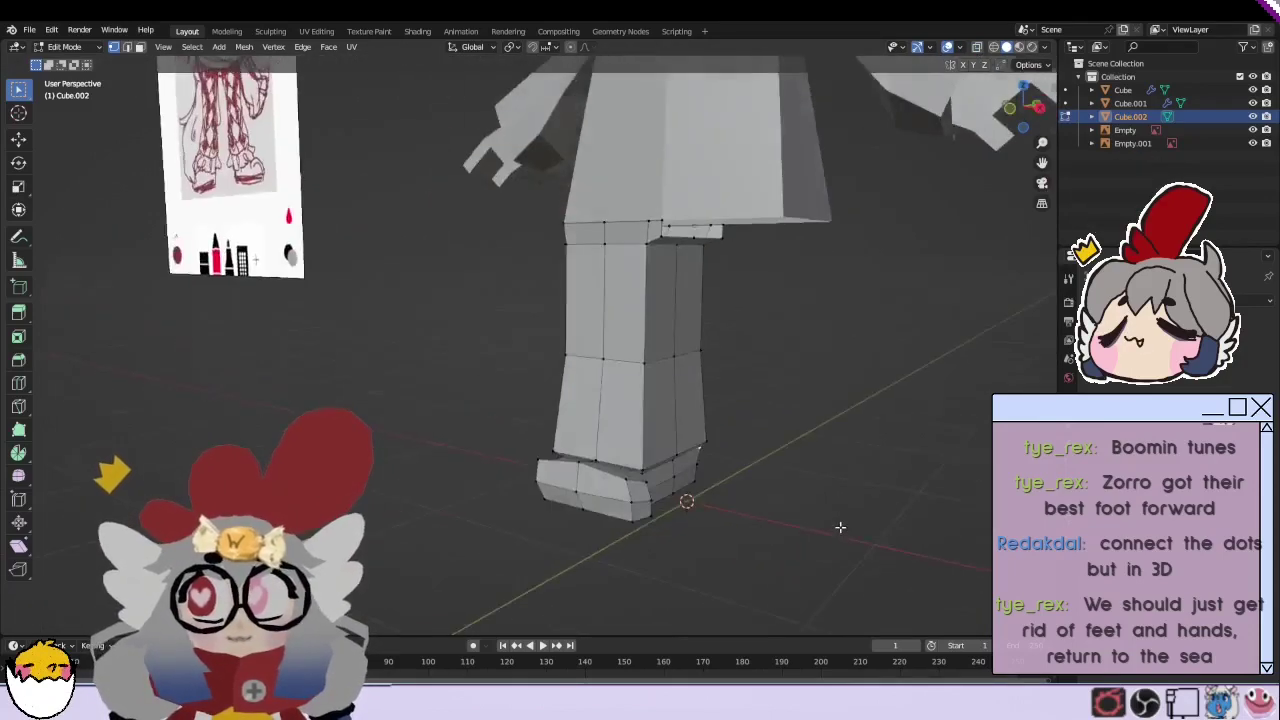
pyautogui.scroll(3, 727, 491)
pyautogui.moveTo(727, 491)
pyautogui.mouseDown(button='middle')
pyautogui.moveTo(800, 500)
pyautogui.moveTo(831, 543)
pyautogui.moveTo(816, 548)
pyautogui.mouseUp(button='middle')
pyautogui.press('g')
pyautogui.click(830, 511)
pyautogui.press('g')
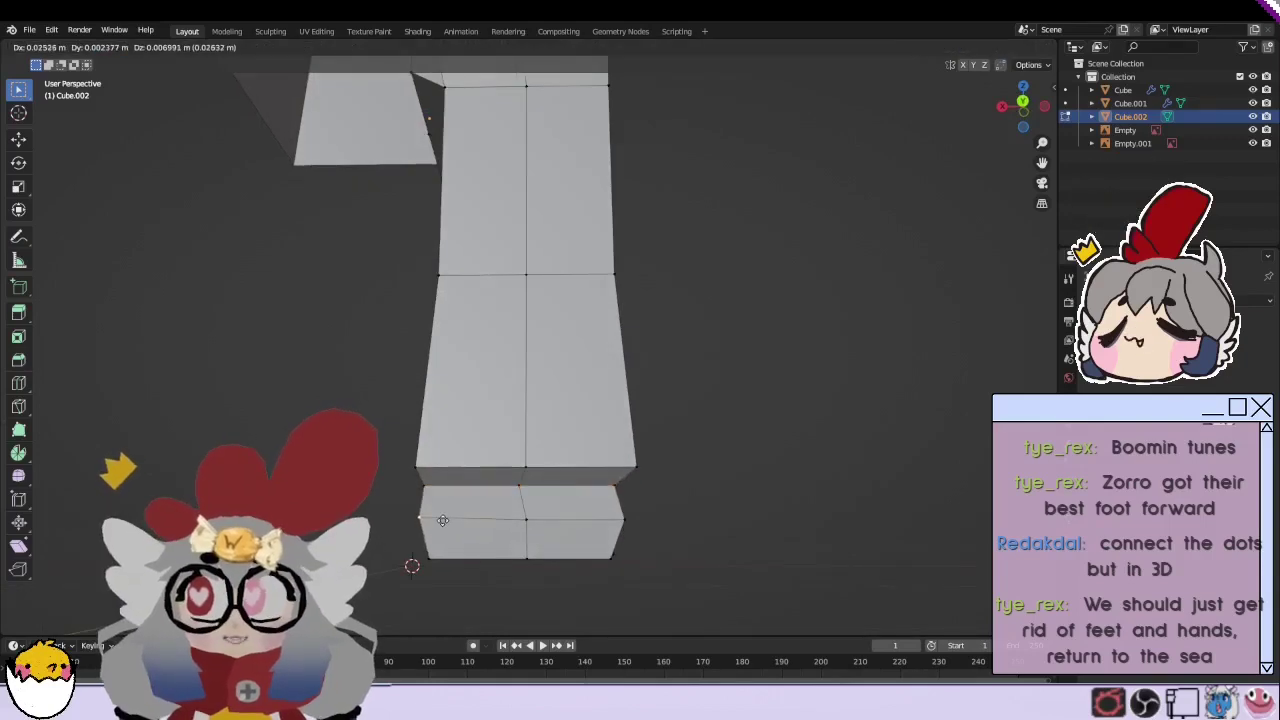
pyautogui.click(560, 560)
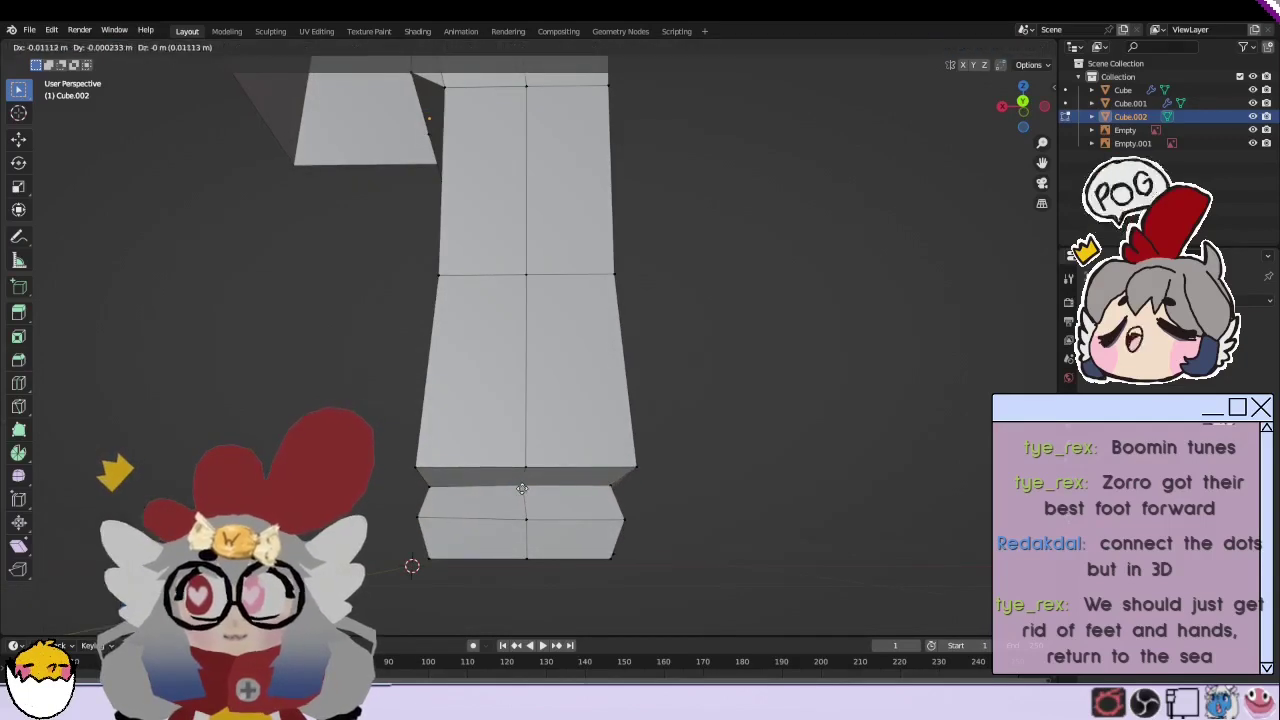
pyautogui.moveTo(560, 560)
pyautogui.mouseDown(button='middle')
pyautogui.moveTo(409, 630)
pyautogui.moveTo(426, 443)
pyautogui.moveTo(460, 500)
pyautogui.moveTo(434, 509)
pyautogui.moveTo(491, 494)
pyautogui.moveTo(400, 580)
pyautogui.moveTo(434, 506)
pyautogui.moveTo(600, 500)
pyautogui.moveTo(772, 411)
pyautogui.moveTo(737, 380)
pyautogui.moveTo(594, 366)
pyautogui.moveTo(620, 365)
pyautogui.moveTo(532, 340)
pyautogui.mouseUp(button='middle')
pyautogui.scroll(5, 772, 411)
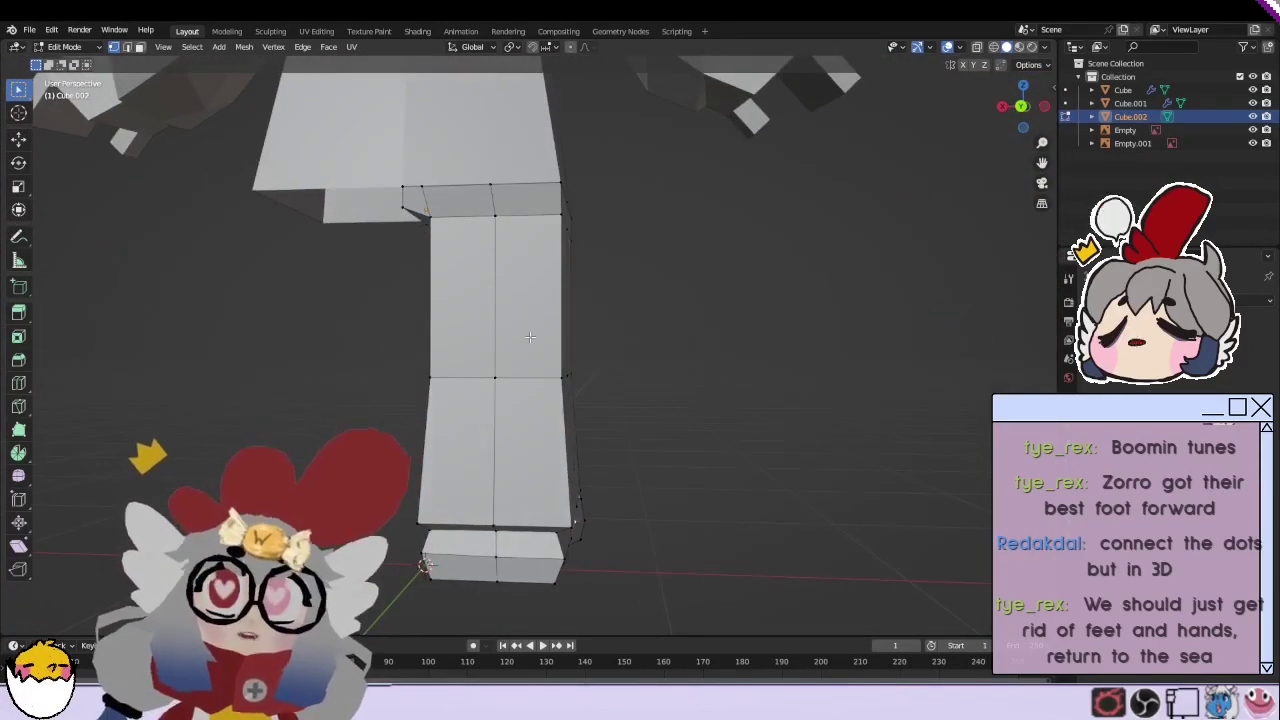
pyautogui.moveTo(547, 283); pyautogui.dragTo(586, 351, button='middle')
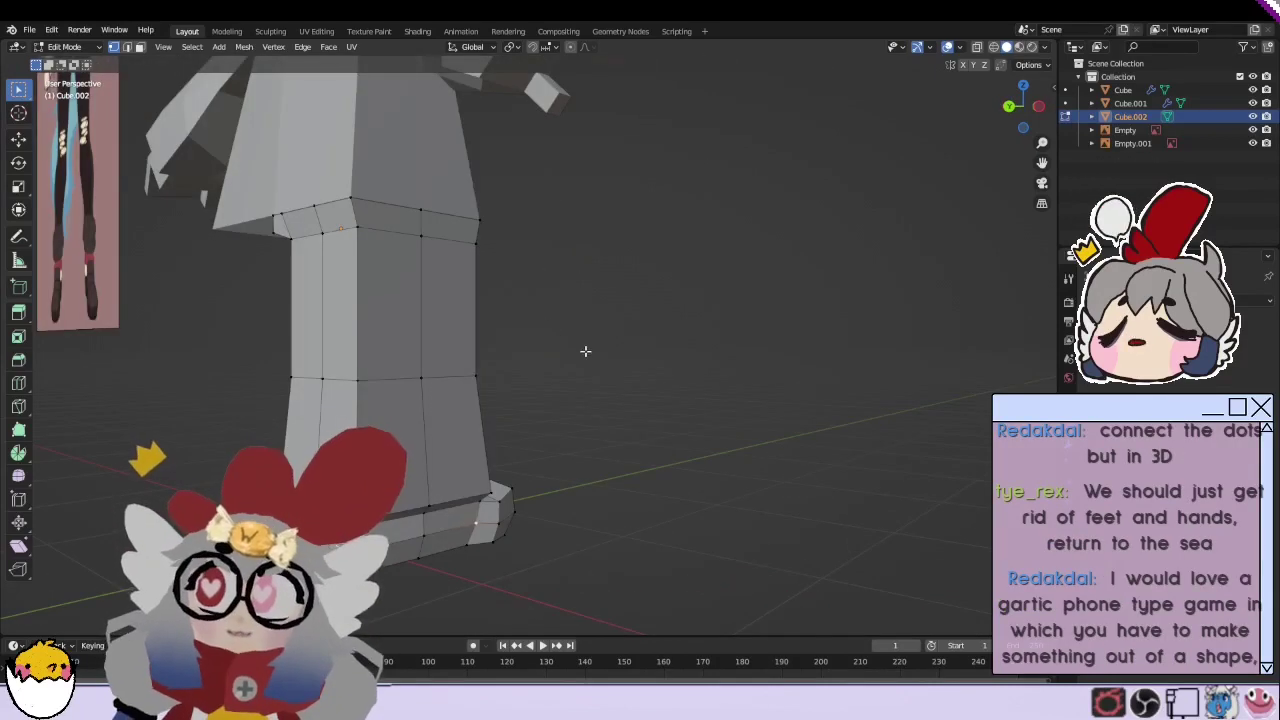
pyautogui.scroll(-5, 586, 351)
# Step: Select the whole leg and apply All Transforms in Object Mode
pyautogui.press('a')
pyautogui.click(65, 47)
pyautogui.click(72, 62)
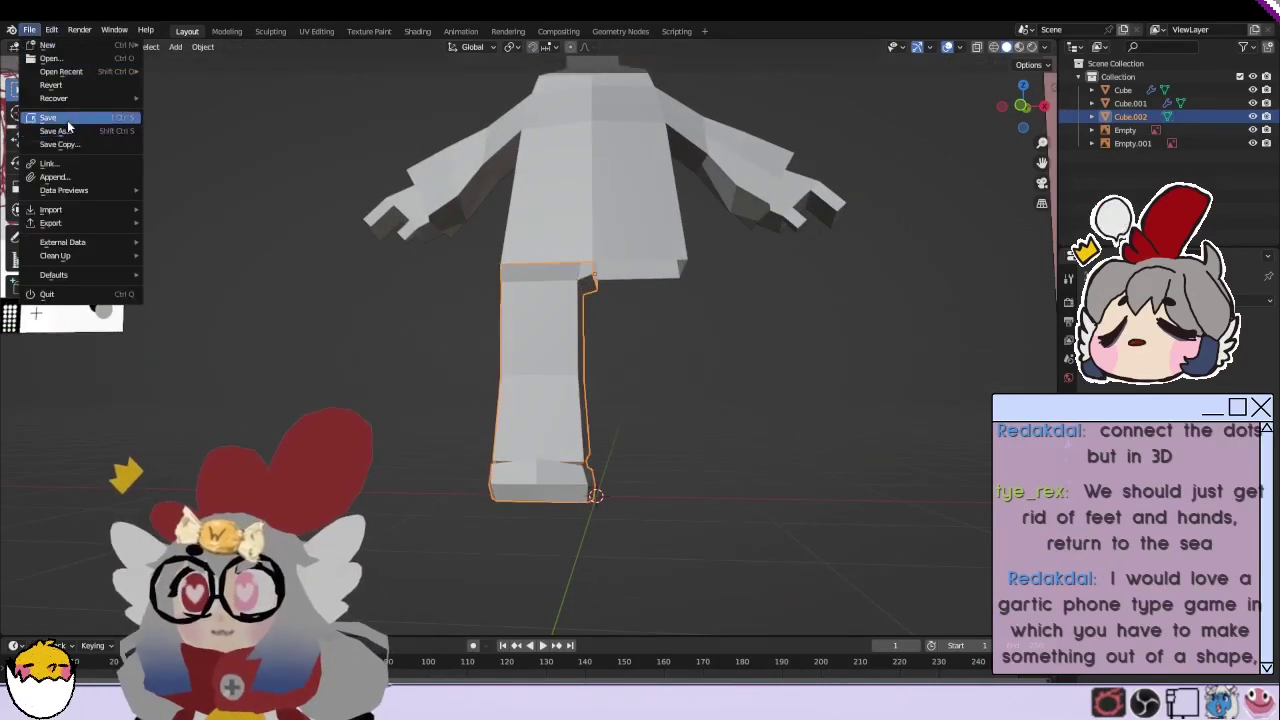
pyautogui.click(202, 47)
pyautogui.click(345, 157)
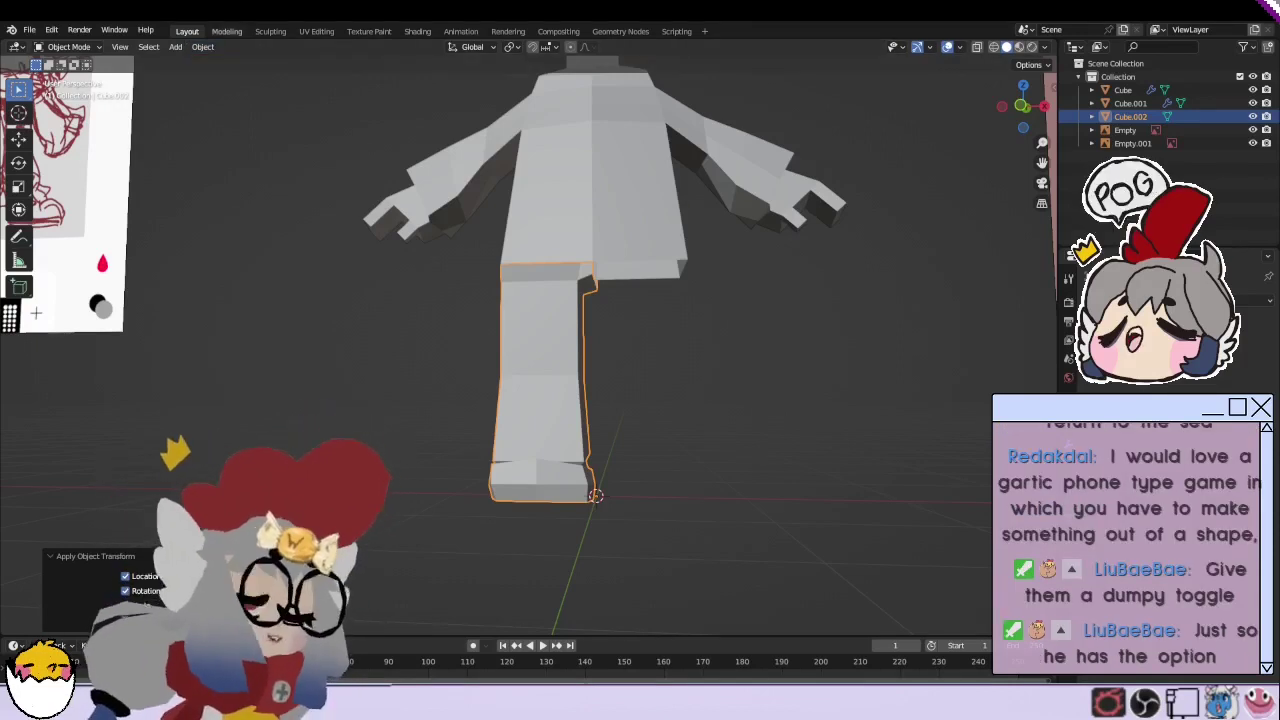
# Step: Try a Mirror modifier on the leg, remove it, and return to Edit Mode
pyautogui.click(1160, 300)
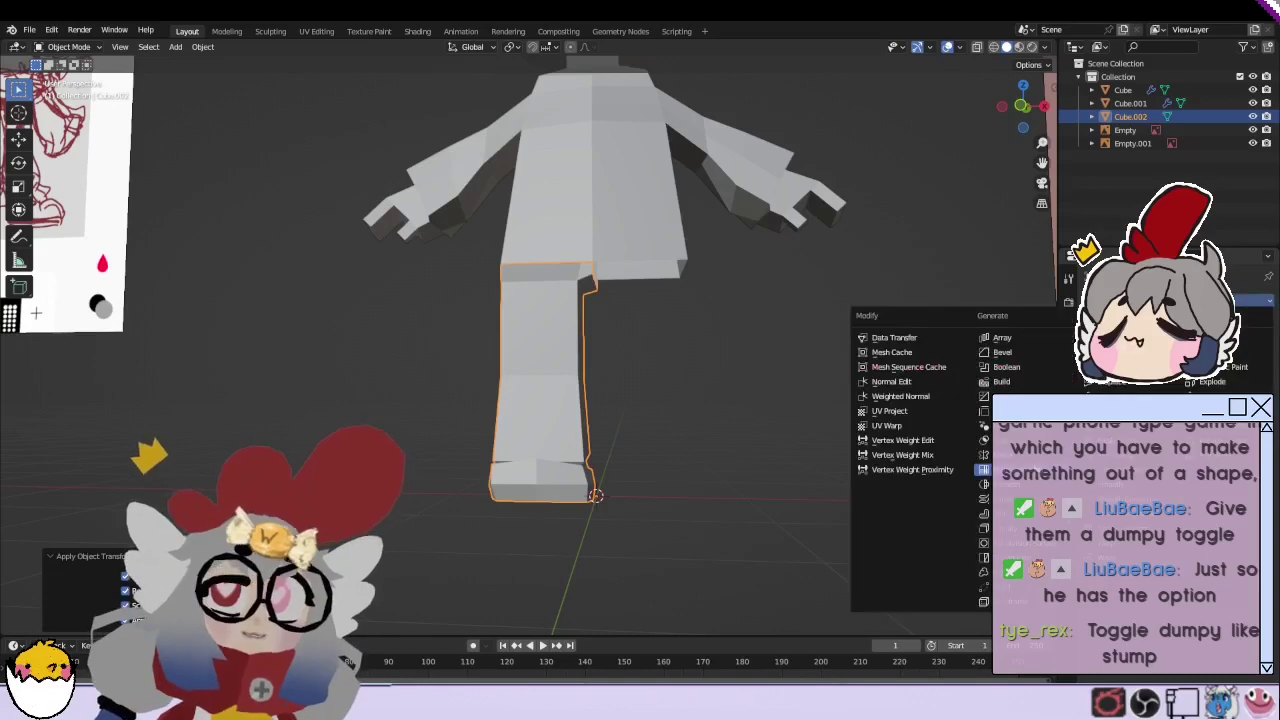
pyautogui.click(905, 465)
pyautogui.moveTo(737, 502); pyautogui.dragTo(858, 481, button='middle')
pyautogui.moveTo(600, 470); pyautogui.dragTo(640, 469, button='middle')
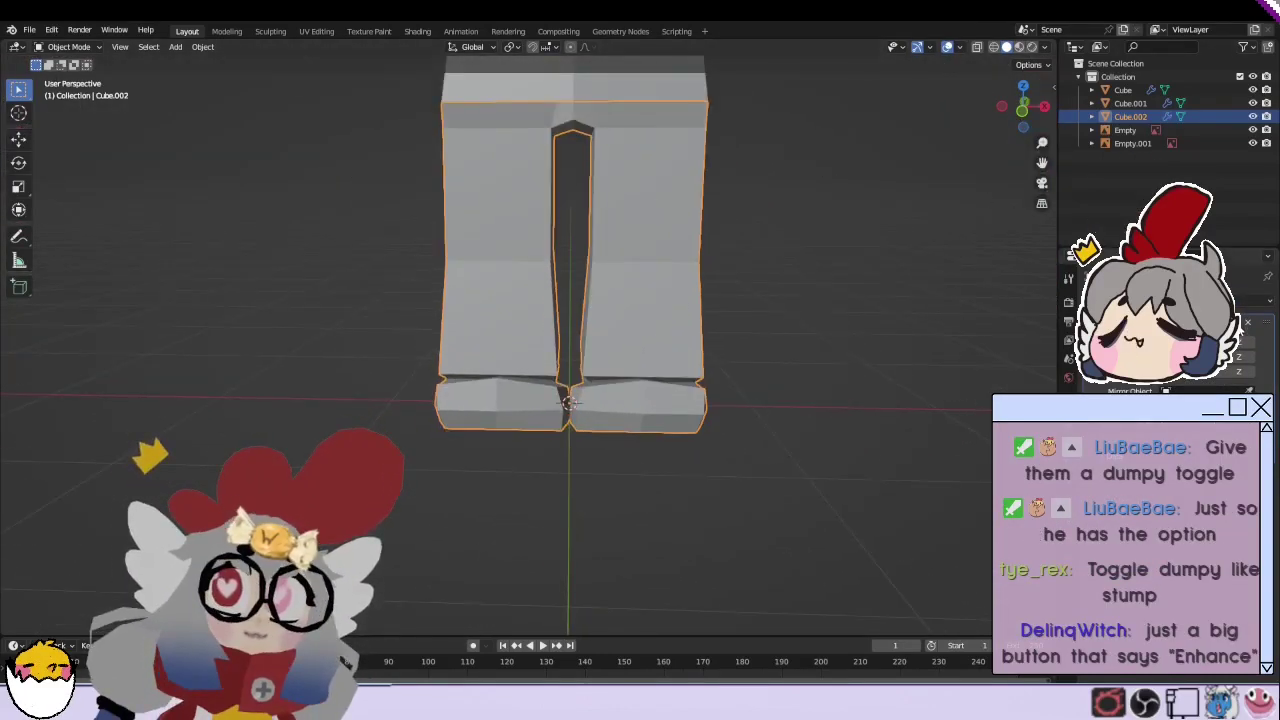
pyautogui.click(1247, 322)
pyautogui.click(65, 47)
pyautogui.click(62, 71)
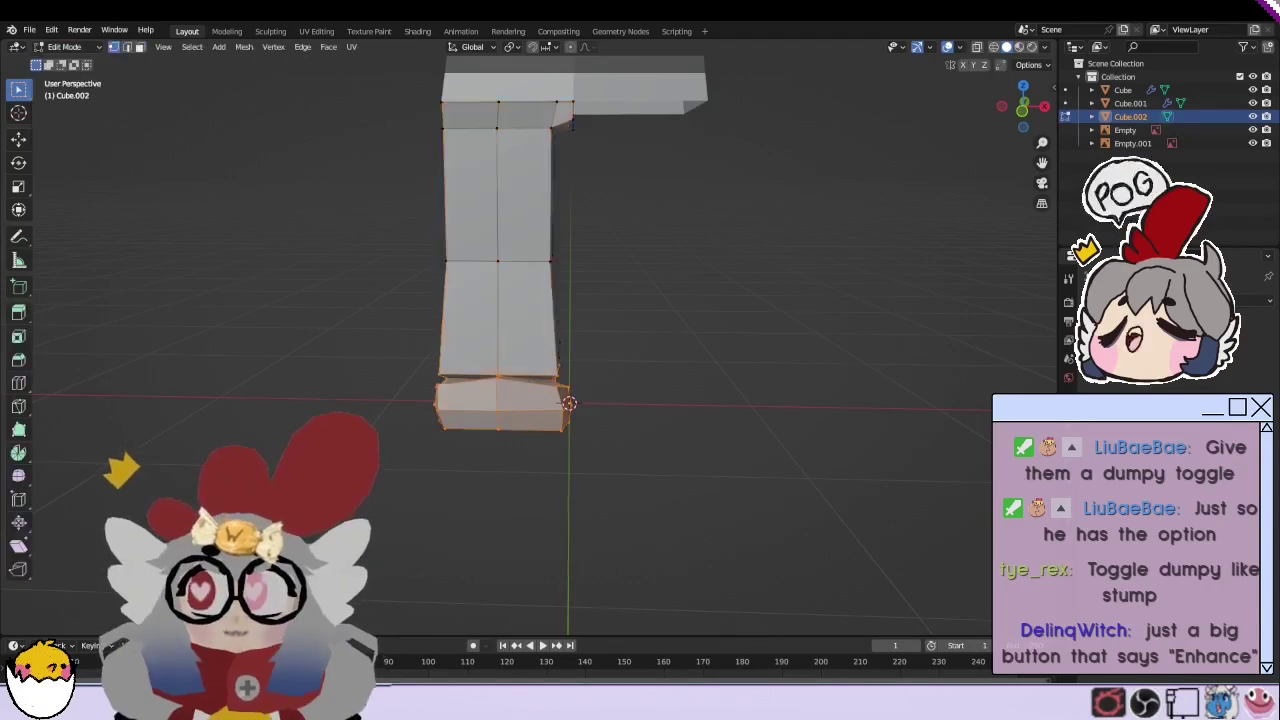
# Step: Shift the leg's middle edge loop sideways in X-ray to start the inward bend
pyautogui.moveTo(390, 405); pyautogui.dragTo(388, 447, button='middle')
pyautogui.click(977, 48)
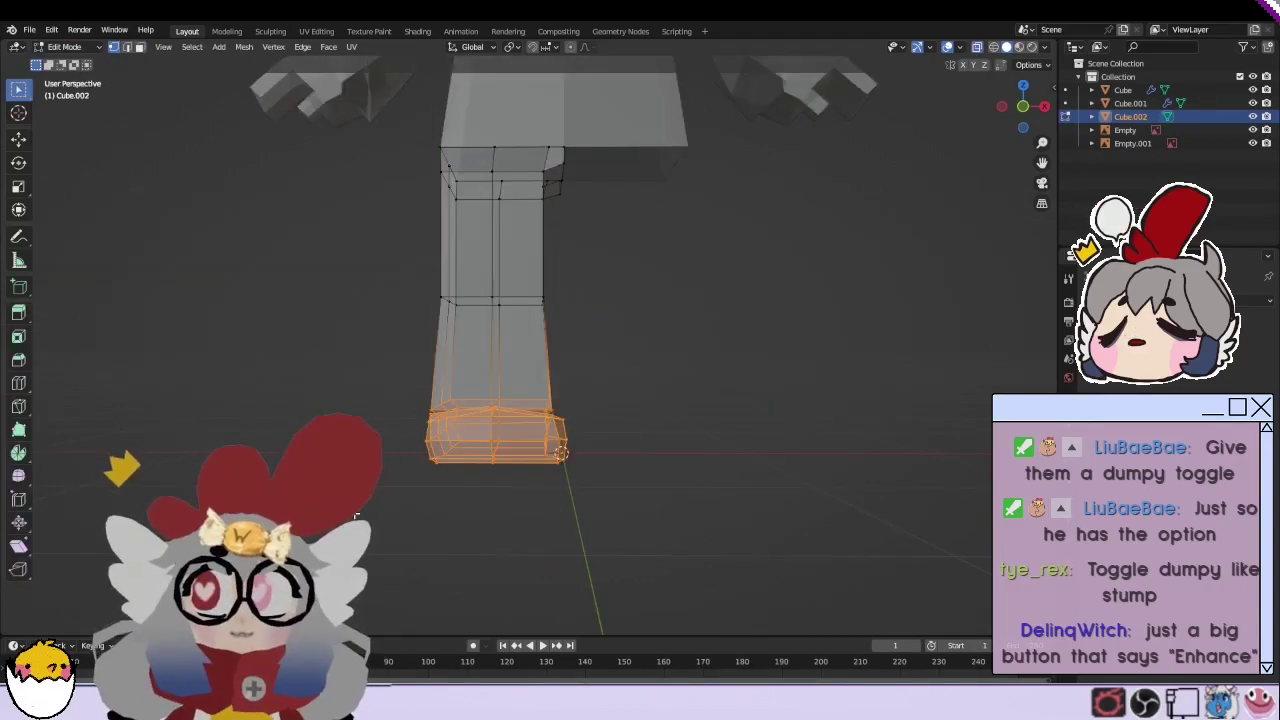
pyautogui.click(423, 509)
pyautogui.keyDown('alt'); pyautogui.click(545, 300); pyautogui.keyUp('alt')
pyautogui.press('g')
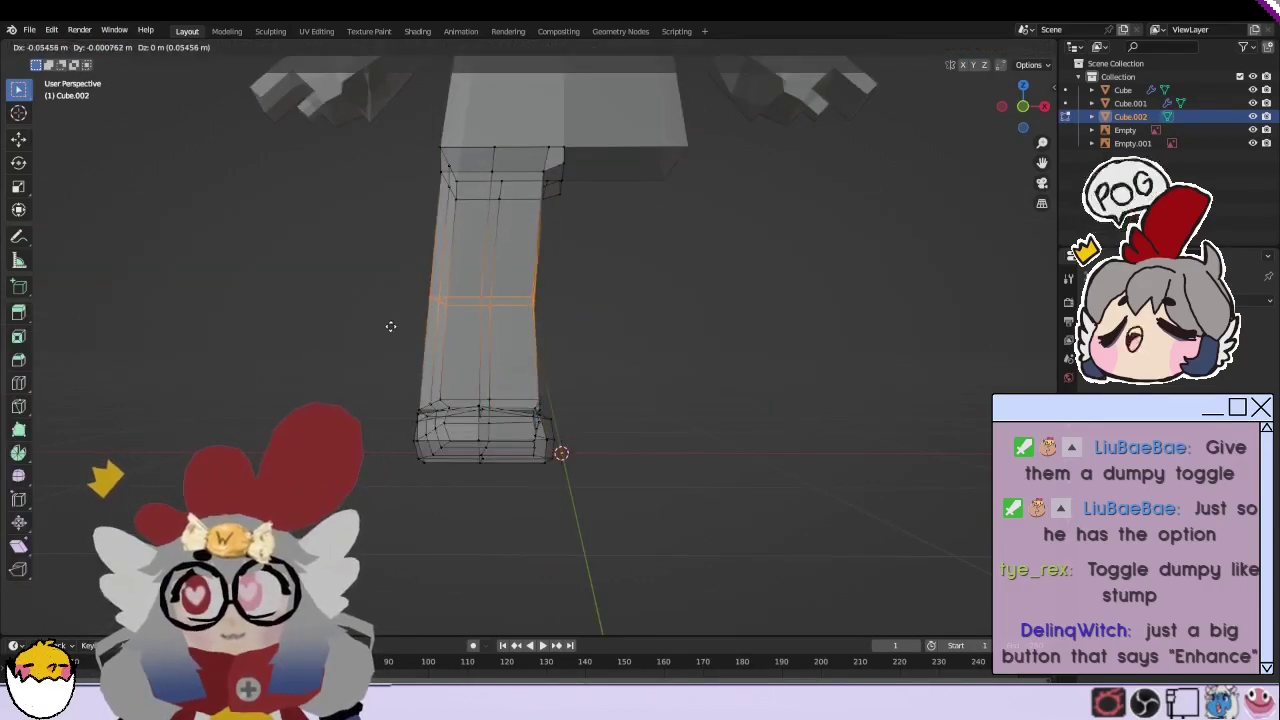
pyautogui.click(390, 326)
pyautogui.hotkey('alt', 'a')
# Step: Move the upper loop about -0.023 m along X and adjust the leg's top corner
pyautogui.press('g')
pyautogui.click(418, 213)
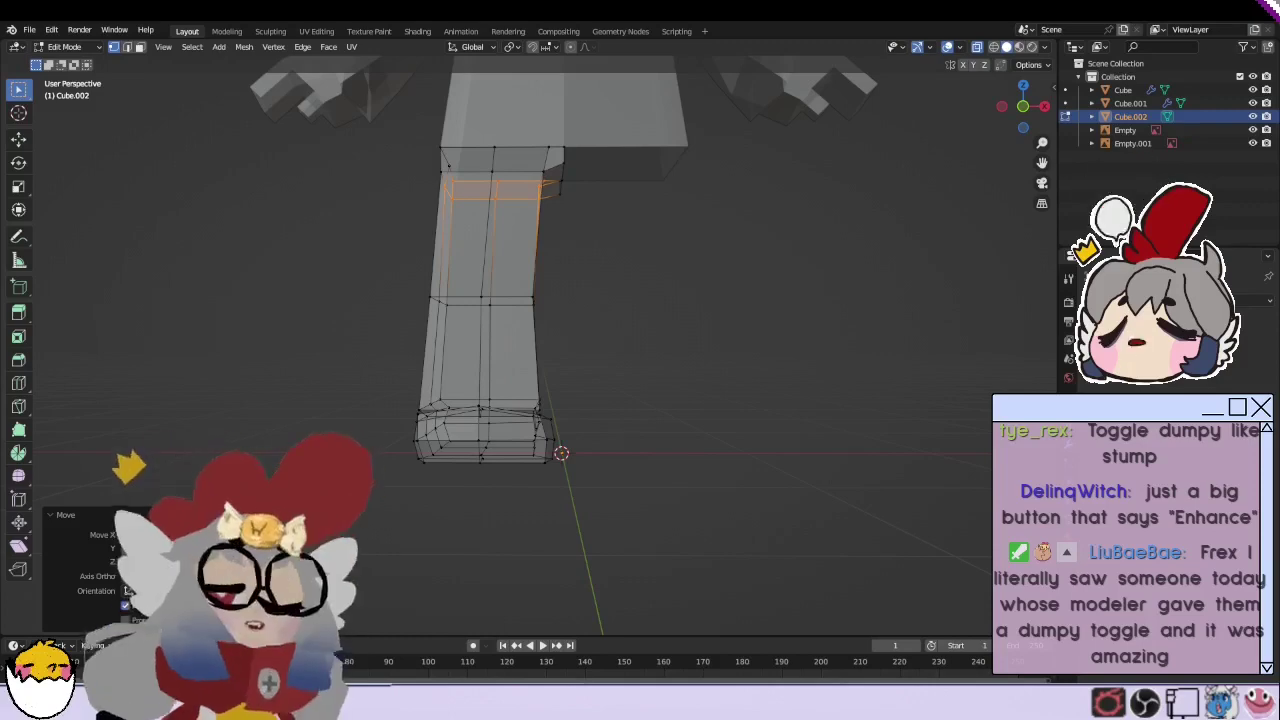
pyautogui.hotkey('alt', 'a')
pyautogui.press('KP_1')
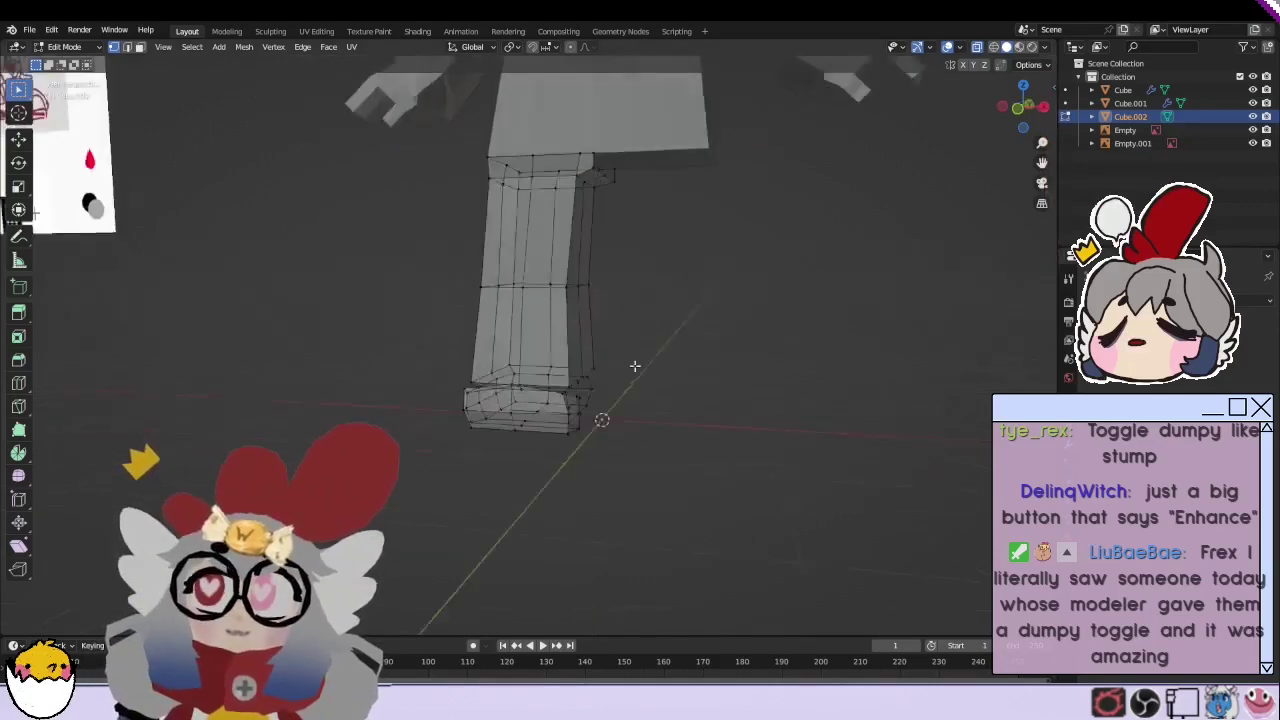
pyautogui.click(408, 147)
pyautogui.moveTo(408, 147)
pyautogui.mouseDown(button='middle')
pyautogui.moveTo(429, 286)
pyautogui.moveTo(623, 257)
pyautogui.moveTo(371, 229)
pyautogui.moveTo(527, 383)
pyautogui.mouseUp(button='middle')
pyautogui.scroll(-4, 547, 253)
# Step: Add a Mirror modifier to the leg and view the leg pair from the front
pyautogui.press('Tab')
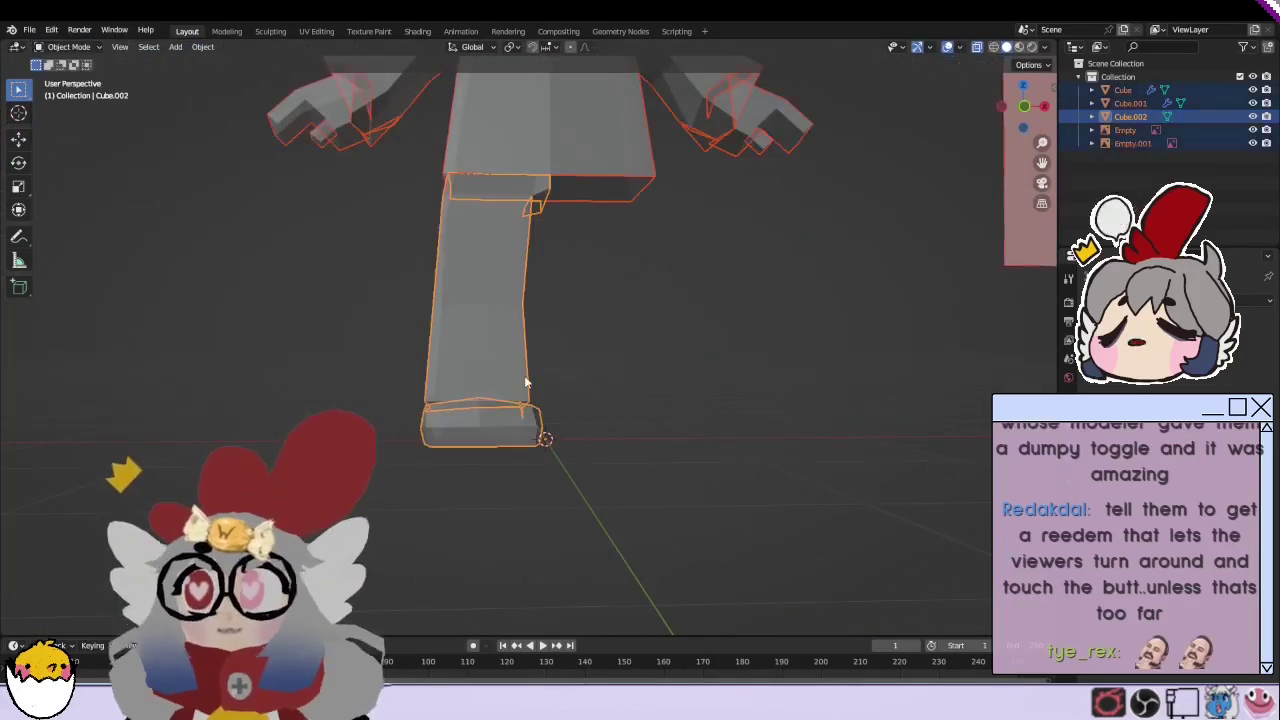
pyautogui.click(202, 47)
pyautogui.click(385, 155)
pyautogui.click(1160, 300)
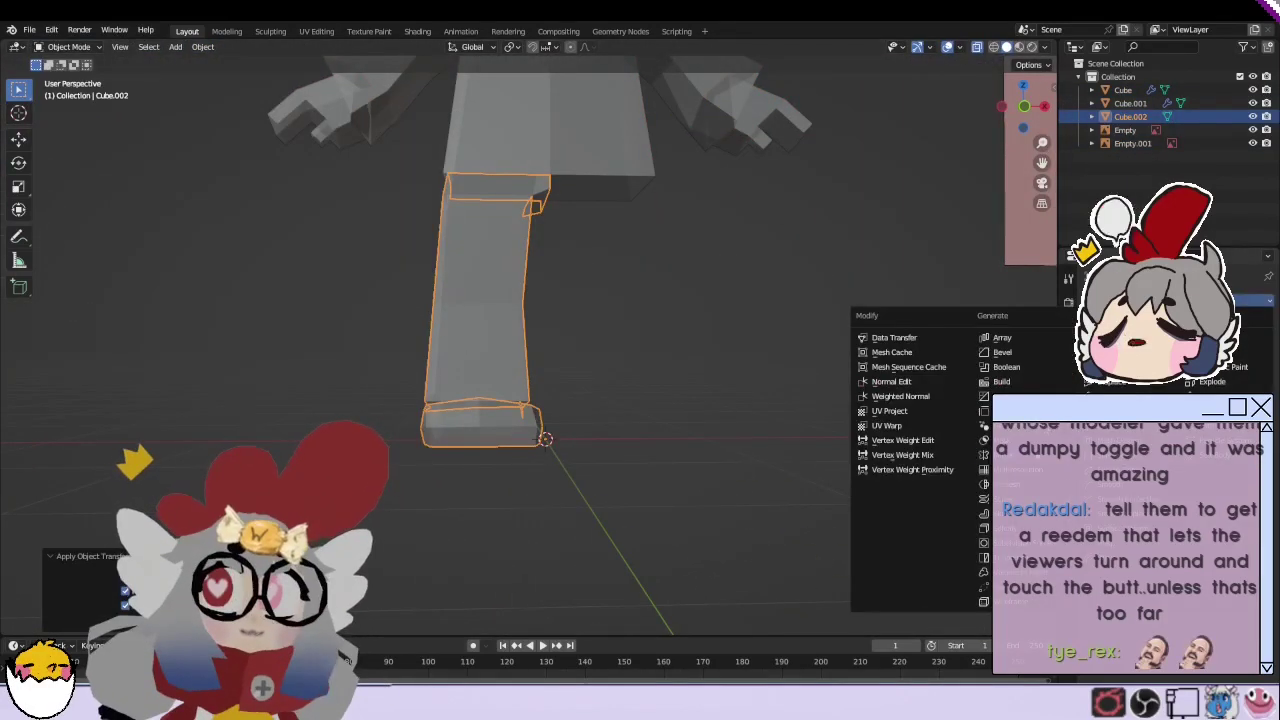
pyautogui.click(990, 455)
pyautogui.moveTo(737, 450)
pyautogui.mouseDown(button='middle')
pyautogui.moveTo(730, 541)
pyautogui.moveTo(732, 417)
pyautogui.mouseUp(button='middle')
pyautogui.press('KP_1')
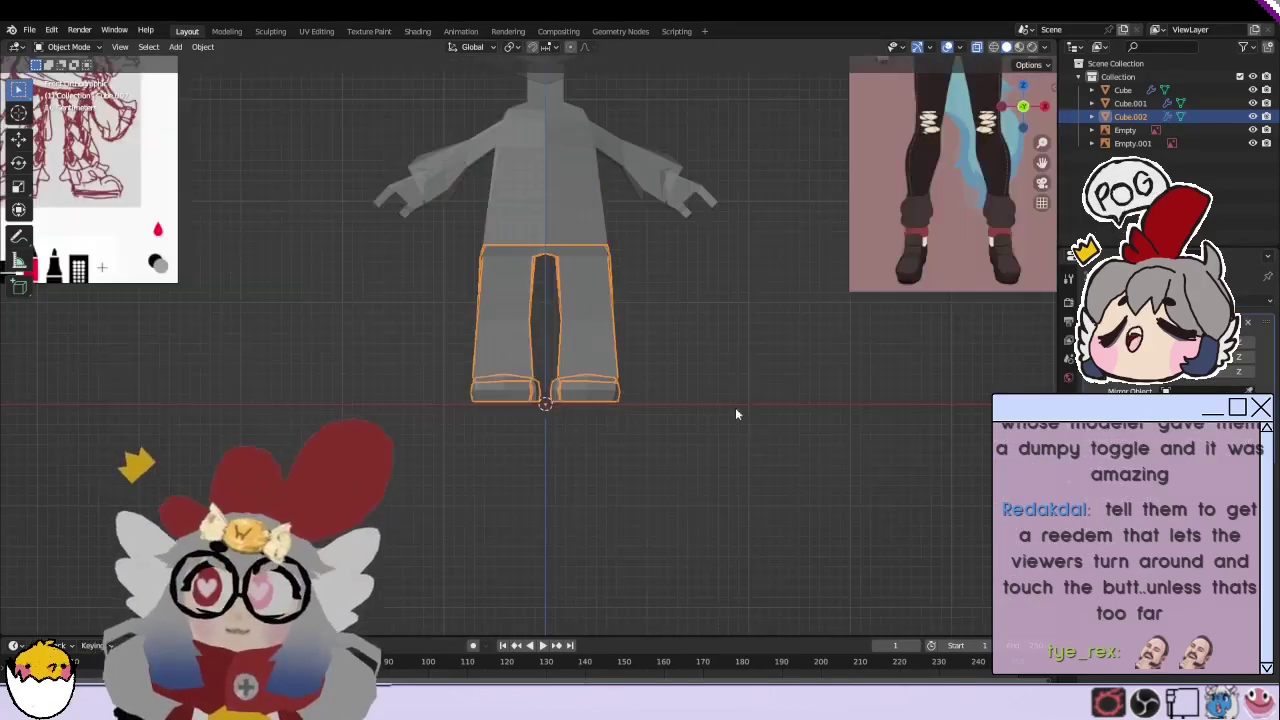
# Step: Tweak the selected leg vertices in Edit Mode with solid shading
pyautogui.click(65, 47)
pyautogui.click(70, 85)
pyautogui.scroll(3, 394, 349)
pyautogui.moveTo(394, 349); pyautogui.dragTo(537, 331, button='middle')
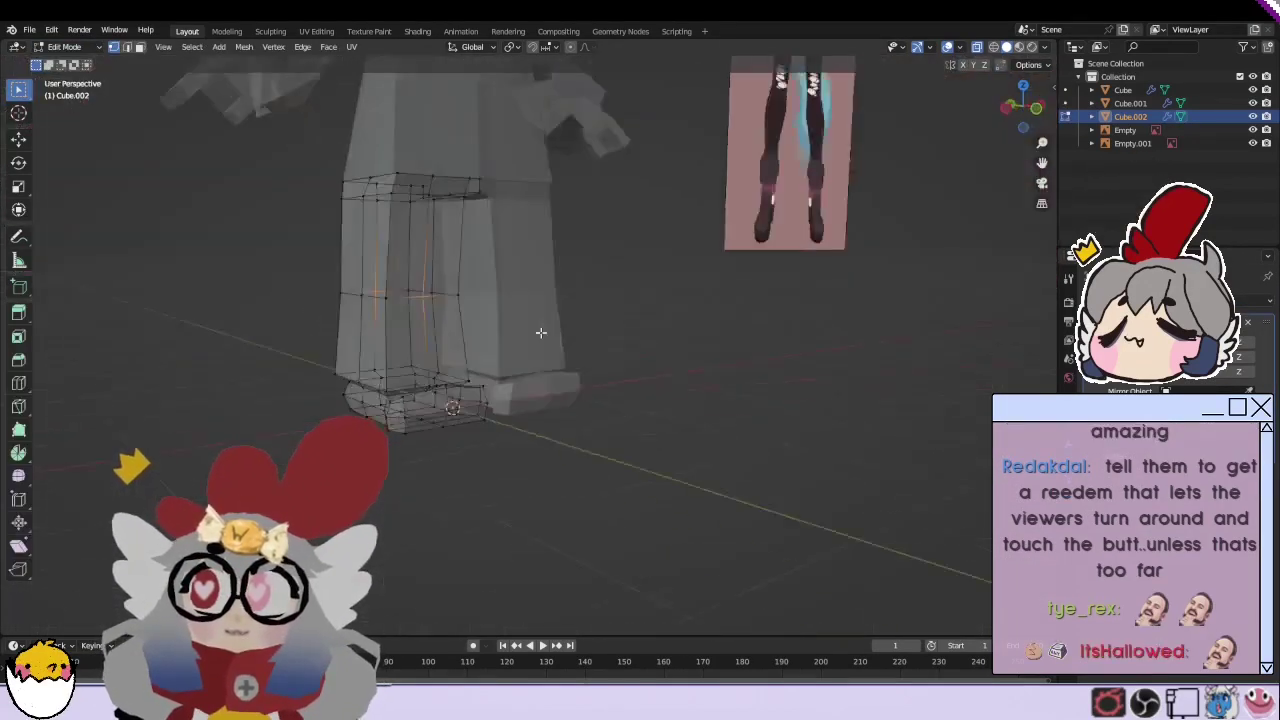
pyautogui.click(977, 47)
pyautogui.moveTo(470, 300); pyautogui.dragTo(494, 326, button='middle')
pyautogui.press('g')
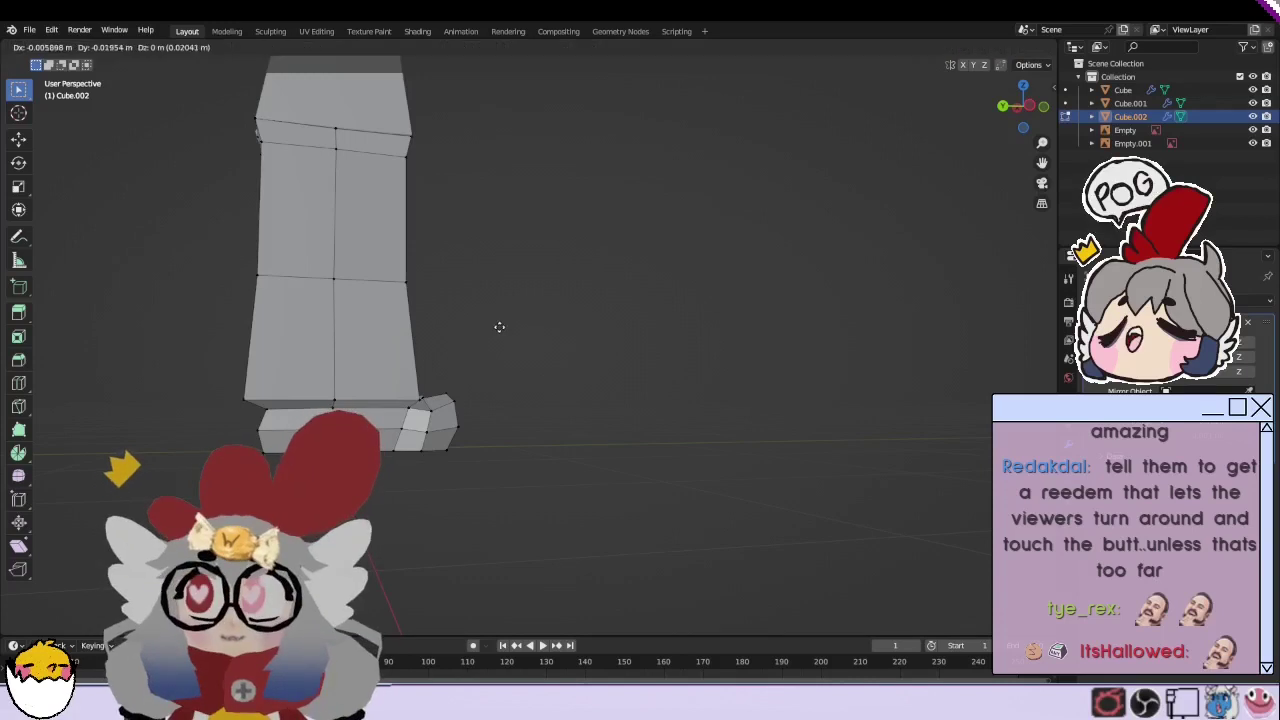
pyautogui.click(501, 326)
pyautogui.scroll(-5, 501, 326)
pyautogui.scroll(3, 336, 296)
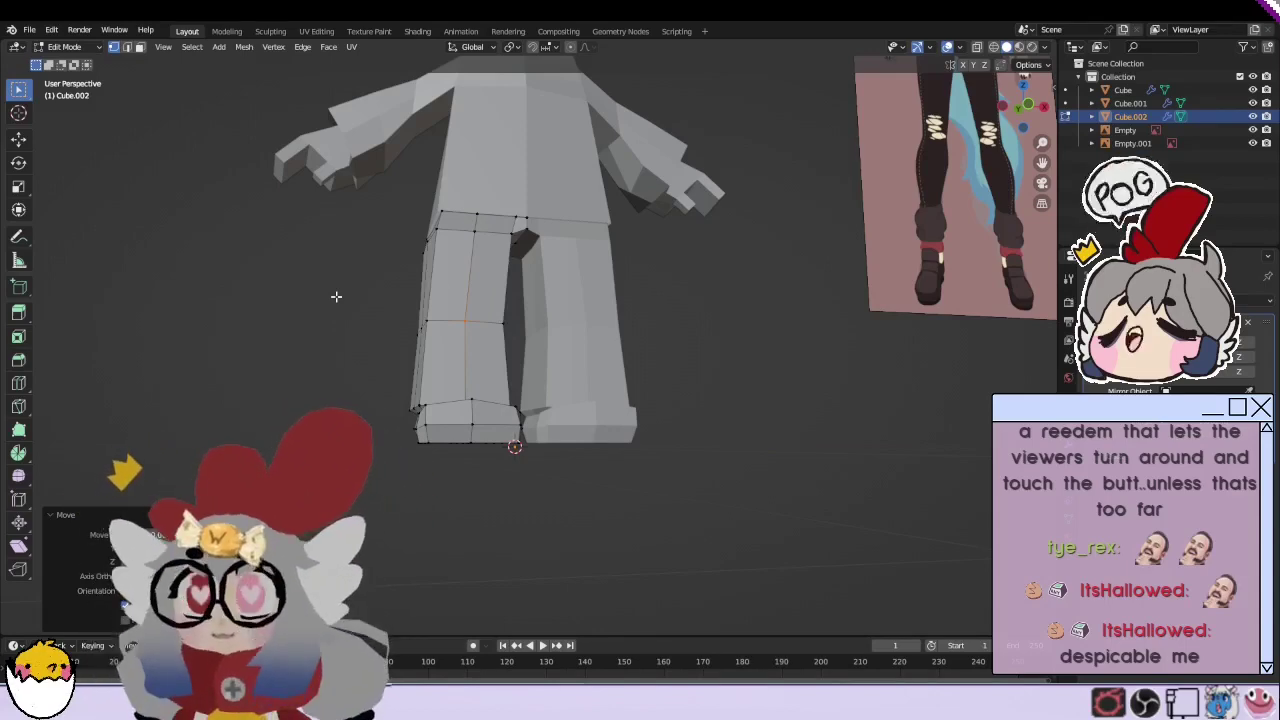
pyautogui.scroll(-4, 336, 296)
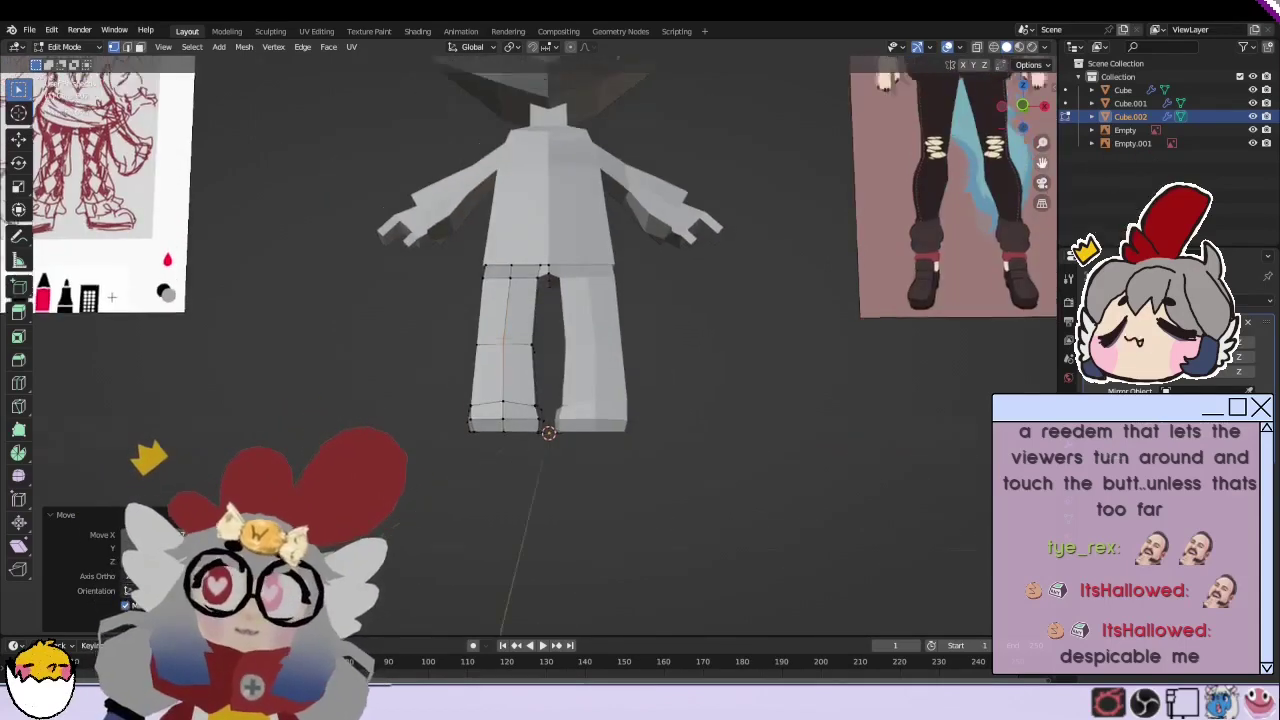
# Step: Check the mirrored legs from several angles, then reopen the legs in Edit Mode
pyautogui.moveTo(336, 296); pyautogui.dragTo(575, 314, button='middle')
pyautogui.scroll(1, 575, 314)
pyautogui.scroll(3, 575, 314)
pyautogui.moveTo(446, 467); pyautogui.dragTo(60, 453, button='middle')
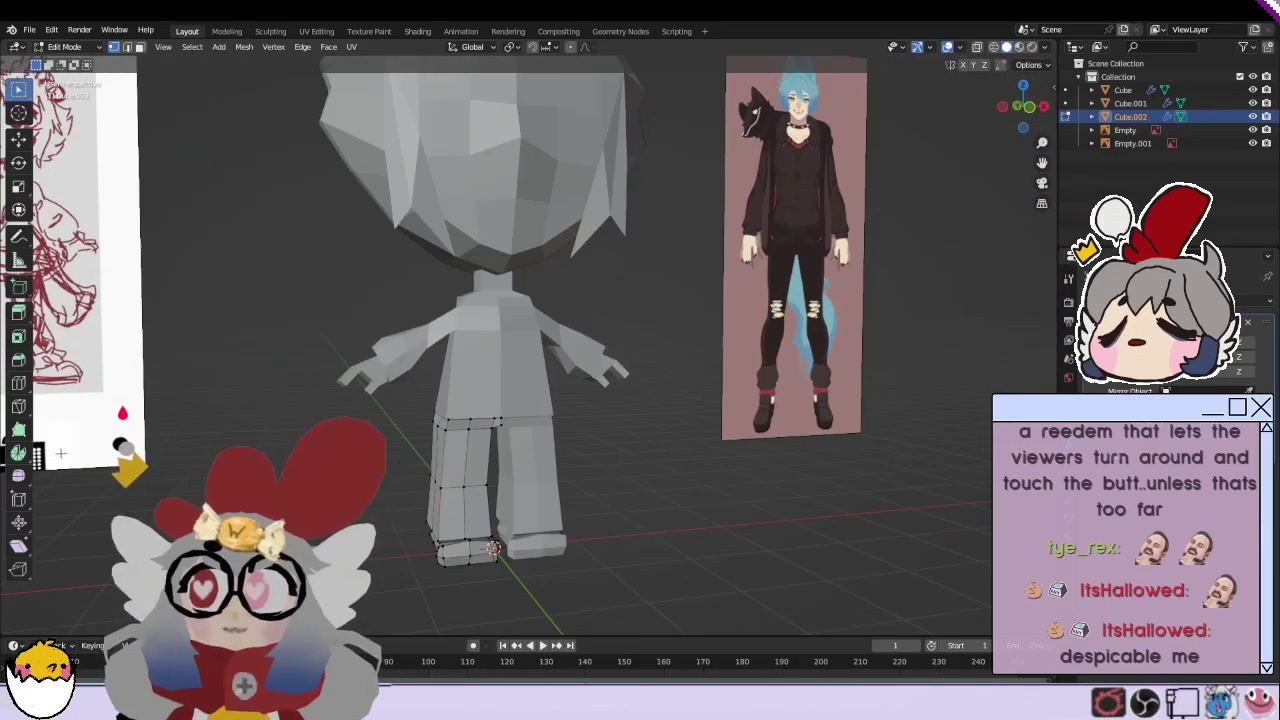
pyautogui.press('Tab')
pyautogui.moveTo(500, 400); pyautogui.dragTo(560, 380, button='middle')
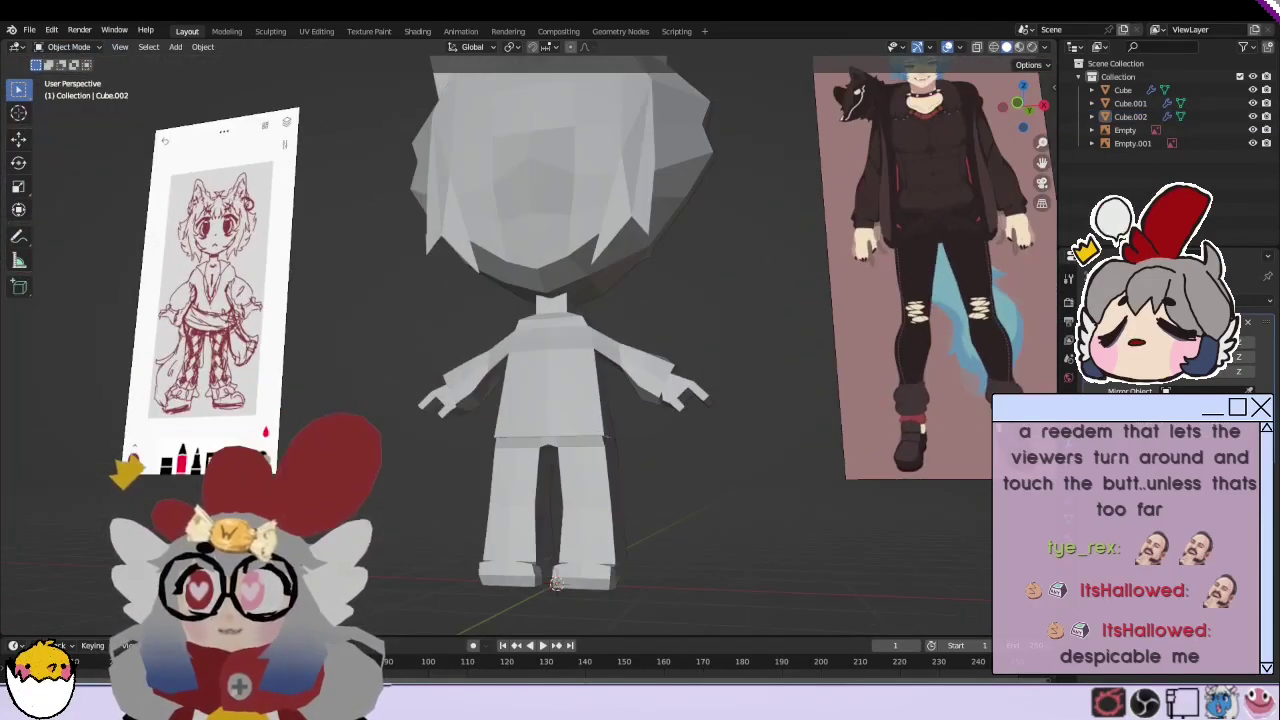
pyautogui.scroll(2, 560, 380)
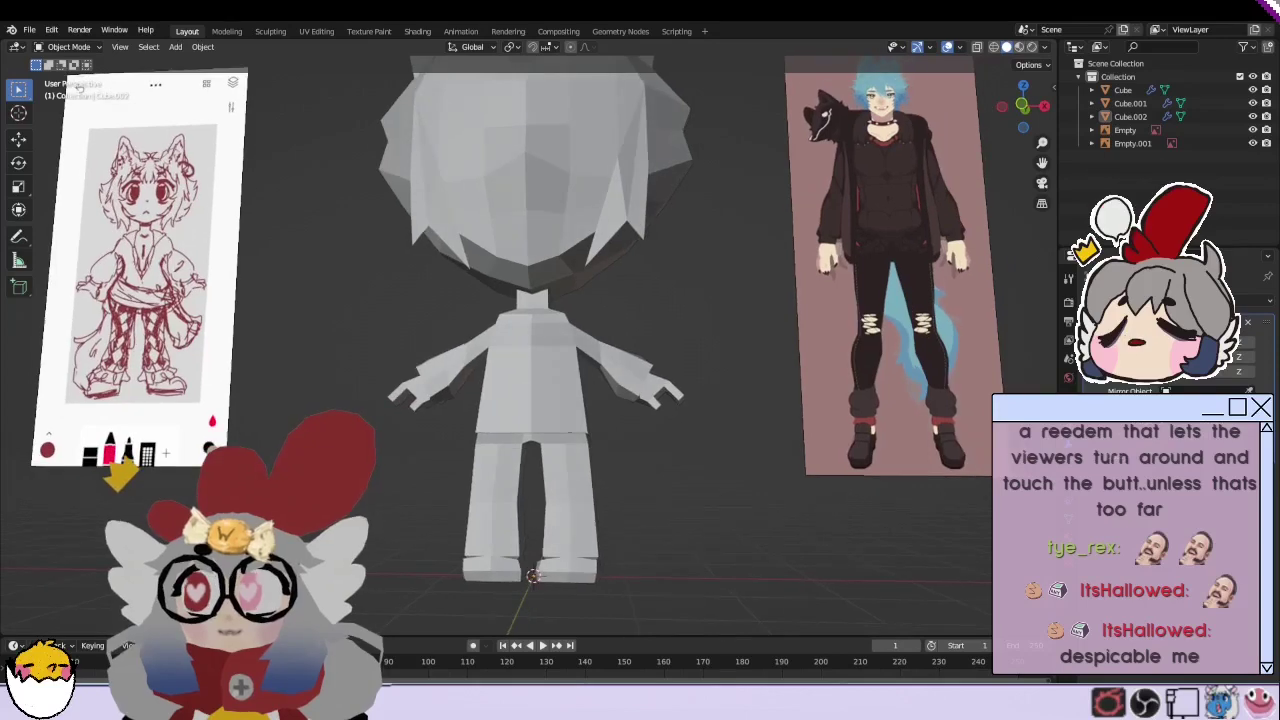
pyautogui.moveTo(1042, 163); pyautogui.dragTo(1066, 60)
pyautogui.scroll(2, 598, 539)
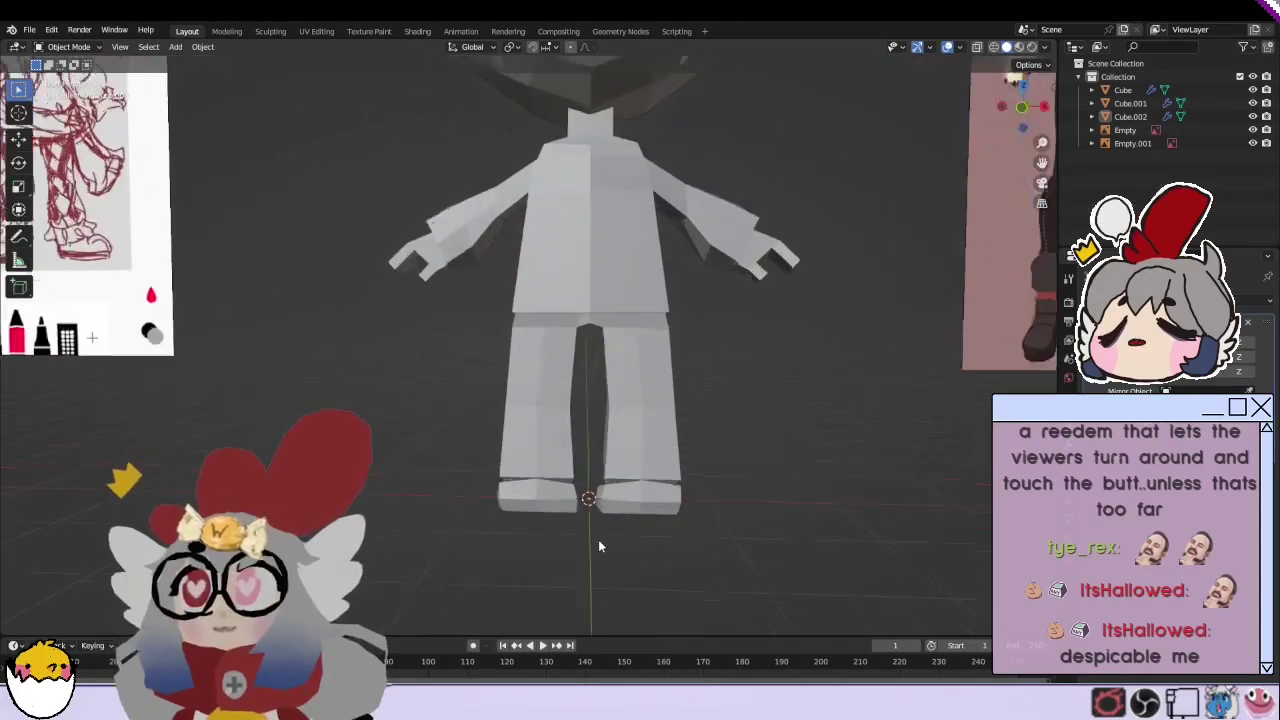
pyautogui.click(544, 483)
pyautogui.click(68, 47)
pyautogui.click(85, 80)
pyautogui.scroll(2, 500, 556)
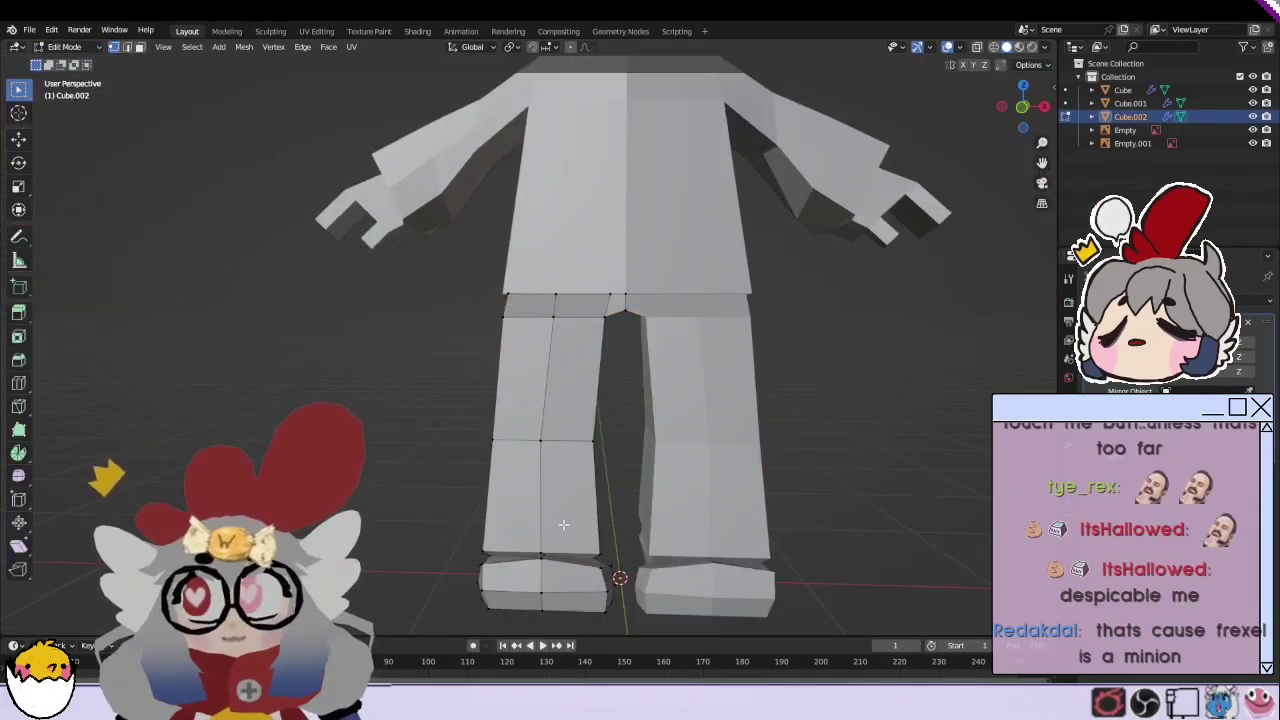
# Step: Select the lower leg face ring, undo a first subdivide, and add a loop cut
pyautogui.click(977, 47)
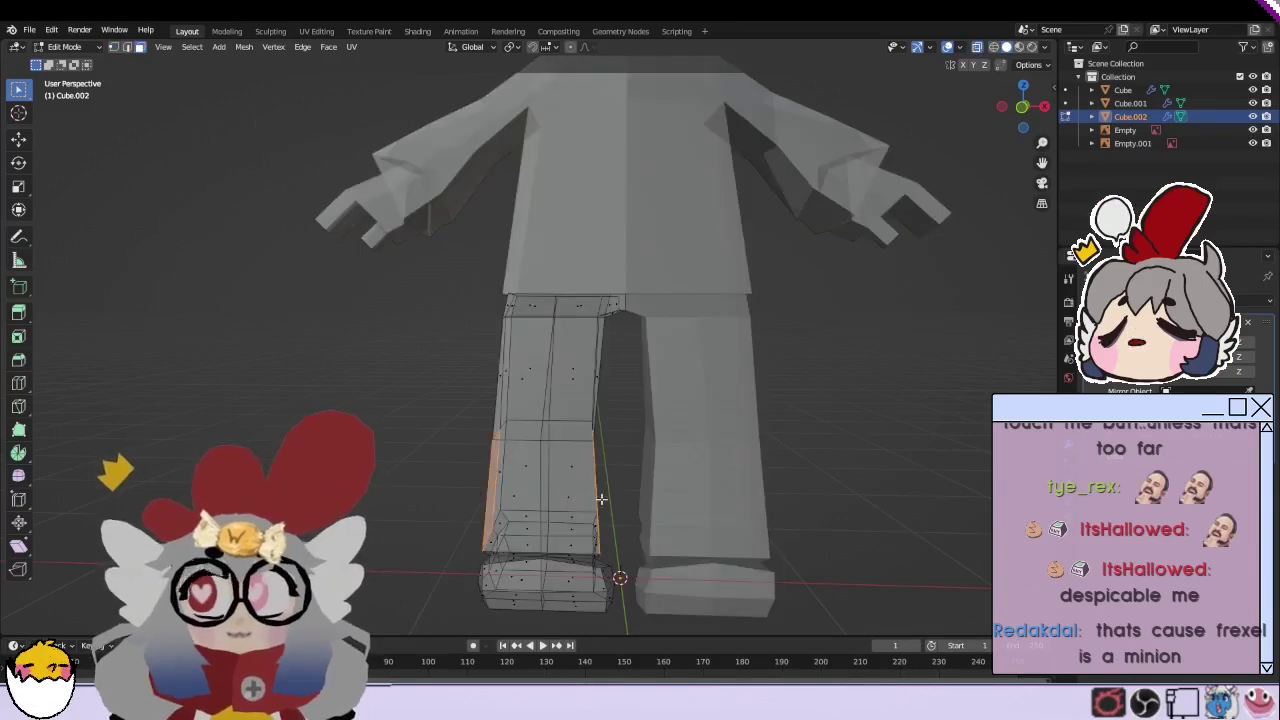
pyautogui.keyDown('alt'); pyautogui.click(601, 498); pyautogui.keyUp('alt')
pyautogui.moveTo(601, 498); pyautogui.dragTo(586, 480, button='middle')
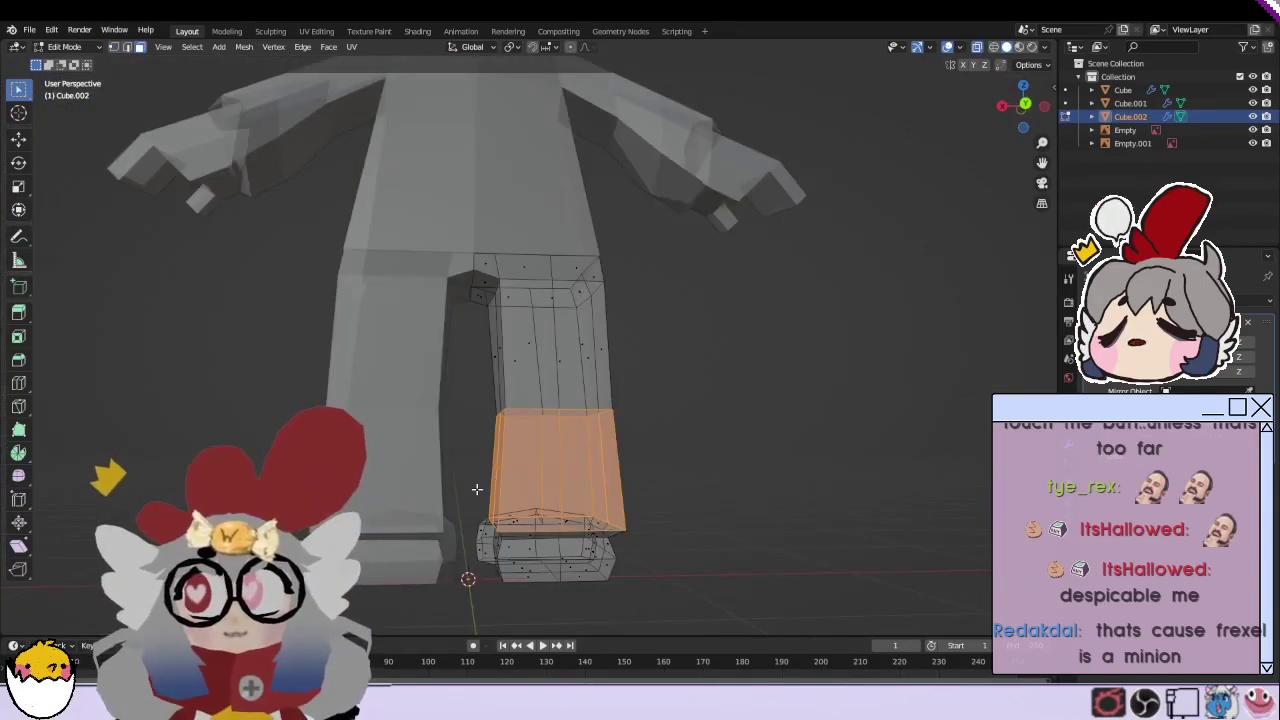
pyautogui.moveTo(477, 489); pyautogui.dragTo(380, 489, button='middle')
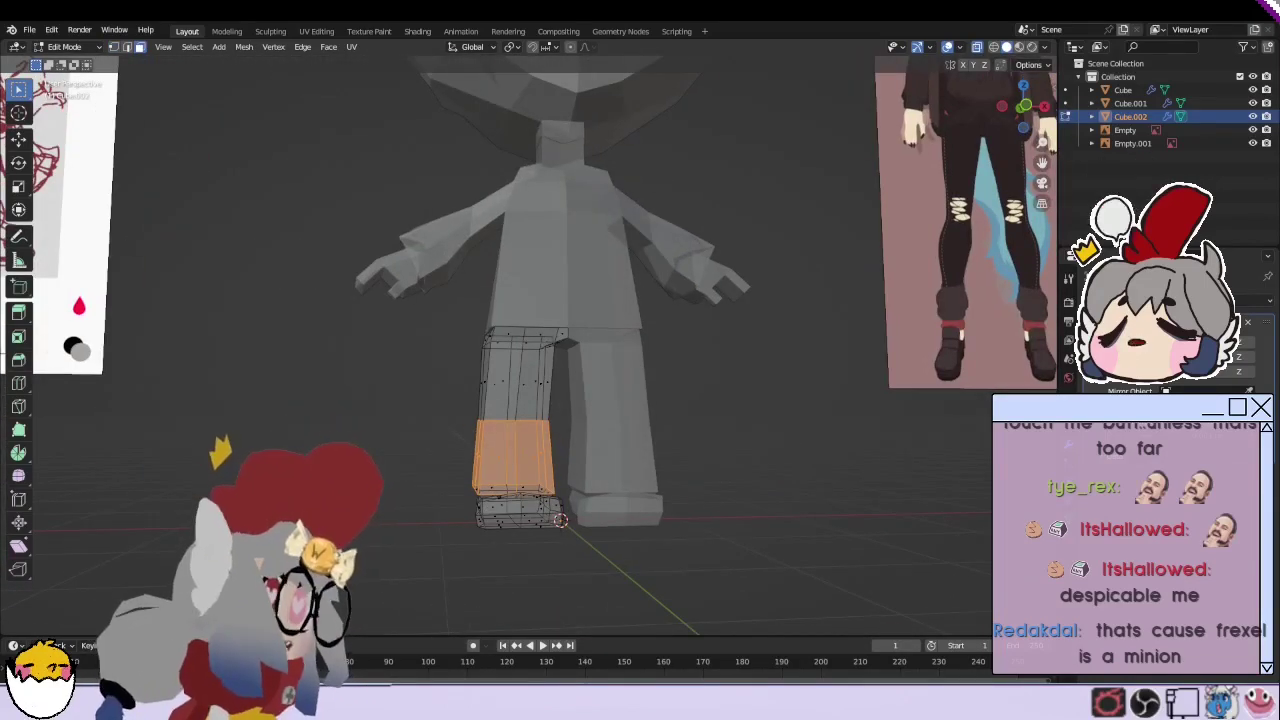
pyautogui.click(977, 47)
pyautogui.scroll(2, 600, 400)
pyautogui.rightClick(520, 497)
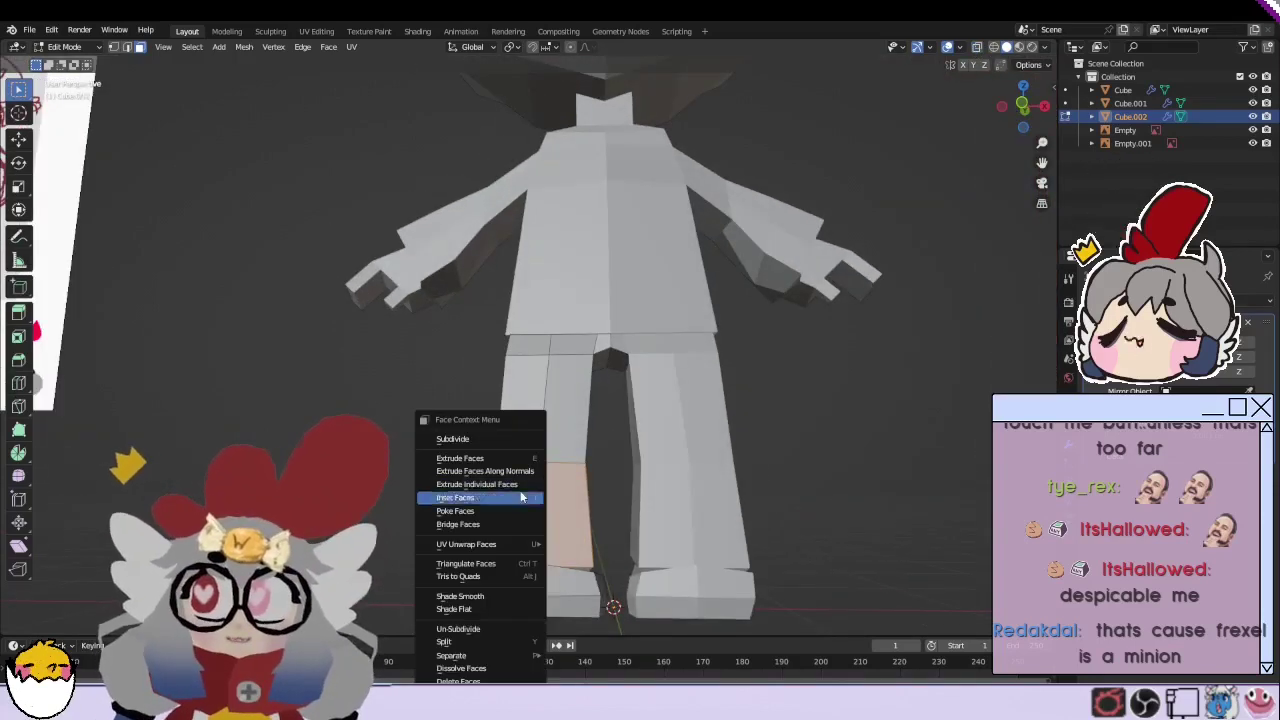
pyautogui.click(476, 440)
pyautogui.hotkey('ctrl', 'z')
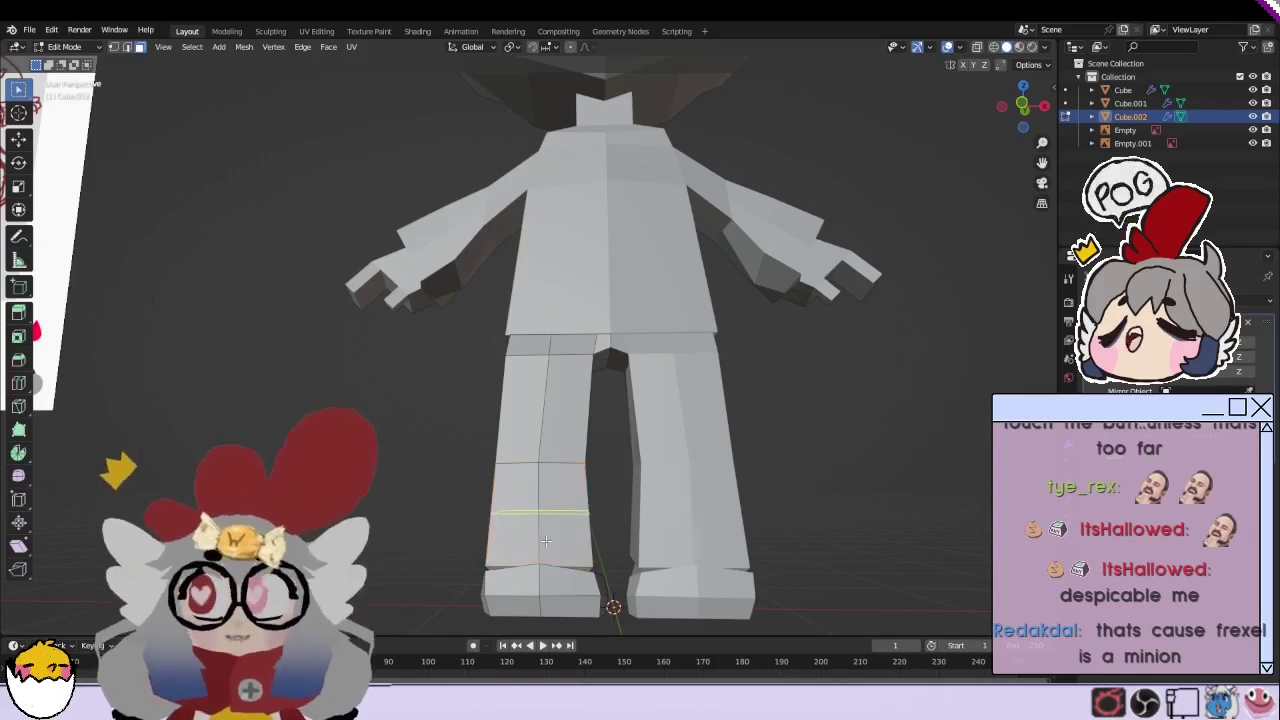
pyautogui.click(540, 577)
# Step: Subdivide the faces at the bottom of the legs
pyautogui.scroll(2, 400, 360)
pyautogui.moveTo(400, 360)
pyautogui.keyDown('shift'); pyautogui.mouseDown(button='middle')
pyautogui.moveTo(263, 147)
pyautogui.moveTo(200, 300)
pyautogui.mouseUp(button='middle'); pyautogui.keyUp('shift')
pyautogui.scroll(2, 263, 147)
pyautogui.scroll(4, 200, 300)
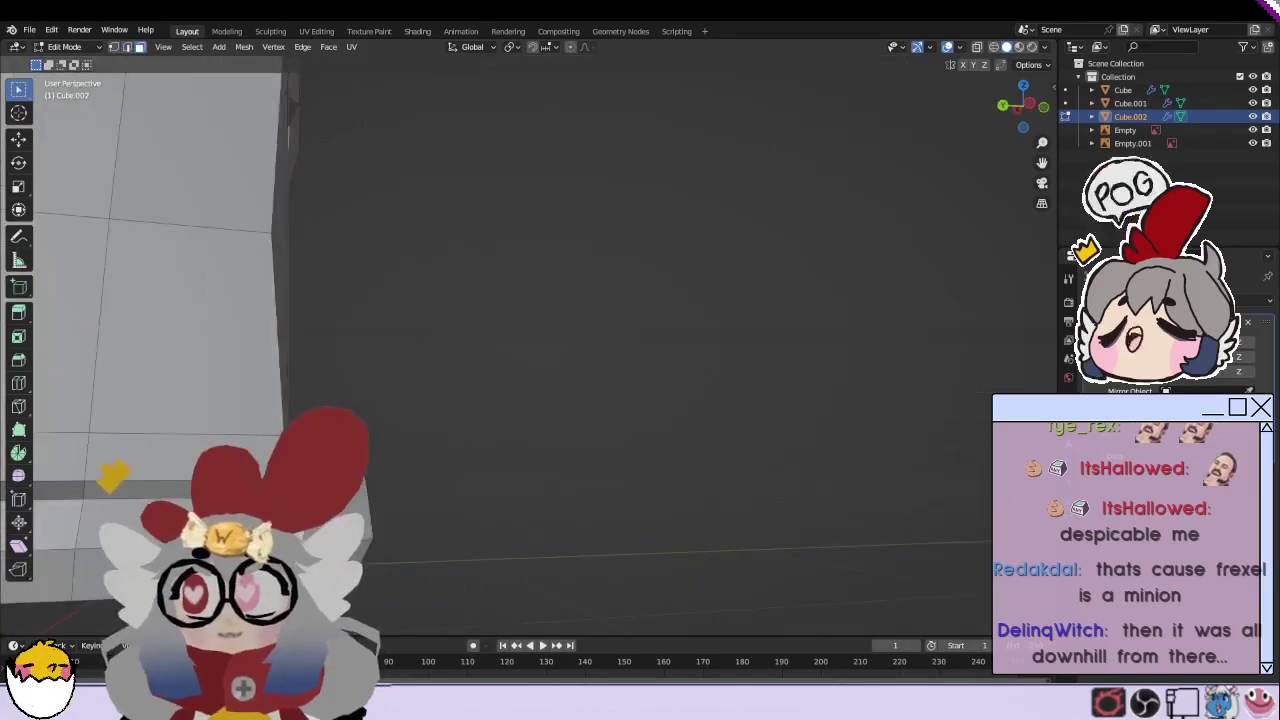
pyautogui.moveTo(90, 478)
pyautogui.mouseDown(button='middle')
pyautogui.moveTo(803, 423)
pyautogui.moveTo(688, 440)
pyautogui.mouseUp(button='middle')
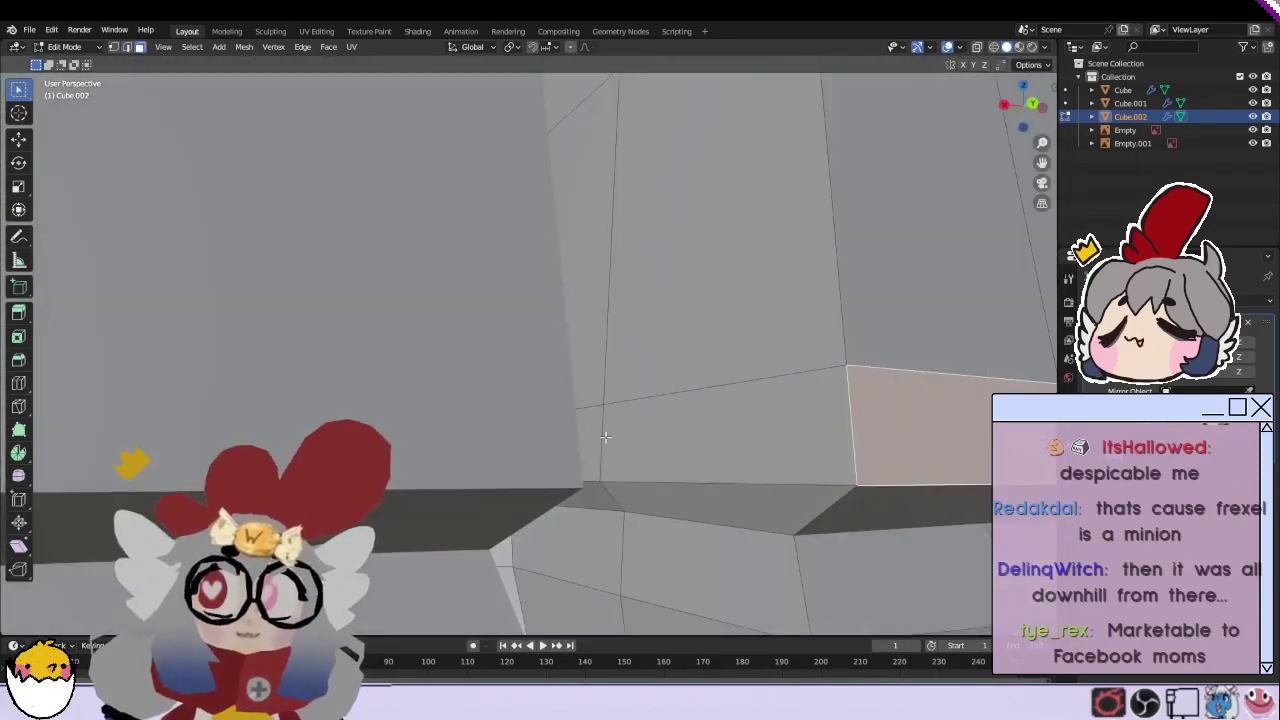
pyautogui.scroll(-5, 688, 440)
pyautogui.scroll(-1, 600, 430)
pyautogui.rightClick(565, 425)
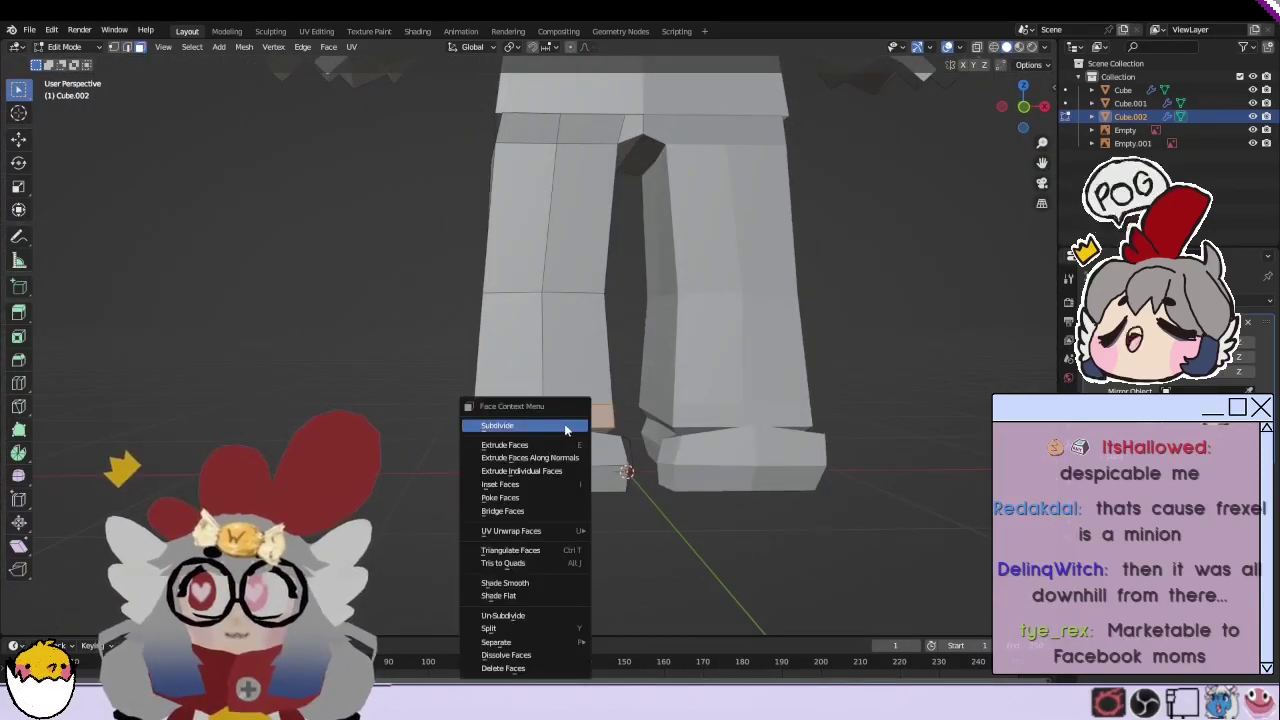
pyautogui.click(565, 428)
# Step: Scale the bottom band outward into flared hems and return to Object Mode
pyautogui.moveTo(620, 450)
pyautogui.mouseDown(button='middle')
pyautogui.moveTo(514, 391)
pyautogui.moveTo(727, 424)
pyautogui.mouseUp(button='middle')
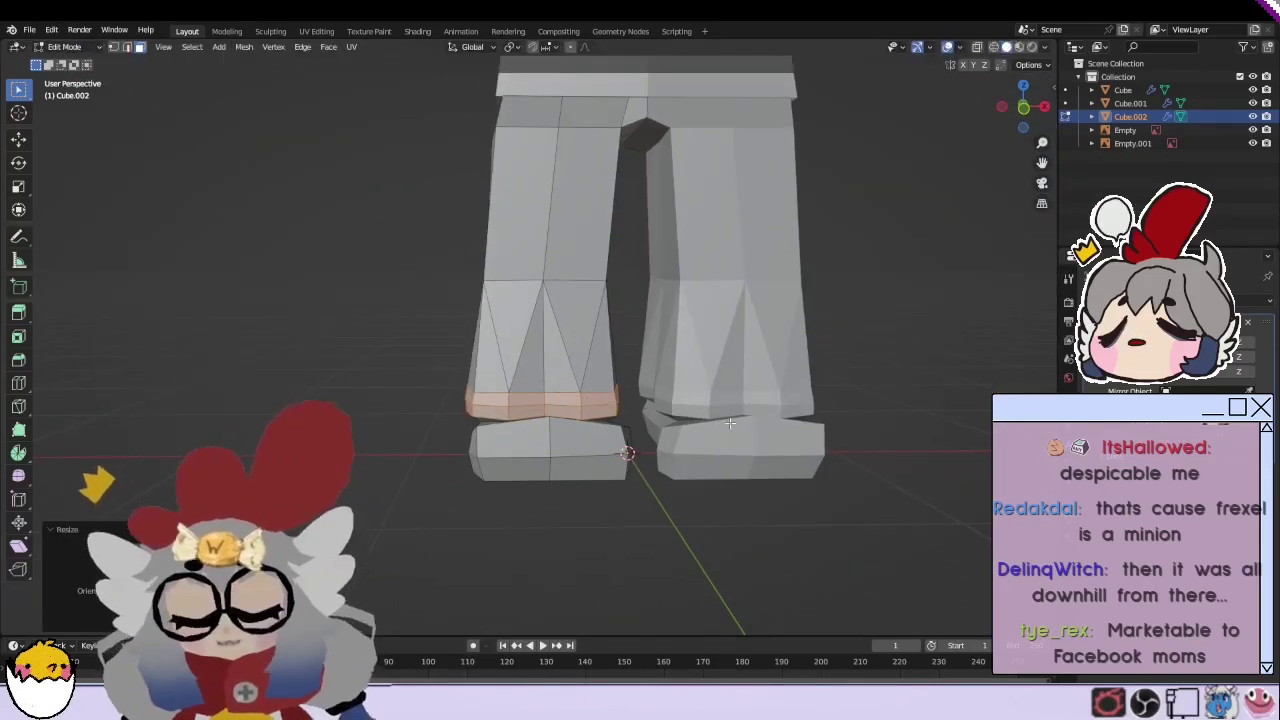
pyautogui.press('s')
pyautogui.scroll(5, 595, 427)
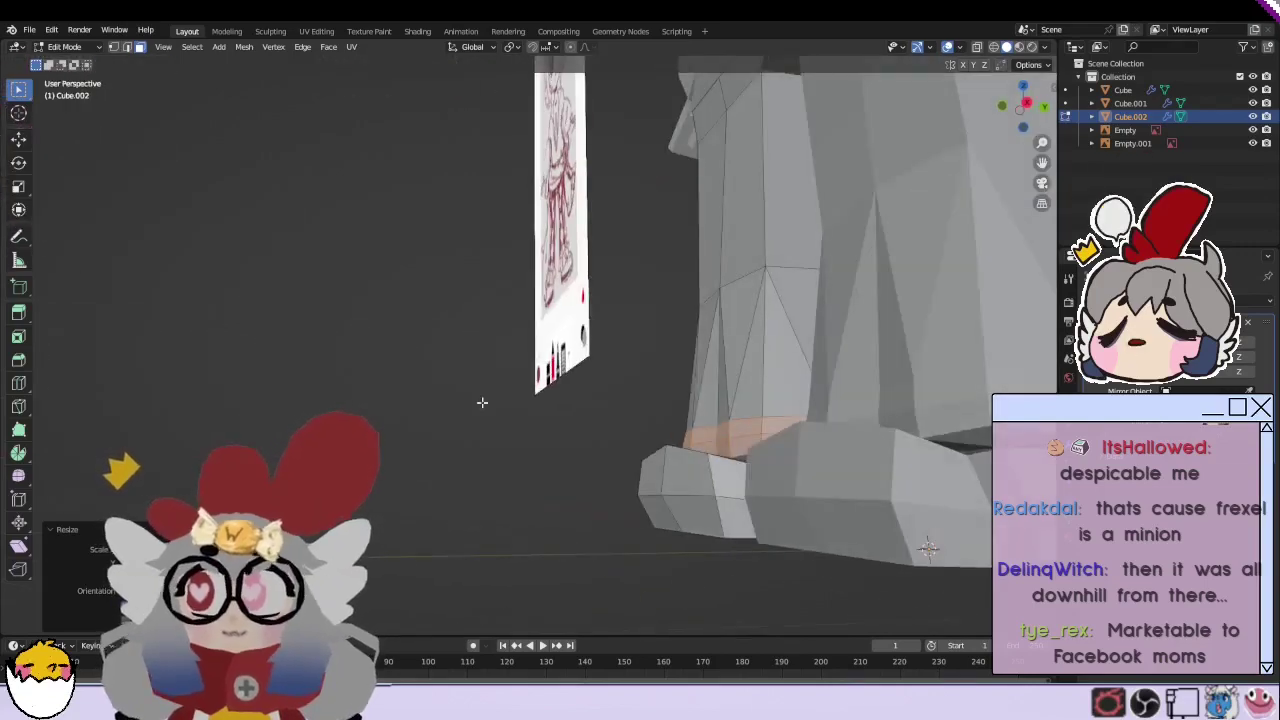
pyautogui.scroll(-5, 595, 427)
pyautogui.moveTo(595, 427)
pyautogui.mouseDown(button='middle')
pyautogui.moveTo(584, 404)
pyautogui.moveTo(443, 457)
pyautogui.moveTo(586, 449)
pyautogui.mouseUp(button='middle')
pyautogui.scroll(-2, 586, 449)
pyautogui.press('Tab')
pyautogui.scroll(-2, 490, 318)
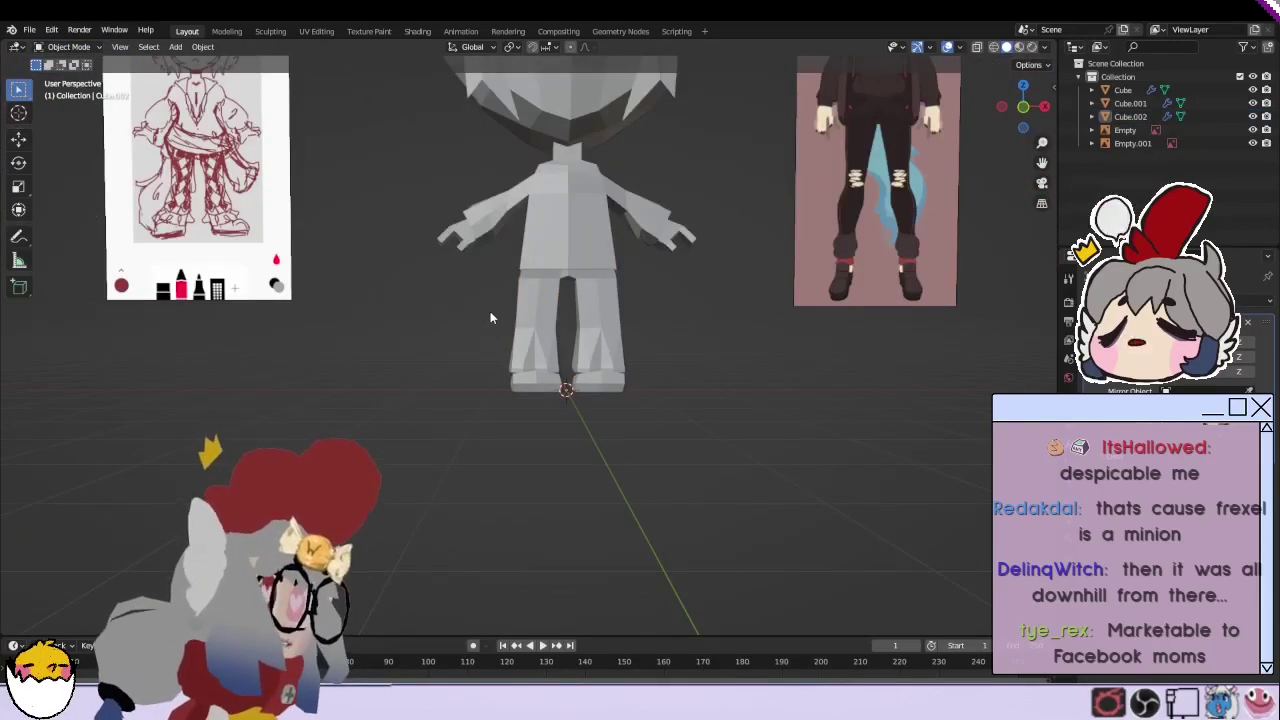
# Step: Open the body mesh Cube.001 in Edit Mode and select the lower torso faces
pyautogui.scroll(2, 928, 186)
pyautogui.scroll(1, 905, 210)
pyautogui.scroll(1, 884, 231)
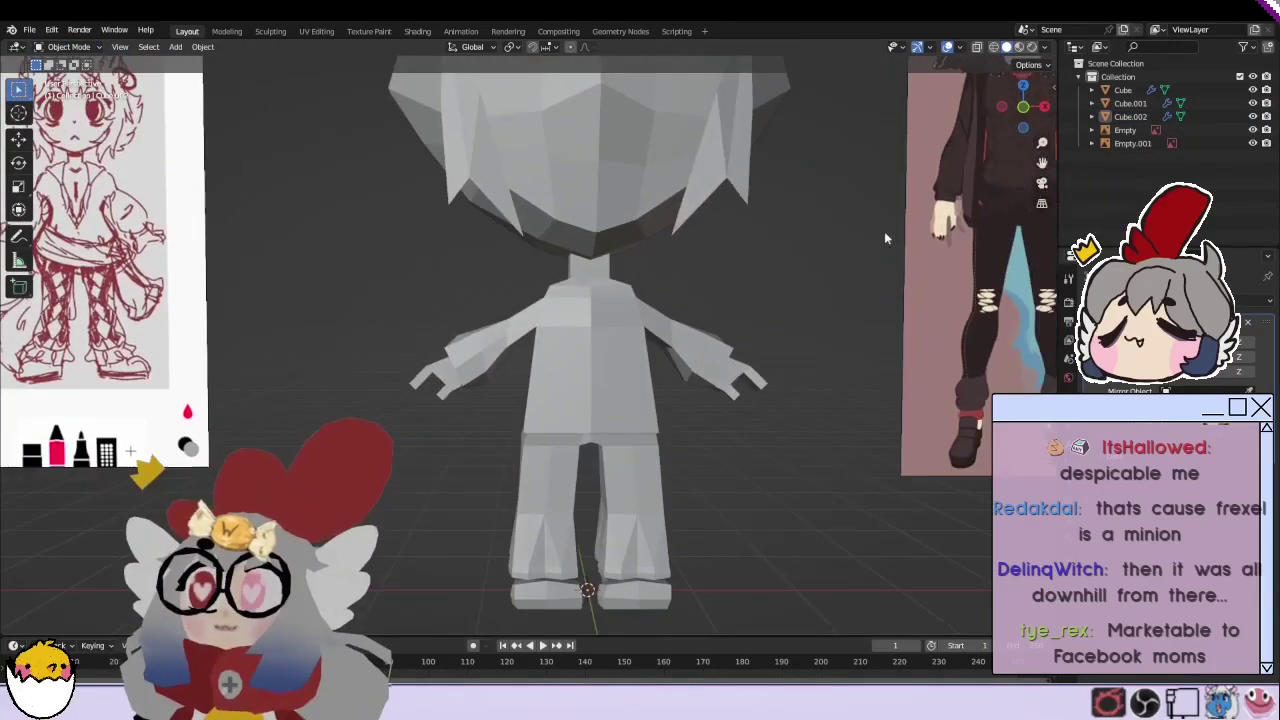
pyautogui.click(630, 390)
pyautogui.click(68, 47)
pyautogui.click(70, 78)
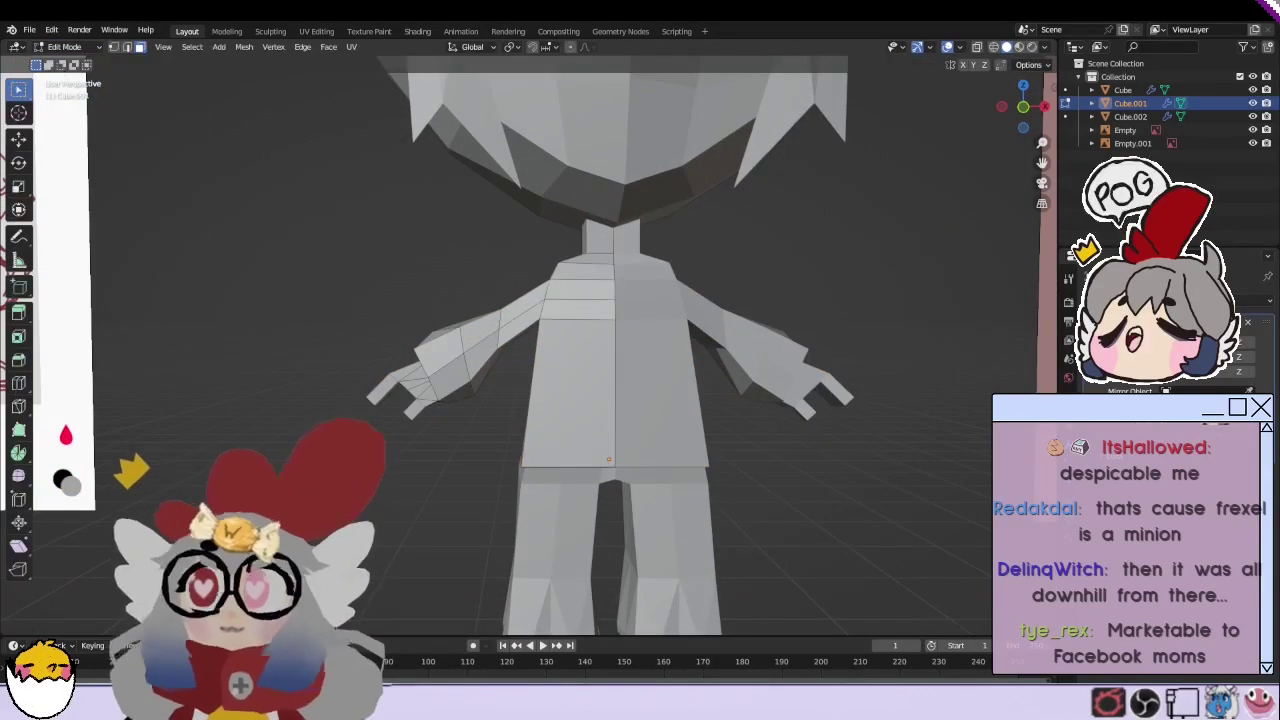
pyautogui.hotkey('alt', 'z')
pyautogui.moveTo(627, 442); pyautogui.dragTo(512, 485)
pyautogui.hotkey('alt', 'z')
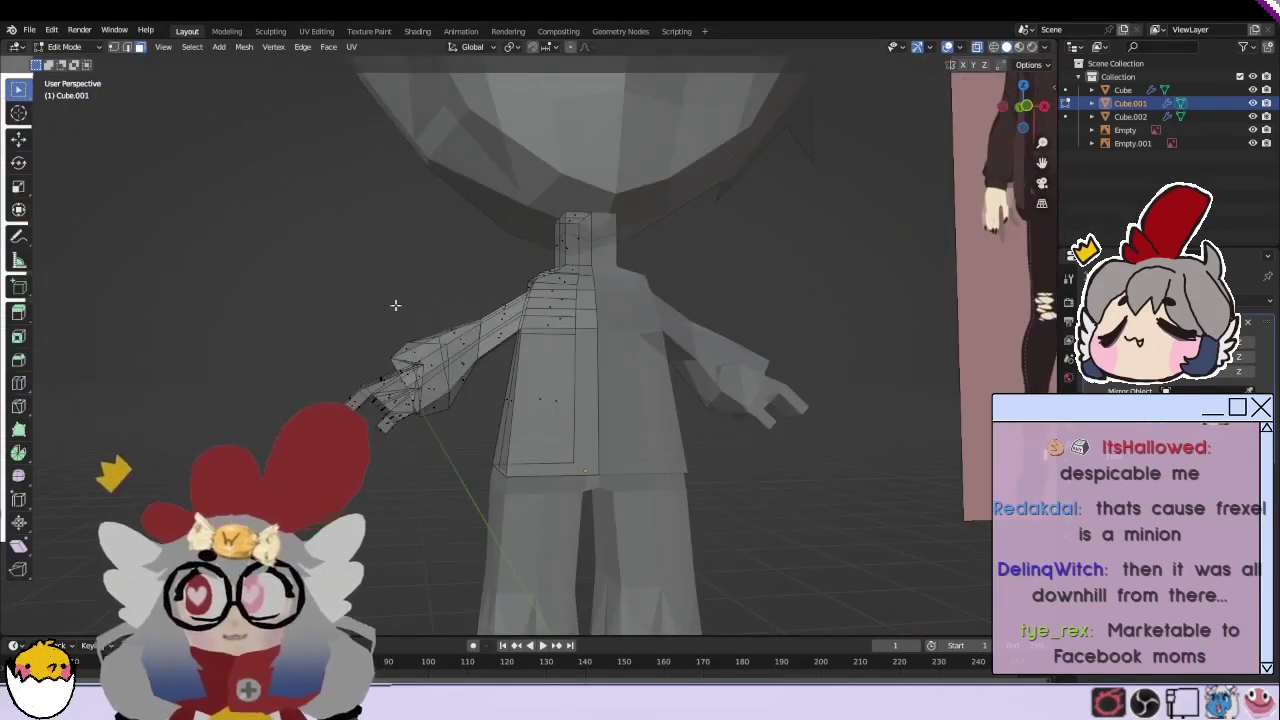
pyautogui.scroll(1, 466, 489)
pyautogui.click(574, 477)
# Step: Add two centred loop cuts across the lower torso
pyautogui.hotkey('ctrl', 'r')
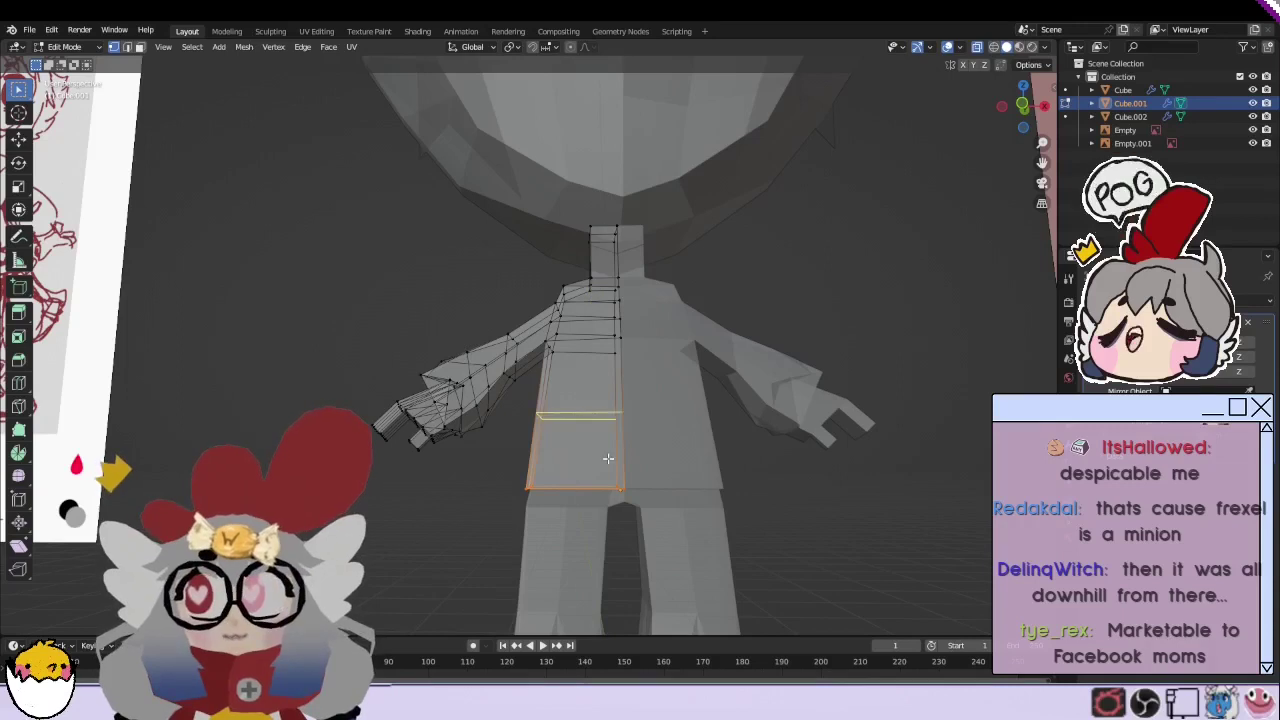
pyautogui.click(590, 450)
pyautogui.rightClick(603, 432)
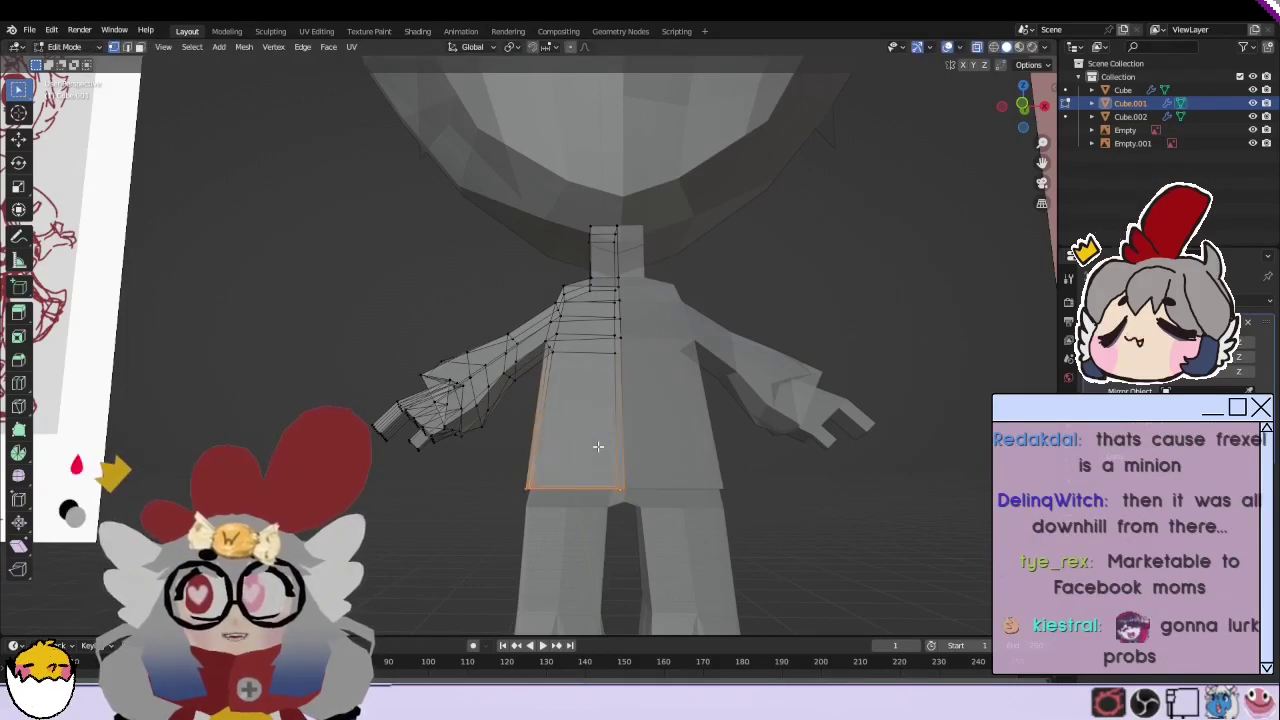
pyautogui.click(598, 458)
pyautogui.rightClick(598, 458)
# Step: Select the torso's bottom edge and move it to reshape the lower body
pyautogui.click(565, 425)
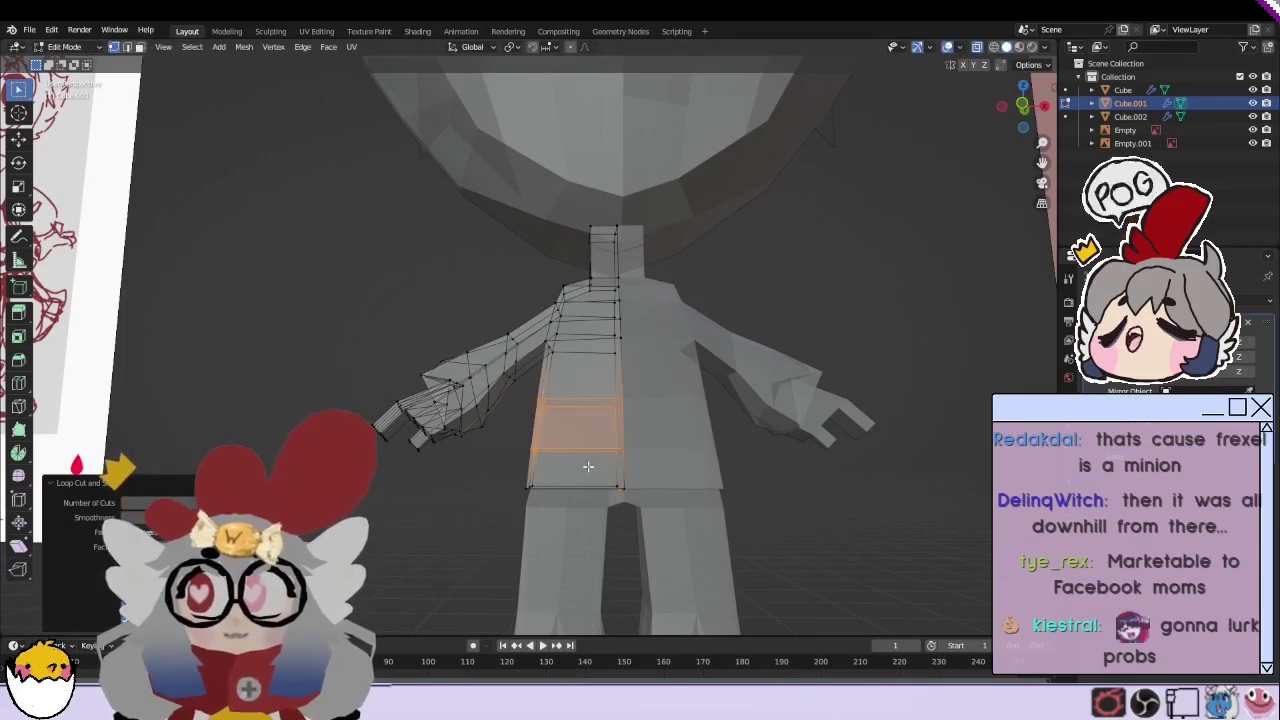
pyautogui.click(541, 474)
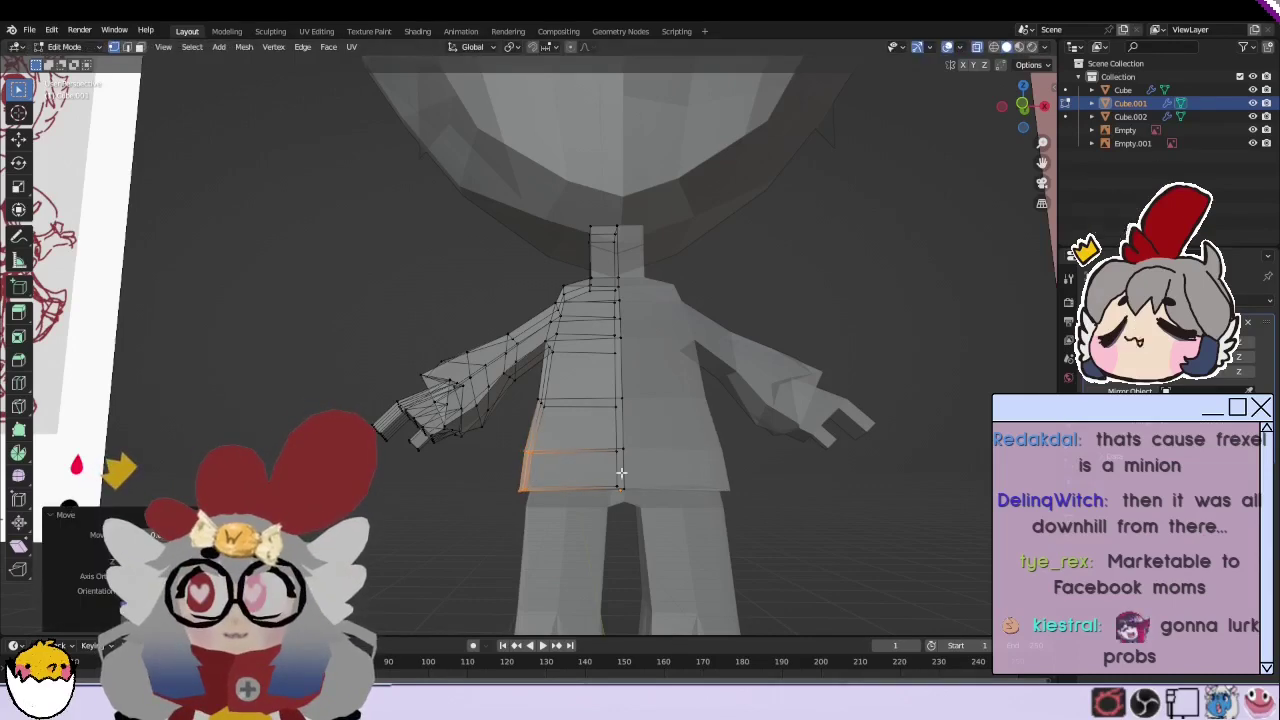
pyautogui.click(595, 512)
pyautogui.press('g')
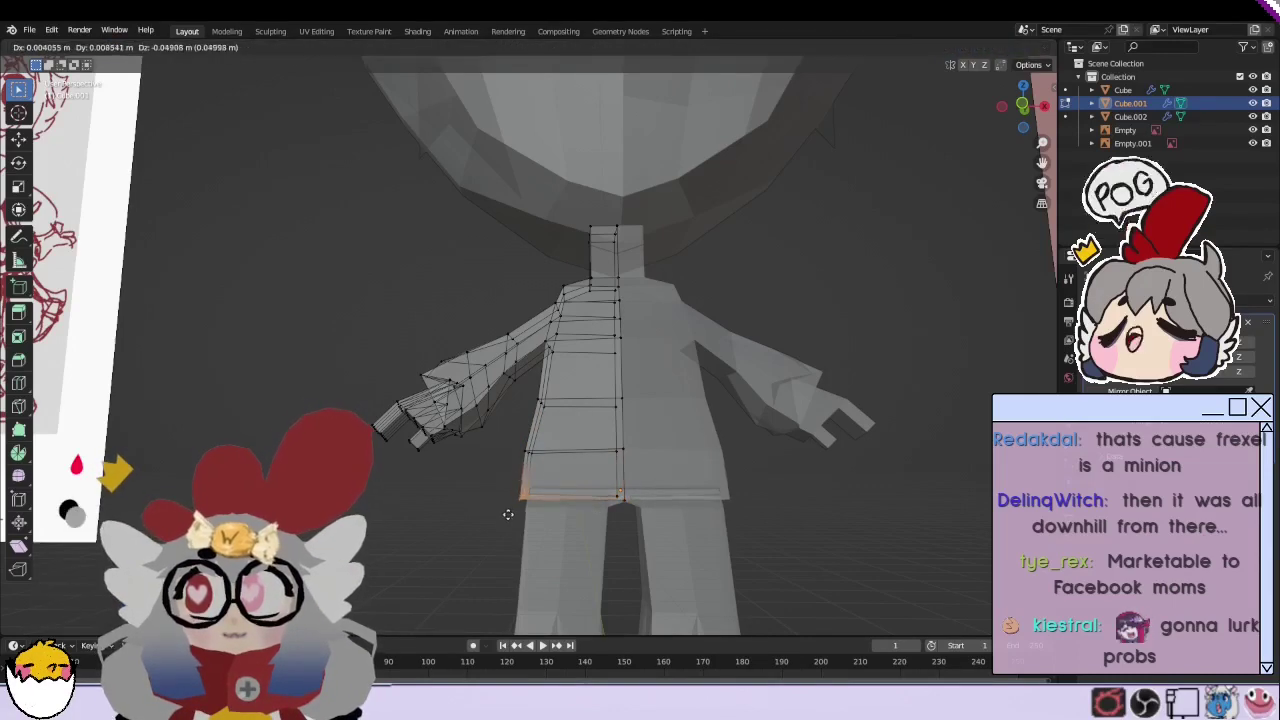
pyautogui.click(638, 432)
pyautogui.scroll(-5, 638, 432)
pyautogui.scroll(5, 600, 457)
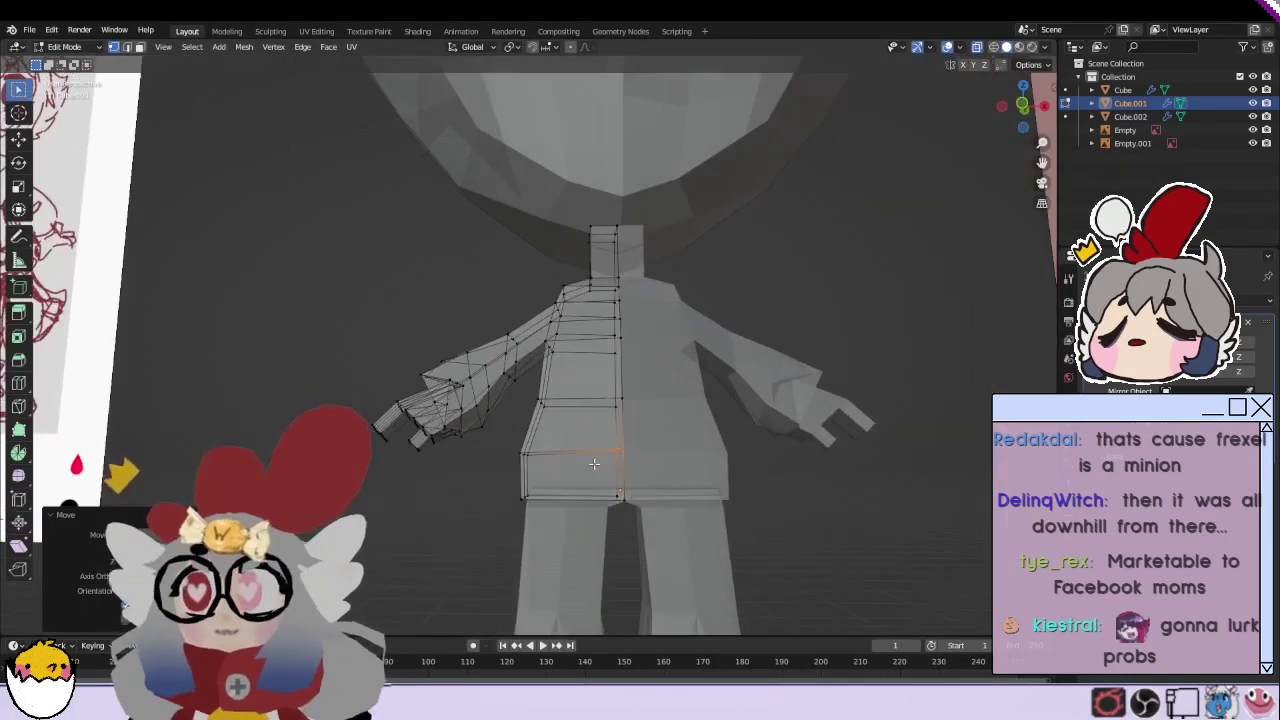
pyautogui.scroll(1, 453, 466)
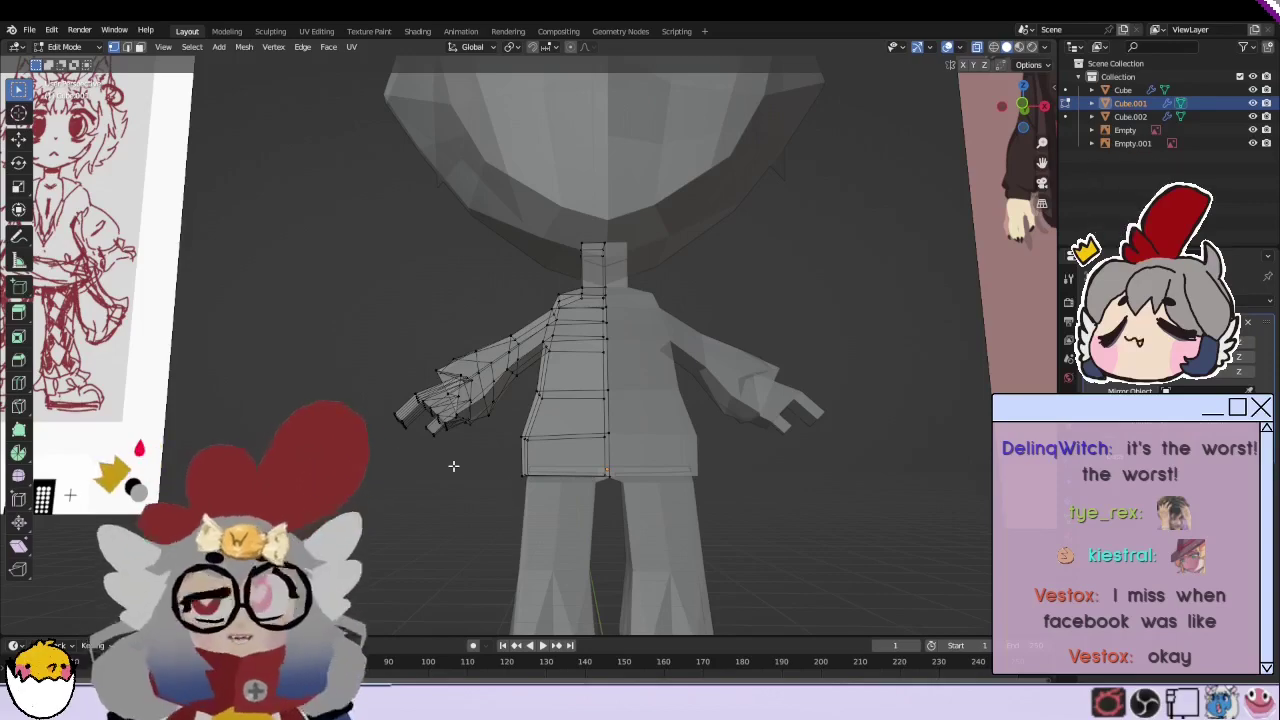
# Step: Move a shoulder vertex and a neck vertex, then return to a level front view
pyautogui.moveTo(453, 466)
pyautogui.mouseDown(button='middle')
pyautogui.moveTo(683, 349)
pyautogui.moveTo(574, 266)
pyautogui.moveTo(370, 296)
pyautogui.moveTo(421, 240)
pyautogui.moveTo(269, 291)
pyautogui.moveTo(291, 240)
pyautogui.moveTo(330, 230)
pyautogui.mouseUp(button='middle')
pyautogui.press('g')
pyautogui.click(370, 296)
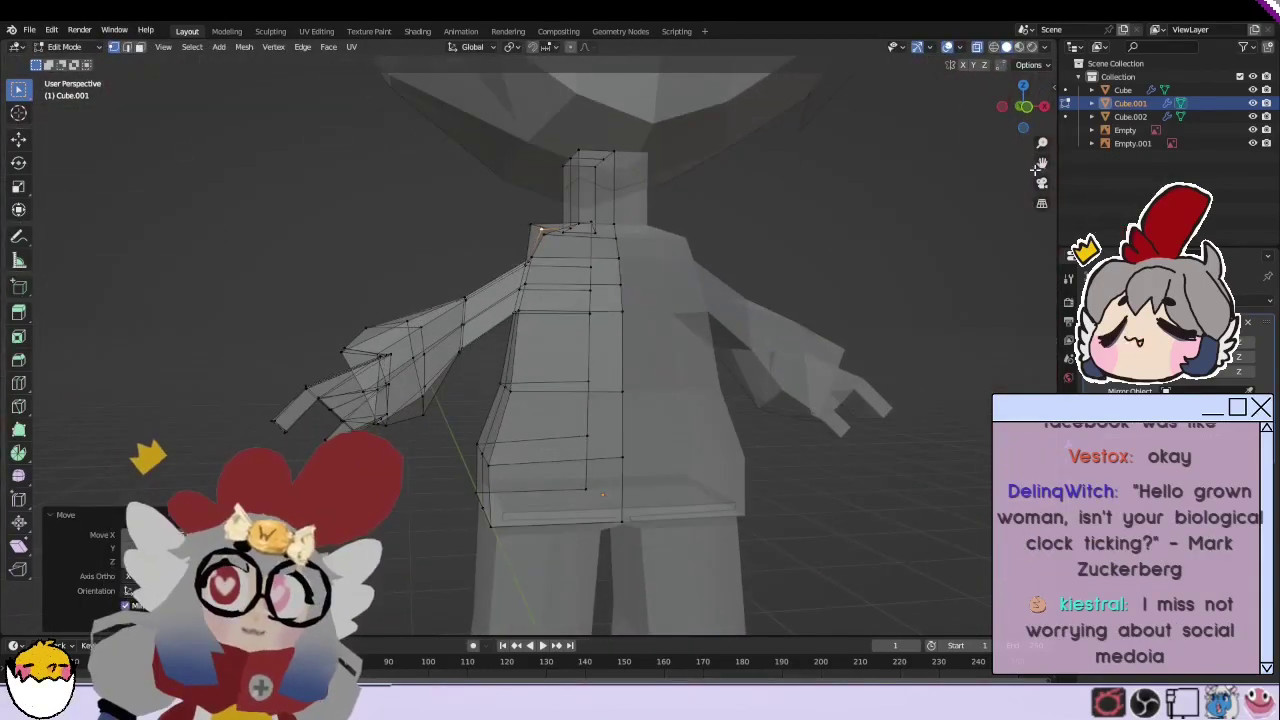
pyautogui.moveTo(1036, 170)
pyautogui.mouseDown(button='middle')
pyautogui.moveTo(620, 336)
pyautogui.moveTo(260, 343)
pyautogui.moveTo(303, 337)
pyautogui.mouseUp(button='middle')
pyautogui.scroll(2, 620, 336)
pyautogui.press('g')
pyautogui.press('Escape')
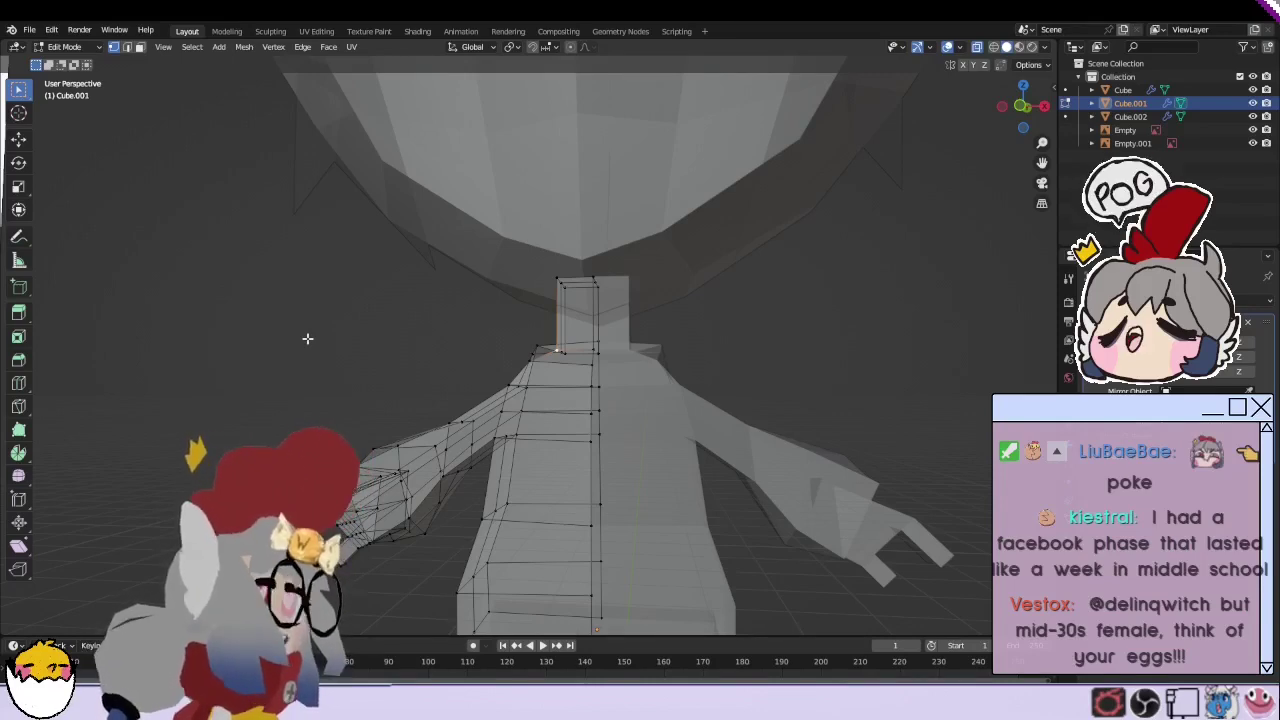
pyautogui.moveTo(289, 289)
pyautogui.mouseDown(button='middle')
pyautogui.moveTo(409, 374)
pyautogui.moveTo(300, 300)
pyautogui.mouseUp(button='middle')
# Step: Return to Object Mode and orbit back to a frontal view of the model
pyautogui.click(62, 47)
pyautogui.click(60, 80)
pyautogui.click(30, 30)
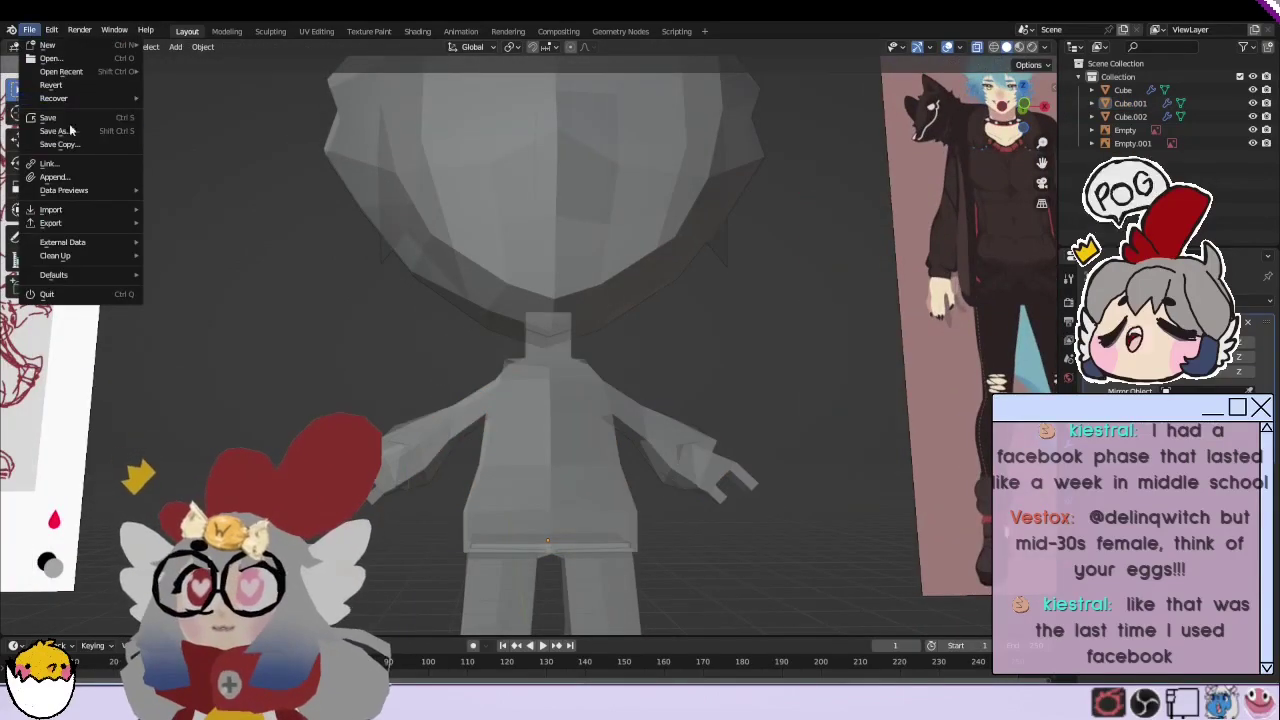
pyautogui.moveTo(532, 514); pyautogui.dragTo(384, 521, button='middle')
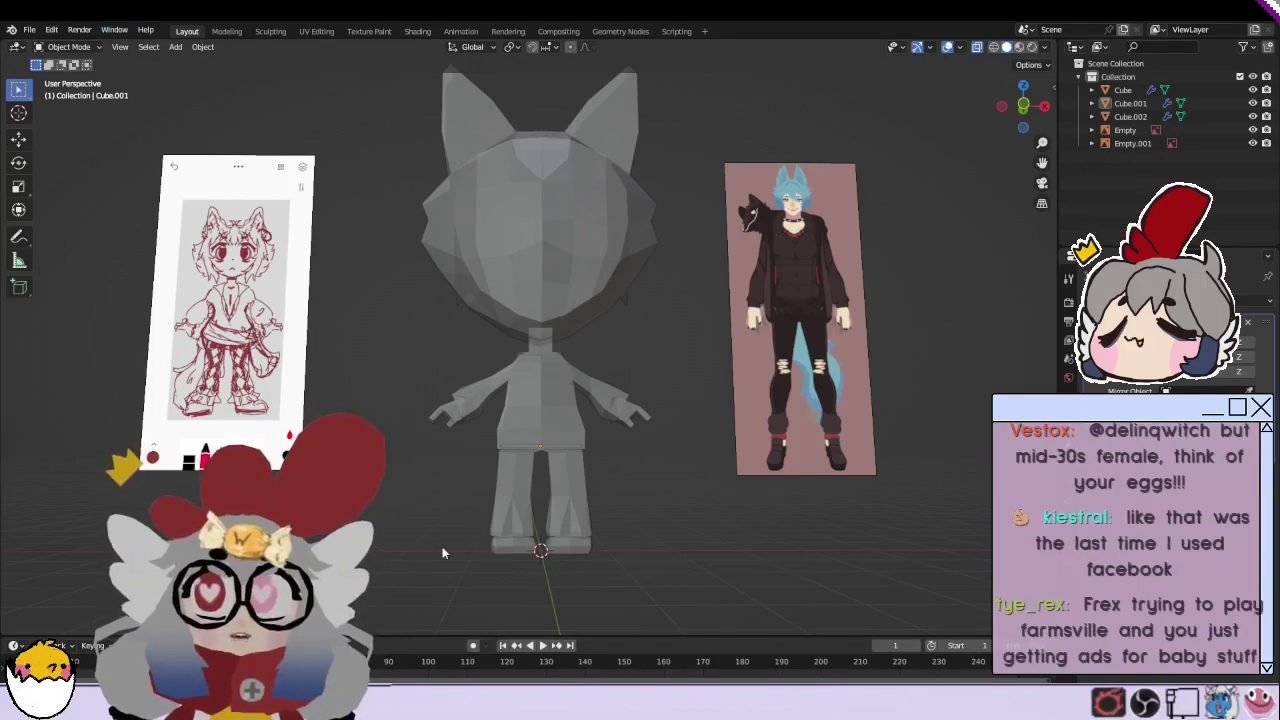
# Step: Add a new cube and shrink it to about 0.766 scale
pyautogui.click(175, 47)
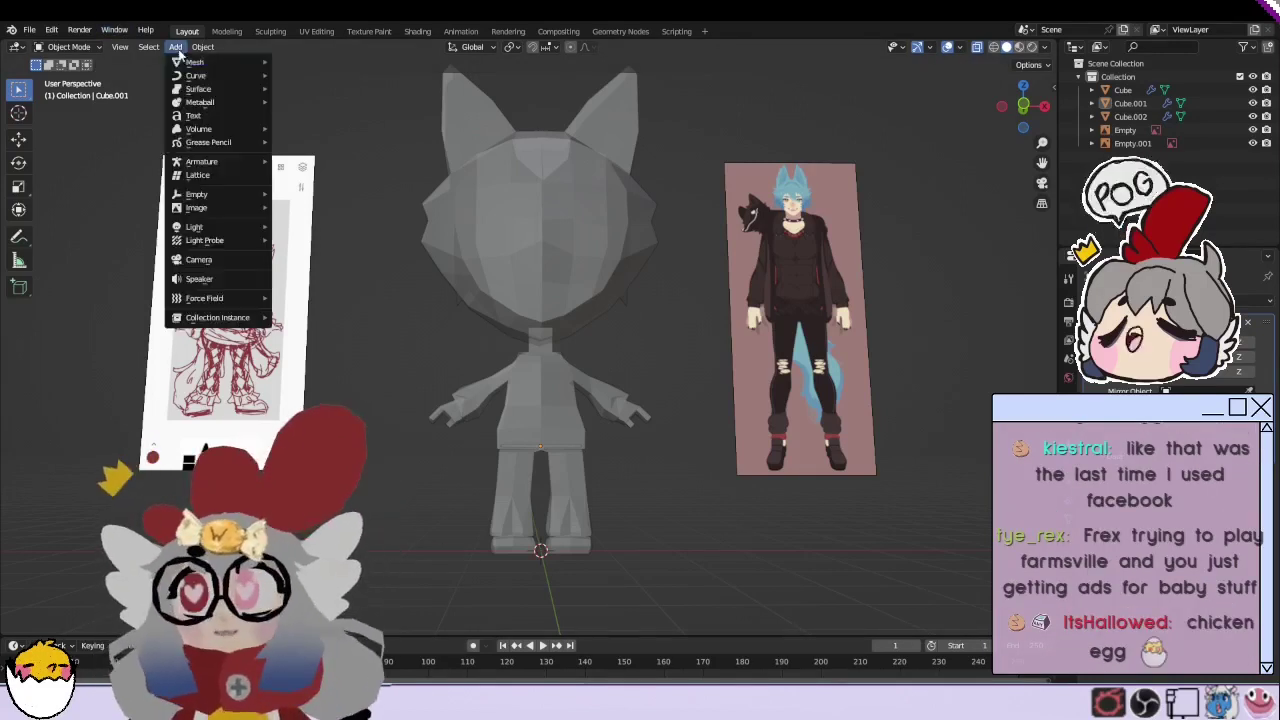
pyautogui.moveTo(195, 62)
pyautogui.click(310, 75)
pyautogui.press('s')
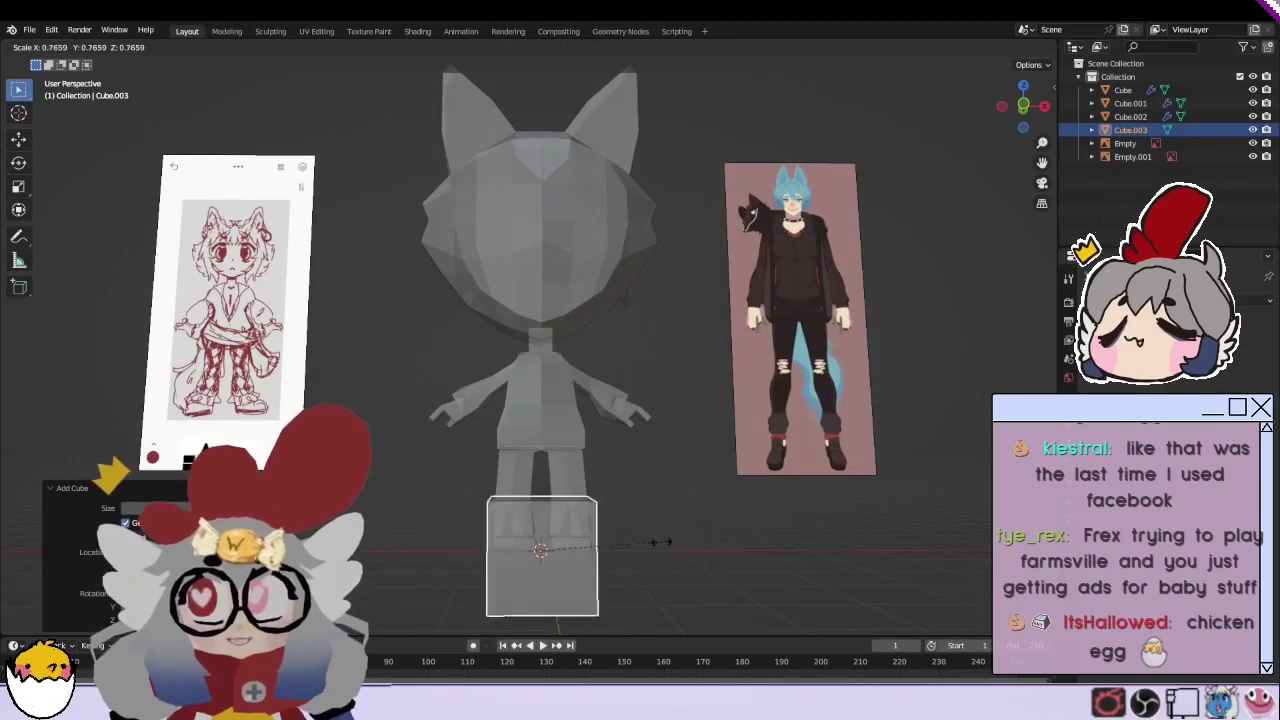
pyautogui.click(640, 515)
pyautogui.press('g')
pyautogui.click(600, 500)
# Step: Move the cube to the front of the hips and centre it in front orthographic view
pyautogui.moveTo(600, 500)
pyautogui.mouseDown(button='middle')
pyautogui.moveTo(538, 484)
pyautogui.moveTo(600, 457)
pyautogui.mouseUp(button='middle')
pyautogui.press('g')
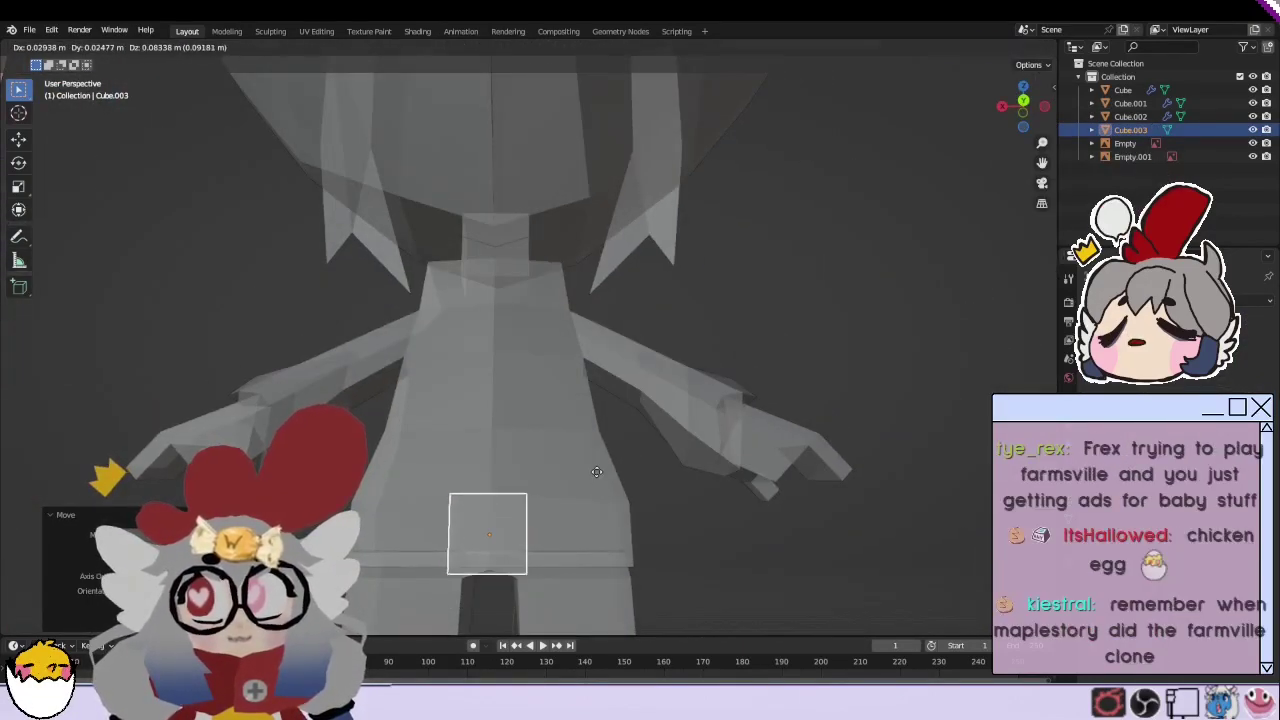
pyautogui.click(596, 472)
pyautogui.press('KP_1')
pyautogui.scroll(5, 1041, 185)
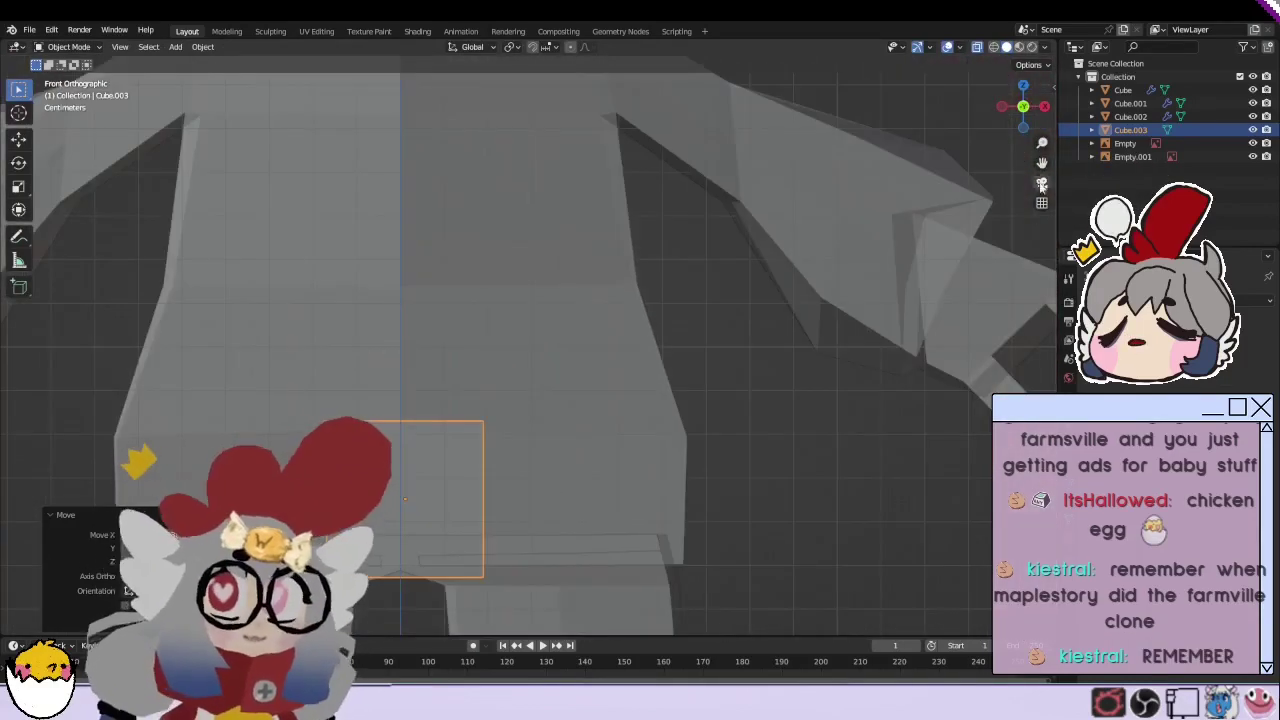
pyautogui.moveTo(1041, 162); pyautogui.dragTo(1150, 70)
# Step: In Edit Mode, loop-cut the hip box vertically through its centre
pyautogui.click(55, 48)
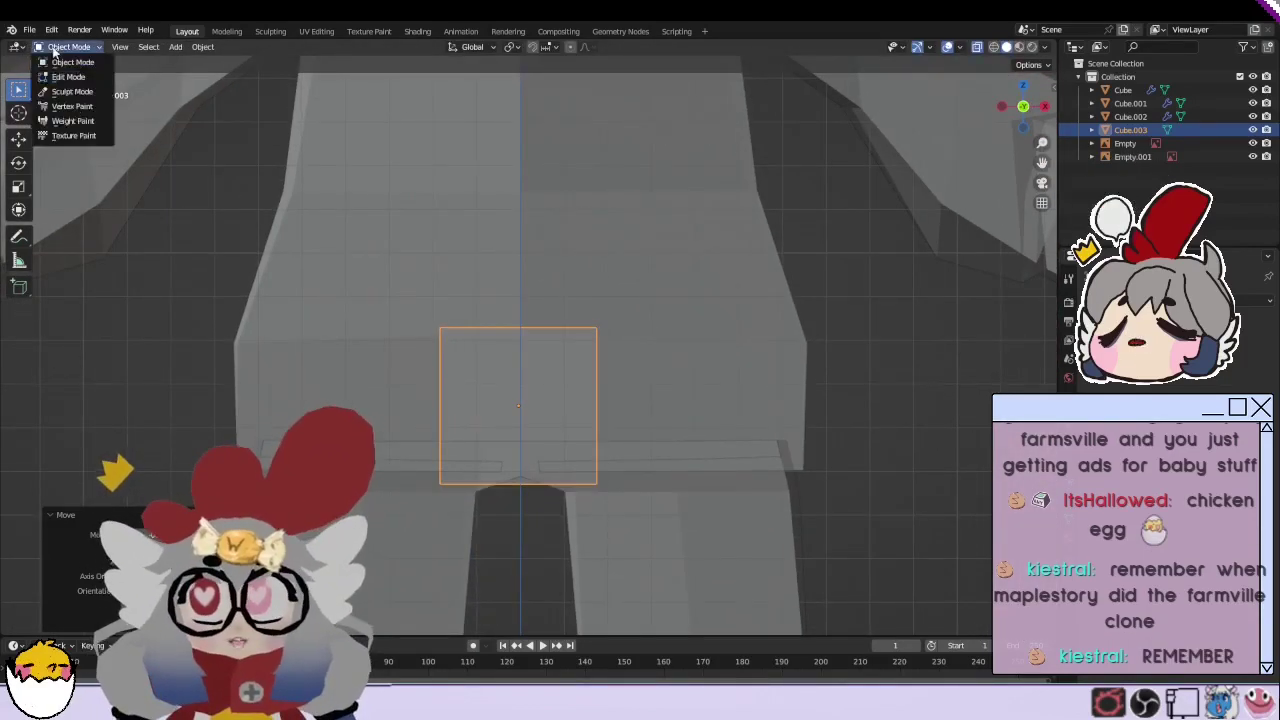
pyautogui.click(68, 77)
pyautogui.scroll(3, 614, 371)
pyautogui.scroll(-1, 560, 370)
pyautogui.hotkey('ctrl', 'r')
pyautogui.click(520, 370)
# Step: Raise the box's bottom edge slightly, then reselect all its geometry
pyautogui.press('a')
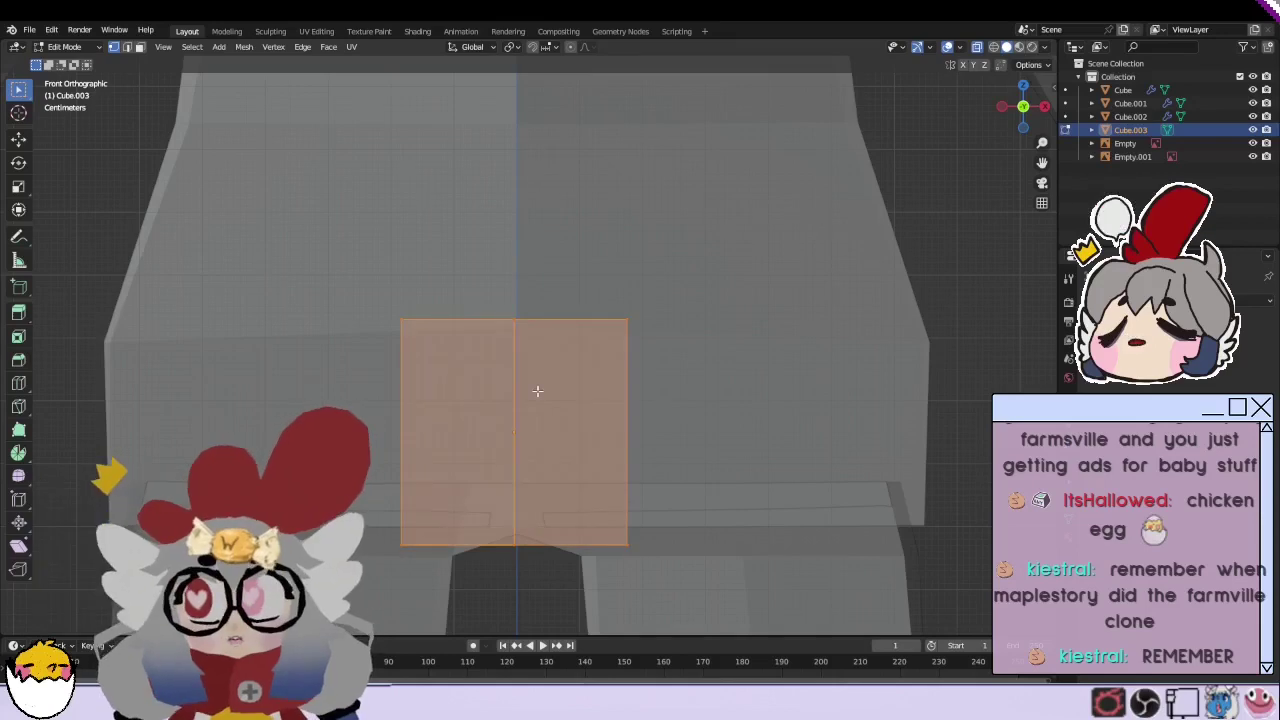
pyautogui.press('g')
pyautogui.press('Escape')
pyautogui.click(480, 571)
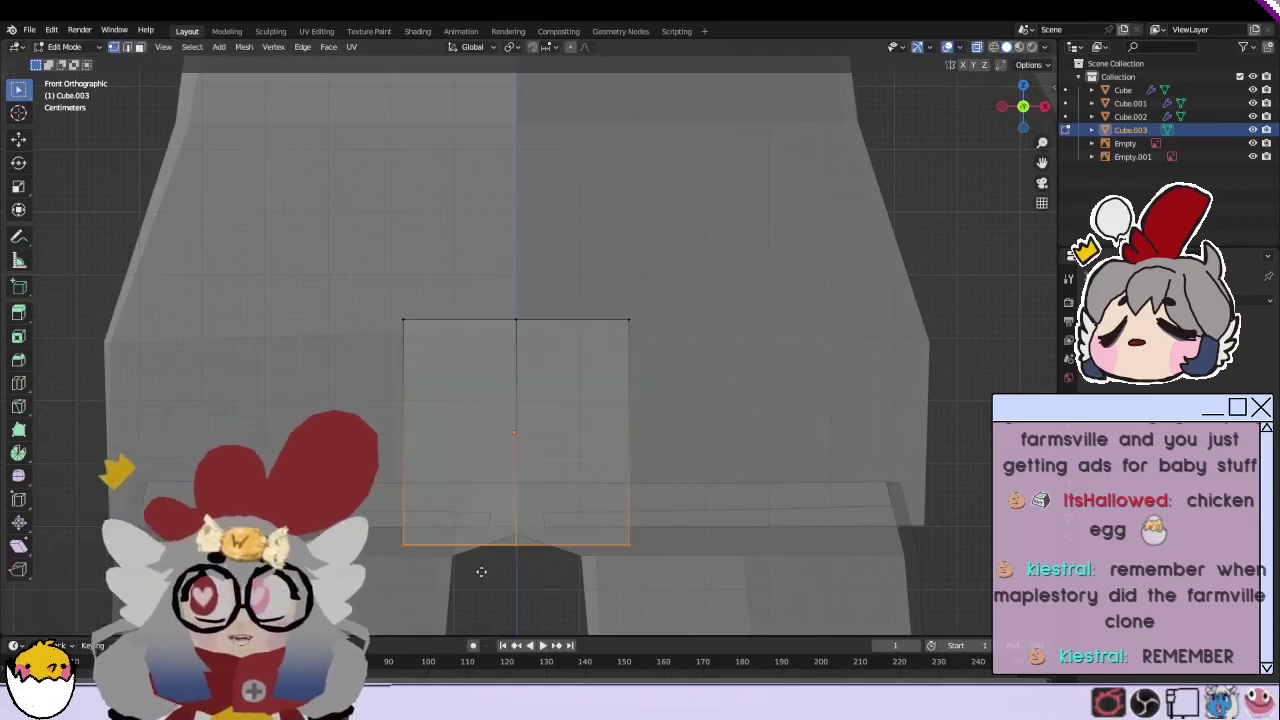
pyautogui.moveTo(480, 571); pyautogui.dragTo(481, 557)
pyautogui.click(481, 557)
pyautogui.press('a')
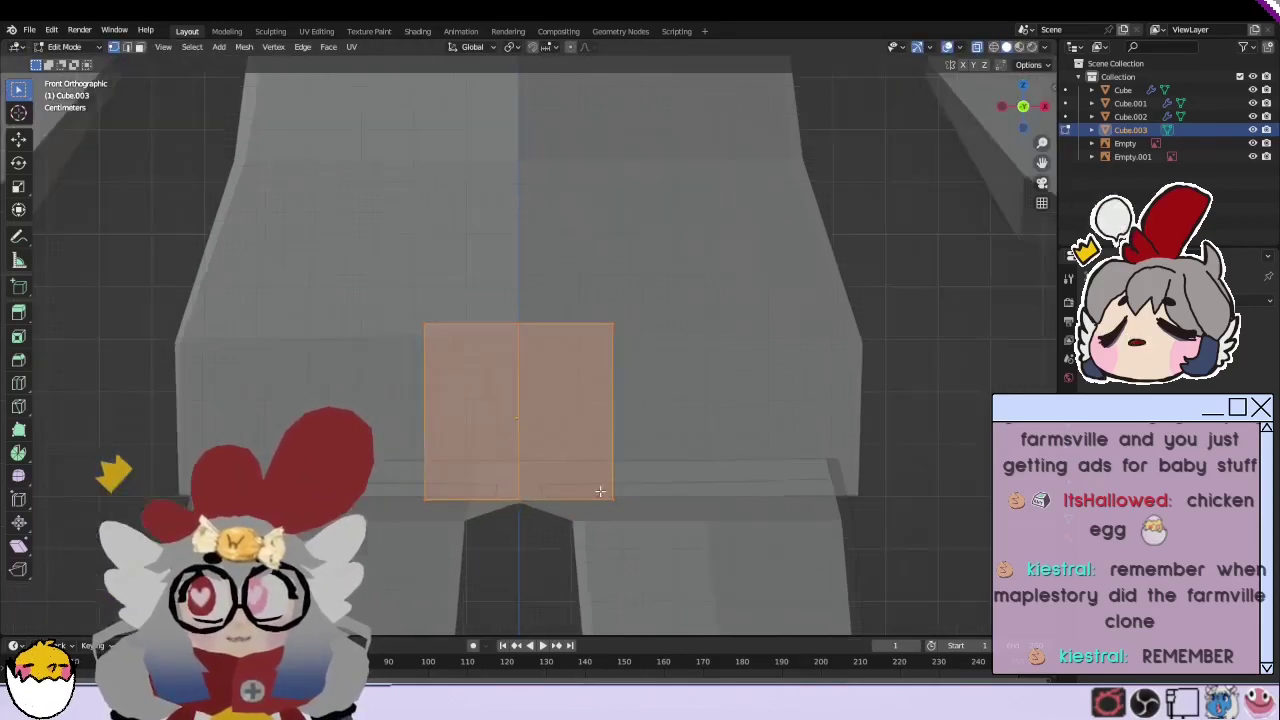
# Step: Thin the box front to back and shift it along the Y axis
pyautogui.moveTo(686, 277)
pyautogui.mouseDown(button='middle')
pyautogui.moveTo(606, 437)
pyautogui.moveTo(869, 373)
pyautogui.mouseUp(button='middle')
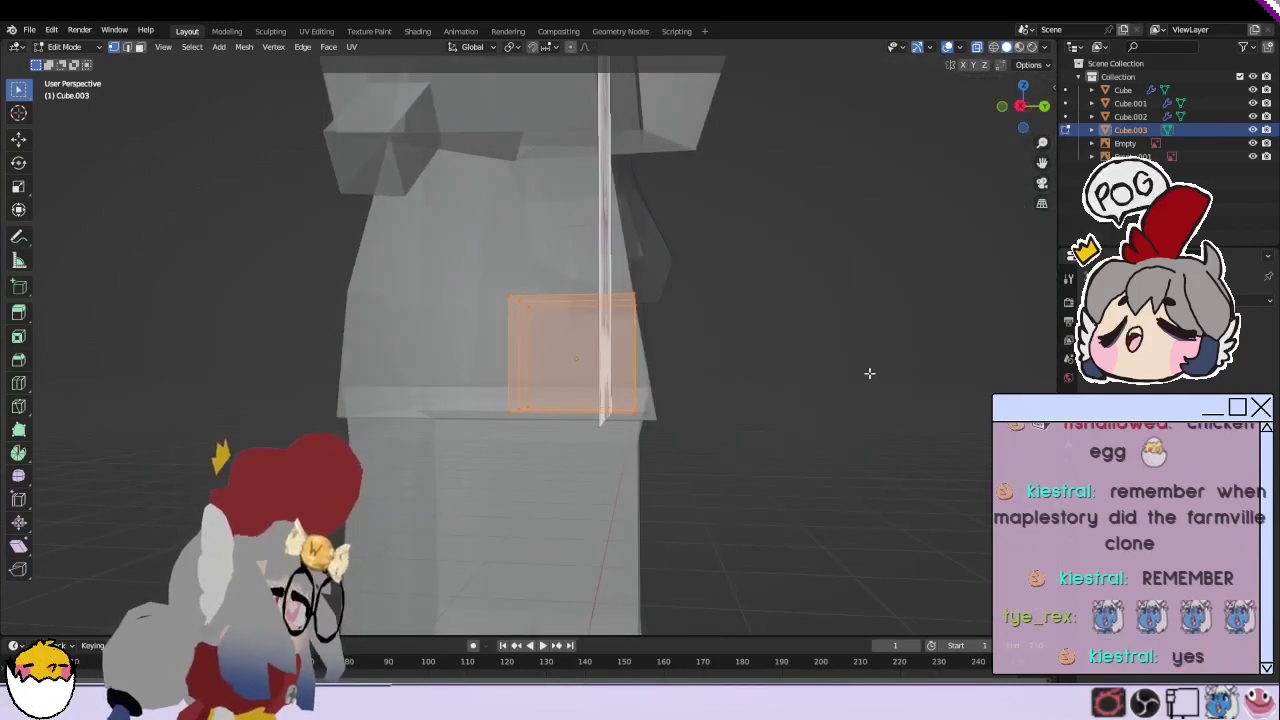
pyautogui.scroll(2, 790, 400)
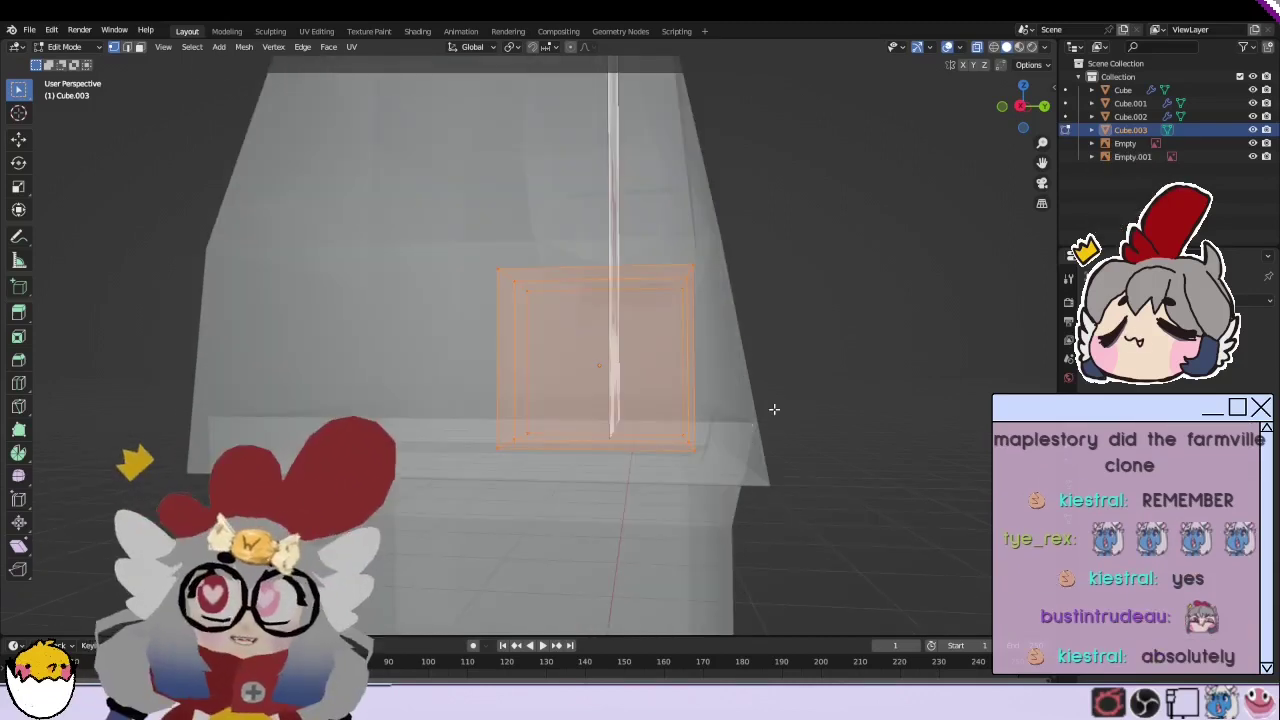
pyautogui.click(646, 403)
pyautogui.press('g')
pyautogui.press('y')
pyautogui.click(718, 409)
# Step: Delete the box's right half and return to Object Mode
pyautogui.moveTo(860, 434)
pyautogui.mouseDown(button='middle')
pyautogui.moveTo(600, 420)
pyautogui.moveTo(591, 463)
pyautogui.mouseUp(button='middle')
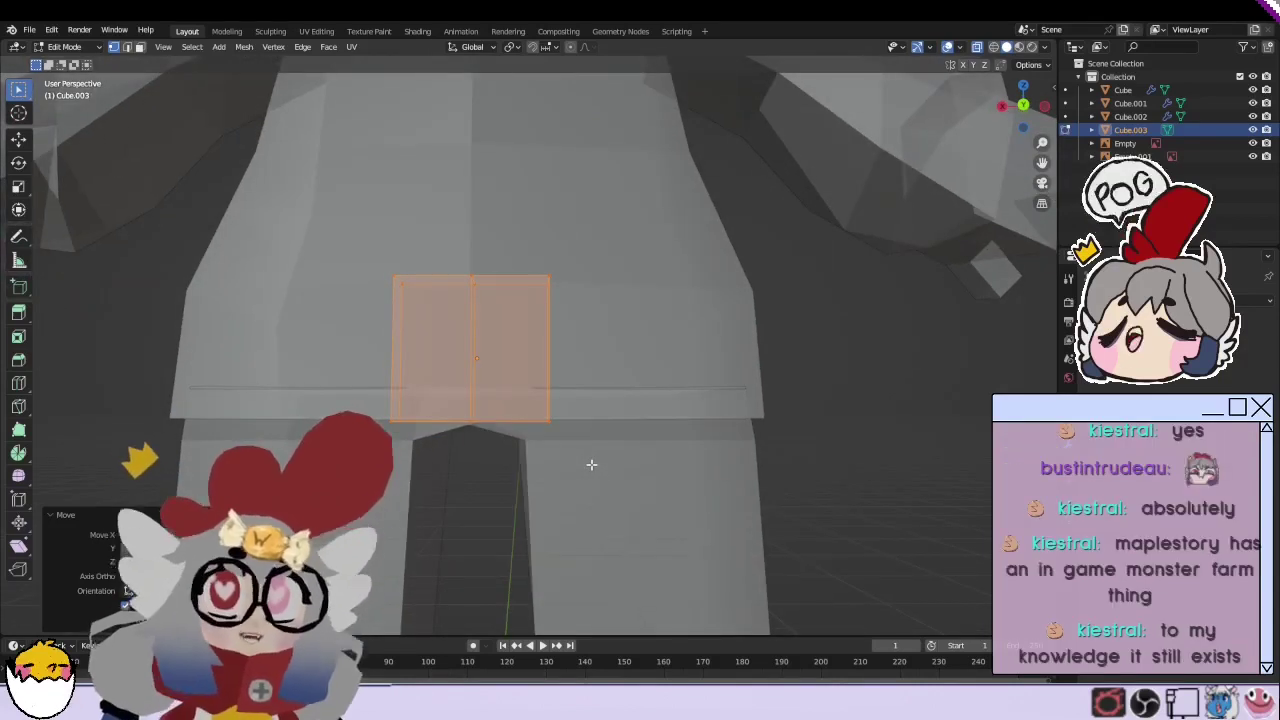
pyautogui.click(517, 479)
pyautogui.hotkey('ctrl', 'z')
pyautogui.press('a')
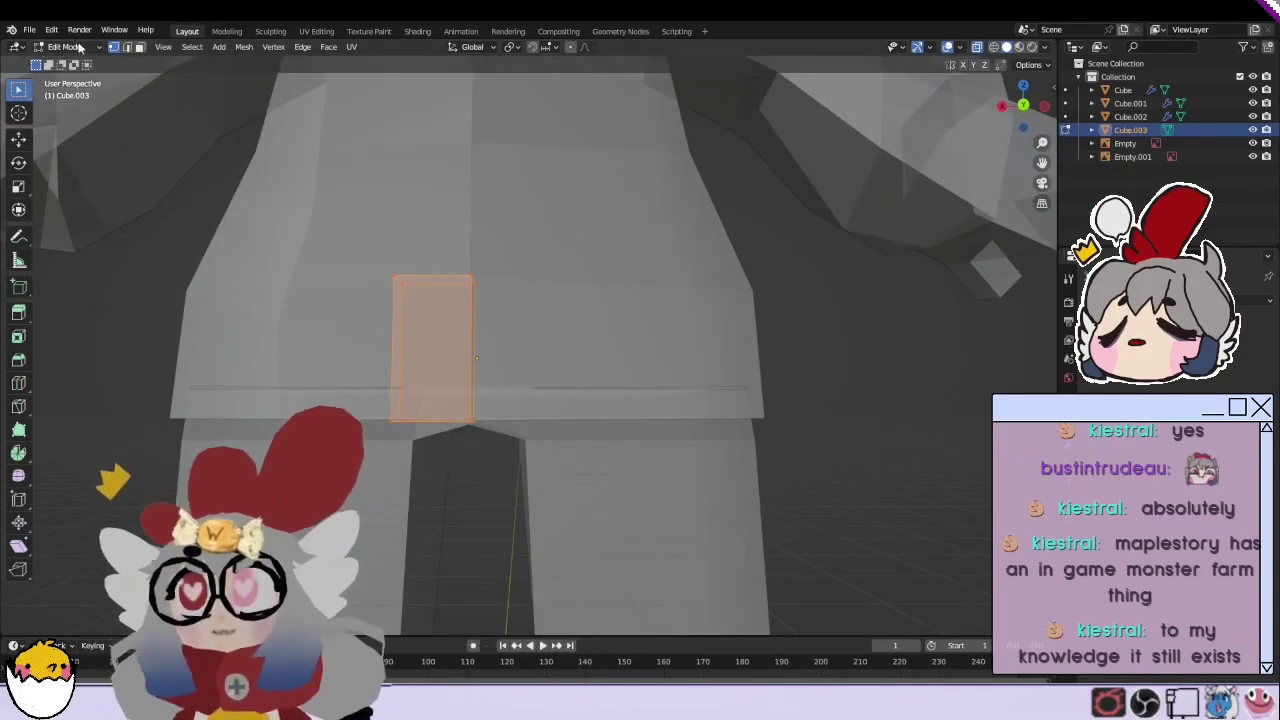
pyautogui.press('Tab')
pyautogui.click(202, 47)
# Step: Apply the box's transforms, add a Mirror modifier, and switch back to Edit Mode
pyautogui.click(1100, 300)
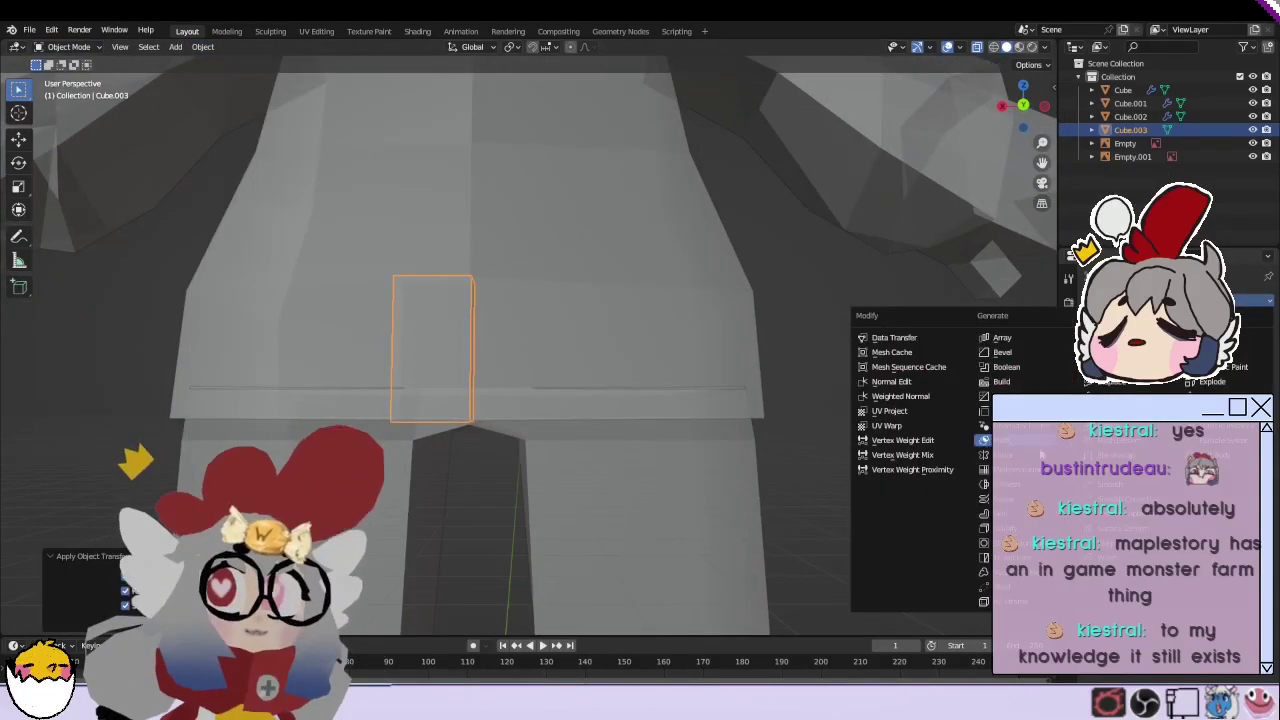
pyautogui.click(985, 448)
pyautogui.click(68, 47)
pyautogui.click(70, 78)
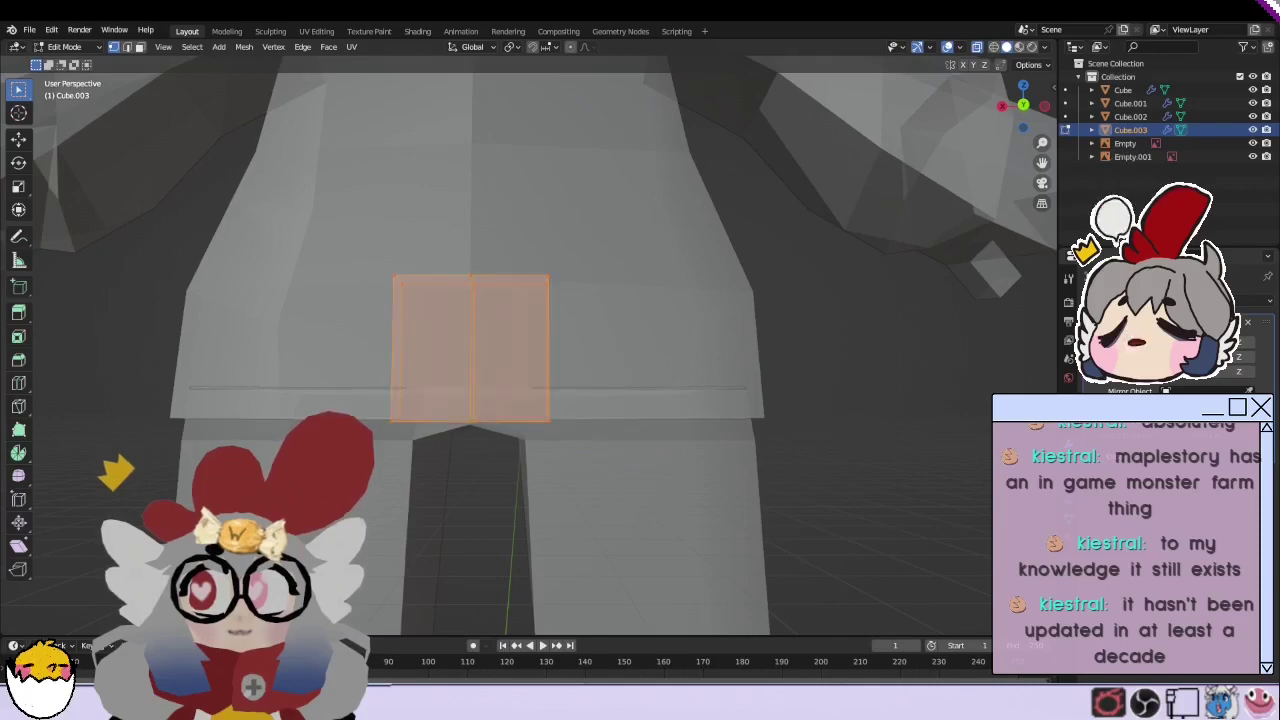
# Step: Check the mirrored box from the right side, front and slightly above
pyautogui.scroll(2, 470, 350)
pyautogui.moveTo(470, 430); pyautogui.dragTo(731, 452, button='middle')
pyautogui.press('KP_3')
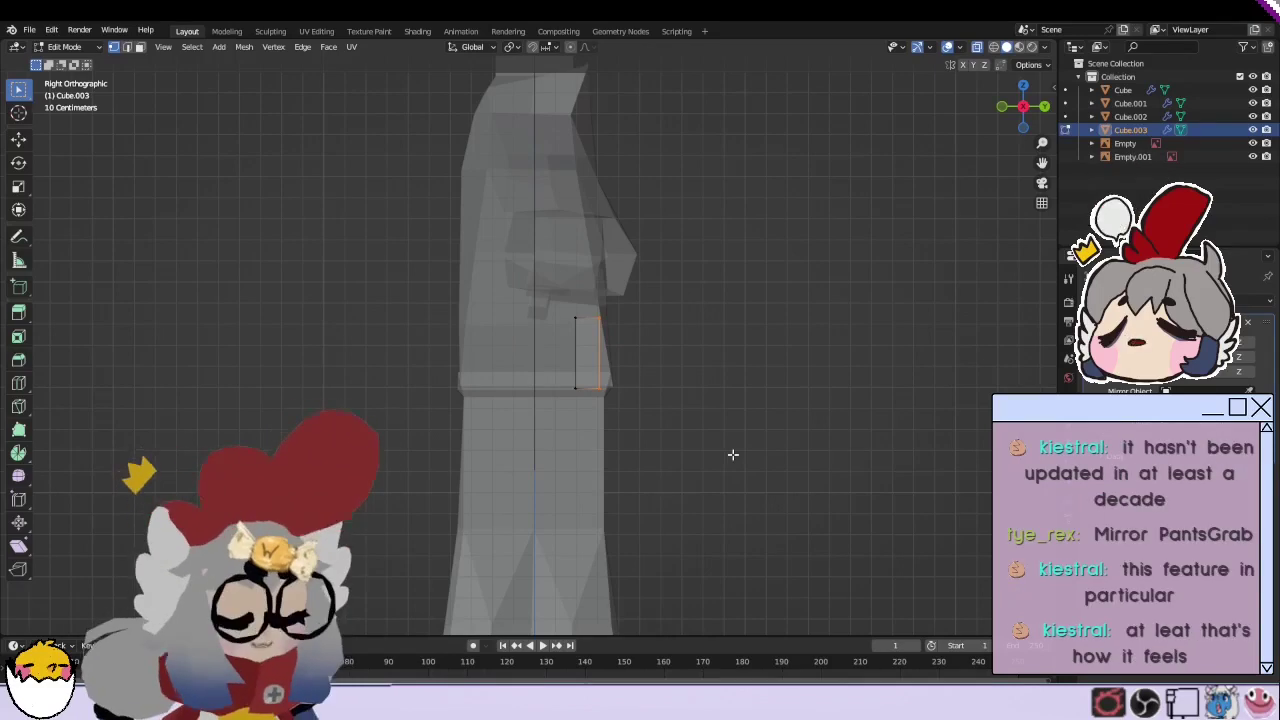
pyautogui.press('KP_1')
pyautogui.press('KP_8')
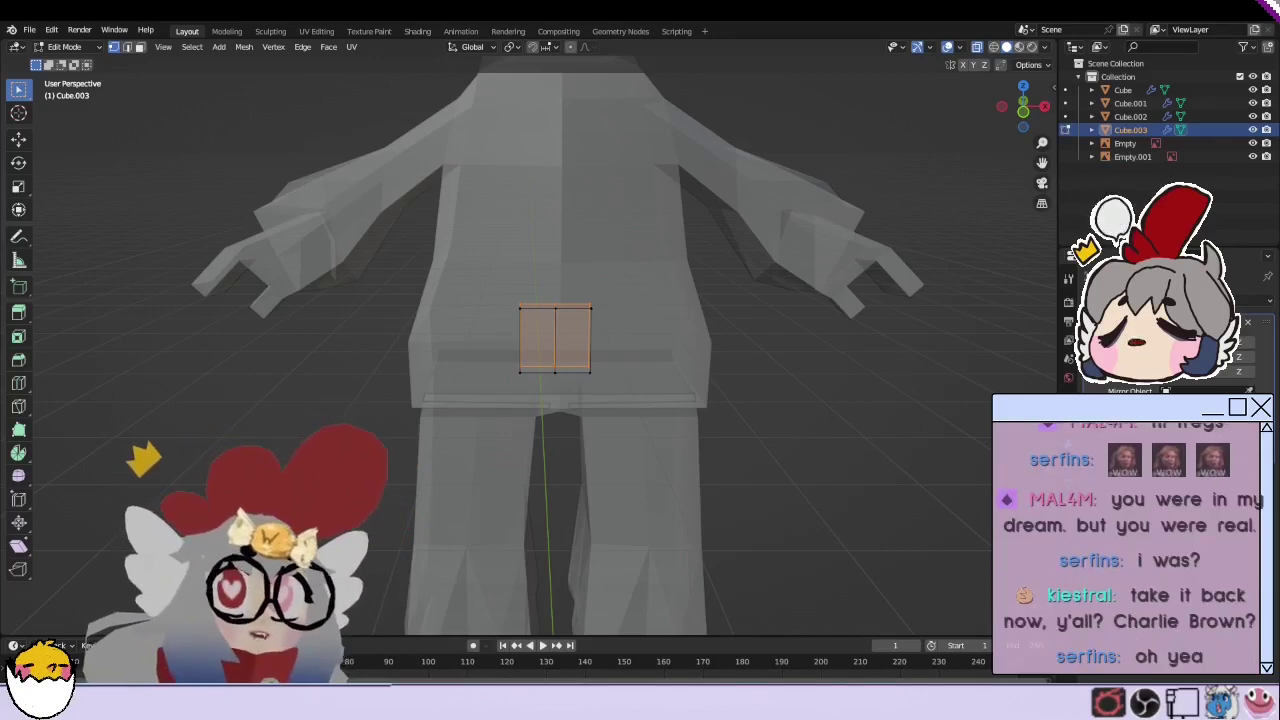
# Step: Scale and reposition the selected back part of the hip box
pyautogui.moveTo(430, 250); pyautogui.dragTo(537, 250, button='middle')
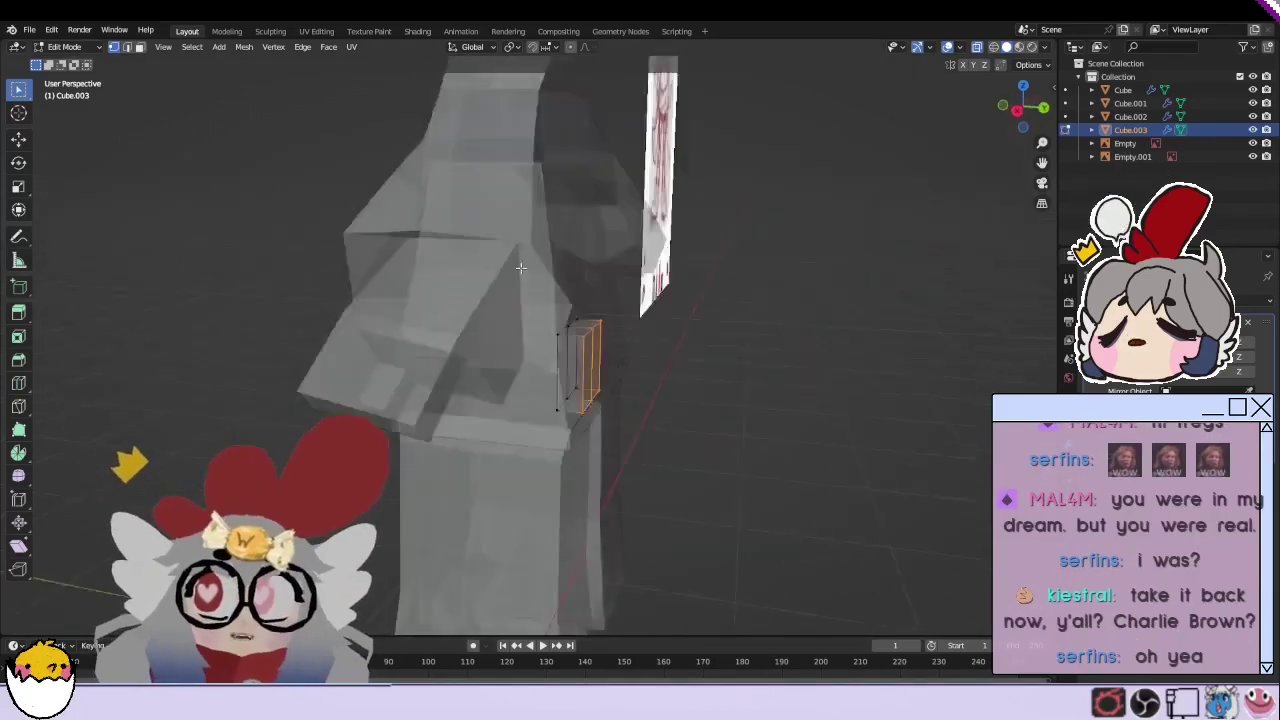
pyautogui.press('s')
pyautogui.click(712, 352)
pyautogui.press('g')
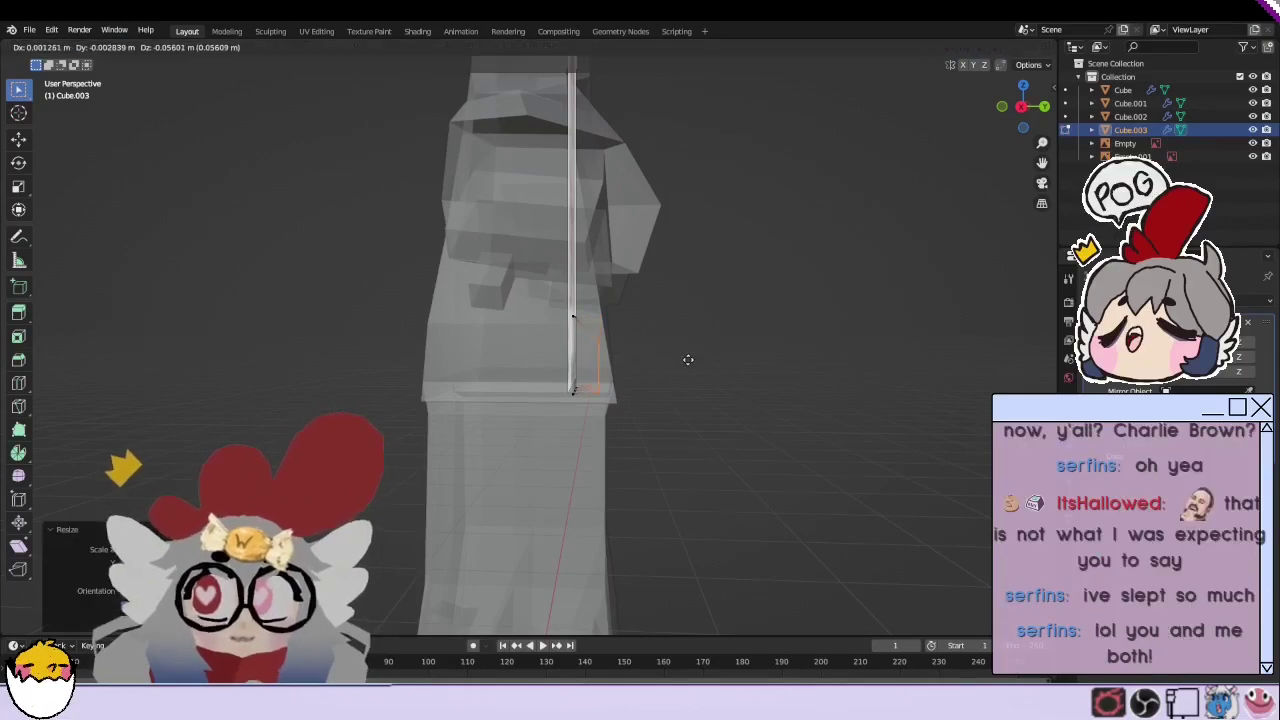
pyautogui.click(689, 356)
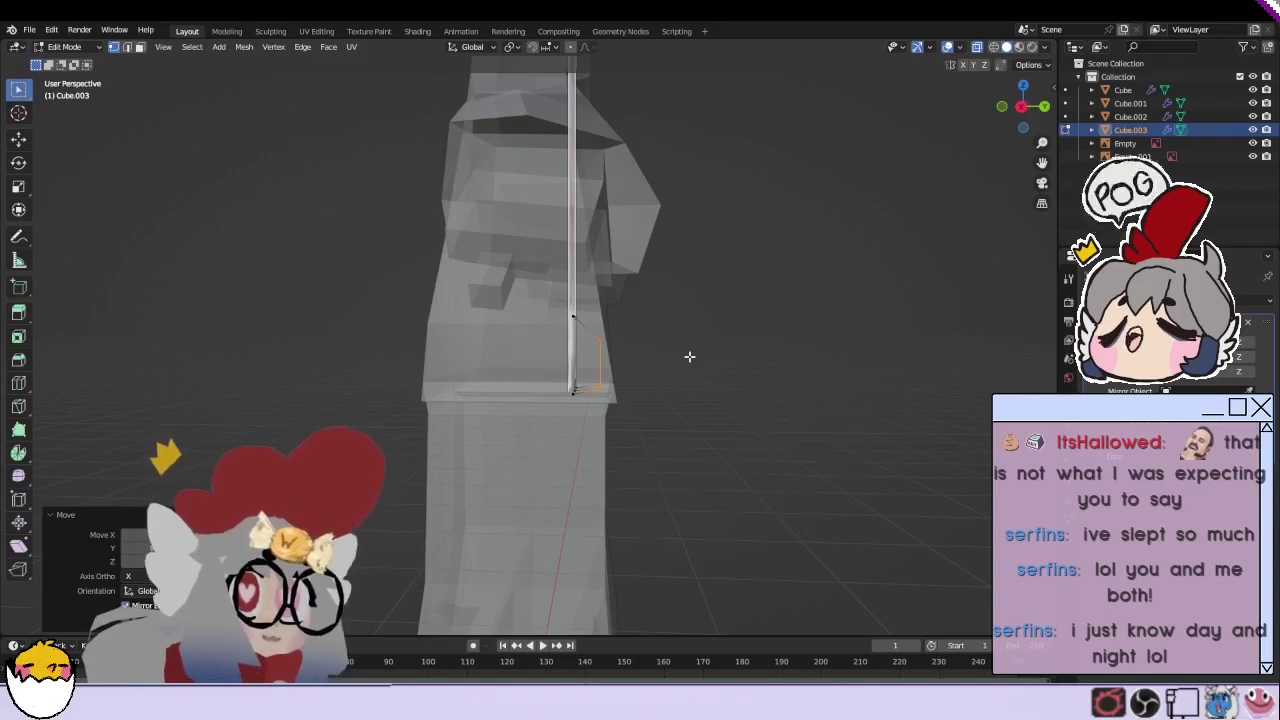
# Step: Extrude the first two tail sections from the back and enlarge the tail's end
pyautogui.press('e')
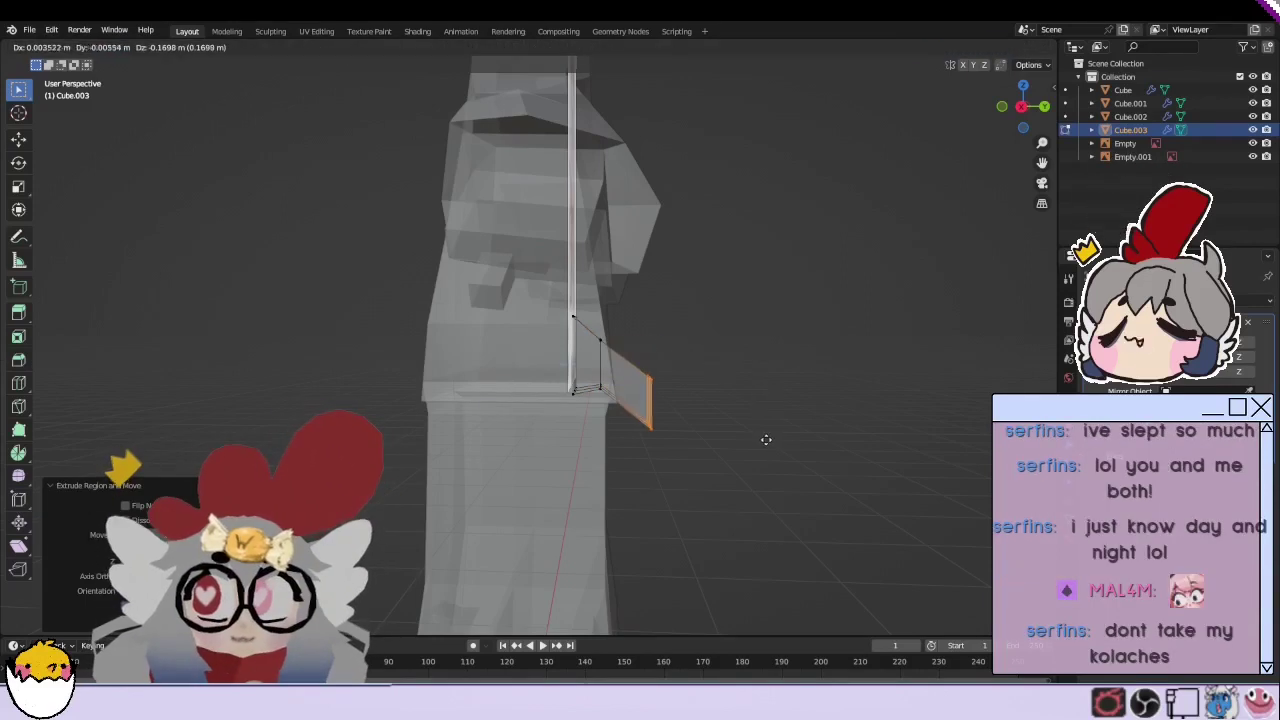
pyautogui.click(813, 505)
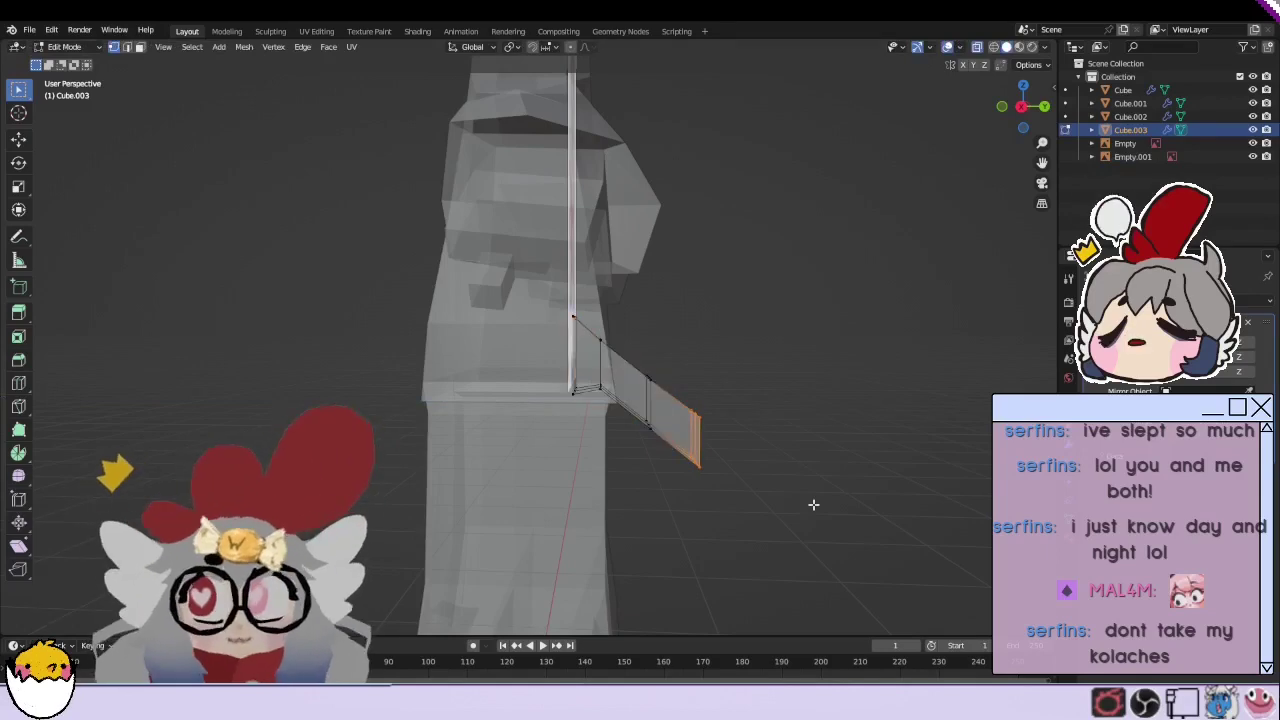
pyautogui.press('e')
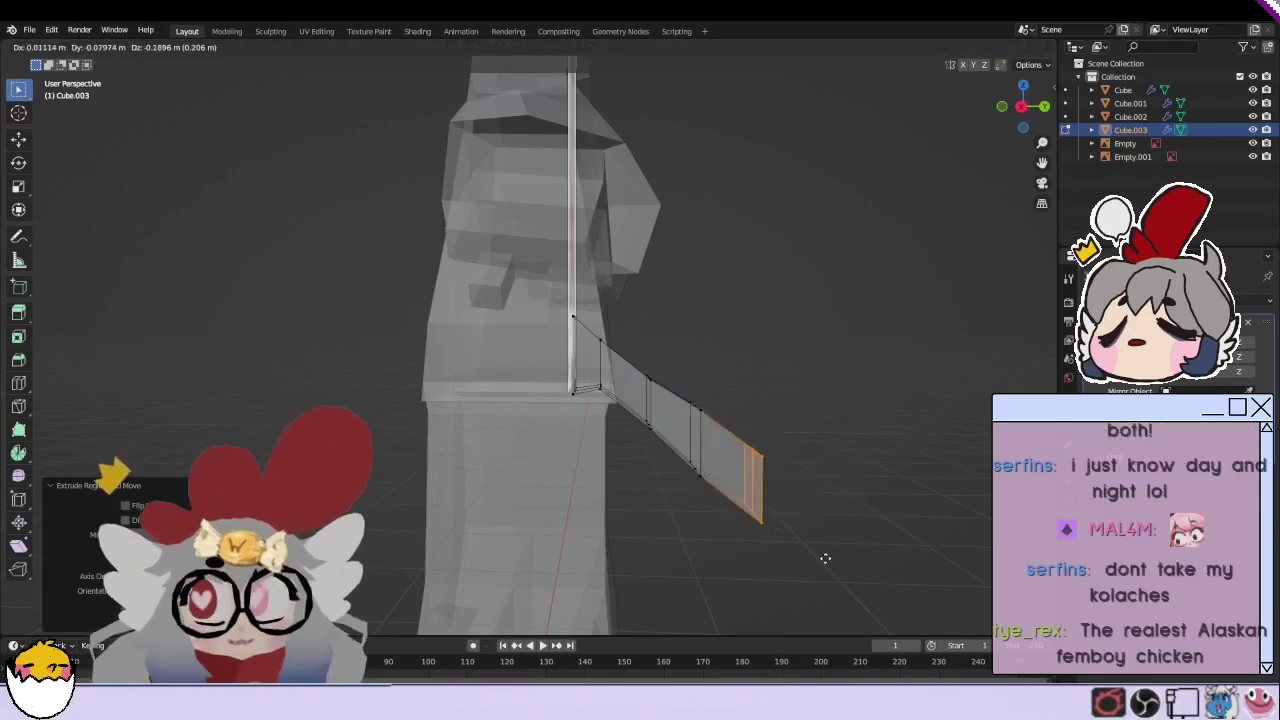
pyautogui.click(825, 558)
pyautogui.press('s')
pyautogui.click(823, 550)
# Step: Extrude the tail further and rescale a ring of vertices along it
pyautogui.moveTo(823, 543)
pyautogui.mouseDown(button='middle')
pyautogui.moveTo(871, 507)
pyautogui.moveTo(1043, 512)
pyautogui.mouseUp(button='middle')
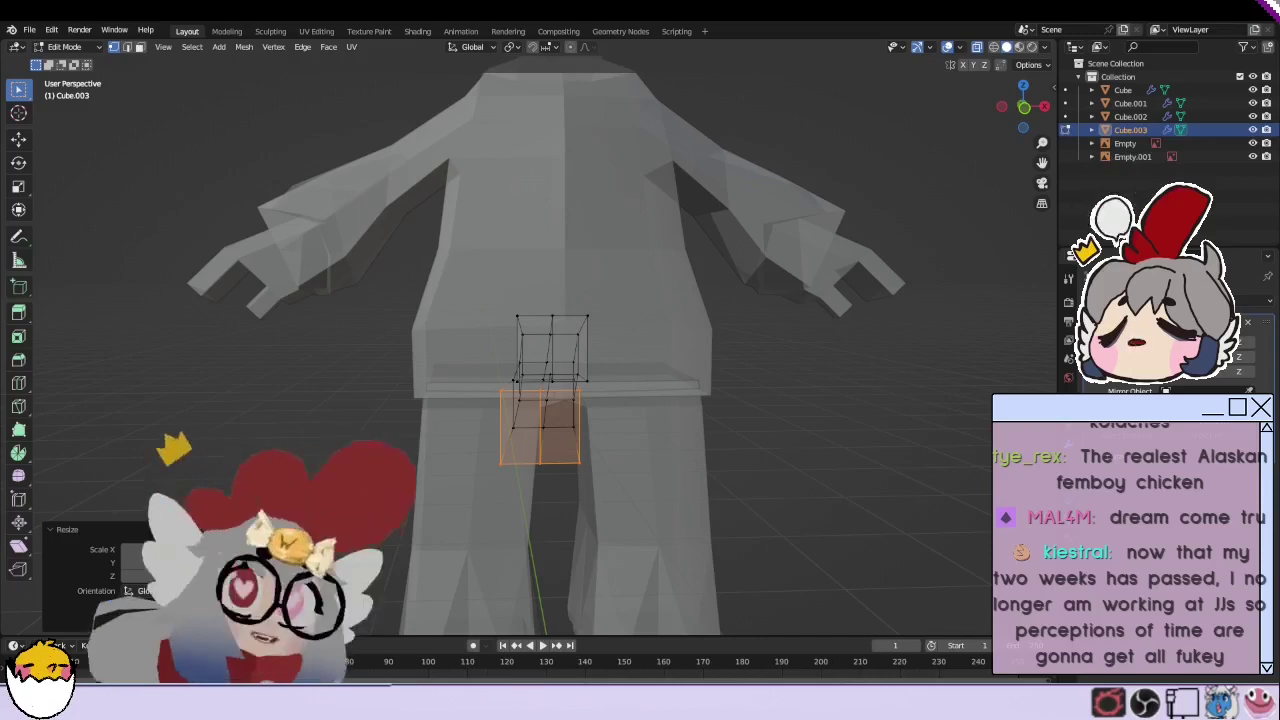
pyautogui.moveTo(560, 370); pyautogui.dragTo(714, 360, button='middle')
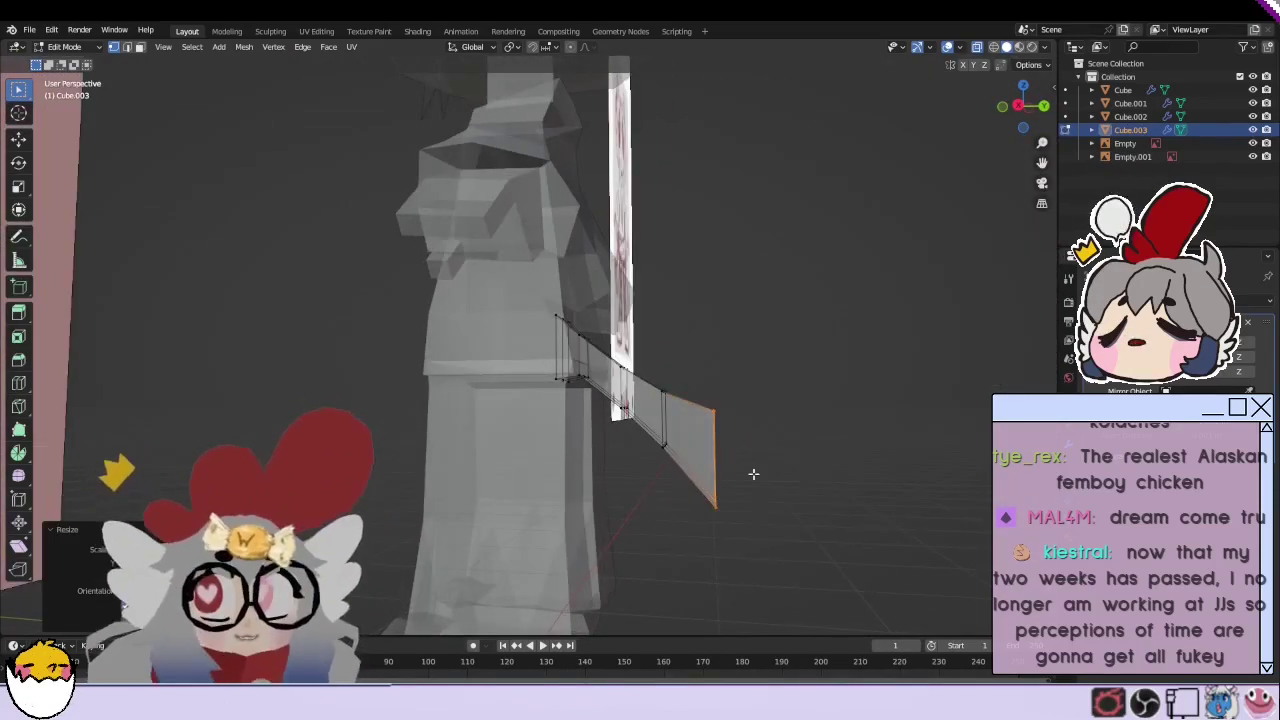
pyautogui.press('e')
pyautogui.click(837, 494)
pyautogui.moveTo(837, 494)
pyautogui.mouseDown(button='middle')
pyautogui.moveTo(823, 526)
pyautogui.moveTo(857, 509)
pyautogui.moveTo(826, 503)
pyautogui.moveTo(880, 474)
pyautogui.moveTo(757, 558)
pyautogui.mouseUp(button='middle')
pyautogui.moveTo(490, 500); pyautogui.dragTo(491, 500)
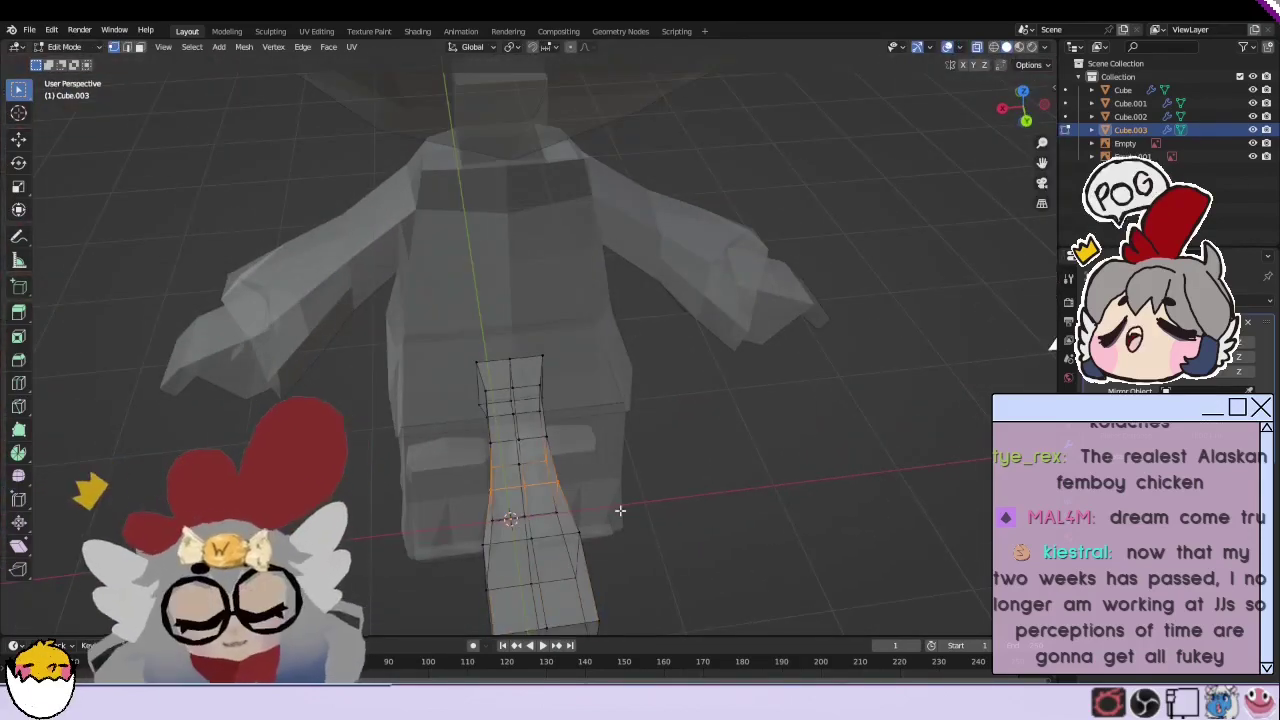
pyautogui.moveTo(554, 520)
pyautogui.mouseDown(button='middle')
pyautogui.moveTo(766, 425)
pyautogui.moveTo(683, 450)
pyautogui.moveTo(640, 497)
pyautogui.mouseUp(button='middle')
pyautogui.press('s')
pyautogui.click(808, 415)
# Step: Move selected tail vertices to reshape the tail's bend
pyautogui.press('g')
pyautogui.click(611, 429)
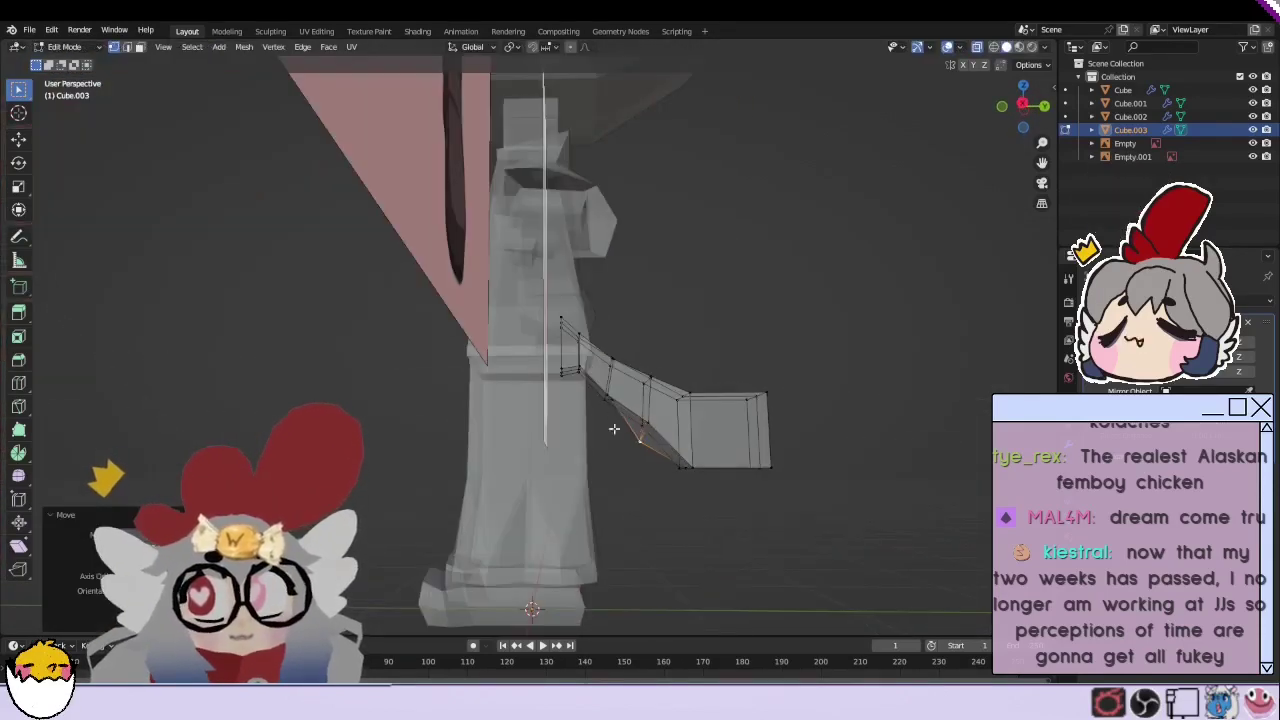
pyautogui.moveTo(611, 429)
pyautogui.mouseDown(button='middle')
pyautogui.moveTo(611, 408)
pyautogui.moveTo(677, 529)
pyautogui.moveTo(617, 491)
pyautogui.moveTo(578, 420)
pyautogui.moveTo(621, 546)
pyautogui.moveTo(640, 534)
pyautogui.moveTo(700, 580)
pyautogui.moveTo(657, 531)
pyautogui.mouseUp(button='middle')
pyautogui.click(687, 465)
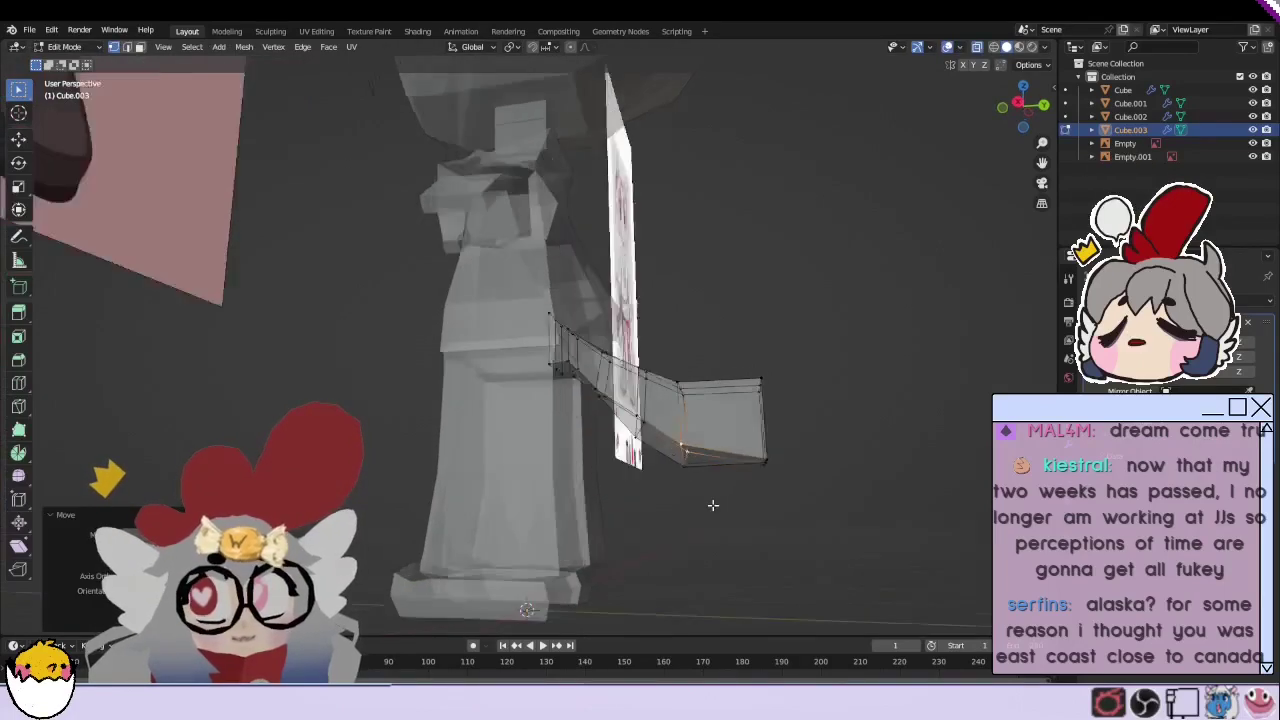
pyautogui.moveTo(687, 465); pyautogui.dragTo(566, 527, button='middle')
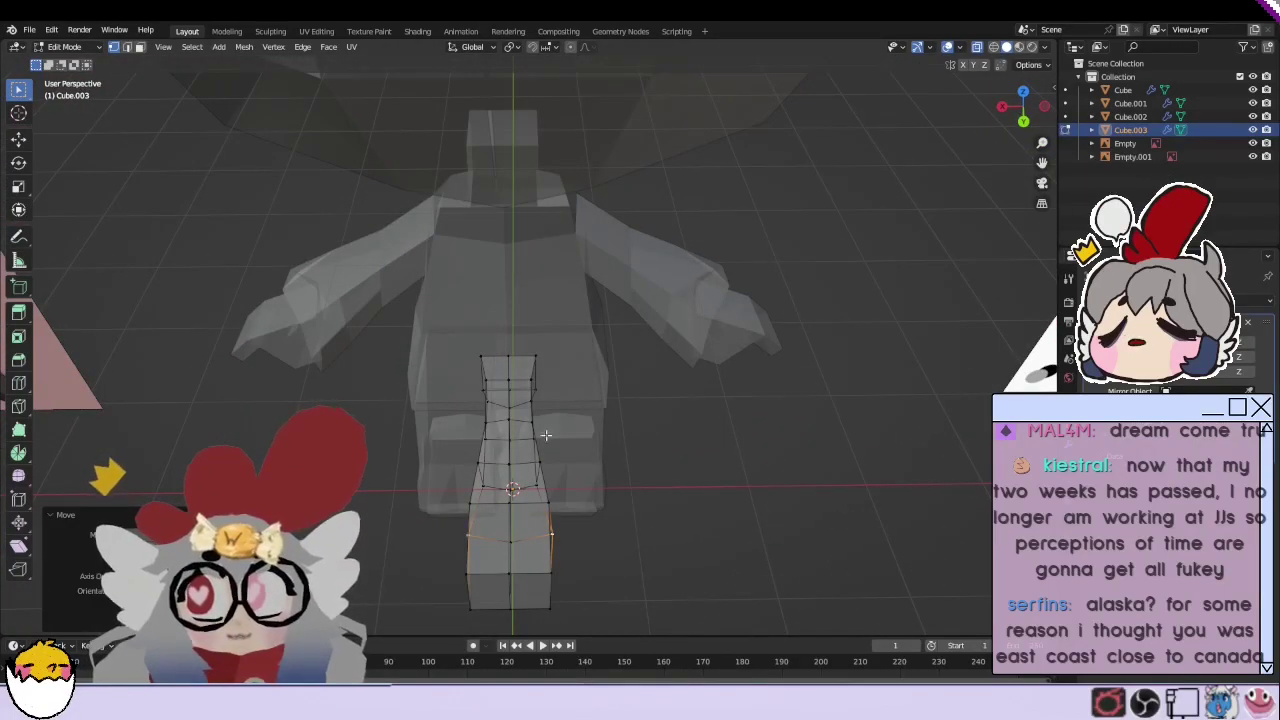
pyautogui.moveTo(546, 435)
pyautogui.mouseDown(button='middle')
pyautogui.moveTo(560, 470)
pyautogui.moveTo(598, 456)
pyautogui.mouseUp(button='middle')
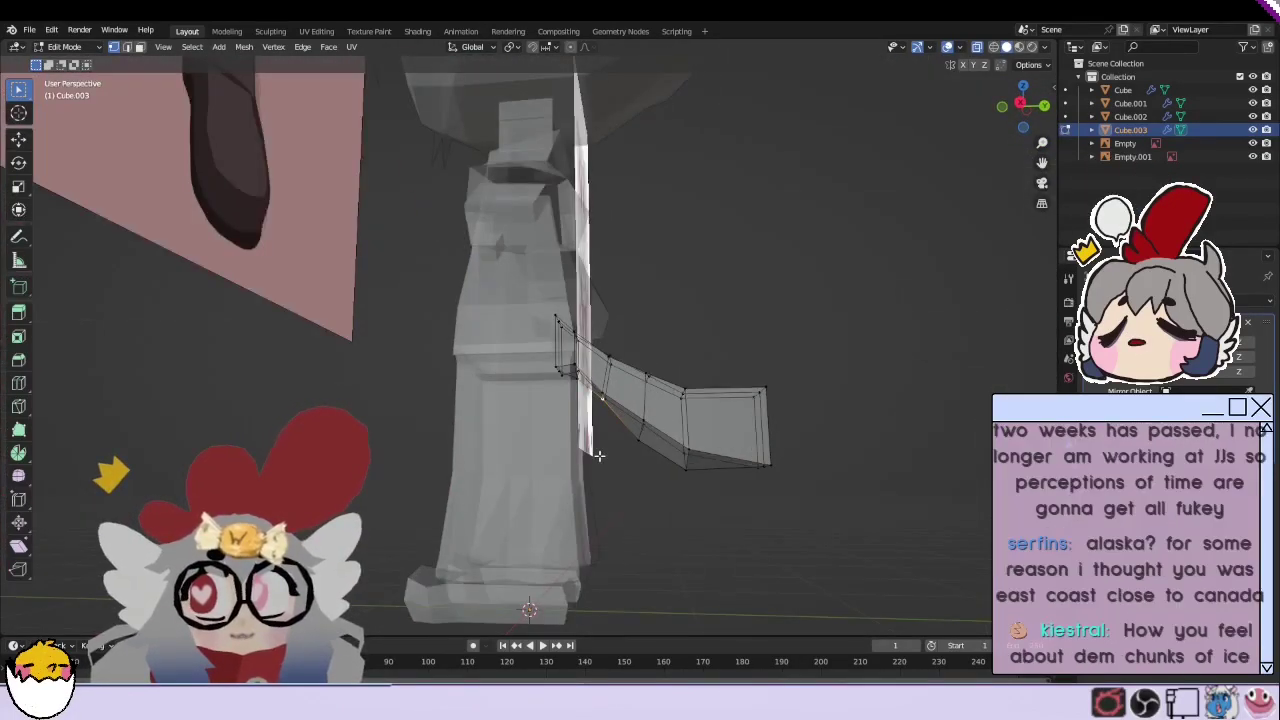
pyautogui.press('g')
pyautogui.click(645, 466)
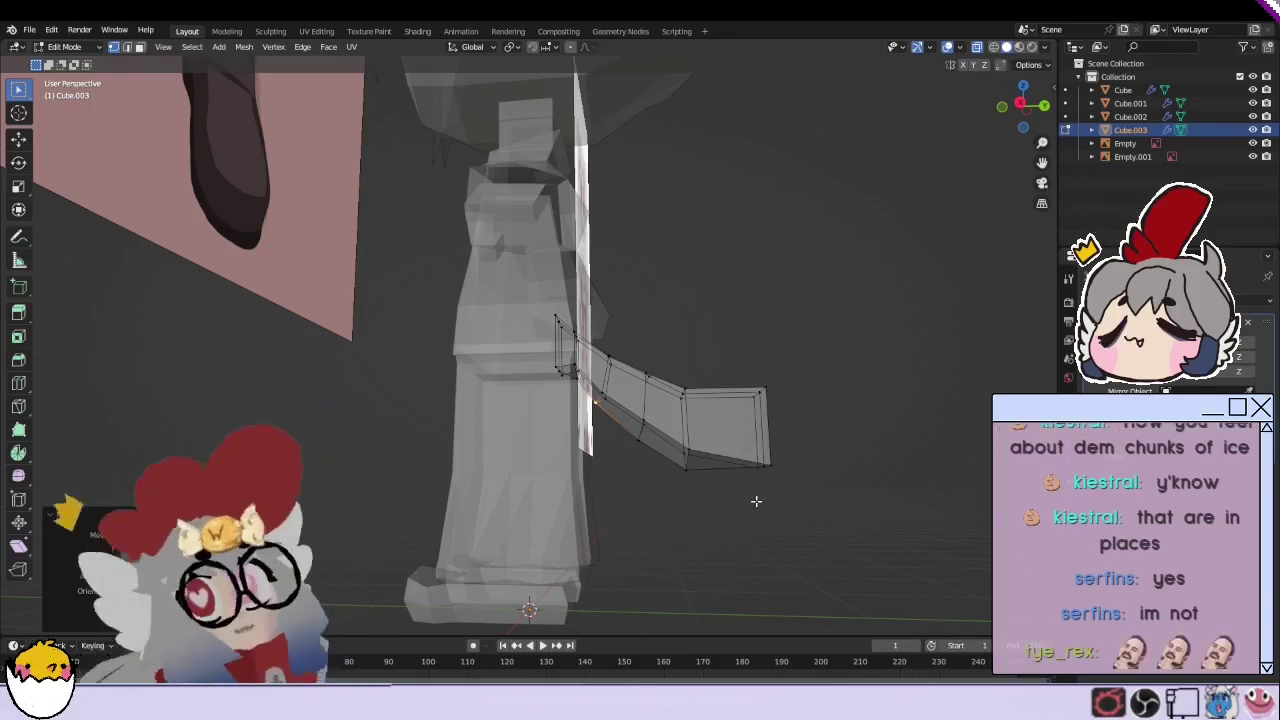
pyautogui.moveTo(751, 512); pyautogui.dragTo(671, 473, button='middle')
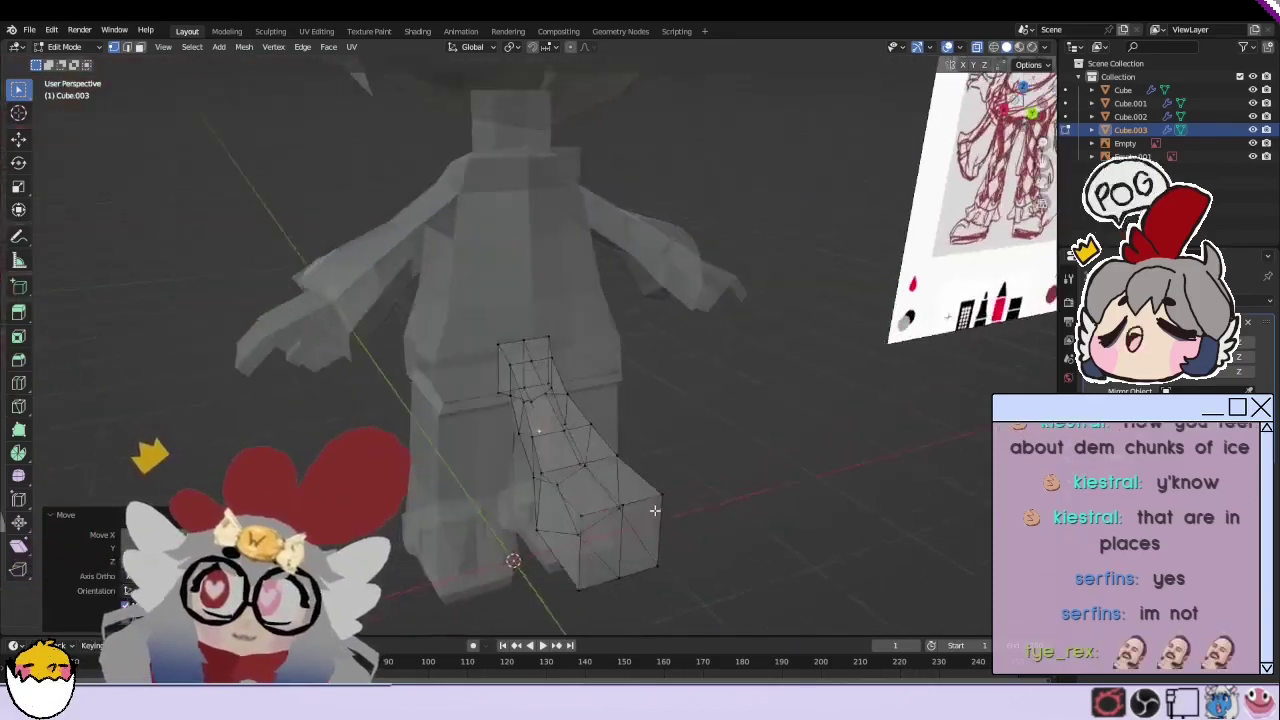
pyautogui.scroll(-3, 671, 466)
# Step: Add a loop cut along the tail, move its end face, and extrude a longer section
pyautogui.hotkey('ctrl', 'r')
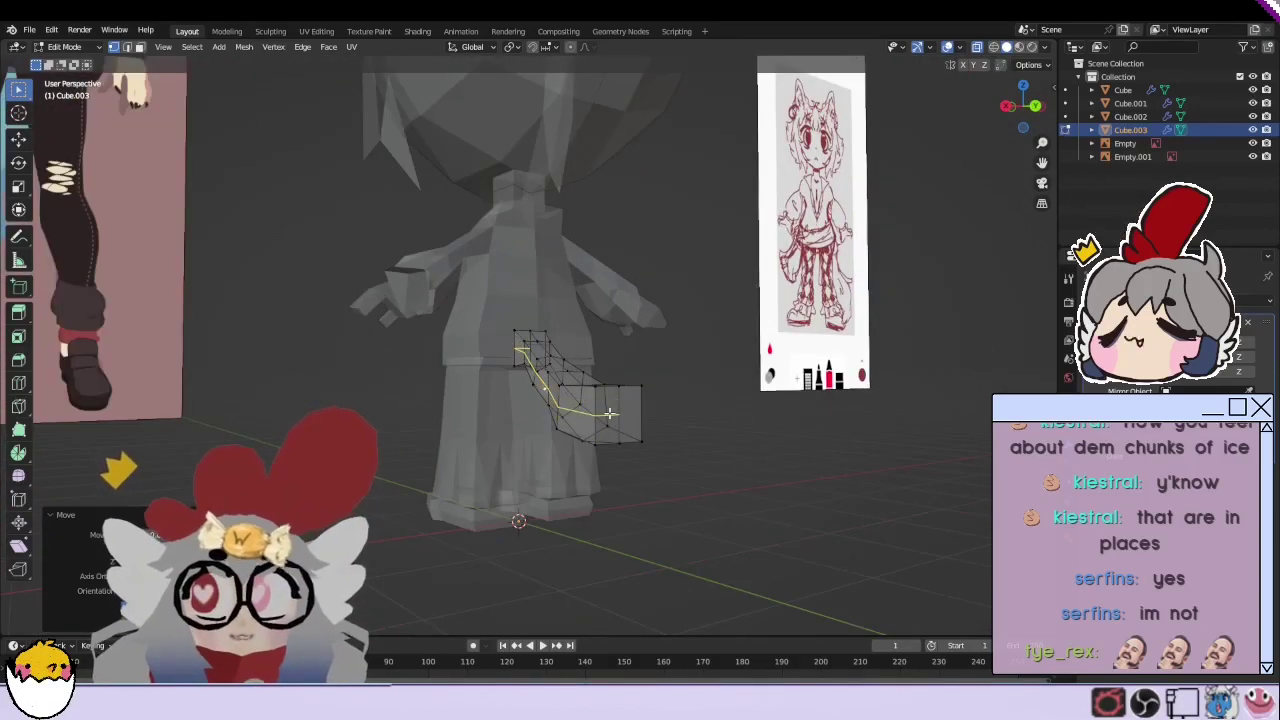
pyautogui.moveTo(609, 413)
pyautogui.mouseDown(button='middle')
pyautogui.moveTo(709, 421)
pyautogui.moveTo(718, 394)
pyautogui.mouseUp(button='middle')
pyautogui.click(690, 405)
pyautogui.press('g')
pyautogui.click(700, 414)
pyautogui.press('e')
pyautogui.scroll(3, 740, 430)
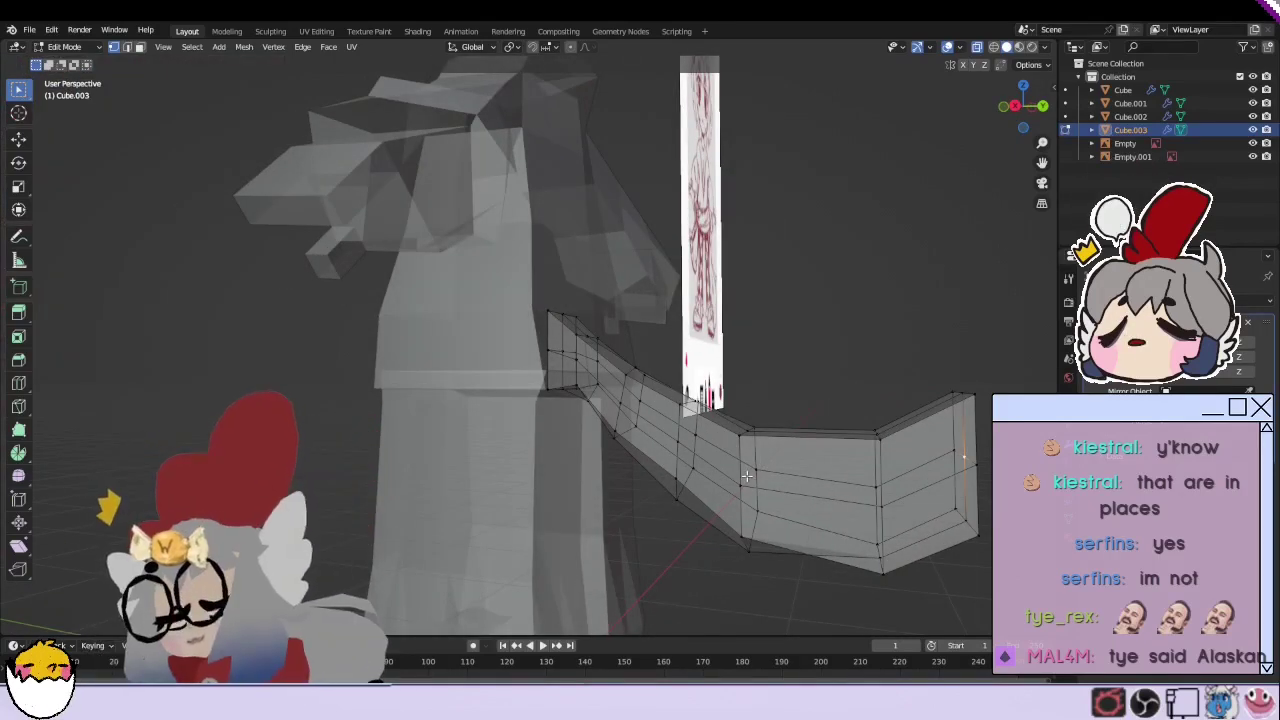
# Step: Move the tail's end face and lower its base face ring in front view
pyautogui.scroll(-3, 746, 476)
pyautogui.press('g')
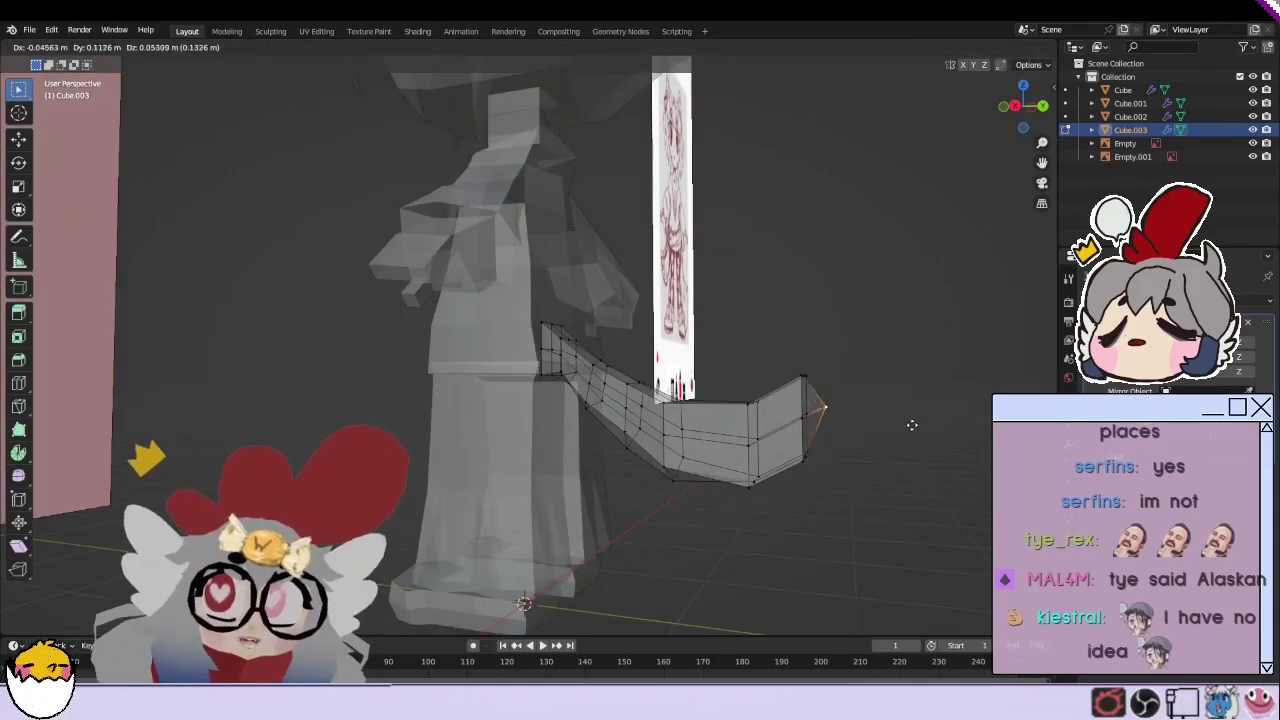
pyautogui.click(911, 425)
pyautogui.press('KP_1')
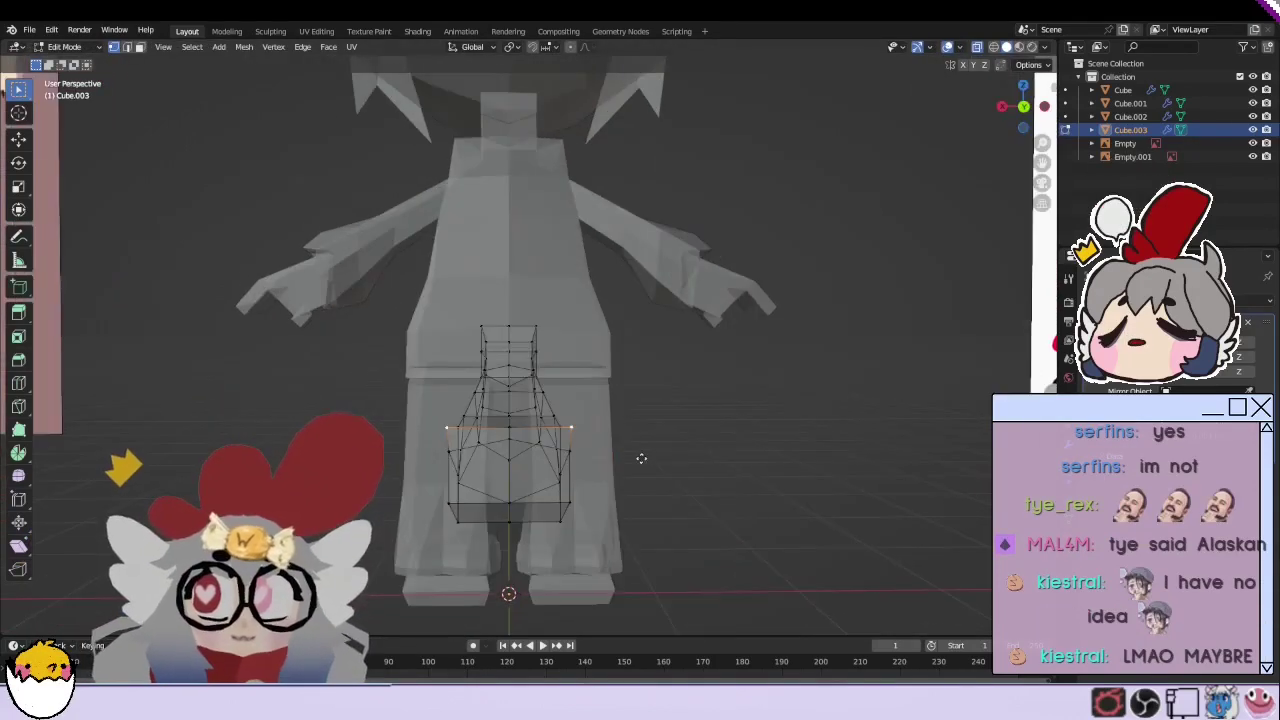
pyautogui.press('g')
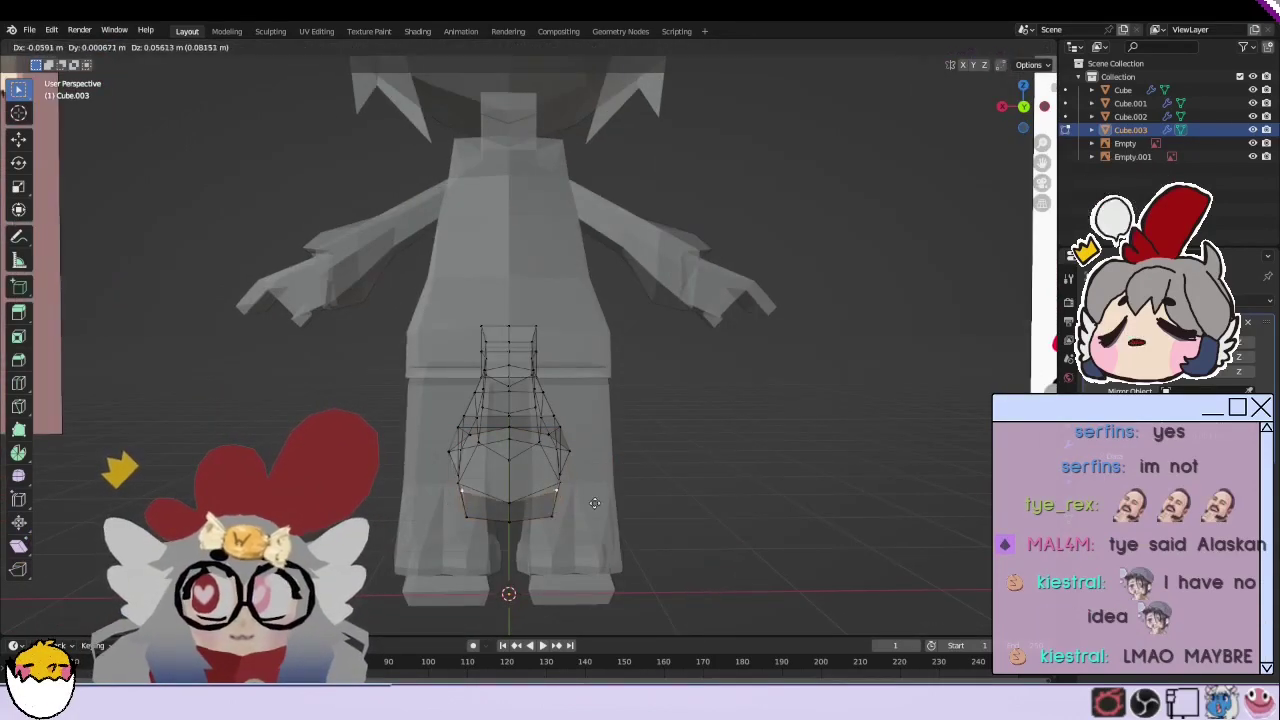
pyautogui.click(594, 503)
pyautogui.moveTo(594, 503)
pyautogui.mouseDown(button='middle')
pyautogui.moveTo(603, 602)
pyautogui.moveTo(764, 459)
pyautogui.moveTo(857, 409)
pyautogui.moveTo(706, 531)
pyautogui.moveTo(716, 424)
pyautogui.moveTo(593, 469)
pyautogui.mouseUp(button='middle')
pyautogui.press('KP_1')
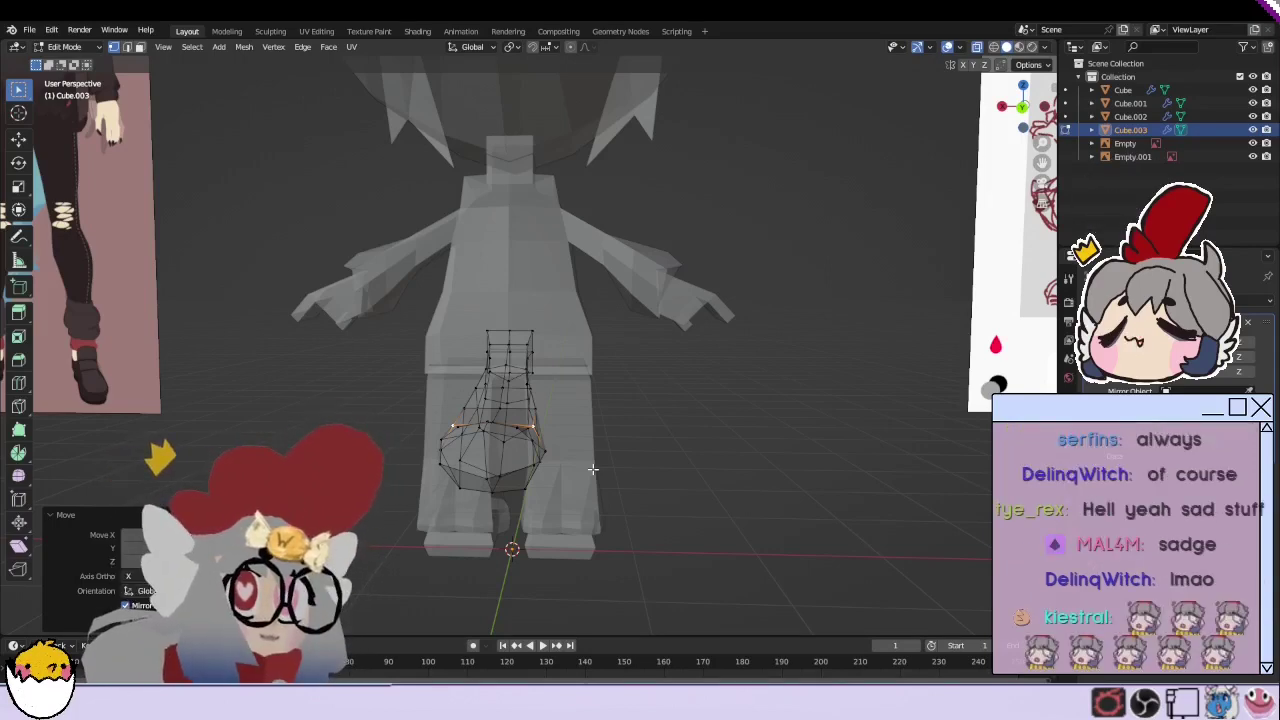
# Step: Reposition the tail-tip vertices from the side into a pointed, upturned tip
pyautogui.moveTo(592, 469)
pyautogui.mouseDown(button='middle')
pyautogui.moveTo(709, 386)
pyautogui.moveTo(786, 397)
pyautogui.moveTo(797, 471)
pyautogui.moveTo(820, 437)
pyautogui.mouseUp(button='middle')
pyautogui.press('g')
pyautogui.click(820, 437)
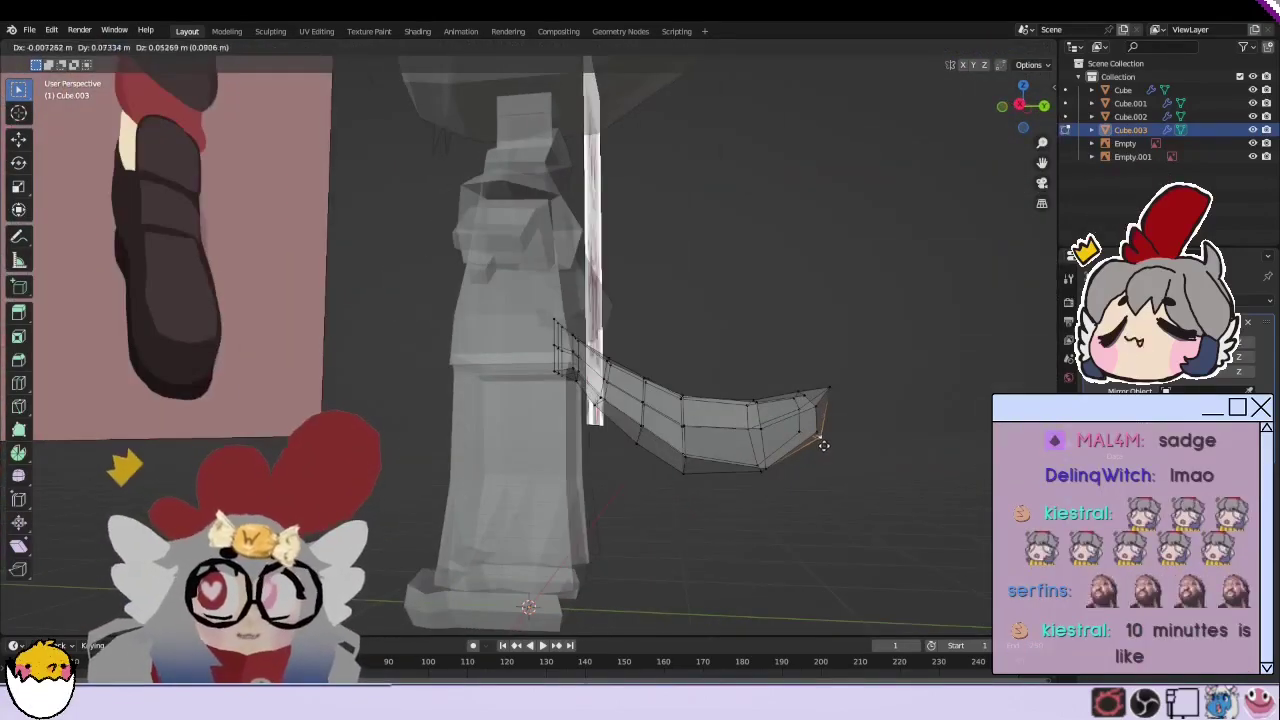
pyautogui.moveTo(842, 528)
pyautogui.mouseDown(button='middle')
pyautogui.moveTo(780, 500)
pyautogui.moveTo(823, 463)
pyautogui.moveTo(909, 471)
pyautogui.moveTo(962, 432)
pyautogui.moveTo(646, 437)
pyautogui.moveTo(744, 418)
pyautogui.moveTo(276, 416)
pyautogui.moveTo(803, 468)
pyautogui.moveTo(749, 491)
pyautogui.mouseUp(button='middle')
pyautogui.click(276, 416)
# Step: Leave Edit Mode and save the blend file
pyautogui.press('Tab')
pyautogui.click(29, 30)
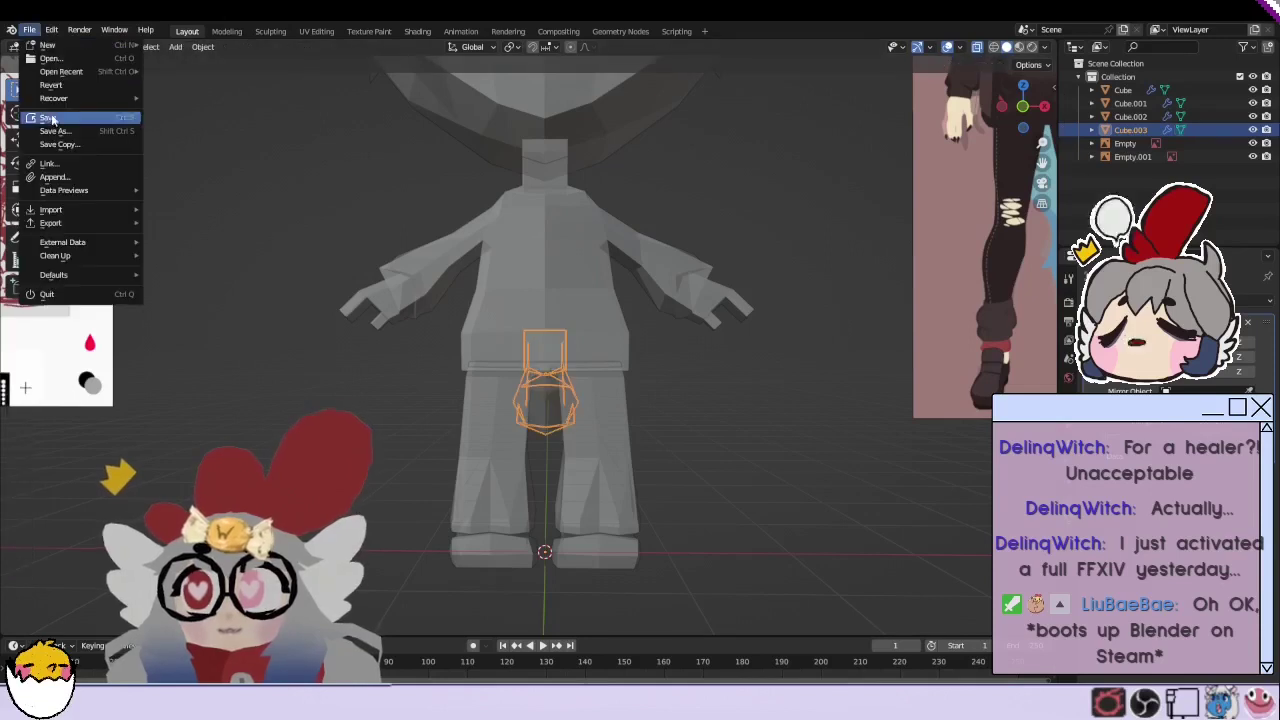
pyautogui.click(51, 120)
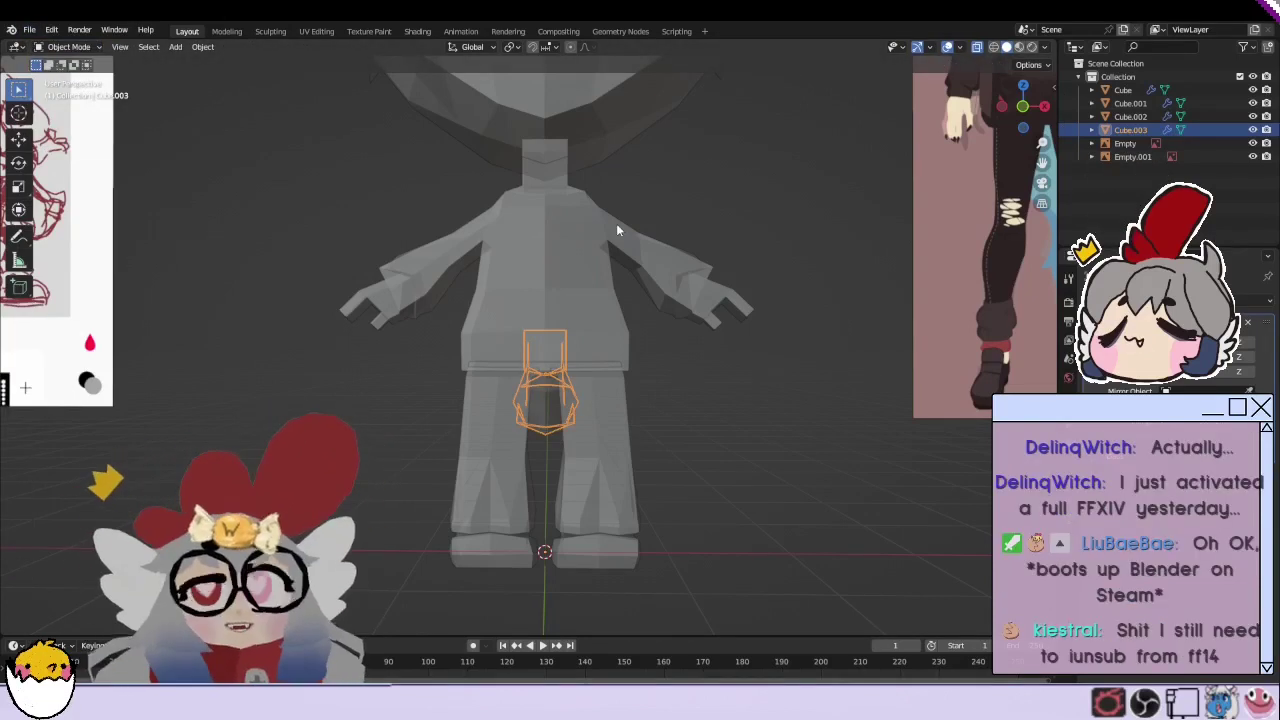
# Step: Inspect the character with X-ray and wireframe shading, ending in solid front view
pyautogui.hotkey('alt', 'z')
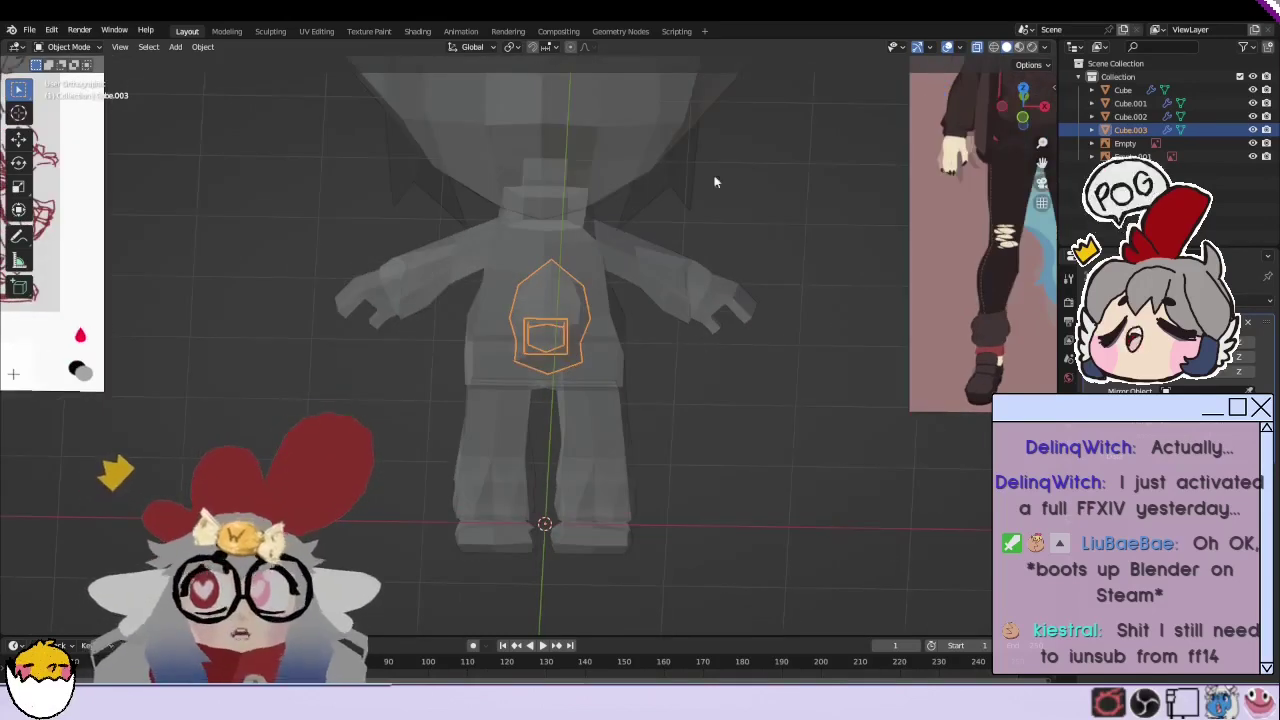
pyautogui.moveTo(714, 180); pyautogui.dragTo(628, 365, button='middle')
pyautogui.press('KP_1')
pyautogui.hotkey('alt', 'z')
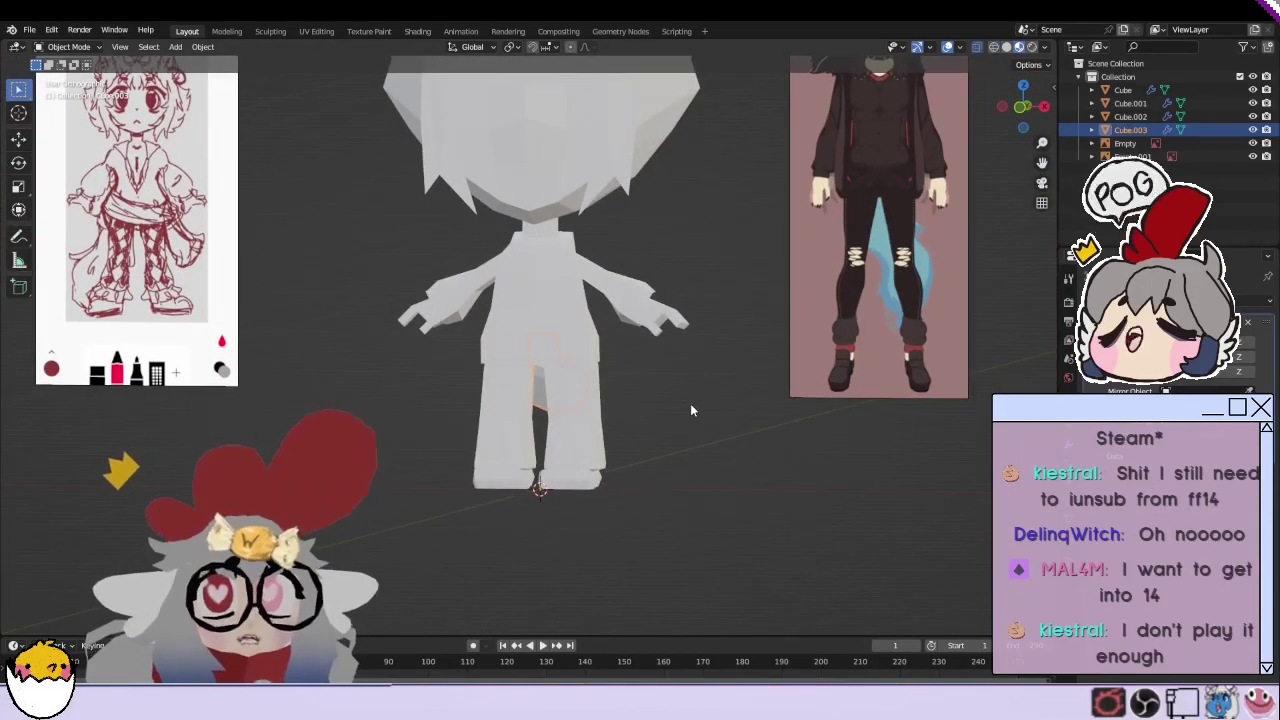
pyautogui.click(993, 47)
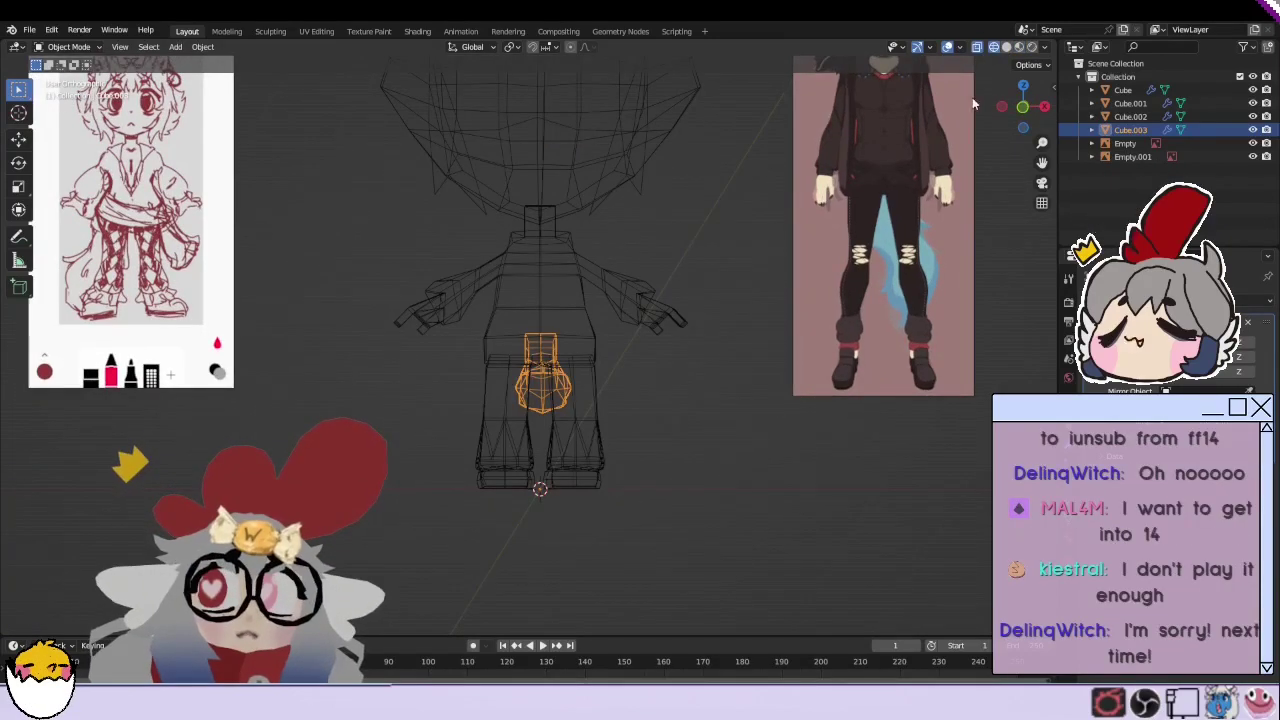
pyautogui.click(1006, 47)
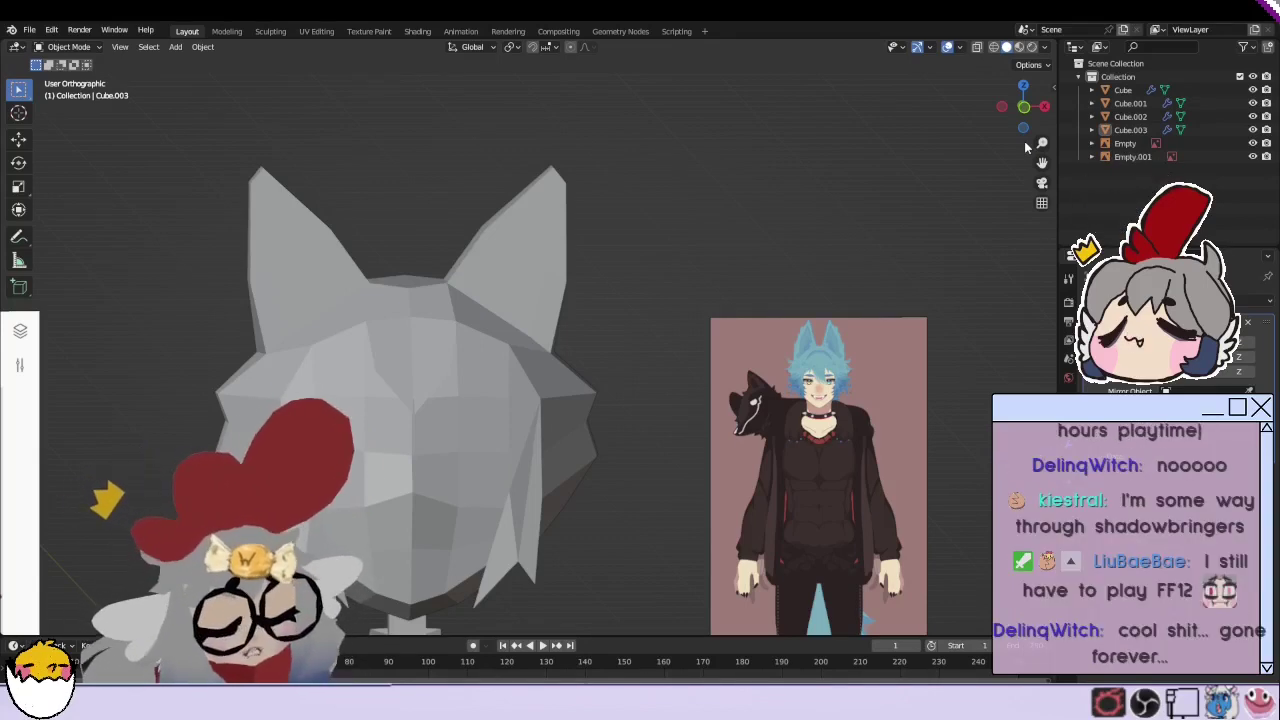
pyautogui.press('KP_1')
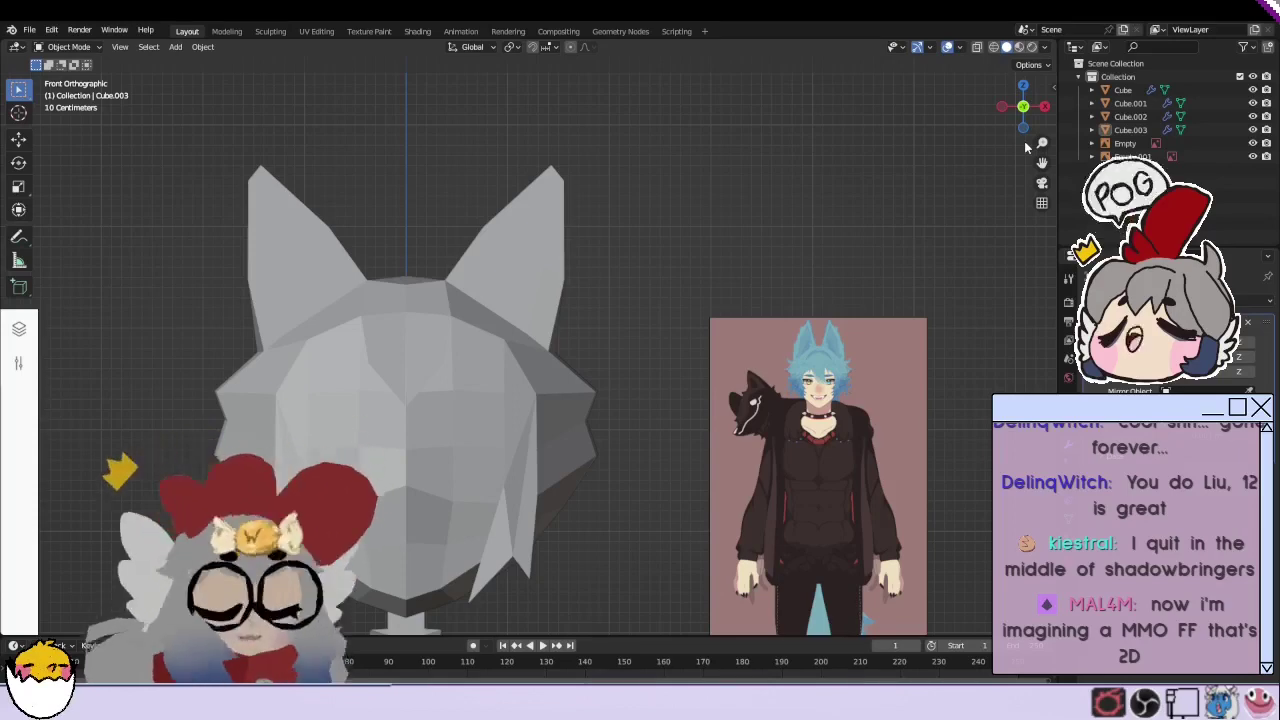
# Step: Look over the head and reference sketch, then add Cube.004 at ground level below the feet
pyautogui.moveTo(431, 58)
pyautogui.mouseDown(button='middle')
pyautogui.moveTo(572, 334)
pyautogui.moveTo(624, 334)
pyautogui.mouseUp(button='middle')
pyautogui.scroll(-2, 624, 334)
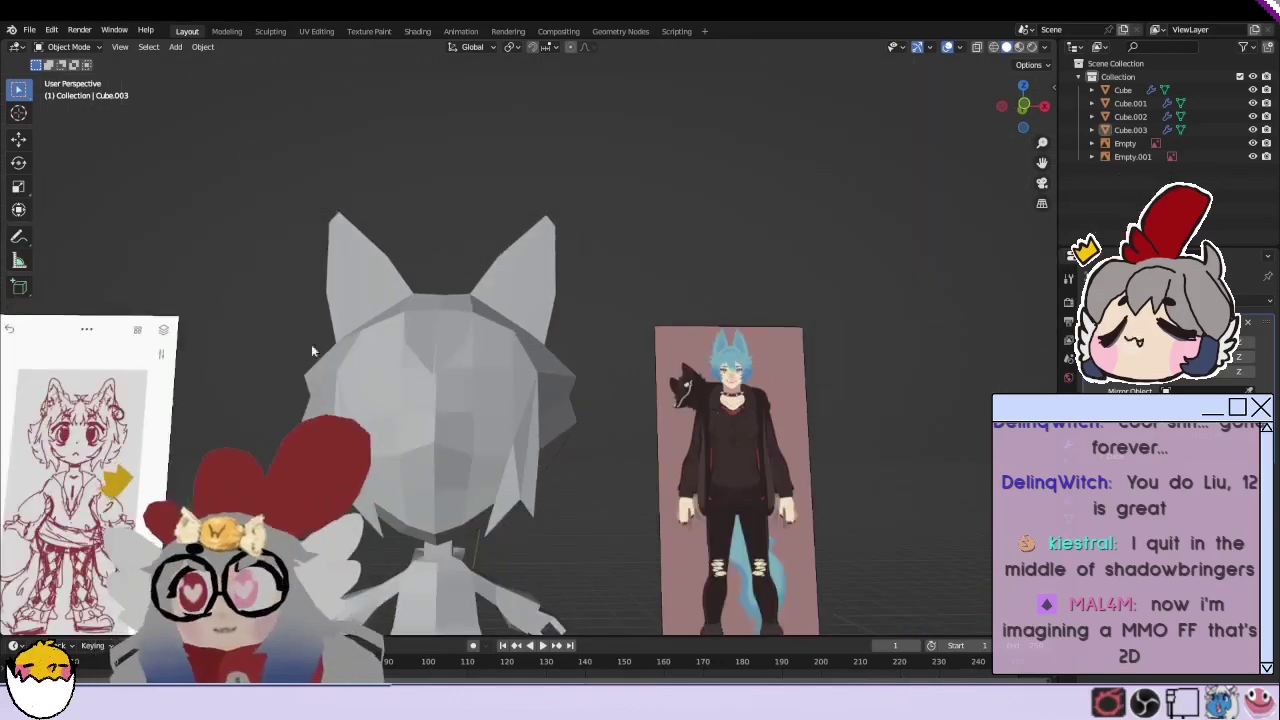
pyautogui.moveTo(311, 344); pyautogui.dragTo(112, 387, button='middle')
pyautogui.moveTo(1040, 160)
pyautogui.mouseDown(button='middle')
pyautogui.moveTo(518, 380)
pyautogui.moveTo(758, 218)
pyautogui.mouseUp(button='middle')
pyautogui.scroll(3, 600, 350)
pyautogui.scroll(-2, 758, 218)
pyautogui.scroll(2, 654, 364)
pyautogui.scroll(1, 662, 371)
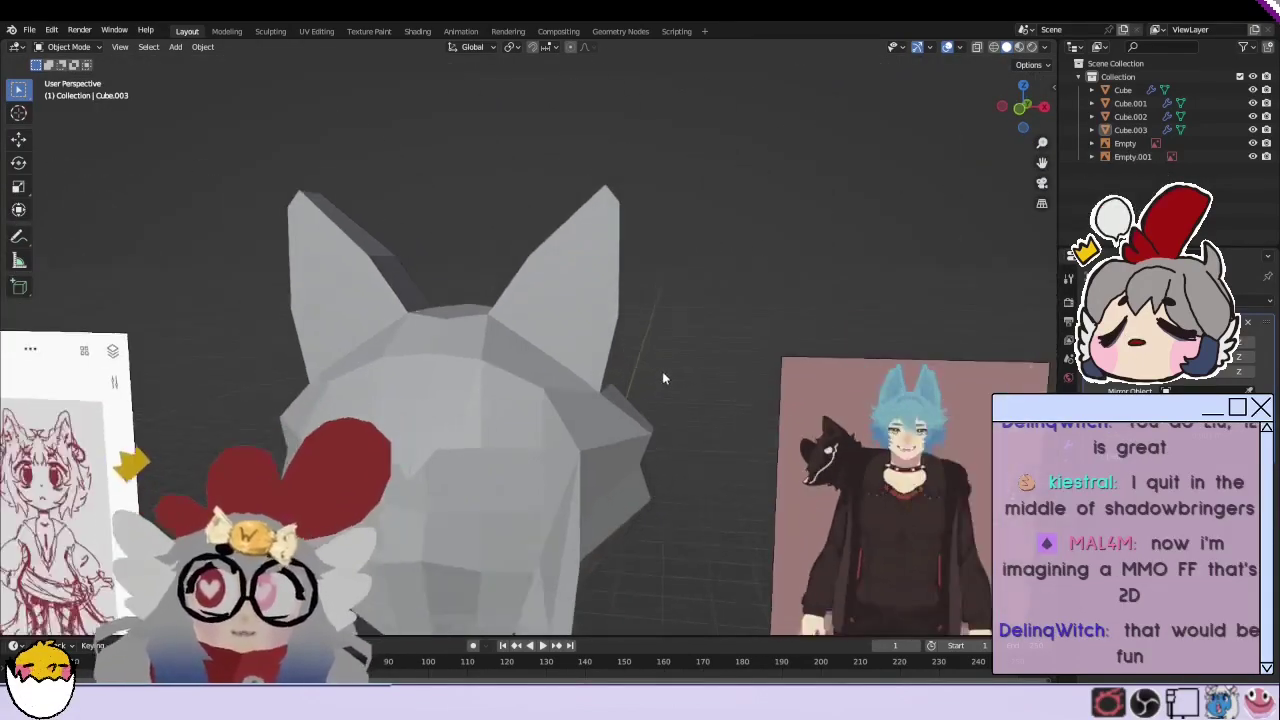
pyautogui.scroll(-2, 662, 378)
pyautogui.click(175, 47)
pyautogui.click(300, 70)
pyautogui.scroll(-3, 489, 588)
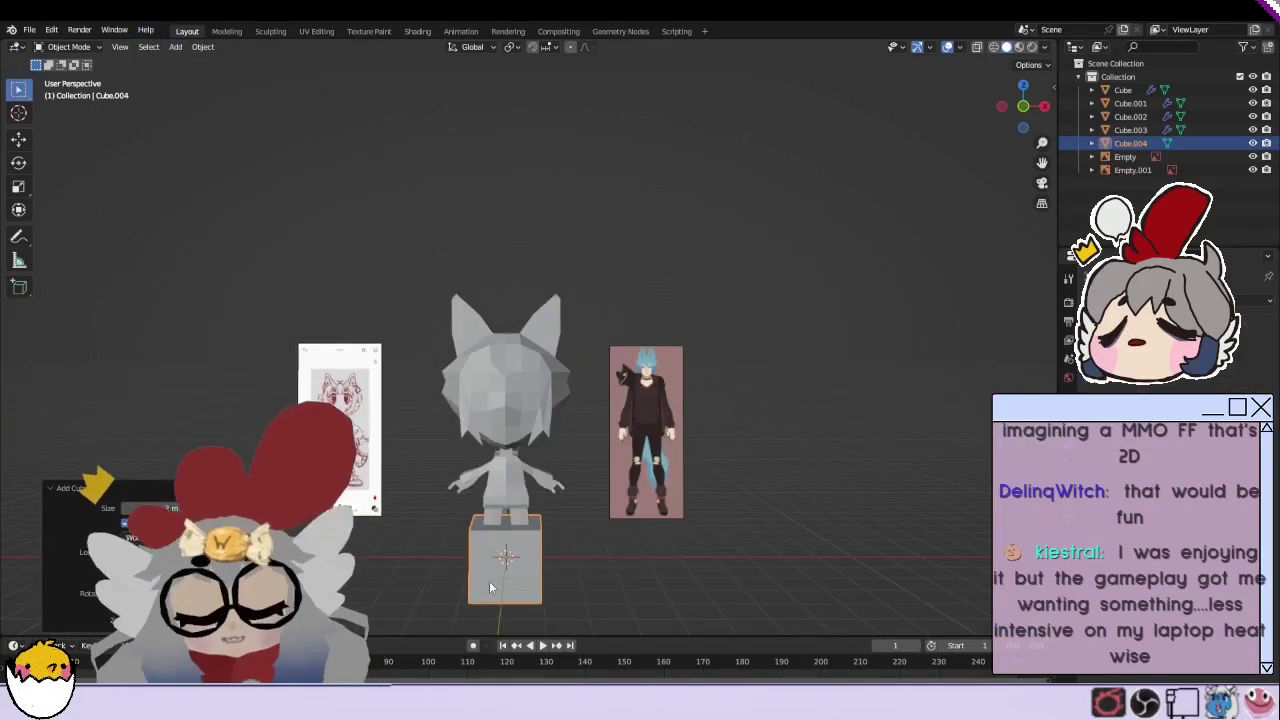
# Step: Move and rotate Cube.004 beside the wolf head, then switch it into Edit Mode
pyautogui.press('g')
pyautogui.click(584, 371)
pyautogui.scroll(5, 602, 397)
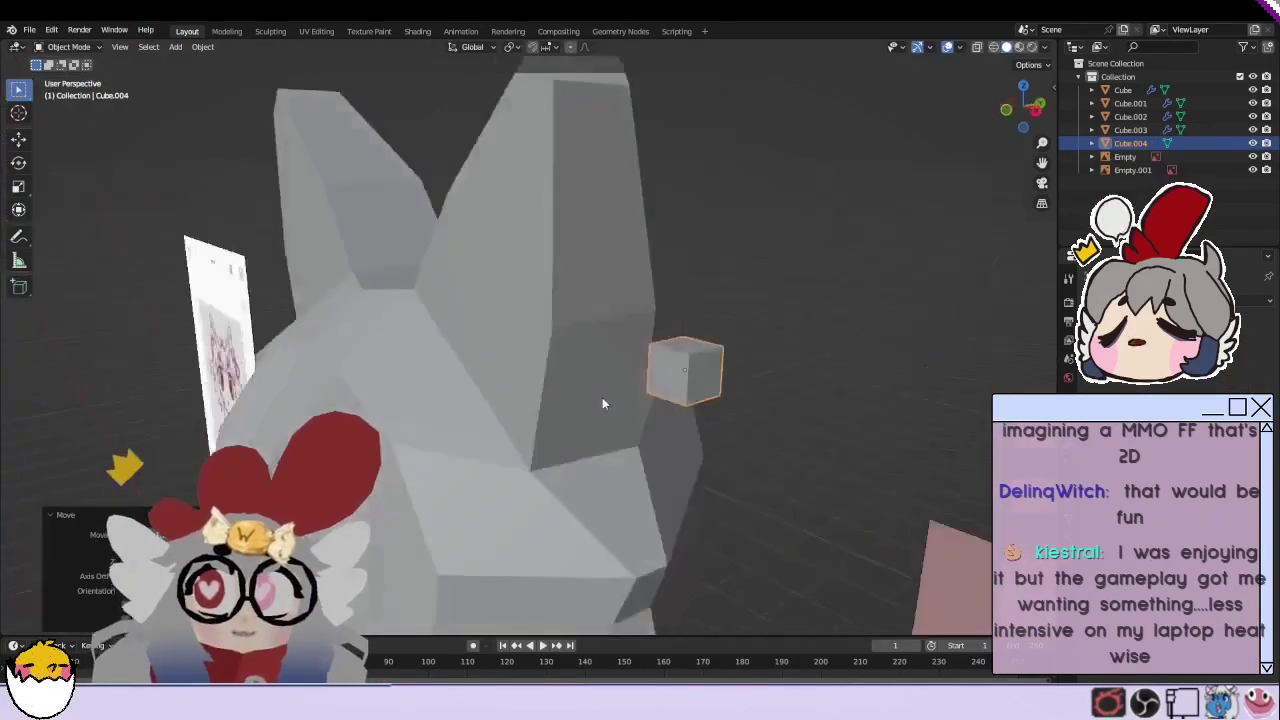
pyautogui.moveTo(602, 397)
pyautogui.mouseDown(button='middle')
pyautogui.moveTo(468, 400)
pyautogui.moveTo(472, 422)
pyautogui.moveTo(514, 402)
pyautogui.moveTo(446, 423)
pyautogui.moveTo(606, 417)
pyautogui.moveTo(540, 423)
pyautogui.moveTo(563, 480)
pyautogui.moveTo(148, 38)
pyautogui.mouseUp(button='middle')
pyautogui.press('r')
pyautogui.click(551, 451)
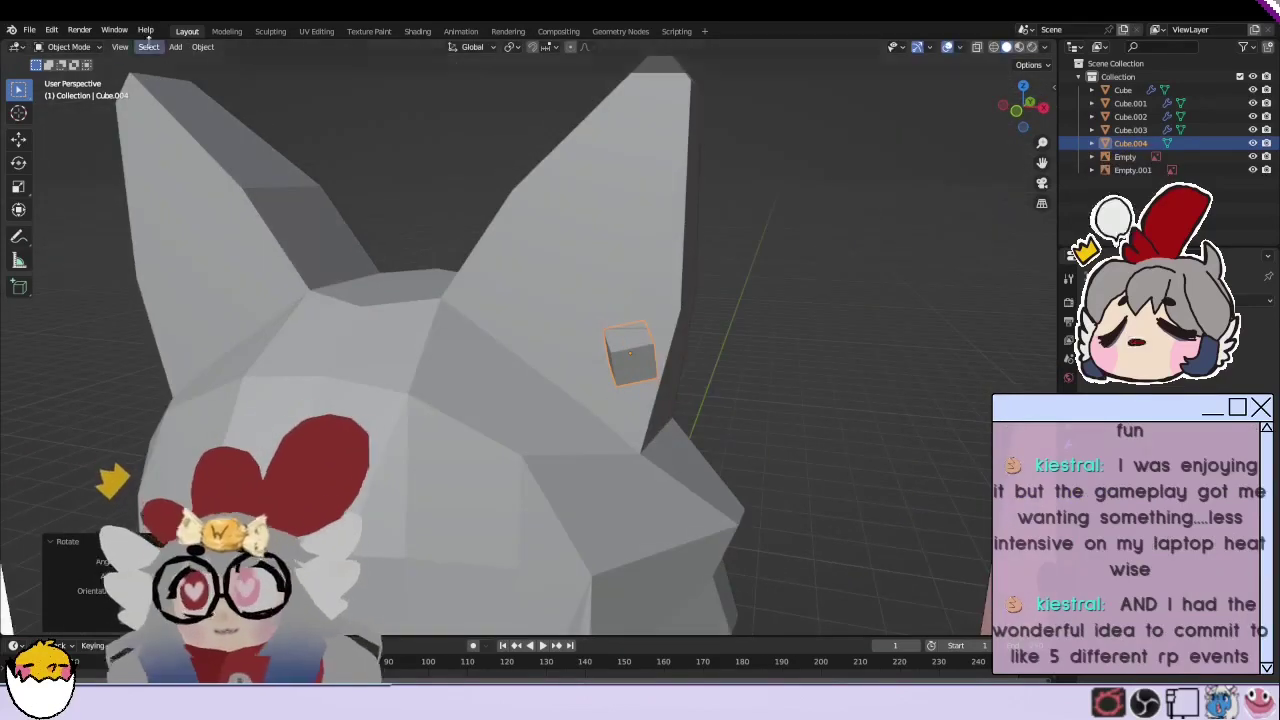
pyautogui.click(68, 47)
pyautogui.click(70, 79)
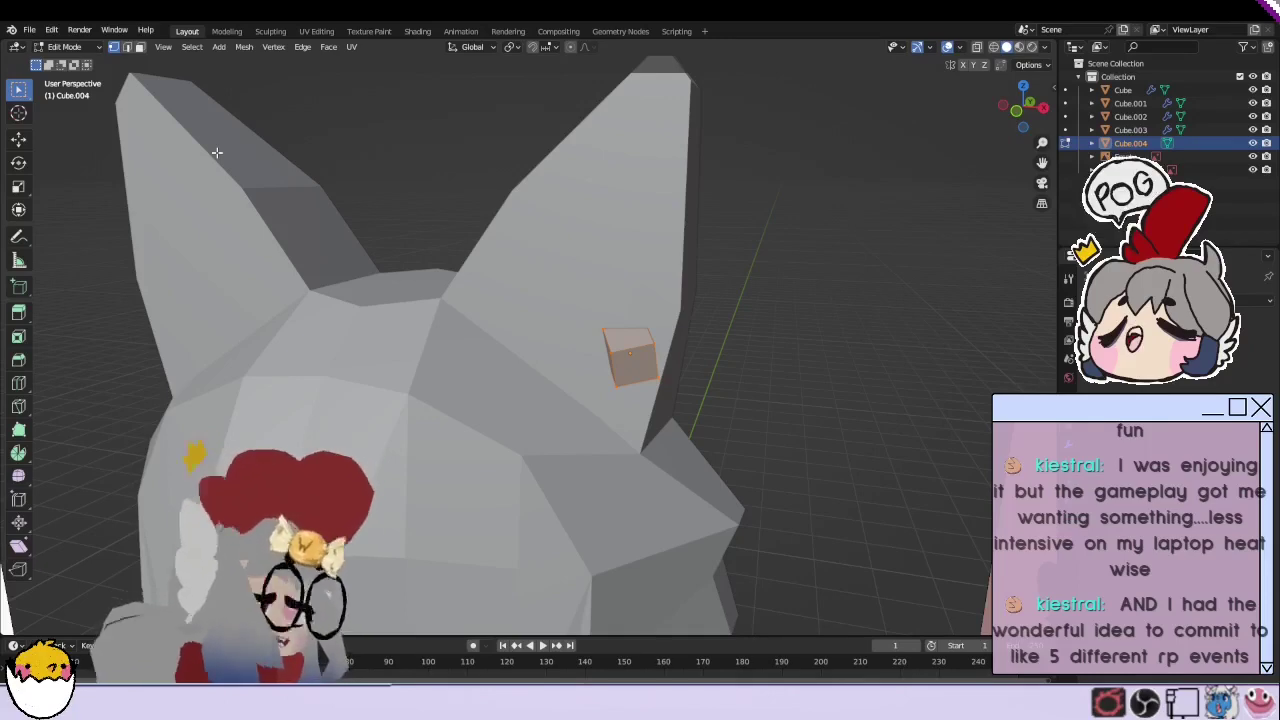
# Step: Extrude two segments from one face and move the end faces to bend the strip
pyautogui.click(626, 388)
pyautogui.moveTo(593, 352)
pyautogui.mouseDown(button='middle')
pyautogui.moveTo(615, 400)
pyautogui.moveTo(600, 455)
pyautogui.mouseUp(button='middle')
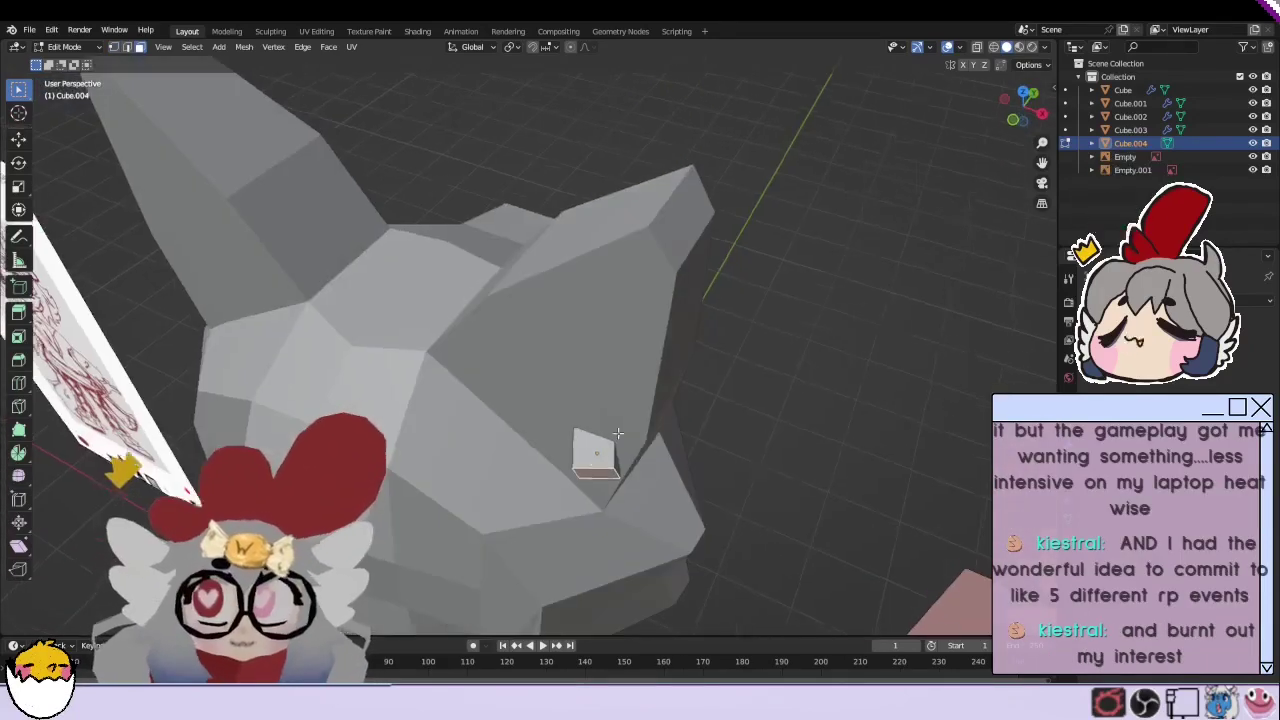
pyautogui.press('e')
pyautogui.click(617, 508)
pyautogui.press('e')
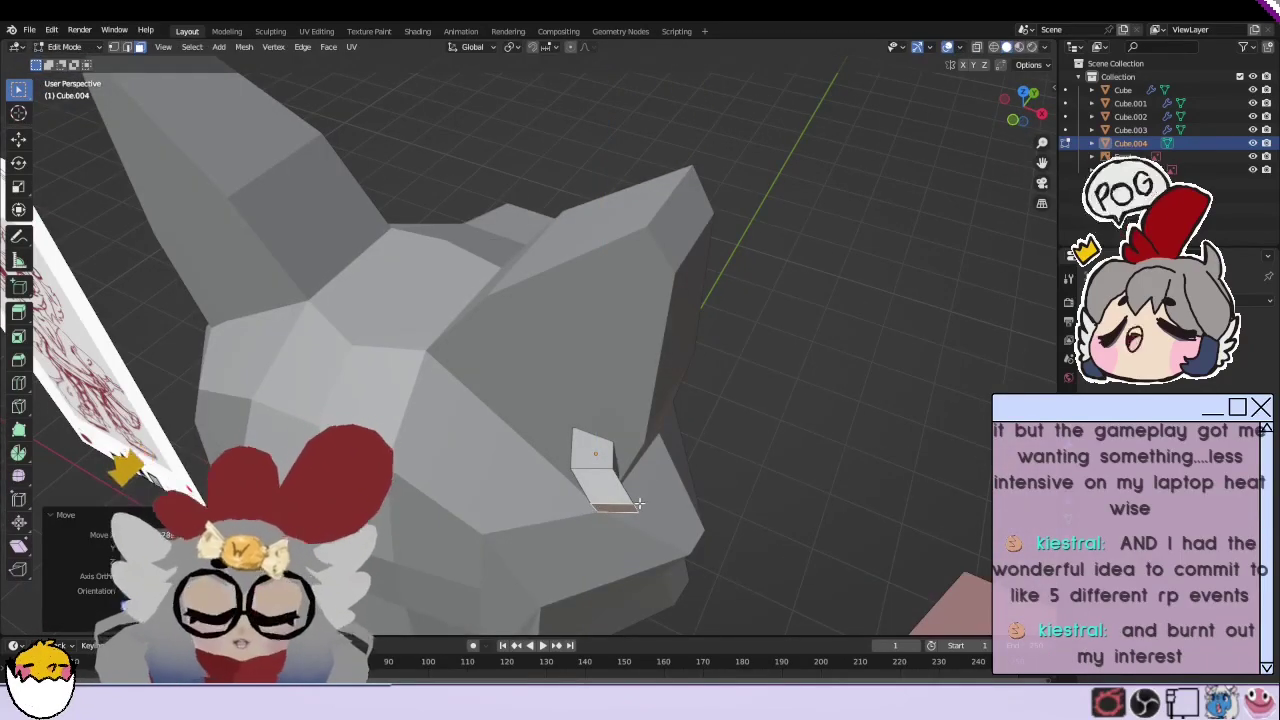
pyautogui.click(679, 544)
pyautogui.moveTo(679, 544); pyautogui.dragTo(420, 520, button='middle')
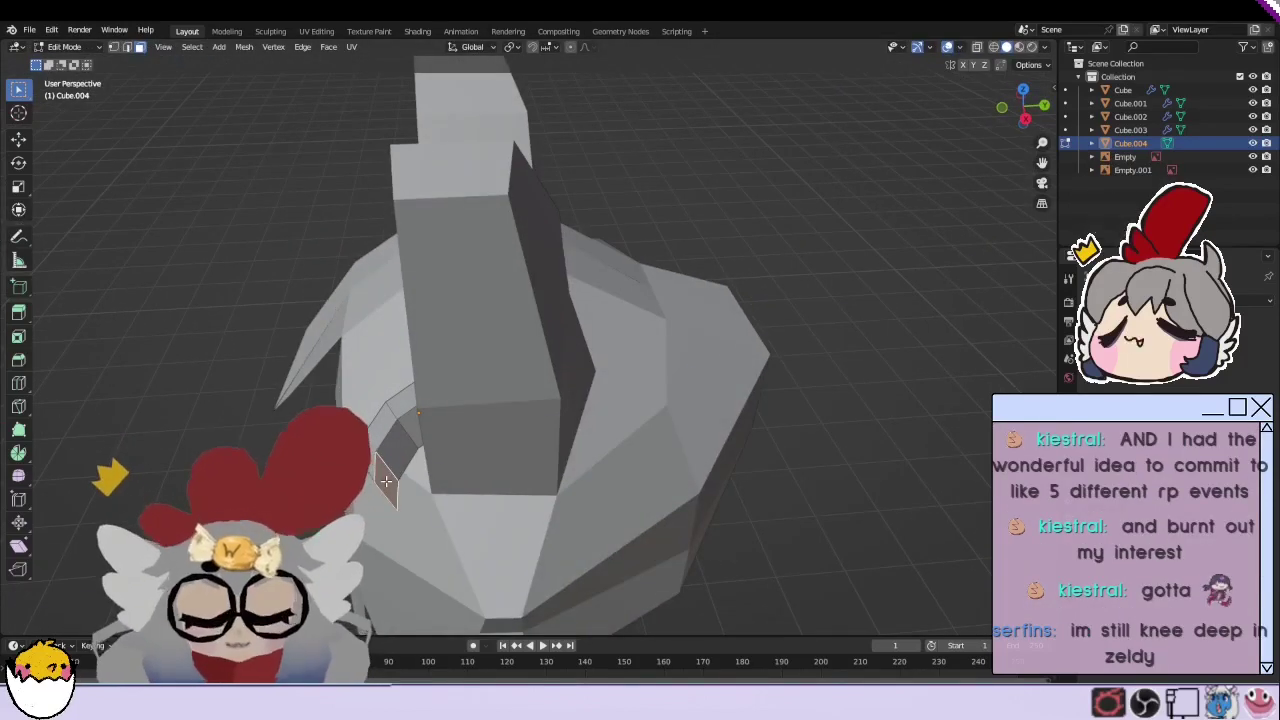
pyautogui.press('g')
pyautogui.click(421, 535)
pyautogui.press('g')
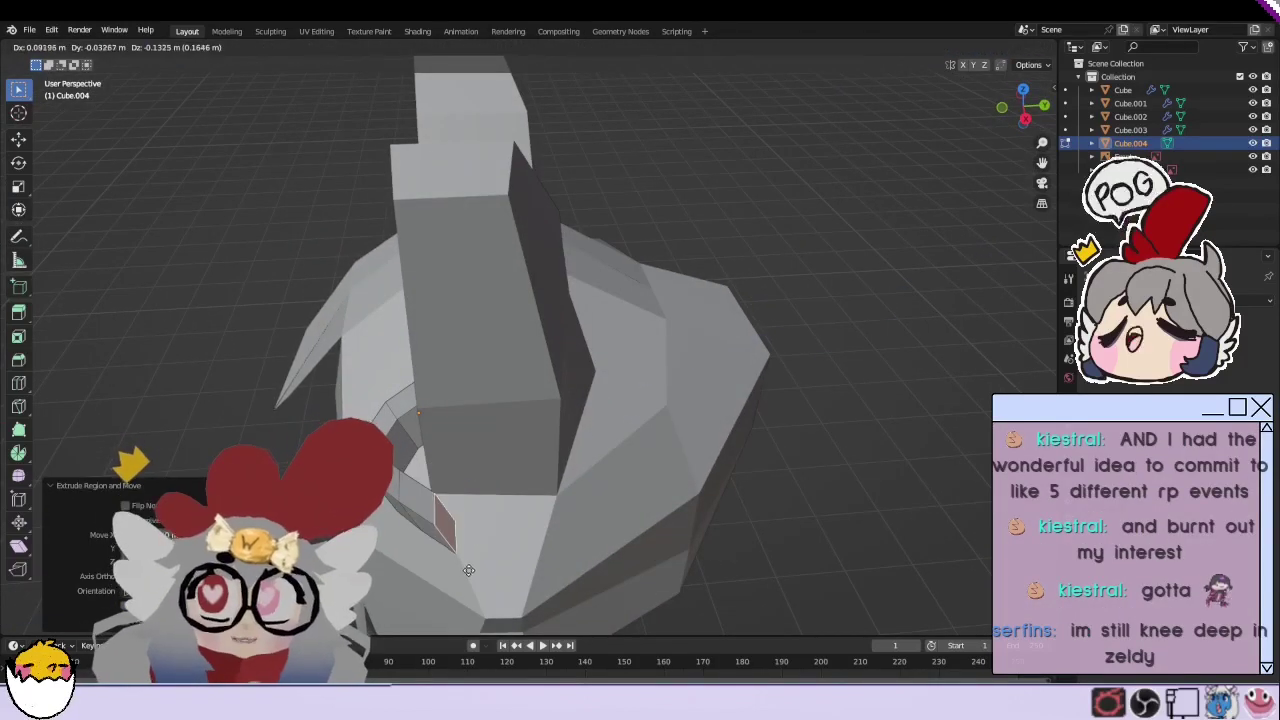
pyautogui.click(461, 543)
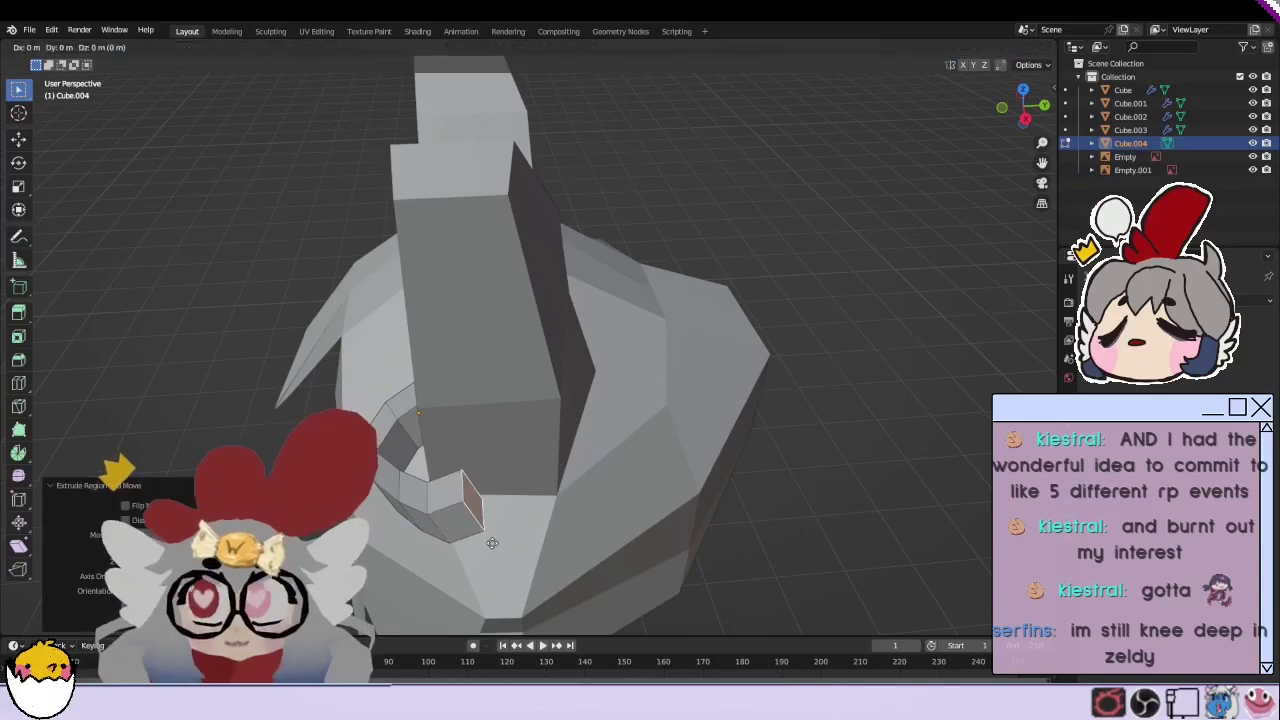
# Step: Extrude one more strip segment, enable X-ray, adjust the strip, and select it all
pyautogui.moveTo(461, 543)
pyautogui.mouseDown(button='middle')
pyautogui.moveTo(566, 417)
pyautogui.moveTo(400, 380)
pyautogui.moveTo(526, 449)
pyautogui.moveTo(460, 437)
pyautogui.moveTo(483, 457)
pyautogui.moveTo(350, 372)
pyautogui.moveTo(353, 393)
pyautogui.mouseUp(button='middle')
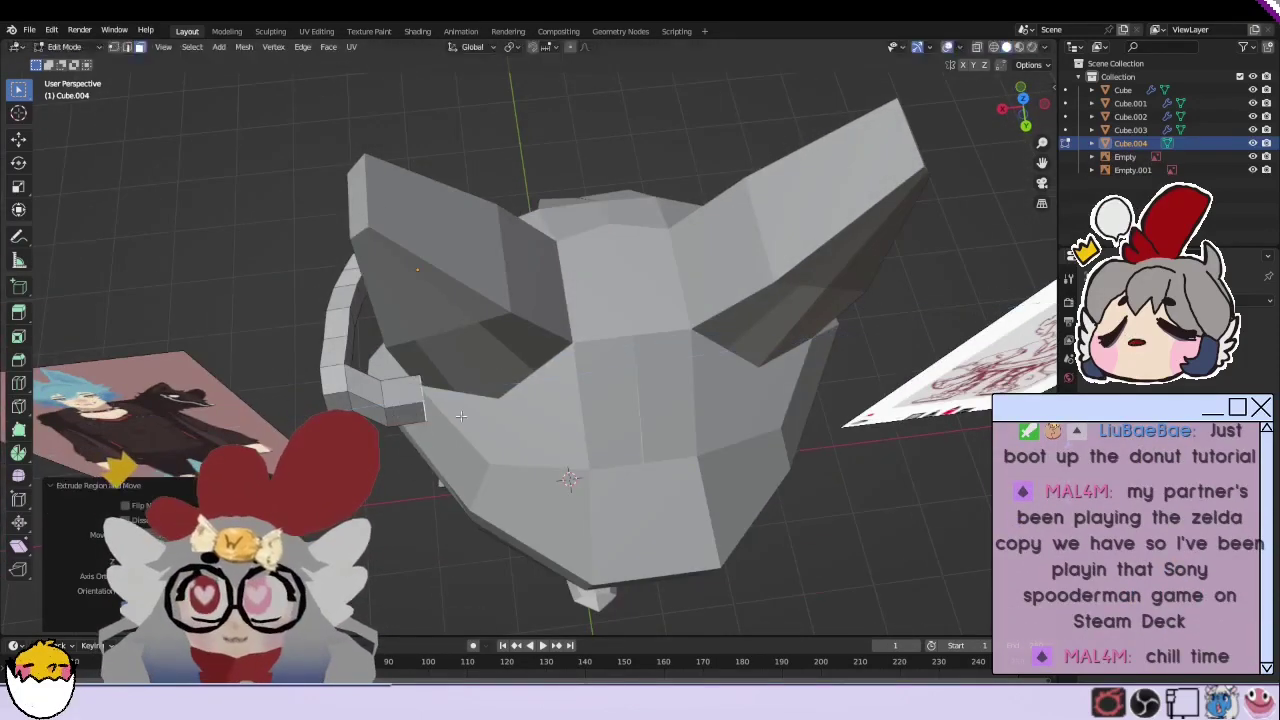
pyautogui.moveTo(420, 407)
pyautogui.mouseDown(button='middle')
pyautogui.moveTo(540, 371)
pyautogui.moveTo(380, 383)
pyautogui.moveTo(393, 404)
pyautogui.moveTo(395, 392)
pyautogui.mouseUp(button='middle')
pyautogui.press('e')
pyautogui.click(540, 371)
pyautogui.click(977, 47)
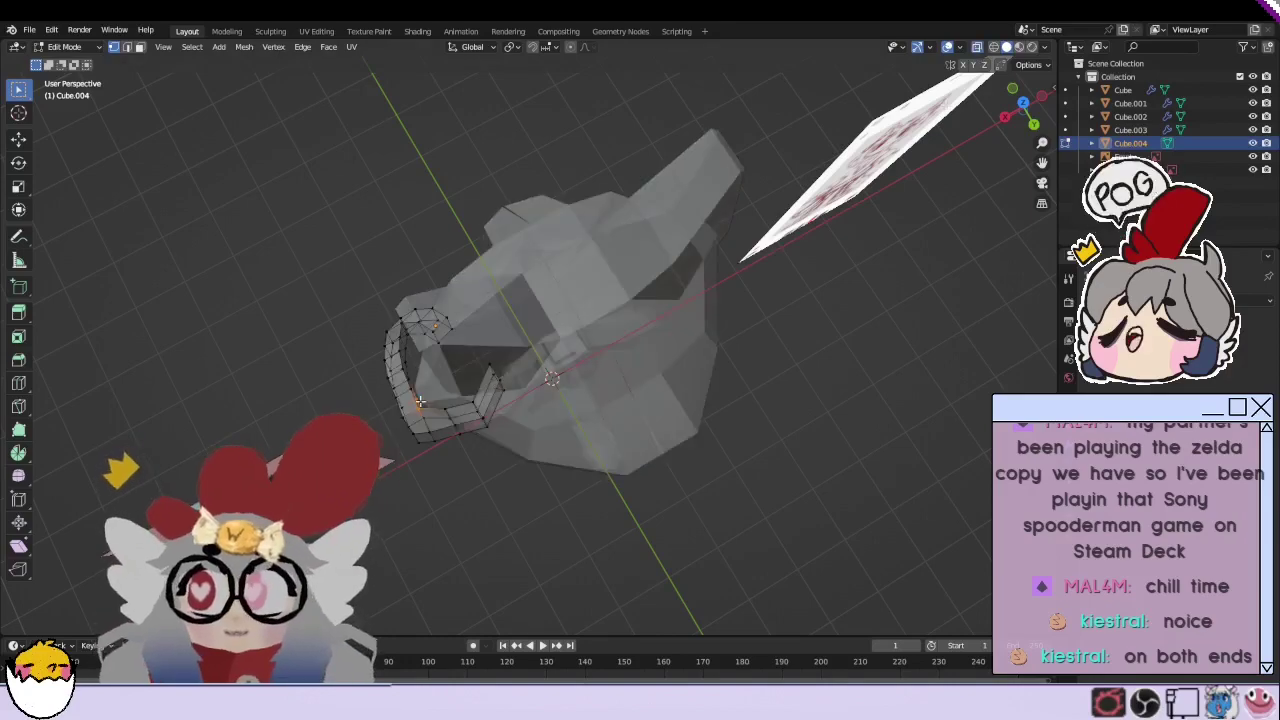
pyautogui.scroll(3, 458, 440)
pyautogui.press('g')
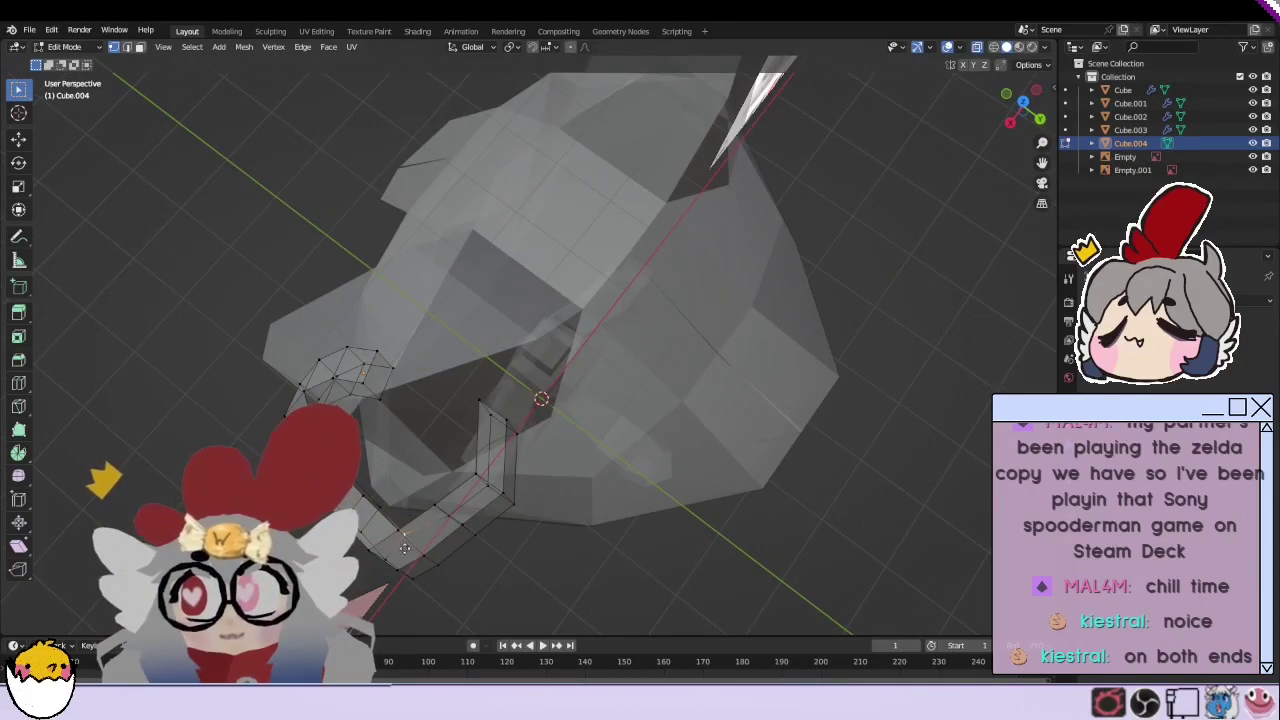
pyautogui.click(461, 513)
pyautogui.moveTo(461, 513)
pyautogui.mouseDown(button='middle')
pyautogui.moveTo(735, 480)
pyautogui.moveTo(720, 464)
pyautogui.mouseUp(button='middle')
pyautogui.press('a')
pyautogui.rightClick(735, 480)
# Step: Smooth the strip's vertices, rotate it flat on X, and place it beside the ear
pyautogui.click(698, 516)
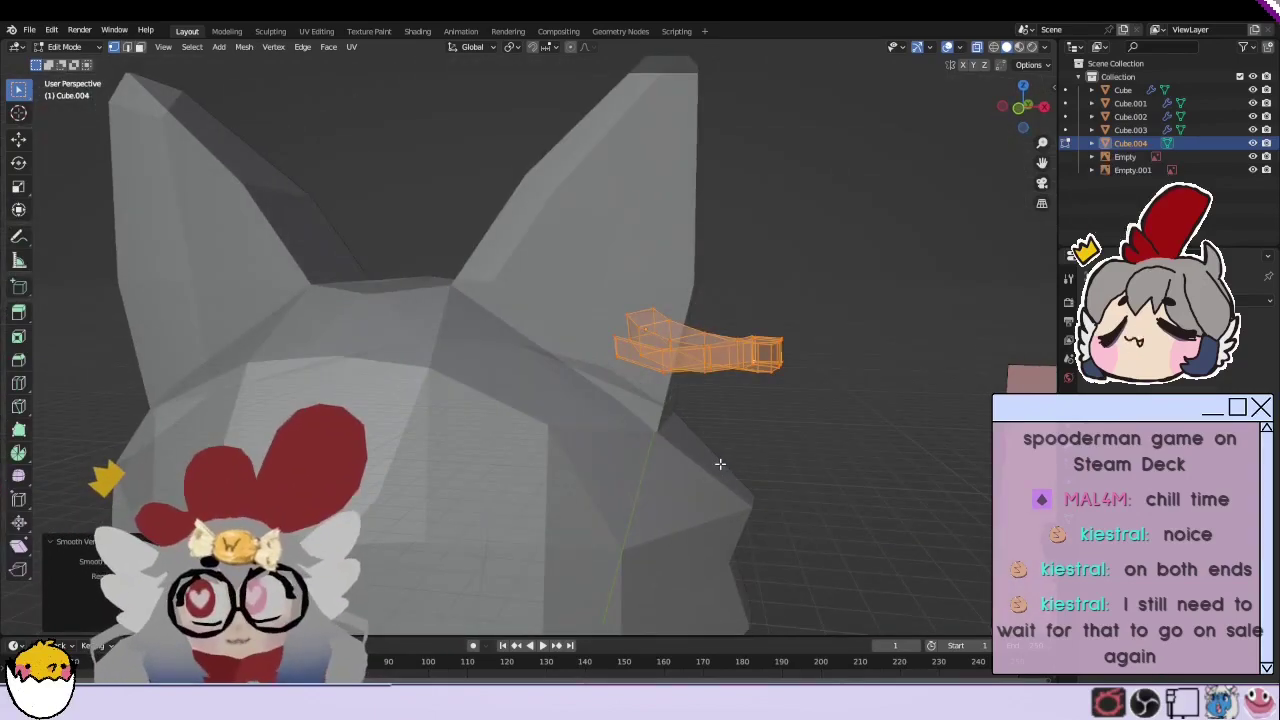
pyautogui.press('r')
pyautogui.press('x')
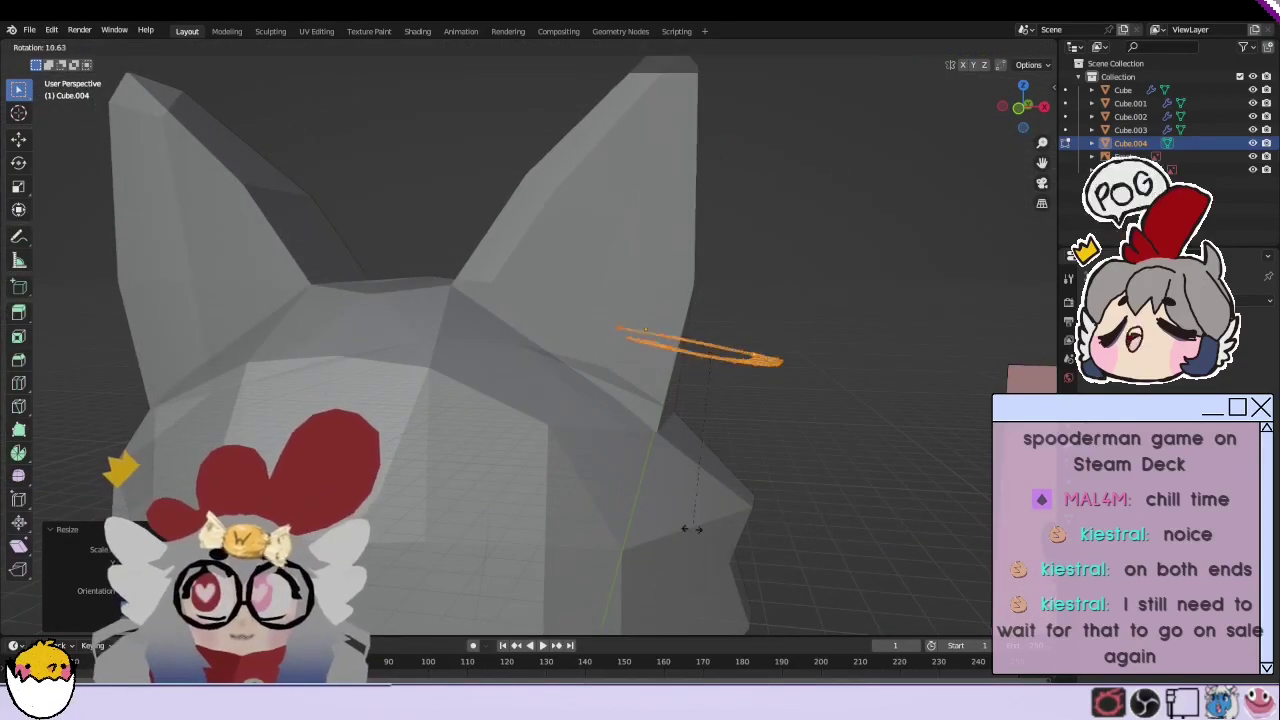
pyautogui.click(700, 466)
pyautogui.press('g')
pyautogui.click(686, 620)
pyautogui.moveTo(686, 620); pyautogui.dragTo(641, 430, button='middle')
pyautogui.press('r')
pyautogui.click(641, 429)
# Step: Scale the ring along Y, tilt and reposition it, then smooth all its vertices again
pyautogui.press('s')
pyautogui.press('x')
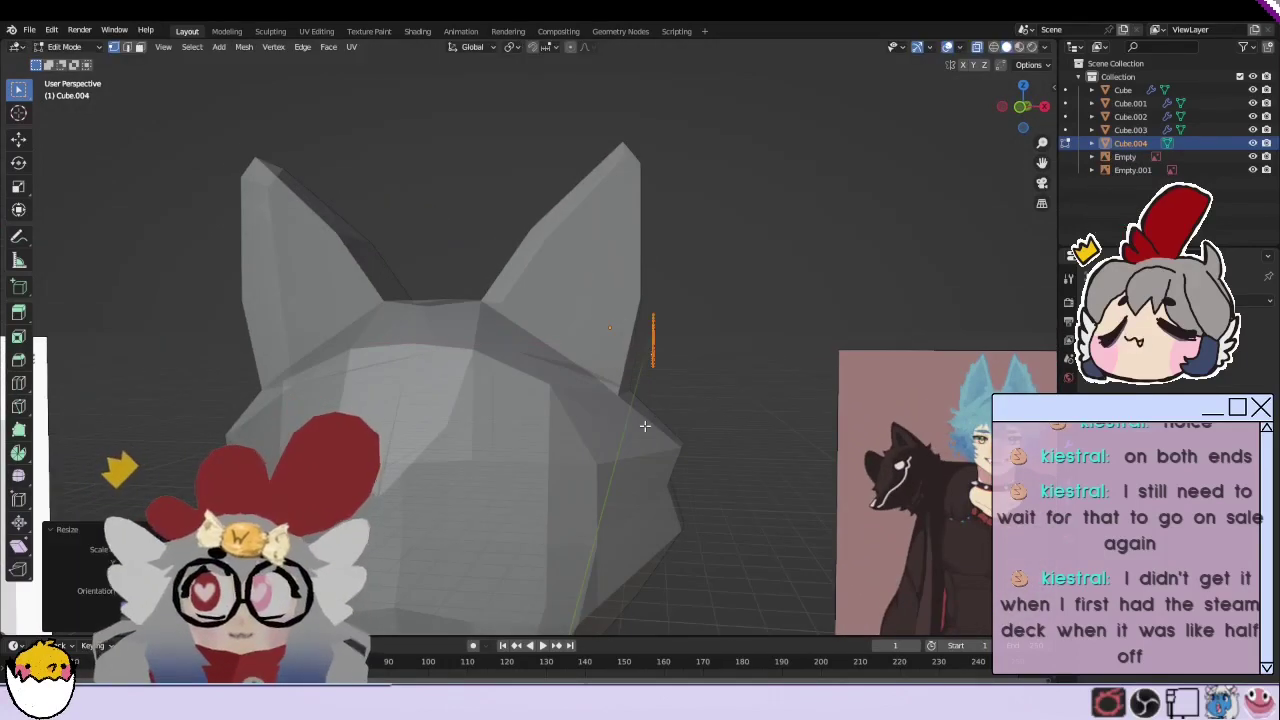
pyautogui.press('Escape')
pyautogui.press('s')
pyautogui.press('y')
pyautogui.moveTo(645, 426)
pyautogui.mouseDown(button='middle')
pyautogui.moveTo(711, 409)
pyautogui.moveTo(731, 431)
pyautogui.moveTo(614, 443)
pyautogui.mouseUp(button='middle')
pyautogui.press('r')
pyautogui.press('g')
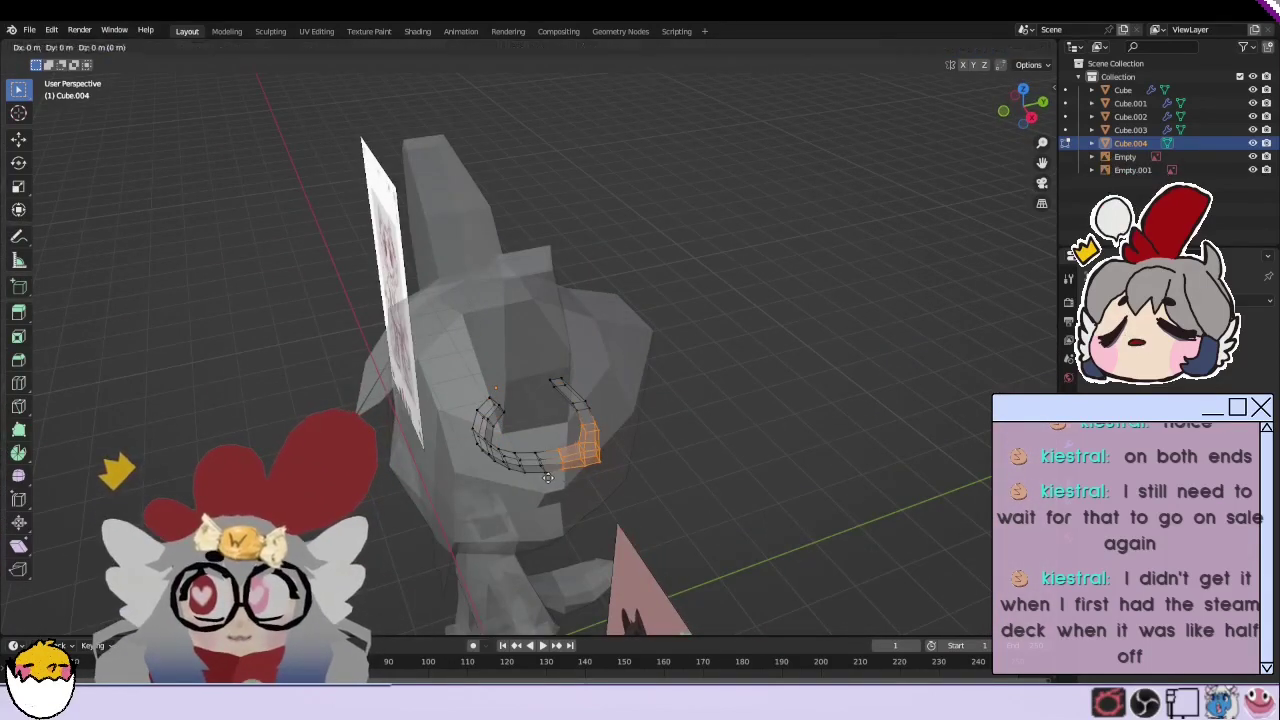
pyautogui.click(572, 468)
pyautogui.moveTo(572, 468); pyautogui.dragTo(654, 430, button='middle')
pyautogui.press('a')
pyautogui.rightClick(654, 430)
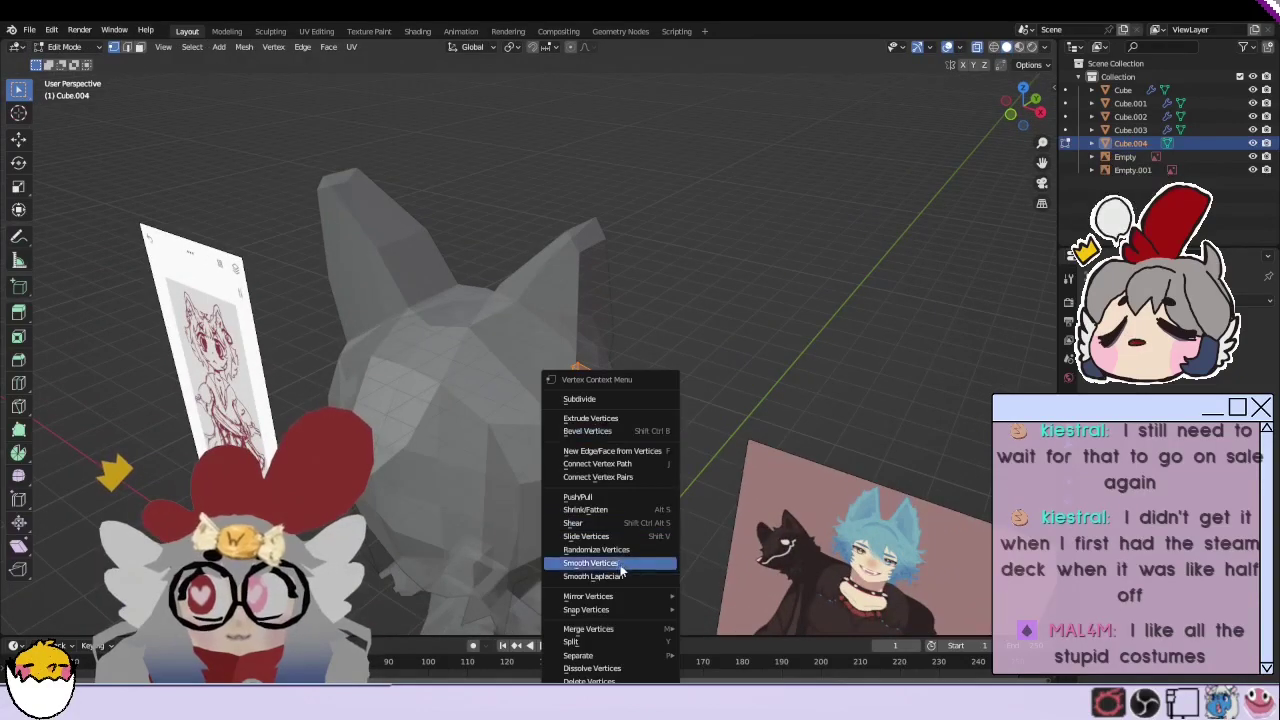
pyautogui.click(615, 565)
# Step: With proportional editing on, shift a ring section and scale the ends together to 0.803
pyautogui.moveTo(615, 565)
pyautogui.mouseDown(button='middle')
pyautogui.moveTo(652, 454)
pyautogui.moveTo(607, 361)
pyautogui.mouseUp(button='middle')
pyautogui.press('g')
pyautogui.click(607, 361)
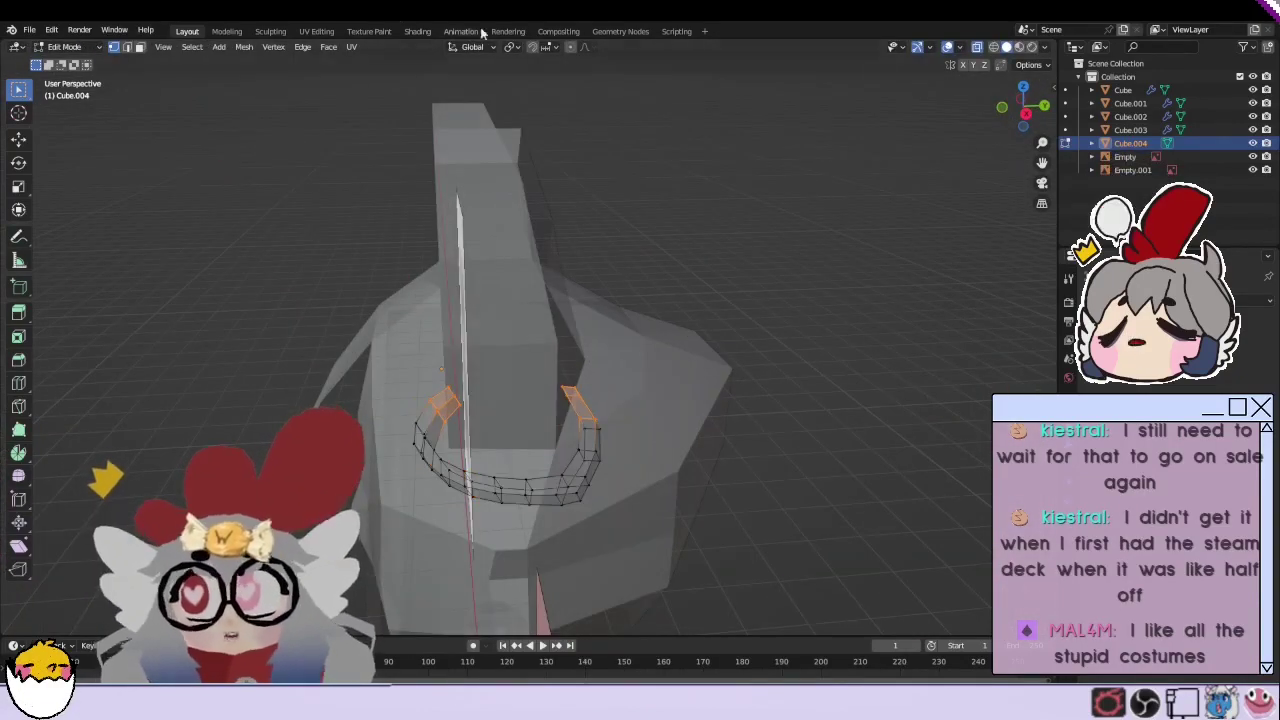
pyautogui.press('o')
pyautogui.press('s')
pyautogui.click(718, 446)
pyautogui.press('s')
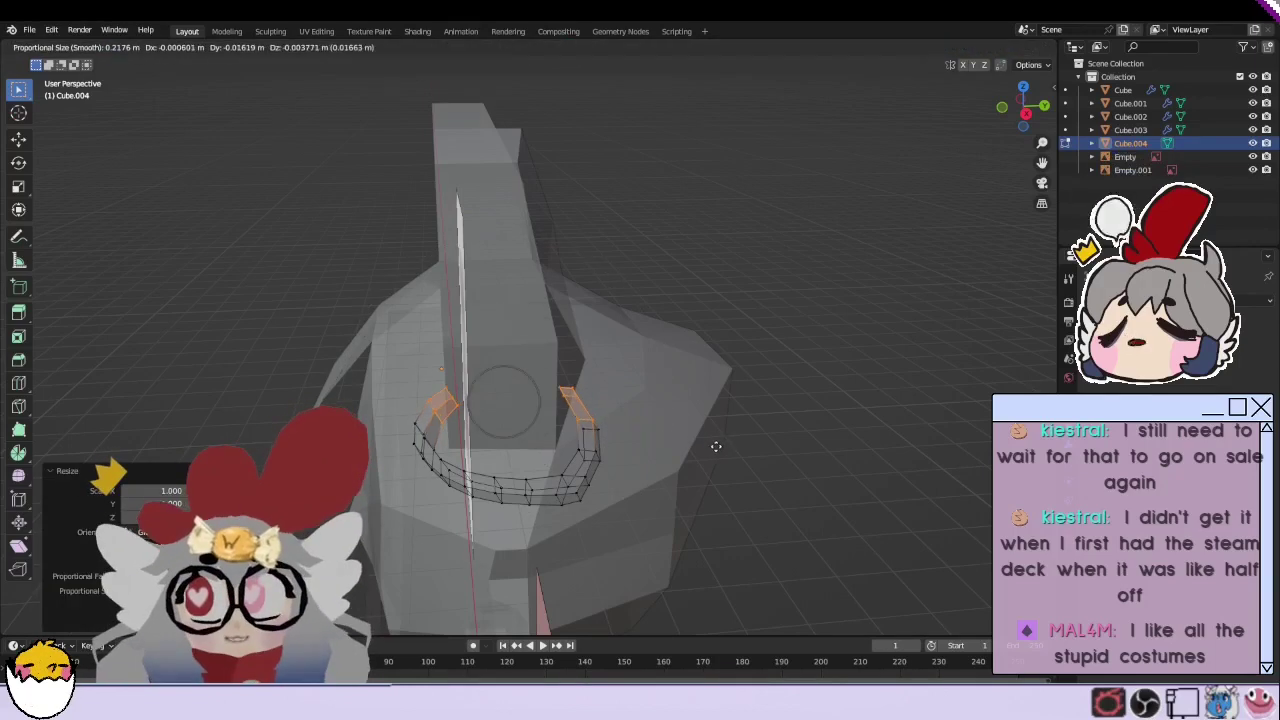
pyautogui.click(641, 443)
# Step: Reposition the ring's lower-right and bottom sections, then smooth its vertices
pyautogui.moveTo(641, 443); pyautogui.dragTo(562, 465)
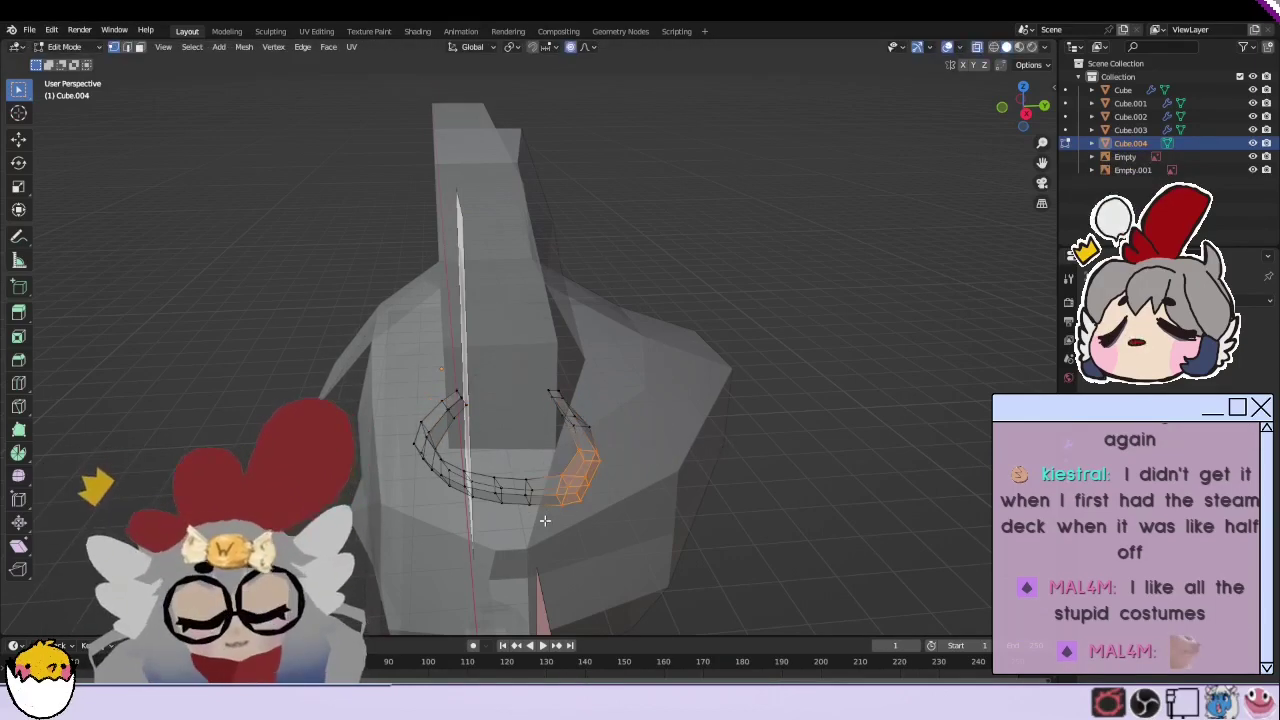
pyautogui.press('g')
pyautogui.click(561, 487)
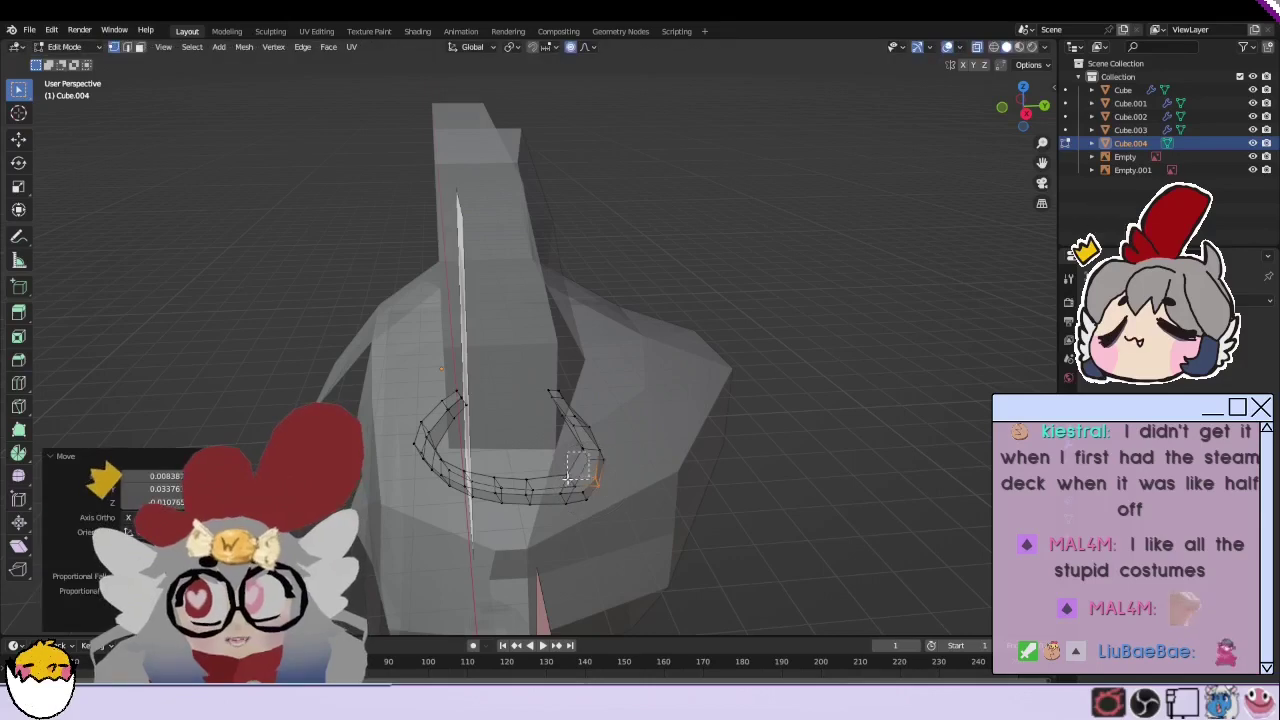
pyautogui.click(505, 495)
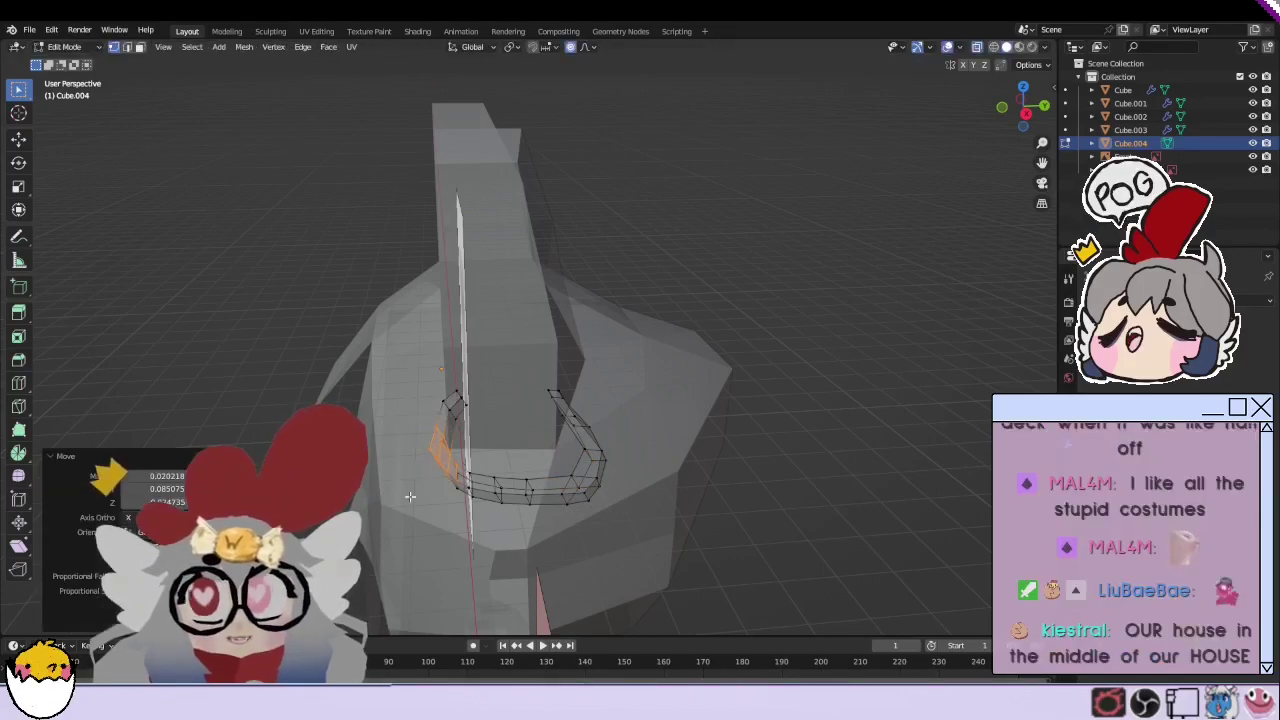
pyautogui.press('g')
pyautogui.click(565, 503)
pyautogui.rightClick(565, 503)
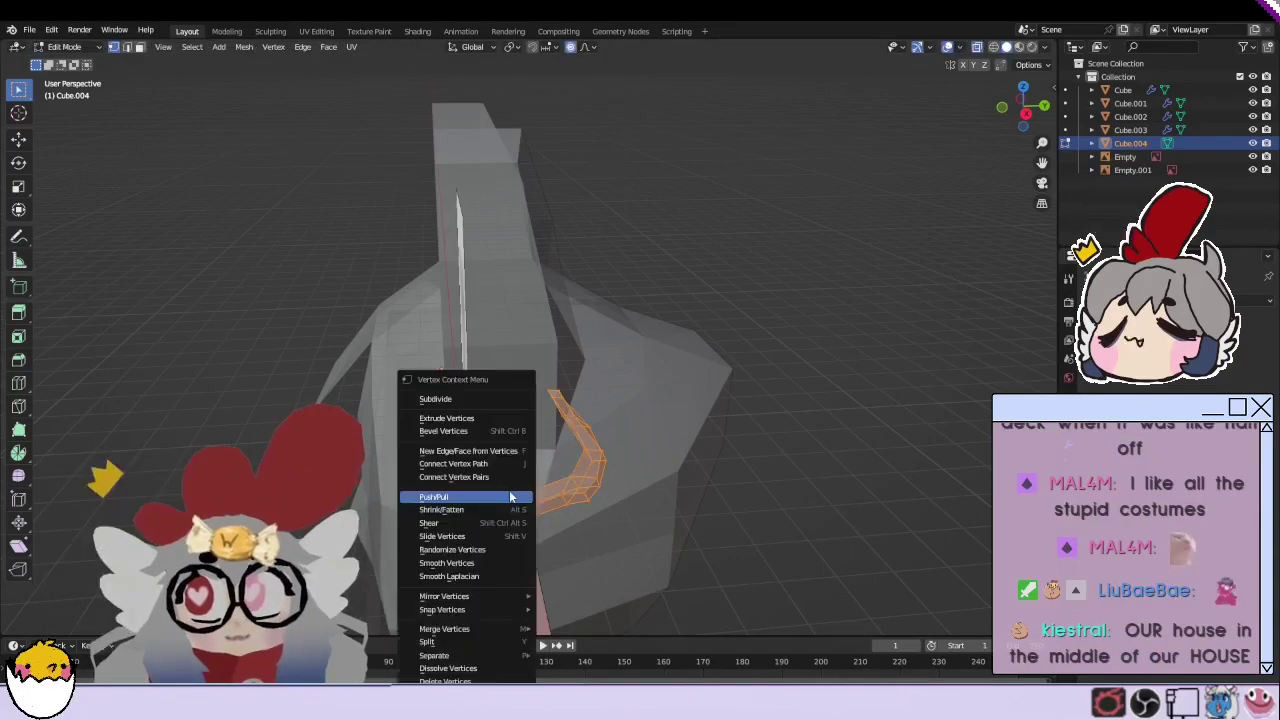
pyautogui.click(465, 575)
# Step: Nudge a box-selected part of the ring to round it out
pyautogui.moveTo(600, 500)
pyautogui.mouseDown(button='middle')
pyautogui.moveTo(670, 471)
pyautogui.moveTo(608, 473)
pyautogui.mouseUp(button='middle')
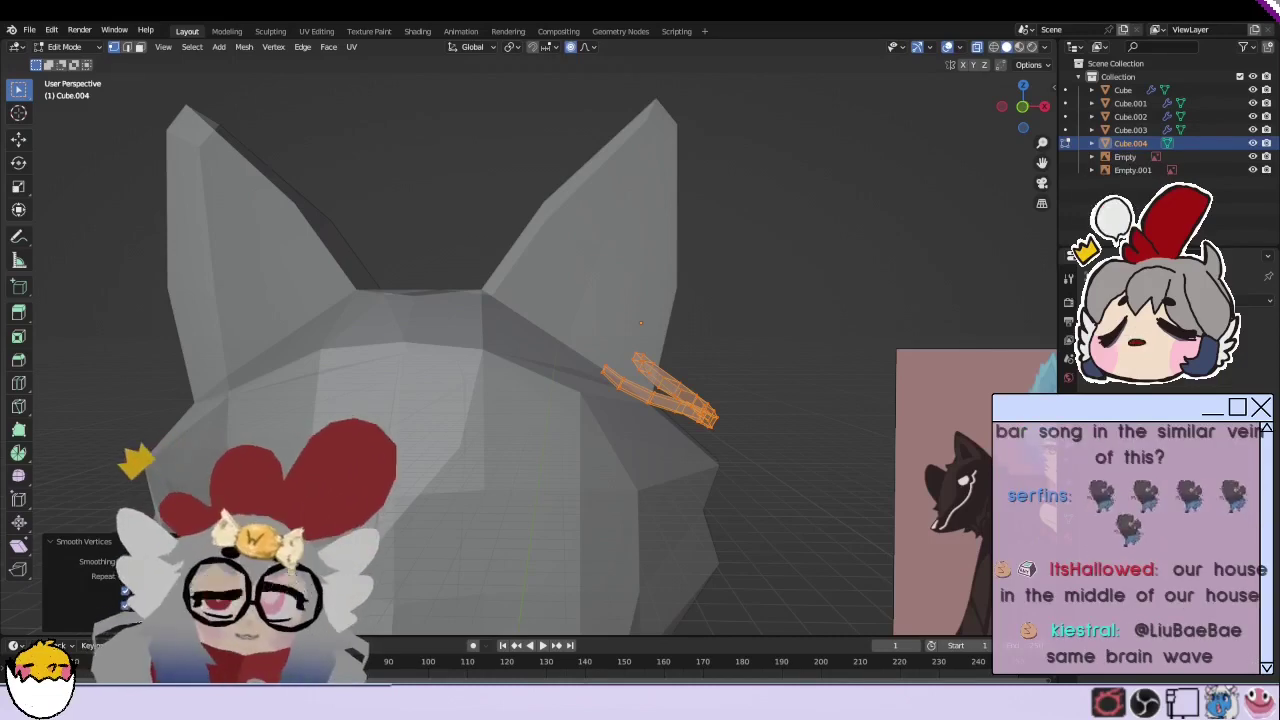
pyautogui.moveTo(720, 340)
pyautogui.mouseDown(button='middle')
pyautogui.moveTo(806, 361)
pyautogui.moveTo(640, 455)
pyautogui.mouseUp(button='middle')
pyautogui.moveTo(640, 455); pyautogui.dragTo(570, 525)
pyautogui.press('g')
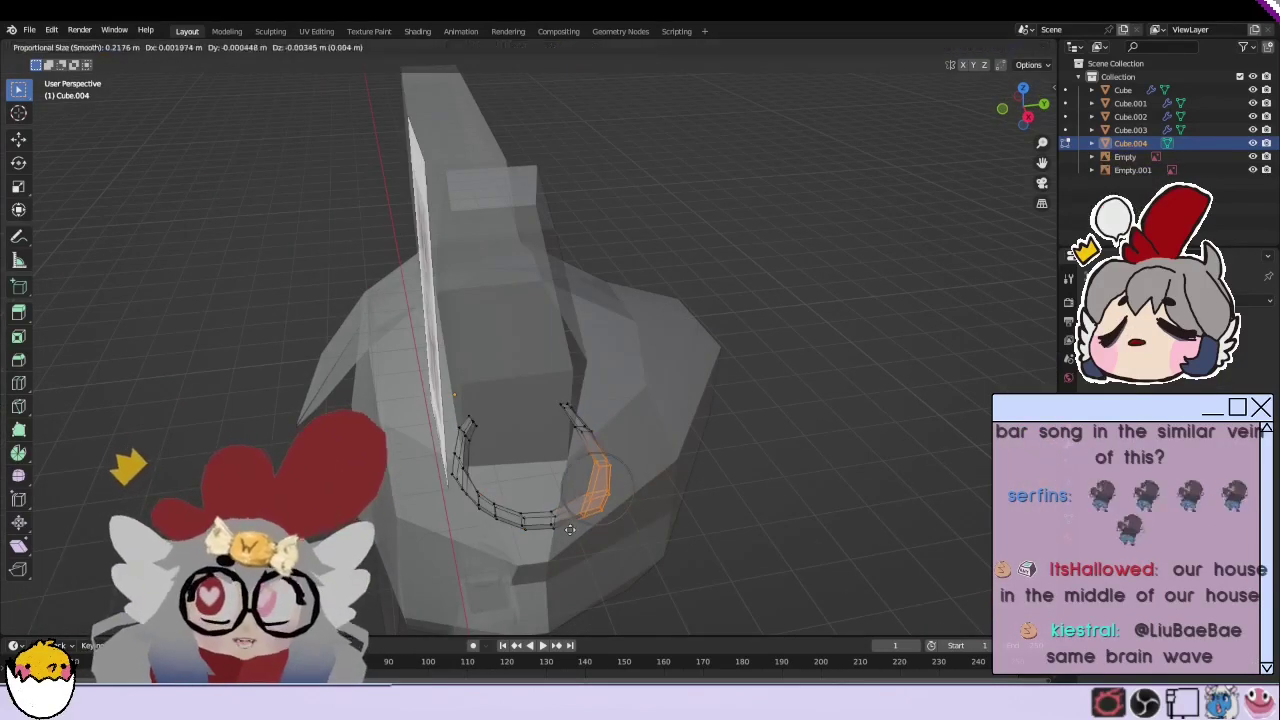
pyautogui.click(566, 526)
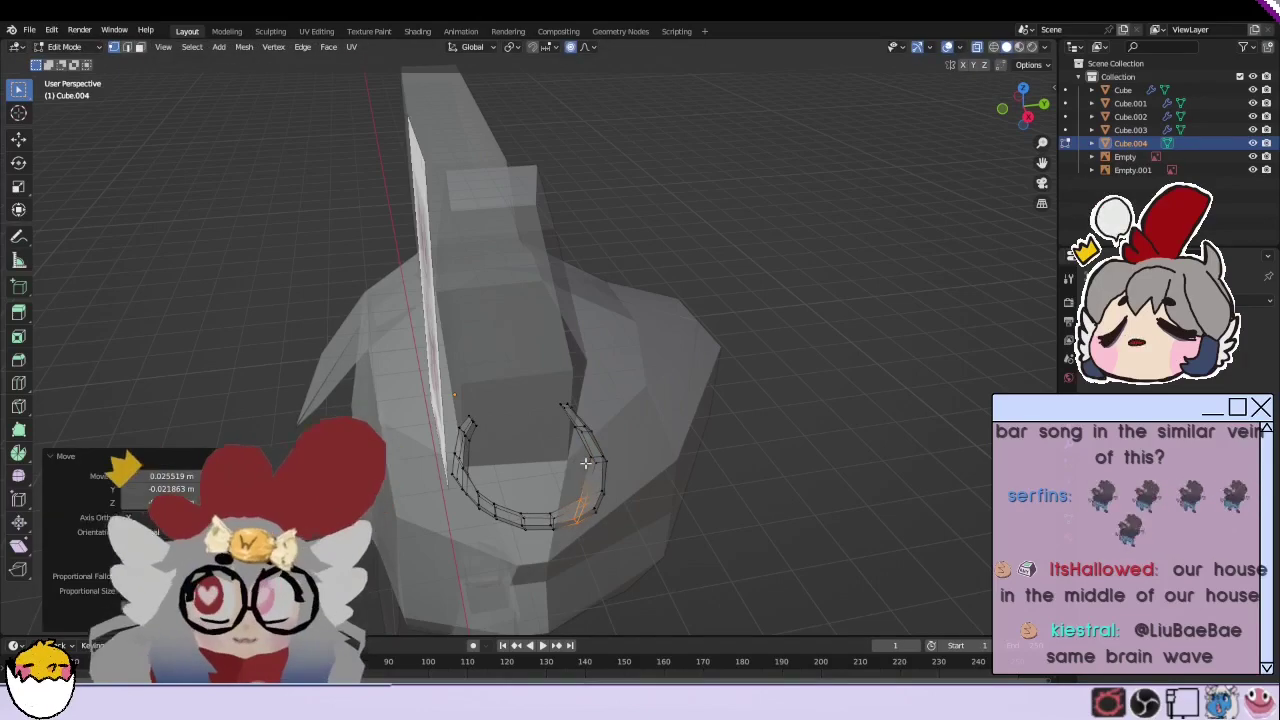
# Step: Move individual ring vertices with soft falloff to even out the hoop's curve
pyautogui.hotkey('alt', 'a')
pyautogui.click(565, 410)
pyautogui.press('g')
pyautogui.click(575, 430)
pyautogui.press('g')
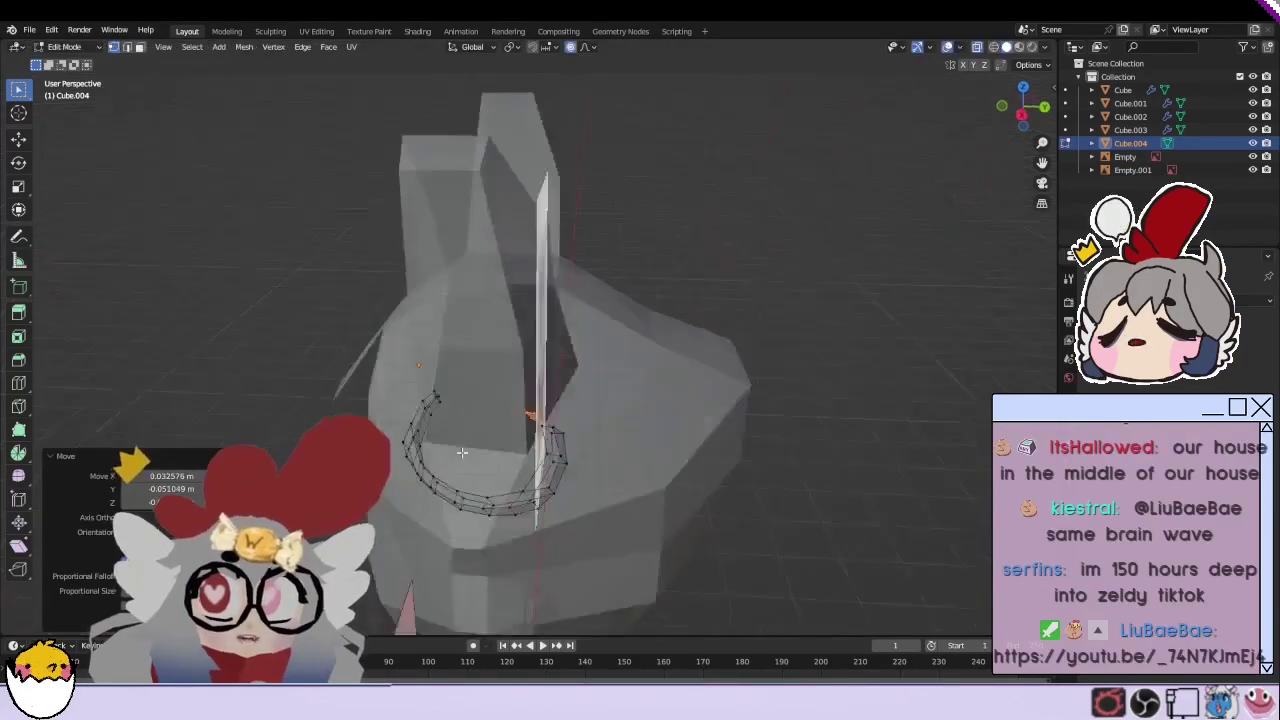
pyautogui.moveTo(590, 425)
pyautogui.mouseDown(button='middle')
pyautogui.moveTo(509, 440)
pyautogui.moveTo(657, 460)
pyautogui.moveTo(665, 445)
pyautogui.mouseUp(button='middle')
pyautogui.click(509, 440)
pyautogui.press('g')
pyautogui.click(485, 435)
pyautogui.press('g')
pyautogui.click(669, 440)
pyautogui.press('g')
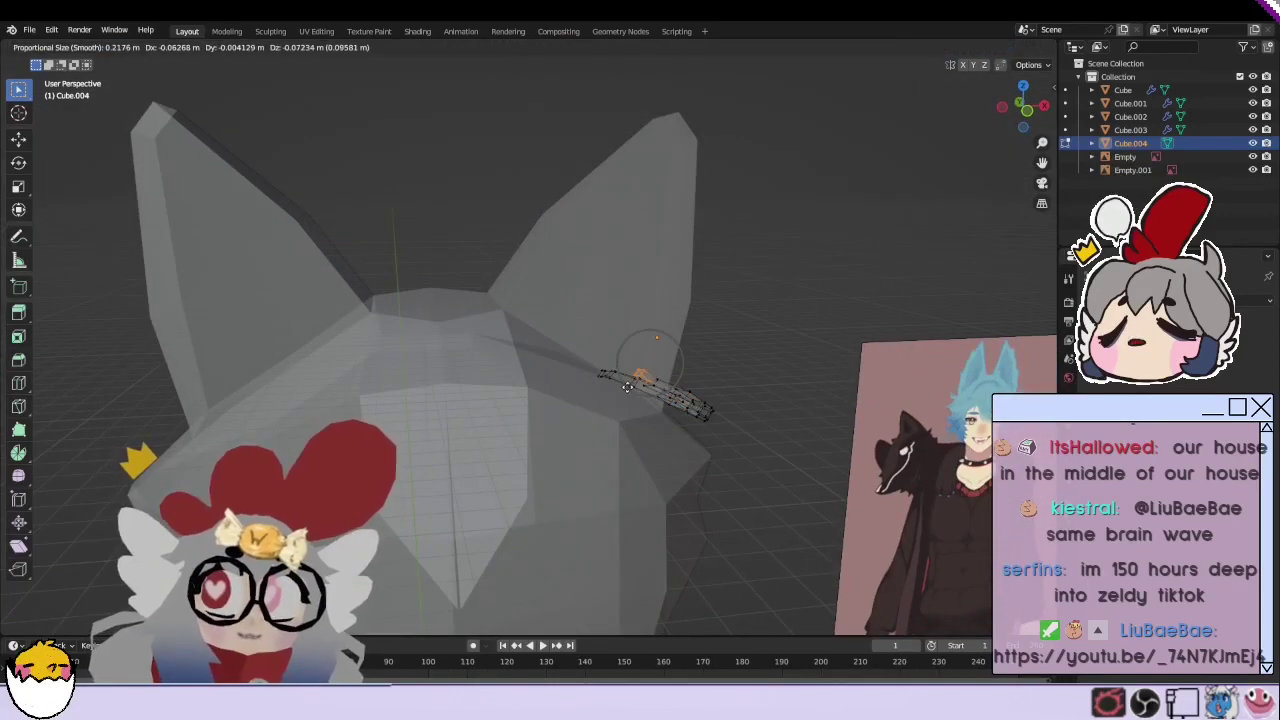
pyautogui.click(630, 370)
# Step: Merge the ring's duplicate vertices with Mesh > Clean Up > Merge by Distance
pyautogui.moveTo(630, 370)
pyautogui.mouseDown(button='middle')
pyautogui.moveTo(595, 427)
pyautogui.moveTo(691, 440)
pyautogui.mouseUp(button='middle')
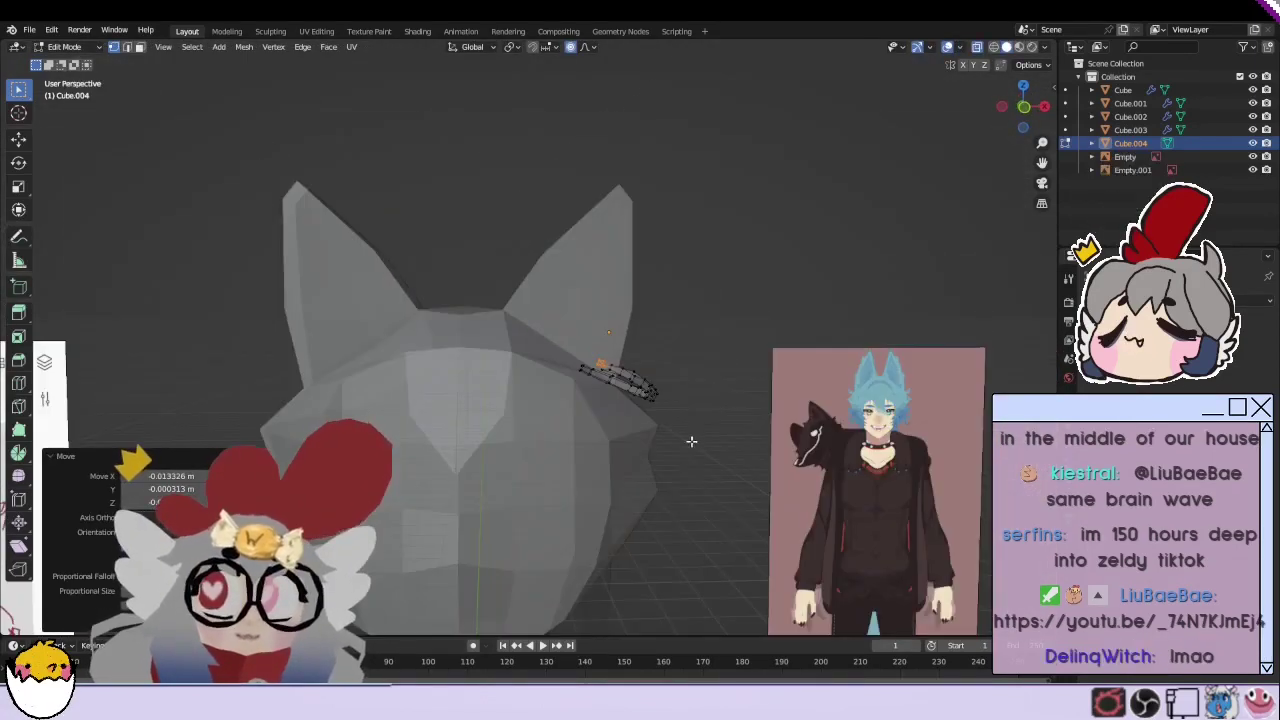
pyautogui.press('a')
pyautogui.click(244, 47)
pyautogui.click(400, 469)
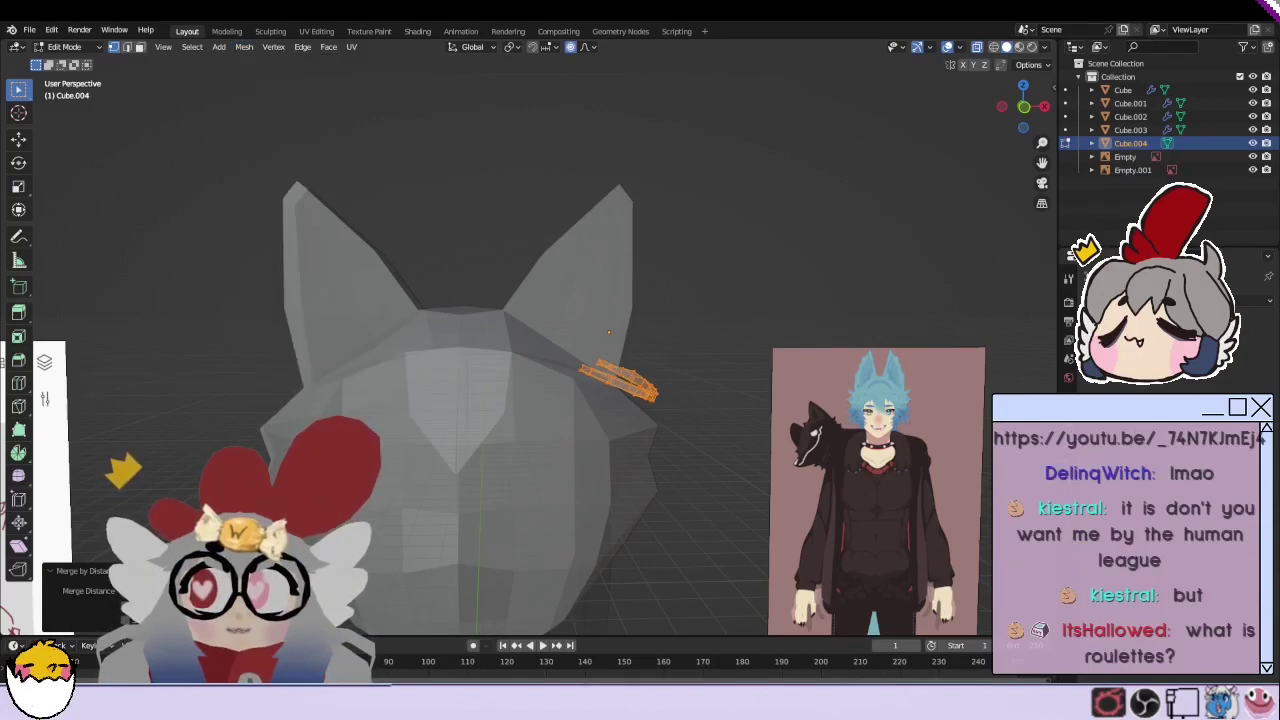
pyautogui.click(660, 482)
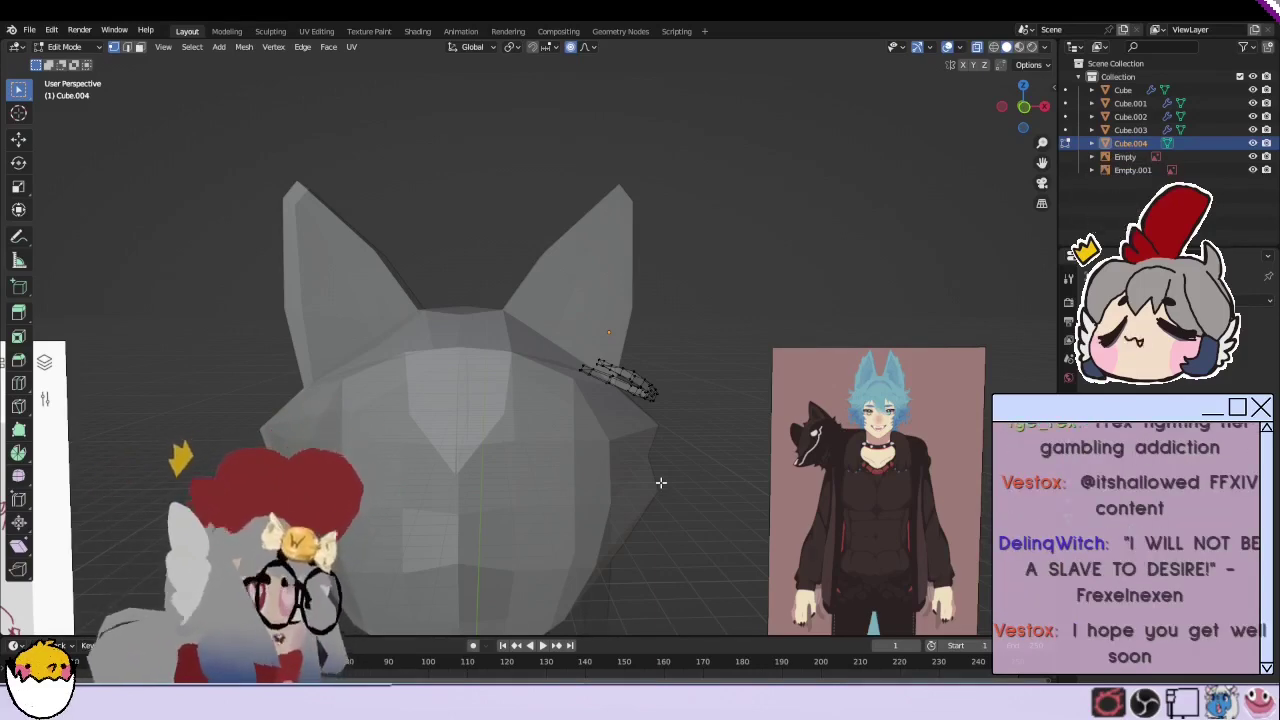
pyautogui.scroll(1, 314, 393)
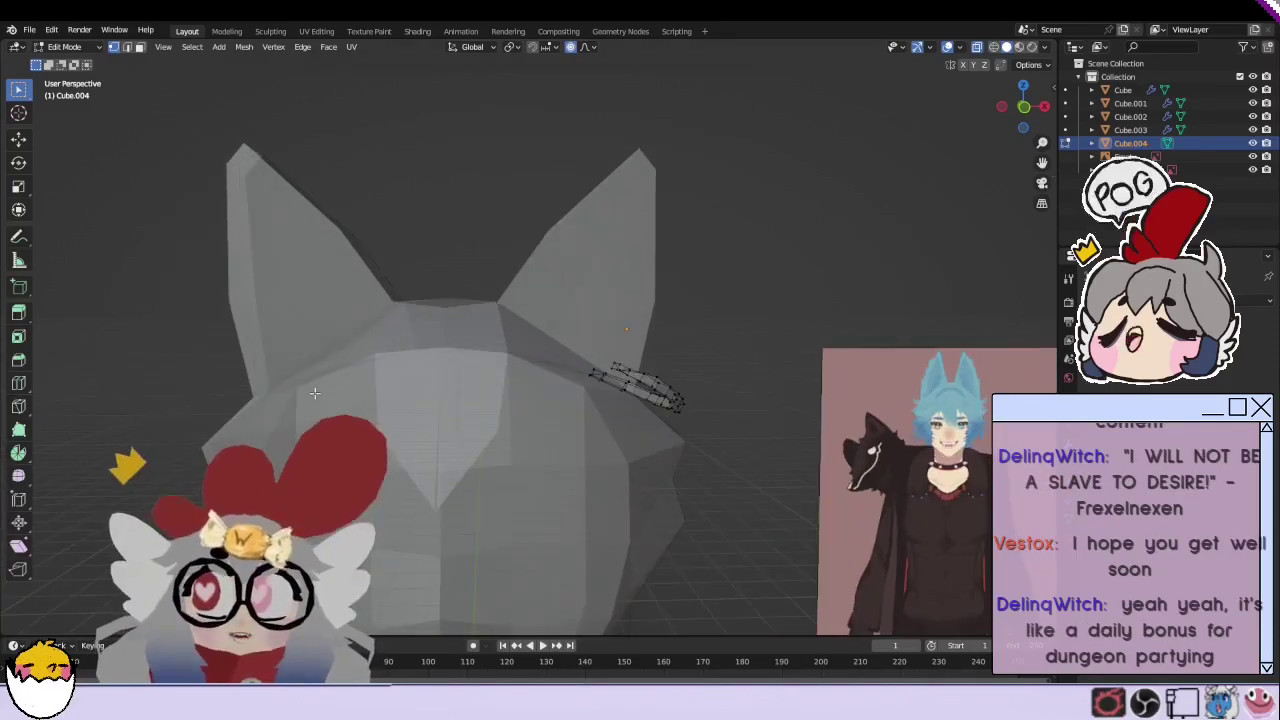
pyautogui.keyDown('shift'); pyautogui.moveTo(314, 393); pyautogui.dragTo(449, 383, button='middle'); pyautogui.keyUp('shift')
pyautogui.click(65, 47)
# Step: Back in Object Mode, add a cylinder beside the head and thin it along X
pyautogui.click(68, 61)
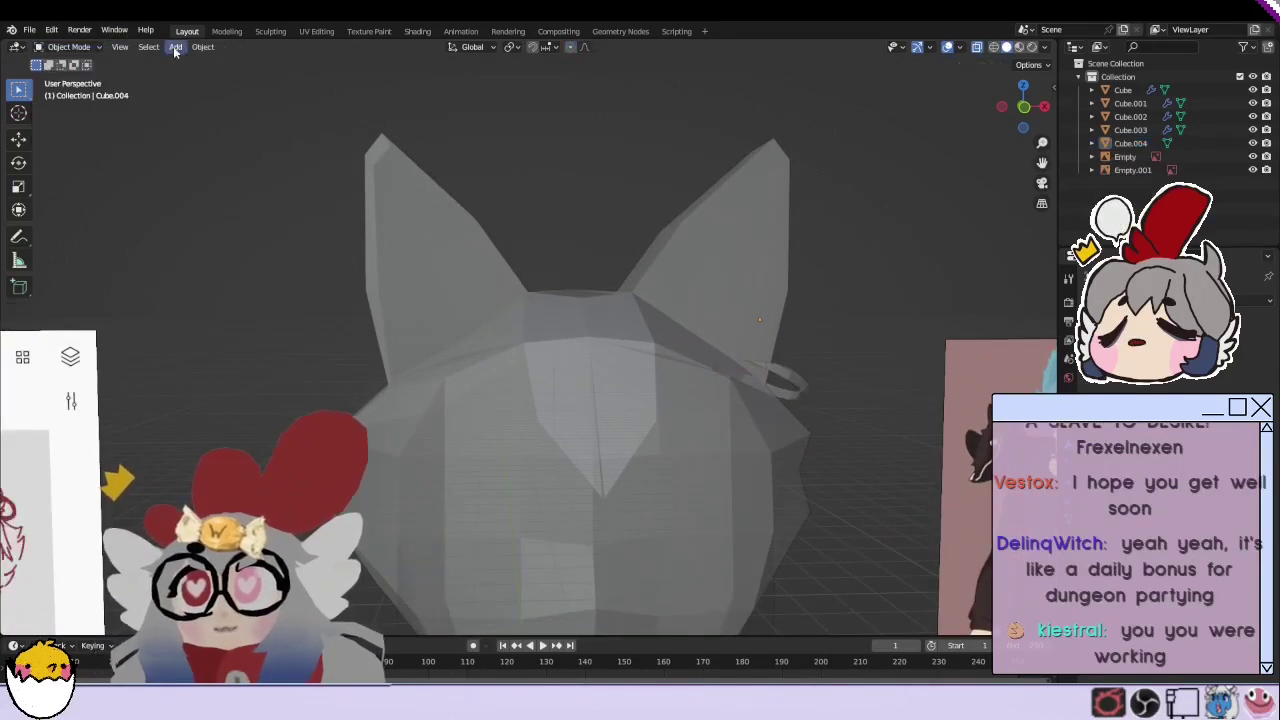
pyautogui.click(175, 47)
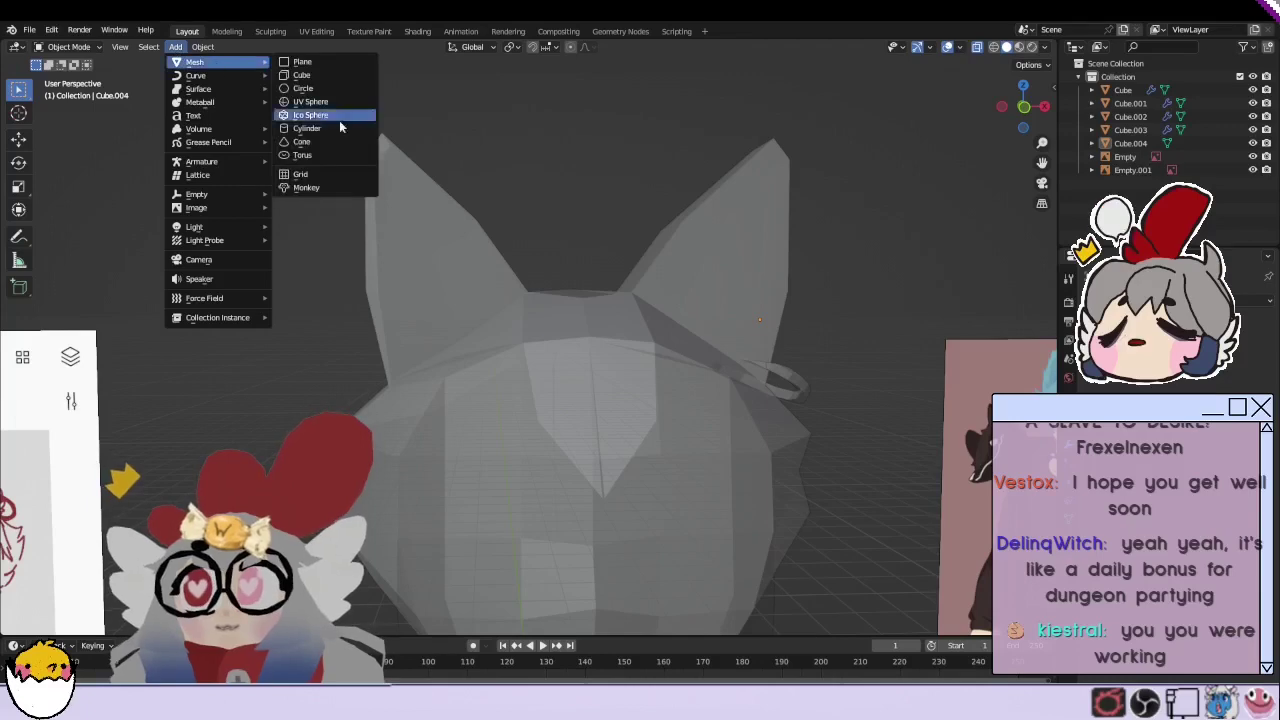
pyautogui.click(310, 128)
pyautogui.press('g')
pyautogui.click(622, 341)
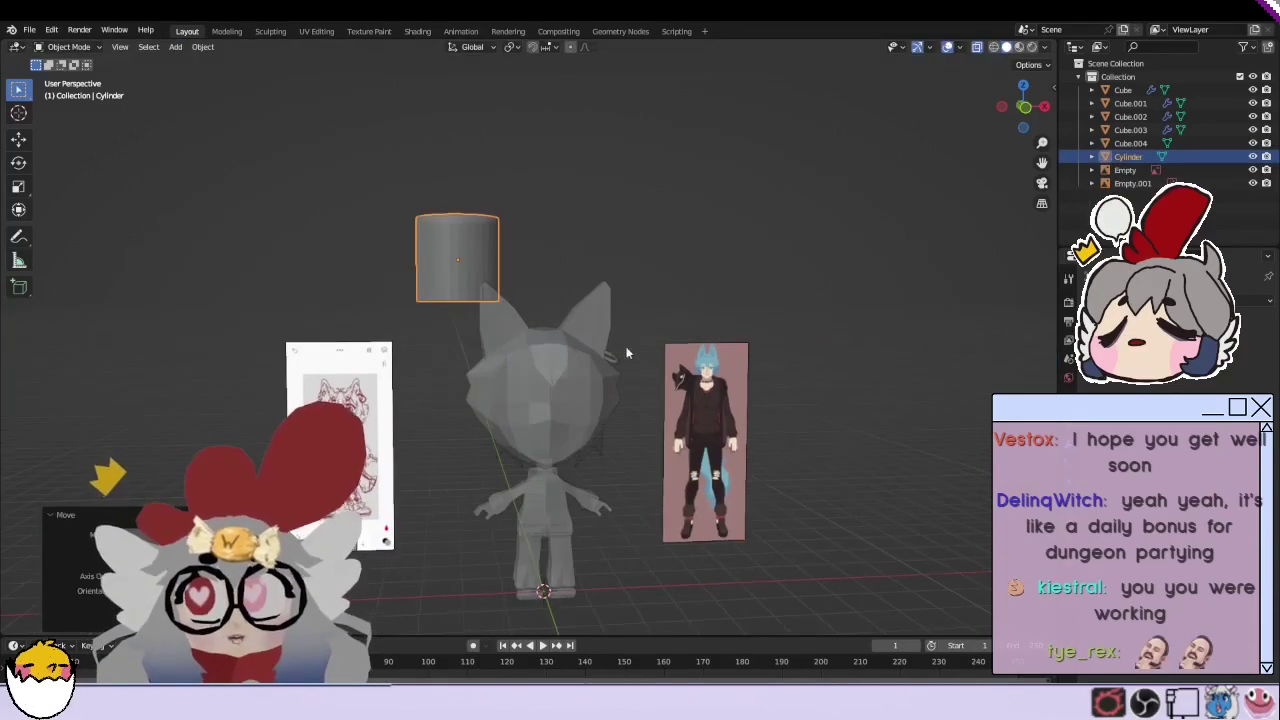
pyautogui.press('s')
pyautogui.click(622, 341)
pyautogui.press('s')
pyautogui.press('x')
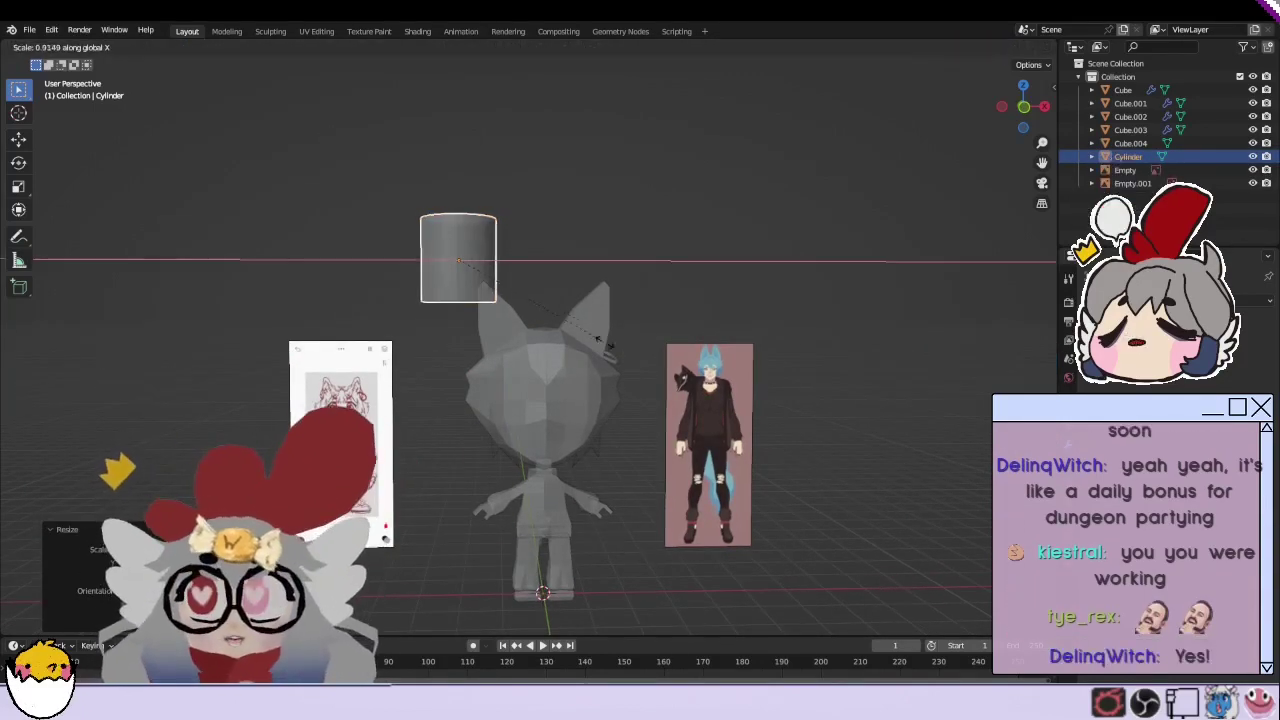
pyautogui.click(419, 345)
# Step: Shrink the cylinder to a tiny size, rotate it, and move it up and left
pyautogui.moveTo(419, 345); pyautogui.dragTo(546, 350, button='middle')
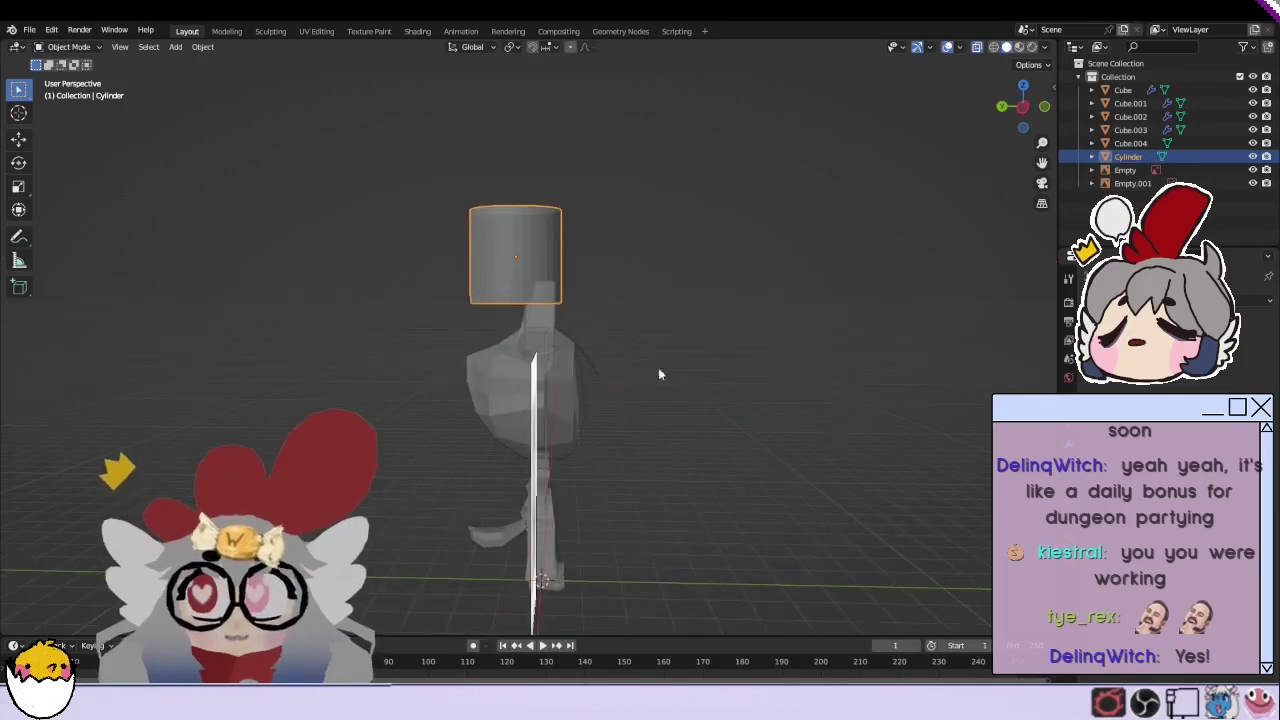
pyautogui.press('s')
pyautogui.click(530, 290)
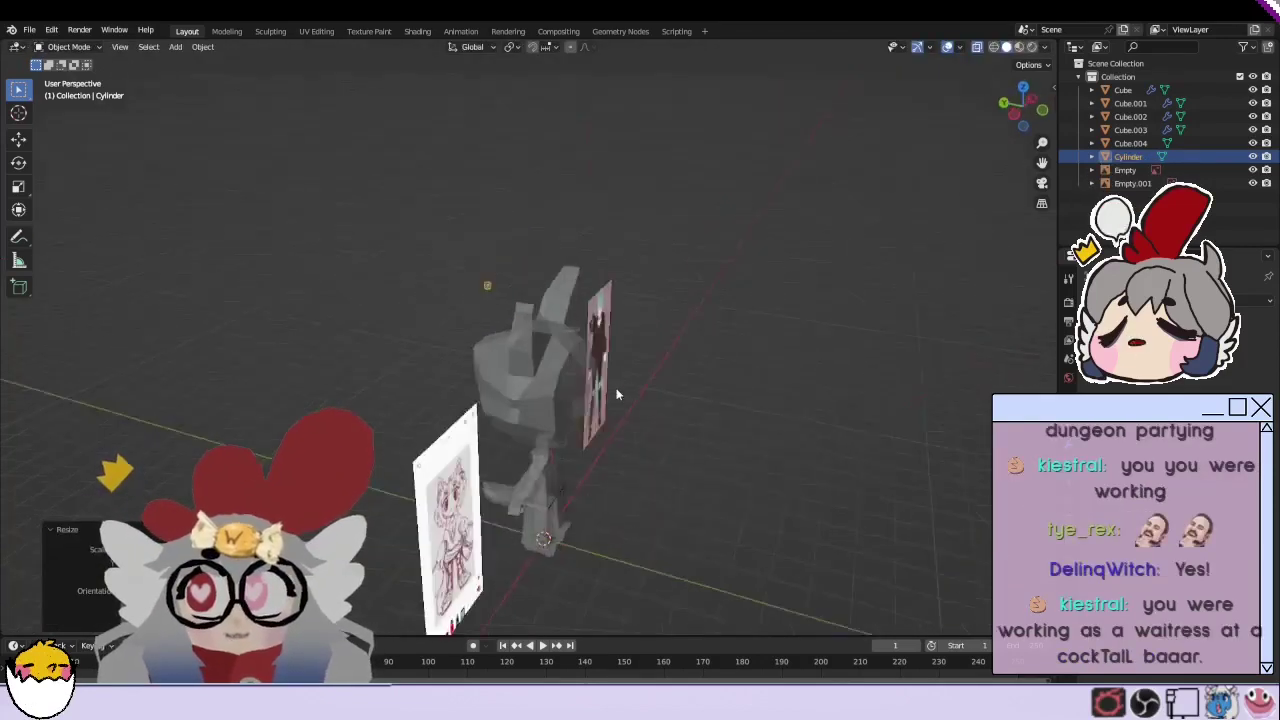
pyautogui.moveTo(530, 290); pyautogui.dragTo(635, 469, button='middle')
pyautogui.scroll(5, 790, 488)
pyautogui.press('r')
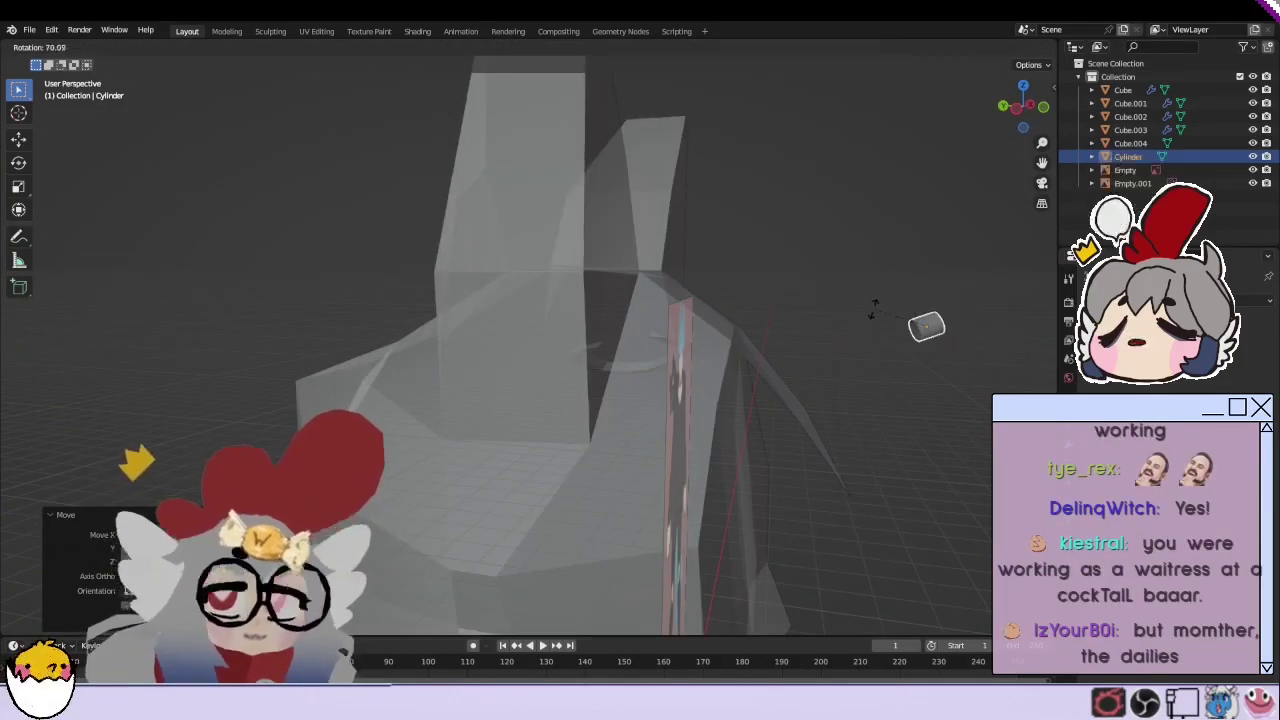
pyautogui.click(889, 270)
pyautogui.moveTo(889, 270); pyautogui.dragTo(965, 246, button='middle')
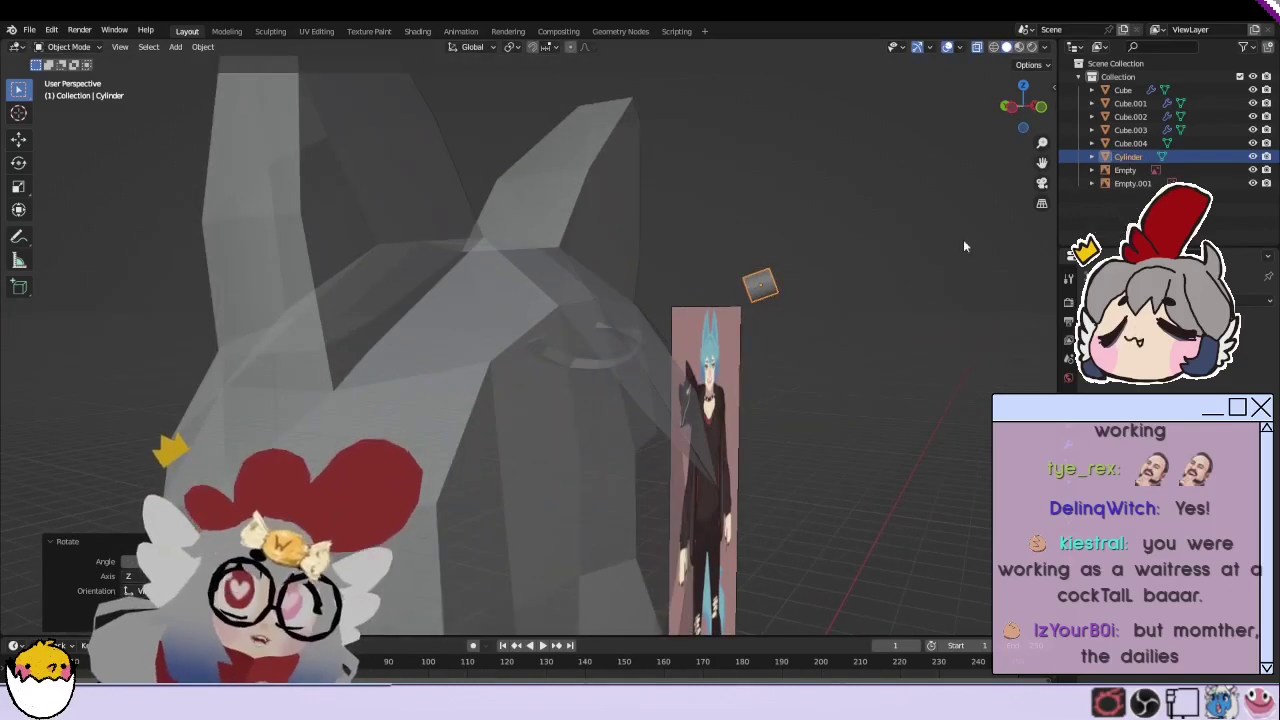
pyautogui.press('g')
pyautogui.click(740, 262)
pyautogui.moveTo(740, 262); pyautogui.dragTo(781, 315, button='middle')
# Step: Tilt the cylinder, stretch it along Y into a long bar, and reposition it
pyautogui.press('r')
pyautogui.click(752, 303)
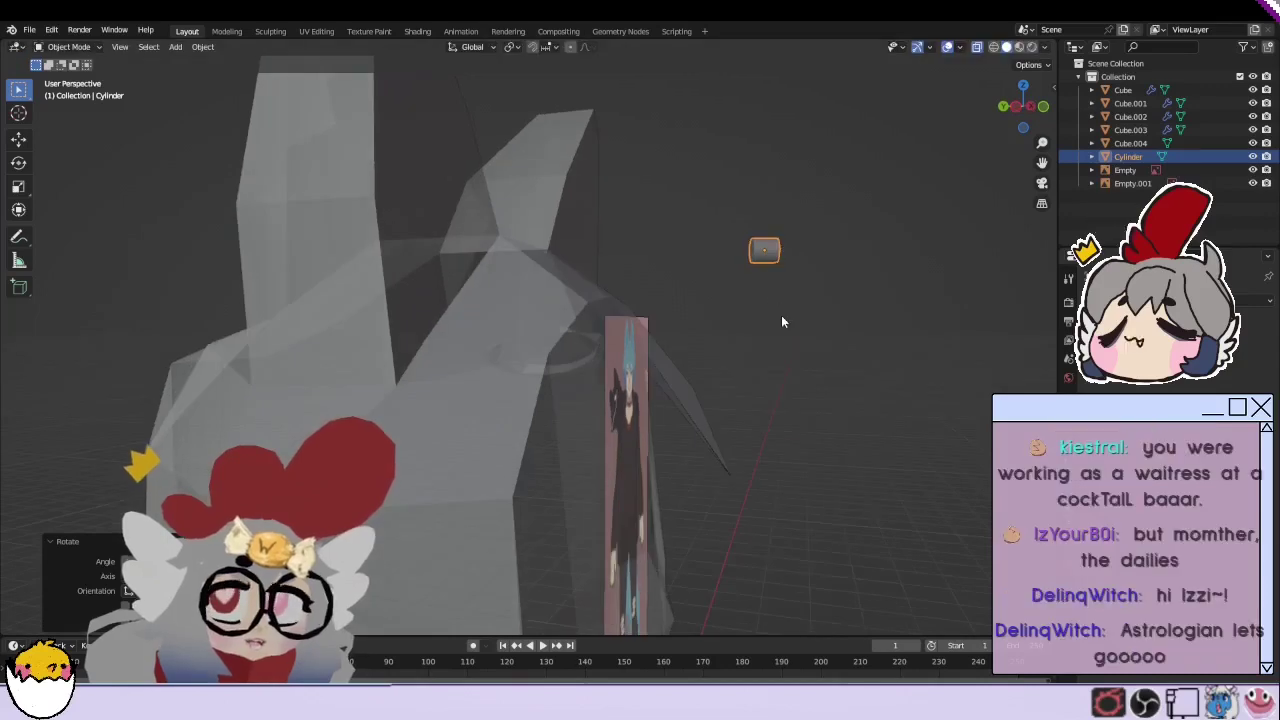
pyautogui.press('s')
pyautogui.press('y')
pyautogui.click(434, 323)
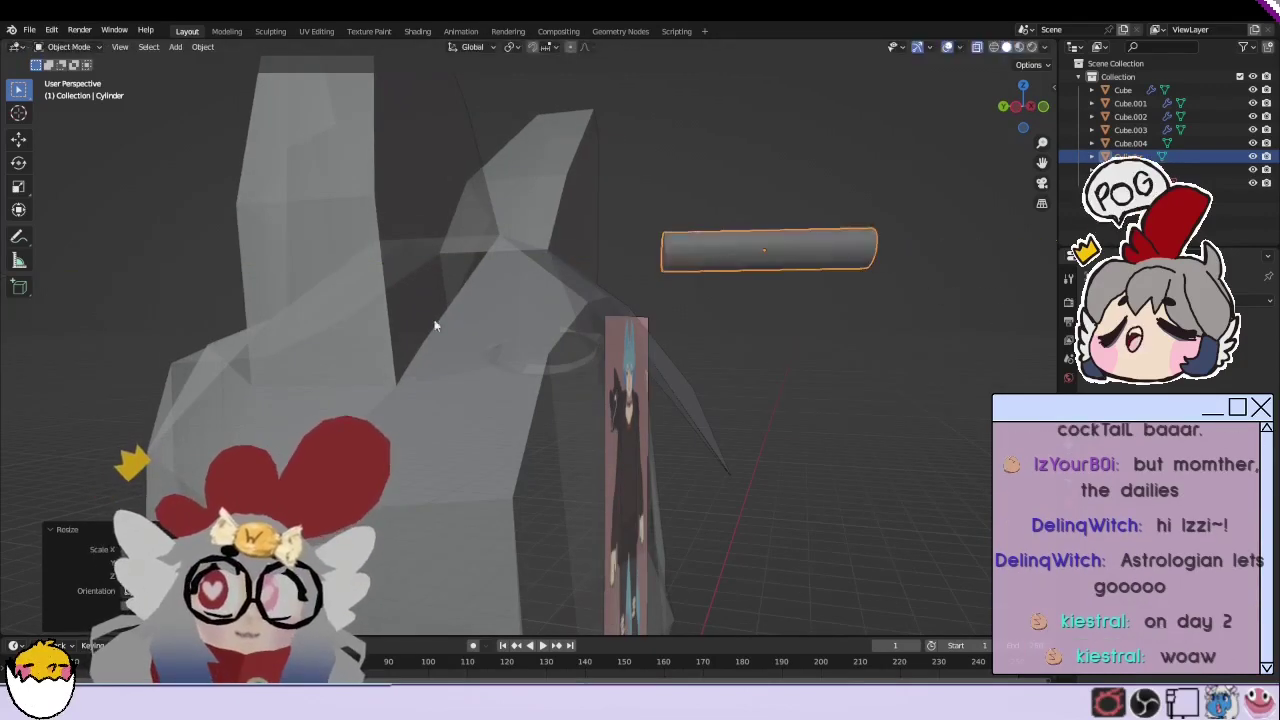
pyautogui.moveTo(434, 323)
pyautogui.mouseDown(button='middle')
pyautogui.moveTo(678, 335)
pyautogui.moveTo(728, 388)
pyautogui.moveTo(524, 372)
pyautogui.moveTo(548, 341)
pyautogui.moveTo(518, 329)
pyautogui.moveTo(411, 380)
pyautogui.moveTo(420, 357)
pyautogui.mouseUp(button='middle')
pyautogui.press('g')
pyautogui.click(524, 372)
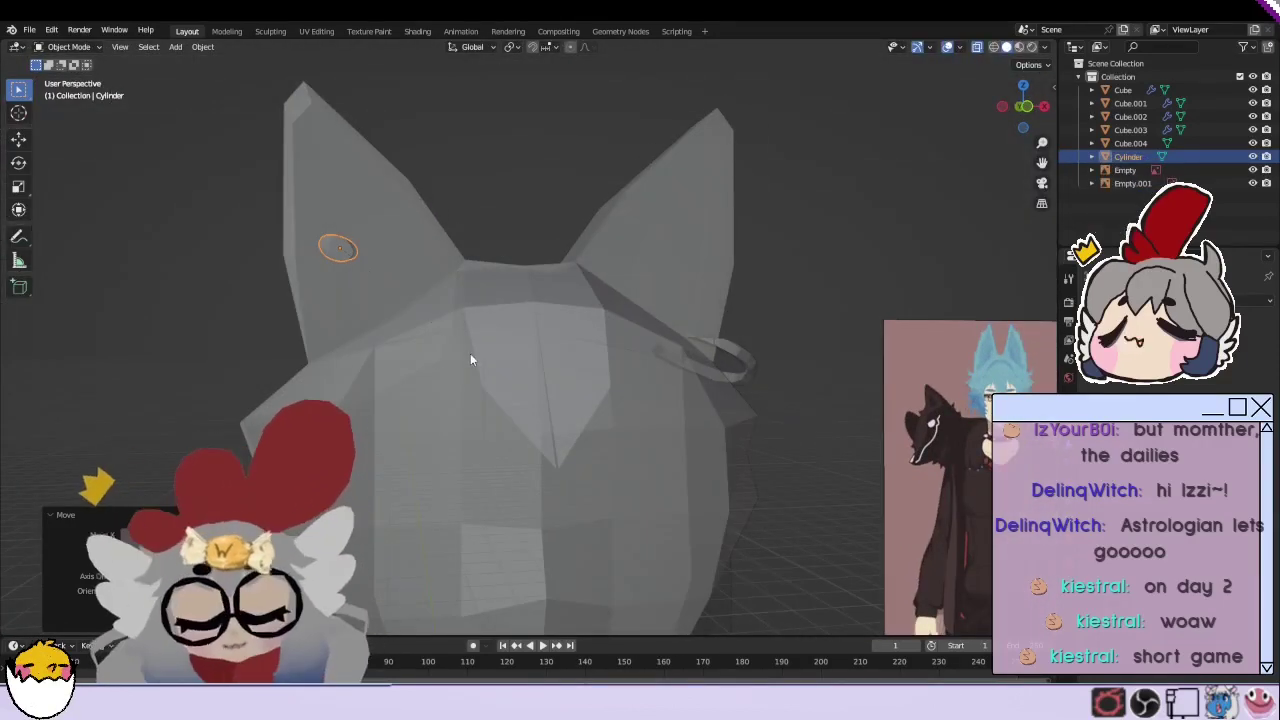
# Step: Rotate the bar to angle it into the left ear, undoing the last adjustment
pyautogui.press('r')
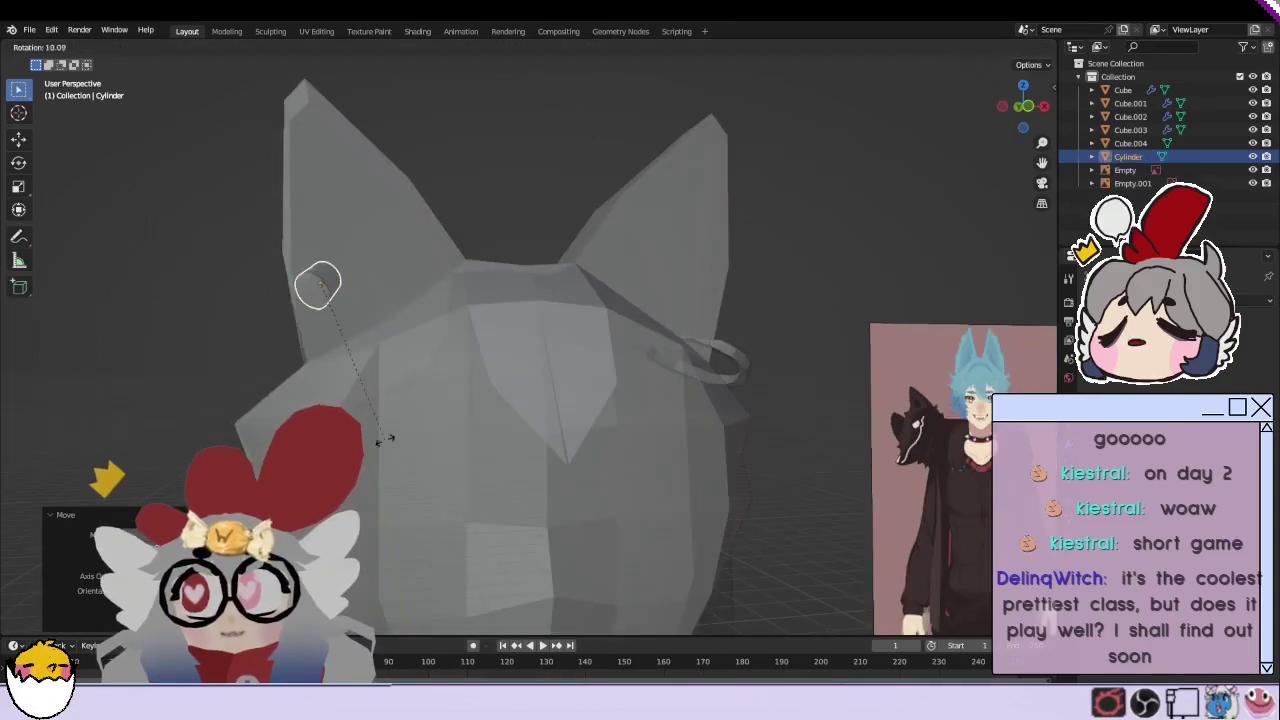
pyautogui.click(385, 440)
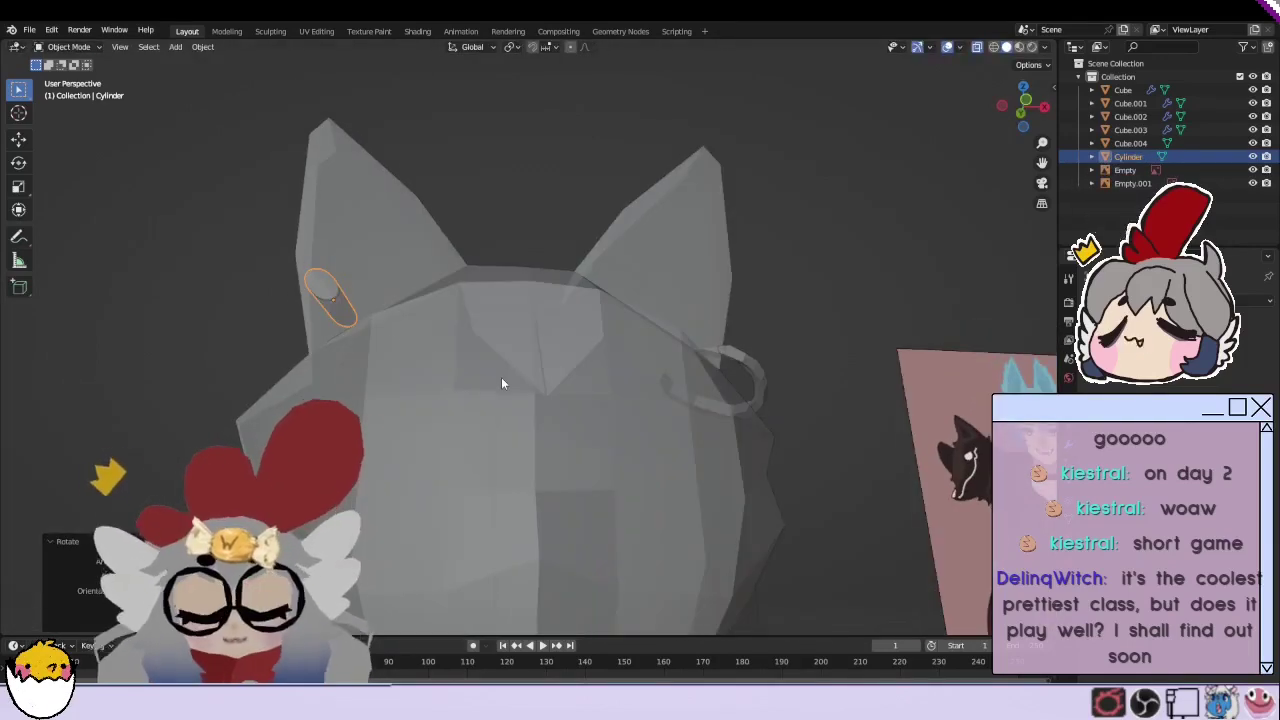
pyautogui.press('r')
pyautogui.click(513, 416)
pyautogui.hotkey('ctrl', 'z')
pyautogui.scroll(-5, 306, 376)
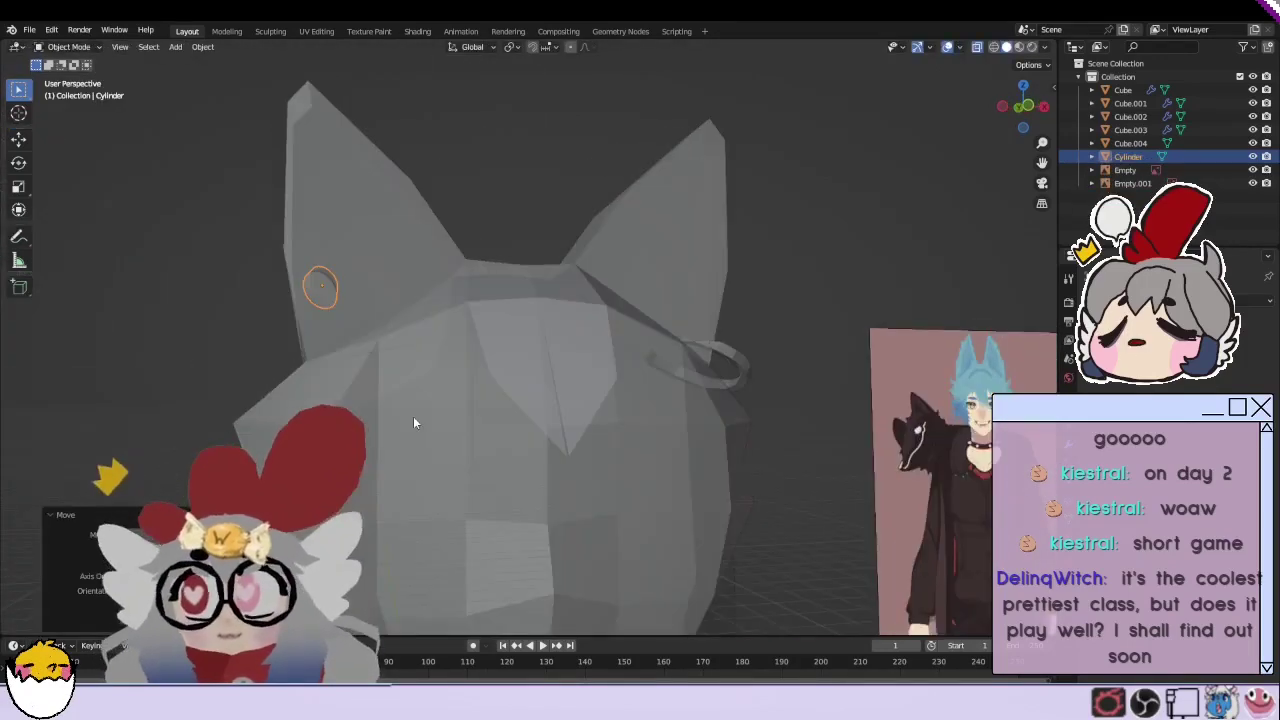
pyautogui.rightClick(306, 372)
# Step: Duplicate the ear piercing cylinder and place the copy just below the first one
pyautogui.click(203, 47)
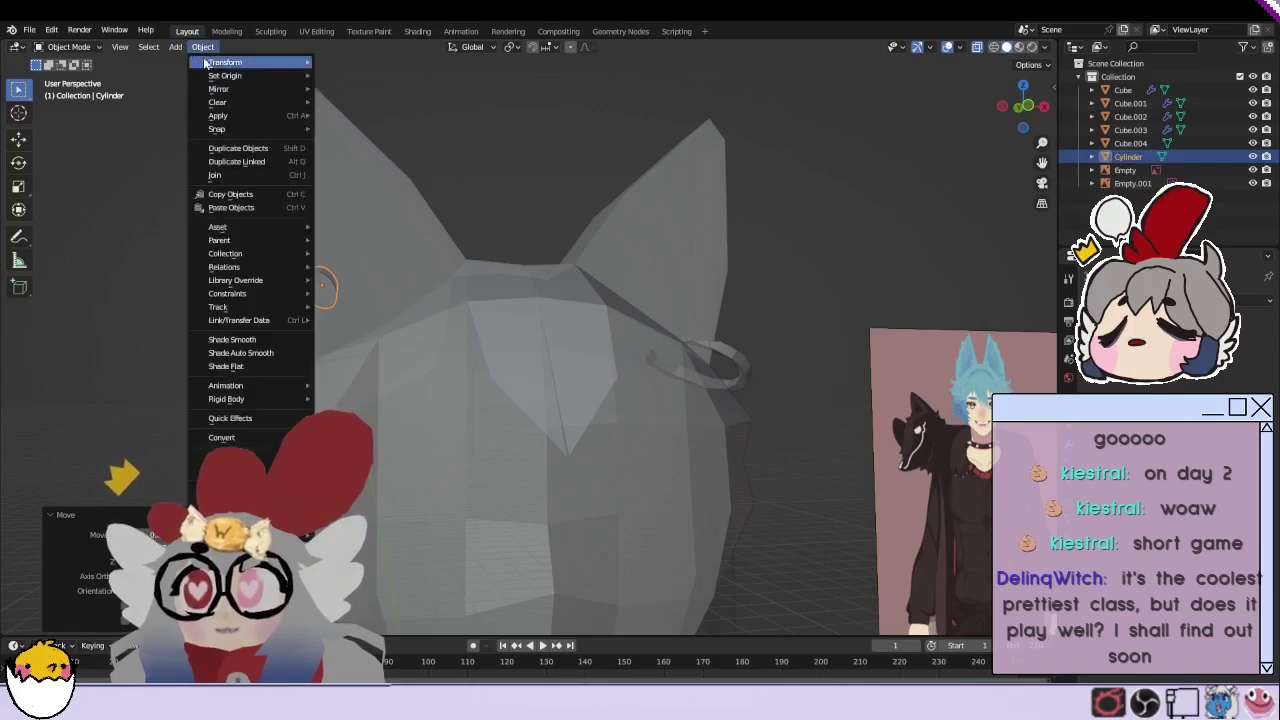
pyautogui.click(240, 158)
pyautogui.click(240, 97)
pyautogui.moveTo(240, 97); pyautogui.dragTo(290, 278, button='middle')
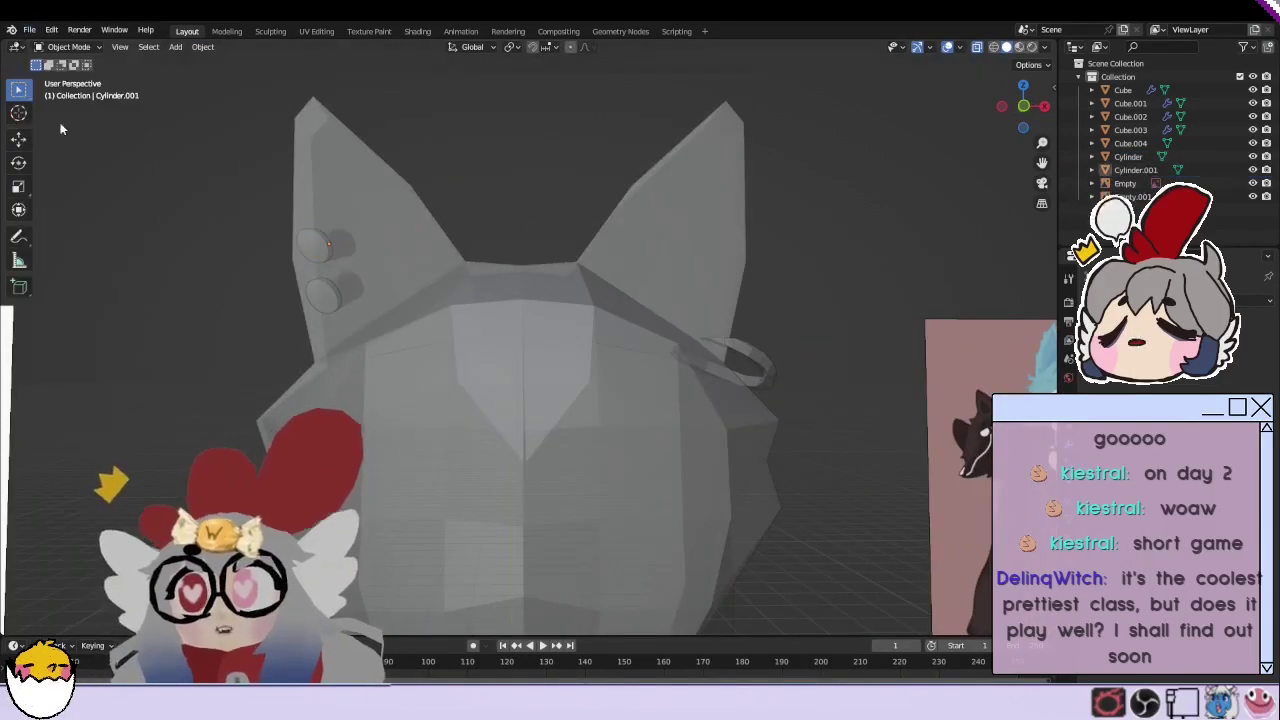
pyautogui.moveTo(94, 157); pyautogui.dragTo(174, 309, button='middle')
# Step: Select both piercing cylinders together with the cat head mesh
pyautogui.click(356, 296)
pyautogui.keyDown('shift'); pyautogui.click(348, 256); pyautogui.keyUp('shift')
pyautogui.keyDown('shift'); pyautogui.click(356, 300); pyautogui.keyUp('shift')
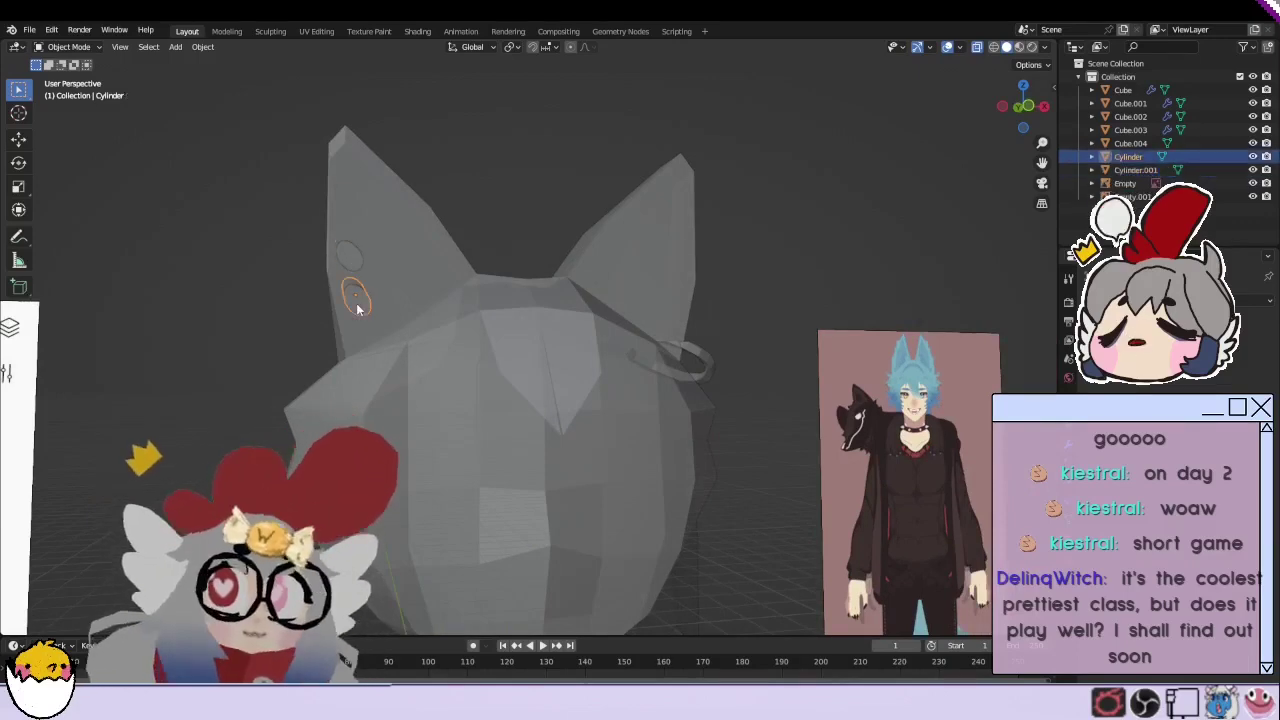
pyautogui.click(415, 305)
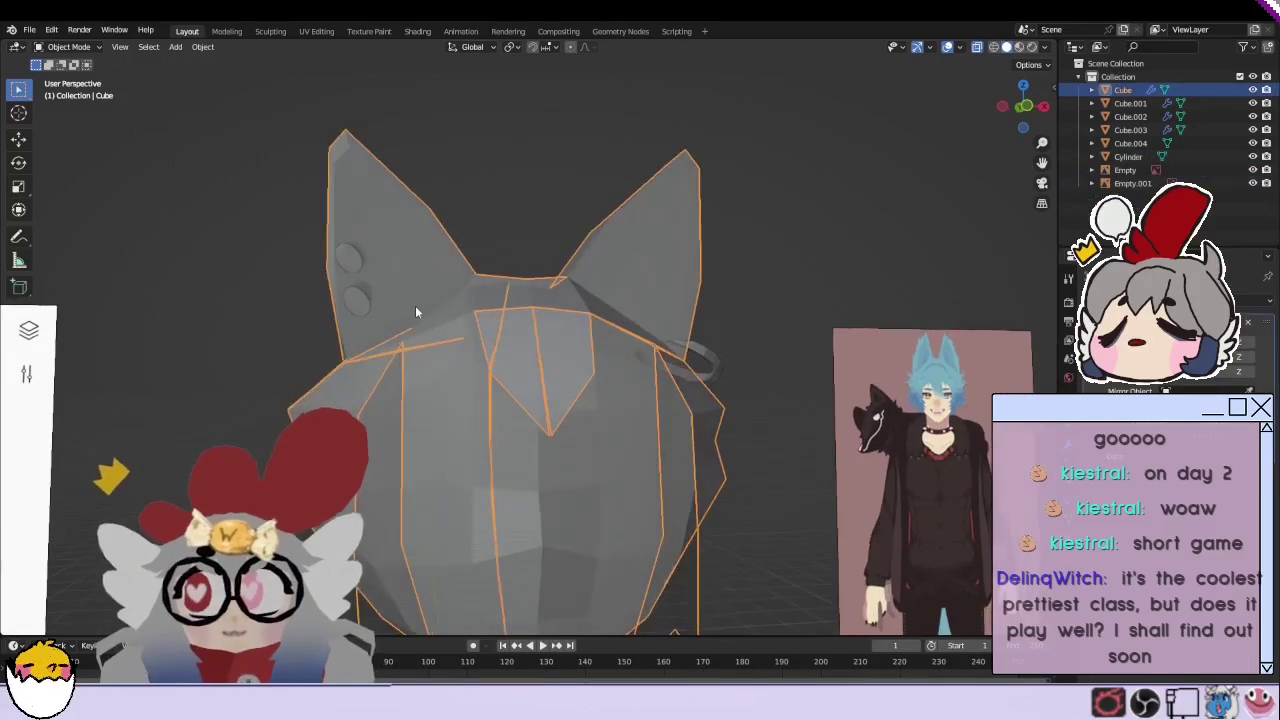
# Step: Add a Mirror modifier to the cat head, undoing a settings tweak so both ears stay mirrored
pyautogui.click(1165, 300)
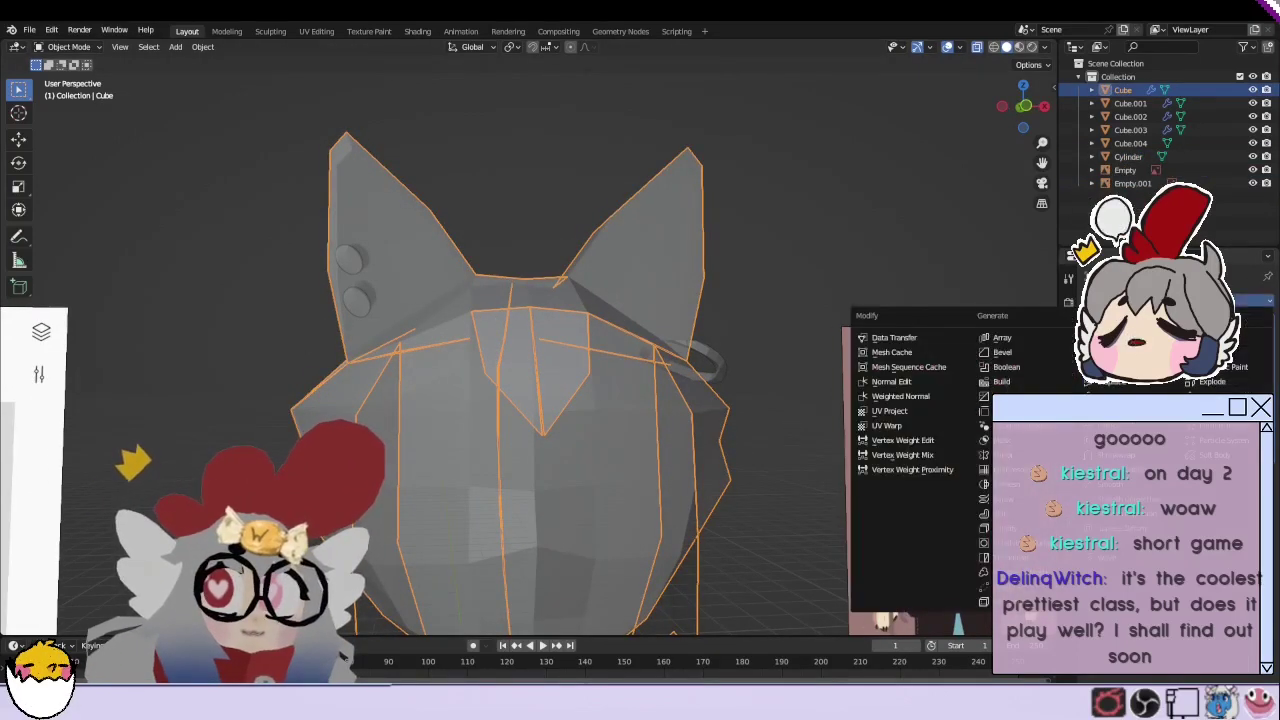
pyautogui.click(1010, 455)
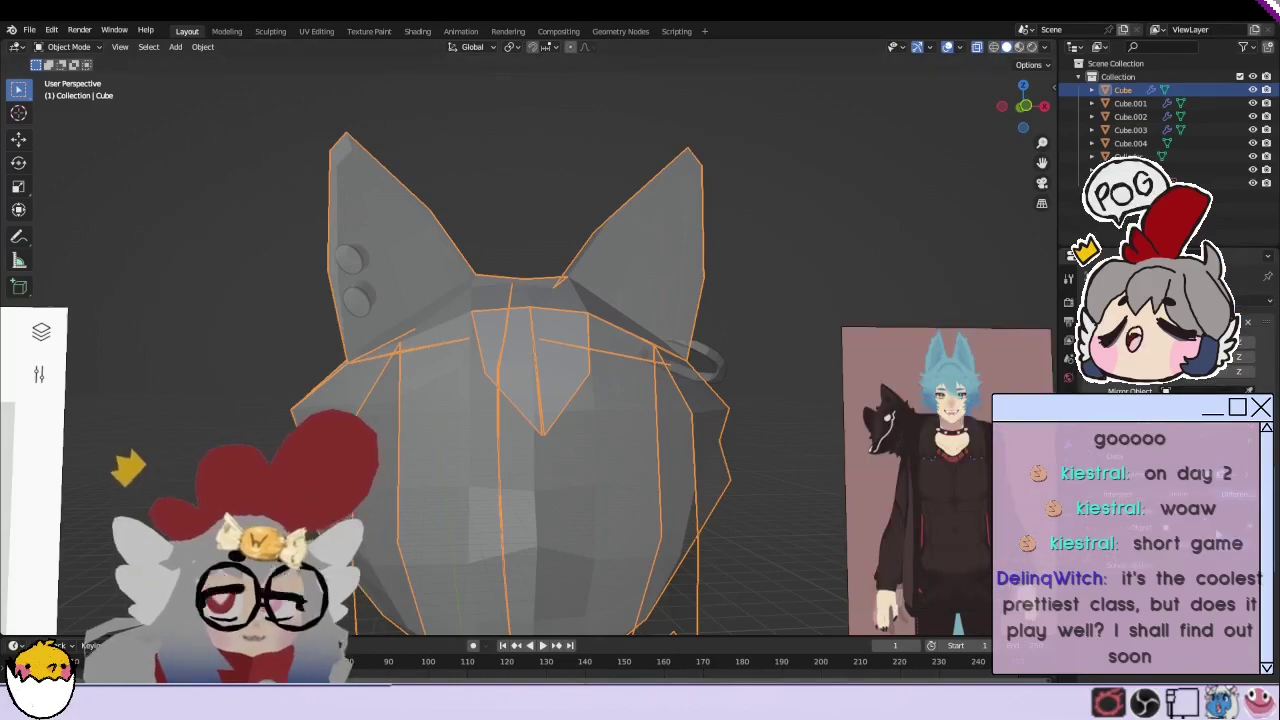
pyautogui.moveTo(360, 299); pyautogui.dragTo(376, 291, button='middle')
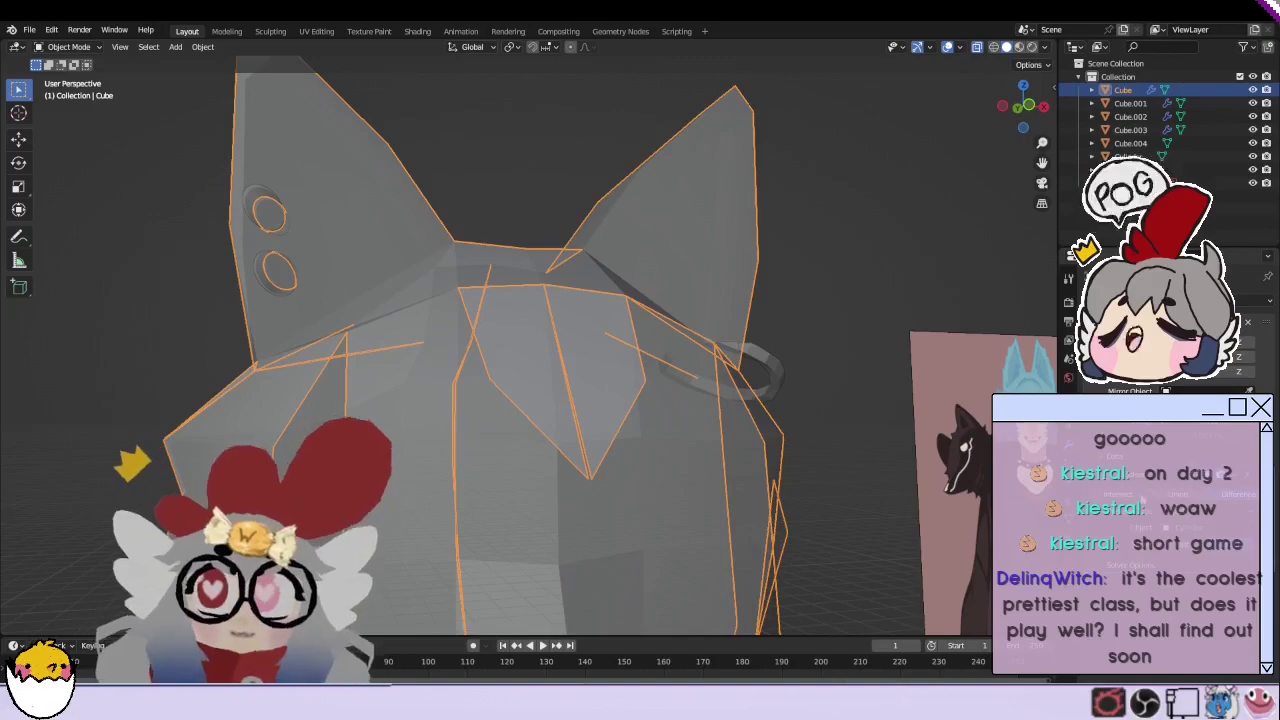
pyautogui.click(1238, 357)
pyautogui.hotkey('ctrl', 'z')
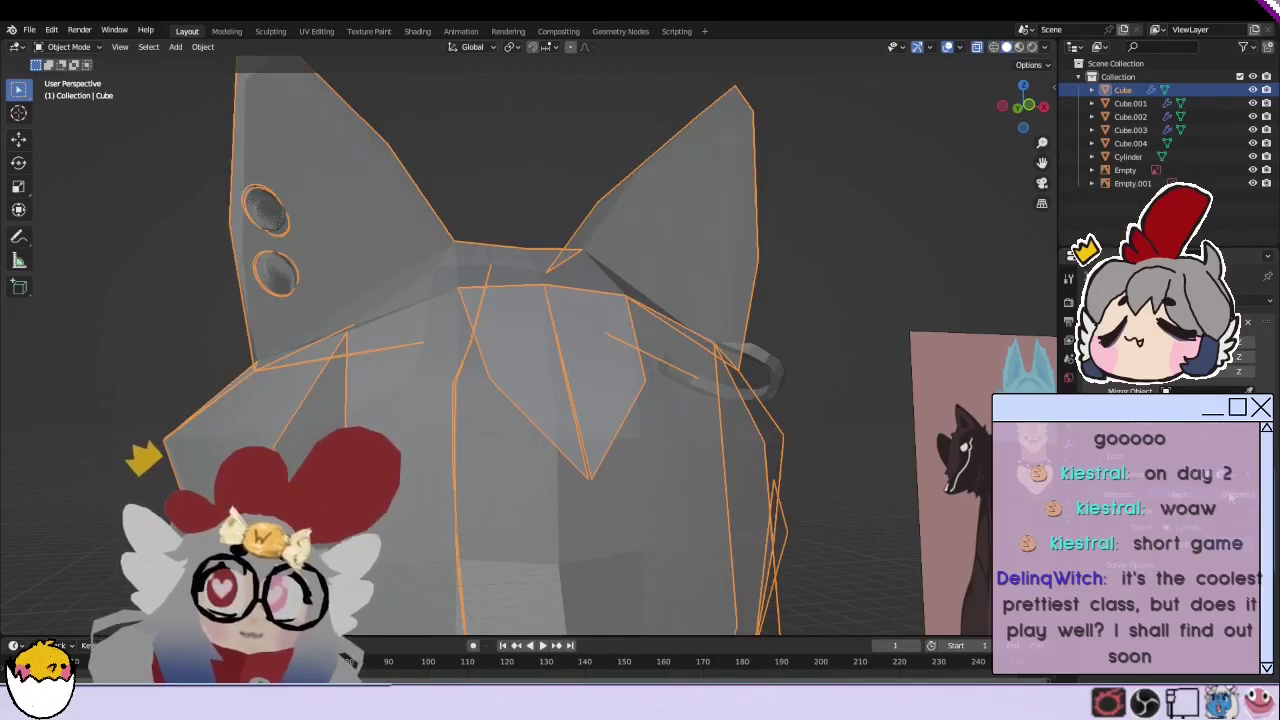
pyautogui.moveTo(376, 291)
pyautogui.mouseDown(button='middle')
pyautogui.moveTo(381, 259)
pyautogui.moveTo(528, 282)
pyautogui.moveTo(443, 271)
pyautogui.moveTo(463, 272)
pyautogui.mouseUp(button='middle')
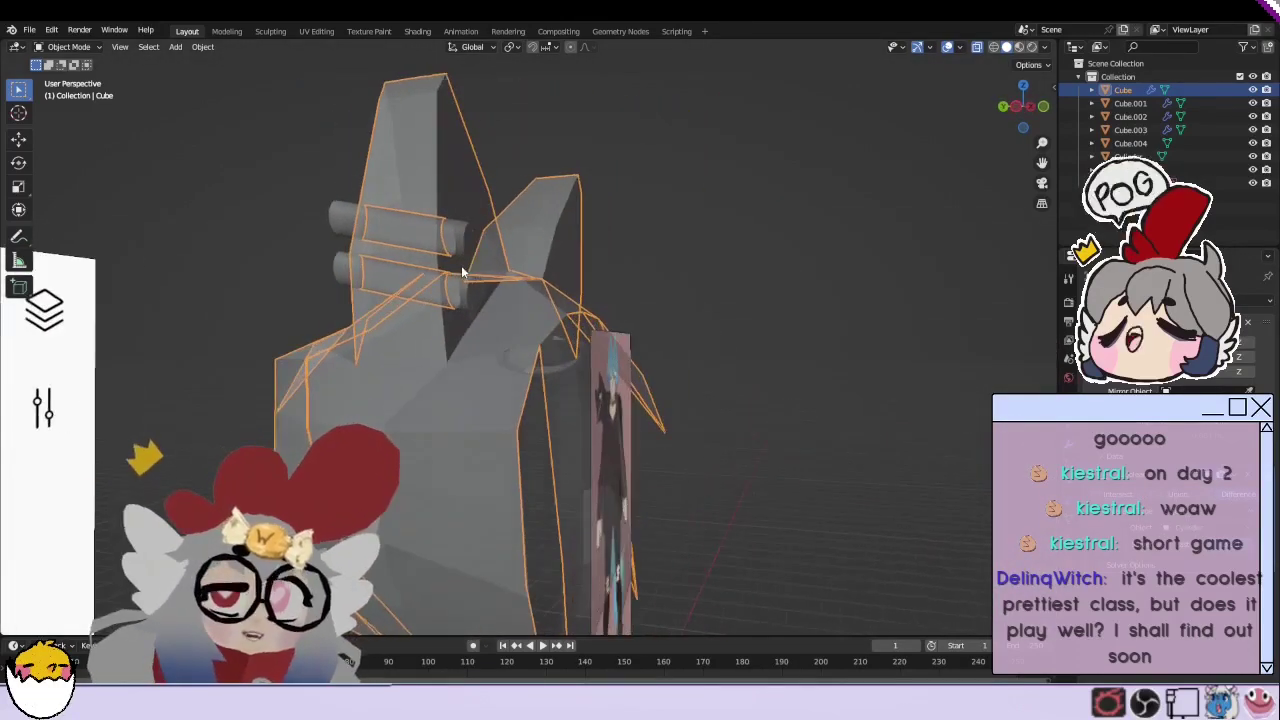
# Step: Hide the cylinder and add a Boolean modifier to the head using Cylinder as the cutter
pyautogui.click(1253, 157)
pyautogui.moveTo(738, 228); pyautogui.dragTo(776, 212, button='middle')
pyautogui.hotkey('alt', 'a')
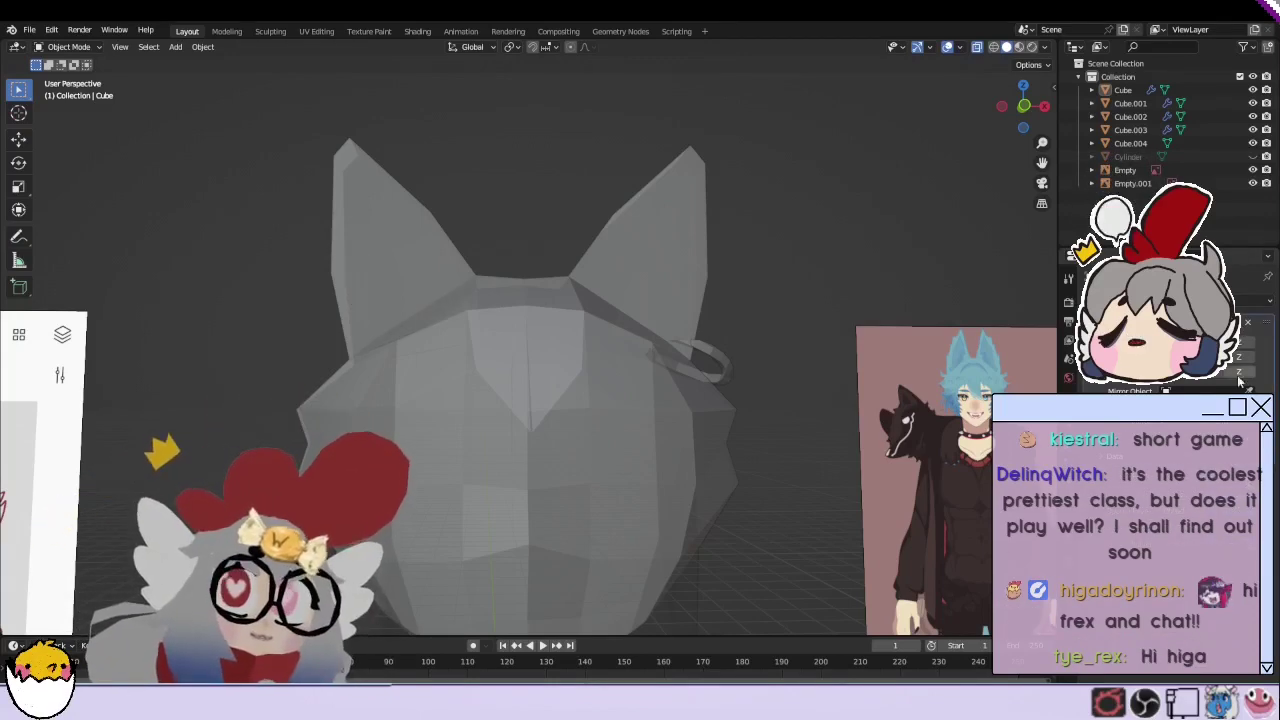
pyautogui.click(1160, 300)
pyautogui.click(987, 368)
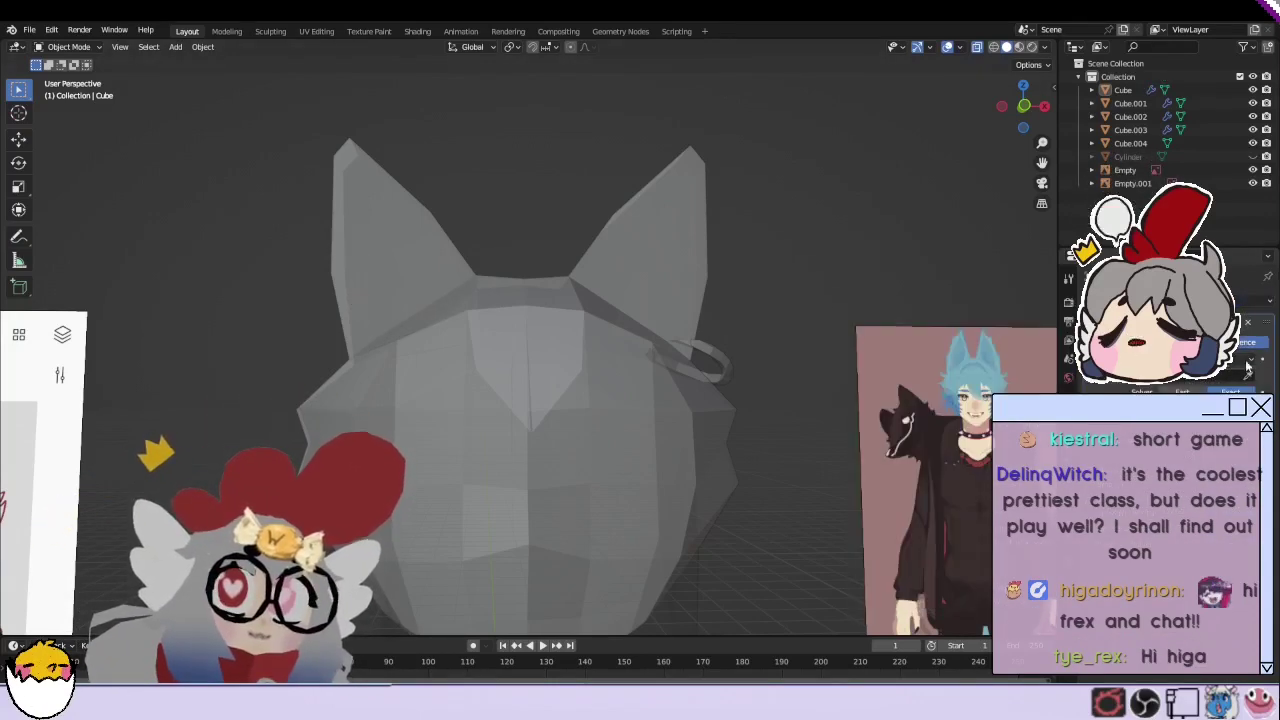
pyautogui.click(1248, 378)
pyautogui.click(1153, 455)
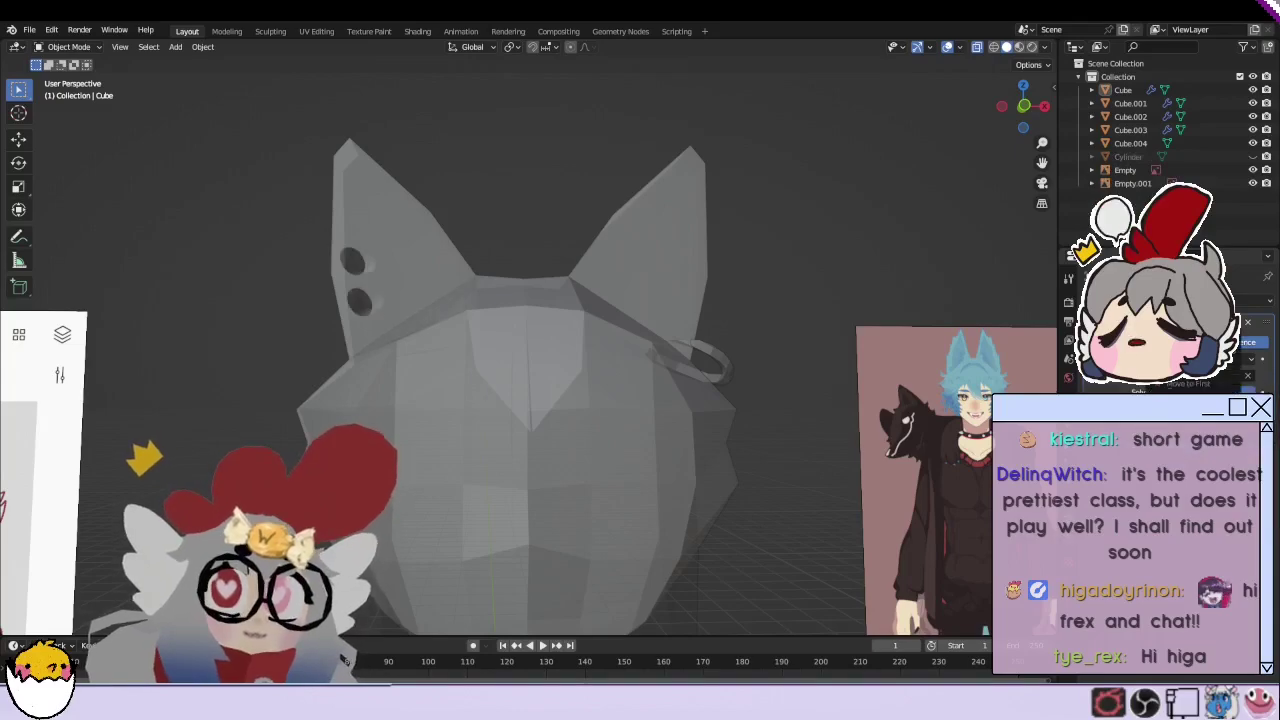
# Step: Inspect the two new piercing holes in the ear, then reselect the cat head
pyautogui.moveTo(700, 330); pyautogui.dragTo(768, 327, button='middle')
pyautogui.scroll(5, 474, 289)
pyautogui.moveTo(474, 289)
pyautogui.mouseDown(button='middle')
pyautogui.moveTo(695, 333)
pyautogui.moveTo(462, 280)
pyautogui.mouseUp(button='middle')
pyautogui.scroll(-6, 695, 333)
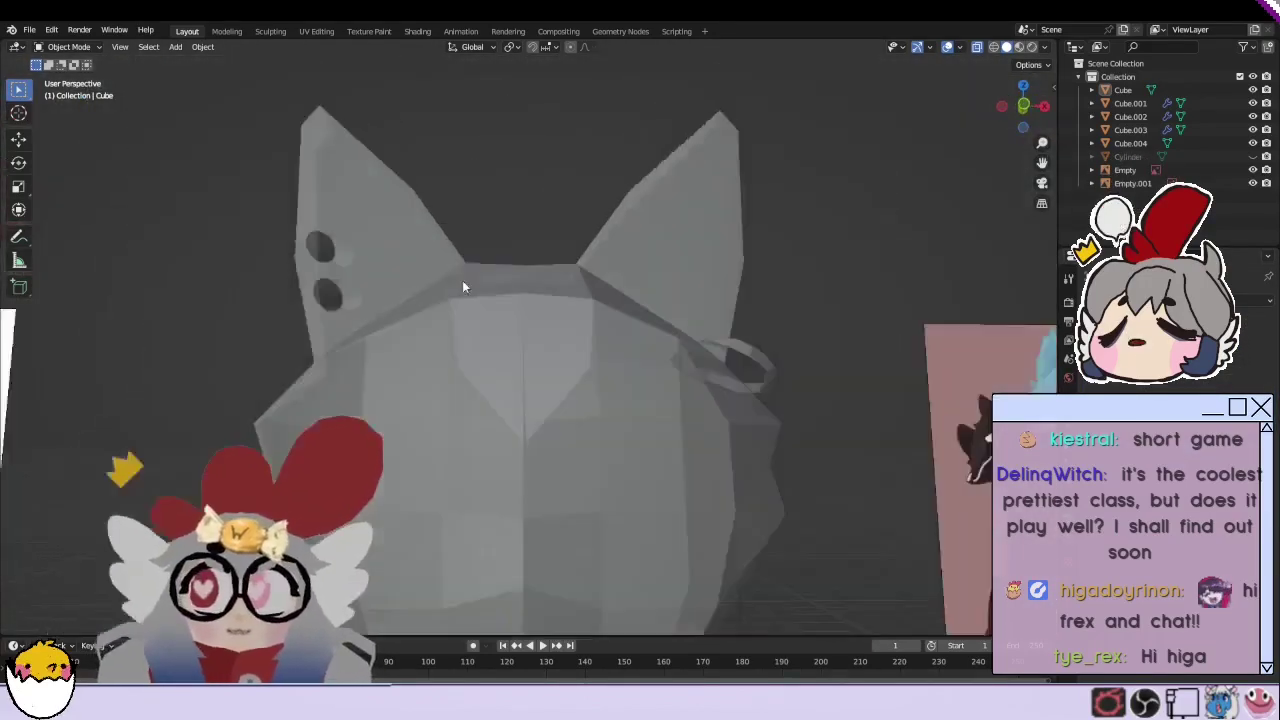
pyautogui.scroll(-2, 436, 307)
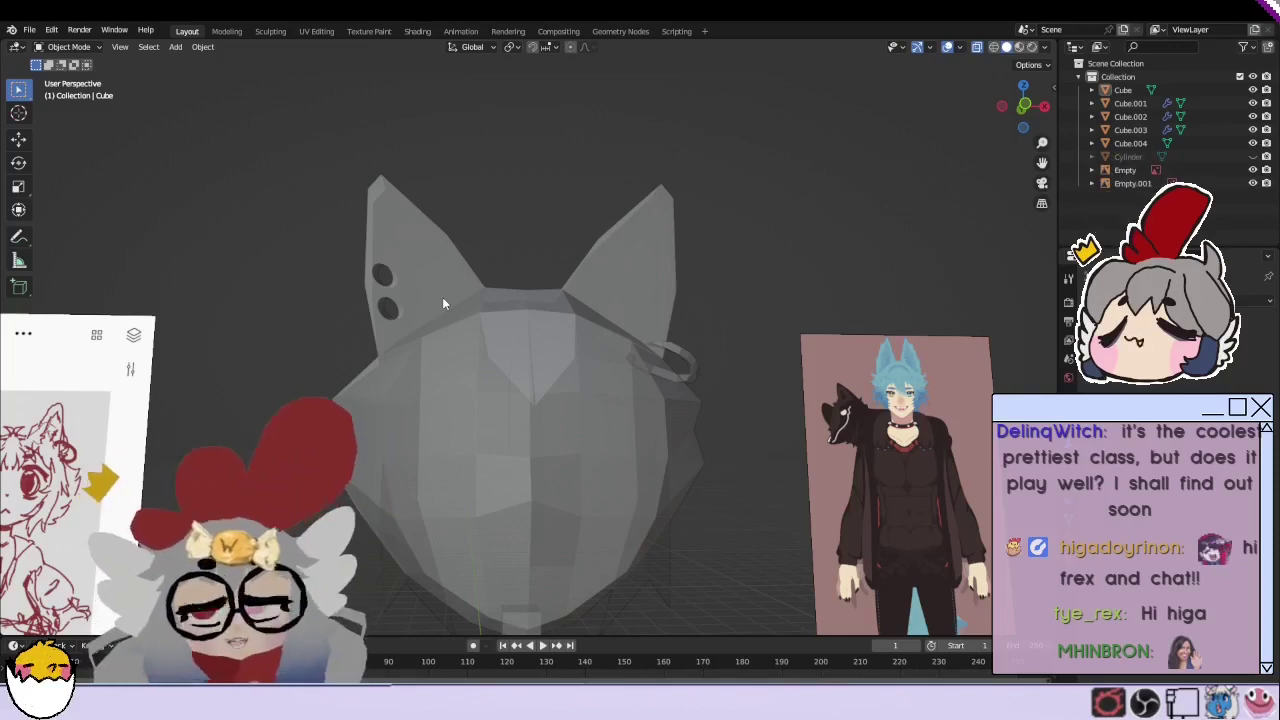
pyautogui.moveTo(367, 317); pyautogui.dragTo(388, 332, button='middle')
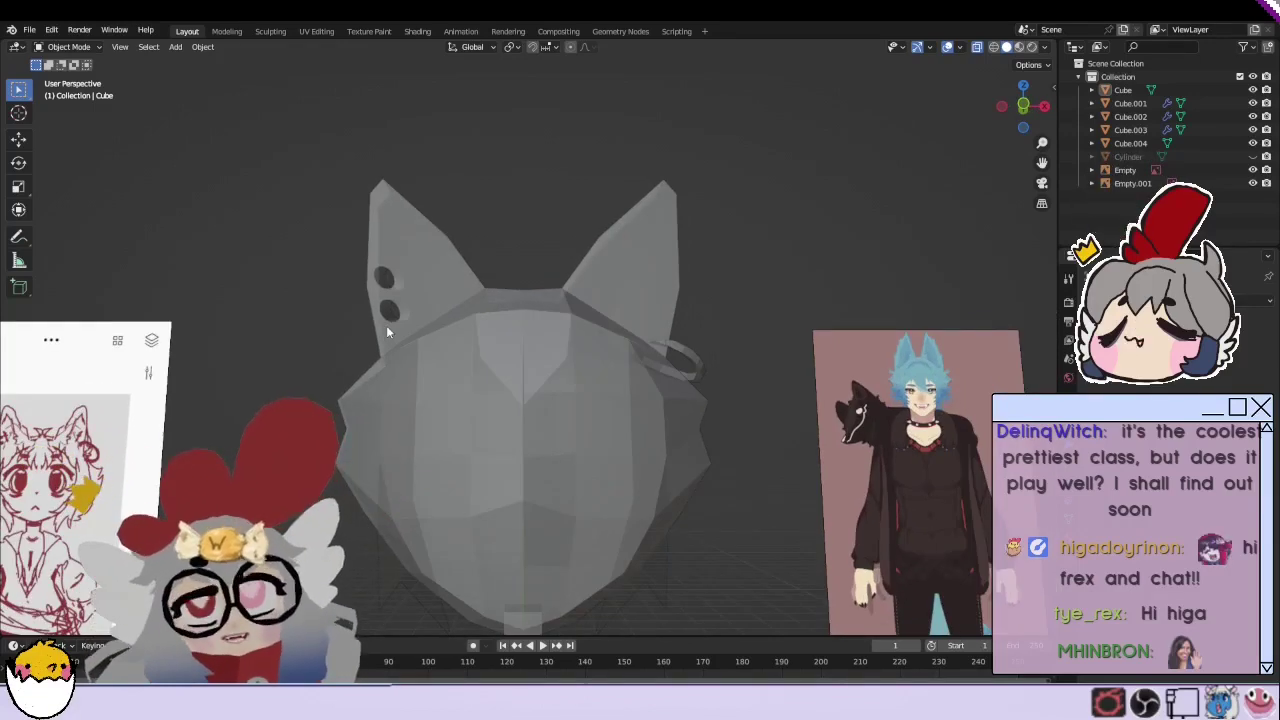
pyautogui.click(525, 391)
pyautogui.scroll(-2, 525, 391)
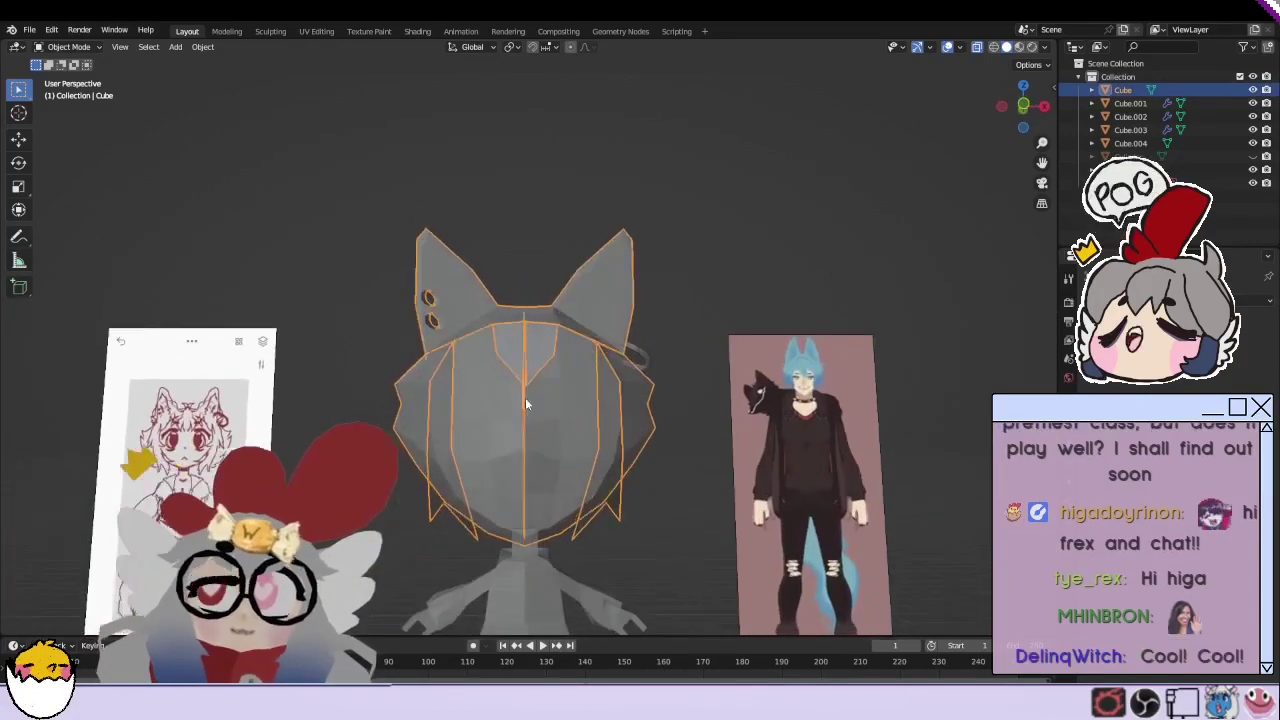
# Step: Delete the Cylinder cutting object from the outliner, leaving only the holes
pyautogui.click(371, 235)
pyautogui.click(1235, 157)
pyautogui.rightClick(1235, 160)
pyautogui.click(1166, 161)
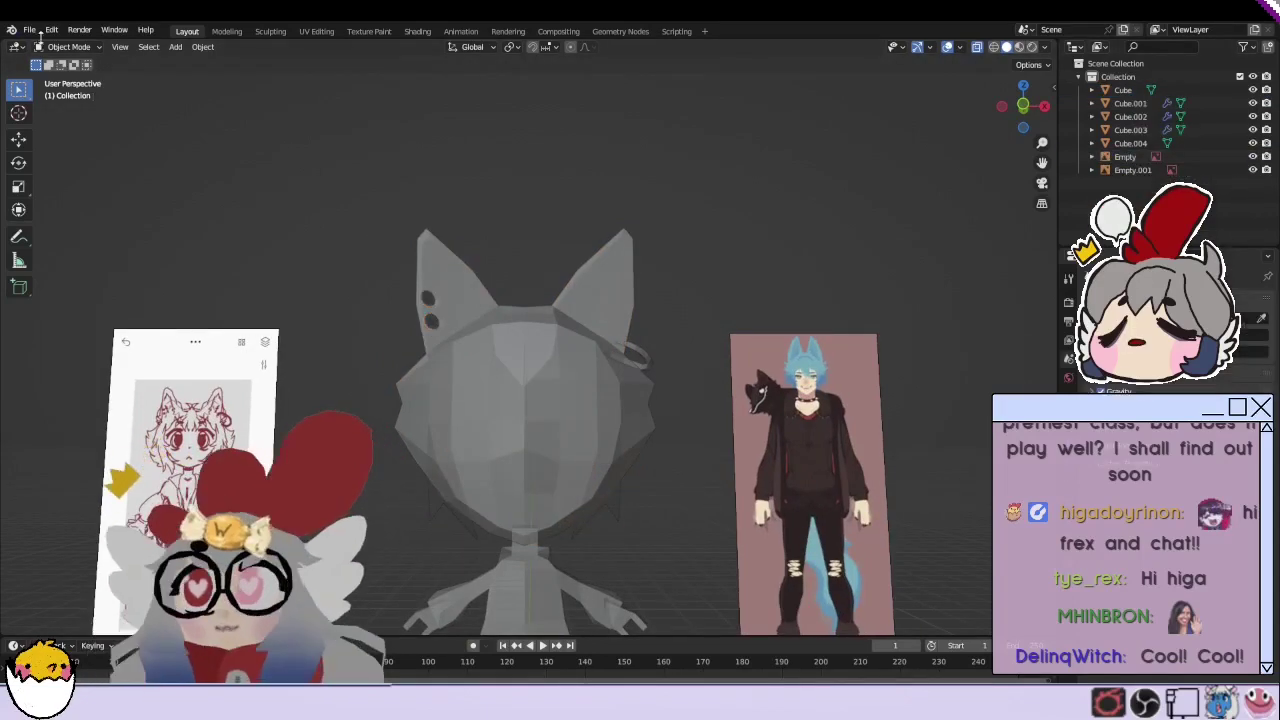
pyautogui.click(29, 31)
pyautogui.click(59, 120)
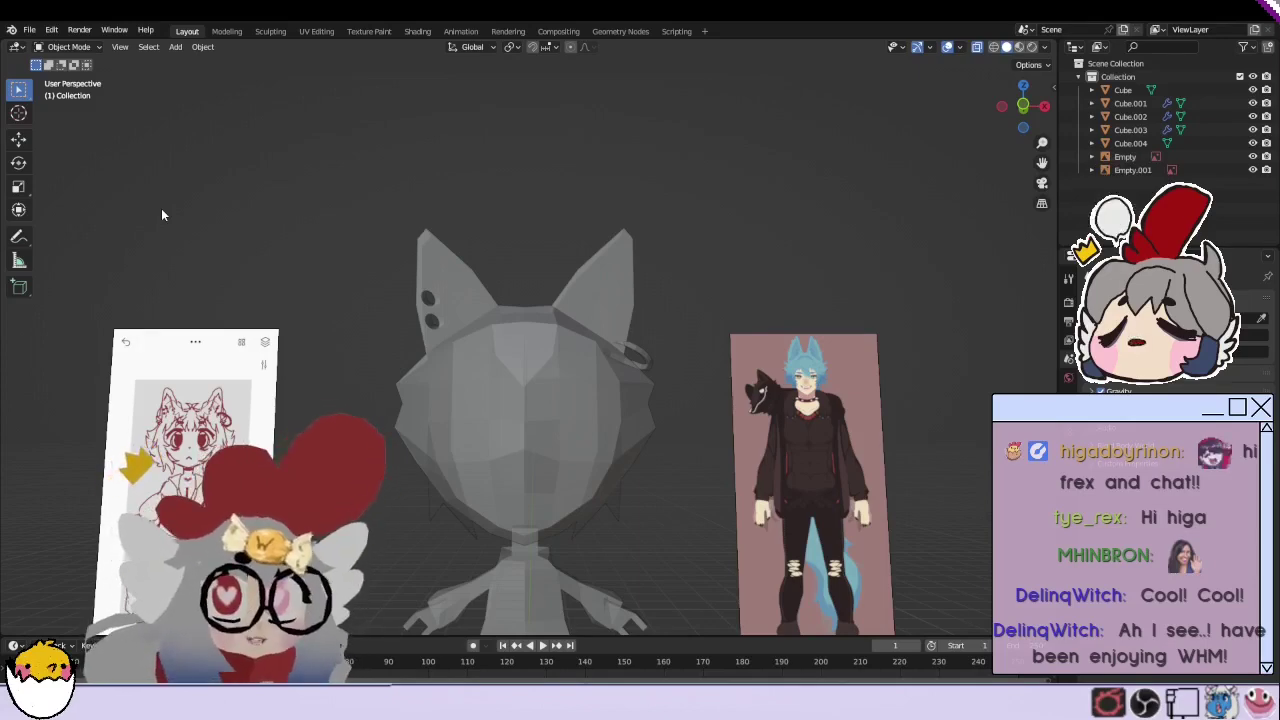
# Step: Orbit and zoom to a front view of the whole chibi body and legs
pyautogui.moveTo(440, 300)
pyautogui.mouseDown(button='middle')
pyautogui.moveTo(530, 320)
pyautogui.moveTo(628, 310)
pyautogui.mouseUp(button='middle')
pyautogui.moveTo(1054, 157); pyautogui.dragTo(630, 421, button='middle')
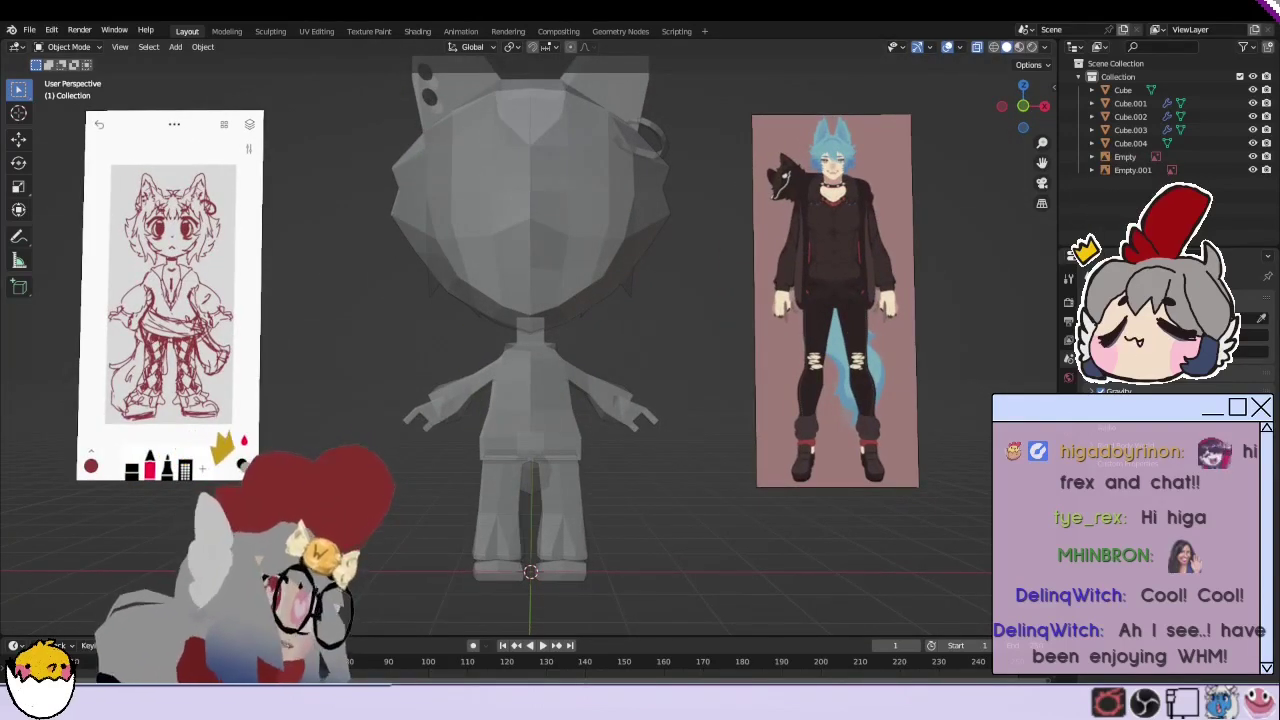
pyautogui.scroll(4, 712, 378)
pyautogui.moveTo(712, 378); pyautogui.dragTo(1007, 188, button='middle')
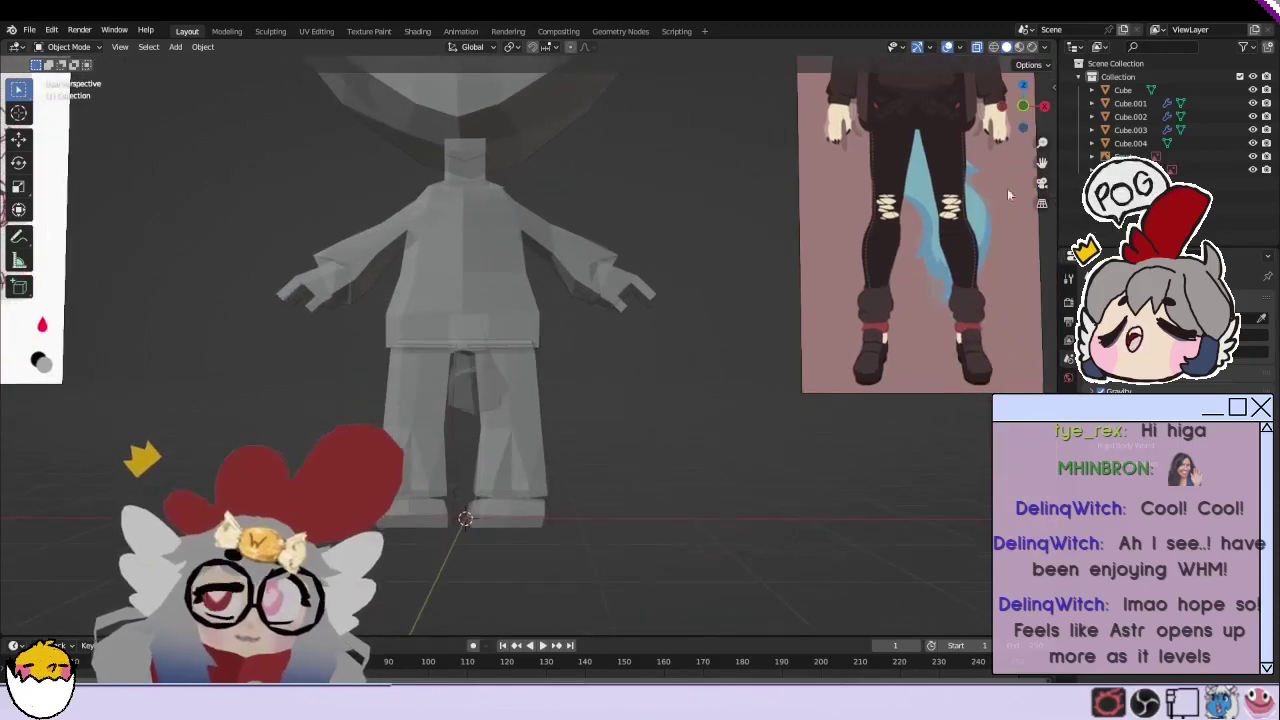
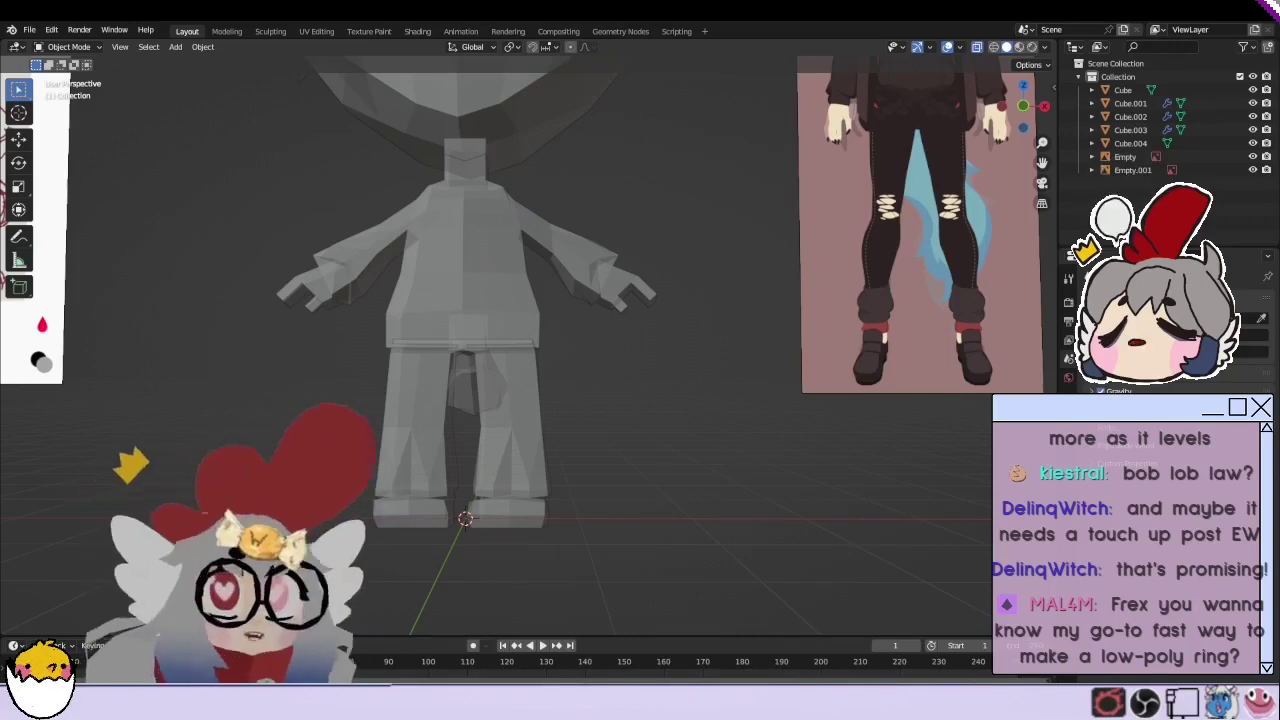
# Step: Add a small test cube, raise it, and stretch it along the Y axis
pyautogui.moveTo(458, 404)
pyautogui.mouseDown(button='middle')
pyautogui.moveTo(442, 367)
pyautogui.moveTo(566, 401)
pyautogui.mouseUp(button='middle')
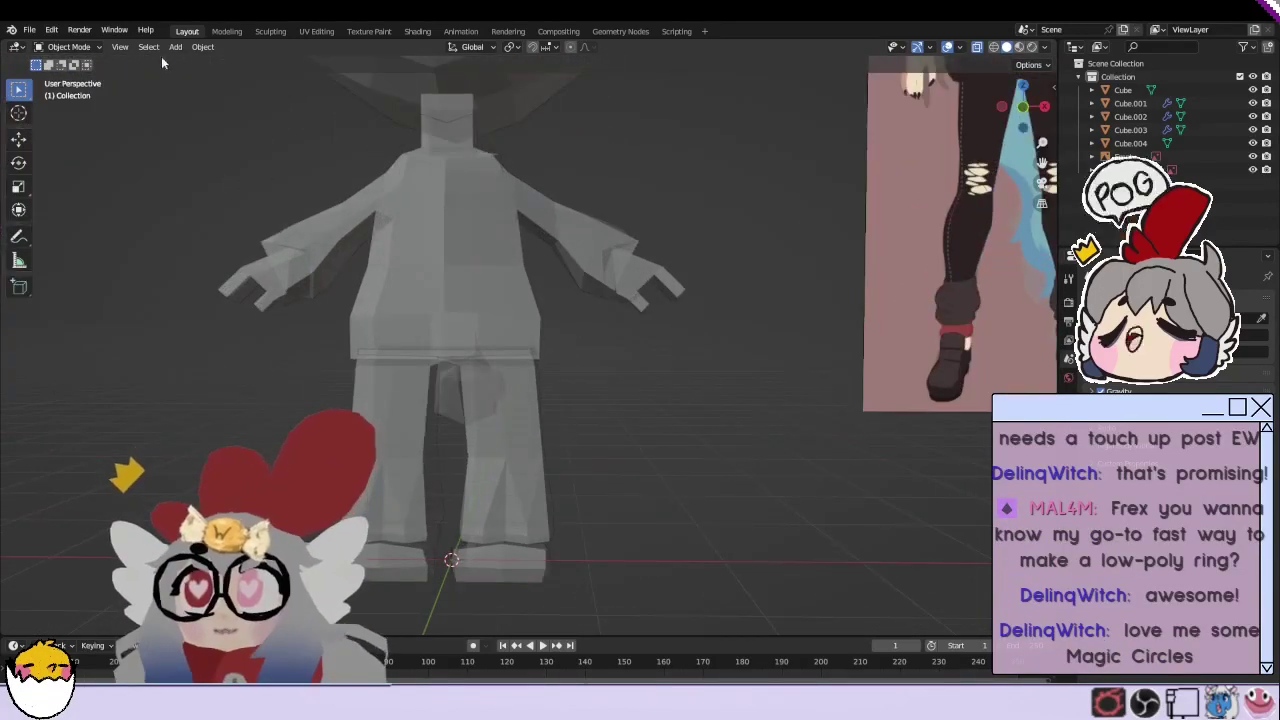
pyautogui.click(175, 47)
pyautogui.moveTo(195, 62)
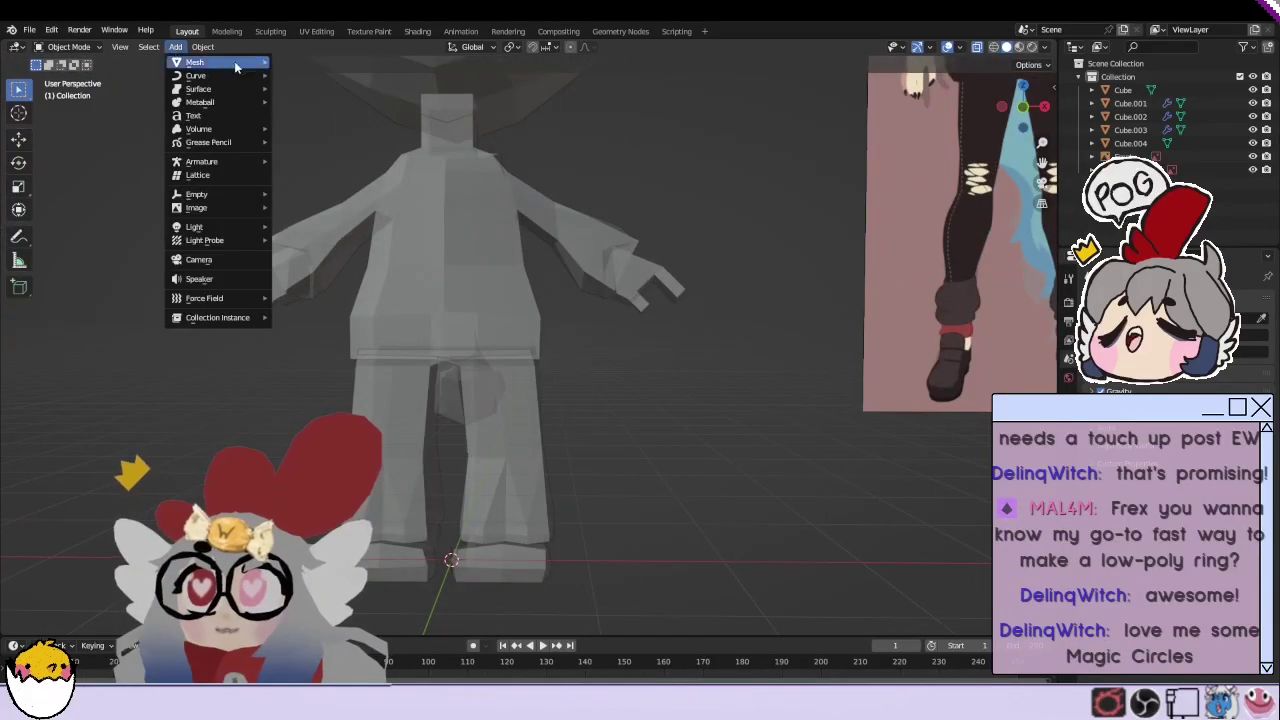
pyautogui.click(322, 77)
pyautogui.press('s')
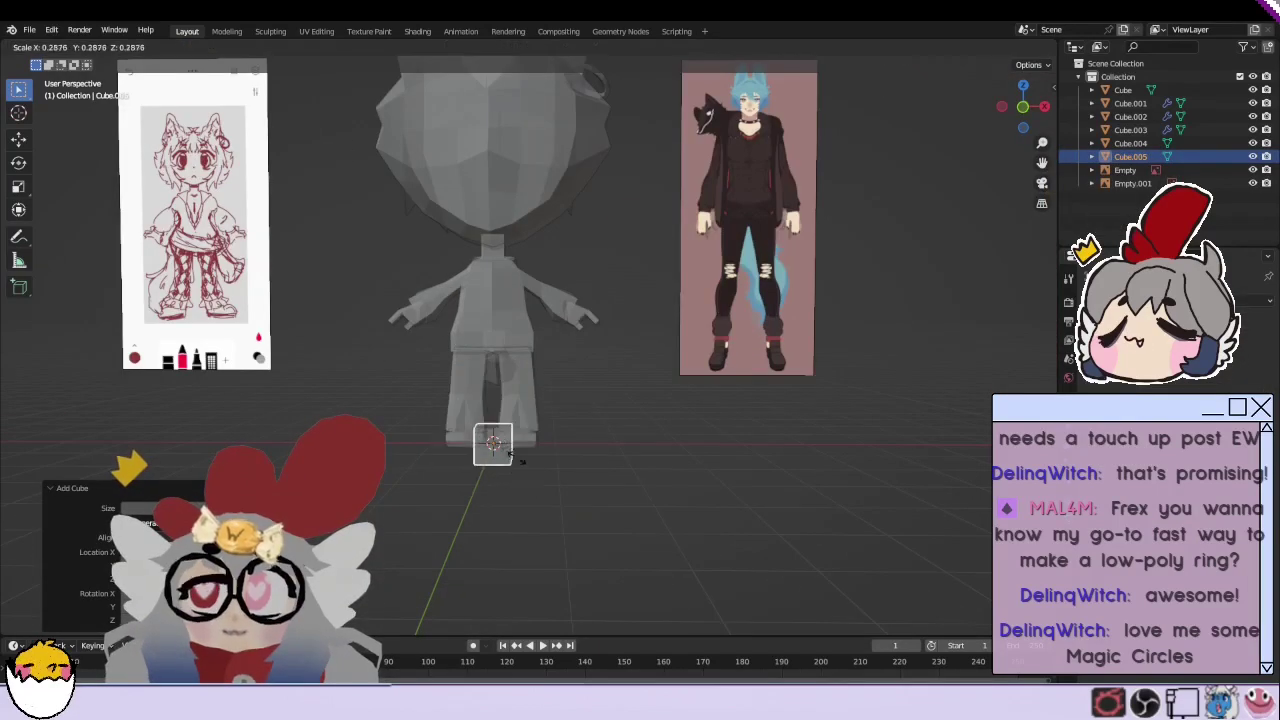
pyautogui.click(500, 457)
pyautogui.press('g')
pyautogui.click(532, 348)
pyautogui.moveTo(532, 348); pyautogui.dragTo(449, 399, button='middle')
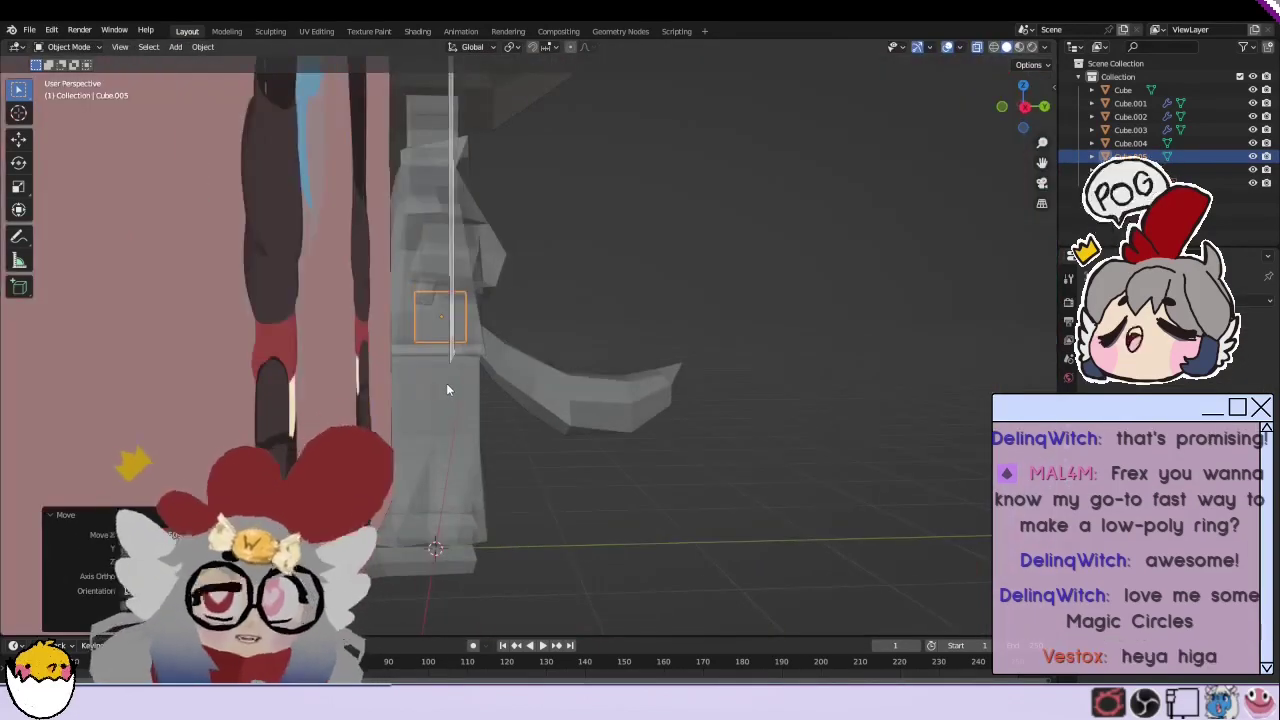
pyautogui.press('s')
pyautogui.press('y')
pyautogui.click(446, 330)
# Step: Reposition the test cube in front view, then delete it
pyautogui.press('KP_1')
pyautogui.press('g')
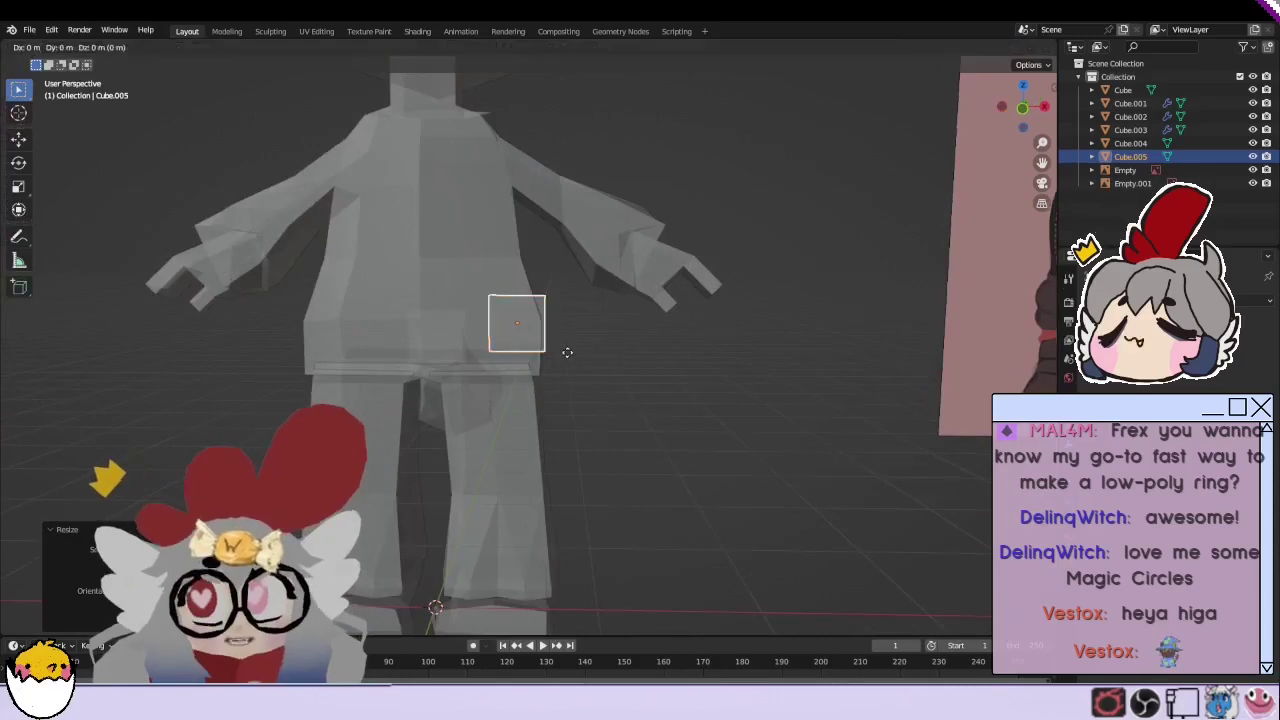
pyautogui.click(563, 355)
pyautogui.scroll(-2, 563, 368)
pyautogui.rightClick(1091, 157)
pyautogui.click(1054, 158)
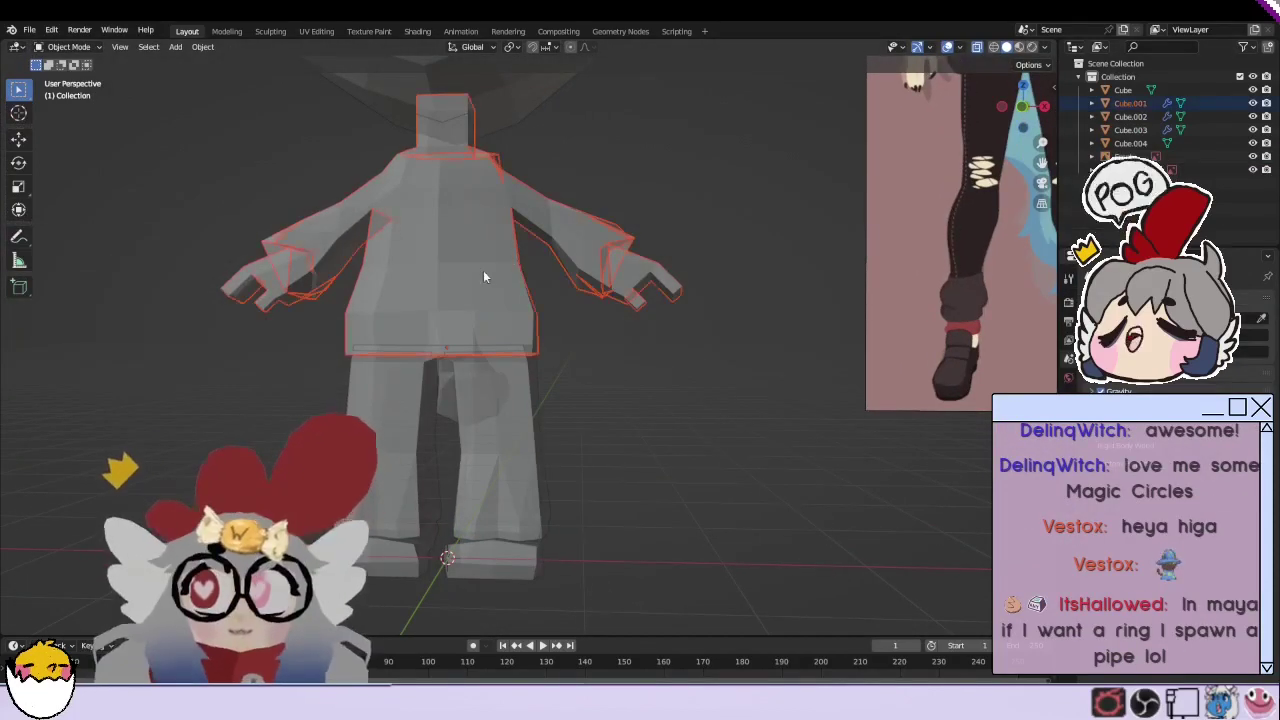
# Step: Put the body mesh into Edit Mode with face selection and X-ray turned off
pyautogui.click(426, 258)
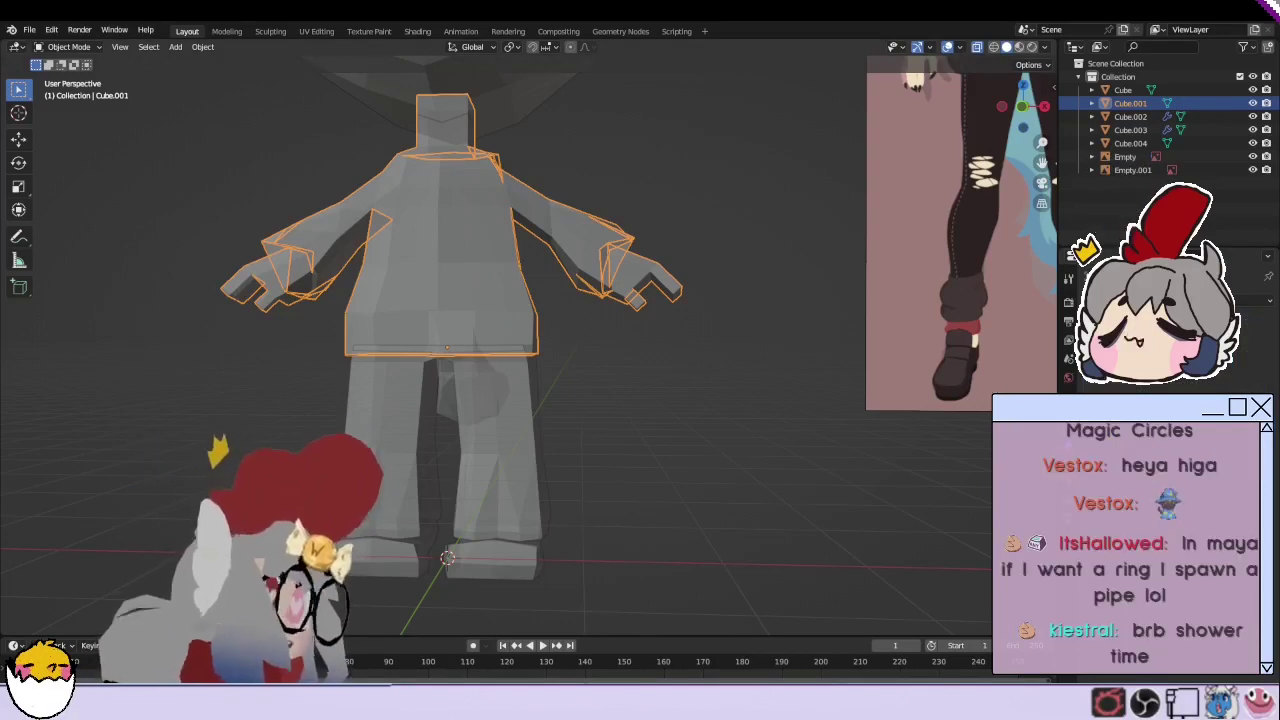
pyautogui.scroll(3, 608, 377)
pyautogui.click(68, 47)
pyautogui.click(62, 66)
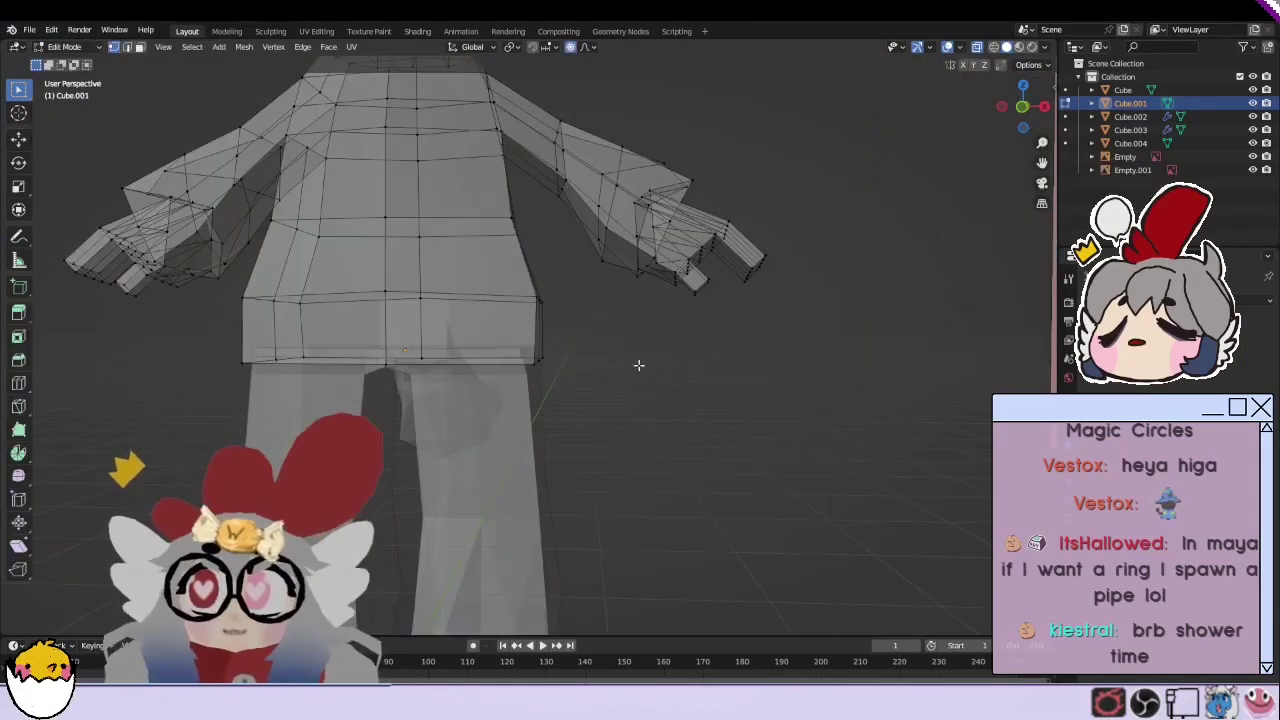
pyautogui.scroll(2, 640, 370)
pyautogui.click(139, 47)
pyautogui.click(947, 47)
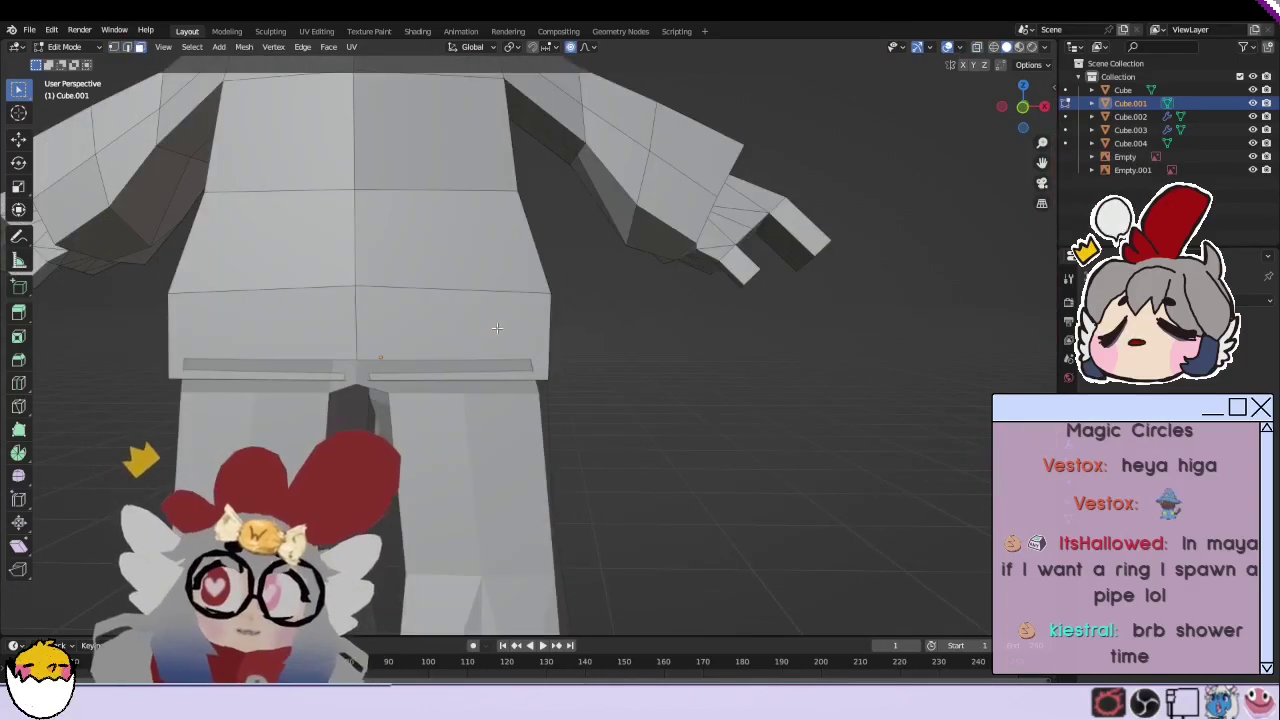
# Step: With X mirror enabled, move a lower-back shirt face, then return to Object Mode
pyautogui.moveTo(503, 334); pyautogui.dragTo(960, 67, button='middle')
pyautogui.click(962, 64)
pyautogui.press('g')
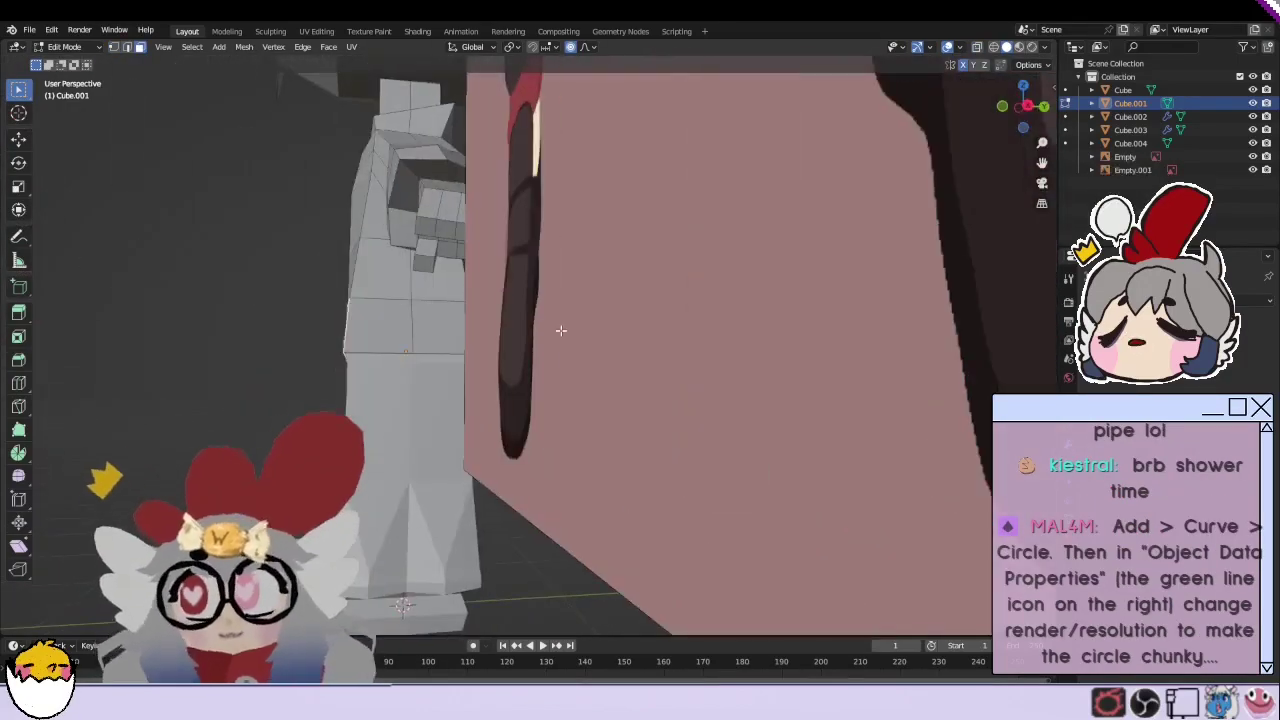
pyautogui.click(560, 329)
pyautogui.moveTo(560, 329)
pyautogui.mouseDown(button='middle')
pyautogui.moveTo(607, 386)
pyautogui.moveTo(445, 395)
pyautogui.mouseUp(button='middle')
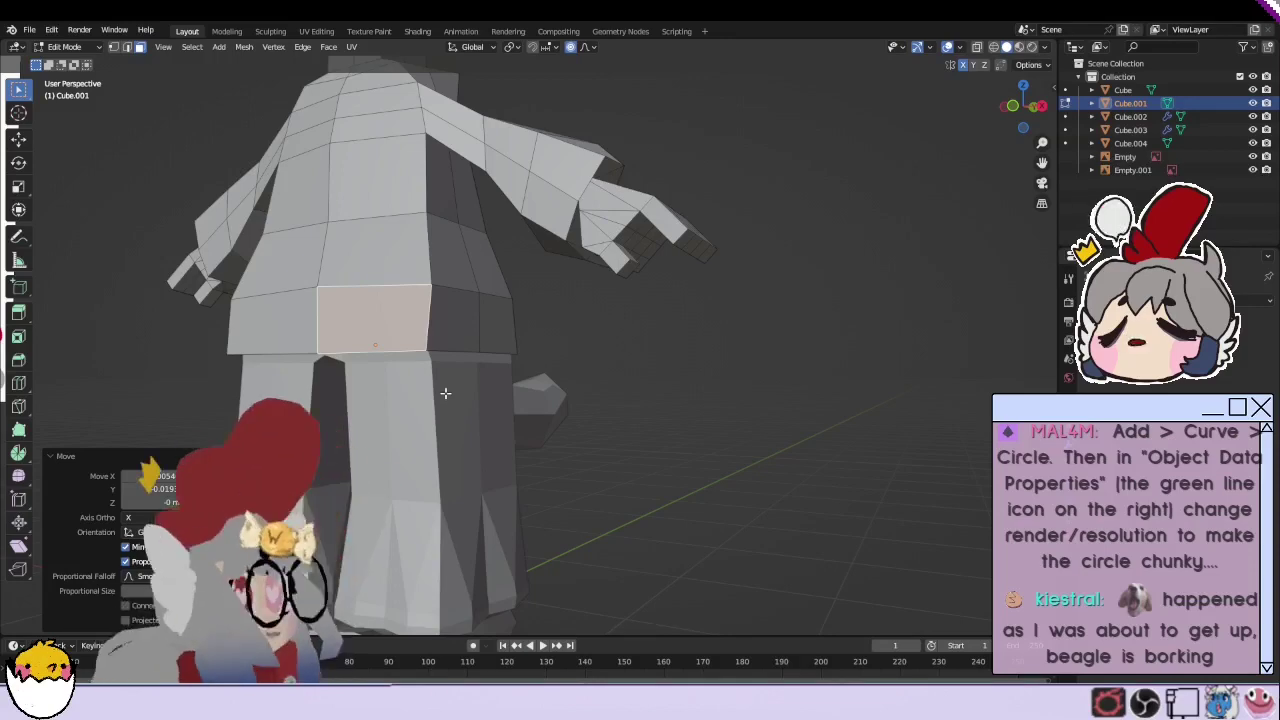
pyautogui.moveTo(658, 394); pyautogui.dragTo(60, 60, button='middle')
pyautogui.press('Tab')
# Step: Add a Bezier circle curve and open its Object Data settings for bevel depth
pyautogui.scroll(-5, 411, 283)
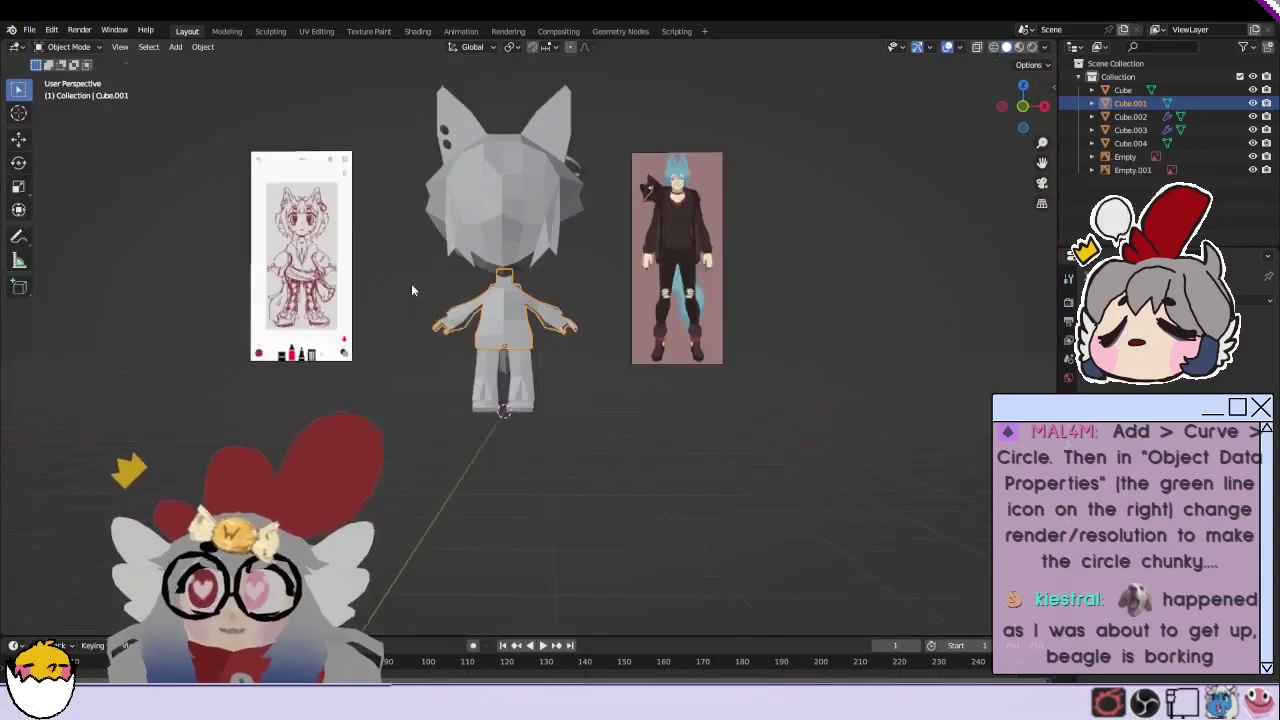
pyautogui.scroll(1, 411, 283)
pyautogui.click(175, 47)
pyautogui.moveTo(196, 62)
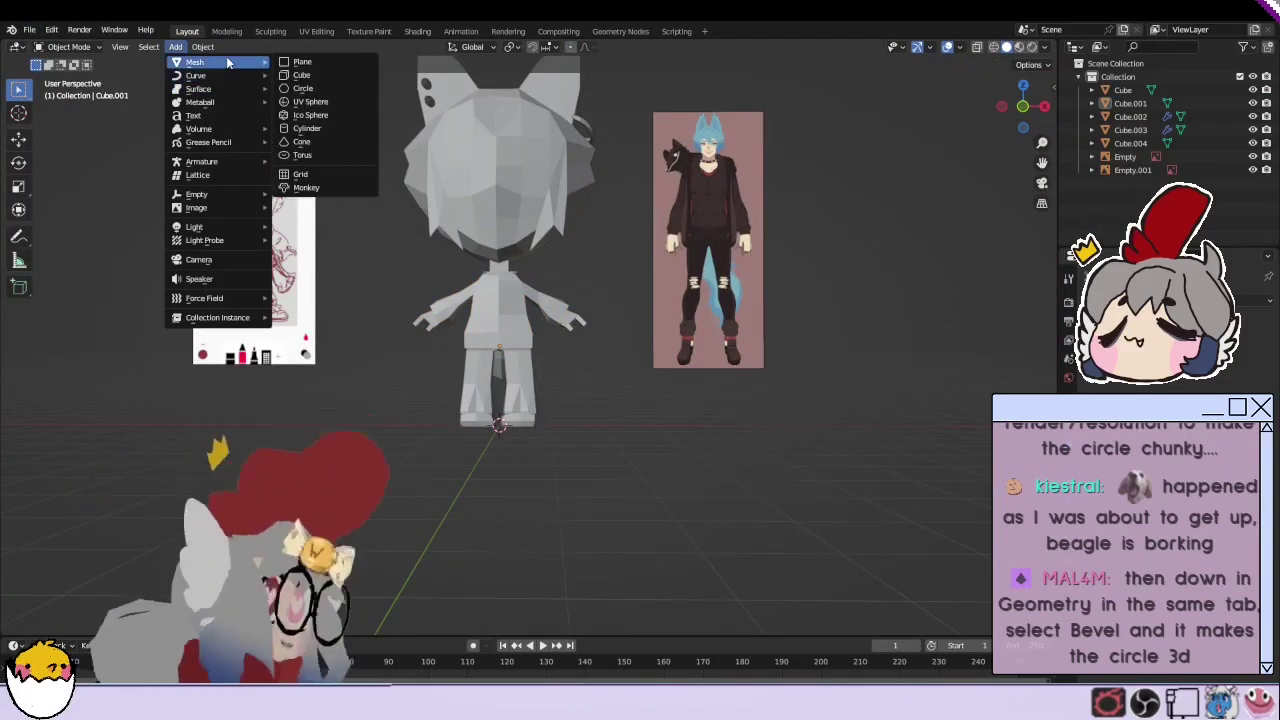
pyautogui.click(303, 88)
pyautogui.scroll(4, 464, 400)
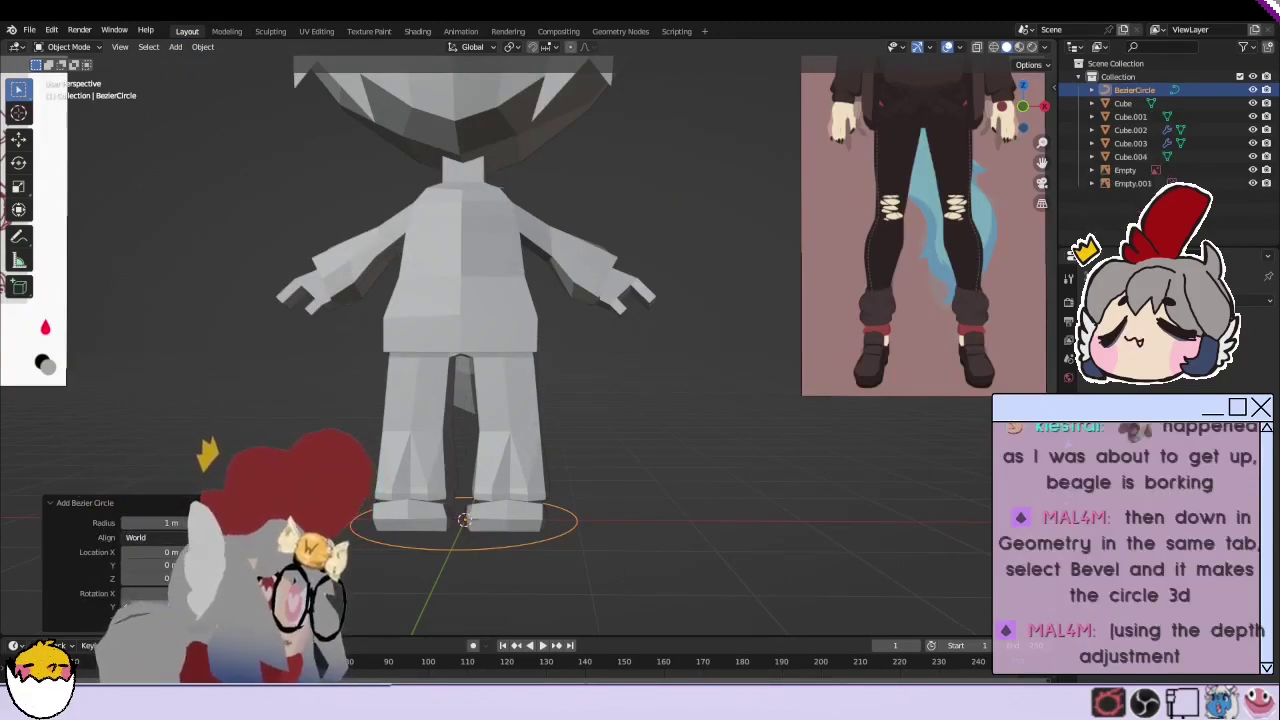
pyautogui.click(1068, 360)
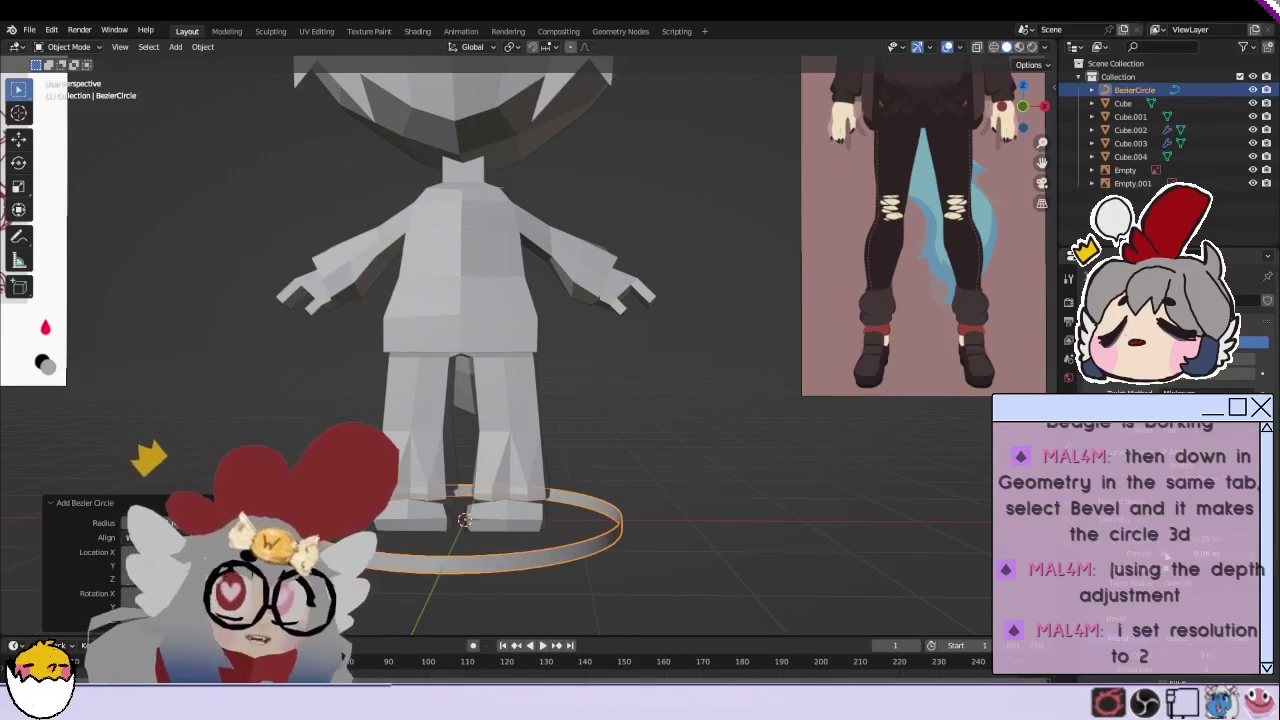
# Step: Raise the ring beside the head, tilt it, and set it on the head's upper edge
pyautogui.press('g')
pyautogui.click(669, 64)
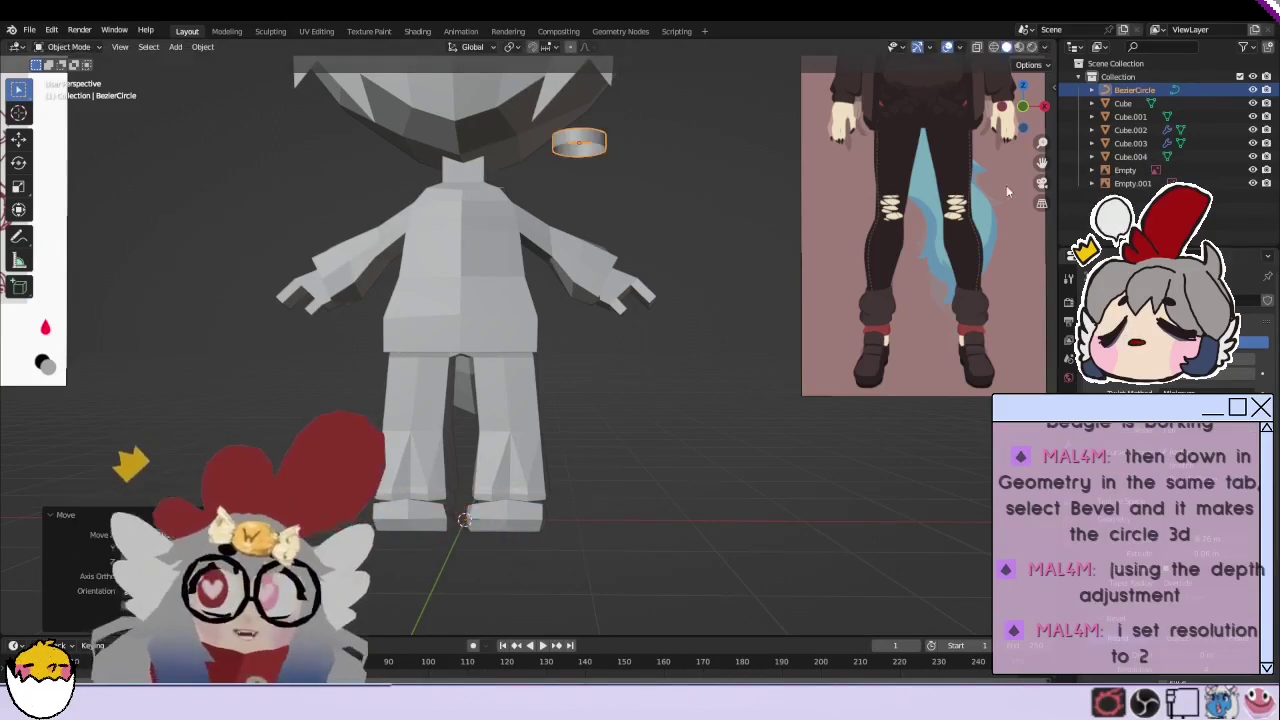
pyautogui.scroll(3, 700, 233)
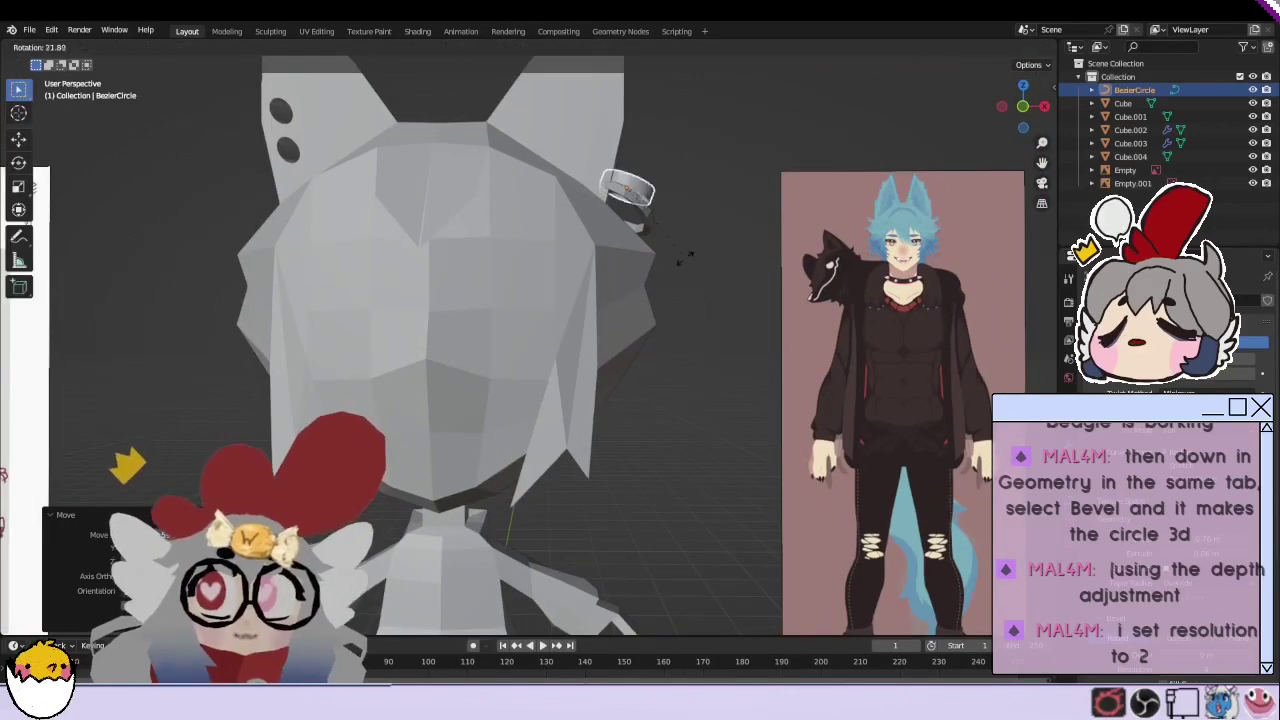
pyautogui.moveTo(700, 227)
pyautogui.mouseDown(button='middle')
pyautogui.moveTo(580, 263)
pyautogui.moveTo(602, 256)
pyautogui.moveTo(602, 228)
pyautogui.moveTo(754, 227)
pyautogui.moveTo(738, 214)
pyautogui.mouseUp(button='middle')
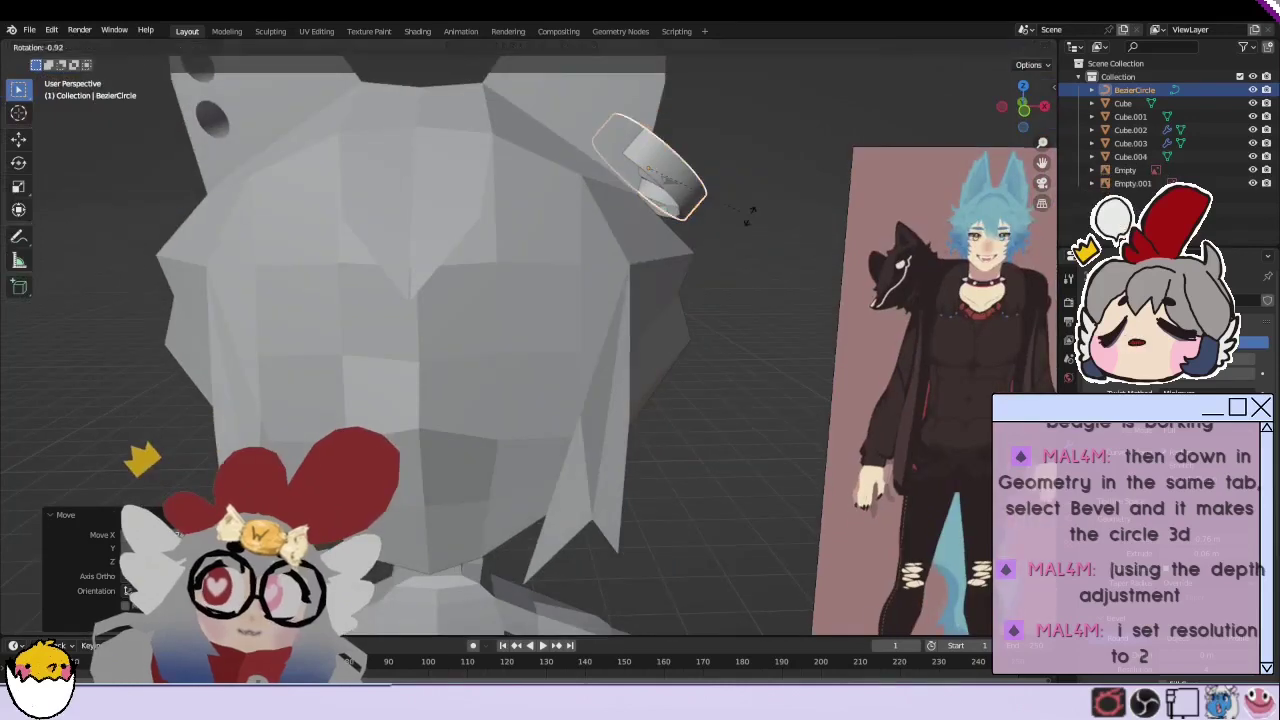
pyautogui.press('r')
pyautogui.click(738, 214)
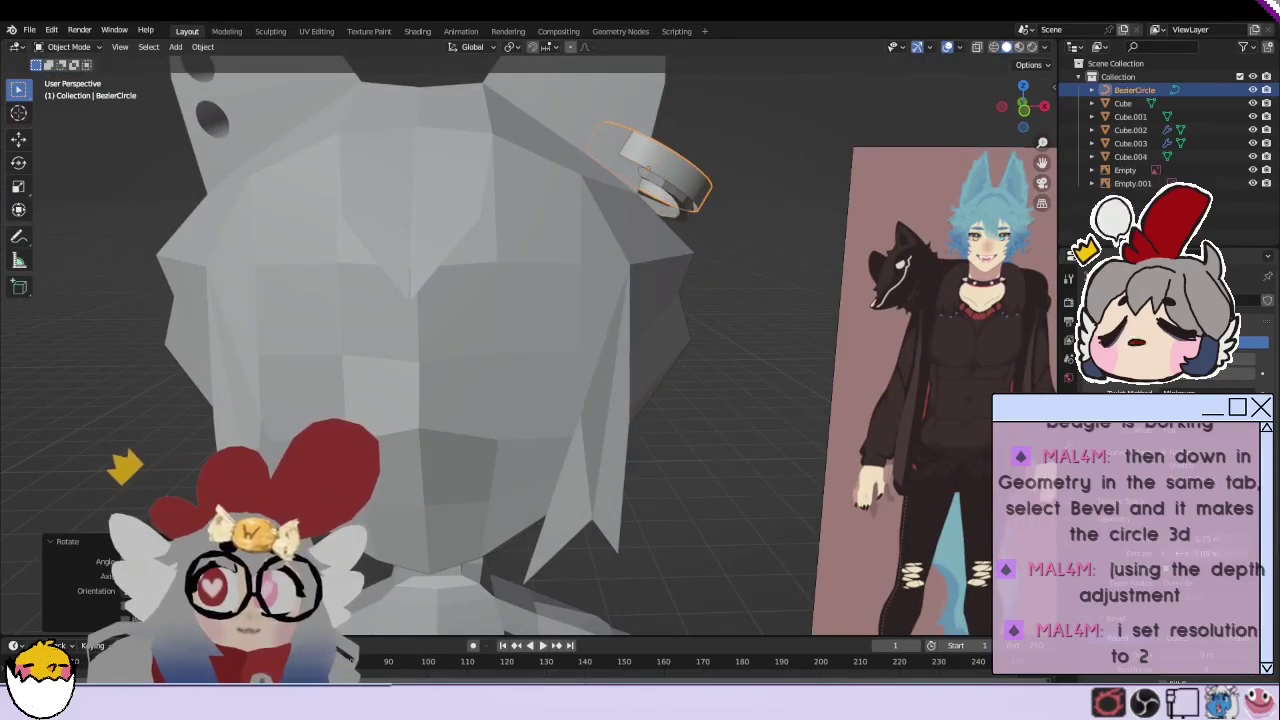
pyautogui.moveTo(760, 260)
pyautogui.mouseDown(button='middle')
pyautogui.moveTo(682, 253)
pyautogui.moveTo(608, 282)
pyautogui.mouseUp(button='middle')
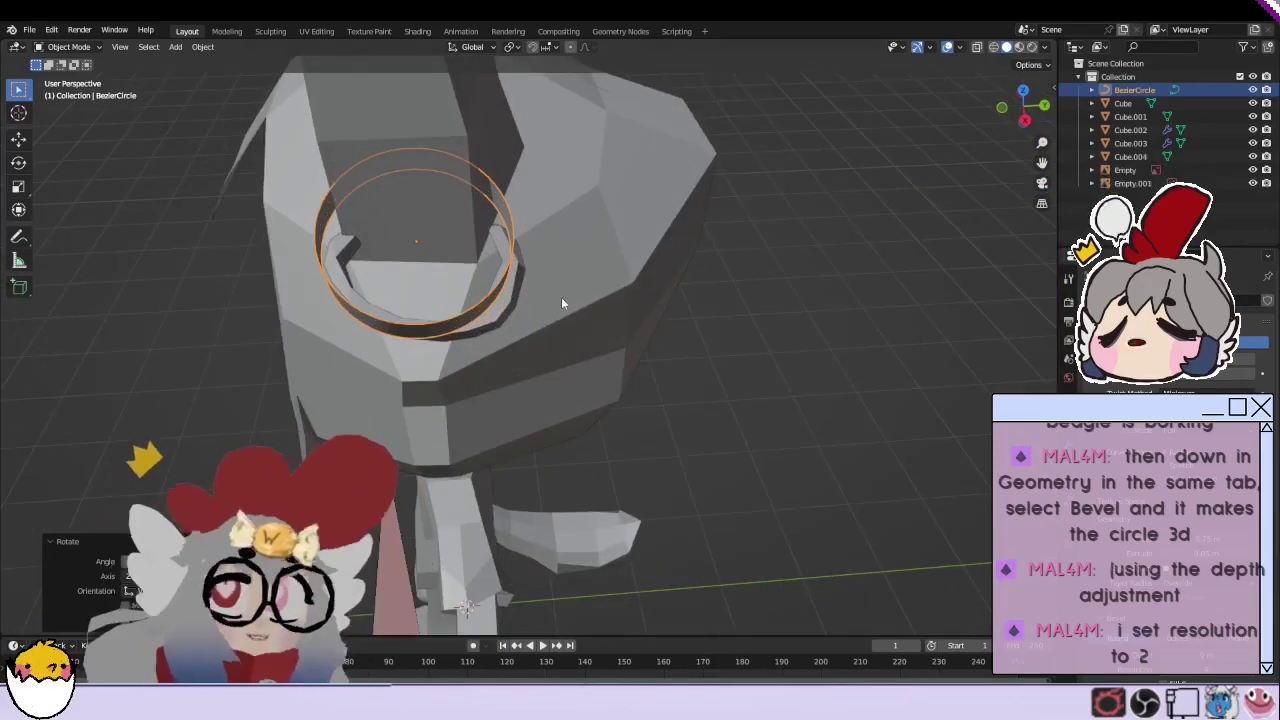
pyautogui.scroll(3, 561, 297)
pyautogui.press('g')
pyautogui.click(630, 284)
pyautogui.moveTo(630, 284); pyautogui.dragTo(750, 278, button='middle')
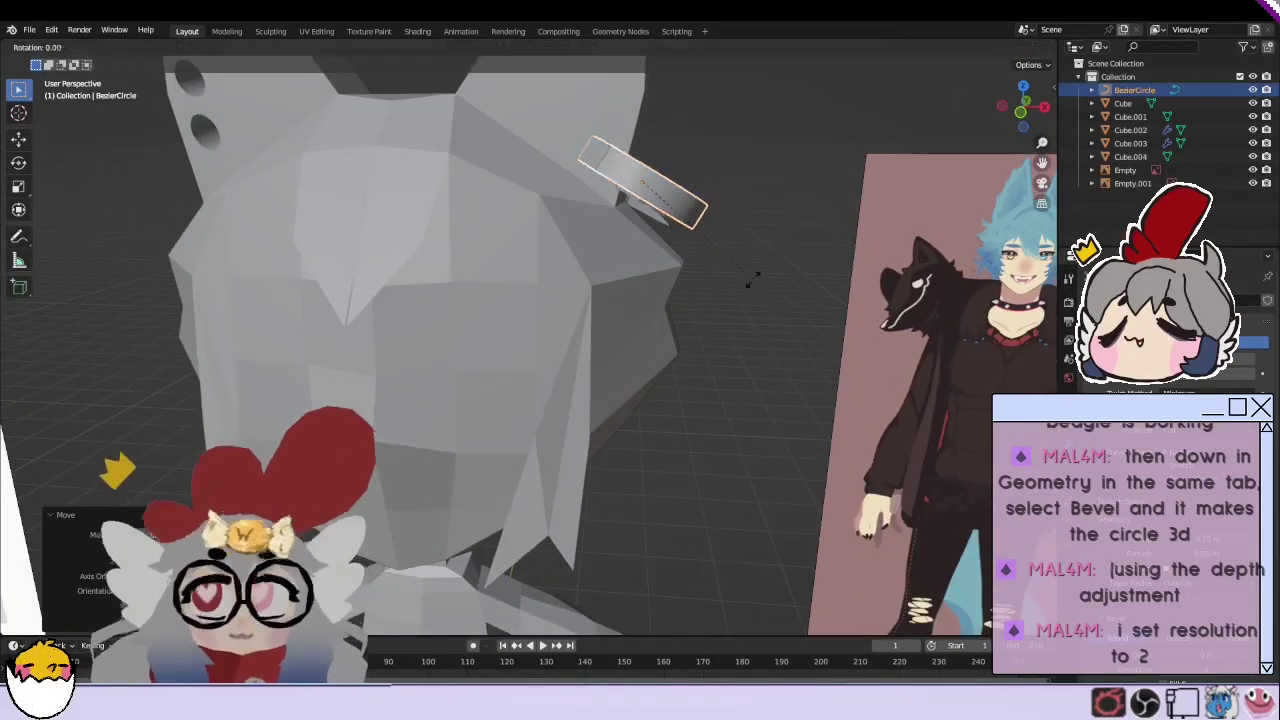
# Step: Inspect the ring in curve Edit Mode from several angles, then select Cube.004
pyautogui.click(68, 47)
pyautogui.click(68, 77)
pyautogui.moveTo(400, 260); pyautogui.dragTo(490, 191, button='middle')
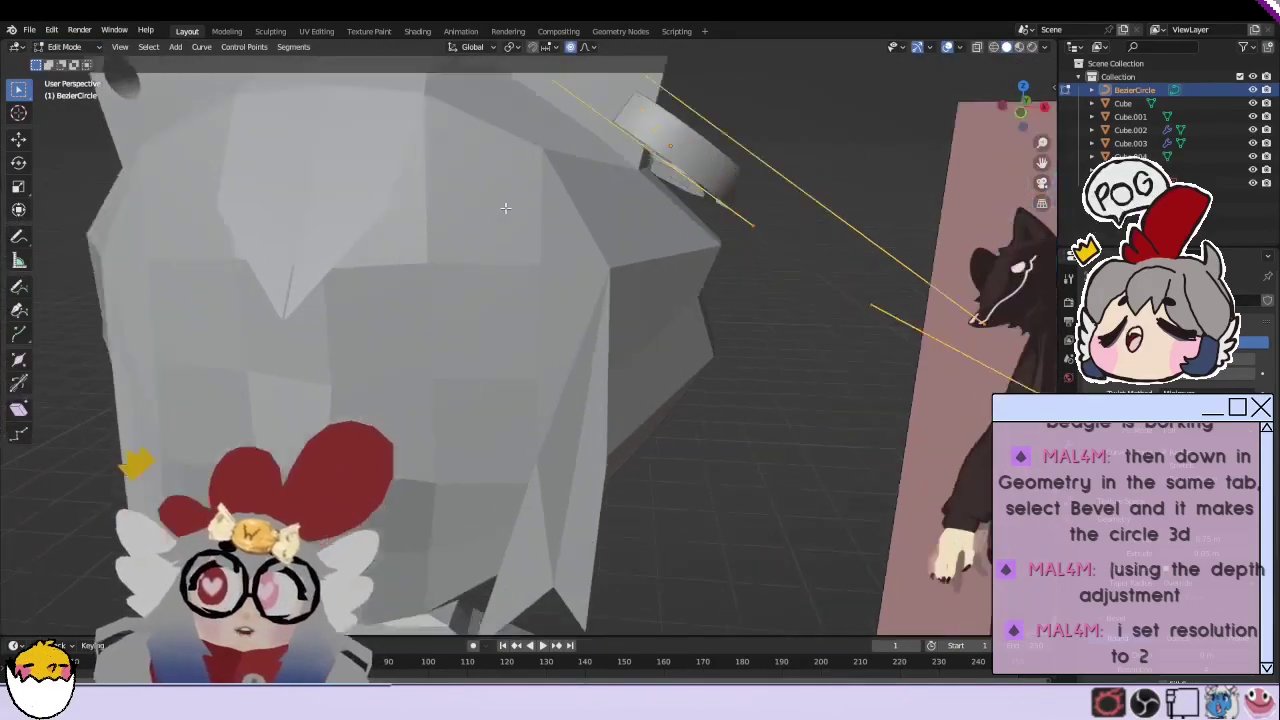
pyautogui.scroll(1, 490, 191)
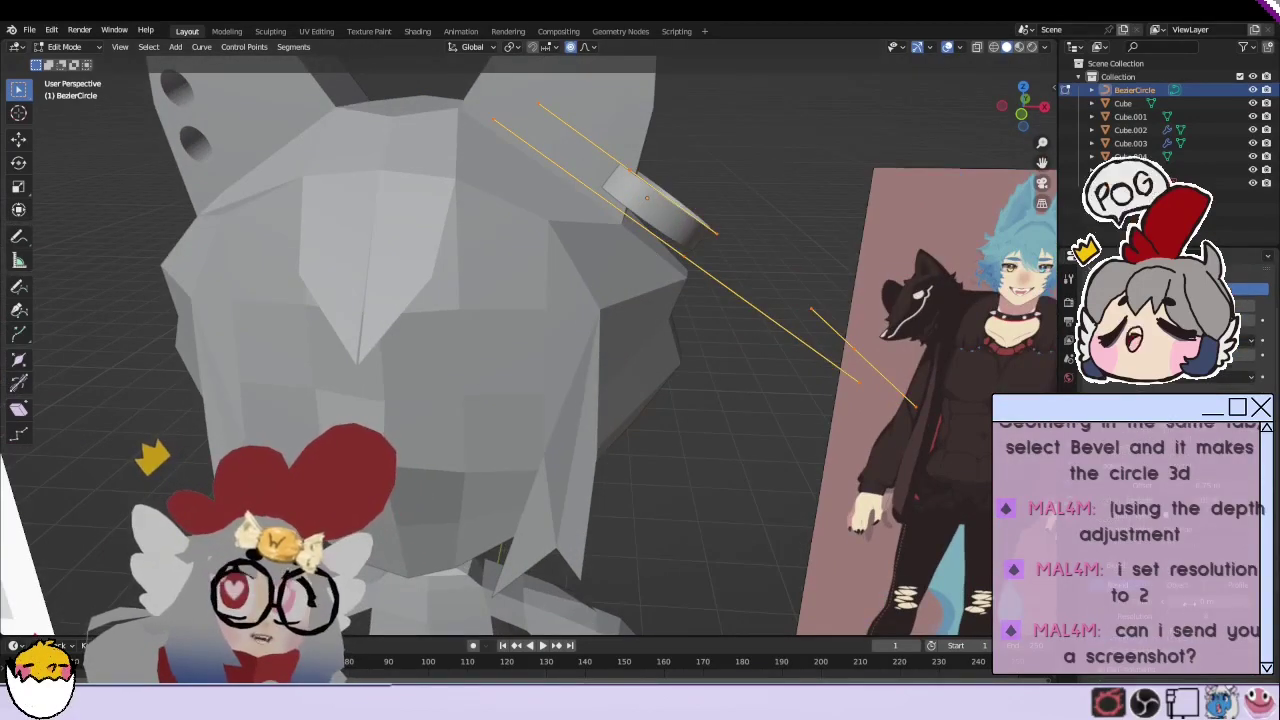
pyautogui.moveTo(620, 260)
pyautogui.mouseDown(button='middle')
pyautogui.moveTo(665, 302)
pyautogui.moveTo(663, 337)
pyautogui.moveTo(771, 300)
pyautogui.mouseUp(button='middle')
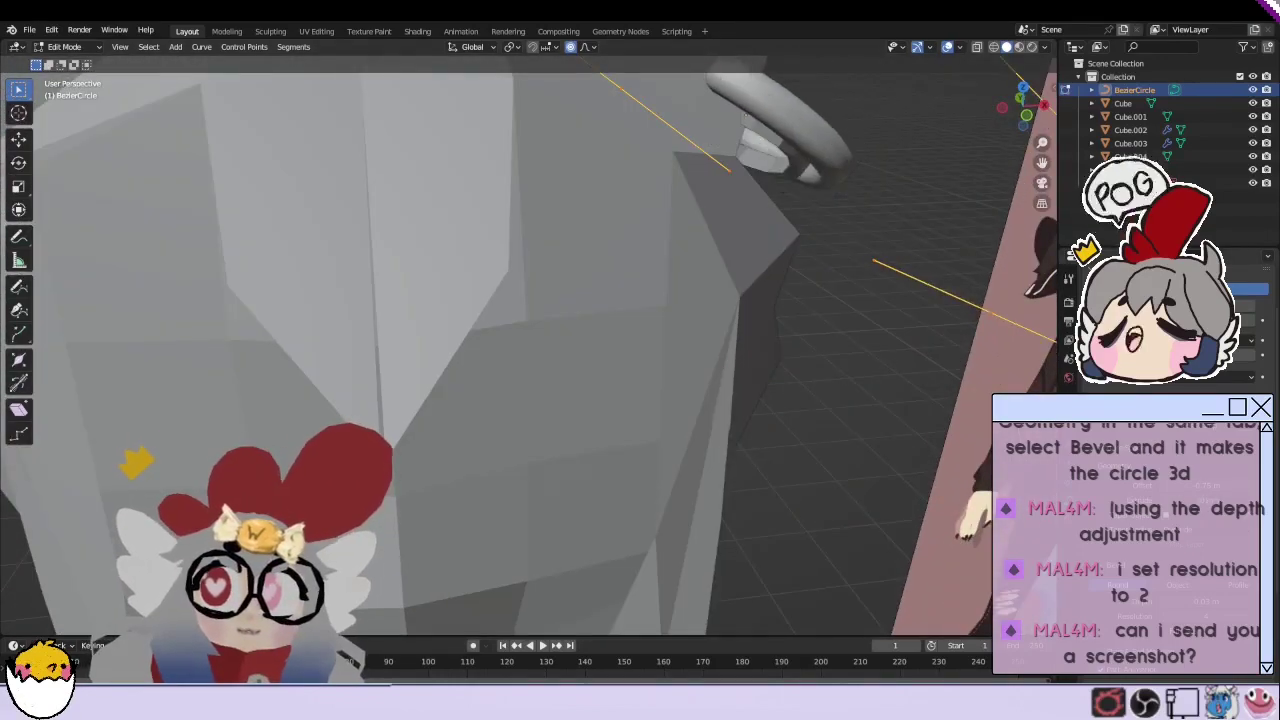
pyautogui.moveTo(745, 115)
pyautogui.mouseDown(button='middle')
pyautogui.moveTo(811, 279)
pyautogui.moveTo(790, 300)
pyautogui.mouseUp(button='middle')
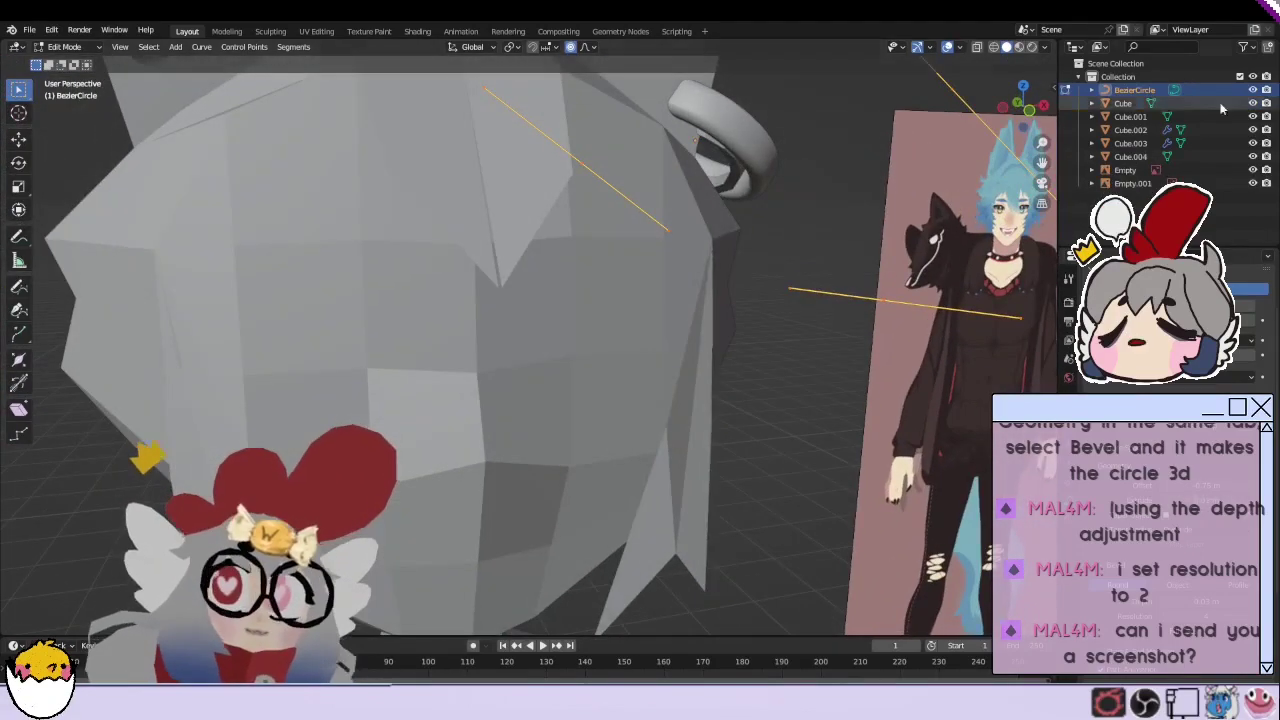
pyautogui.click(1221, 156)
pyautogui.moveTo(620, 330)
pyautogui.mouseDown(button='middle')
pyautogui.moveTo(665, 327)
pyautogui.moveTo(648, 326)
pyautogui.mouseUp(button='middle')
pyautogui.scroll(-3, 648, 326)
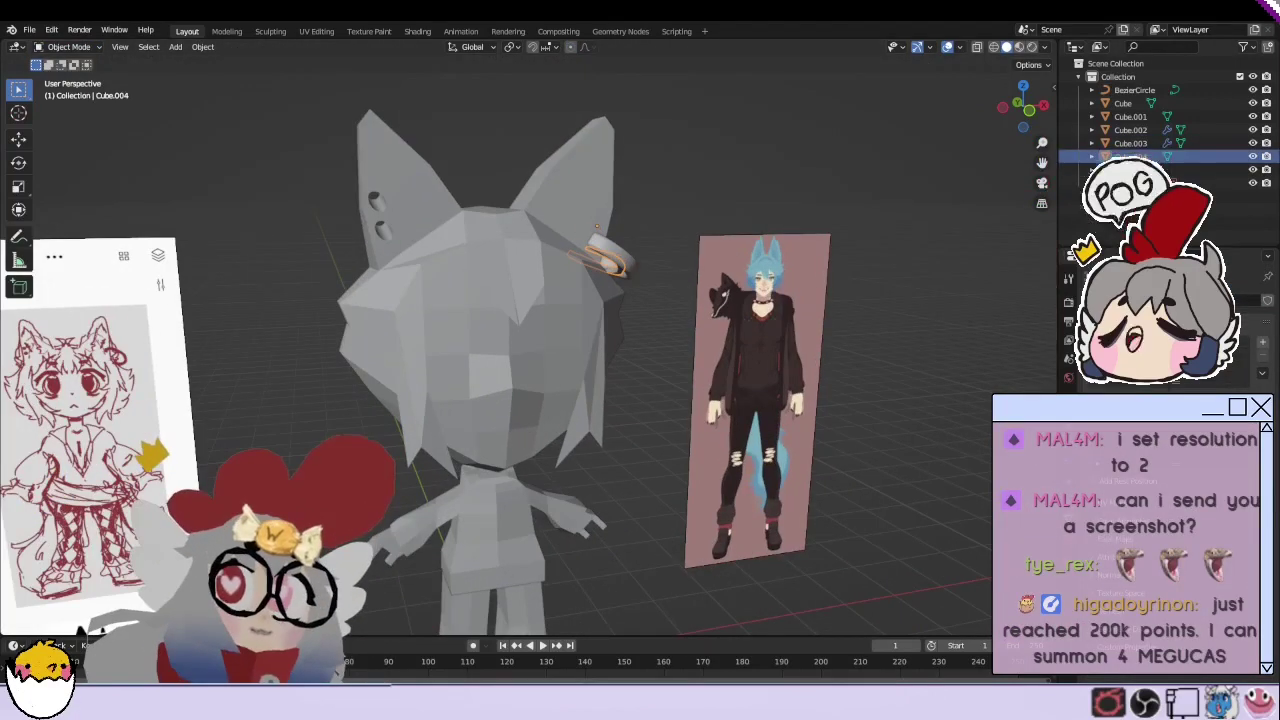
pyautogui.click(648, 326)
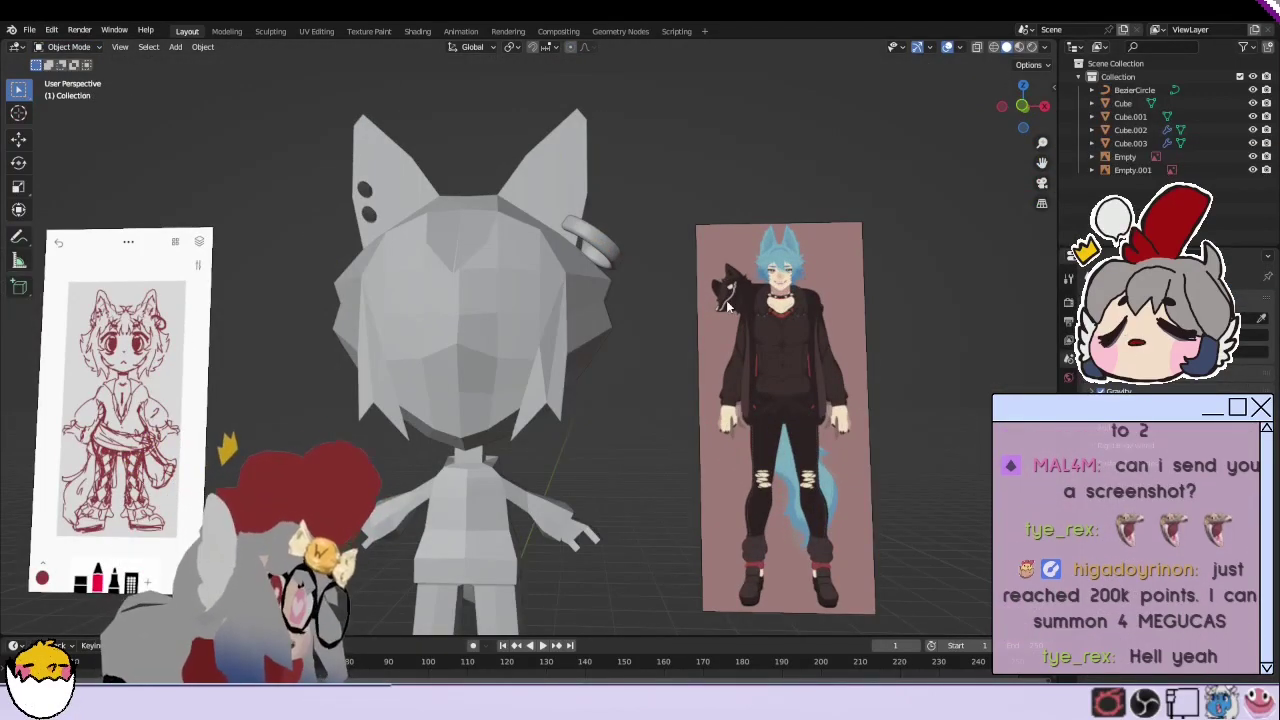
pyautogui.scroll(2, 613, 219)
pyautogui.click(613, 219)
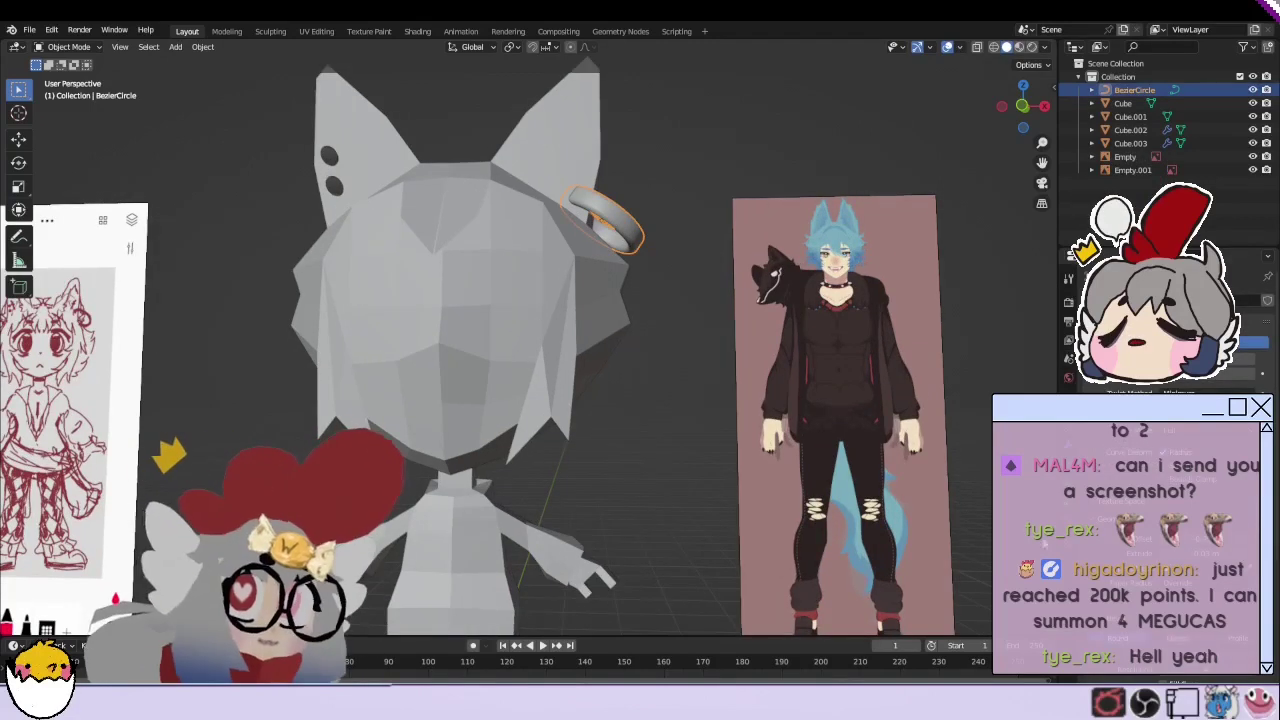
pyautogui.press('r')
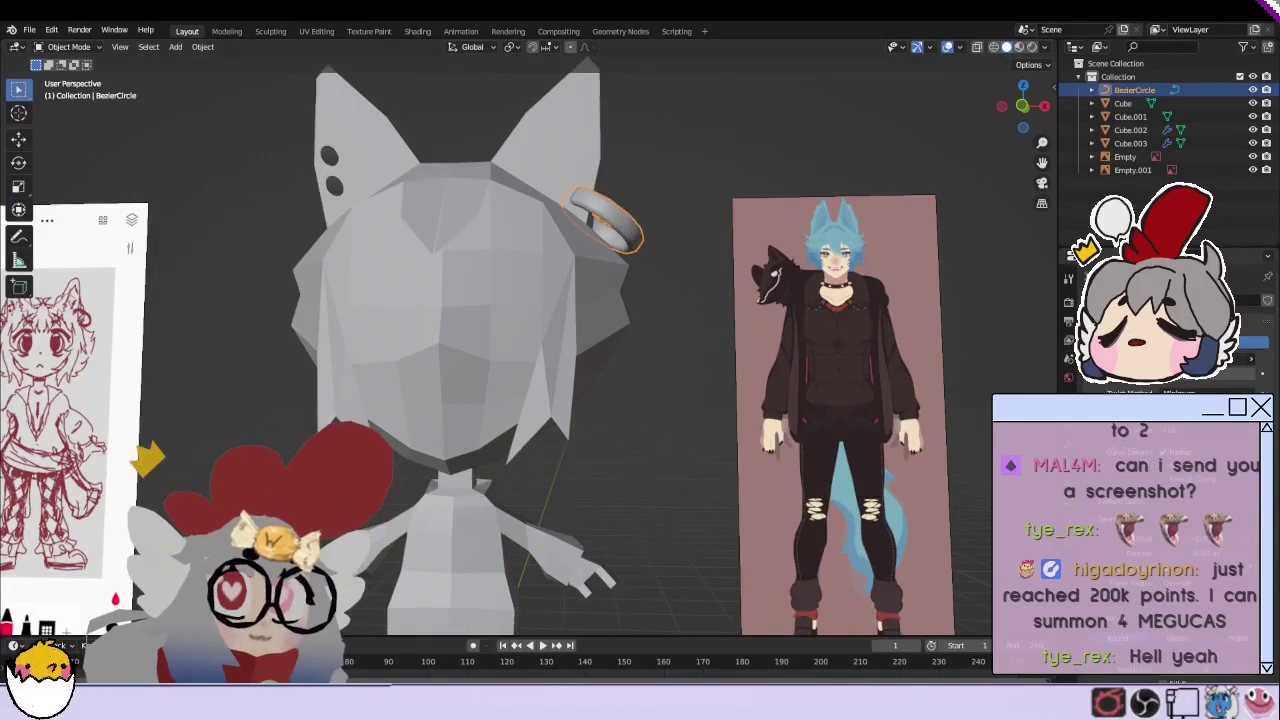
pyautogui.scroll(3, 577, 231)
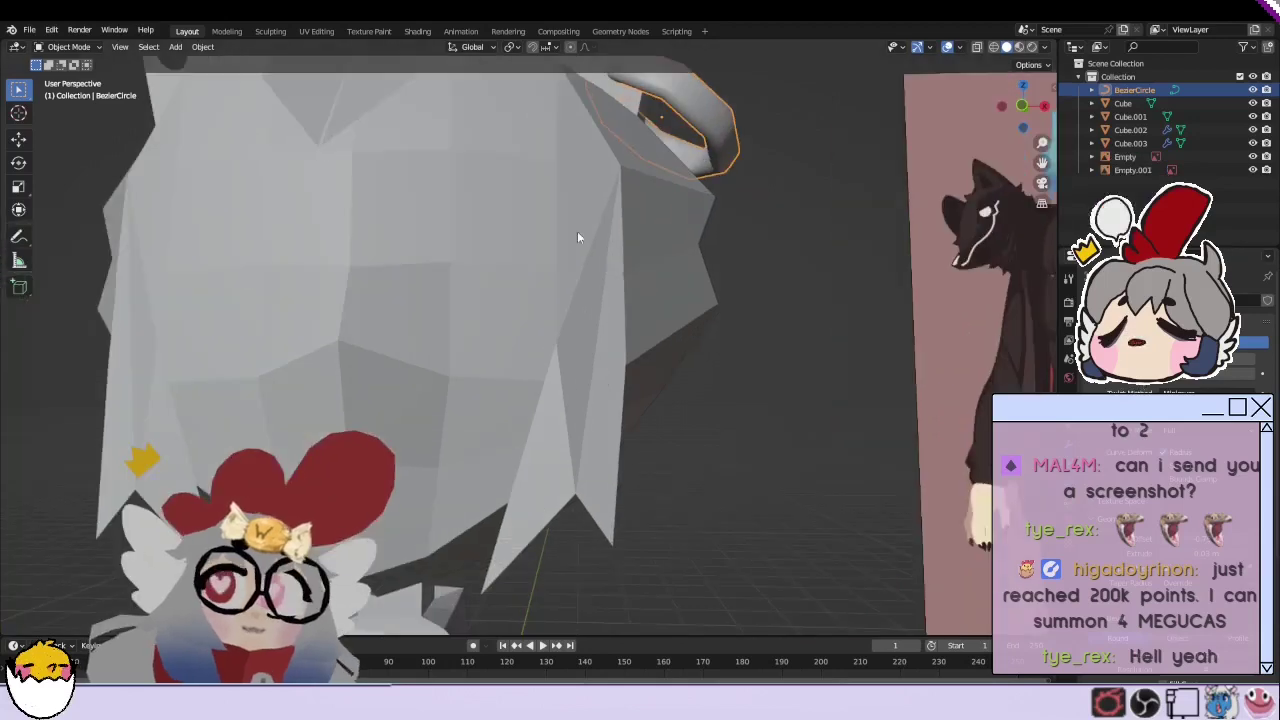
pyautogui.scroll(-2, 577, 231)
pyautogui.scroll(3, 754, 305)
pyautogui.scroll(-1, 755, 302)
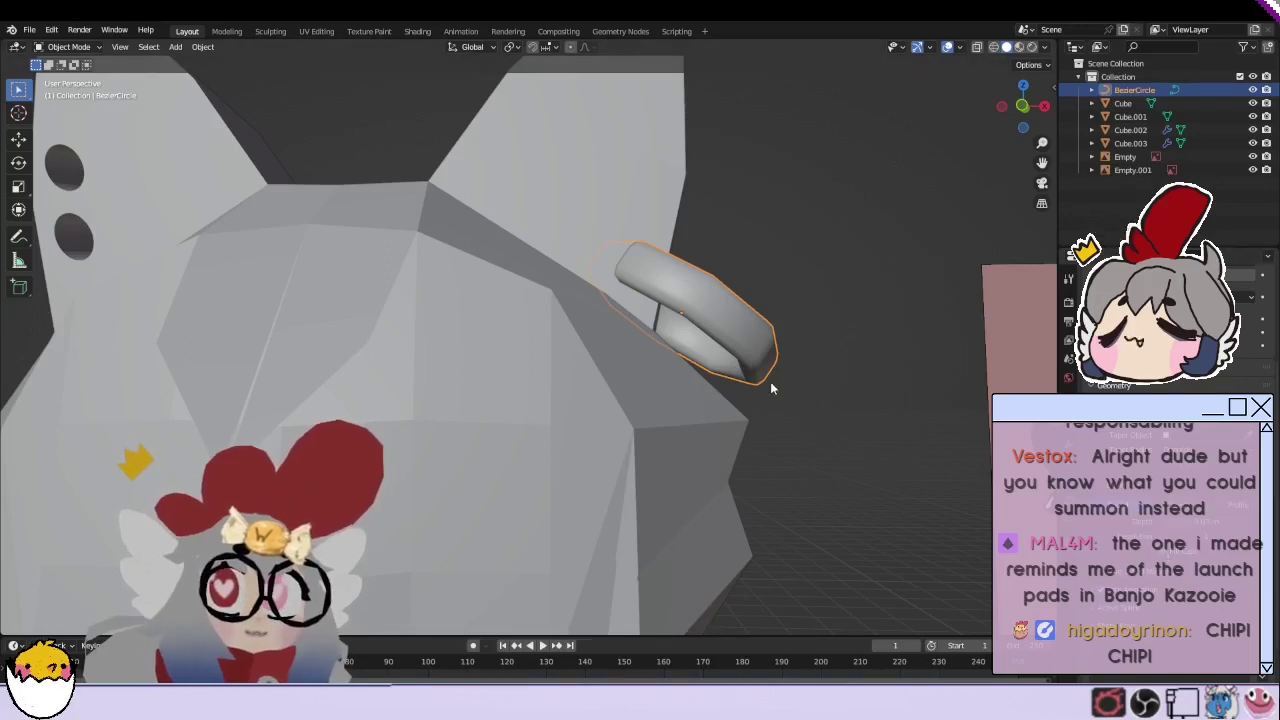
pyautogui.scroll(-1, 771, 386)
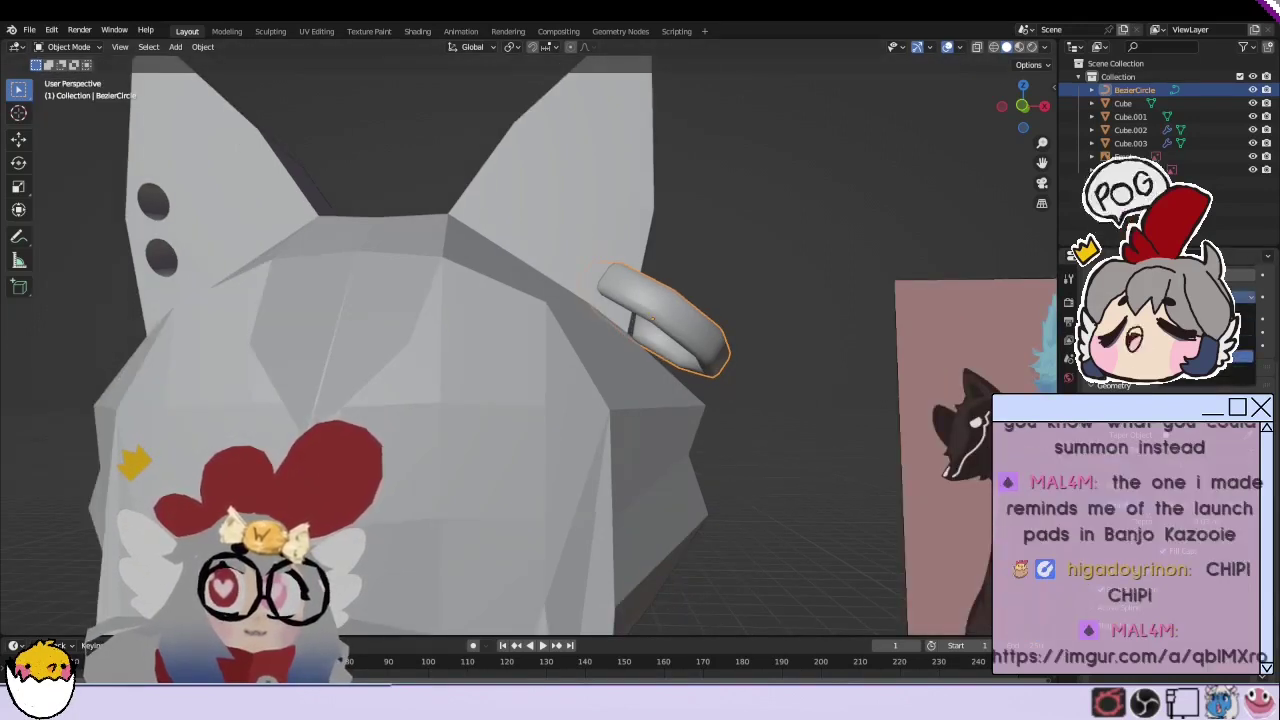
pyautogui.scroll(4, 626, 403)
pyautogui.moveTo(626, 403)
pyautogui.mouseDown(button='middle')
pyautogui.moveTo(652, 404)
pyautogui.moveTo(602, 412)
pyautogui.moveTo(657, 408)
pyautogui.mouseUp(button='middle')
pyautogui.scroll(-2, 652, 410)
pyautogui.scroll(-2, 299, 322)
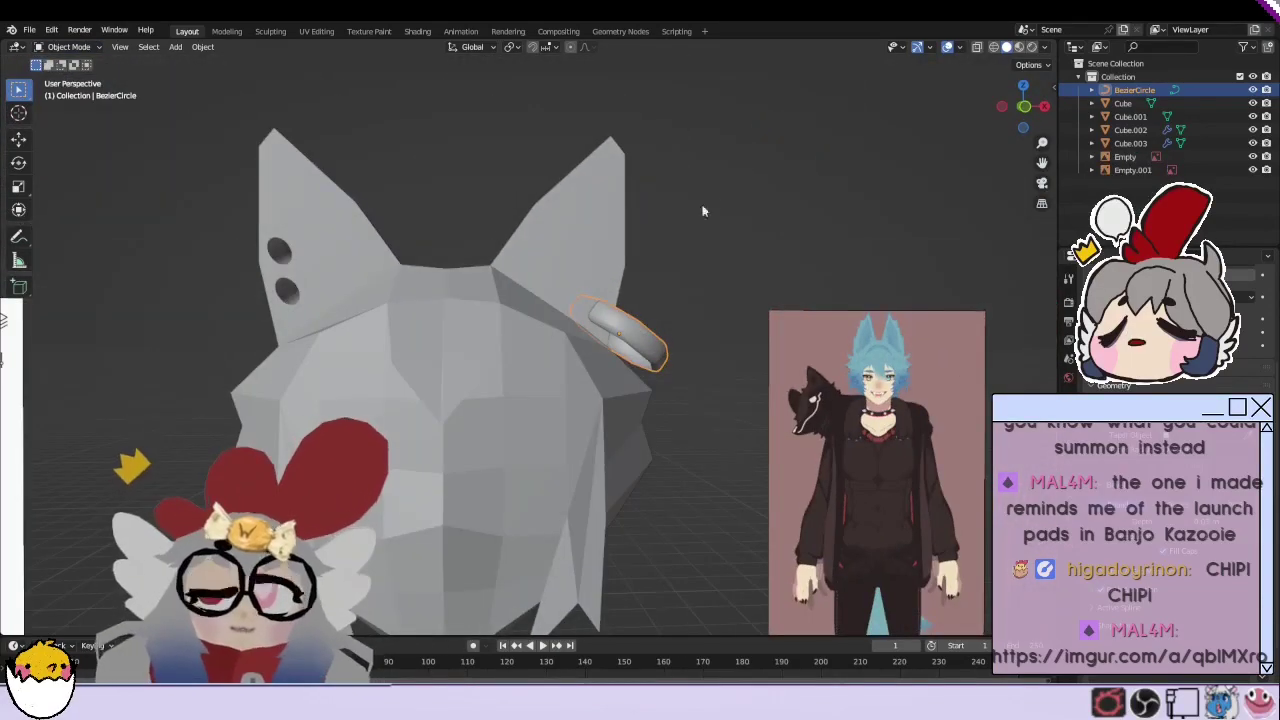
pyautogui.hotkey('alt', 'a')
pyautogui.moveTo(299, 317)
pyautogui.mouseDown(button='middle')
pyautogui.moveTo(582, 214)
pyautogui.moveTo(694, 204)
pyautogui.moveTo(691, 240)
pyautogui.moveTo(596, 420)
pyautogui.mouseUp(button='middle')
pyautogui.scroll(2, 596, 420)
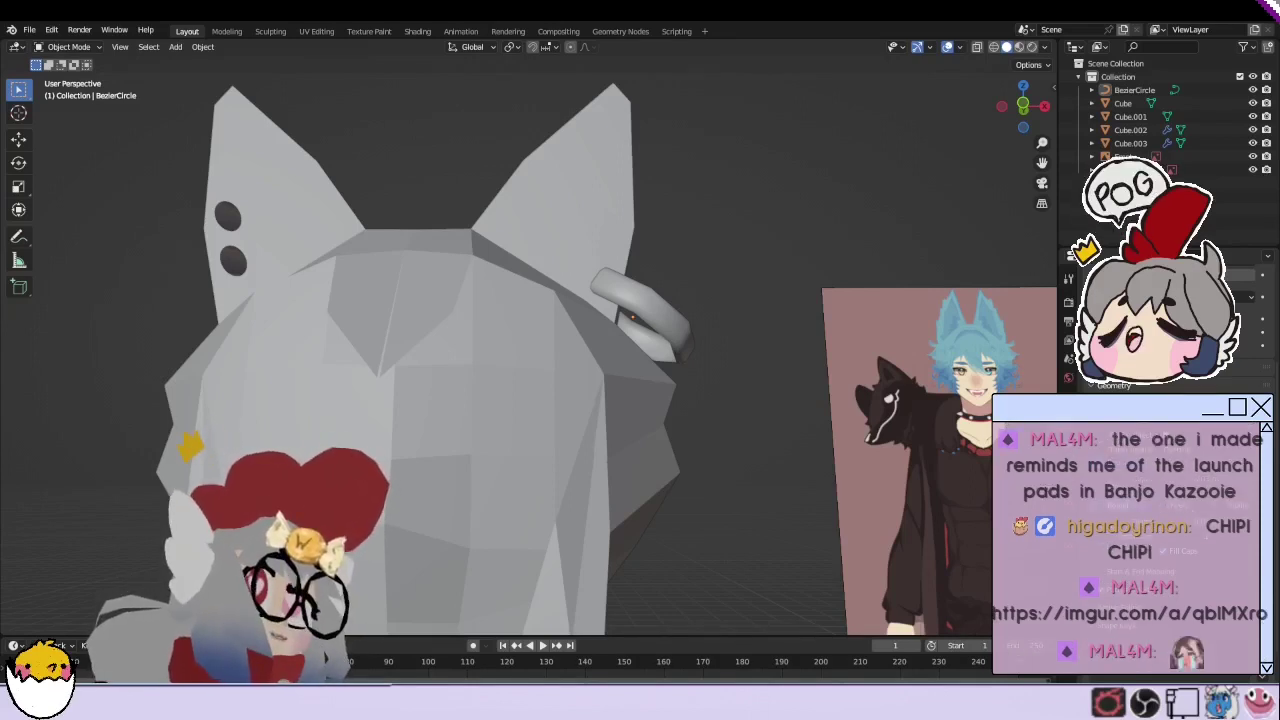
# Step: Select the BezierCircle and adjust its Geometry Bevel Depth, orbiting to check the ring's thickness
pyautogui.click(1134, 90)
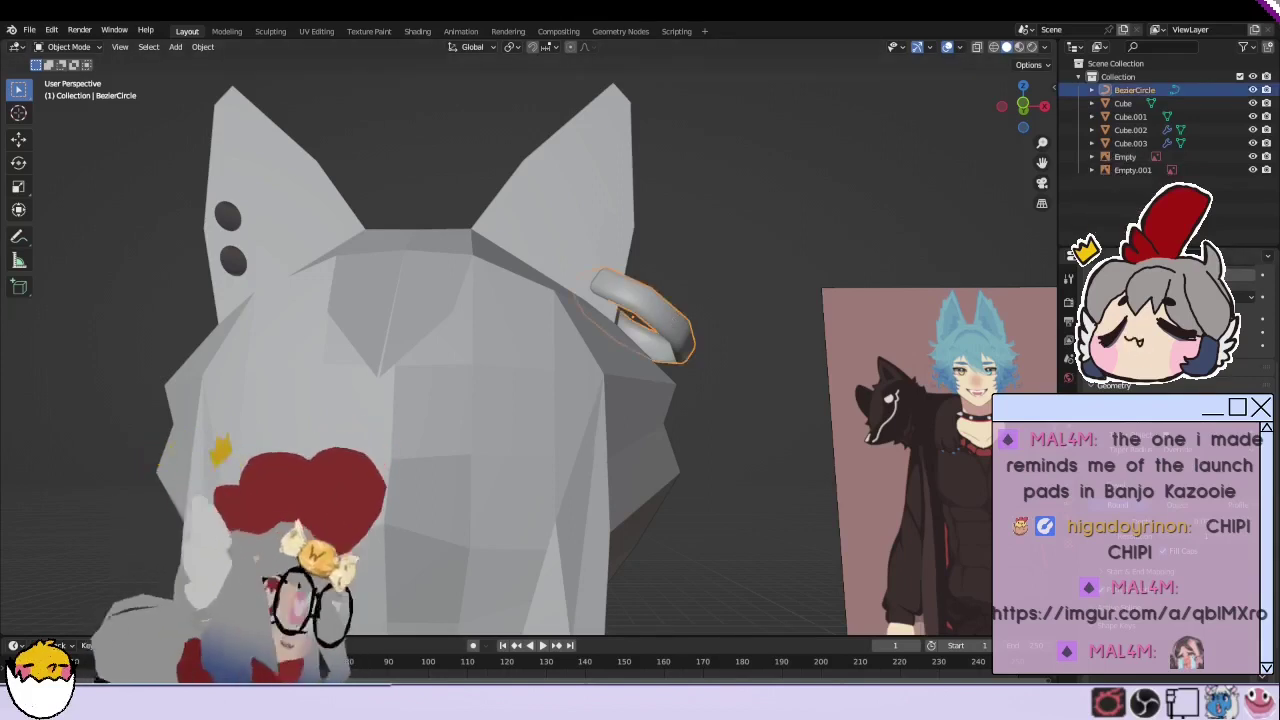
pyautogui.scroll(2, 1160, 330)
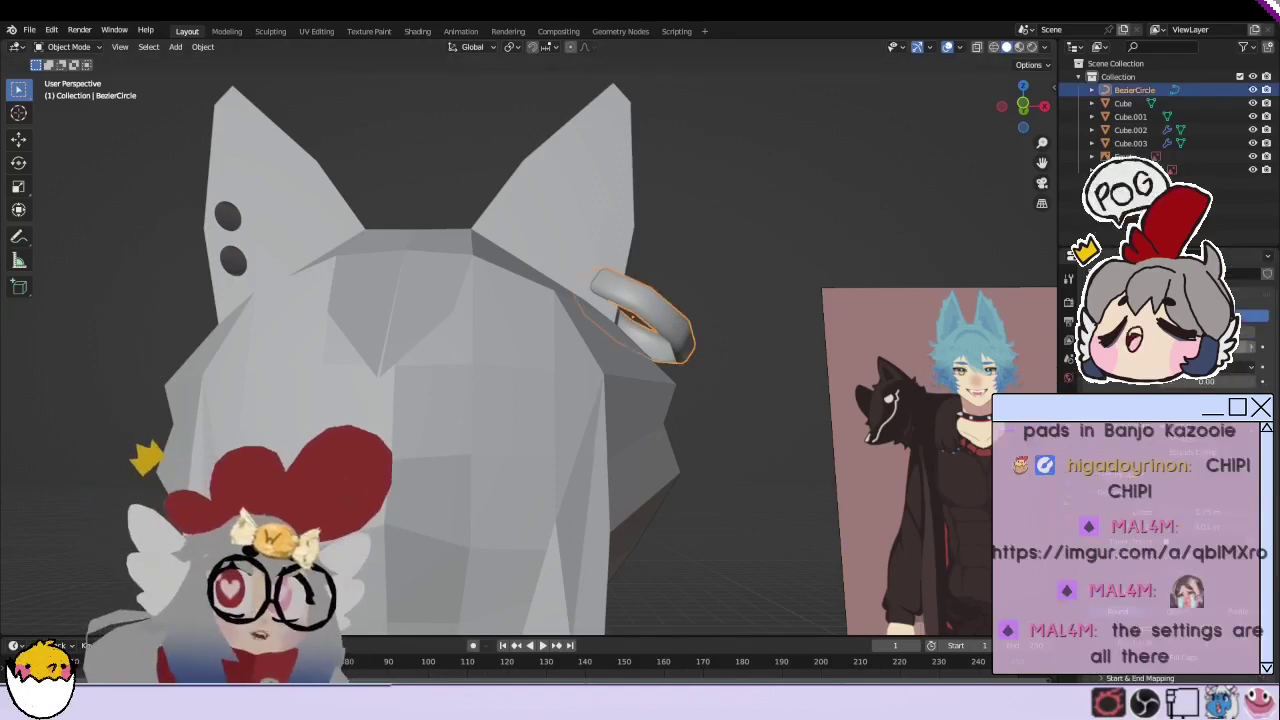
pyautogui.scroll(-1, 1160, 330)
pyautogui.scroll(-2, 1160, 330)
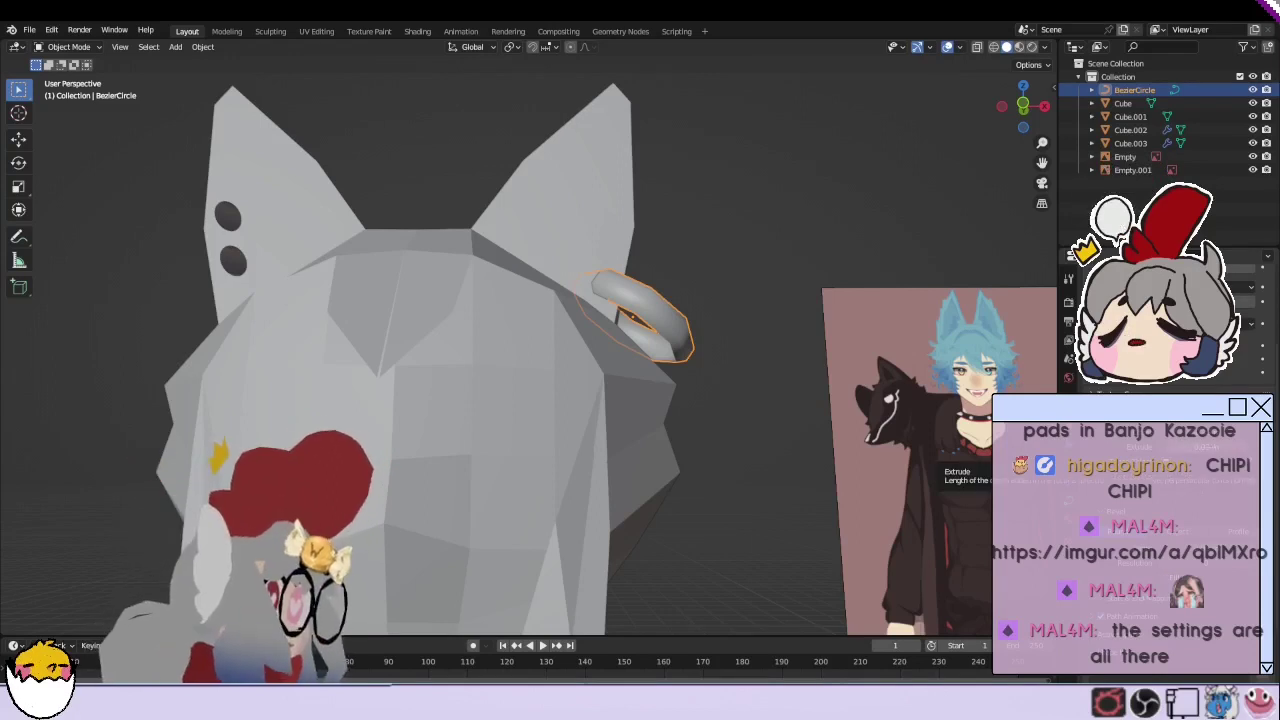
pyautogui.moveTo(1150, 460); pyautogui.dragTo(1130, 460)
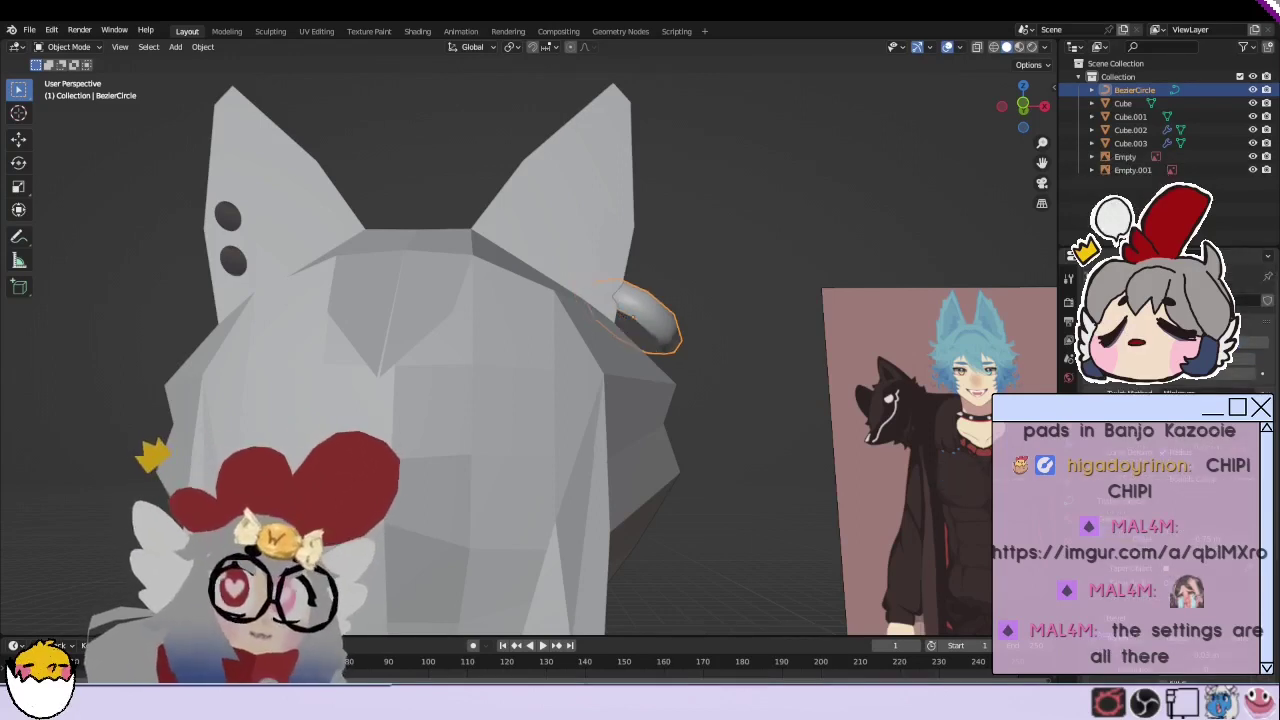
pyautogui.scroll(-3, 1165, 500)
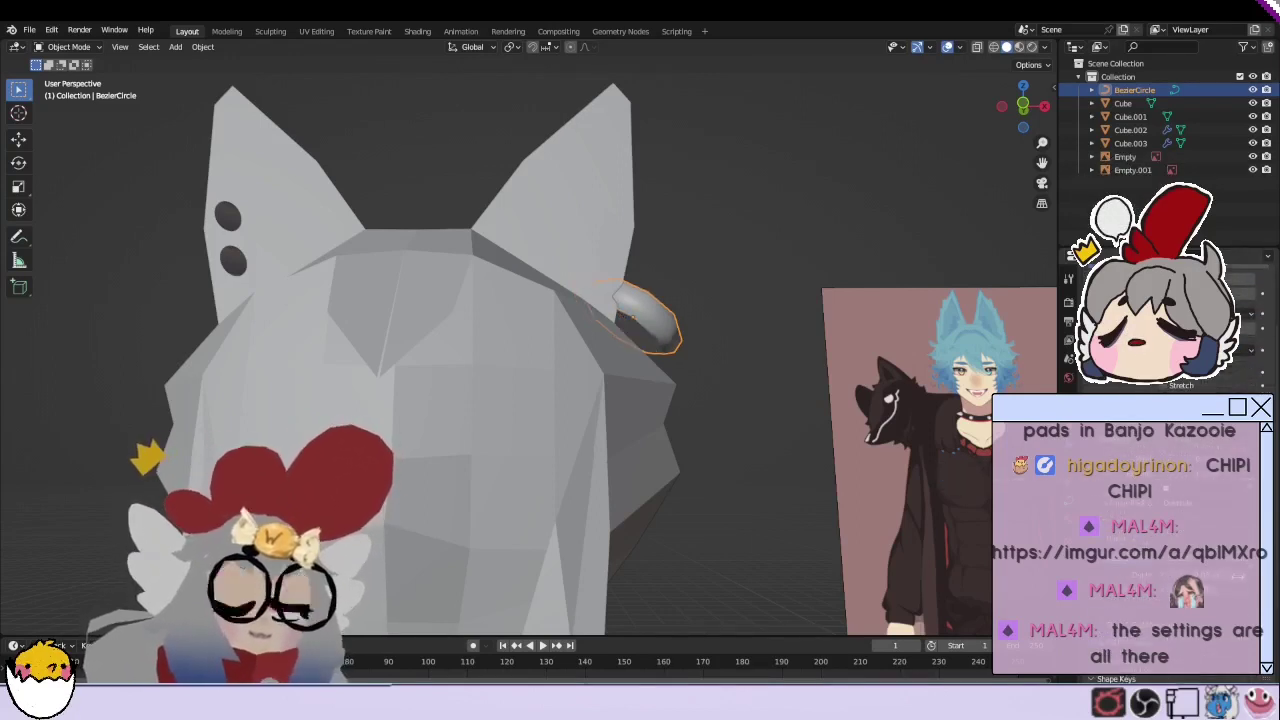
pyautogui.hotkey('ctrl', 'z')
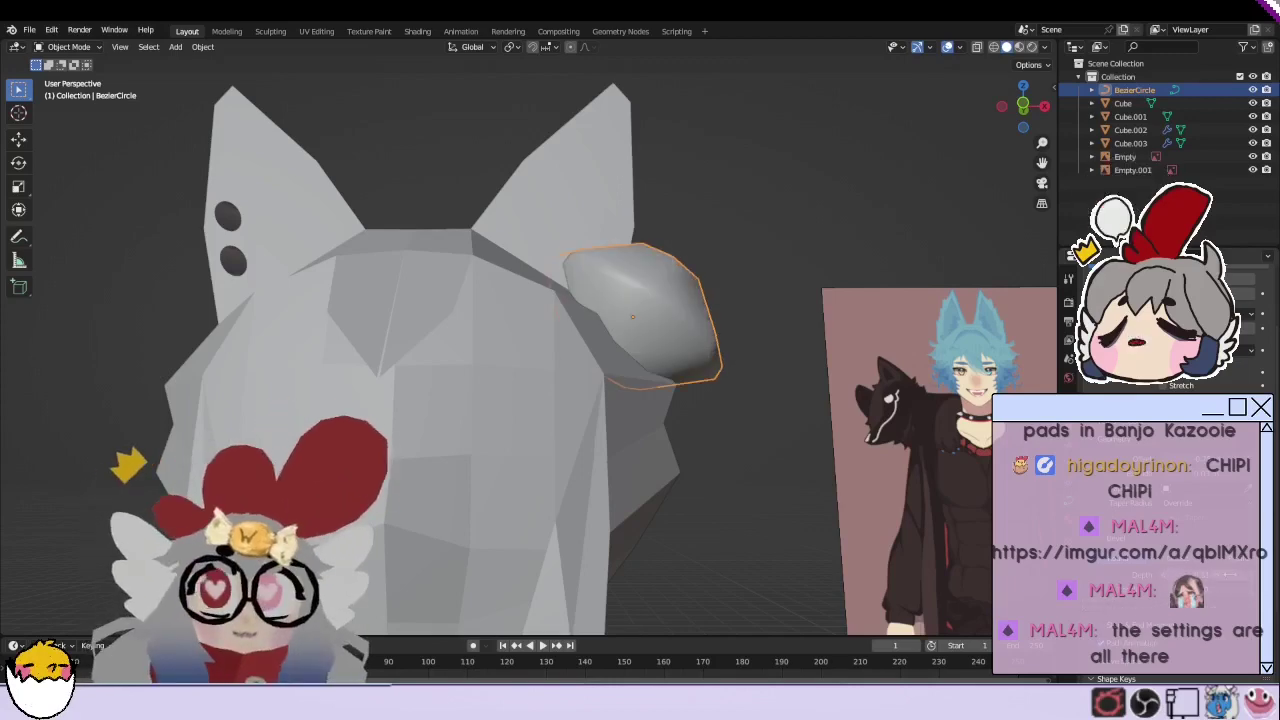
pyautogui.scroll(5, 793, 363)
pyautogui.moveTo(793, 363)
pyautogui.mouseDown(button='middle')
pyautogui.moveTo(699, 418)
pyautogui.moveTo(540, 400)
pyautogui.mouseUp(button='middle')
pyautogui.scroll(-5, 392, 415)
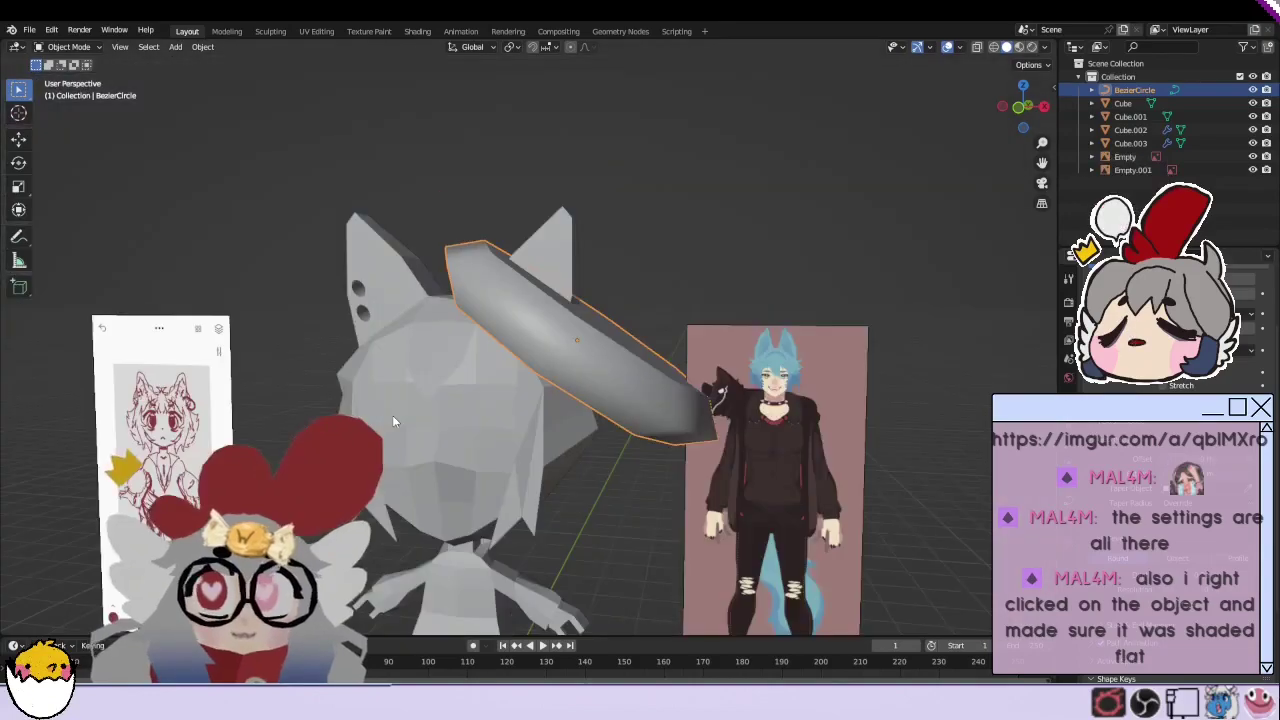
pyautogui.scroll(5, 392, 415)
pyautogui.scroll(-5, 433, 422)
pyautogui.moveTo(433, 422); pyautogui.dragTo(446, 451, button='middle')
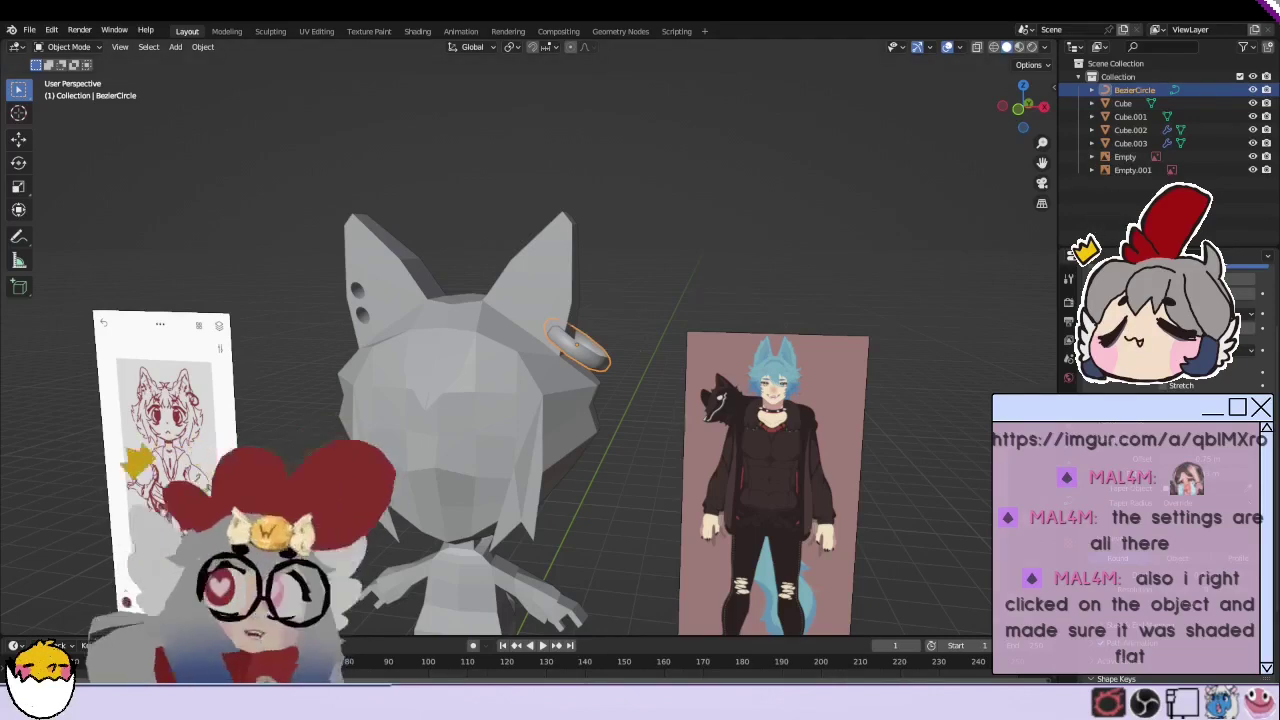
# Step: Apply Shade Flat to the ear ring
pyautogui.scroll(4, 659, 381)
pyautogui.rightClick(659, 378)
pyautogui.click(665, 437)
pyautogui.moveTo(665, 437)
pyautogui.mouseDown(button='middle')
pyautogui.moveTo(636, 426)
pyautogui.moveTo(679, 418)
pyautogui.mouseUp(button='middle')
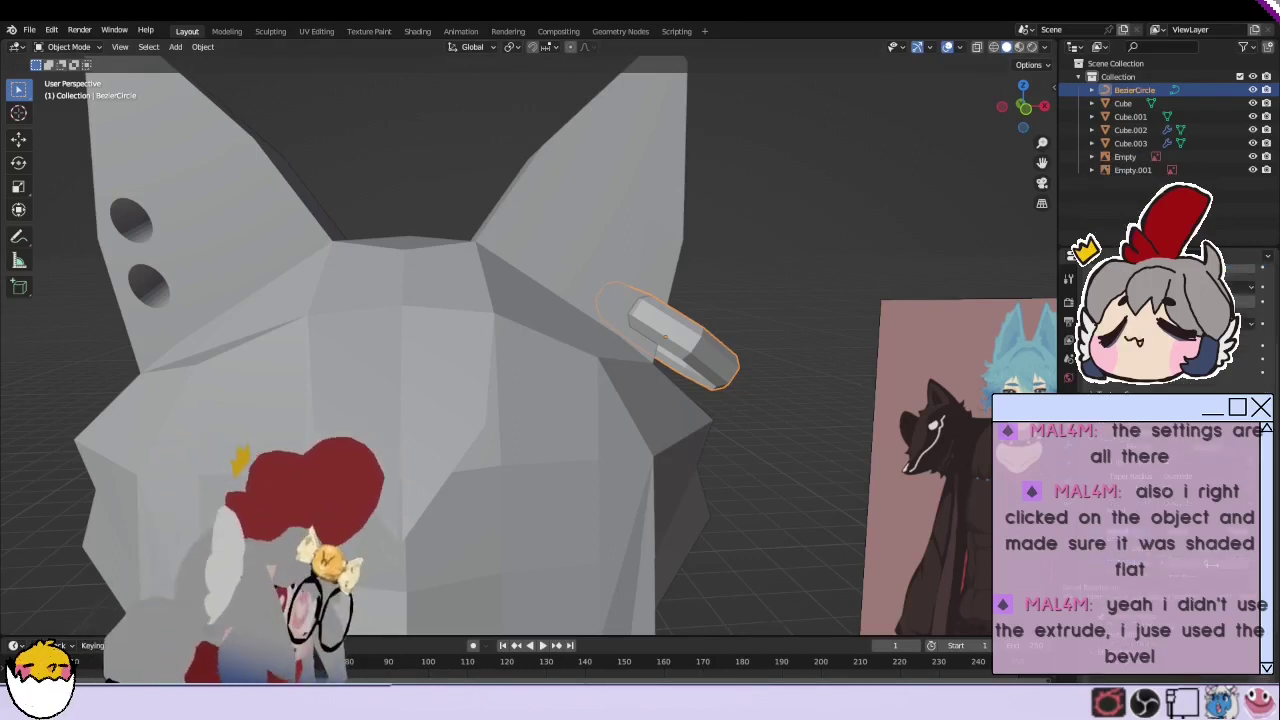
# Step: Scale the ring down to a smaller band
pyautogui.hotkey('ctrl', 'z')
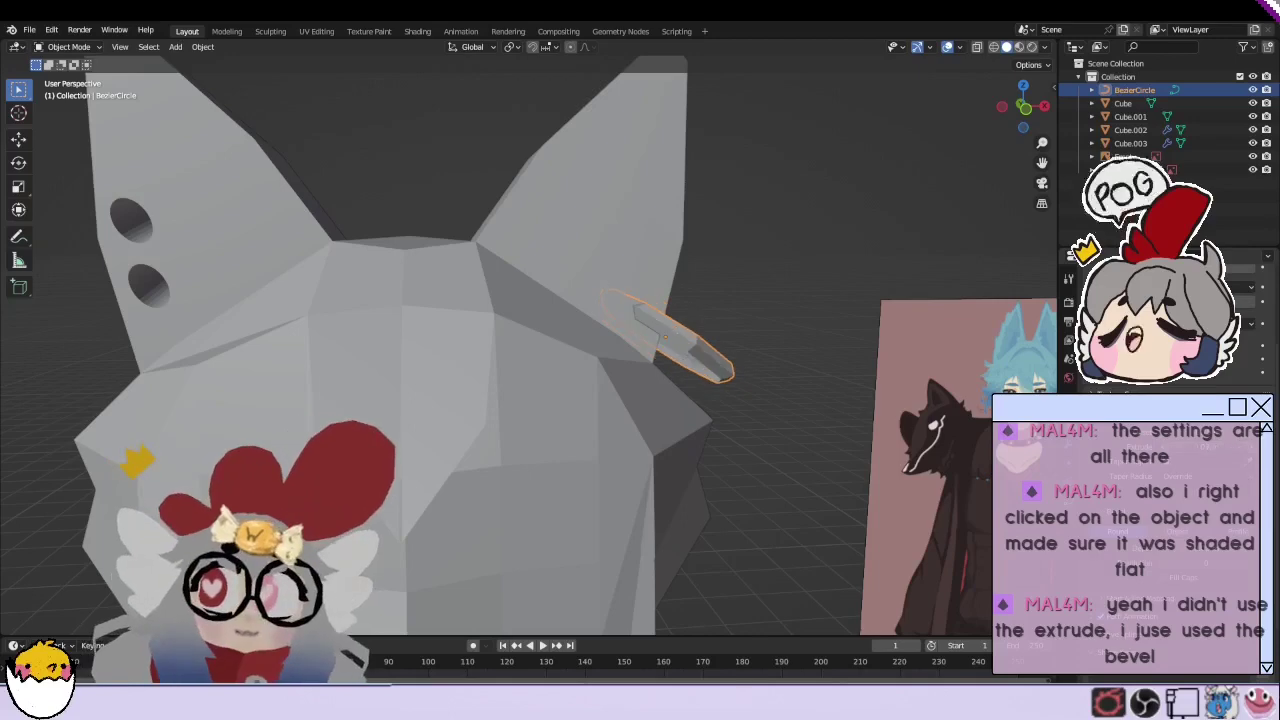
pyautogui.hotkey('ctrl', 'z')
pyautogui.hotkey('ctrl', 'z')
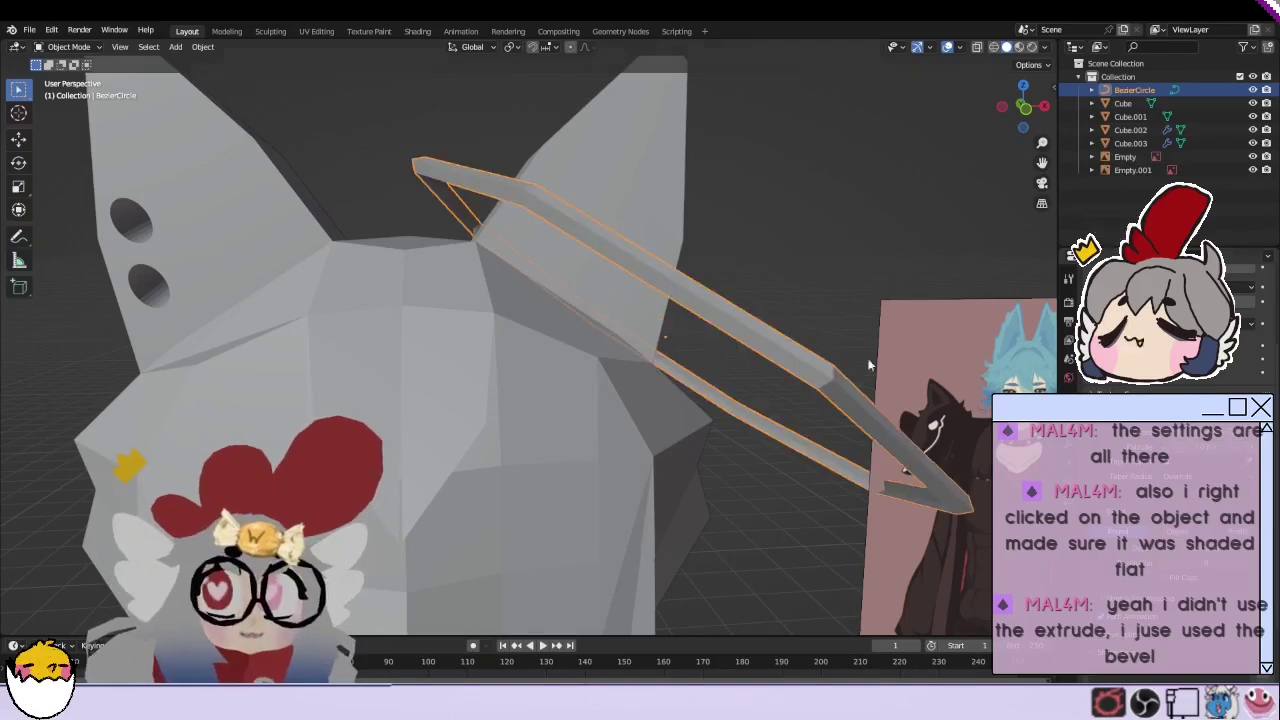
pyautogui.press('s')
pyautogui.click(695, 333)
pyautogui.scroll(3, 695, 333)
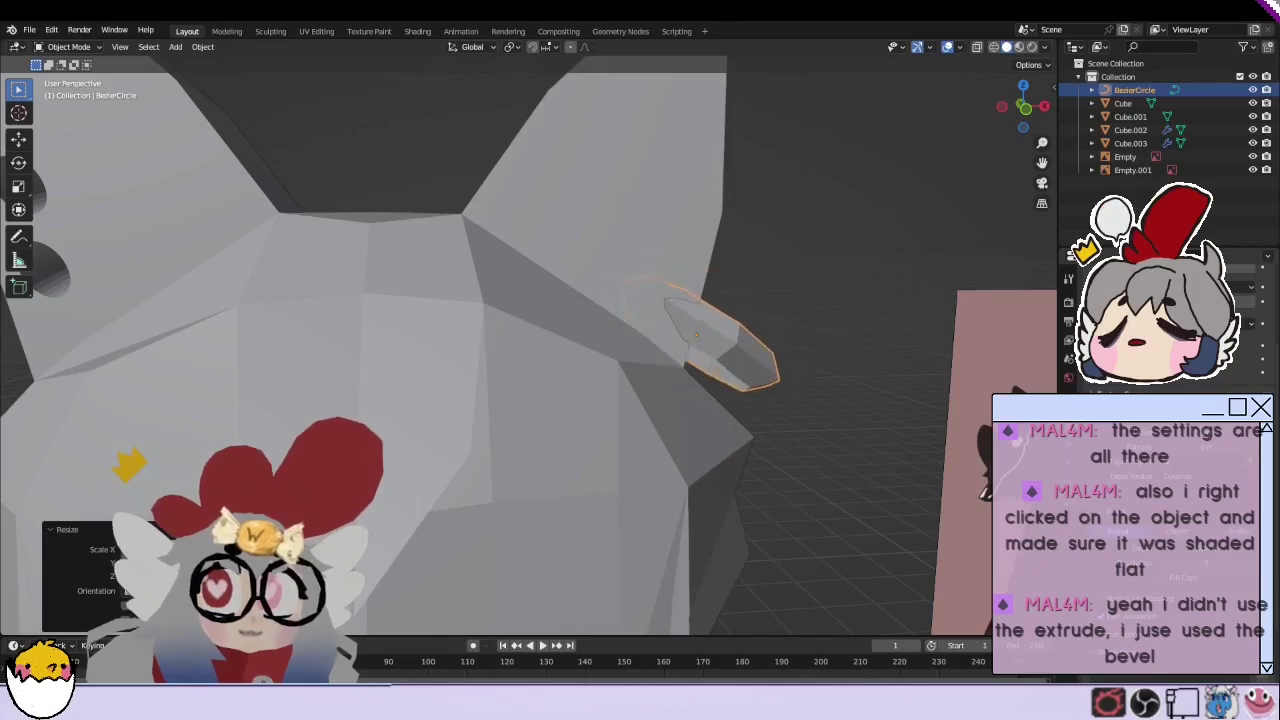
# Step: Move the ring back onto the side of the wolf head by the ear
pyautogui.moveTo(695, 333)
pyautogui.mouseDown(button='middle')
pyautogui.moveTo(703, 443)
pyautogui.moveTo(631, 434)
pyautogui.moveTo(779, 411)
pyautogui.moveTo(780, 384)
pyautogui.moveTo(800, 390)
pyautogui.moveTo(758, 413)
pyautogui.moveTo(786, 400)
pyautogui.mouseUp(button='middle')
pyautogui.press('g')
pyautogui.click(779, 411)
pyautogui.scroll(-3, 830, 390)
pyautogui.moveTo(878, 380); pyautogui.dragTo(872, 388, button='middle')
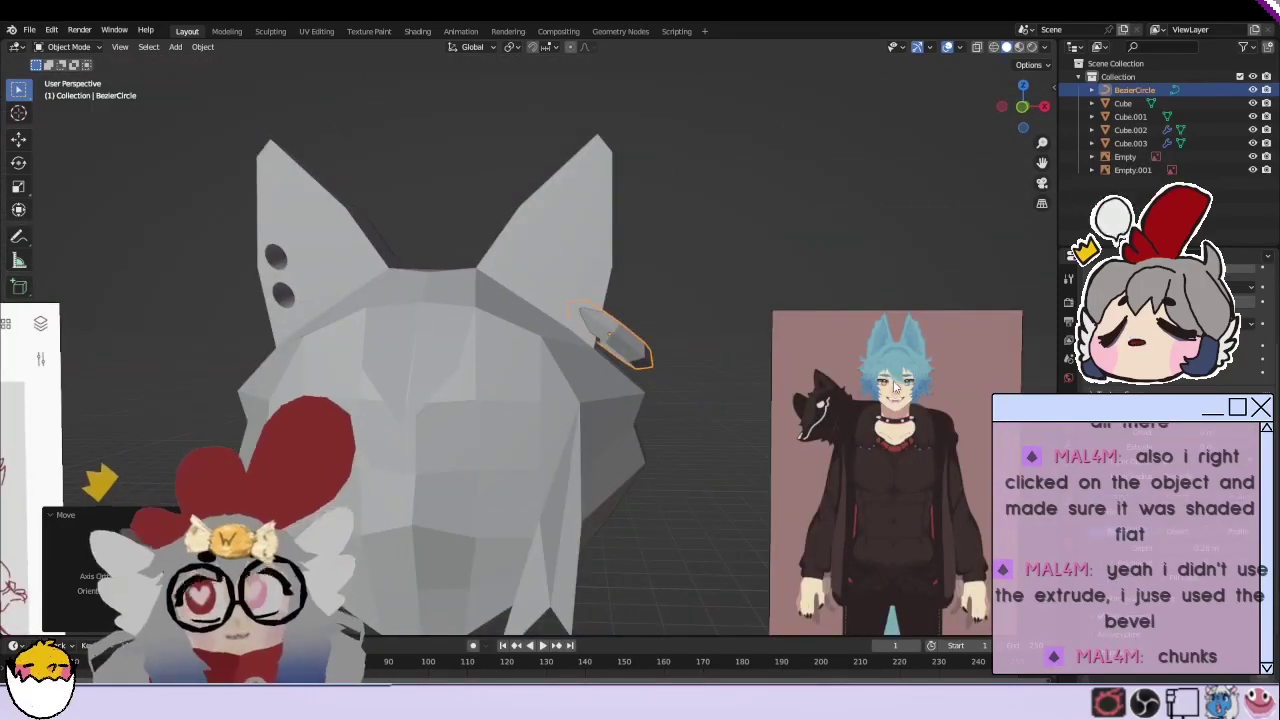
pyautogui.scroll(3, 686, 303)
pyautogui.scroll(-4, 736, 298)
# Step: Select the body mesh Cube.001 and enter Edit Mode
pyautogui.keyDown('shift'); pyautogui.moveTo(600, 420); pyautogui.dragTo(600, 150, button='middle'); pyautogui.keyUp('shift')
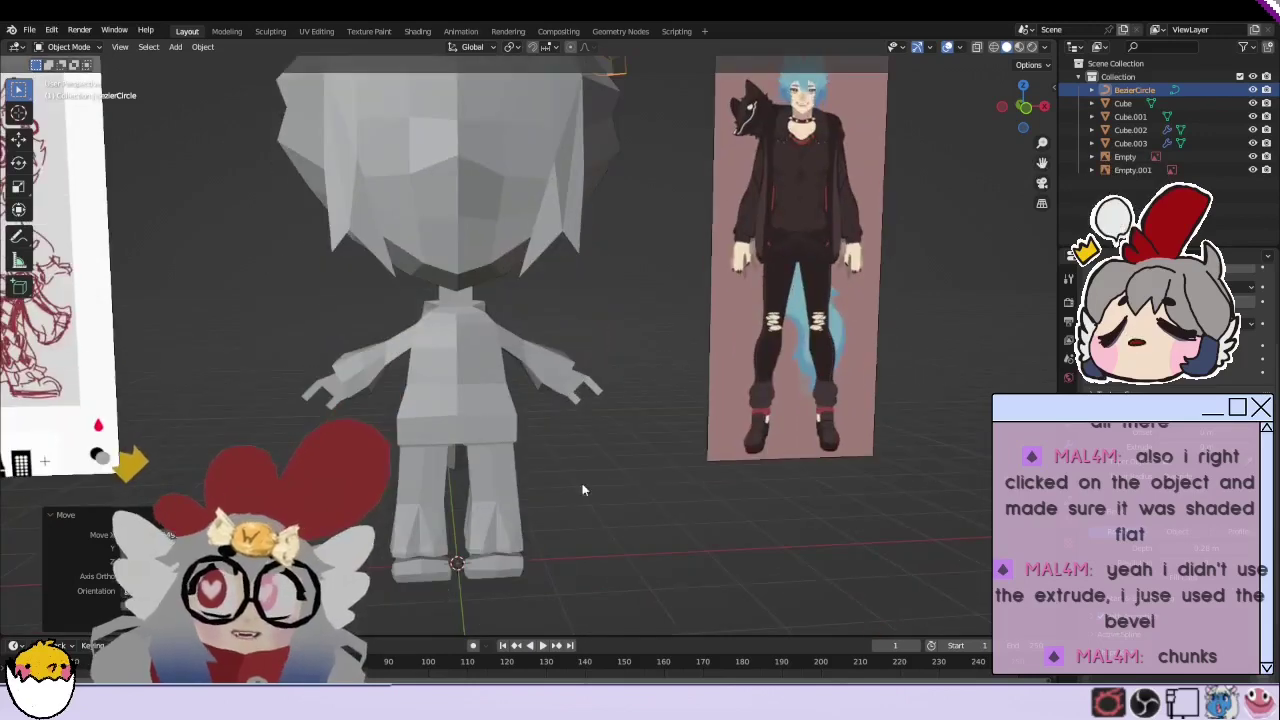
pyautogui.scroll(3, 450, 300)
pyautogui.click(93, 47)
pyautogui.scroll(-1, 502, 447)
pyautogui.click(495, 410)
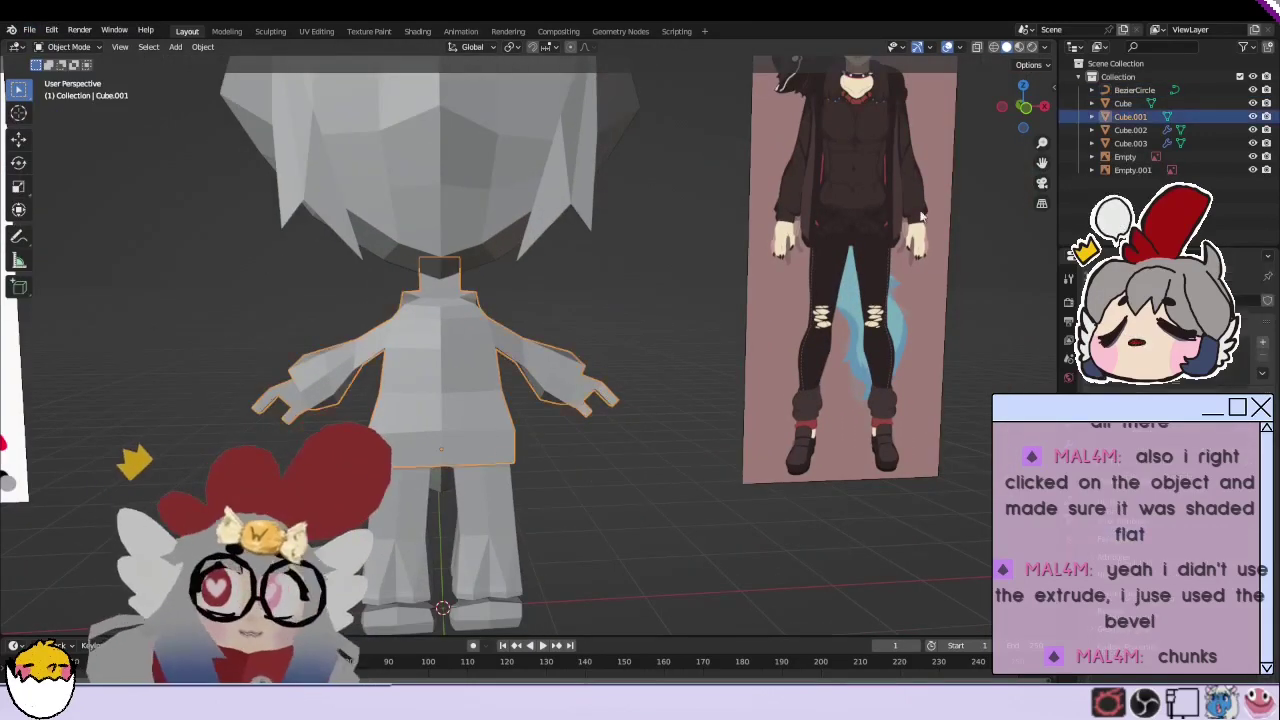
pyautogui.scroll(-2, 960, 237)
pyautogui.scroll(3, 559, 456)
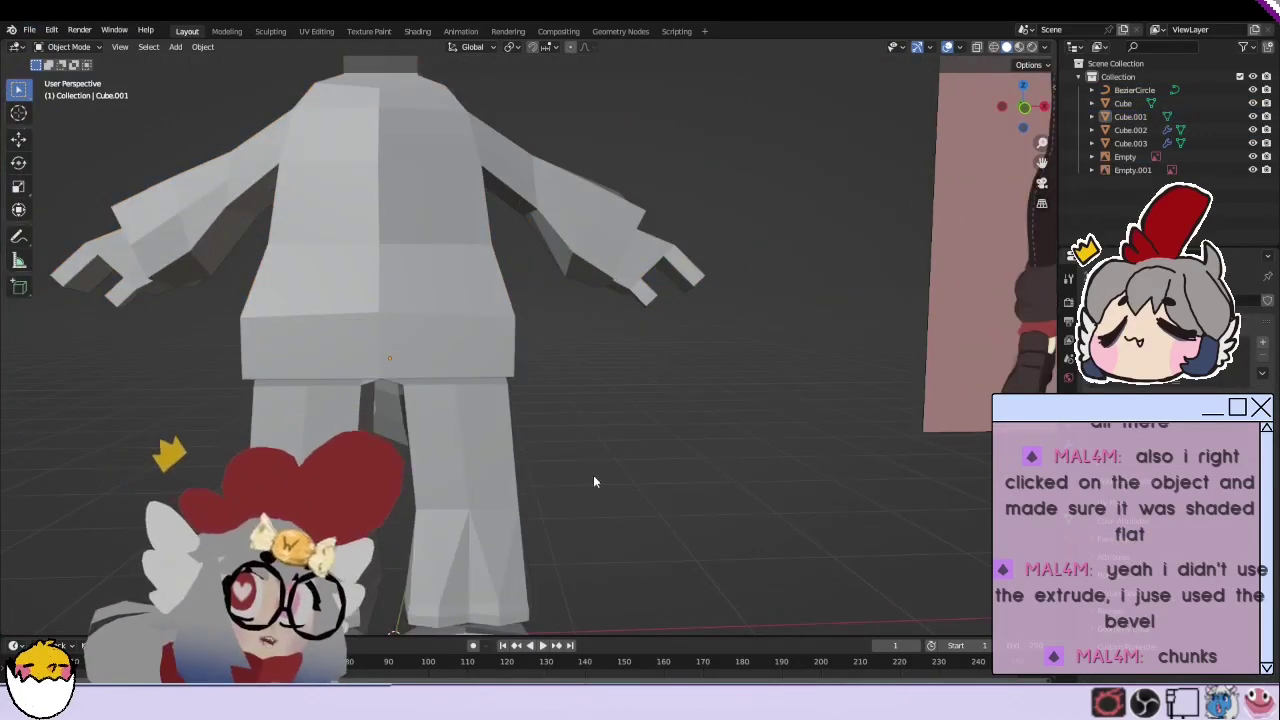
pyautogui.click(68, 47)
pyautogui.click(70, 64)
# Step: Duplicate the two front lower-torso faces and separate them into a new object
pyautogui.scroll(-4, 260, 366)
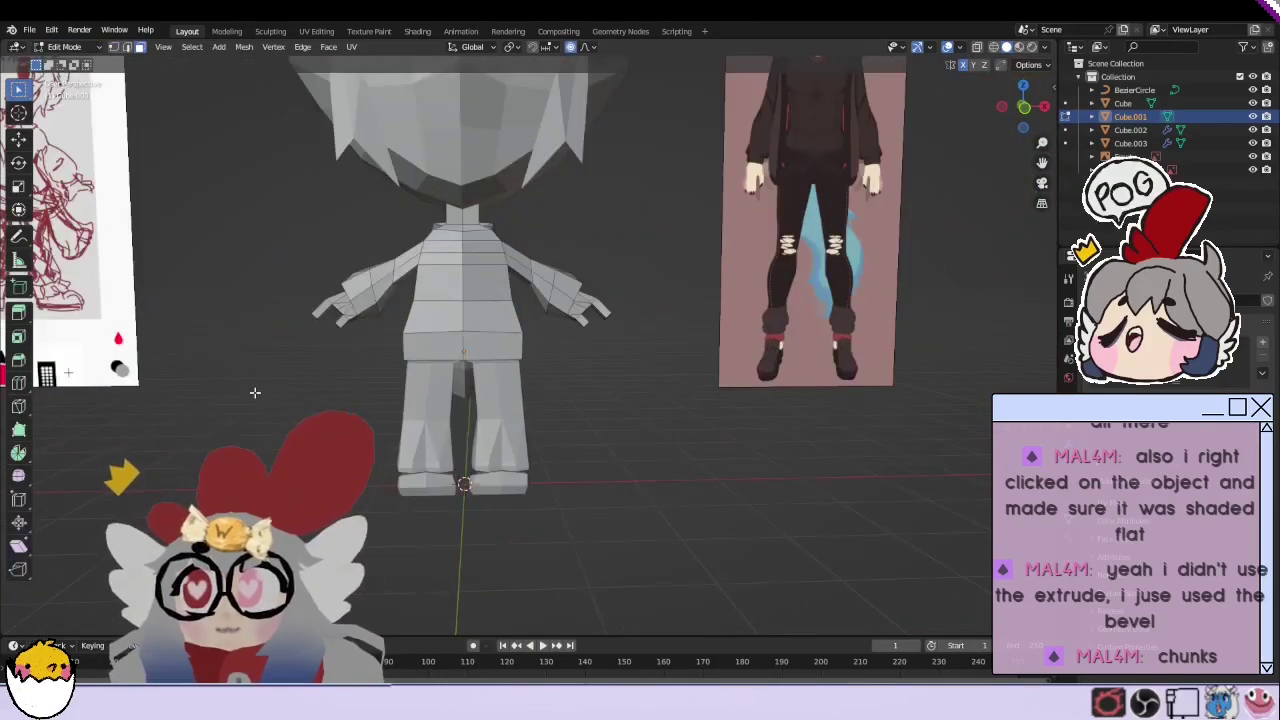
pyautogui.scroll(-1, 240, 420)
pyautogui.scroll(4, 240, 420)
pyautogui.click(460, 345)
pyautogui.keyDown('shift'); pyautogui.click(385, 368); pyautogui.keyUp('shift')
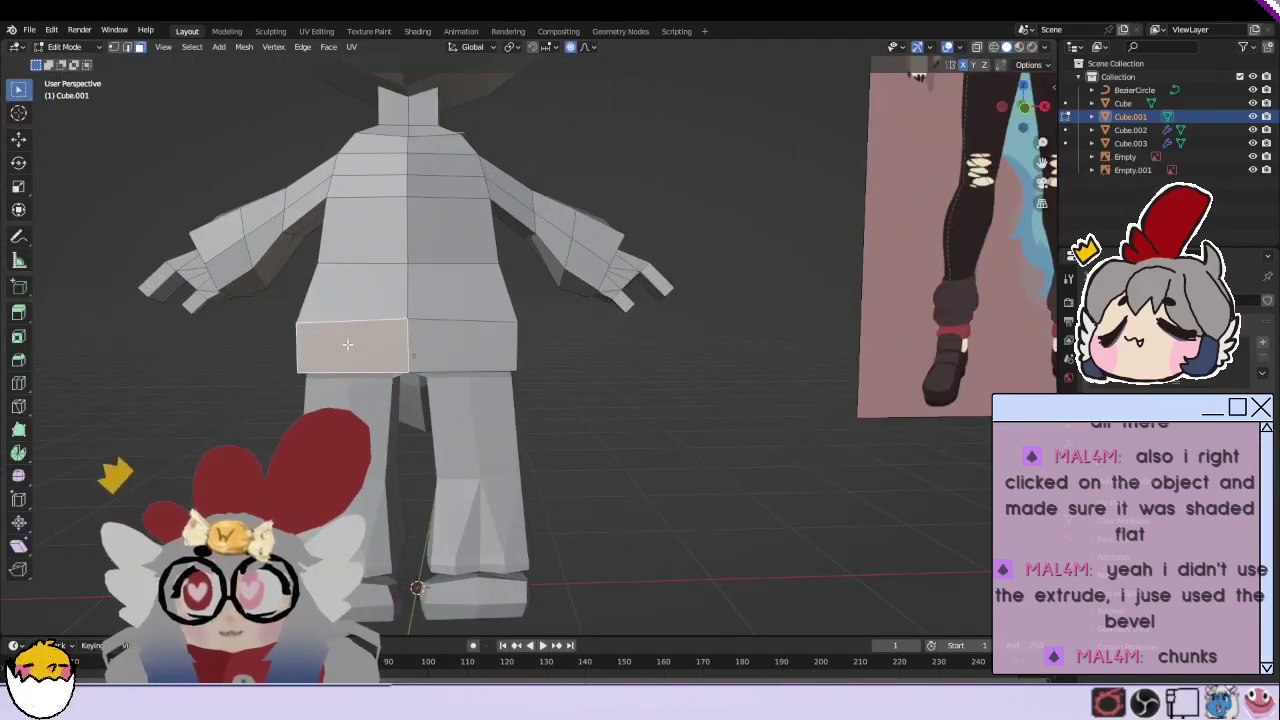
pyautogui.click(244, 47)
pyautogui.click(282, 112)
pyautogui.press('p')
pyautogui.click(421, 259)
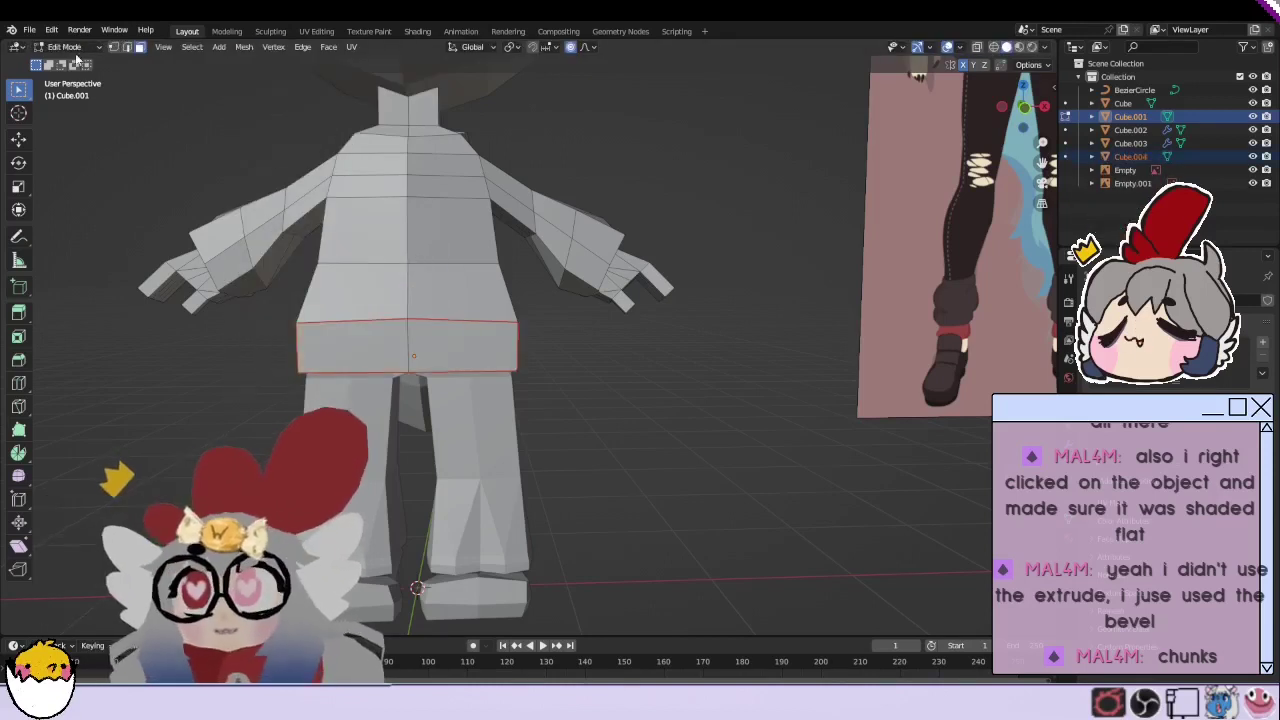
# Step: Select the new Cube.004 piece and enter its Edit Mode
pyautogui.click(68, 47)
pyautogui.click(70, 62)
pyautogui.click(1130, 156)
pyautogui.click(68, 47)
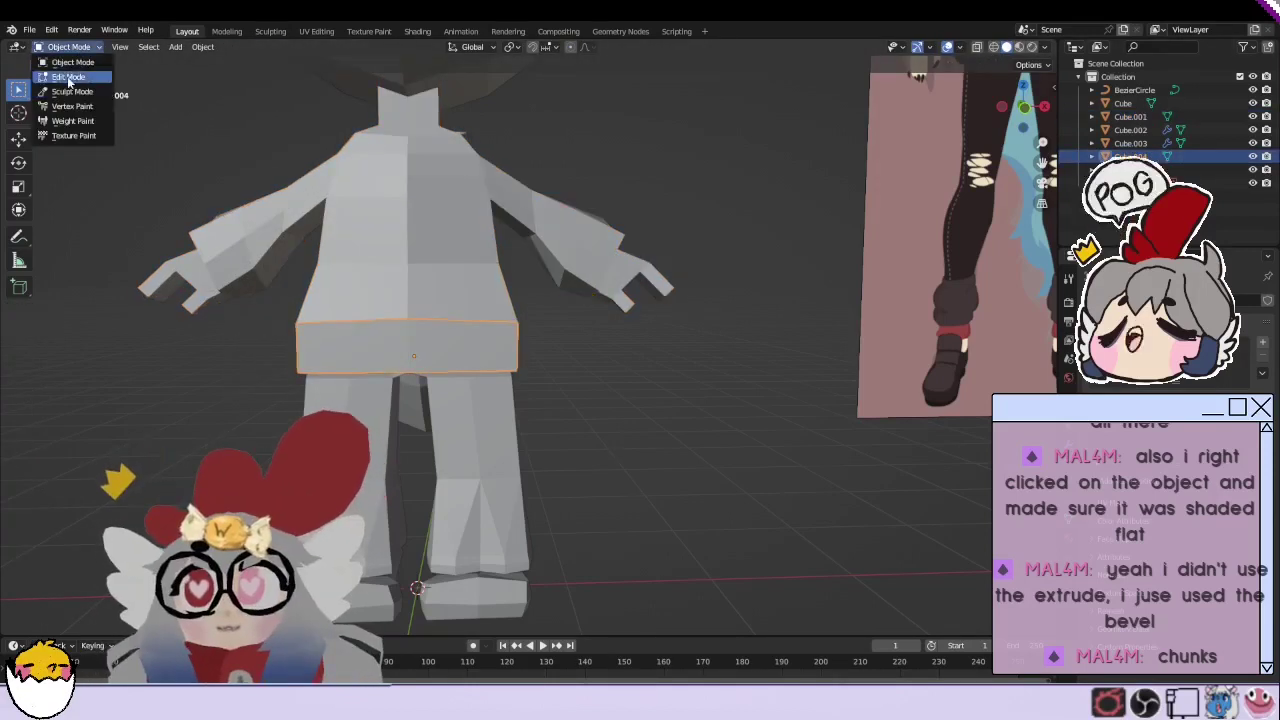
pyautogui.click(68, 64)
# Step: Tilt the band diagonally across the torso
pyautogui.press('i')
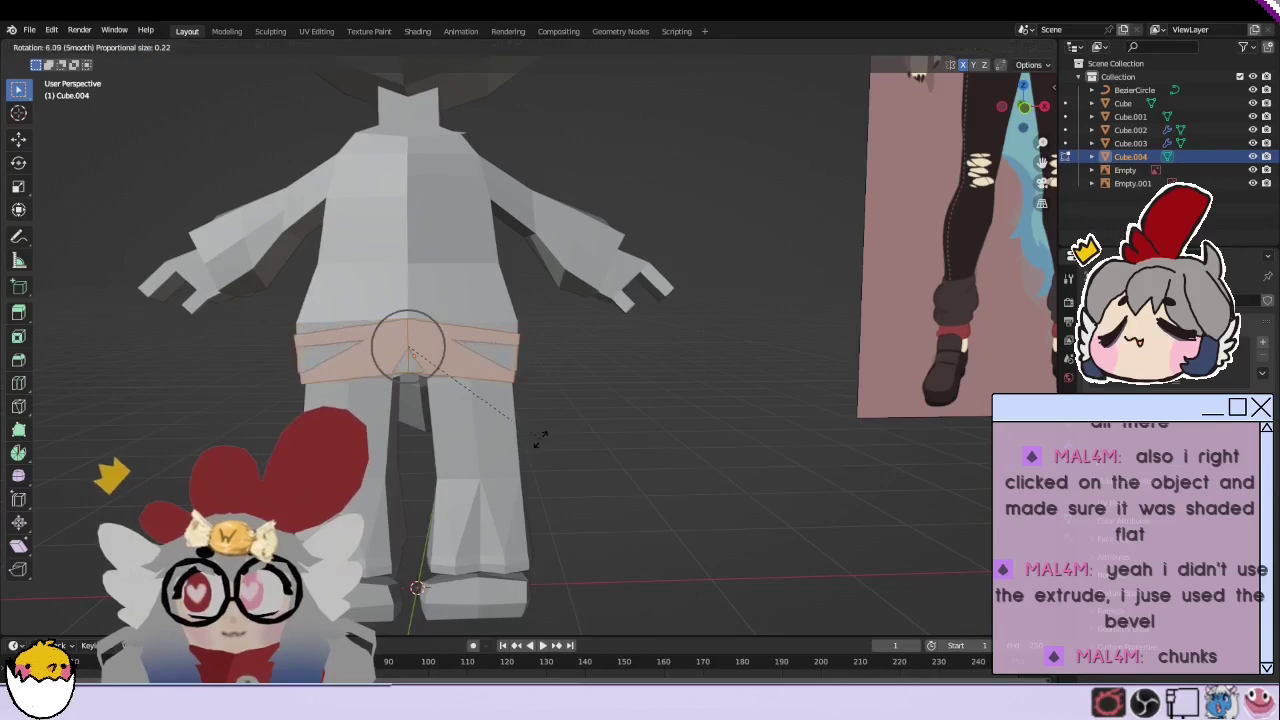
pyautogui.hotkey('ctrl', 'z')
pyautogui.press('g')
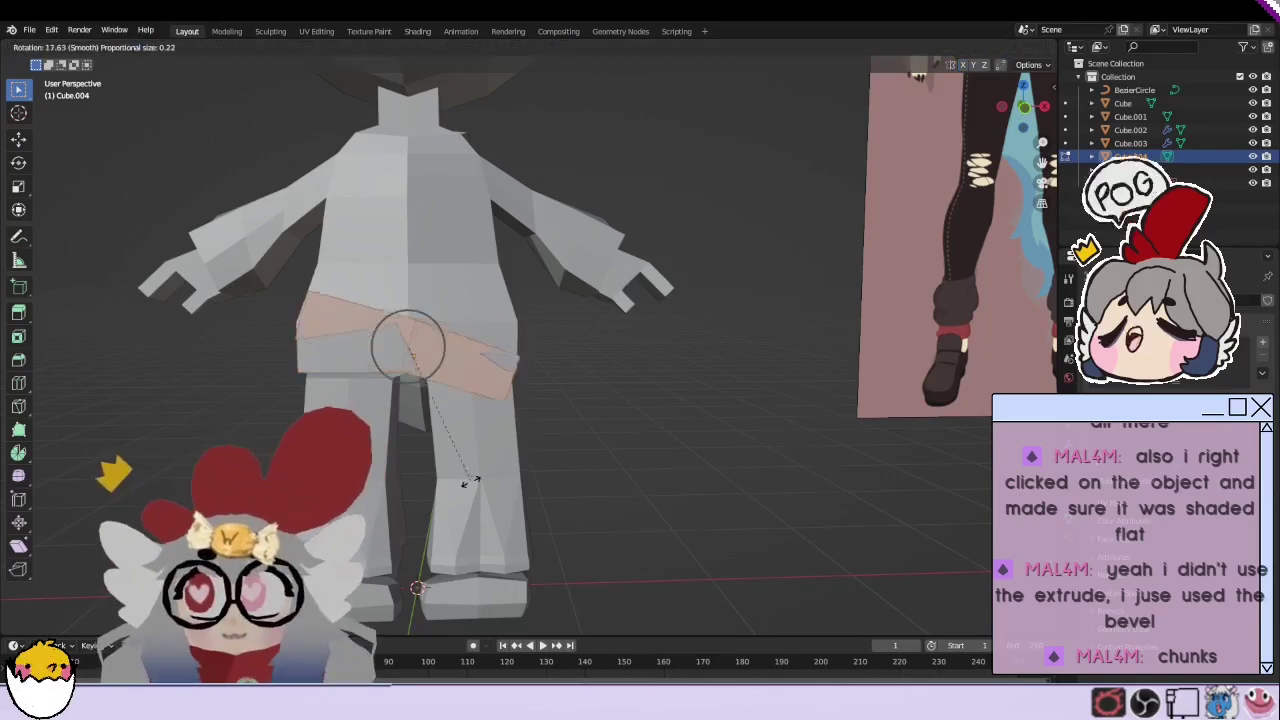
pyautogui.click(450, 420)
pyautogui.moveTo(450, 420)
pyautogui.mouseDown(button='middle')
pyautogui.moveTo(383, 408)
pyautogui.moveTo(470, 396)
pyautogui.mouseUp(button='middle')
pyautogui.press('g')
pyautogui.click(383, 408)
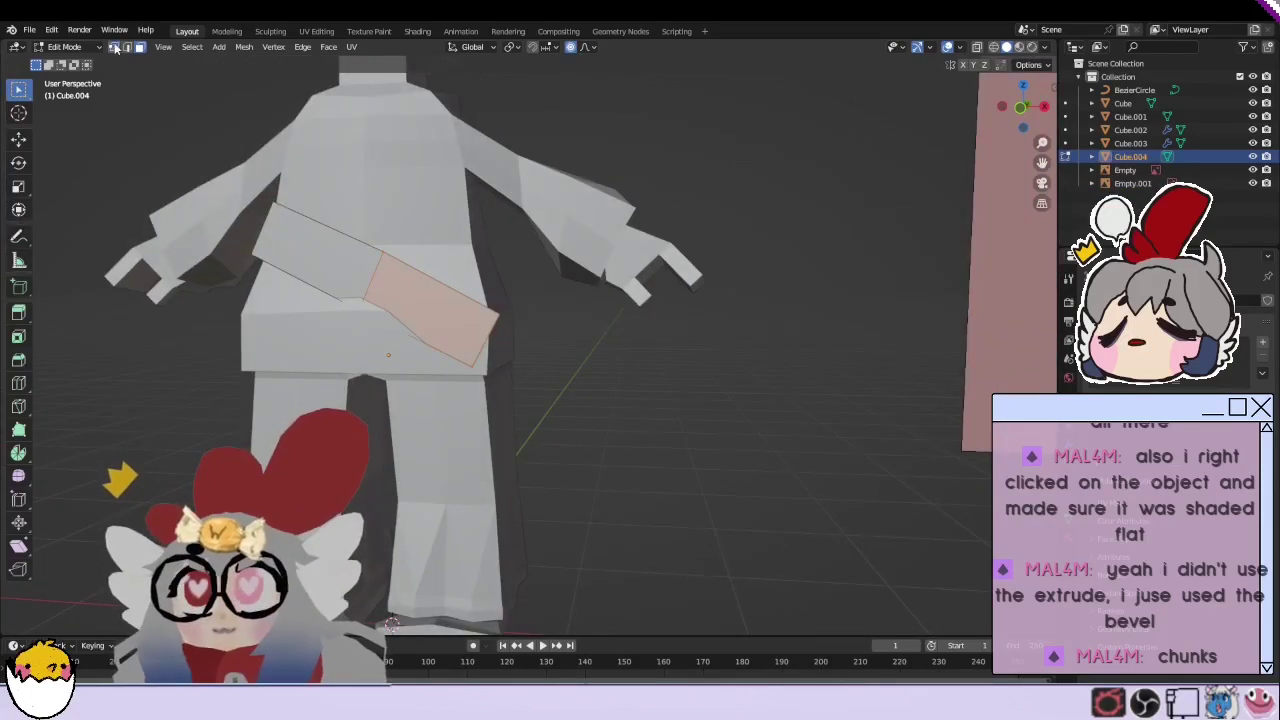
# Step: Box-select the band's side vertices and pull them against the body
pyautogui.moveTo(398, 250); pyautogui.dragTo(560, 250, button='middle')
pyautogui.press('g')
pyautogui.click(600, 260)
pyautogui.press('g')
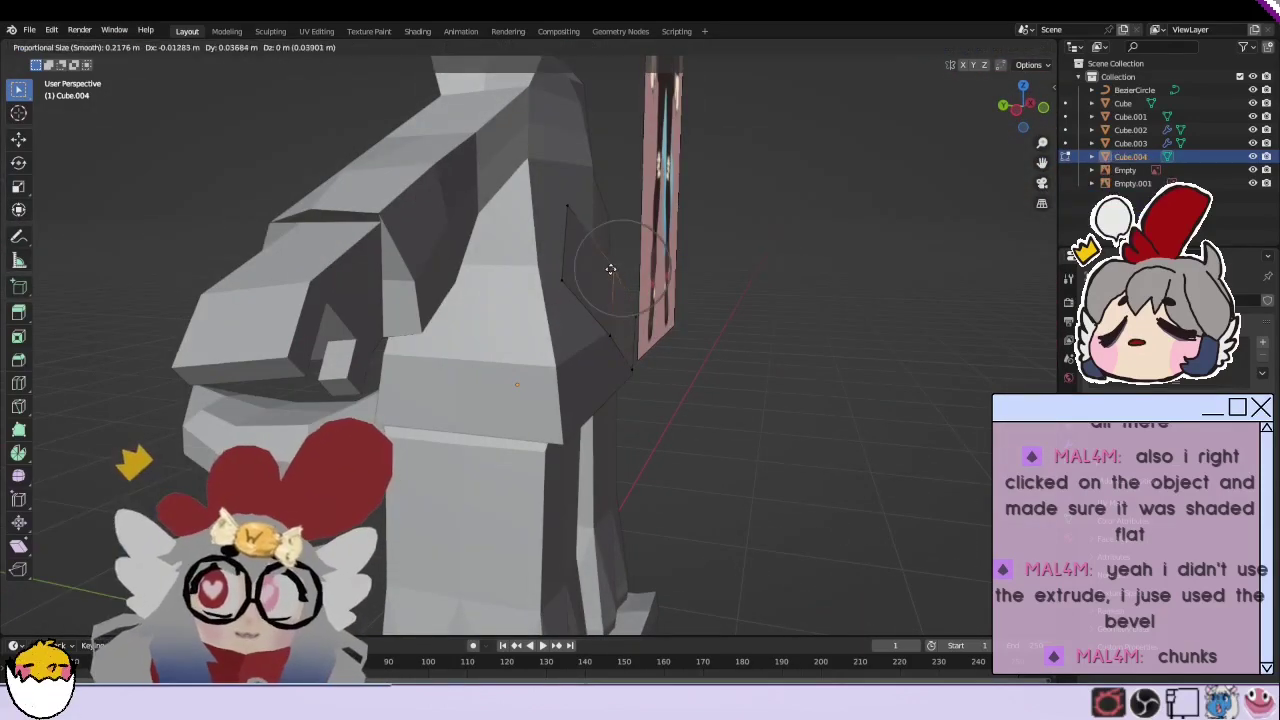
pyautogui.click(608, 266)
pyautogui.moveTo(578, 203); pyautogui.dragTo(523, 284)
pyautogui.press('g')
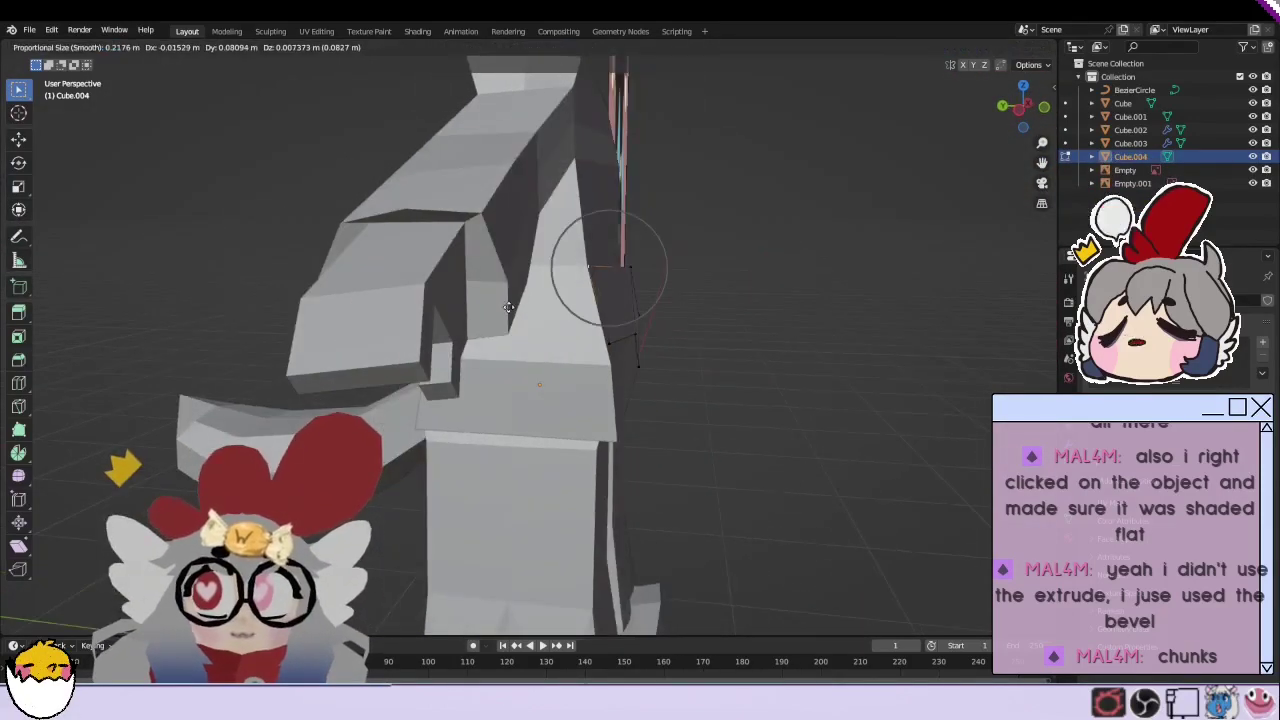
pyautogui.click(560, 300)
# Step: Refine the strap's vertices with proportional-editing moves so it fits across the hips
pyautogui.moveTo(560, 300); pyautogui.dragTo(325, 373, button='middle')
pyautogui.press('g')
pyautogui.click(300, 330)
pyautogui.moveTo(300, 330); pyautogui.dragTo(490, 330, button='middle')
pyautogui.press('g')
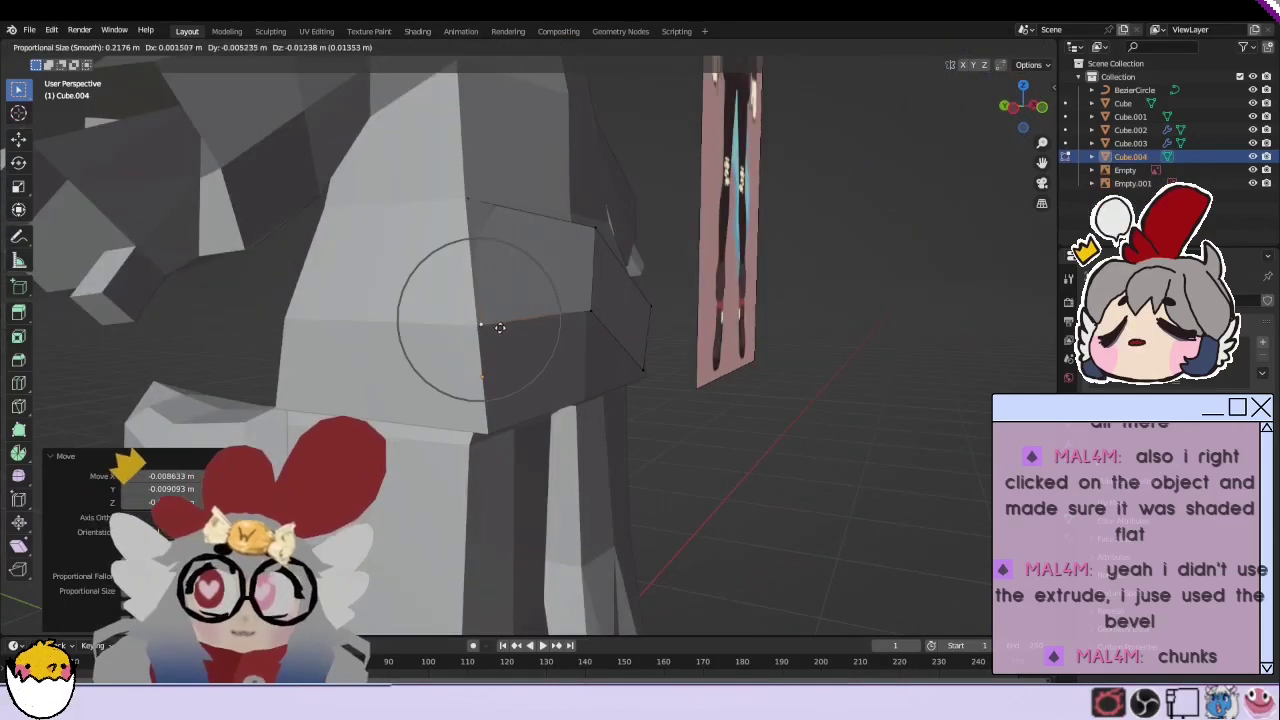
pyautogui.click(490, 330)
pyautogui.scroll(-5, 567, 368)
pyautogui.moveTo(567, 368); pyautogui.dragTo(448, 361, button='middle')
pyautogui.scroll(3, 420, 350)
pyautogui.scroll(2, 405, 348)
pyautogui.press('g')
pyautogui.click(408, 350)
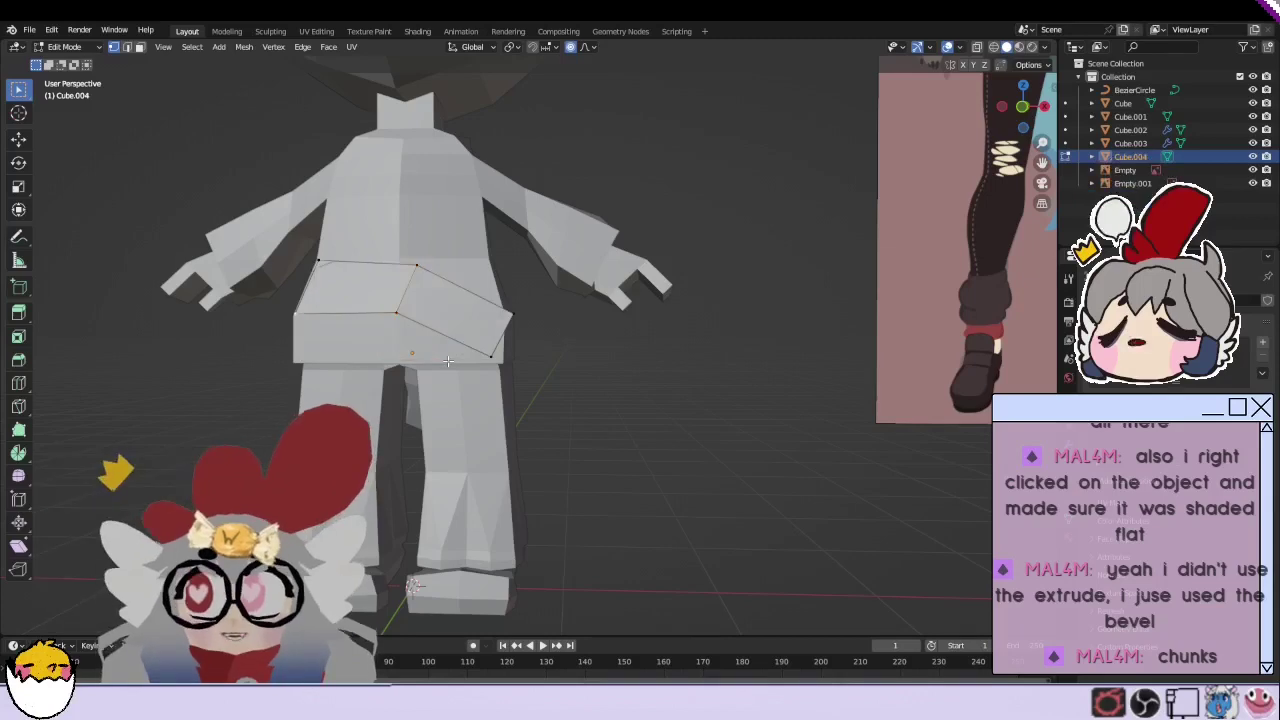
# Step: Leave the strap piece and put the body mesh into Edit Mode
pyautogui.press('Tab')
pyautogui.press('Delete')
pyautogui.click(434, 228)
pyautogui.click(64, 47)
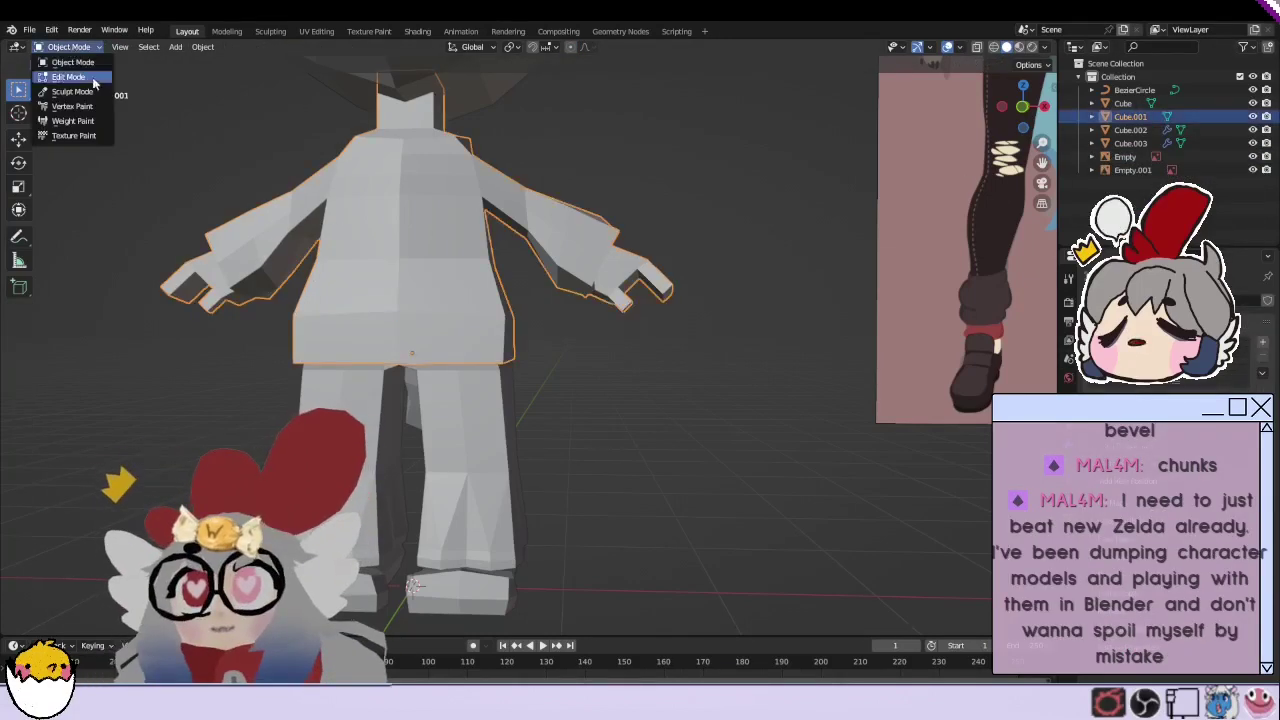
pyautogui.click(70, 76)
pyautogui.scroll(3, 485, 295)
pyautogui.scroll(-4, 485, 295)
# Step: Pull a side flap vertex downward and try a vertex slide, then undo it
pyautogui.press('g')
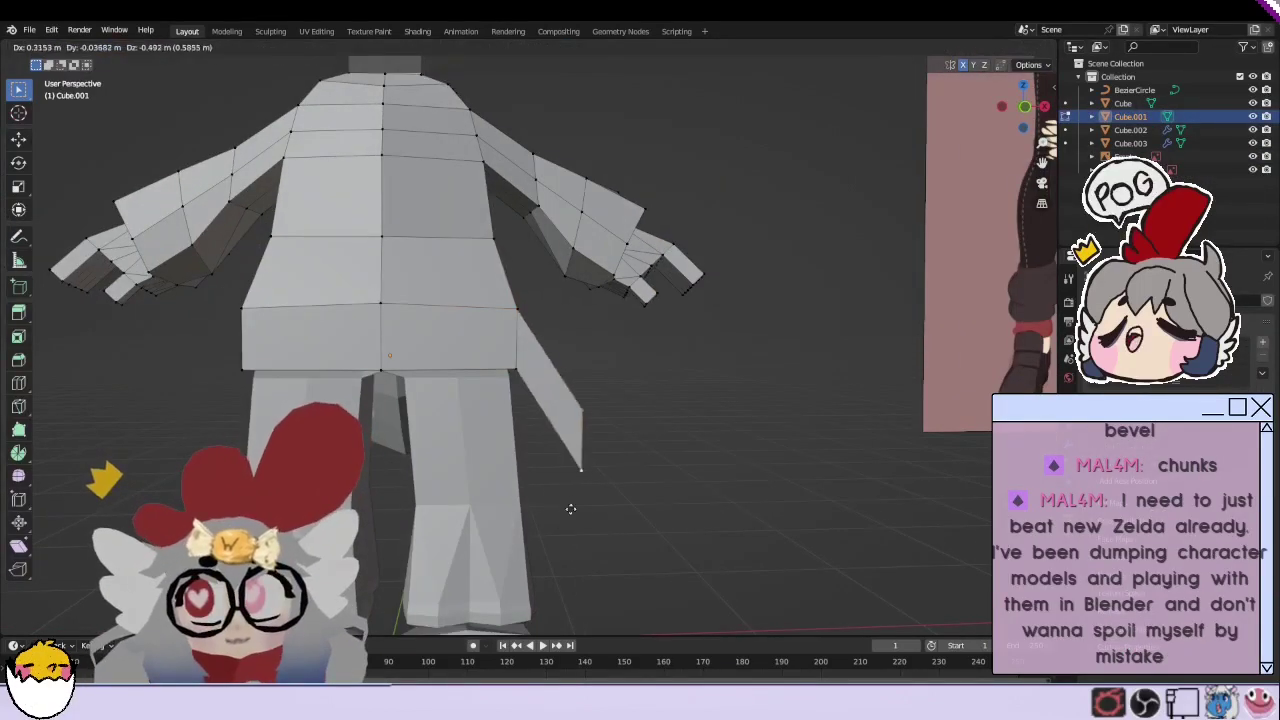
pyautogui.click(591, 527)
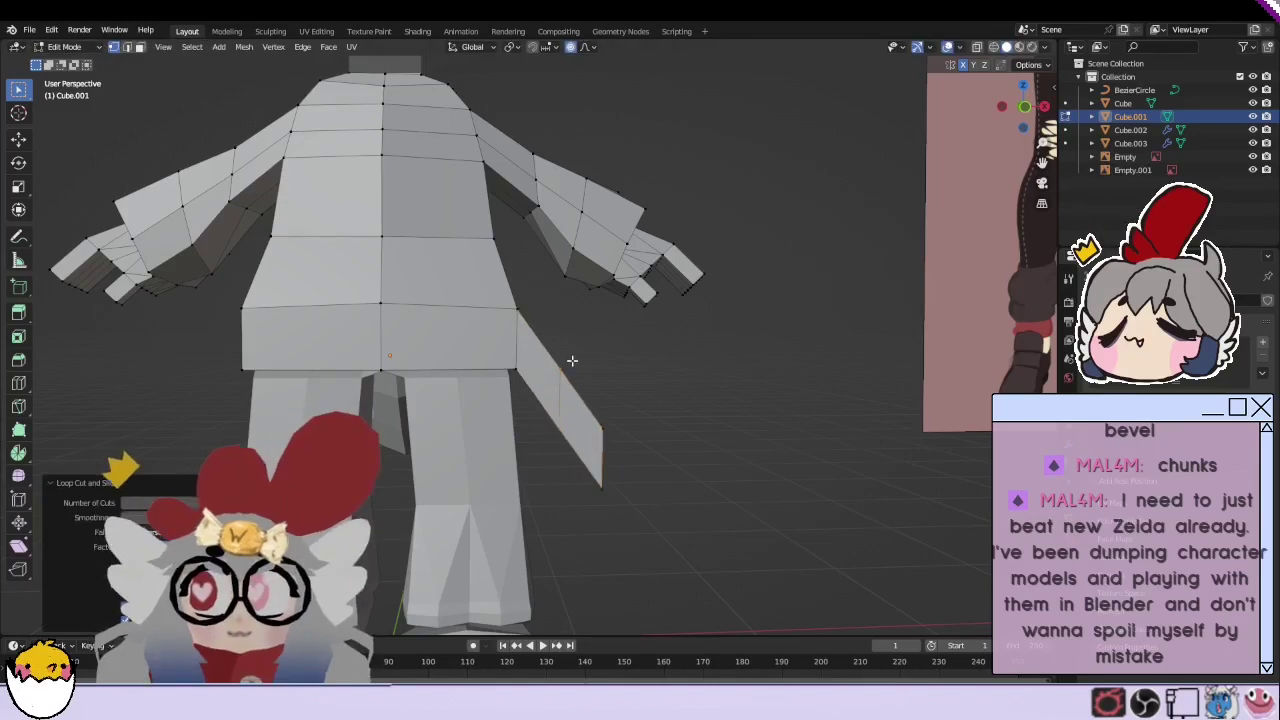
pyautogui.moveTo(548, 388); pyautogui.dragTo(562, 372, button='middle')
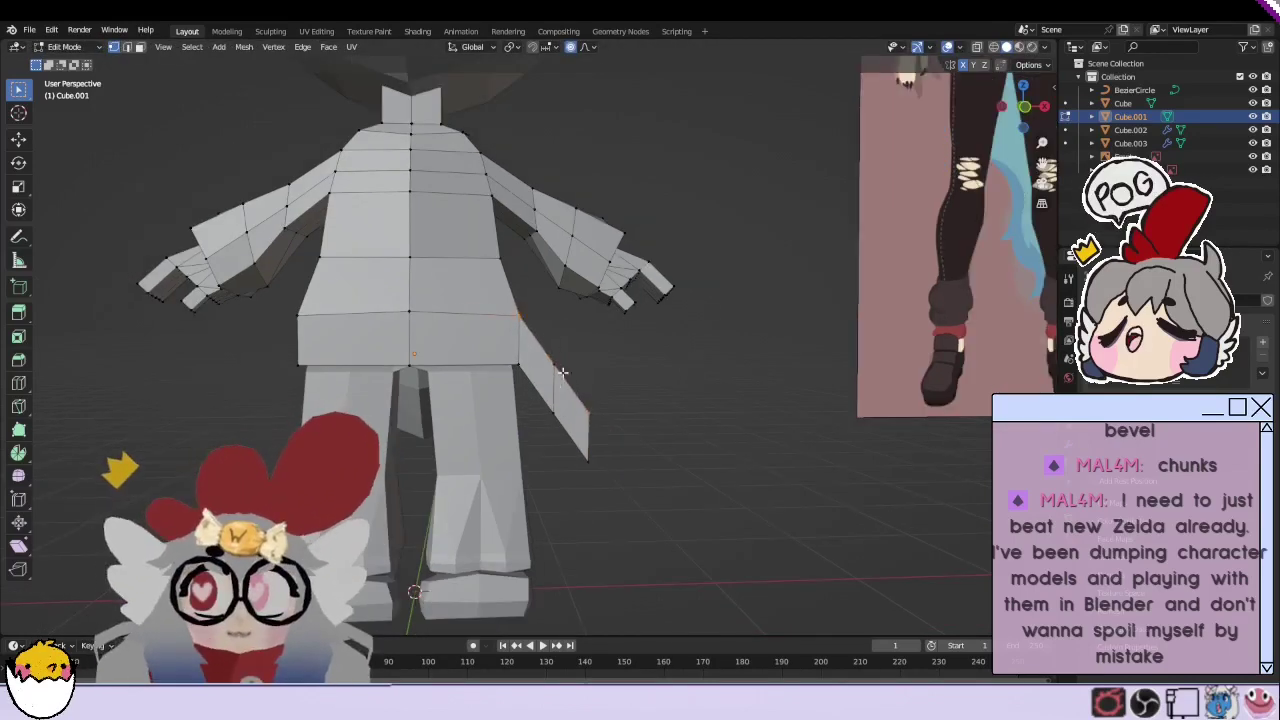
pyautogui.scroll(5, 626, 394)
pyautogui.hotkey('shift', 'v')
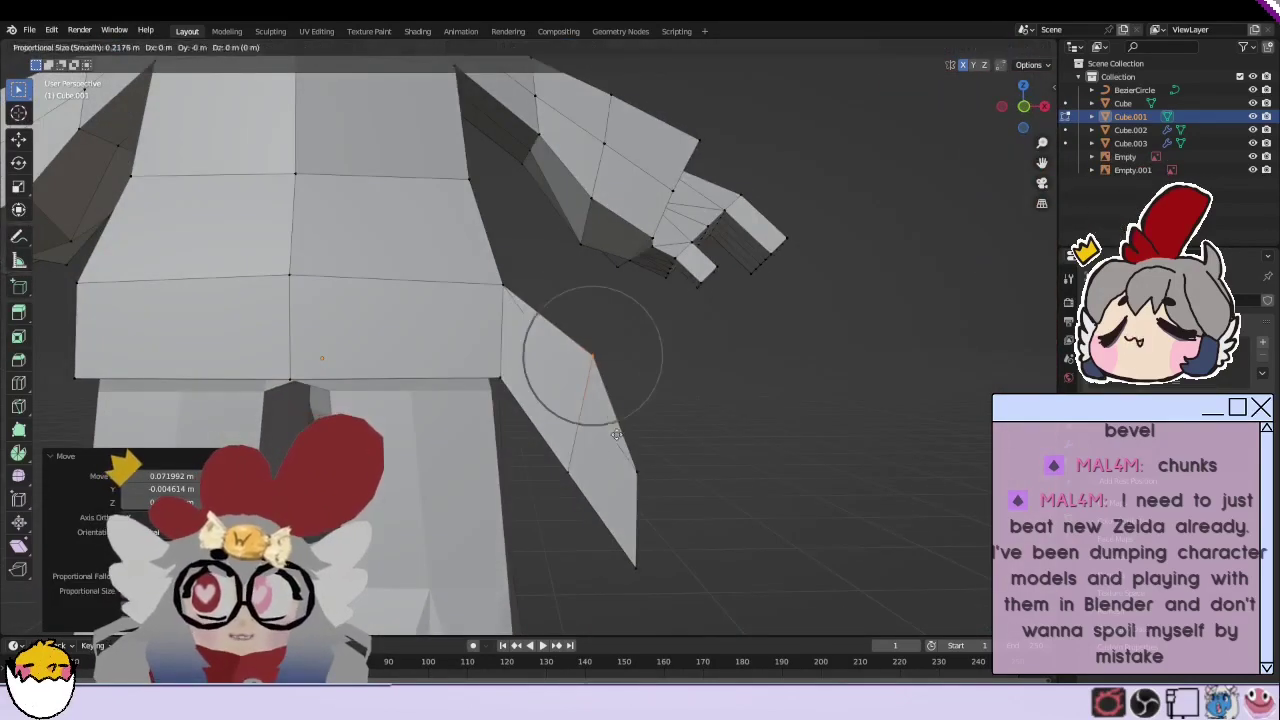
pyautogui.click(568, 487)
pyautogui.hotkey('ctrl', 'z')
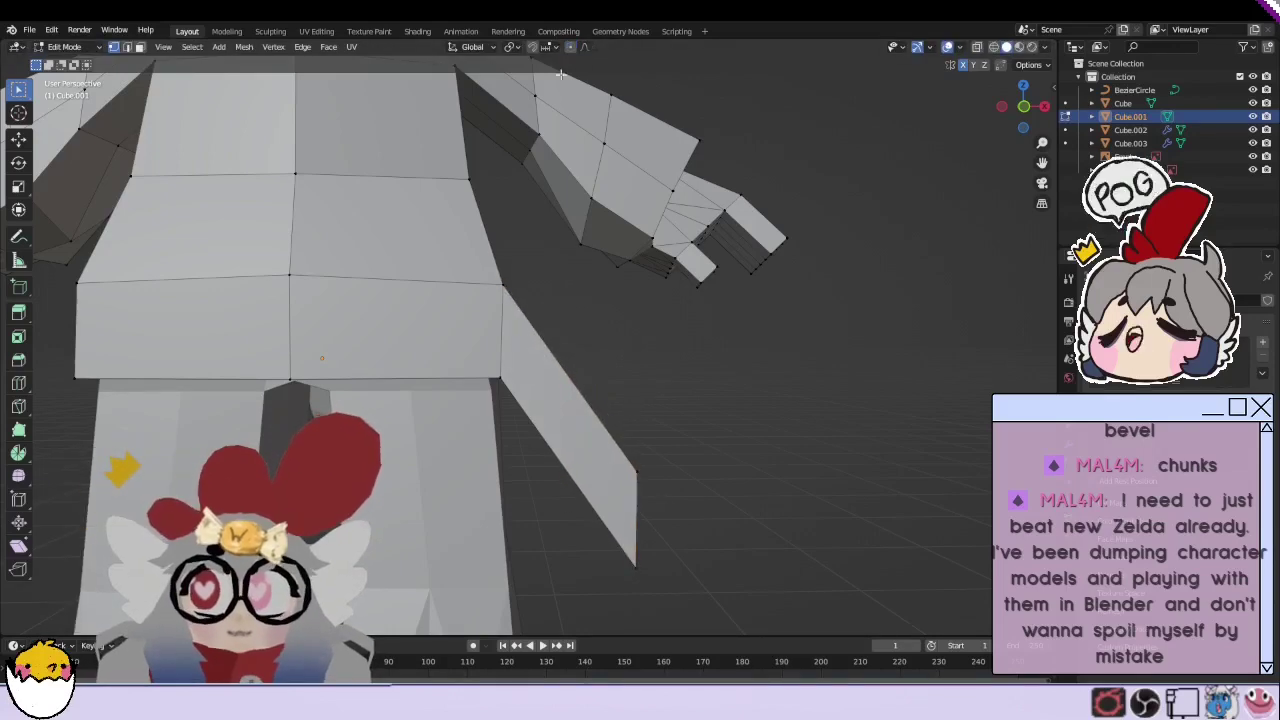
pyautogui.press('g')
pyautogui.click(583, 397)
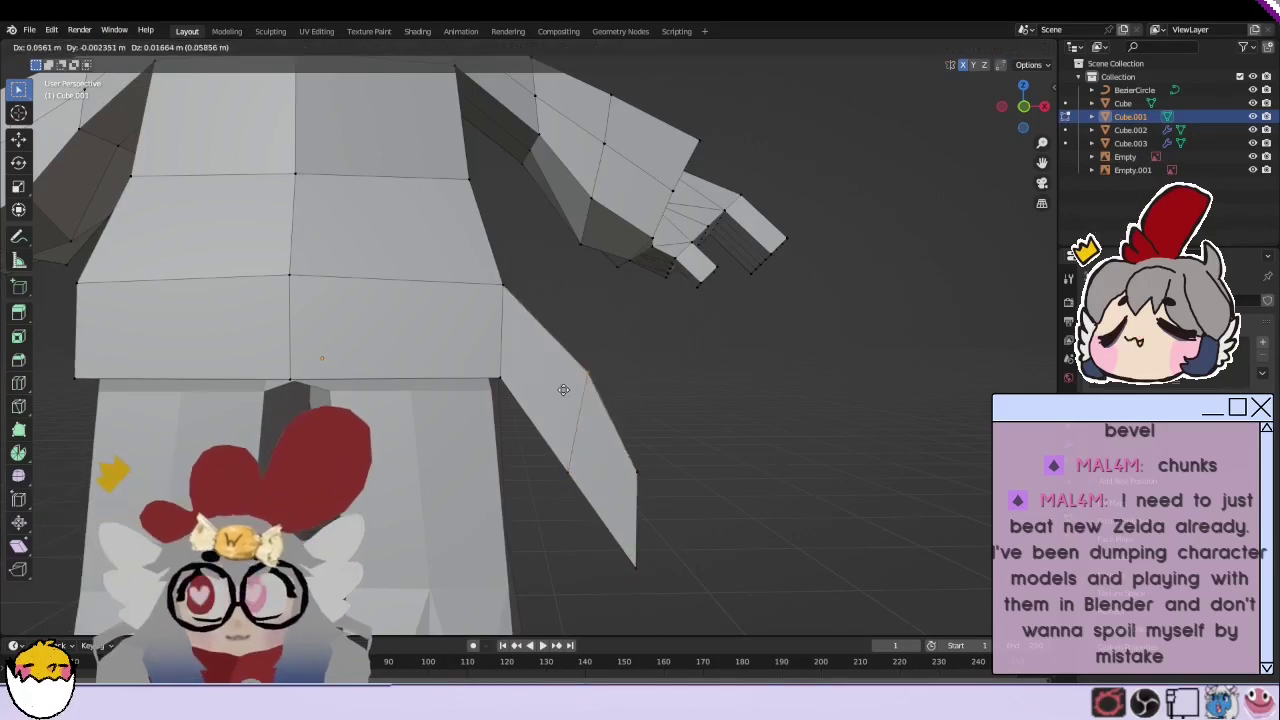
# Step: Move one flap vertex further left and drop the flap tip lower and further right
pyautogui.scroll(-4, 563, 391)
pyautogui.moveTo(563, 391); pyautogui.dragTo(548, 403, button='middle')
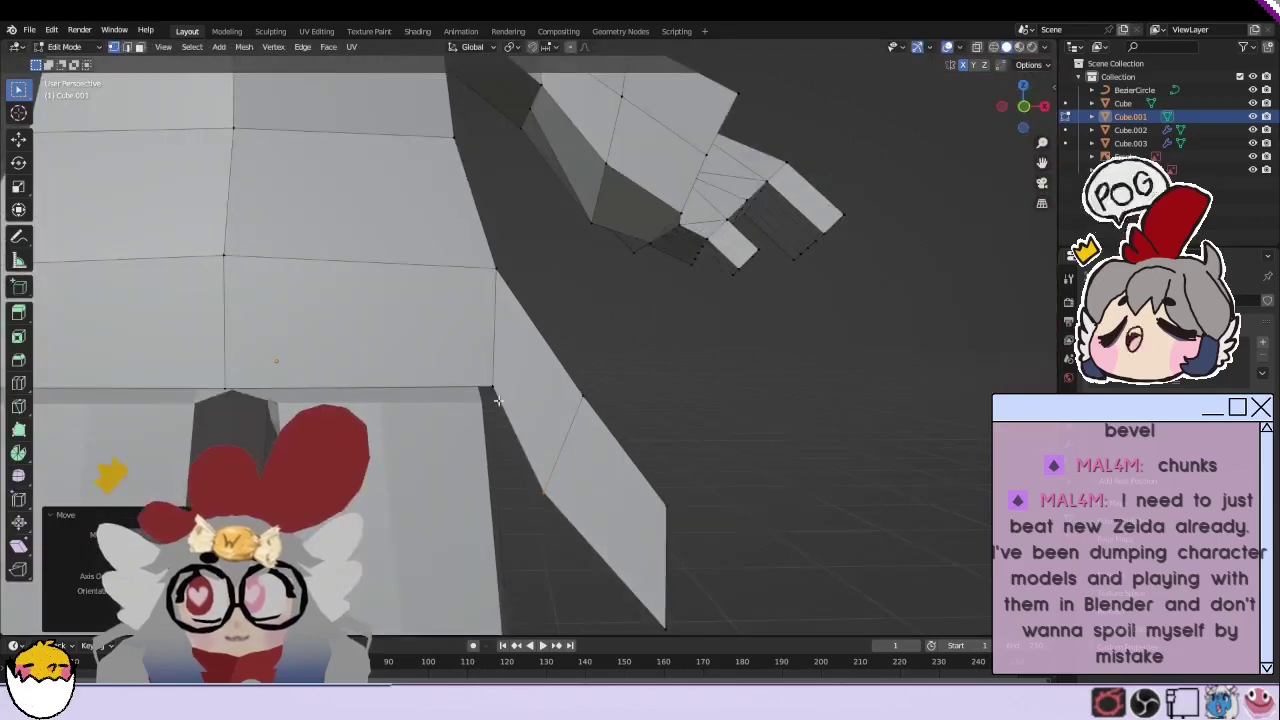
pyautogui.scroll(5, 568, 392)
pyautogui.scroll(-4, 600, 405)
pyautogui.press('g')
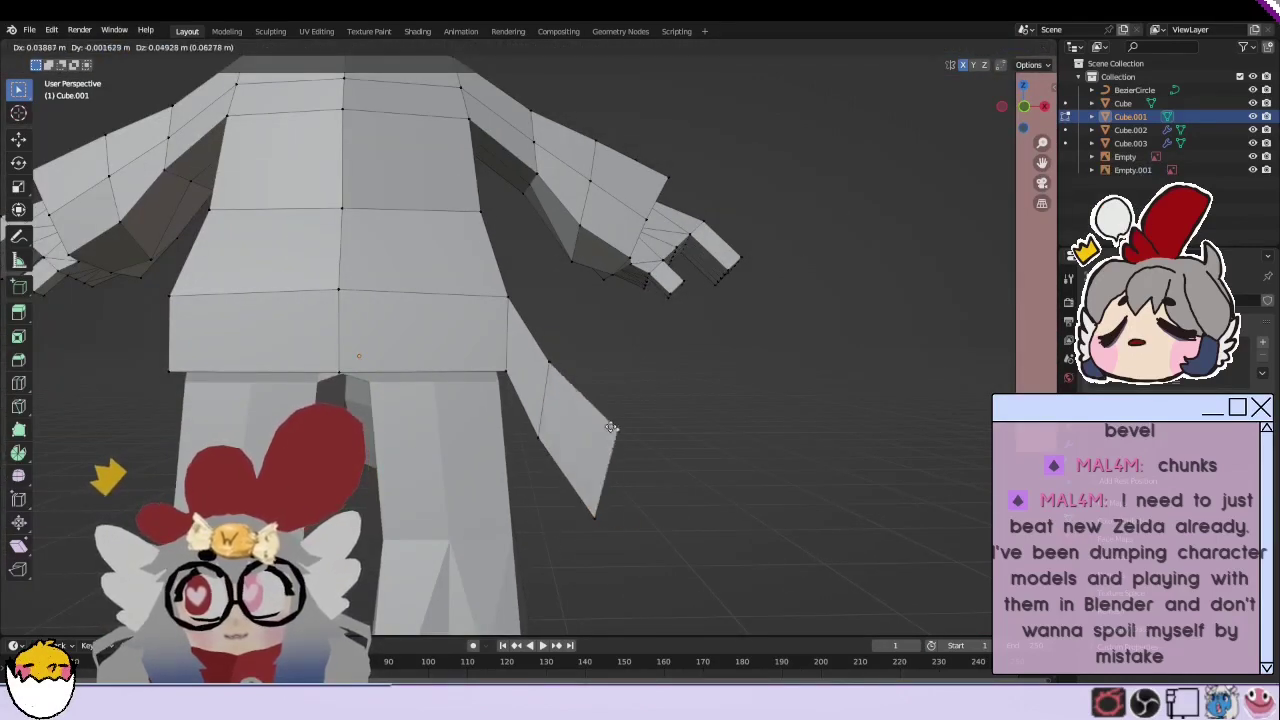
pyautogui.click(524, 430)
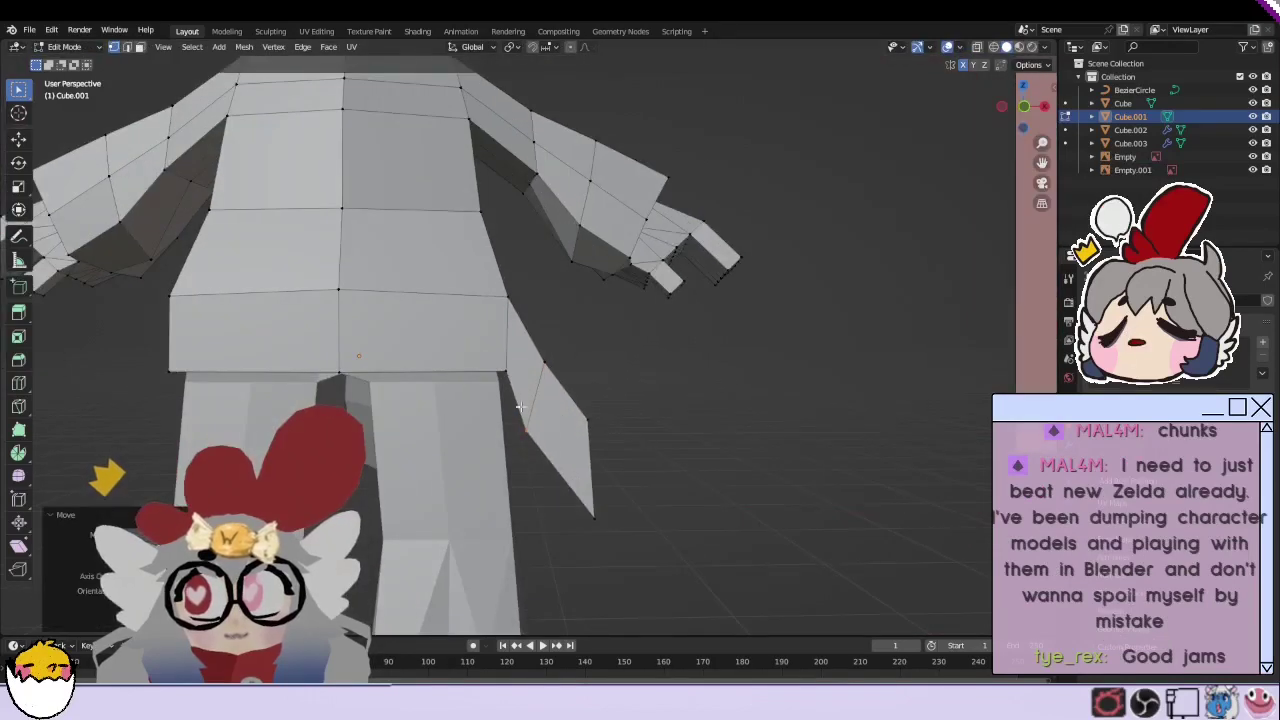
pyautogui.moveTo(520, 406); pyautogui.dragTo(590, 522, button='middle')
pyautogui.scroll(-5, 566, 480)
pyautogui.scroll(5, 580, 430)
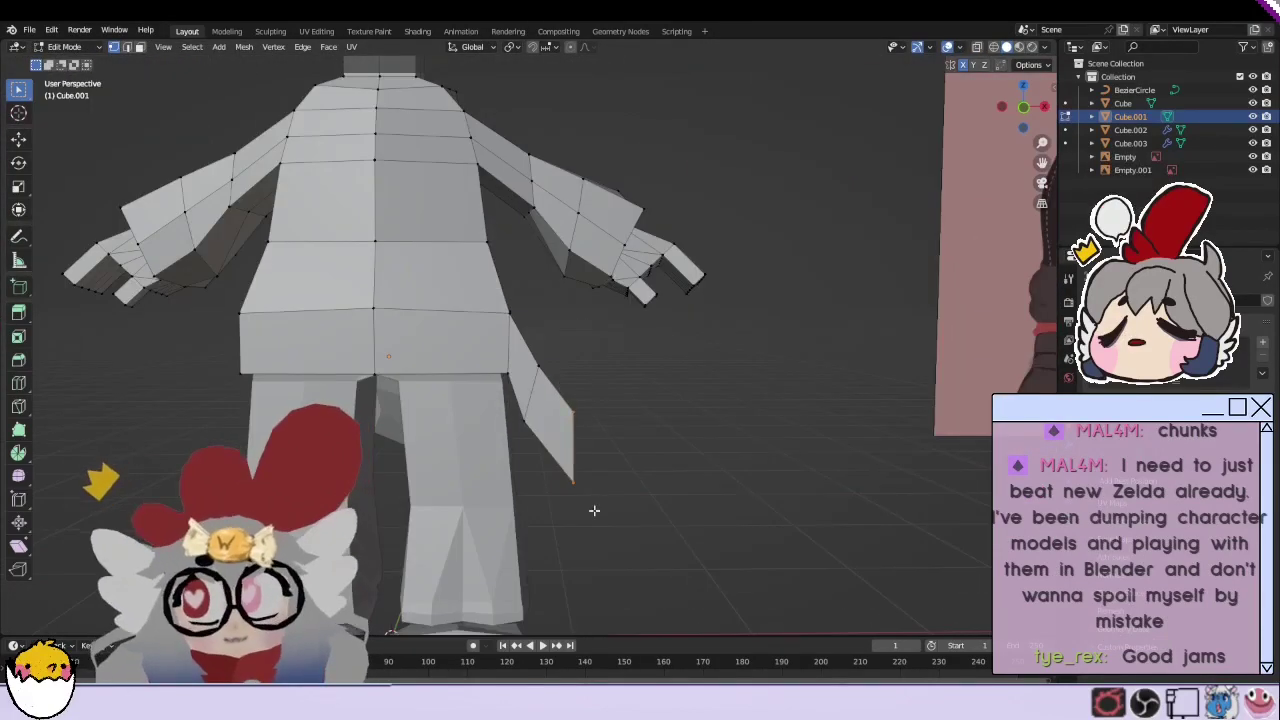
pyautogui.press('g')
pyautogui.click(632, 516)
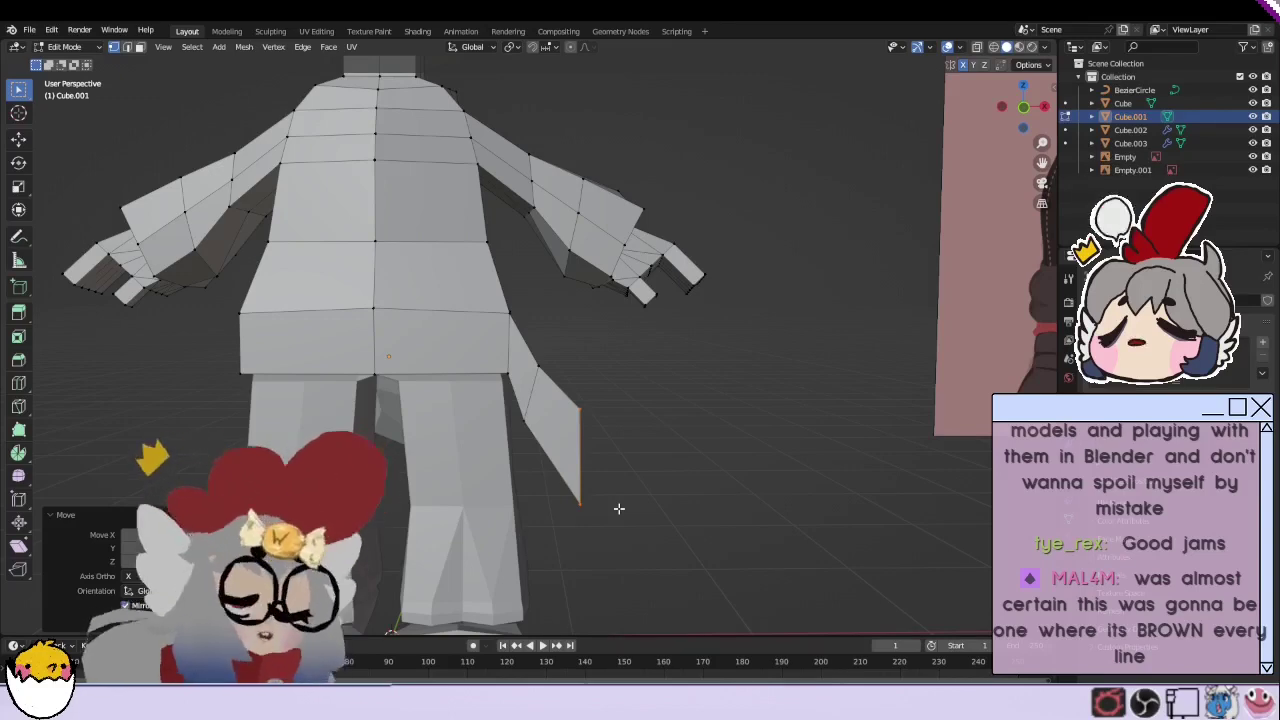
# Step: Fine-tune two flap vertices, then return to Object Mode
pyautogui.scroll(-6, 438, 428)
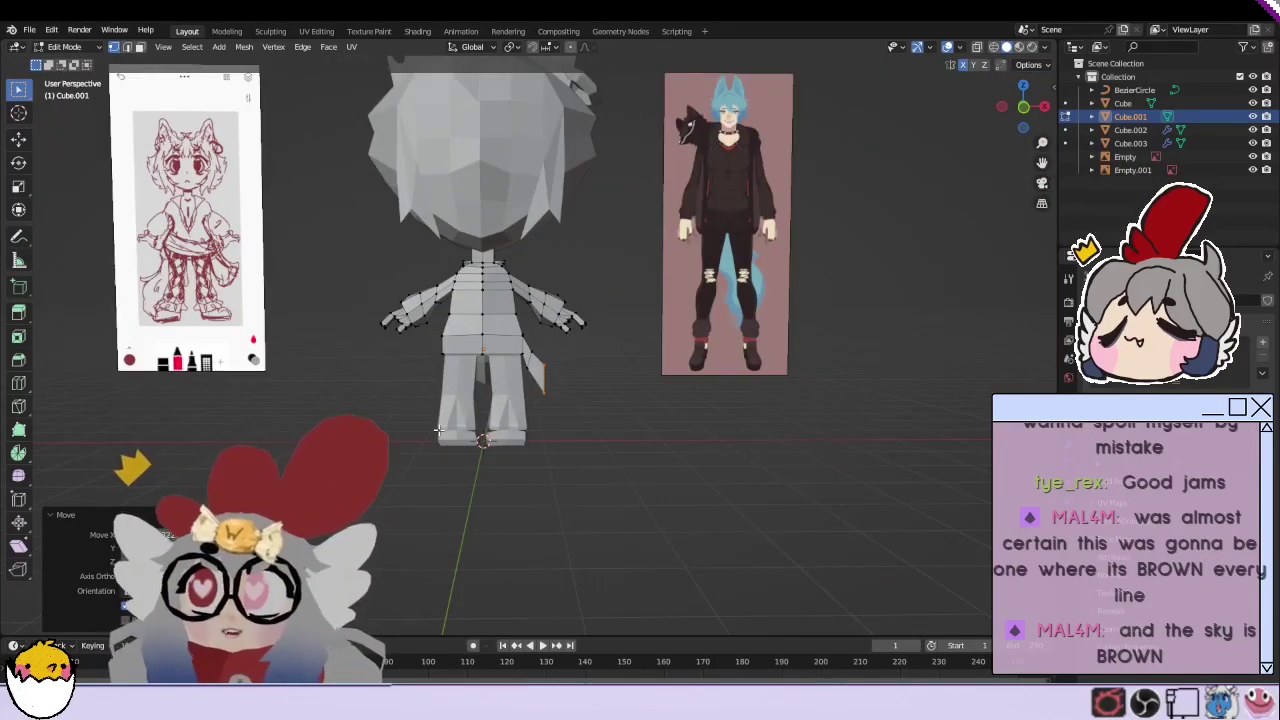
pyautogui.scroll(2, 438, 428)
pyautogui.moveTo(433, 428); pyautogui.dragTo(609, 417, button='middle')
pyautogui.scroll(3, 478, 436)
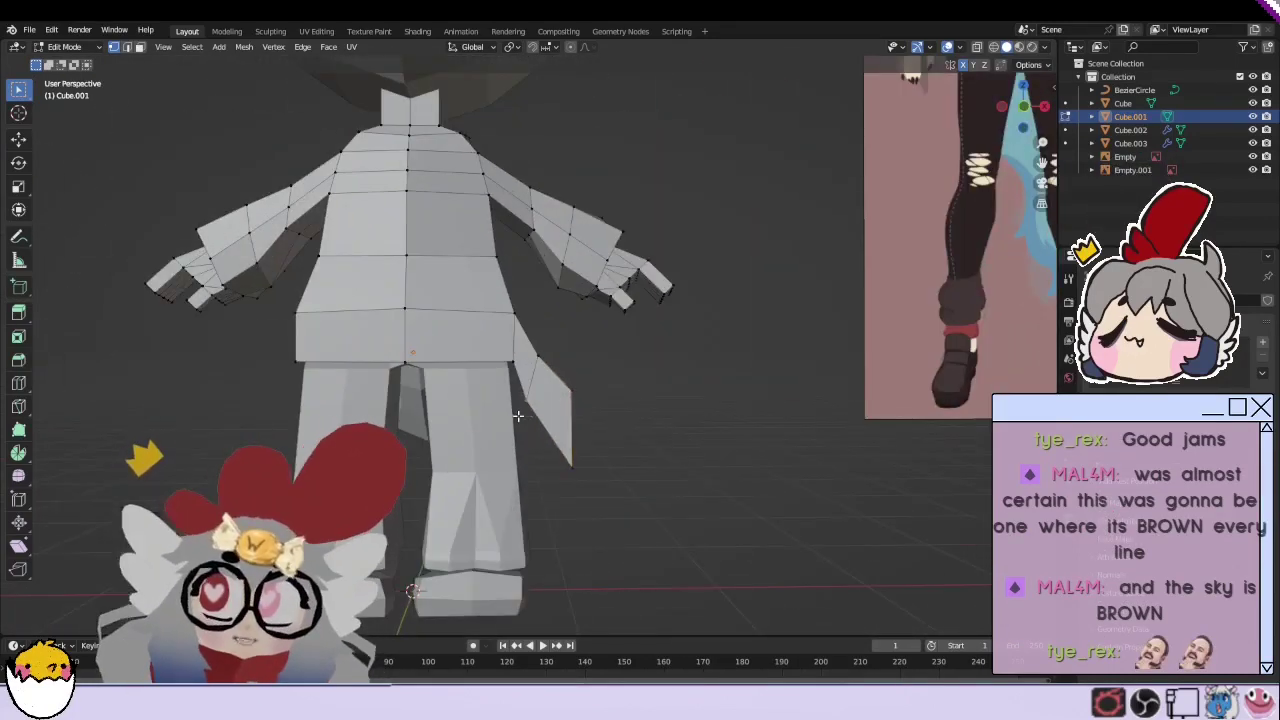
pyautogui.press('g')
pyautogui.press('g')
pyautogui.click(562, 487)
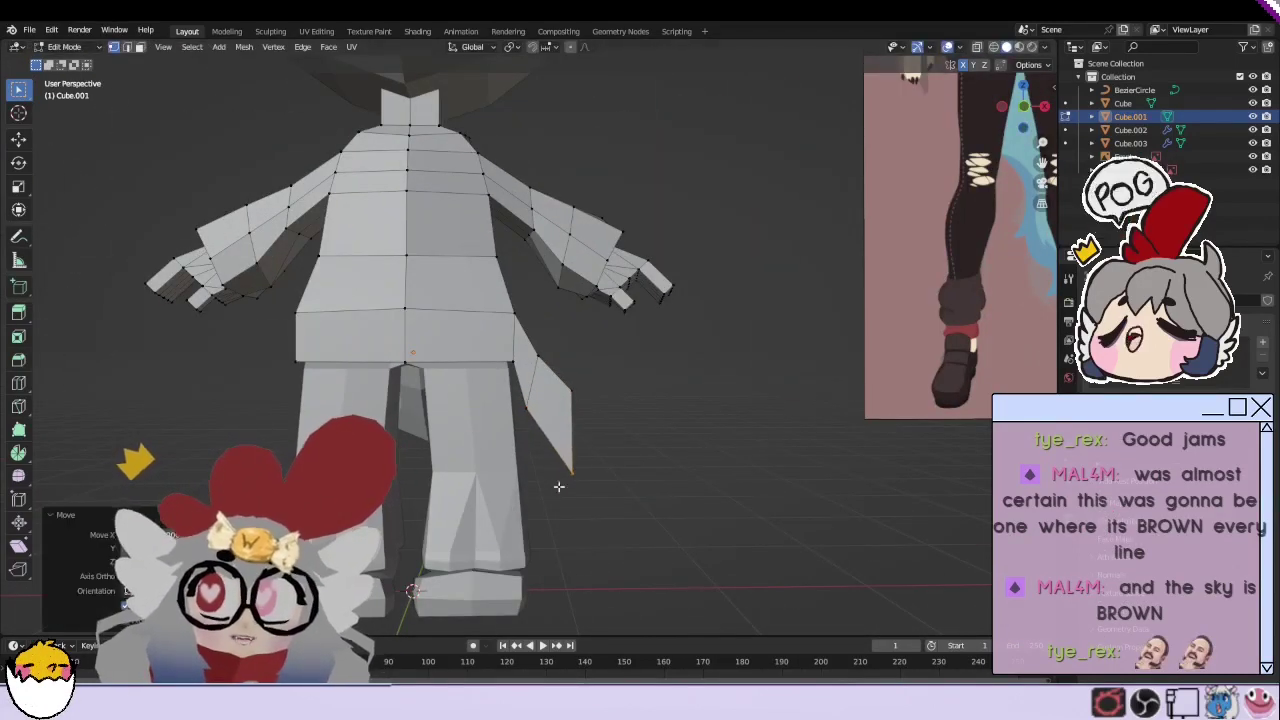
pyautogui.press('g')
pyautogui.click(560, 480)
pyautogui.scroll(-5, 518, 354)
pyautogui.scroll(-3, 518, 354)
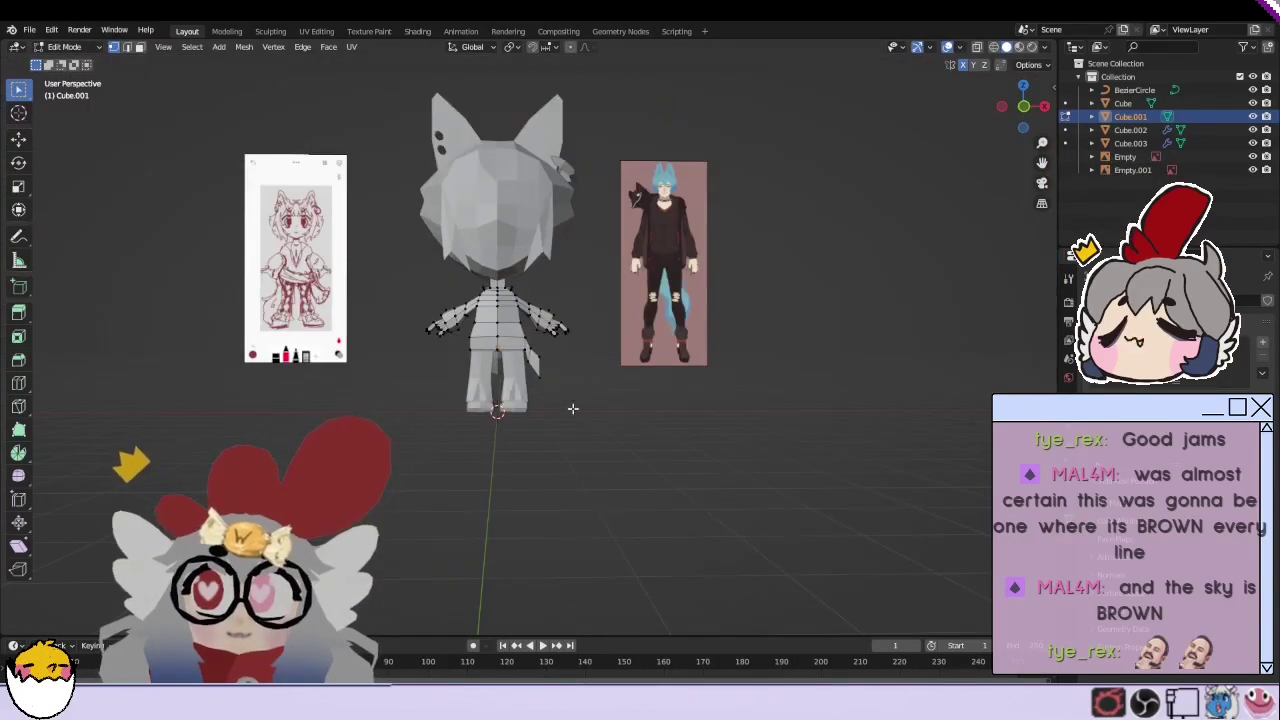
pyautogui.press('Tab')
# Step: Delete the right and left reference images
pyautogui.click(645, 298)
pyautogui.press('Delete')
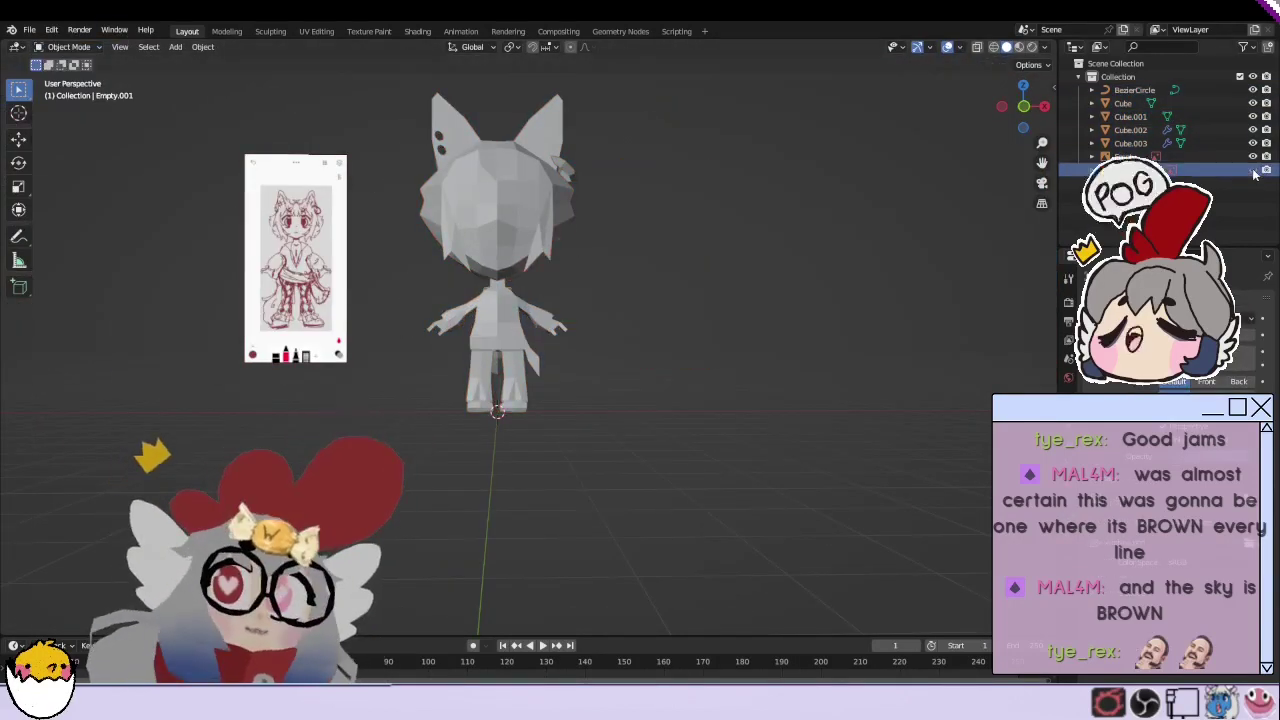
pyautogui.click(295, 258)
pyautogui.press('Delete')
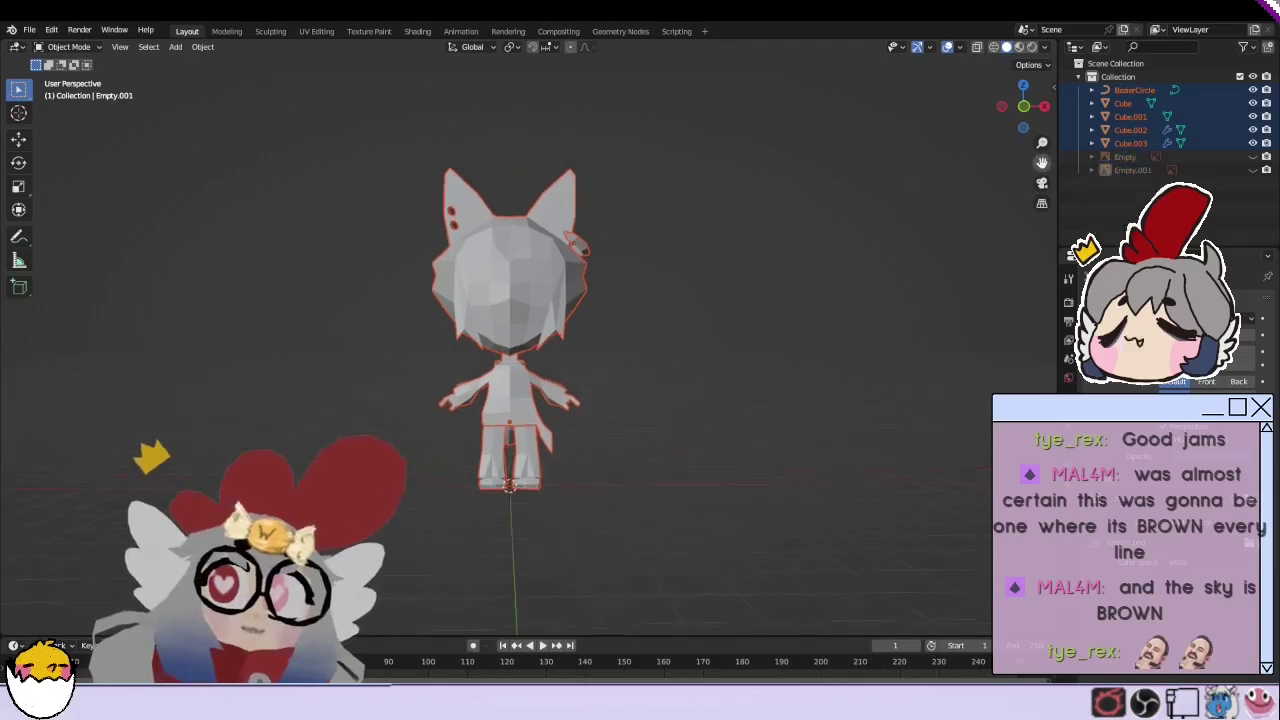
# Step: Convert the BezierCircle ear ring into a mesh, then select Cube.002
pyautogui.click(578, 212)
pyautogui.scroll(2, 768, 196)
pyautogui.rightClick(1125, 91)
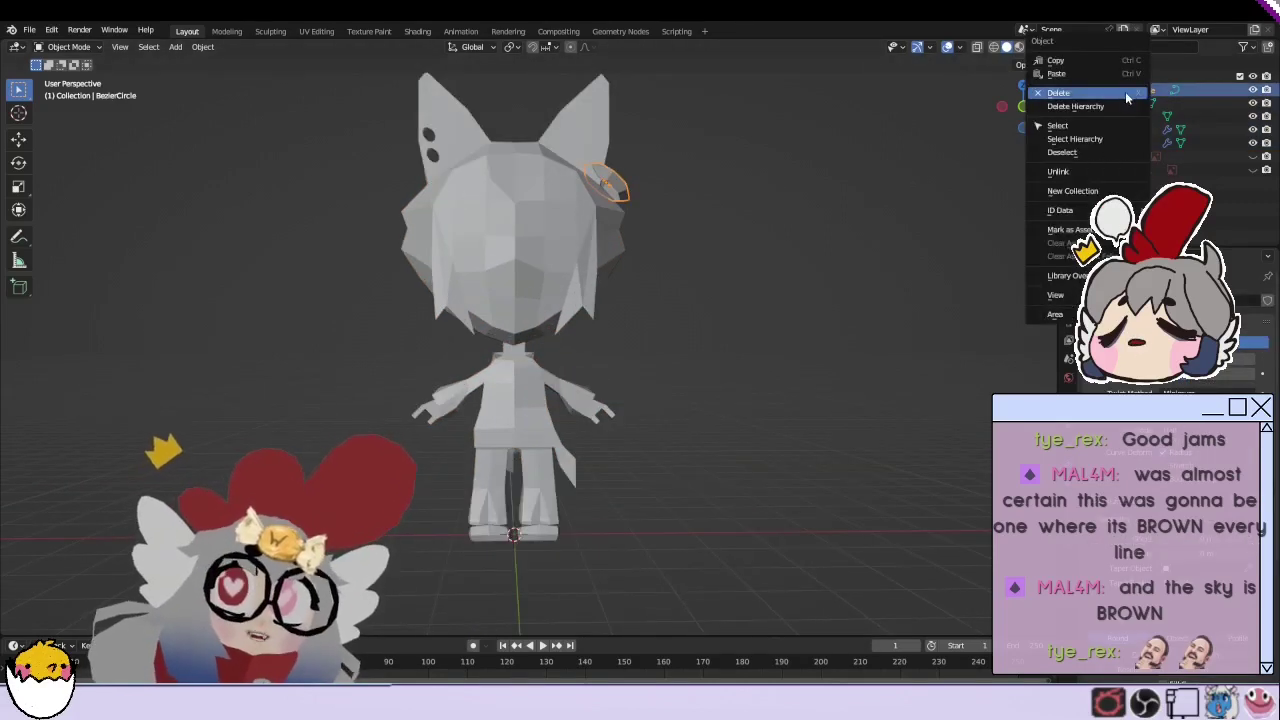
pyautogui.rightClick(626, 181)
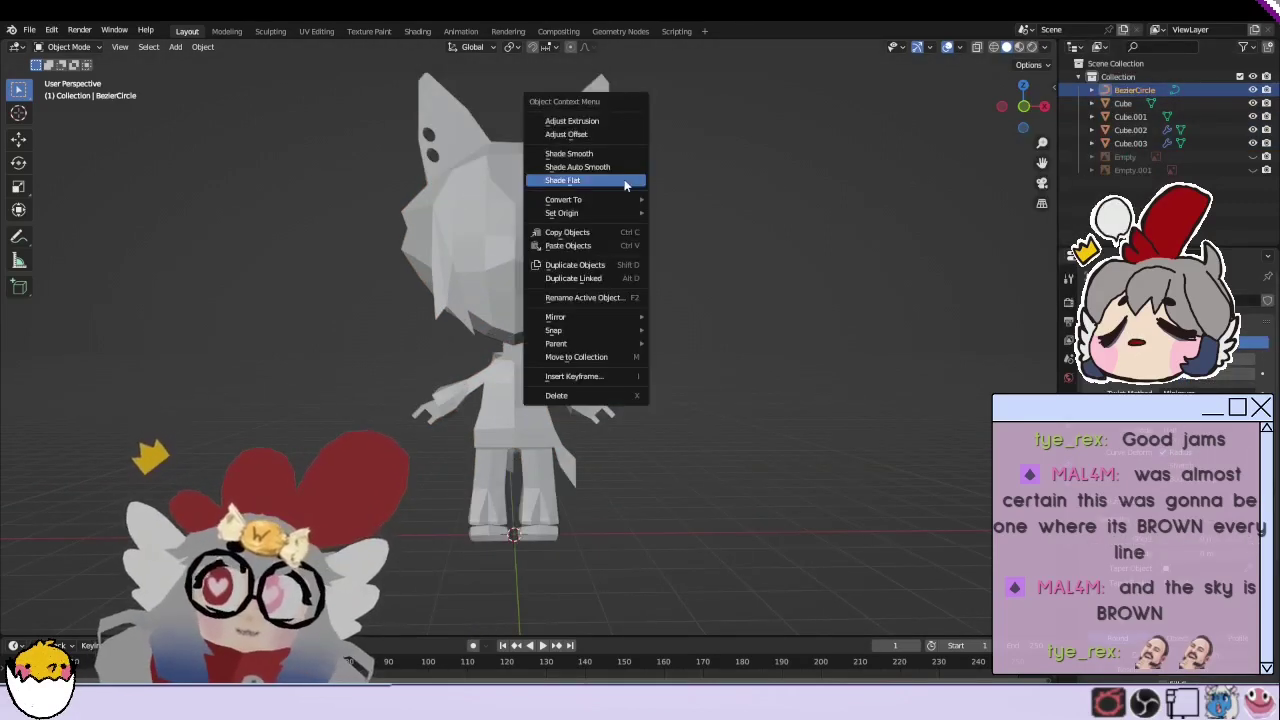
pyautogui.click(674, 213)
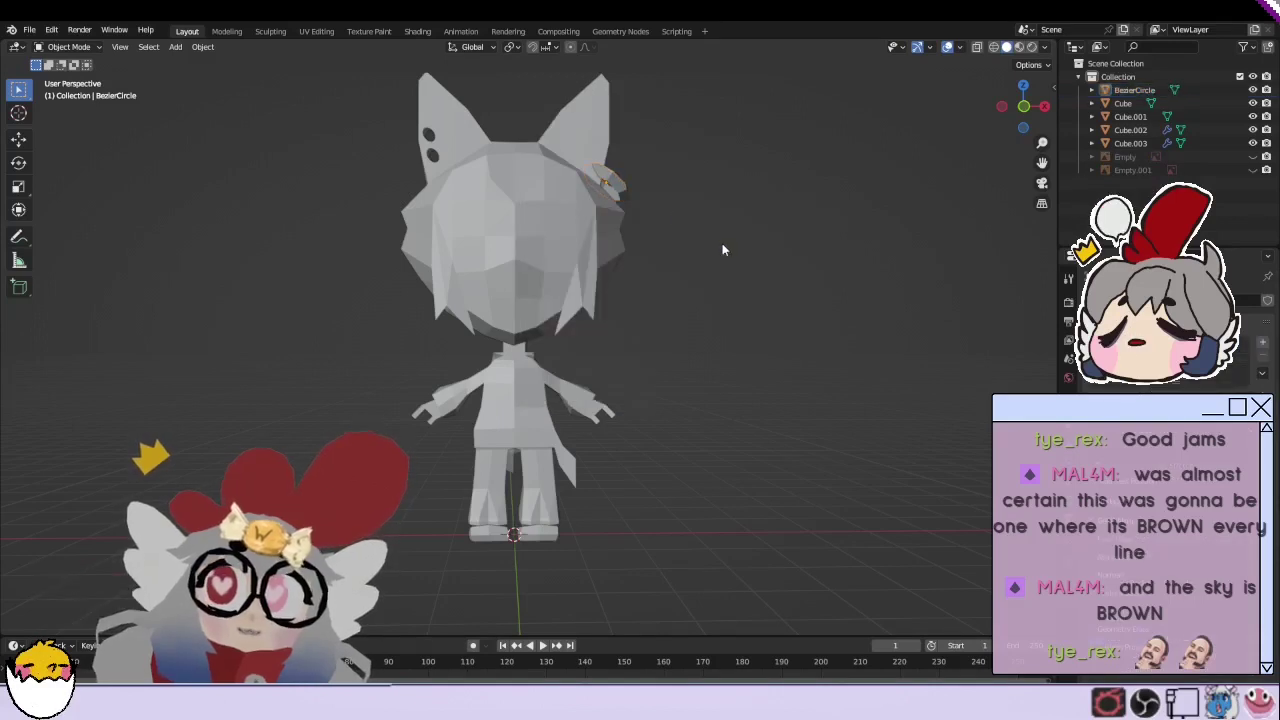
pyautogui.click(1128, 131)
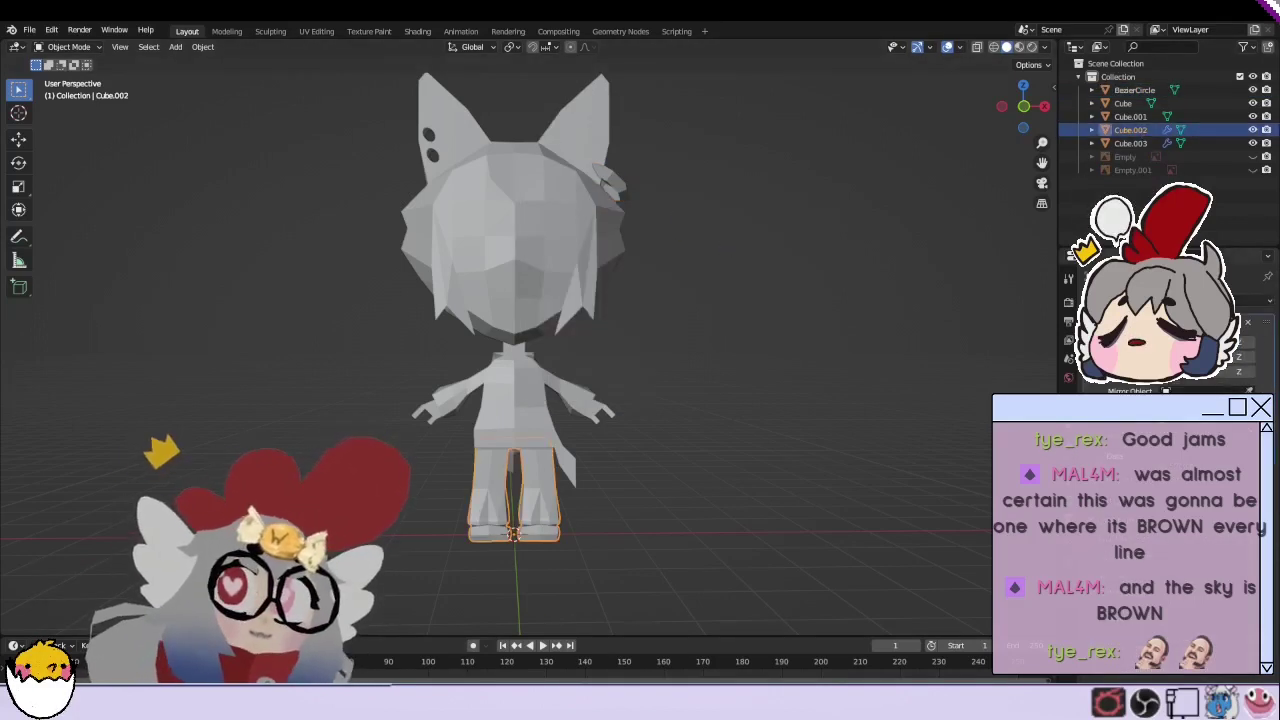
# Step: Select all objects, enter Edit Mode on them together, and clear the mesh selection
pyautogui.press('a')
pyautogui.scroll(-1, 842, 296)
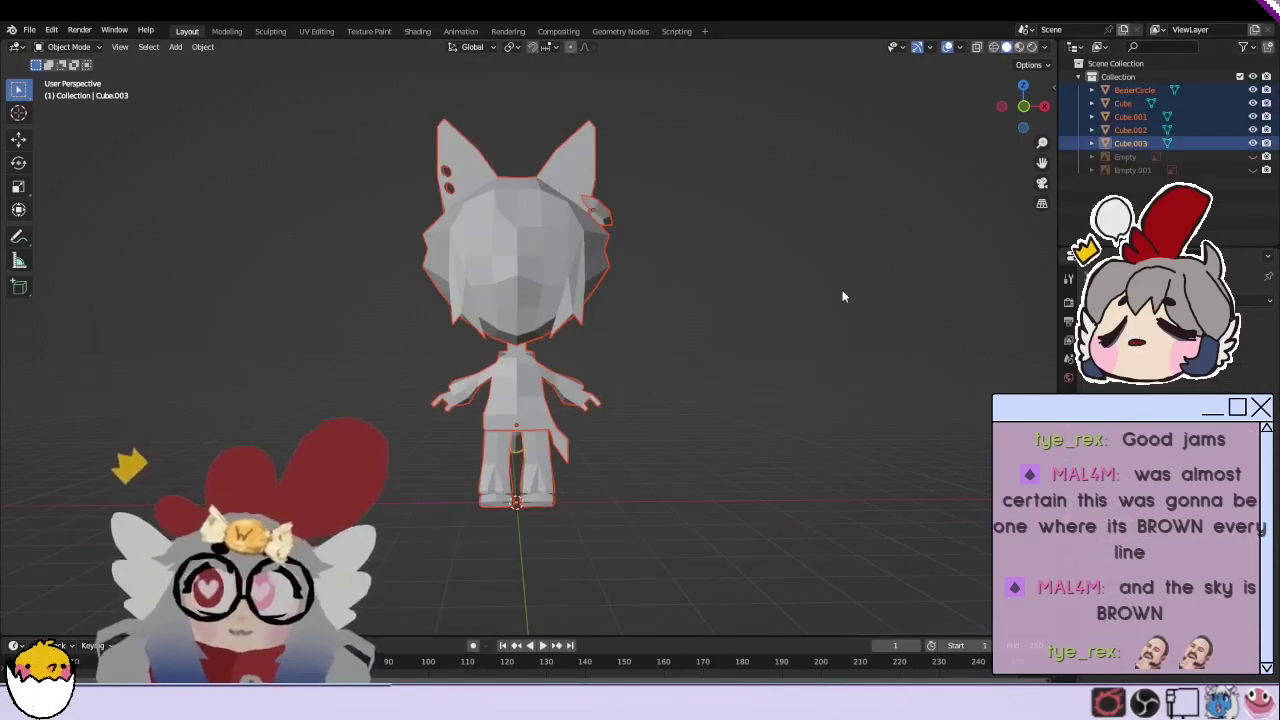
pyautogui.click(65, 47)
pyautogui.click(62, 68)
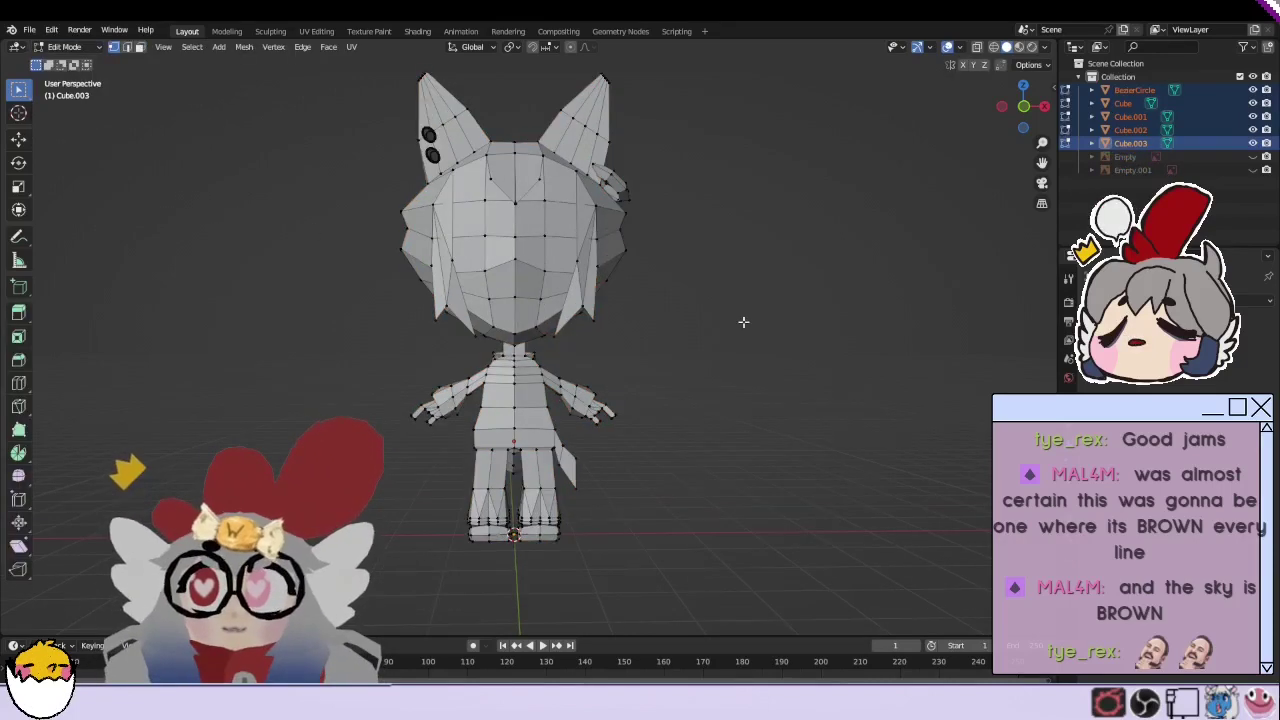
pyautogui.press('a')
pyautogui.scroll(1, 923, 204)
pyautogui.click(923, 204)
# Step: Turn on X-ray and box-select the upper ear hole's vertices
pyautogui.scroll(5, 608, 420)
pyautogui.click(566, 400)
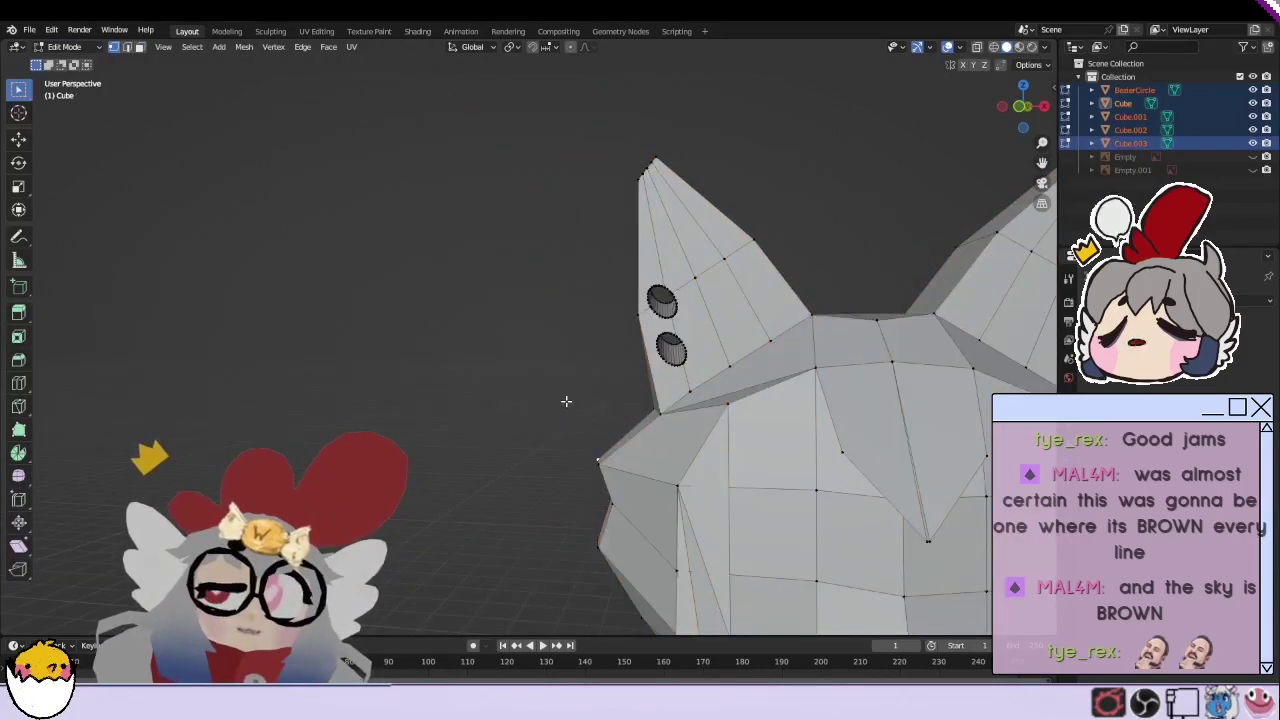
pyautogui.moveTo(566, 400); pyautogui.dragTo(749, 237, button='middle')
pyautogui.click(977, 48)
pyautogui.moveTo(746, 225); pyautogui.dragTo(708, 287)
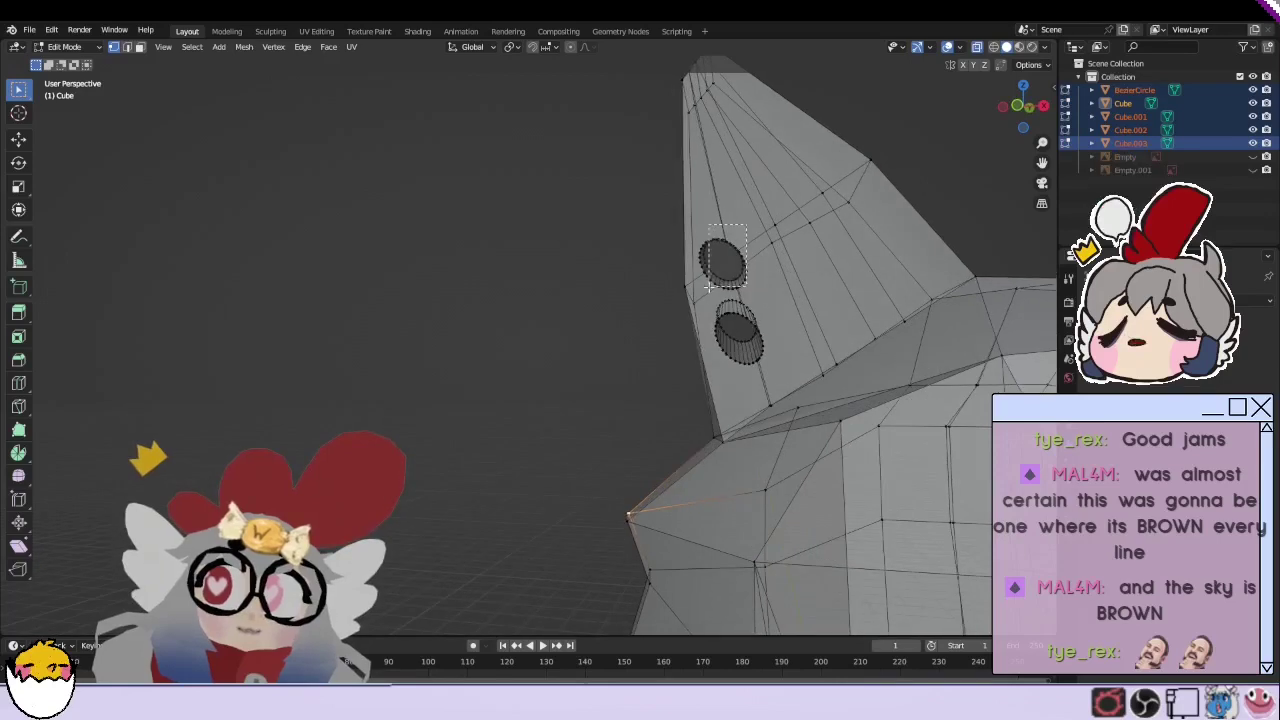
pyautogui.scroll(3, 777, 280)
pyautogui.scroll(-2, 770, 278)
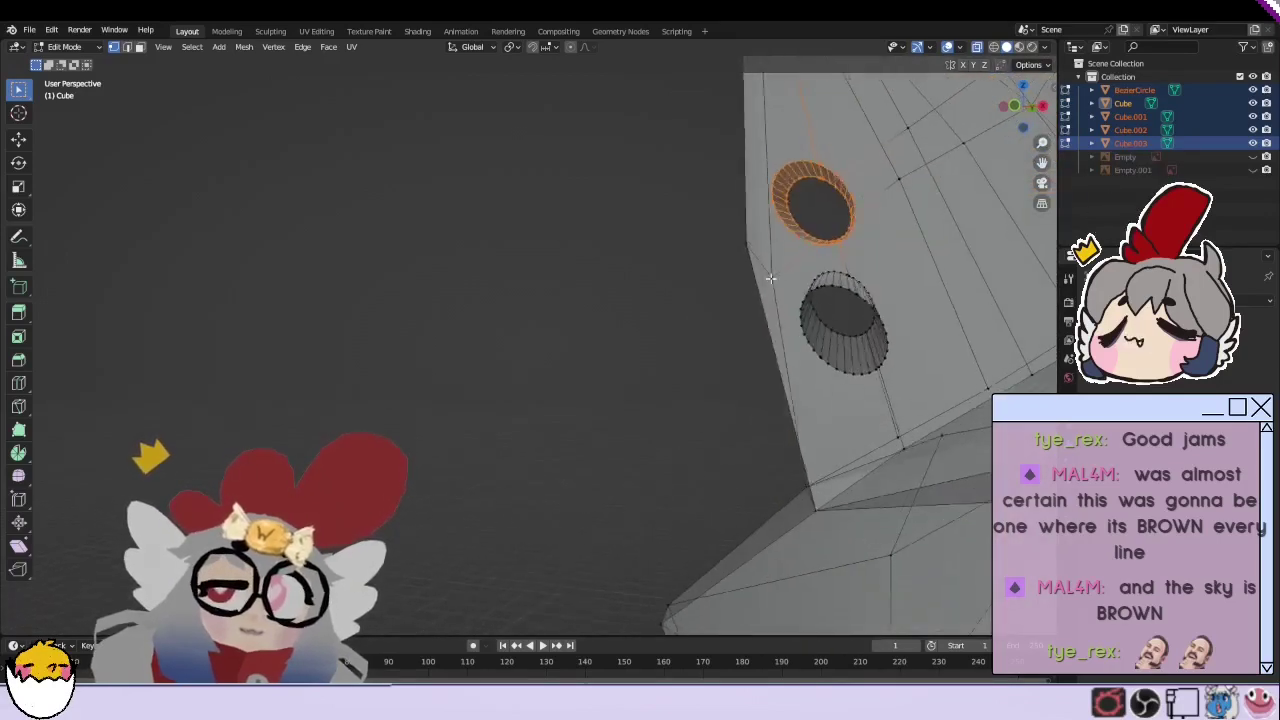
pyautogui.moveTo(747, 274); pyautogui.dragTo(760, 262, button='middle')
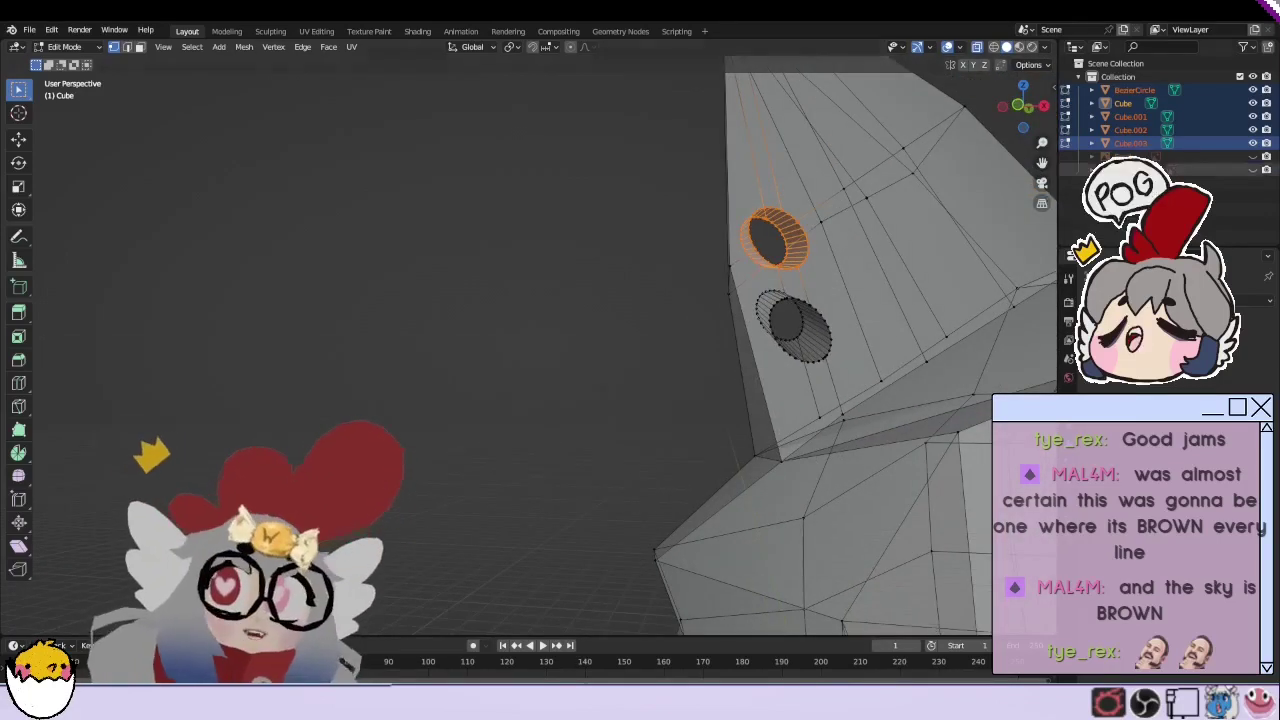
pyautogui.moveTo(1042, 162); pyautogui.dragTo(1044, 162)
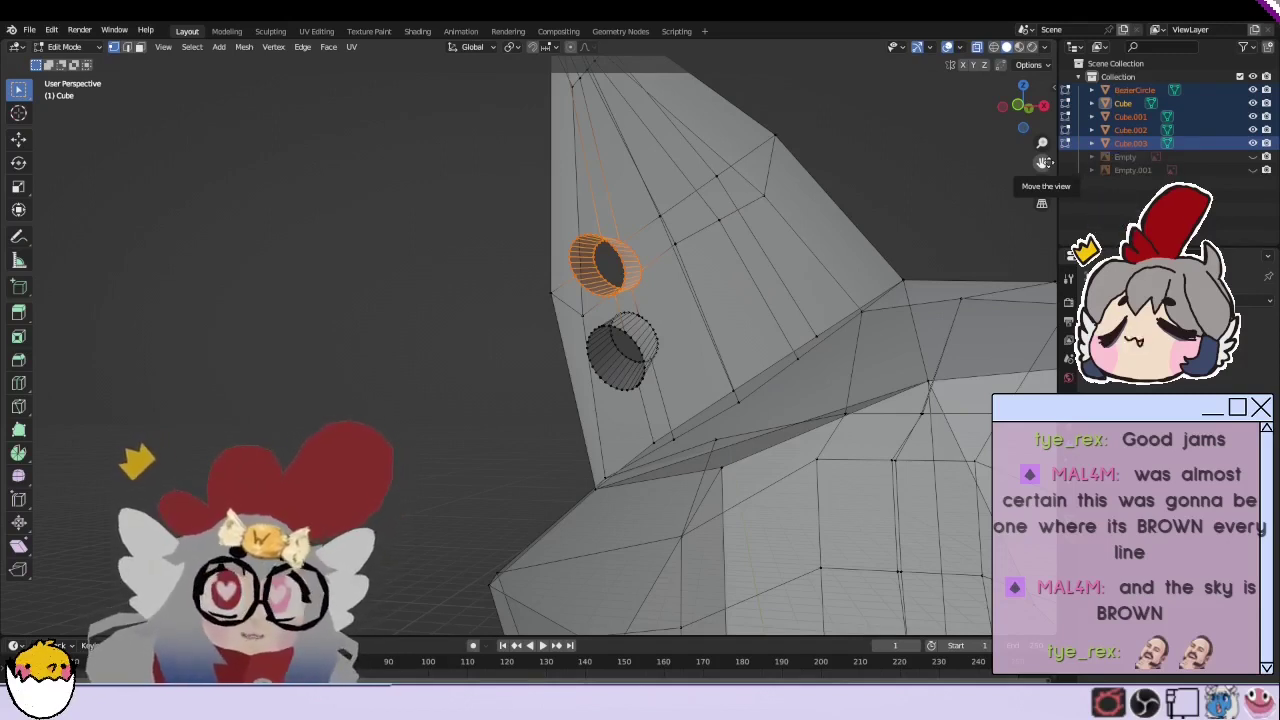
pyautogui.moveTo(1043, 162)
pyautogui.mouseDown(button='middle')
pyautogui.moveTo(791, 265)
pyautogui.moveTo(785, 252)
pyautogui.mouseUp(button='middle')
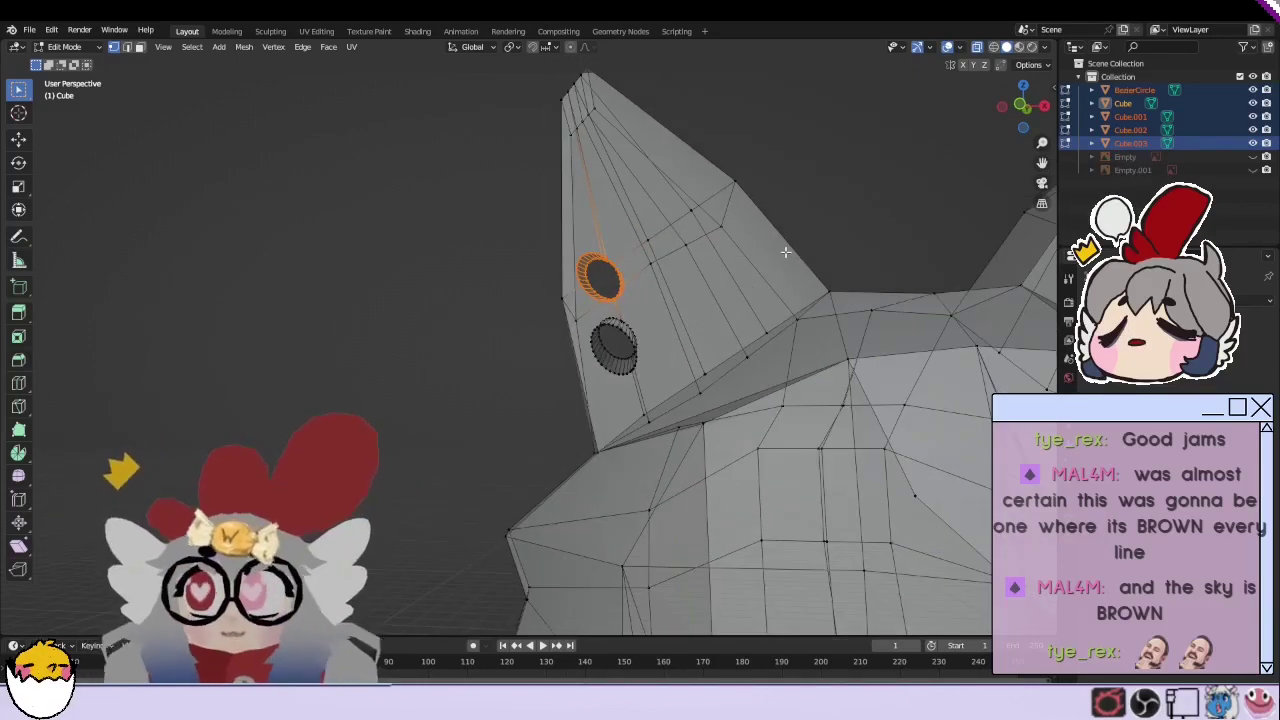
# Step: Merge the upper hole's vertices by distance, then select the lower ear hole ring
pyautogui.click(243, 47)
pyautogui.click(400, 385)
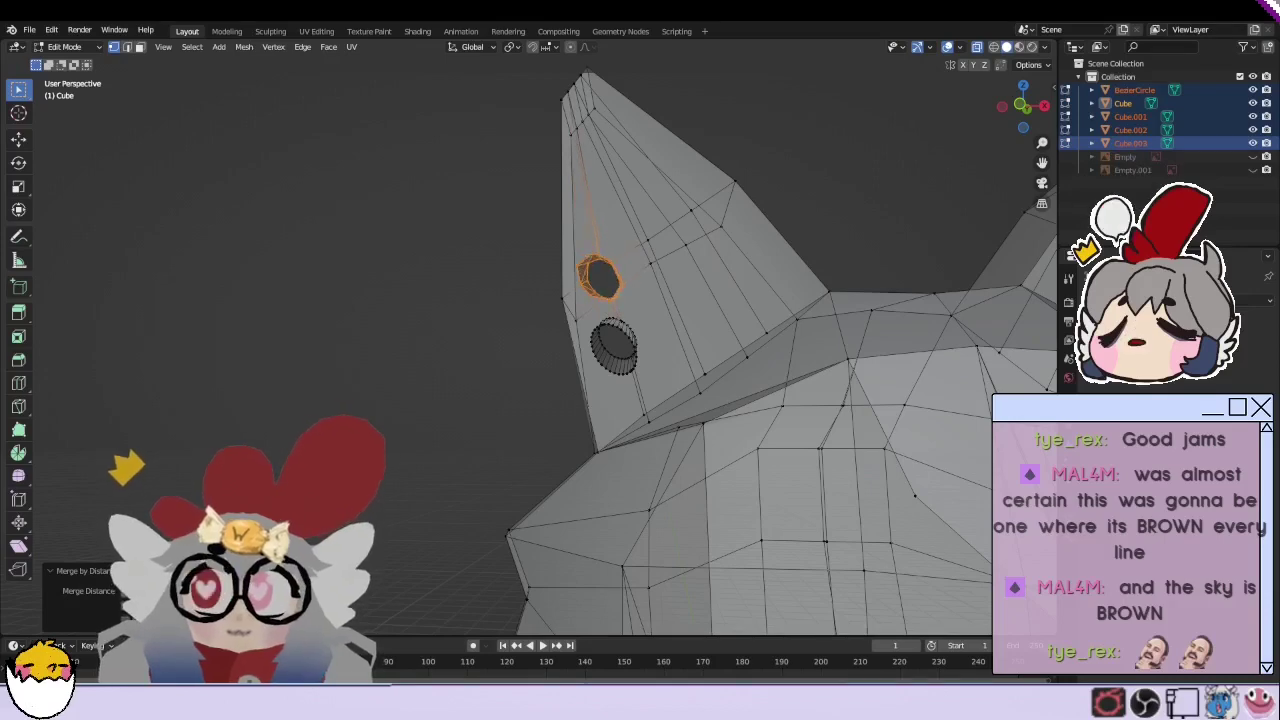
pyautogui.moveTo(785, 252); pyautogui.dragTo(790, 260, button='middle')
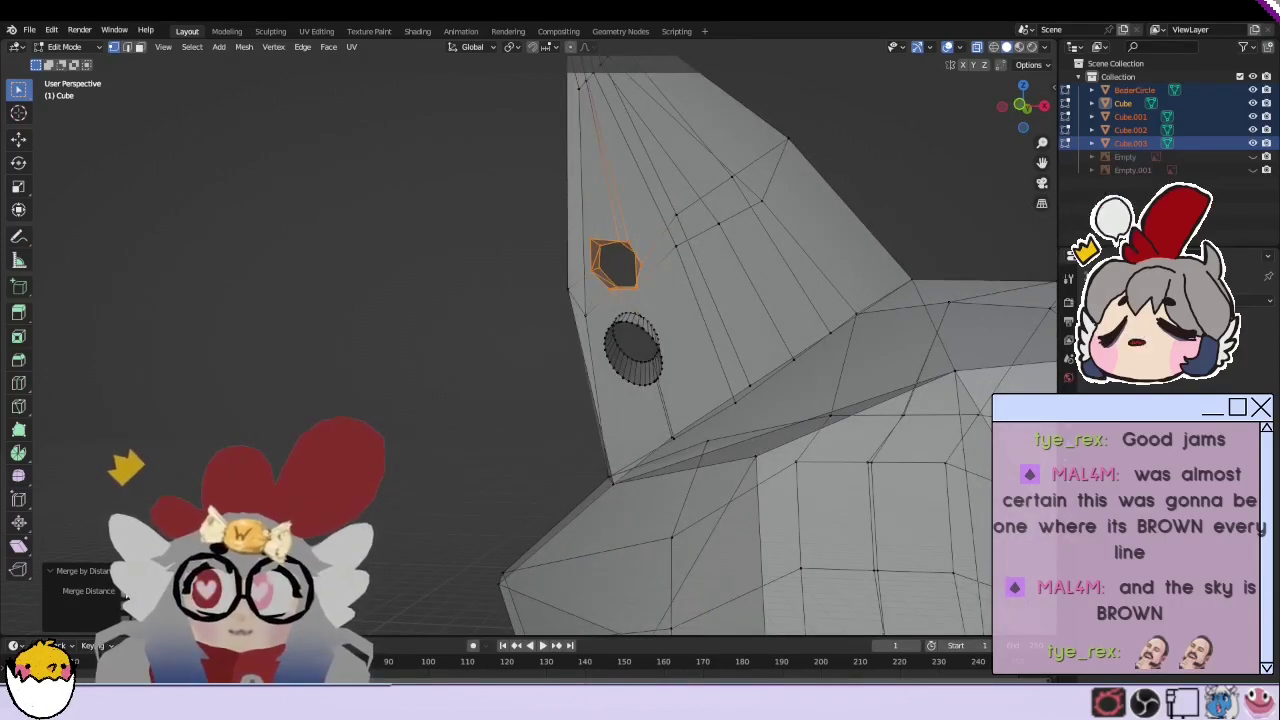
pyautogui.keyDown('alt'); pyautogui.click(637, 318); pyautogui.keyUp('alt')
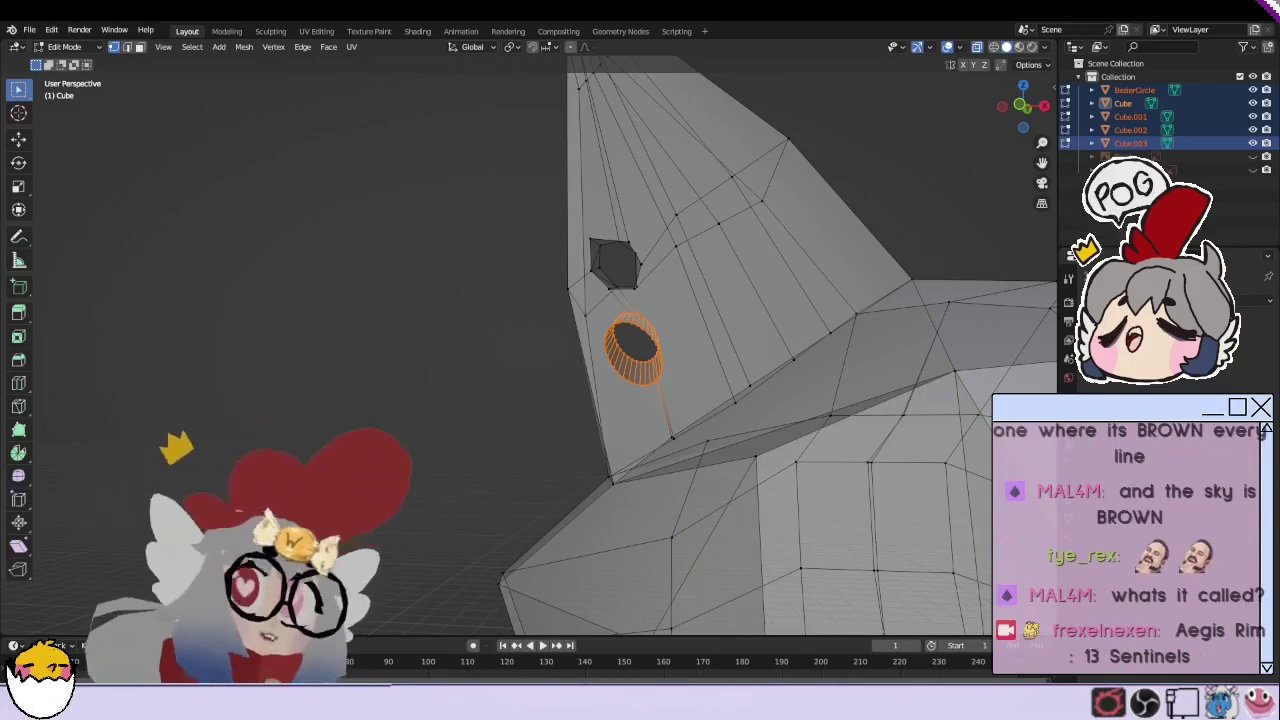
pyautogui.moveTo(800, 340); pyautogui.dragTo(814, 325, button='middle')
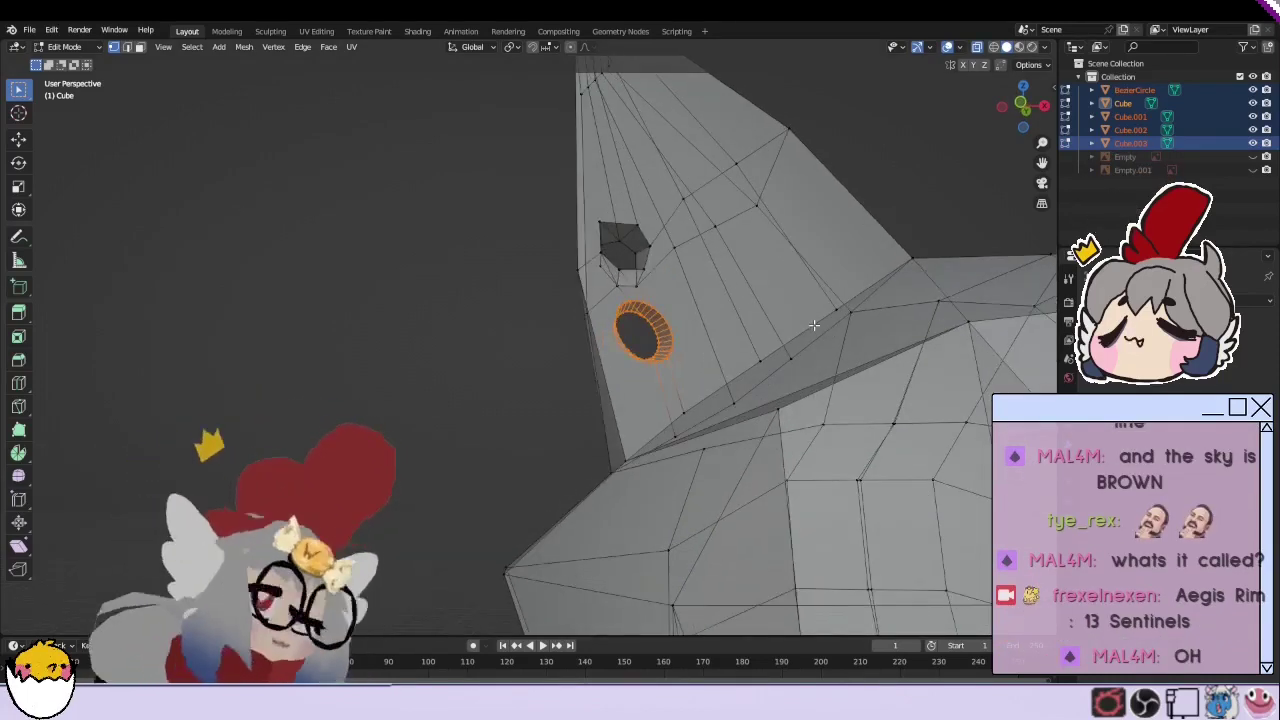
# Step: Merge the selected vertices at the head's top notch and move the merged point
pyautogui.click(233, 47)
pyautogui.moveTo(267, 365)
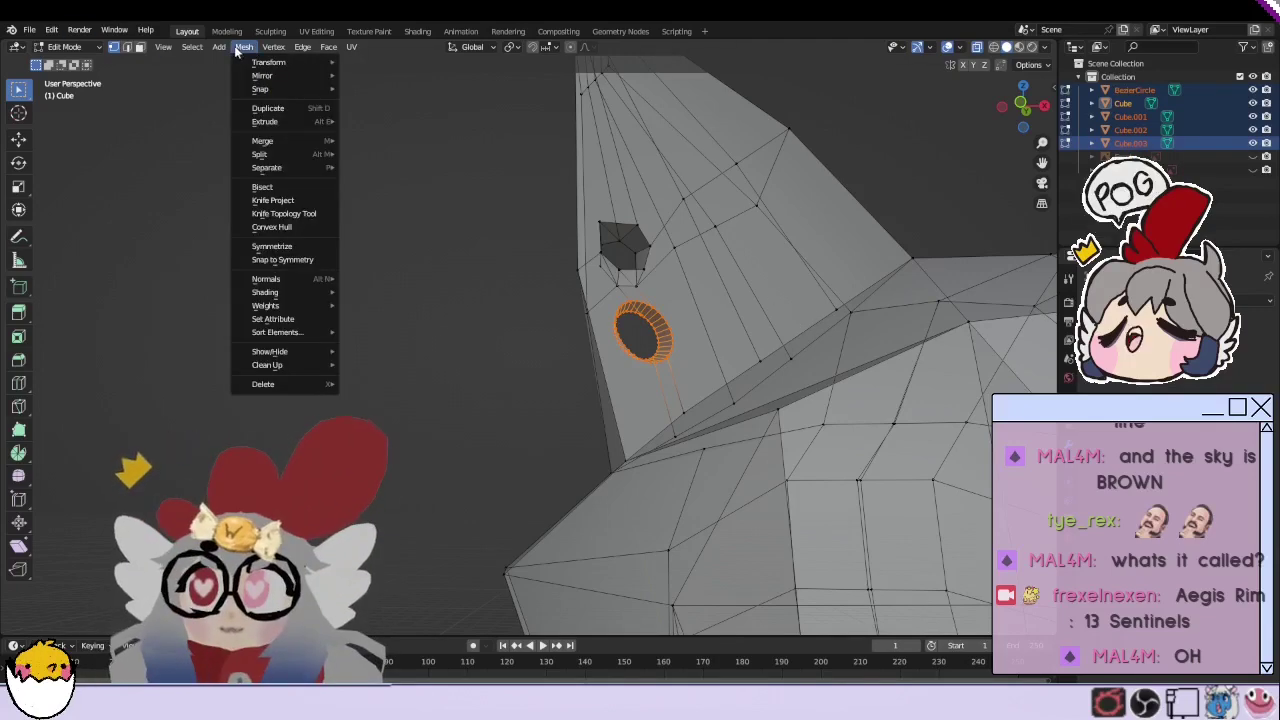
pyautogui.click(400, 484)
pyautogui.moveTo(457, 428); pyautogui.dragTo(486, 371, button='middle')
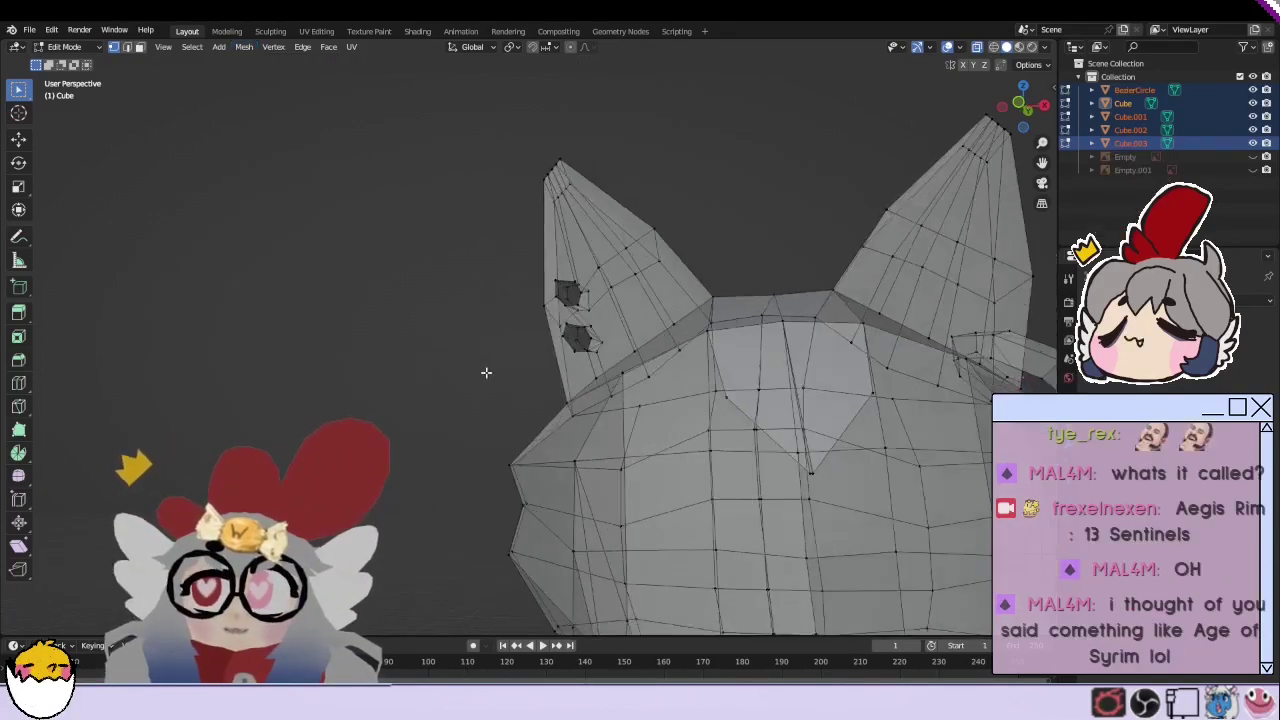
pyautogui.scroll(-4, 486, 371)
pyautogui.scroll(4, 601, 395)
pyautogui.moveTo(601, 395); pyautogui.dragTo(531, 405, button='middle')
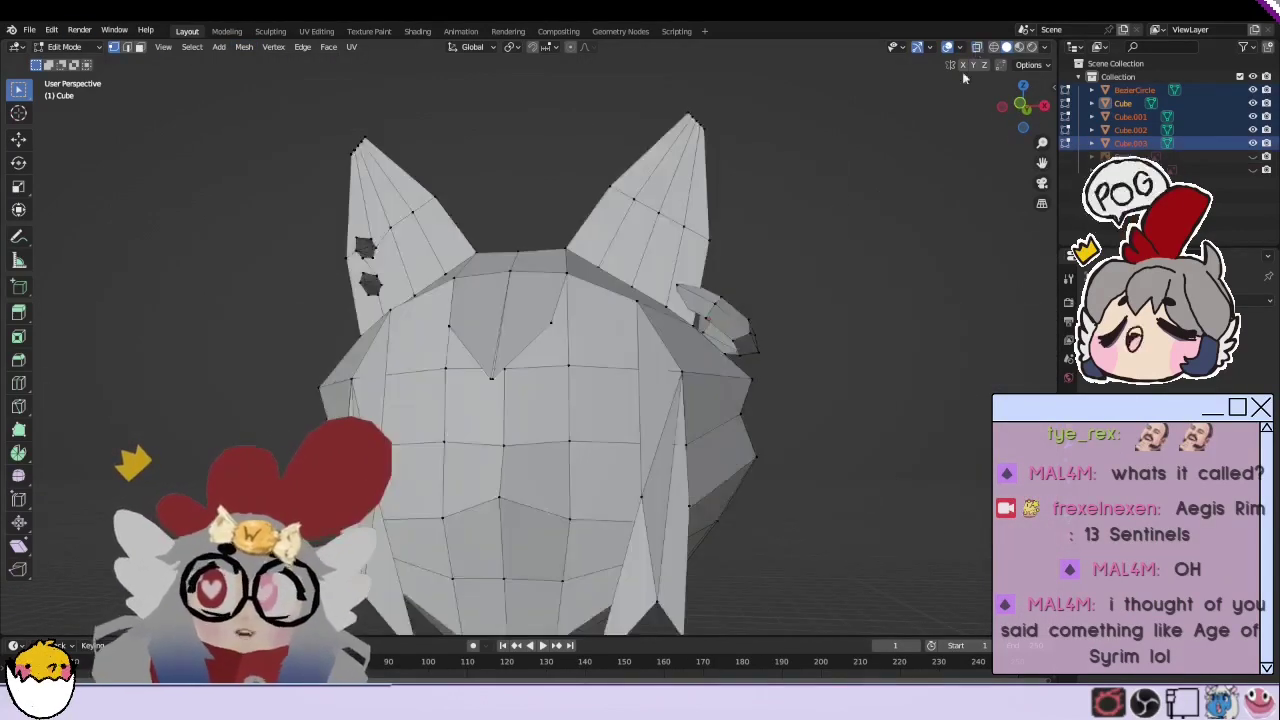
pyautogui.scroll(3, 531, 405)
pyautogui.rightClick(534, 403)
pyautogui.click(570, 485)
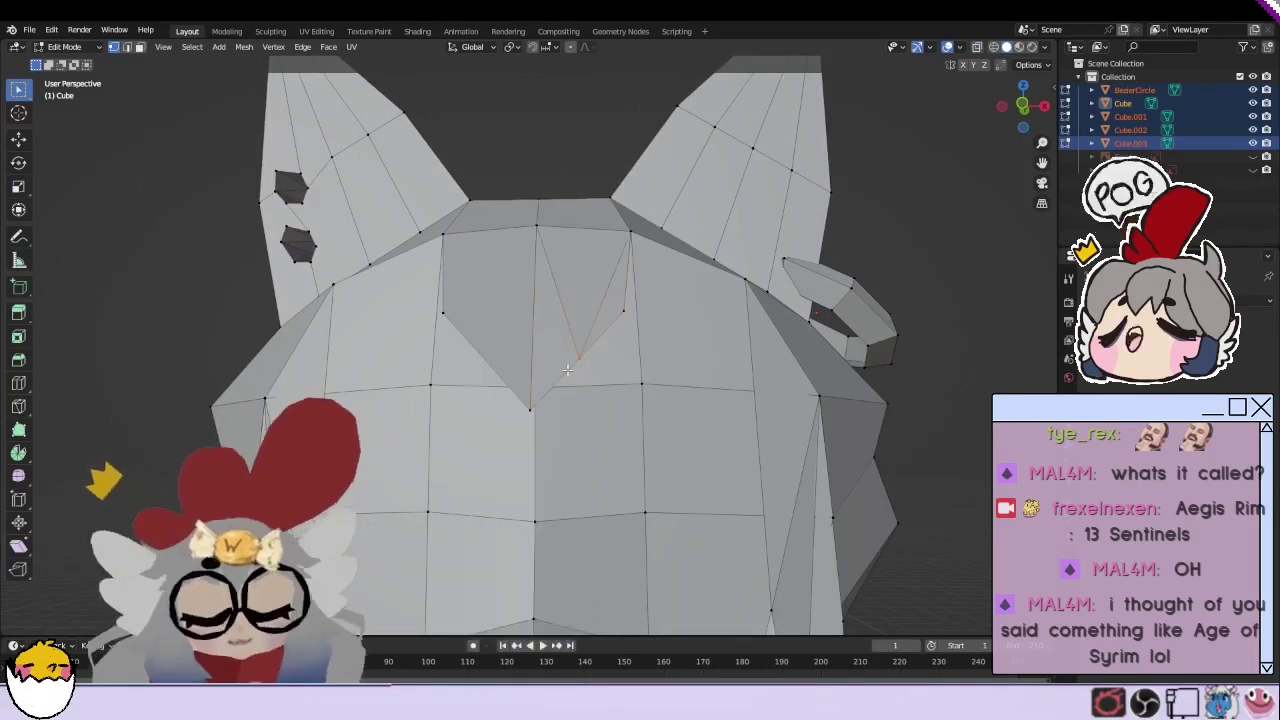
pyautogui.press('g')
pyautogui.click(570, 409)
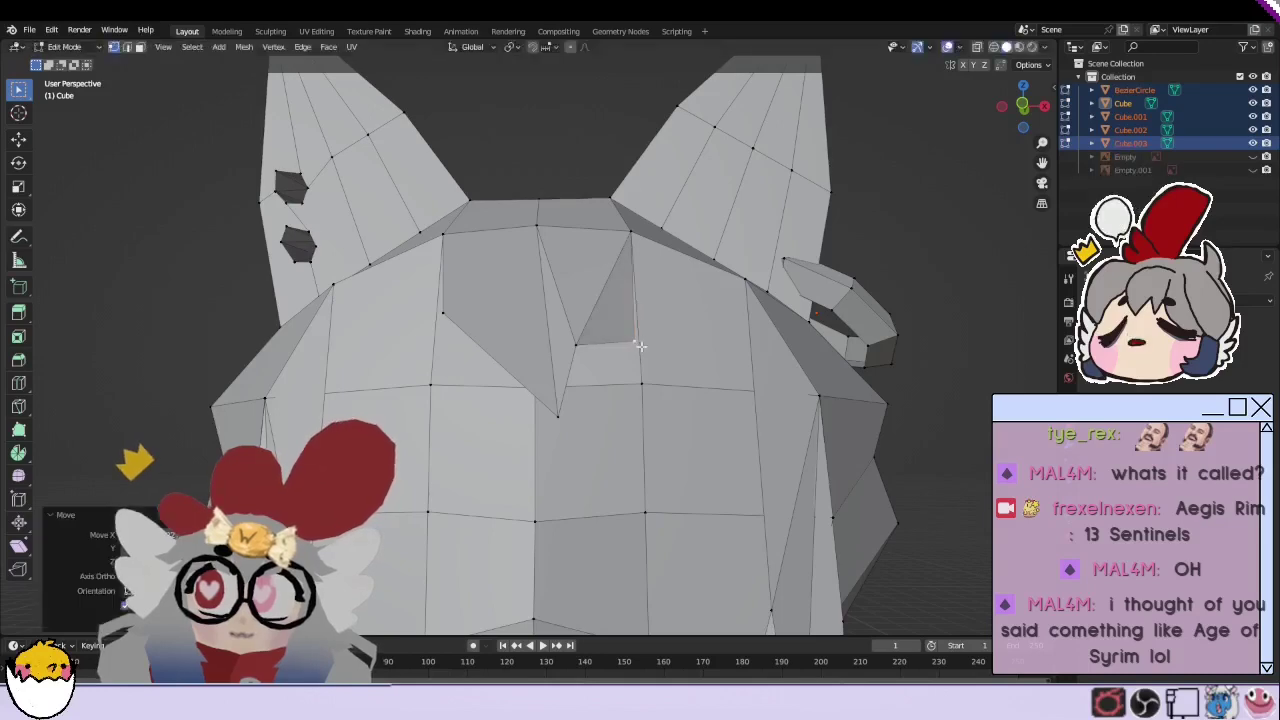
pyautogui.moveTo(570, 409)
pyautogui.mouseDown(button='middle')
pyautogui.moveTo(521, 331)
pyautogui.moveTo(595, 409)
pyautogui.mouseUp(button='middle')
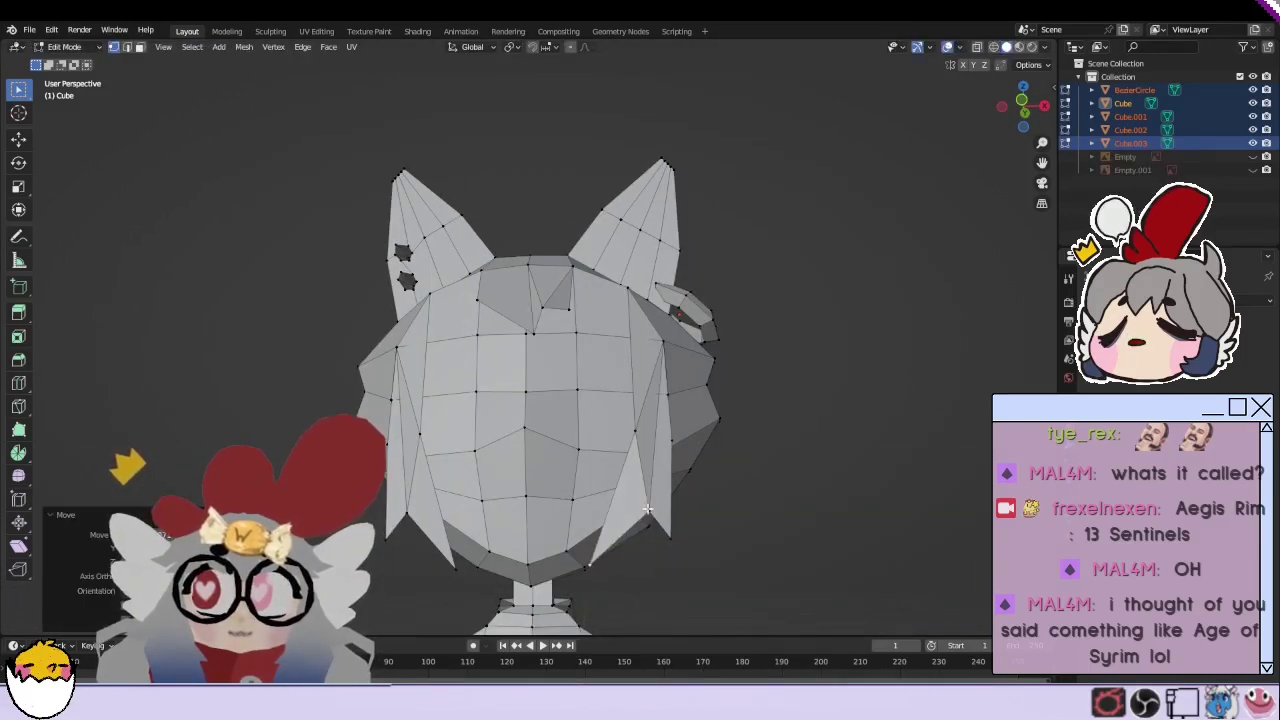
# Step: Knife-cut across the notch and reposition the vertex near its centre
pyautogui.click(656, 390)
pyautogui.moveTo(656, 390)
pyautogui.mouseDown(button='middle')
pyautogui.moveTo(552, 450)
pyautogui.moveTo(464, 430)
pyautogui.moveTo(618, 416)
pyautogui.mouseUp(button='middle')
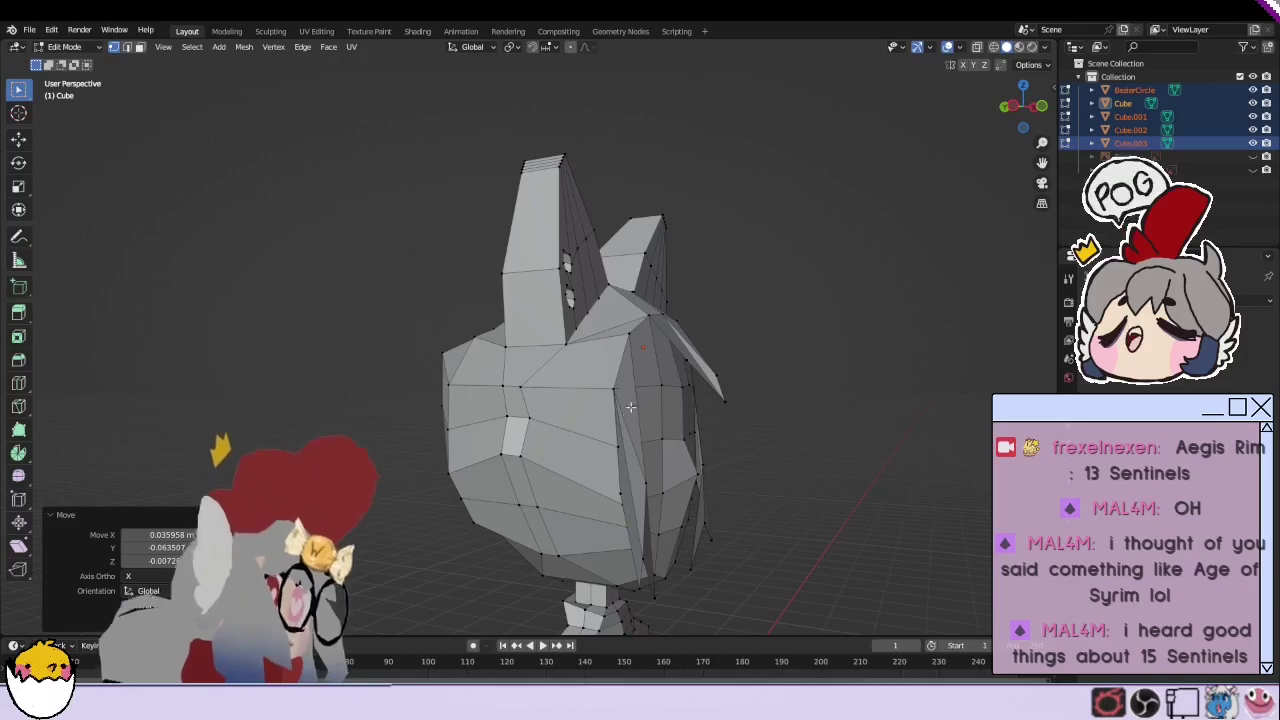
pyautogui.moveTo(630, 407); pyautogui.dragTo(589, 370, button='middle')
pyautogui.press('k')
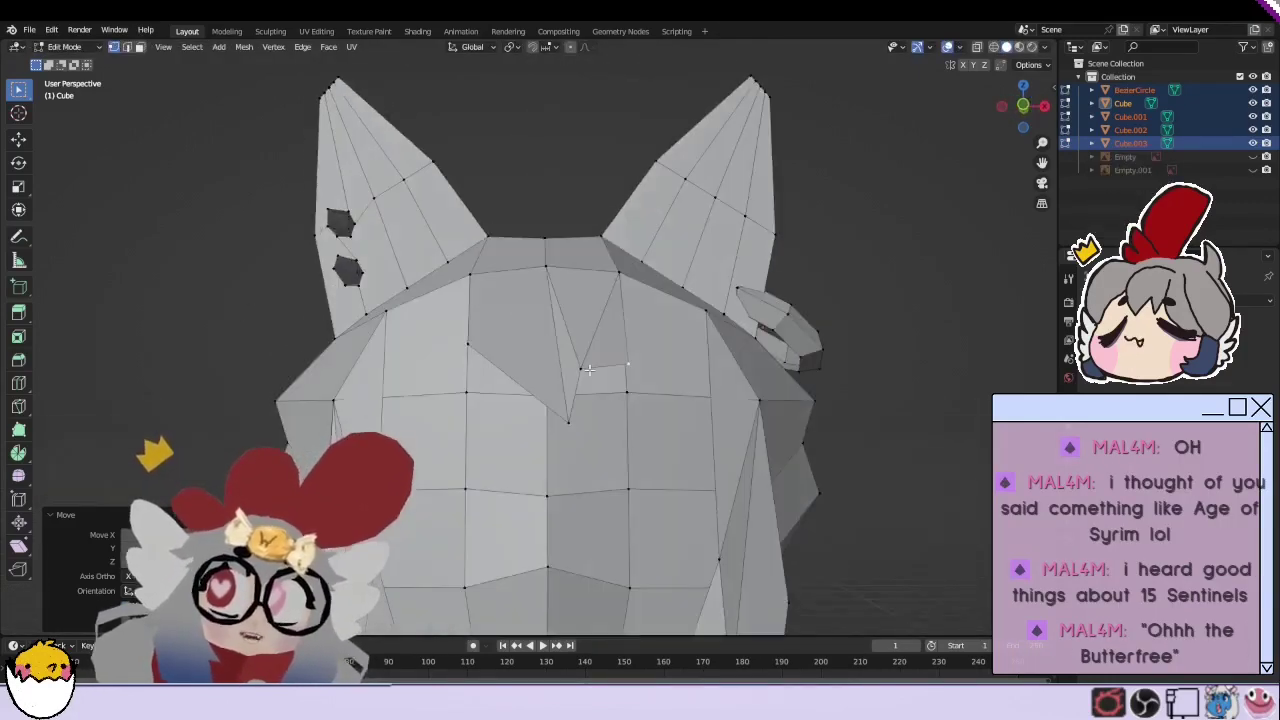
pyautogui.press('Return')
pyautogui.rightClick(537, 393)
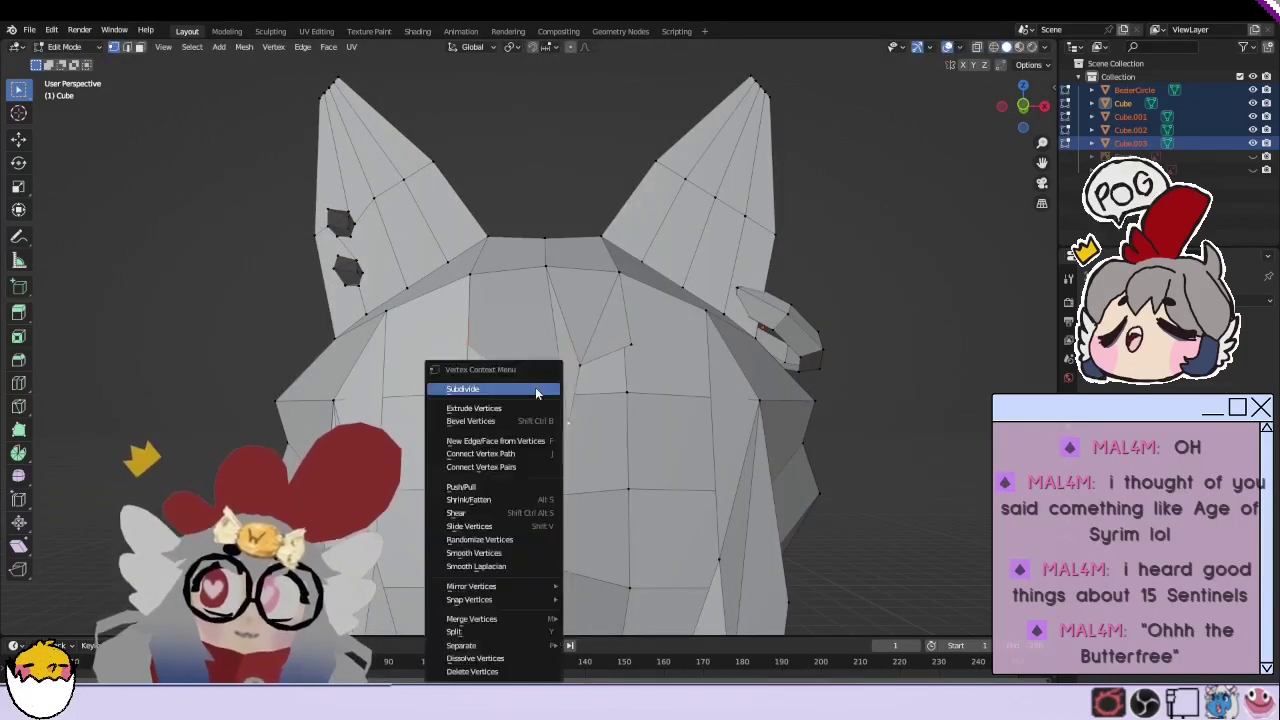
pyautogui.press('Escape')
pyautogui.moveTo(537, 393)
pyautogui.mouseDown(button='middle')
pyautogui.moveTo(579, 430)
pyautogui.moveTo(608, 314)
pyautogui.mouseUp(button='middle')
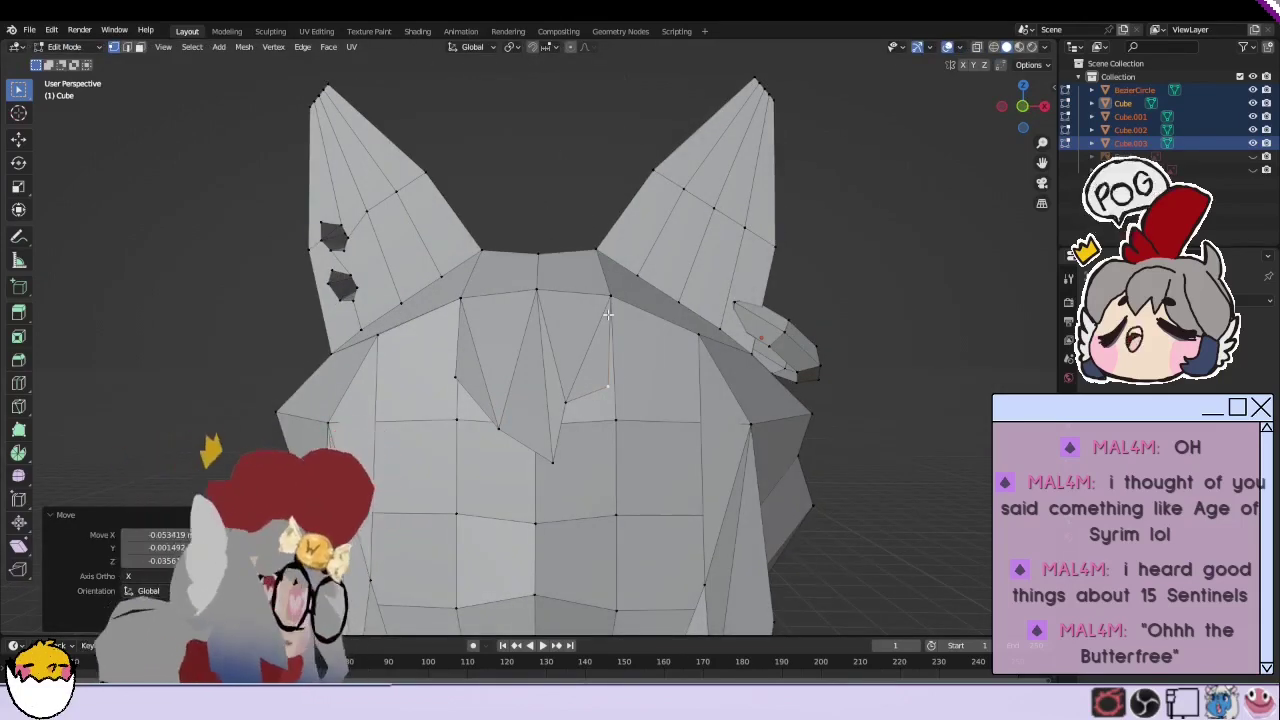
pyautogui.scroll(-4, 608, 314)
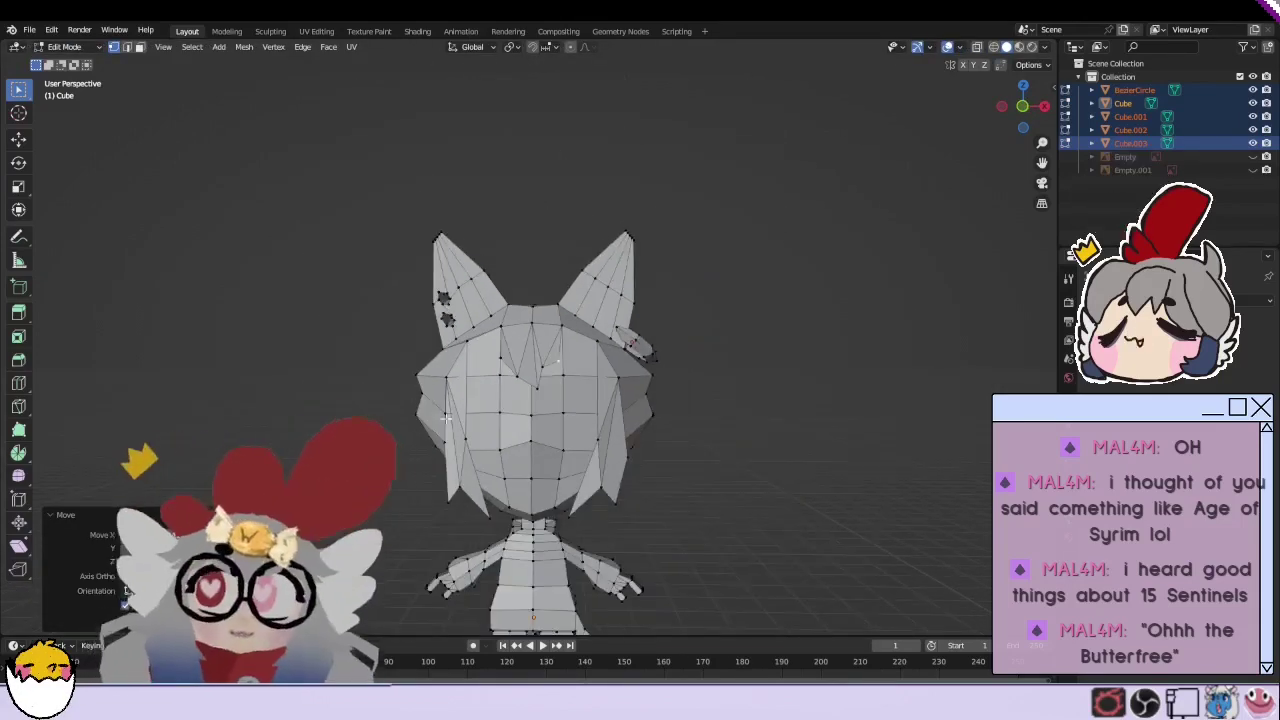
pyautogui.scroll(-2, 757, 417)
# Step: Select the entire mesh and run Merge by Distance
pyautogui.scroll(2, 763, 417)
pyautogui.press('a')
pyautogui.click(244, 47)
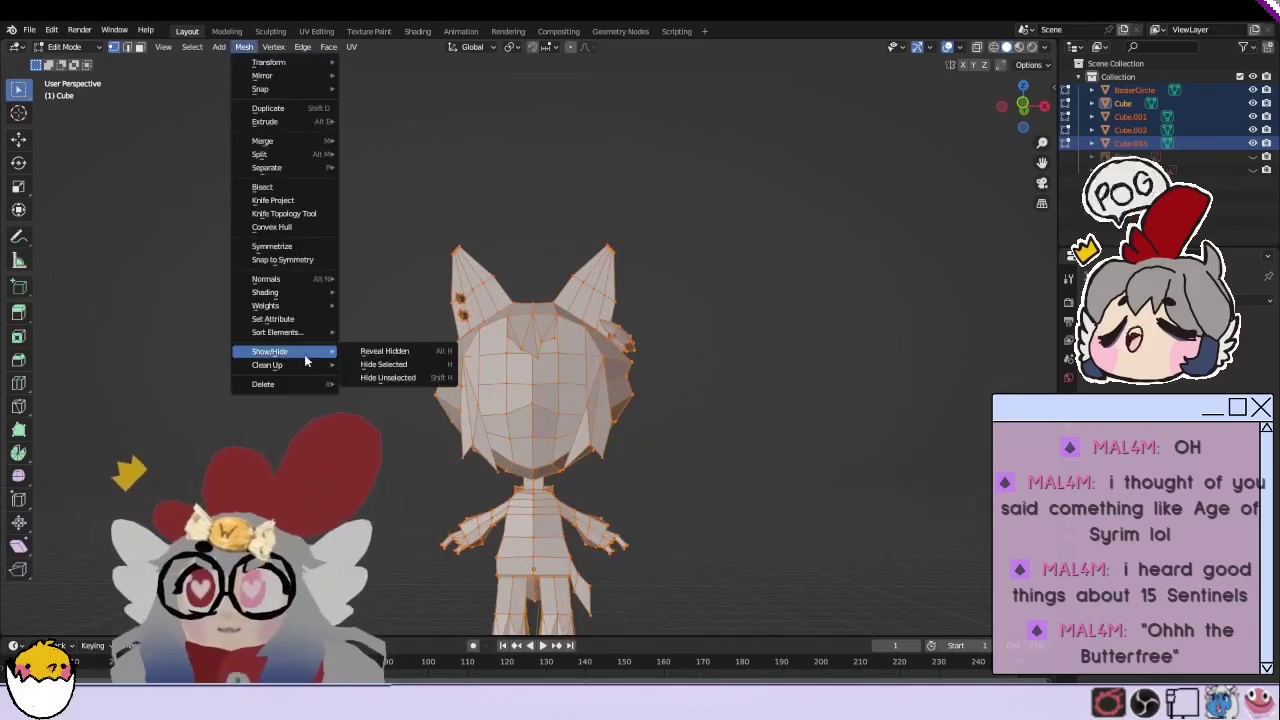
pyautogui.click(400, 378)
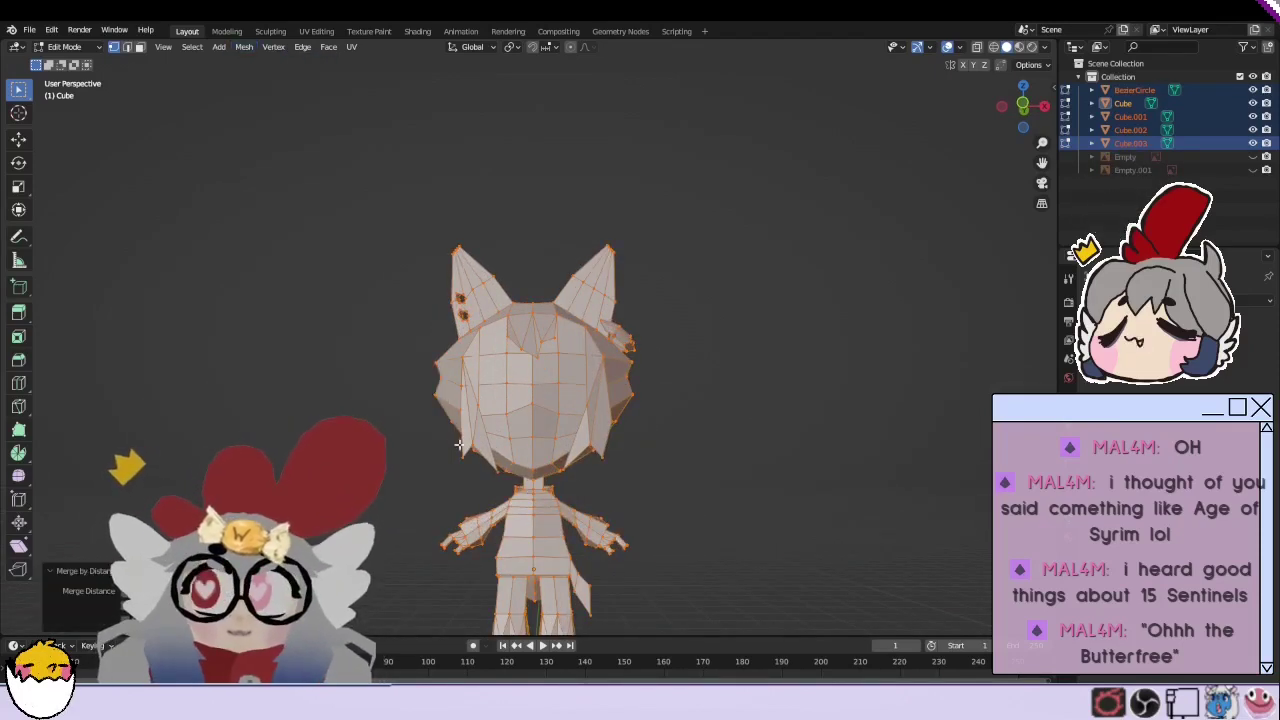
pyautogui.moveTo(763, 460)
pyautogui.mouseDown(button='middle')
pyautogui.moveTo(600, 500)
pyautogui.moveTo(460, 432)
pyautogui.moveTo(403, 443)
pyautogui.moveTo(209, 429)
pyautogui.moveTo(405, 523)
pyautogui.moveTo(726, 466)
pyautogui.mouseUp(button='middle')
pyautogui.scroll(2, 460, 432)
pyautogui.scroll(-3, 443, 400)
# Step: Reselect the whole mesh and go through the Mesh and Face menu options
pyautogui.click(800, 431)
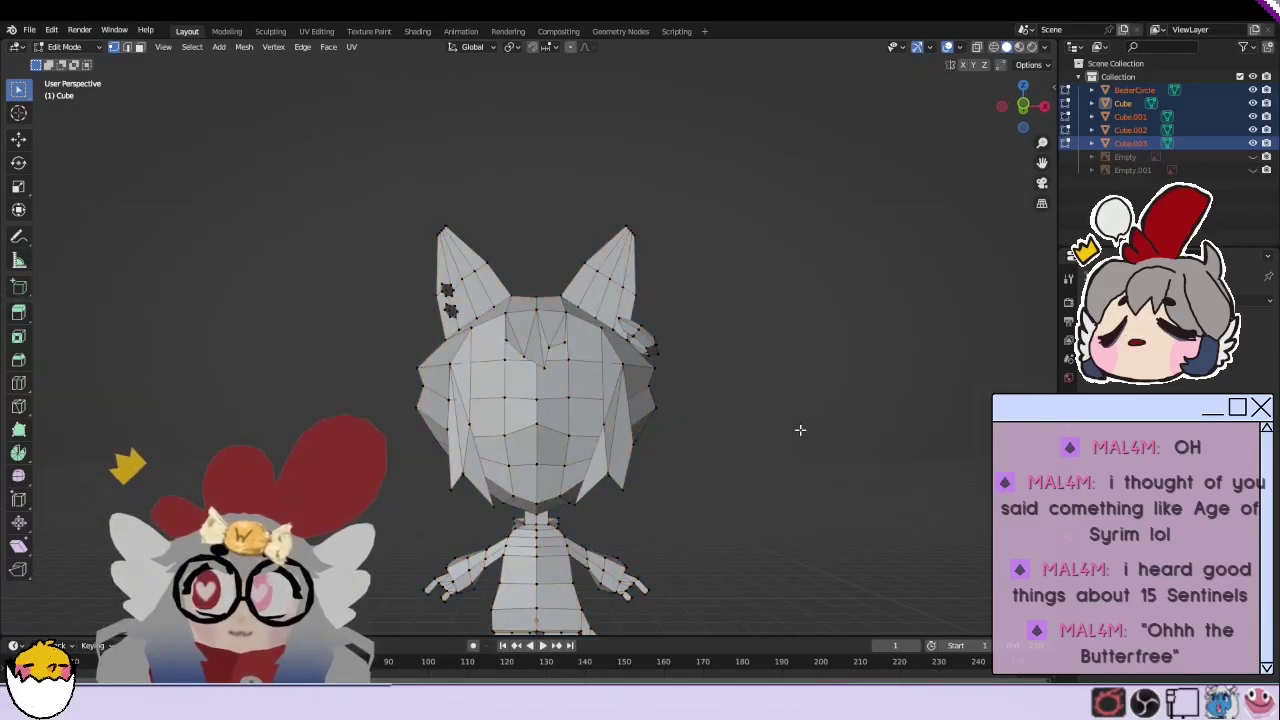
pyautogui.scroll(4, 800, 431)
pyautogui.scroll(-4, 737, 418)
pyautogui.press('a')
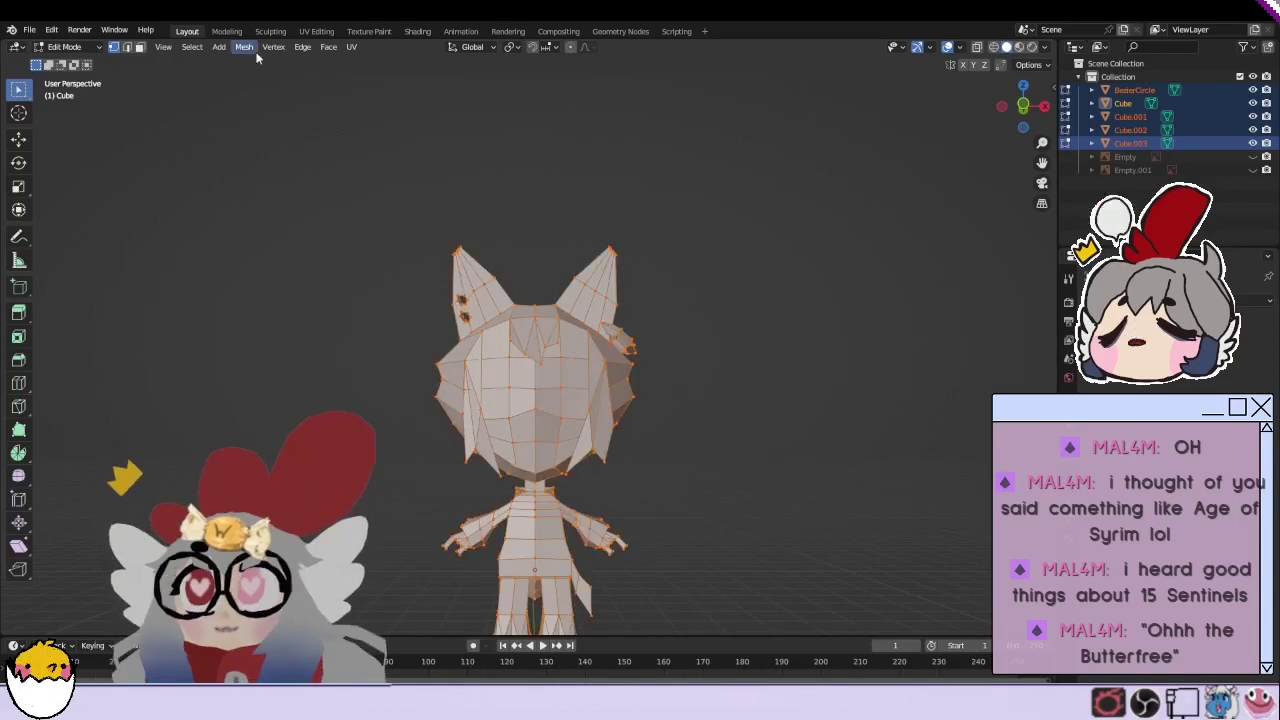
pyautogui.click(246, 47)
pyautogui.click(328, 47)
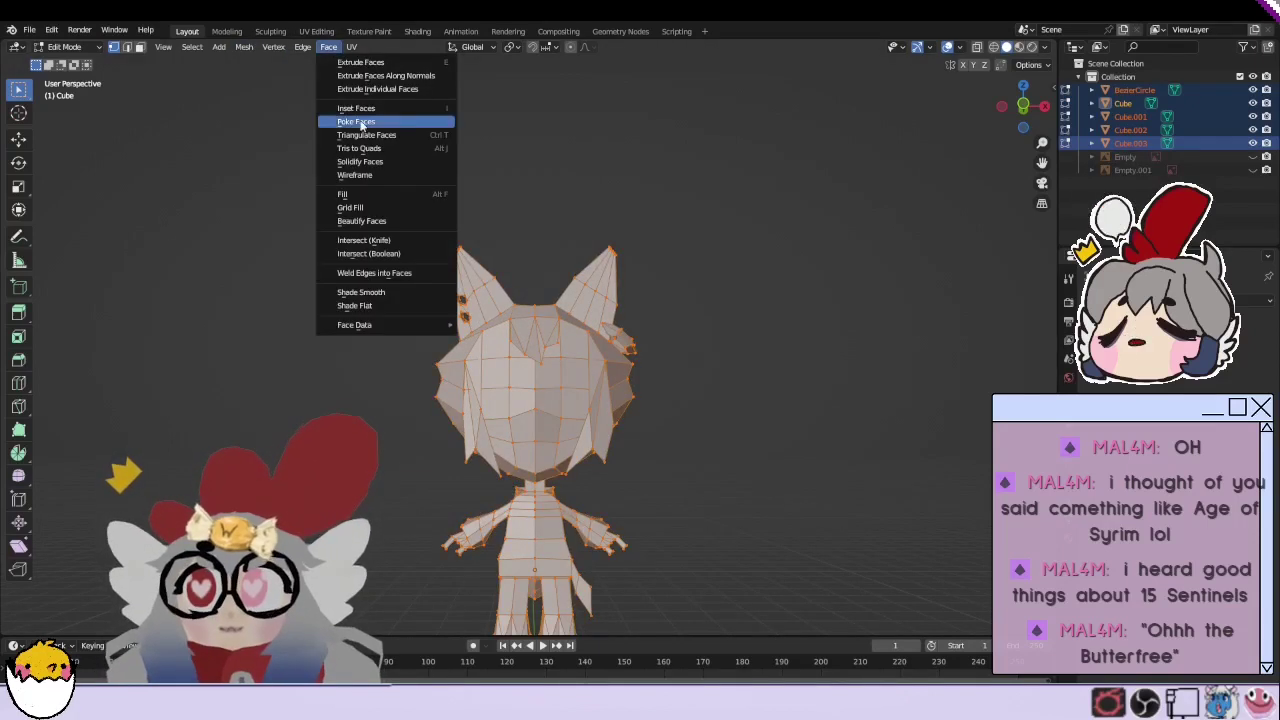
pyautogui.click(350, 126)
pyautogui.click(328, 47)
pyautogui.click(350, 151)
# Step: Check the vertex and face context menus without applying anything, then deselect all
pyautogui.rightClick(534, 394)
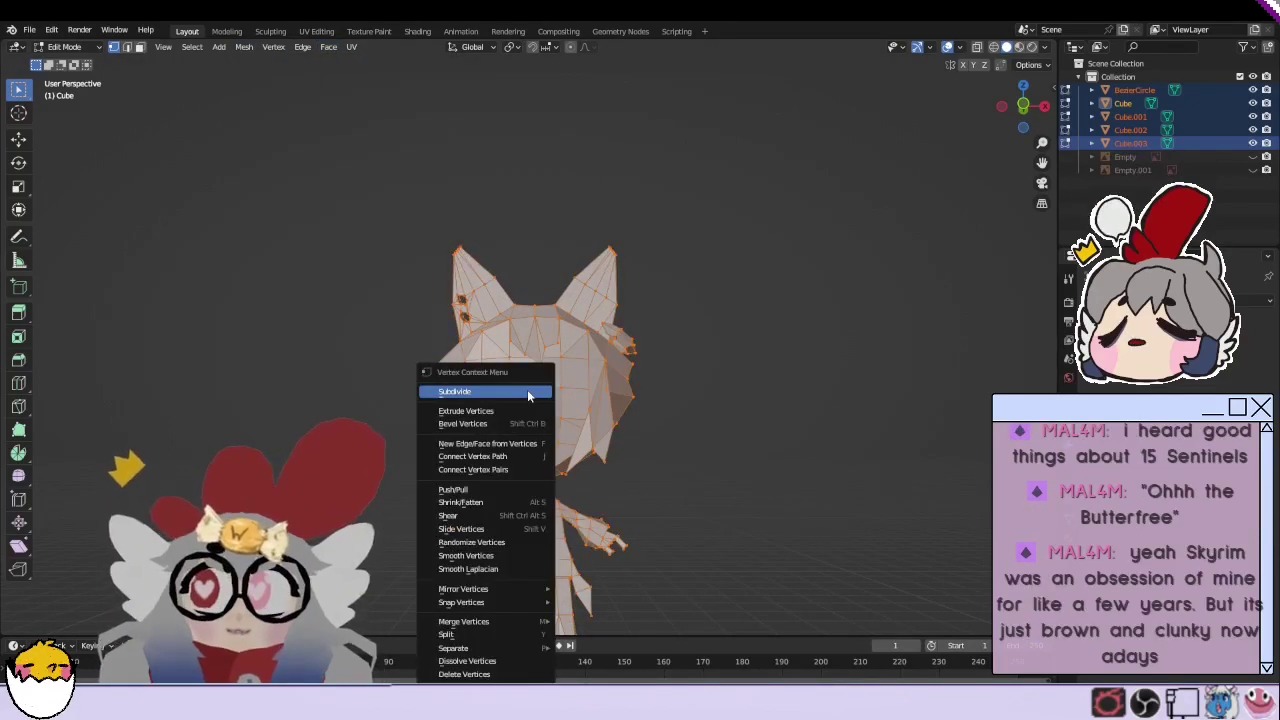
pyautogui.press('a')
pyautogui.rightClick(446, 515)
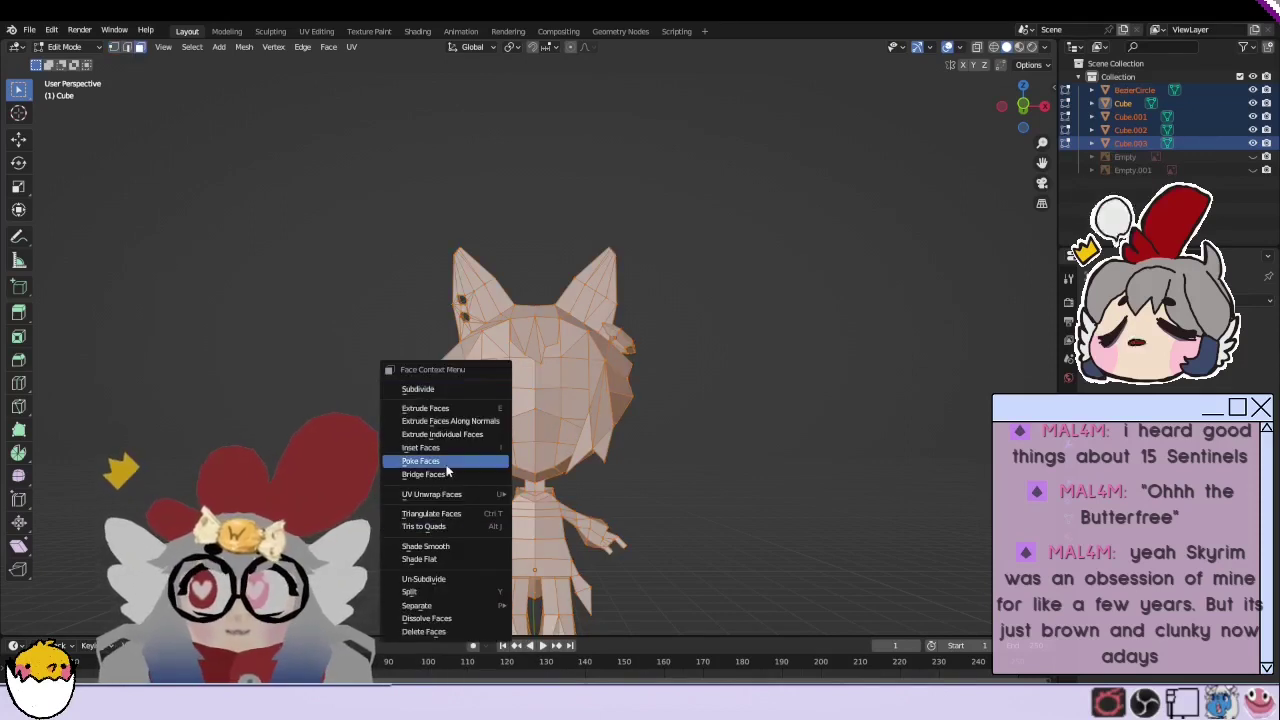
pyautogui.click(446, 474)
pyautogui.hotkey('alt', 'a')
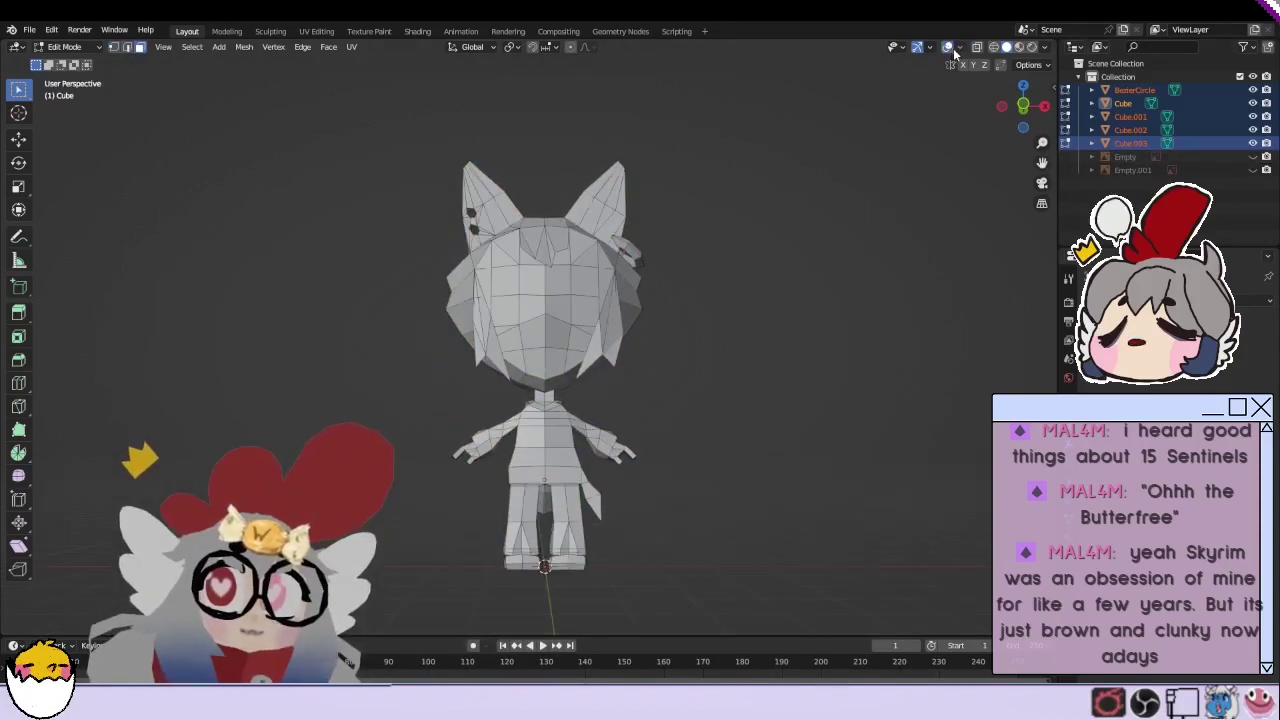
# Step: Turn on the Face Orientation overlay to reveal inward-facing faces
pyautogui.click(957, 47)
pyautogui.click(866, 330)
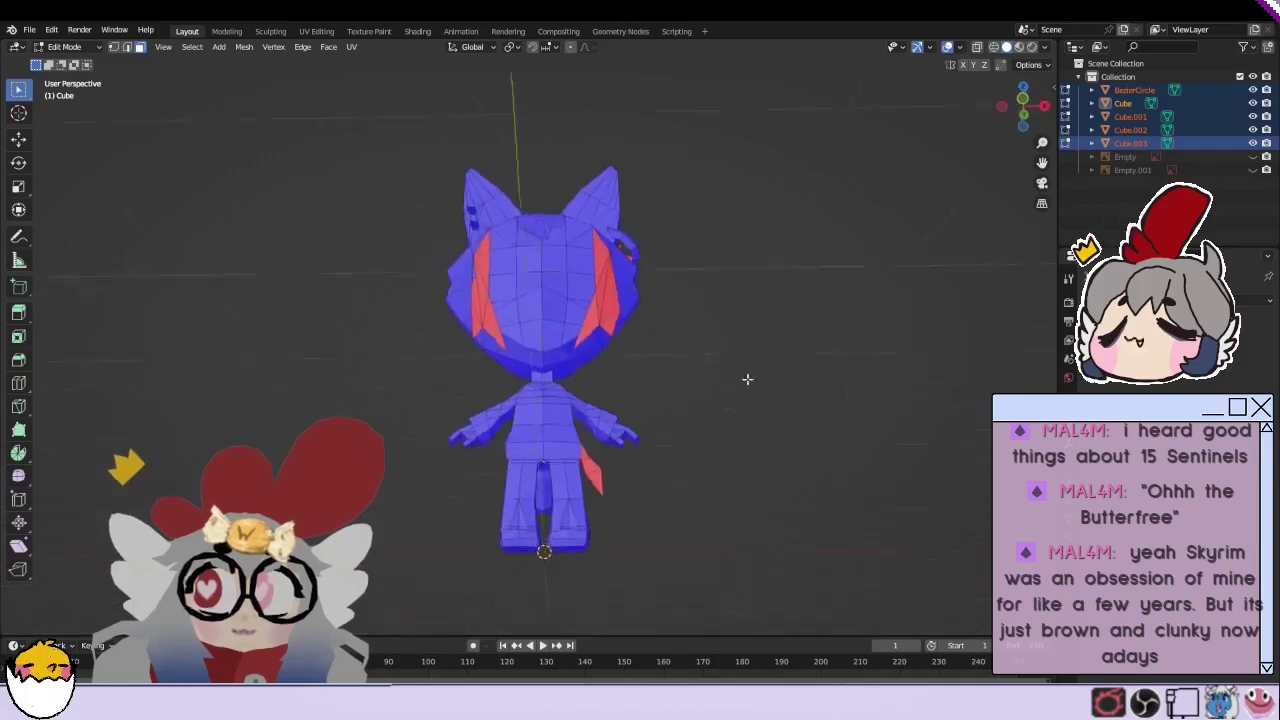
pyautogui.moveTo(747, 379); pyautogui.dragTo(741, 416, button='middle')
pyautogui.scroll(4, 741, 416)
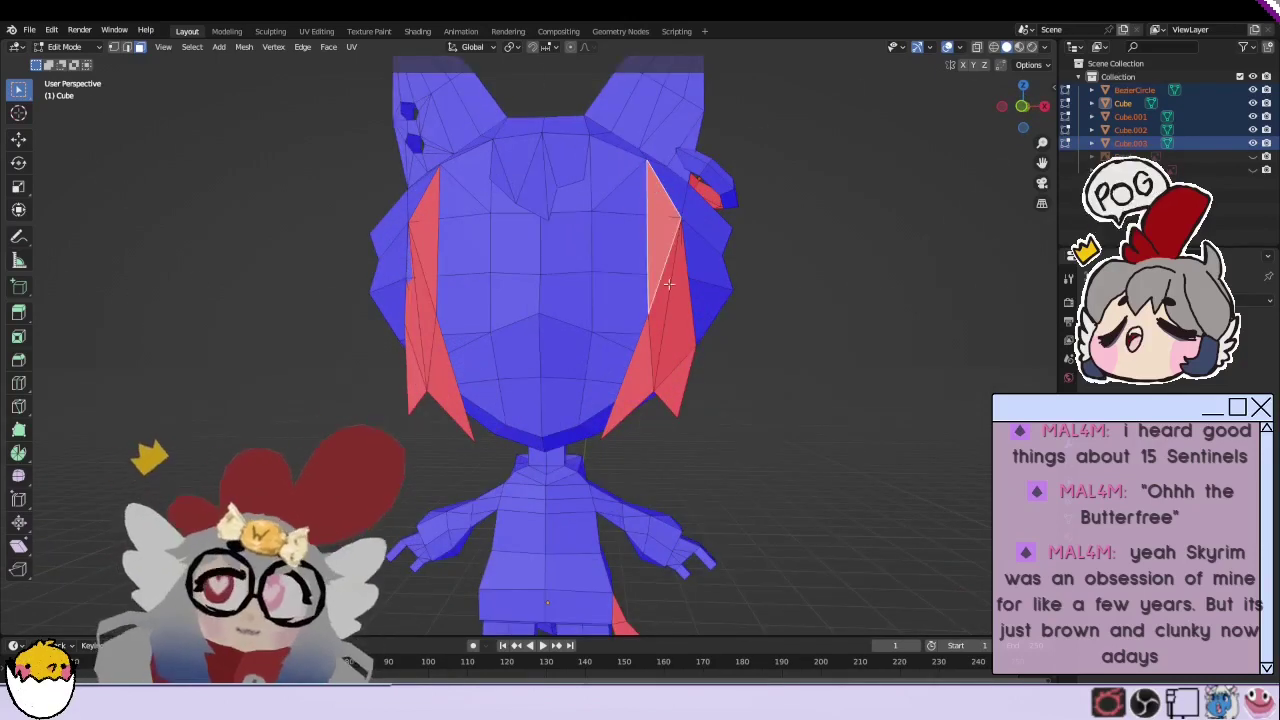
pyautogui.scroll(3, 662, 205)
pyautogui.scroll(-3, 665, 216)
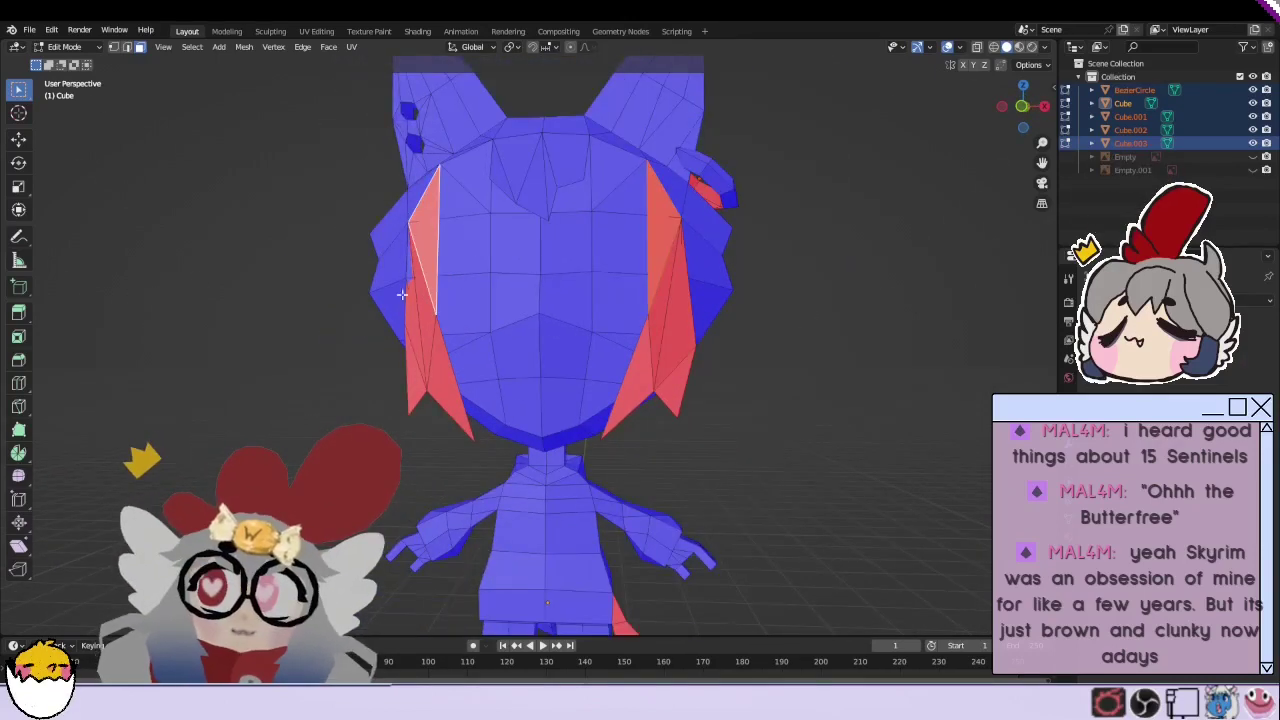
# Step: Flip the normals of the red hair strips and nudge the selection into place
pyautogui.click(657, 323)
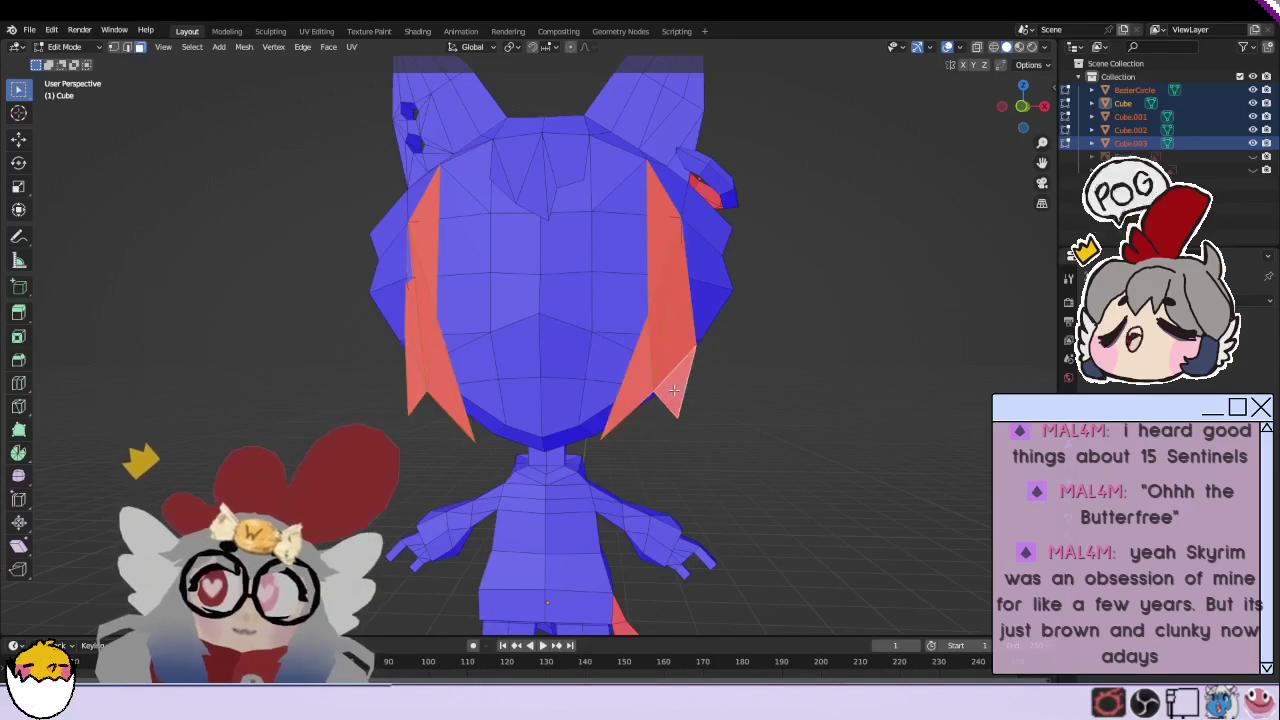
pyautogui.click(244, 47)
pyautogui.click(395, 372)
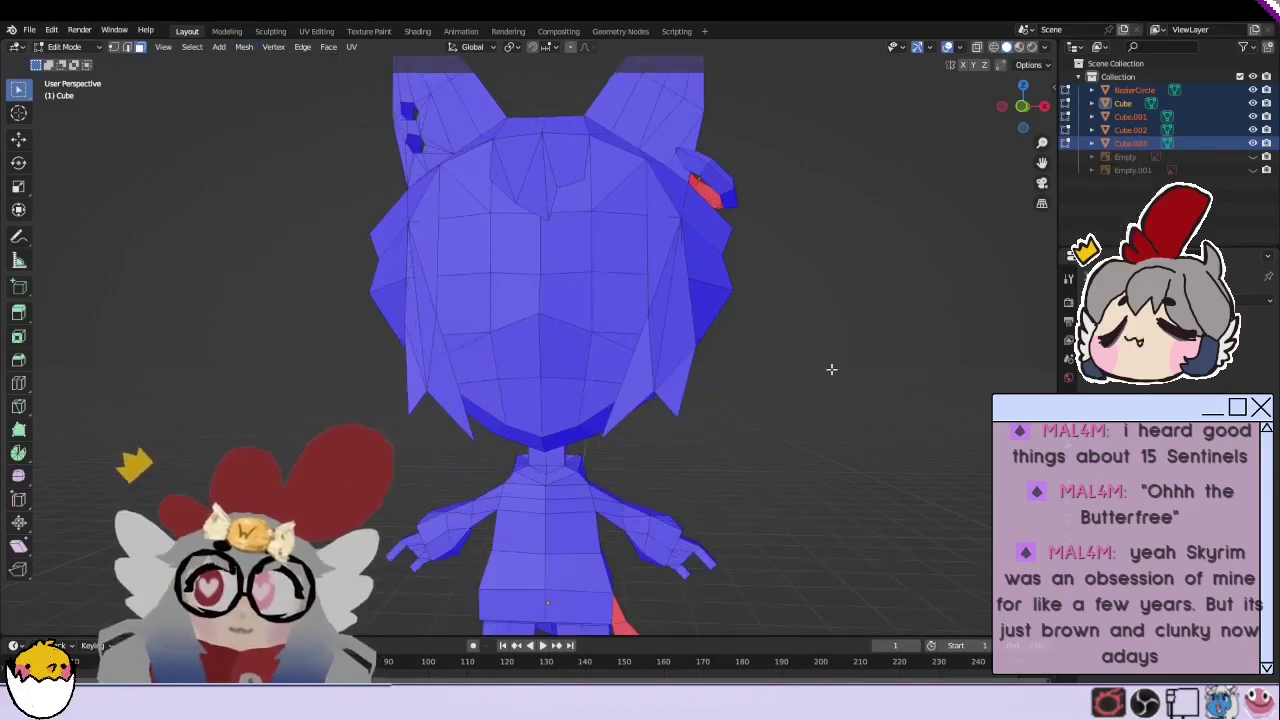
pyautogui.moveTo(560, 320)
pyautogui.mouseDown(button='middle')
pyautogui.moveTo(686, 329)
pyautogui.moveTo(490, 289)
pyautogui.mouseUp(button='middle')
pyautogui.press('g')
pyautogui.click(684, 332)
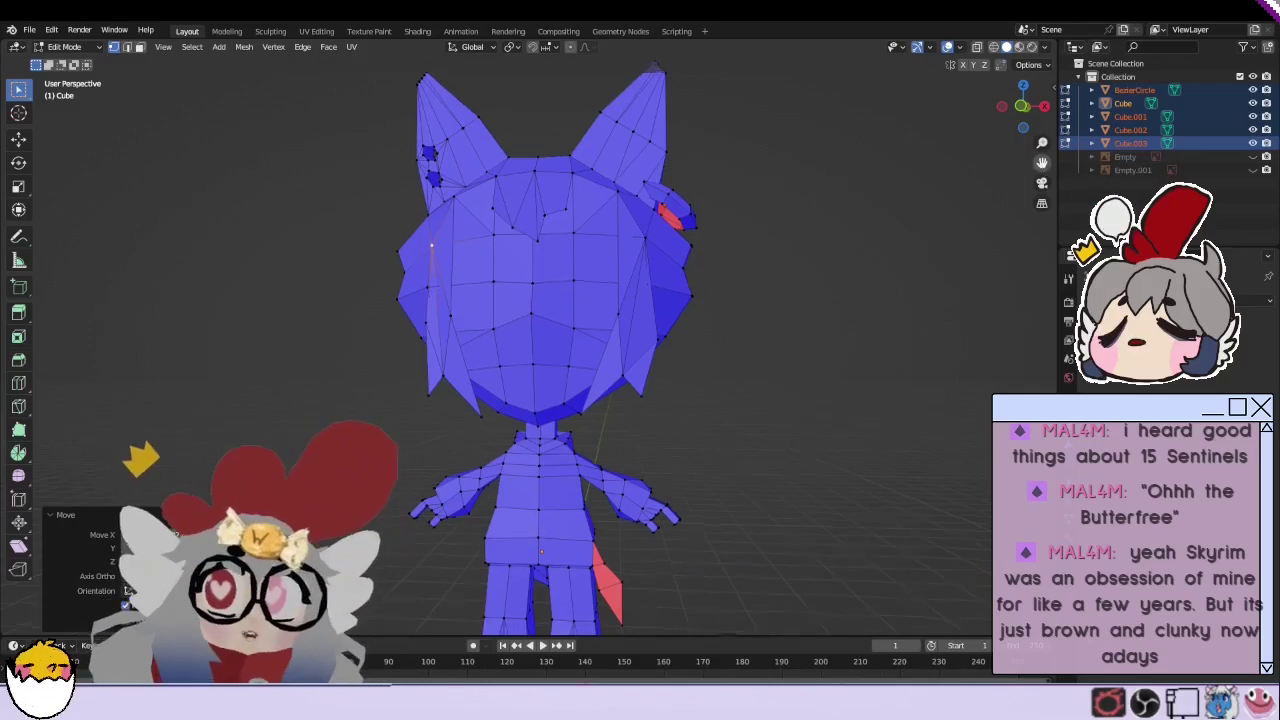
# Step: Select the red tail piece and flip its normals outward
pyautogui.moveTo(519, 302); pyautogui.dragTo(794, 371, button='middle')
pyautogui.scroll(3, 706, 377)
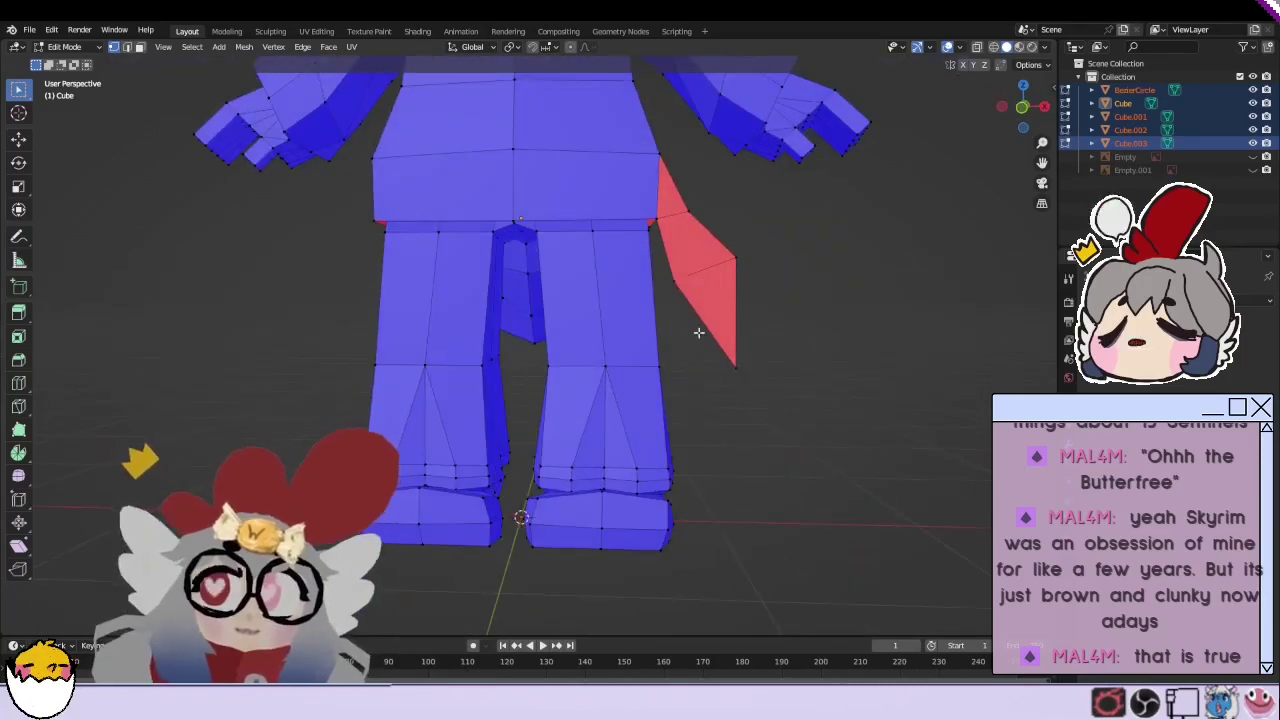
pyautogui.click(669, 204)
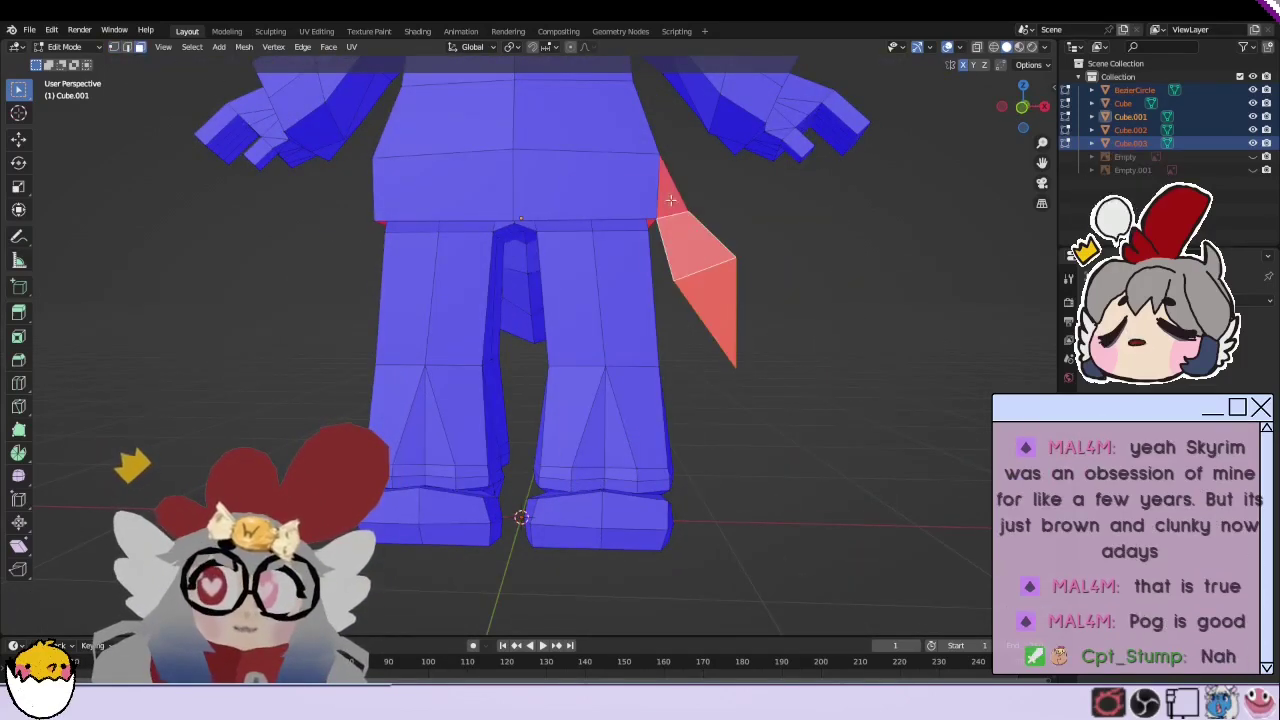
pyautogui.click(243, 47)
pyautogui.click(370, 274)
# Step: Orbit around the whole character to confirm all faces point outward
pyautogui.scroll(-2, 825, 385)
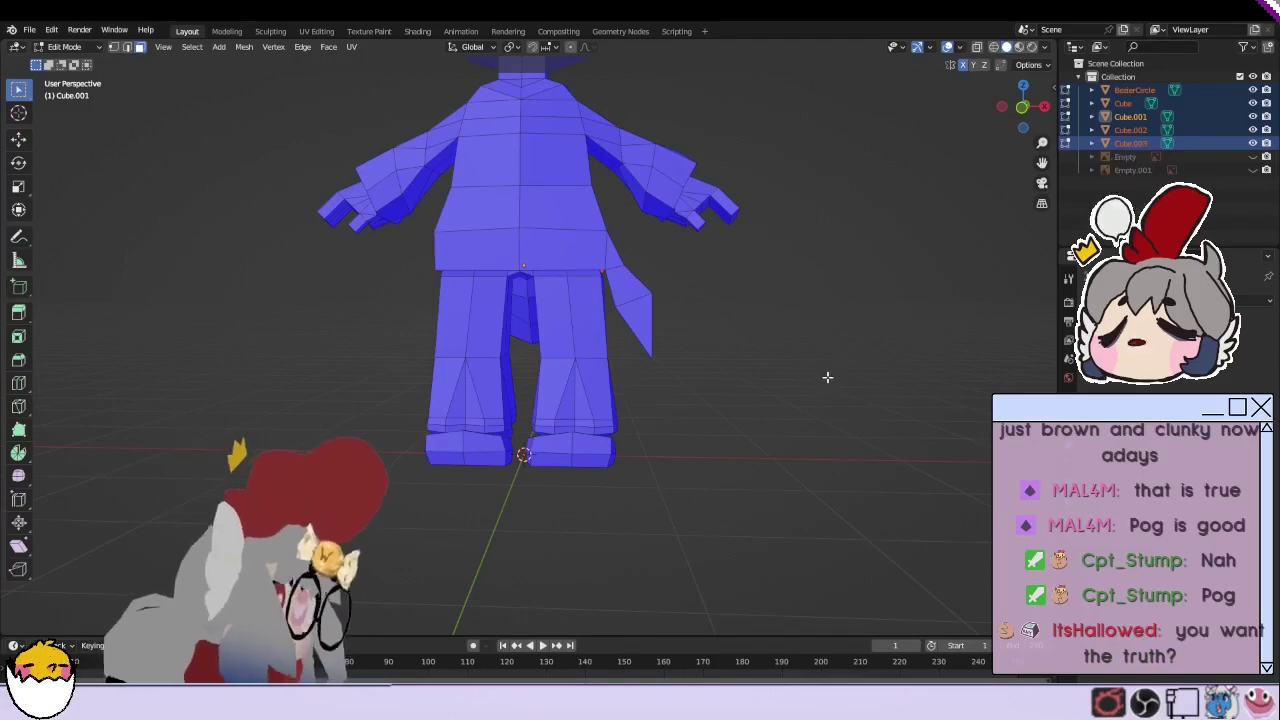
pyautogui.moveTo(783, 391)
pyautogui.mouseDown(button='middle')
pyautogui.moveTo(465, 272)
pyautogui.moveTo(466, 306)
pyautogui.mouseUp(button='middle')
pyautogui.scroll(5, 465, 272)
pyautogui.scroll(-4, 466, 306)
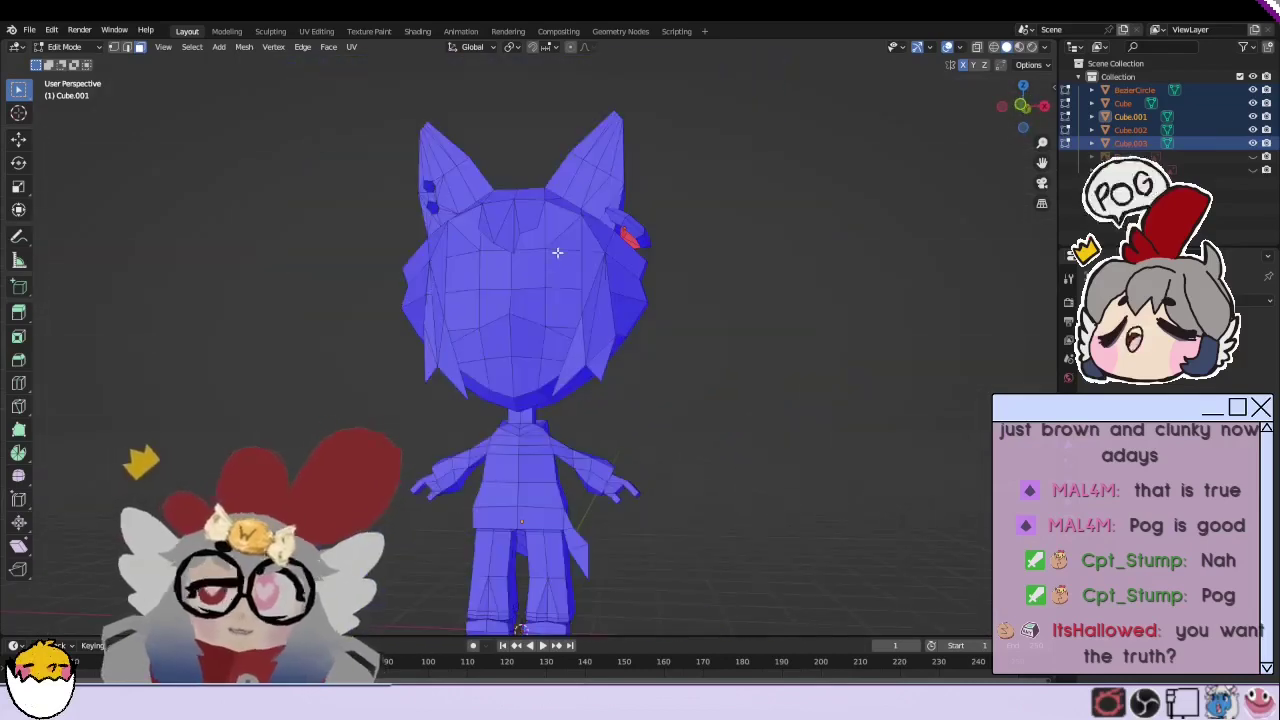
pyautogui.moveTo(557, 251)
pyautogui.mouseDown(button='middle')
pyautogui.moveTo(746, 263)
pyautogui.moveTo(560, 257)
pyautogui.mouseUp(button='middle')
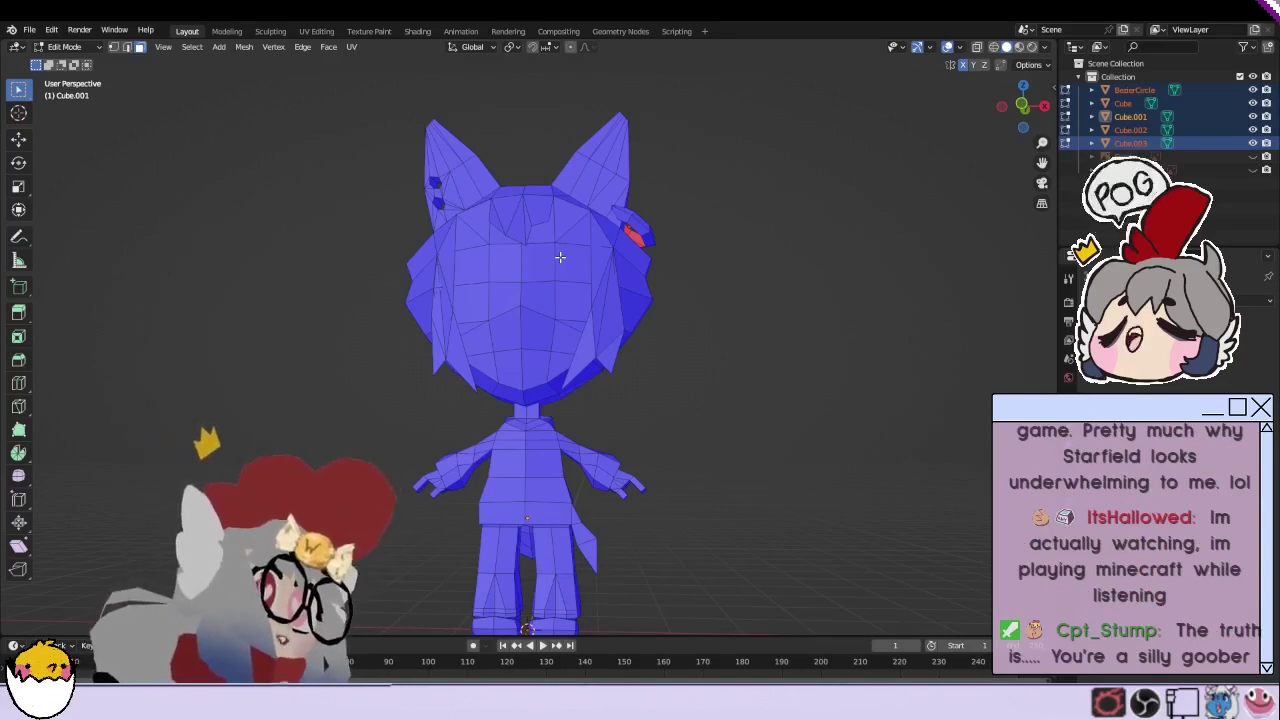
pyautogui.scroll(-2, 706, 360)
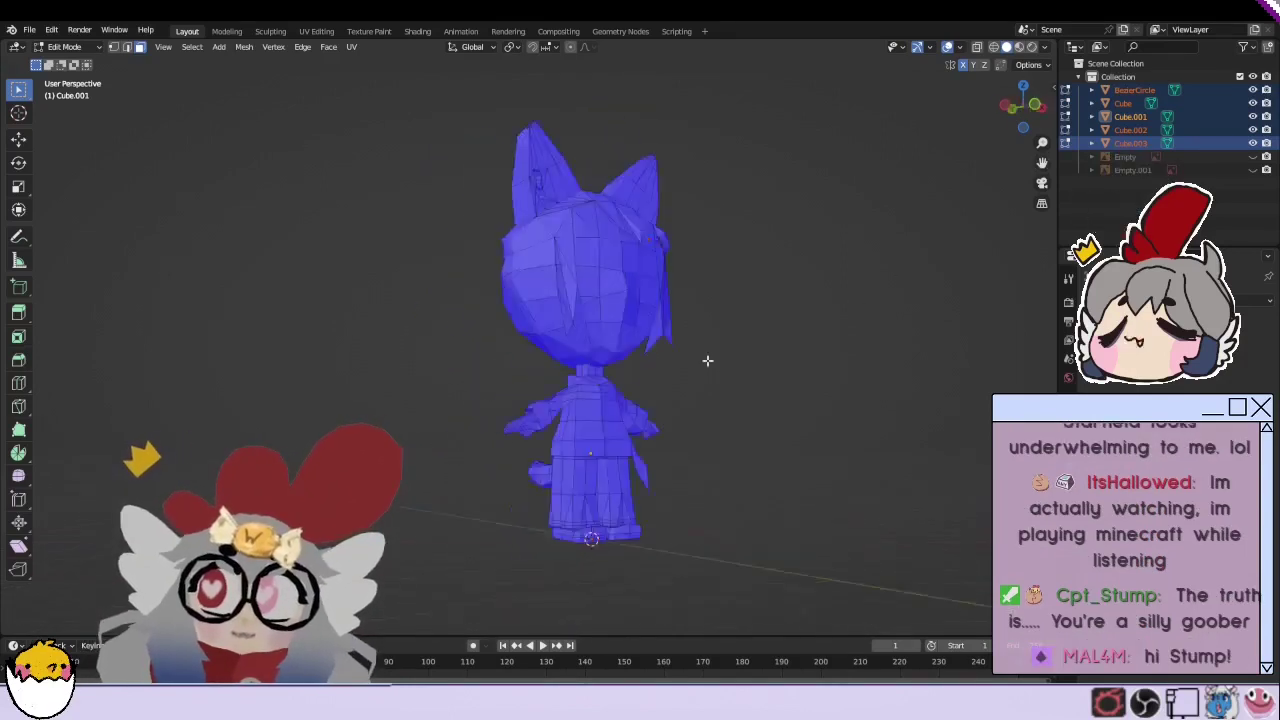
pyautogui.moveTo(706, 360)
pyautogui.mouseDown(button='middle')
pyautogui.moveTo(760, 360)
pyautogui.moveTo(638, 355)
pyautogui.moveTo(784, 317)
pyautogui.mouseUp(button='middle')
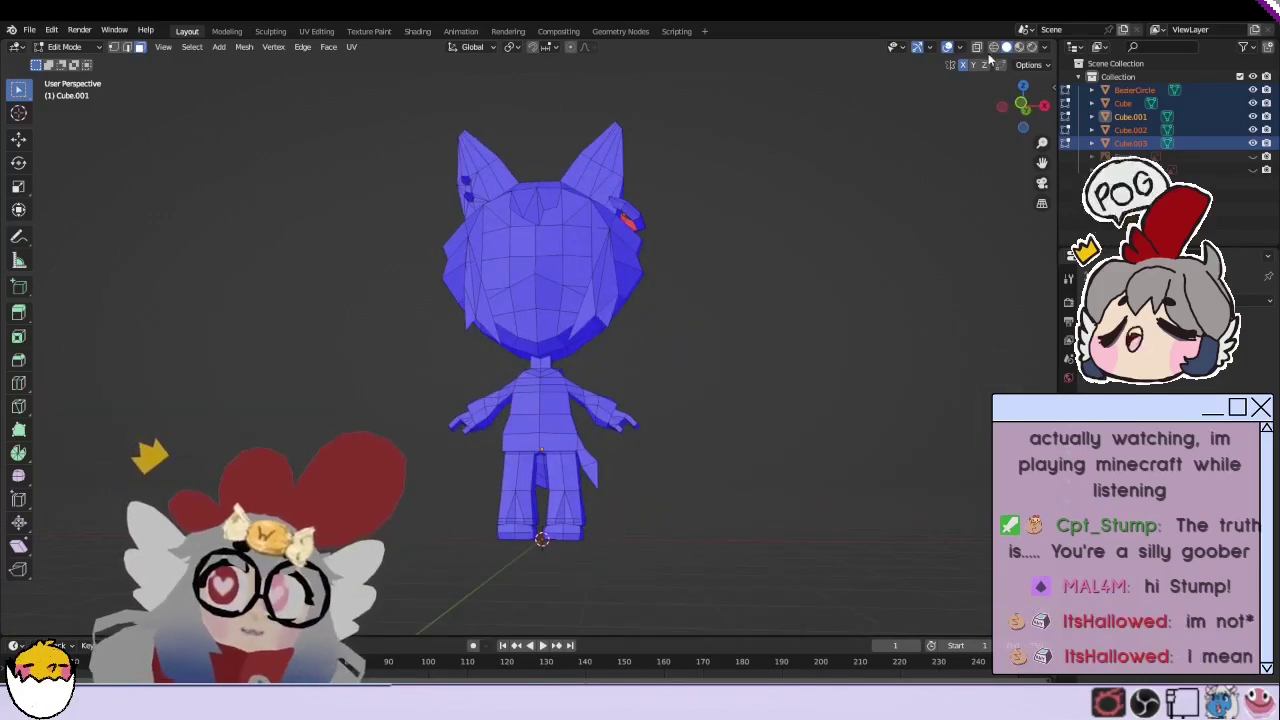
# Step: Turn off the Face Orientation overlay colouring in the viewport
pyautogui.click(958, 47)
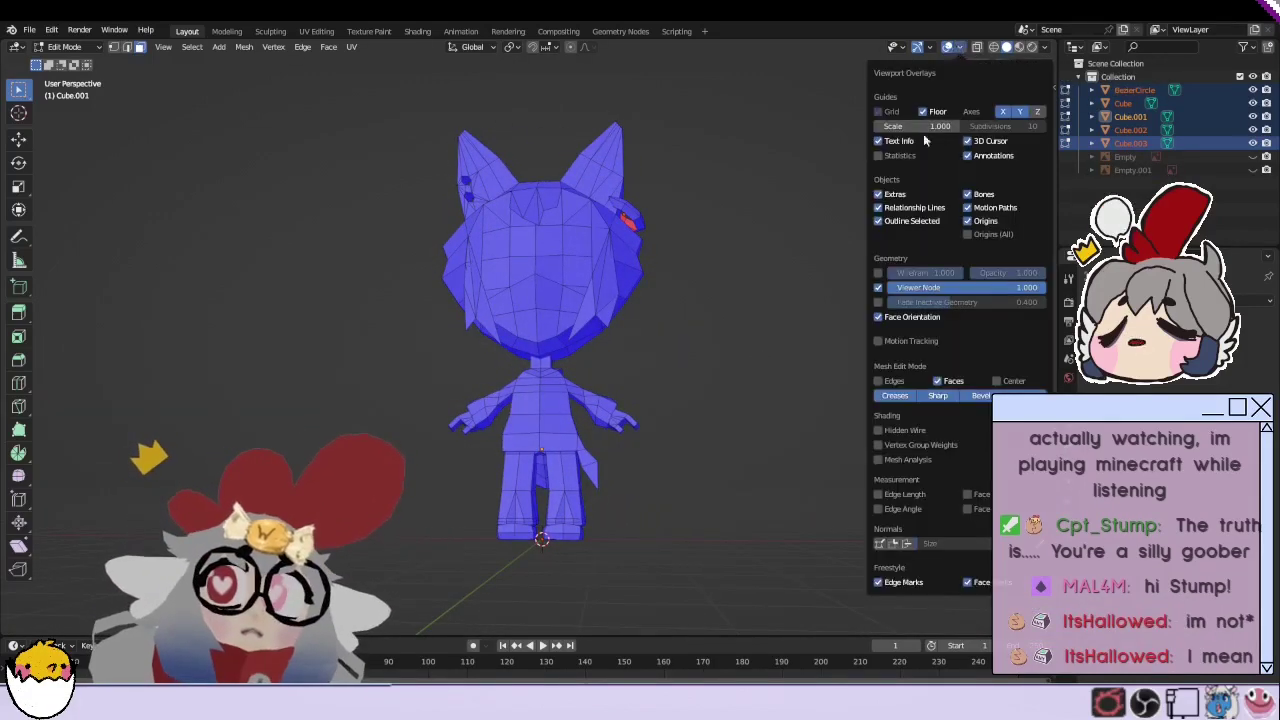
pyautogui.click(878, 316)
pyautogui.moveTo(800, 330)
pyautogui.mouseDown(button='middle')
pyautogui.moveTo(711, 340)
pyautogui.moveTo(928, 350)
pyautogui.moveTo(890, 325)
pyautogui.moveTo(714, 521)
pyautogui.moveTo(514, 371)
pyautogui.mouseUp(button='middle')
pyautogui.scroll(3, 890, 325)
# Step: In Object Mode, scale the tail up and raise it along Z
pyautogui.click(64, 47)
pyautogui.click(72, 62)
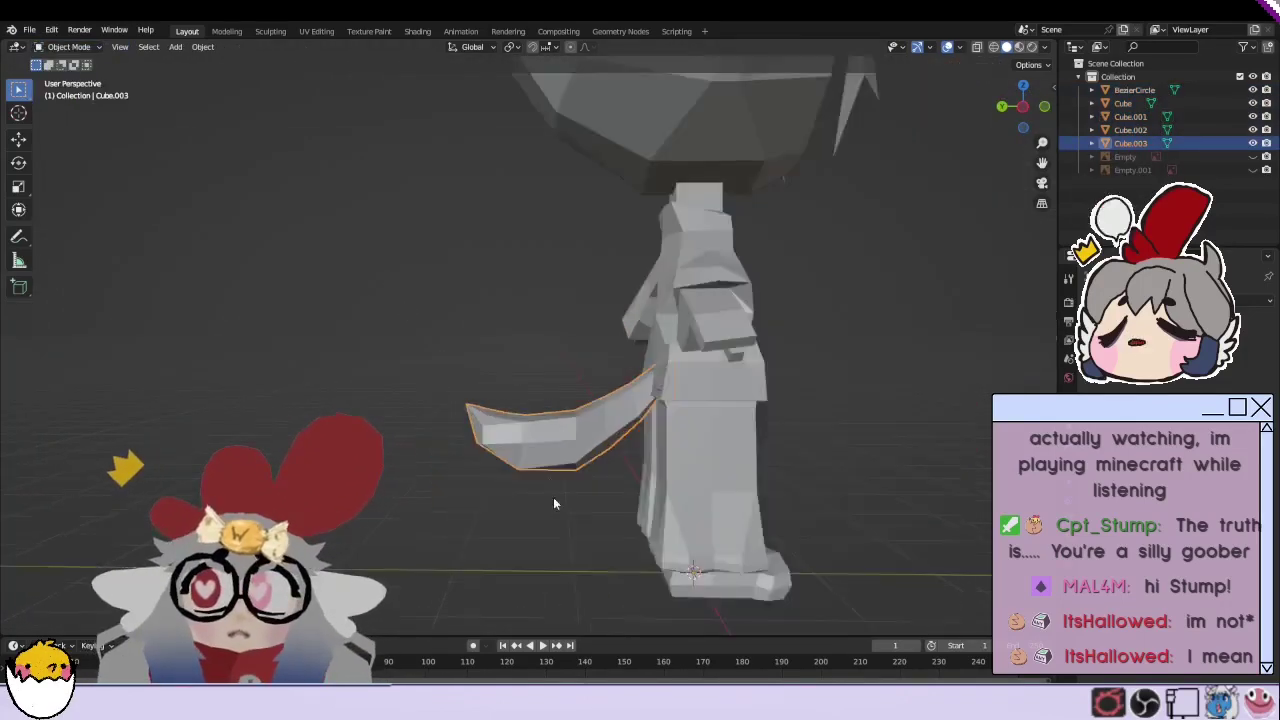
pyautogui.moveTo(553, 503); pyautogui.dragTo(700, 488, button='middle')
pyautogui.press('s')
pyautogui.press('Return')
pyautogui.press('g')
pyautogui.press('z')
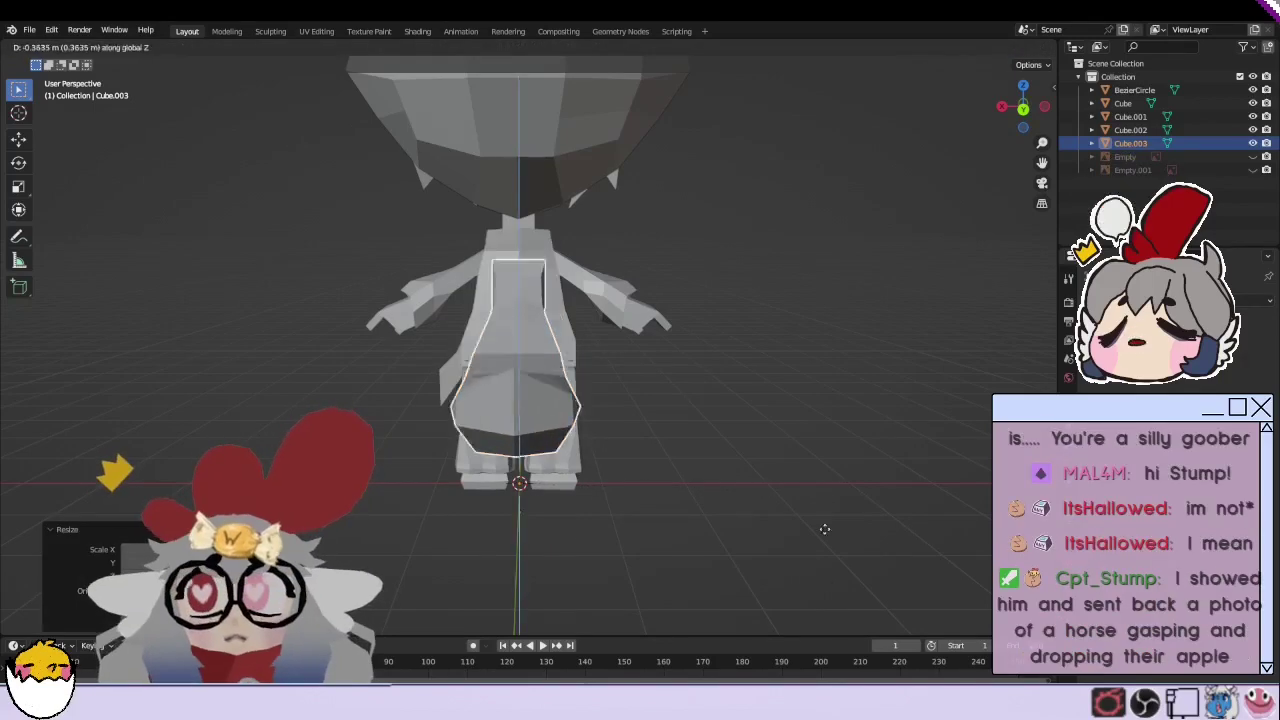
pyautogui.click(824, 529)
# Step: Rotate the tail to angle it behind the body
pyautogui.moveTo(824, 529)
pyautogui.mouseDown(button='middle')
pyautogui.moveTo(628, 510)
pyautogui.moveTo(777, 534)
pyautogui.moveTo(711, 417)
pyautogui.moveTo(519, 425)
pyautogui.moveTo(522, 528)
pyautogui.mouseUp(button='middle')
pyautogui.scroll(2, 522, 528)
pyautogui.scroll(4, 522, 528)
pyautogui.press('r')
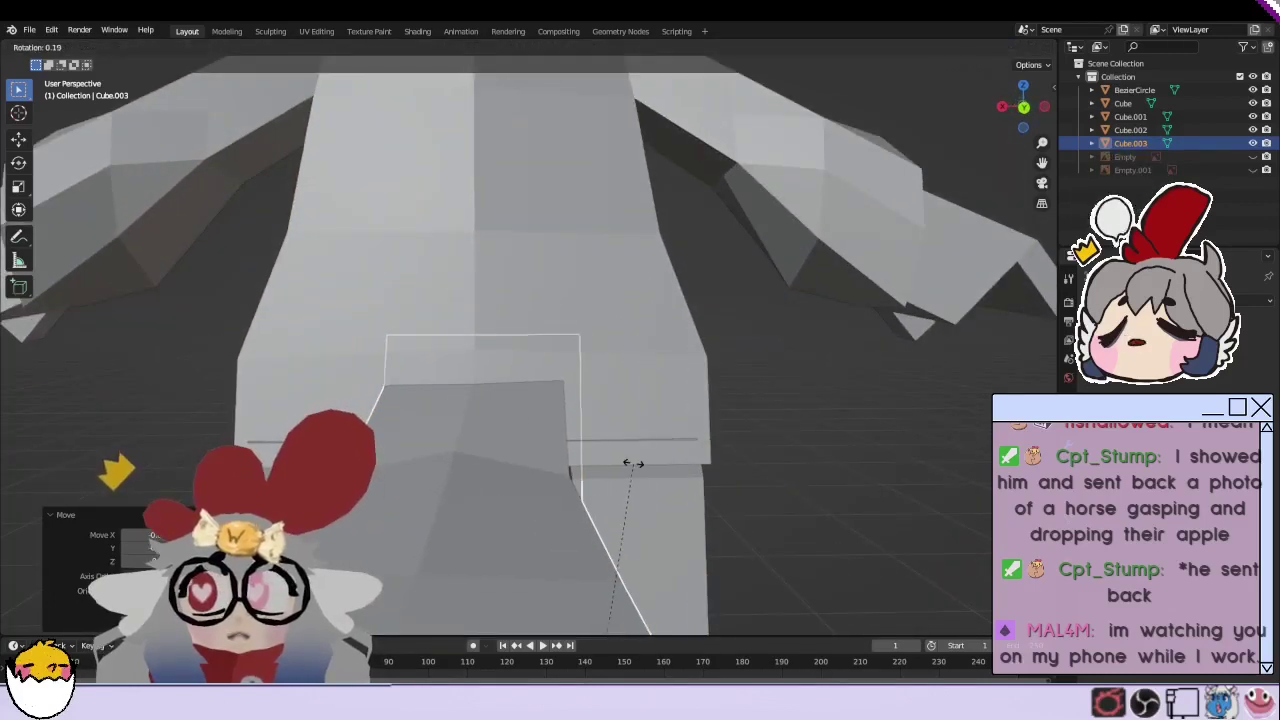
pyautogui.click(633, 467)
pyautogui.scroll(-4, 568, 516)
pyautogui.moveTo(568, 516)
pyautogui.mouseDown(button='middle')
pyautogui.moveTo(686, 486)
pyautogui.moveTo(738, 521)
pyautogui.mouseUp(button='middle')
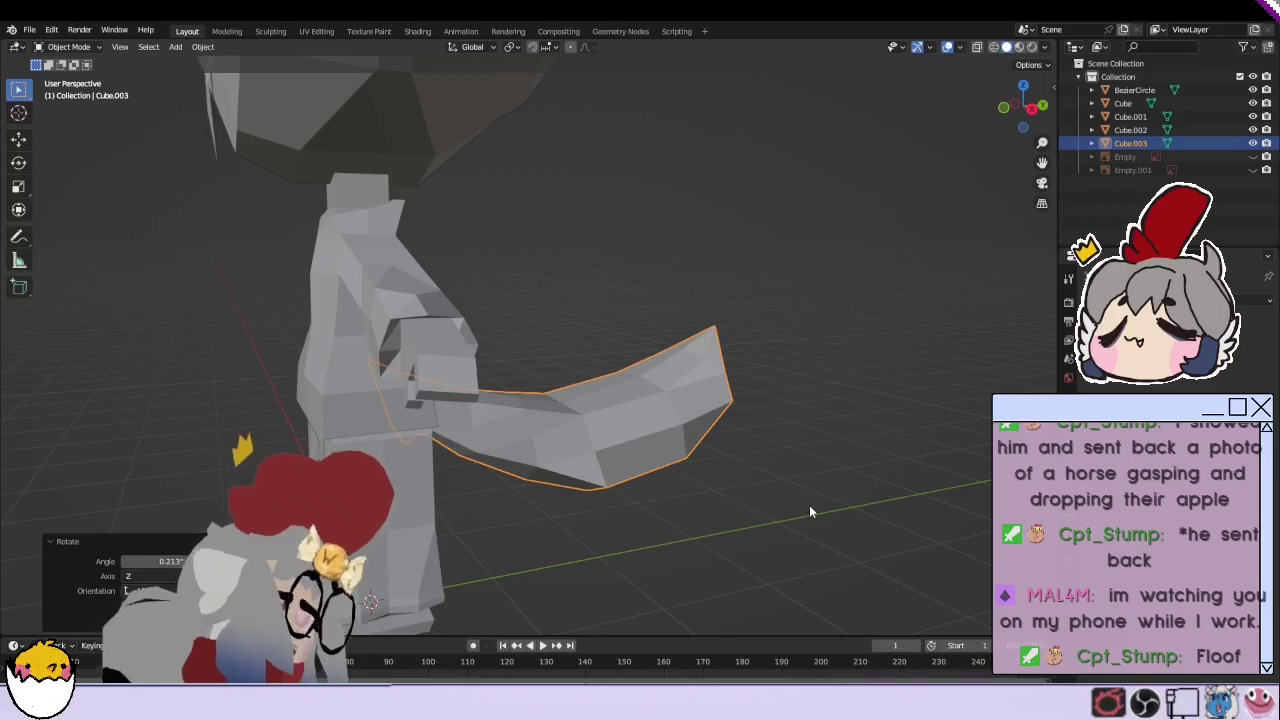
pyautogui.moveTo(809, 505); pyautogui.dragTo(620, 468, button='middle')
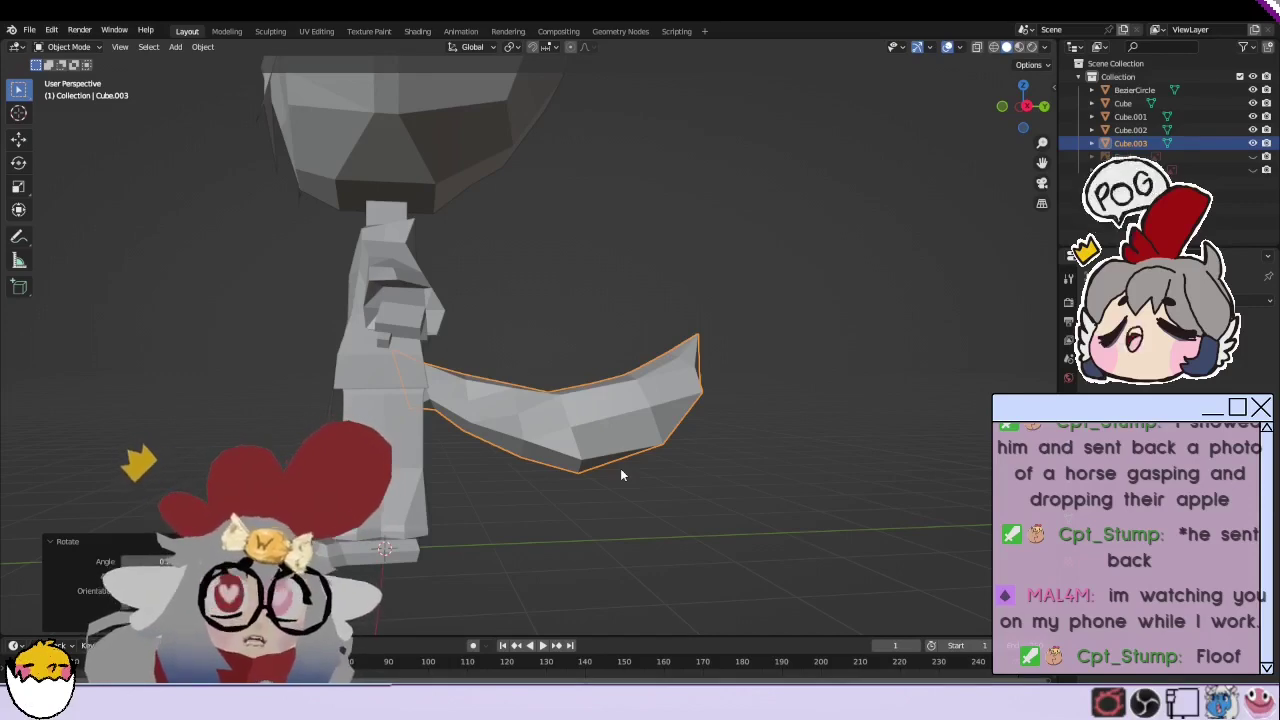
pyautogui.moveTo(620, 475); pyautogui.dragTo(460, 332, button='middle')
pyautogui.scroll(3, 462, 329)
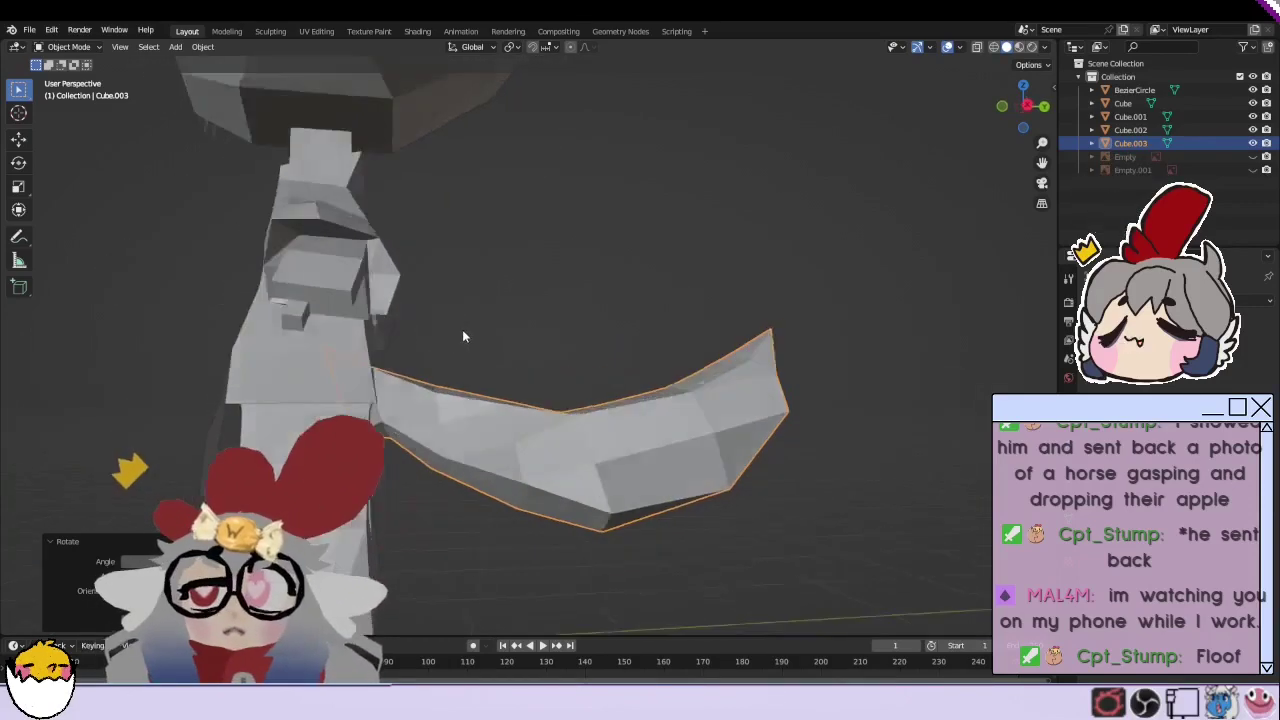
# Step: In Edit Mode with X-ray, rotate and reposition the whole tail mesh at the lower back
pyautogui.click(68, 47)
pyautogui.click(60, 77)
pyautogui.hotkey('alt', 'z')
pyautogui.press('a')
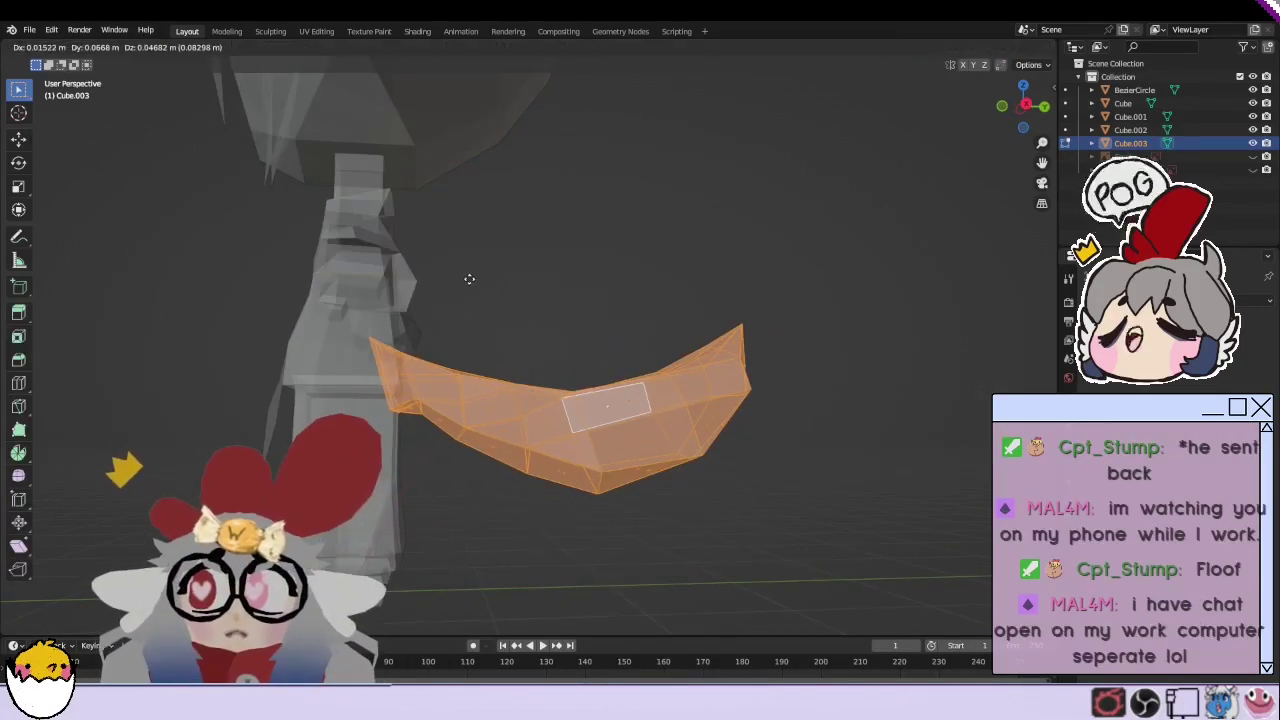
pyautogui.press('r')
pyautogui.click(466, 270)
pyautogui.press('g')
pyautogui.click(467, 257)
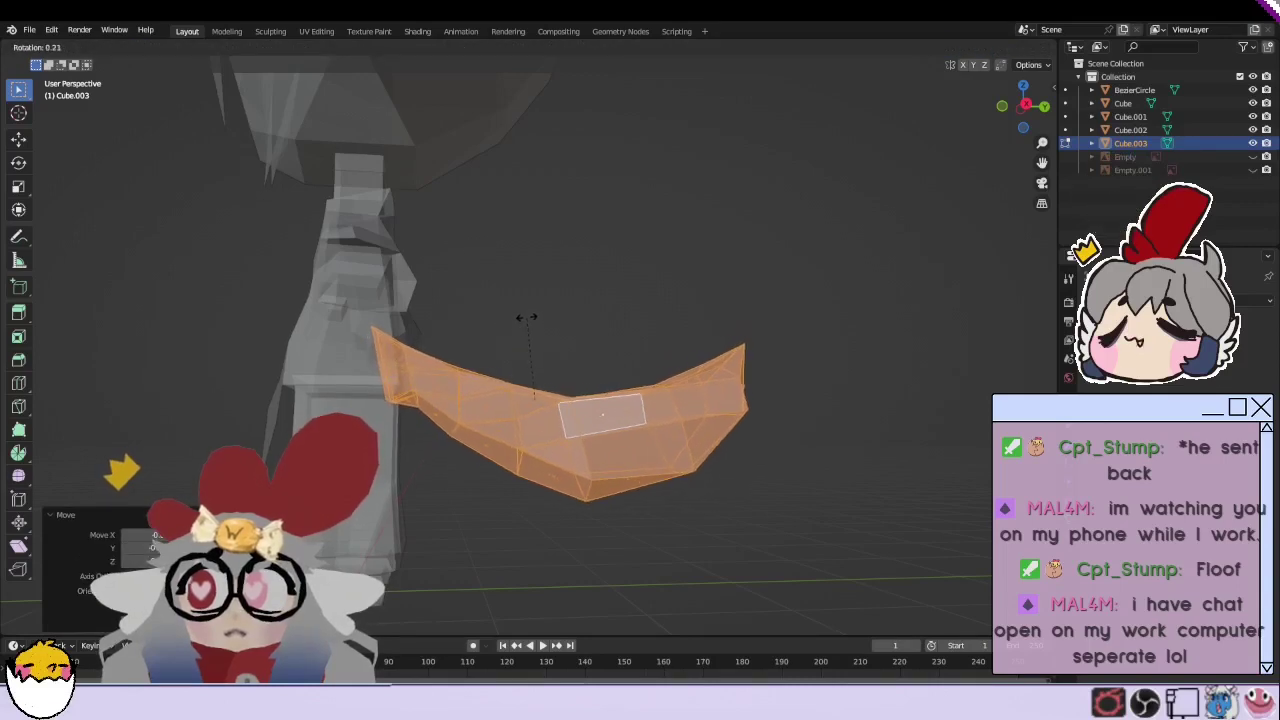
pyautogui.moveTo(523, 329)
pyautogui.mouseDown(button='middle')
pyautogui.moveTo(457, 390)
pyautogui.moveTo(749, 411)
pyautogui.moveTo(654, 383)
pyautogui.mouseUp(button='middle')
pyautogui.scroll(-2, 457, 385)
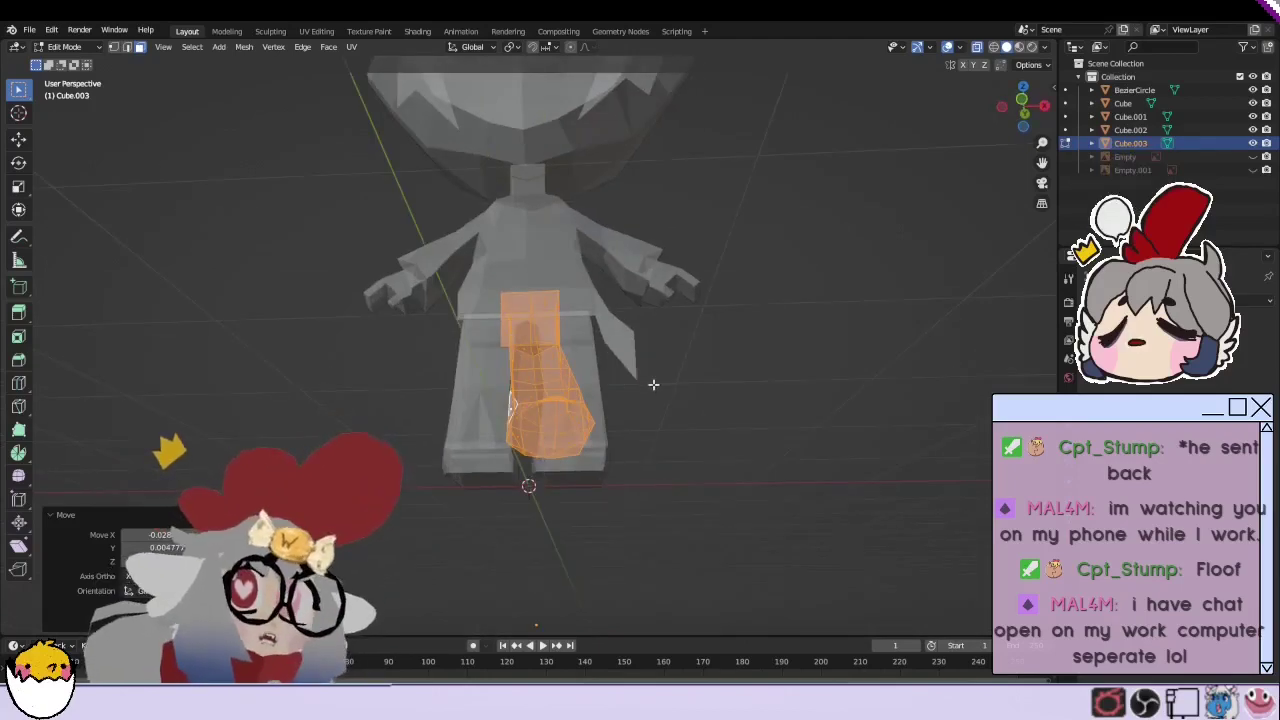
pyautogui.hotkey('alt', 'a')
pyautogui.moveTo(746, 430)
pyautogui.mouseDown(button='middle')
pyautogui.moveTo(867, 408)
pyautogui.moveTo(609, 423)
pyautogui.moveTo(720, 427)
pyautogui.mouseUp(button='middle')
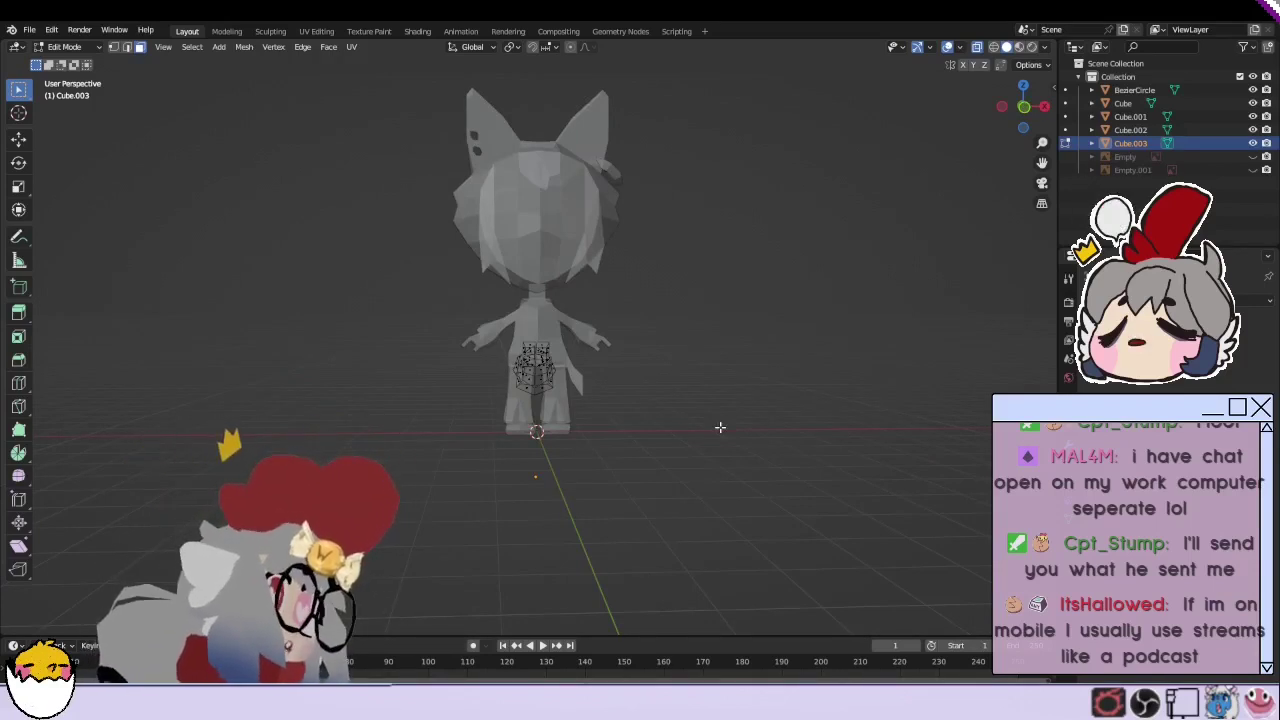
# Step: In Object Mode, apply All Transforms to every part of the character
pyautogui.click(65, 47)
pyautogui.click(70, 56)
pyautogui.press('a')
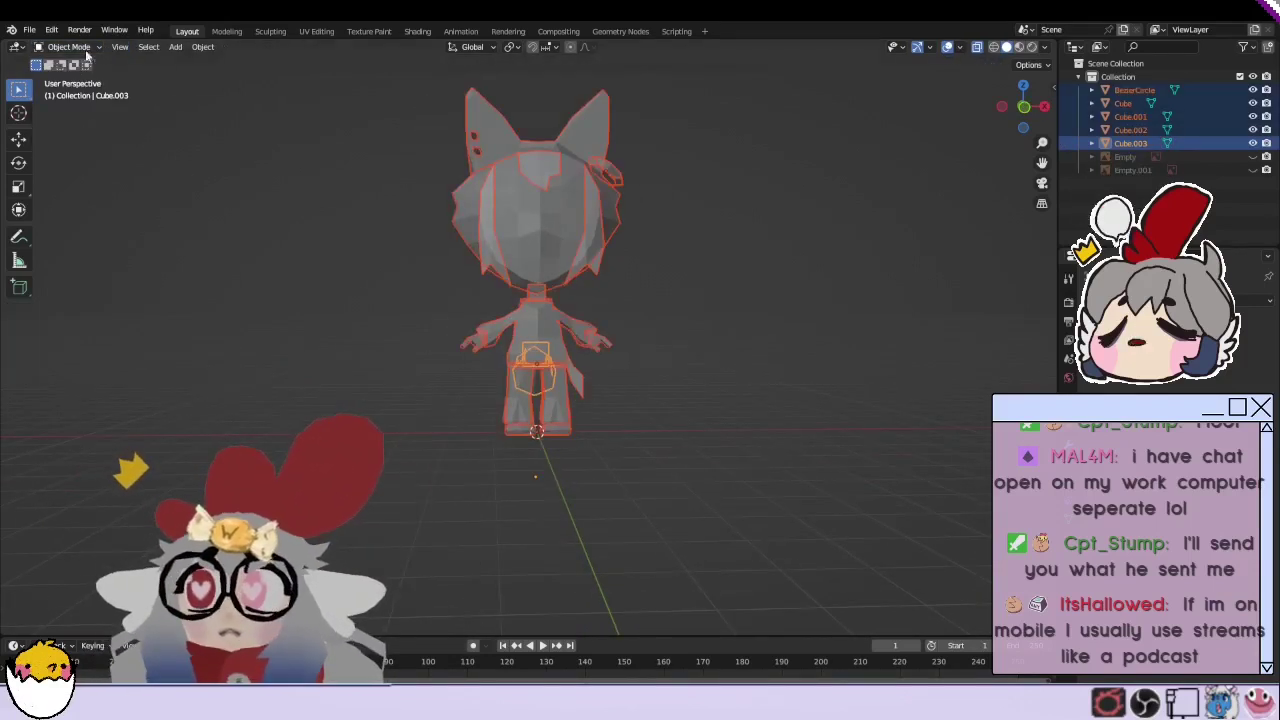
pyautogui.click(203, 47)
pyautogui.click(371, 154)
pyautogui.click(29, 30)
pyautogui.press('Escape')
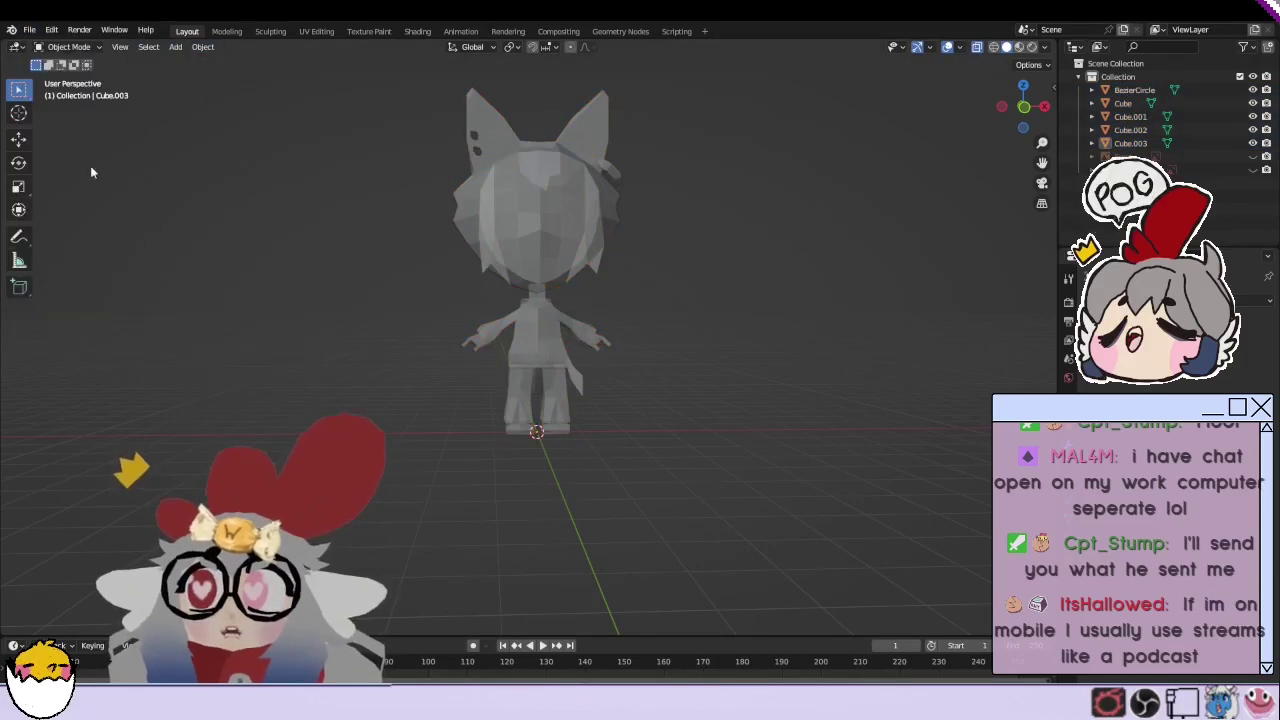
pyautogui.scroll(5, 382, 296)
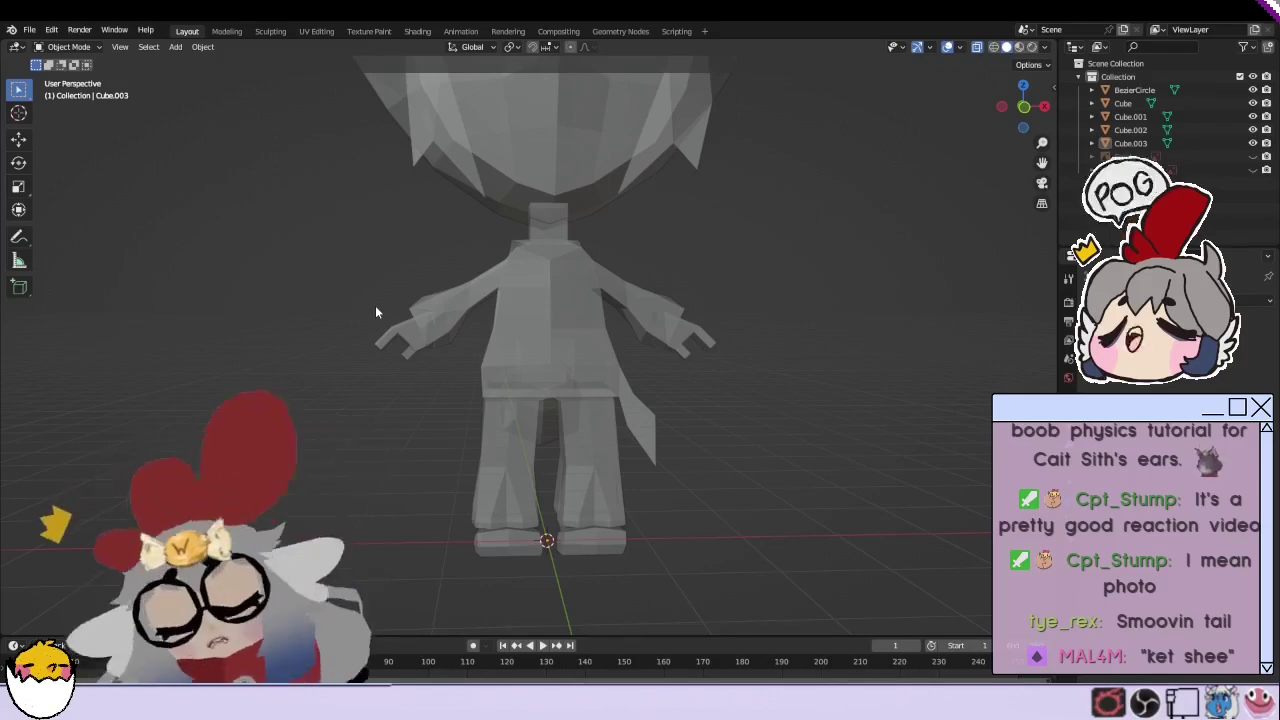
# Step: Select the body, then the head, and zoom in on the head
pyautogui.moveTo(414, 266)
pyautogui.mouseDown(button='middle')
pyautogui.moveTo(717, 303)
pyautogui.moveTo(691, 386)
pyautogui.moveTo(383, 359)
pyautogui.moveTo(739, 370)
pyautogui.moveTo(548, 305)
pyautogui.mouseUp(button='middle')
pyautogui.scroll(3, 548, 305)
pyautogui.click(546, 314)
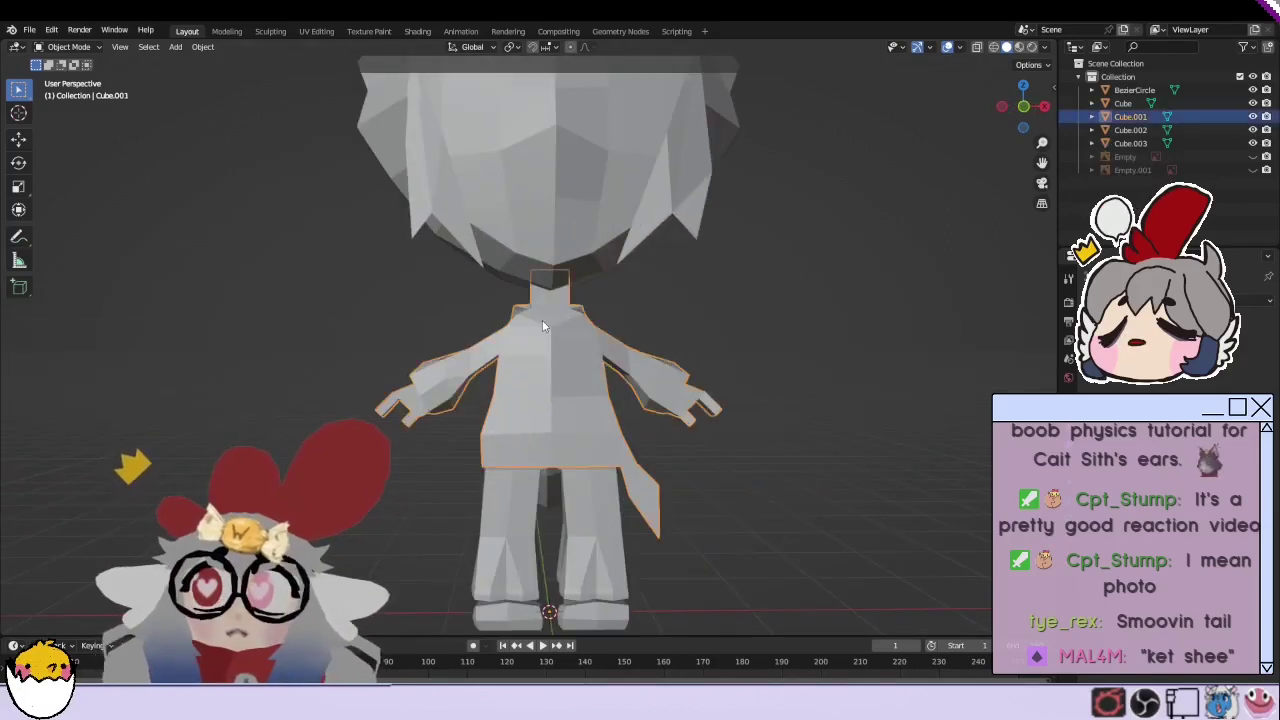
pyautogui.click(55, 47)
pyautogui.scroll(-3, 268, 299)
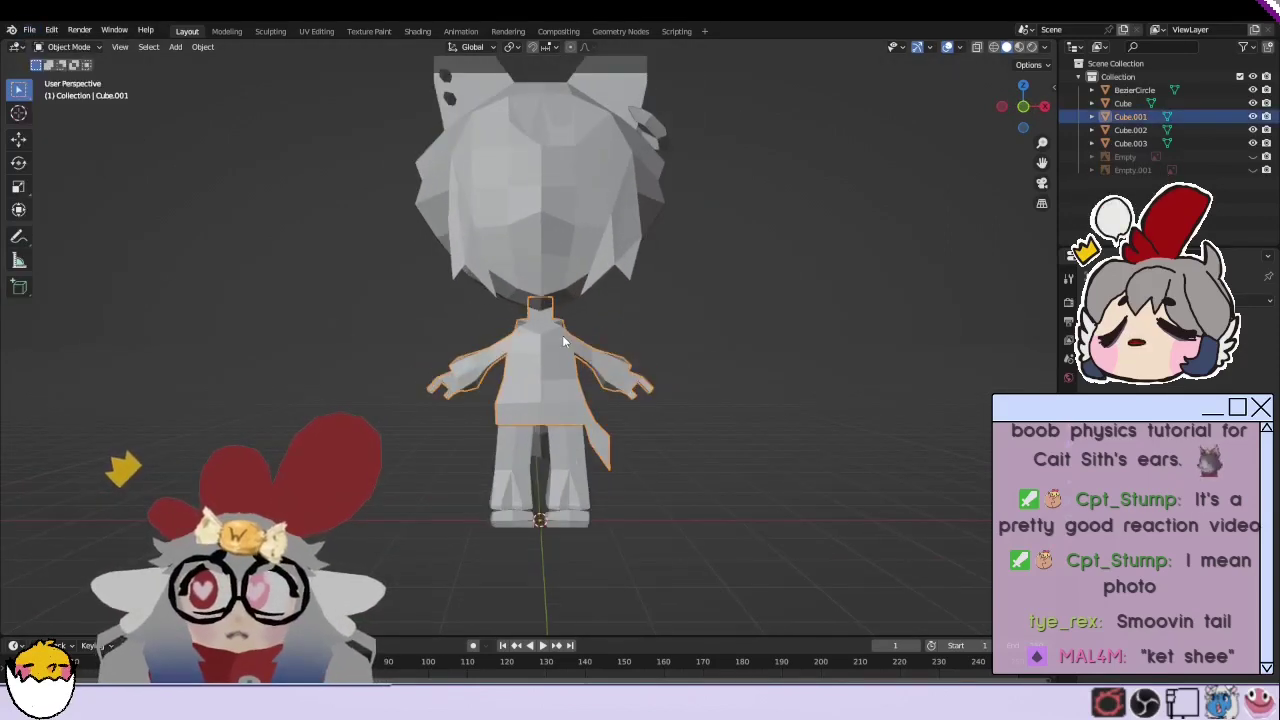
pyautogui.click(550, 252)
# Step: Snap to front view, enter Edit Mode on the head, and switch to edge selection
pyautogui.scroll(4, 471, 258)
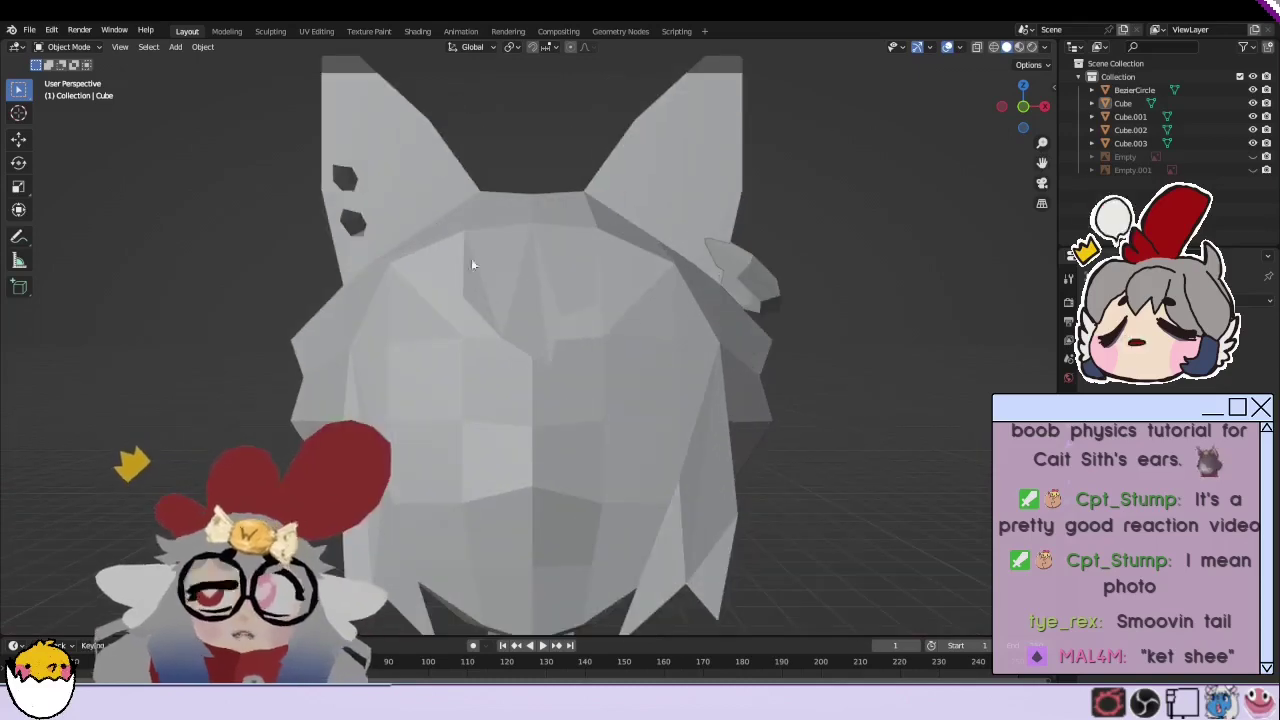
pyautogui.scroll(2, 471, 258)
pyautogui.press('KP_1')
pyautogui.scroll(3, 92, 123)
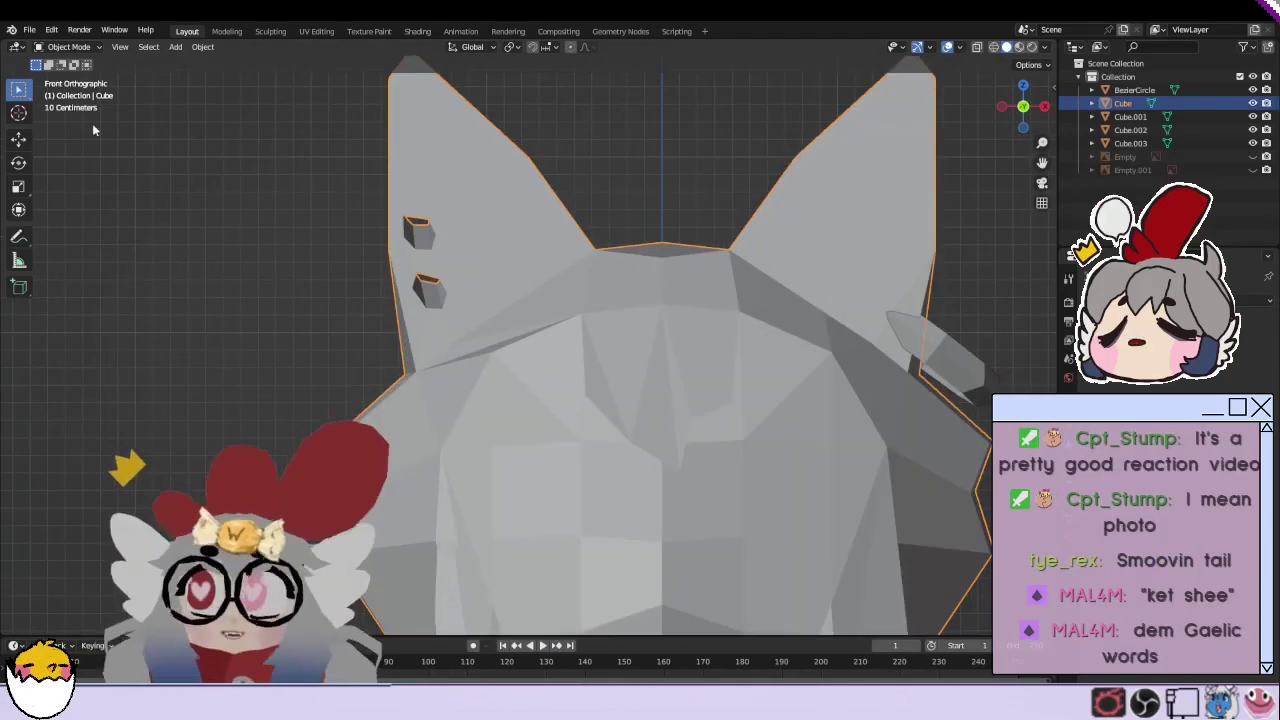
pyautogui.click(68, 47)
pyautogui.click(77, 82)
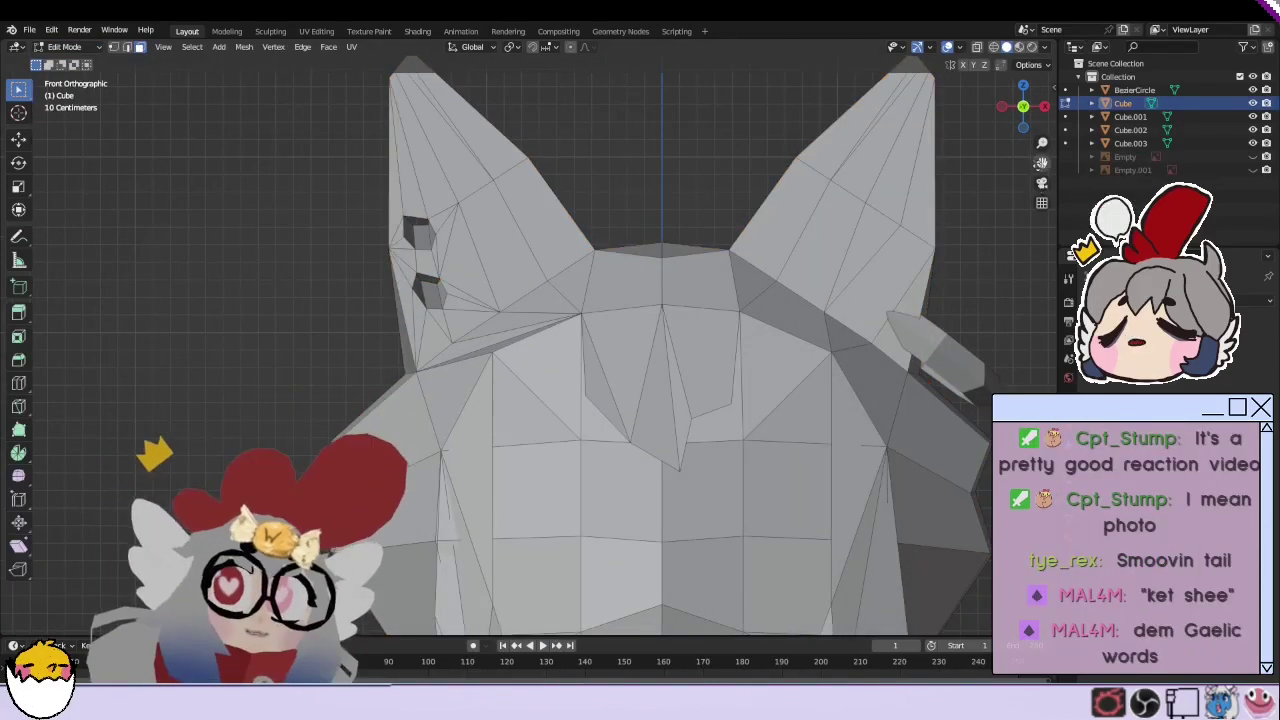
pyautogui.scroll(2, 591, 281)
pyautogui.click(127, 47)
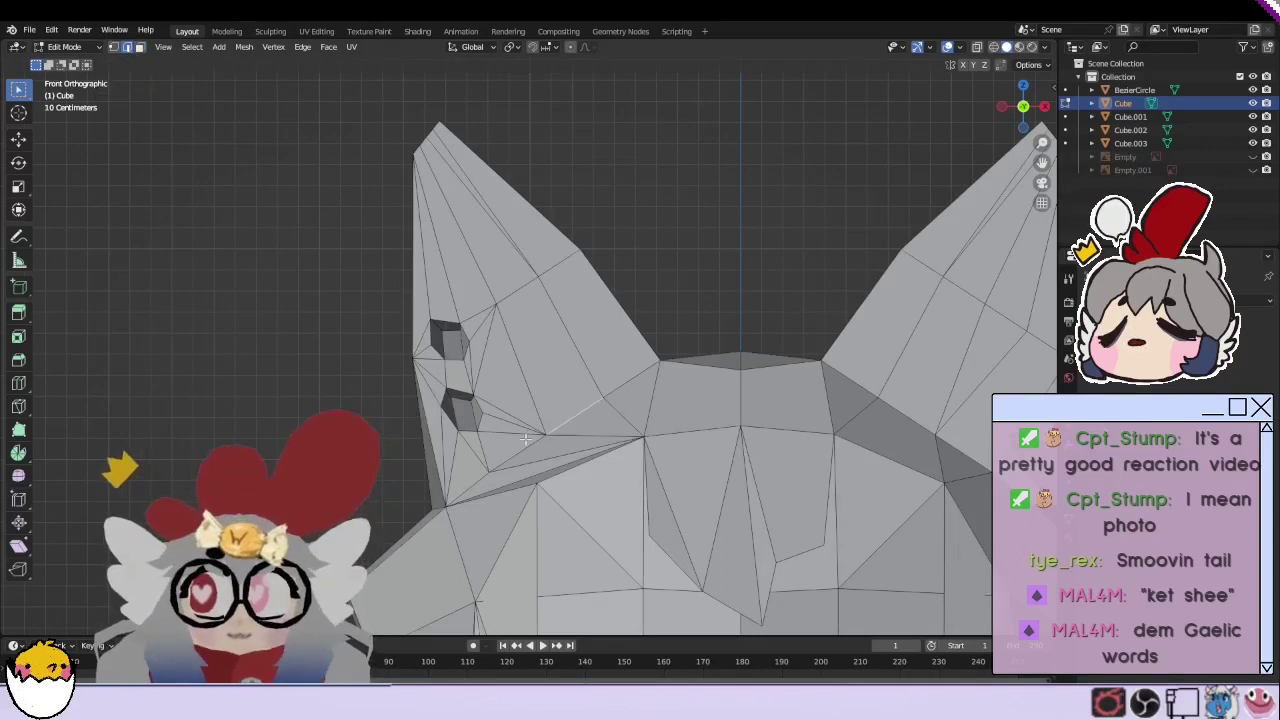
# Step: Try an edge path down the ear's side, undo it, and test vertex moves
pyautogui.keyDown('ctrl'); pyautogui.click(424, 220); pyautogui.keyUp('ctrl')
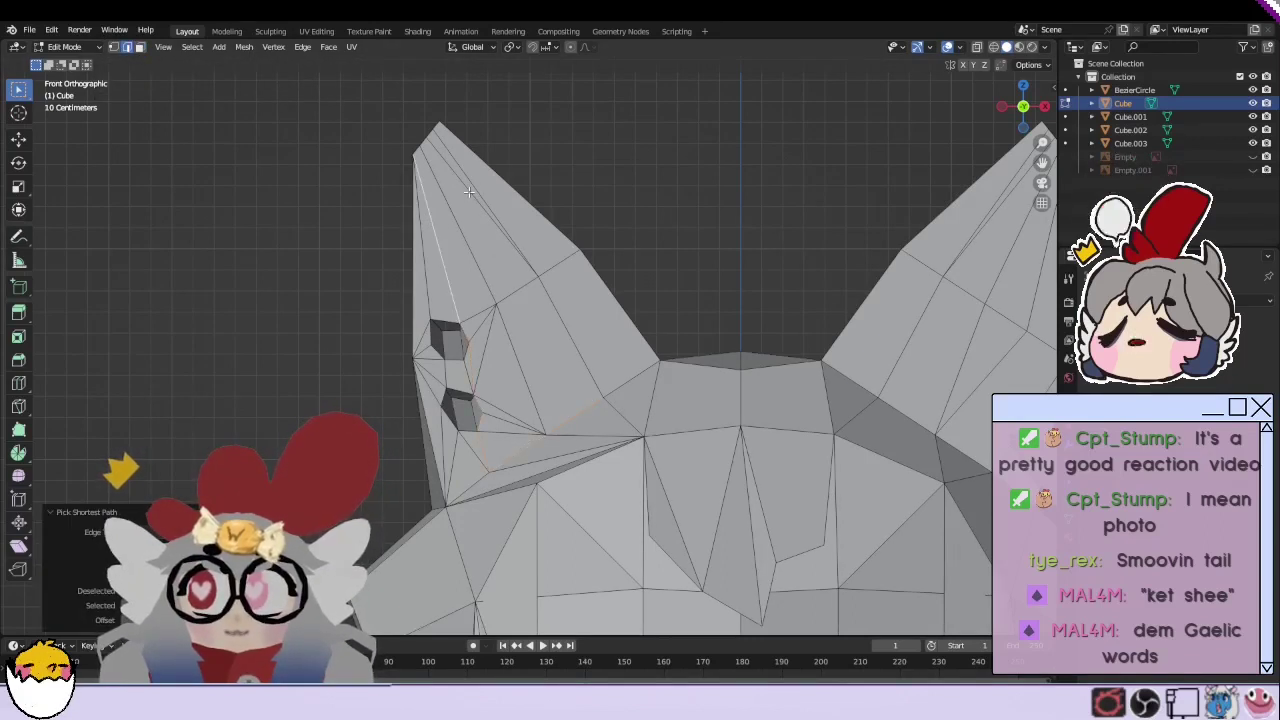
pyautogui.hotkey('ctrl', 'z')
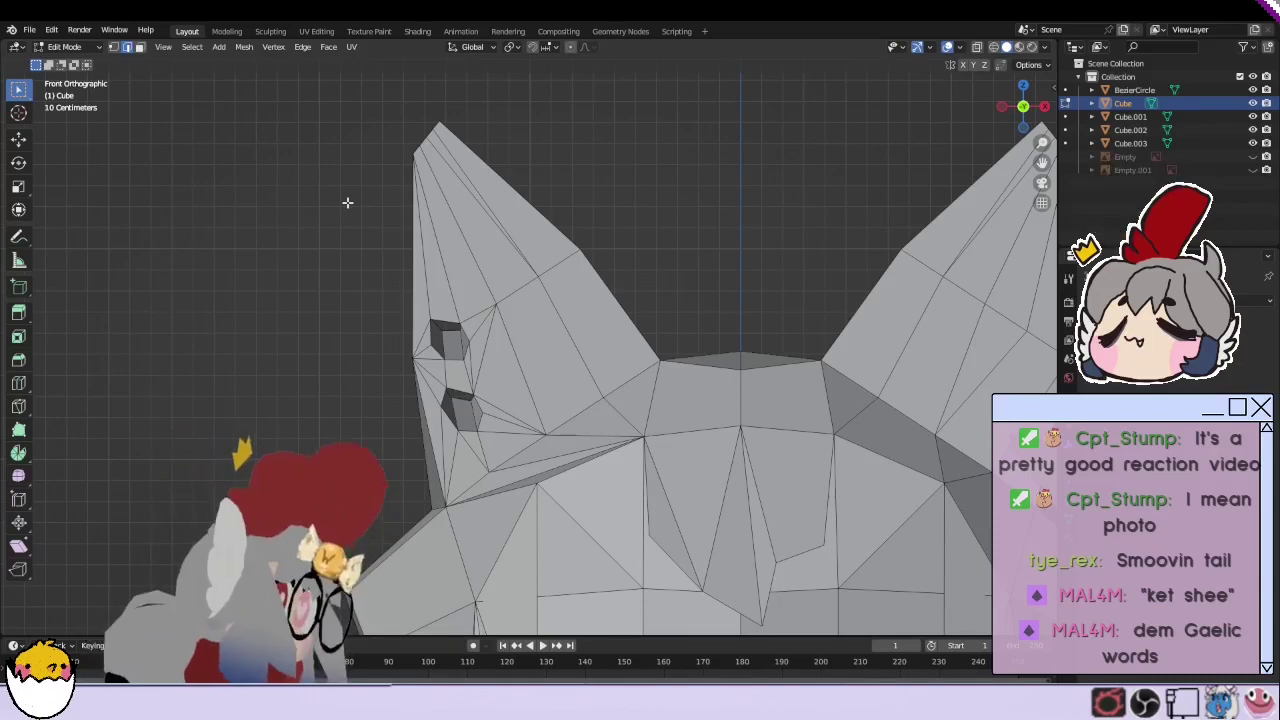
pyautogui.press('g')
pyautogui.click(454, 178)
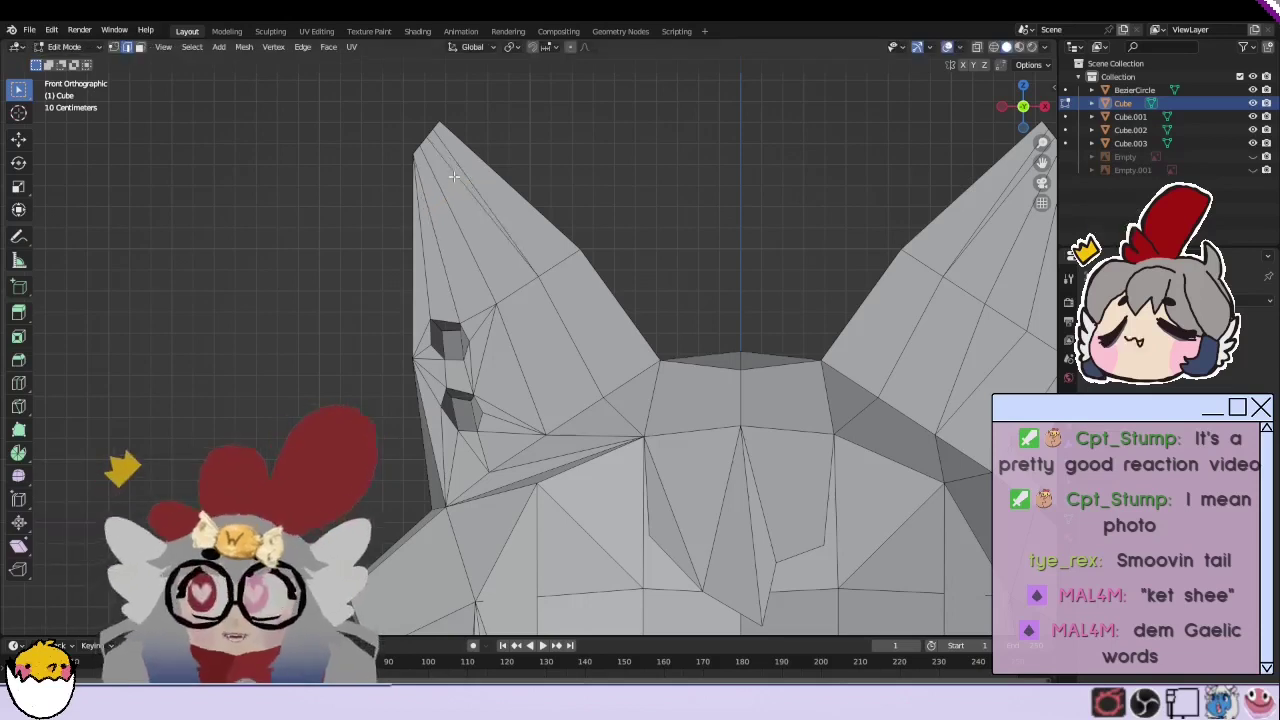
pyautogui.rightClick(441, 192)
pyautogui.press('Escape')
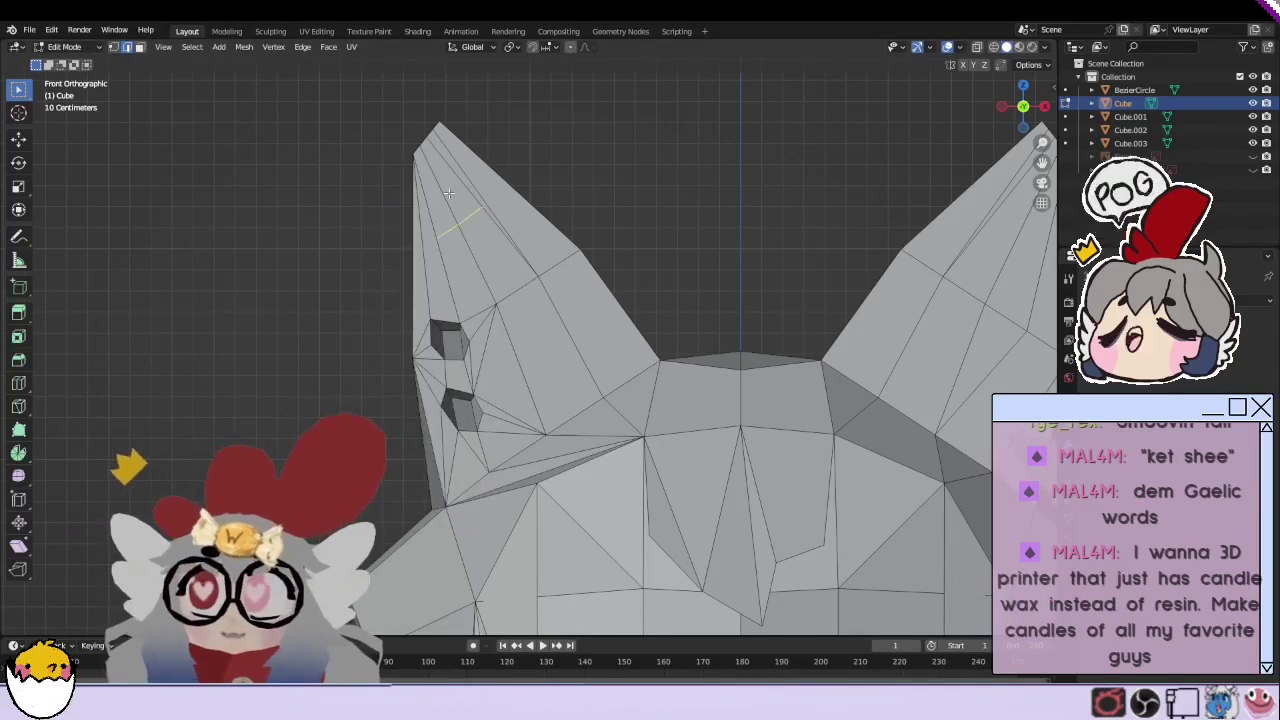
pyautogui.press('g')
pyautogui.press('g')
pyautogui.press('Escape')
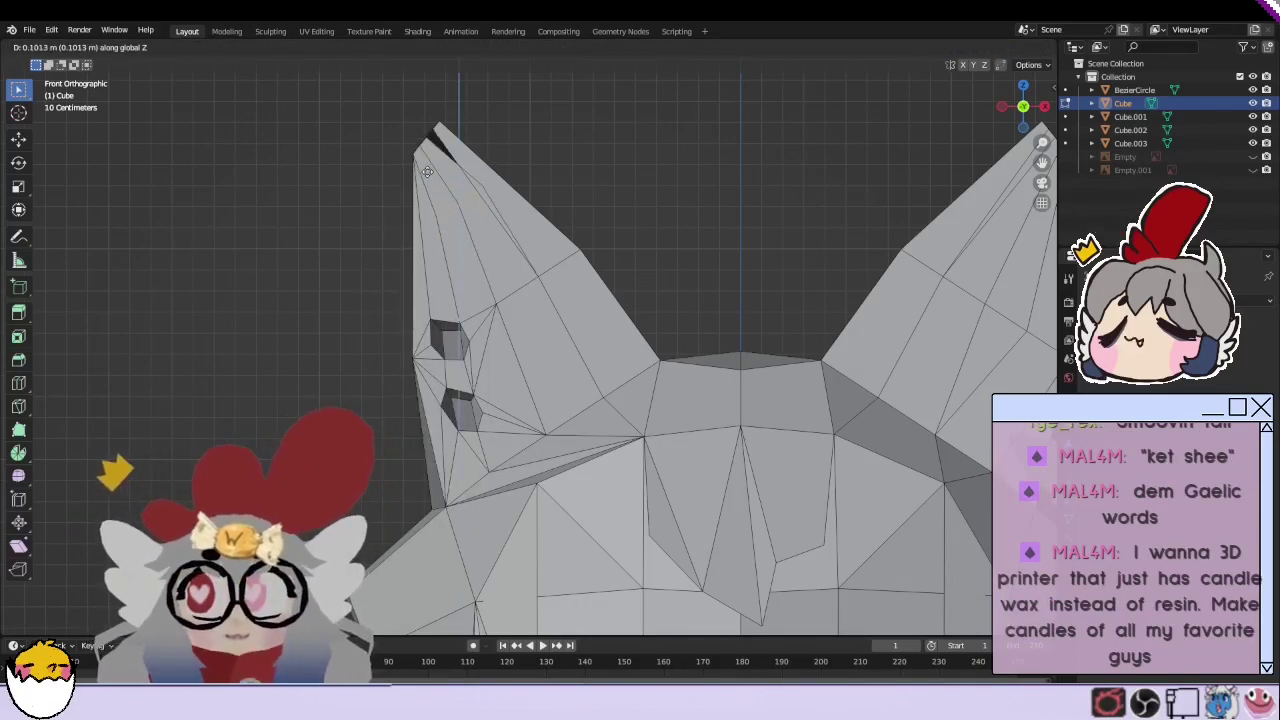
# Step: Select the shortest edge path around the left ear's inner outline
pyautogui.scroll(1, 429, 186)
pyautogui.scroll(-3, 429, 186)
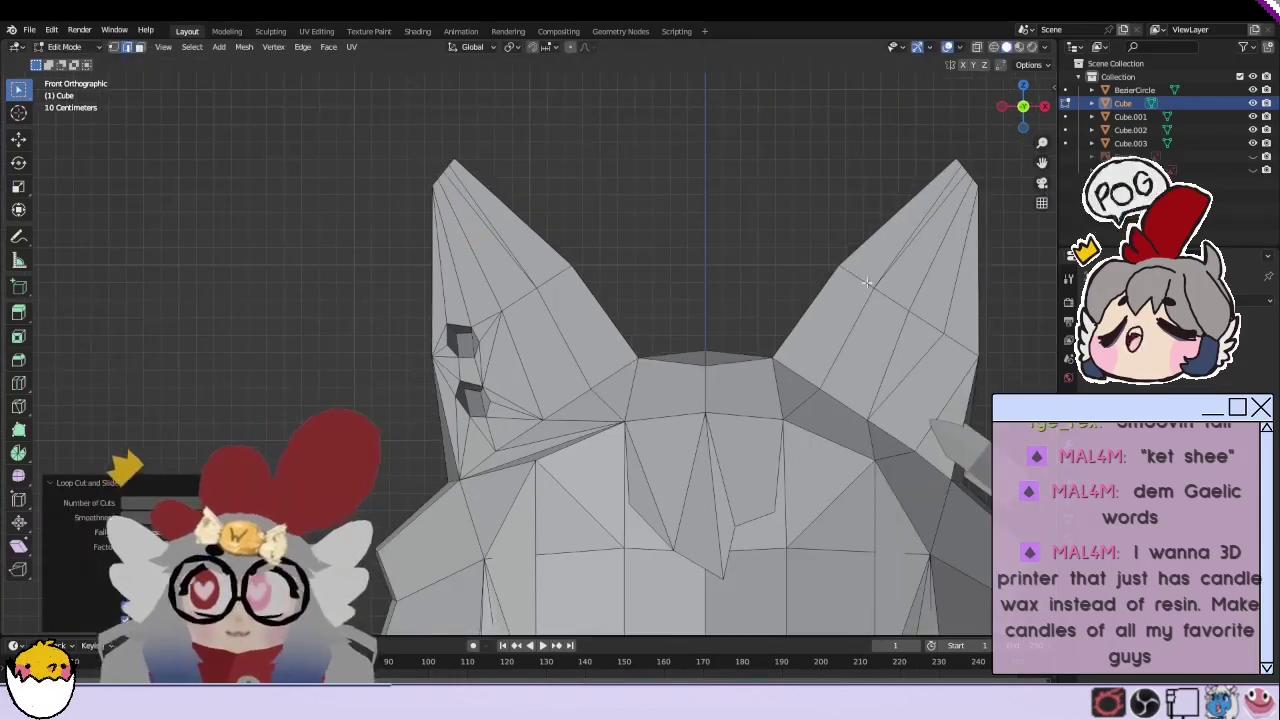
pyautogui.scroll(3, 345, 257)
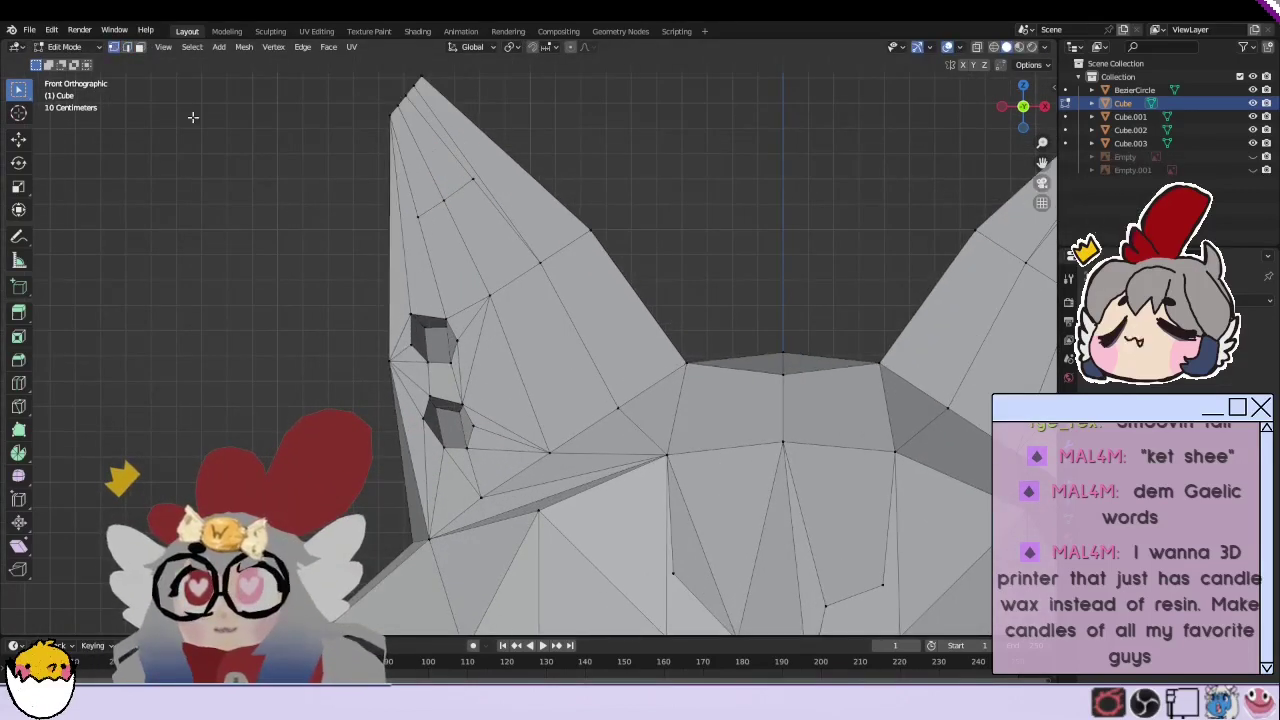
pyautogui.scroll(-4, 510, 320)
pyautogui.press('g')
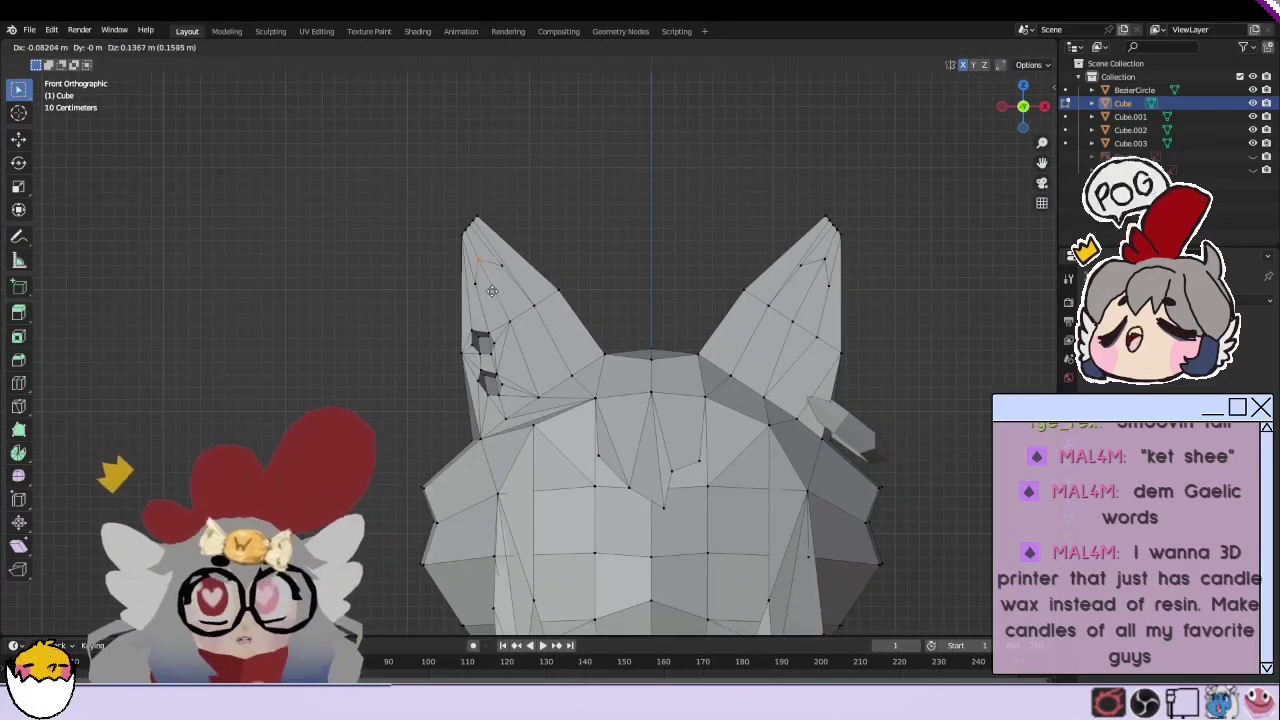
pyautogui.press('Escape')
pyautogui.scroll(3, 500, 300)
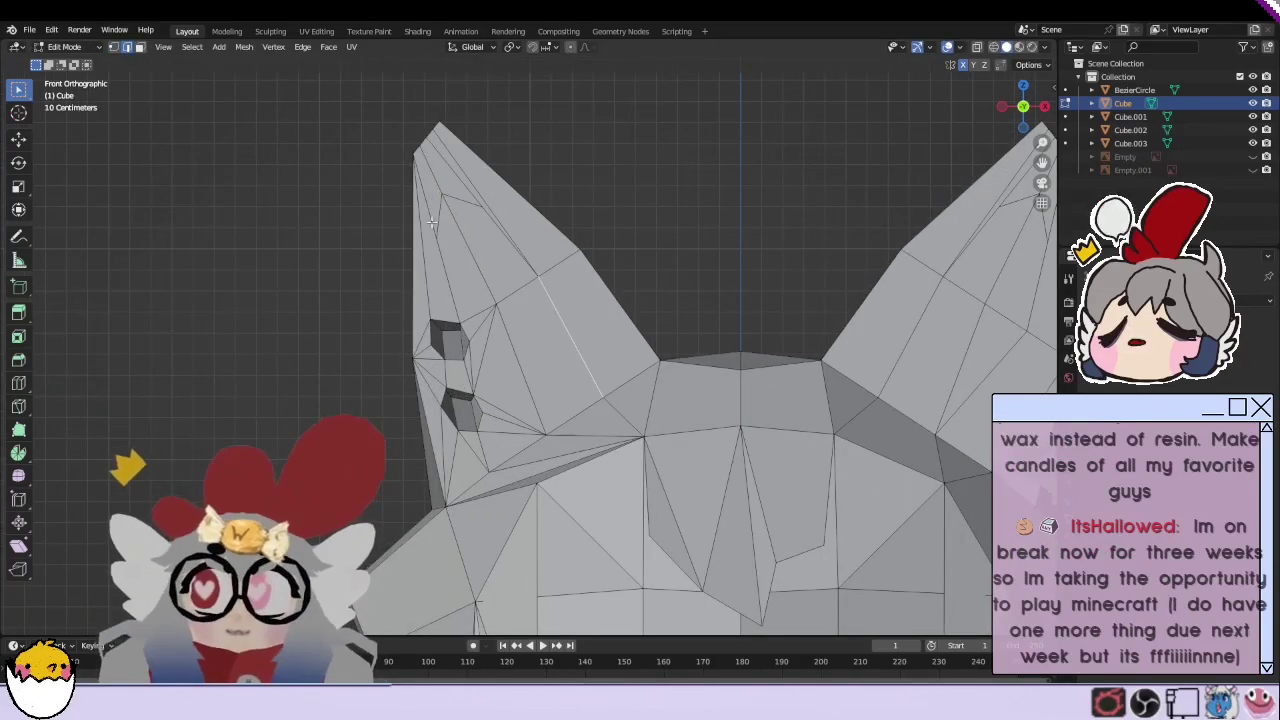
pyautogui.keyDown('ctrl'); pyautogui.click(431, 221); pyautogui.keyUp('ctrl')
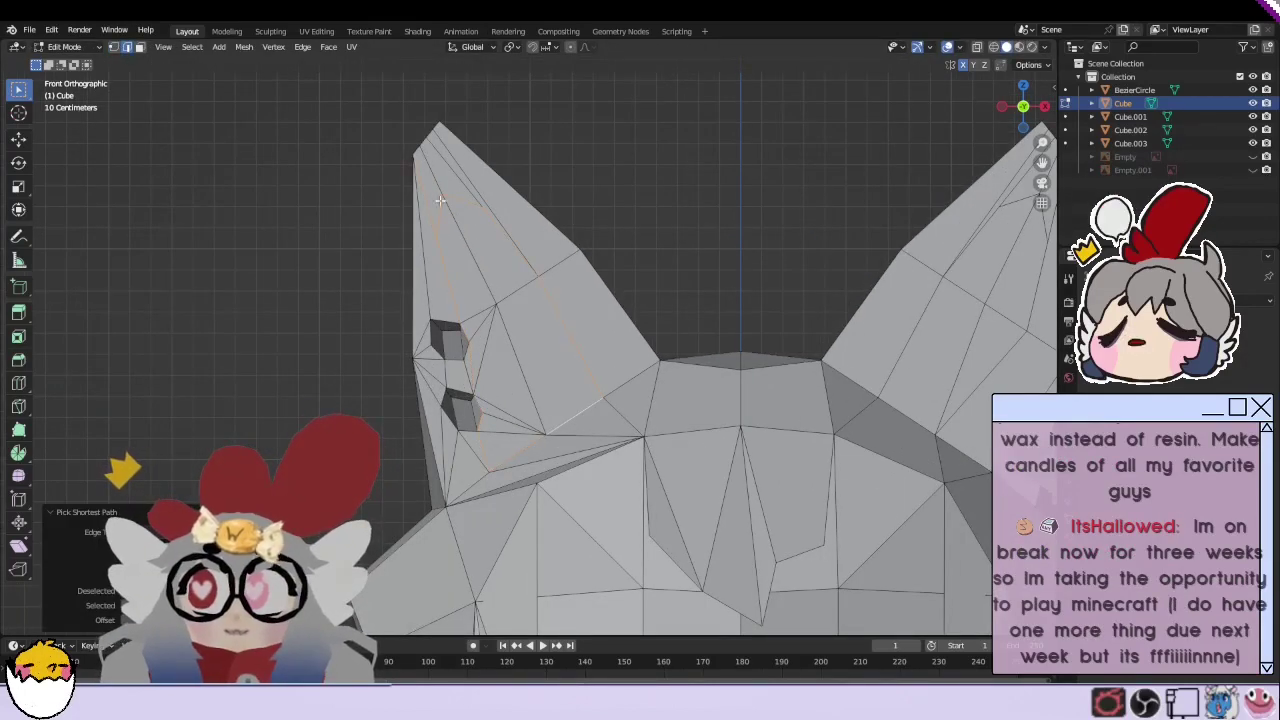
pyautogui.rightClick(405, 534)
# Step: Mark the left ear path as a seam and begin picking a path on the right ear
pyautogui.click(407, 460)
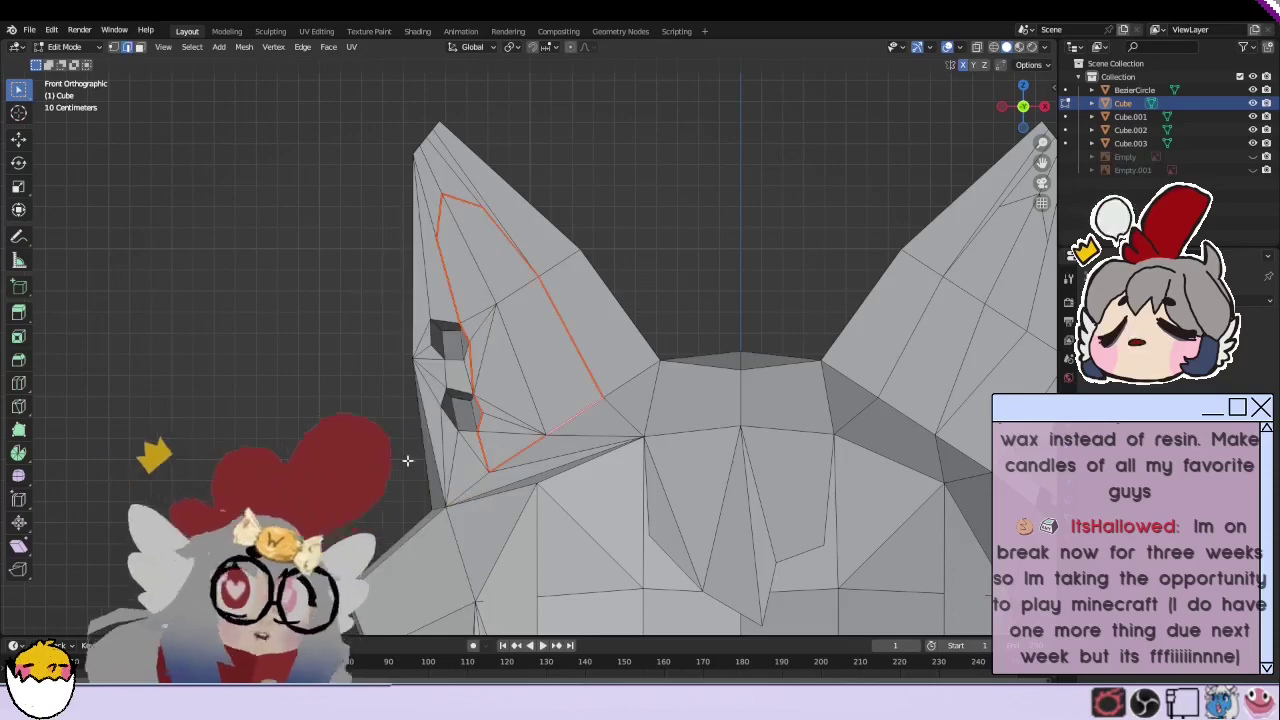
pyautogui.moveTo(659, 494); pyautogui.dragTo(573, 455, button='middle')
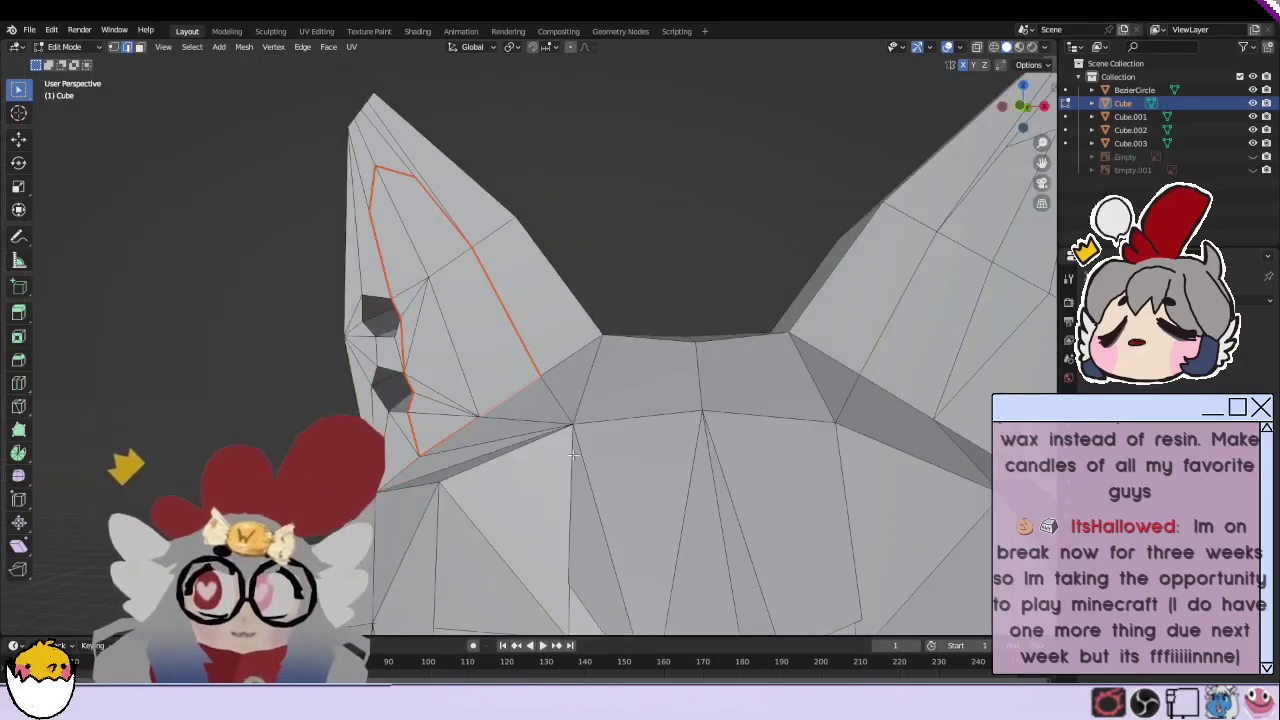
pyautogui.moveTo(785, 452); pyautogui.dragTo(700, 440, button='middle')
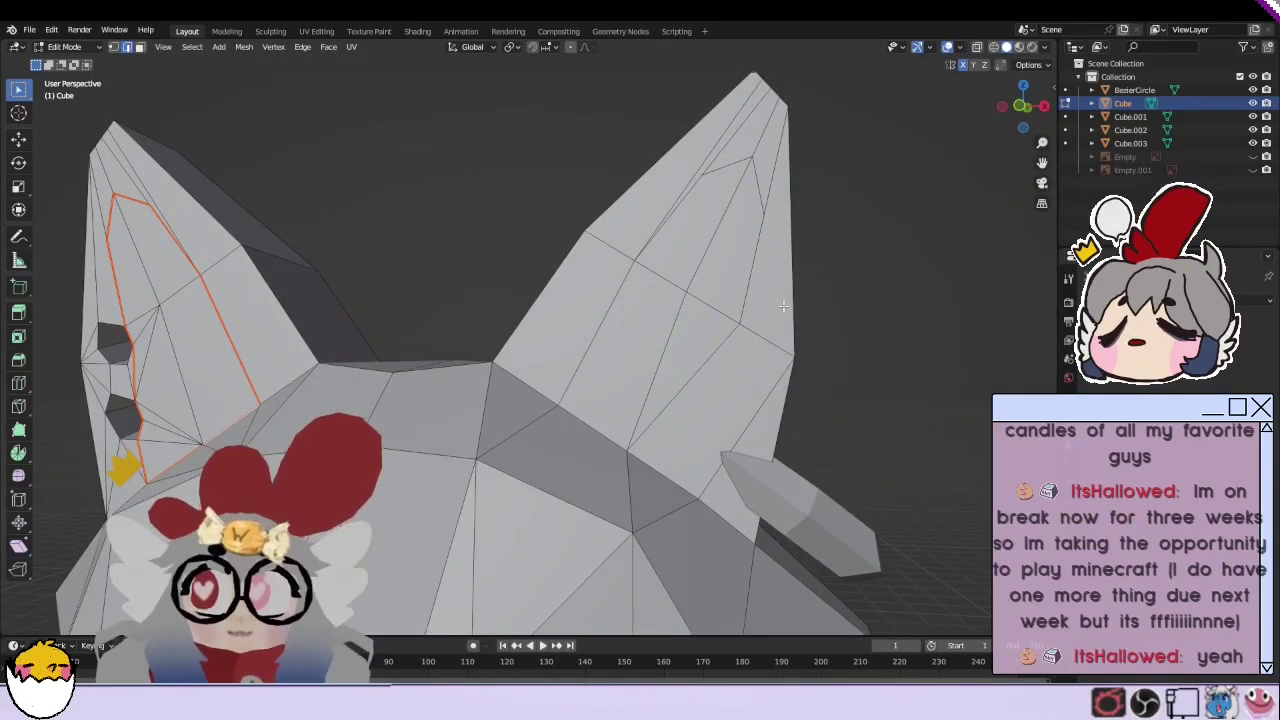
pyautogui.keyDown('ctrl'); pyautogui.click(755, 128); pyautogui.keyUp('ctrl')
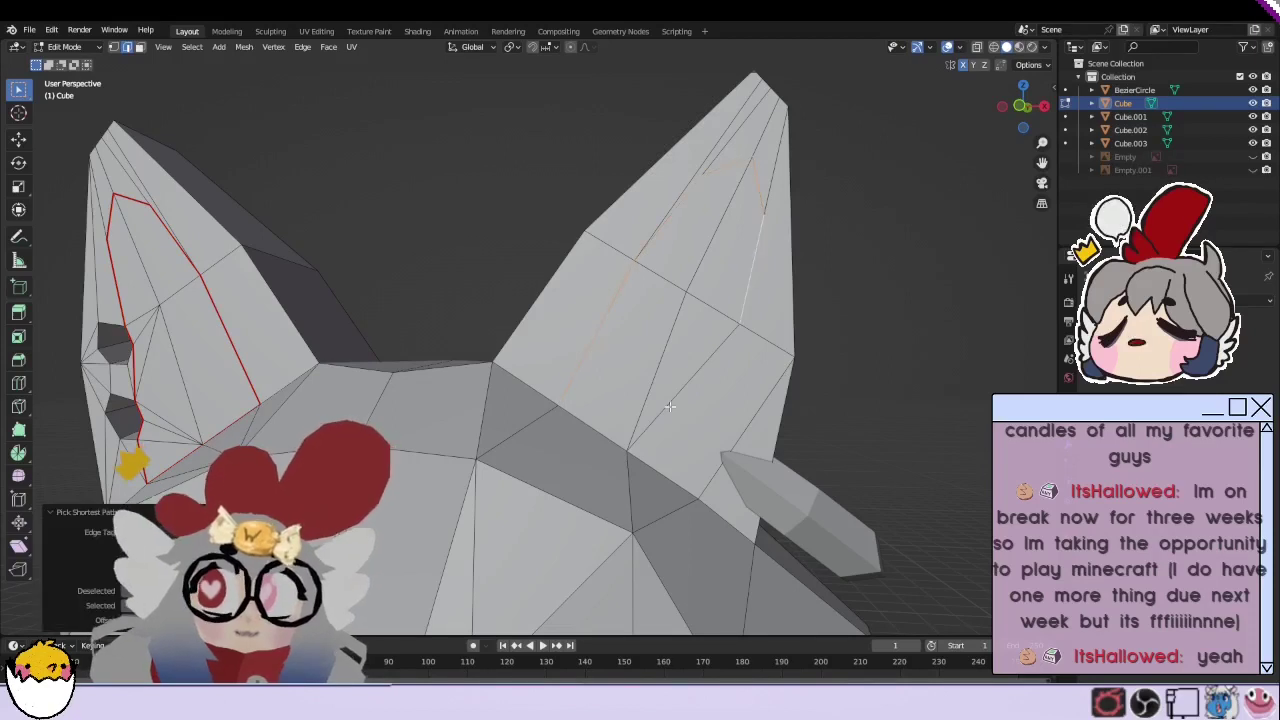
pyautogui.hotkey('ctrl', 'z')
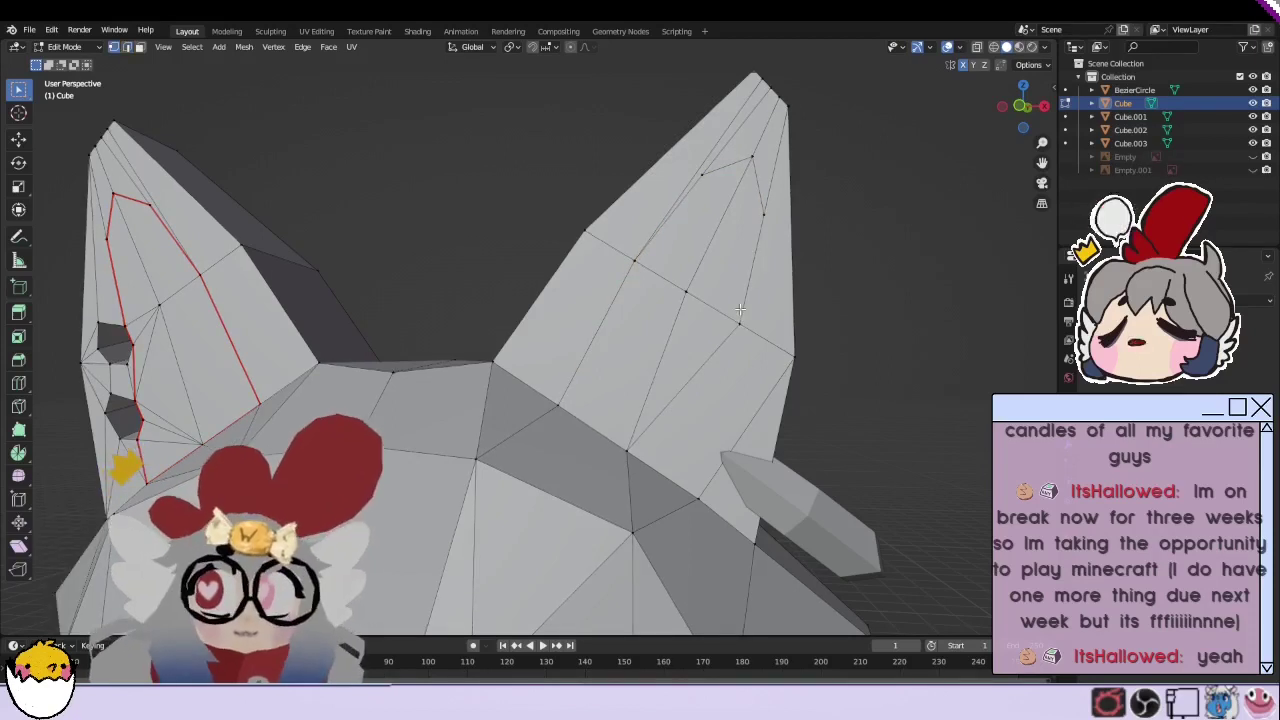
pyautogui.rightClick(694, 489)
pyautogui.click(650, 430)
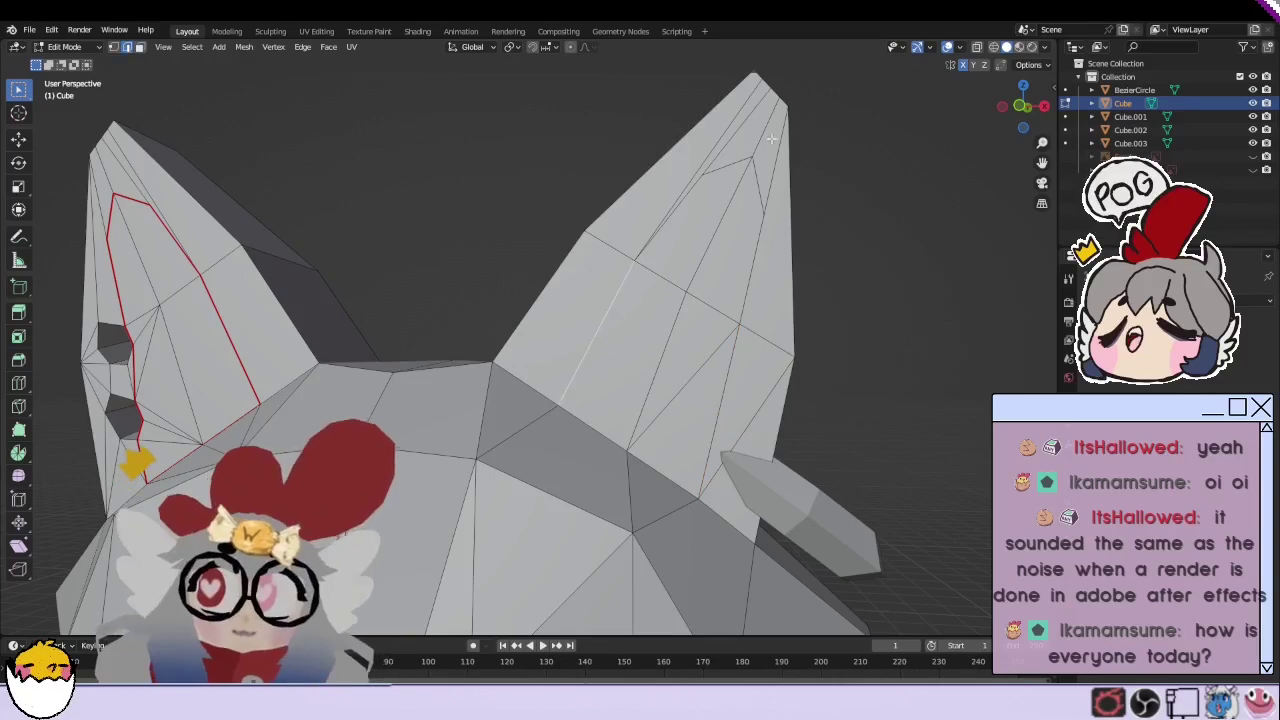
# Step: Mark the right ear's inner outline path as a seam, then view both ears
pyautogui.keyDown('ctrl'); pyautogui.click(733, 158); pyautogui.keyUp('ctrl')
pyautogui.rightClick(609, 438)
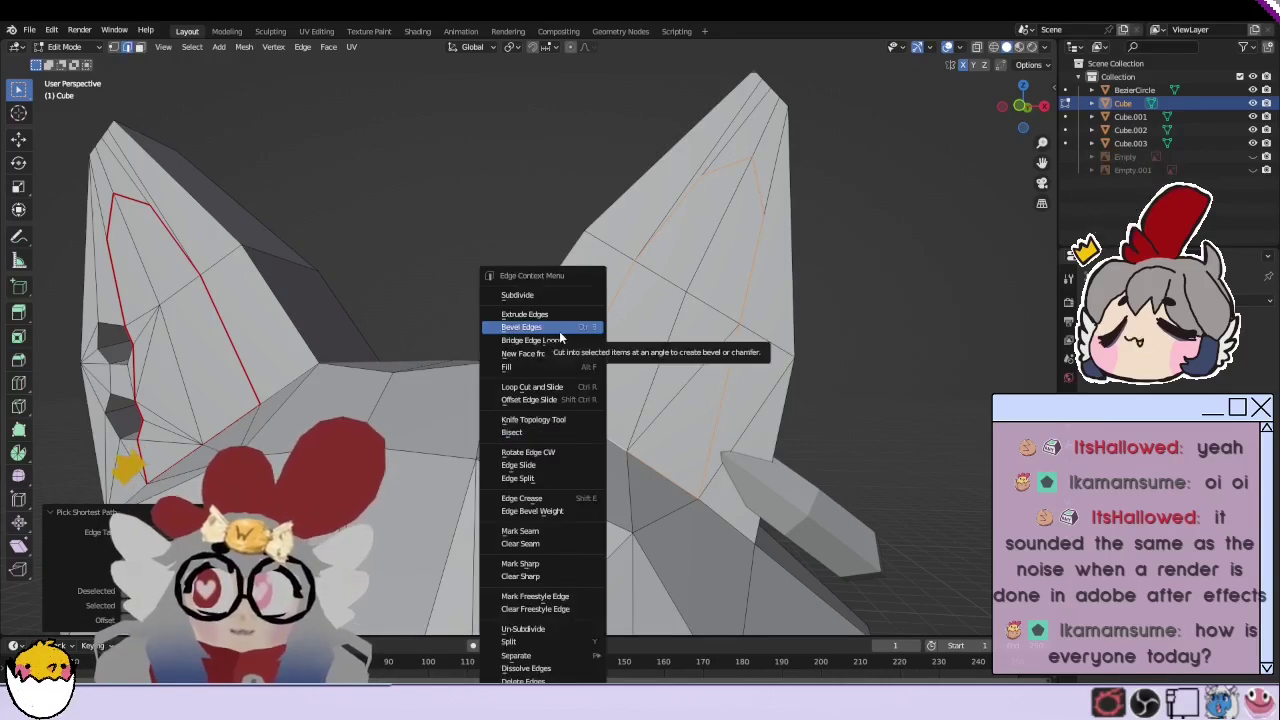
pyautogui.click(528, 508)
pyautogui.moveTo(528, 508)
pyautogui.mouseDown(button='middle')
pyautogui.moveTo(609, 338)
pyautogui.moveTo(809, 360)
pyautogui.moveTo(837, 409)
pyautogui.mouseUp(button='middle')
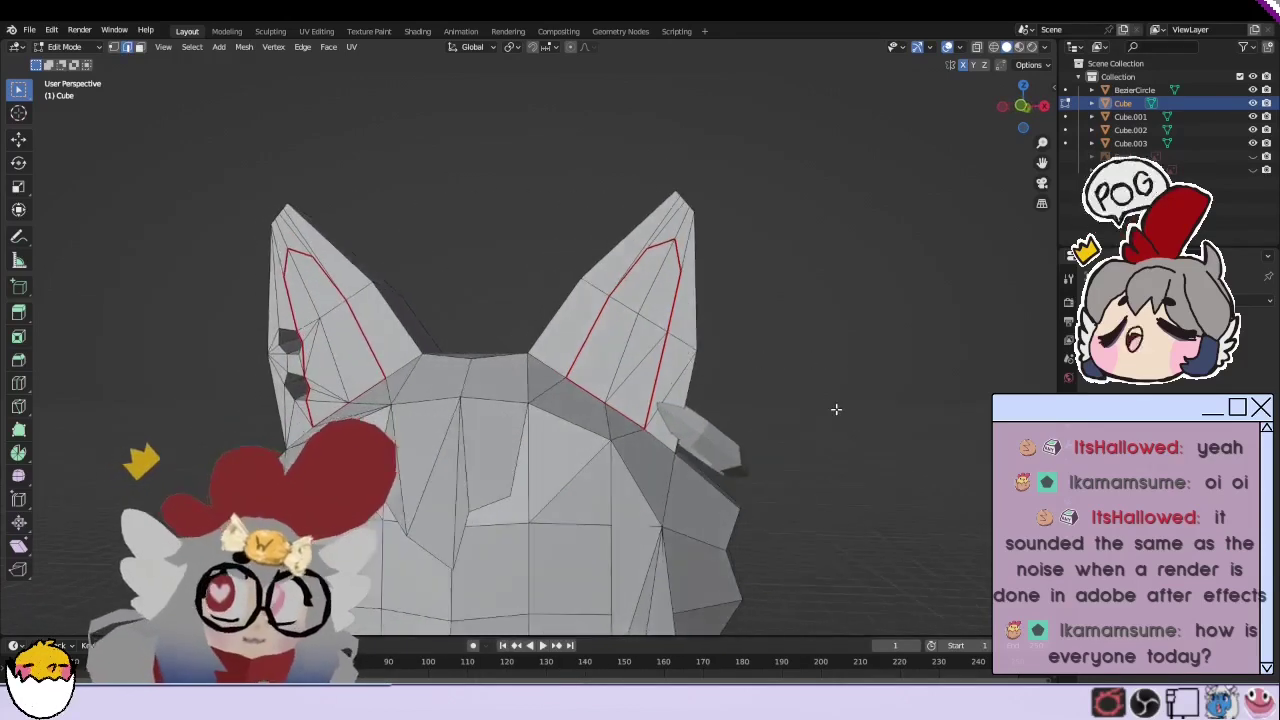
pyautogui.scroll(1, 837, 409)
pyautogui.scroll(3, 836, 408)
pyautogui.scroll(-3, 837, 409)
pyautogui.scroll(-3, 700, 360)
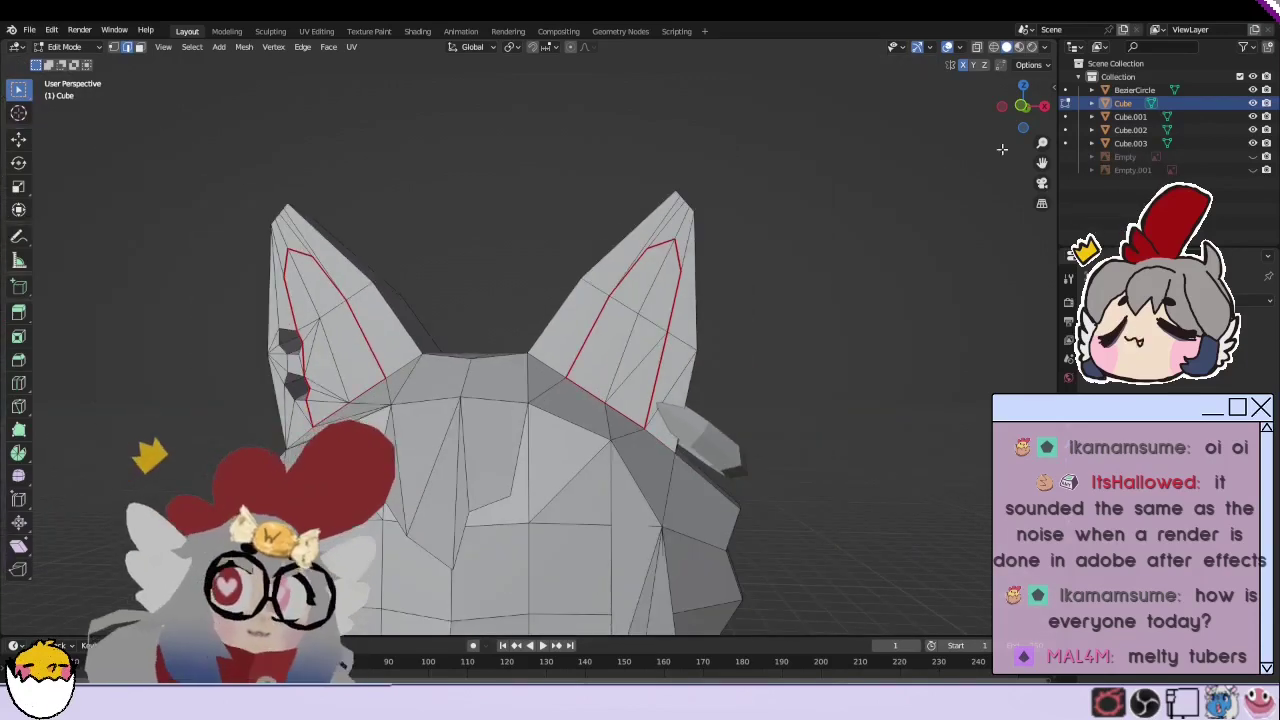
pyautogui.scroll(-1, 620, 318)
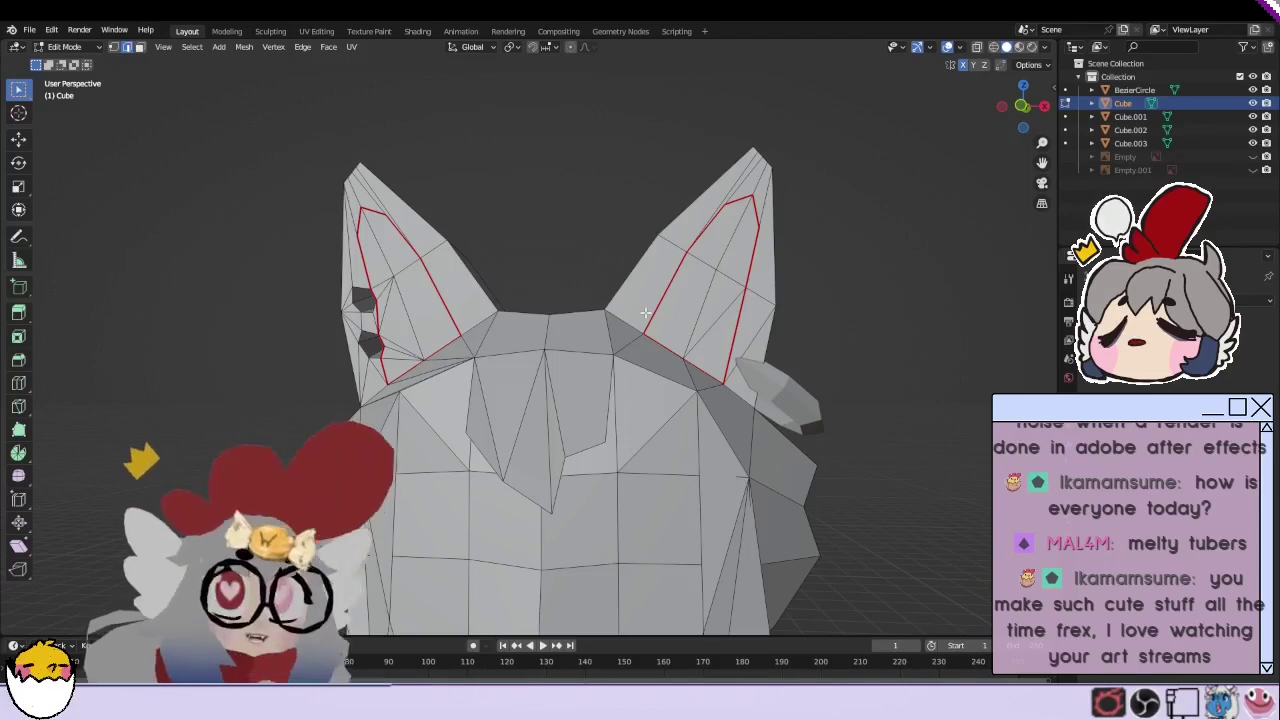
# Step: Mark a seam along an edge path across the back of the head
pyautogui.moveTo(645, 313)
pyautogui.mouseDown(button='middle')
pyautogui.moveTo(582, 380)
pyautogui.moveTo(588, 449)
pyautogui.moveTo(636, 390)
pyautogui.moveTo(633, 315)
pyautogui.mouseUp(button='middle')
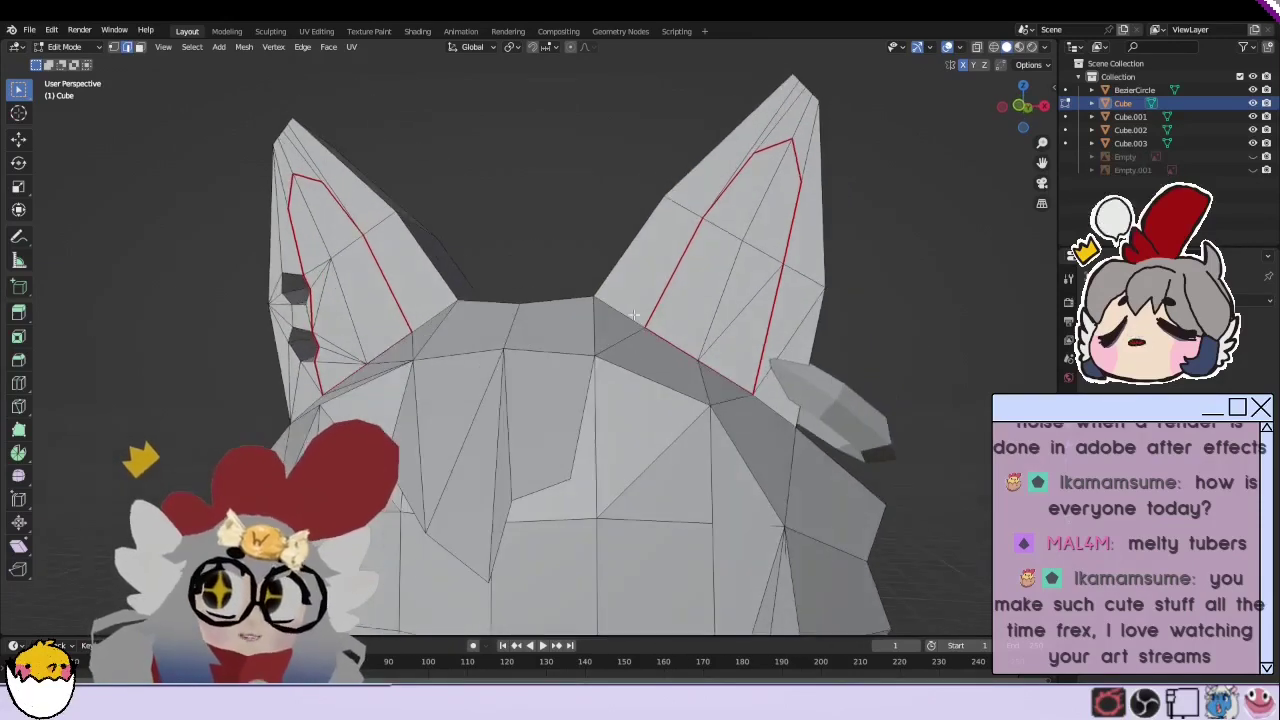
pyautogui.moveTo(589, 437); pyautogui.dragTo(592, 470, button='middle')
pyautogui.keyDown('ctrl'); pyautogui.click(594, 495); pyautogui.keyUp('ctrl')
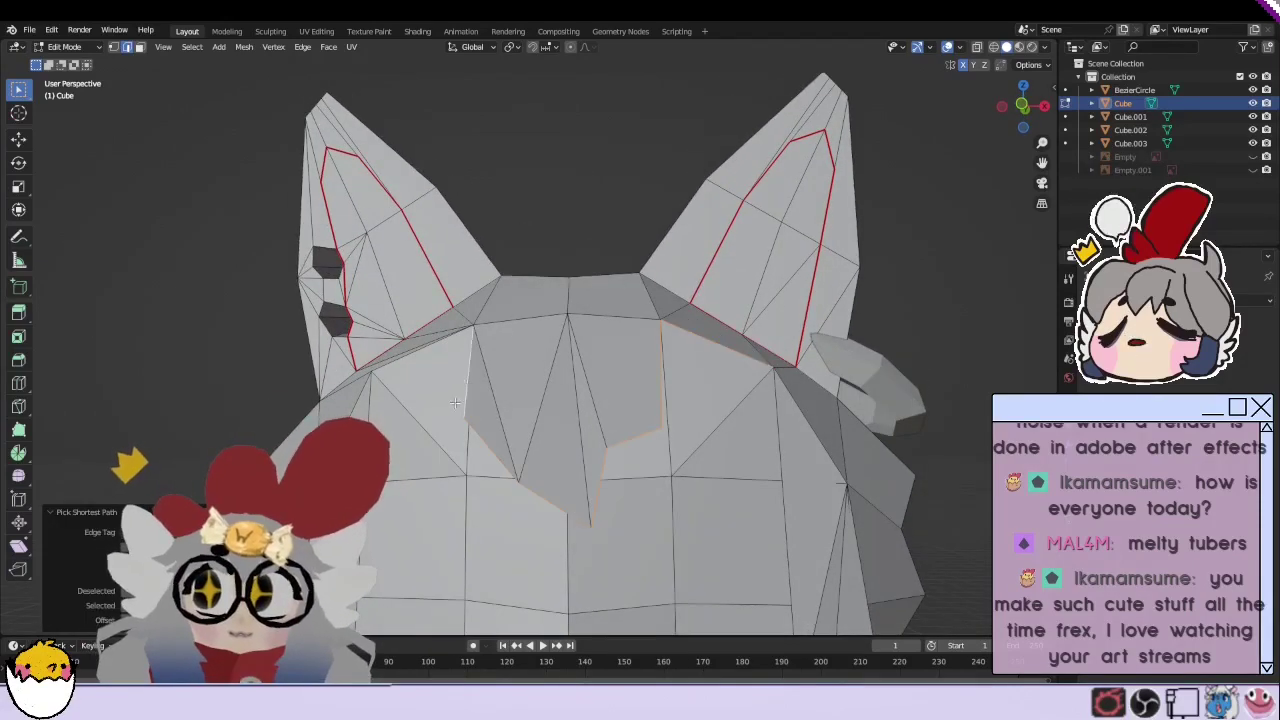
pyautogui.scroll(-3, 455, 402)
pyautogui.moveTo(455, 402); pyautogui.dragTo(477, 398, button='middle')
pyautogui.scroll(-2, 540, 508)
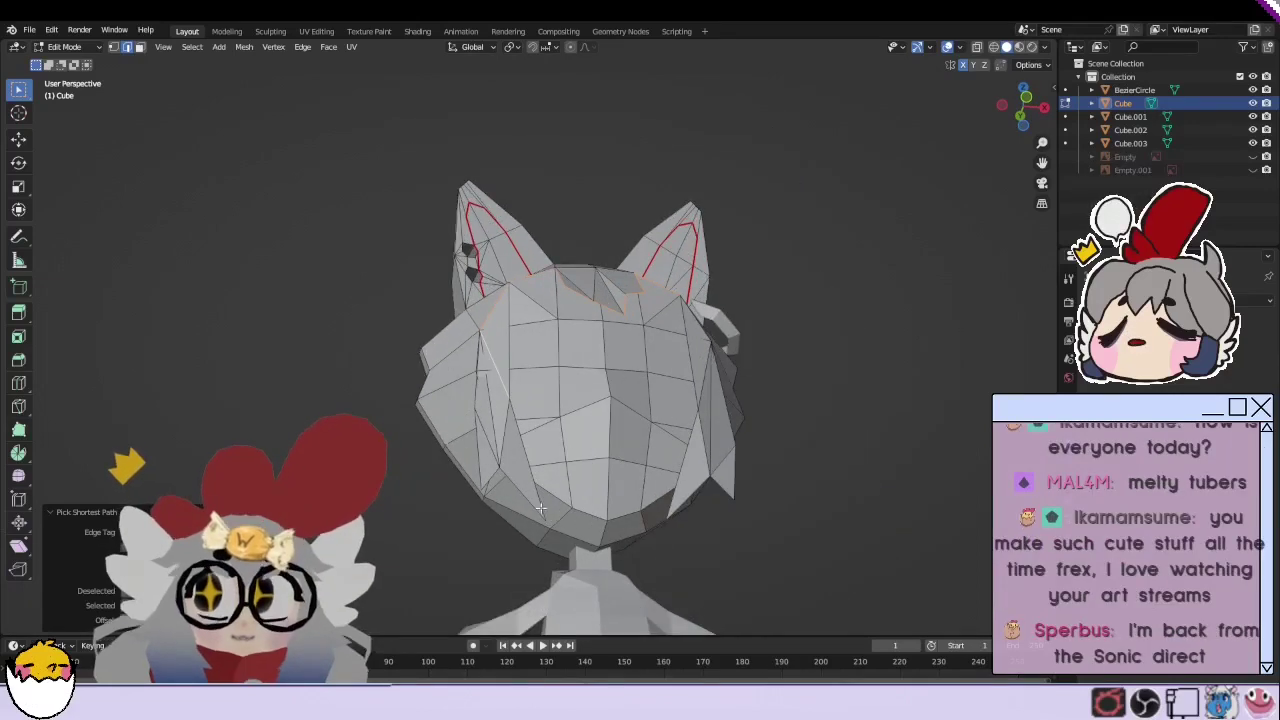
pyautogui.scroll(3, 510, 487)
pyautogui.moveTo(520, 510); pyautogui.dragTo(539, 541, button='middle')
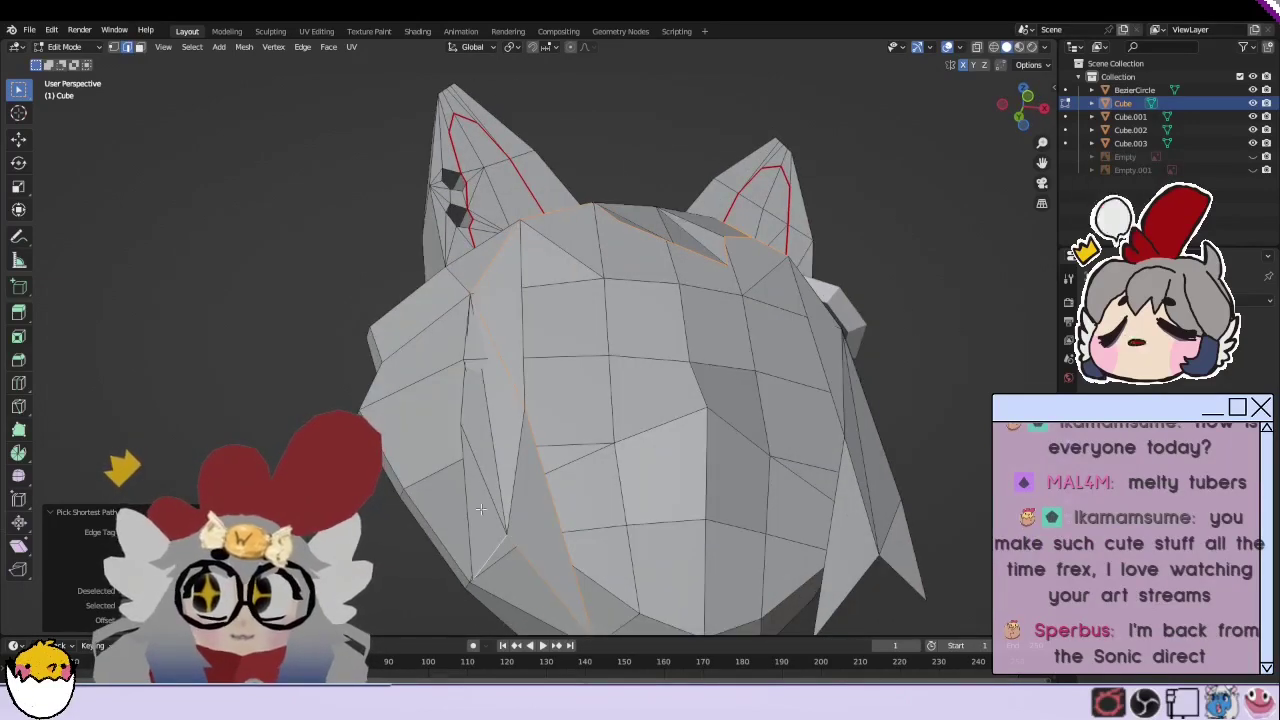
pyautogui.moveTo(480, 510)
pyautogui.mouseDown(button='middle')
pyautogui.moveTo(576, 370)
pyautogui.moveTo(568, 555)
pyautogui.moveTo(700, 603)
pyautogui.moveTo(527, 445)
pyautogui.moveTo(642, 596)
pyautogui.mouseUp(button='middle')
pyautogui.rightClick(576, 370)
pyautogui.click(576, 370)
# Step: Mark seams along edge paths down both sides of the head
pyautogui.keyDown('ctrl'); pyautogui.click(560, 500); pyautogui.keyUp('ctrl')
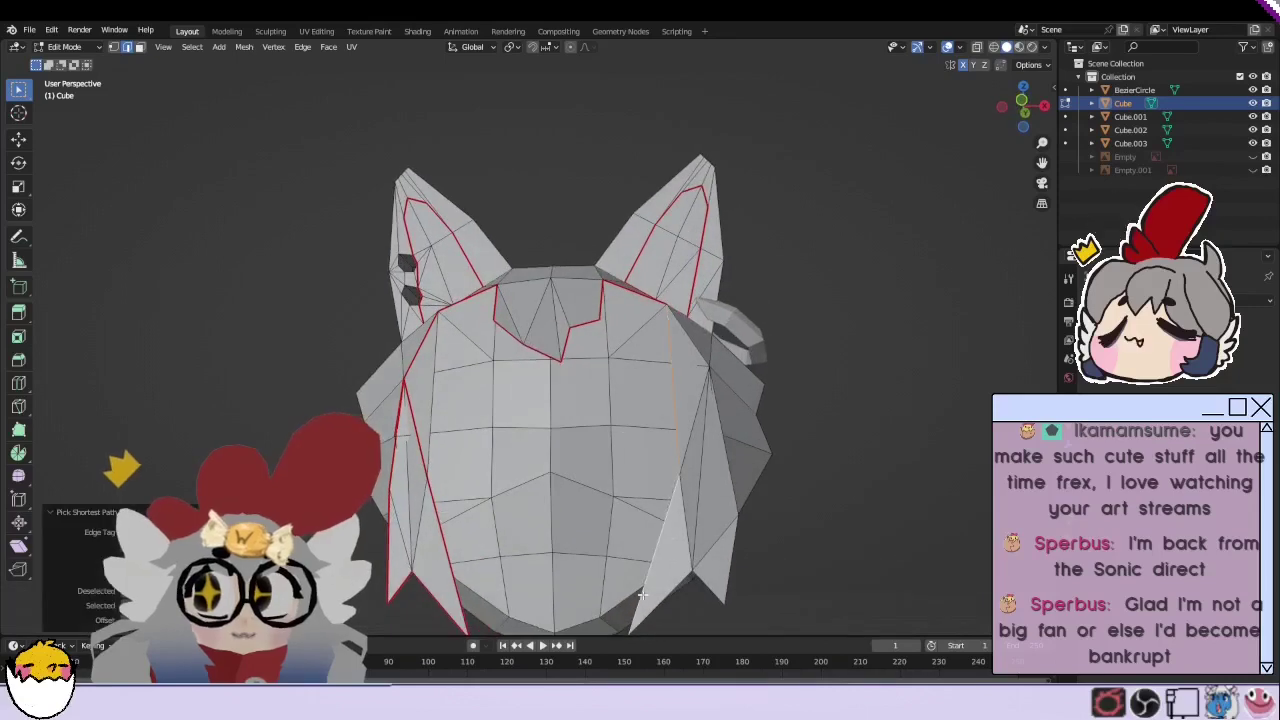
pyautogui.moveTo(699, 496); pyautogui.dragTo(684, 450, button='middle')
pyautogui.rightClick(684, 450)
pyautogui.click(672, 503)
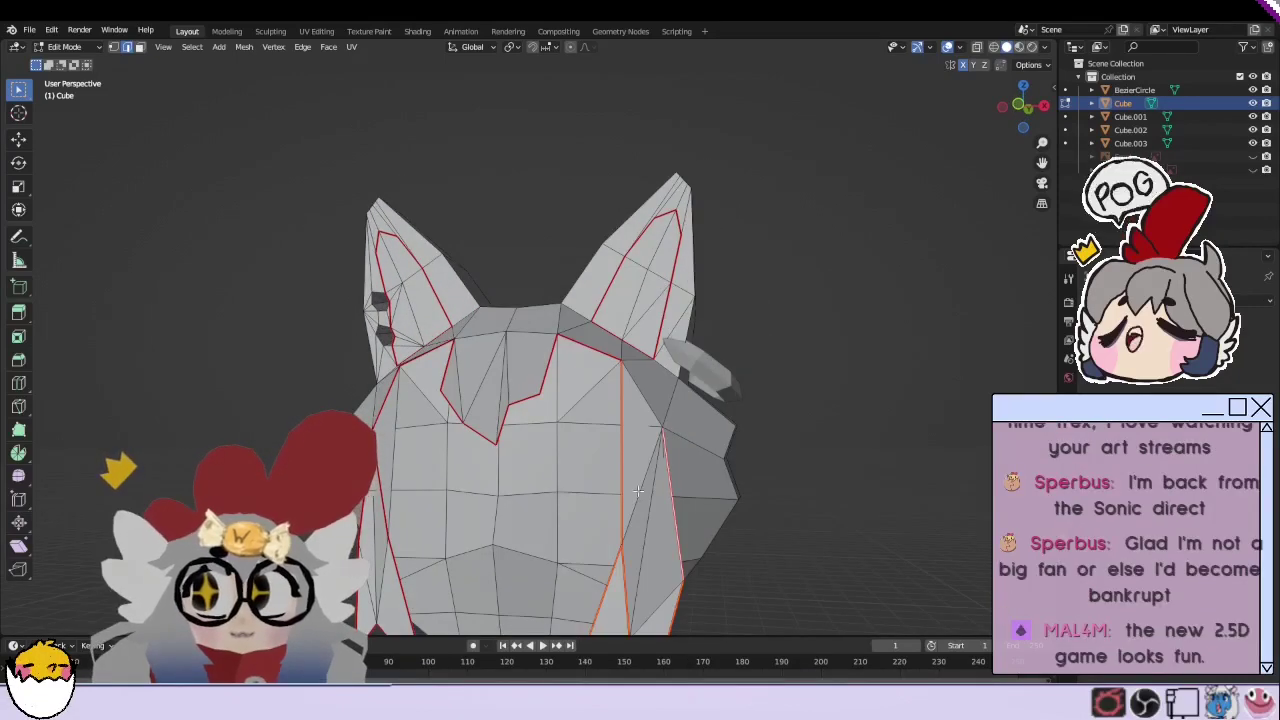
pyautogui.moveTo(672, 503)
pyautogui.mouseDown(button='middle')
pyautogui.moveTo(614, 560)
pyautogui.moveTo(575, 535)
pyautogui.moveTo(538, 447)
pyautogui.mouseUp(button='middle')
pyautogui.rightClick(500, 531)
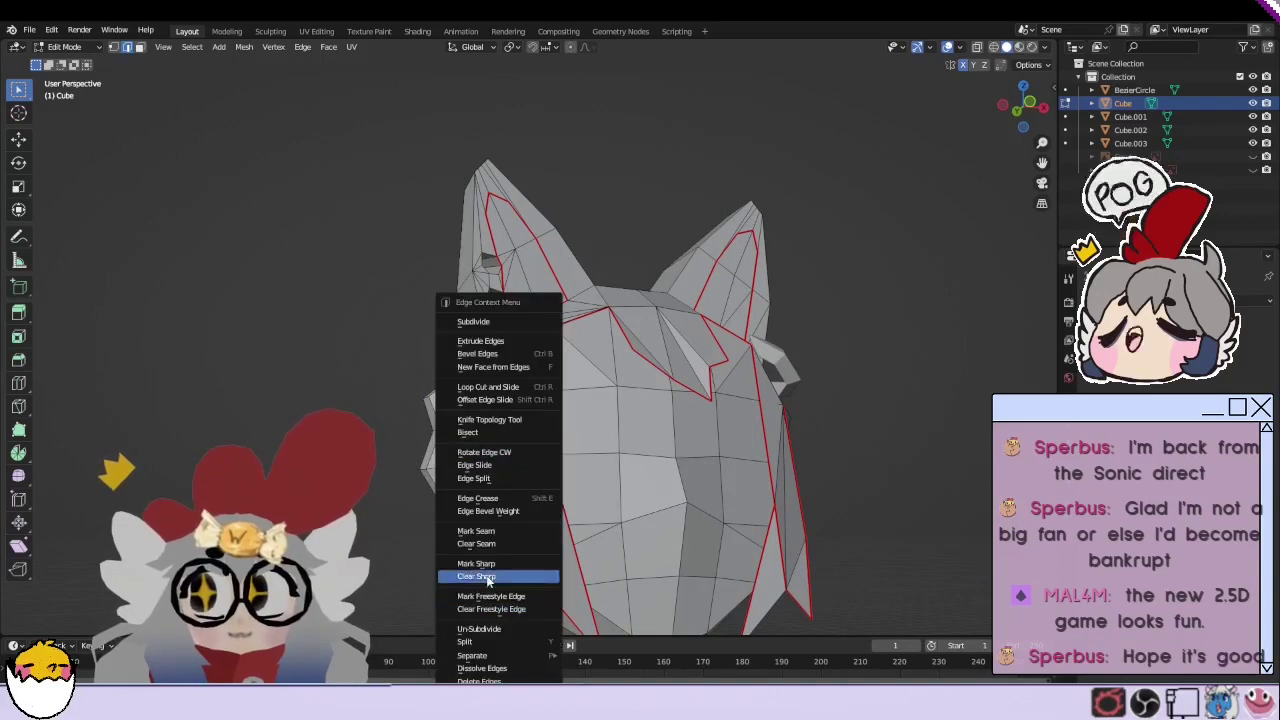
pyautogui.click(490, 543)
pyautogui.rightClick(526, 545)
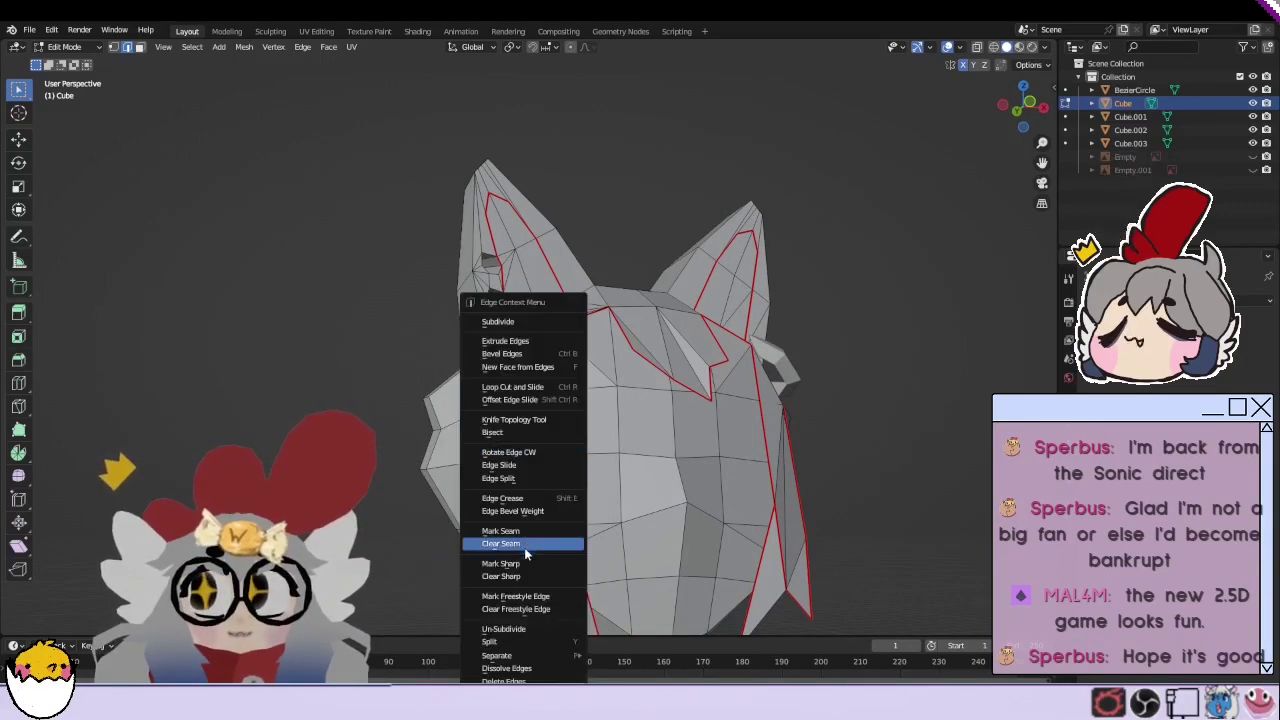
pyautogui.click(526, 545)
pyautogui.moveTo(526, 545)
pyautogui.mouseDown(button='middle')
pyautogui.moveTo(679, 476)
pyautogui.moveTo(923, 471)
pyautogui.mouseUp(button='middle')
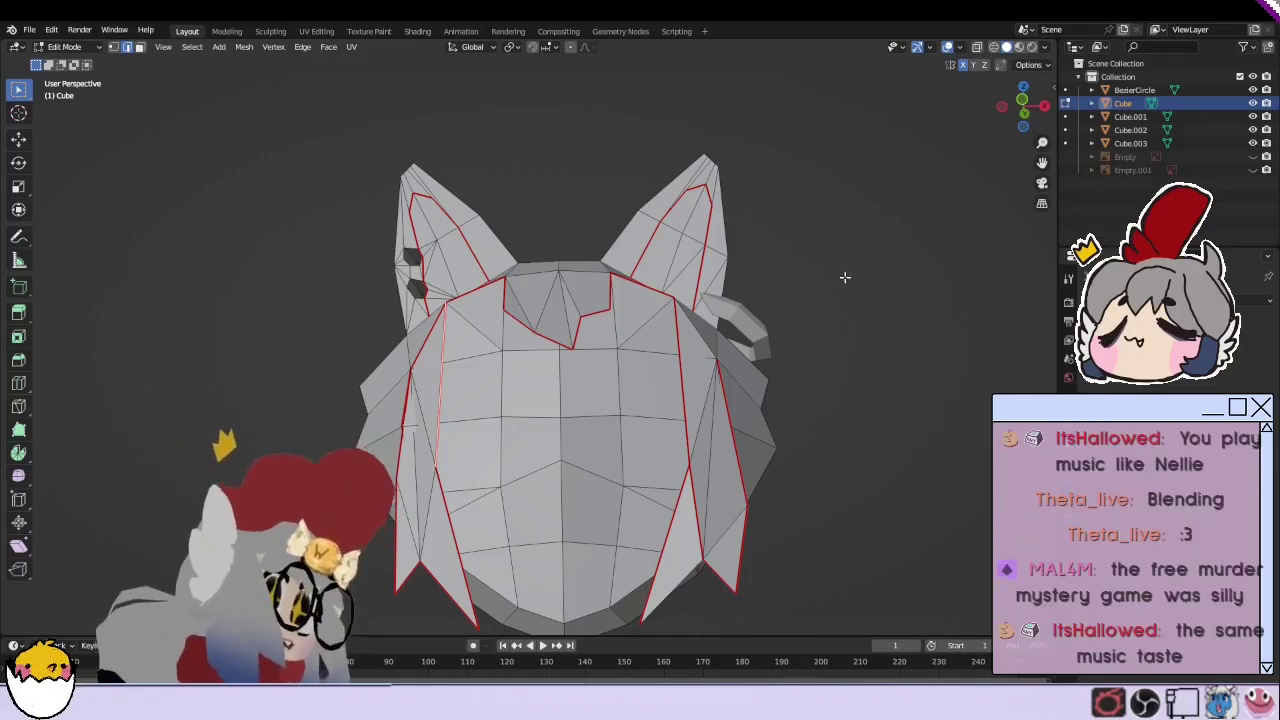
# Step: Mark the edge loop around the lower back of the head as a seam
pyautogui.moveTo(845, 277)
pyautogui.mouseDown(button='middle')
pyautogui.moveTo(557, 563)
pyautogui.moveTo(622, 539)
pyautogui.mouseUp(button='middle')
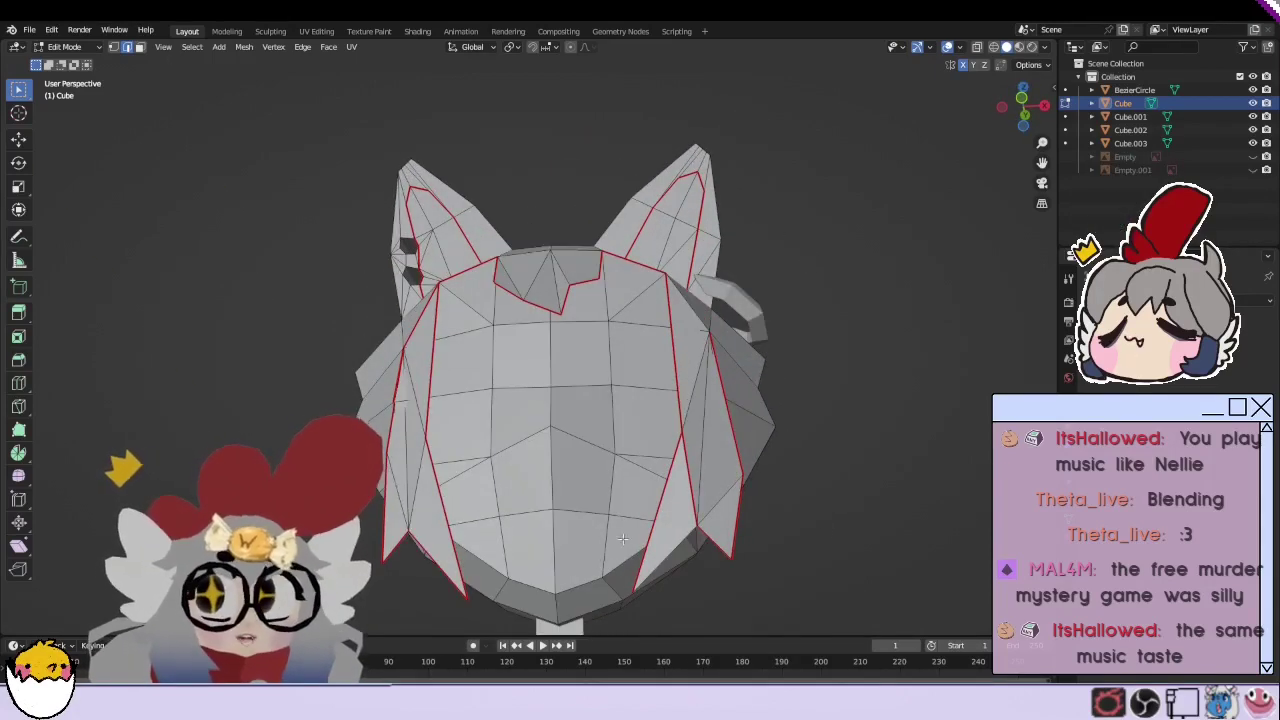
pyautogui.keyDown('ctrl'); pyautogui.click(519, 582); pyautogui.keyUp('ctrl')
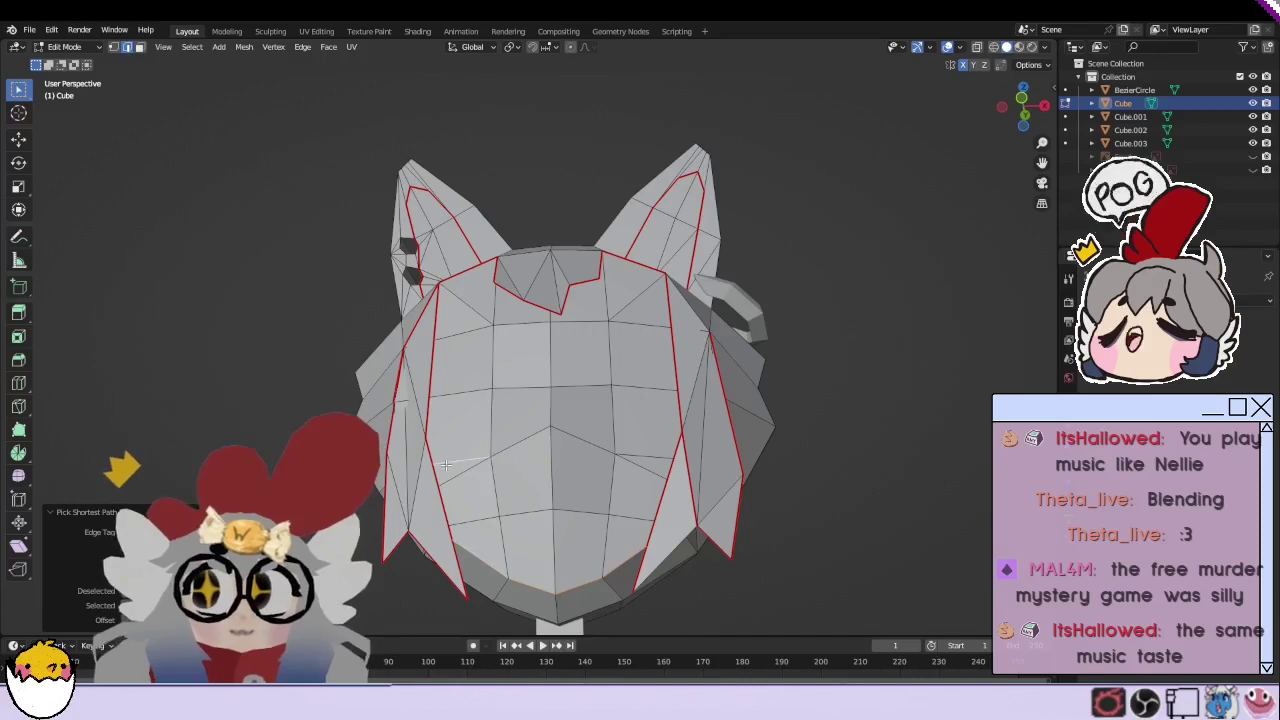
pyautogui.moveTo(446, 464)
pyautogui.mouseDown(button='middle')
pyautogui.moveTo(325, 395)
pyautogui.moveTo(300, 400)
pyautogui.moveTo(440, 290)
pyautogui.mouseUp(button='middle')
pyautogui.rightClick(440, 290)
pyautogui.click(429, 531)
pyautogui.moveTo(429, 531); pyautogui.dragTo(649, 518, button='middle')
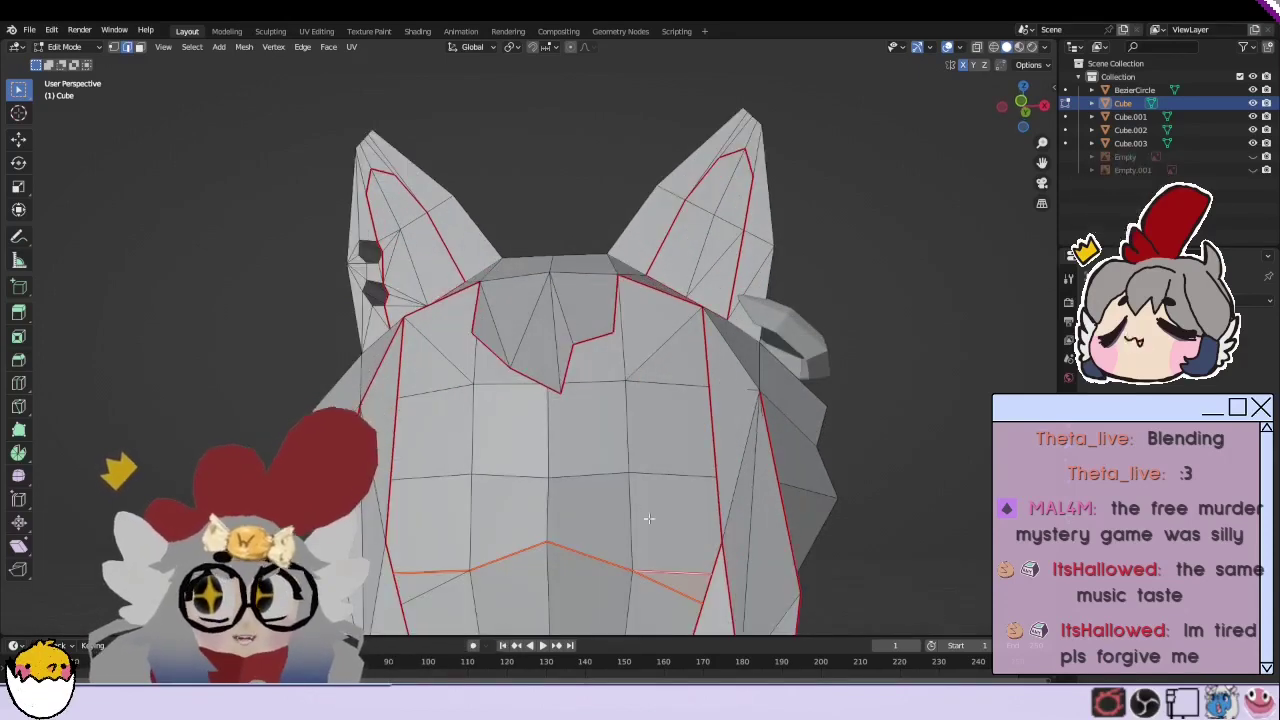
pyautogui.scroll(-3, 649, 518)
pyautogui.rightClick(590, 528)
pyautogui.click(590, 535)
# Step: Inspect the seamed head, then unhide Empty and Empty.001 reference images in the Outliner
pyautogui.scroll(-1, 856, 533)
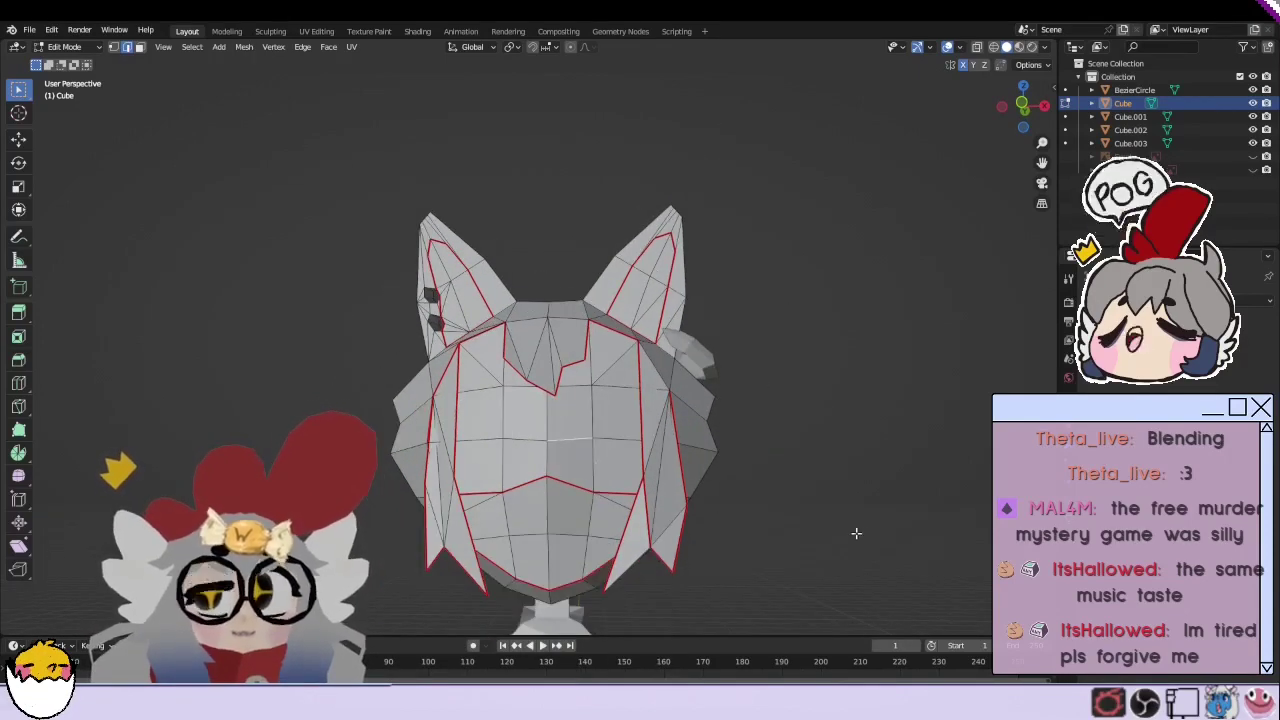
pyautogui.moveTo(856, 533)
pyautogui.mouseDown(button='middle')
pyautogui.moveTo(749, 509)
pyautogui.moveTo(823, 437)
pyautogui.mouseUp(button='middle')
pyautogui.scroll(3, 663, 403)
pyautogui.moveTo(663, 403); pyautogui.dragTo(578, 131, button='middle')
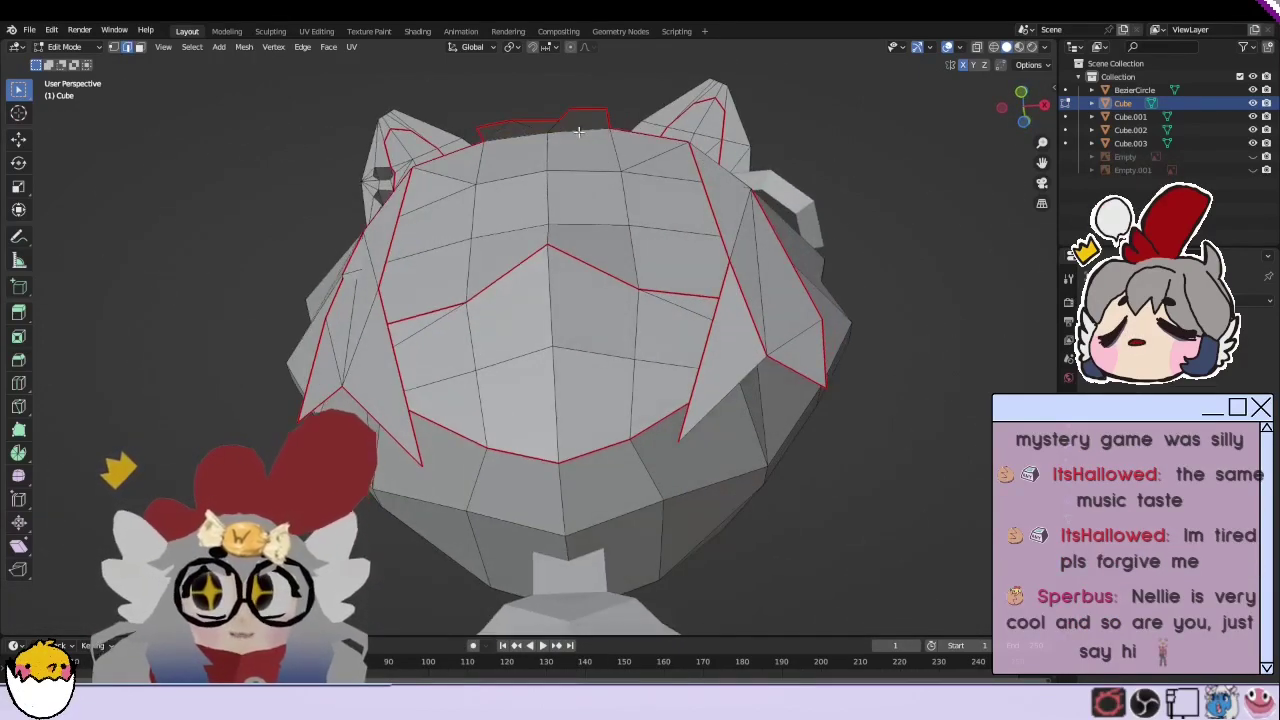
pyautogui.rightClick(511, 217)
pyautogui.scroll(-3, 748, 479)
pyautogui.moveTo(748, 479); pyautogui.dragTo(819, 412, button='middle')
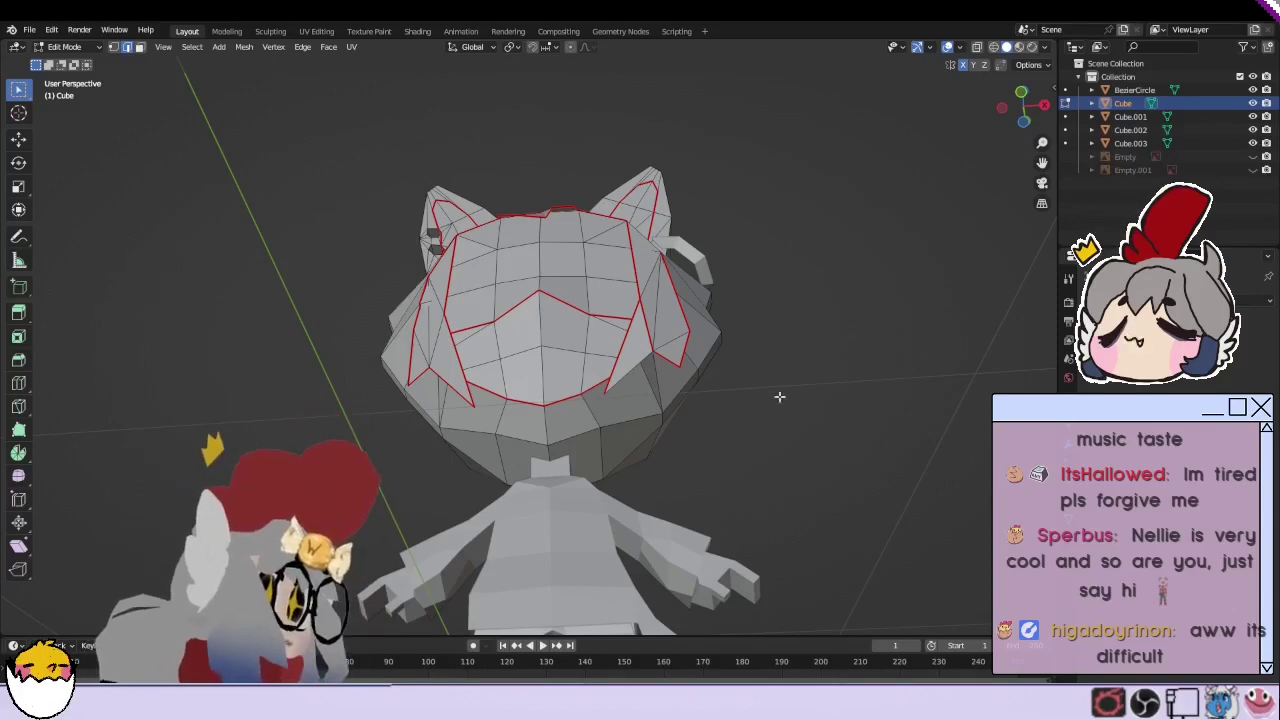
pyautogui.moveTo(779, 397)
pyautogui.mouseDown(button='middle')
pyautogui.moveTo(565, 505)
pyautogui.moveTo(625, 484)
pyautogui.mouseUp(button='middle')
pyautogui.scroll(2, 565, 505)
pyautogui.moveTo(1253, 157); pyautogui.dragTo(1253, 171)
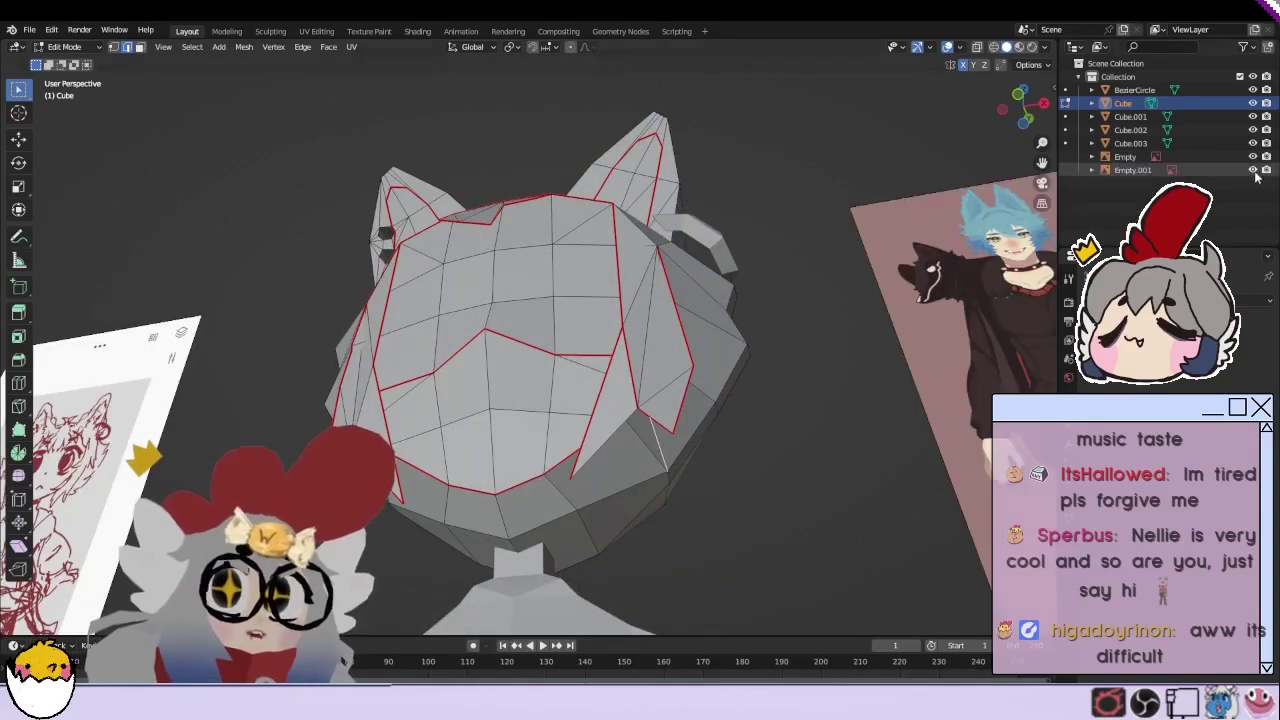
# Step: Select an edge path on the head and apply an edge option to it
pyautogui.moveTo(651, 441)
pyautogui.mouseDown(button='middle')
pyautogui.moveTo(451, 511)
pyautogui.moveTo(569, 516)
pyautogui.moveTo(572, 488)
pyautogui.moveTo(663, 398)
pyautogui.mouseUp(button='middle')
pyautogui.keyDown('ctrl'); pyautogui.click(451, 511); pyautogui.keyUp('ctrl')
pyautogui.rightClick(569, 516)
pyautogui.click(569, 531)
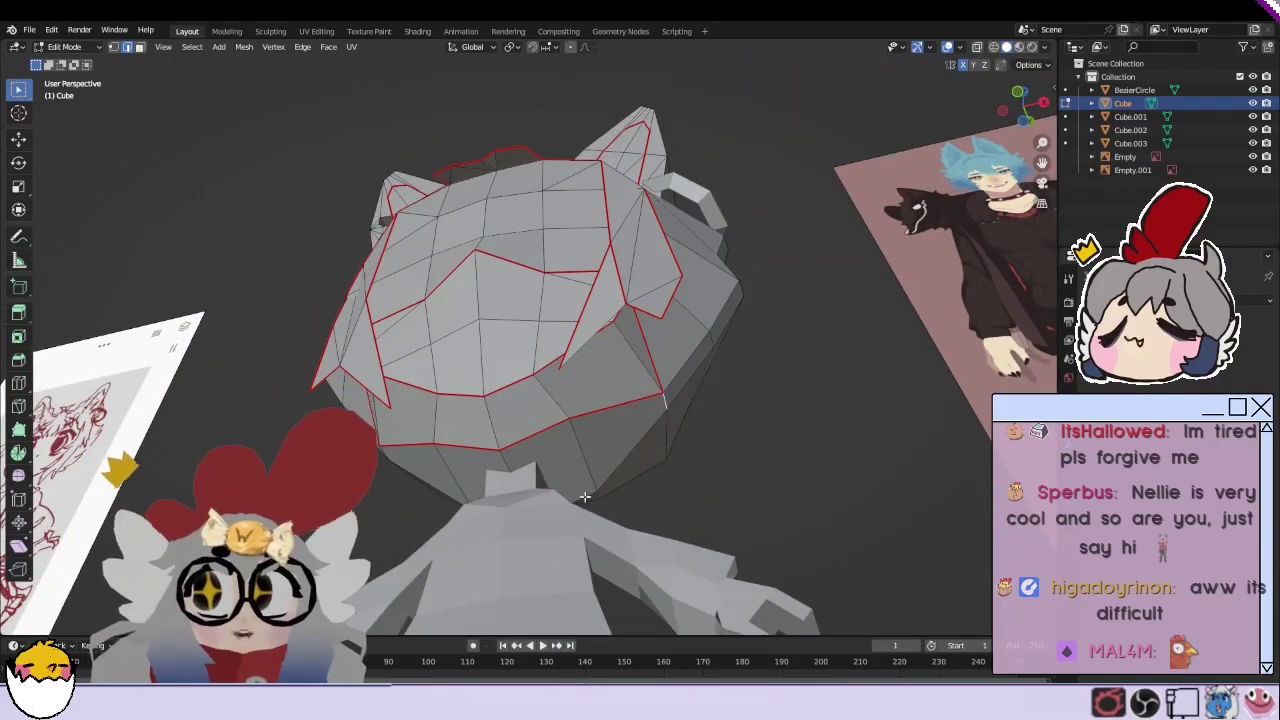
pyautogui.moveTo(585, 496); pyautogui.dragTo(652, 454, button='middle')
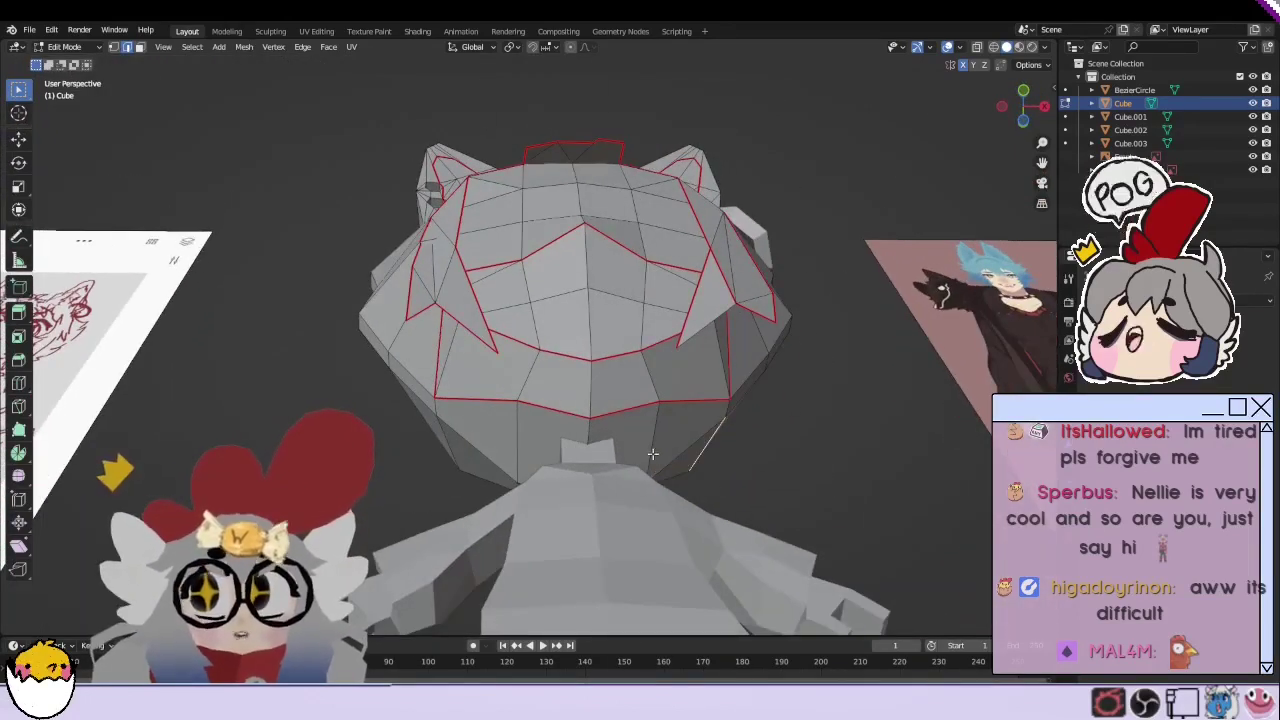
# Step: Add a loop cut around the head's lower rim and slide it along Y in see-through side view
pyautogui.hotkey('ctrl', 'r')
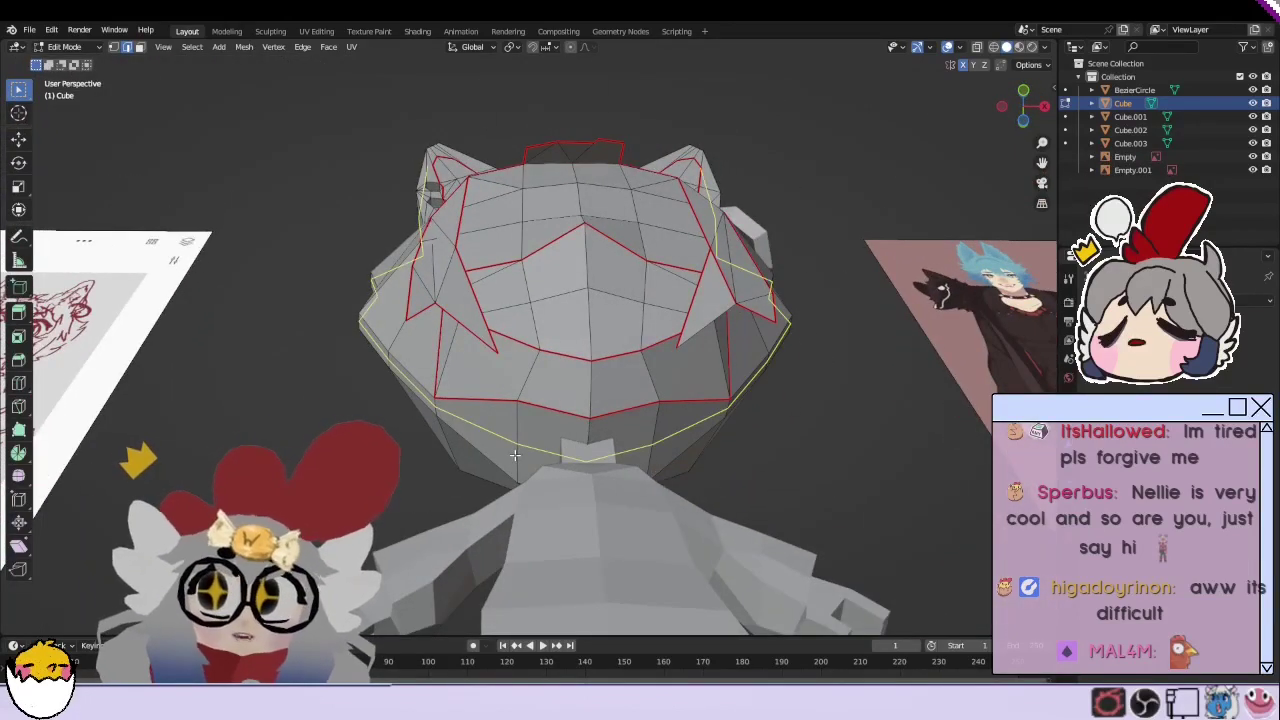
pyautogui.click(514, 455)
pyautogui.scroll(2, 514, 455)
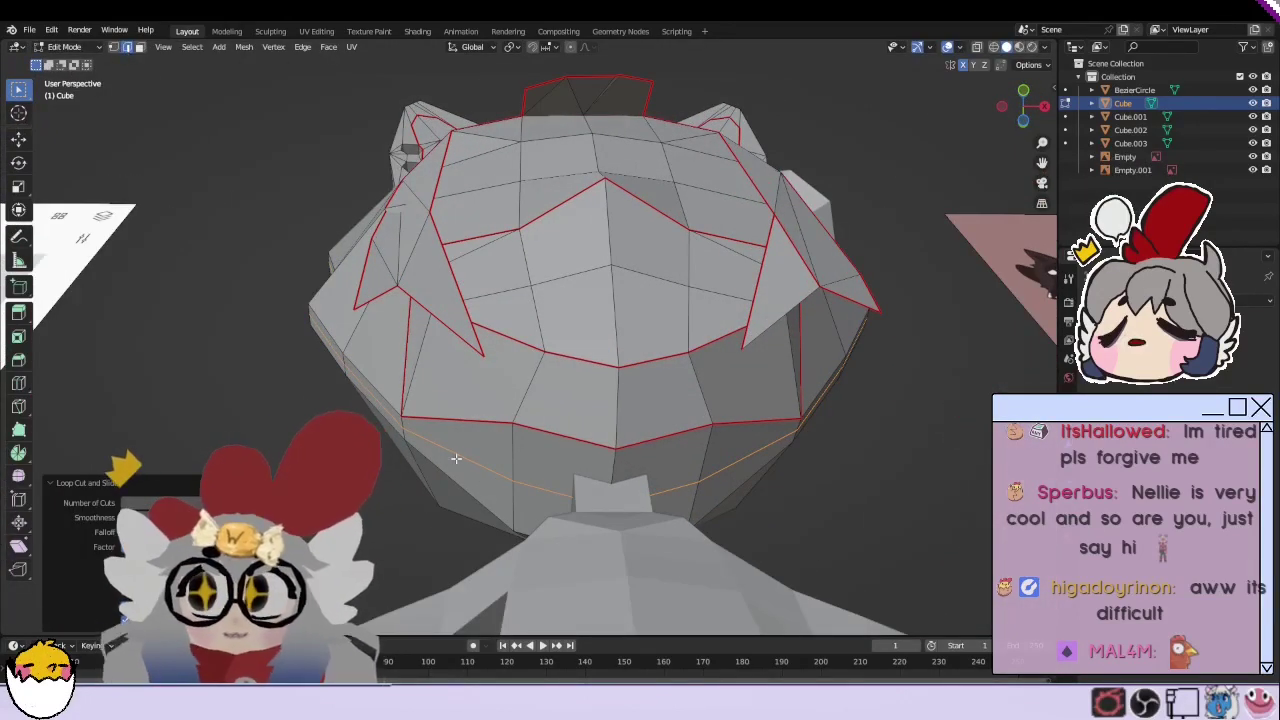
pyautogui.keyDown('ctrl'); pyautogui.click(512, 478); pyautogui.keyUp('ctrl')
pyautogui.press('KP_3')
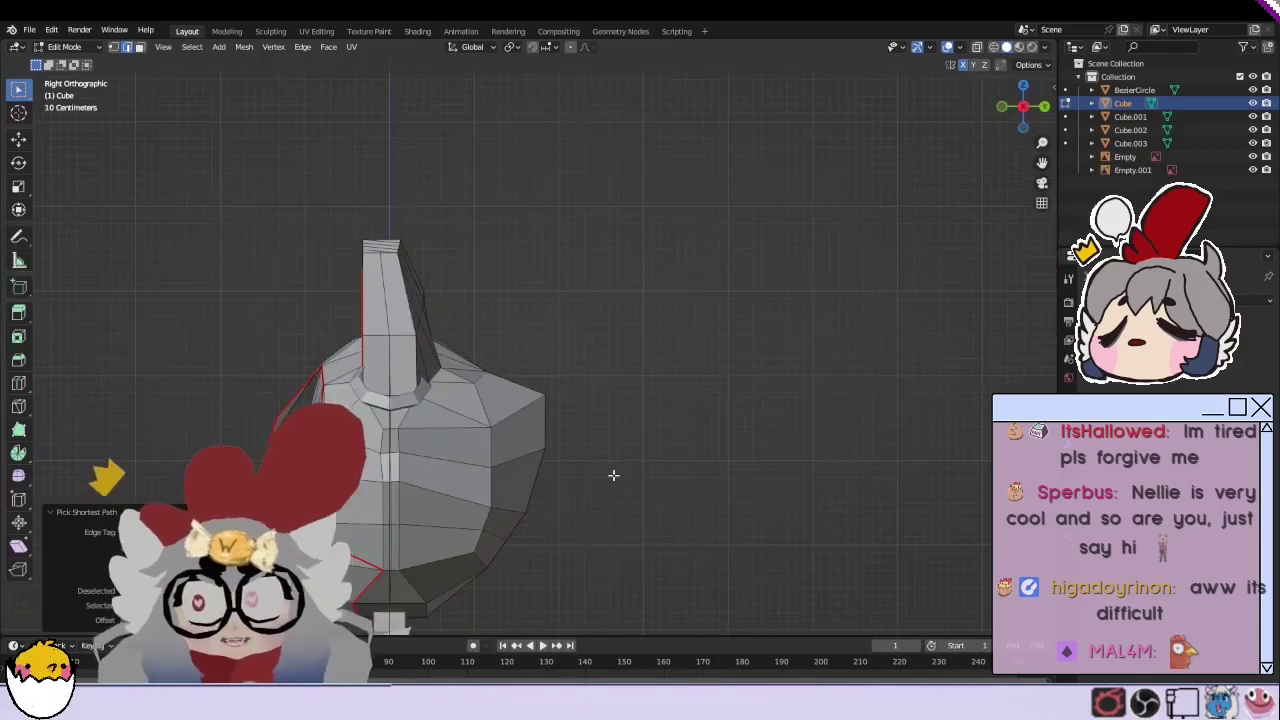
pyautogui.hotkey('alt', 'z')
pyautogui.press('g')
pyautogui.press('y')
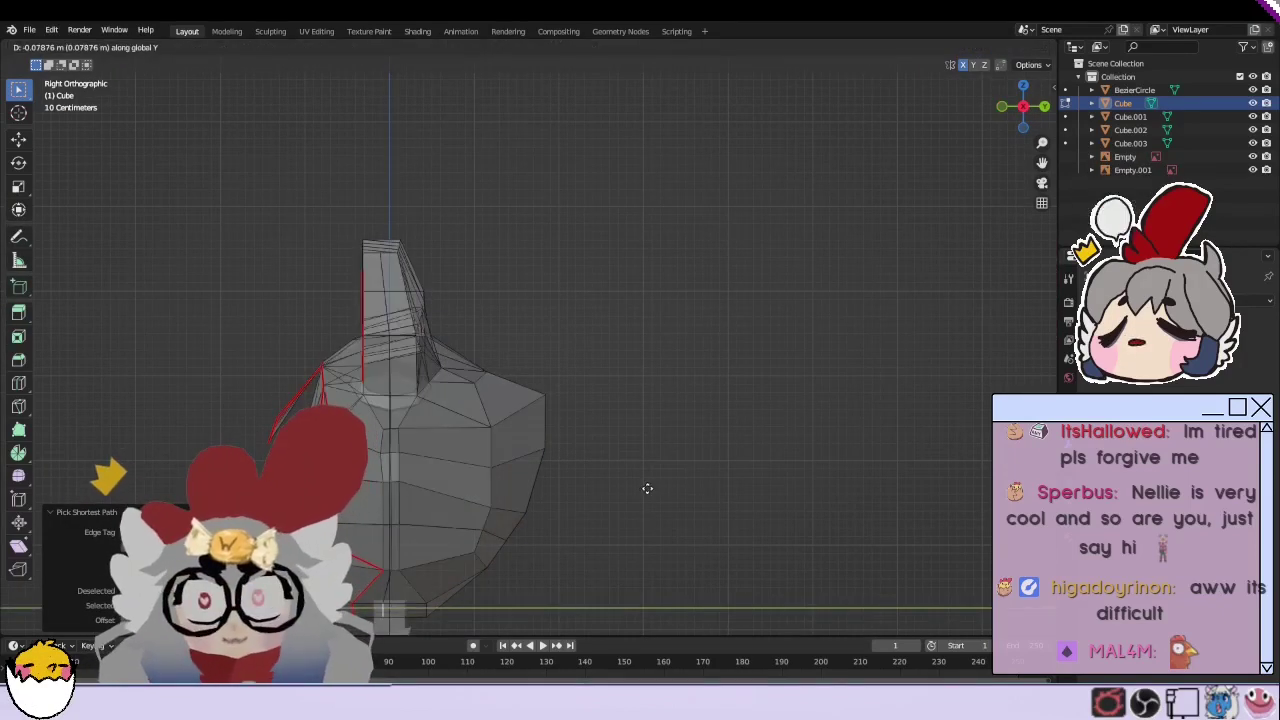
pyautogui.click(638, 489)
pyautogui.press('KP_1')
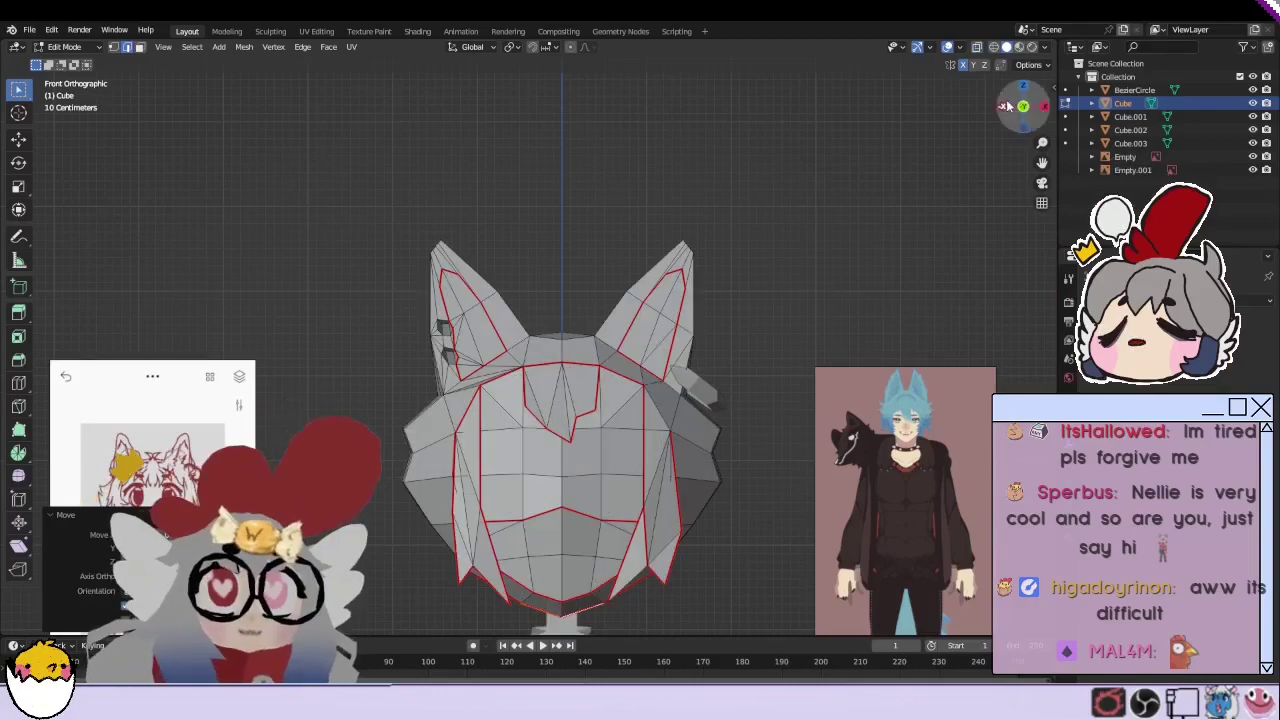
pyautogui.scroll(5, 671, 448)
pyautogui.scroll(-3, 671, 448)
# Step: Select an edge on the head's underside and bring up its edge options
pyautogui.moveTo(671, 448)
pyautogui.mouseDown(button='middle')
pyautogui.moveTo(694, 357)
pyautogui.moveTo(720, 379)
pyautogui.mouseUp(button='middle')
pyautogui.scroll(-2, 700, 376)
pyautogui.moveTo(657, 306)
pyautogui.mouseDown(button='middle')
pyautogui.moveTo(458, 259)
pyautogui.moveTo(598, 280)
pyautogui.mouseUp(button='middle')
pyautogui.keyDown('ctrl'); pyautogui.click(458, 259); pyautogui.keyUp('ctrl')
pyautogui.moveTo(487, 219); pyautogui.dragTo(451, 217, button='middle')
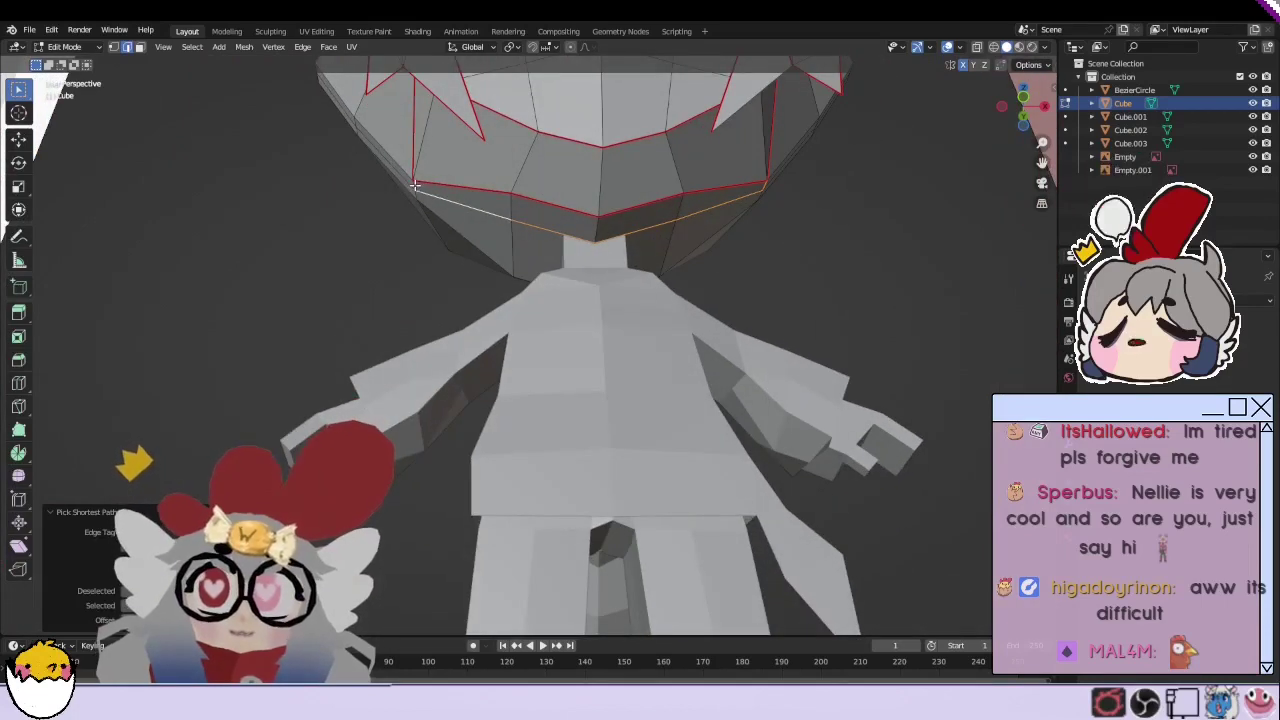
pyautogui.rightClick(451, 217)
pyautogui.moveTo(500, 375); pyautogui.dragTo(743, 348, button='middle')
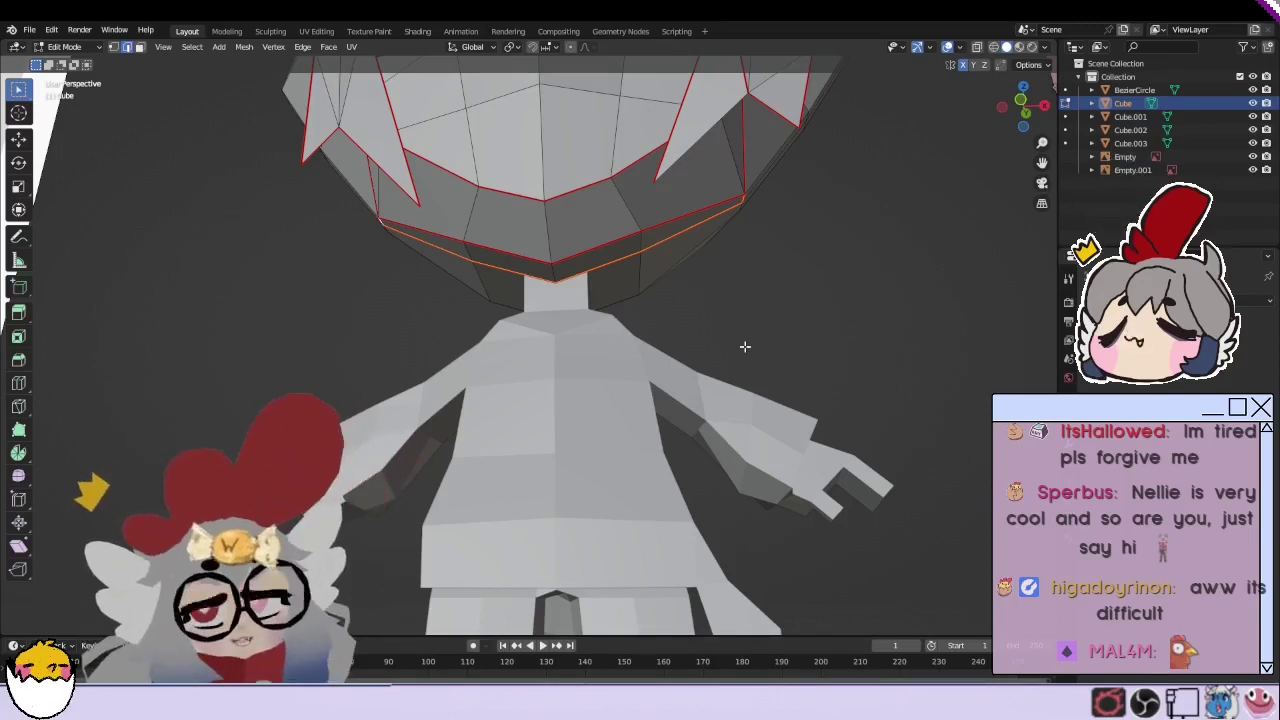
# Step: Clear the selection and select the whole edge loop under the head
pyautogui.hotkey('alt', 'a')
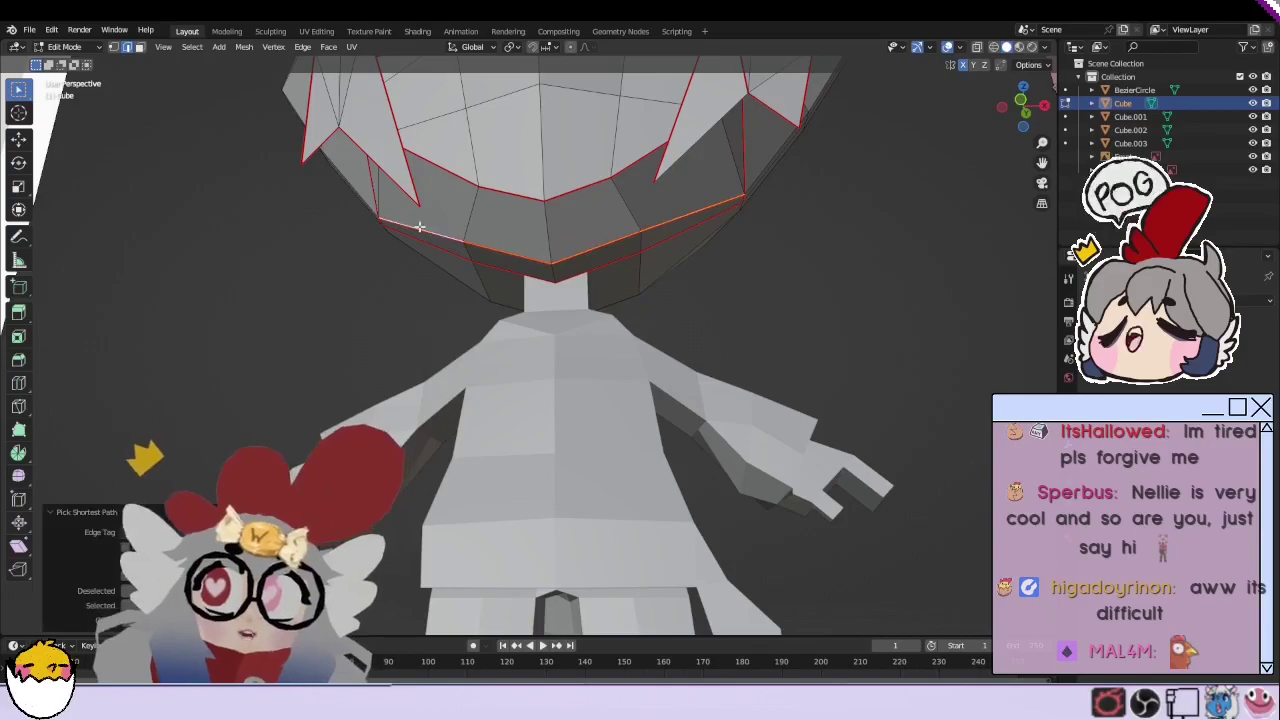
pyautogui.rightClick(380, 270)
pyautogui.click(460, 462)
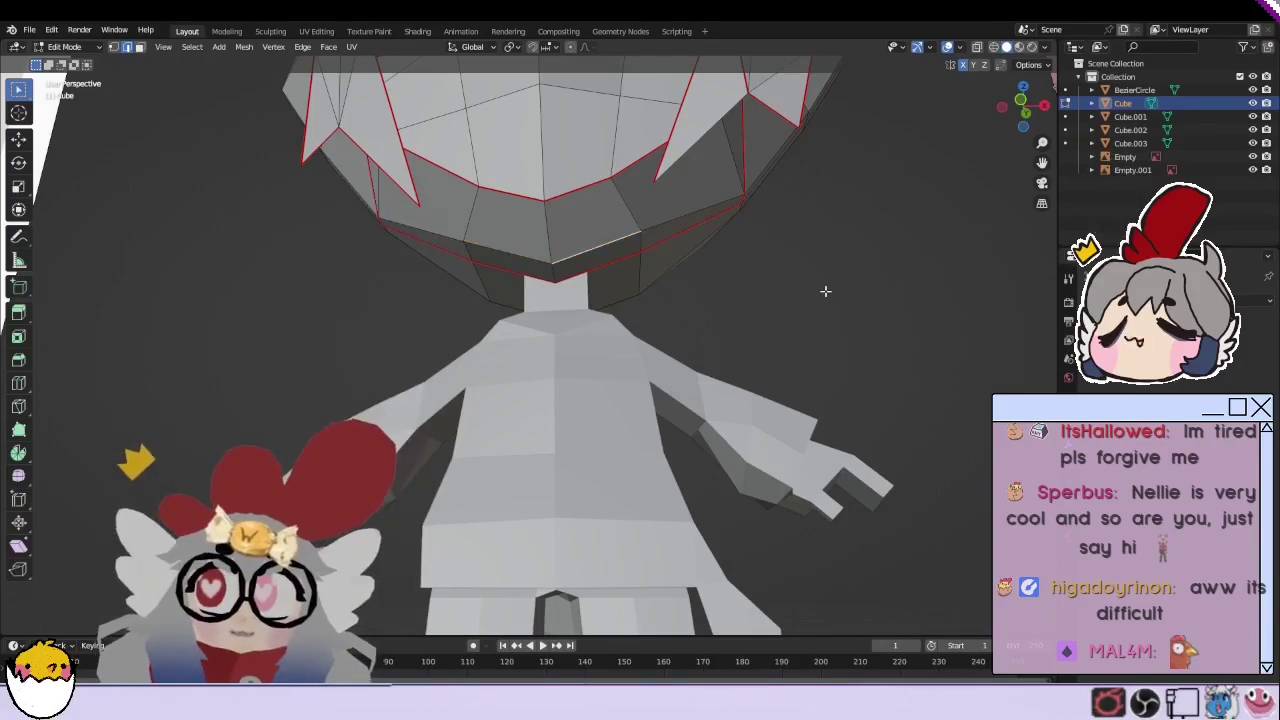
pyautogui.moveTo(825, 291); pyautogui.dragTo(671, 330, button='middle')
pyautogui.scroll(-4, 671, 330)
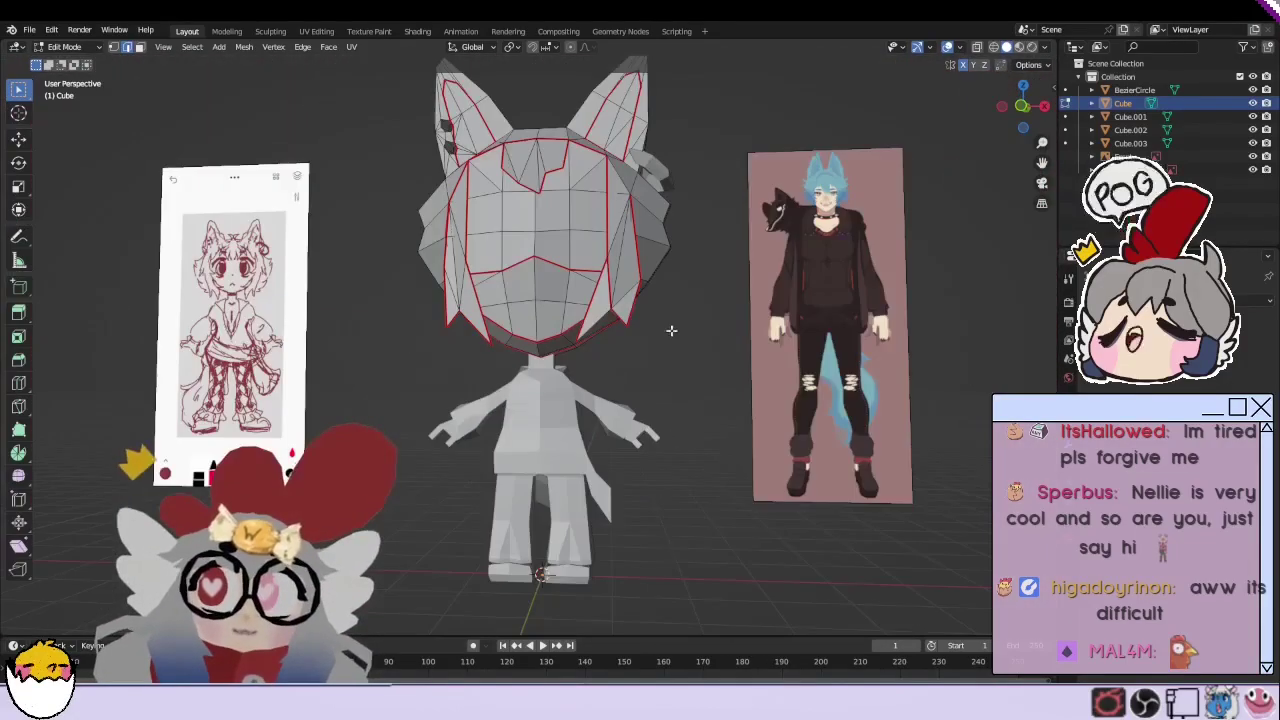
pyautogui.scroll(3, 671, 330)
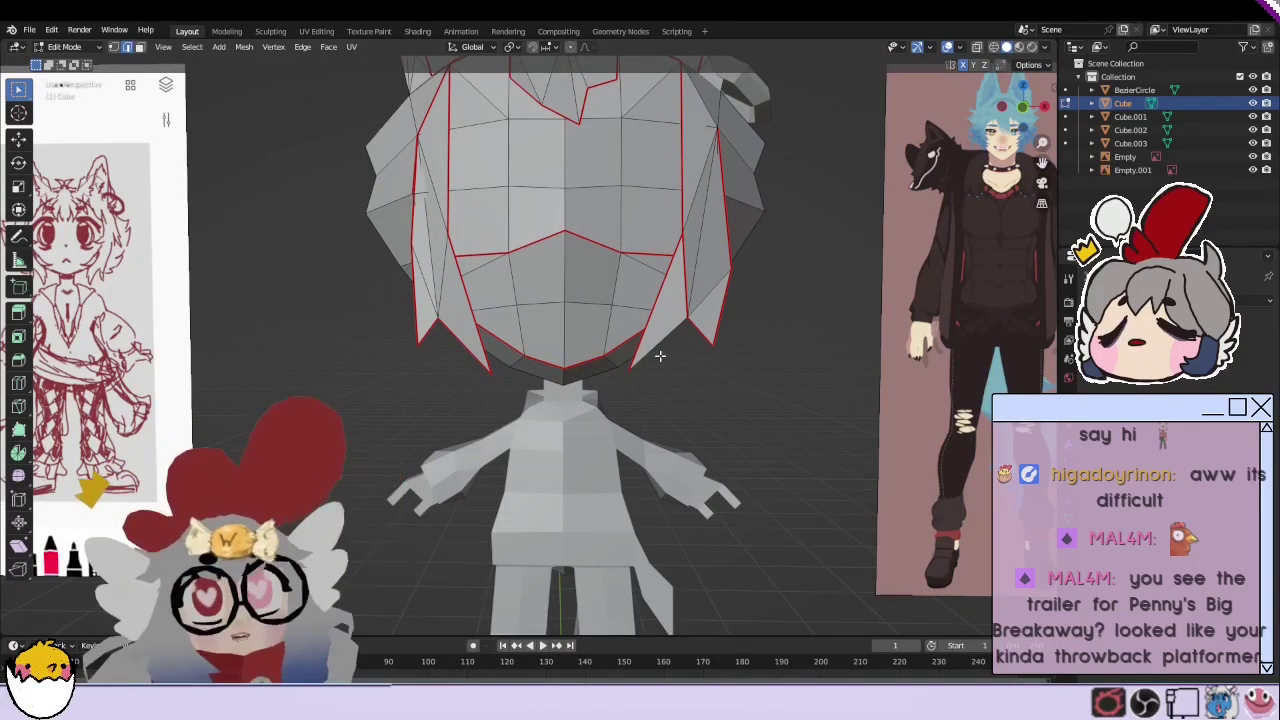
# Step: Switch back to Object Mode and select the body object Cube.001
pyautogui.click(70, 47)
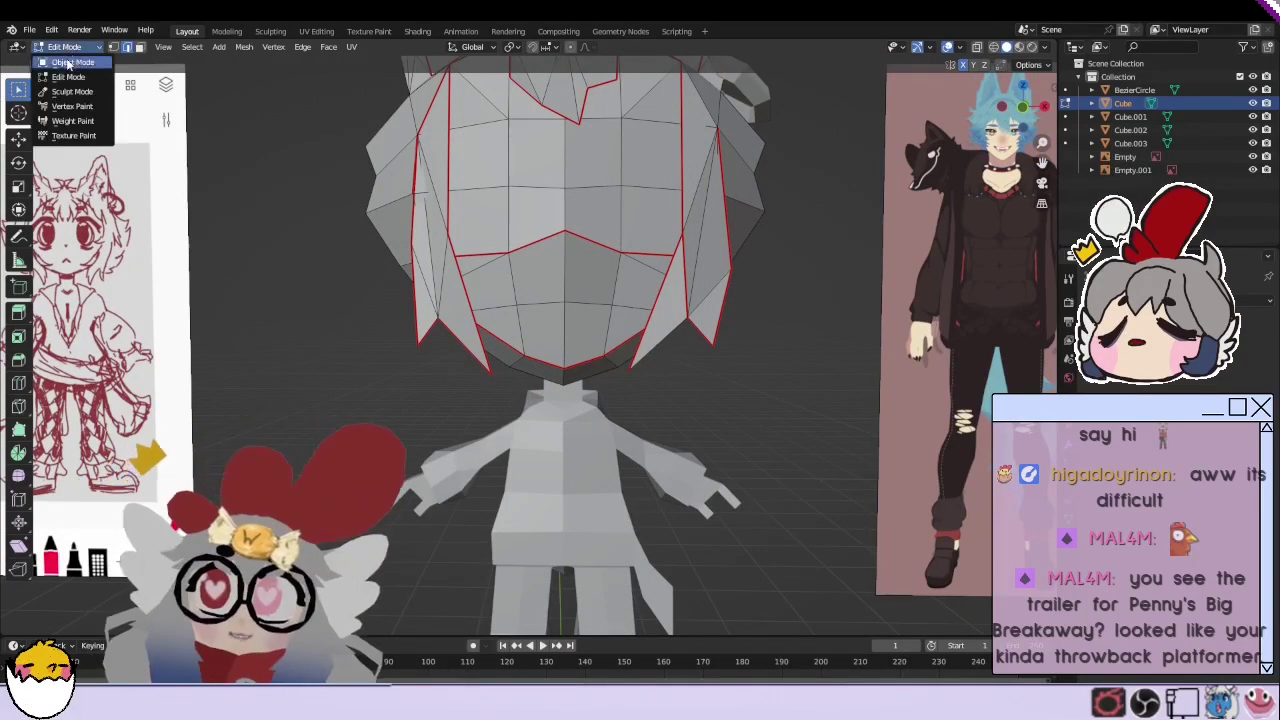
pyautogui.click(70, 65)
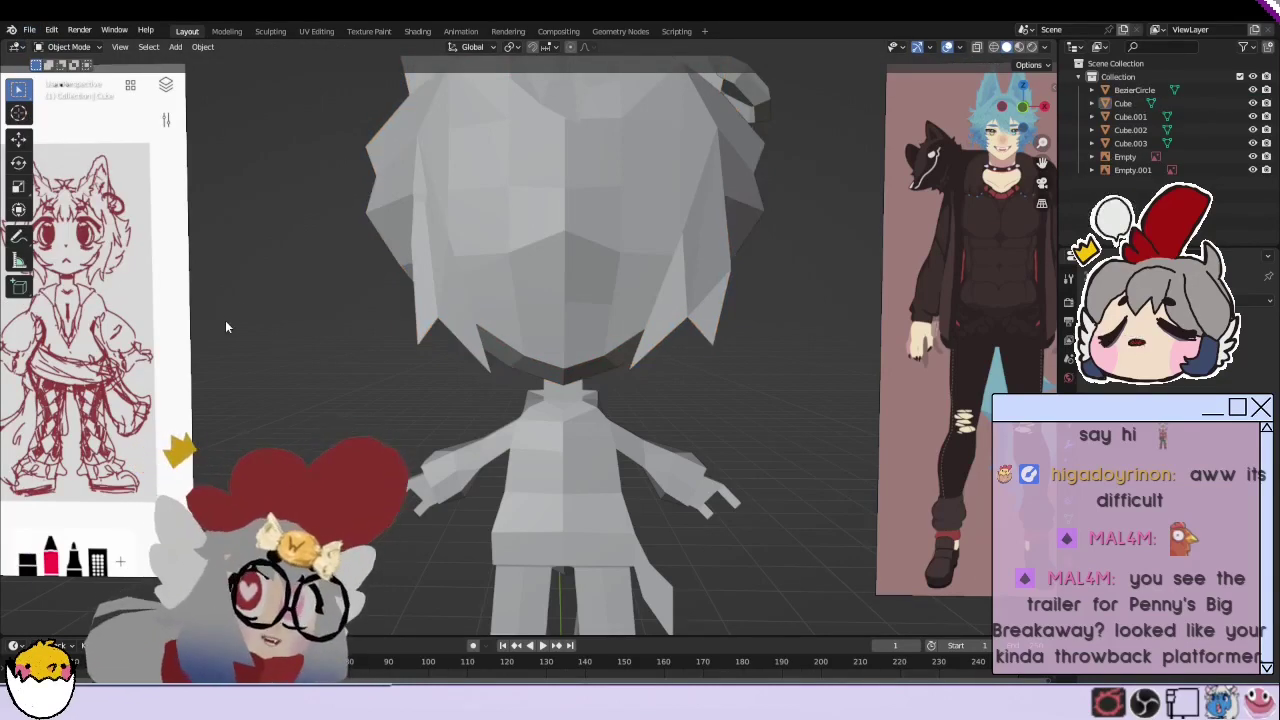
pyautogui.press('ctrl+KP_1')
pyautogui.press('KP_1')
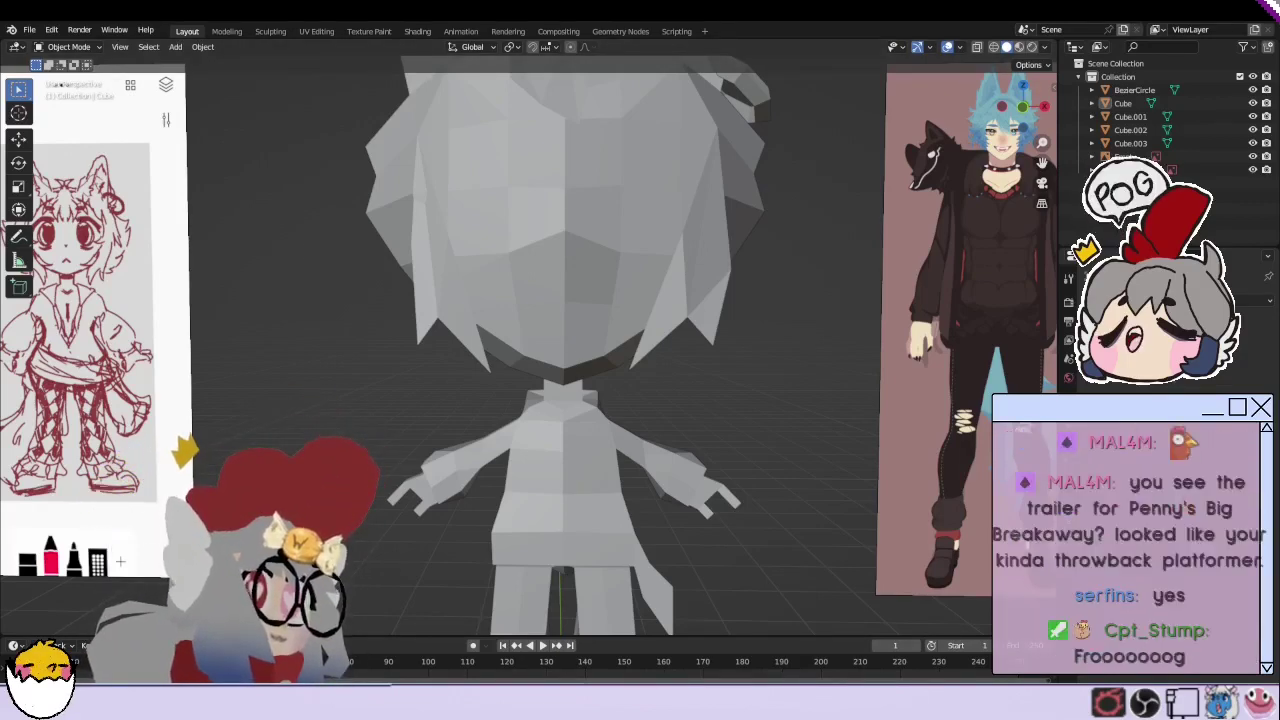
pyautogui.moveTo(660, 320)
pyautogui.mouseDown(button='middle')
pyautogui.moveTo(880, 399)
pyautogui.moveTo(762, 369)
pyautogui.mouseUp(button='middle')
pyautogui.scroll(-3, 577, 428)
pyautogui.scroll(2, 577, 428)
pyautogui.click(552, 474)
# Step: In Edit Mode on the body, connect both neck corners to the chest centre with new edges
pyautogui.click(65, 47)
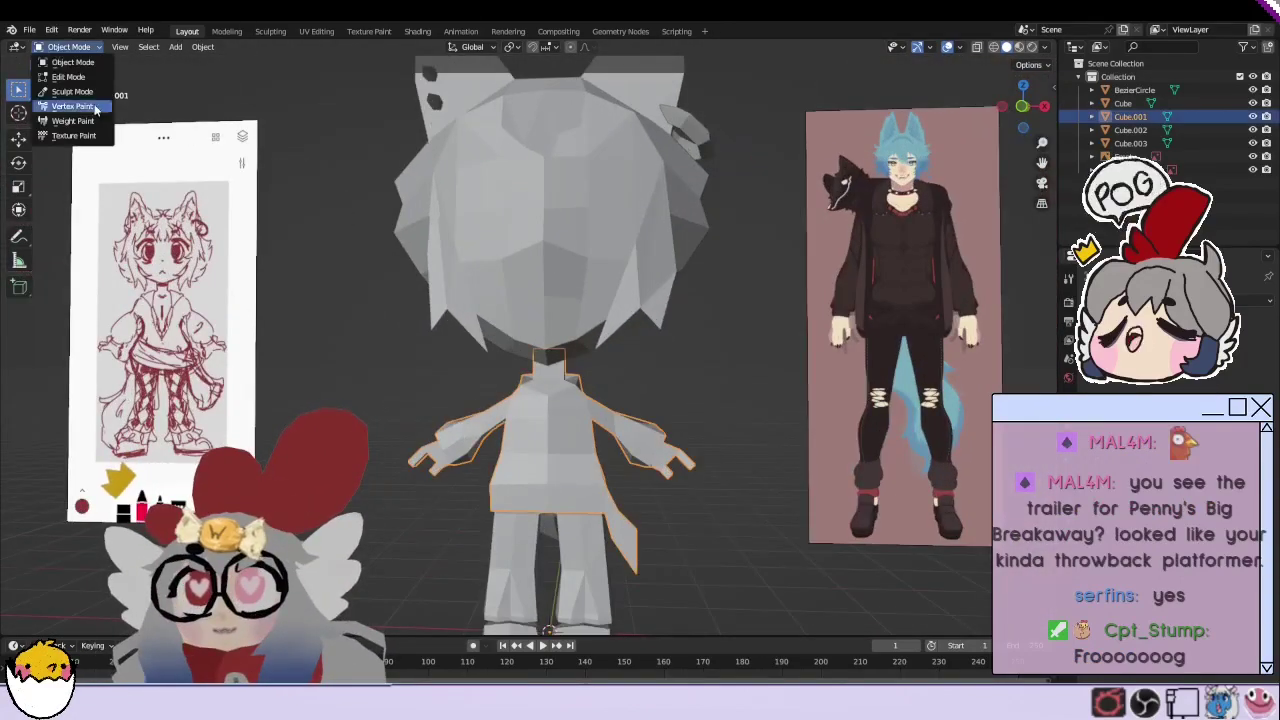
pyautogui.click(70, 66)
pyautogui.scroll(3, 513, 390)
pyautogui.scroll(3, 513, 390)
pyautogui.moveTo(513, 390); pyautogui.dragTo(638, 233, button='middle')
pyautogui.click(113, 47)
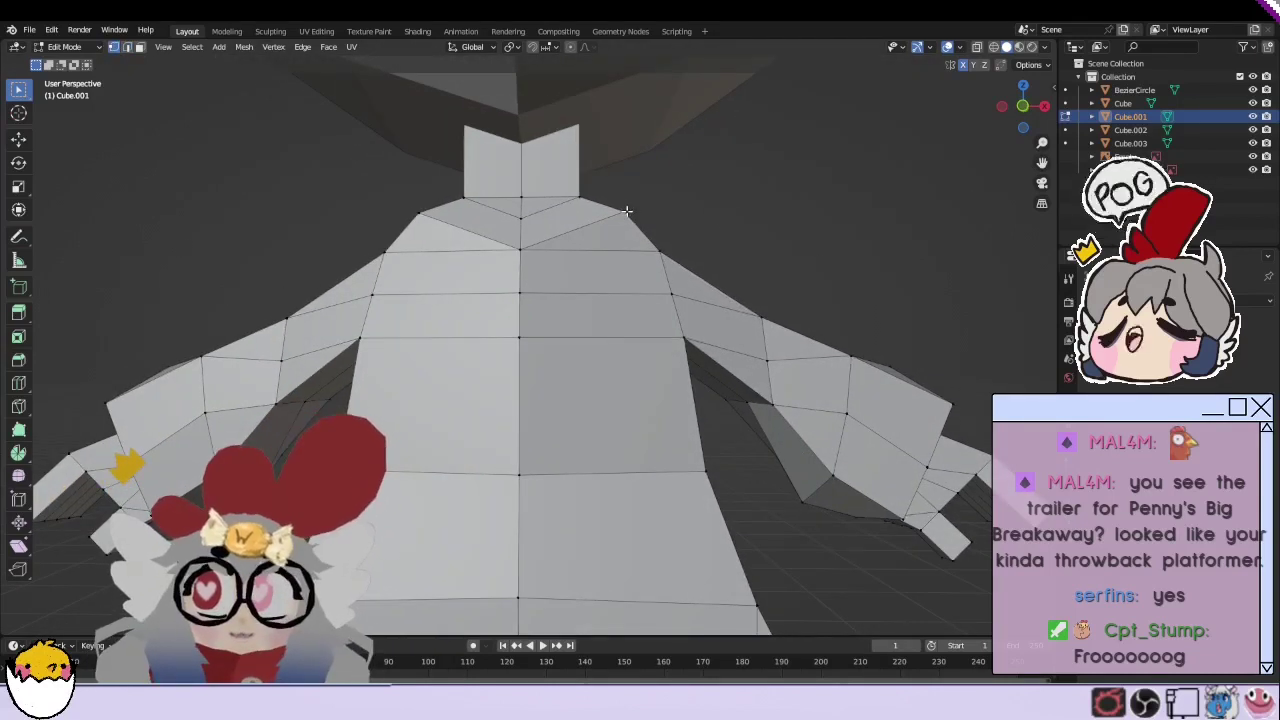
pyautogui.keyDown('shift'); pyautogui.click(528, 336); pyautogui.keyUp('shift')
pyautogui.rightClick(528, 336)
pyautogui.click(501, 404)
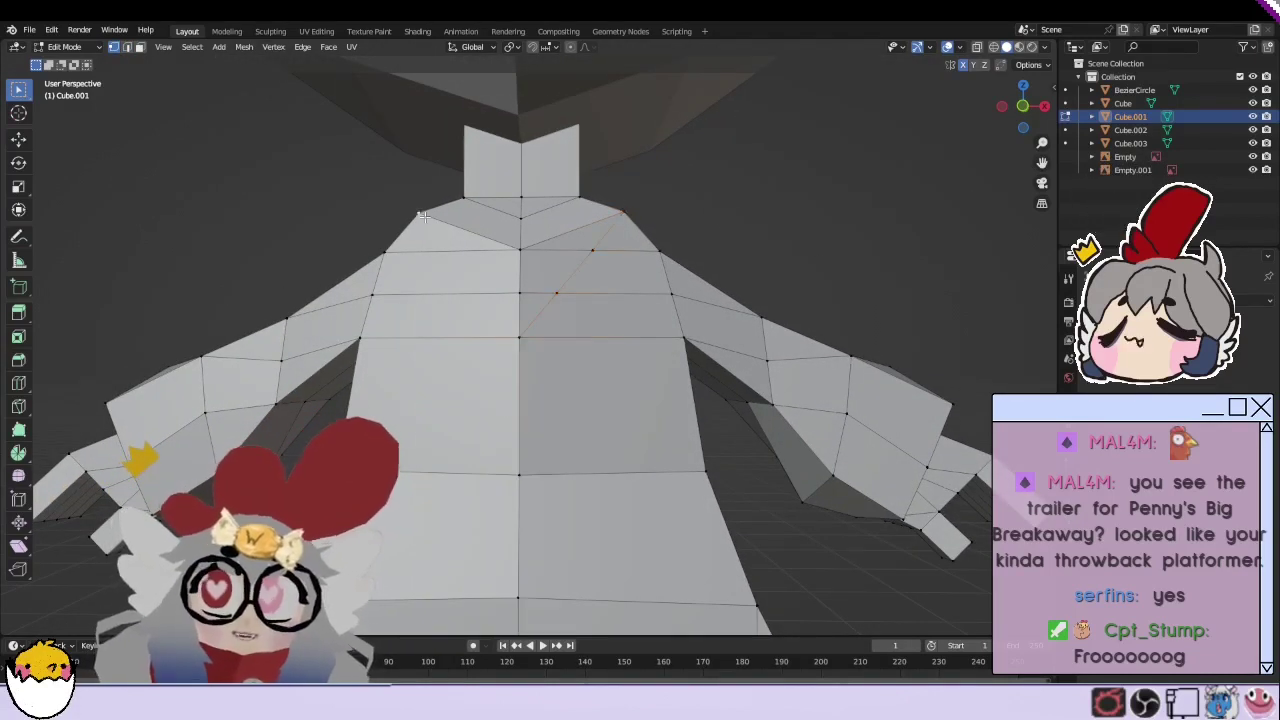
pyautogui.rightClick(517, 339)
pyautogui.click(440, 356)
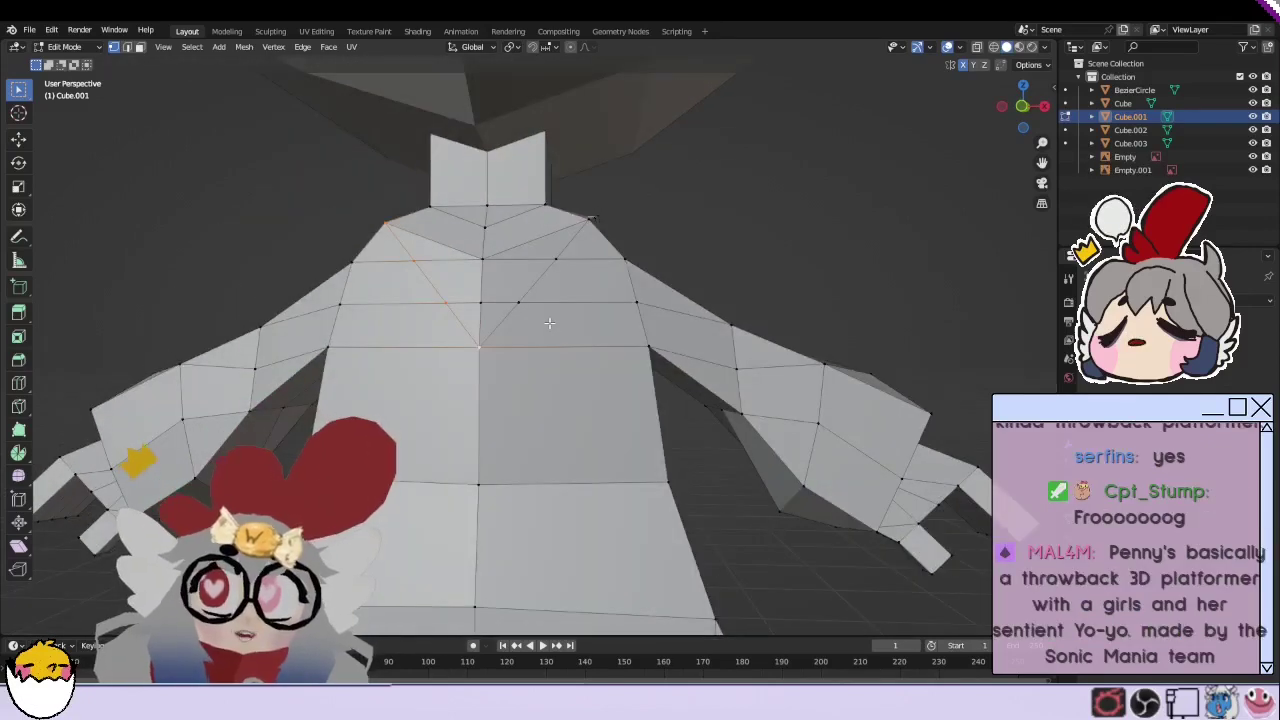
# Step: In edge select mode, select the new diagonal edges down the chest
pyautogui.scroll(-6, 523, 327)
pyautogui.scroll(3, 523, 327)
pyautogui.scroll(2, 530, 328)
pyautogui.scroll(2, 545, 329)
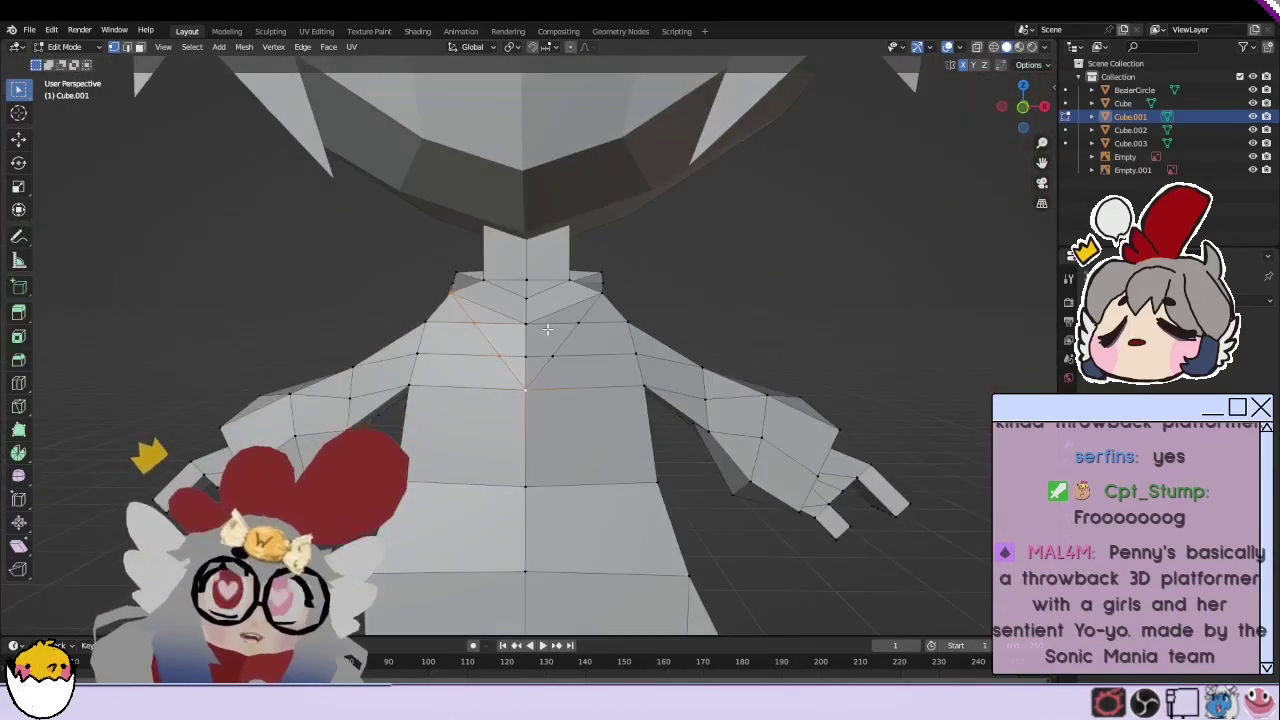
pyautogui.click(126, 47)
pyautogui.scroll(2, 566, 314)
pyautogui.keyDown('ctrl'); pyautogui.click(583, 233); pyautogui.keyUp('ctrl')
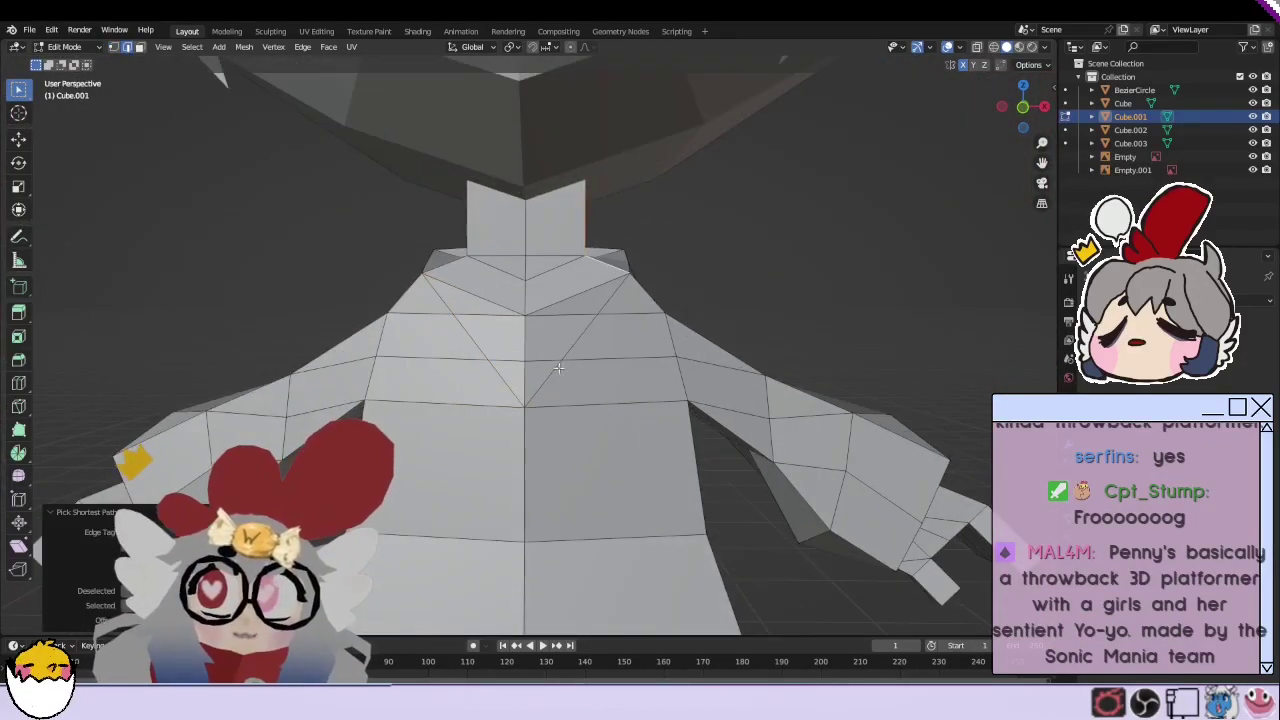
pyautogui.rightClick(449, 259)
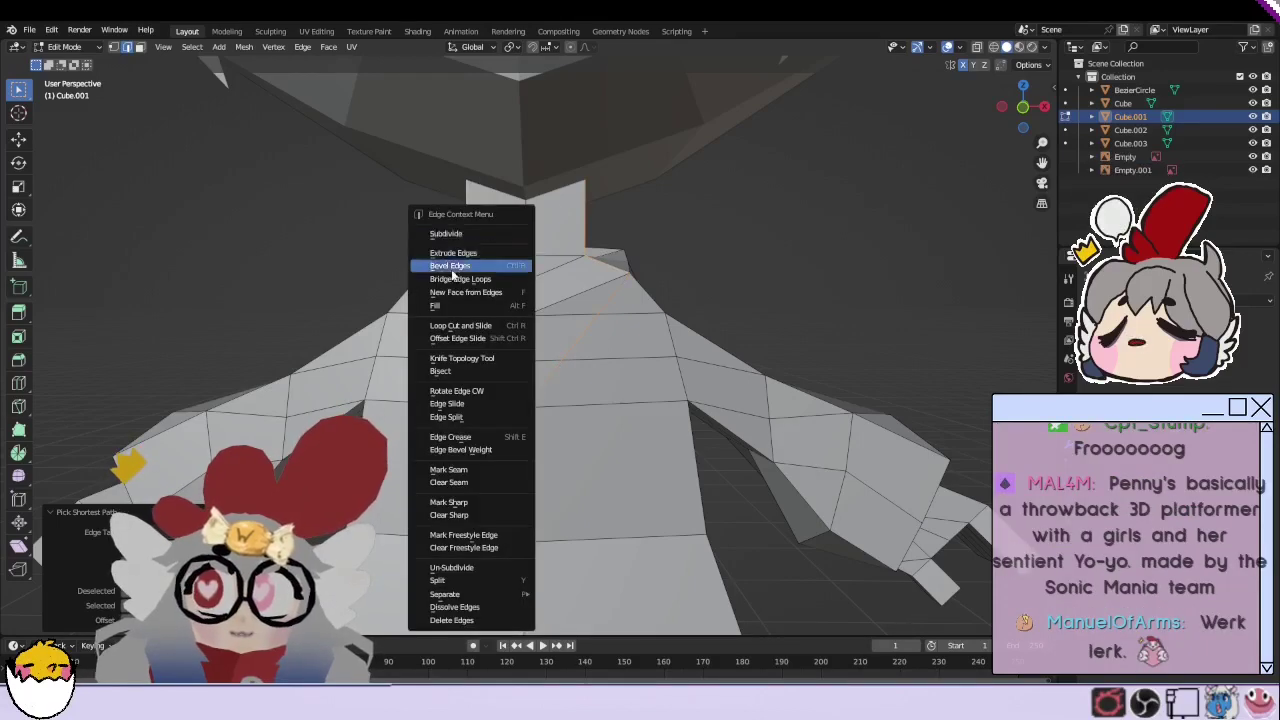
pyautogui.click(450, 262)
# Step: Extend the selection along the chest edges and mark them as a seam
pyautogui.moveTo(450, 262)
pyautogui.mouseDown(button='middle')
pyautogui.moveTo(436, 213)
pyautogui.moveTo(967, 441)
pyautogui.mouseUp(button='middle')
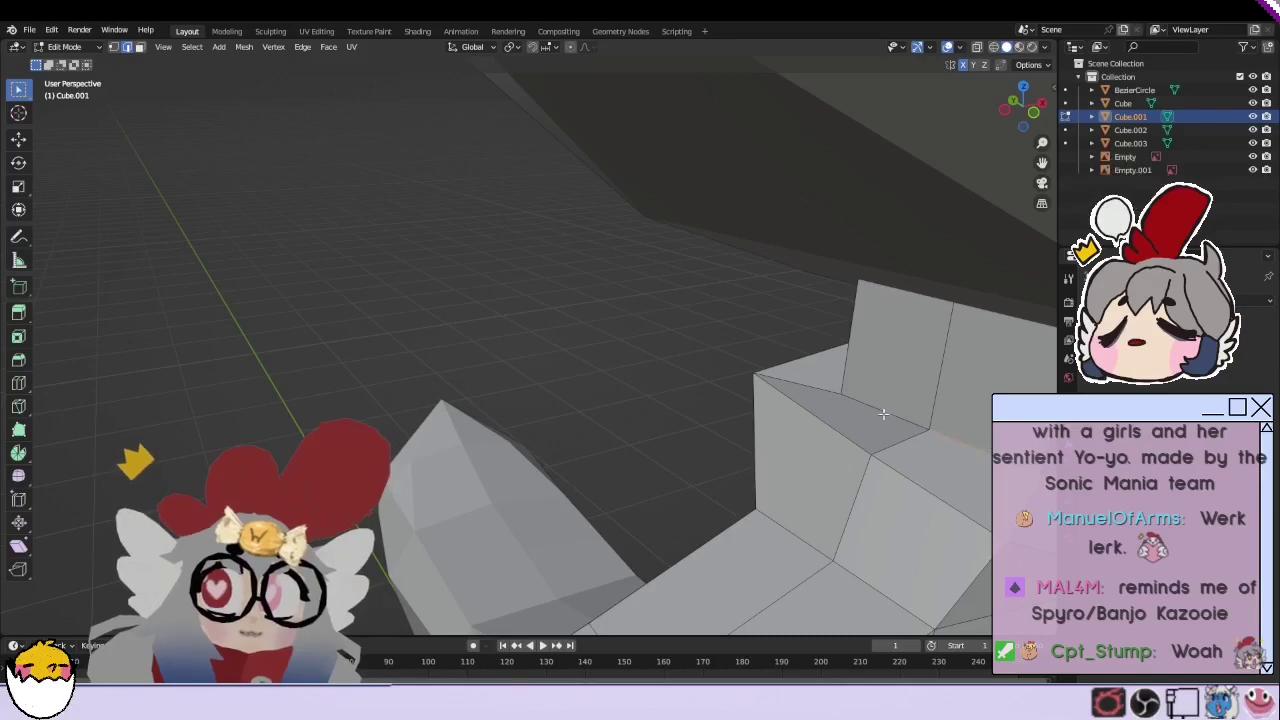
pyautogui.scroll(-5, 883, 413)
pyautogui.moveTo(883, 413); pyautogui.dragTo(838, 463, button='middle')
pyautogui.scroll(5, 880, 420)
pyautogui.moveTo(884, 509); pyautogui.dragTo(843, 477, button='middle')
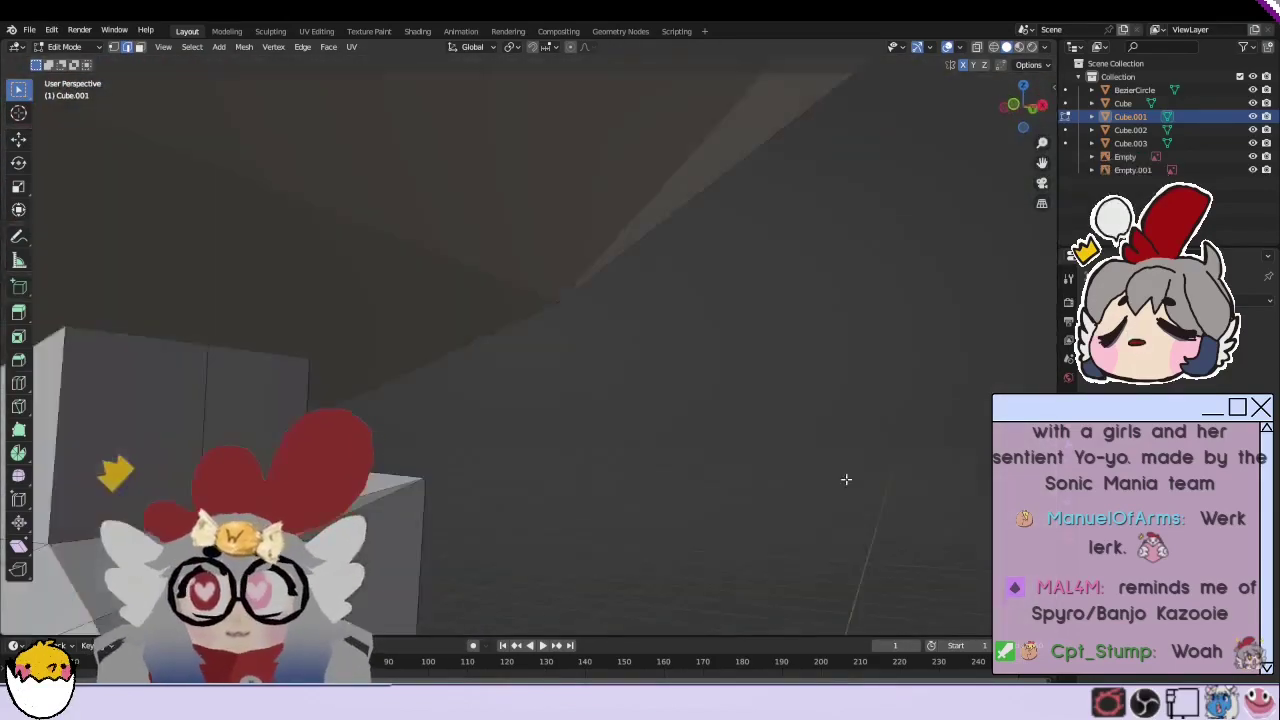
pyautogui.keyDown('ctrl'); pyautogui.click(414, 560); pyautogui.keyUp('ctrl')
pyautogui.moveTo(414, 560)
pyautogui.mouseDown(button='middle')
pyautogui.moveTo(395, 511)
pyautogui.moveTo(417, 503)
pyautogui.mouseUp(button='middle')
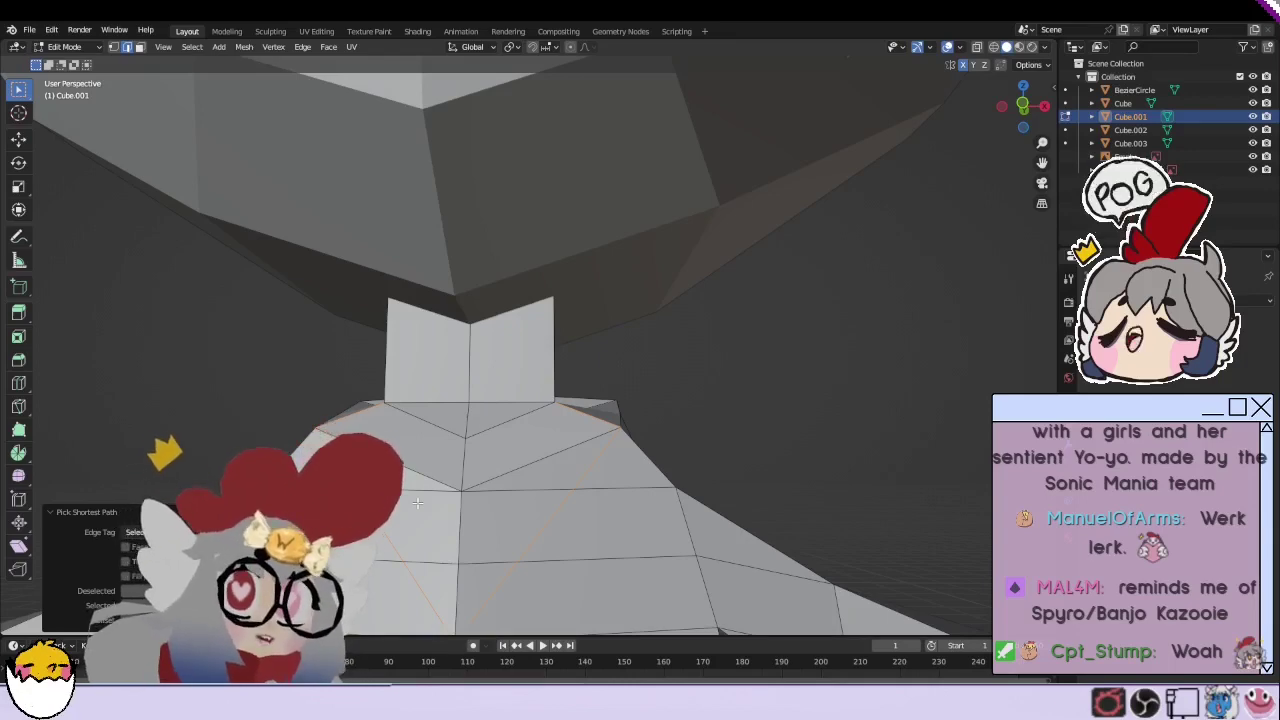
pyautogui.rightClick(518, 438)
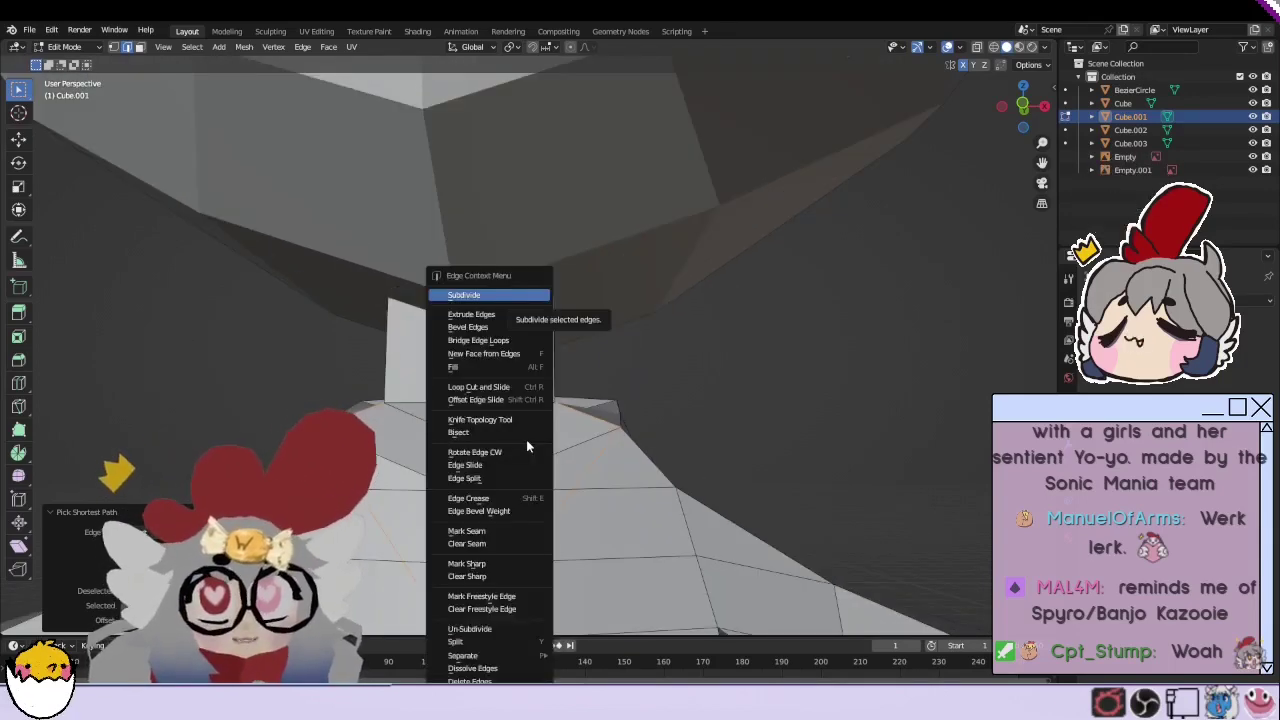
pyautogui.click(466, 531)
pyautogui.scroll(-5, 737, 386)
pyautogui.scroll(2, 708, 392)
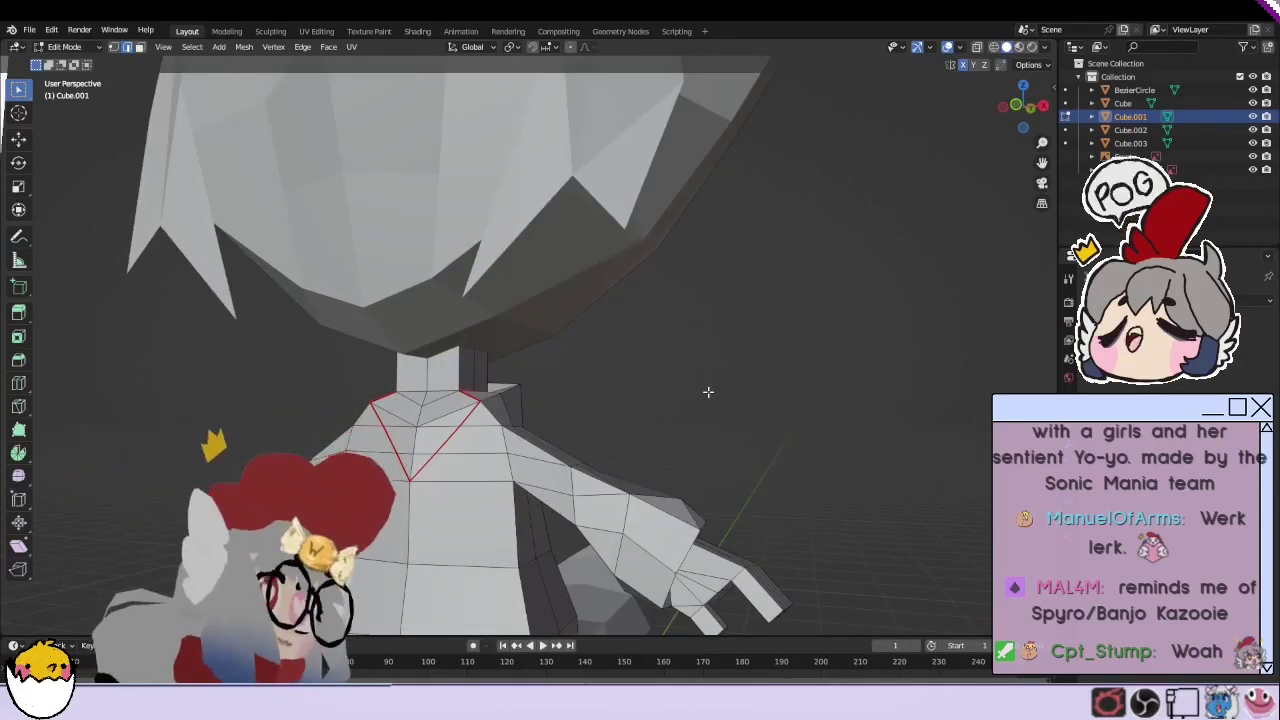
# Step: Move the seam vertices to a new position on the chest
pyautogui.moveTo(708, 392); pyautogui.dragTo(620, 366, button='middle')
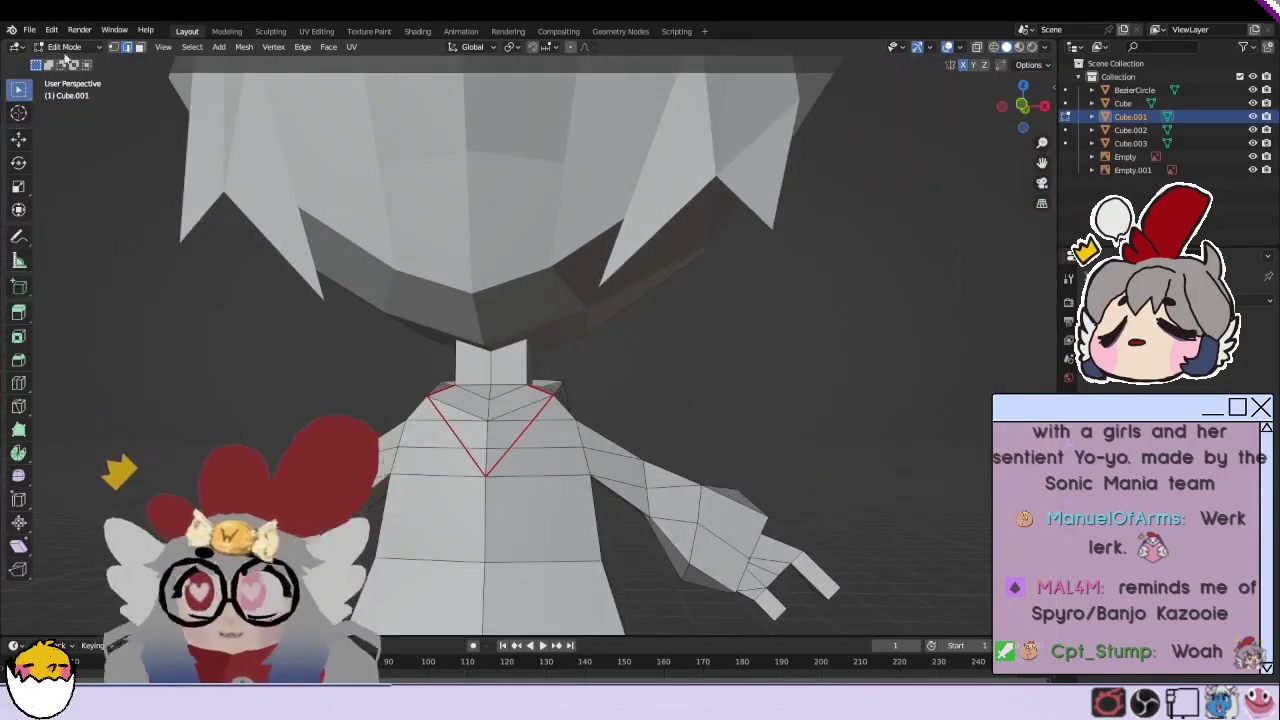
pyautogui.press('g')
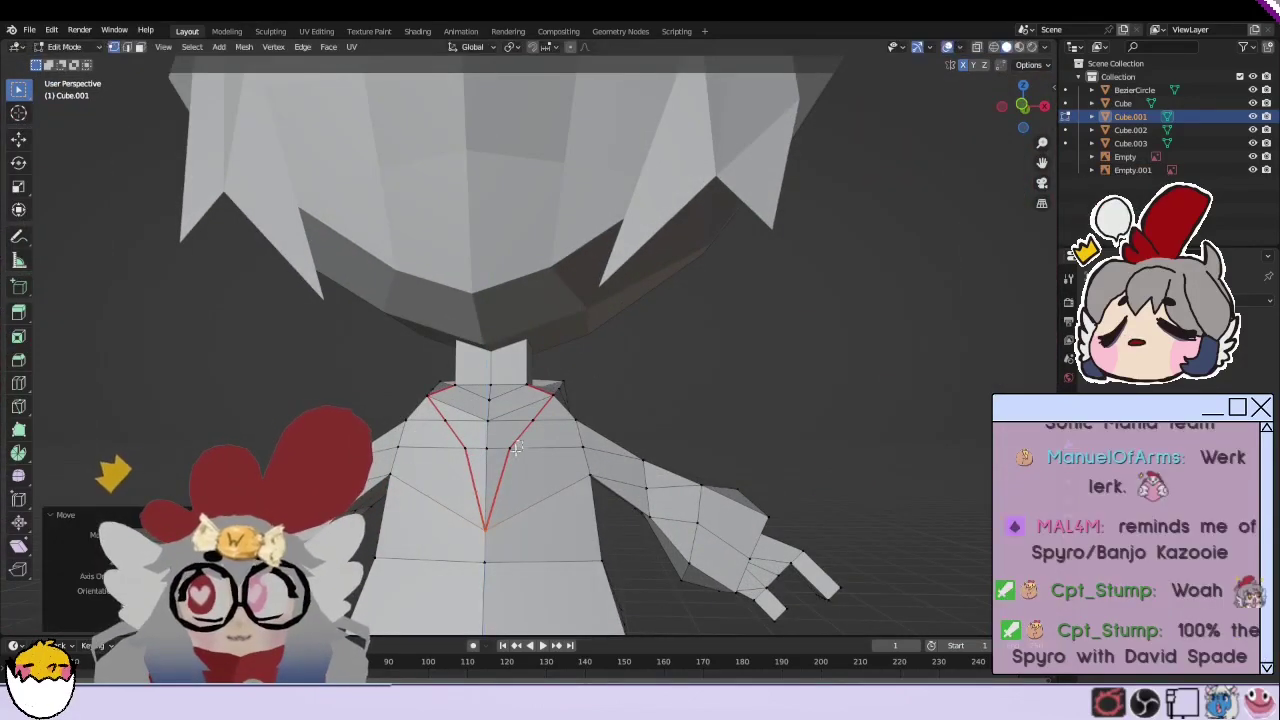
pyautogui.scroll(3, 514, 448)
pyautogui.click(526, 527)
pyautogui.scroll(-5, 526, 527)
pyautogui.scroll(2, 560, 440)
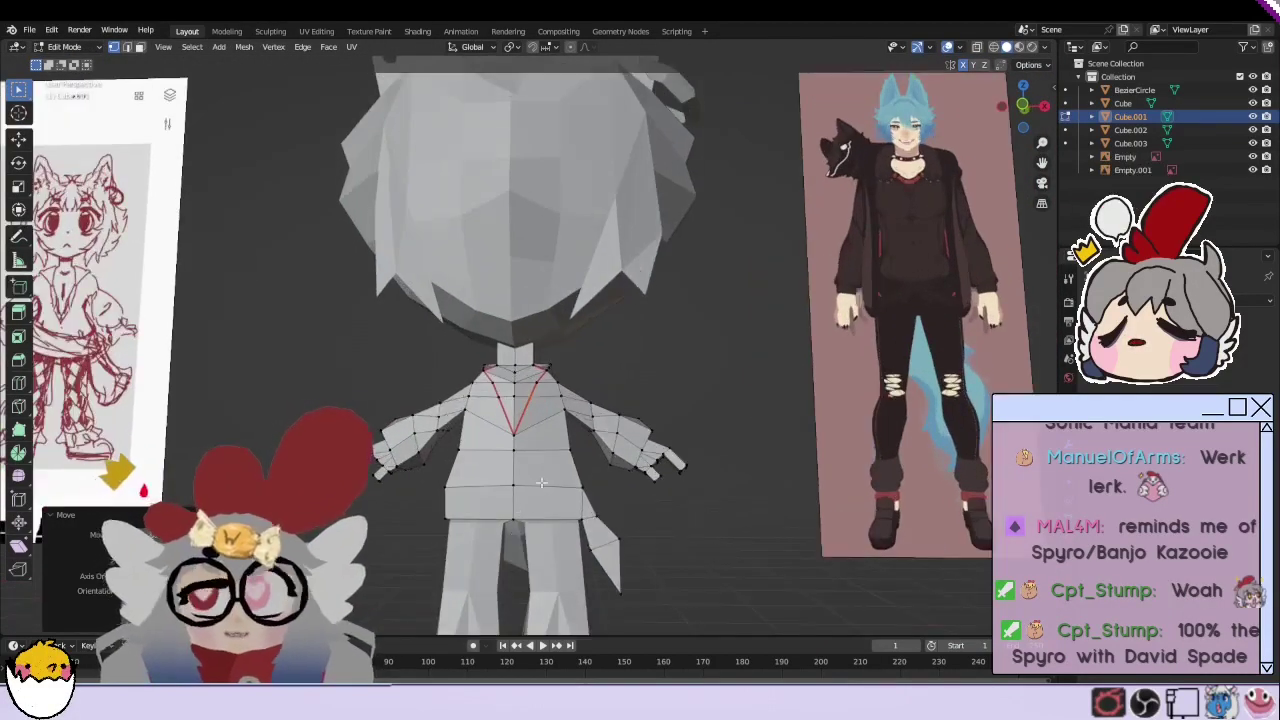
pyautogui.scroll(2, 560, 440)
pyautogui.moveTo(545, 444)
pyautogui.mouseDown(button='middle')
pyautogui.moveTo(612, 447)
pyautogui.moveTo(357, 263)
pyautogui.moveTo(393, 265)
pyautogui.mouseUp(button='middle')
pyautogui.scroll(-4, 612, 447)
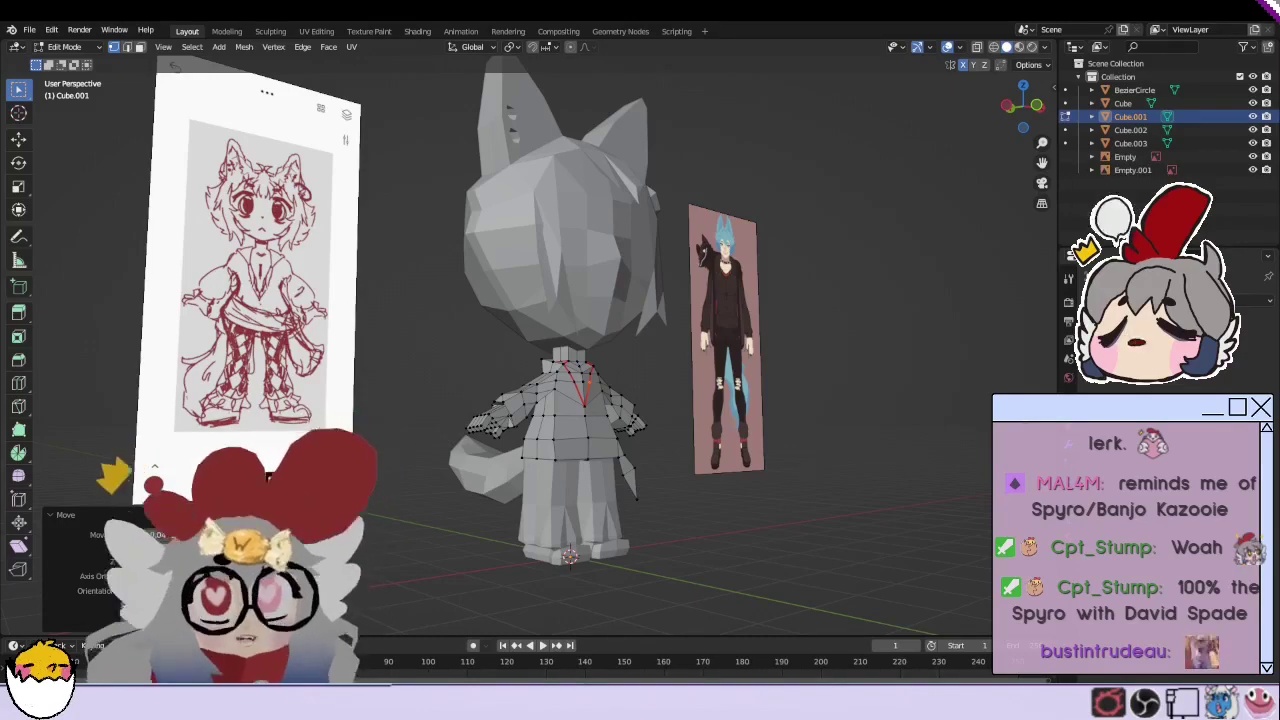
pyautogui.scroll(3, 451, 466)
# Step: Select an edge on the side of the neck and rotate it clockwise
pyautogui.moveTo(451, 466)
pyautogui.mouseDown(button='middle')
pyautogui.moveTo(571, 527)
pyautogui.moveTo(610, 505)
pyautogui.moveTo(680, 500)
pyautogui.moveTo(640, 530)
pyautogui.moveTo(776, 488)
pyautogui.moveTo(792, 347)
pyautogui.moveTo(923, 380)
pyautogui.moveTo(443, 374)
pyautogui.moveTo(527, 418)
pyautogui.mouseUp(button='middle')
pyautogui.scroll(3, 471, 466)
pyautogui.keyDown('ctrl'); pyautogui.click(776, 486); pyautogui.keyUp('ctrl')
pyautogui.scroll(3, 792, 347)
pyautogui.scroll(-3, 593, 330)
pyautogui.moveTo(603, 360); pyautogui.dragTo(615, 458, button='middle')
pyautogui.rightClick(615, 458)
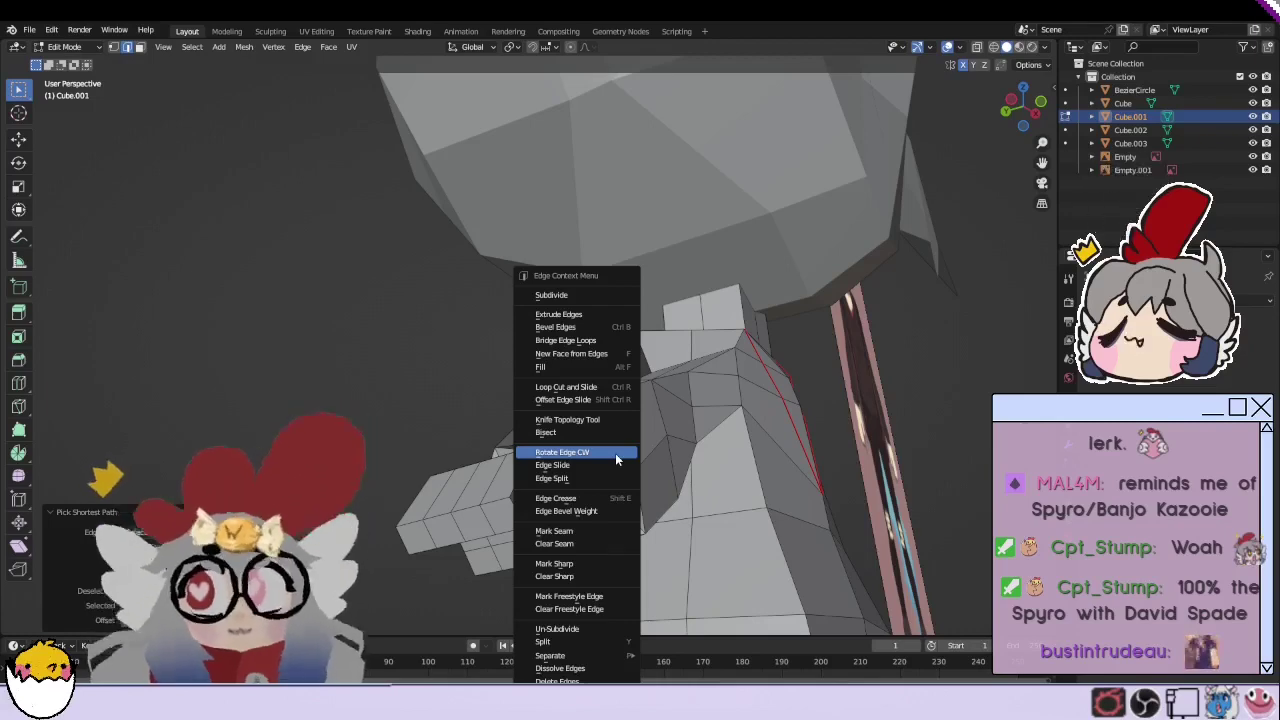
pyautogui.click(578, 529)
# Step: Select a path of edges along the neck side and mark them as seams
pyautogui.moveTo(578, 529)
pyautogui.mouseDown(button='middle')
pyautogui.moveTo(568, 352)
pyautogui.moveTo(254, 400)
pyautogui.mouseUp(button='middle')
pyautogui.scroll(3, 572, 420)
pyautogui.keyDown('ctrl'); pyautogui.click(578, 380); pyautogui.keyUp('ctrl')
pyautogui.moveTo(158, 342)
pyautogui.mouseDown(button='middle')
pyautogui.moveTo(598, 241)
pyautogui.moveTo(611, 251)
pyautogui.moveTo(383, 346)
pyautogui.mouseUp(button='middle')
pyautogui.rightClick(383, 346)
pyautogui.click(355, 531)
pyautogui.moveTo(355, 531); pyautogui.dragTo(624, 397, button='middle')
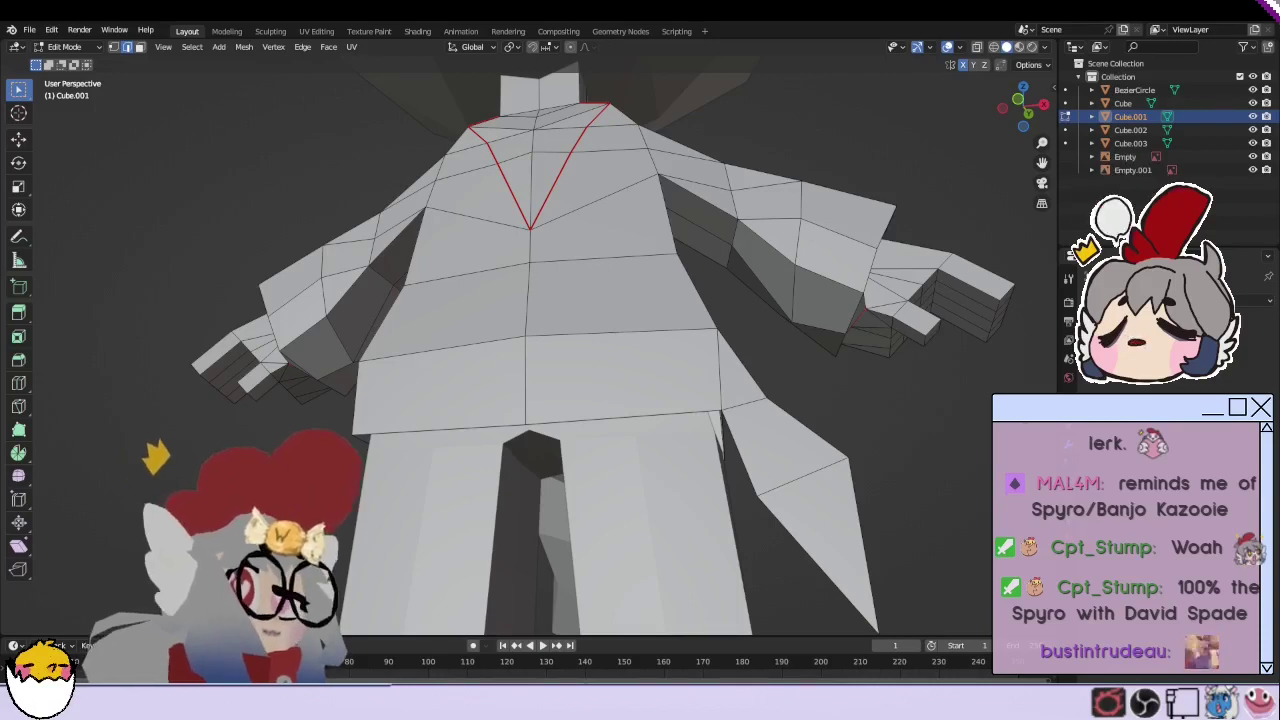
# Step: Connect the shoulder vertices with new edges to cut paths around the arm
pyautogui.moveTo(624, 397); pyautogui.dragTo(638, 364, button='middle')
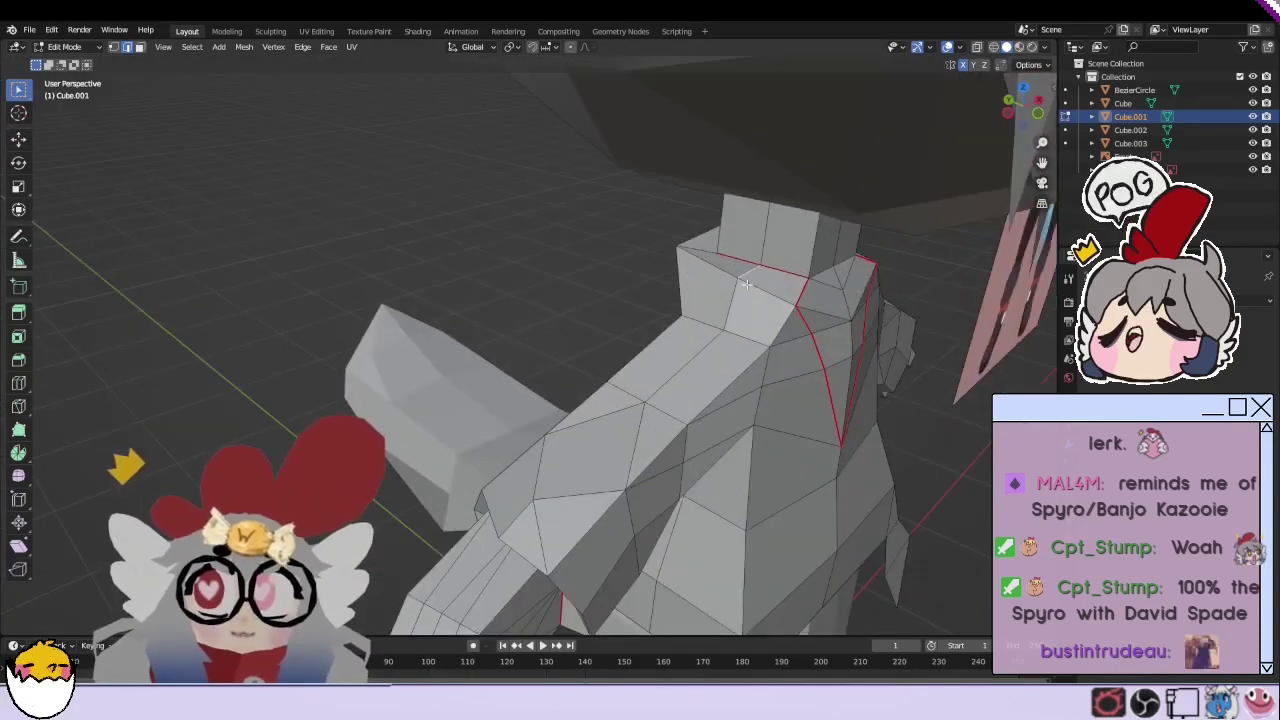
pyautogui.rightClick(640, 452)
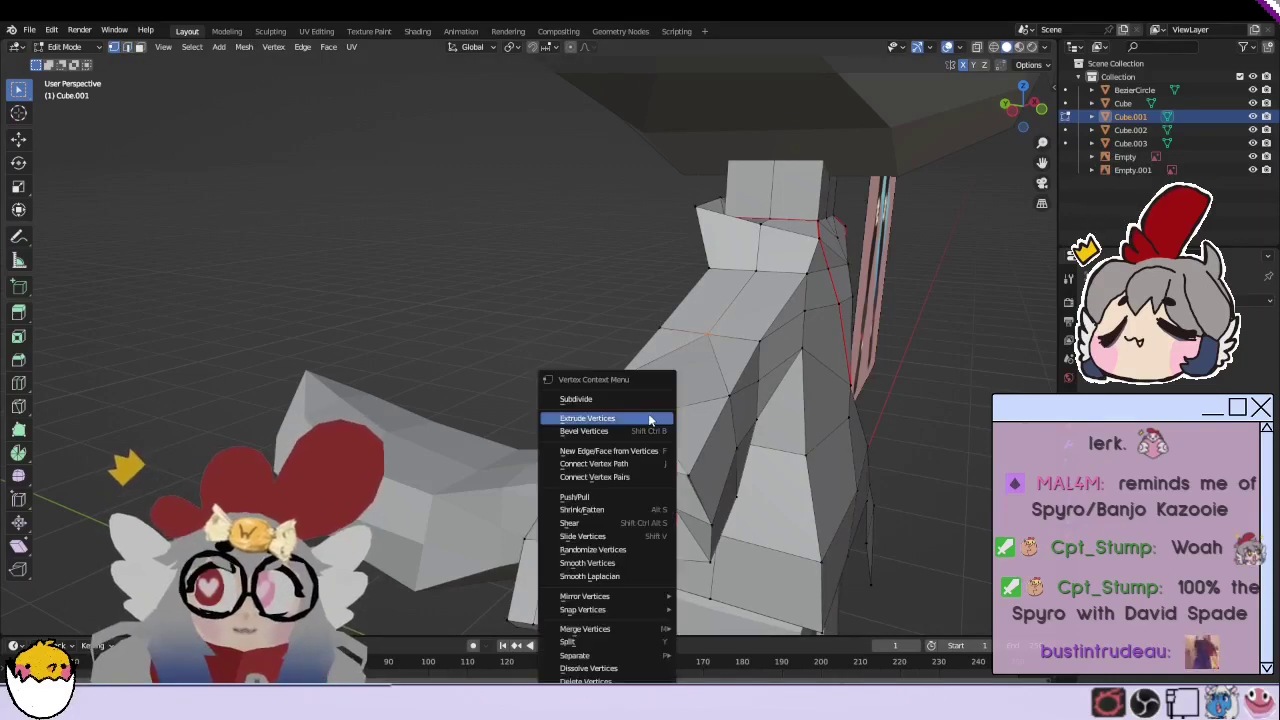
pyautogui.click(640, 452)
pyautogui.moveTo(640, 452); pyautogui.dragTo(641, 332, button='middle')
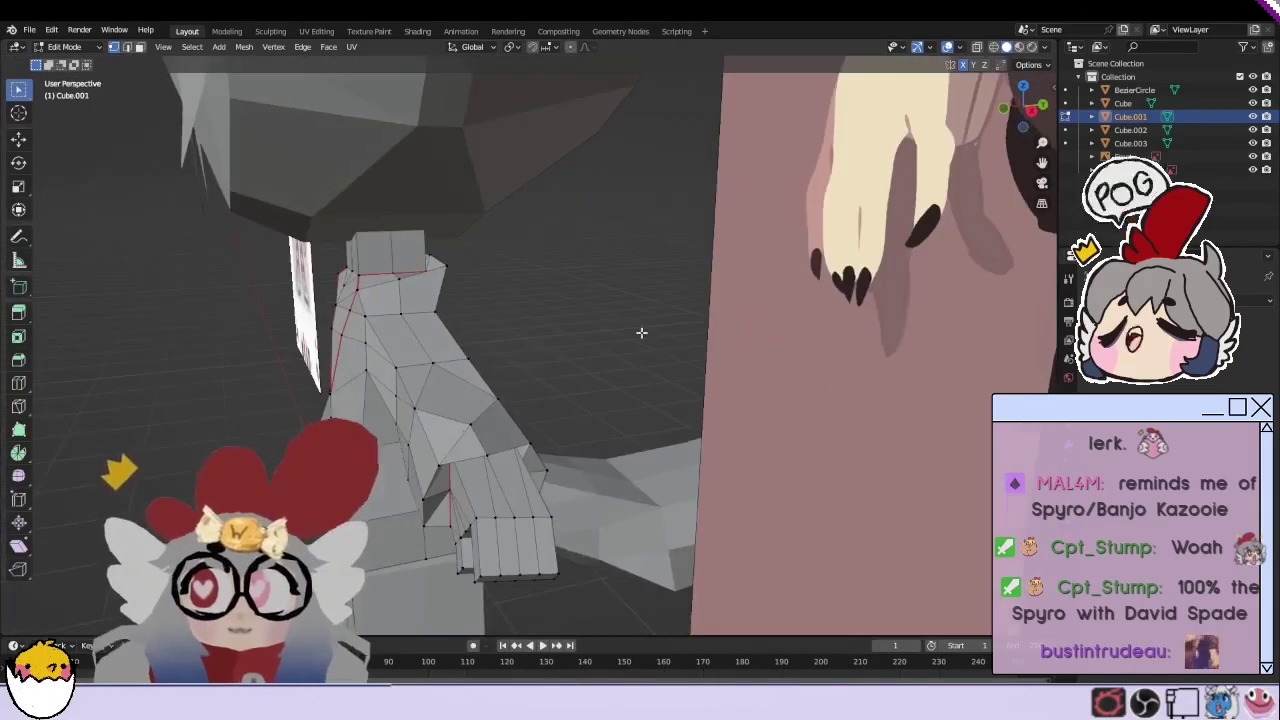
pyautogui.press('f')
pyautogui.rightClick(460, 448)
pyautogui.click(460, 448)
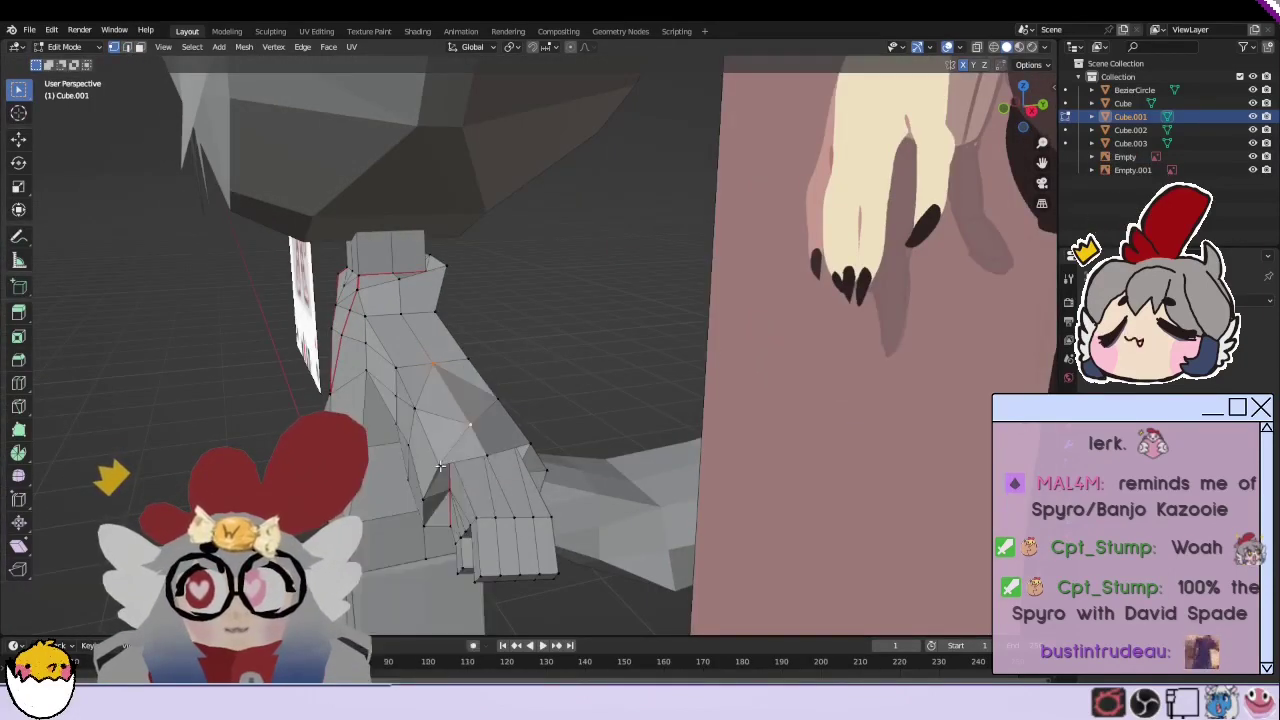
pyautogui.moveTo(460, 448); pyautogui.dragTo(453, 289, button='middle')
pyautogui.keyDown('ctrl'); pyautogui.click(608, 450); pyautogui.keyUp('ctrl')
pyautogui.rightClick(609, 453)
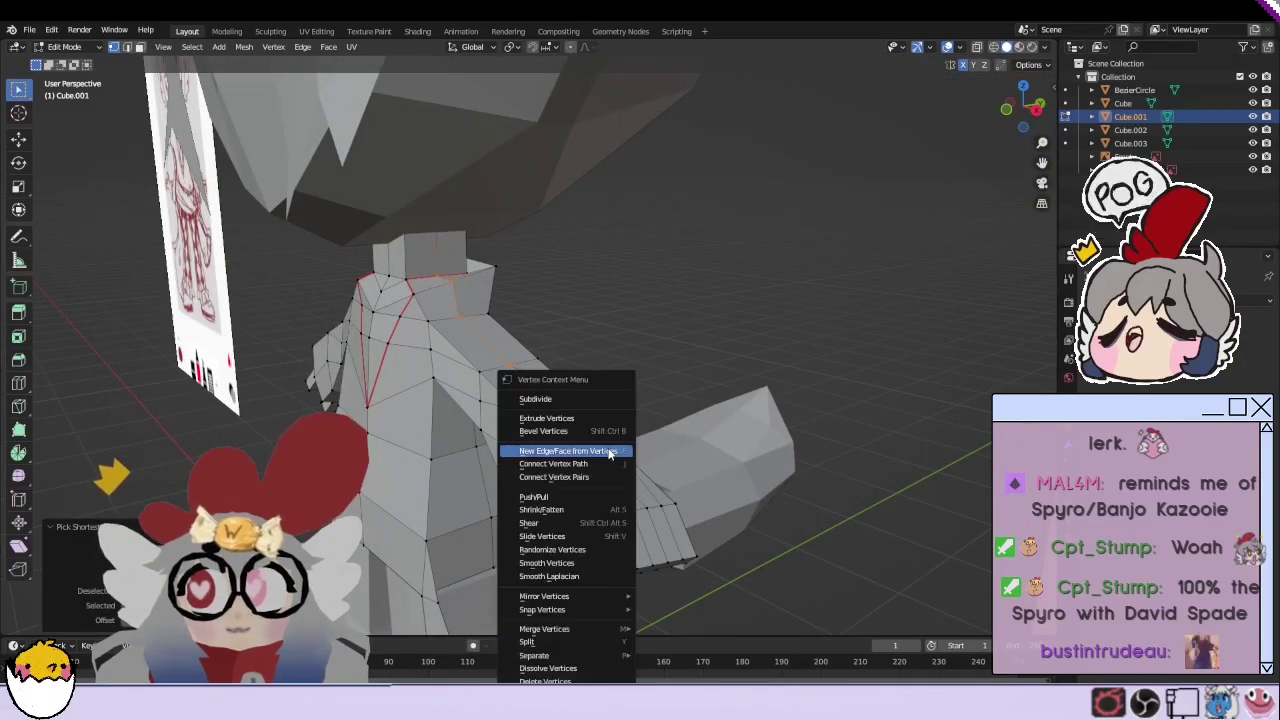
pyautogui.click(609, 451)
# Step: Mark seams along the shoulder and down the arm edge path
pyautogui.rightClick(560, 437)
pyautogui.click(560, 533)
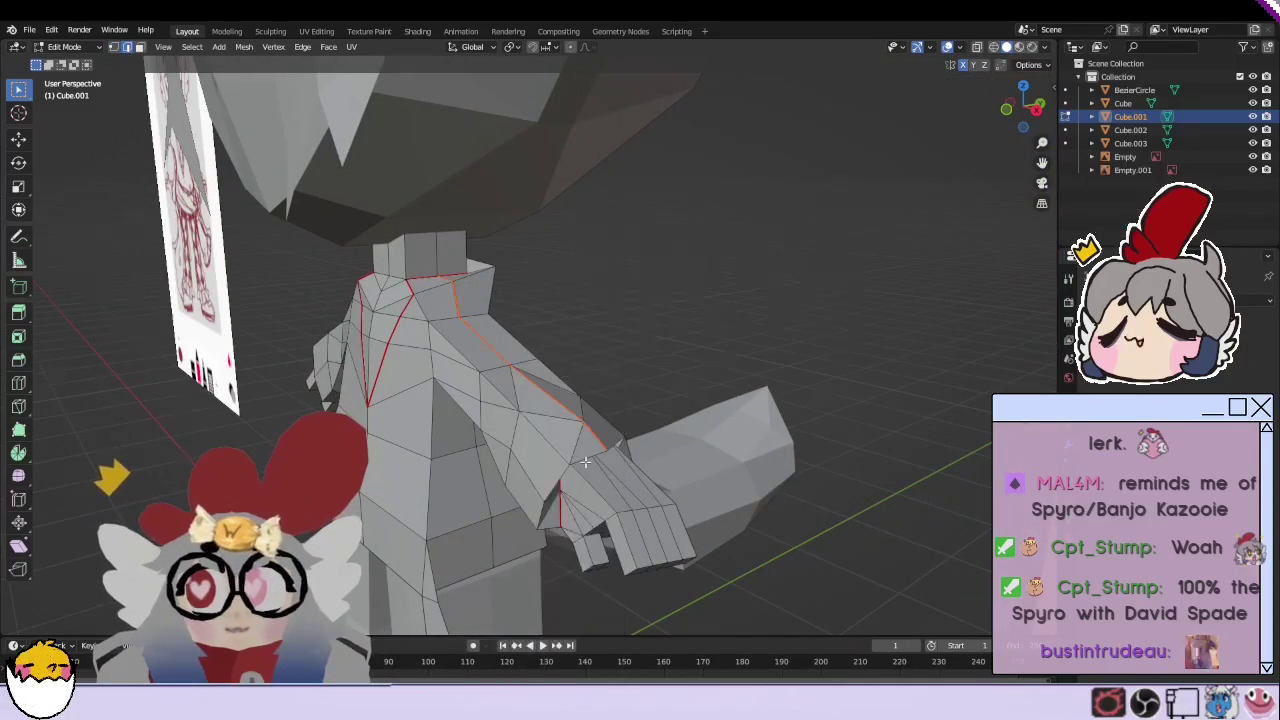
pyautogui.moveTo(560, 533); pyautogui.dragTo(549, 170, button='middle')
pyautogui.rightClick(549, 170)
pyautogui.click(545, 385)
pyautogui.moveTo(580, 346); pyautogui.dragTo(571, 190, button='middle')
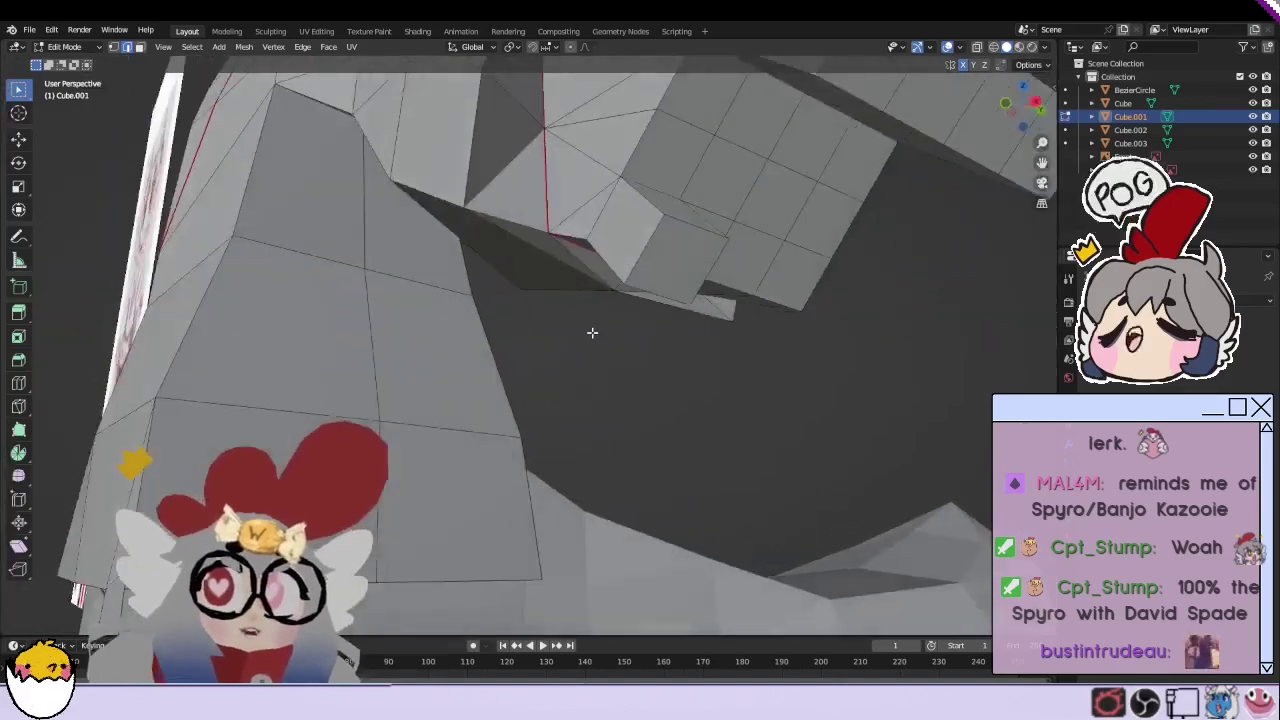
pyautogui.scroll(-5, 321, 130)
pyautogui.keyDown('ctrl'); pyautogui.click(437, 480); pyautogui.keyUp('ctrl')
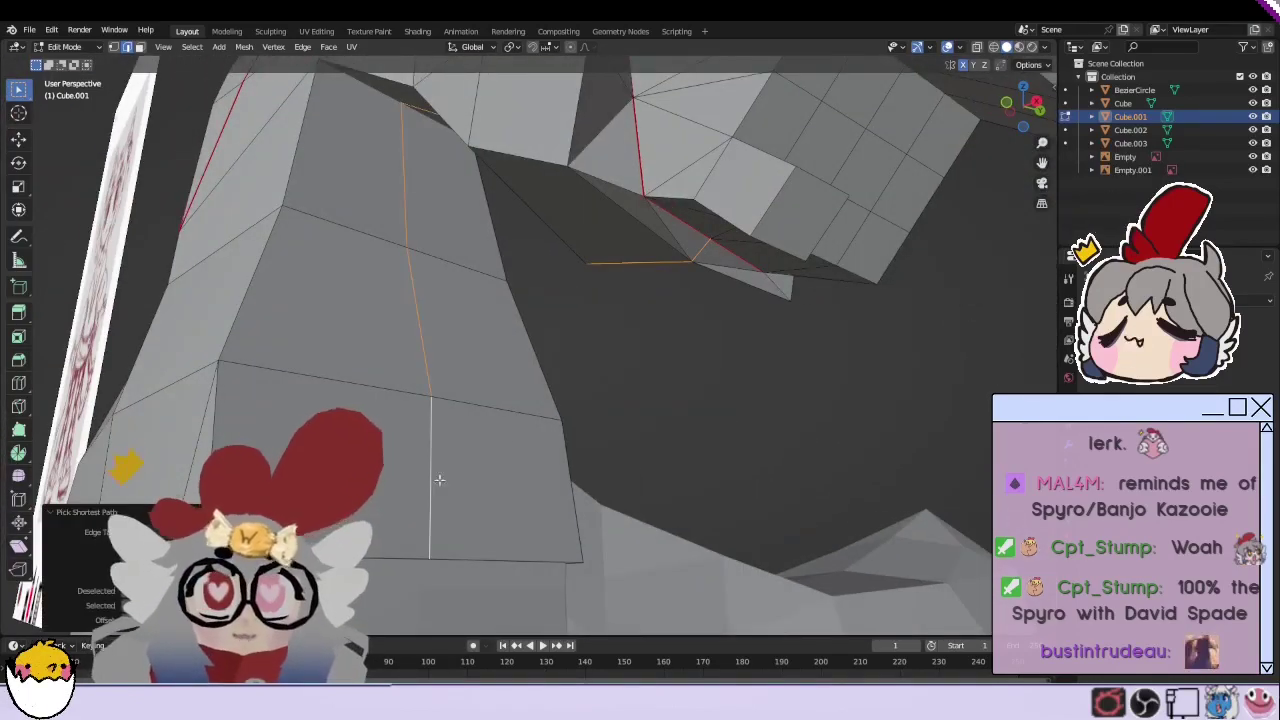
pyautogui.moveTo(437, 480); pyautogui.dragTo(608, 346, button='middle')
pyautogui.rightClick(580, 500)
pyautogui.click(548, 531)
# Step: Mark the edge paths under the arm as seams
pyautogui.moveTo(534, 391)
pyautogui.mouseDown(button='middle')
pyautogui.moveTo(665, 217)
pyautogui.moveTo(803, 236)
pyautogui.mouseUp(button='middle')
pyautogui.scroll(-5, 665, 217)
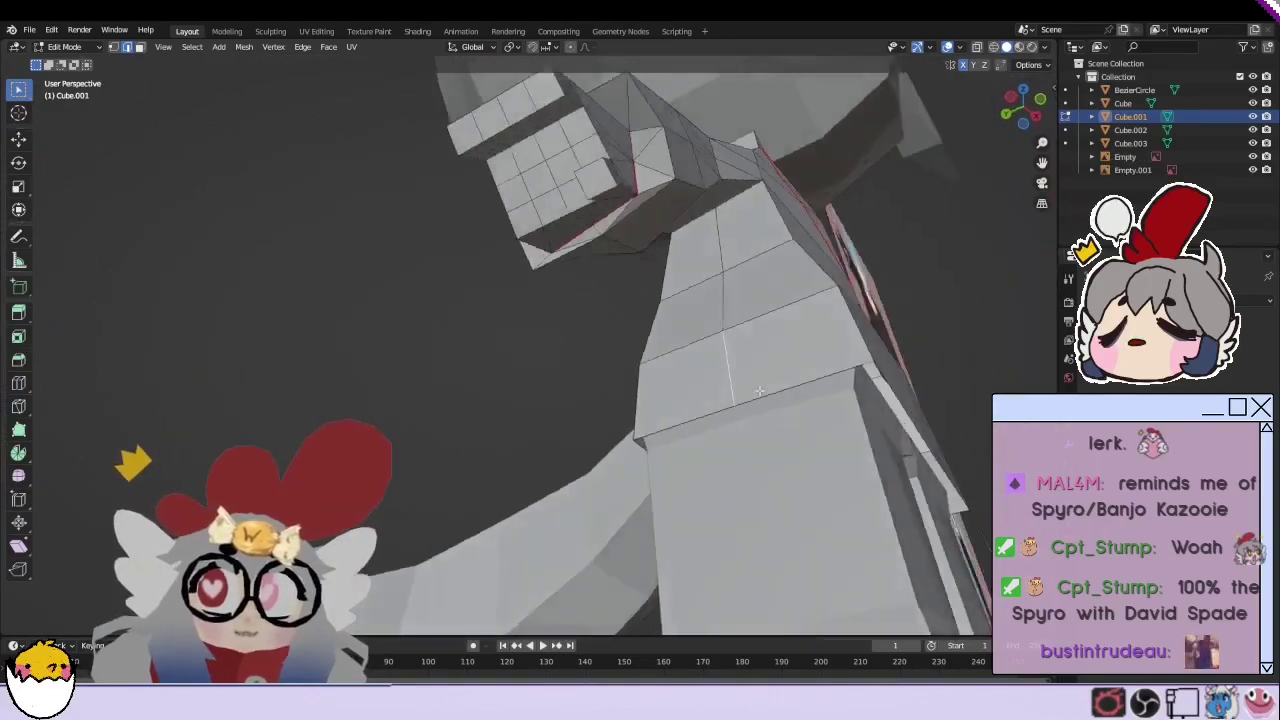
pyautogui.keyDown('ctrl'); pyautogui.click(803, 236); pyautogui.keyUp('ctrl')
pyautogui.rightClick(632, 545)
pyautogui.click(593, 474)
pyautogui.moveTo(593, 474)
pyautogui.mouseDown(button='middle')
pyautogui.moveTo(648, 525)
pyautogui.moveTo(700, 500)
pyautogui.moveTo(793, 490)
pyautogui.moveTo(892, 371)
pyautogui.mouseUp(button='middle')
pyautogui.rightClick(648, 525)
pyautogui.click(637, 531)
pyautogui.rightClick(793, 490)
pyautogui.click(757, 490)
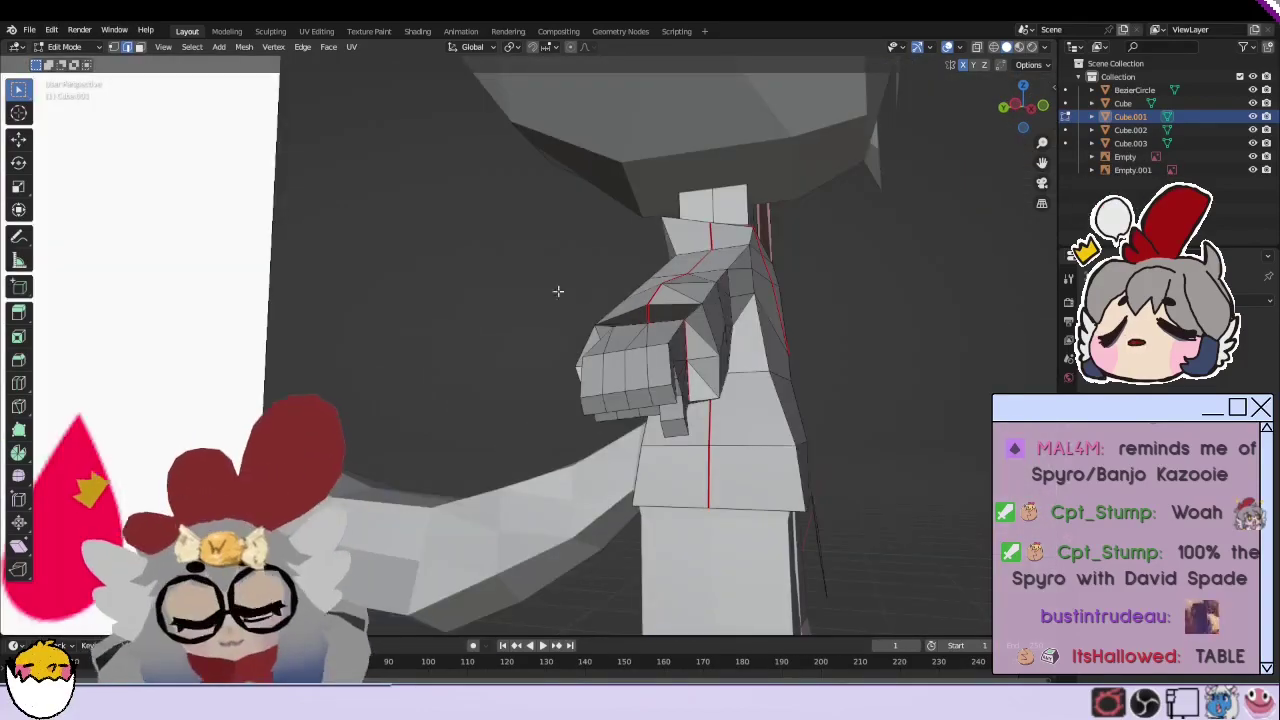
# Step: Mark the edge loop around the hips as a seam
pyautogui.moveTo(558, 291); pyautogui.dragTo(1019, 182, button='middle')
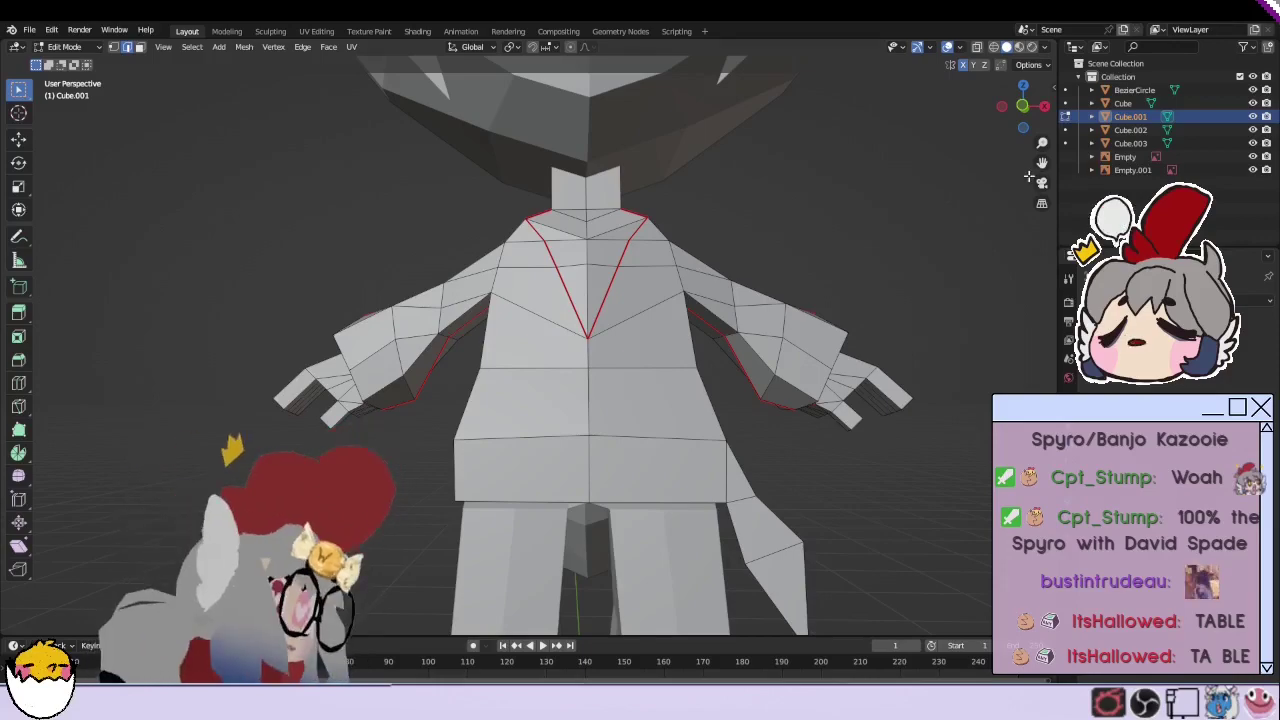
pyautogui.scroll(3, 623, 334)
pyautogui.moveTo(623, 334); pyautogui.dragTo(752, 258, button='middle')
pyautogui.keyDown('alt'); pyautogui.click(330, 207); pyautogui.keyUp('alt')
pyautogui.rightClick(330, 207)
pyautogui.click(330, 355)
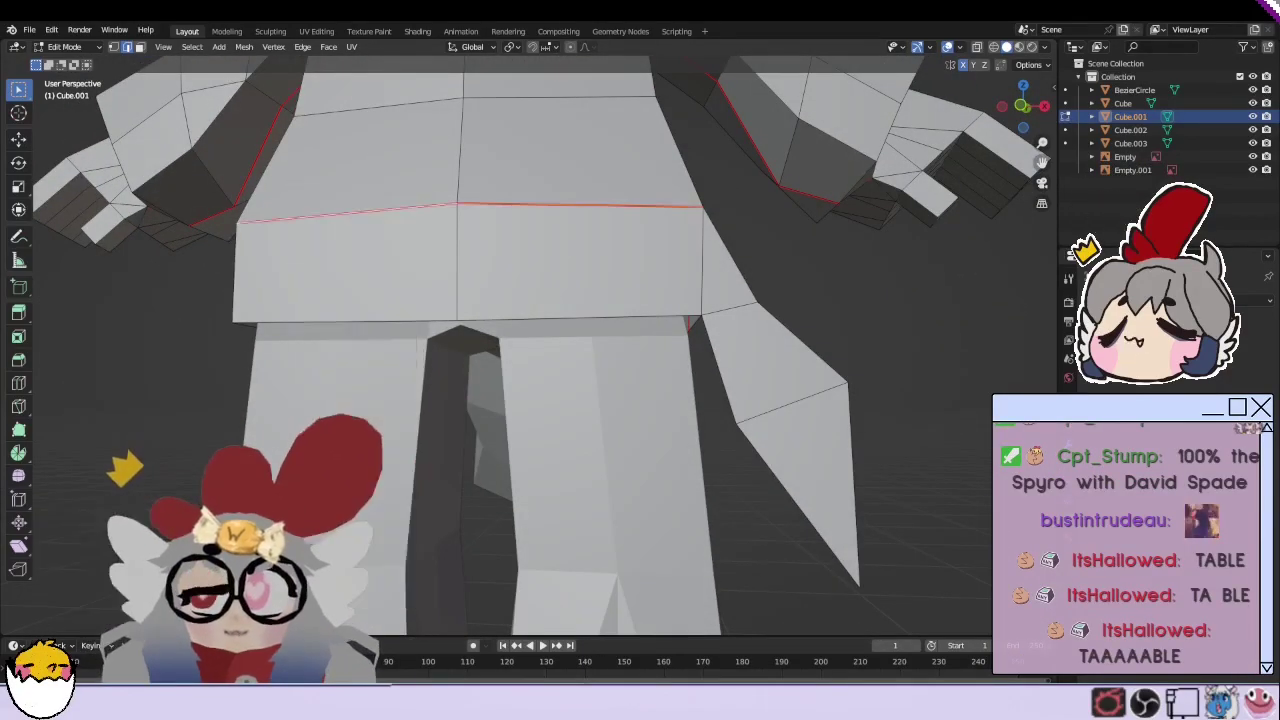
pyautogui.scroll(-3, 807, 398)
pyautogui.moveTo(330, 355)
pyautogui.mouseDown(button='middle')
pyautogui.moveTo(807, 398)
pyautogui.moveTo(903, 391)
pyautogui.moveTo(110, 444)
pyautogui.moveTo(687, 324)
pyautogui.moveTo(431, 314)
pyautogui.mouseUp(button='middle')
# Step: Select an edge path on the back, then return the body to Object Mode
pyautogui.keyDown('ctrl'); pyautogui.click(687, 324); pyautogui.keyUp('ctrl')
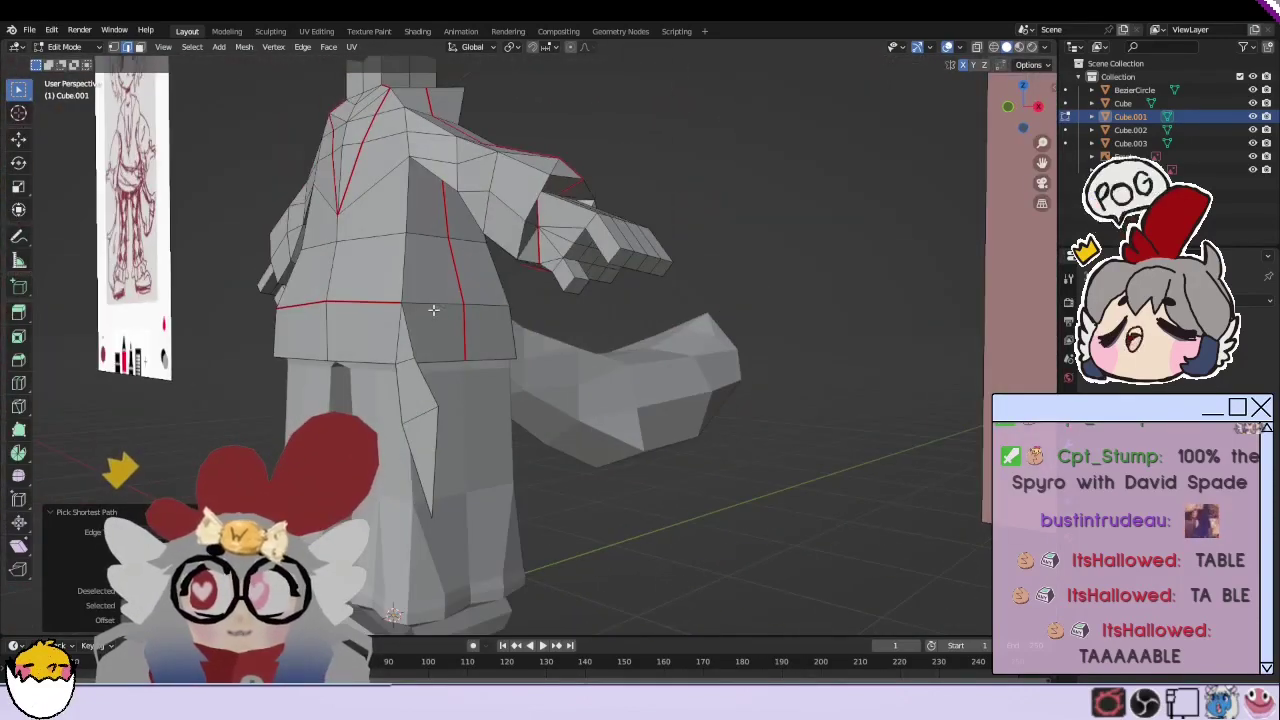
pyautogui.rightClick(431, 314)
pyautogui.rightClick(460, 320)
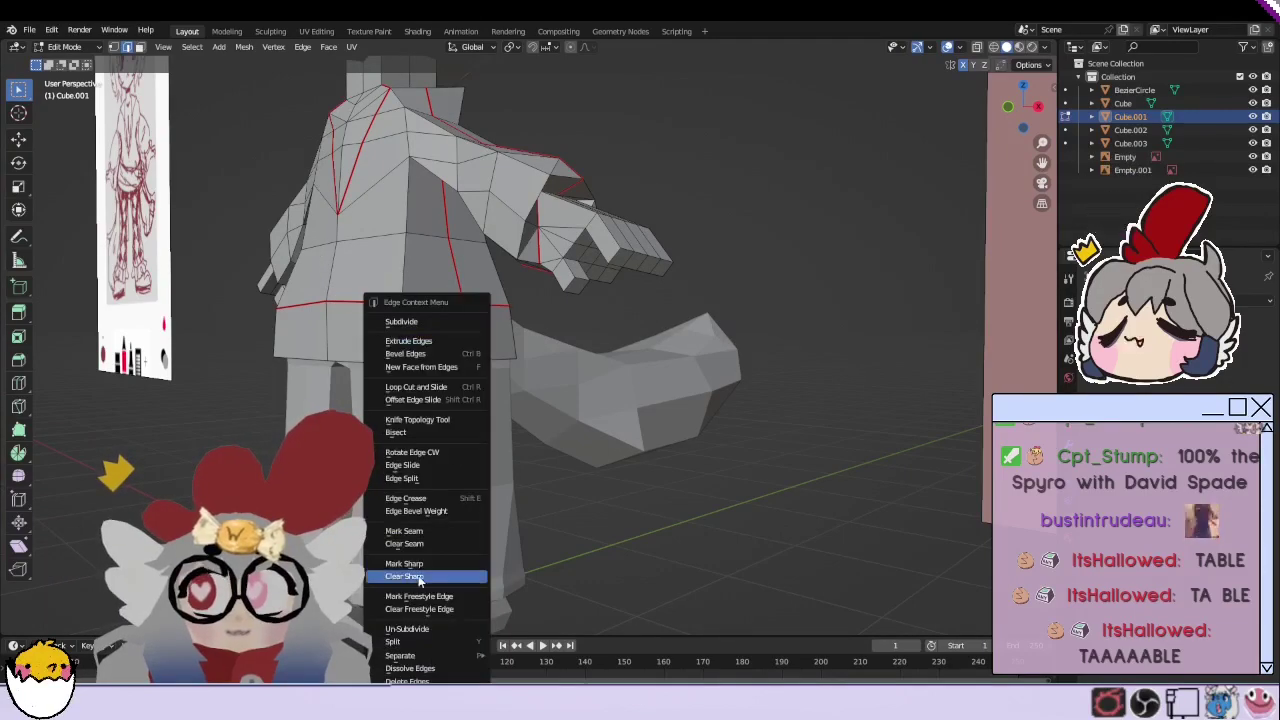
pyautogui.moveTo(460, 340)
pyautogui.mouseDown(button='middle')
pyautogui.moveTo(699, 318)
pyautogui.moveTo(753, 425)
pyautogui.moveTo(694, 354)
pyautogui.mouseUp(button='middle')
pyautogui.rightClick(699, 318)
pyautogui.scroll(-3, 753, 425)
pyautogui.scroll(3, 694, 358)
pyautogui.scroll(-3, 711, 362)
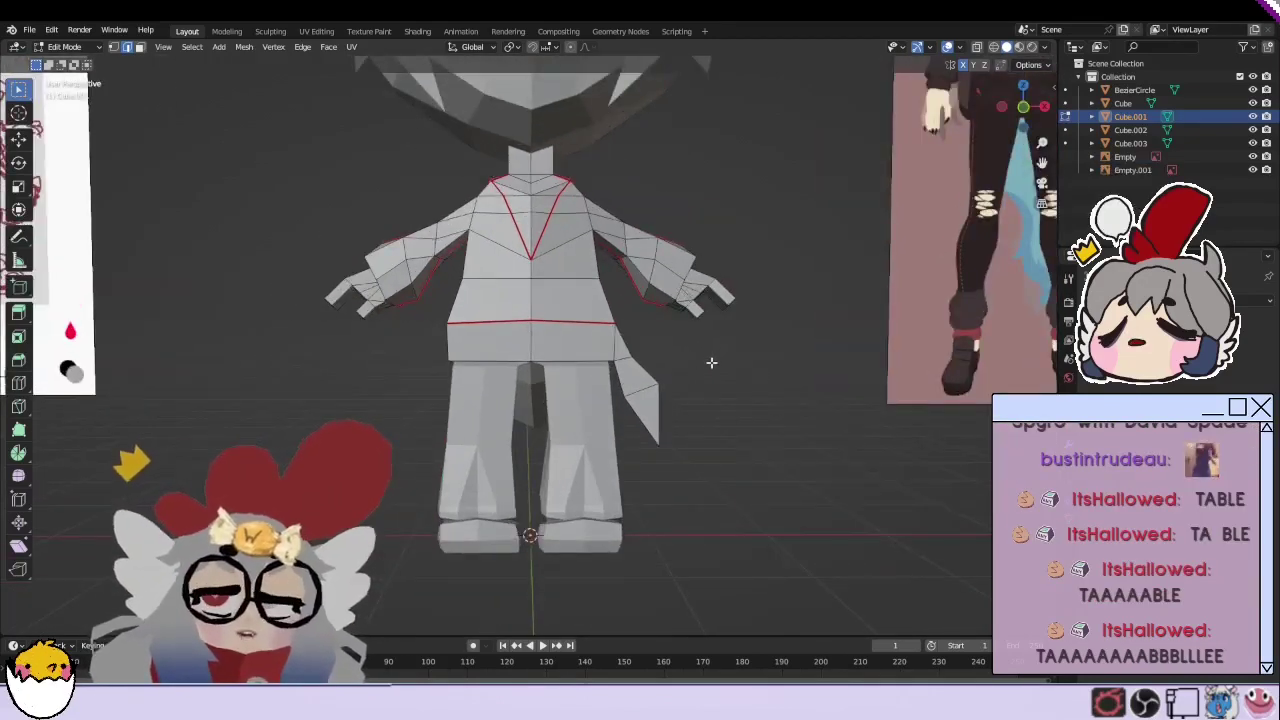
pyautogui.scroll(-2, 711, 362)
pyautogui.click(68, 47)
pyautogui.click(62, 62)
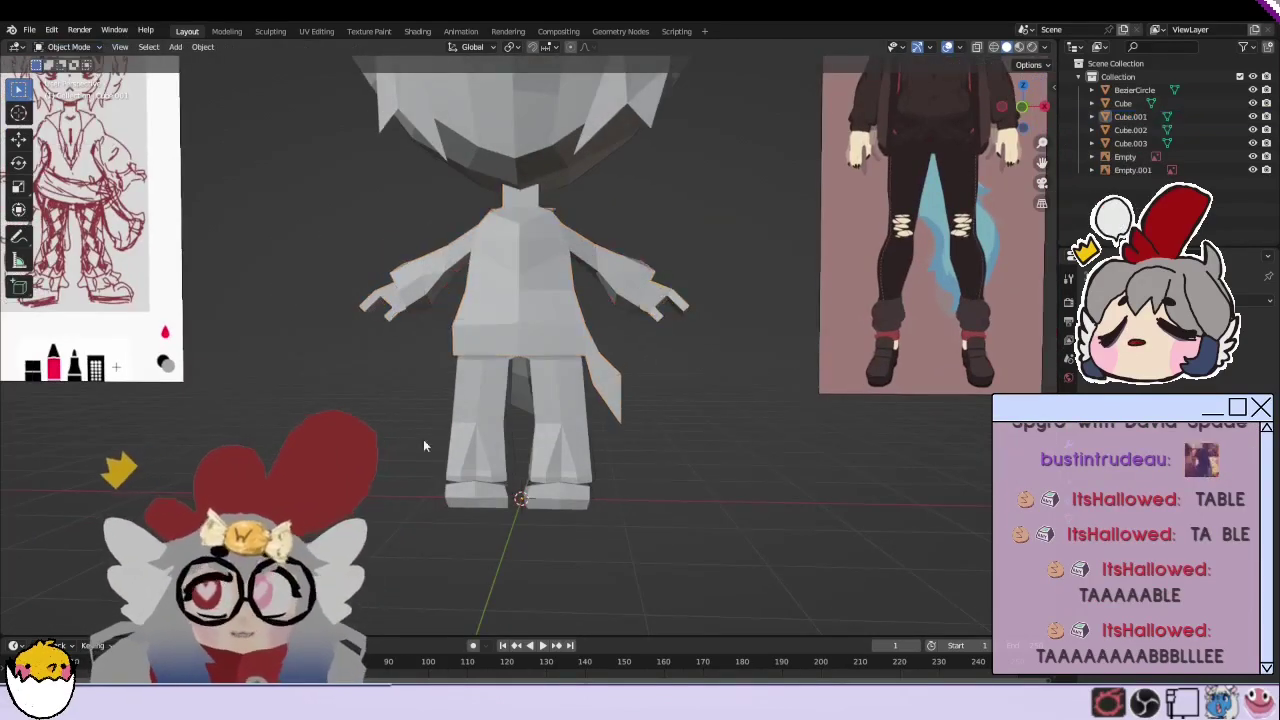
# Step: Put the pants mesh in Edit Mode and hide Cube.003 in the outliner
pyautogui.click(68, 47)
pyautogui.click(68, 69)
pyautogui.scroll(3, 538, 276)
pyautogui.scroll(4, 538, 276)
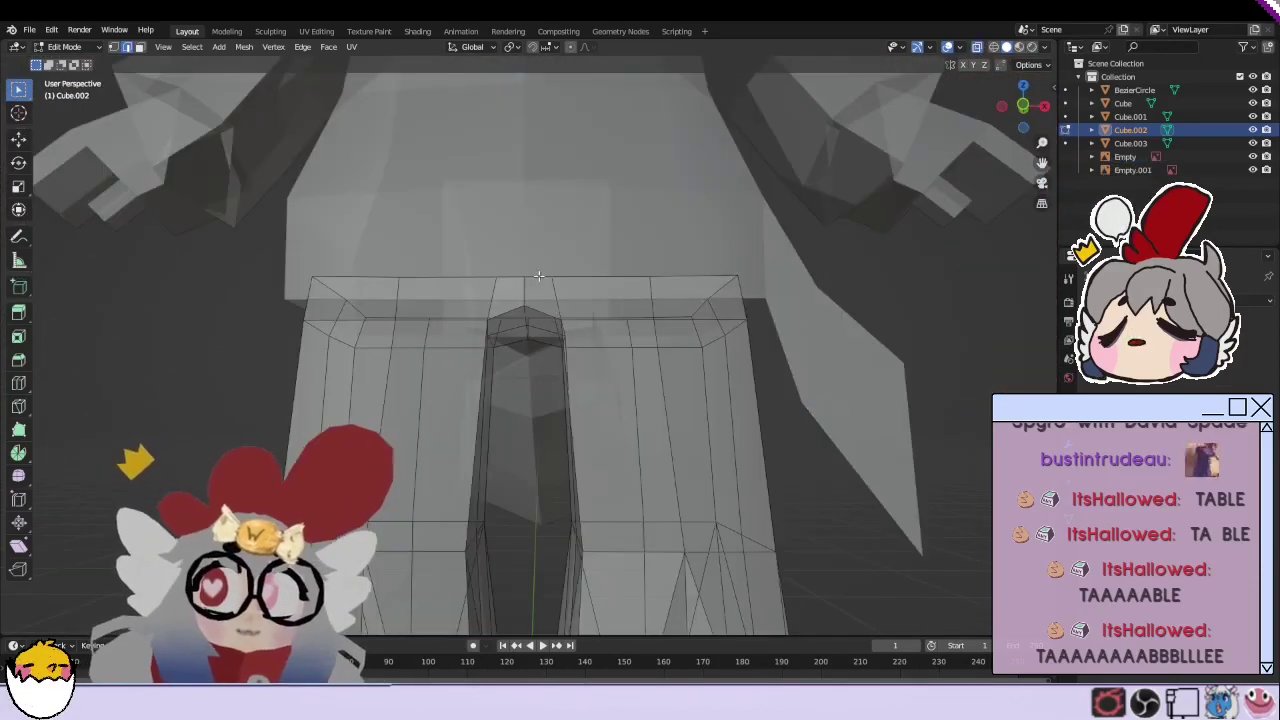
pyautogui.scroll(2, 521, 308)
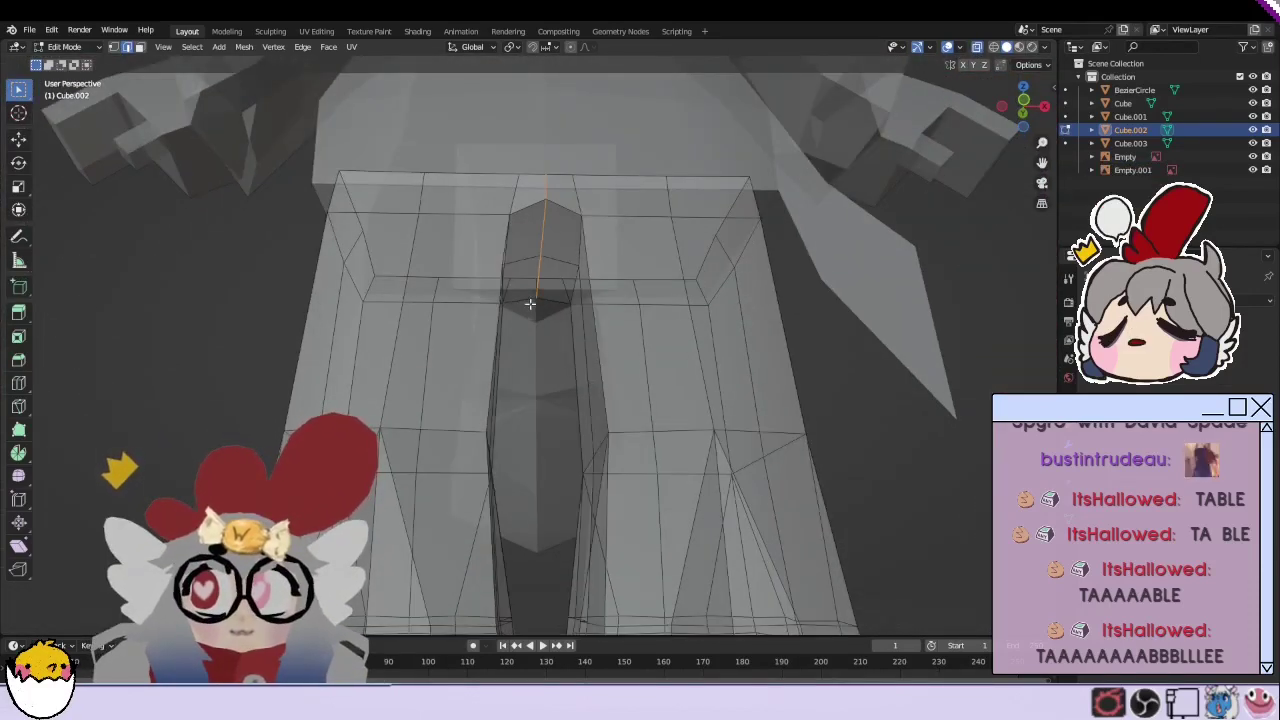
pyautogui.scroll(-4, 530, 304)
pyautogui.moveTo(530, 304); pyautogui.dragTo(709, 378, button='middle')
pyautogui.scroll(2, 709, 378)
pyautogui.click(709, 378)
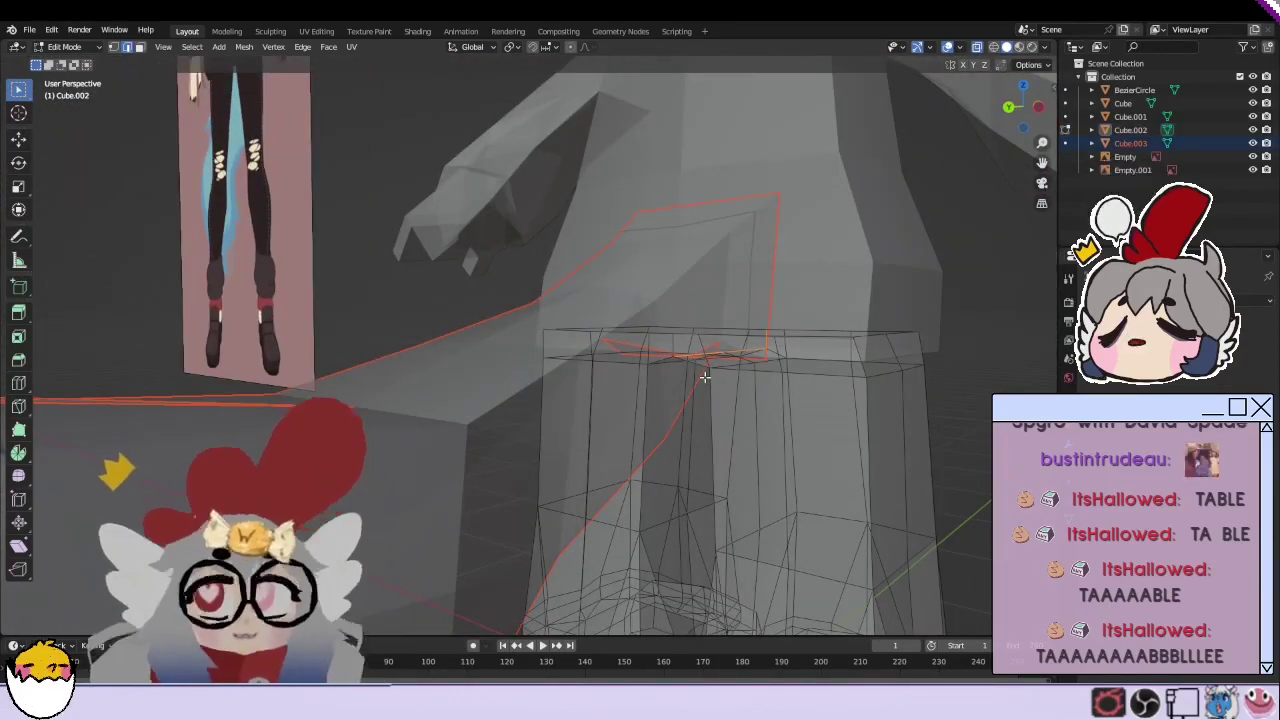
pyautogui.click(1252, 130)
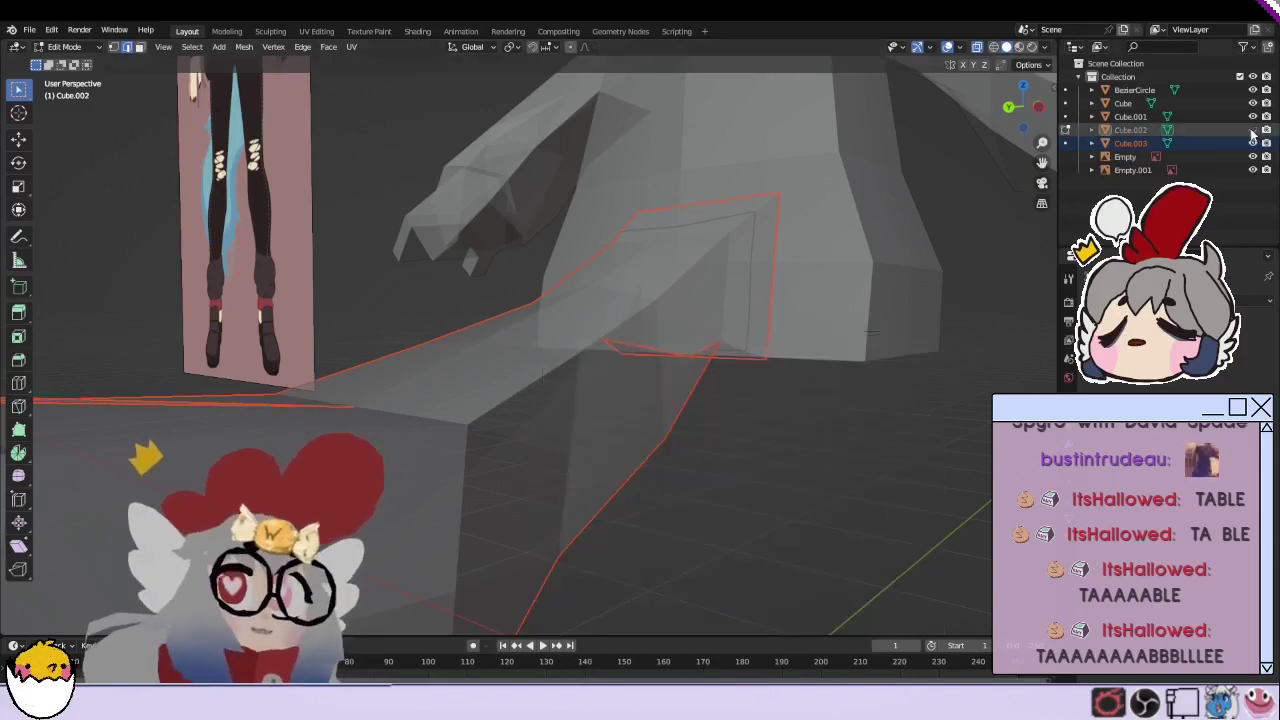
pyautogui.click(1252, 130)
pyautogui.click(1252, 143)
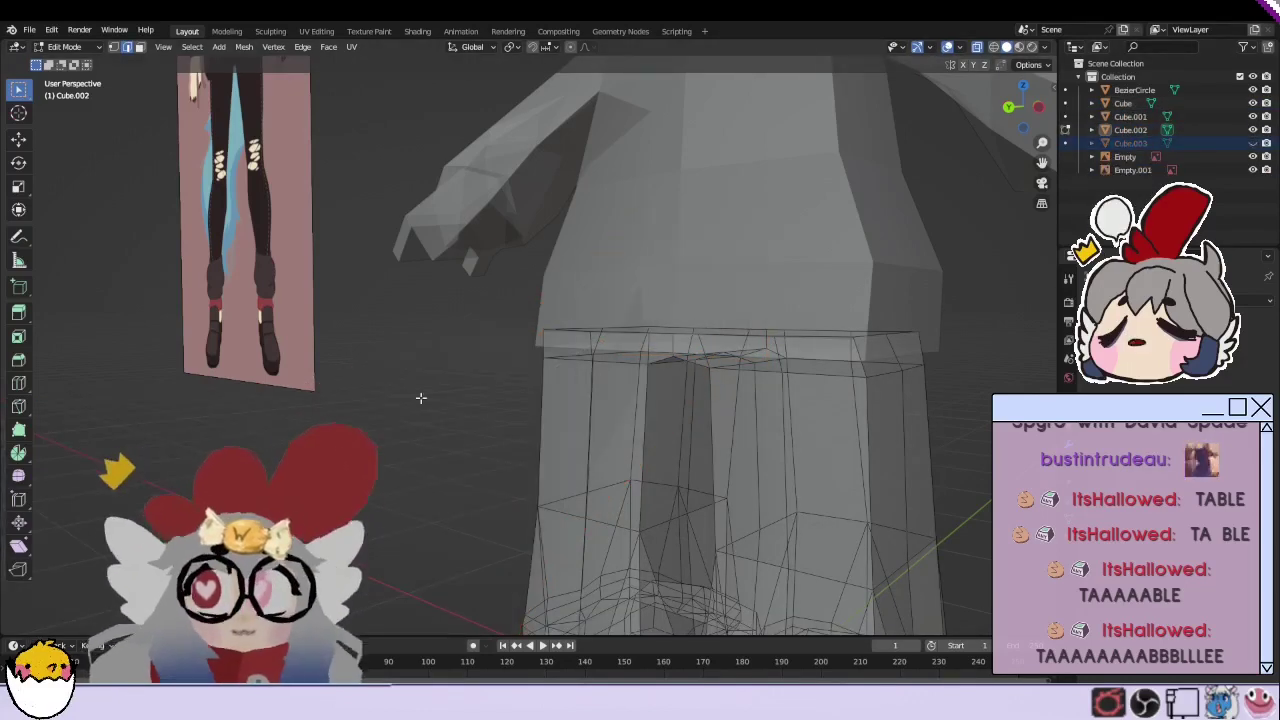
# Step: Select the edge at the pants crotch from a low view
pyautogui.moveTo(421, 398); pyautogui.dragTo(580, 477, button='middle')
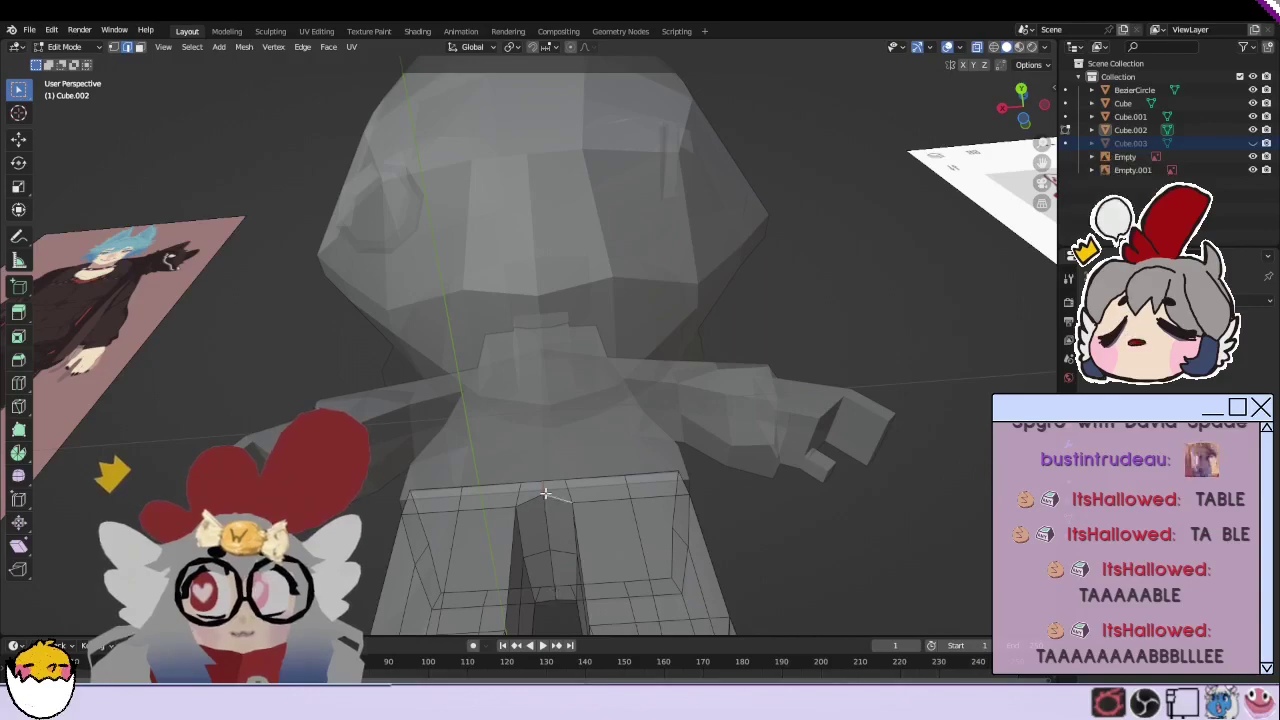
pyautogui.keyDown('ctrl'); pyautogui.click(554, 593); pyautogui.keyUp('ctrl')
pyautogui.scroll(4, 554, 593)
pyautogui.moveTo(489, 514); pyautogui.dragTo(557, 414, button='middle')
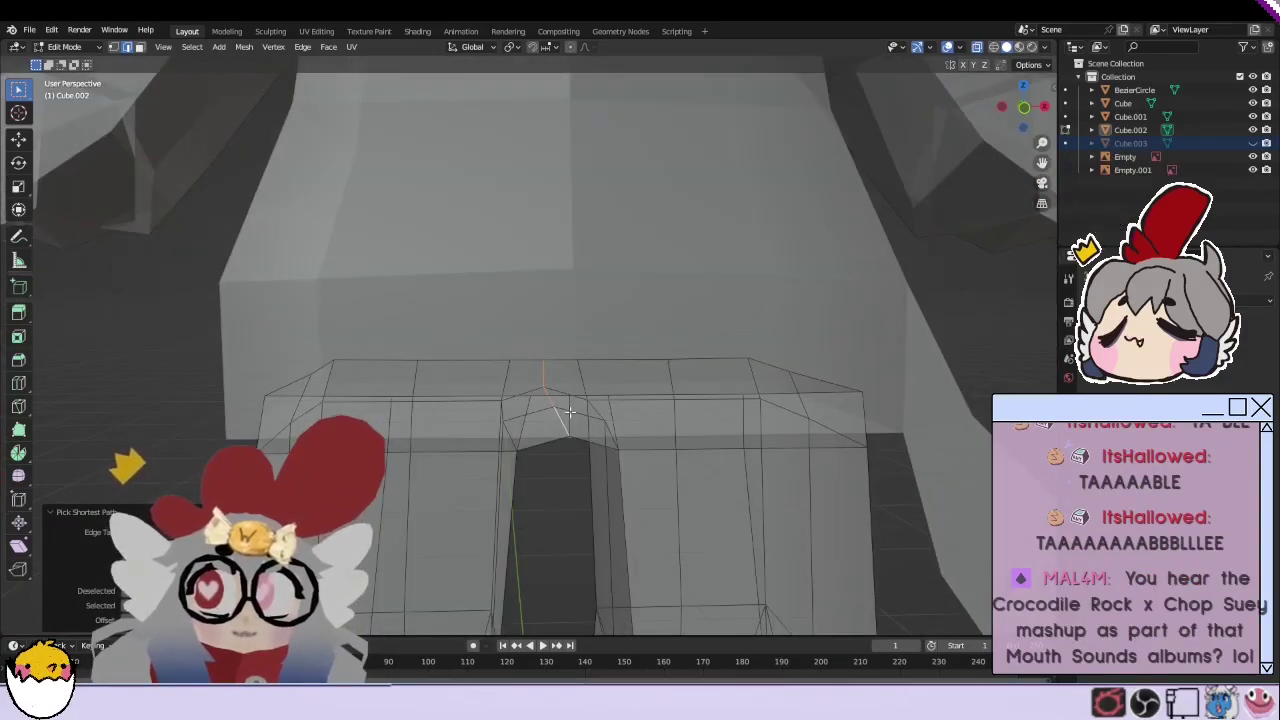
pyautogui.scroll(2, 568, 427)
pyautogui.rightClick(526, 399)
pyautogui.scroll(-5, 490, 530)
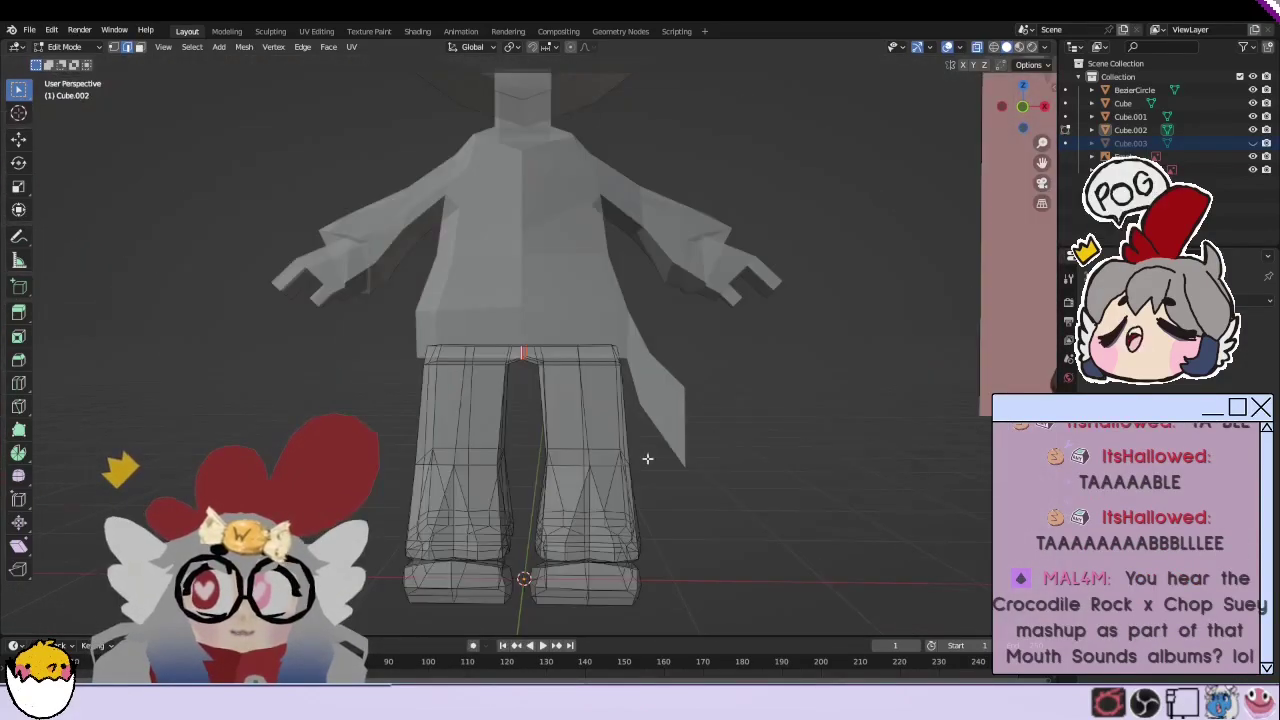
# Step: Mark the edge path down the inner leg as a seam
pyautogui.moveTo(490, 530)
pyautogui.mouseDown(button='middle')
pyautogui.moveTo(526, 290)
pyautogui.moveTo(500, 420)
pyautogui.mouseUp(button='middle')
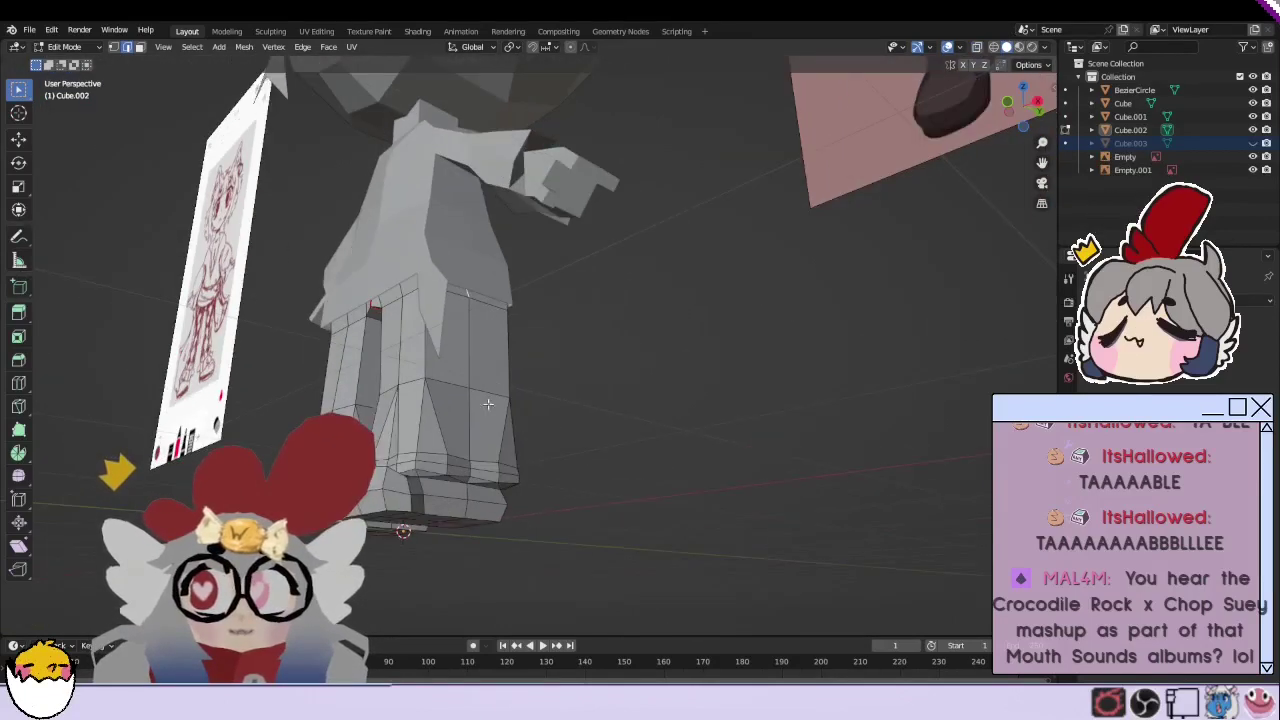
pyautogui.scroll(3, 490, 480)
pyautogui.scroll(-4, 486, 508)
pyautogui.scroll(4, 486, 508)
pyautogui.moveTo(486, 508); pyautogui.dragTo(491, 515, button='middle')
pyautogui.rightClick(492, 515)
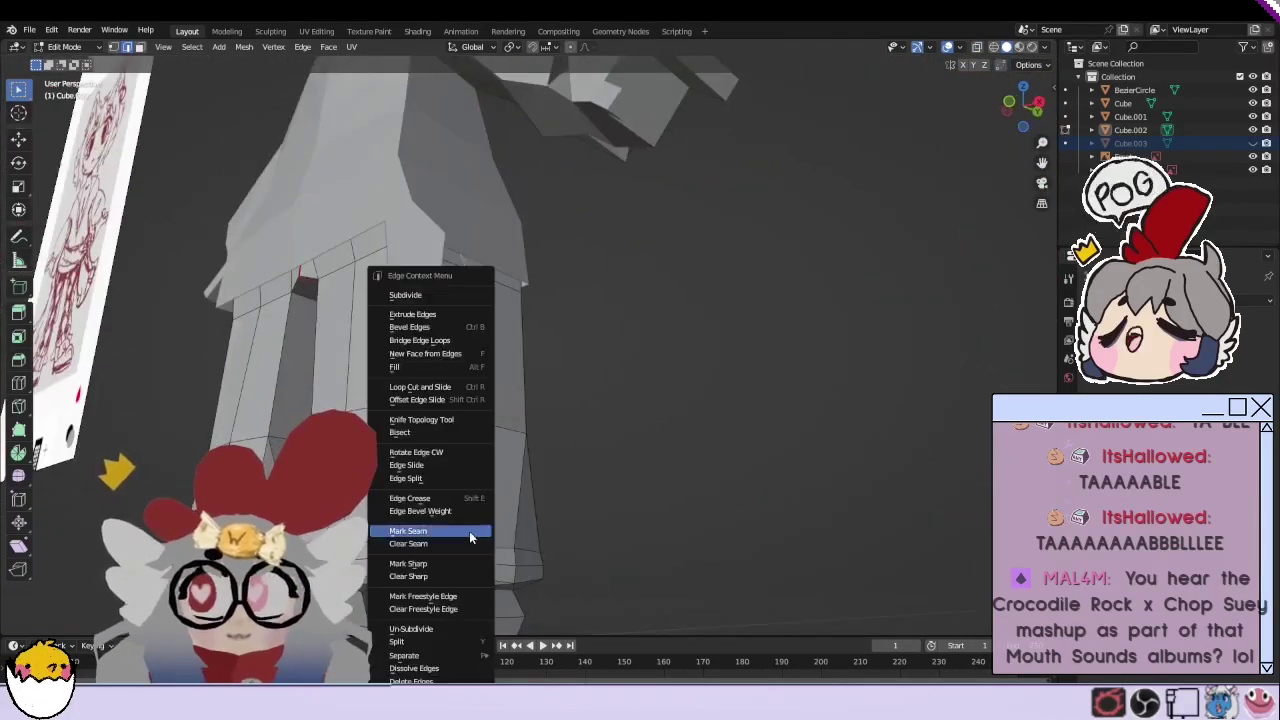
pyautogui.press('Escape')
pyautogui.keyDown('ctrl'); pyautogui.click(467, 501); pyautogui.keyUp('ctrl')
pyautogui.rightClick(468, 503)
pyautogui.click(470, 531)
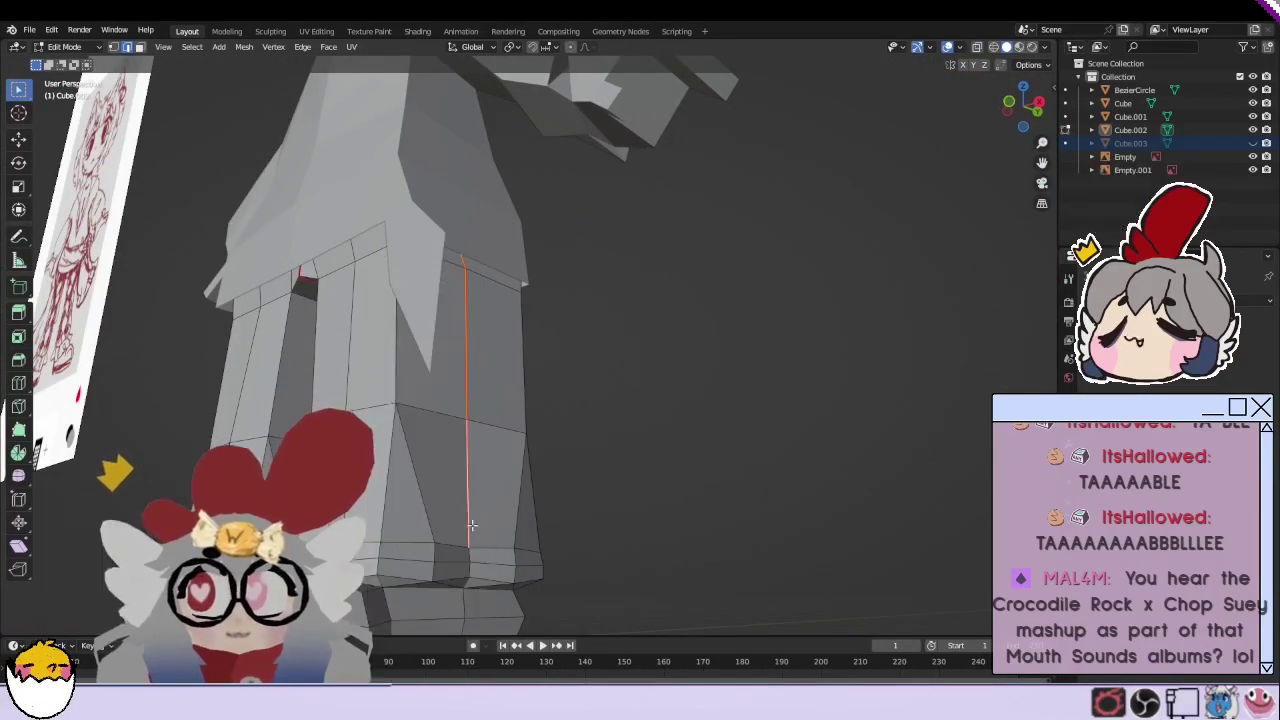
# Step: Mark the pant cuff loop and an inner leg edge as seams
pyautogui.moveTo(544, 545); pyautogui.dragTo(547, 580, button='middle')
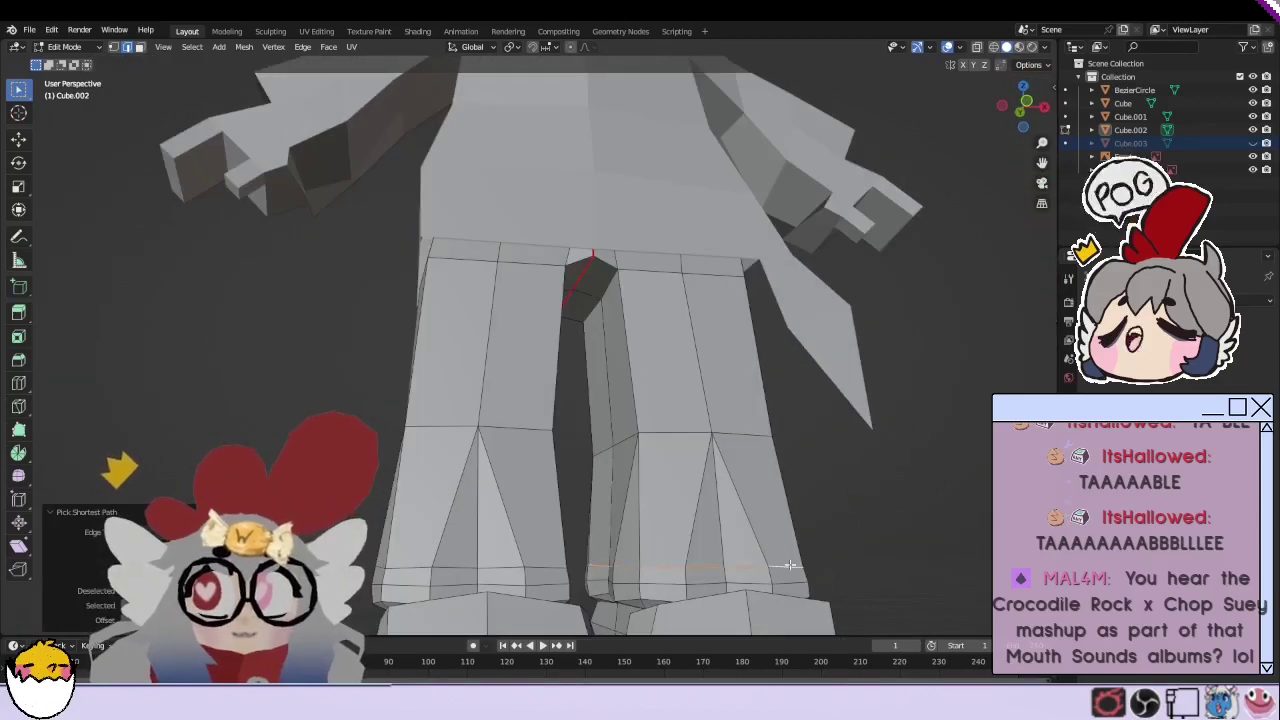
pyautogui.moveTo(790, 566)
pyautogui.mouseDown(button='middle')
pyautogui.moveTo(530, 564)
pyautogui.moveTo(608, 293)
pyautogui.mouseUp(button='middle')
pyautogui.rightClick(530, 564)
pyautogui.click(489, 564)
pyautogui.rightClick(560, 563)
pyautogui.click(557, 531)
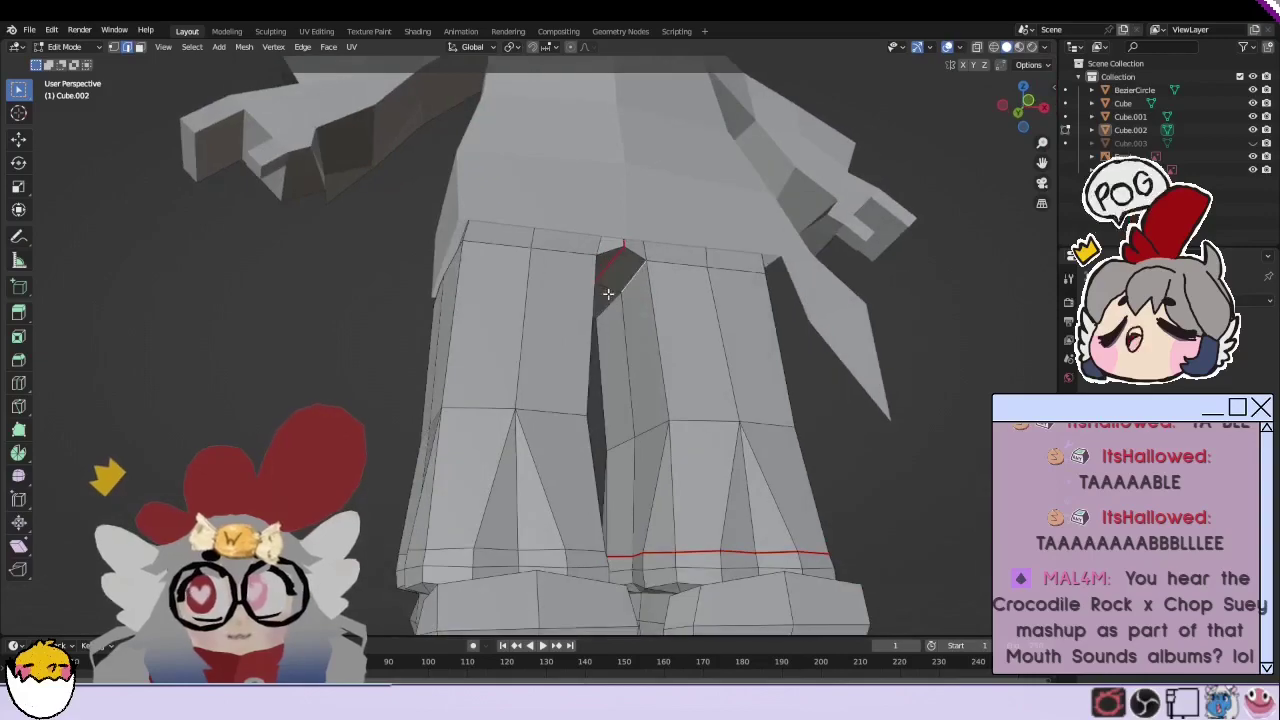
pyautogui.rightClick(631, 514)
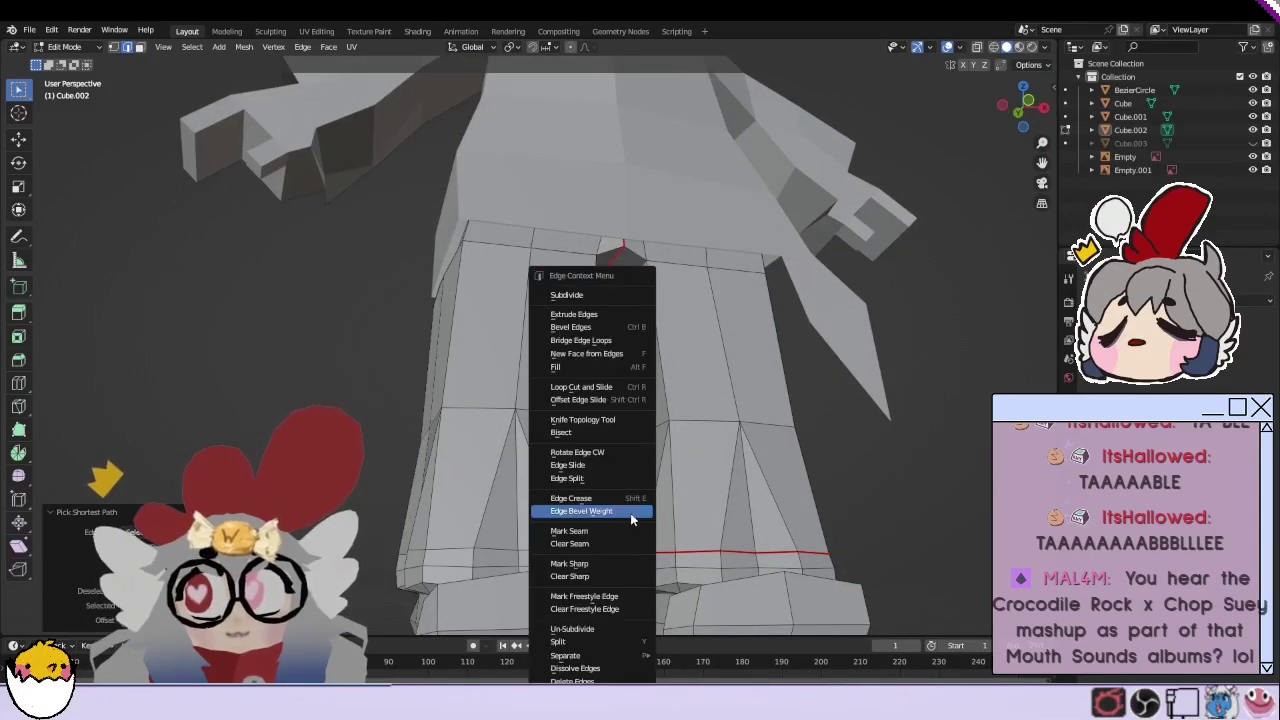
pyautogui.click(628, 512)
# Step: Select an edge path and the cuff loop on the other pant leg
pyautogui.scroll(-4, 650, 516)
pyautogui.moveTo(666, 517); pyautogui.dragTo(616, 542, button='middle')
pyautogui.scroll(3, 600, 570)
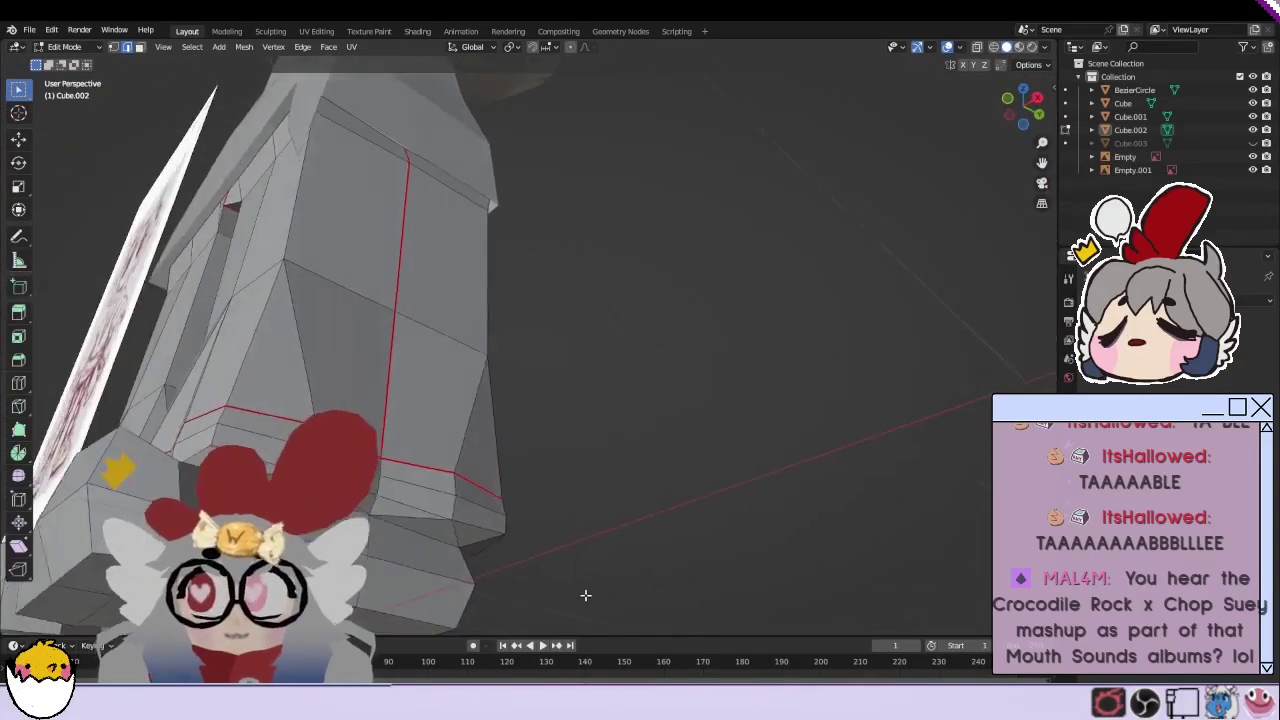
pyautogui.moveTo(586, 594)
pyautogui.mouseDown(button='middle')
pyautogui.moveTo(733, 624)
pyautogui.moveTo(525, 628)
pyautogui.moveTo(600, 560)
pyautogui.moveTo(900, 432)
pyautogui.moveTo(600, 420)
pyautogui.moveTo(261, 384)
pyautogui.moveTo(251, 363)
pyautogui.moveTo(413, 432)
pyautogui.moveTo(550, 425)
pyautogui.mouseUp(button='middle')
pyautogui.keyDown('ctrl'); pyautogui.click(733, 624); pyautogui.keyUp('ctrl')
pyautogui.scroll(3, 560, 625)
pyautogui.scroll(3, 600, 560)
pyautogui.keyDown('alt'); pyautogui.click(795, 470); pyautogui.keyUp('alt')
pyautogui.keyDown('ctrl'); pyautogui.click(900, 432); pyautogui.keyUp('ctrl')
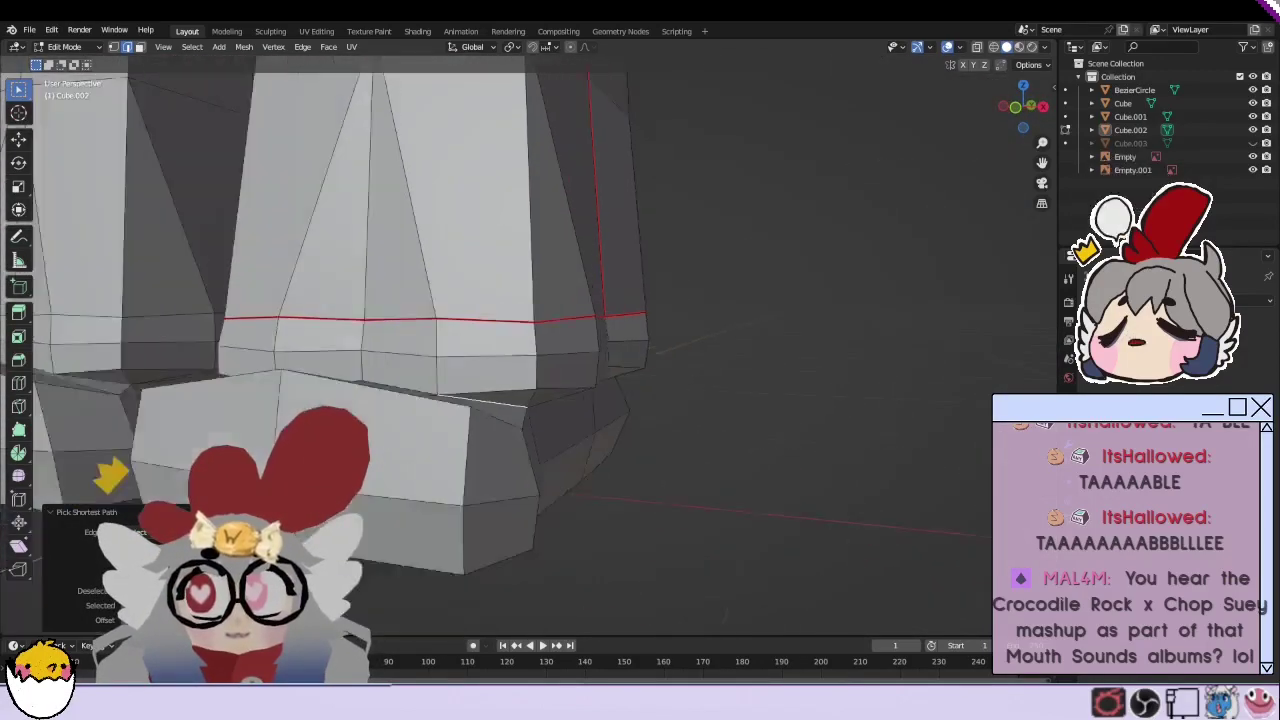
# Step: Mark the selected cuff edges on the pant legs as a seam
pyautogui.scroll(-2, 550, 425)
pyautogui.scroll(1, 675, 420)
pyautogui.scroll(3, 675, 420)
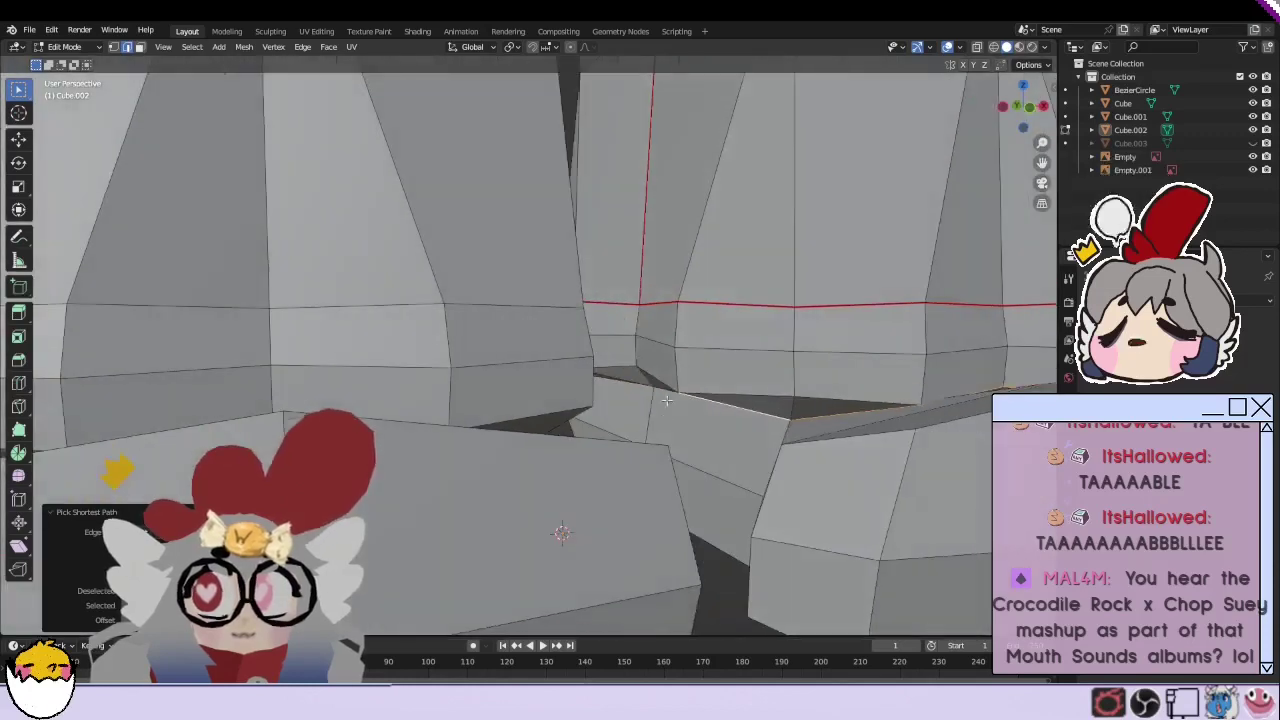
pyautogui.rightClick(623, 290)
pyautogui.scroll(-4, 535, 477)
pyautogui.scroll(6, 535, 477)
pyautogui.moveTo(535, 477); pyautogui.dragTo(541, 464, button='middle')
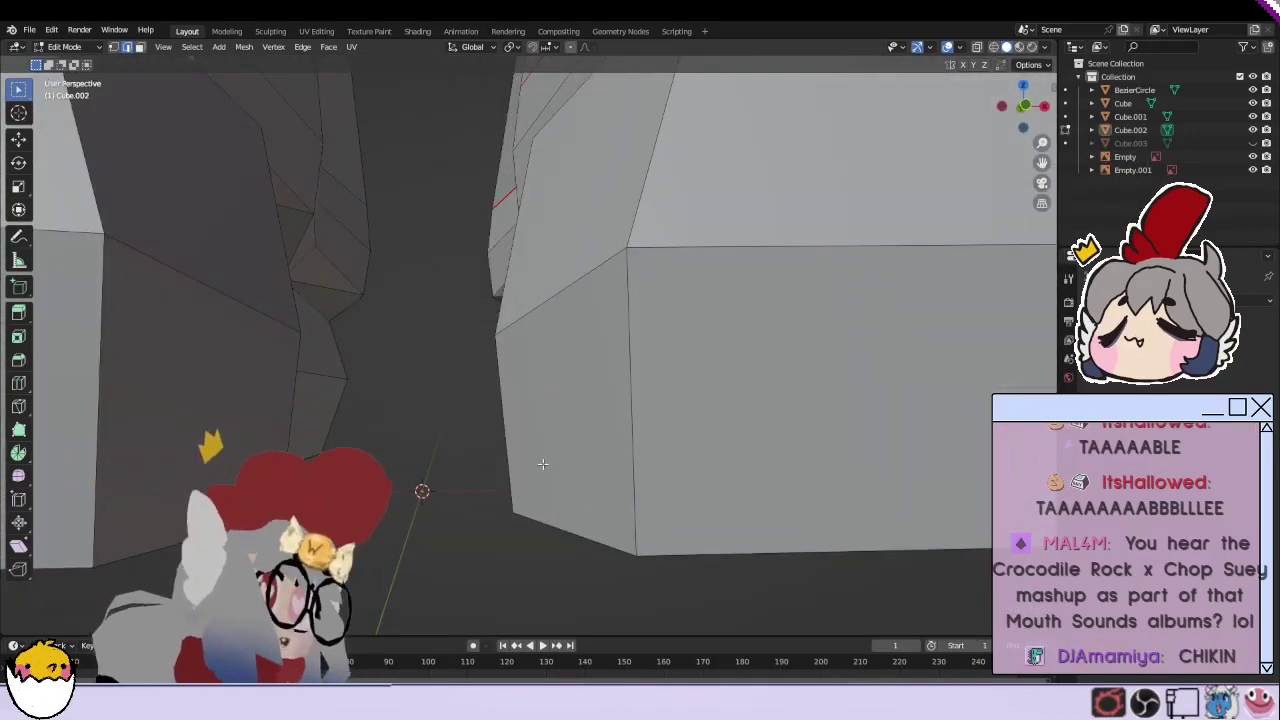
pyautogui.scroll(-3, 449, 449)
pyautogui.scroll(3, 449, 449)
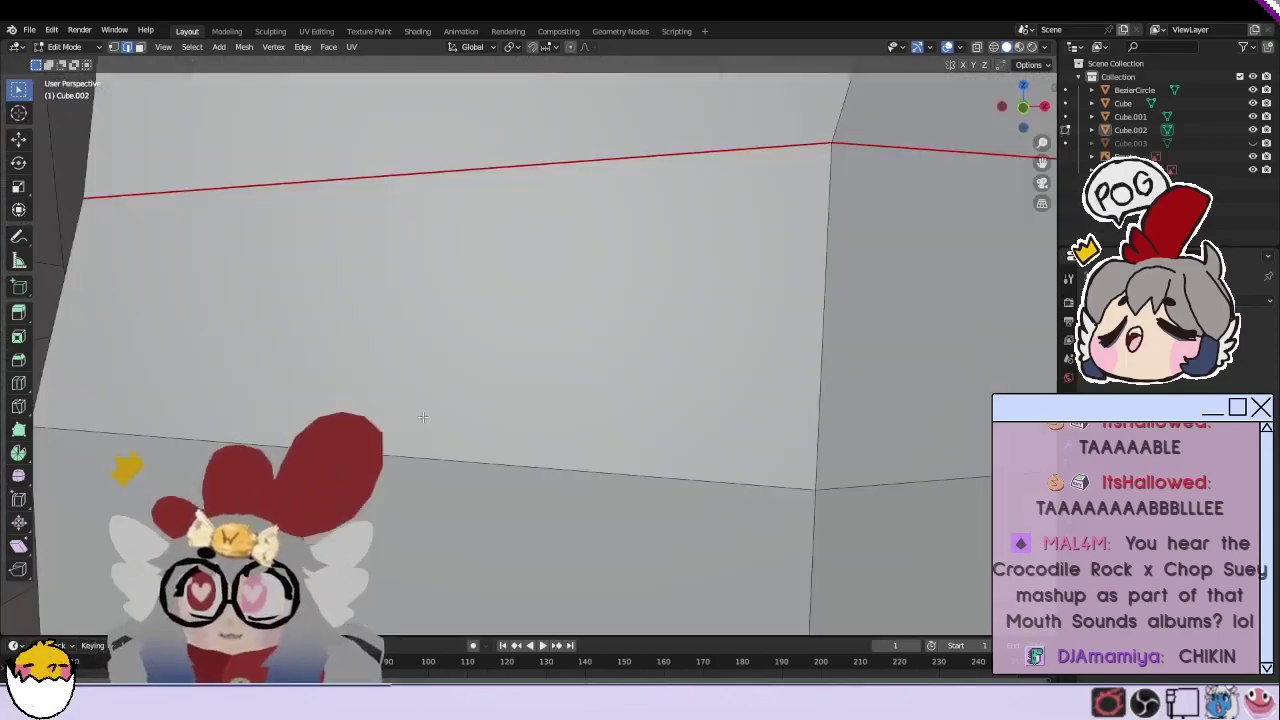
pyautogui.scroll(-3, 380, 400)
pyautogui.moveTo(296, 346); pyautogui.dragTo(329, 371, button='middle')
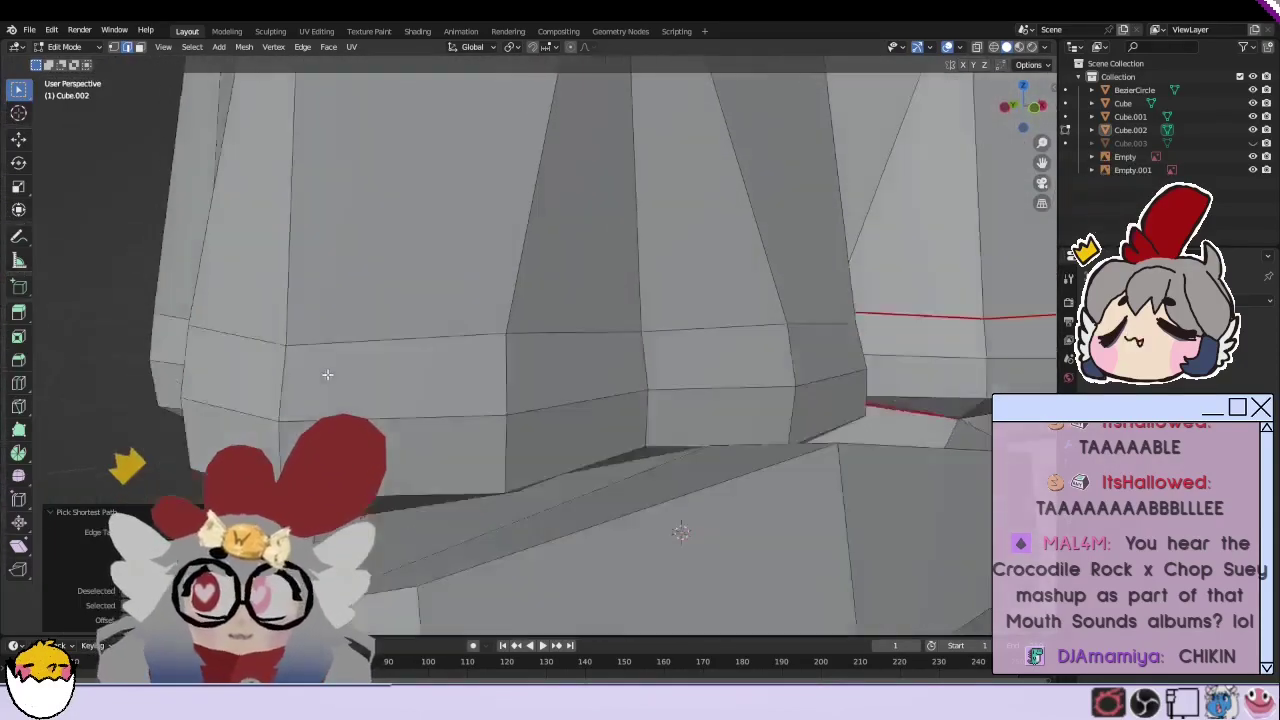
pyautogui.scroll(-3, 451, 380)
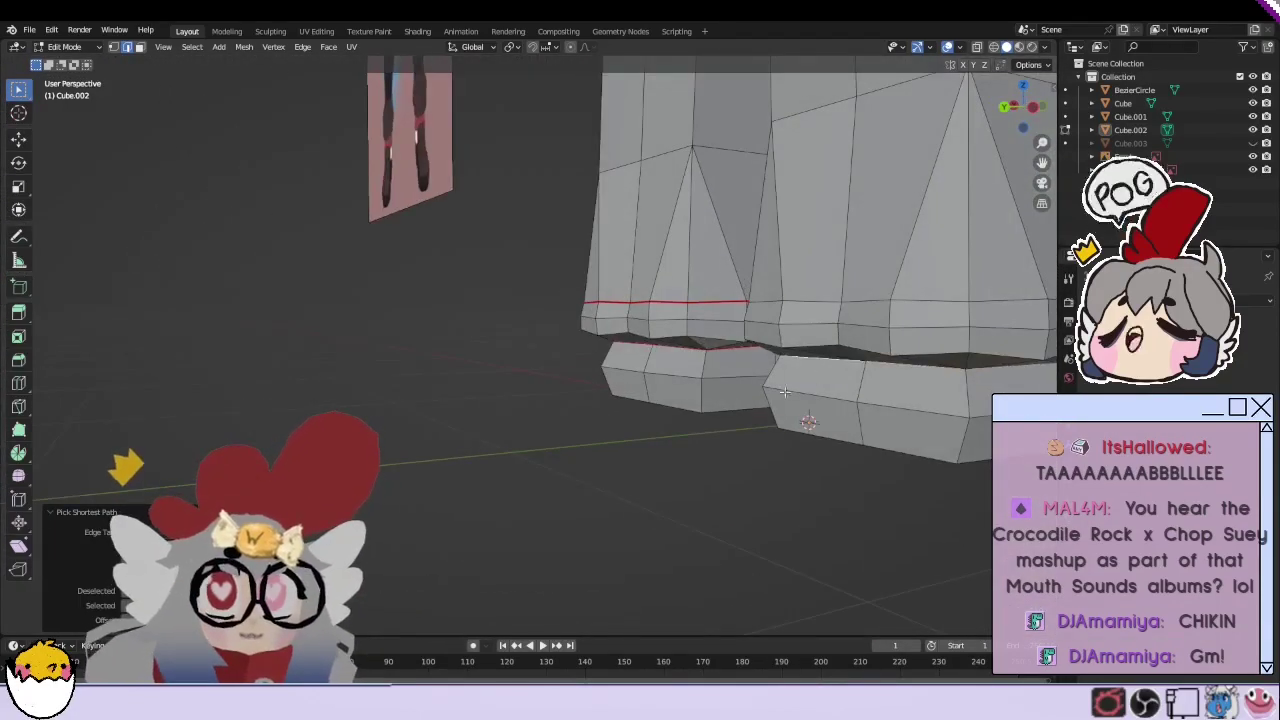
pyautogui.moveTo(785, 393)
pyautogui.mouseDown(button='middle')
pyautogui.moveTo(443, 406)
pyautogui.moveTo(286, 391)
pyautogui.mouseUp(button='middle')
pyautogui.scroll(3, 843, 491)
pyautogui.scroll(3, 581, 410)
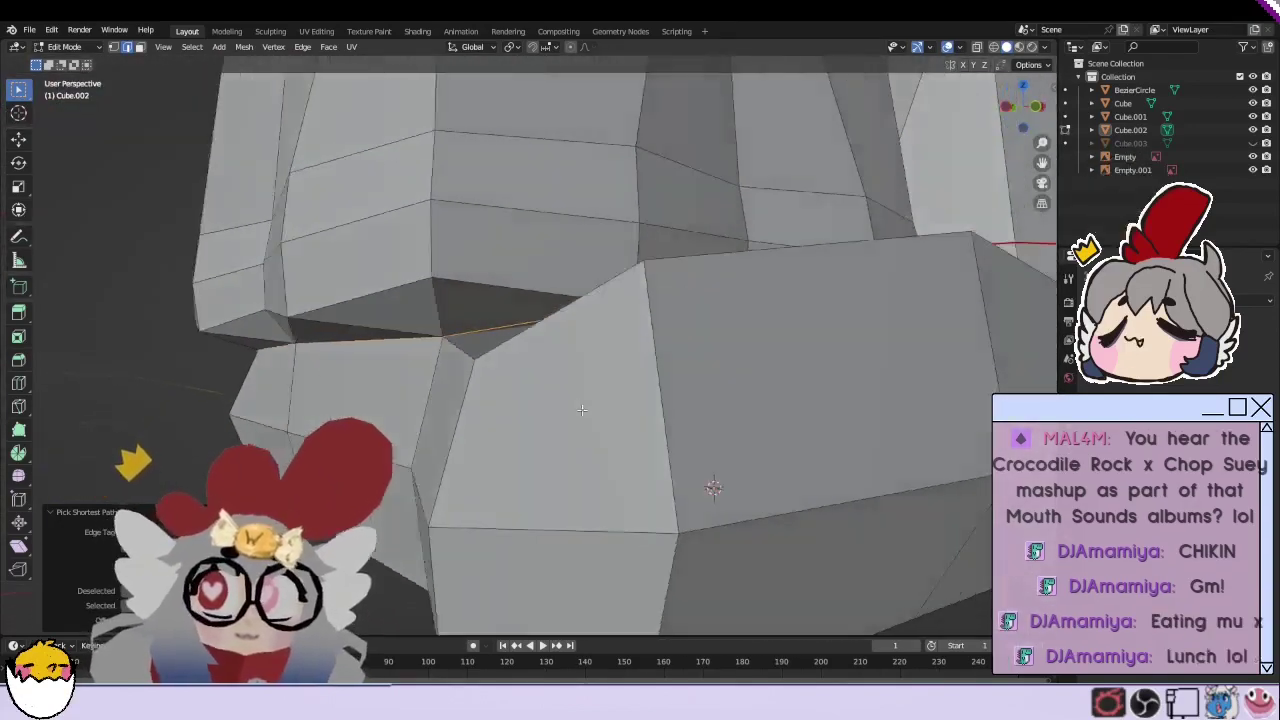
pyautogui.scroll(-3, 581, 410)
pyautogui.scroll(2, 591, 406)
pyautogui.scroll(2, 680, 441)
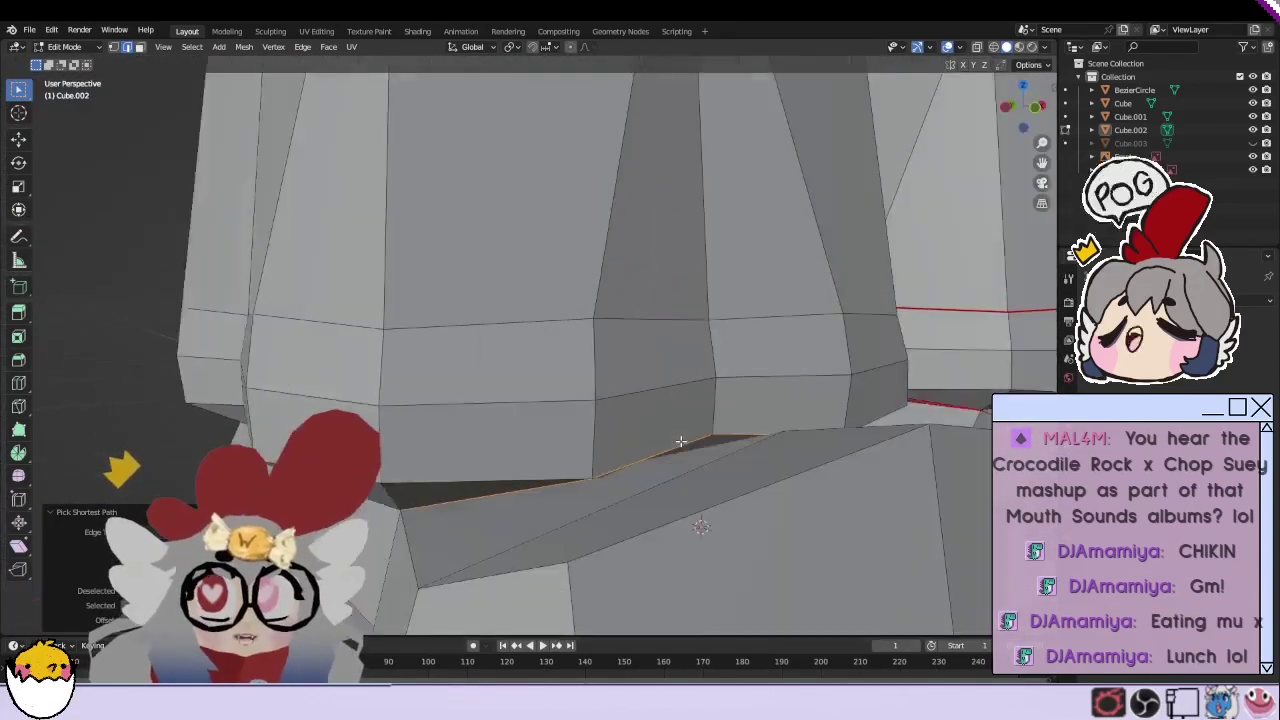
pyautogui.scroll(-2, 680, 441)
pyautogui.scroll(2, 600, 450)
pyautogui.rightClick(500, 465)
pyautogui.click(505, 511)
# Step: Mark a vertical seam up the back of the pant leg, meeting the hem seam
pyautogui.scroll(1, 676, 343)
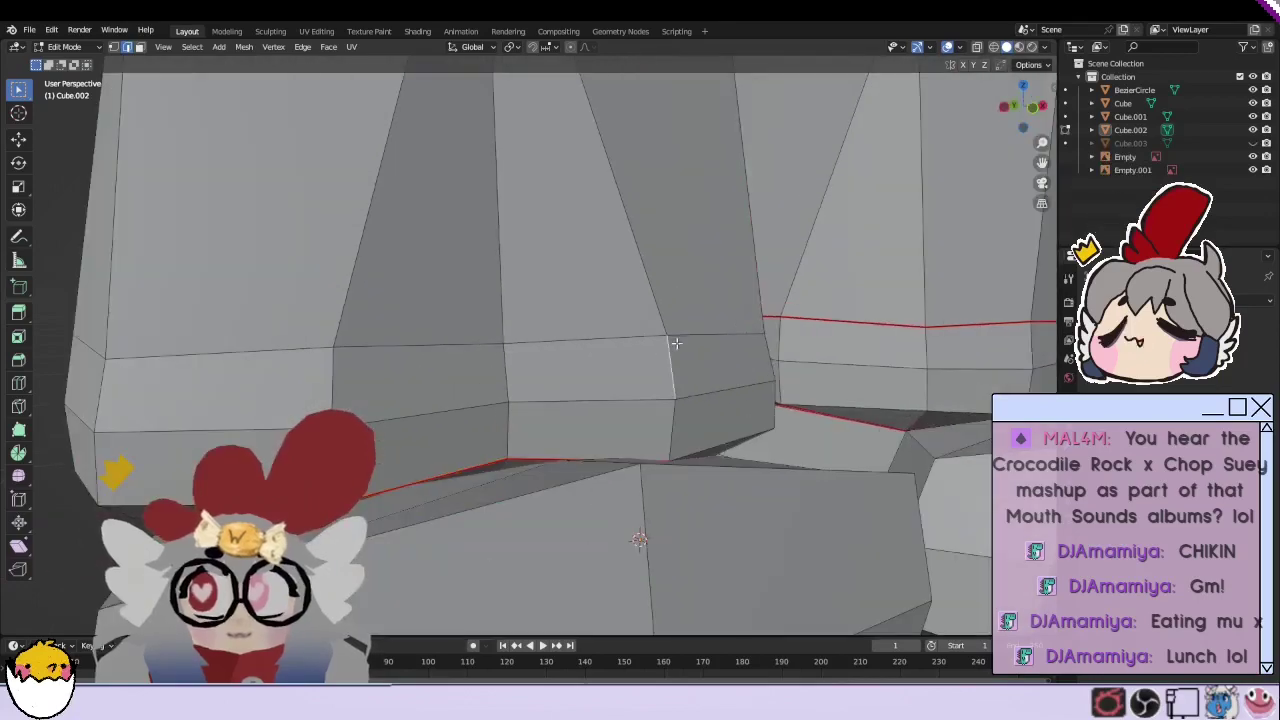
pyautogui.keyDown('ctrl'); pyautogui.click(676, 343); pyautogui.keyUp('ctrl')
pyautogui.scroll(-3, 434, 351)
pyautogui.moveTo(434, 351); pyautogui.dragTo(820, 354, button='middle')
pyautogui.scroll(4, 594, 332)
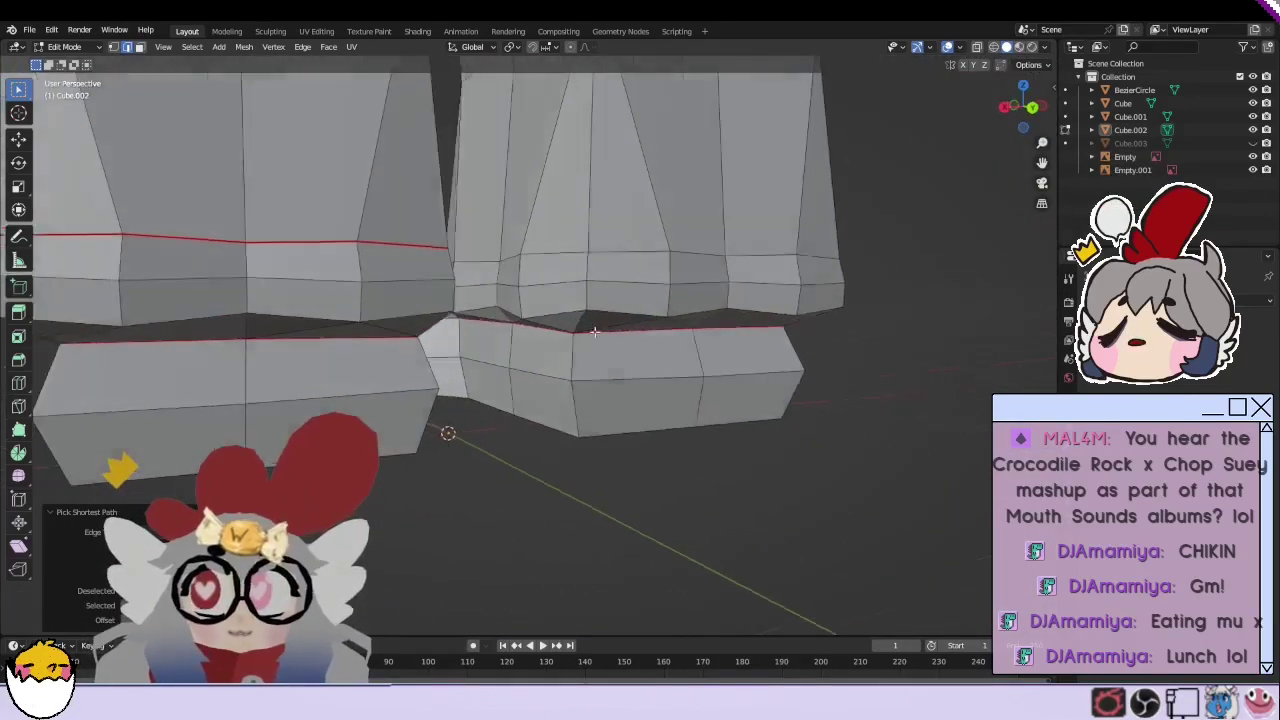
pyautogui.scroll(-1, 594, 332)
pyautogui.scroll(4, 420, 300)
pyautogui.scroll(-2, 251, 283)
pyautogui.rightClick(251, 283)
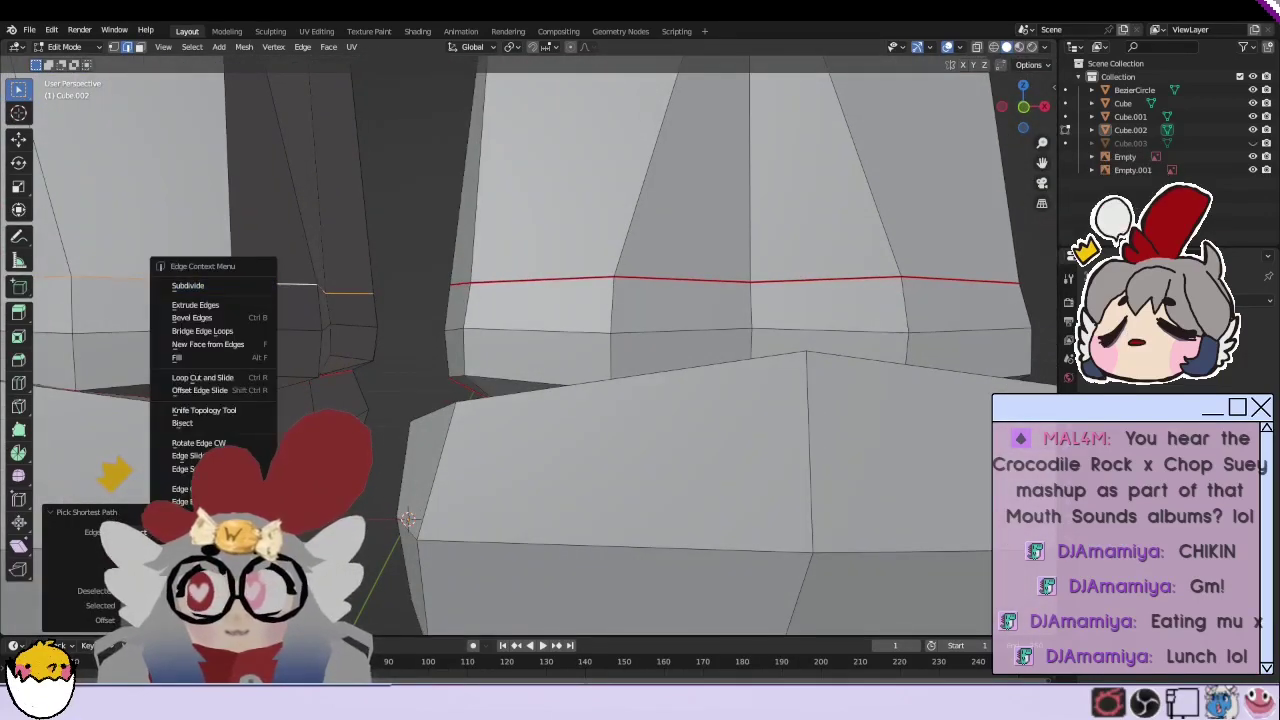
pyautogui.scroll(-3, 450, 300)
pyautogui.scroll(-2, 450, 300)
pyautogui.rightClick(410, 135)
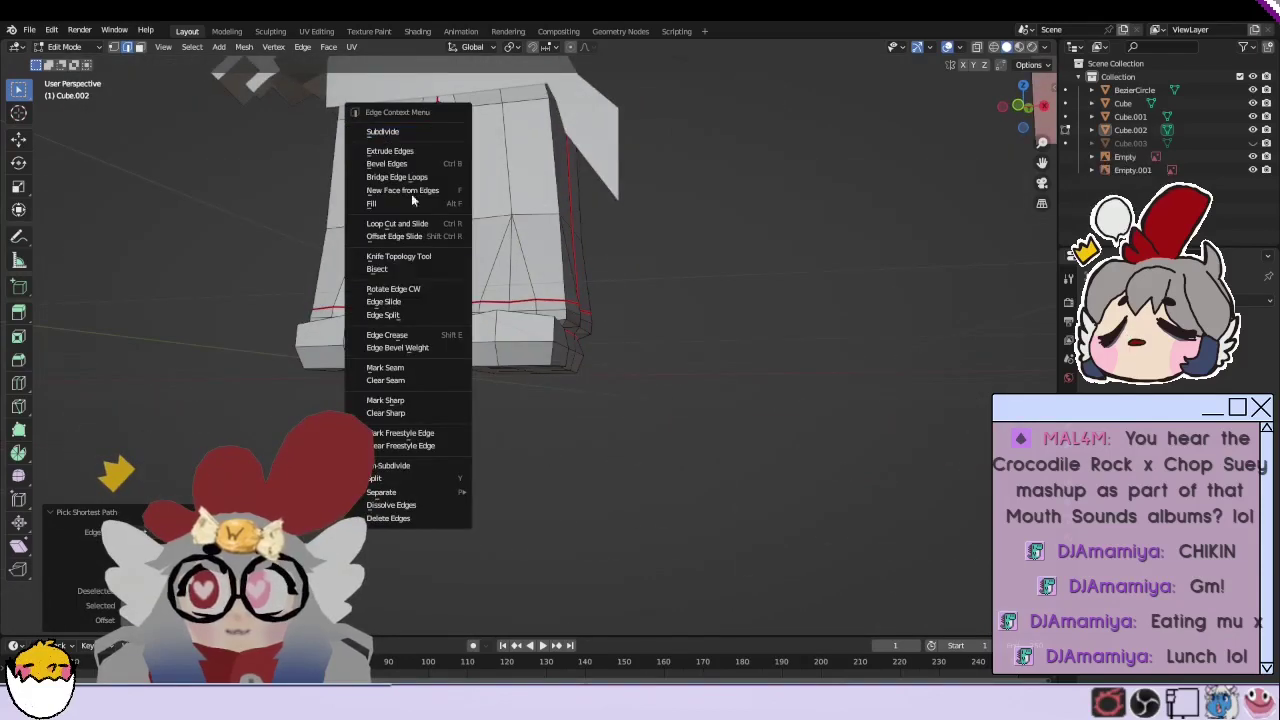
pyautogui.moveTo(396, 343)
pyautogui.mouseDown(button='middle')
pyautogui.moveTo(477, 309)
pyautogui.moveTo(700, 310)
pyautogui.mouseUp(button='middle')
pyautogui.rightClick(700, 310)
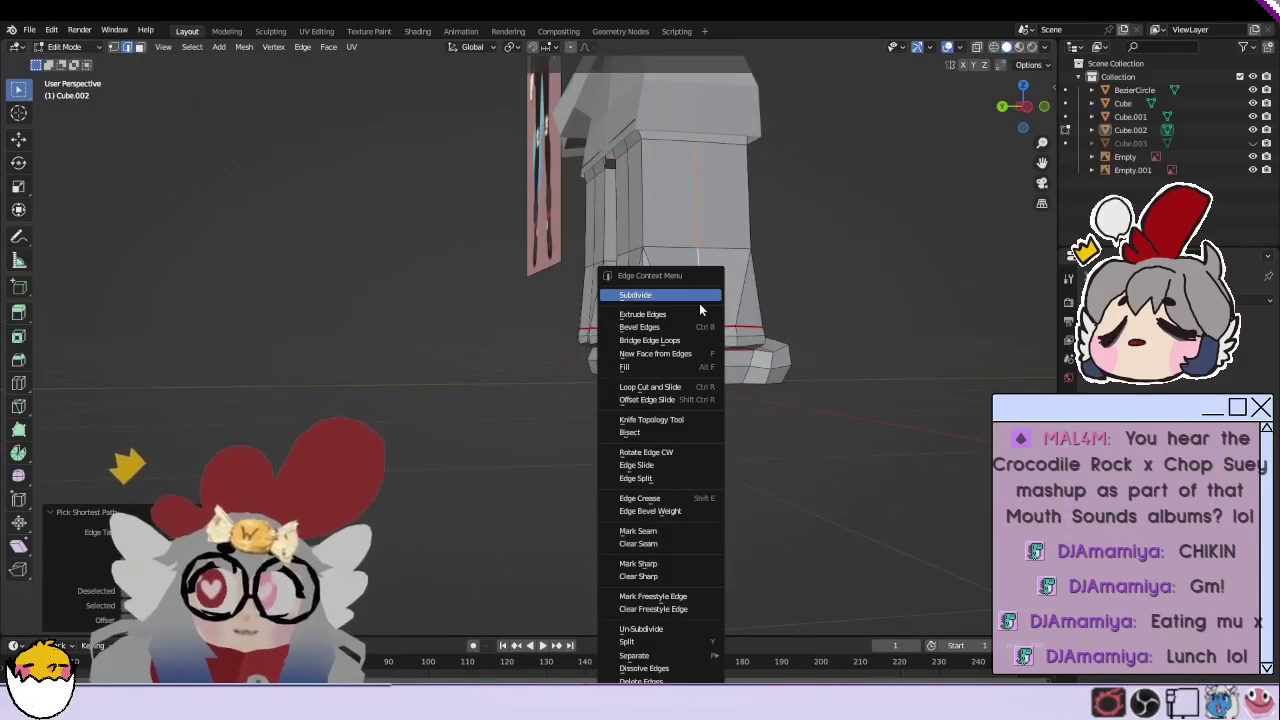
pyautogui.click(651, 537)
pyautogui.moveTo(651, 537); pyautogui.dragTo(827, 443, button='middle')
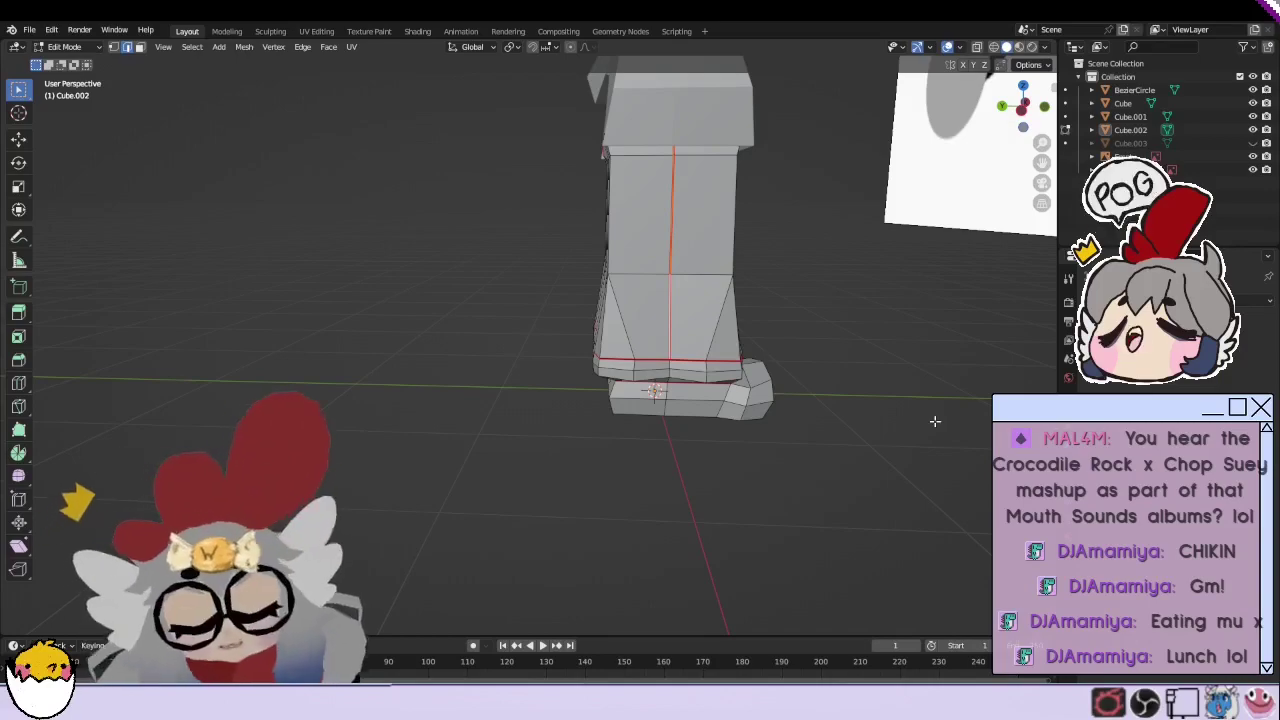
# Step: Orbit around the wolf character to view it from below and beside the references
pyautogui.moveTo(380, 193); pyautogui.dragTo(814, 360, button='middle')
pyautogui.scroll(3, 814, 360)
pyautogui.scroll(-5, 591, 377)
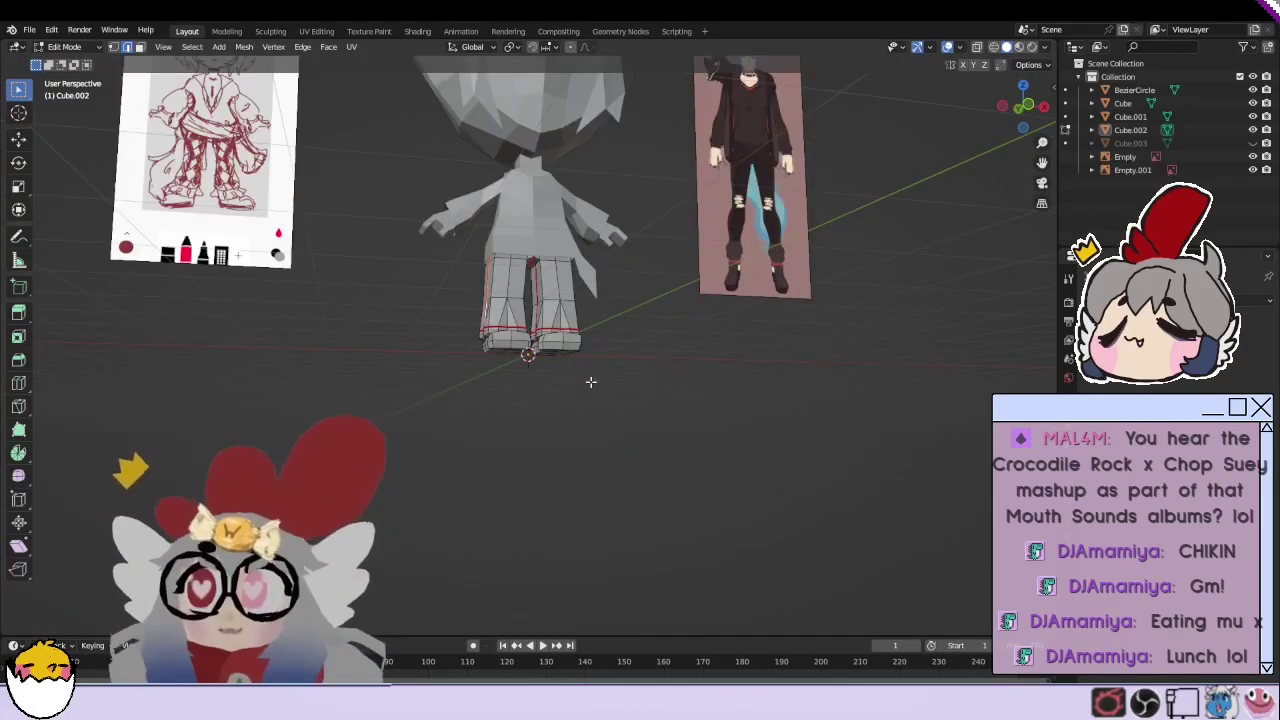
pyautogui.scroll(3, 641, 406)
pyautogui.moveTo(591, 377)
pyautogui.mouseDown(button='middle')
pyautogui.moveTo(686, 429)
pyautogui.moveTo(677, 449)
pyautogui.moveTo(882, 426)
pyautogui.moveTo(517, 454)
pyautogui.moveTo(526, 414)
pyautogui.moveTo(429, 380)
pyautogui.moveTo(460, 370)
pyautogui.mouseUp(button='middle')
# Step: Return to Object Mode, unhide and select the tail mesh Cube.003, and enter Edit Mode
pyautogui.click(1130, 143)
pyautogui.click(65, 47)
pyautogui.click(72, 62)
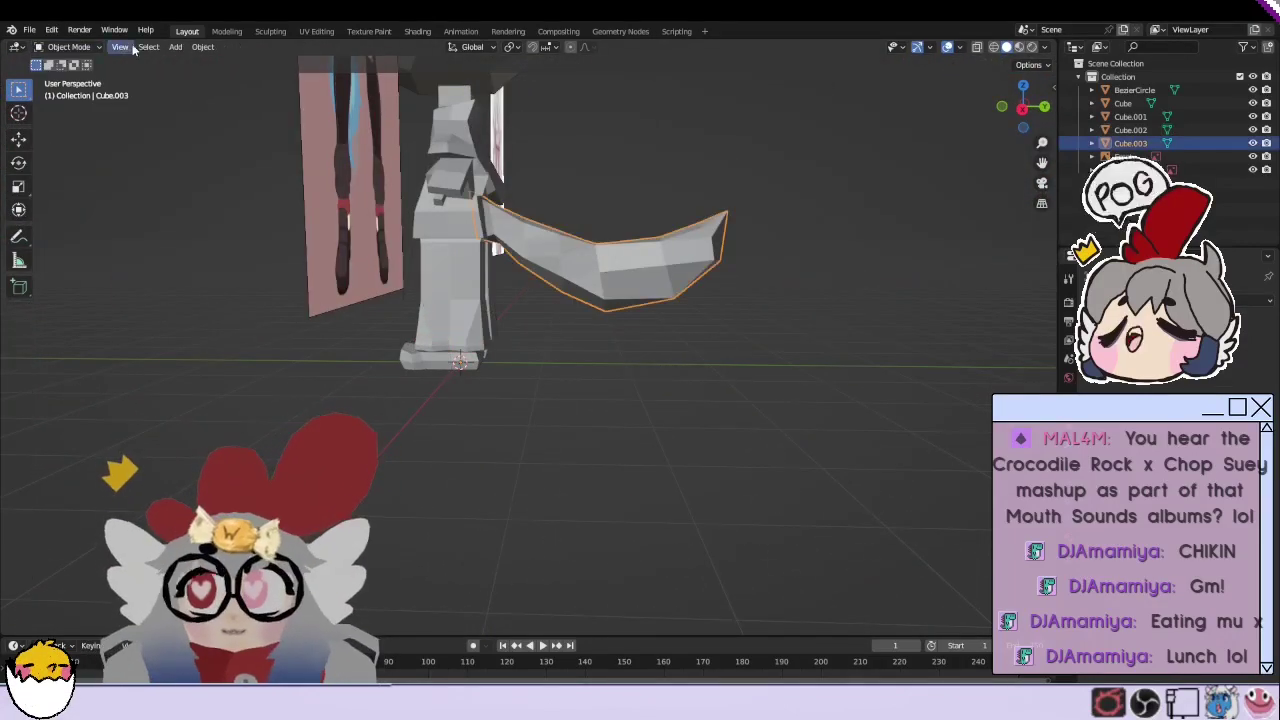
pyautogui.click(68, 47)
pyautogui.click(69, 77)
pyautogui.scroll(4, 460, 300)
pyautogui.scroll(3, 460, 300)
pyautogui.moveTo(460, 300); pyautogui.dragTo(354, 320, button='middle')
# Step: Select the edge loop near the tail tip in X-ray view and mark it as a seam
pyautogui.click(977, 46)
pyautogui.moveTo(600, 400)
pyautogui.mouseDown(button='middle')
pyautogui.moveTo(800, 443)
pyautogui.moveTo(703, 470)
pyautogui.mouseUp(button='middle')
pyautogui.keyDown('ctrl'); pyautogui.click(703, 470); pyautogui.keyUp('ctrl')
pyautogui.click(977, 46)
pyautogui.moveTo(700, 400)
pyautogui.mouseDown(button='middle')
pyautogui.moveTo(649, 528)
pyautogui.moveTo(406, 355)
pyautogui.mouseUp(button='middle')
pyautogui.rightClick(671, 486)
pyautogui.click(671, 486)
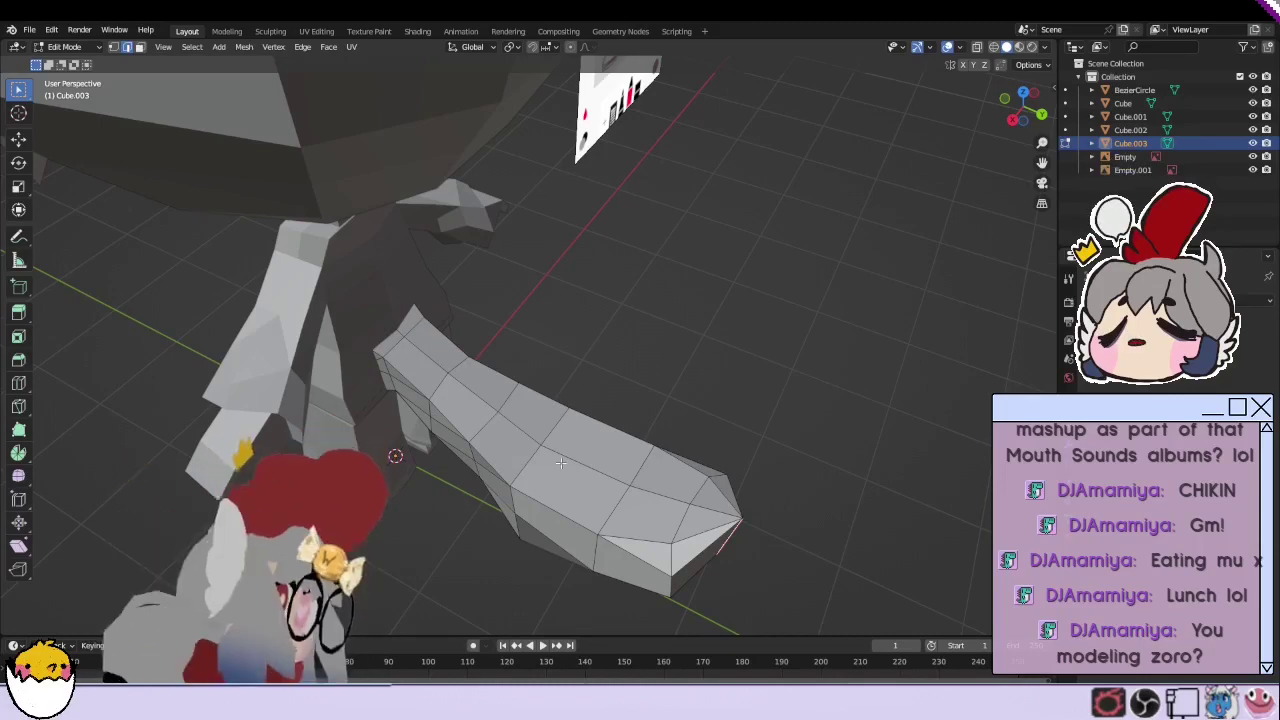
pyautogui.scroll(-5, 561, 463)
pyautogui.moveTo(561, 463)
pyautogui.mouseDown(button='middle')
pyautogui.moveTo(663, 386)
pyautogui.moveTo(763, 350)
pyautogui.mouseUp(button='middle')
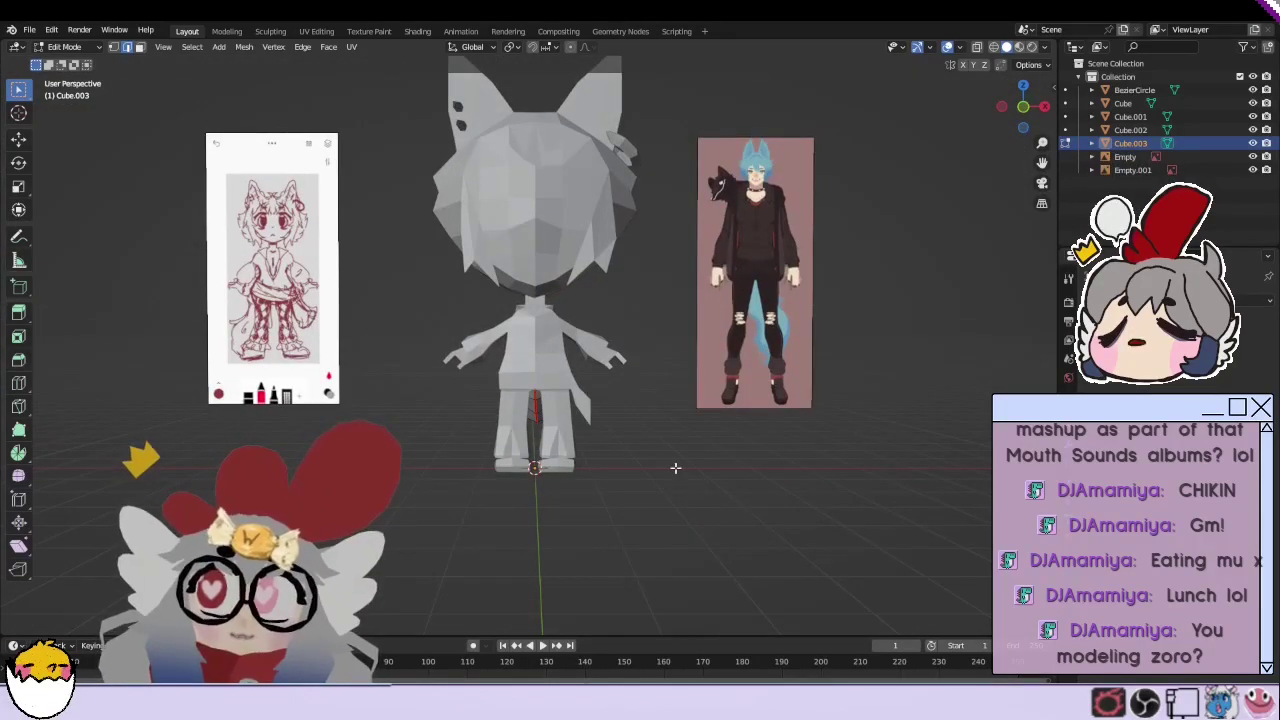
pyautogui.scroll(1, 675, 467)
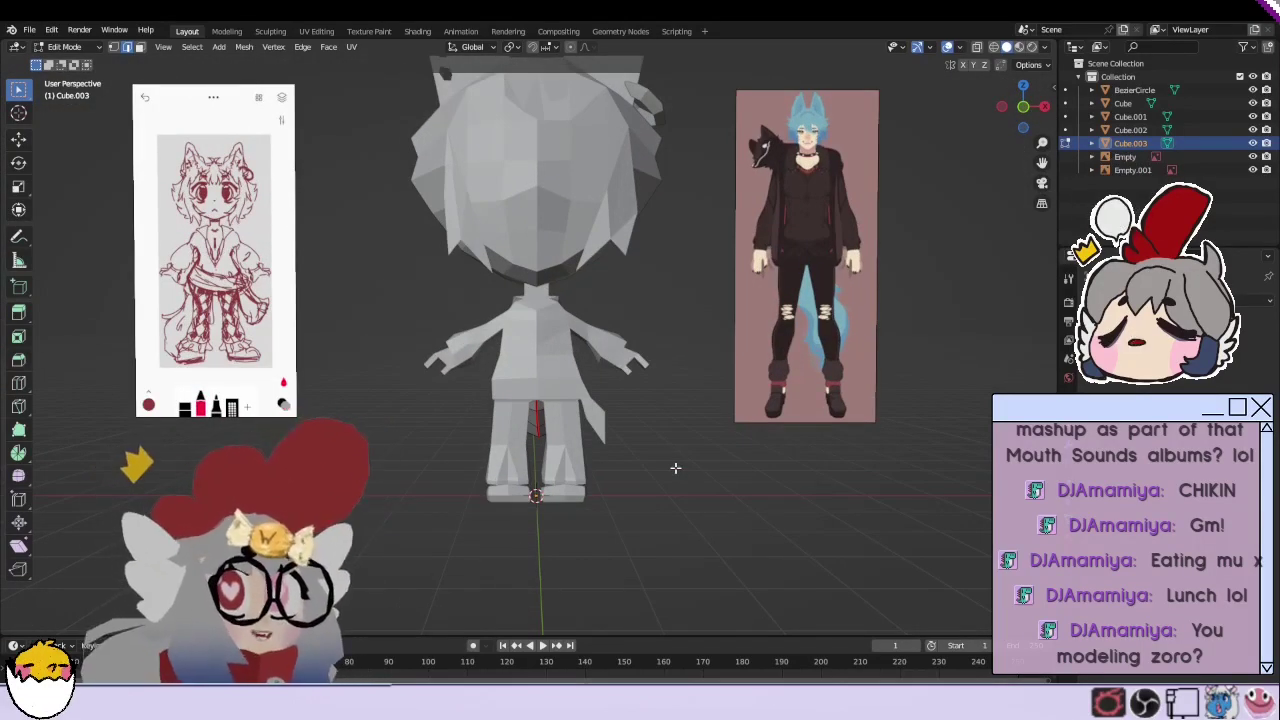
pyautogui.moveTo(675, 467)
pyautogui.mouseDown(button='middle')
pyautogui.moveTo(662, 445)
pyautogui.moveTo(690, 430)
pyautogui.moveTo(564, 301)
pyautogui.mouseUp(button='middle')
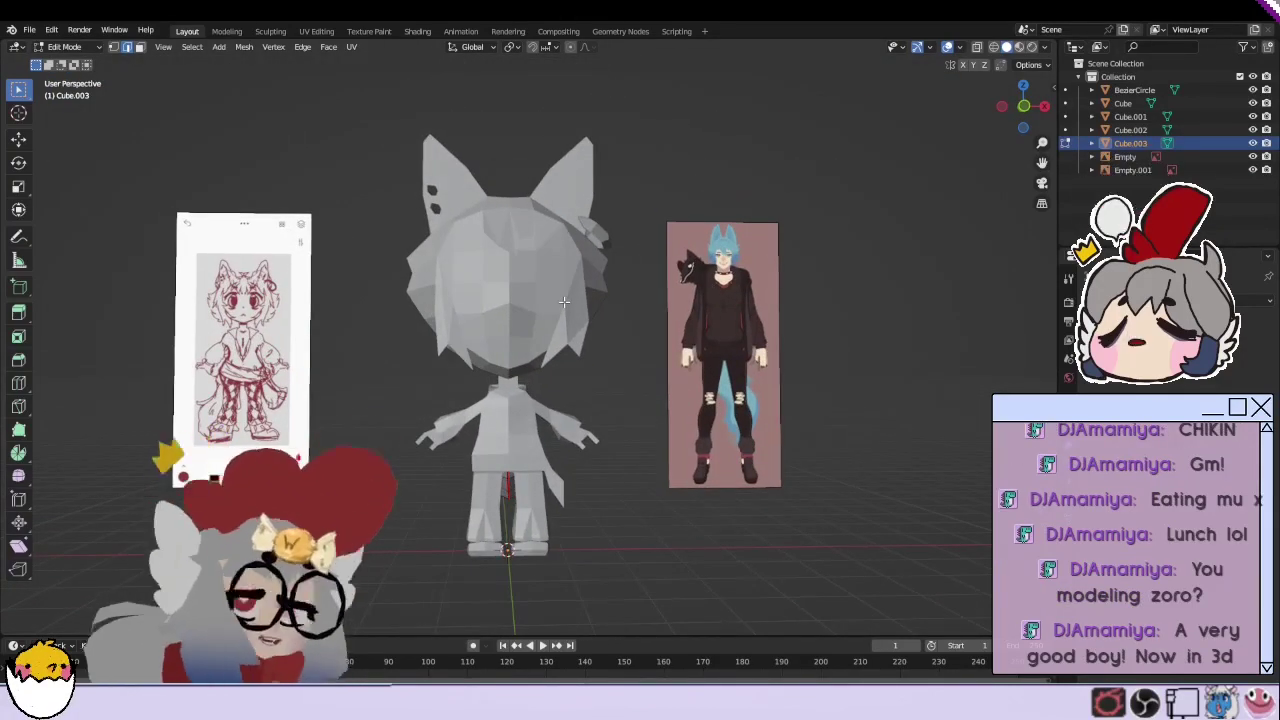
# Step: Save the project, then make the wolf's head mesh active and enter its Edit Mode
pyautogui.press('Tab')
pyautogui.click(11, 29)
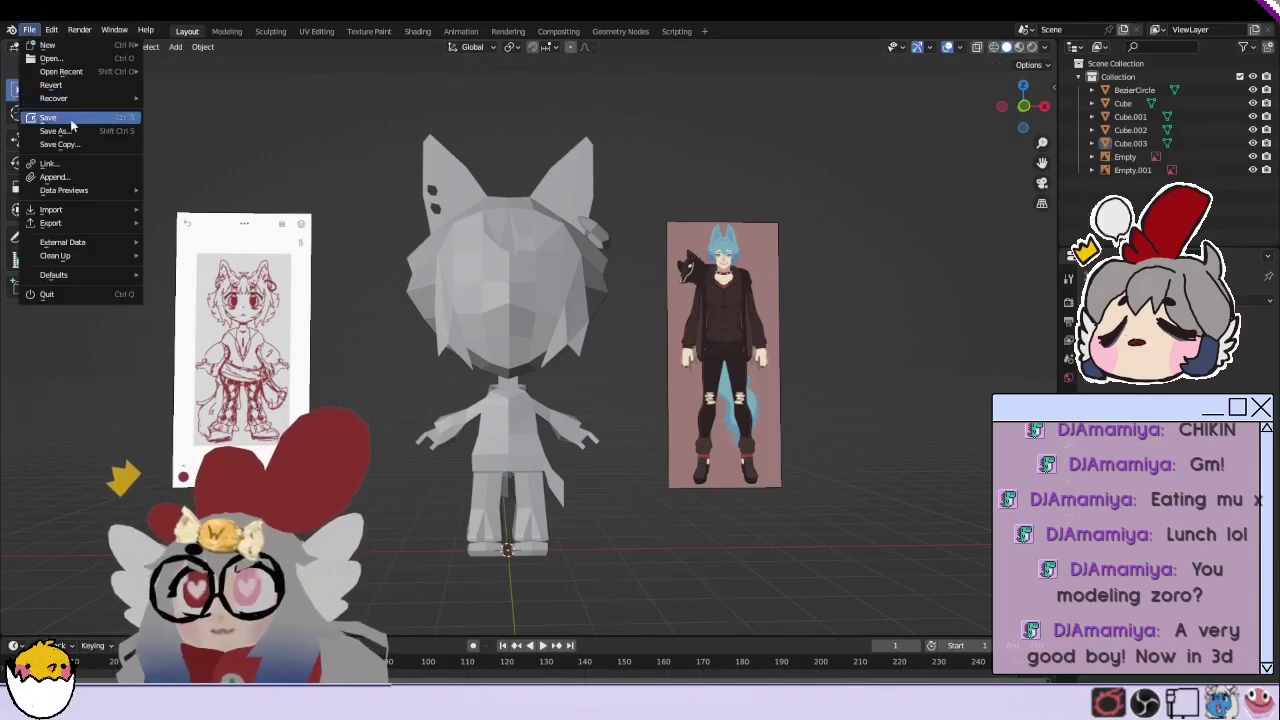
pyautogui.press('a')
pyautogui.click(680, 520)
pyautogui.click(505, 250)
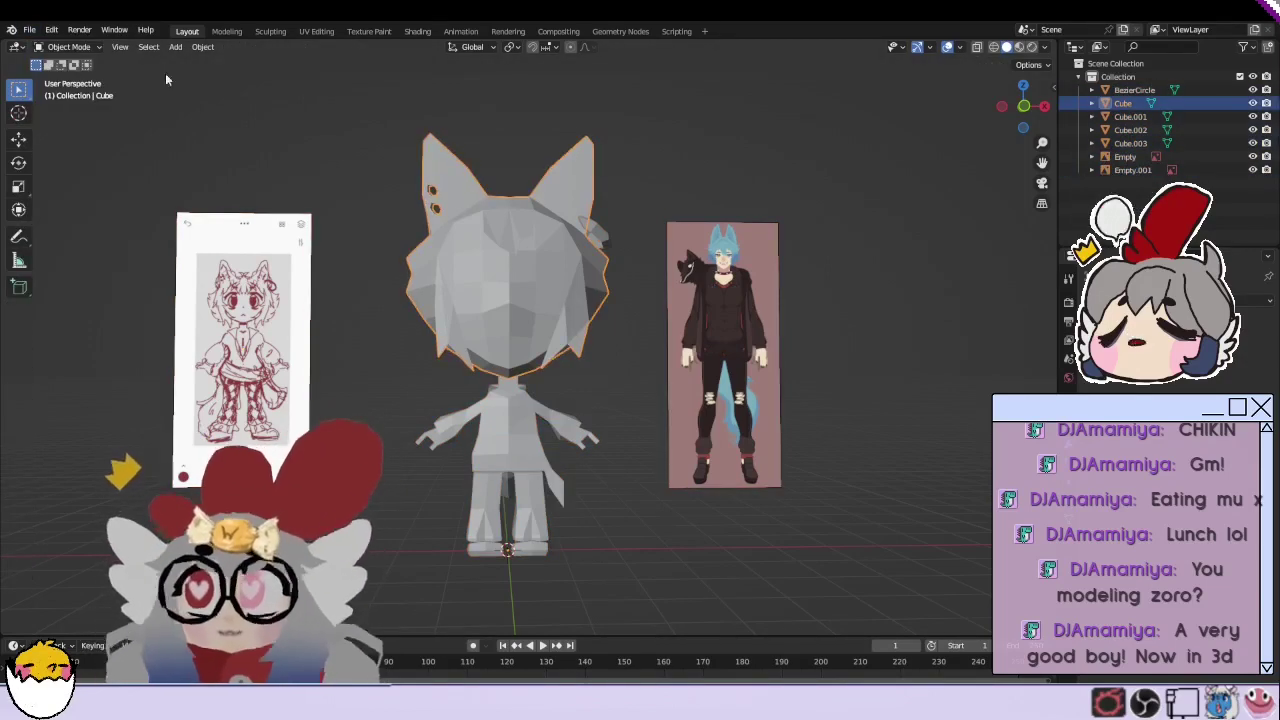
pyautogui.press('Tab')
# Step: In face select mode, check the linked hair island with L, then deselect it
pyautogui.scroll(3, 532, 185)
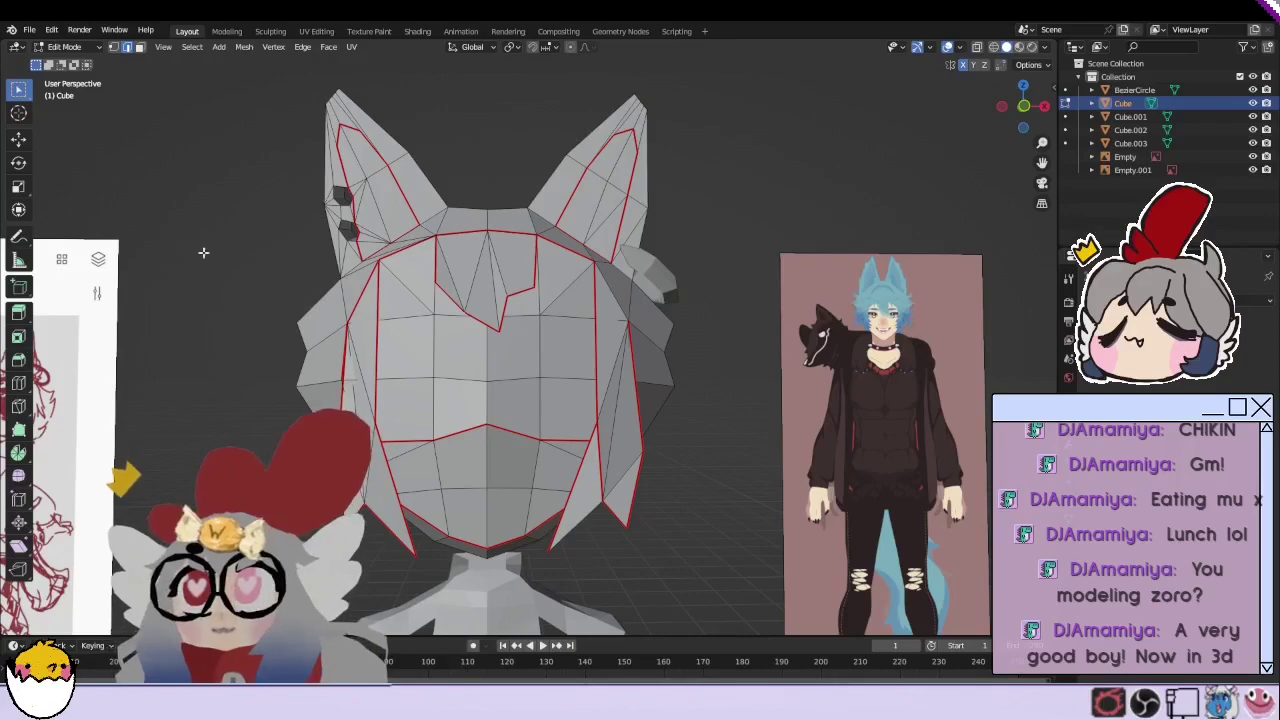
pyautogui.click(141, 48)
pyautogui.scroll(-2, 547, 402)
pyautogui.press('l')
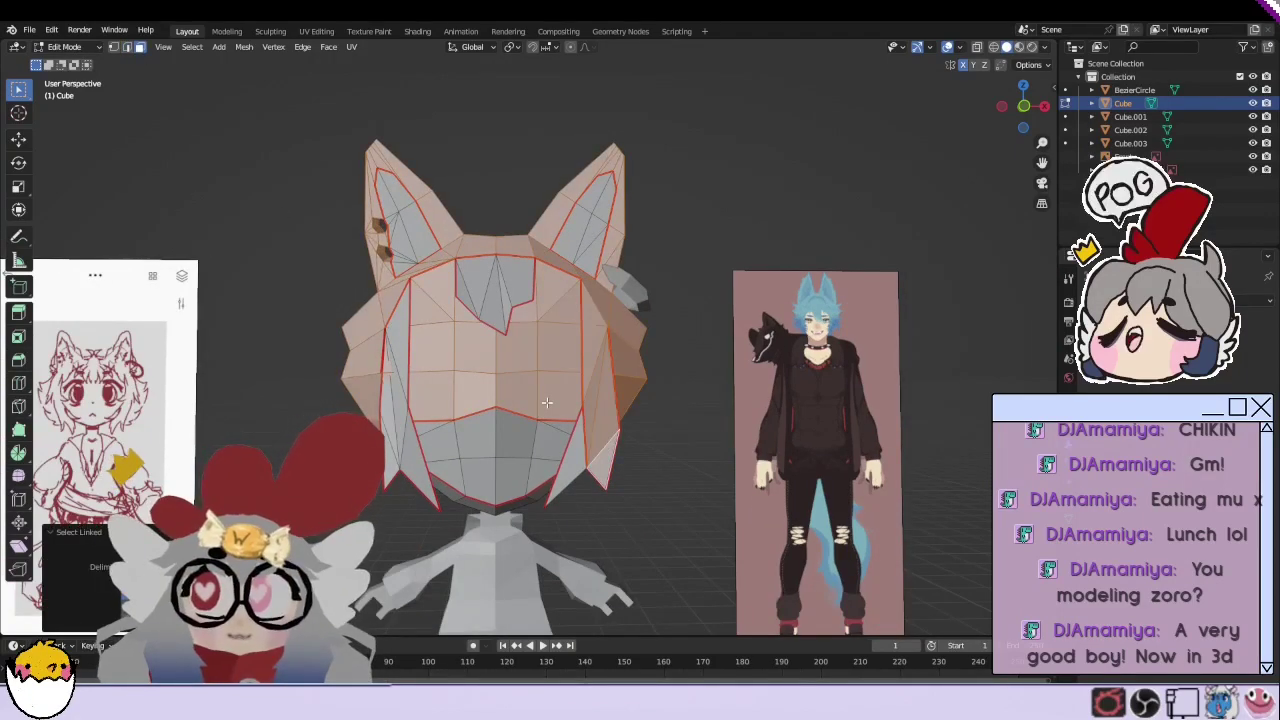
pyautogui.moveTo(547, 402)
pyautogui.mouseDown(button='middle')
pyautogui.moveTo(663, 508)
pyautogui.moveTo(609, 379)
pyautogui.mouseUp(button='middle')
pyautogui.scroll(1, 609, 379)
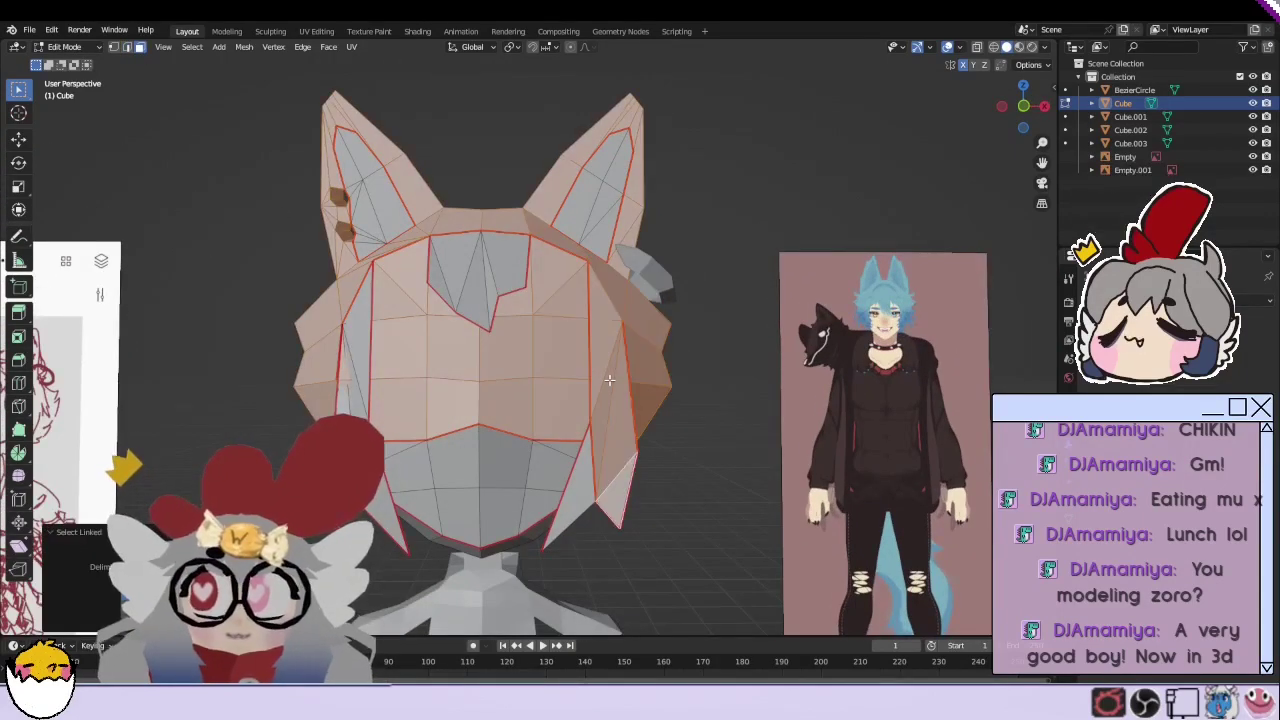
pyautogui.moveTo(668, 478); pyautogui.dragTo(659, 471, button='middle')
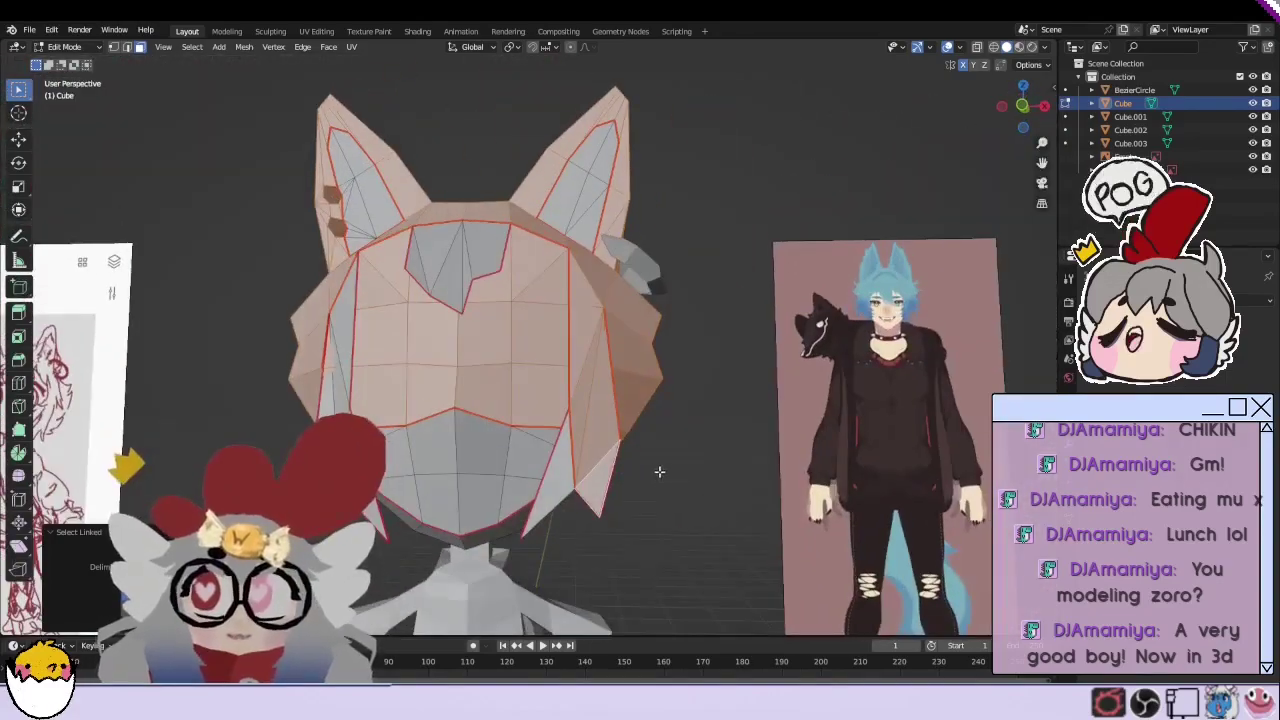
pyautogui.hotkey('alt', 'a')
pyautogui.scroll(3, 659, 471)
pyautogui.moveTo(771, 457); pyautogui.dragTo(505, 392, button='middle')
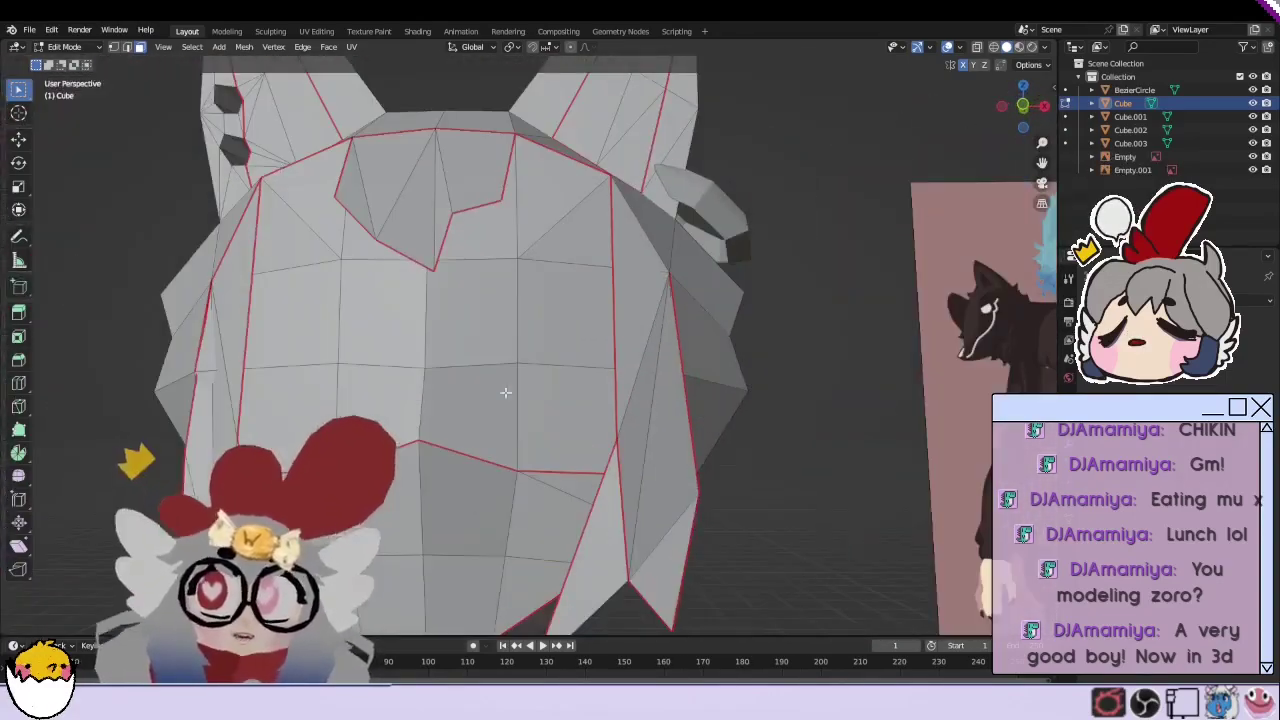
# Step: Hide faces on the head's right and left sides to expose the inner edges
pyautogui.click(139, 47)
pyautogui.click(640, 300)
pyautogui.keyDown('shift'); pyautogui.click(655, 520); pyautogui.keyUp('shift')
pyautogui.press('h')
pyautogui.moveTo(360, 400); pyautogui.dragTo(320, 408, button='middle')
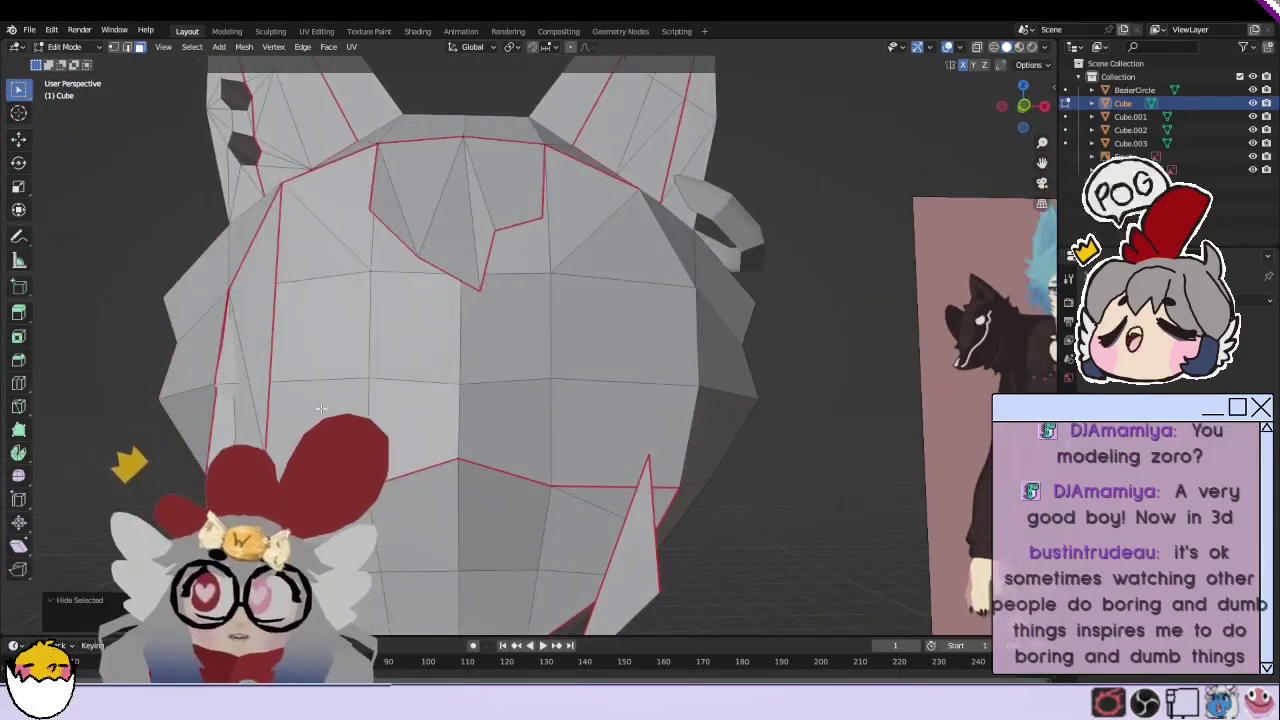
pyautogui.scroll(-2, 320, 408)
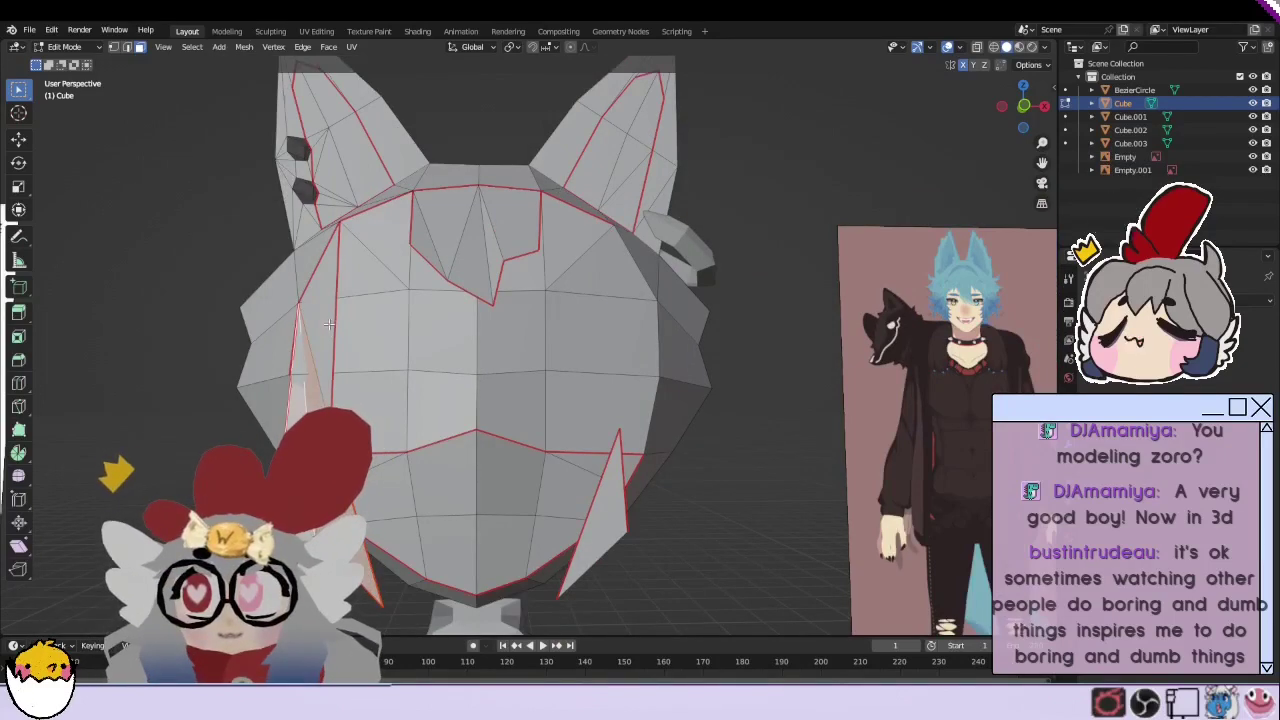
pyautogui.press('h')
pyautogui.scroll(1, 260, 390)
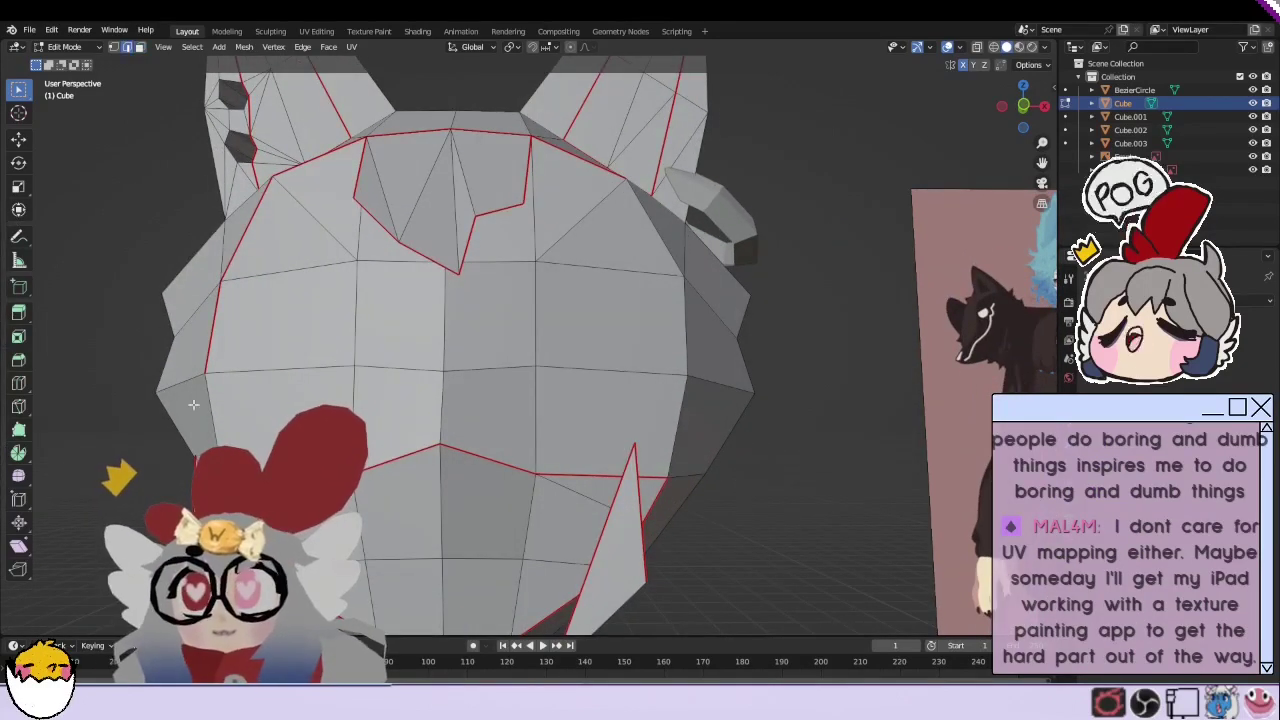
# Step: Apply seam commands from the edge context menu to three sets of selected head edges
pyautogui.rightClick(212, 435)
pyautogui.click(212, 433)
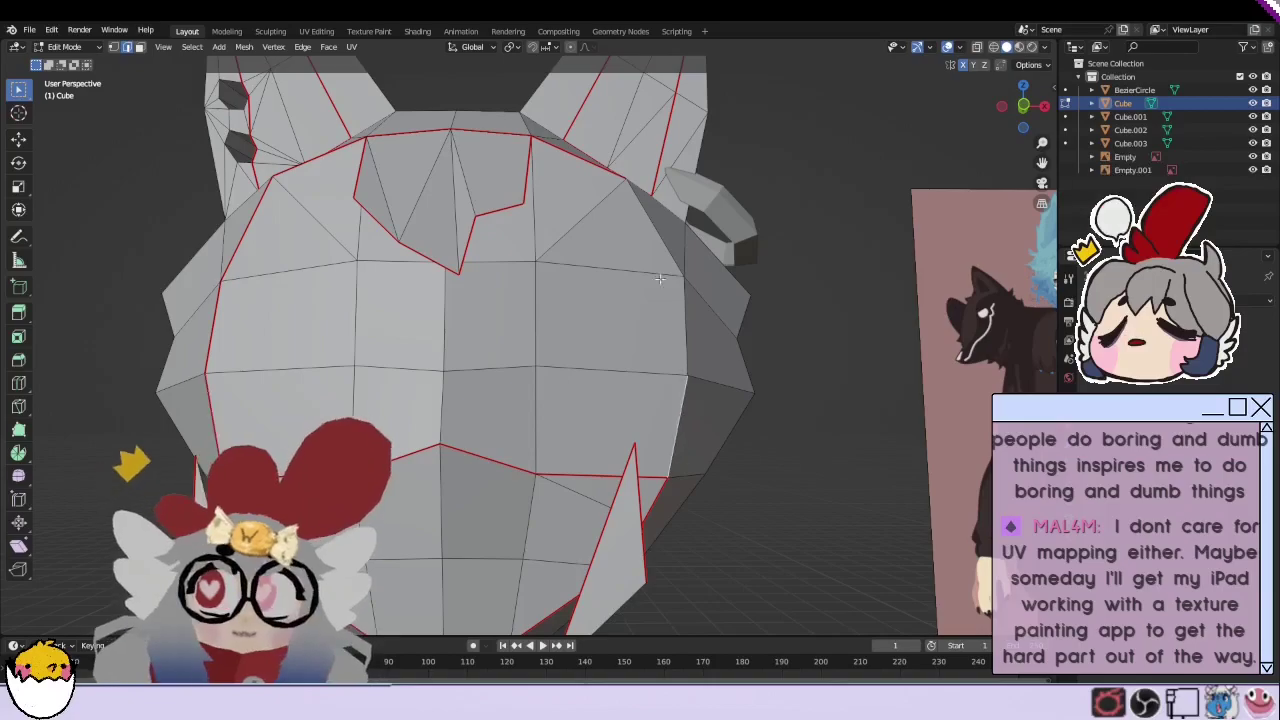
pyautogui.rightClick(651, 230)
pyautogui.click(655, 470)
pyautogui.moveTo(655, 470)
pyautogui.mouseDown(button='middle')
pyautogui.moveTo(547, 250)
pyautogui.moveTo(565, 360)
pyautogui.moveTo(578, 366)
pyautogui.moveTo(506, 304)
pyautogui.mouseUp(button='middle')
pyautogui.rightClick(425, 285)
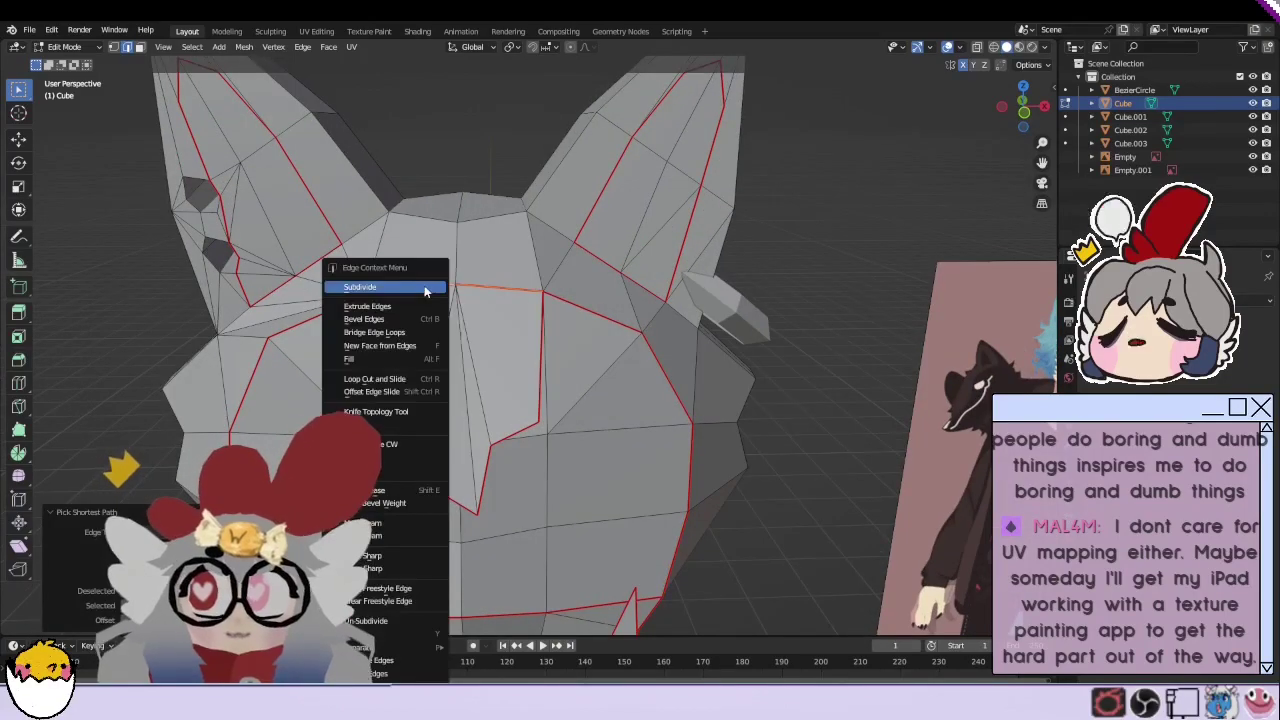
pyautogui.click(430, 525)
pyautogui.moveTo(430, 525); pyautogui.dragTo(520, 380, button='middle')
pyautogui.scroll(5, 549, 357)
pyautogui.scroll(-5, 549, 357)
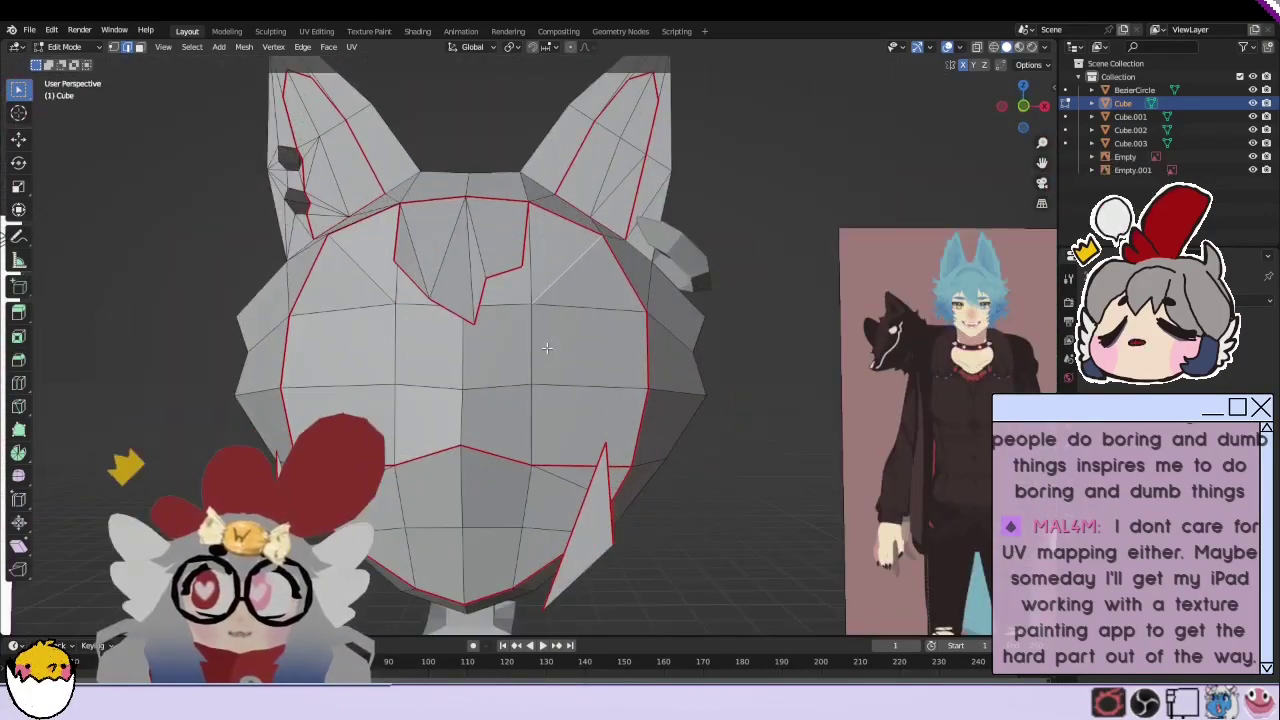
# Step: Reveal all head faces, check the seam islands with L, and clear the stray seam edges
pyautogui.hotkey('alt', 'h')
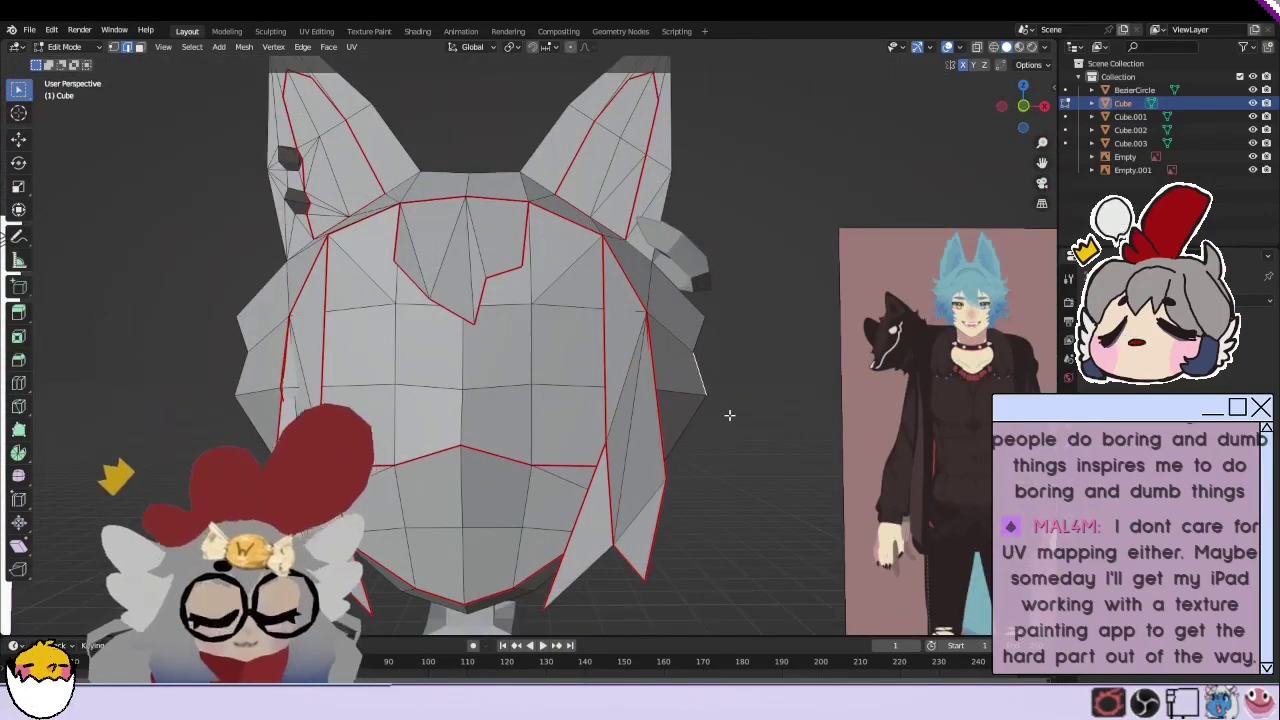
pyautogui.press('l')
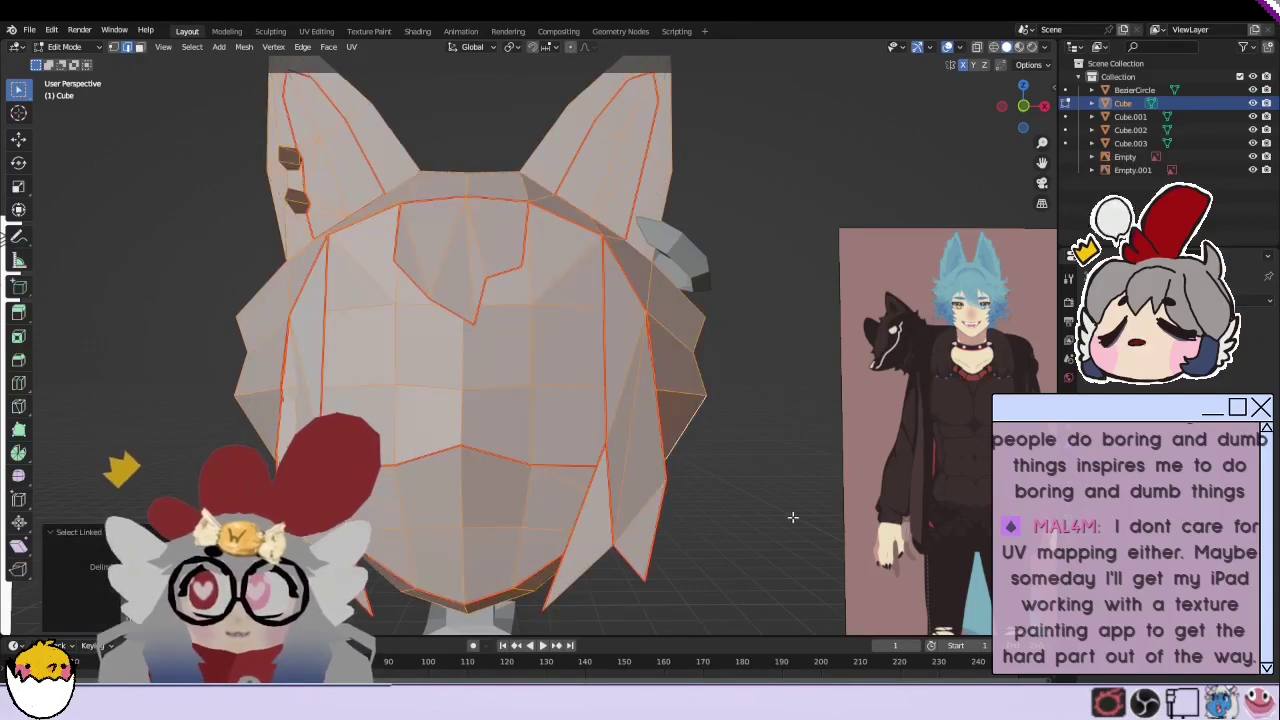
pyautogui.hotkey('alt', 'a')
pyautogui.moveTo(694, 500)
pyautogui.mouseDown(button='middle')
pyautogui.moveTo(686, 551)
pyautogui.moveTo(712, 520)
pyautogui.mouseUp(button='middle')
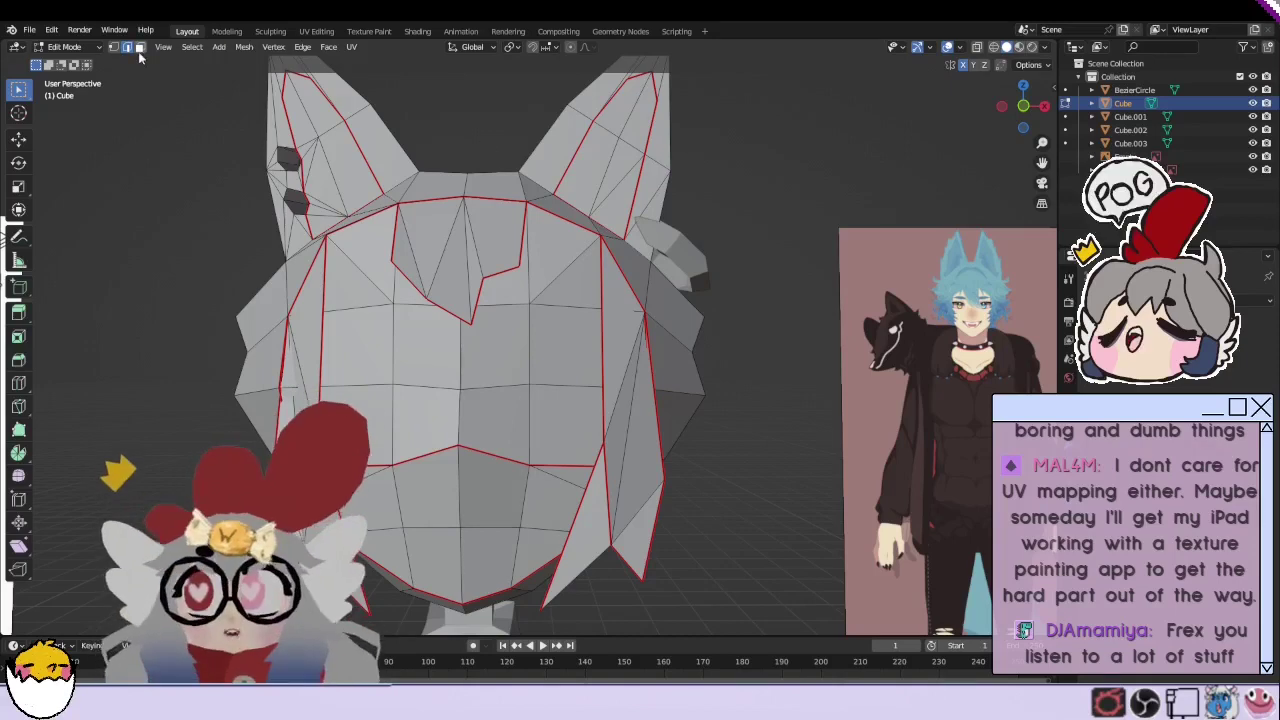
pyautogui.press('l')
pyautogui.press('l')
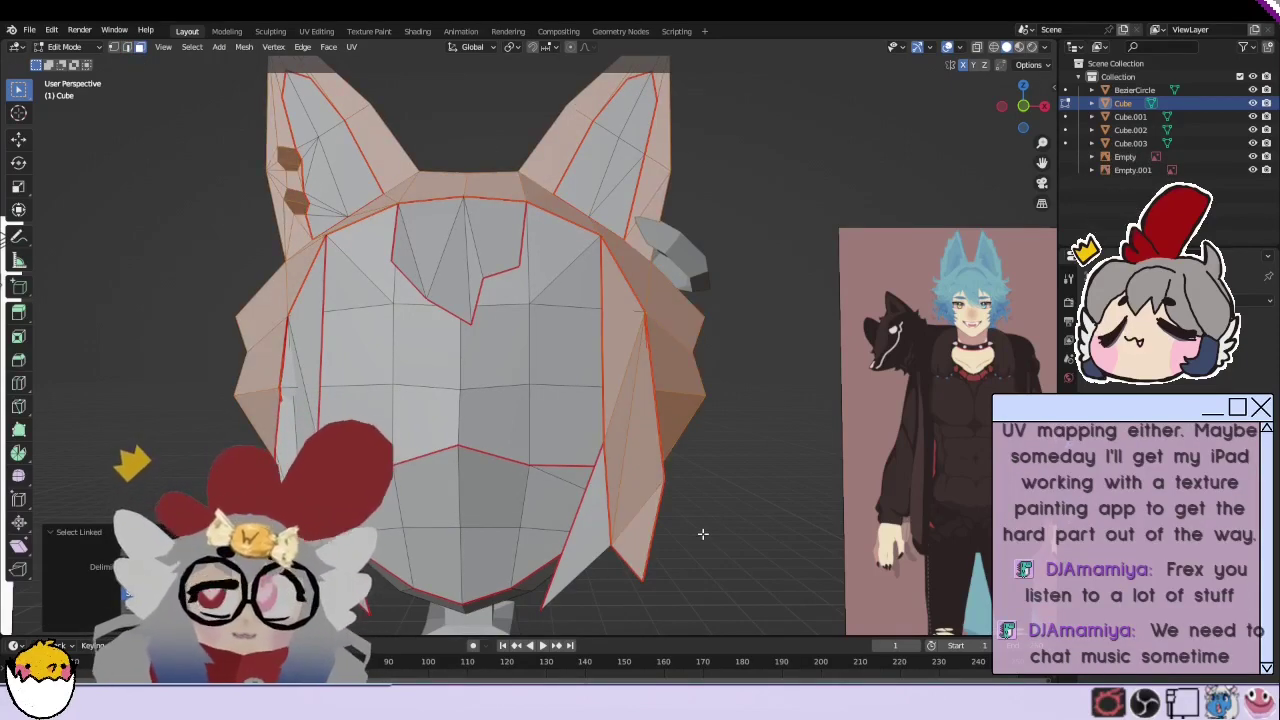
pyautogui.hotkey('alt', 'a')
pyautogui.moveTo(702, 534); pyautogui.dragTo(283, 131, button='middle')
pyautogui.rightClick(572, 484)
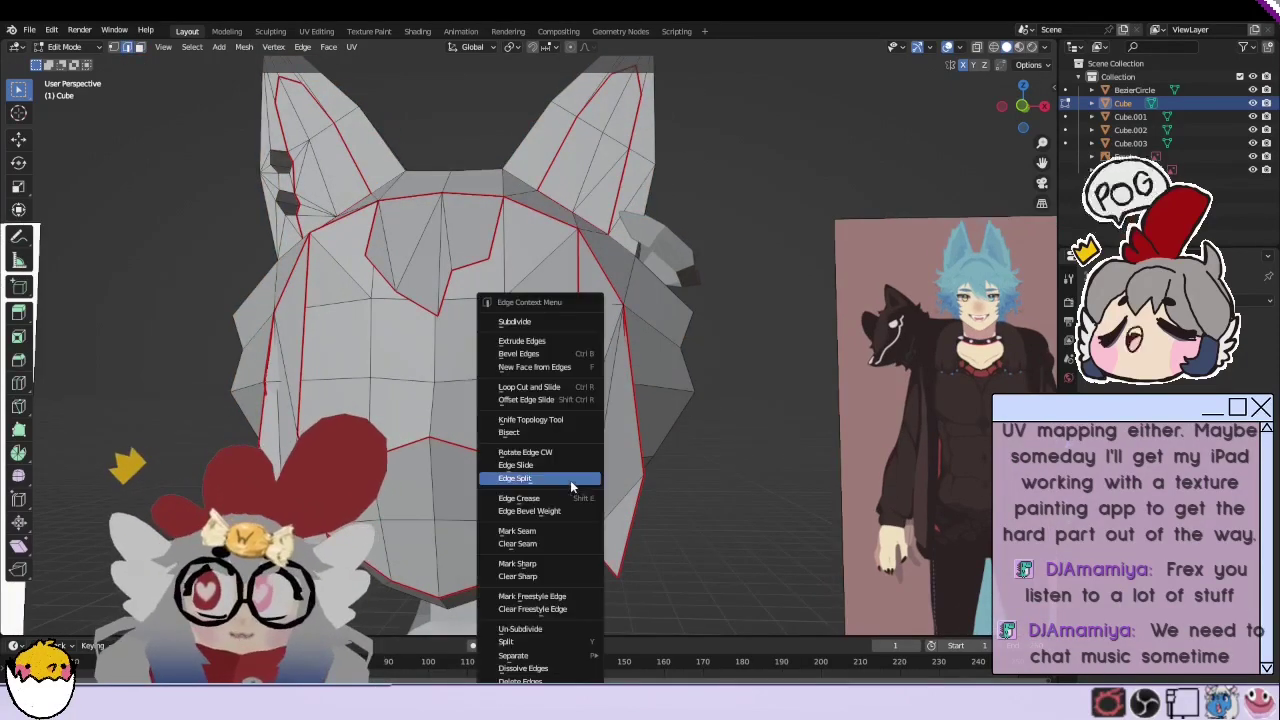
pyautogui.click(557, 545)
pyautogui.moveTo(696, 532); pyautogui.dragTo(708, 535, button='middle')
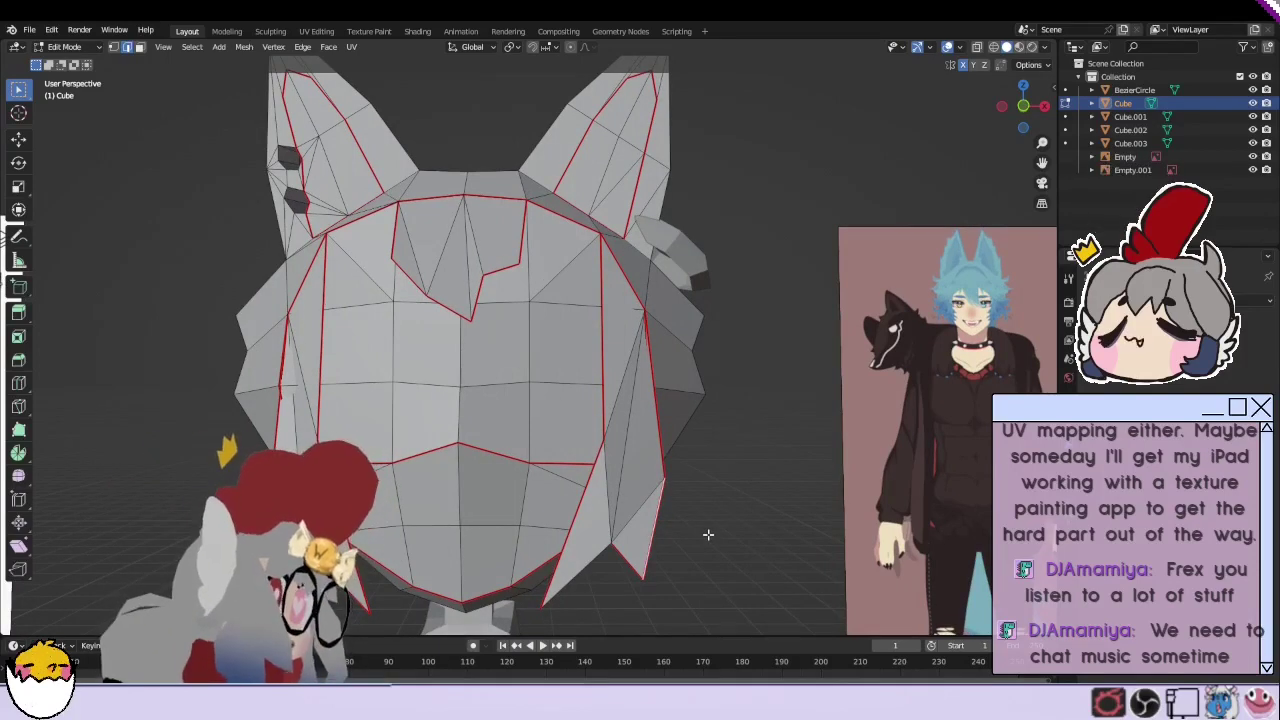
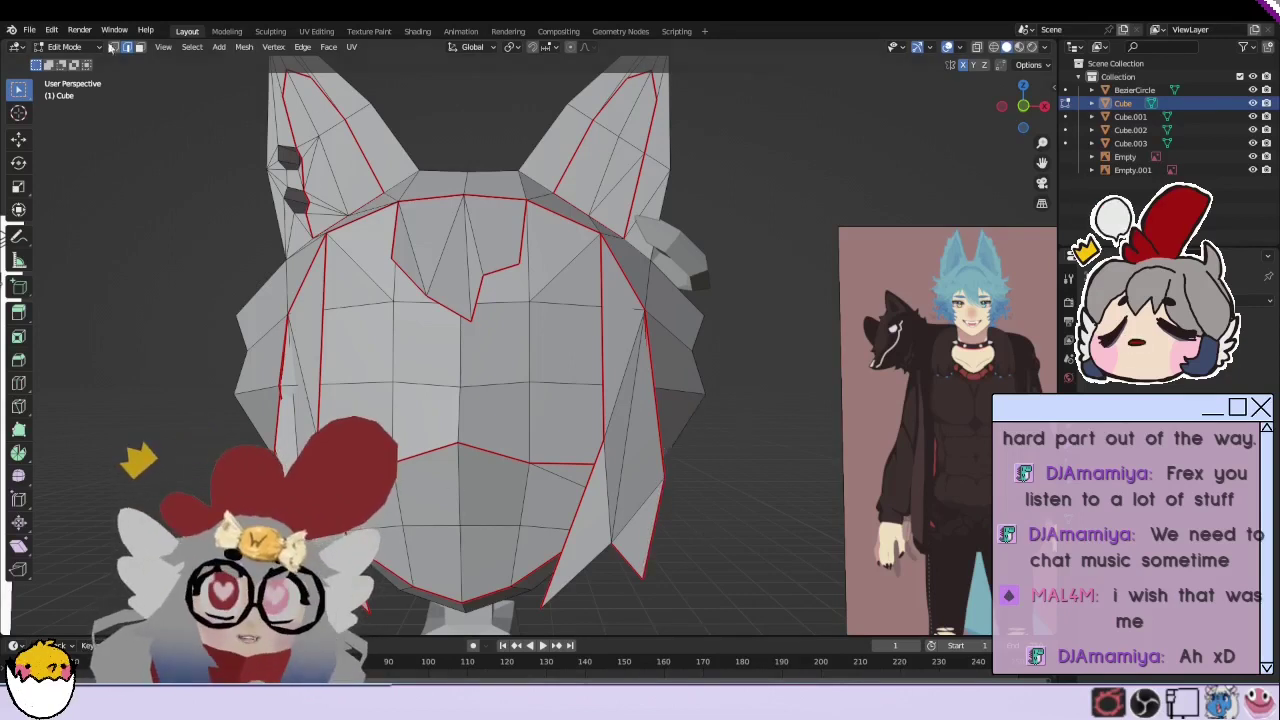
# Step: Select the linked hair-strand island to confirm its seams, then clear the selection
pyautogui.press('l')
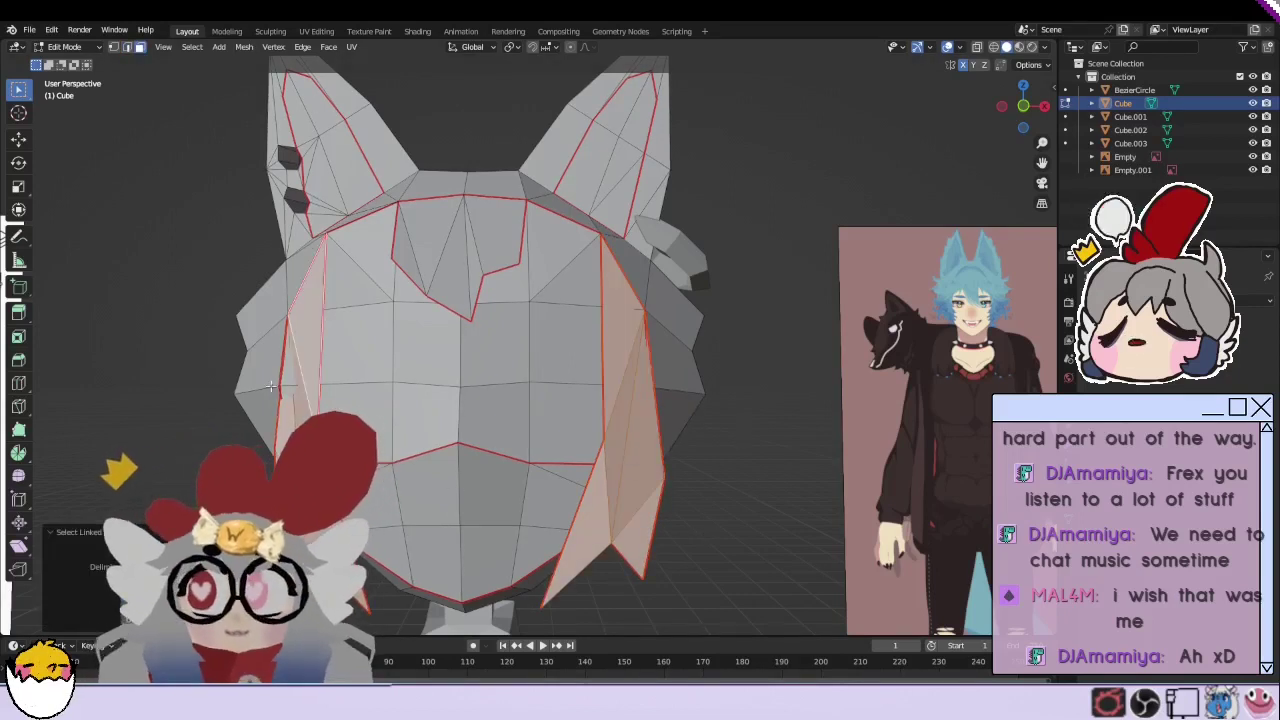
pyautogui.press('a')
pyautogui.hotkey('alt', 'a')
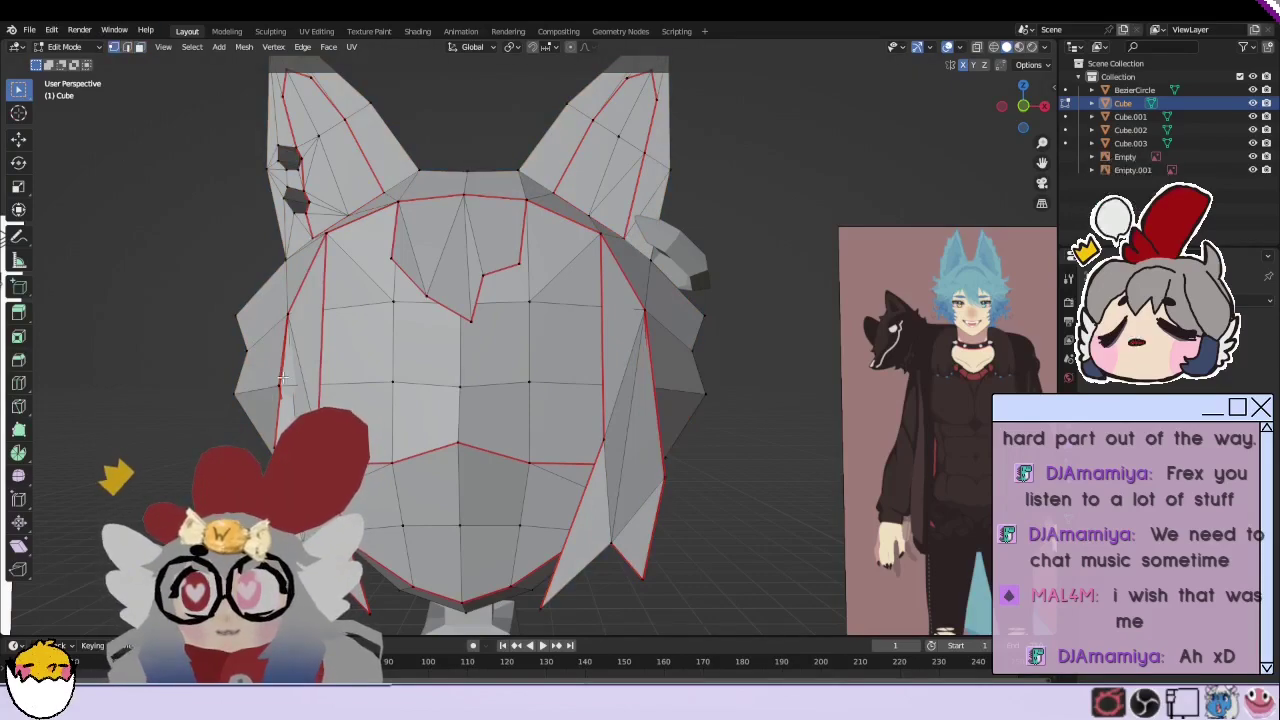
pyautogui.moveTo(283, 378)
pyautogui.mouseDown(button='middle')
pyautogui.moveTo(611, 436)
pyautogui.moveTo(674, 482)
pyautogui.mouseUp(button='middle')
# Step: Nudge one hair vertex slightly into place and deselect it
pyautogui.click(606, 436)
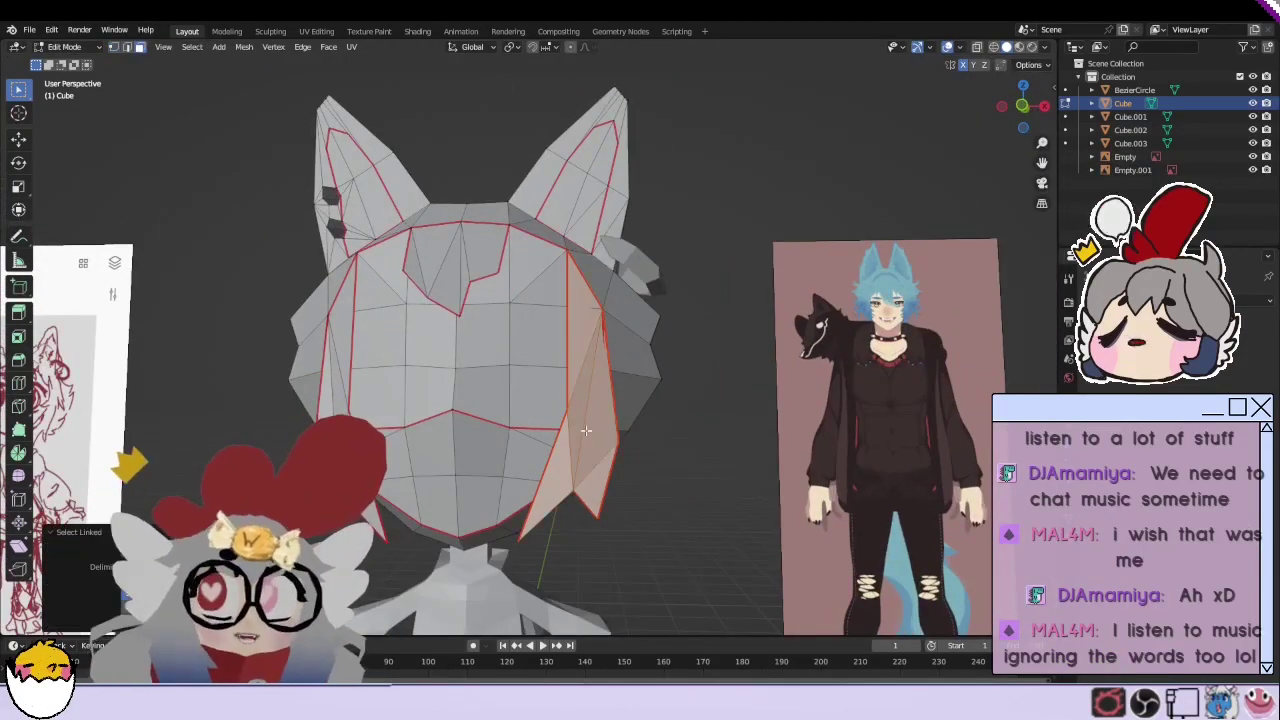
pyautogui.moveTo(632, 383); pyautogui.dragTo(610, 375, button='middle')
pyautogui.hotkey('alt', 'a')
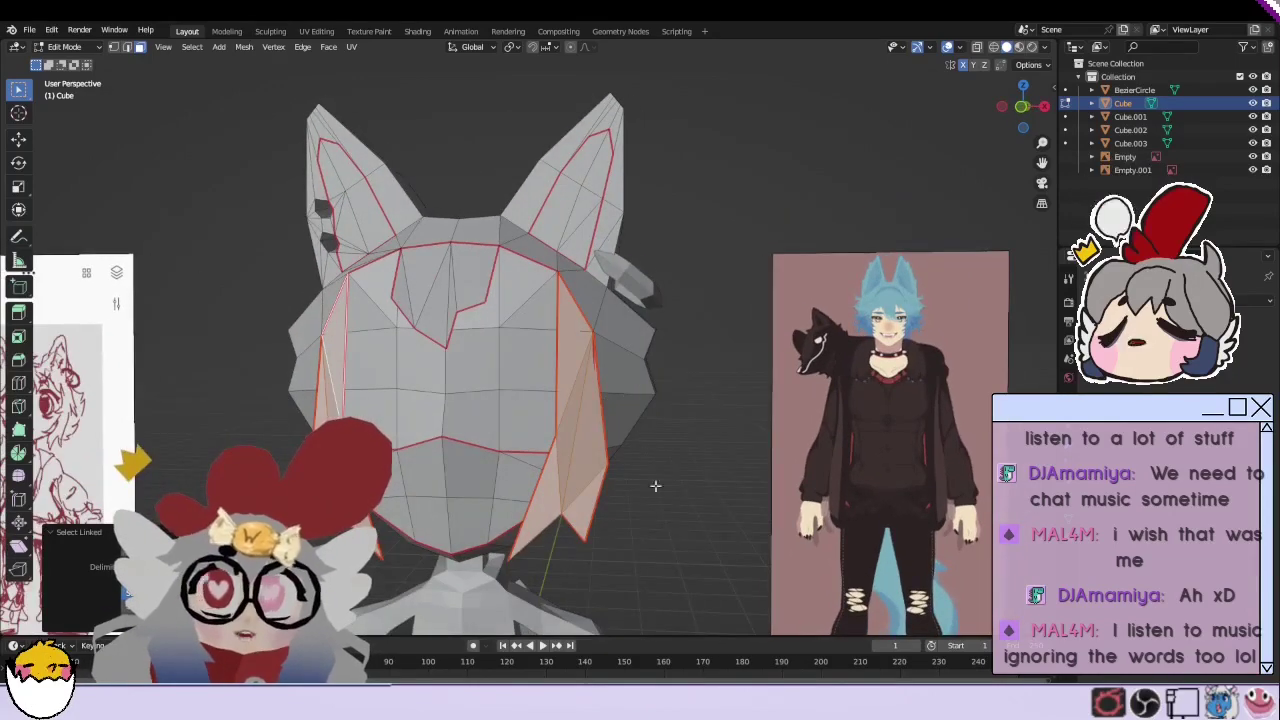
pyautogui.moveTo(594, 325); pyautogui.dragTo(390, 347, button='middle')
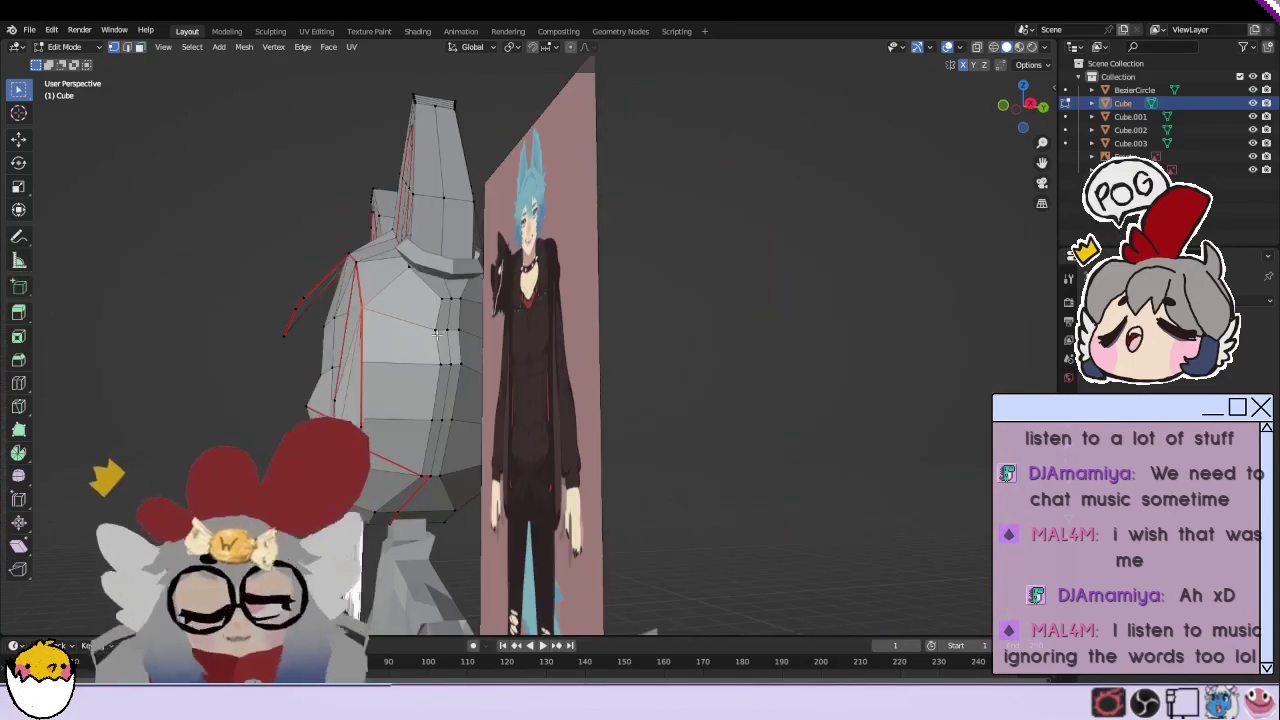
pyautogui.scroll(3, 424, 389)
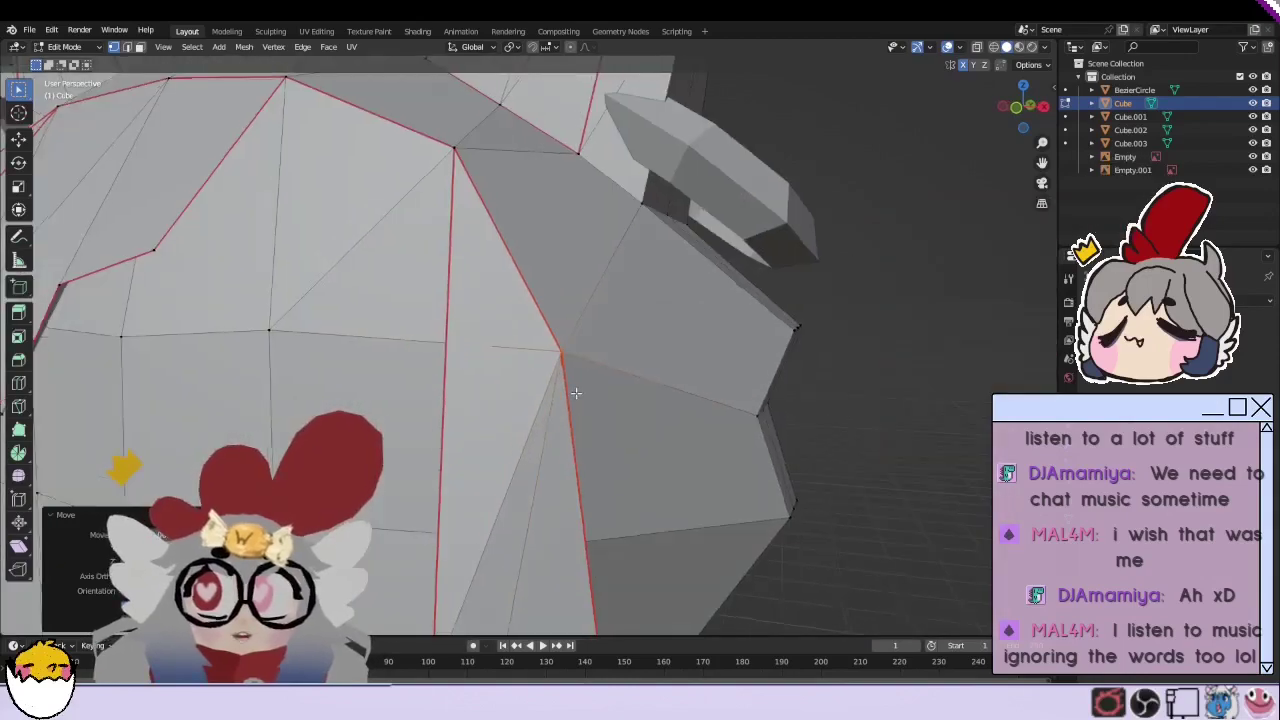
pyautogui.moveTo(603, 371); pyautogui.dragTo(443, 357, button='middle')
pyautogui.scroll(-2, 222, 331)
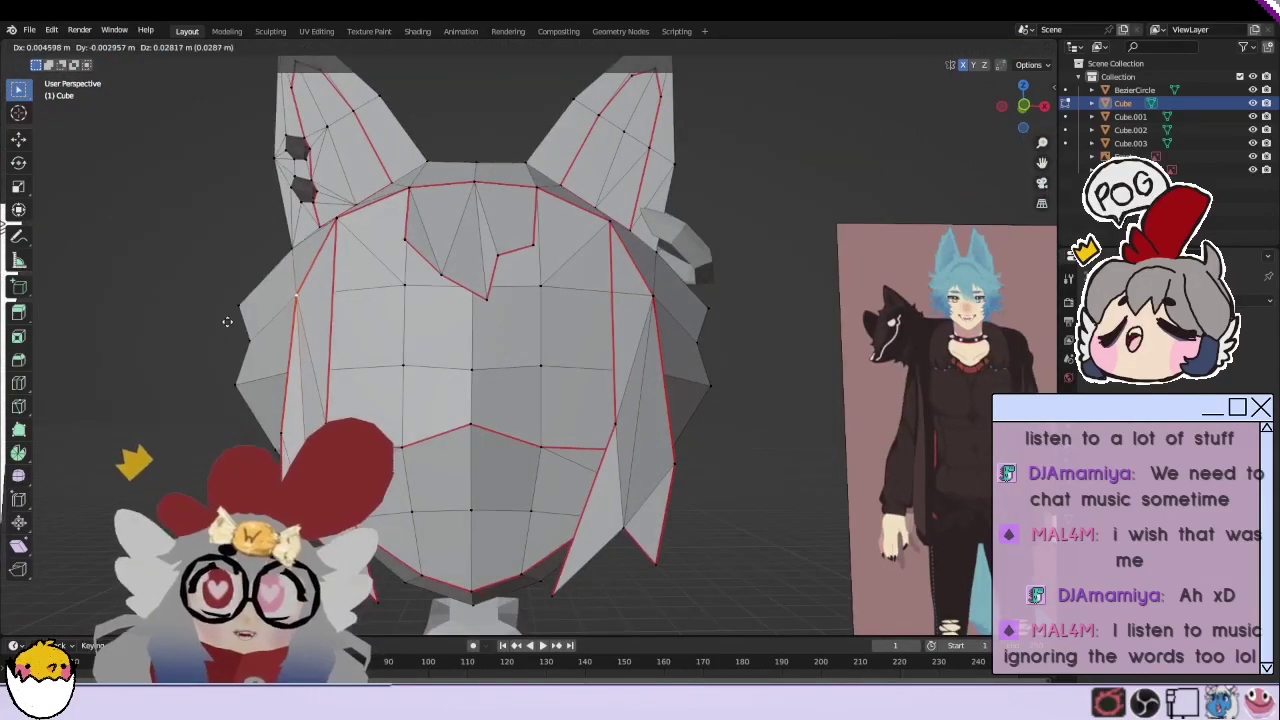
pyautogui.moveTo(222, 331); pyautogui.dragTo(786, 545, button='middle')
pyautogui.hotkey('alt', 'a')
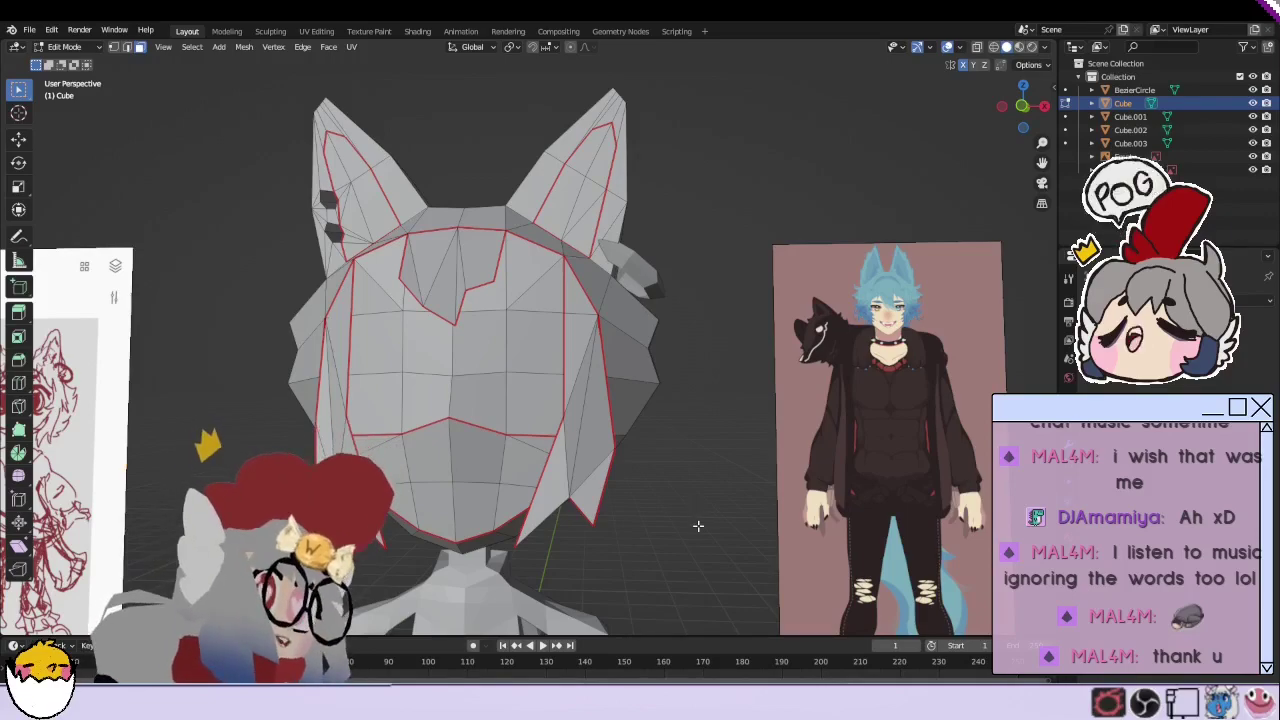
# Step: Select the linked hair cap island and orbit around the head to inspect it
pyautogui.press('l')
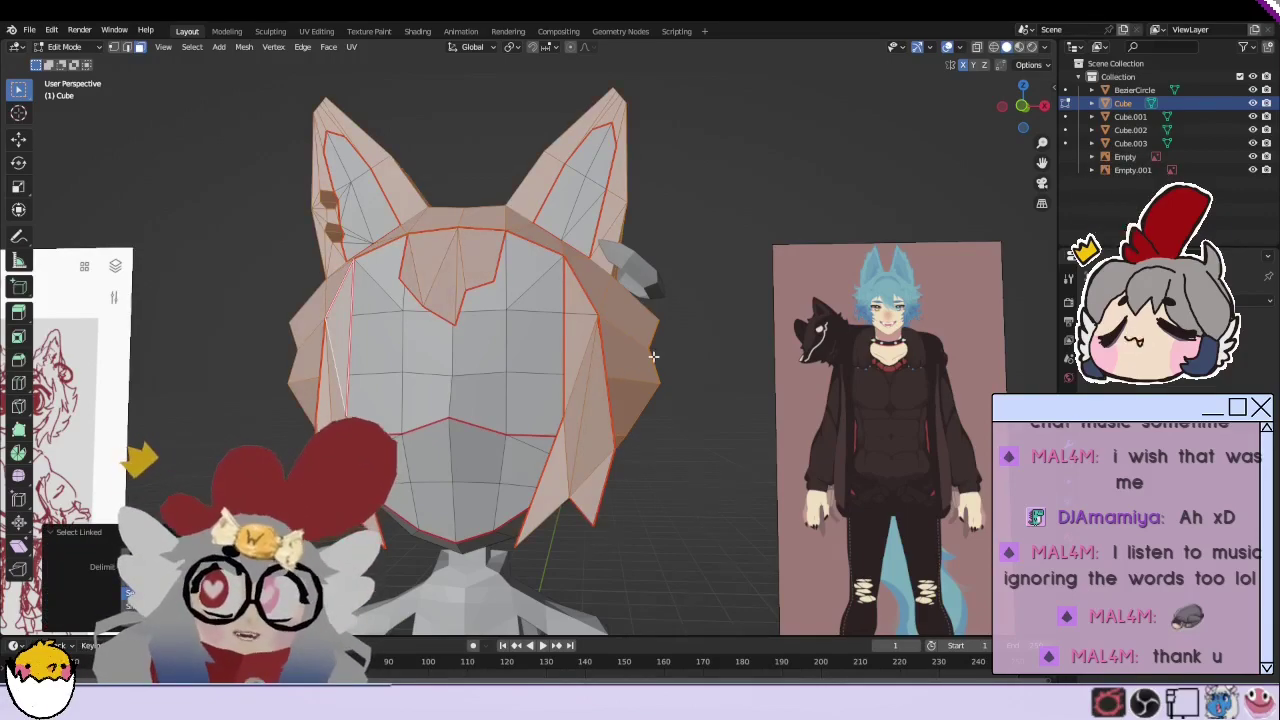
pyautogui.moveTo(652, 356); pyautogui.dragTo(651, 360, button='middle')
pyautogui.click(1263, 342)
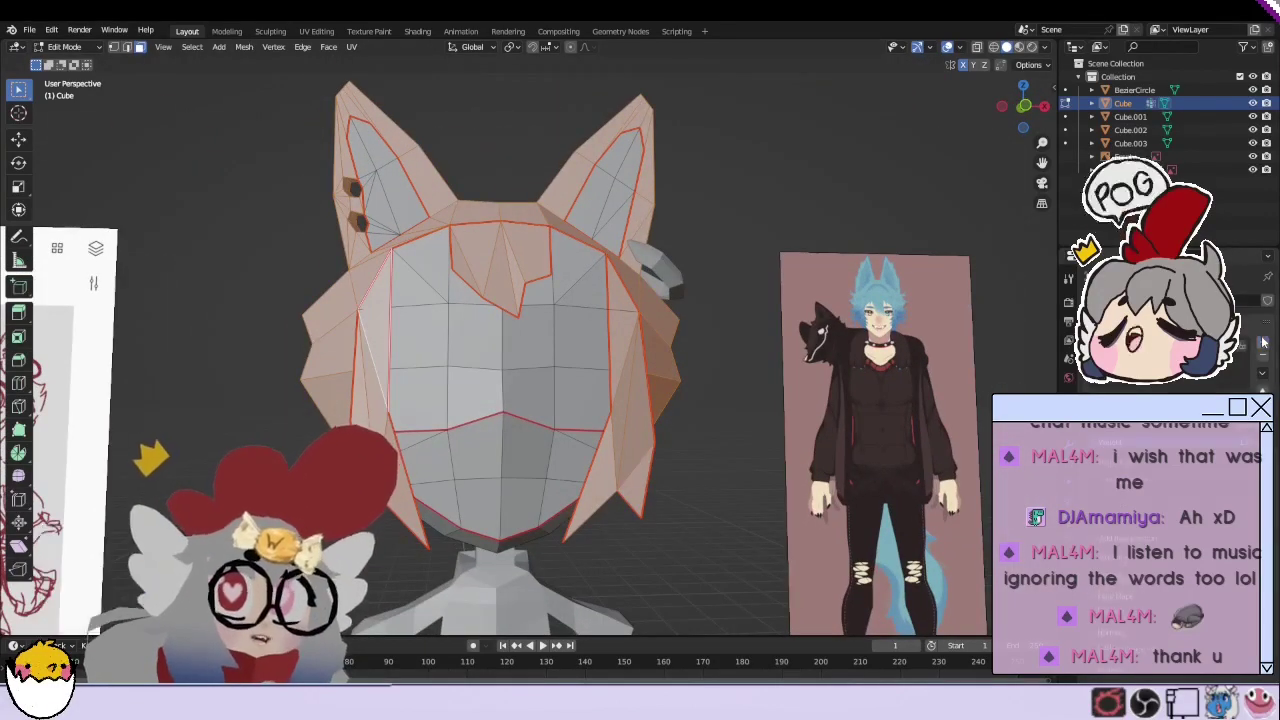
# Step: Check that the inner ears select as their own seam-bounded islands
pyautogui.hotkey('alt', 'a')
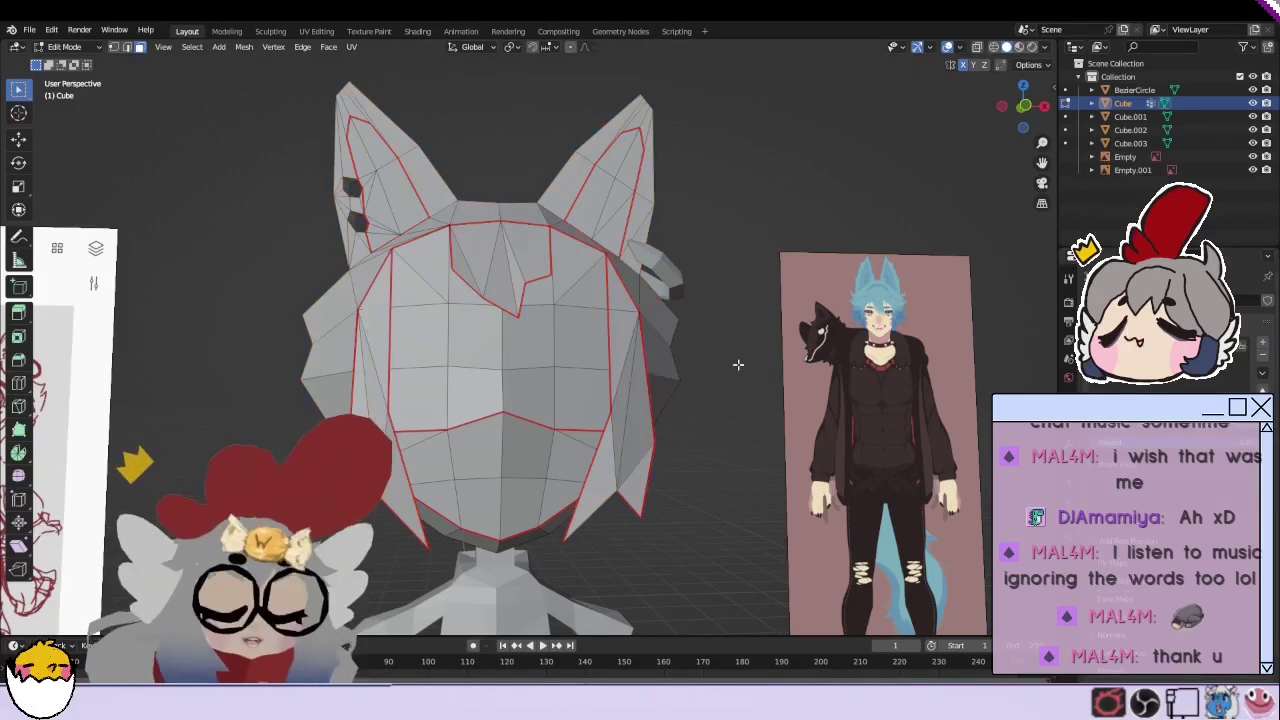
pyautogui.press('l')
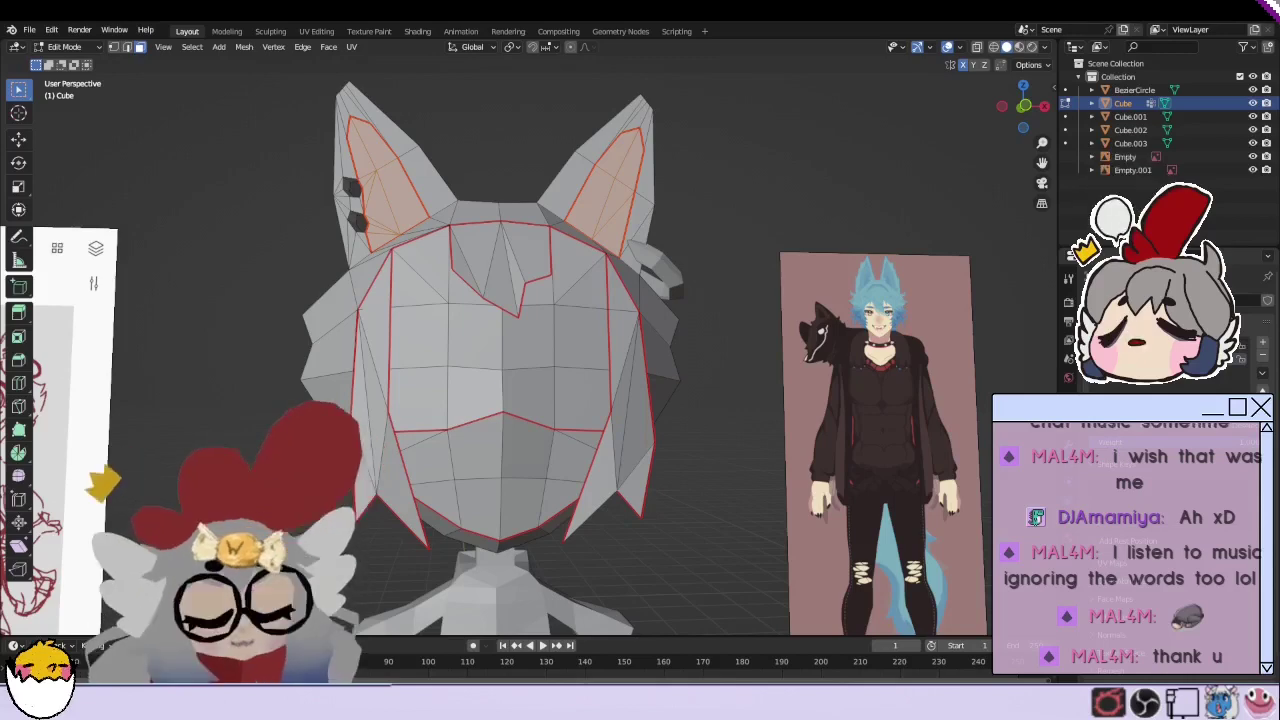
pyautogui.hotkey('alt', 'a')
pyautogui.moveTo(743, 414)
pyautogui.mouseDown(button='middle')
pyautogui.moveTo(749, 383)
pyautogui.moveTo(677, 400)
pyautogui.moveTo(687, 429)
pyautogui.mouseUp(button='middle')
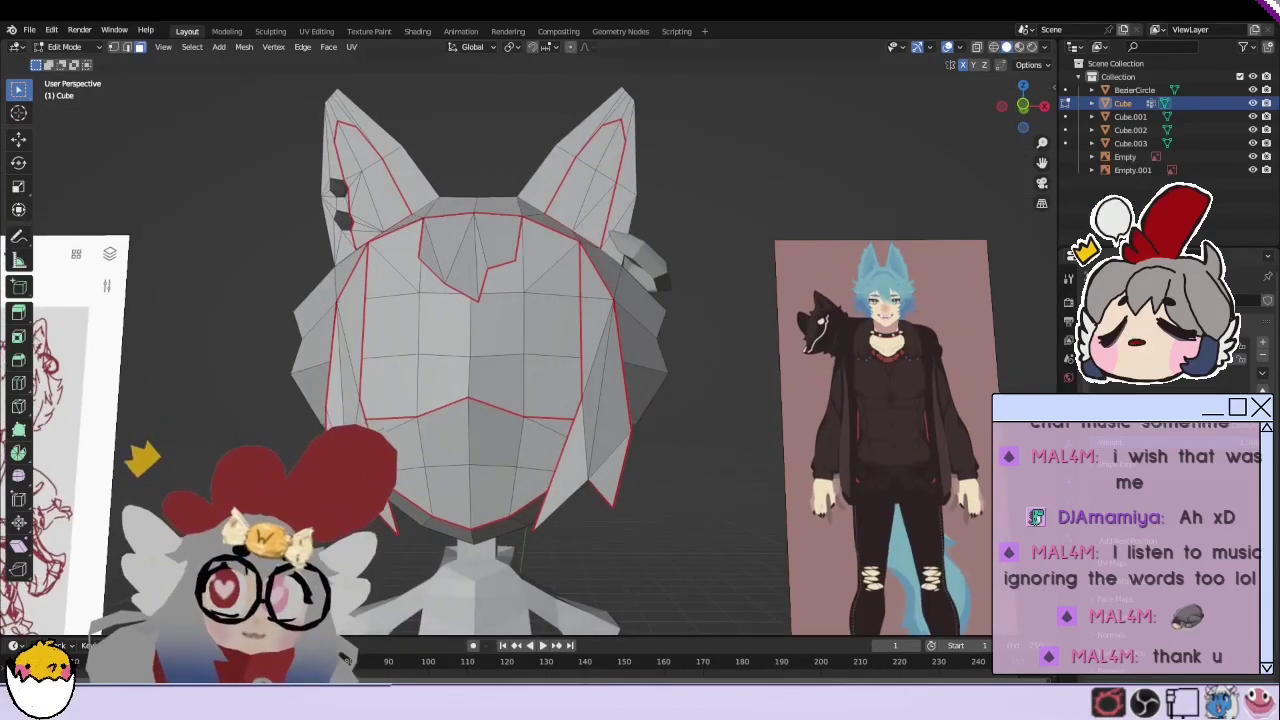
# Step: Select the face and lower-face regions as linked islands, then undo both selections
pyautogui.press('l')
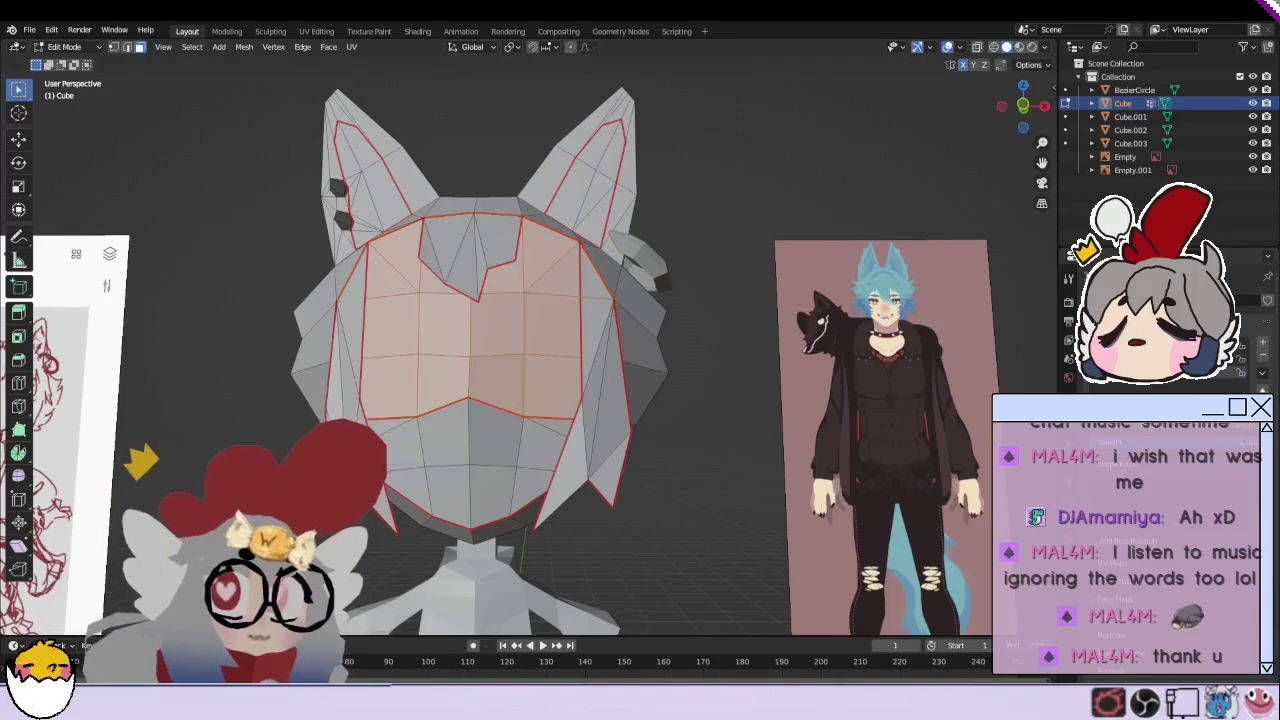
pyautogui.press('l')
pyautogui.hotkey('ctrl', 'z')
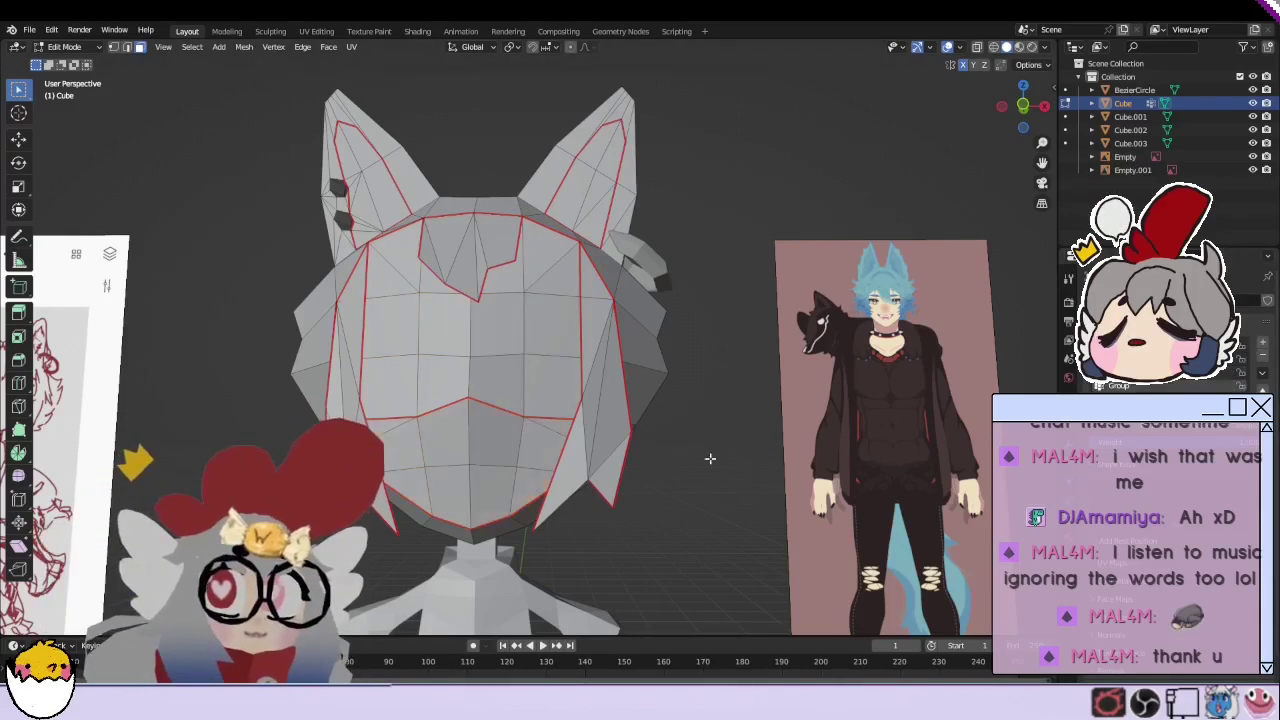
pyautogui.hotkey('ctrl', 'z')
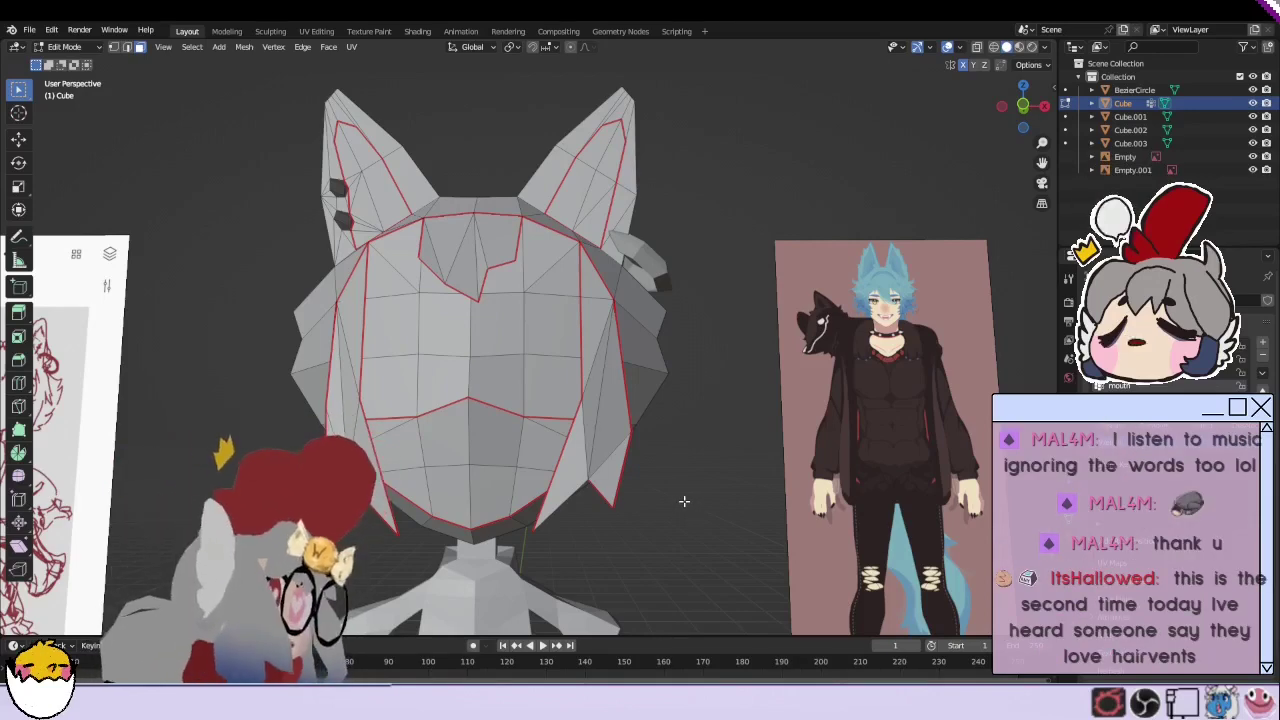
# Step: Look under the chin and select the chin strip as its own island
pyautogui.scroll(-2, 688, 515)
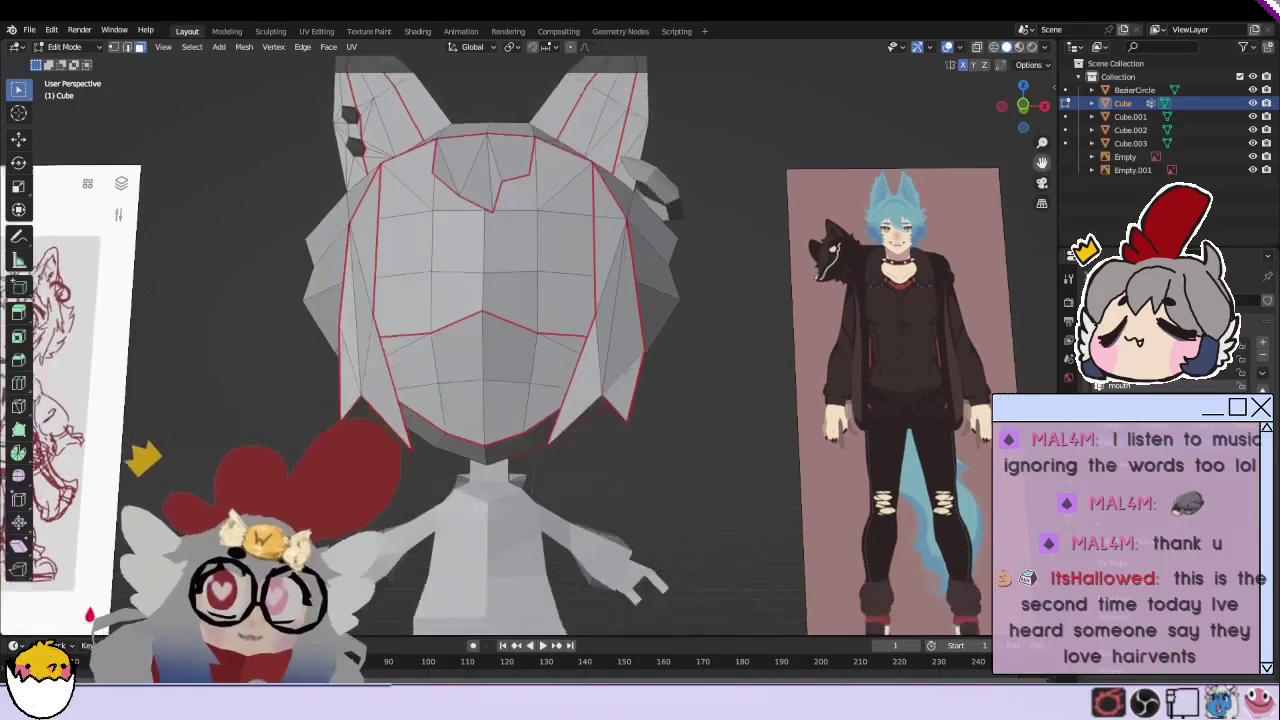
pyautogui.scroll(4, 740, 491)
pyautogui.scroll(-3, 740, 491)
pyautogui.scroll(2, 740, 491)
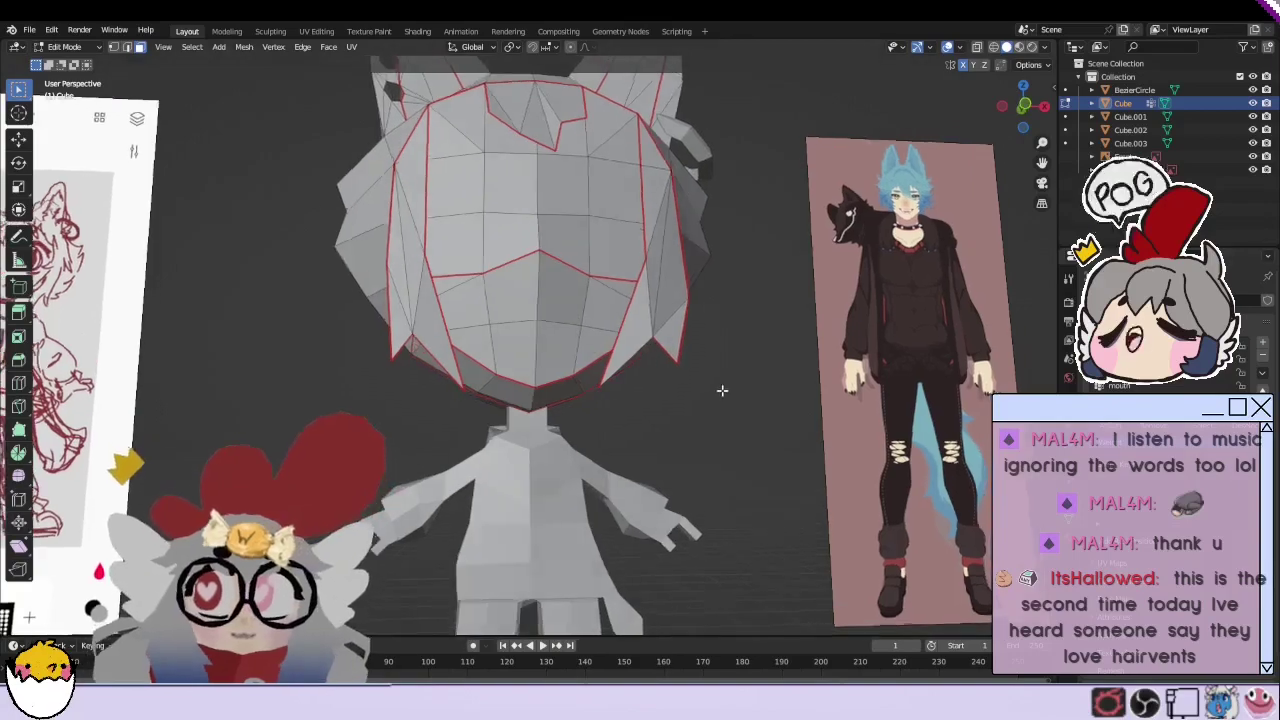
pyautogui.moveTo(720, 391); pyautogui.dragTo(675, 432, button='middle')
pyautogui.press('l')
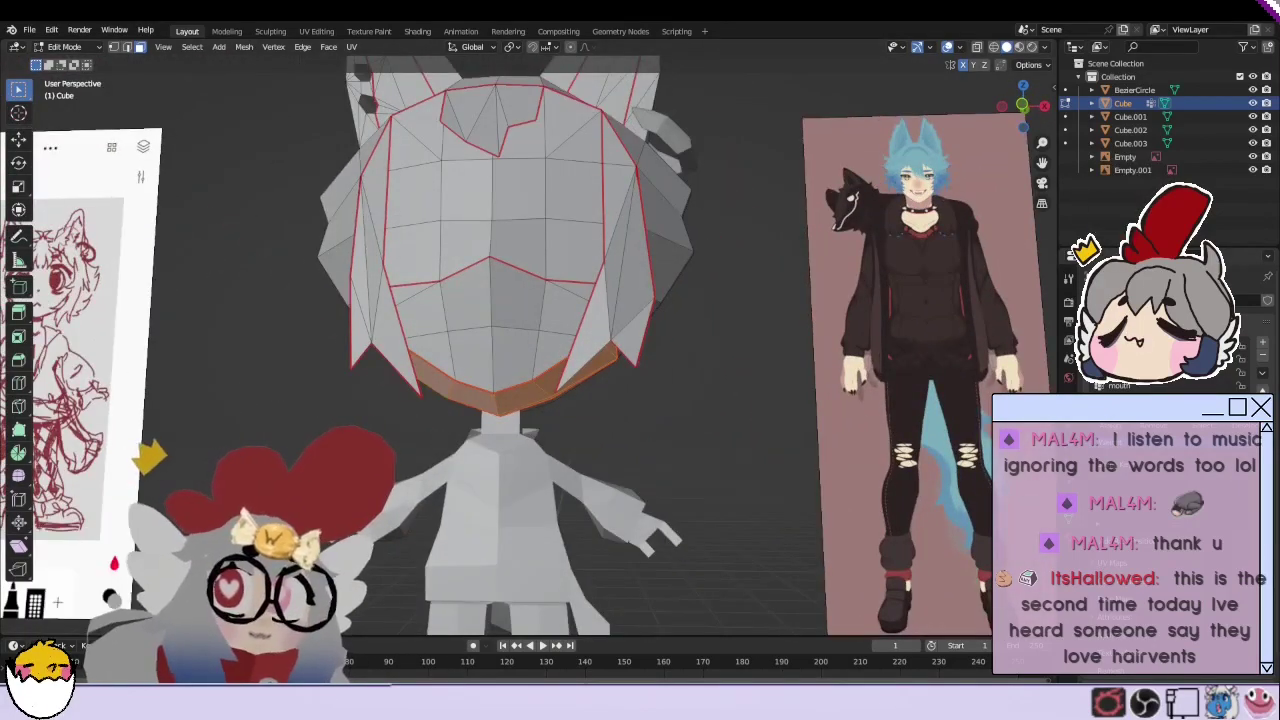
pyautogui.scroll(-5, 504, 283)
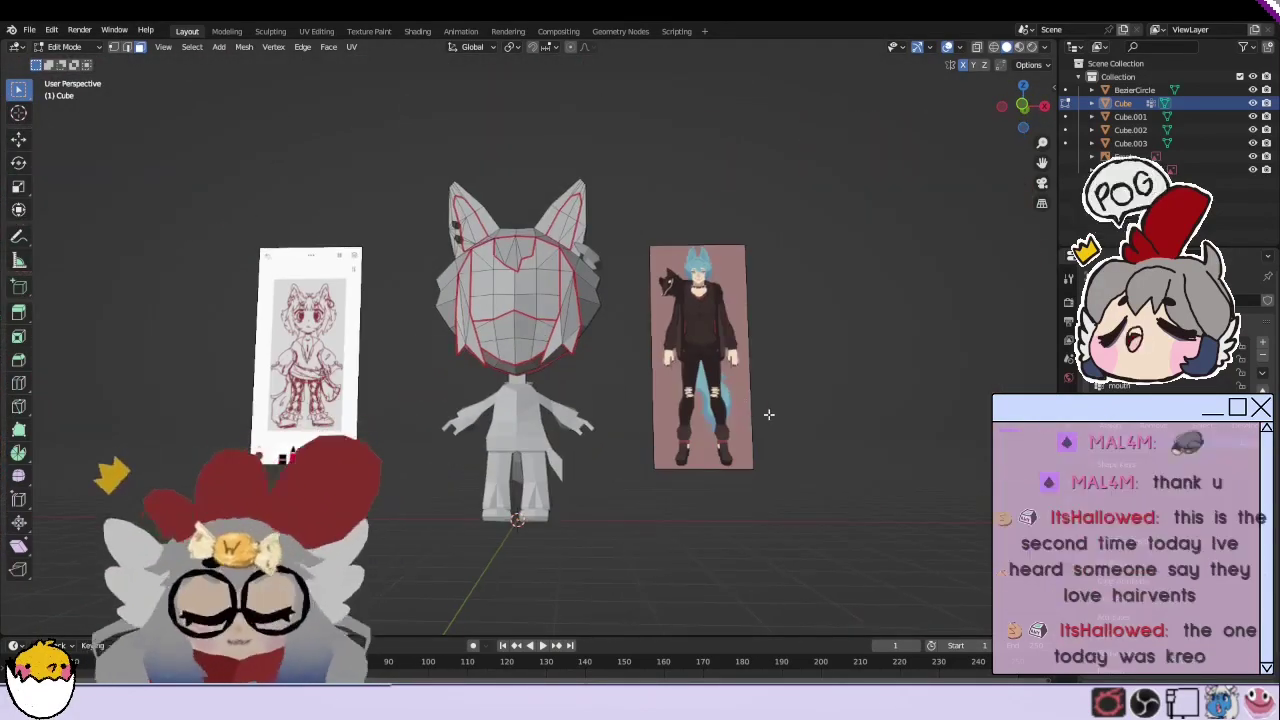
pyautogui.scroll(2, 504, 283)
# Step: Exit Edit Mode on the head and start editing the BezierCircle
pyautogui.press('Tab')
pyautogui.scroll(1, 504, 283)
pyautogui.click(616, 207)
pyautogui.press('Tab')
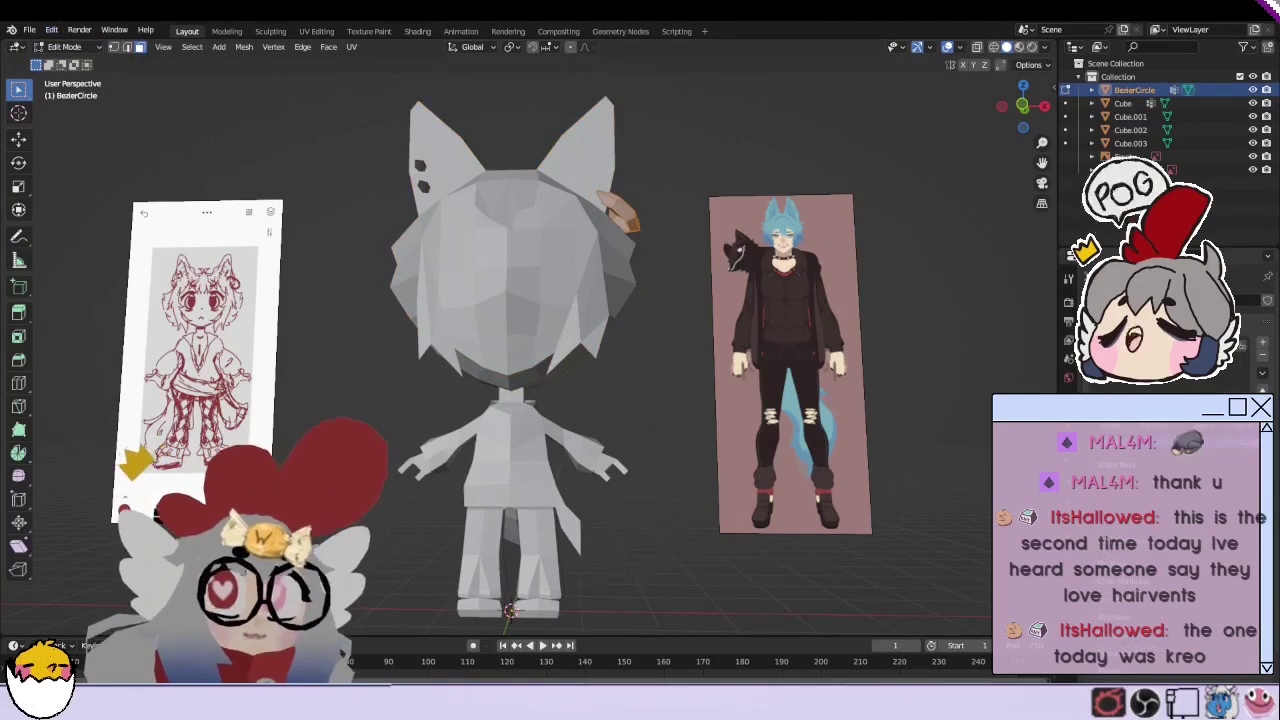
# Step: Orbit and zoom closely around the ring on the head, then return to front view
pyautogui.moveTo(880, 307); pyautogui.dragTo(780, 380, button='middle')
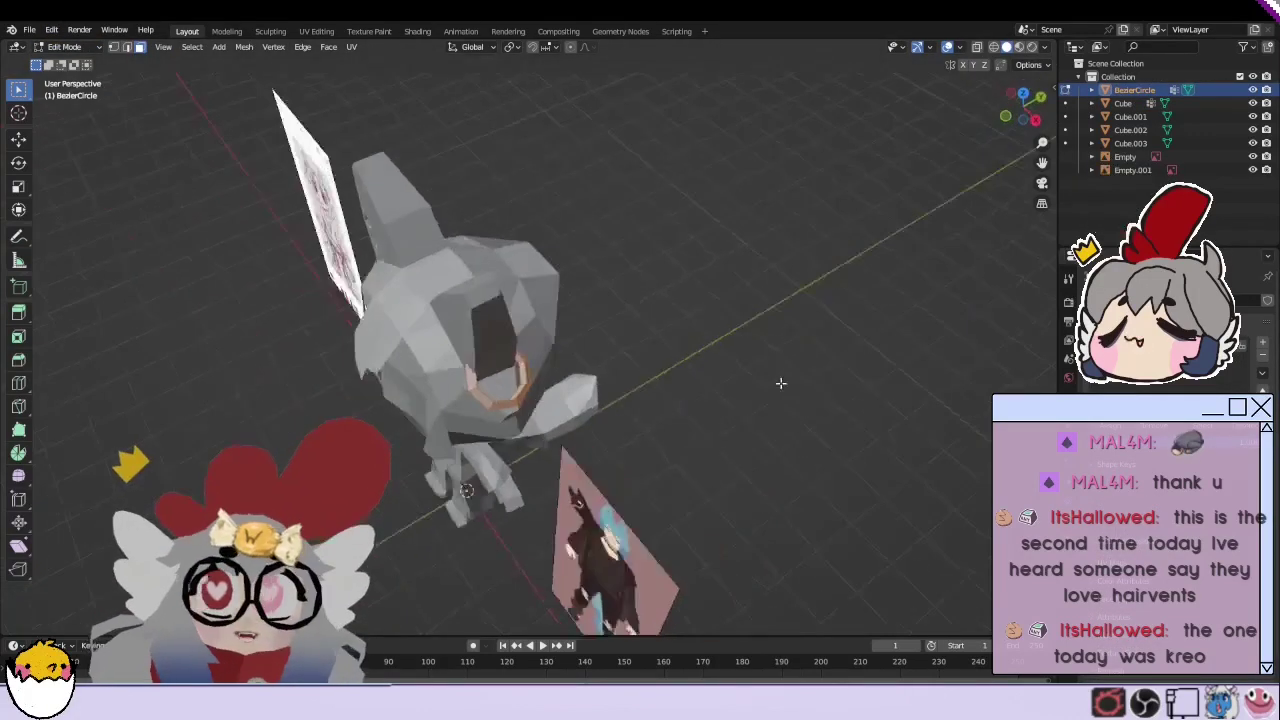
pyautogui.scroll(4, 551, 451)
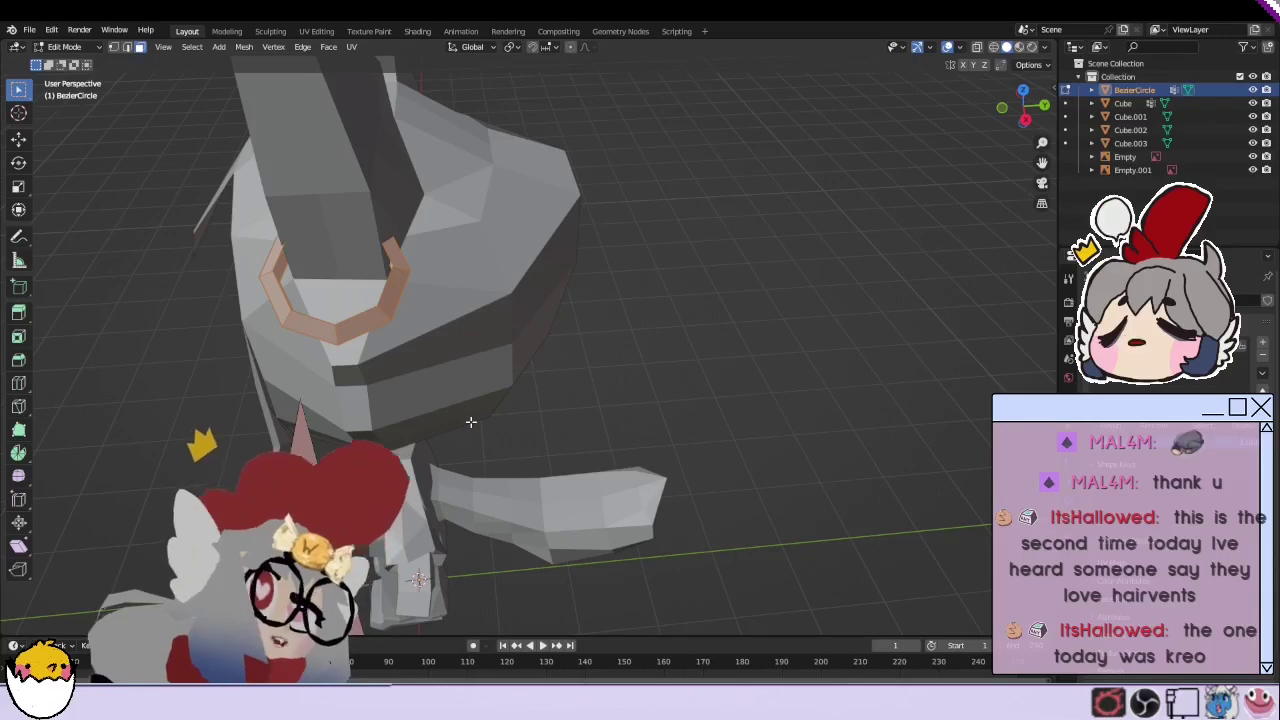
pyautogui.press('KP_1')
pyautogui.scroll(-2, 598, 322)
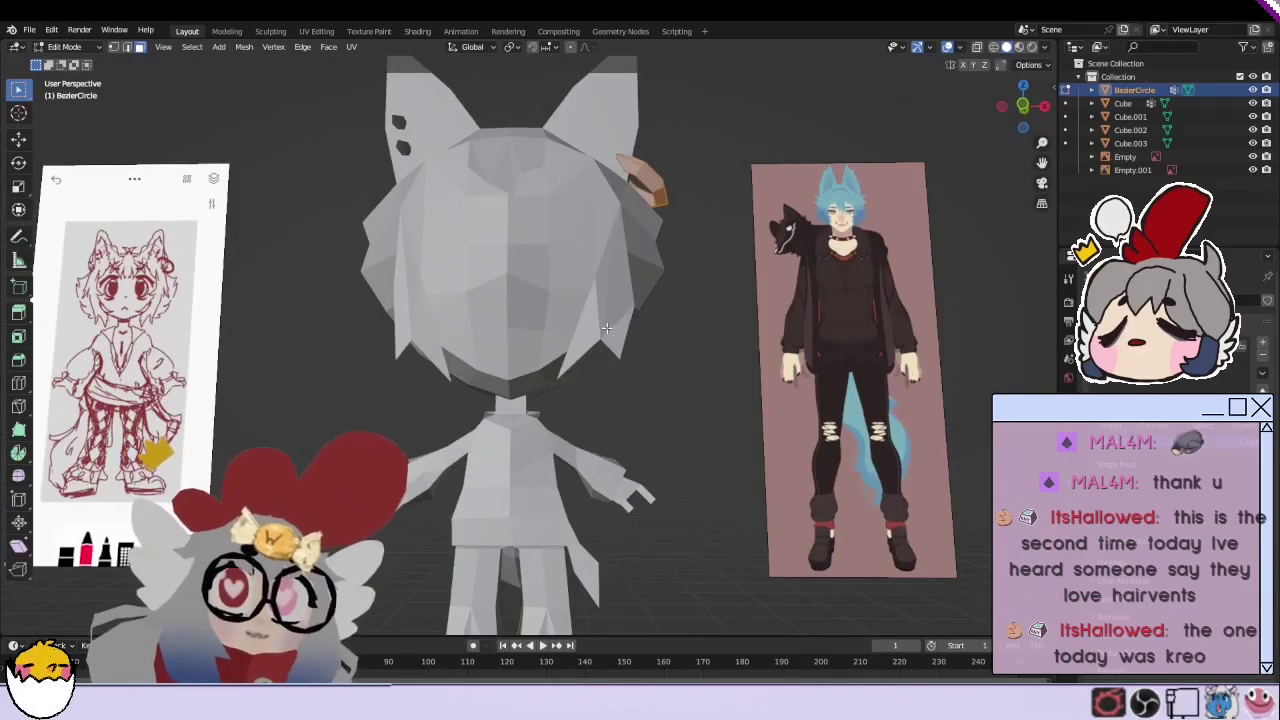
# Step: In UV Editing, project the ear ring's UVs from the top view into an octagonal loop
pyautogui.click(316, 31)
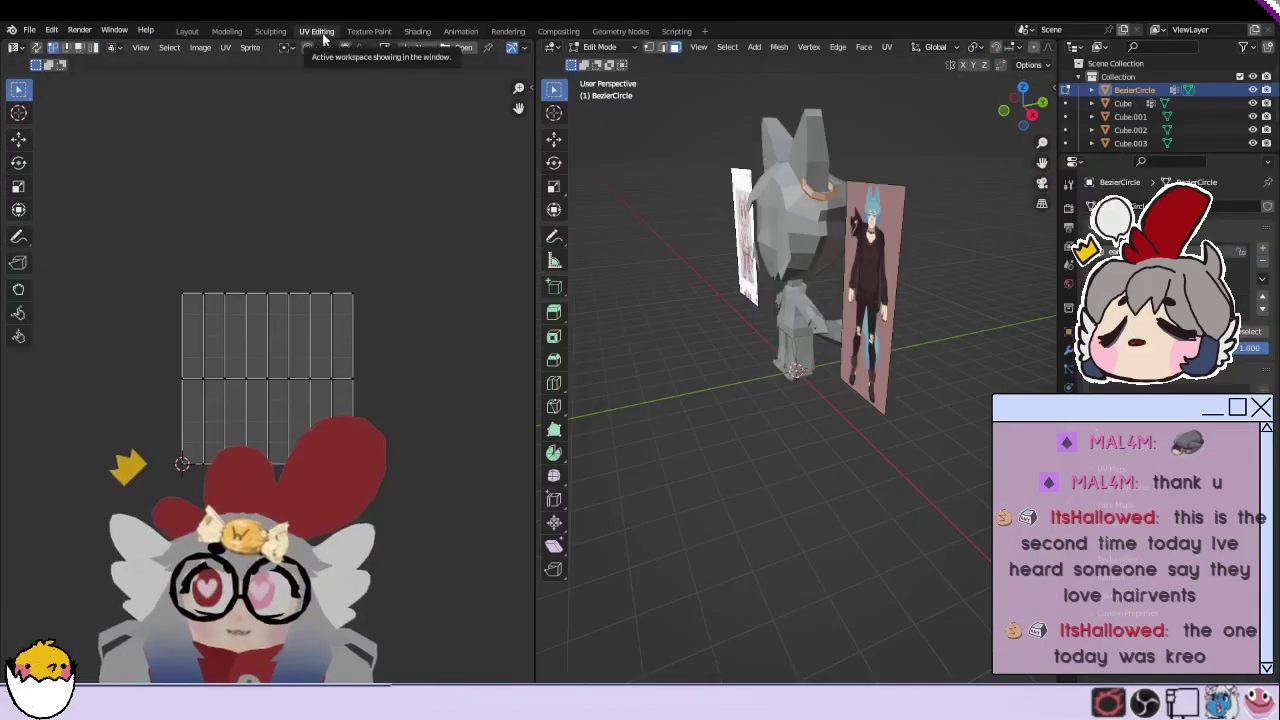
pyautogui.scroll(3, 796, 294)
pyautogui.moveTo(796, 294); pyautogui.dragTo(778, 360, button='middle')
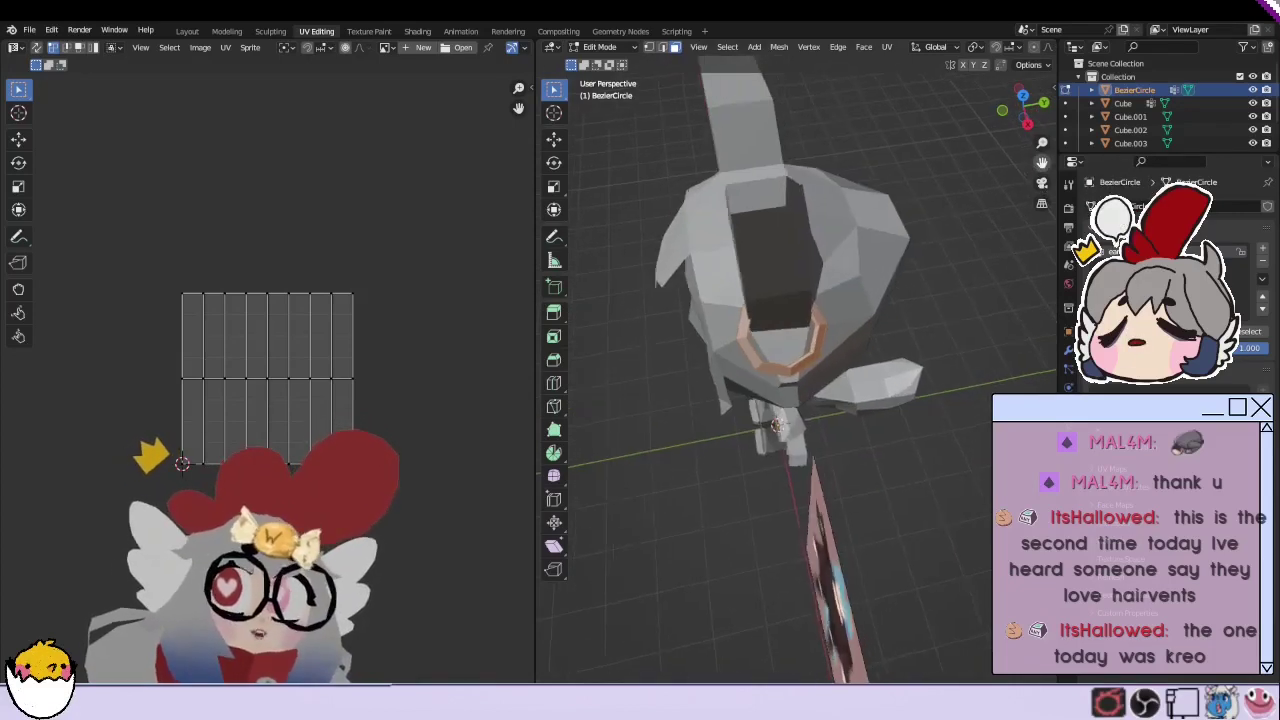
pyautogui.press('u')
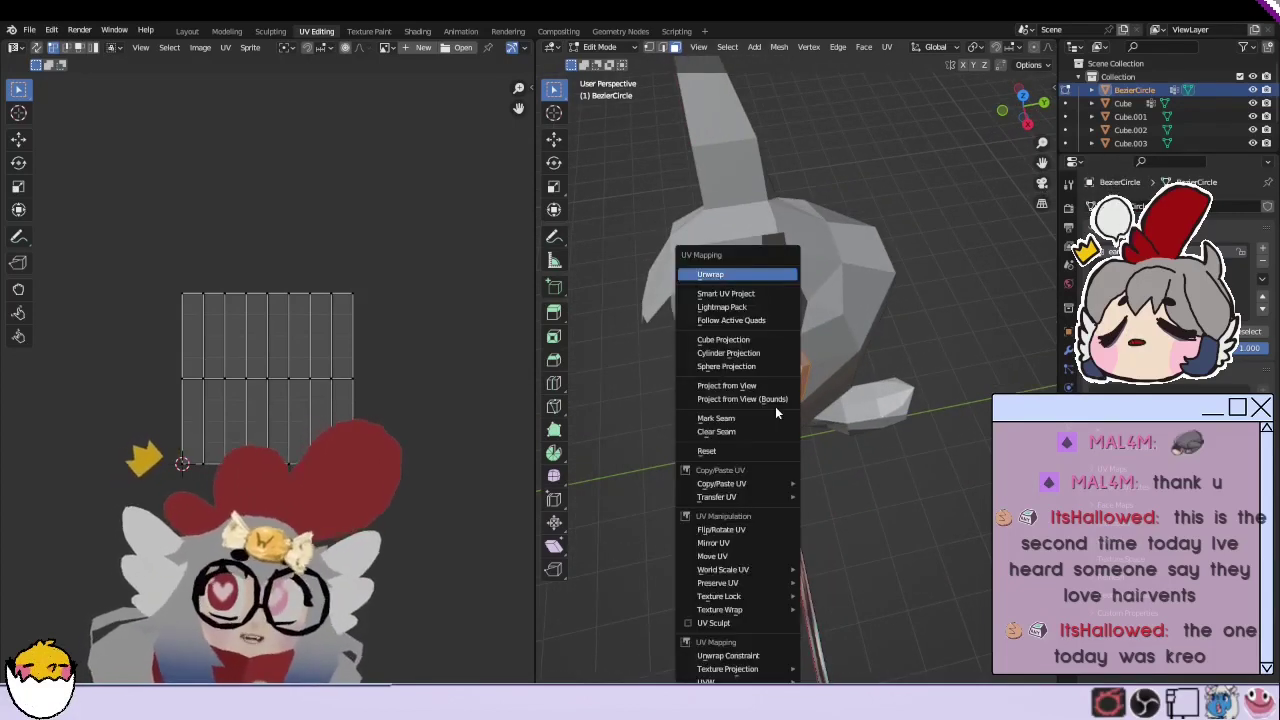
pyautogui.click(753, 386)
pyautogui.scroll(5, 216, 403)
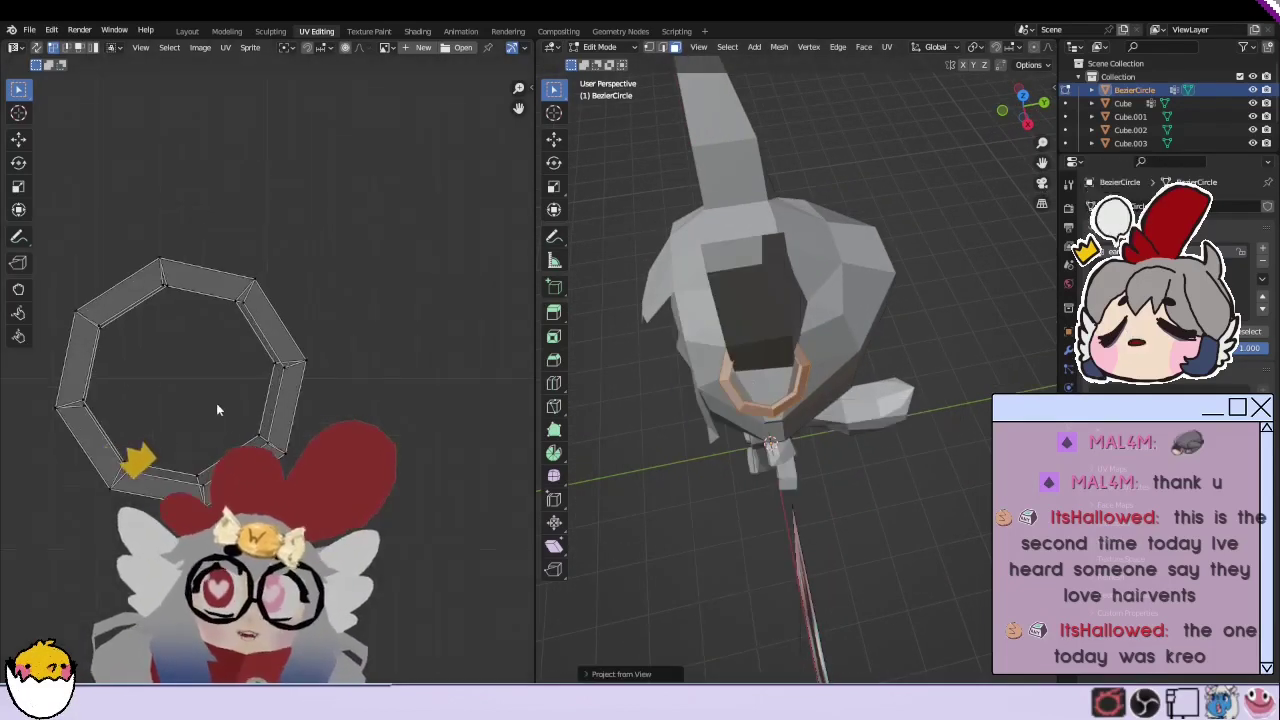
pyautogui.scroll(-3, 268, 381)
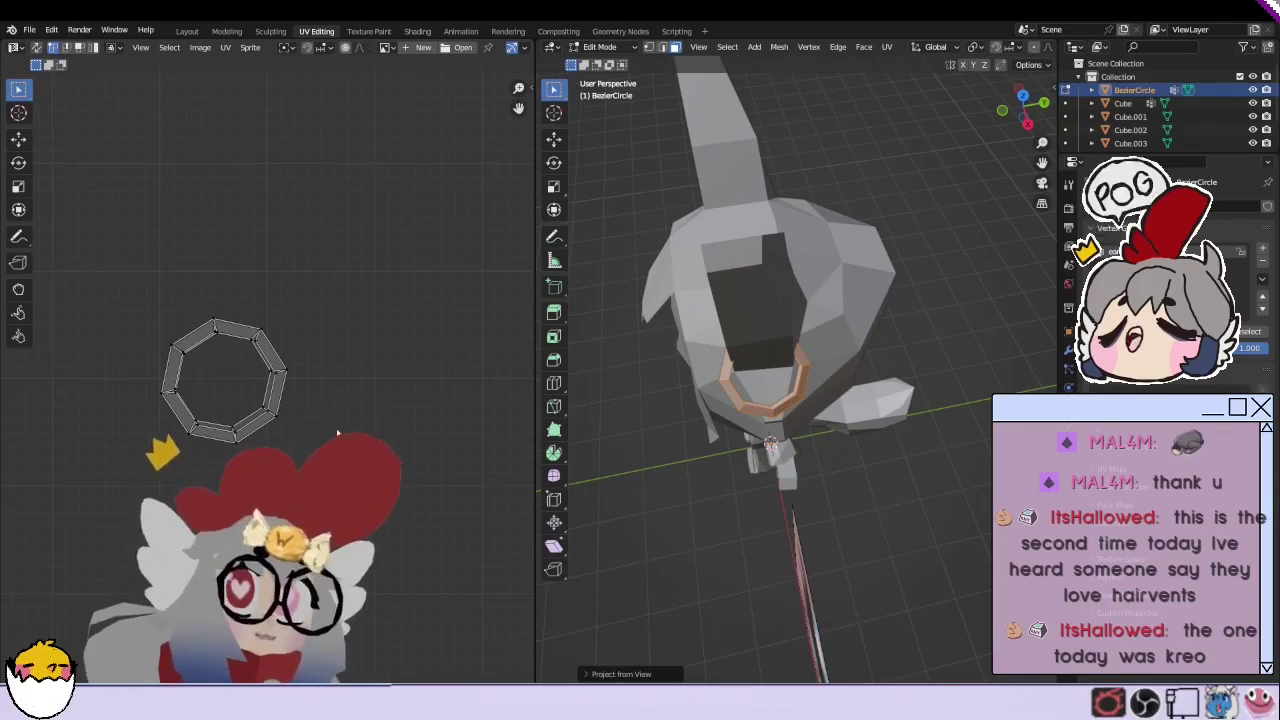
pyautogui.moveTo(760, 560)
pyautogui.mouseDown(button='middle')
pyautogui.moveTo(723, 600)
pyautogui.moveTo(850, 517)
pyautogui.moveTo(762, 459)
pyautogui.mouseUp(button='middle')
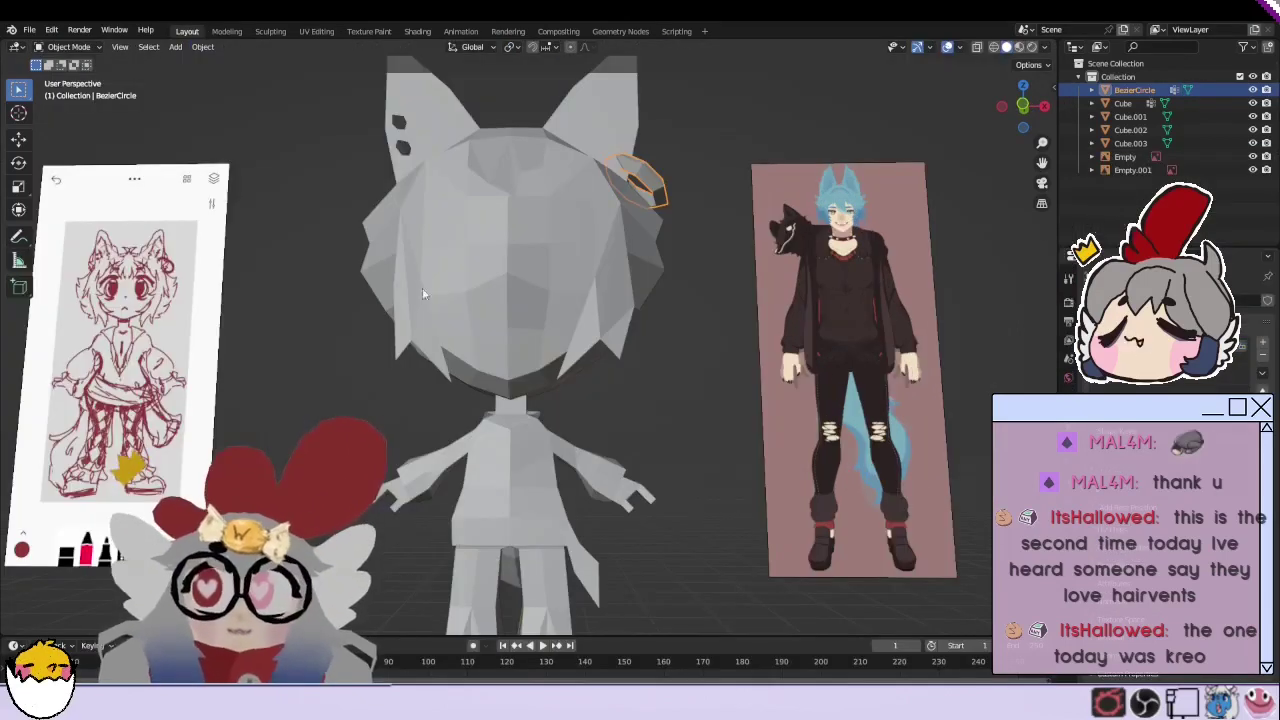
# Step: Back in the Layout workspace, put the body mesh Cube.001 into Edit Mode
pyautogui.click(187, 31)
pyautogui.scroll(-3, 677, 400)
pyautogui.click(513, 430)
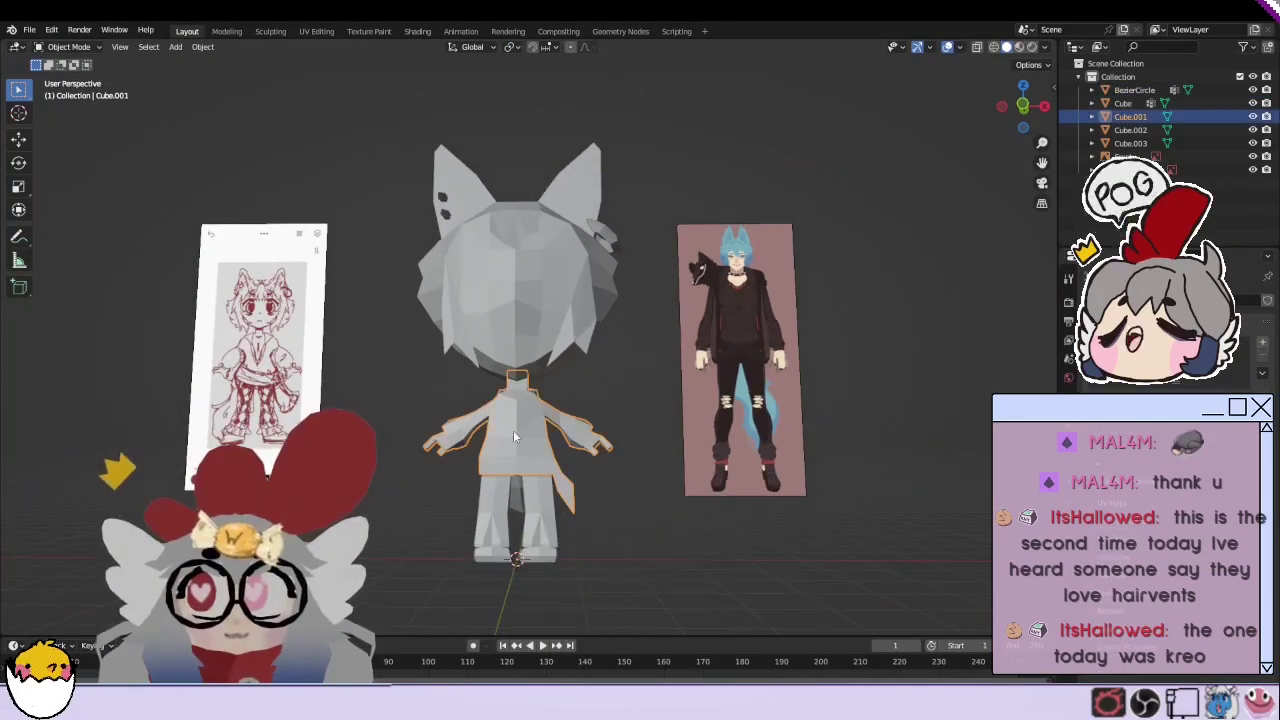
pyautogui.press('Tab')
pyautogui.scroll(4, 707, 329)
pyautogui.scroll(2, 707, 329)
pyautogui.scroll(2, 707, 329)
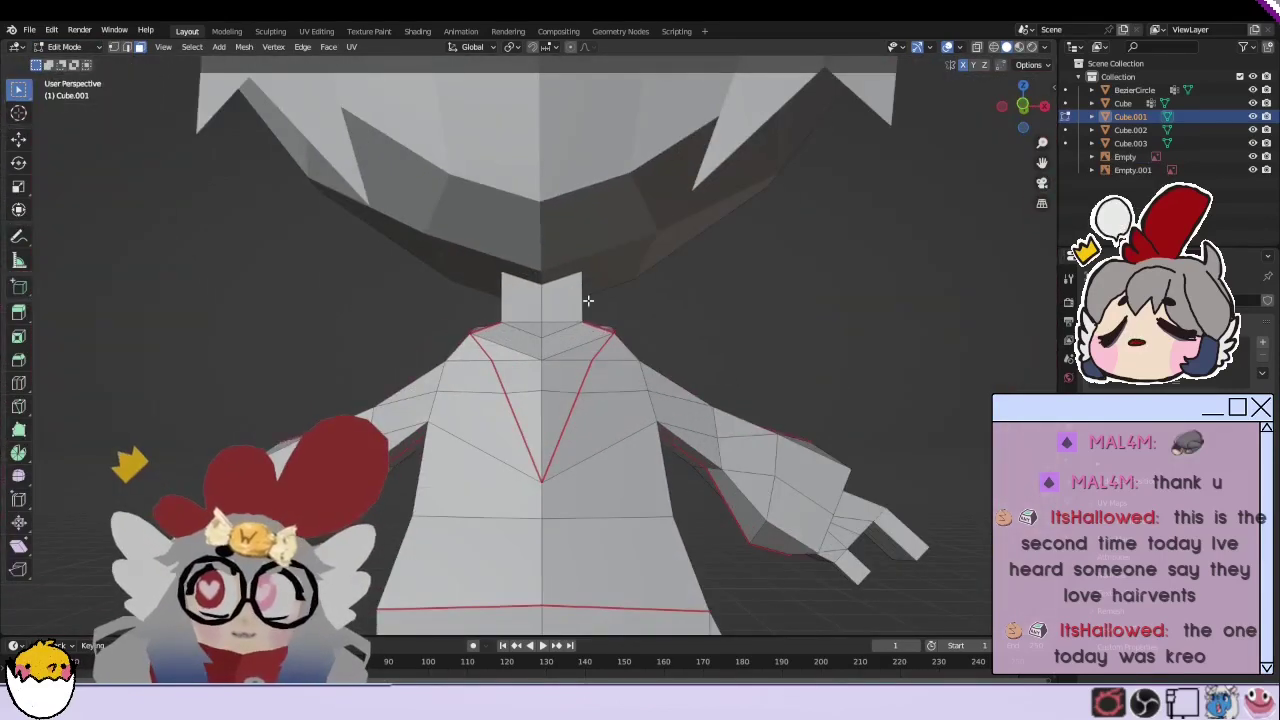
pyautogui.scroll(1, 734, 317)
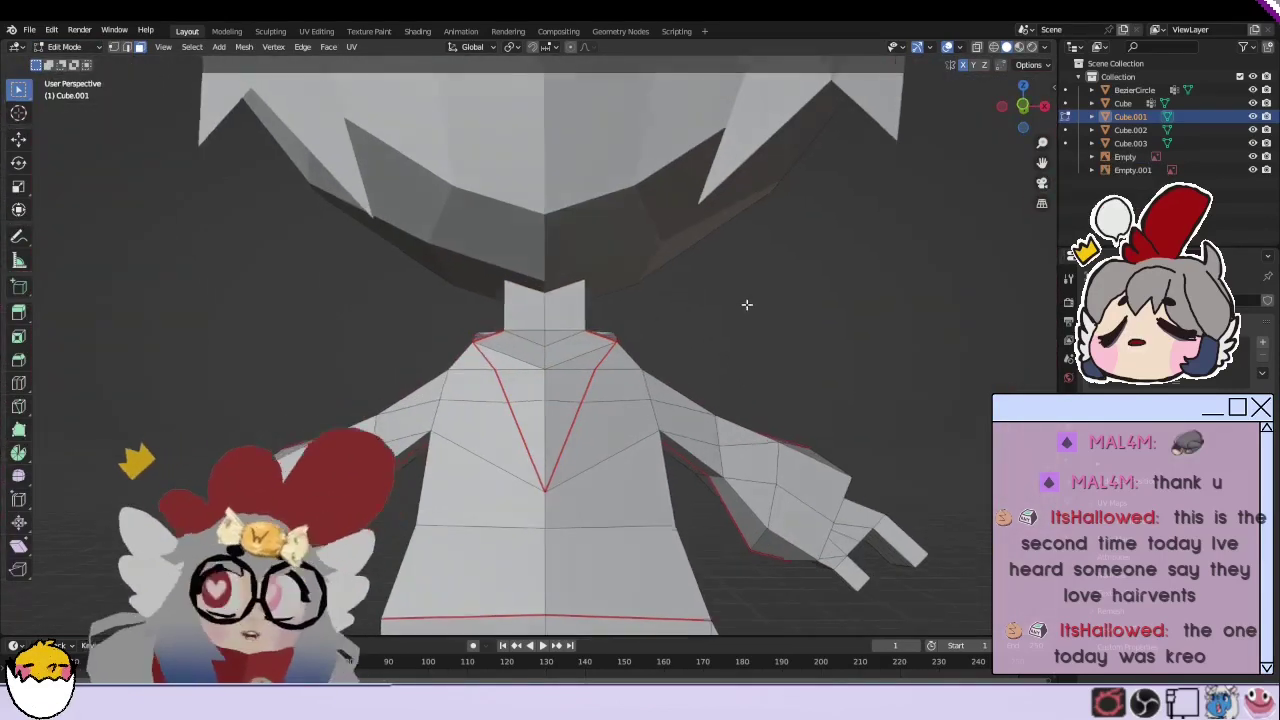
# Step: Select the front torso and hand seam-bounded islands to confirm they separate
pyautogui.press('l')
pyautogui.moveTo(576, 395)
pyautogui.mouseDown(button='middle')
pyautogui.moveTo(574, 323)
pyautogui.moveTo(784, 335)
pyautogui.moveTo(694, 331)
pyautogui.mouseUp(button='middle')
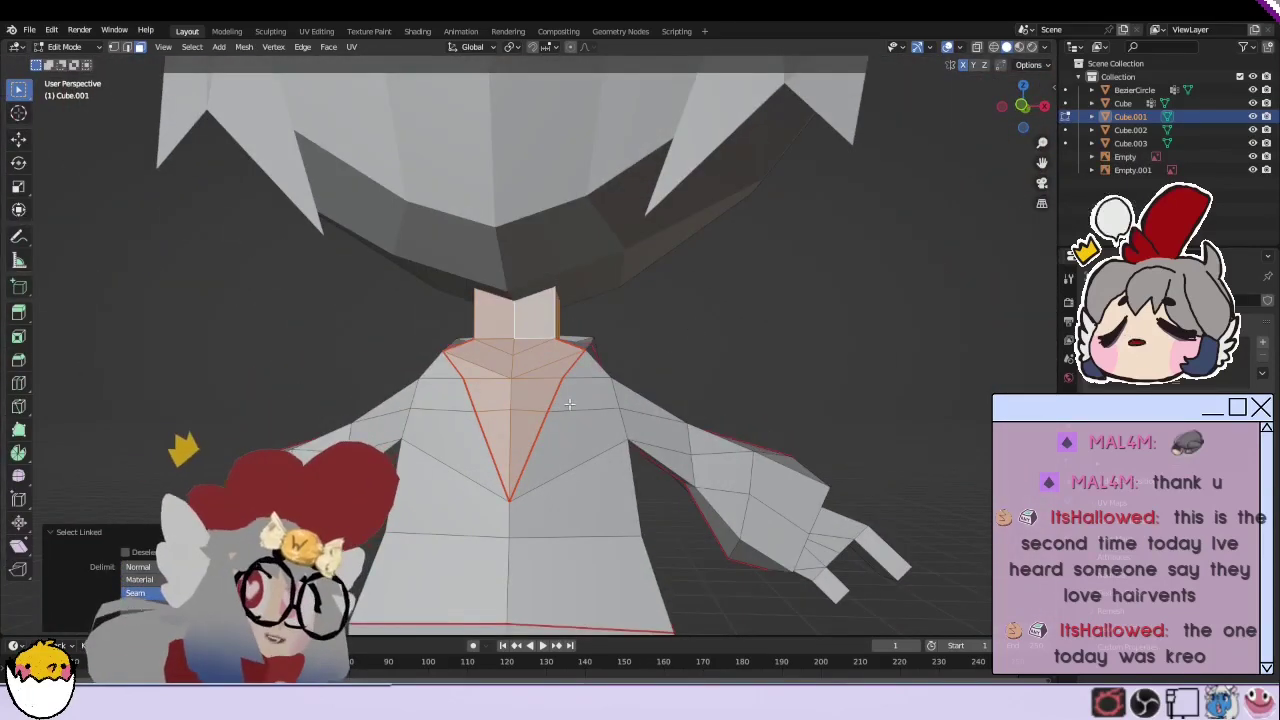
pyautogui.moveTo(569, 403); pyautogui.dragTo(576, 408, button='middle')
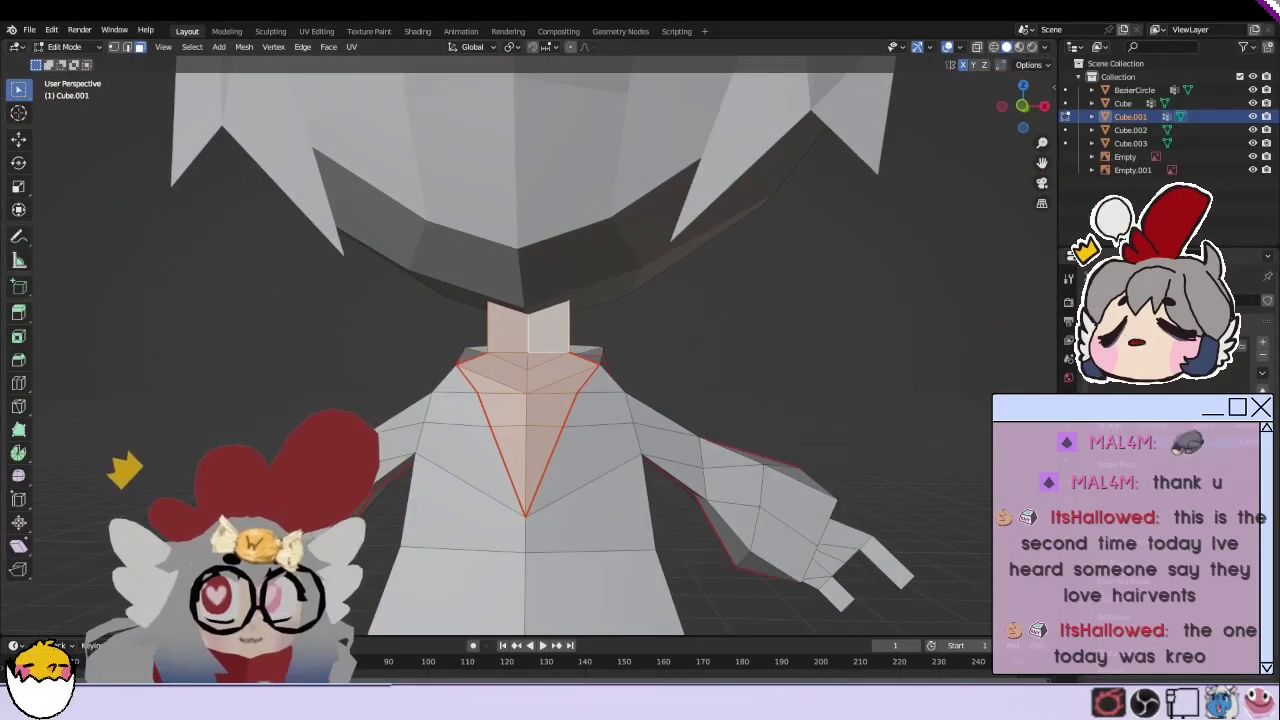
pyautogui.scroll(-2, 421, 511)
pyautogui.hotkey('ctrl', 'l')
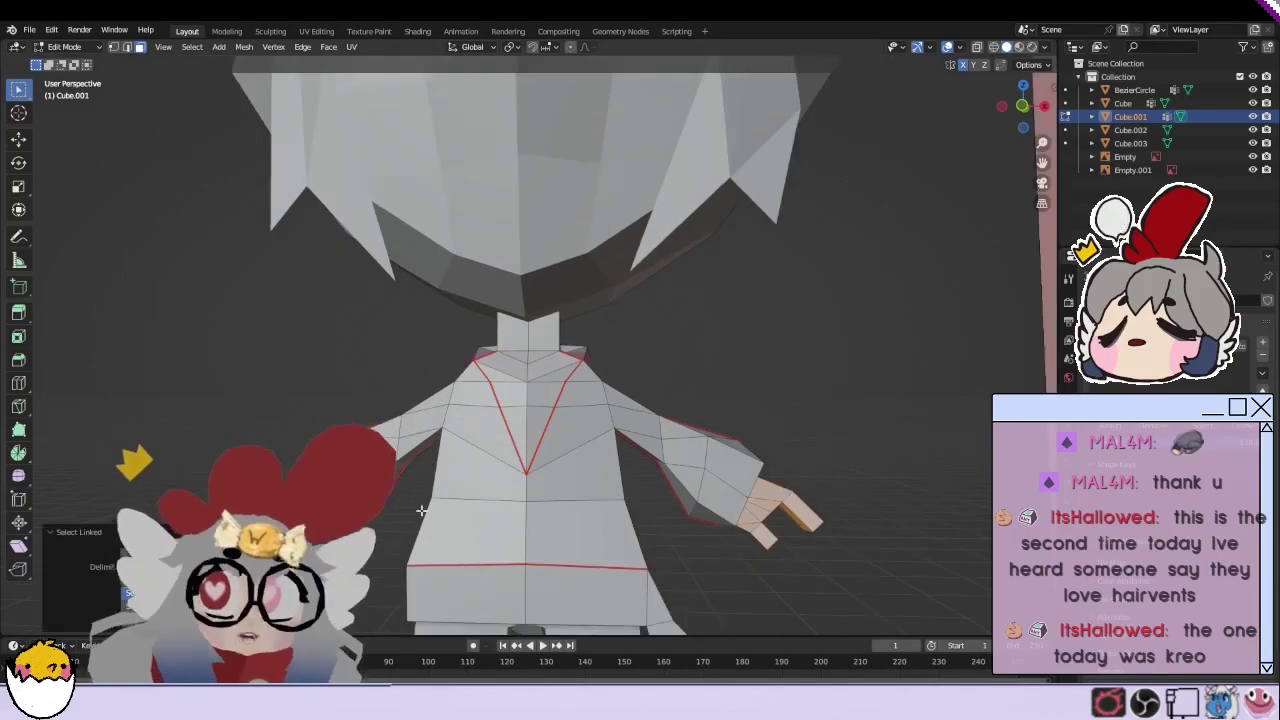
pyautogui.click(961, 408)
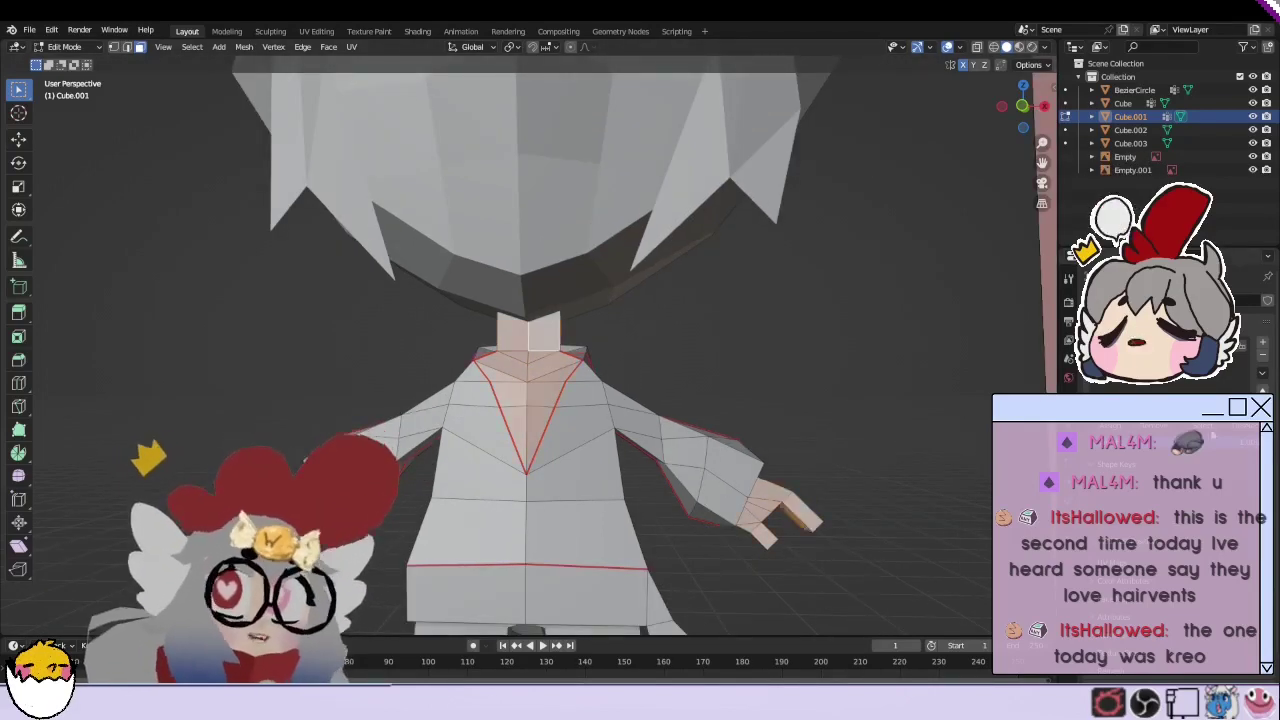
pyautogui.scroll(-6, 754, 401)
pyautogui.scroll(5, 754, 401)
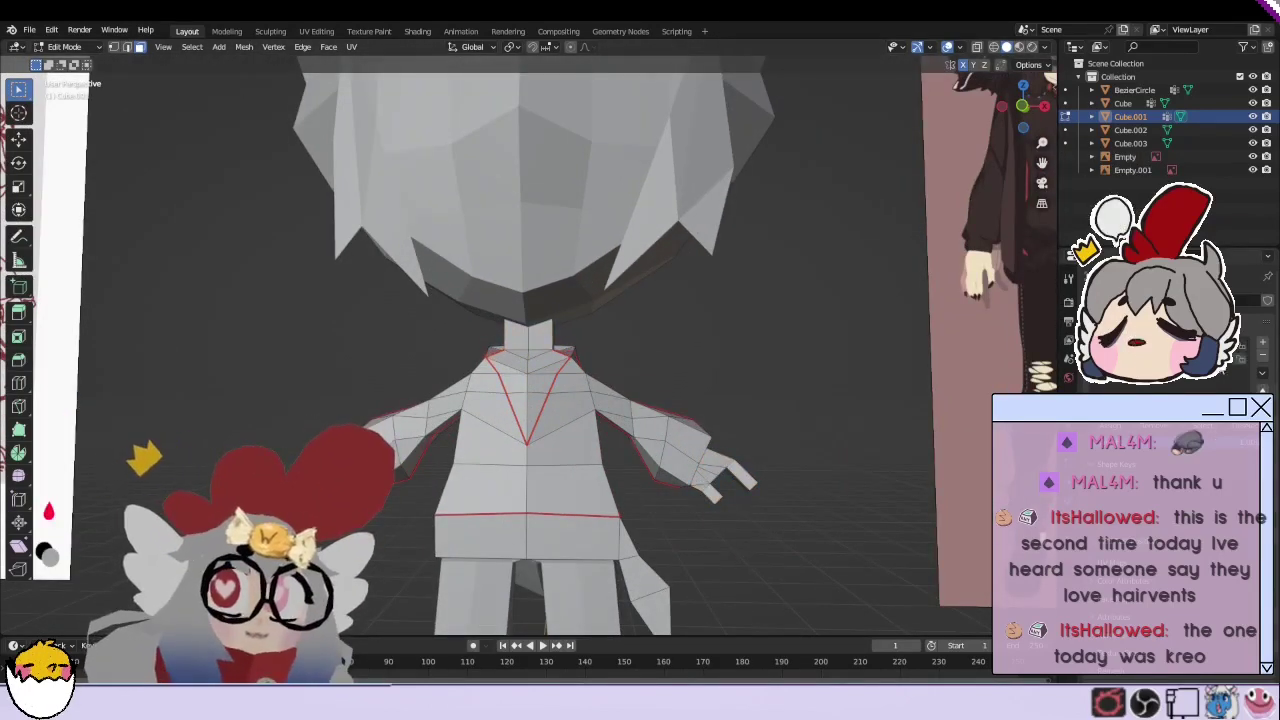
pyautogui.scroll(-4, 556, 347)
pyautogui.scroll(2, 556, 347)
pyautogui.scroll(2, 556, 347)
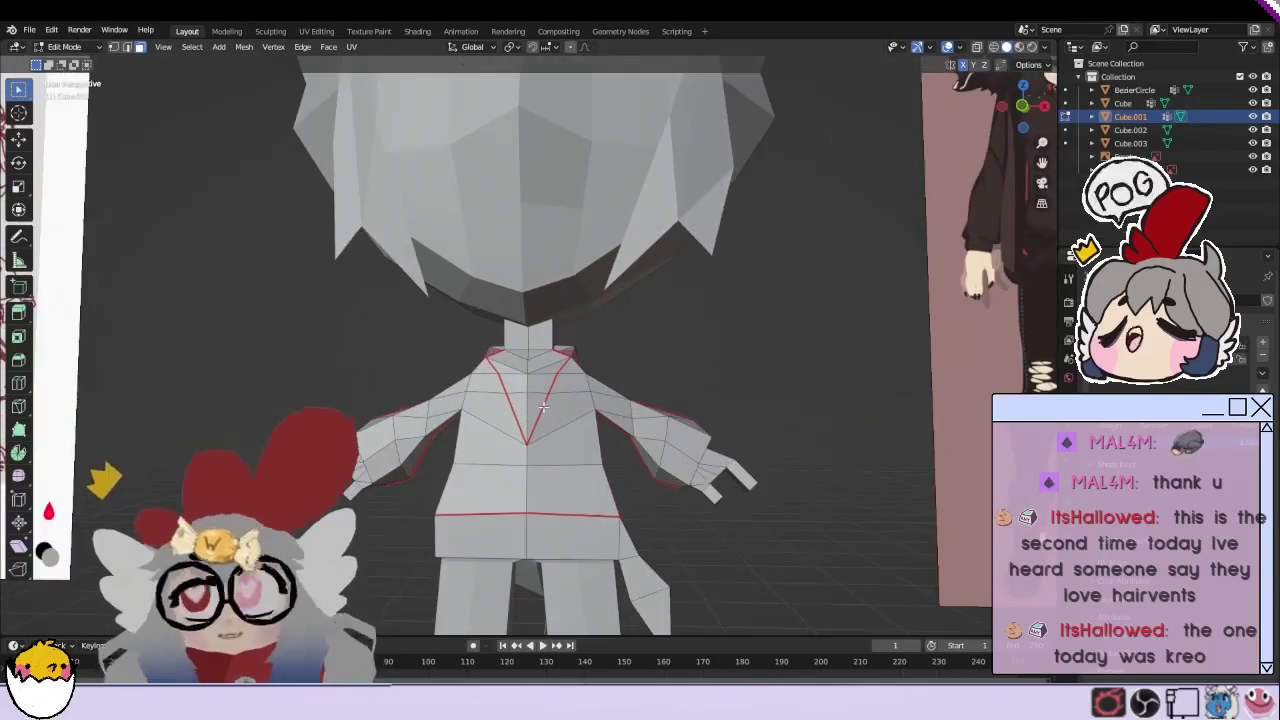
# Step: Check the back island and the waist band with tail flap island from several angles
pyautogui.press('l')
pyautogui.moveTo(556, 347)
pyautogui.mouseDown(button='middle')
pyautogui.moveTo(985, 407)
pyautogui.moveTo(698, 392)
pyautogui.mouseUp(button='middle')
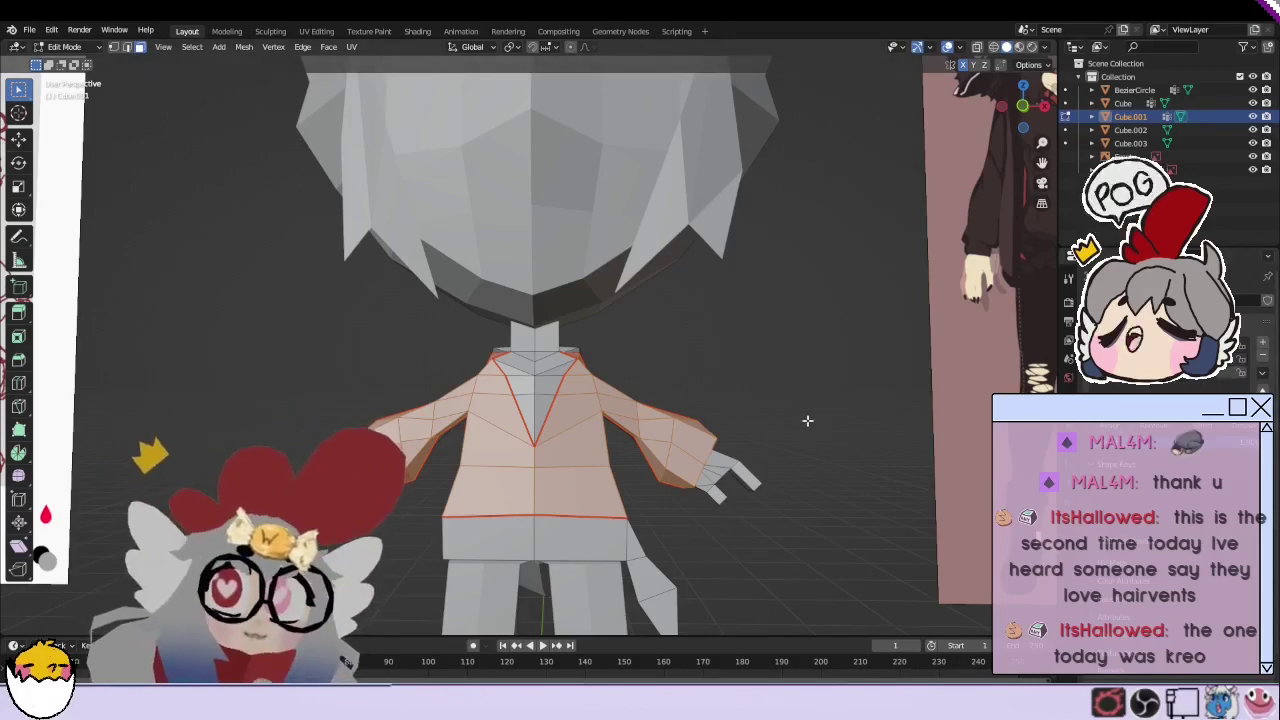
pyautogui.moveTo(808, 421); pyautogui.dragTo(1116, 385, button='middle')
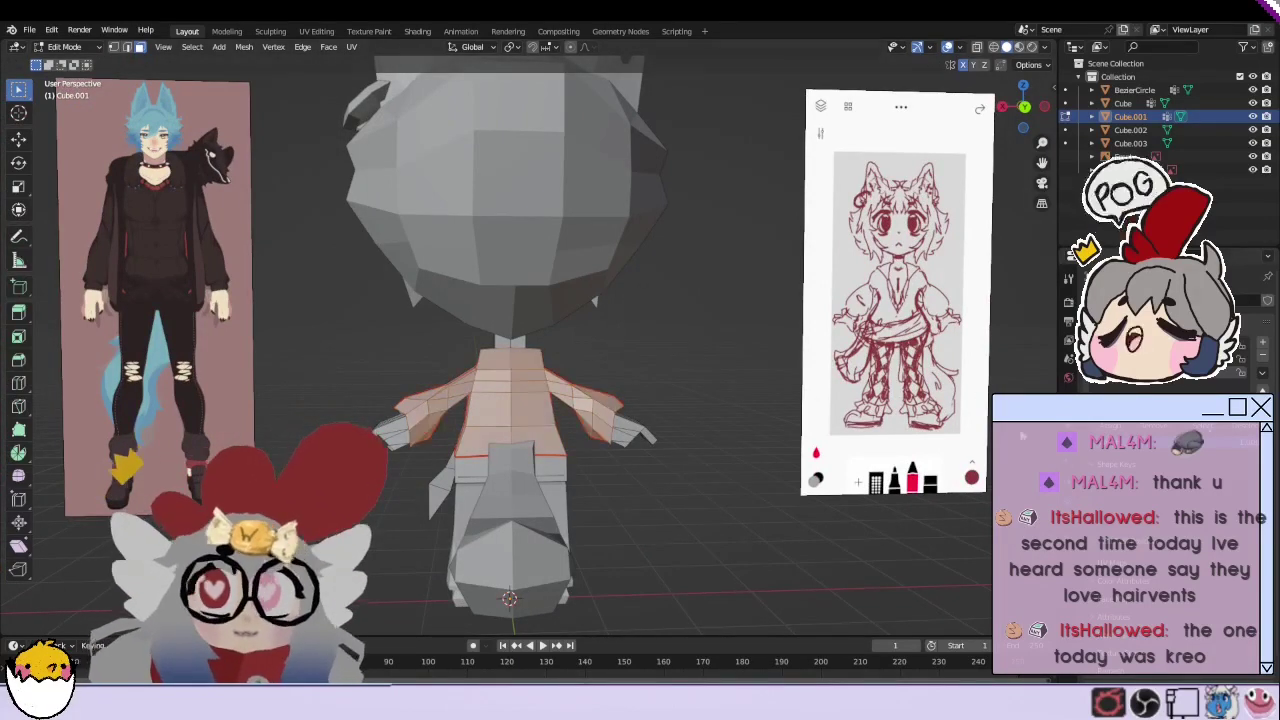
pyautogui.press('KP_1')
pyautogui.press('l')
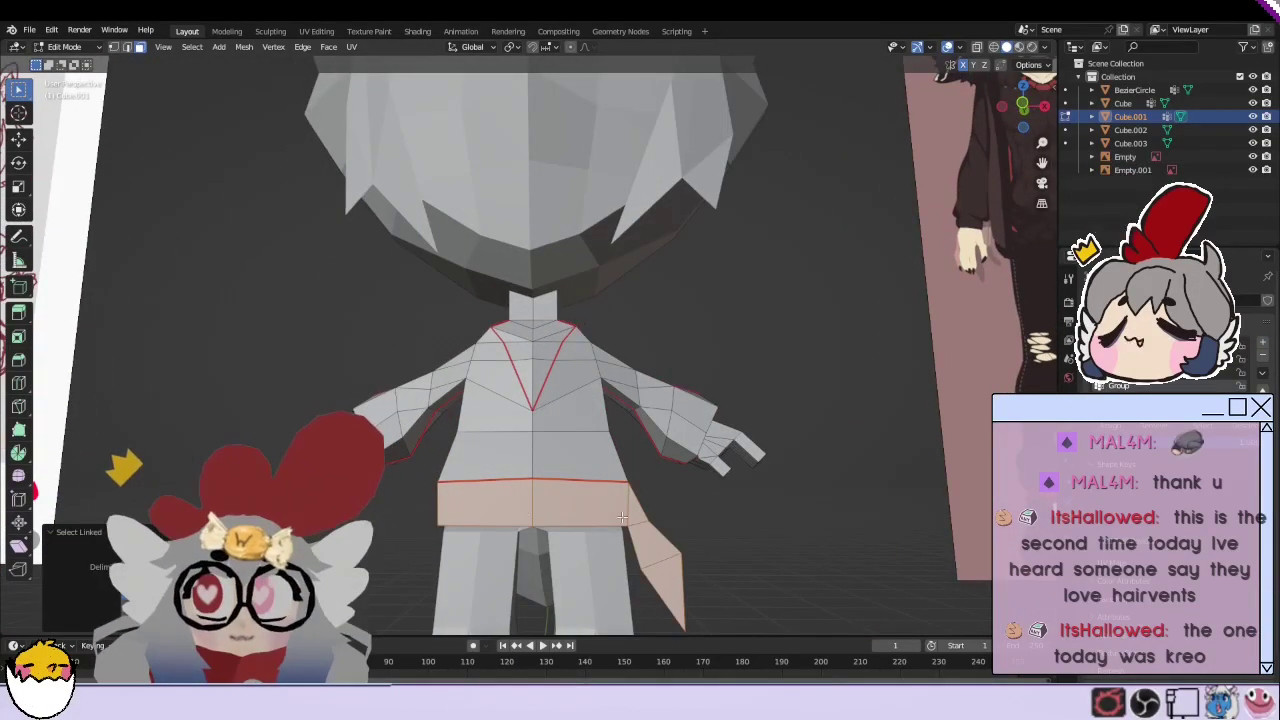
pyautogui.moveTo(812, 576); pyautogui.dragTo(700, 560, button='middle')
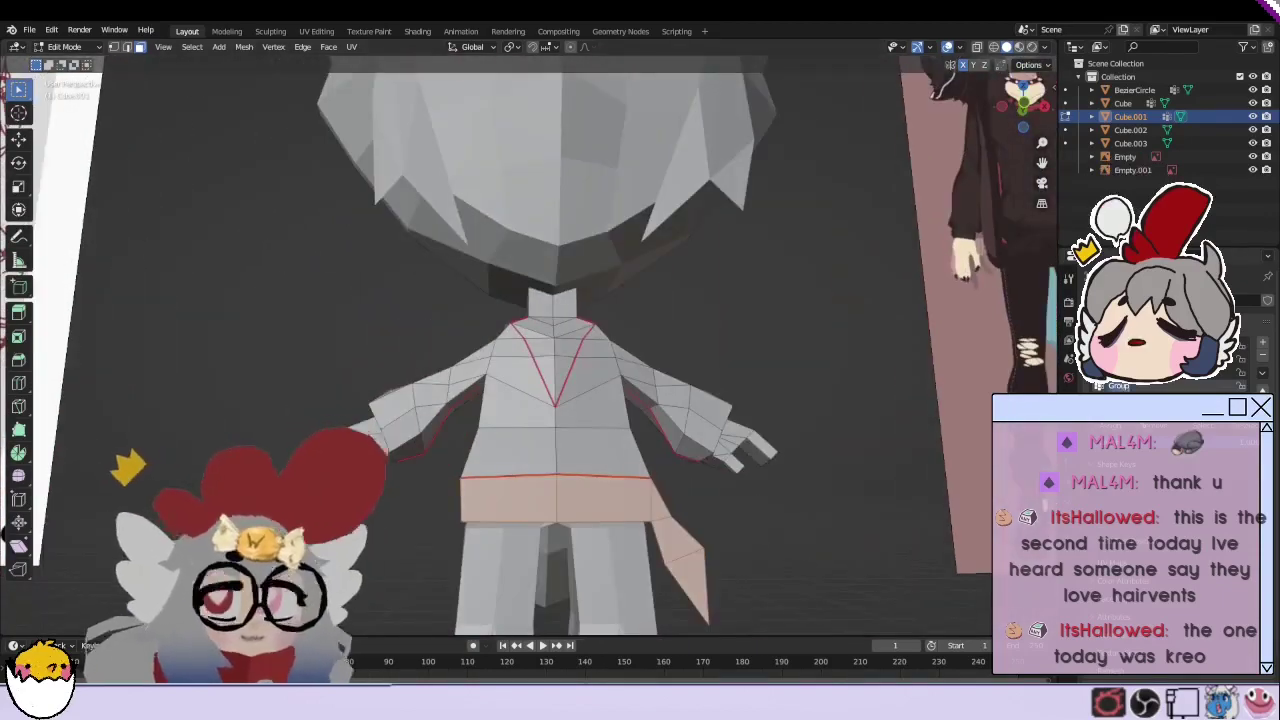
pyautogui.moveTo(1027, 184); pyautogui.dragTo(1042, 162)
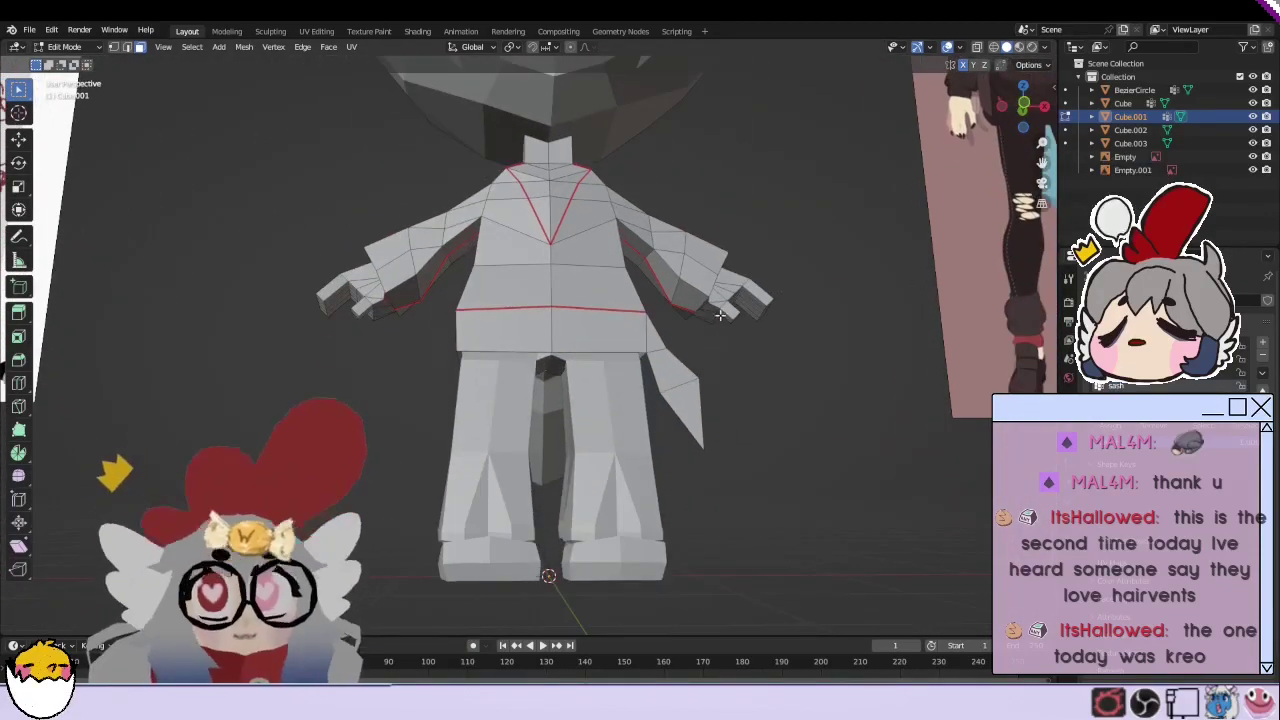
pyautogui.scroll(5, 720, 315)
pyautogui.moveTo(720, 315); pyautogui.dragTo(234, 22, button='middle')
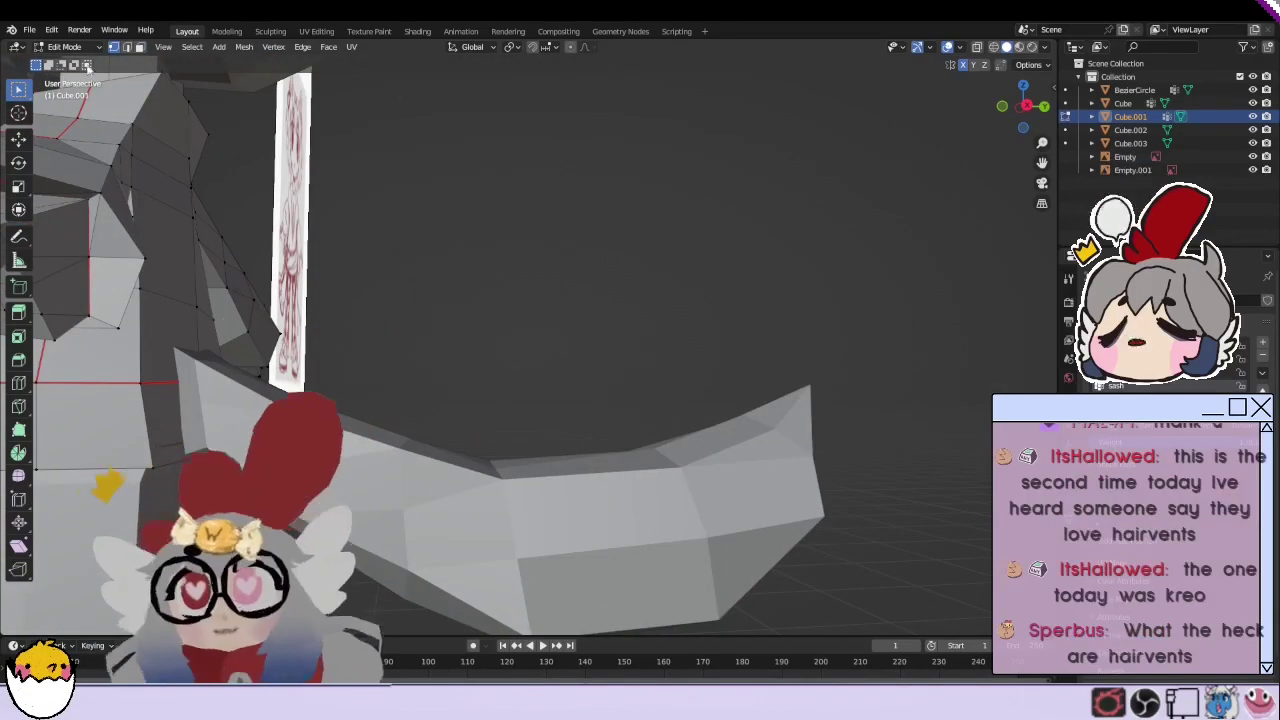
# Step: Move the selected body vertices slightly, then review the boxy top and arm
pyautogui.moveTo(261, 376)
pyautogui.mouseDown(button='middle')
pyautogui.moveTo(172, 476)
pyautogui.moveTo(380, 380)
pyautogui.mouseUp(button='middle')
pyautogui.press('g')
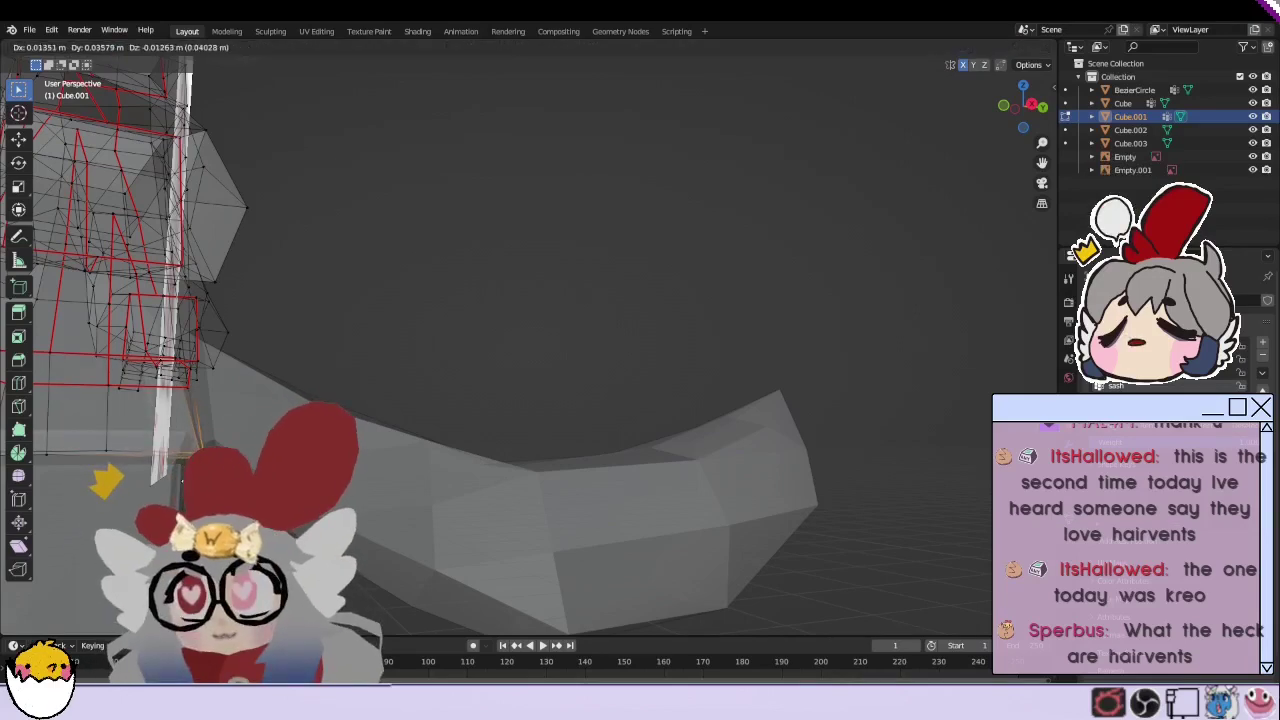
pyautogui.click(406, 367)
pyautogui.moveTo(446, 369); pyautogui.dragTo(171, 376, button='middle')
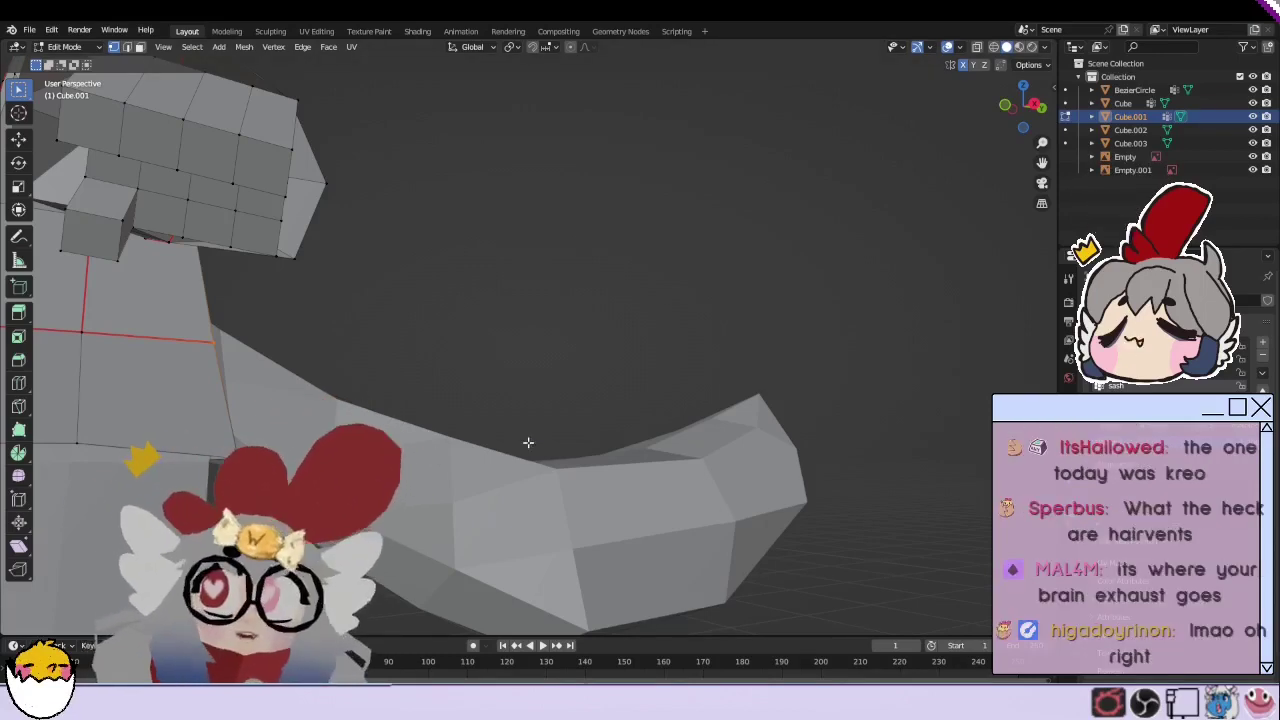
pyautogui.moveTo(528, 442)
pyautogui.mouseDown(button='middle')
pyautogui.moveTo(600, 430)
pyautogui.moveTo(437, 463)
pyautogui.moveTo(443, 366)
pyautogui.moveTo(650, 346)
pyautogui.moveTo(777, 483)
pyautogui.moveTo(586, 486)
pyautogui.moveTo(442, 425)
pyautogui.moveTo(600, 420)
pyautogui.mouseUp(button='middle')
# Step: Deselect everything and exit Edit Mode on the body mesh
pyautogui.hotkey('alt', 'a')
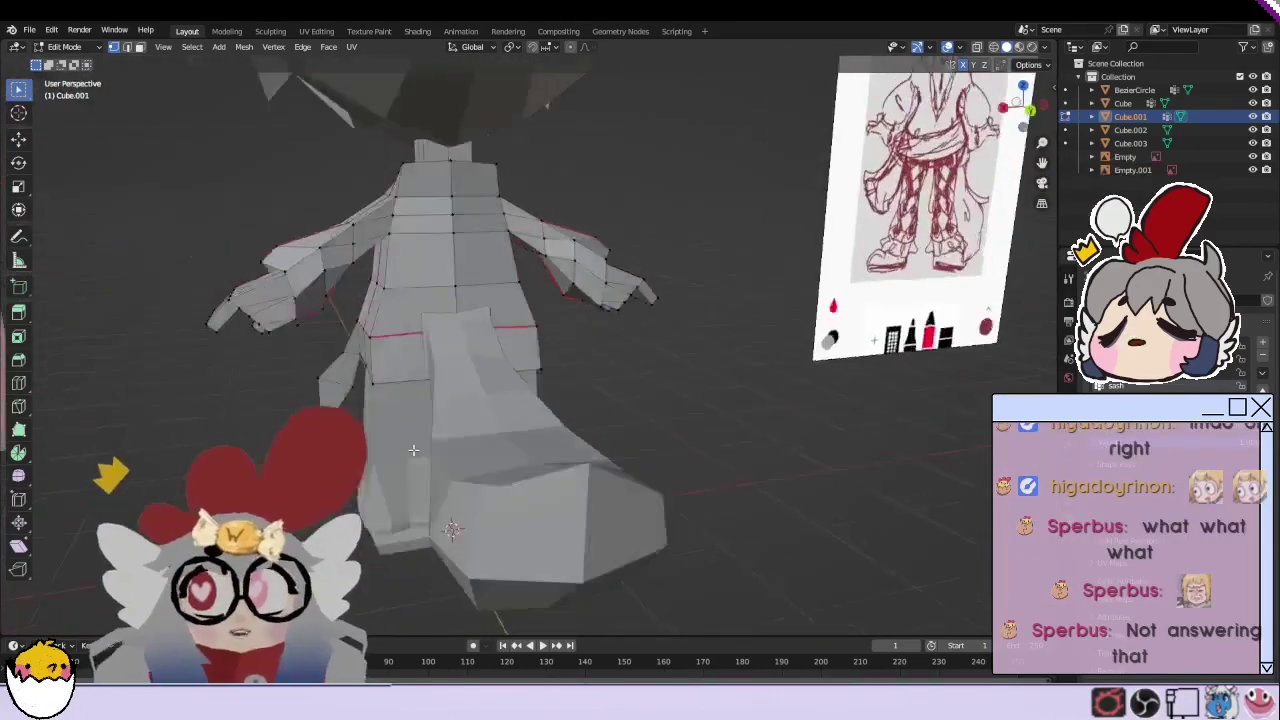
pyautogui.scroll(2, 660, 417)
pyautogui.press('Tab')
# Step: Edit Cube.003 and shrink its top faces using an X-ray box selection
pyautogui.click(488, 346)
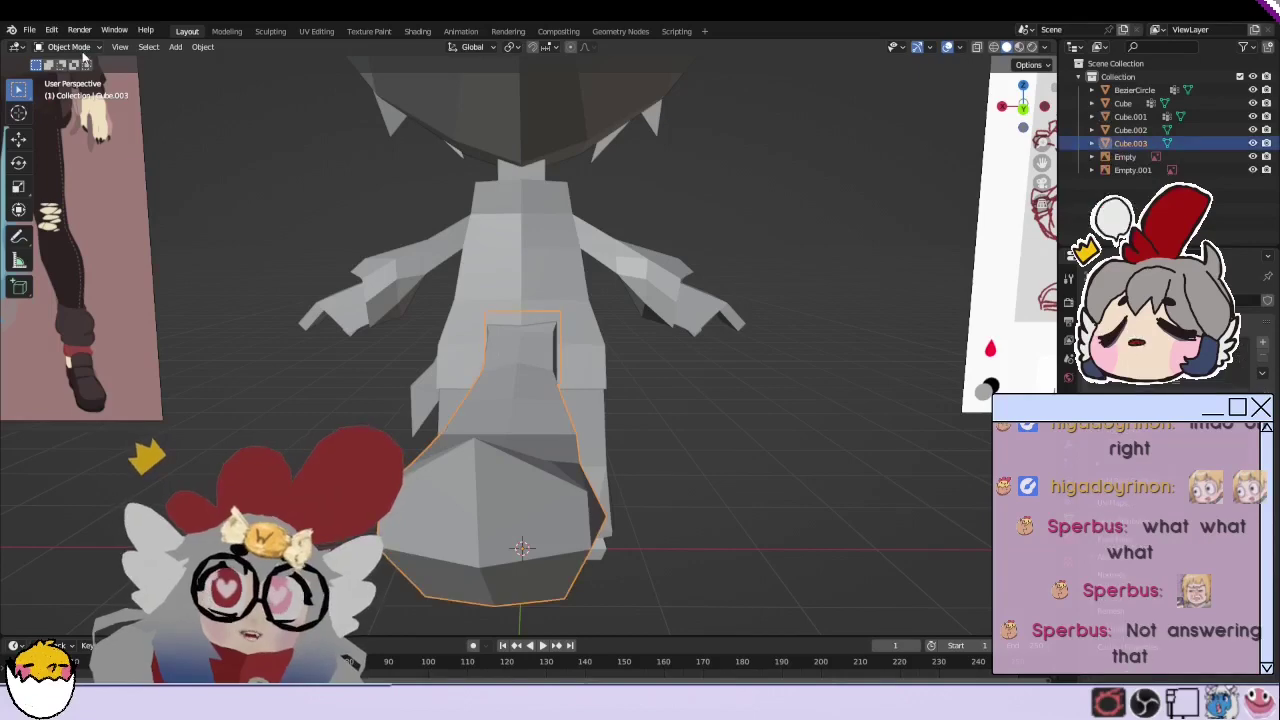
pyautogui.press('Tab')
pyautogui.scroll(3, 525, 293)
pyautogui.click(975, 54)
pyautogui.moveTo(443, 272); pyautogui.dragTo(590, 314)
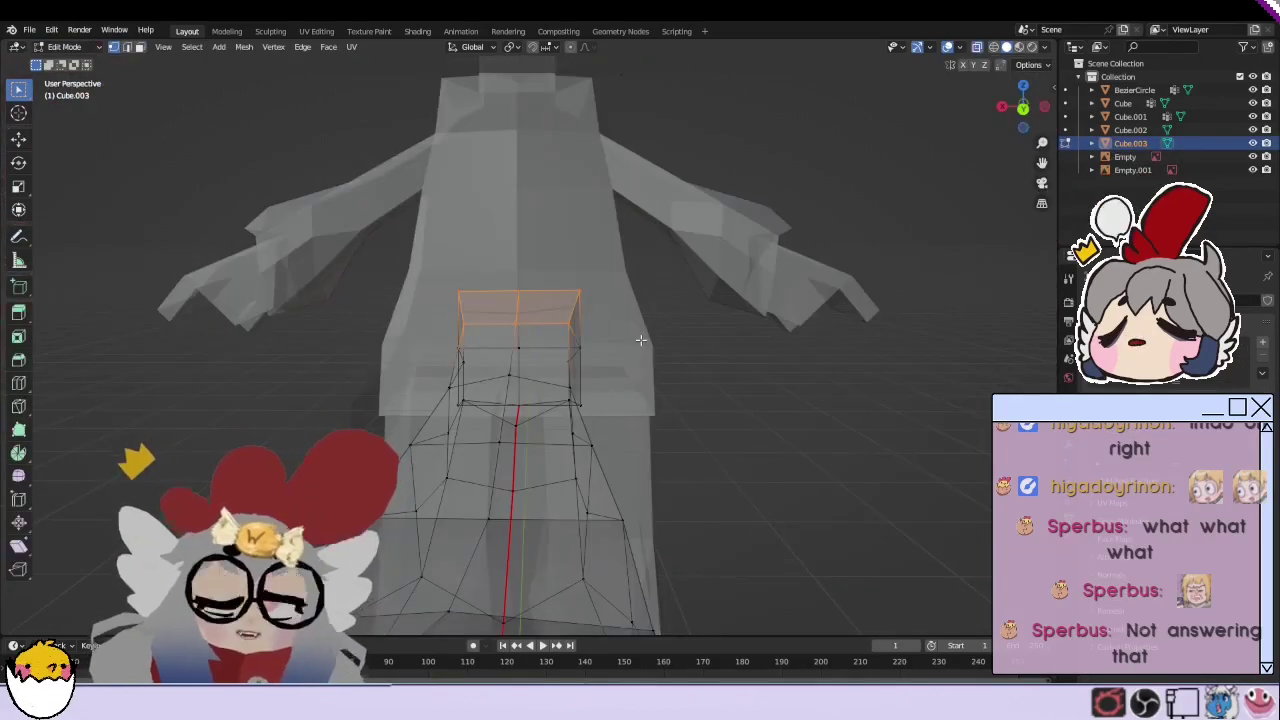
pyautogui.press('s')
pyautogui.click(586, 349)
pyautogui.click(976, 48)
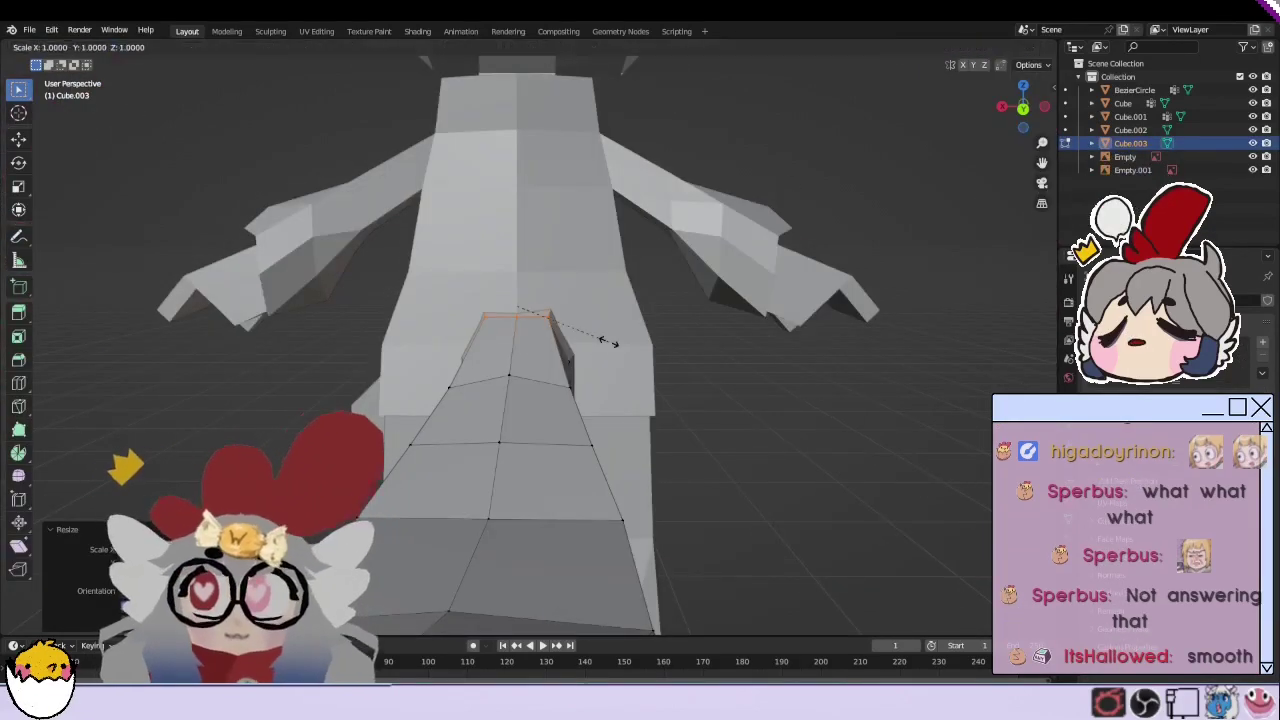
# Step: Lower the shoe's top faces slightly and check them against the reference
pyautogui.click(977, 50)
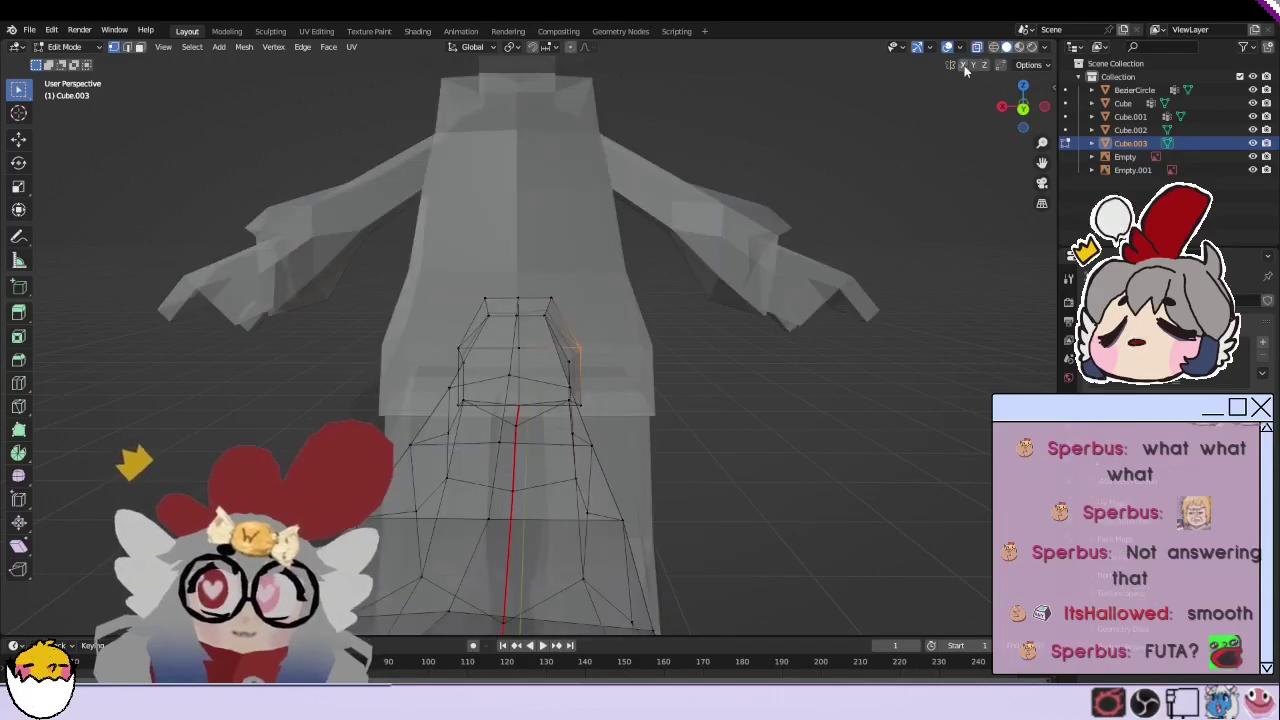
pyautogui.press('g')
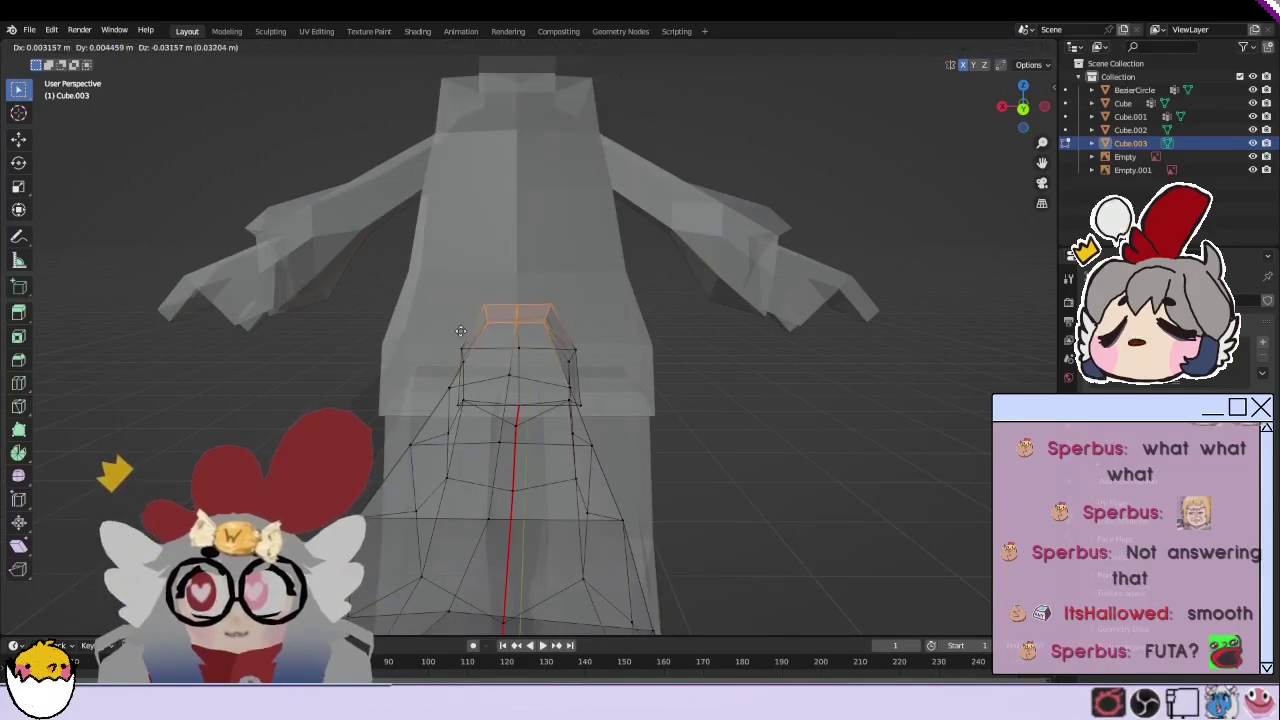
pyautogui.click(978, 52)
pyautogui.moveTo(978, 52); pyautogui.dragTo(712, 275, button='middle')
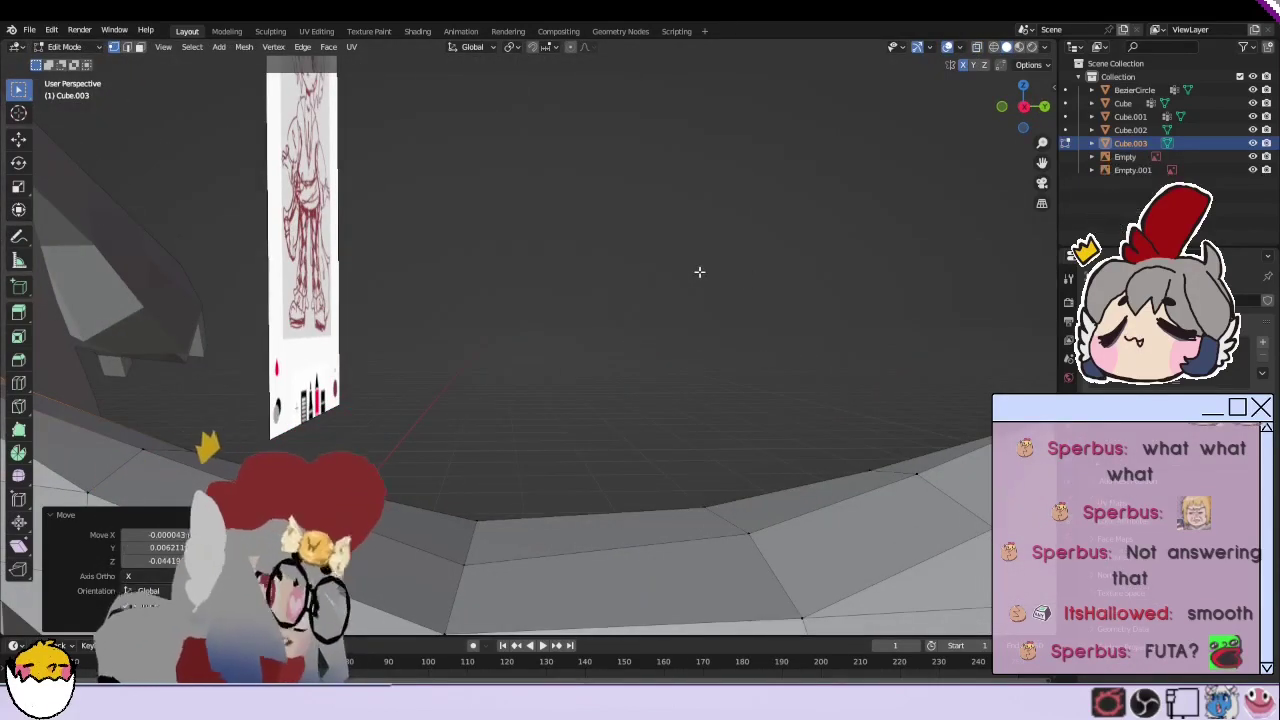
pyautogui.moveTo(699, 271); pyautogui.dragTo(752, 258, button='middle')
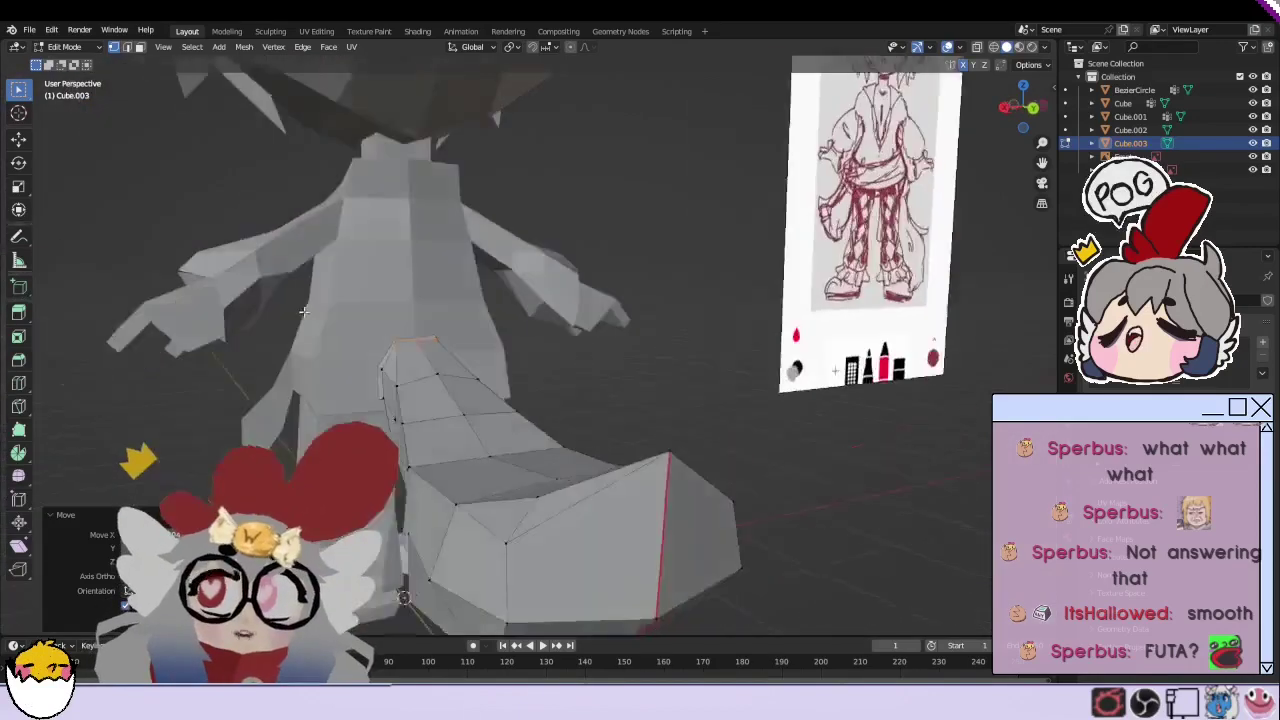
pyautogui.click(977, 47)
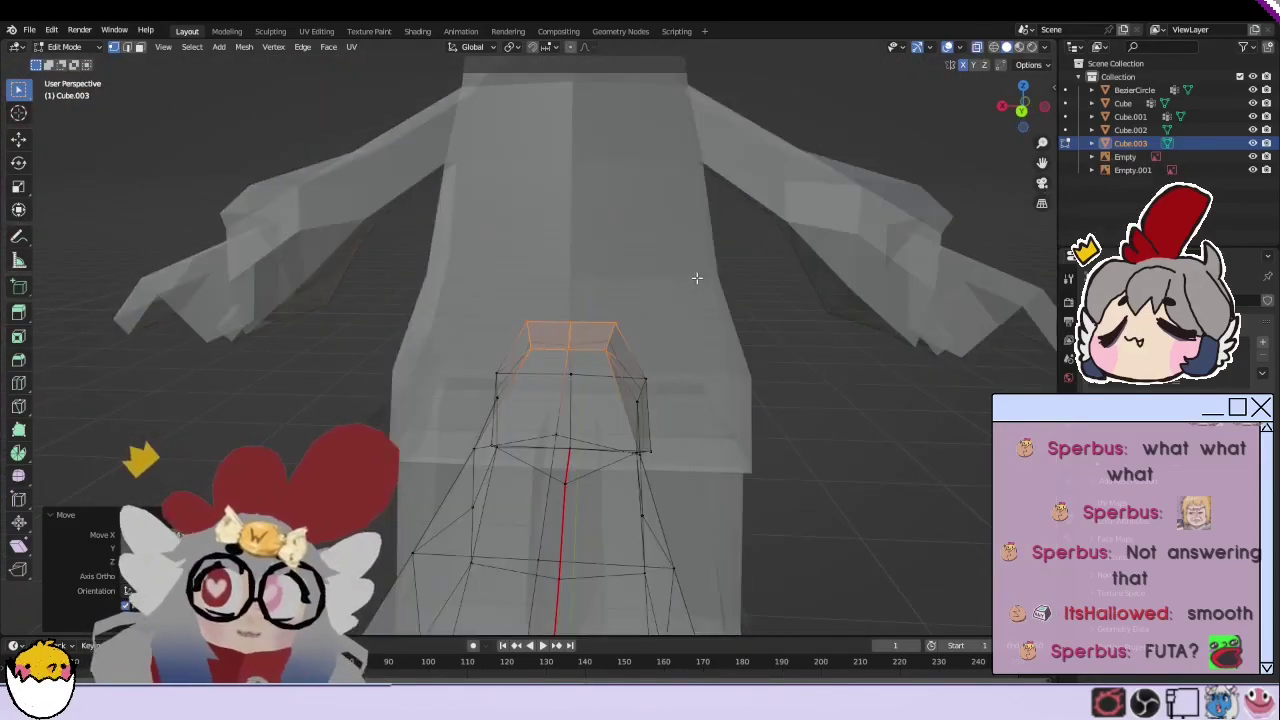
pyautogui.moveTo(977, 50)
pyautogui.mouseDown(button='middle')
pyautogui.moveTo(428, 353)
pyautogui.moveTo(139, 194)
pyautogui.moveTo(600, 400)
pyautogui.moveTo(850, 560)
pyautogui.moveTo(833, 587)
pyautogui.moveTo(560, 466)
pyautogui.moveTo(512, 491)
pyautogui.moveTo(505, 418)
pyautogui.moveTo(484, 411)
pyautogui.mouseUp(button='middle')
# Step: Select an edge path on the shoe, scale it tighter, then review the whole shoe from the front
pyautogui.keyDown('ctrl'); pyautogui.click(850, 560); pyautogui.keyUp('ctrl')
pyautogui.hotkey('alt', 'z')
pyautogui.press('s')
pyautogui.click(508, 470)
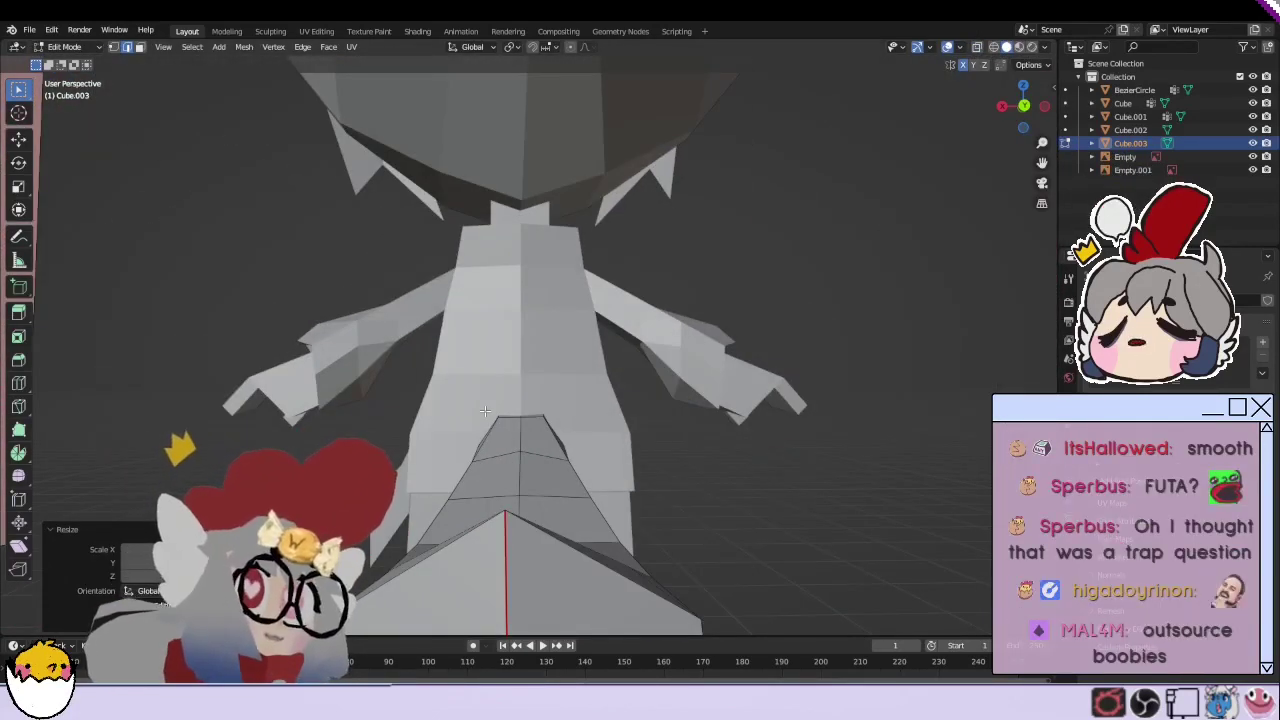
pyautogui.moveTo(484, 411)
pyautogui.mouseDown(button='middle')
pyautogui.moveTo(560, 400)
pyautogui.moveTo(600, 410)
pyautogui.mouseUp(button='middle')
pyautogui.press('a')
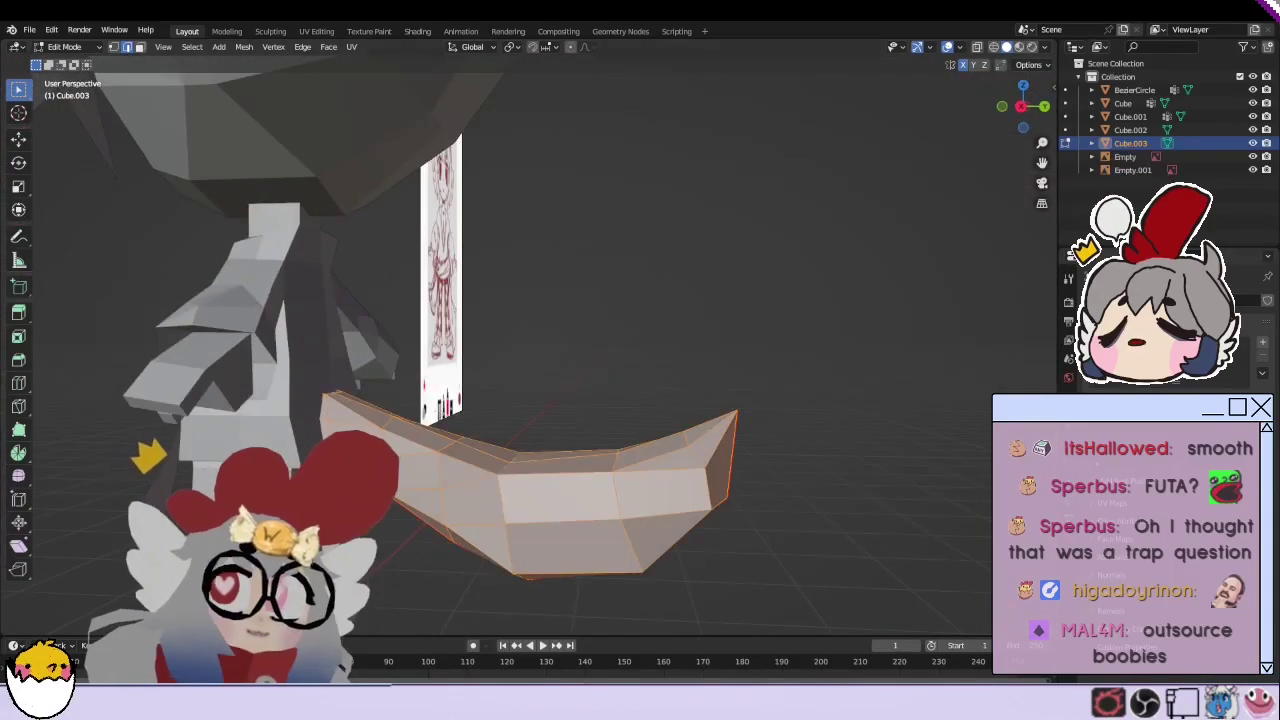
pyautogui.moveTo(700, 420); pyautogui.dragTo(757, 423, button='middle')
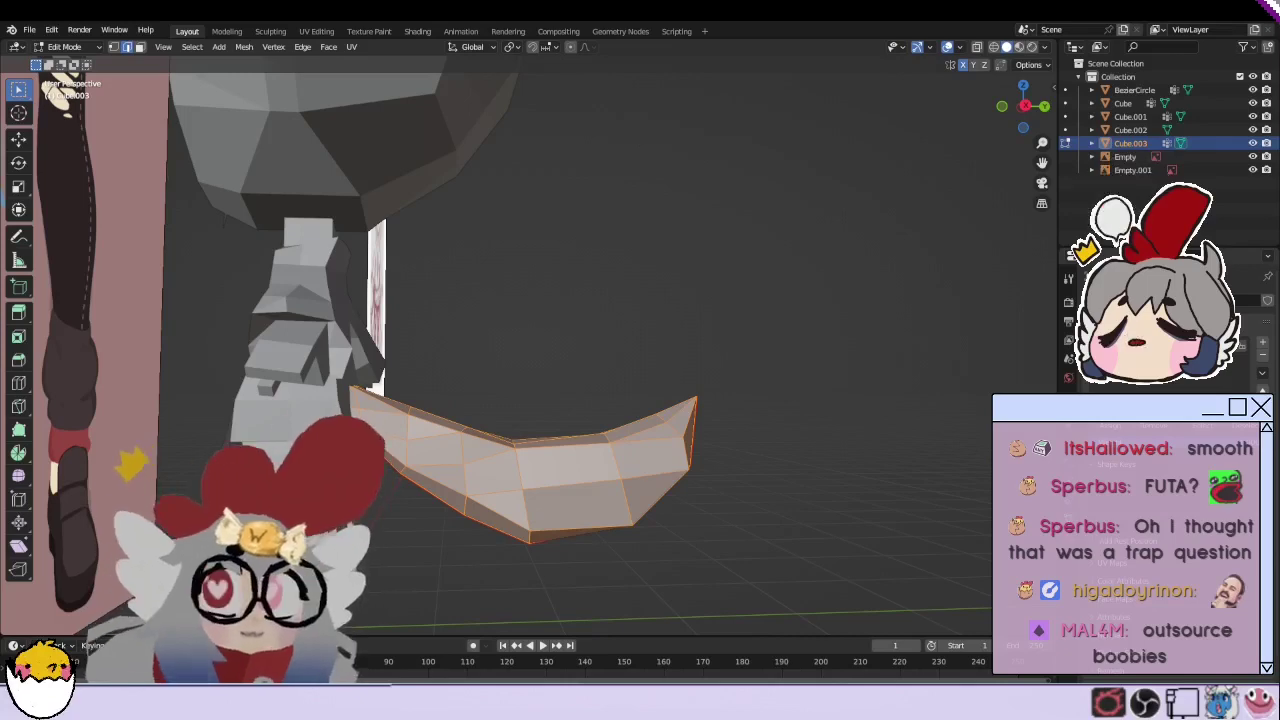
pyautogui.press('KP_1')
# Step: Pick the pants object Cube.002 and zoom in close on the trouser legs
pyautogui.click(1065, 130)
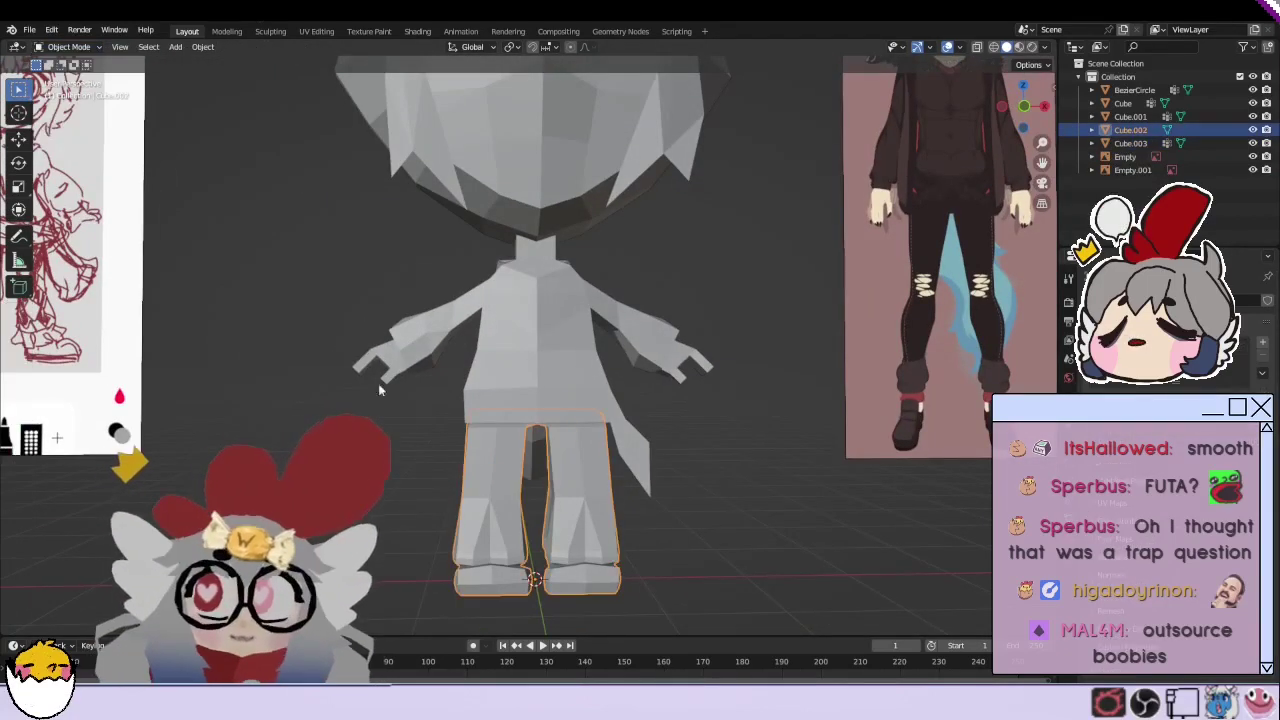
pyautogui.scroll(3, 540, 360)
pyautogui.keyDown('shift'); pyautogui.moveTo(794, 363); pyautogui.dragTo(534, 523, button='middle'); pyautogui.keyUp('shift')
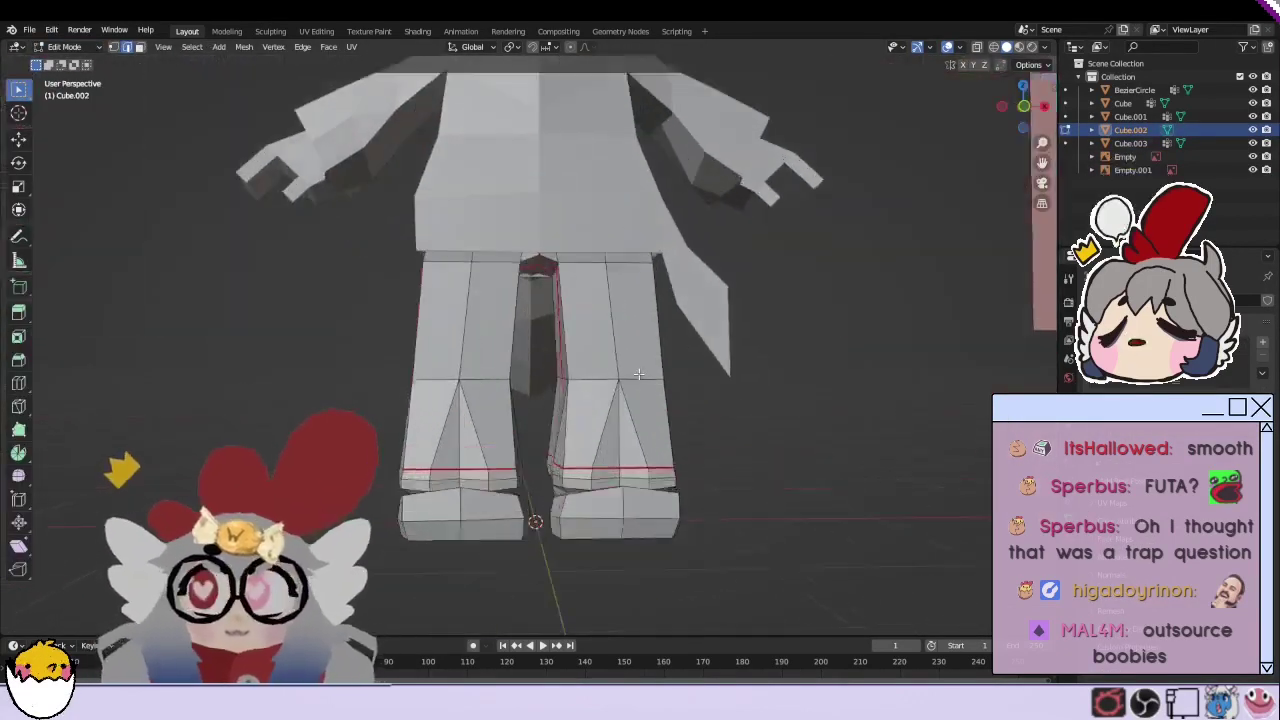
pyautogui.press('l')
pyautogui.click(785, 470)
pyautogui.moveTo(785, 470); pyautogui.dragTo(700, 443, button='middle')
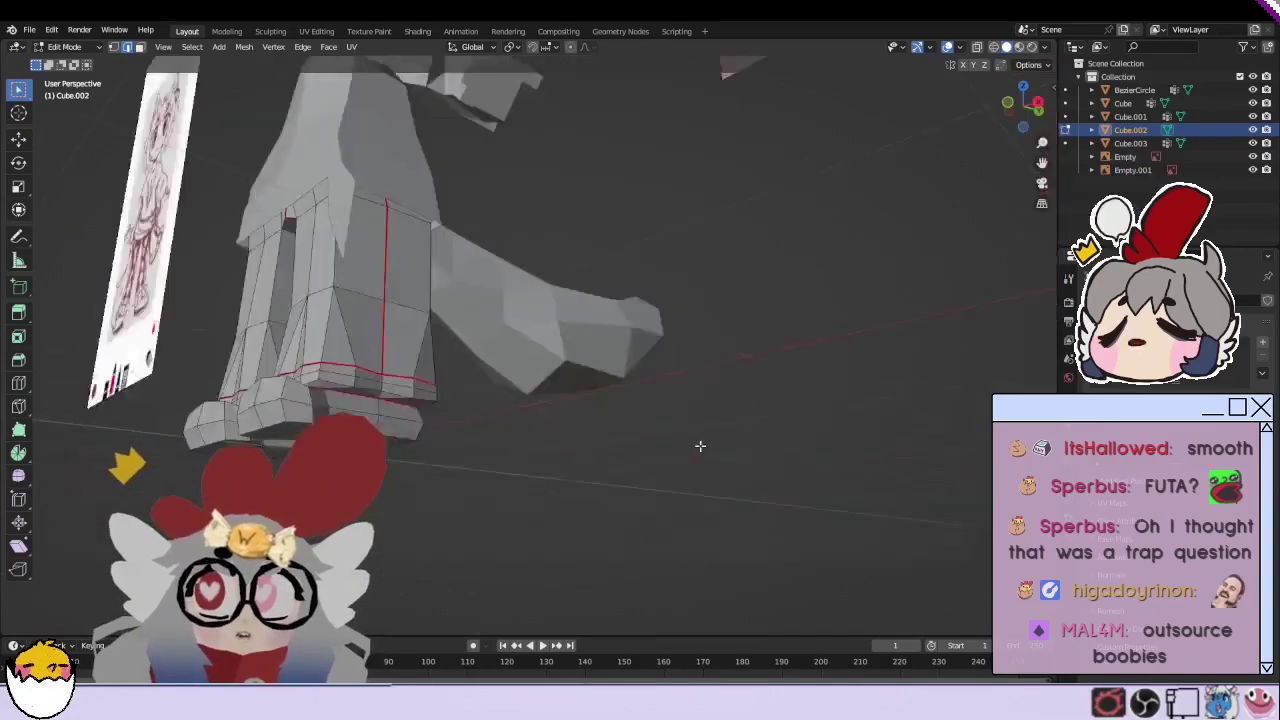
pyautogui.scroll(5, 480, 491)
pyautogui.moveTo(480, 491)
pyautogui.mouseDown(button='middle')
pyautogui.moveTo(545, 495)
pyautogui.moveTo(531, 531)
pyautogui.moveTo(427, 127)
pyautogui.mouseUp(button='middle')
pyautogui.scroll(-5, 545, 495)
pyautogui.scroll(5, 531, 531)
# Step: In face select mode, select both feet's faces and view the trouser cuffs from below
pyautogui.click(140, 47)
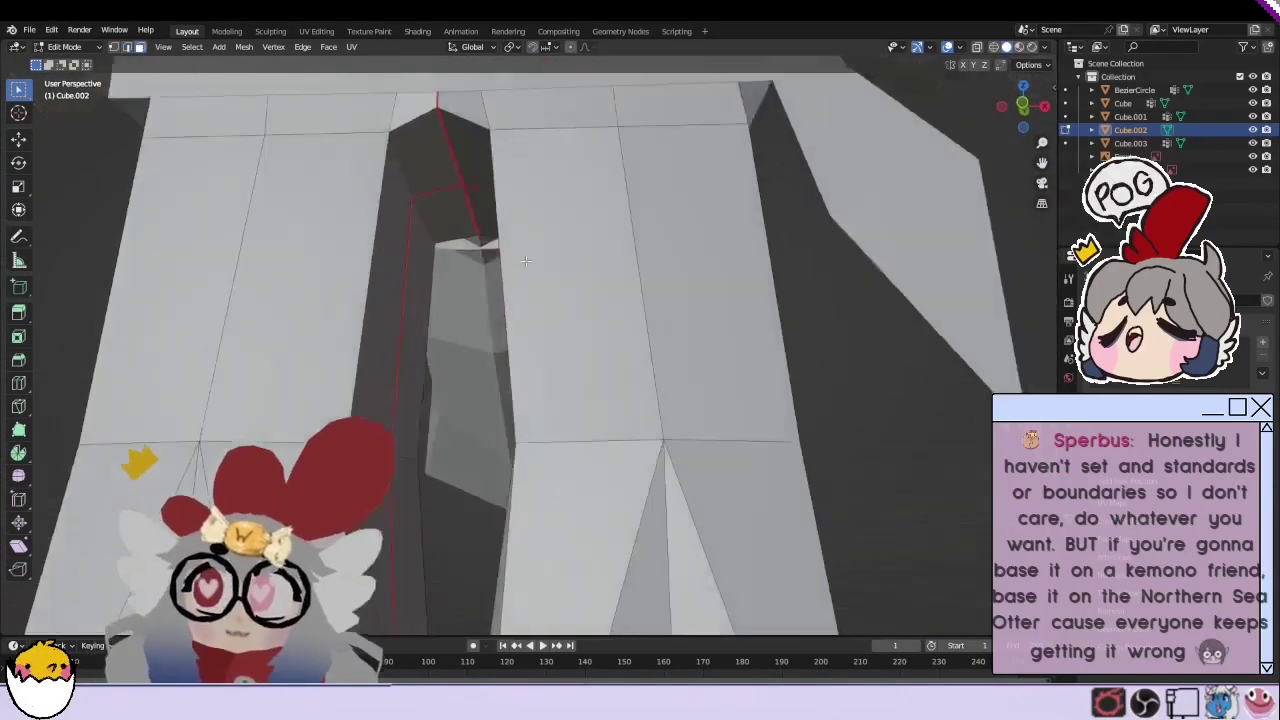
pyautogui.scroll(-5, 500, 350)
pyautogui.moveTo(500, 350)
pyautogui.mouseDown(button='middle')
pyautogui.moveTo(744, 255)
pyautogui.moveTo(472, 340)
pyautogui.mouseUp(button='middle')
pyautogui.press('l')
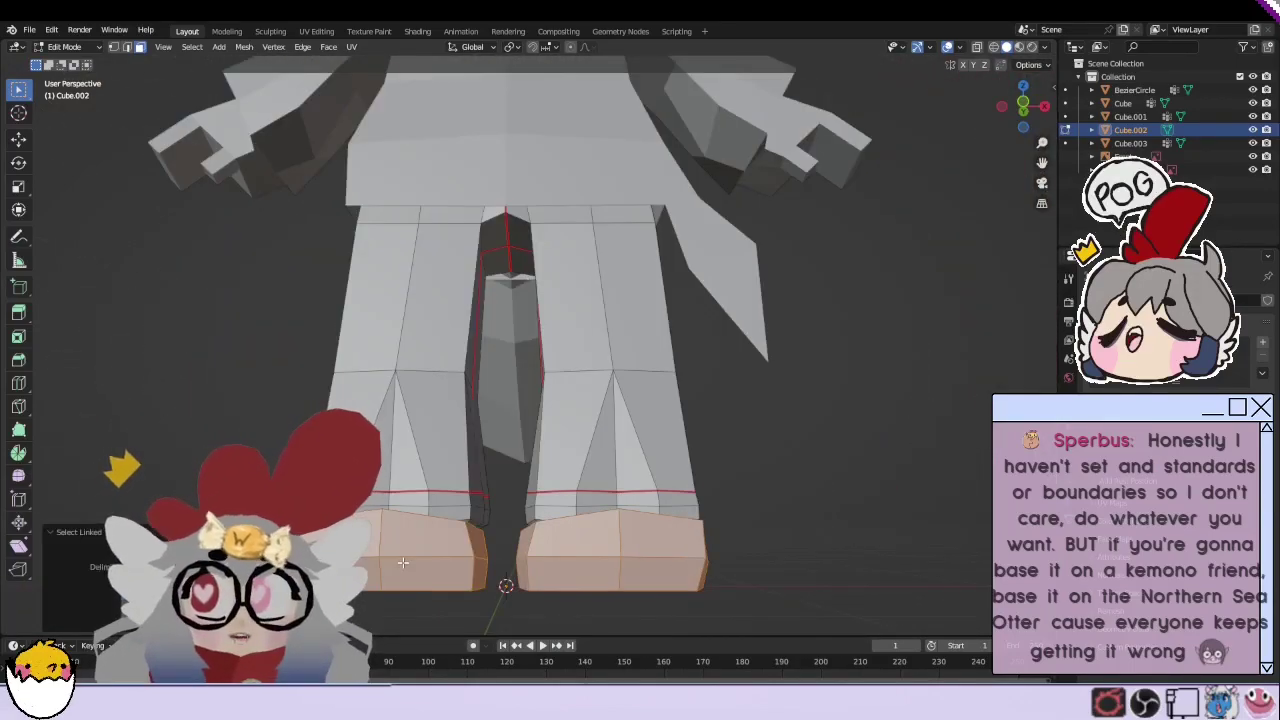
pyautogui.press('l')
pyautogui.moveTo(697, 586); pyautogui.dragTo(700, 494, button='middle')
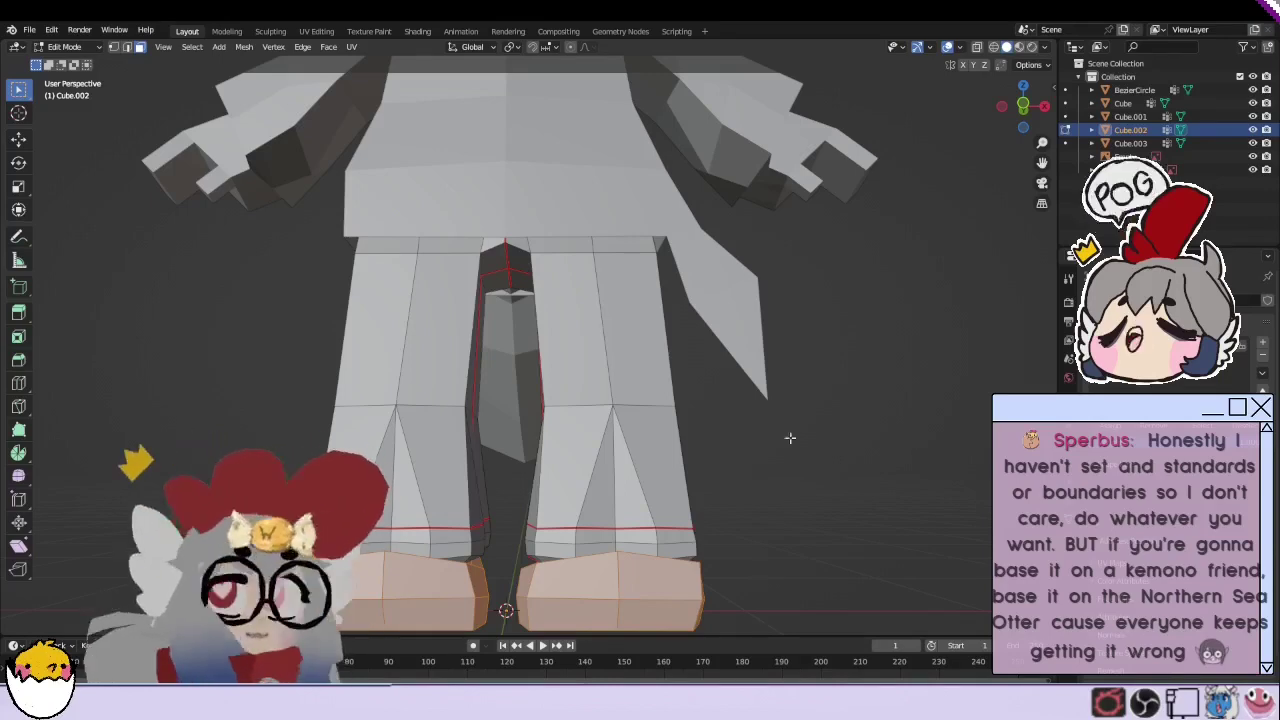
pyautogui.scroll(-3, 760, 440)
pyautogui.scroll(5, 538, 551)
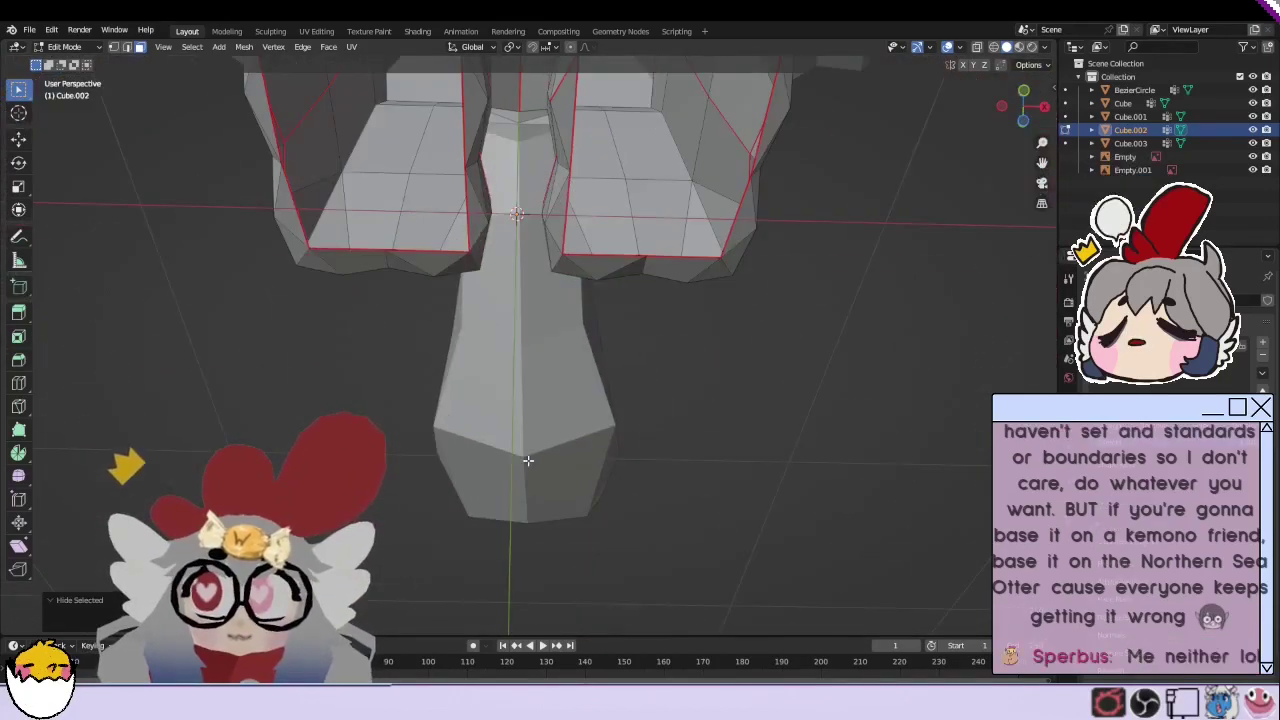
pyautogui.moveTo(538, 551); pyautogui.dragTo(581, 290, button='middle')
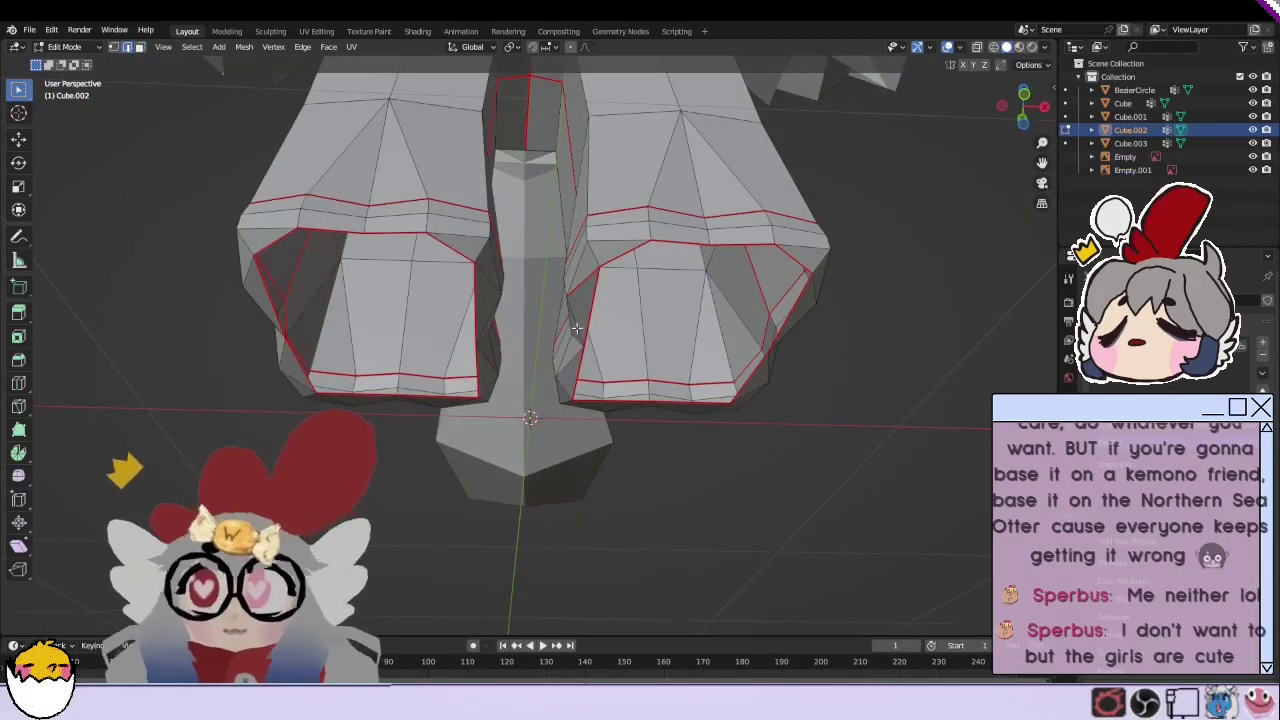
# Step: Mark the selected cuff edge loops as UV seams
pyautogui.rightClick(581, 290)
pyautogui.click(545, 571)
pyautogui.rightClick(573, 293)
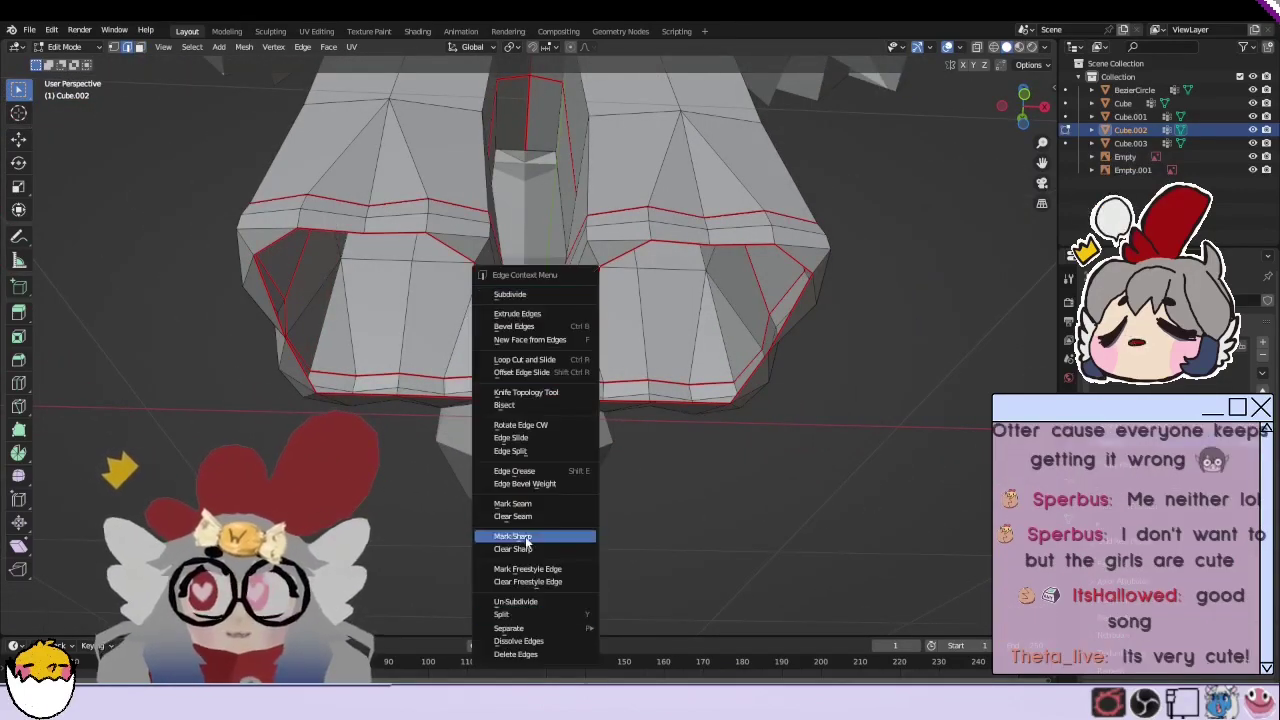
pyautogui.click(514, 537)
pyautogui.moveTo(751, 449)
pyautogui.mouseDown(button='middle')
pyautogui.moveTo(780, 443)
pyautogui.moveTo(705, 531)
pyautogui.moveTo(717, 534)
pyautogui.moveTo(646, 534)
pyautogui.moveTo(691, 514)
pyautogui.moveTo(645, 542)
pyautogui.mouseUp(button='middle')
# Step: Clear the pants selection and orbit to a front view of both legs
pyautogui.press('a')
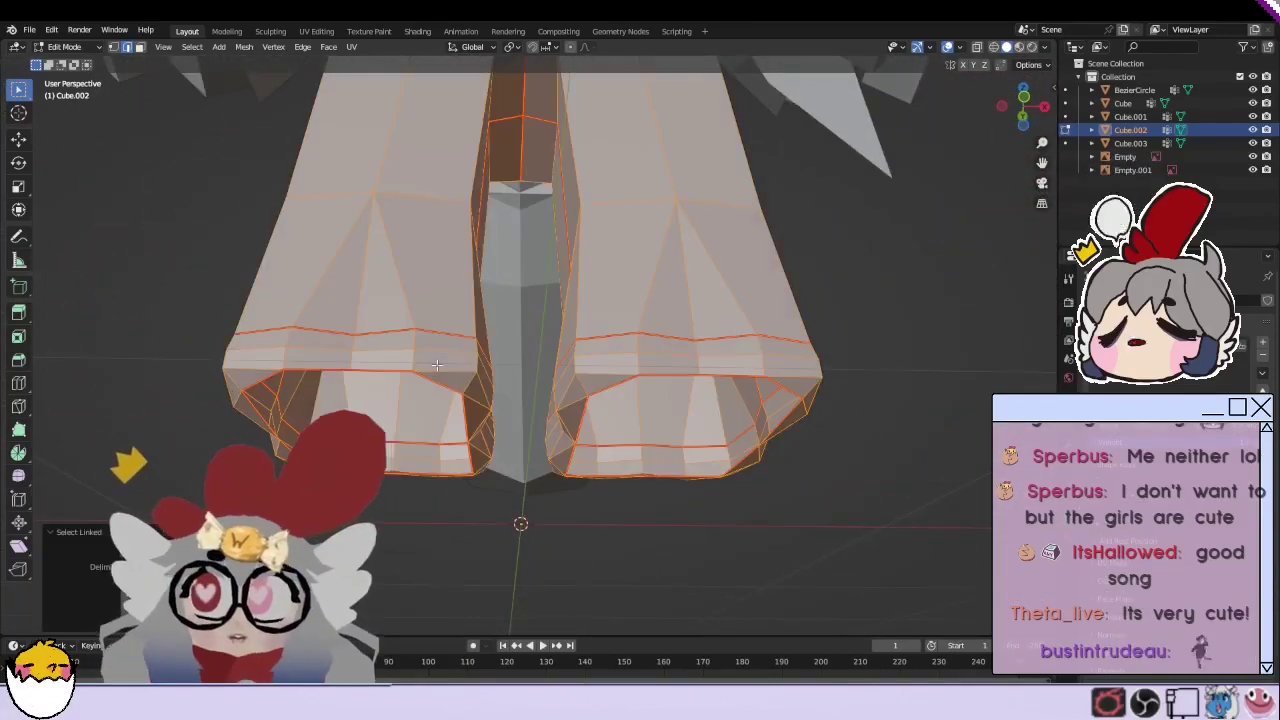
pyautogui.hotkey('alt', 'a')
pyautogui.scroll(4, 430, 551)
pyautogui.scroll(2, 420, 554)
pyautogui.moveTo(418, 555)
pyautogui.mouseDown(button='middle')
pyautogui.moveTo(491, 557)
pyautogui.moveTo(443, 557)
pyautogui.moveTo(438, 540)
pyautogui.moveTo(455, 552)
pyautogui.mouseUp(button='middle')
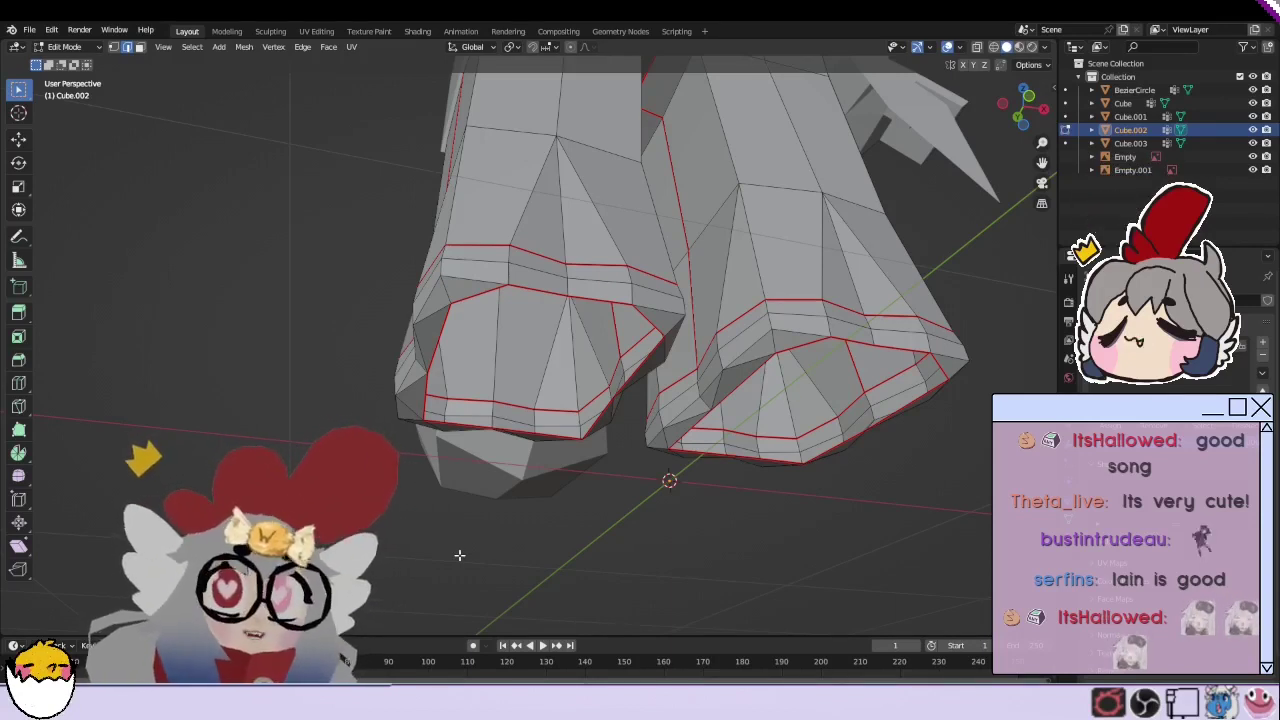
pyautogui.moveTo(459, 555)
pyautogui.mouseDown(button='middle')
pyautogui.moveTo(463, 508)
pyautogui.moveTo(623, 160)
pyautogui.mouseUp(button='middle')
pyautogui.scroll(-3, 606, 426)
# Step: Select both connected pant legs to inspect them, then deselect them
pyautogui.press('l')
pyautogui.moveTo(606, 426)
pyautogui.mouseDown(button='middle')
pyautogui.moveTo(591, 497)
pyautogui.moveTo(450, 469)
pyautogui.mouseUp(button='middle')
pyautogui.click(1259, 362)
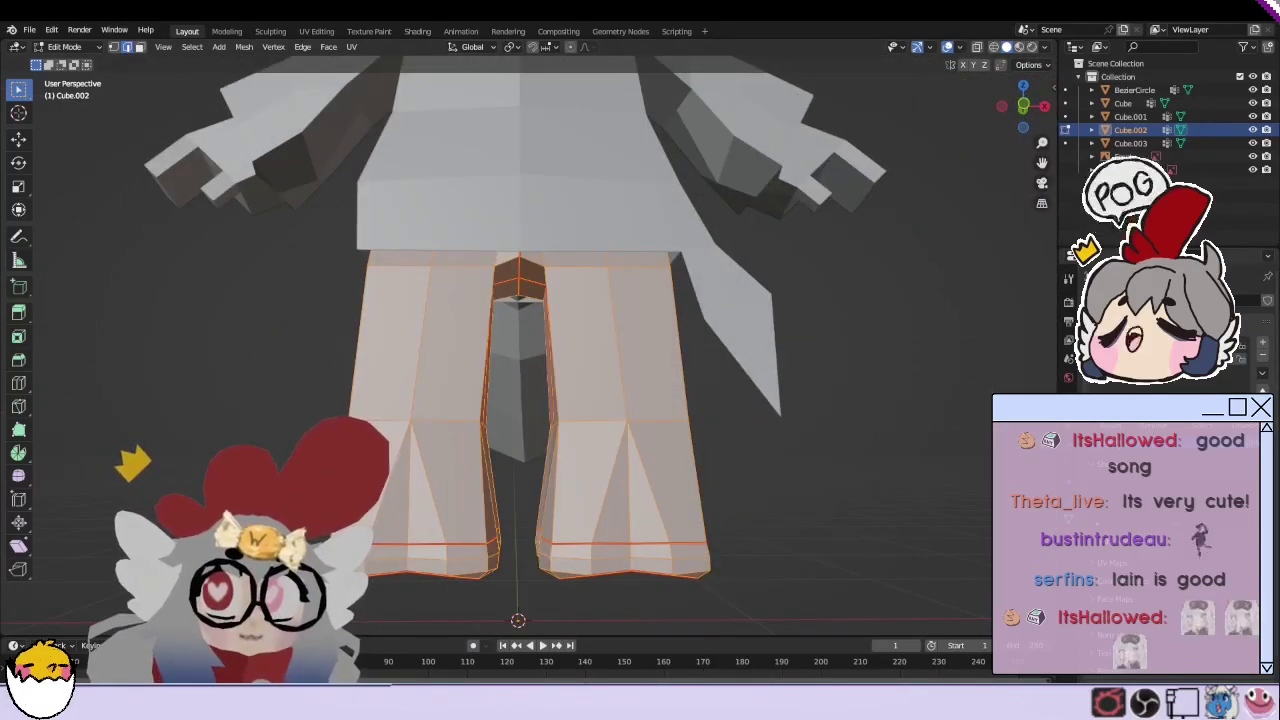
pyautogui.click(895, 645)
pyautogui.hotkey('alt', 'a')
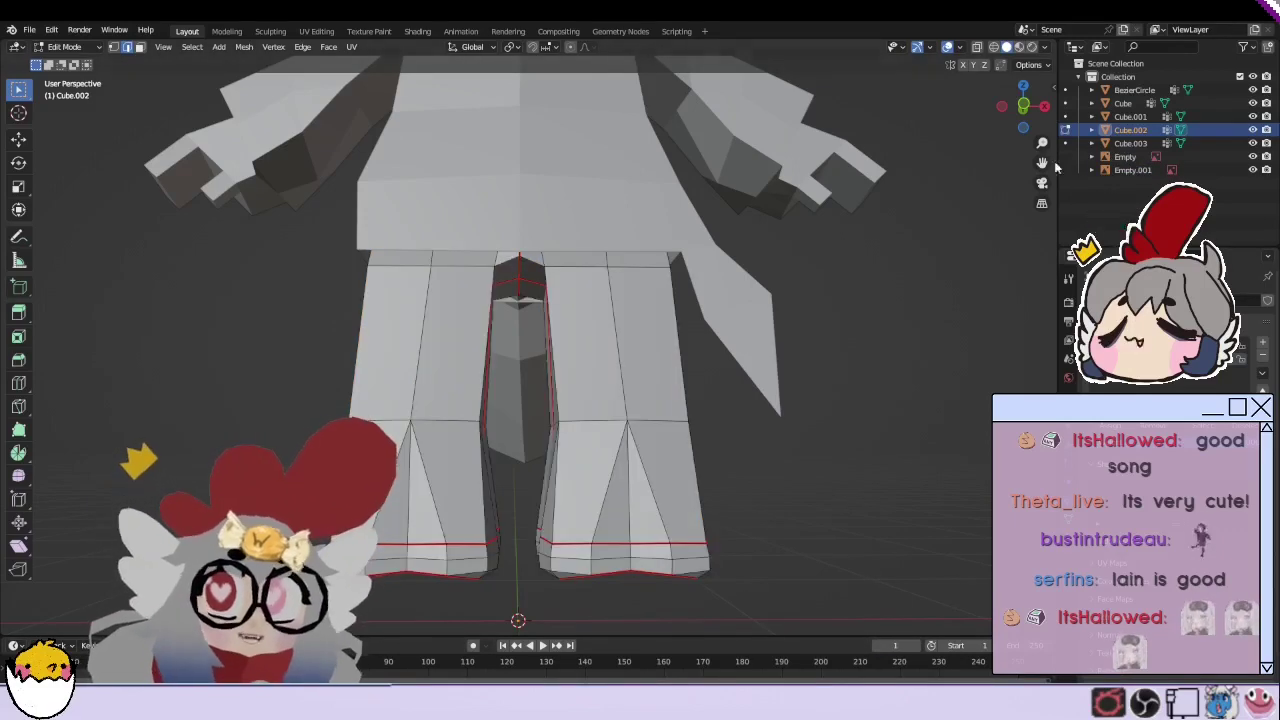
pyautogui.scroll(3, 791, 514)
pyautogui.scroll(2, 860, 477)
# Step: Select the right leg's hem band faces and mirror the selection onto the left leg
pyautogui.moveTo(880, 530); pyautogui.dragTo(810, 429)
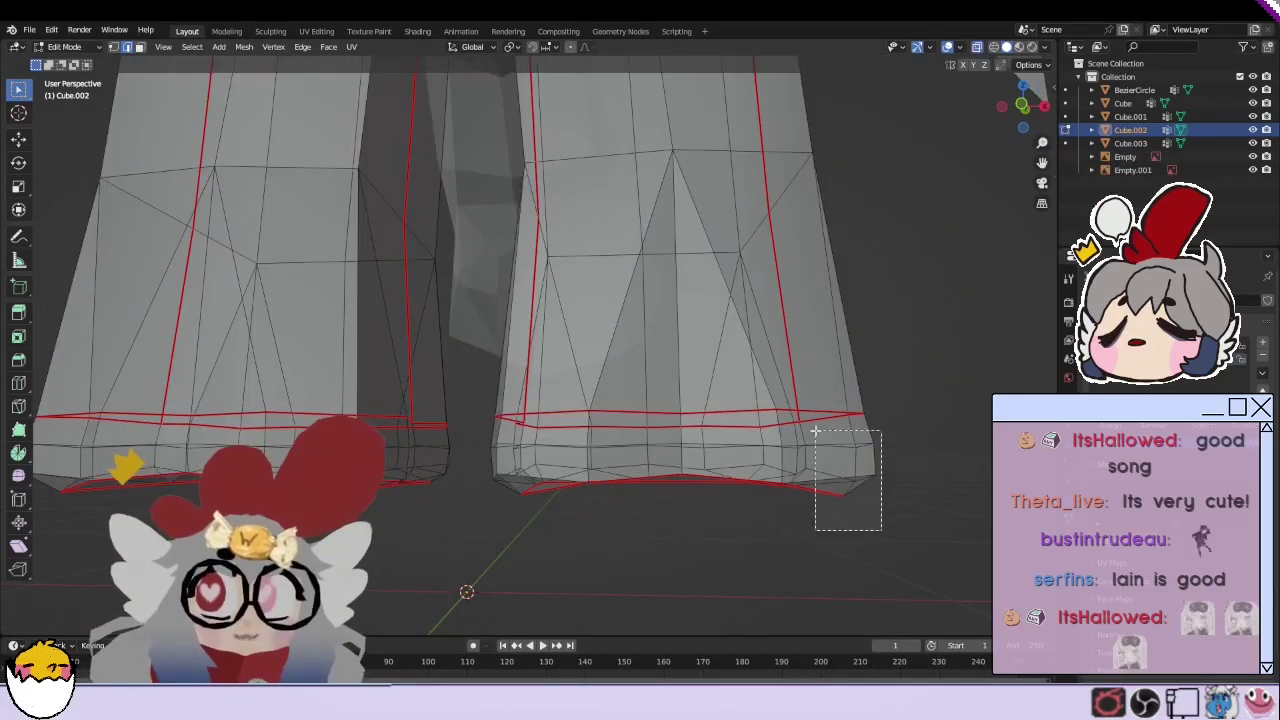
pyautogui.moveTo(740, 529)
pyautogui.mouseDown()
pyautogui.moveTo(897, 426)
pyautogui.moveTo(478, 553)
pyautogui.mouseUp()
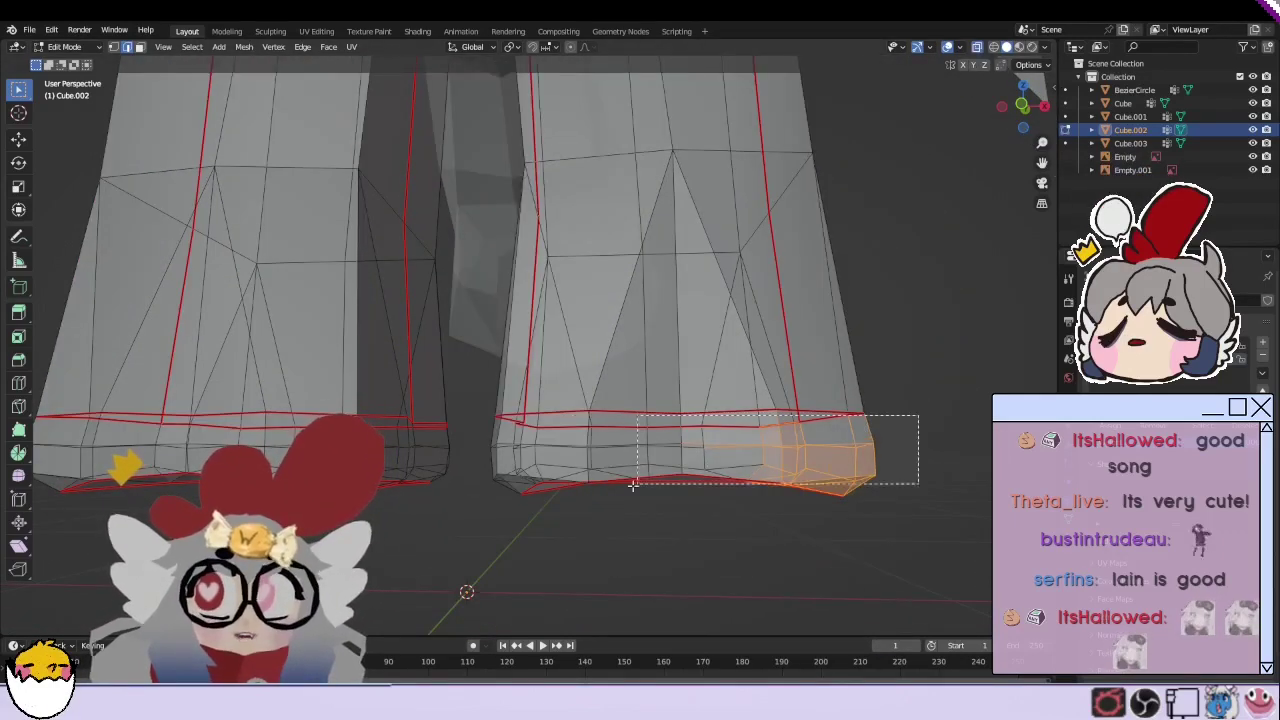
pyautogui.click(139, 47)
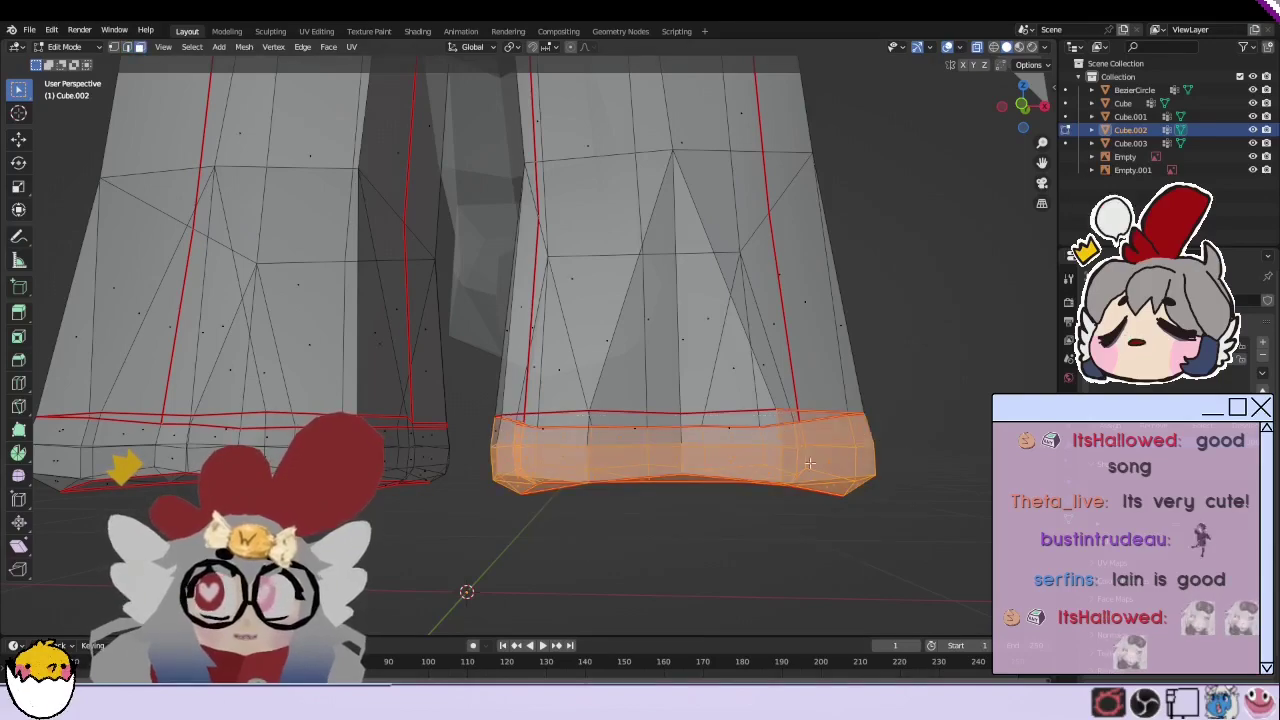
pyautogui.moveTo(601, 462); pyautogui.dragTo(490, 430)
pyautogui.moveTo(550, 493)
pyautogui.mouseDown(button='middle')
pyautogui.moveTo(603, 471)
pyautogui.moveTo(534, 477)
pyautogui.moveTo(677, 466)
pyautogui.mouseUp(button='middle')
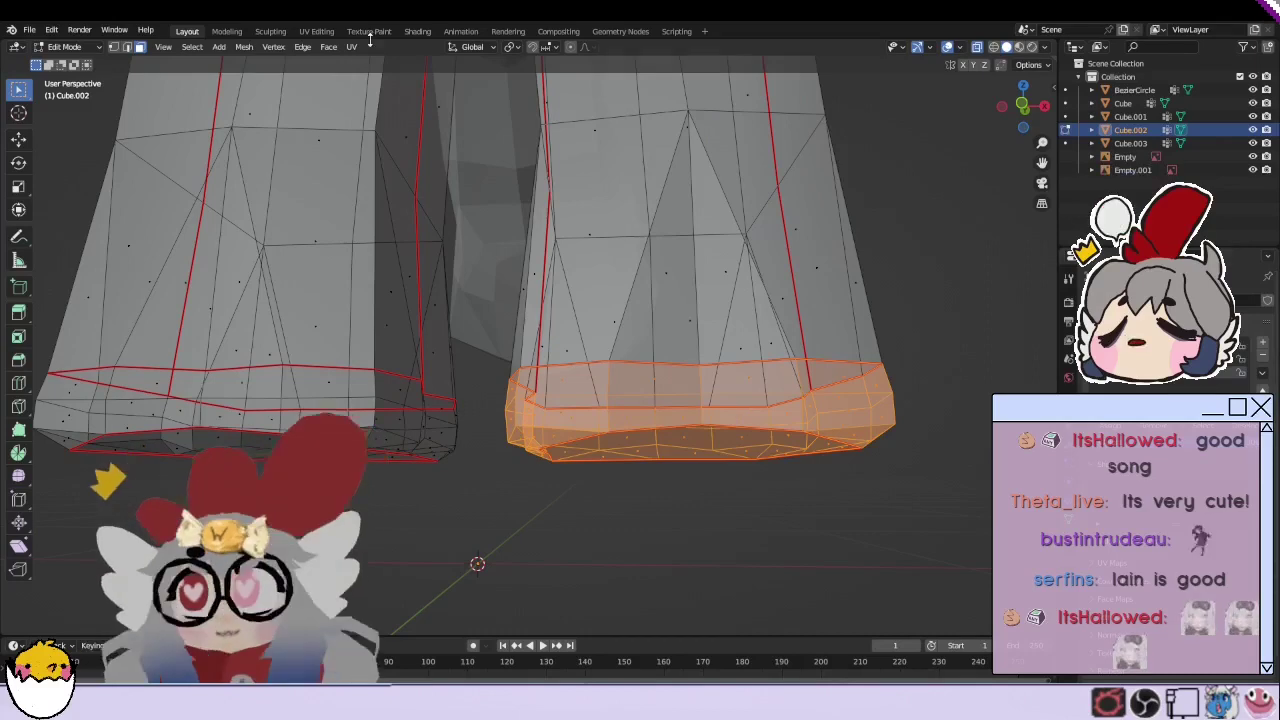
pyautogui.click(192, 47)
pyautogui.click(243, 243)
pyautogui.moveTo(243, 243); pyautogui.dragTo(320, 250, button='middle')
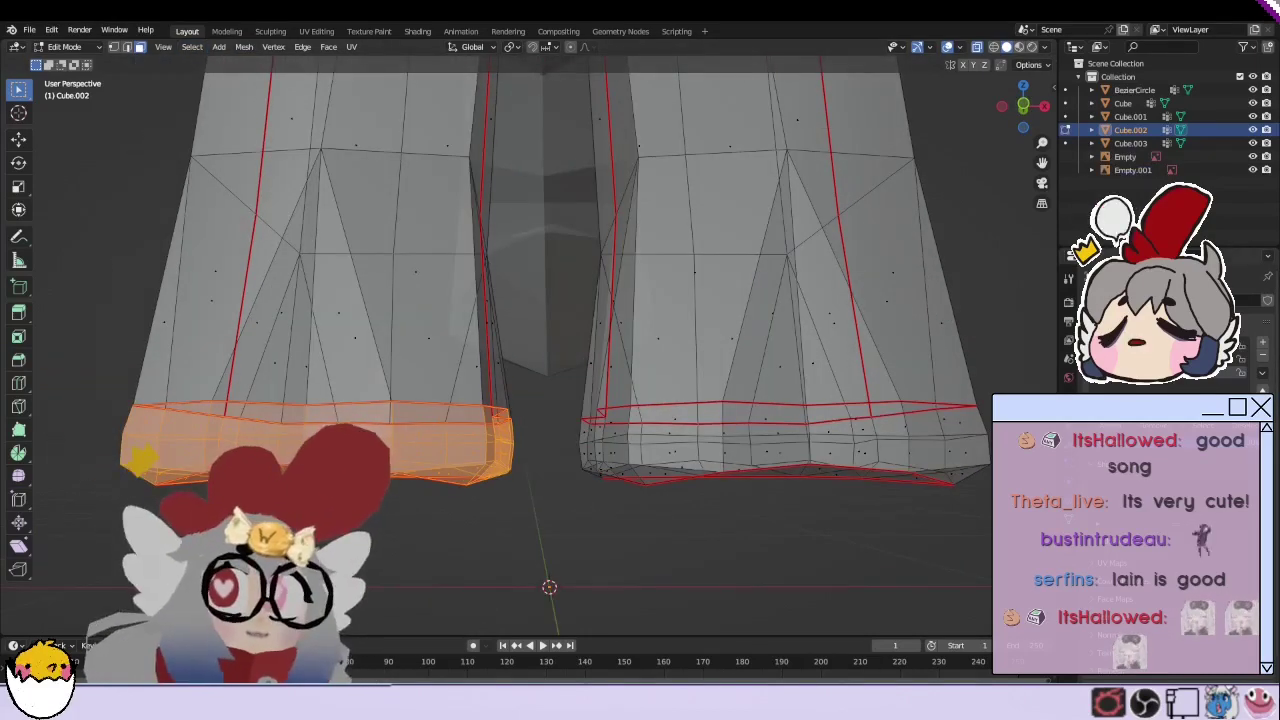
pyautogui.hotkey('alt', 'a')
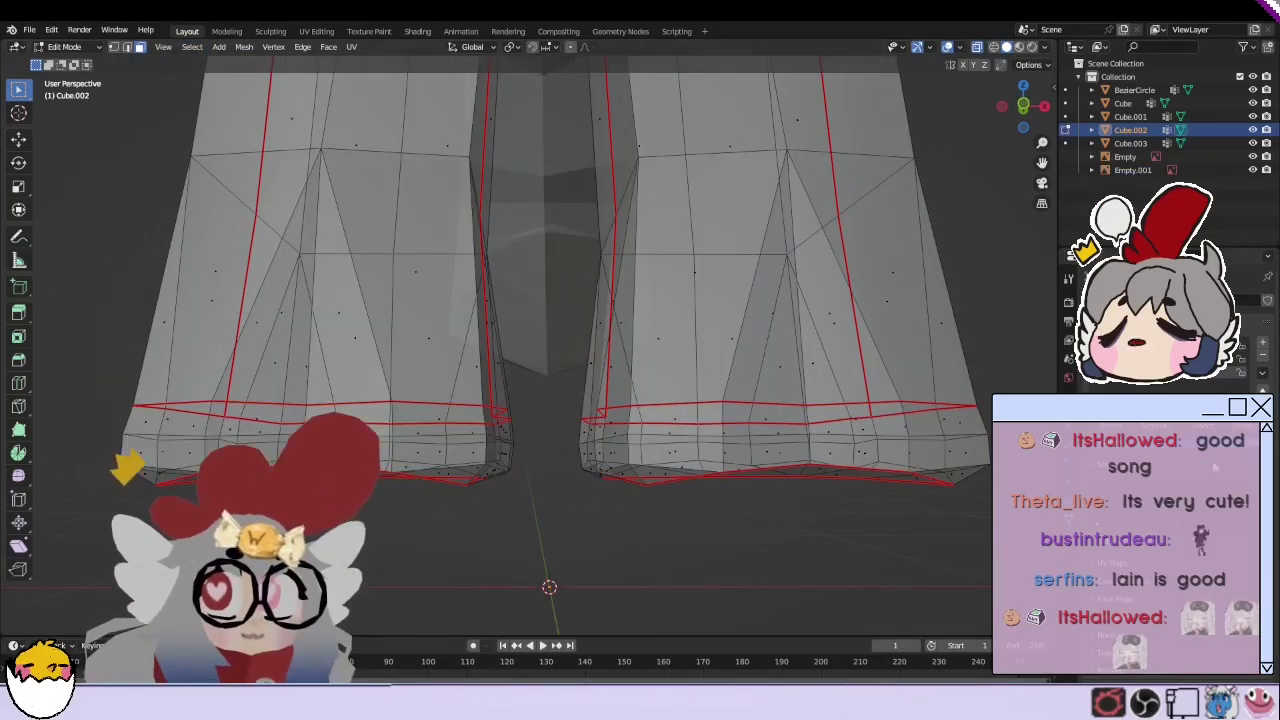
pyautogui.hotkey('ctrl', 'z')
# Step: Clear the selection on the legs and orbit around the whole character
pyautogui.scroll(-5, 817, 477)
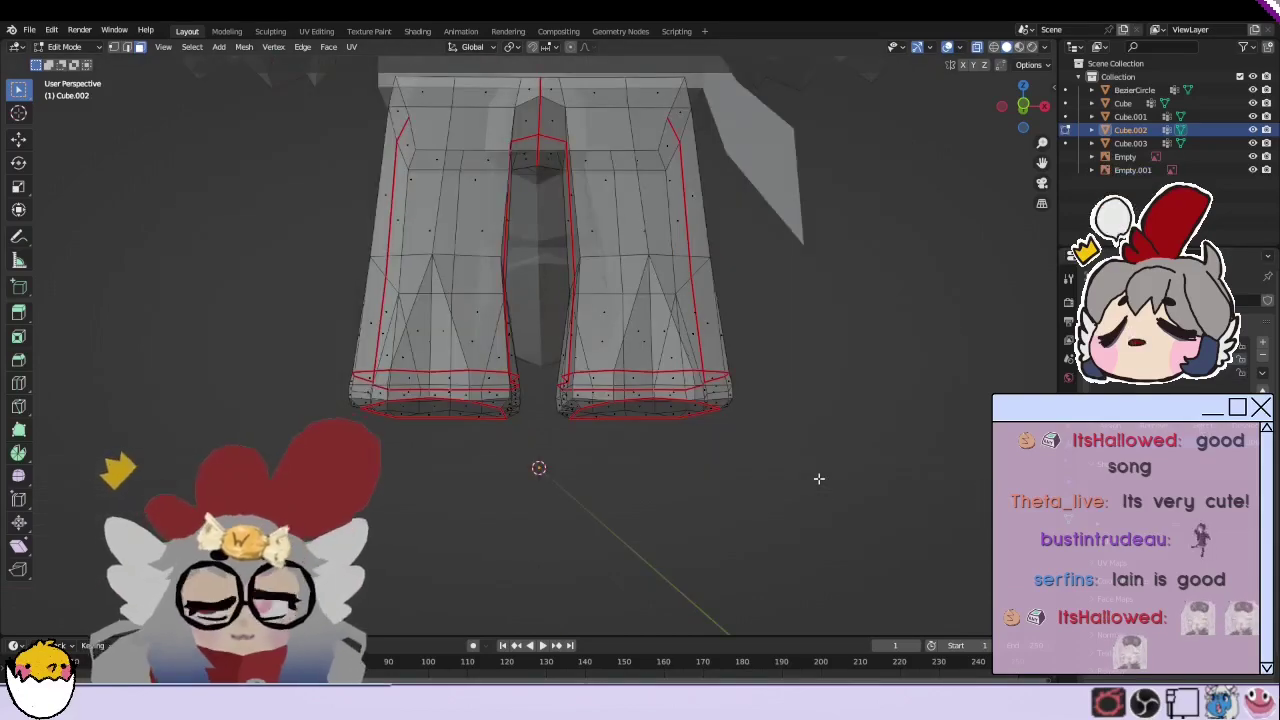
pyautogui.hotkey('ctrl', 'z')
pyautogui.hotkey('alt', 'a')
pyautogui.scroll(-4, 832, 471)
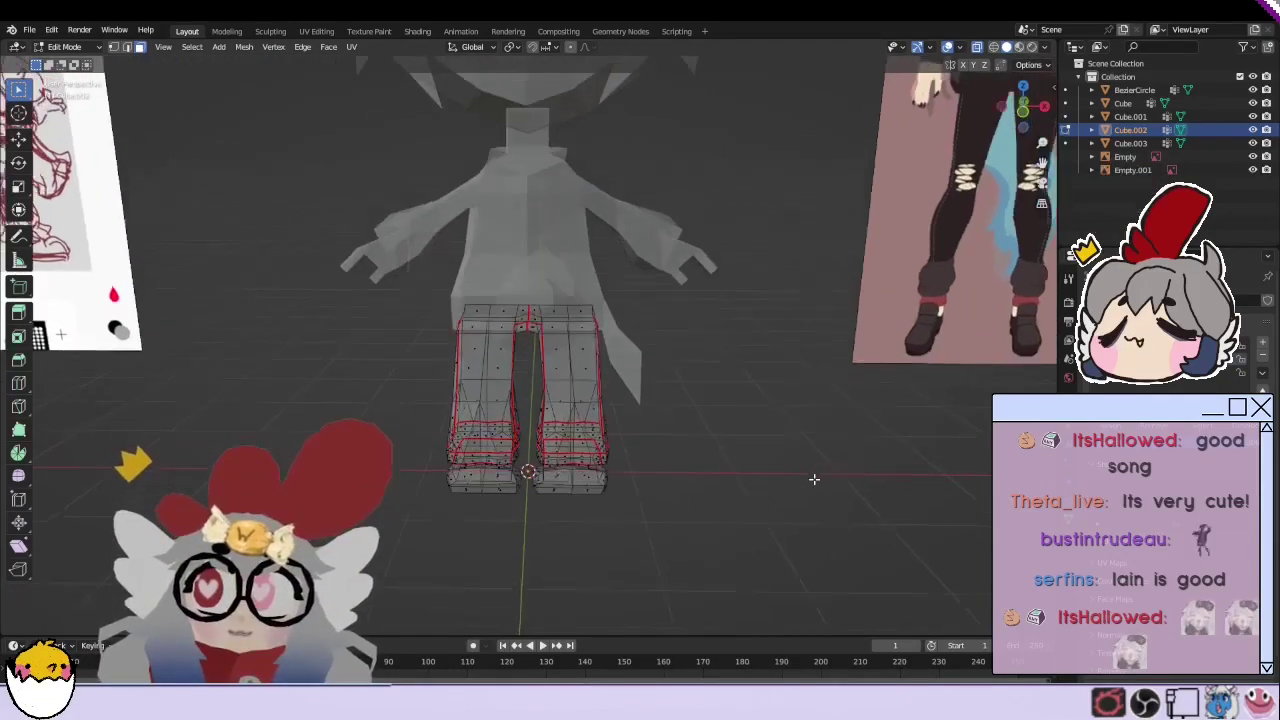
pyautogui.moveTo(760, 404)
pyautogui.mouseDown(button='middle')
pyautogui.moveTo(732, 370)
pyautogui.moveTo(700, 380)
pyautogui.mouseUp(button='middle')
pyautogui.scroll(3, 700, 380)
# Step: In Object Mode hide the reference images, Ctrl+J join the meshes, and edit Cube.002
pyautogui.press('Tab')
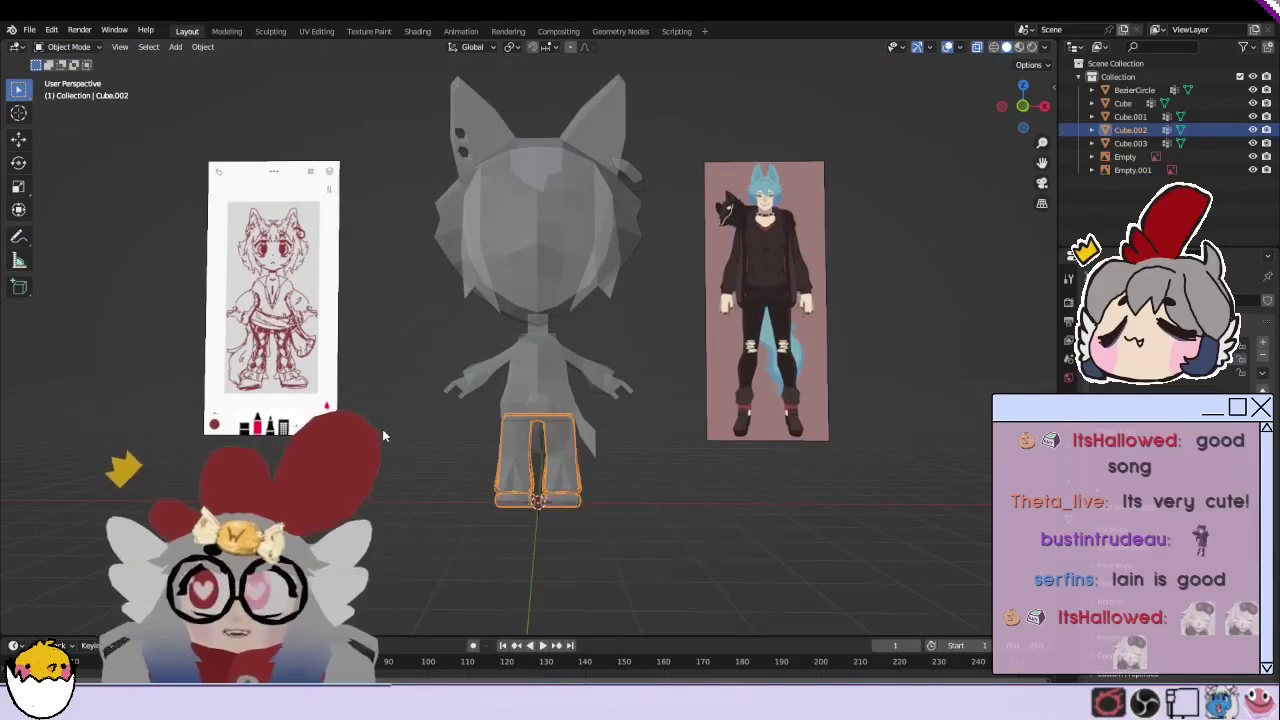
pyautogui.scroll(-1, 383, 436)
pyautogui.press('a')
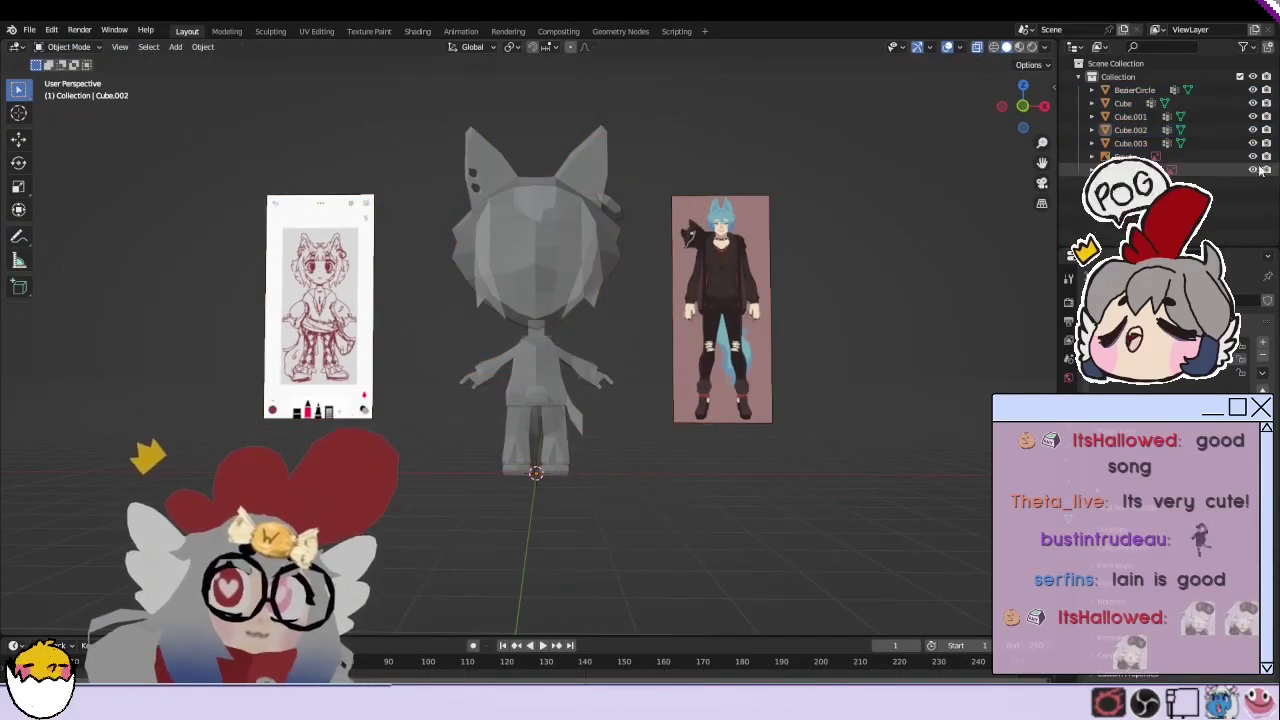
pyautogui.press('h')
pyautogui.press('a')
pyautogui.hotkey('ctrl', 'j')
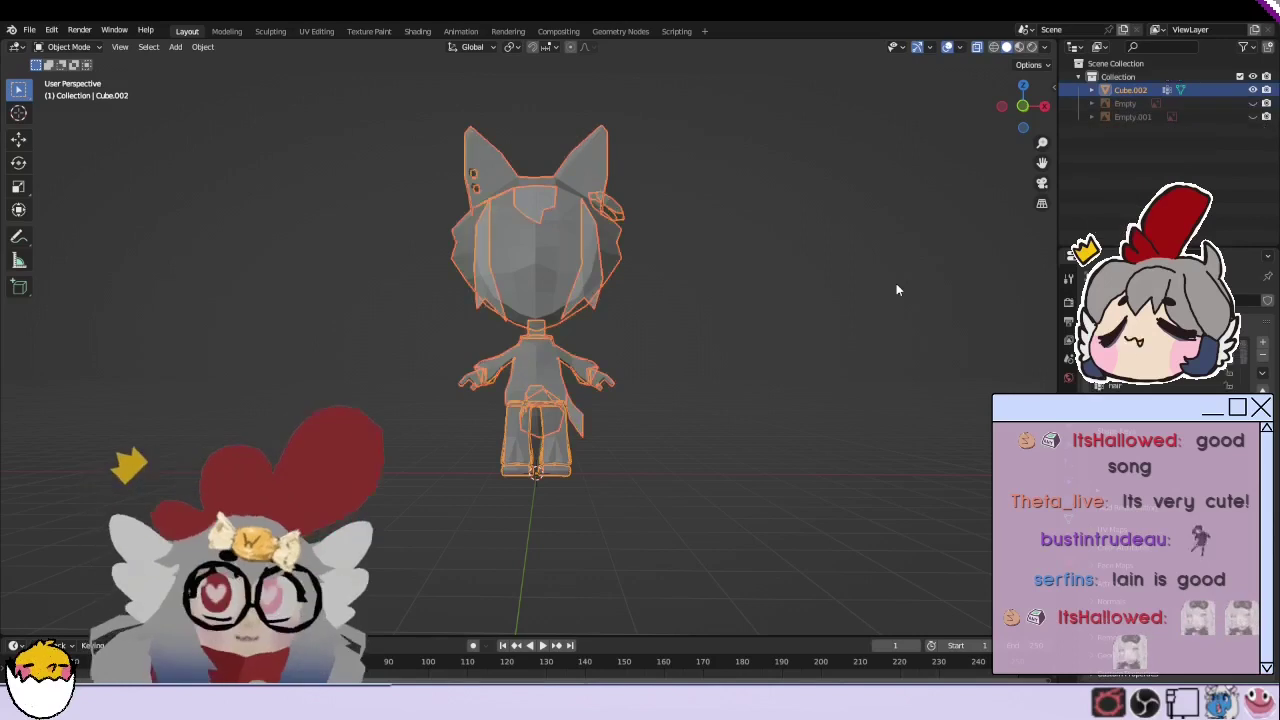
pyautogui.click(896, 283)
pyautogui.scroll(2, 804, 284)
pyautogui.press('a')
pyautogui.press('Tab')
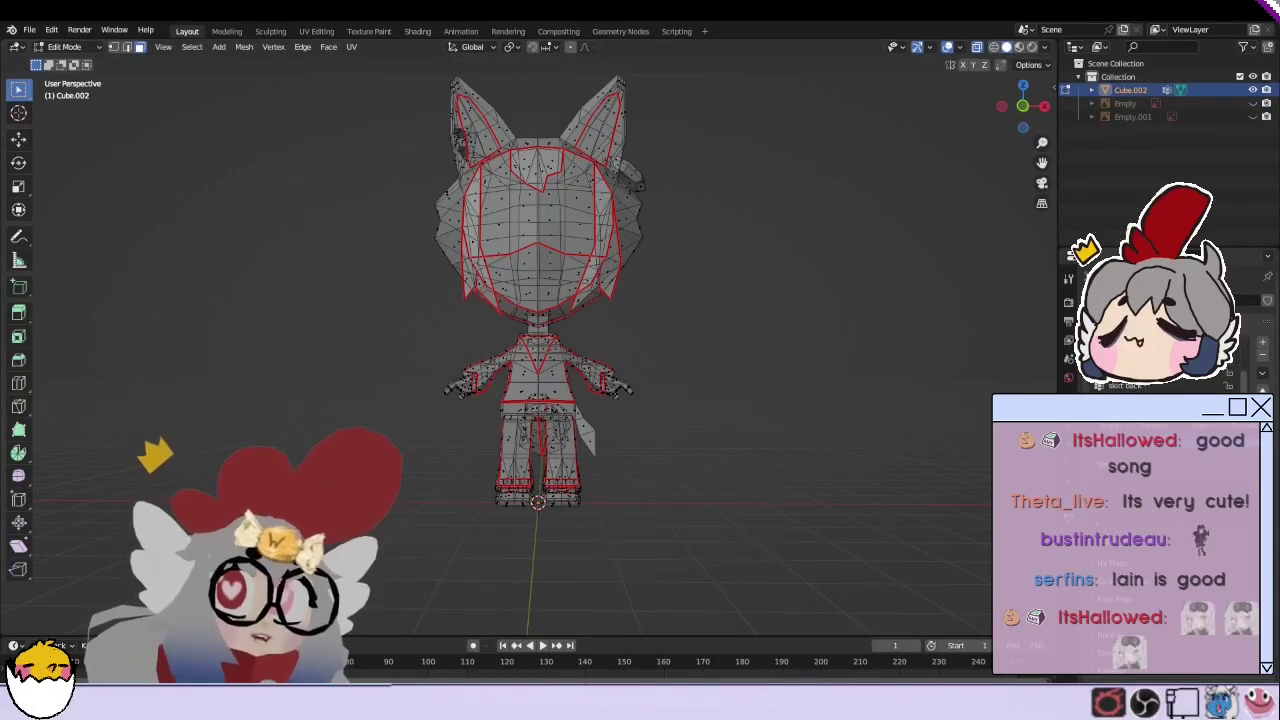
# Step: Turn off X-ray and merge duplicate vertices by distance across the whole mesh
pyautogui.click(977, 50)
pyautogui.moveTo(806, 357); pyautogui.dragTo(814, 370, button='middle')
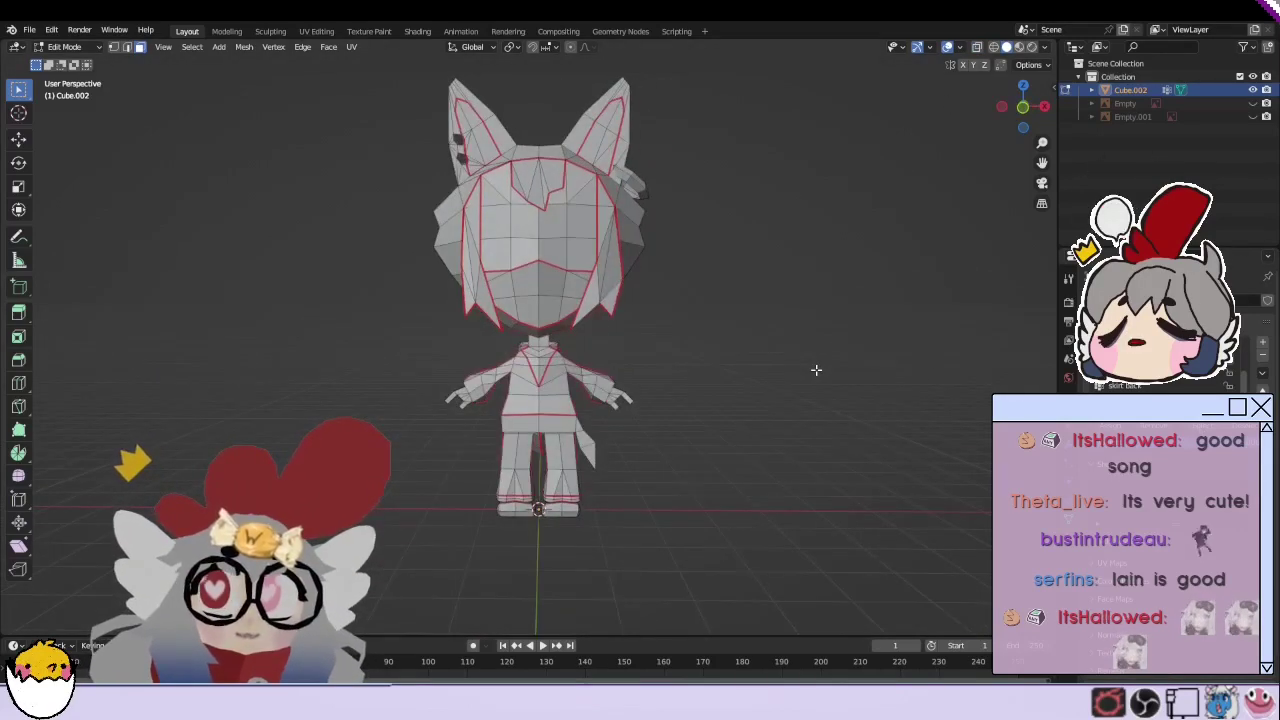
pyautogui.press('a')
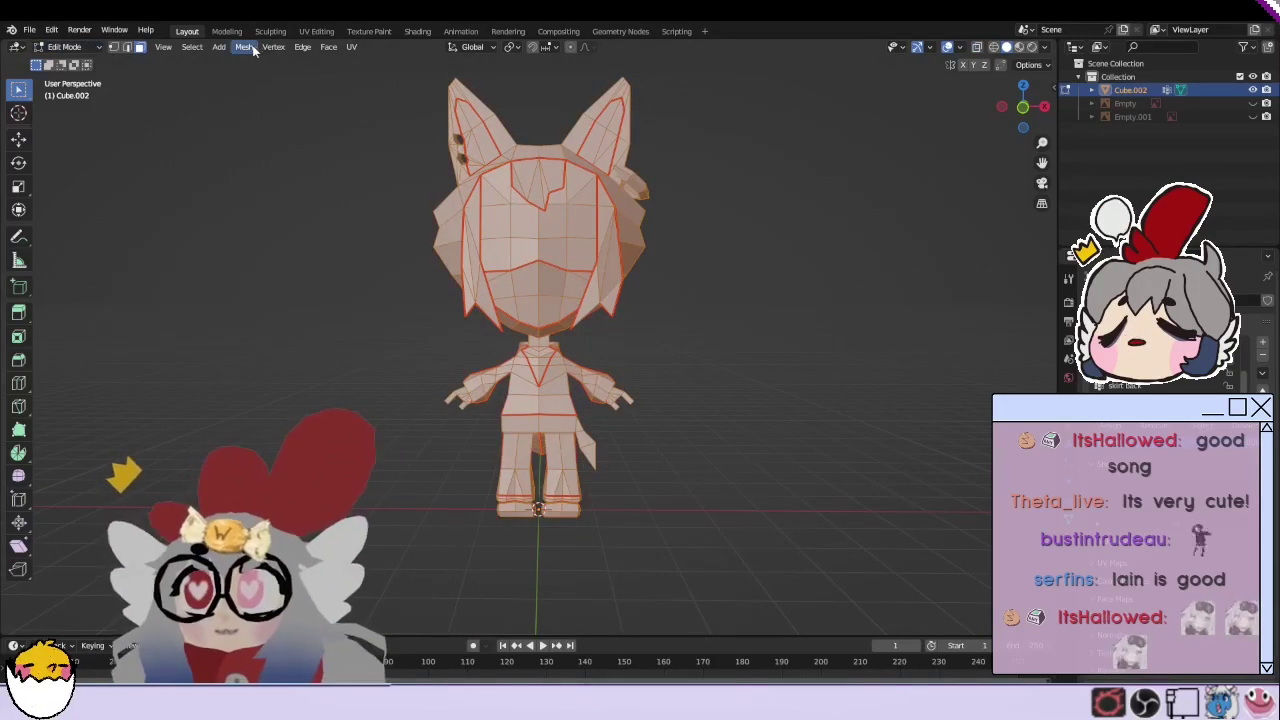
pyautogui.click(253, 50)
pyautogui.click(390, 474)
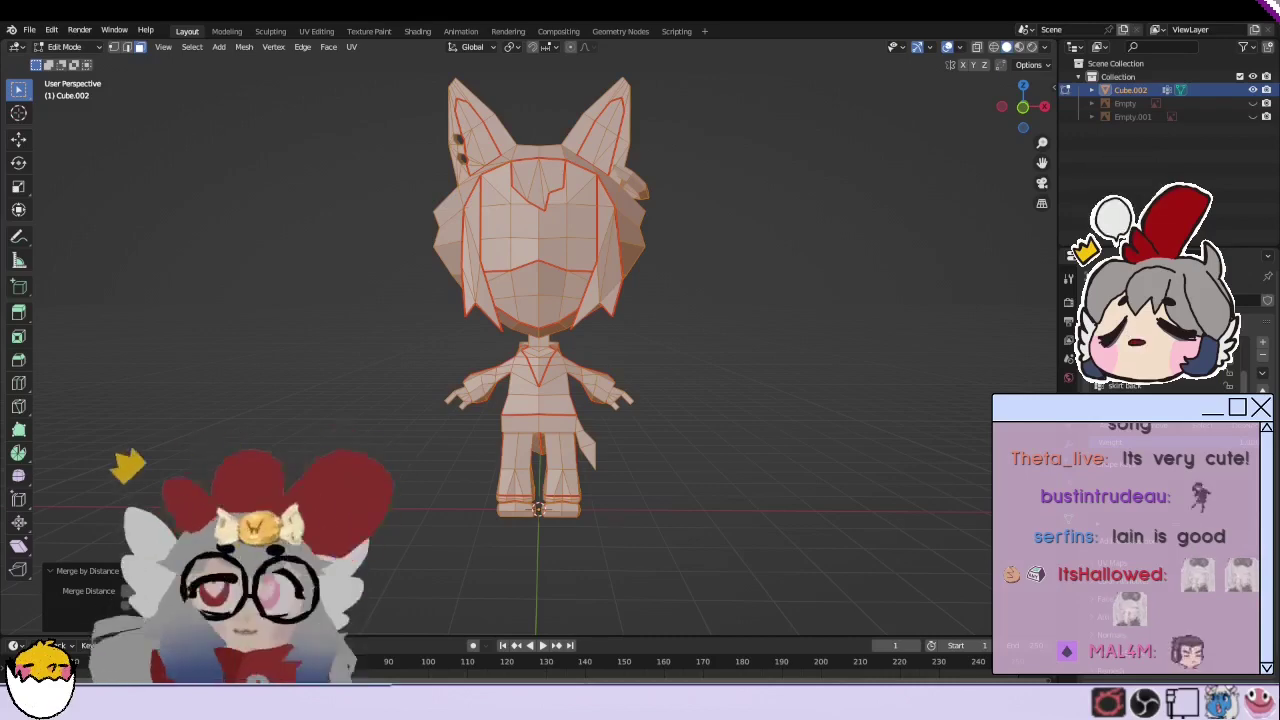
# Step: Triangulate all faces, then convert the triangles back into quads
pyautogui.click(328, 47)
pyautogui.click(366, 135)
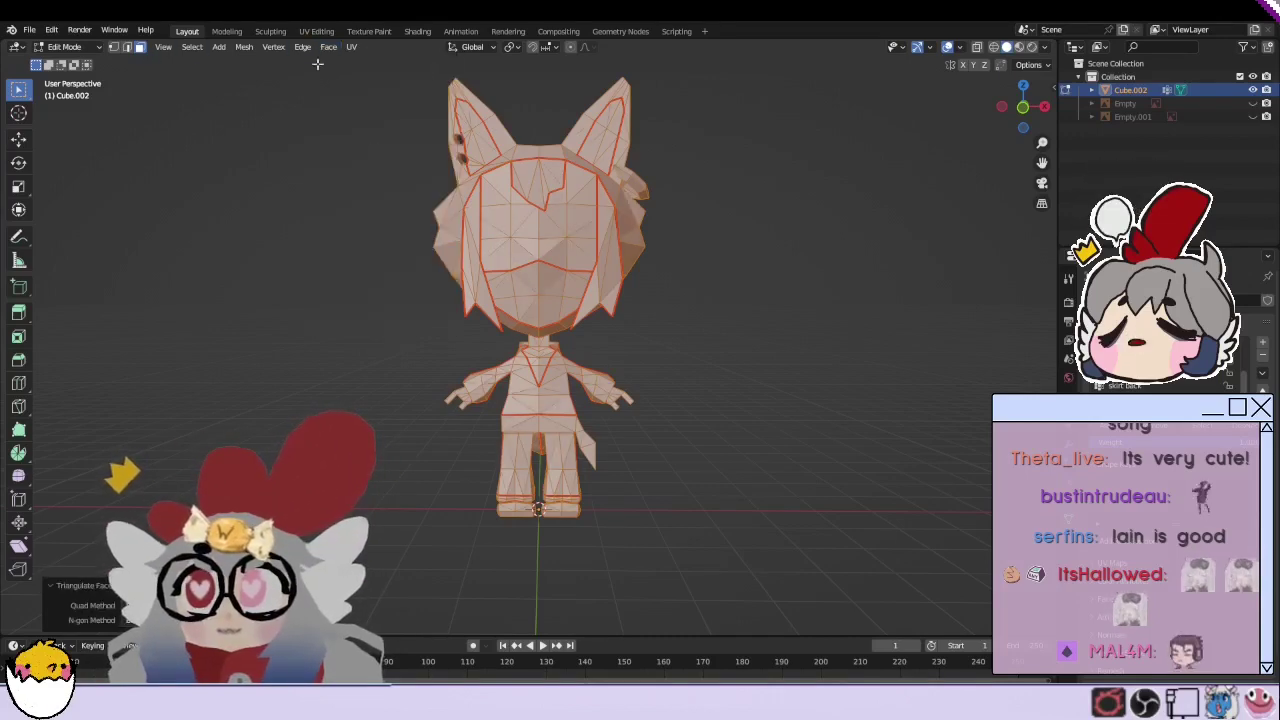
pyautogui.click(328, 47)
pyautogui.click(377, 148)
# Step: Enable the Statistics overlay and reselect the whole mesh
pyautogui.hotkey('alt', 'a')
pyautogui.click(958, 47)
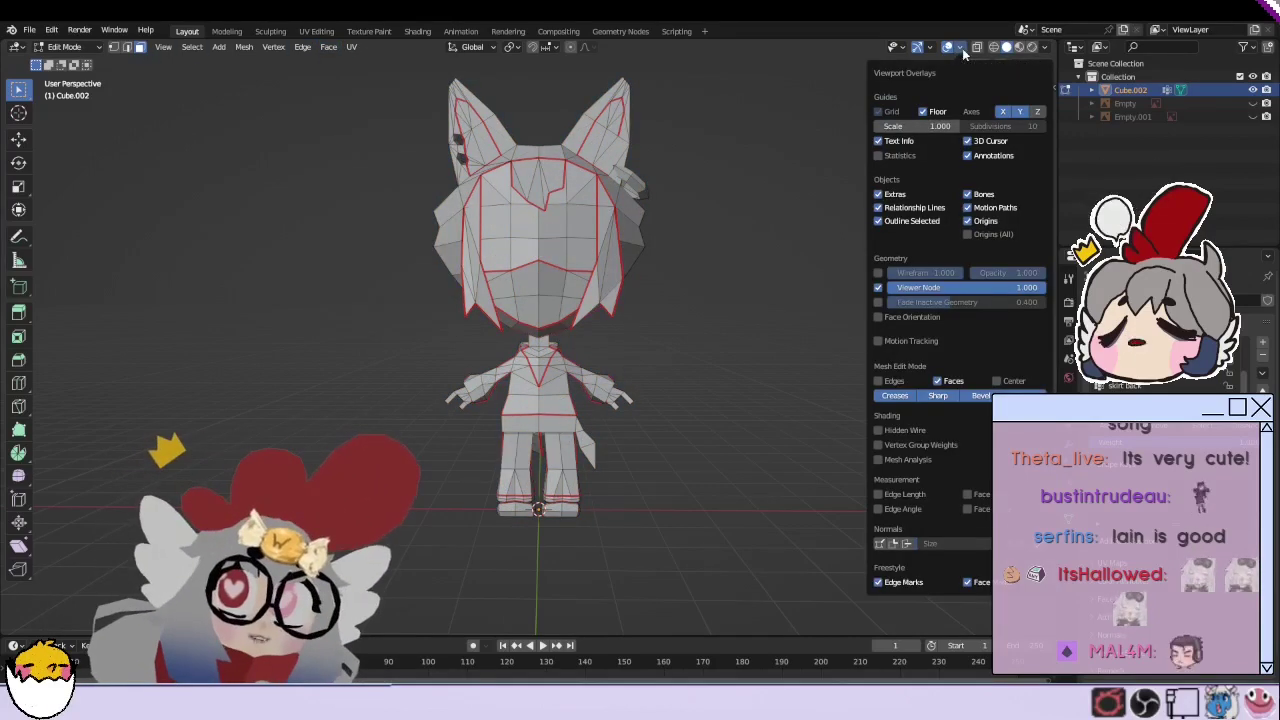
pyautogui.click(878, 156)
pyautogui.press('a')
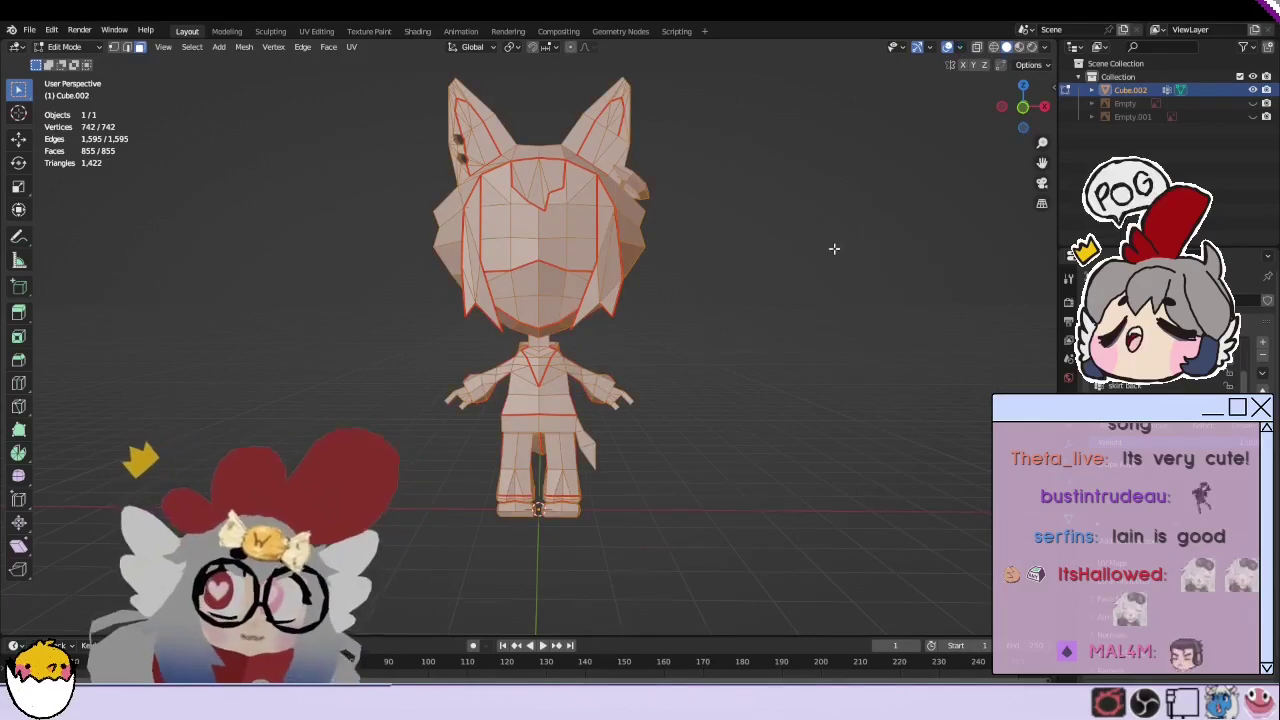
# Step: Zoom in on the head beside the wolf ear and clear the face selection
pyautogui.moveTo(834, 246)
pyautogui.mouseDown(button='middle')
pyautogui.moveTo(771, 301)
pyautogui.moveTo(826, 120)
pyautogui.mouseUp(button='middle')
pyautogui.scroll(3, 800, 200)
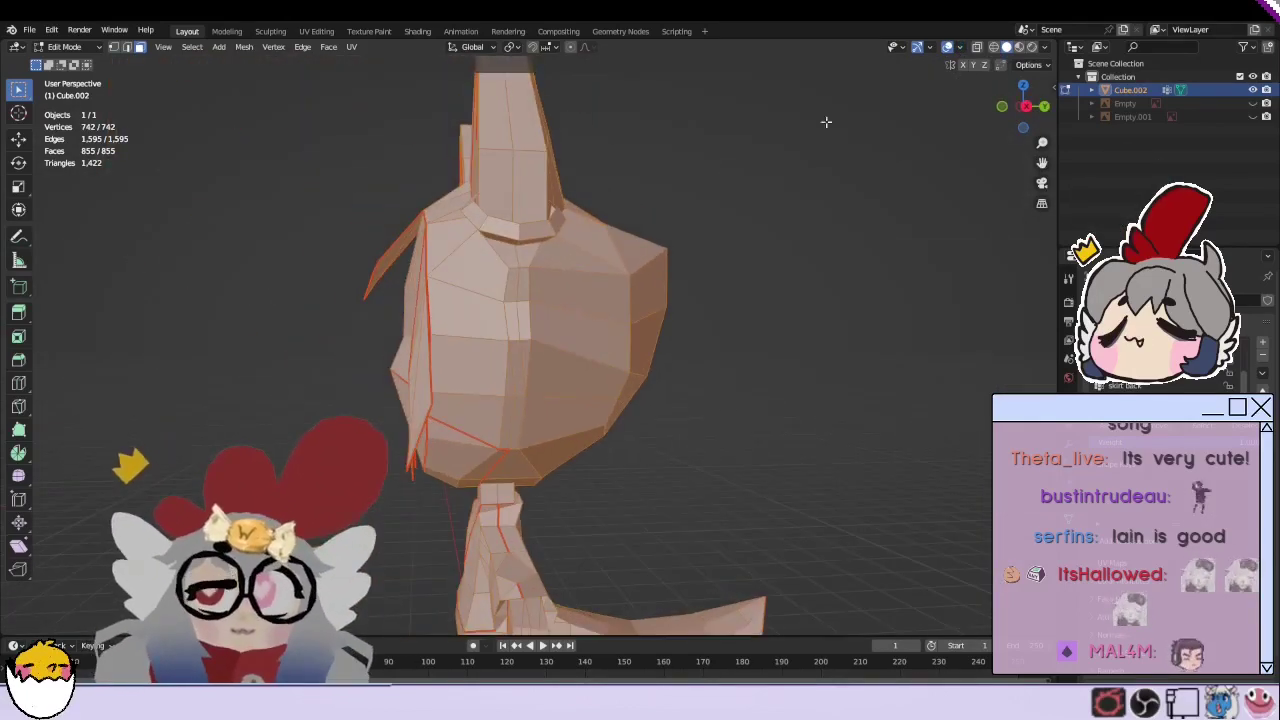
pyautogui.scroll(2, 565, 384)
pyautogui.moveTo(565, 384)
pyautogui.mouseDown(button='middle')
pyautogui.moveTo(751, 457)
pyautogui.moveTo(869, 391)
pyautogui.moveTo(697, 397)
pyautogui.moveTo(714, 343)
pyautogui.moveTo(865, 364)
pyautogui.moveTo(620, 208)
pyautogui.mouseUp(button='middle')
pyautogui.scroll(-4, 697, 397)
pyautogui.scroll(4, 714, 343)
pyautogui.scroll(-1, 714, 343)
pyautogui.scroll(2, 821, 349)
pyautogui.hotkey('ctrl', 'z')
pyautogui.hotkey('alt', 'a')
# Step: In vertex mode, join the two vertices across the ear gap with a new edge/face
pyautogui.press('1')
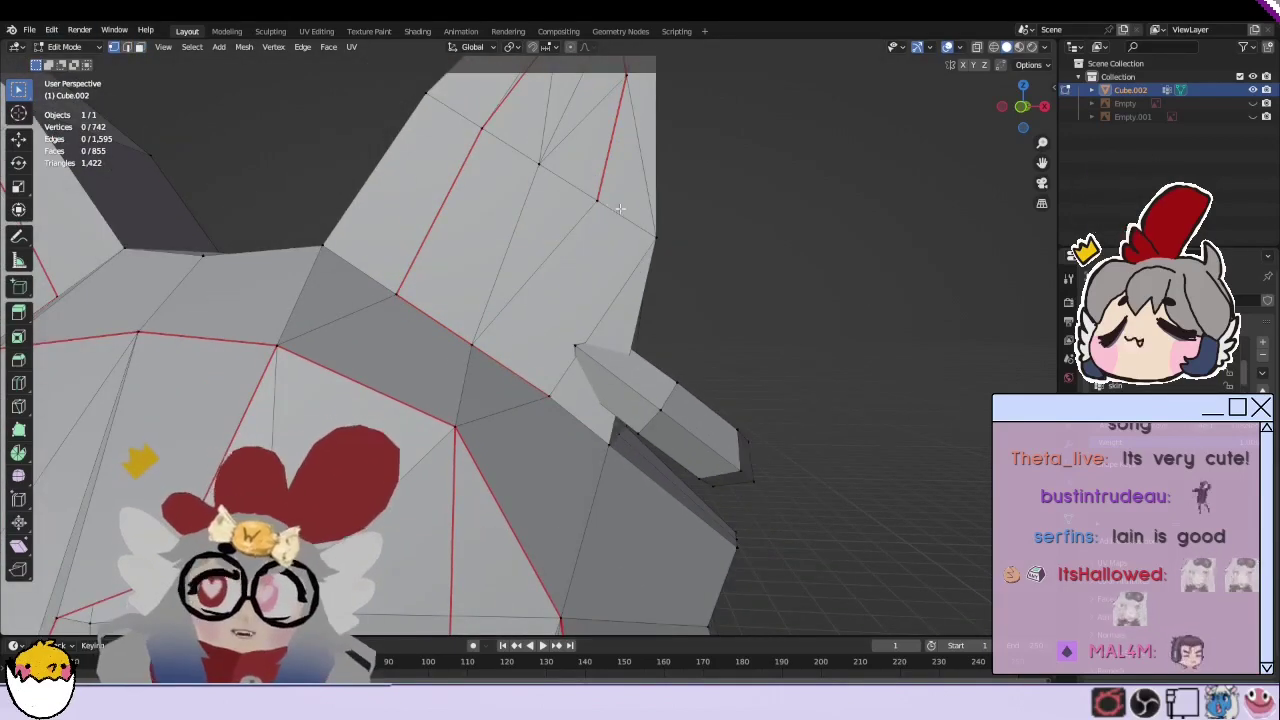
pyautogui.scroll(-2, 558, 337)
pyautogui.scroll(2, 558, 337)
pyautogui.keyDown('shift'); pyautogui.click(549, 379); pyautogui.keyUp('shift')
pyautogui.rightClick(549, 379)
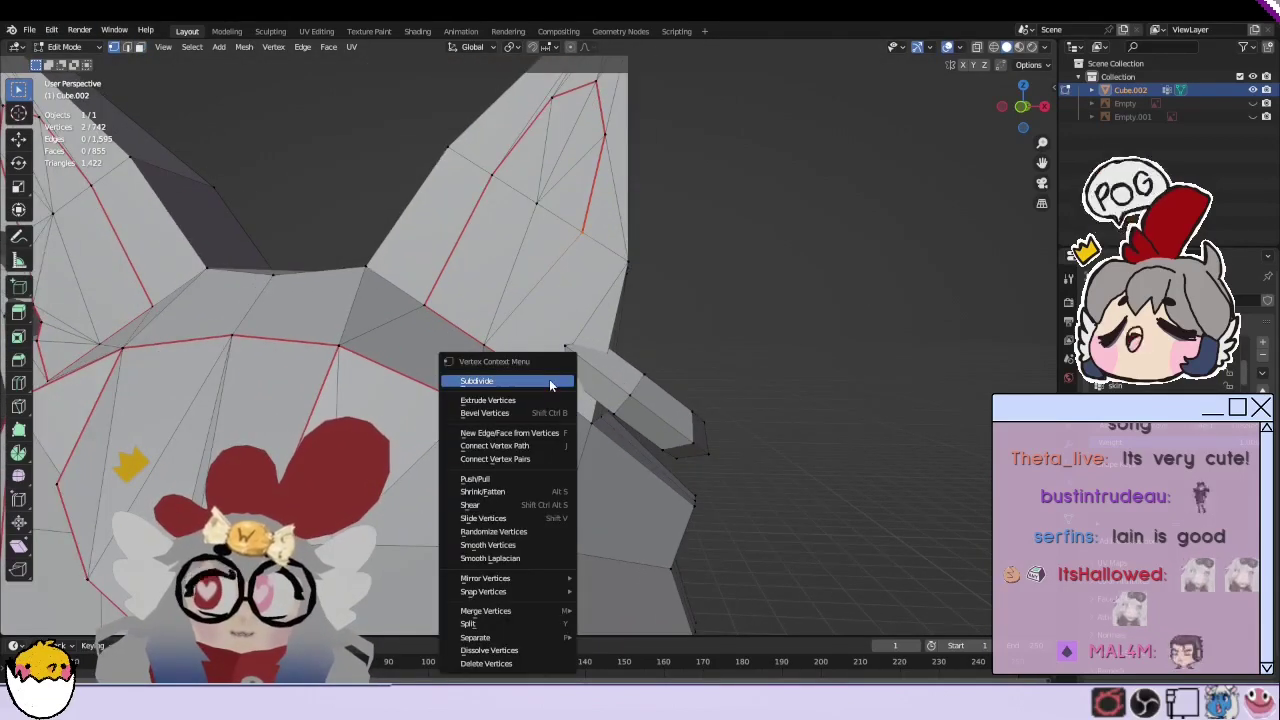
pyautogui.click(505, 433)
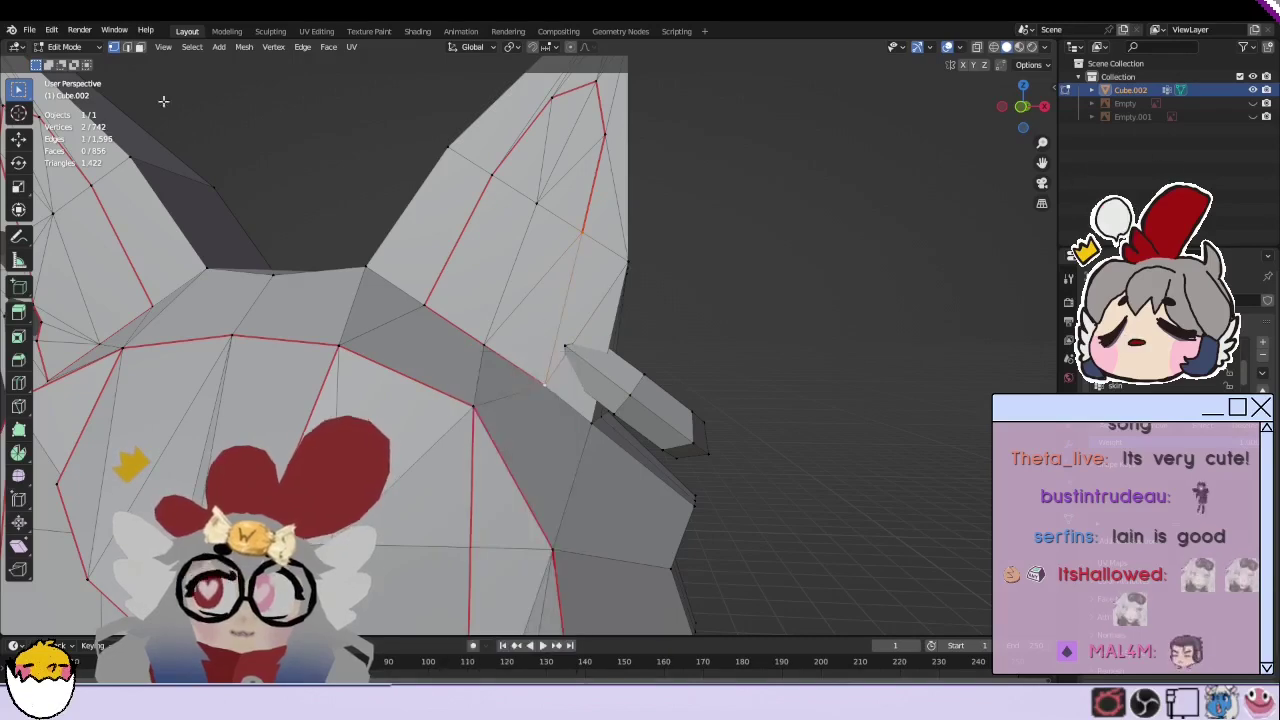
# Step: Mark the new edge beside the ear as a UV seam
pyautogui.rightClick(566, 286)
pyautogui.click(543, 494)
pyautogui.scroll(-3, 771, 309)
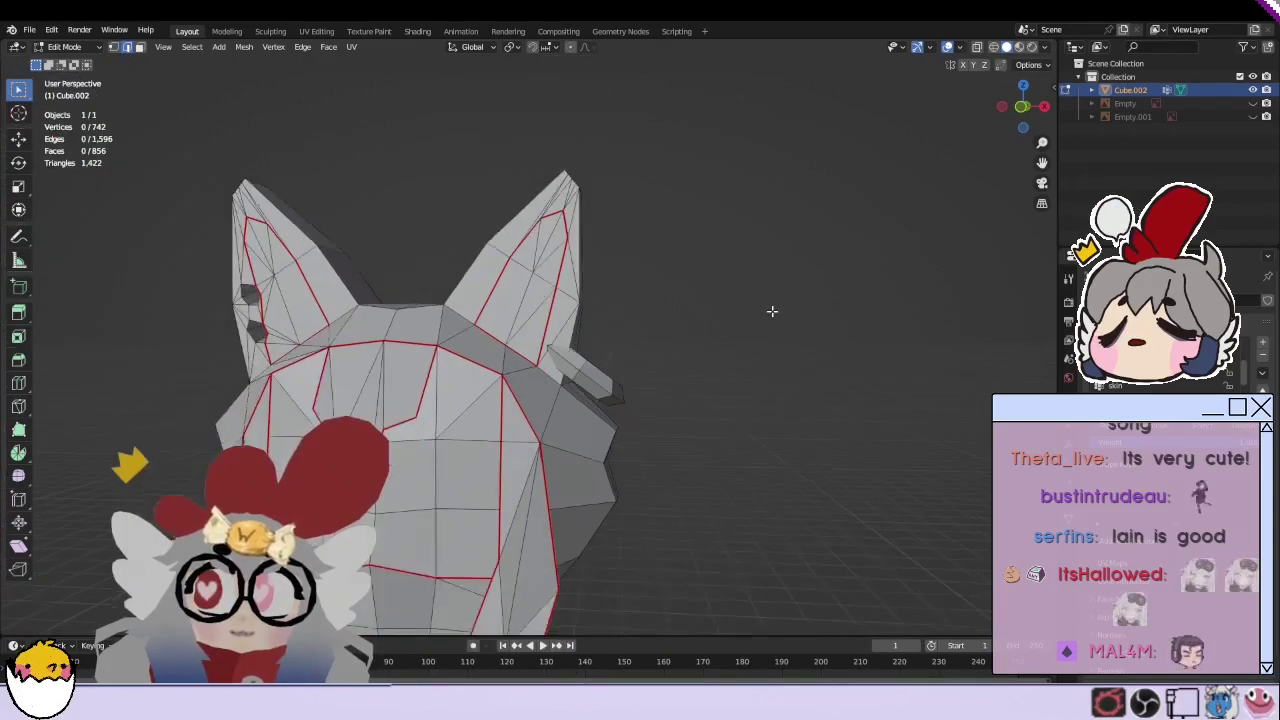
pyautogui.moveTo(771, 309); pyautogui.dragTo(749, 309, button='middle')
pyautogui.scroll(-3, 755, 291)
# Step: Turn on the Face Orientation overlay and check the back and front for inward faces
pyautogui.press('a')
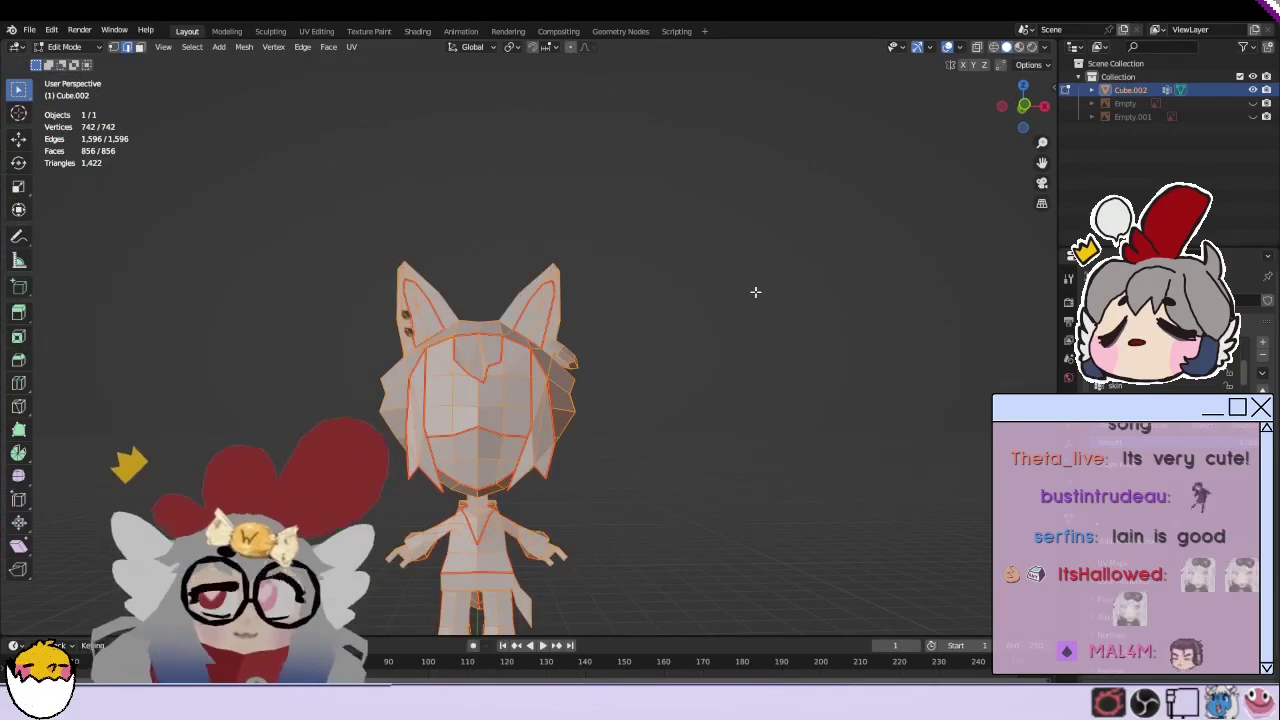
pyautogui.click(958, 47)
pyautogui.click(877, 317)
pyautogui.hotkey('alt', 'a')
pyautogui.scroll(-2, 571, 394)
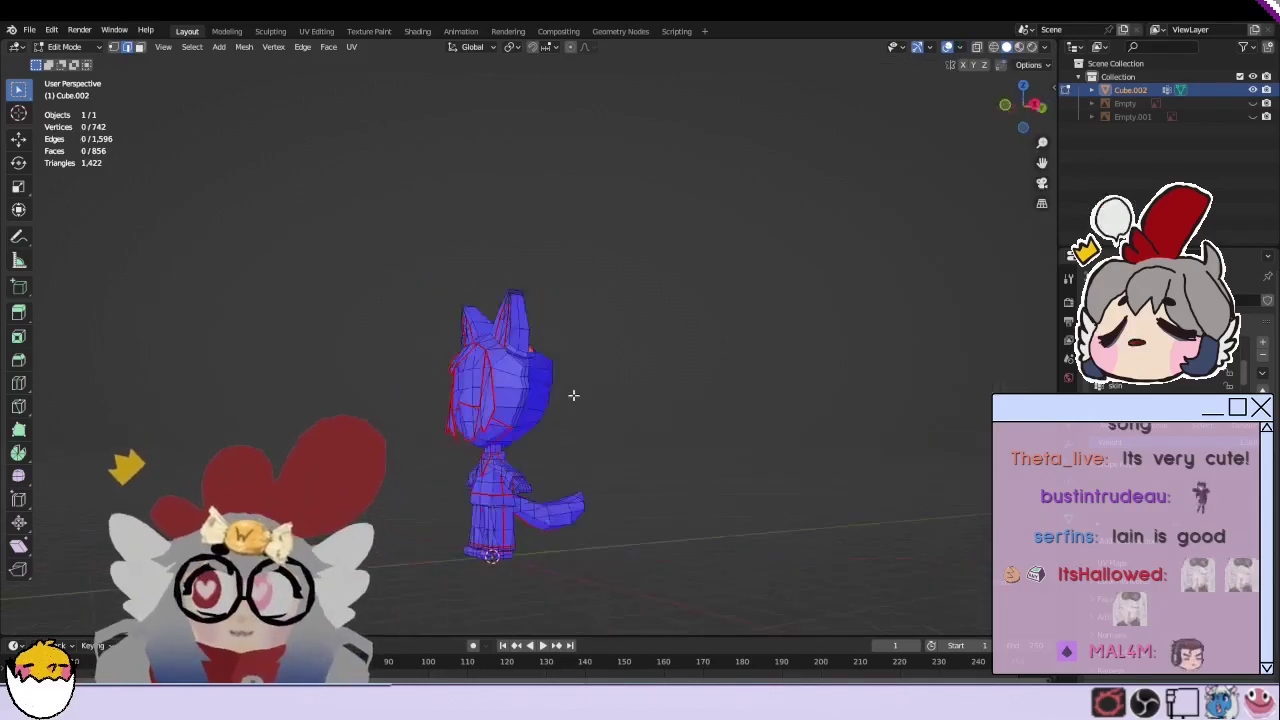
pyautogui.moveTo(571, 394); pyautogui.dragTo(371, 389, button='middle')
pyautogui.scroll(3, 712, 380)
pyautogui.scroll(3, 712, 380)
pyautogui.moveTo(712, 380); pyautogui.dragTo(677, 366, button='middle')
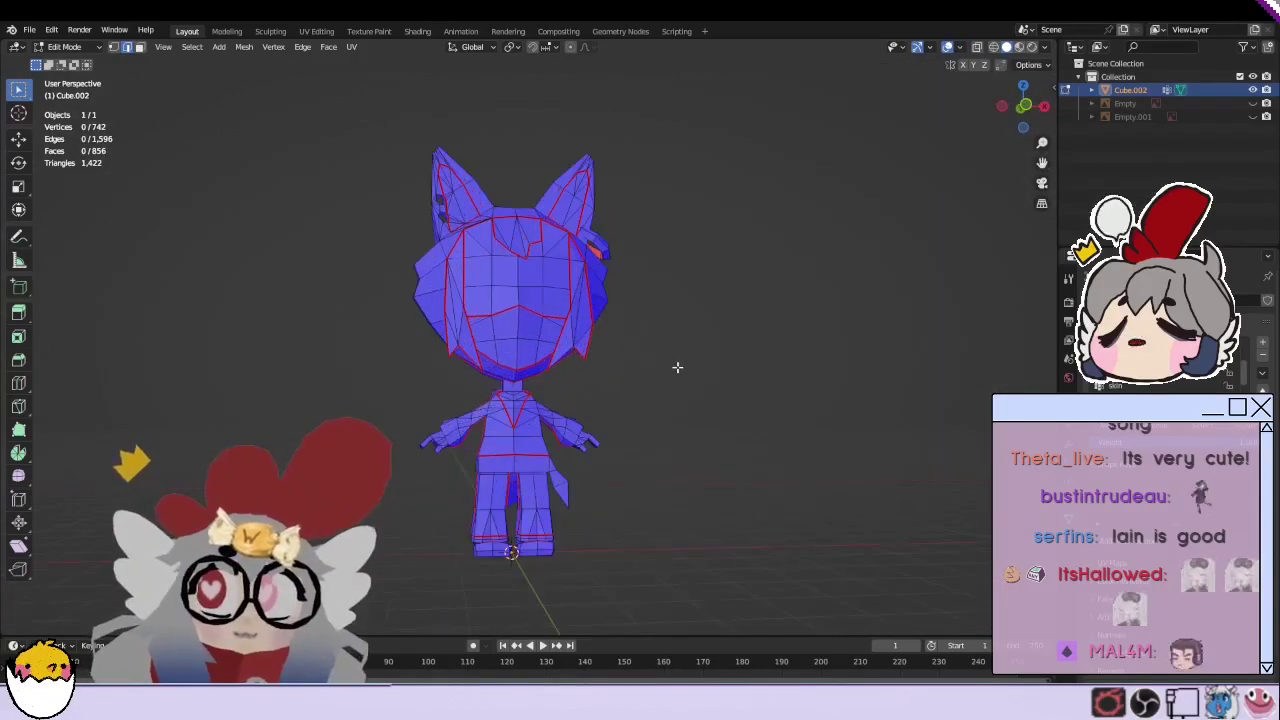
# Step: Turn Face Orientation off, unhide both reference images, and deselect in Object Mode
pyautogui.click(958, 47)
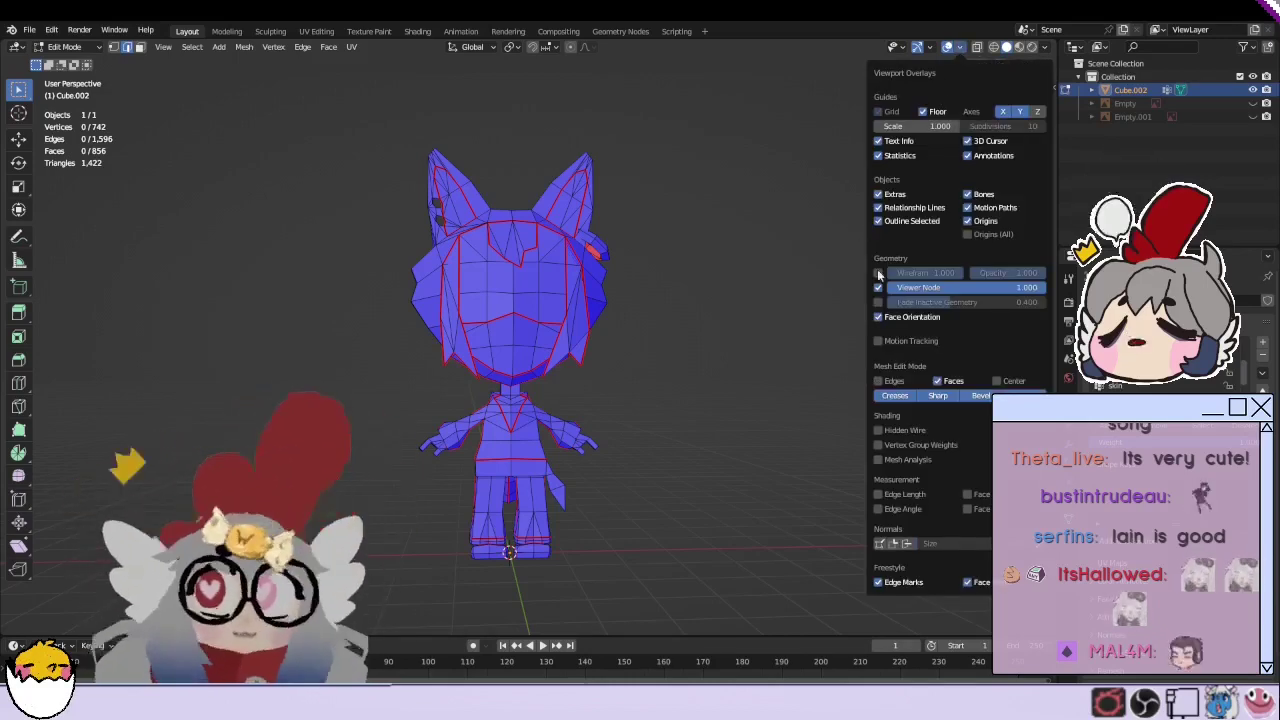
pyautogui.click(877, 317)
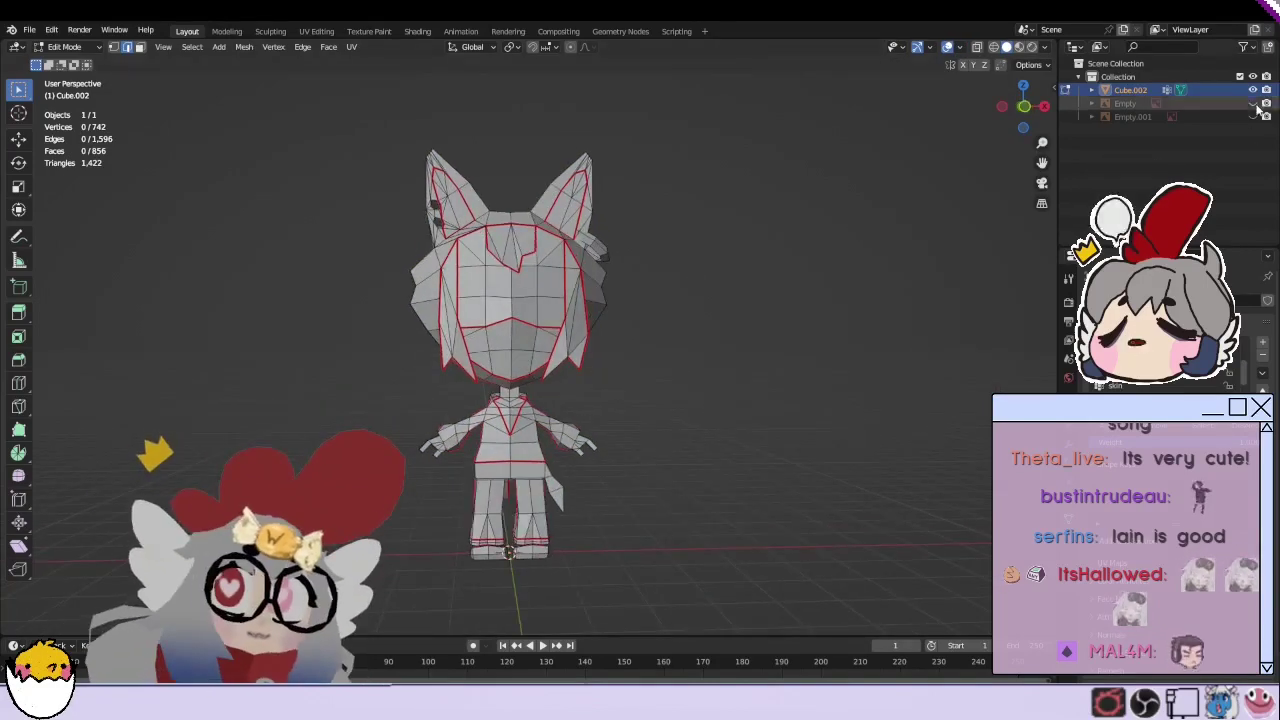
pyautogui.moveTo(1253, 103); pyautogui.dragTo(1253, 116)
pyautogui.moveTo(851, 309); pyautogui.dragTo(880, 330, button='middle')
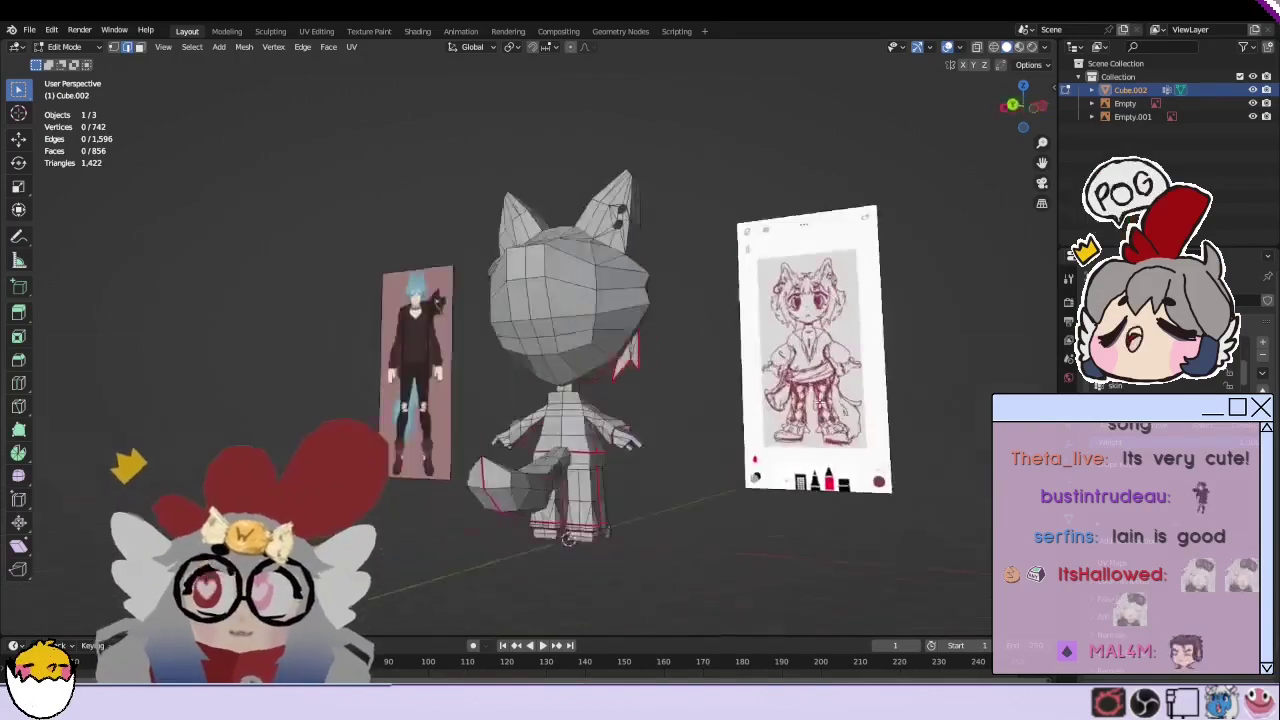
pyautogui.moveTo(600, 420); pyautogui.dragTo(566, 403, button='middle')
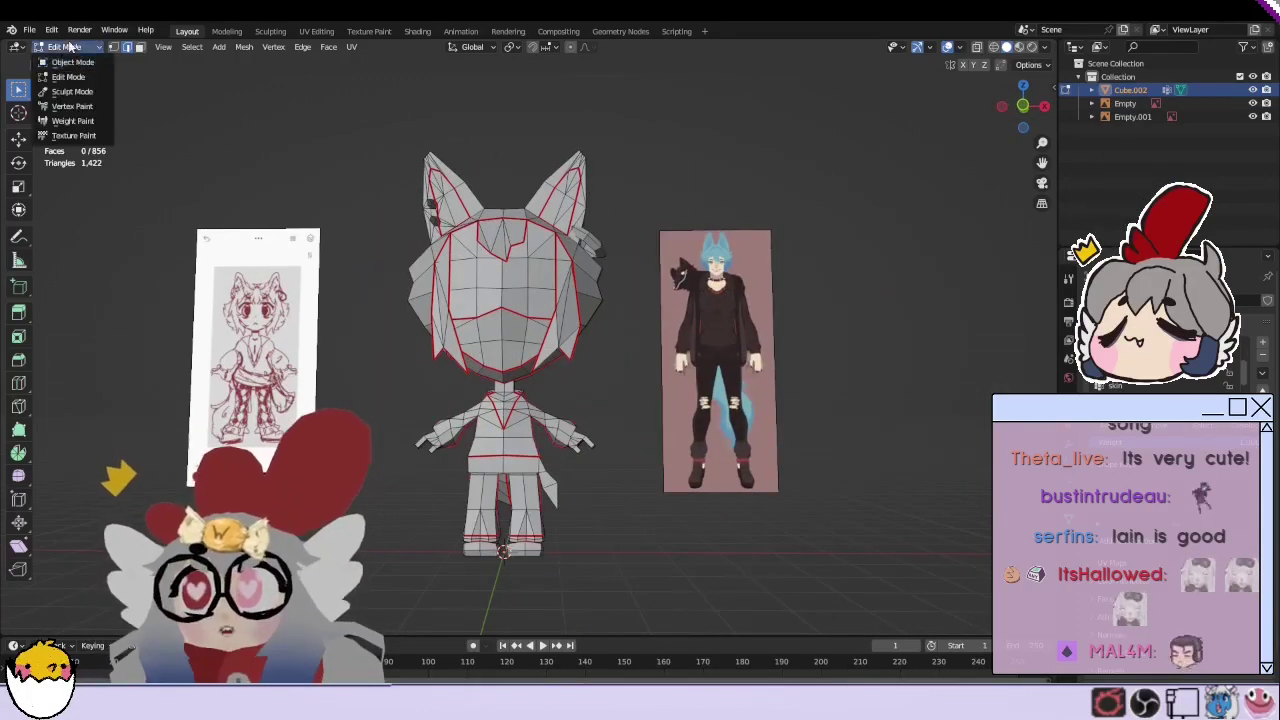
pyautogui.press('Tab')
pyautogui.click(306, 127)
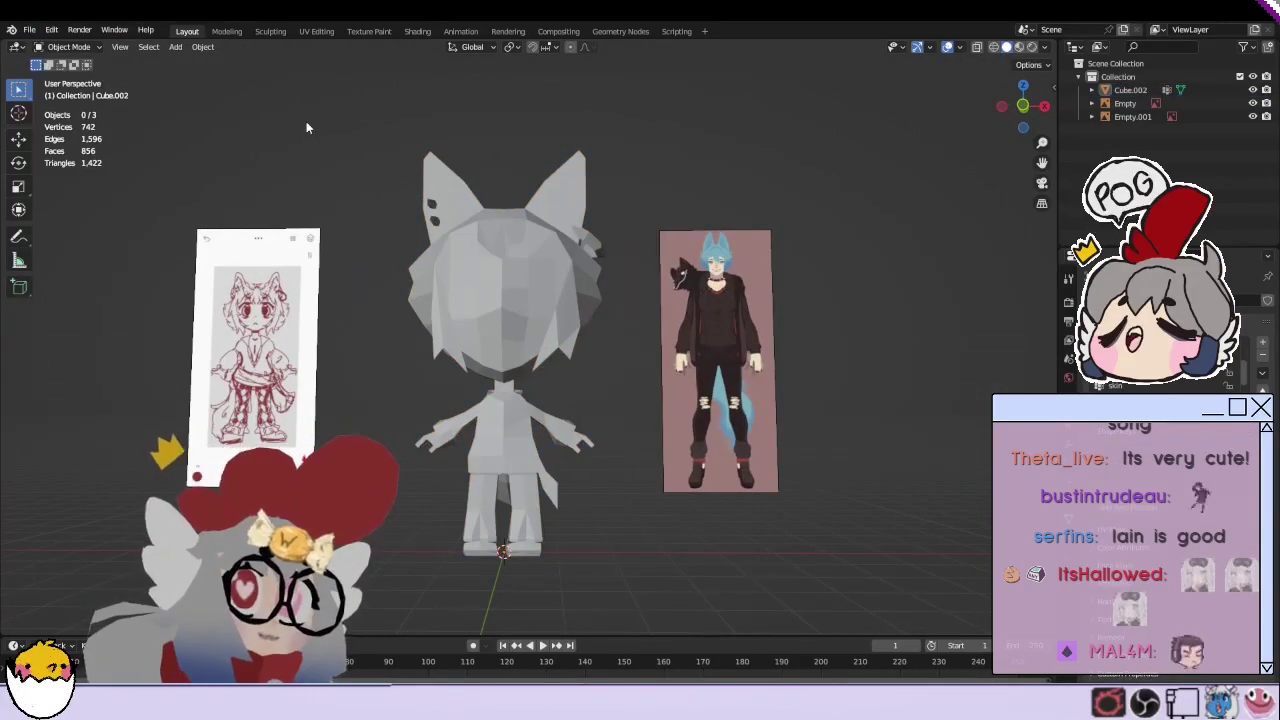